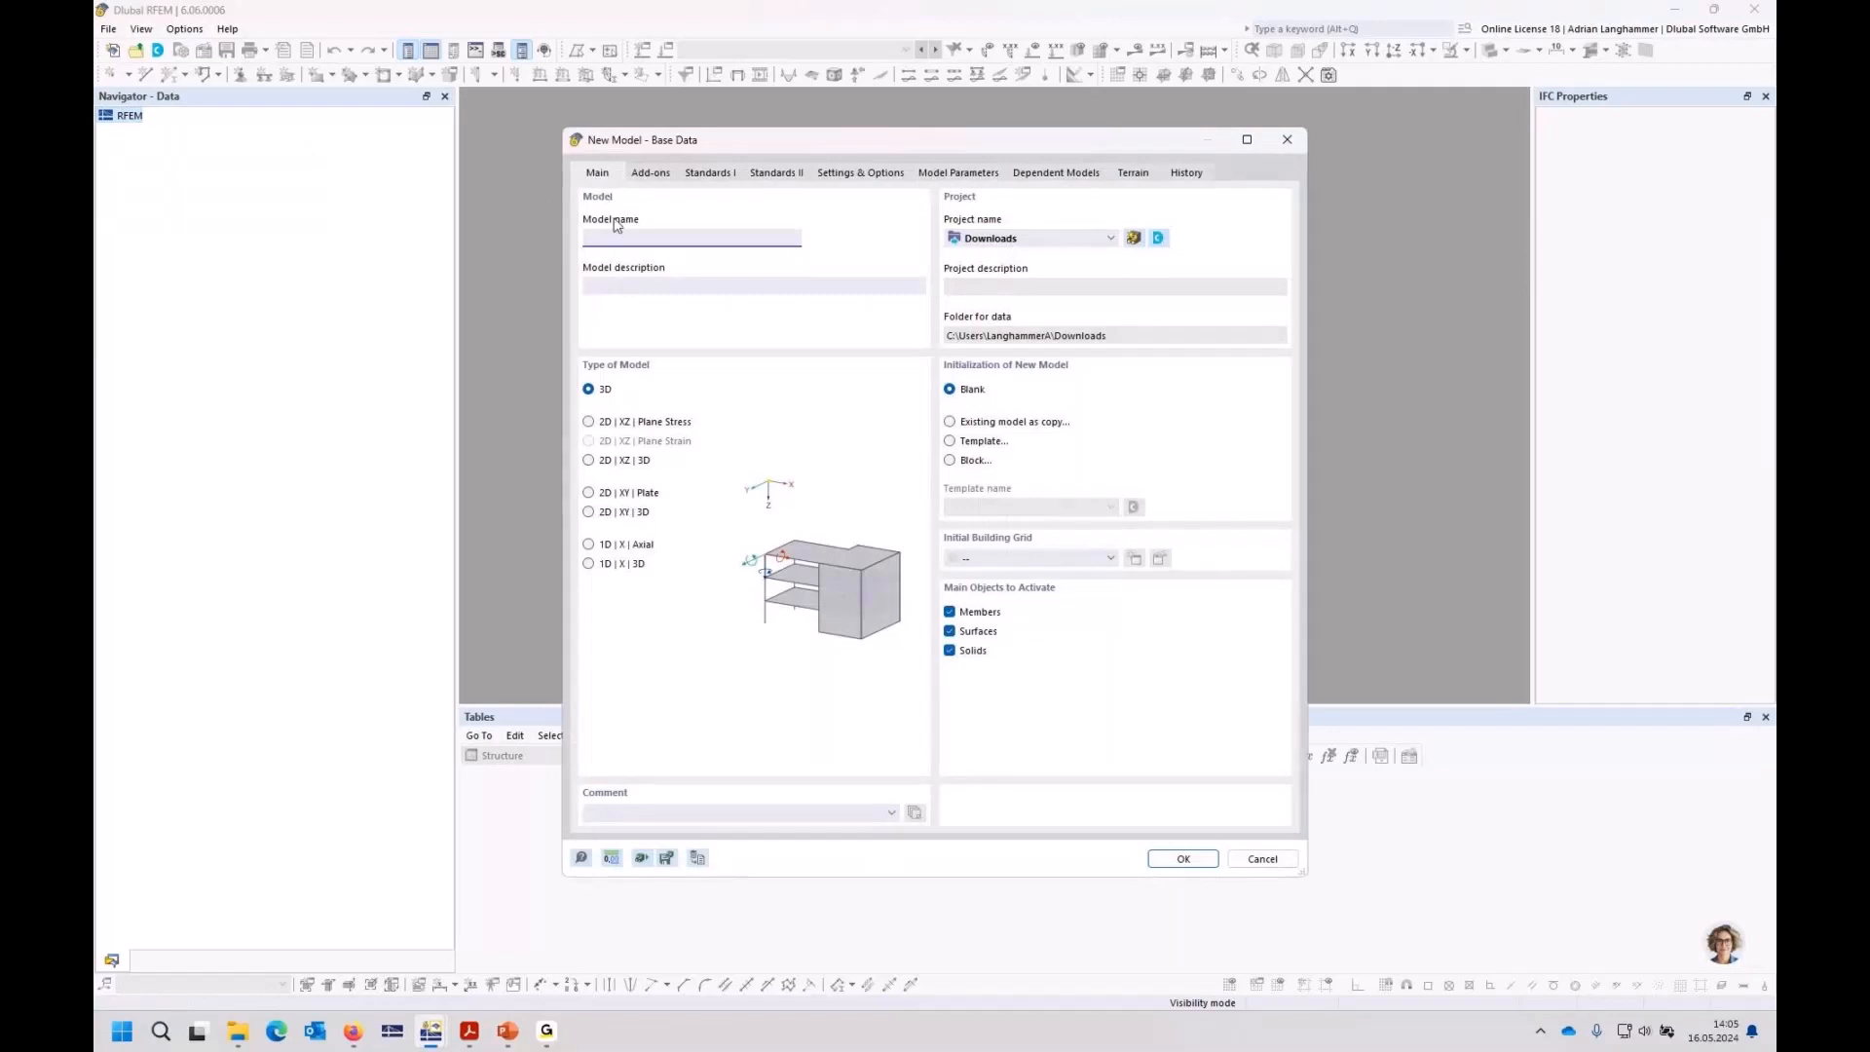
Step: Create a 3D model named webinar_en with the Construction Stages Analysis (CSA) and Time-Dependent Analysis (TDA) add-ons activated
{"action": "type", "text": "webinar_en"}
{"action": "left_click", "coordinate": [651, 174]}
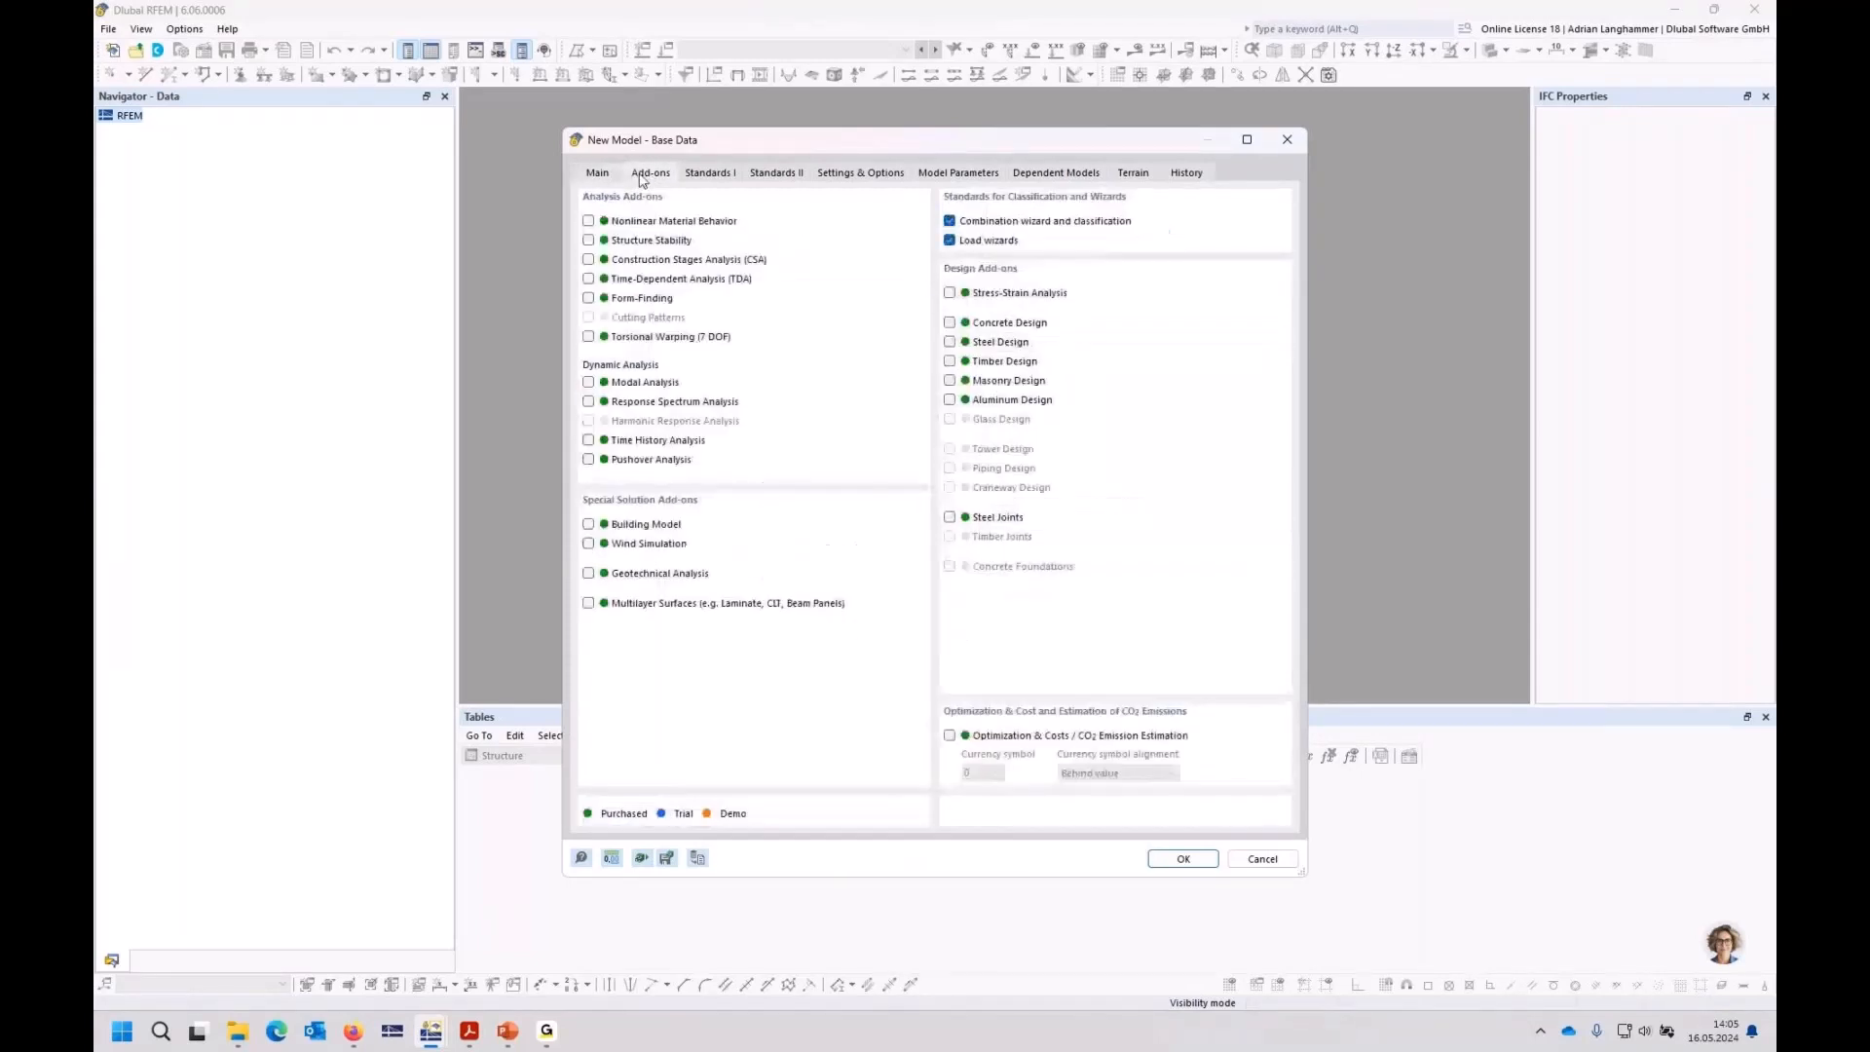
{"action": "left_click_drag", "start_coordinate": [695, 145], "coordinate": [685, 134]}
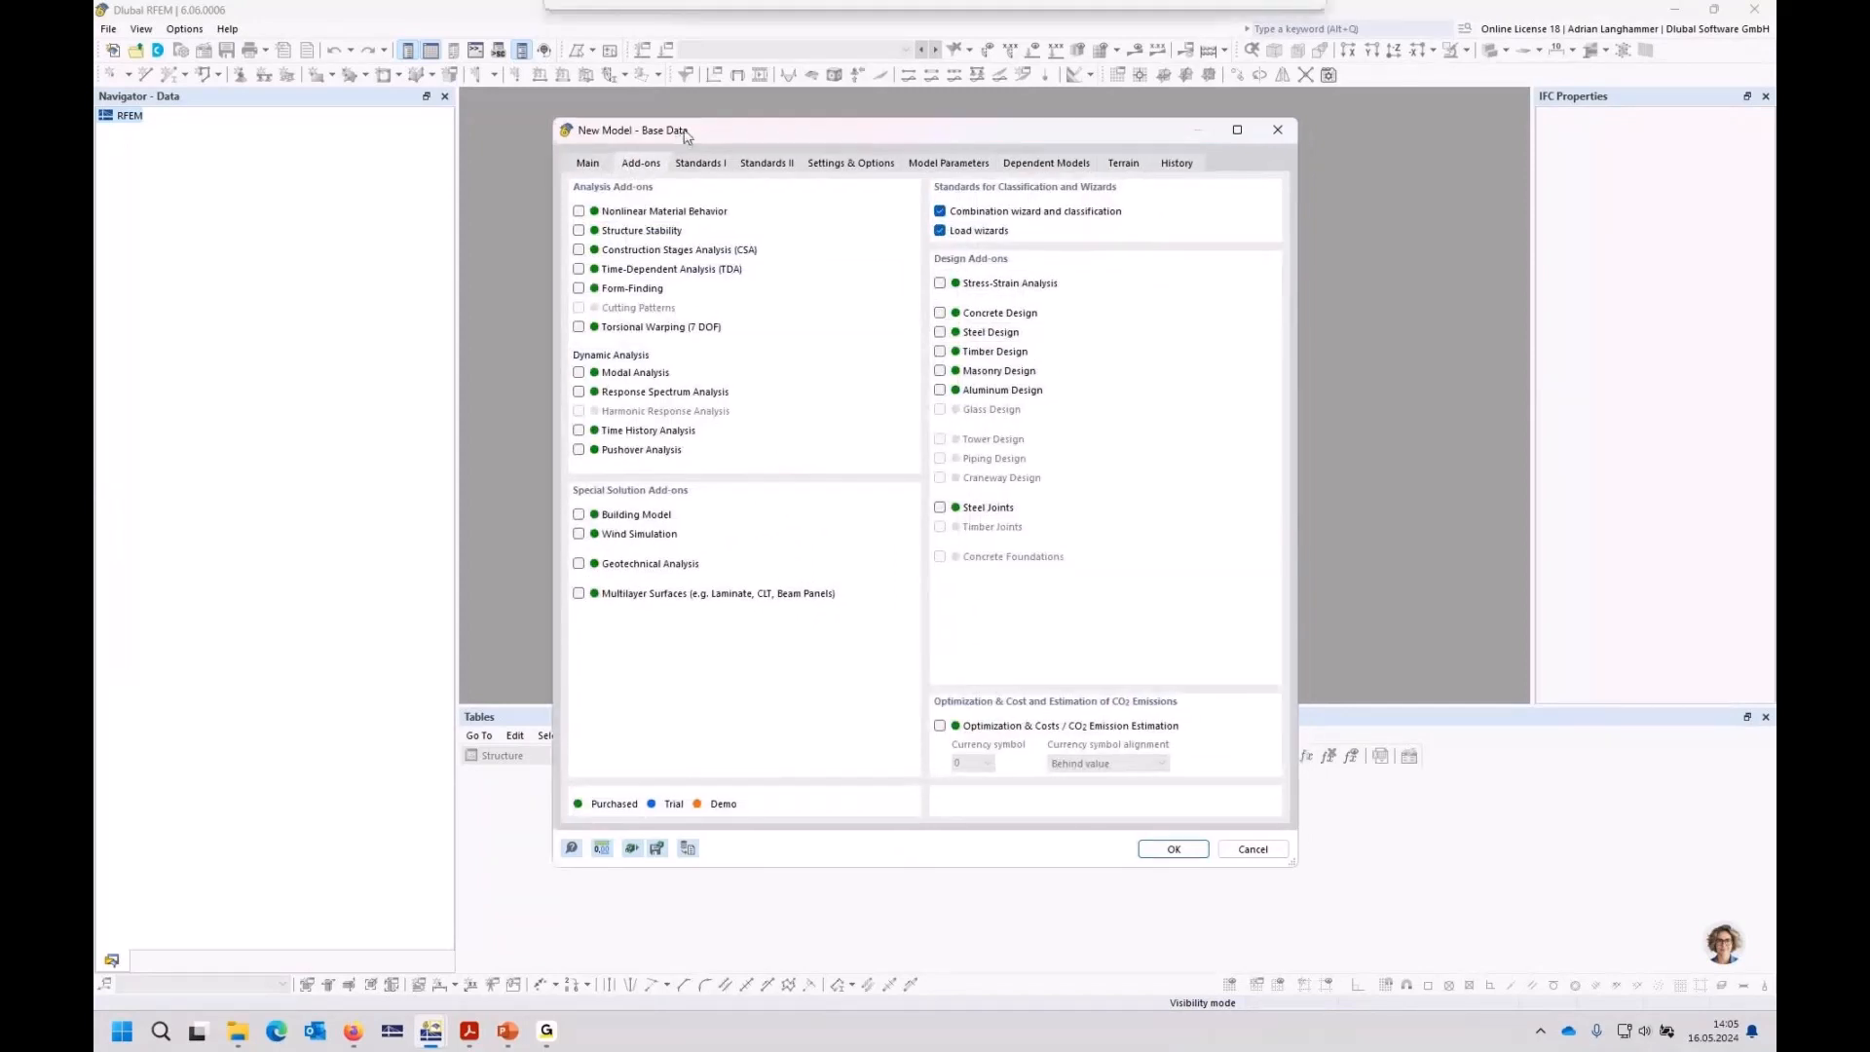
{"action": "left_click", "coordinate": [580, 250]}
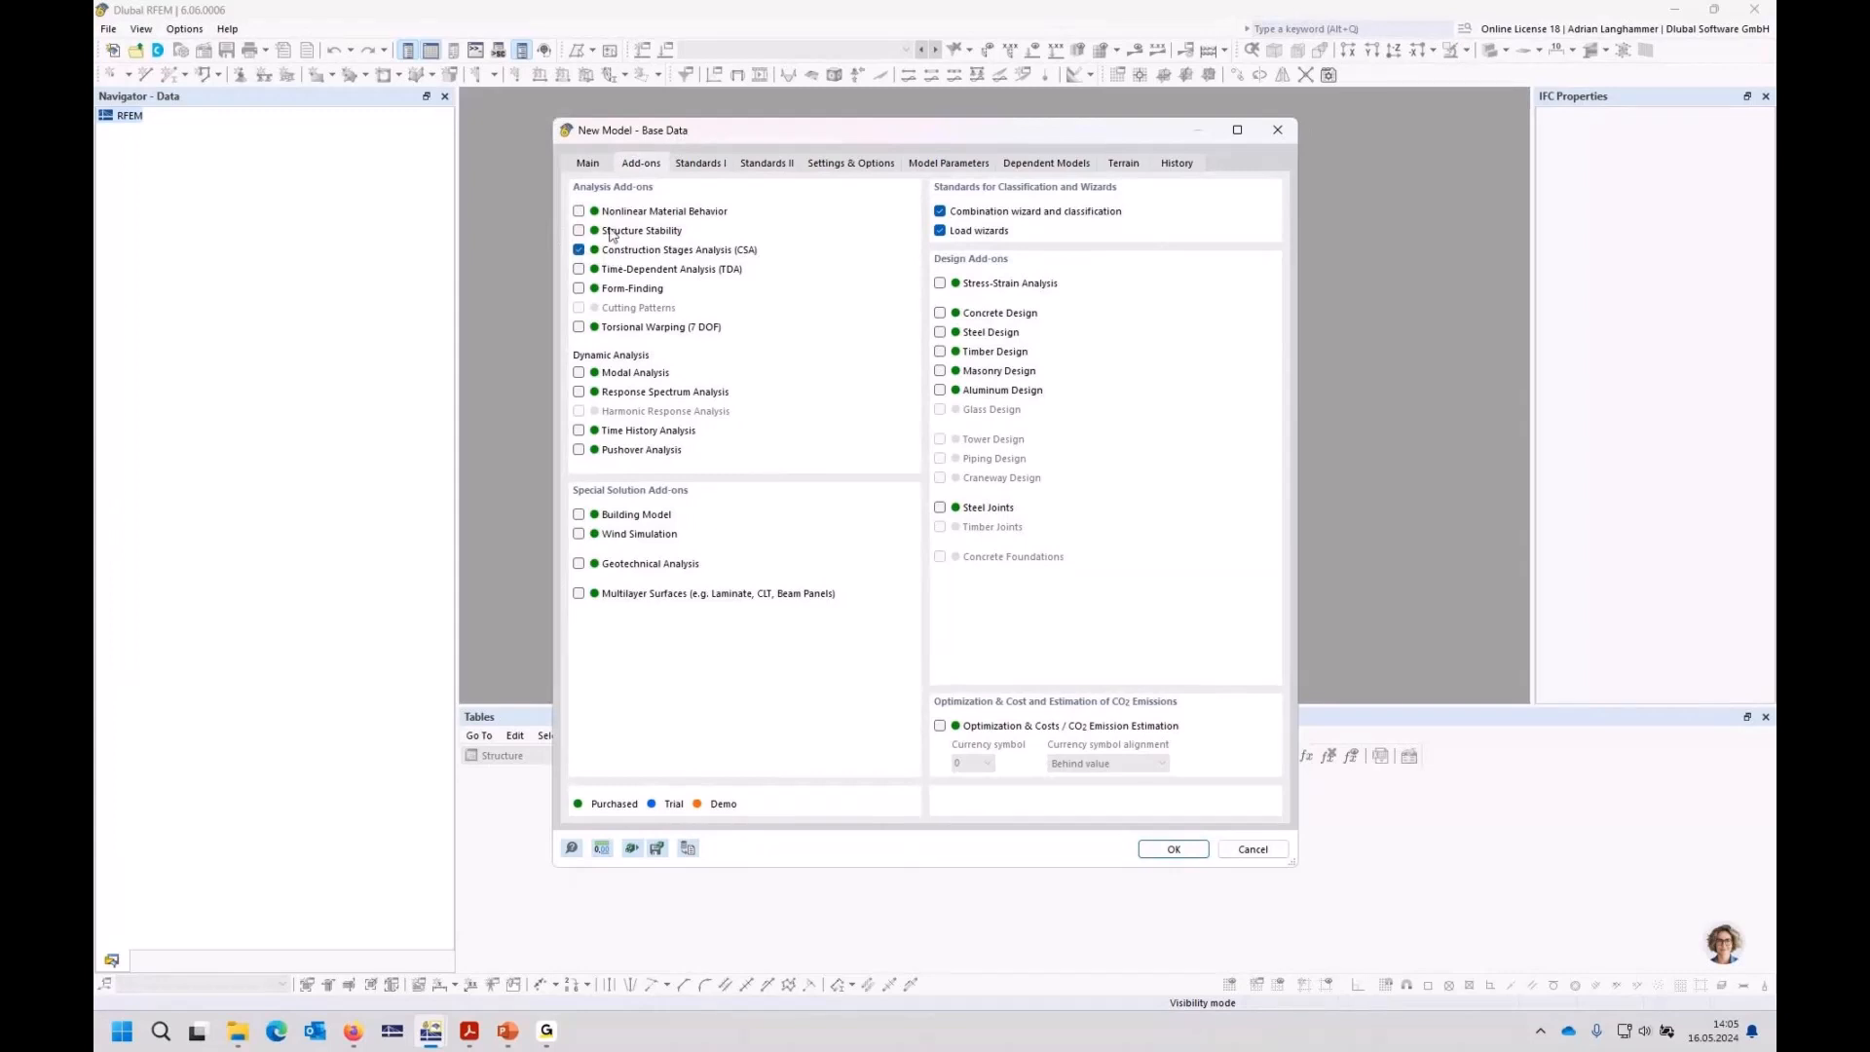
{"action": "left_click", "coordinate": [580, 270]}
{"action": "left_click", "coordinate": [1173, 849]}
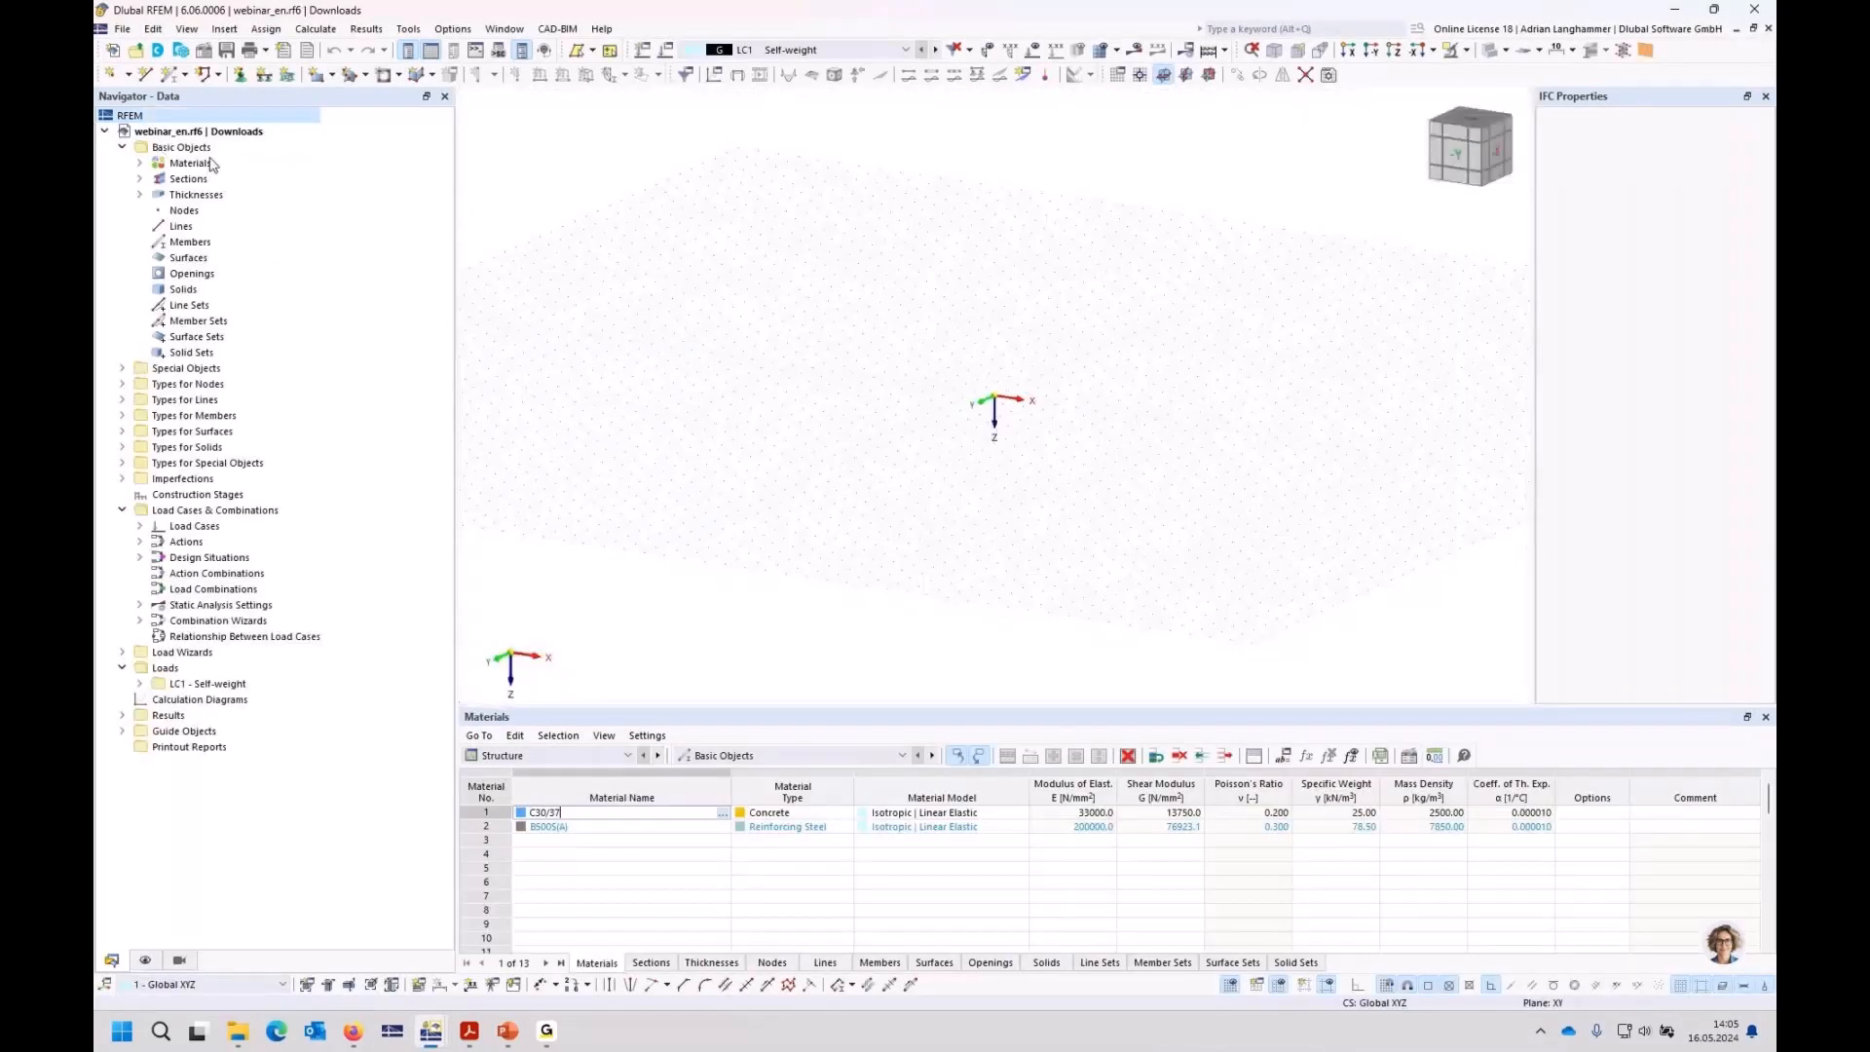
Step: Define a new beam member with the rectangular concrete section R_M1 1000/200 in C30/37
{"action": "middle_click_drag", "start_coordinate": [782, 375], "coordinate": [828, 384], "text": "ctrl"}
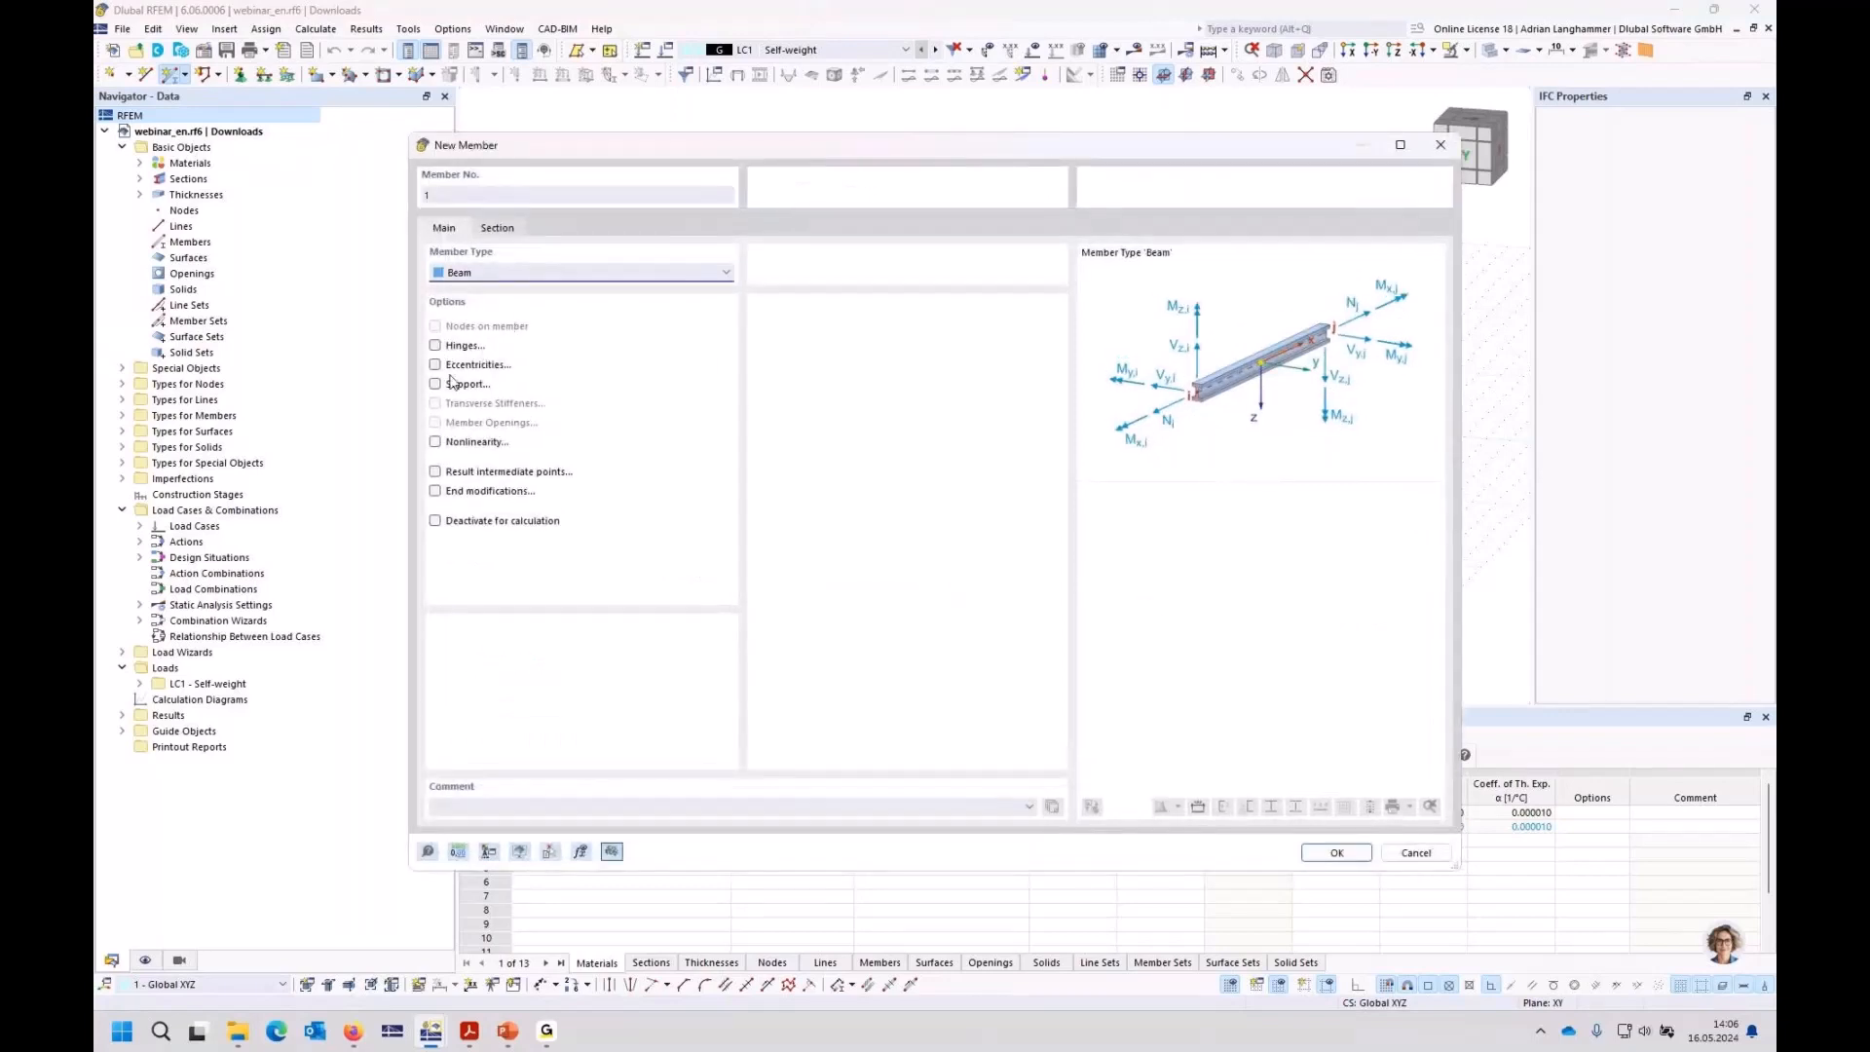
{"action": "key", "text": "ctrl+Tab"}
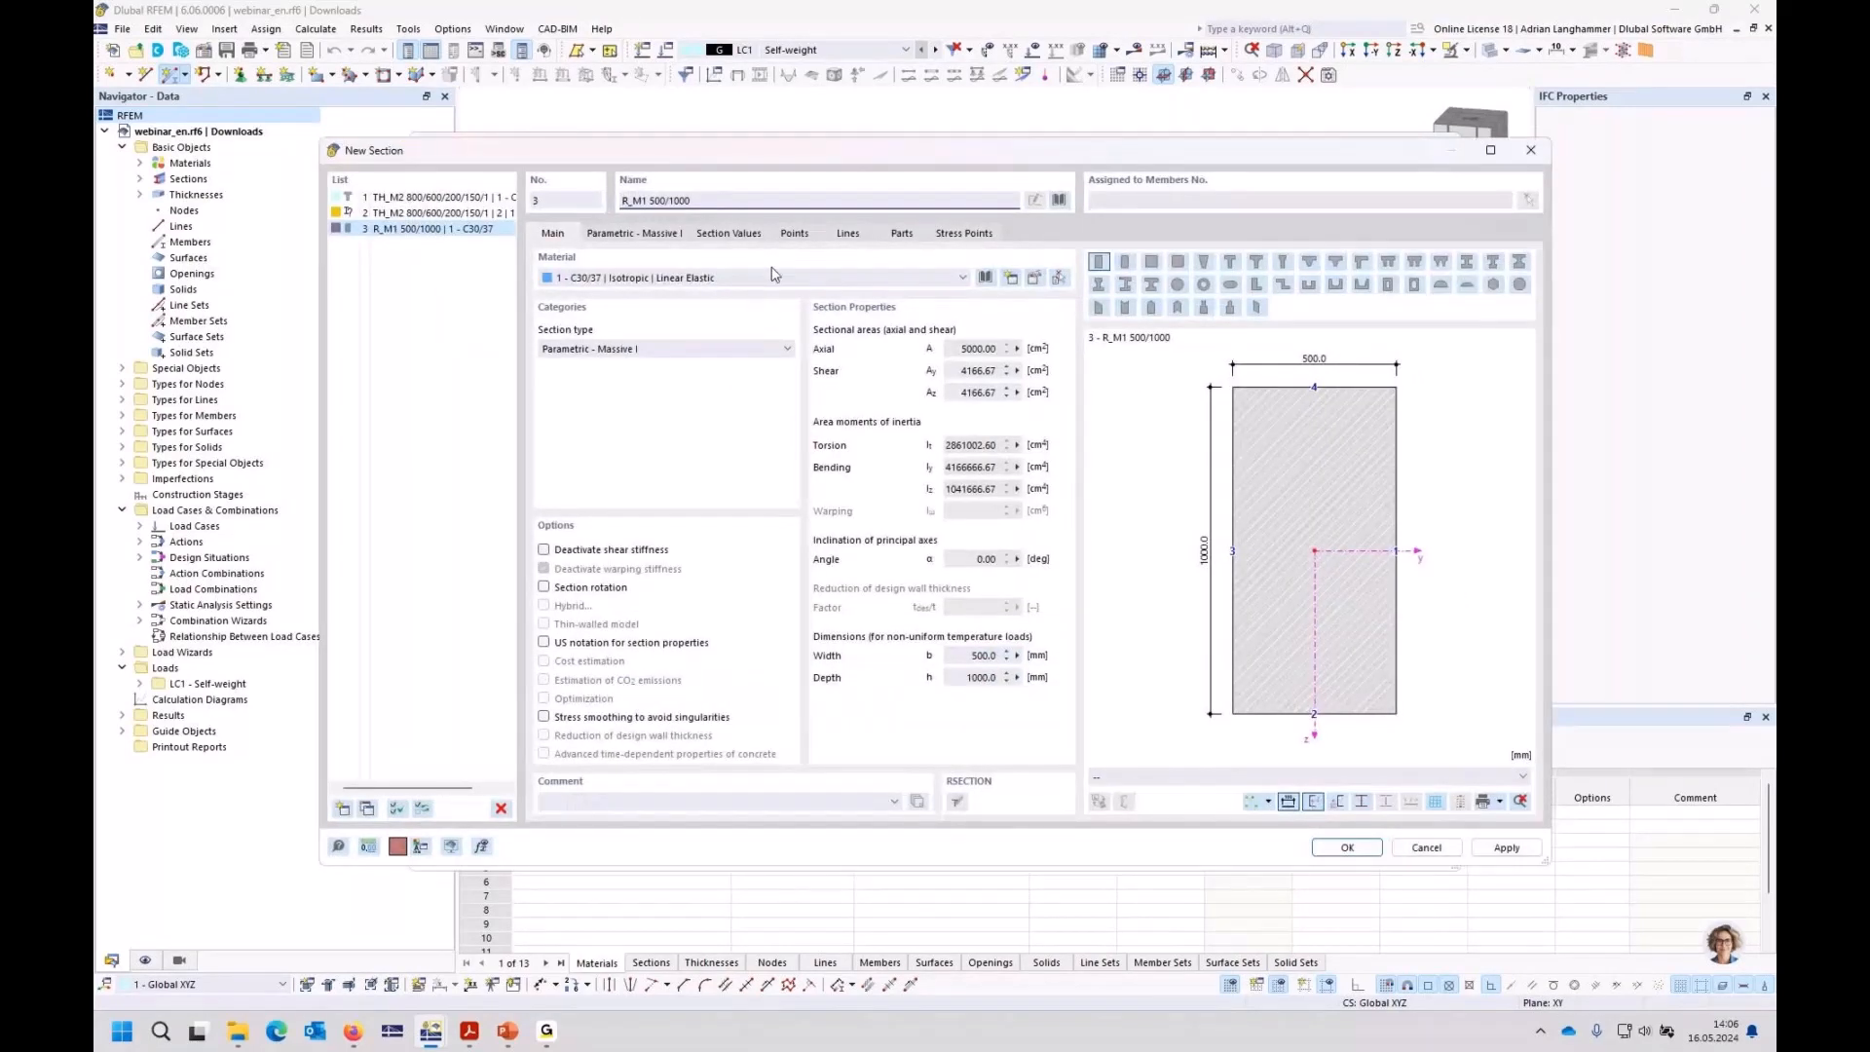
{"action": "double_click", "coordinate": [655, 202]}
{"action": "type", "text": "1000"}
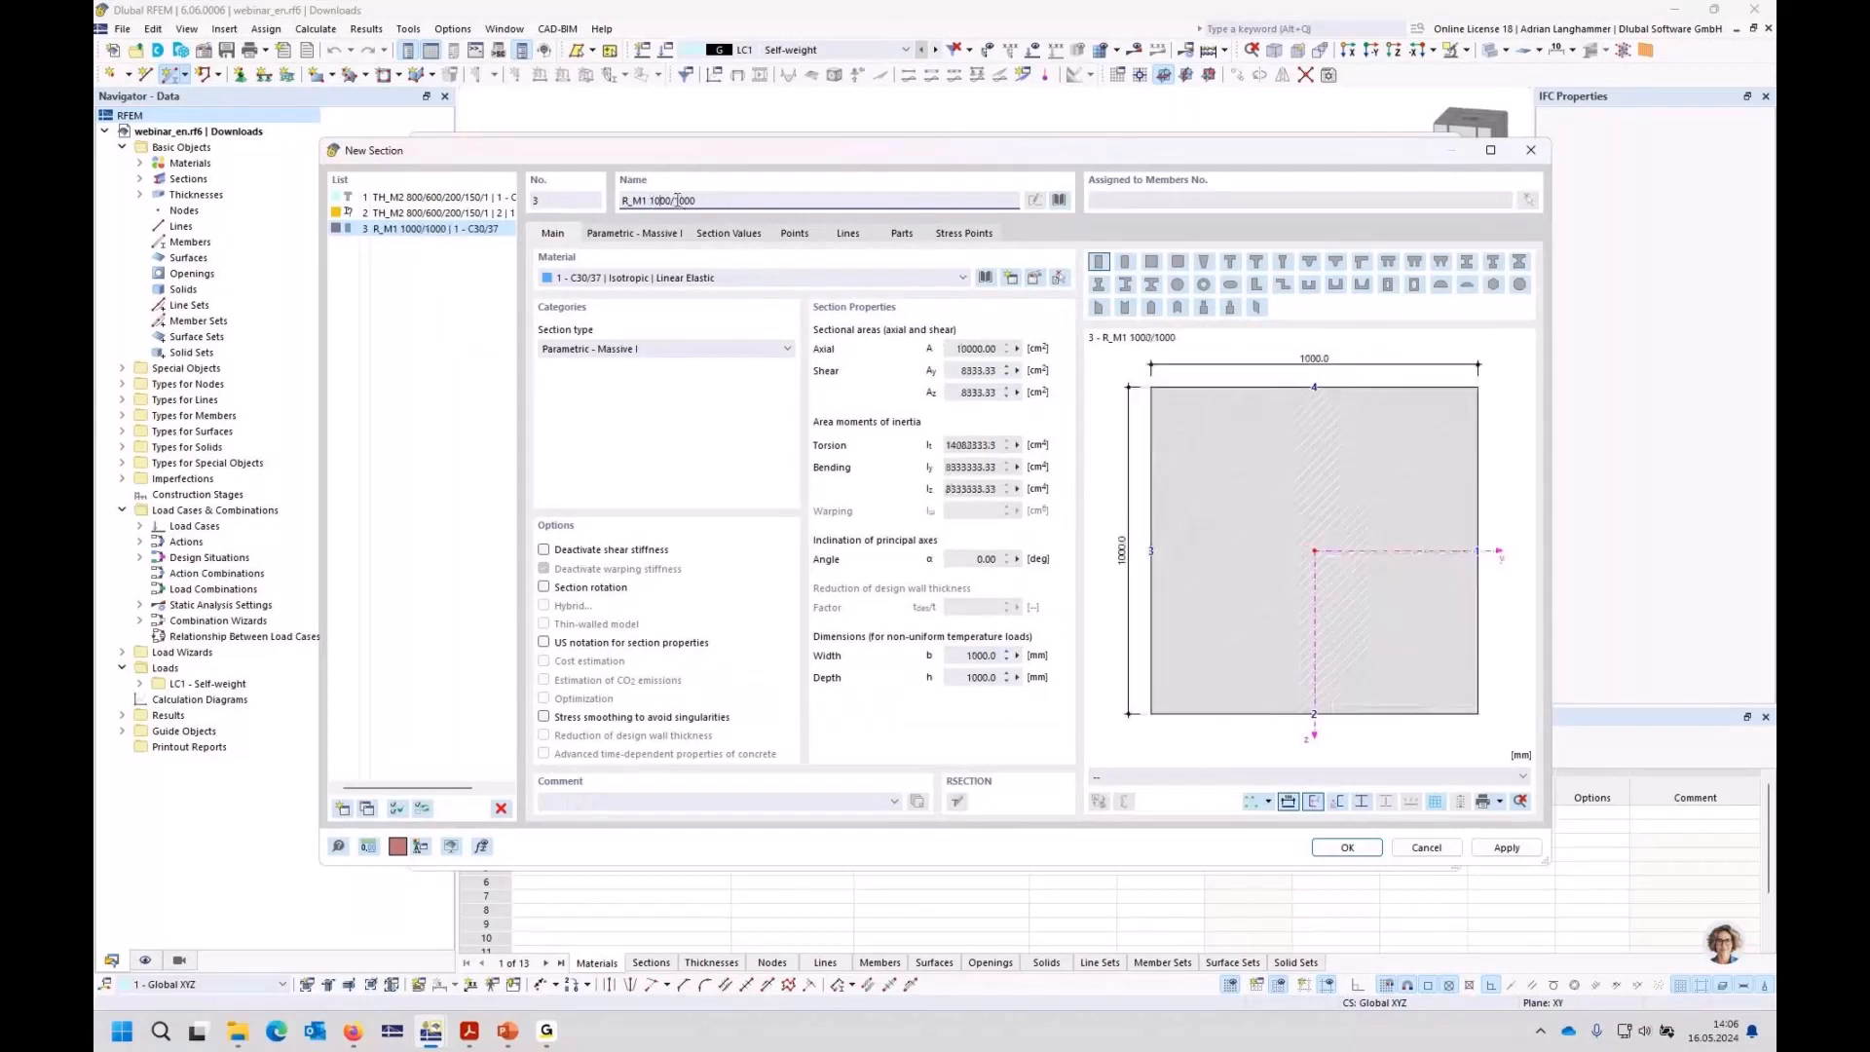
{"action": "left_click_drag", "start_coordinate": [681, 200], "coordinate": [683, 201]}
{"action": "type", "text": "2"}
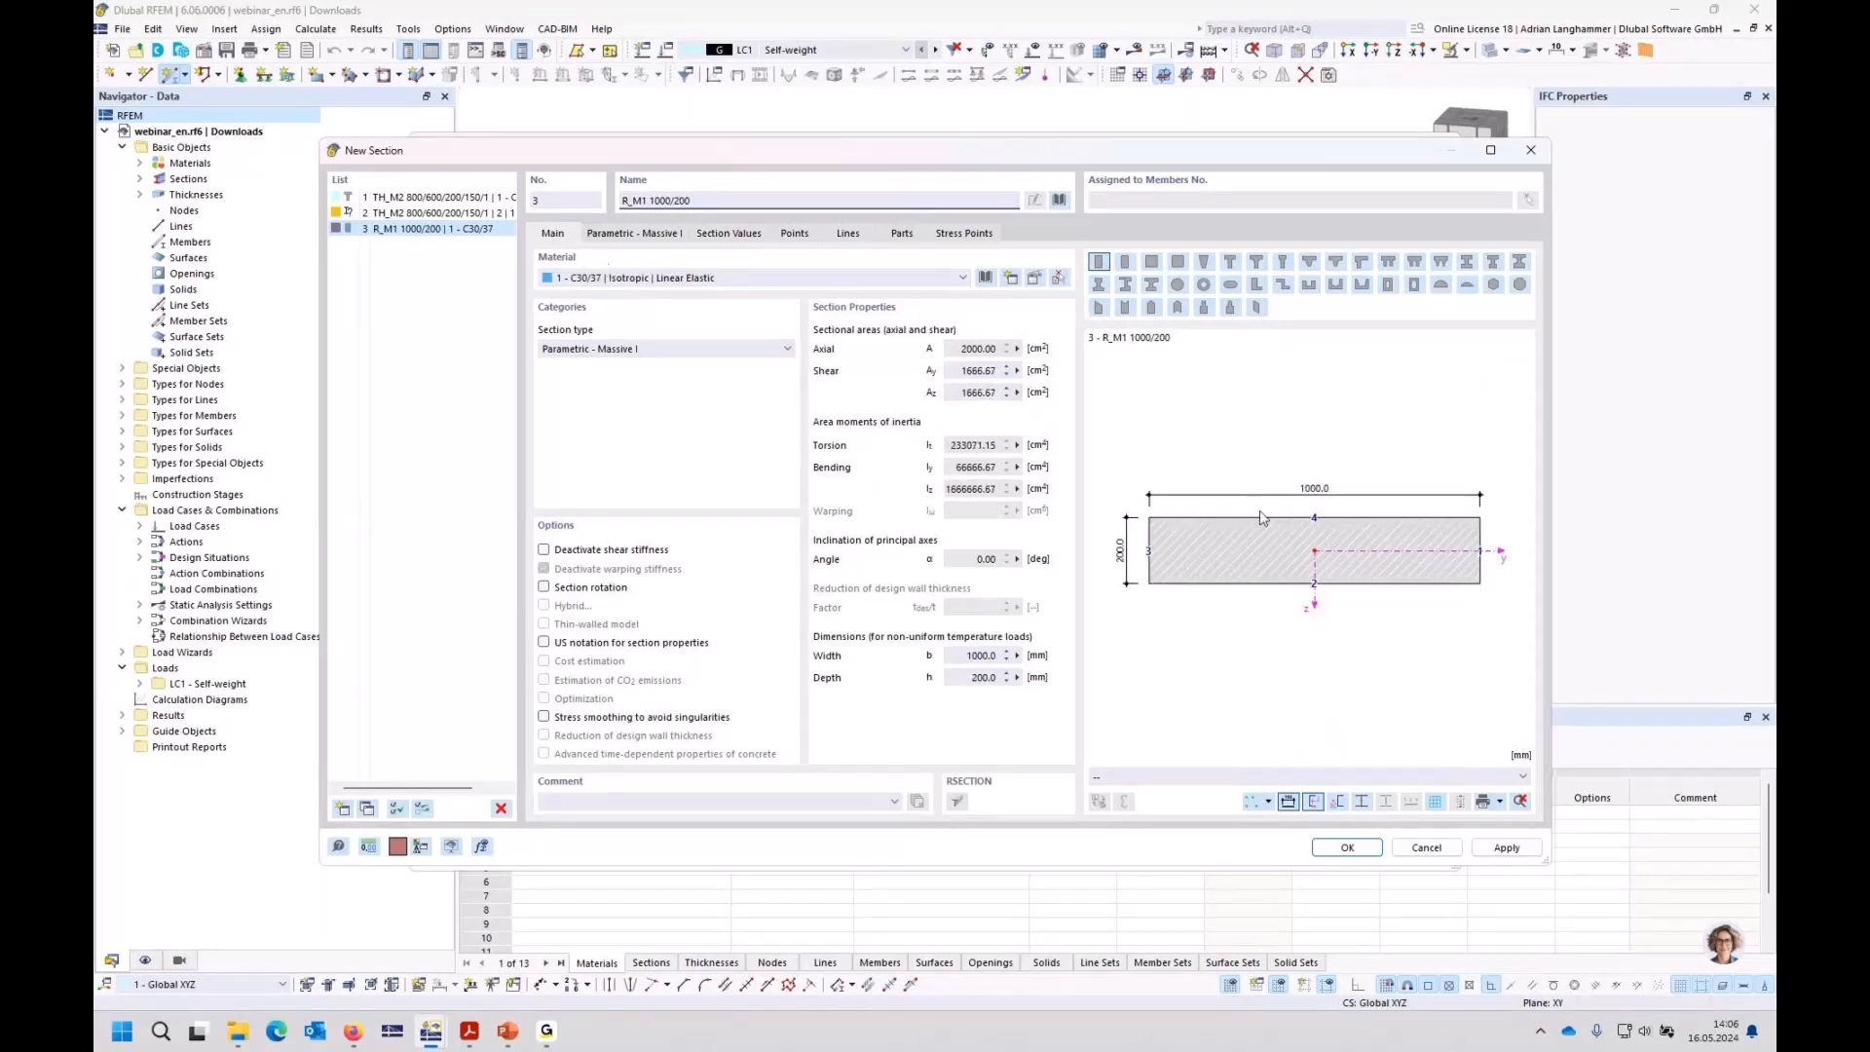
{"action": "left_click", "coordinate": [1349, 847]}
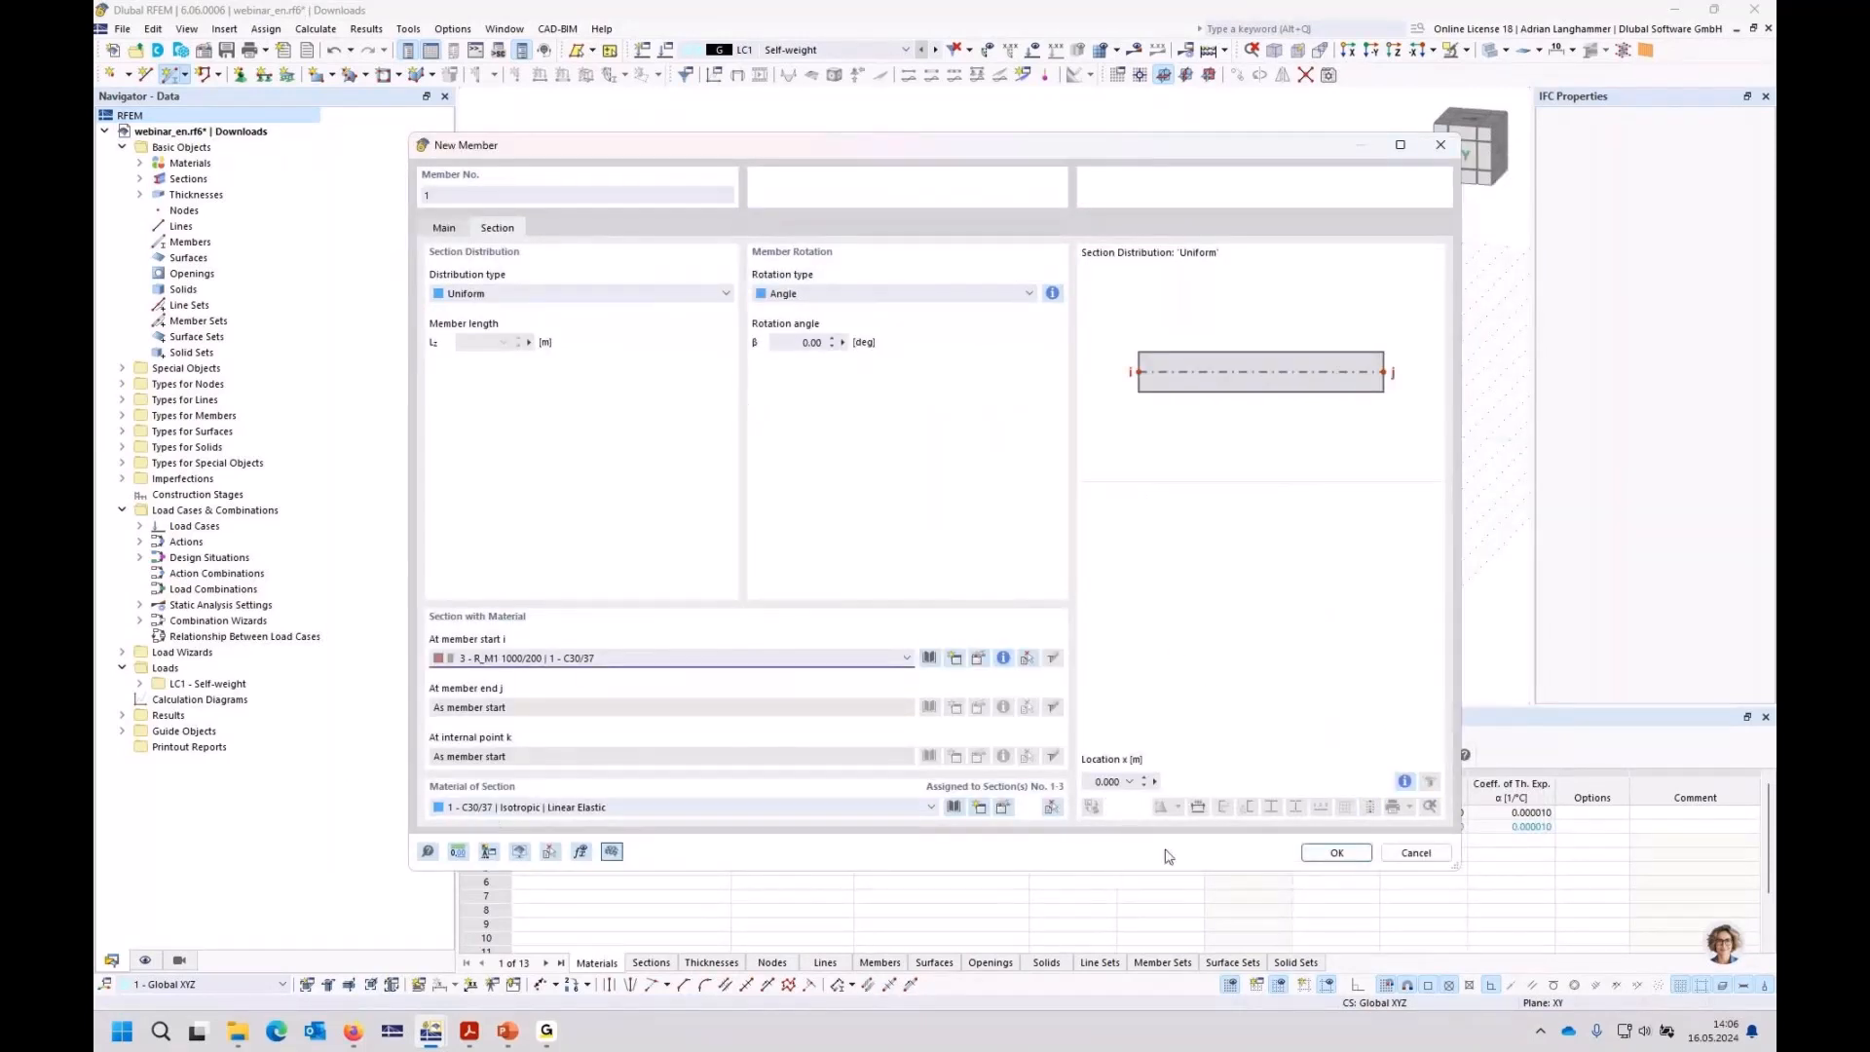
{"action": "left_click", "coordinate": [1336, 854]}
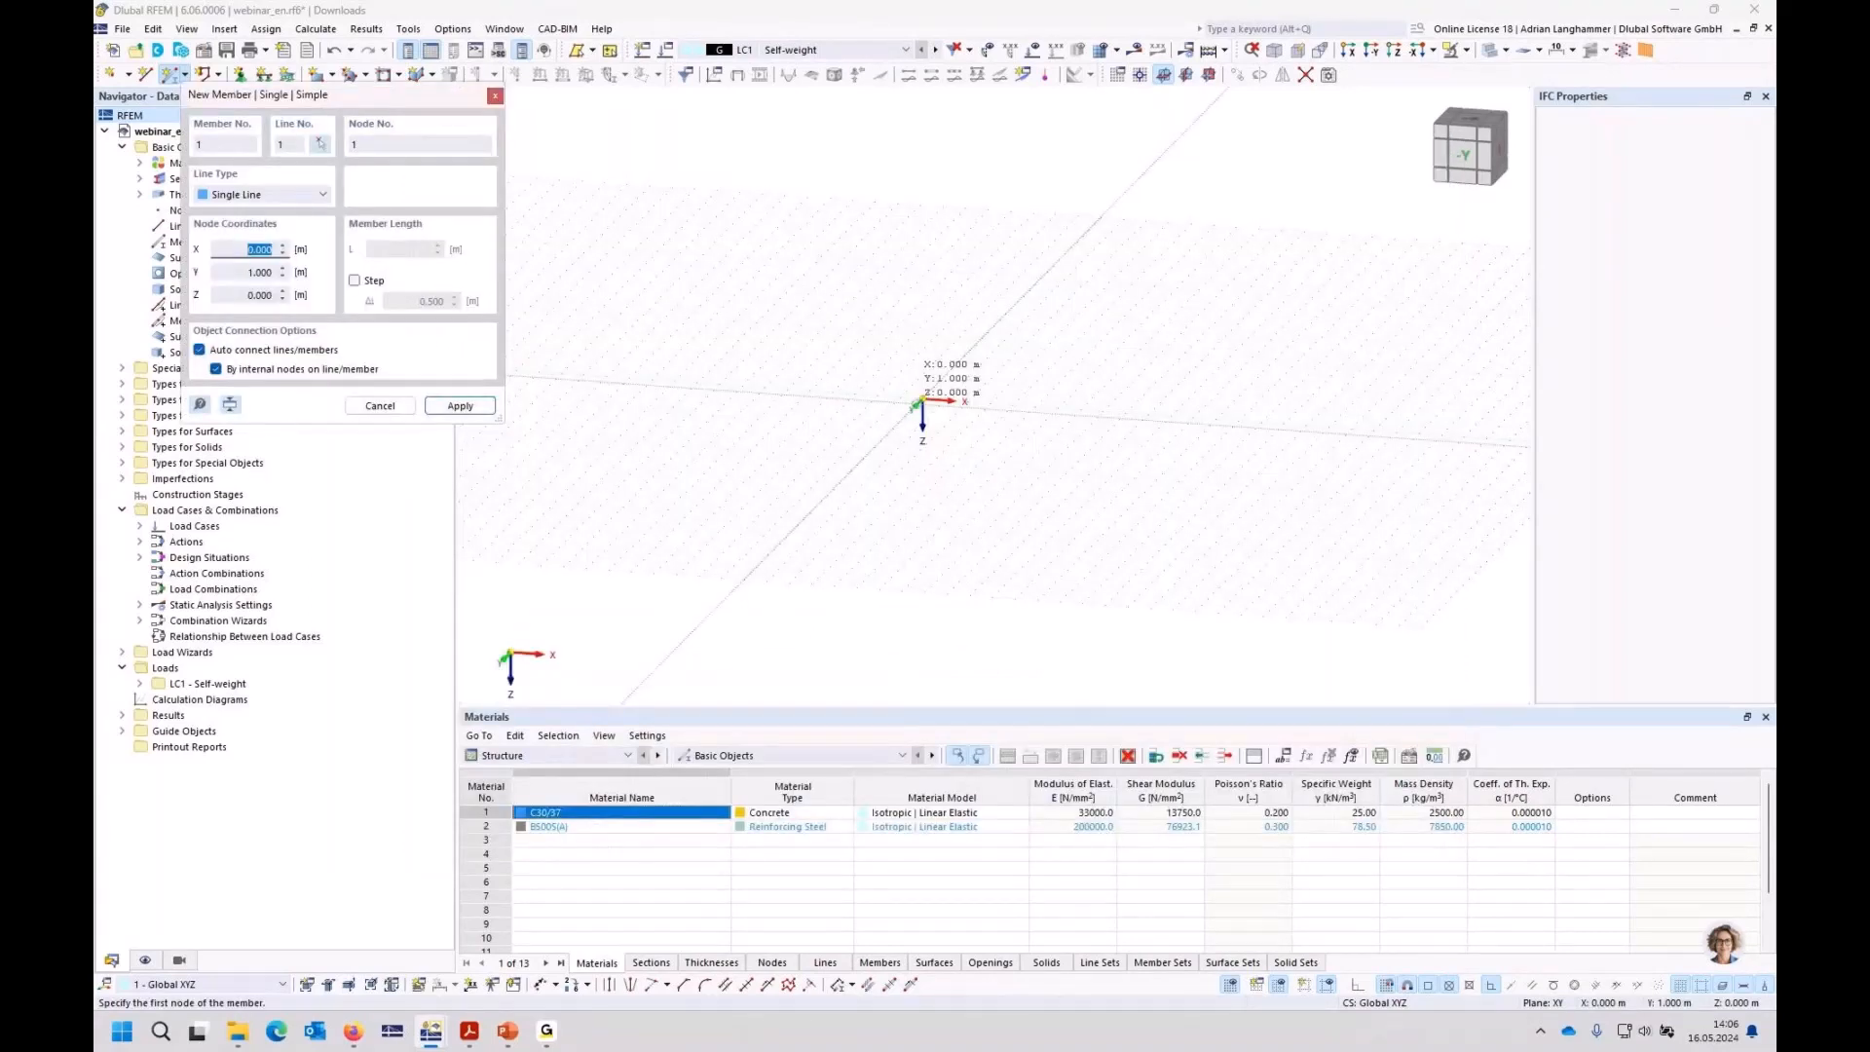
Step: Place two consecutive 5 m members along the X axis, from the origin through X = 5 m to X = 10 m
{"action": "left_click", "coordinate": [922, 400]}
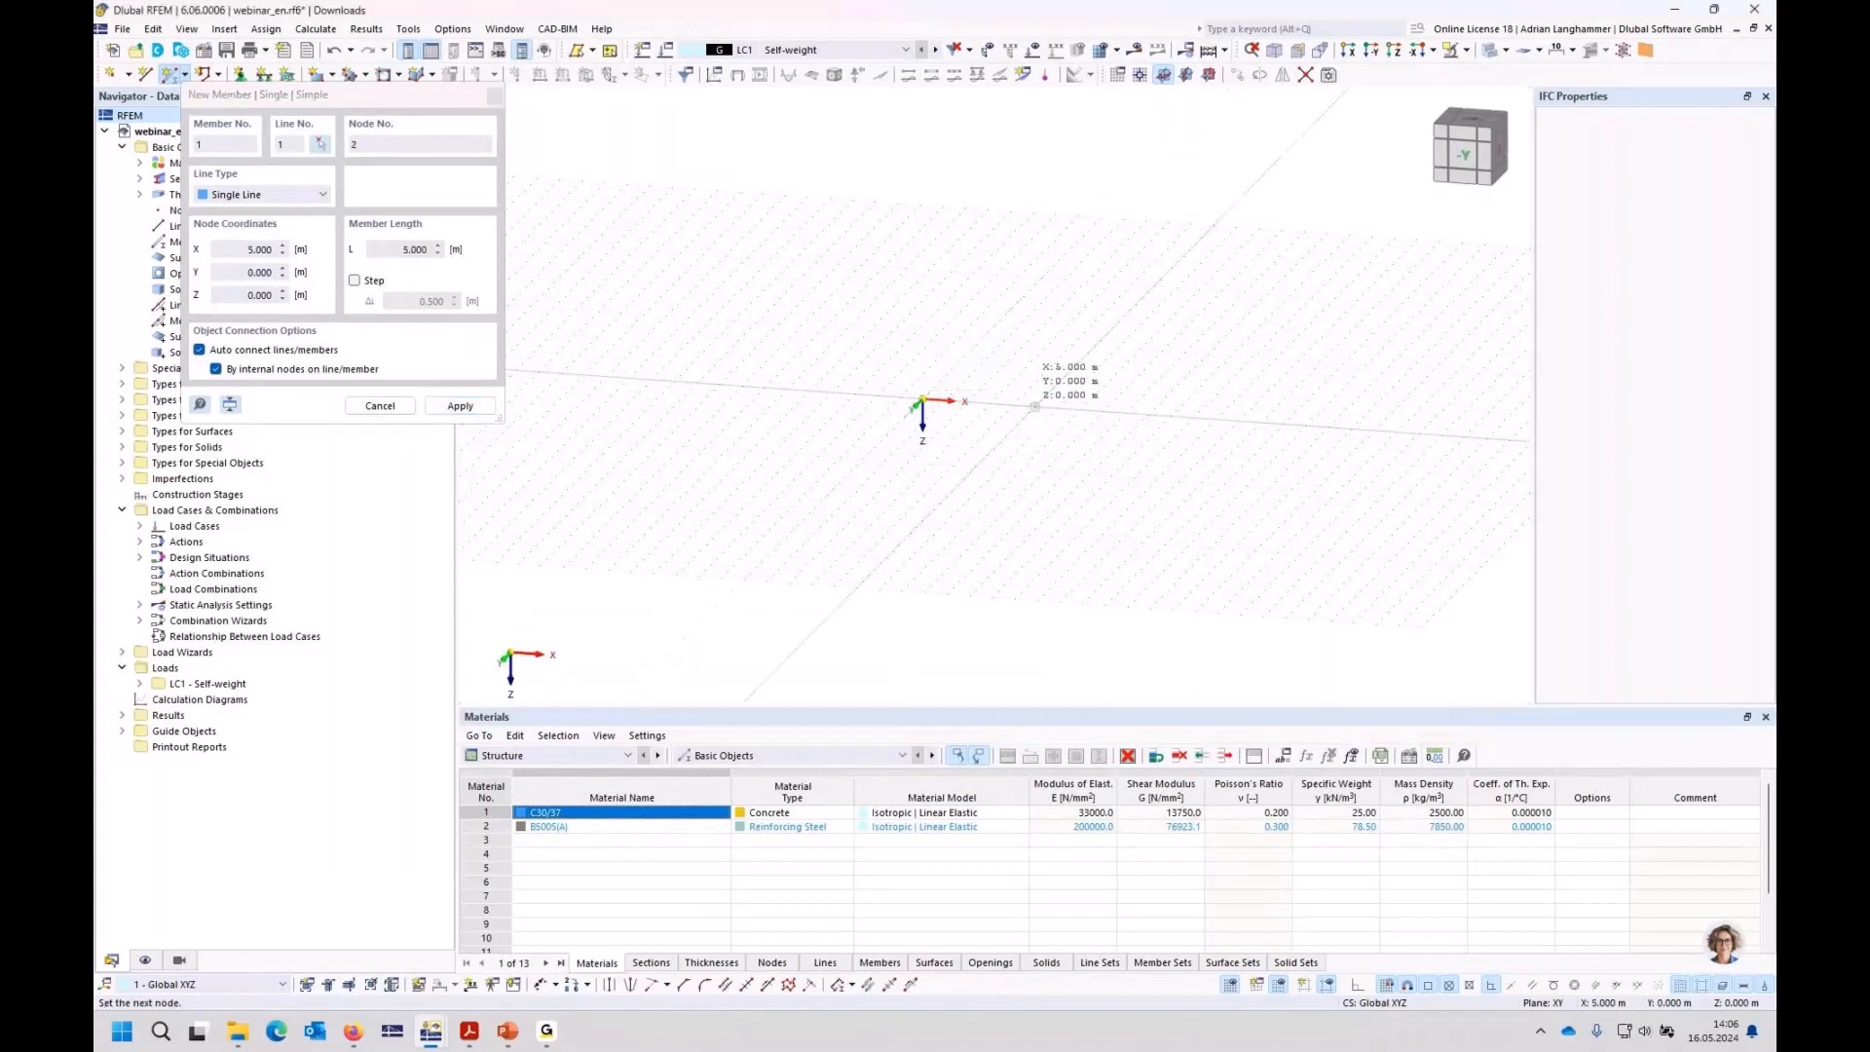
{"action": "left_click", "coordinate": [1035, 405]}
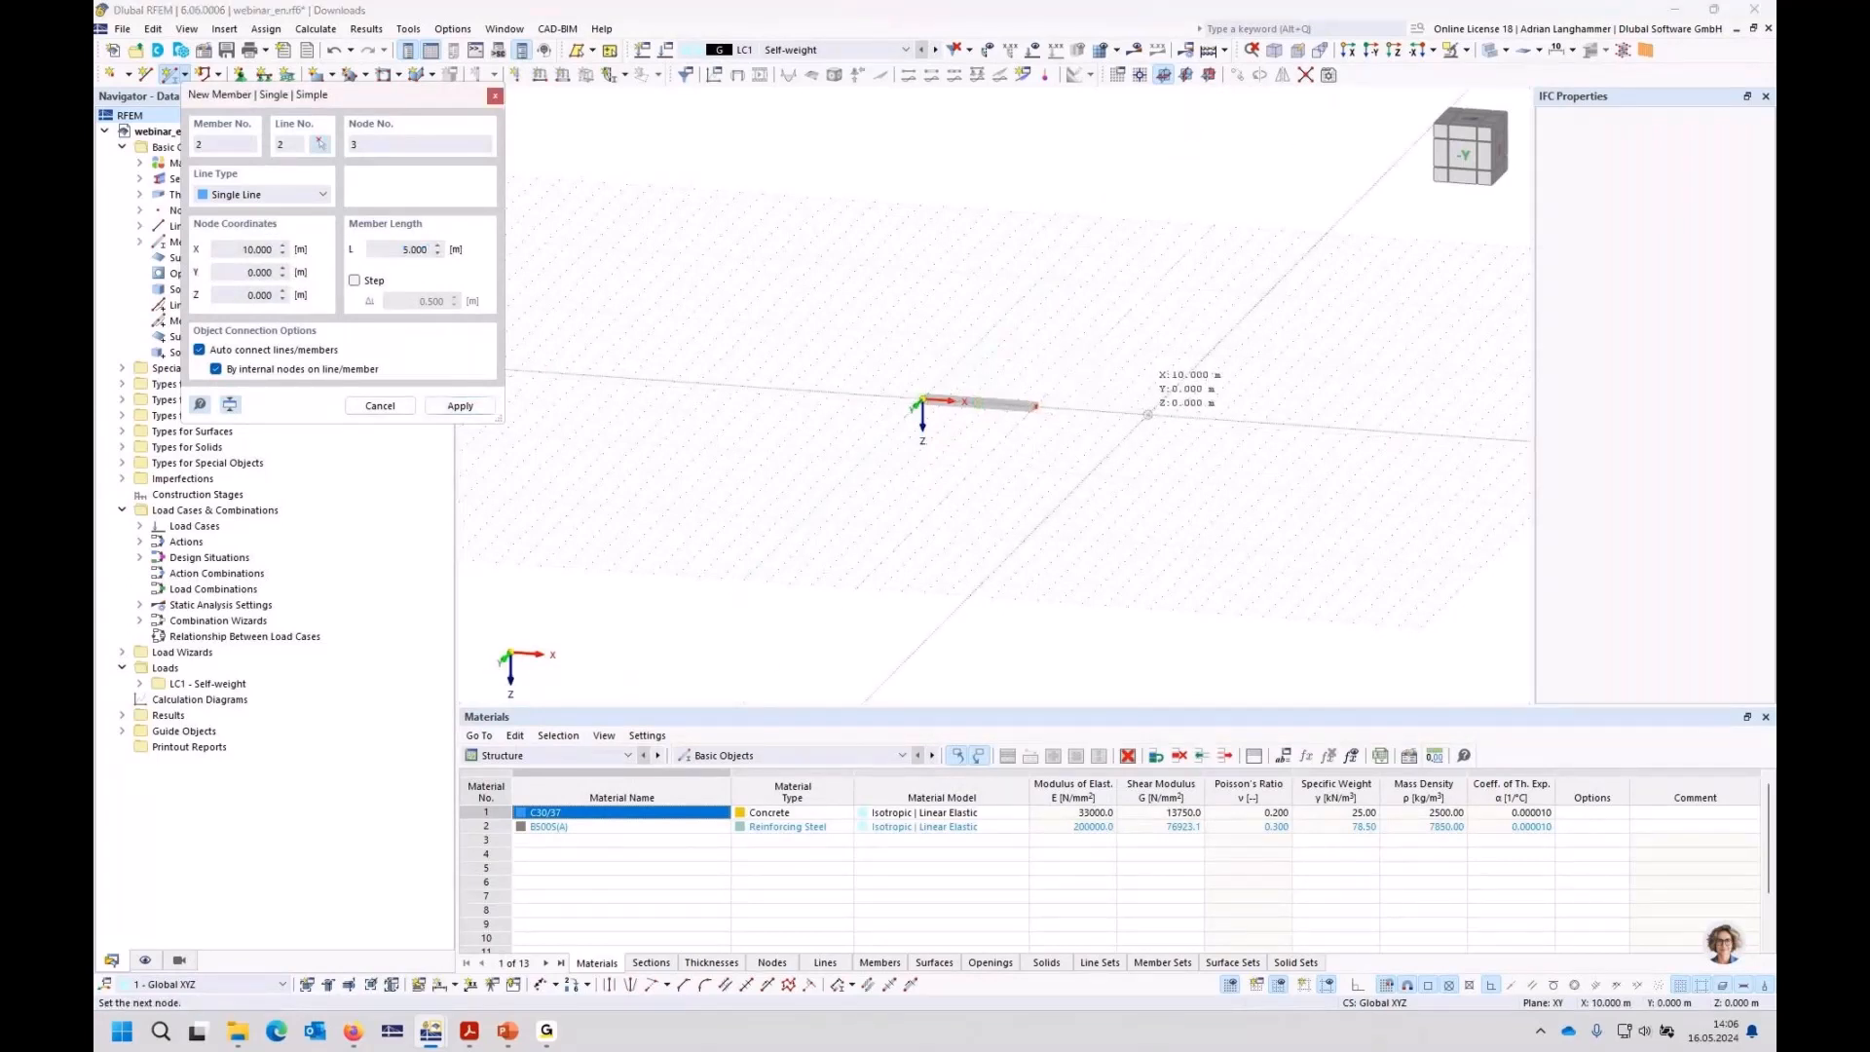
{"action": "key", "text": "Return"}
{"action": "key", "text": "Escape"}
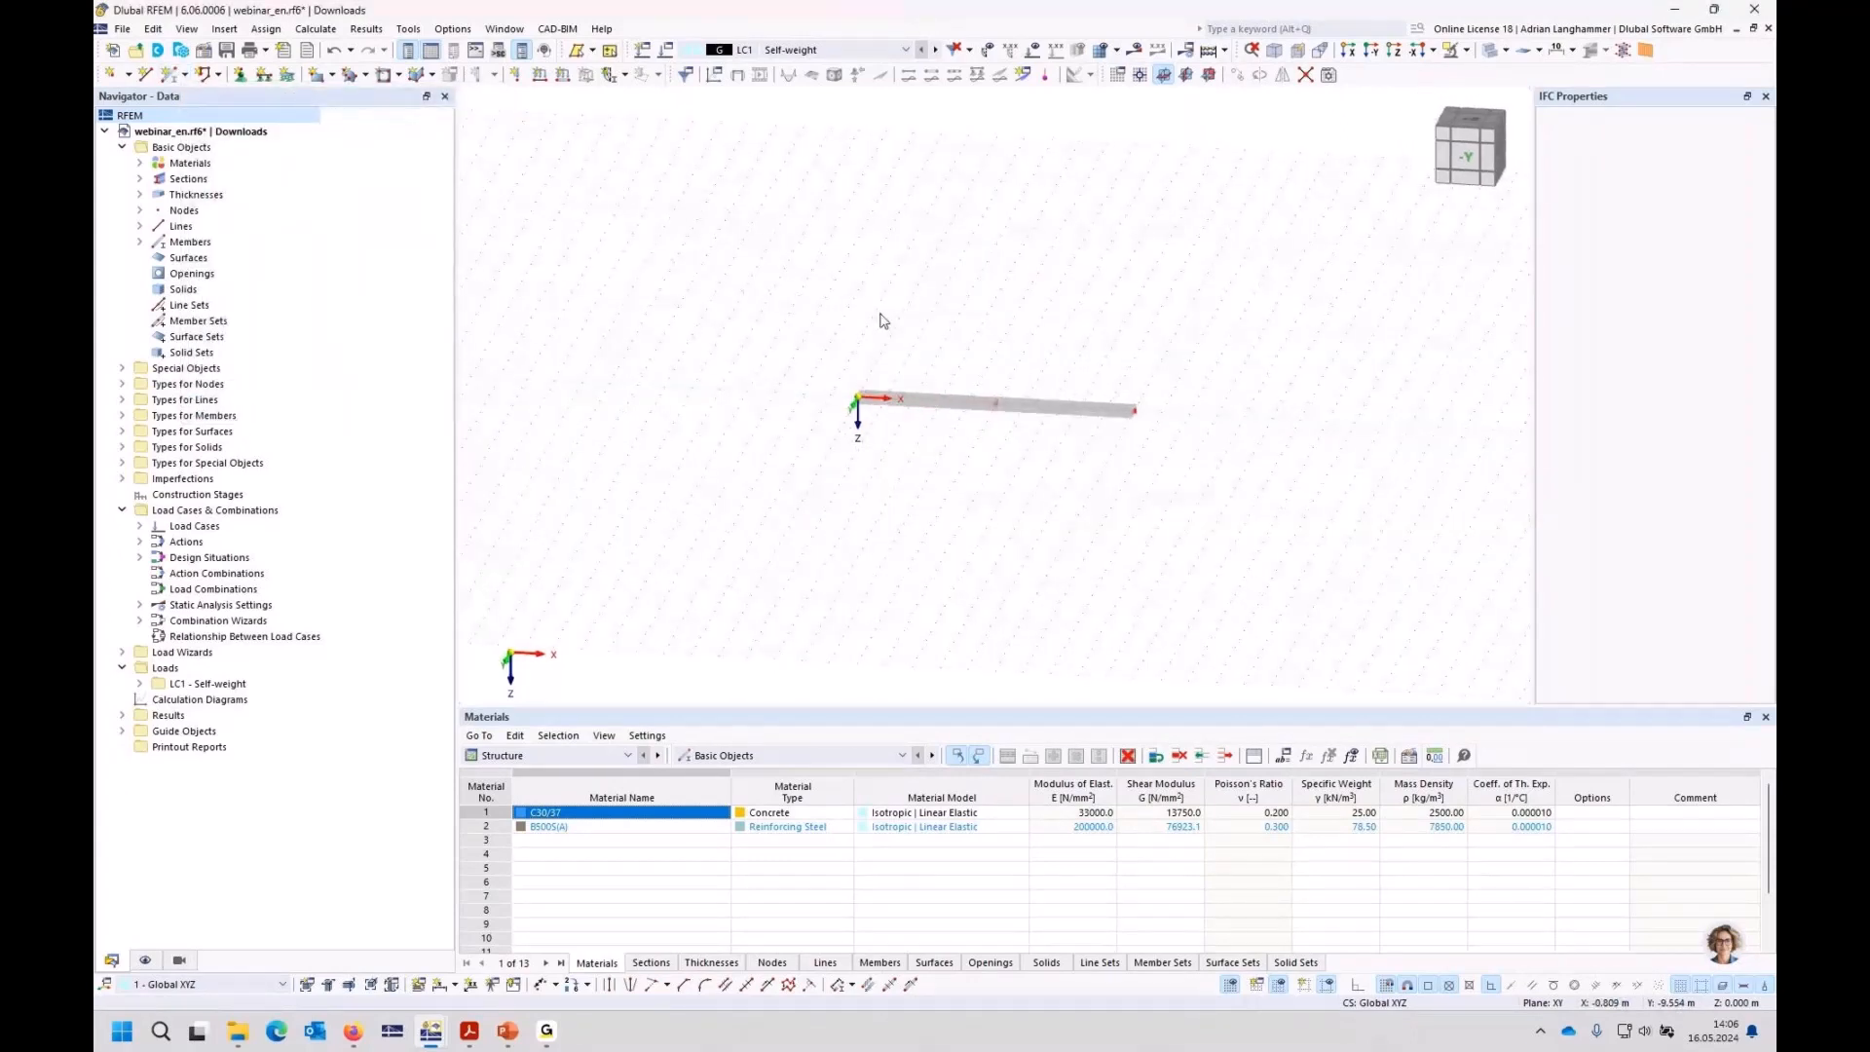
Step: Create a nodal support restraining uX, uY, uZ, φX and φZ, and assign it to the beam's start node at the origin
{"action": "middle_click_drag", "start_coordinate": [898, 366], "coordinate": [812, 353]}
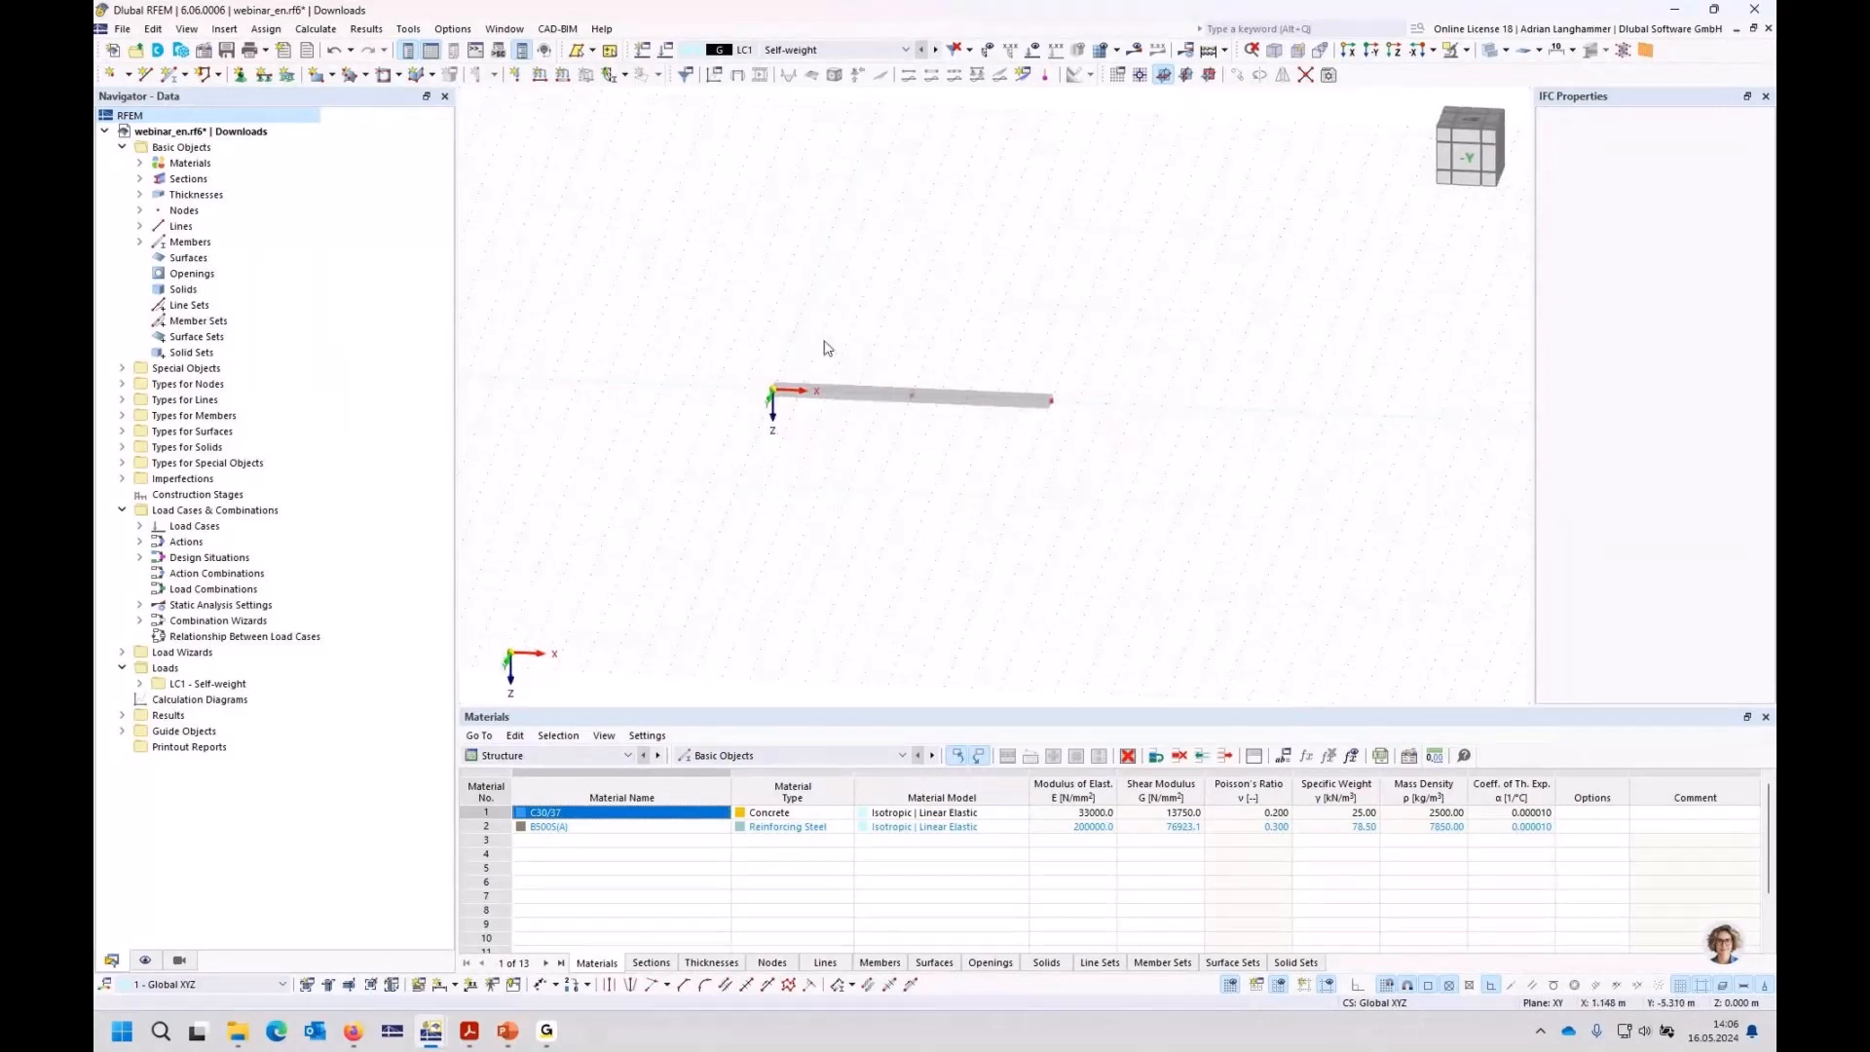
{"action": "scroll", "coordinate": [861, 367], "scroll_direction": "up", "scroll_amount": 2}
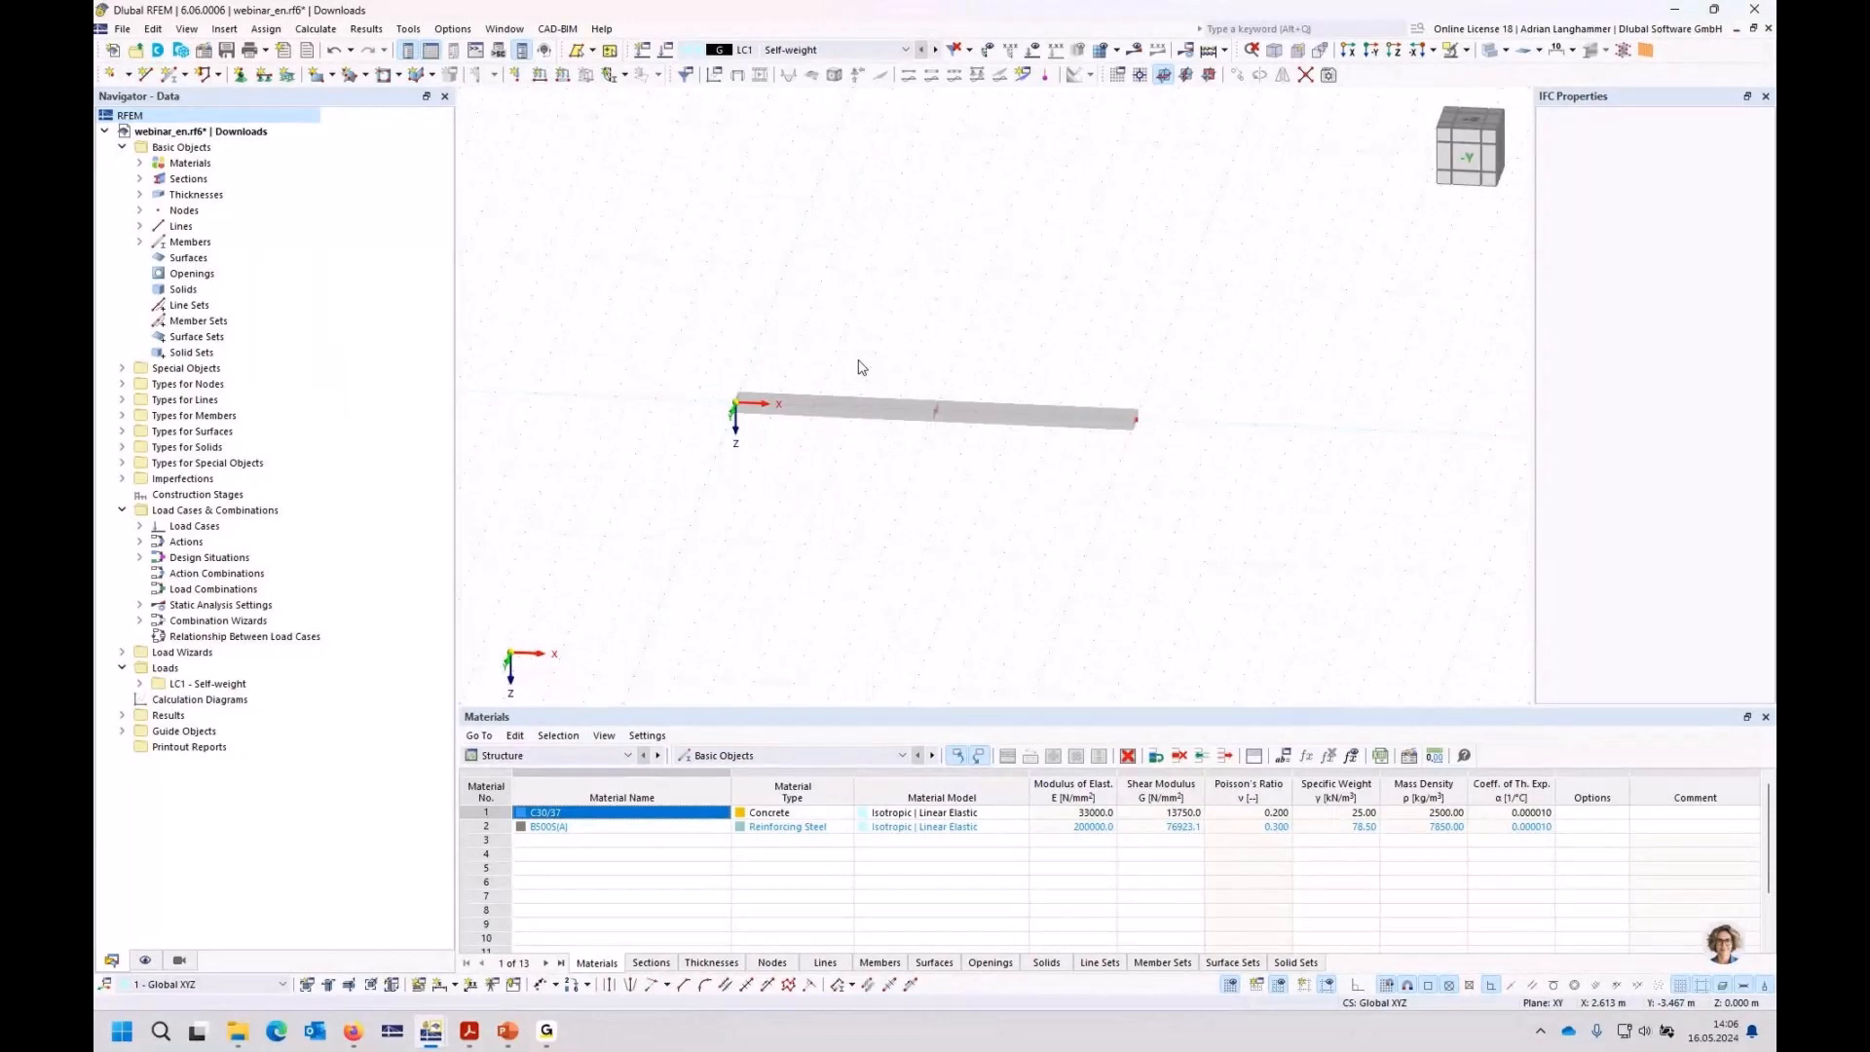
{"action": "left_click", "coordinate": [240, 74]}
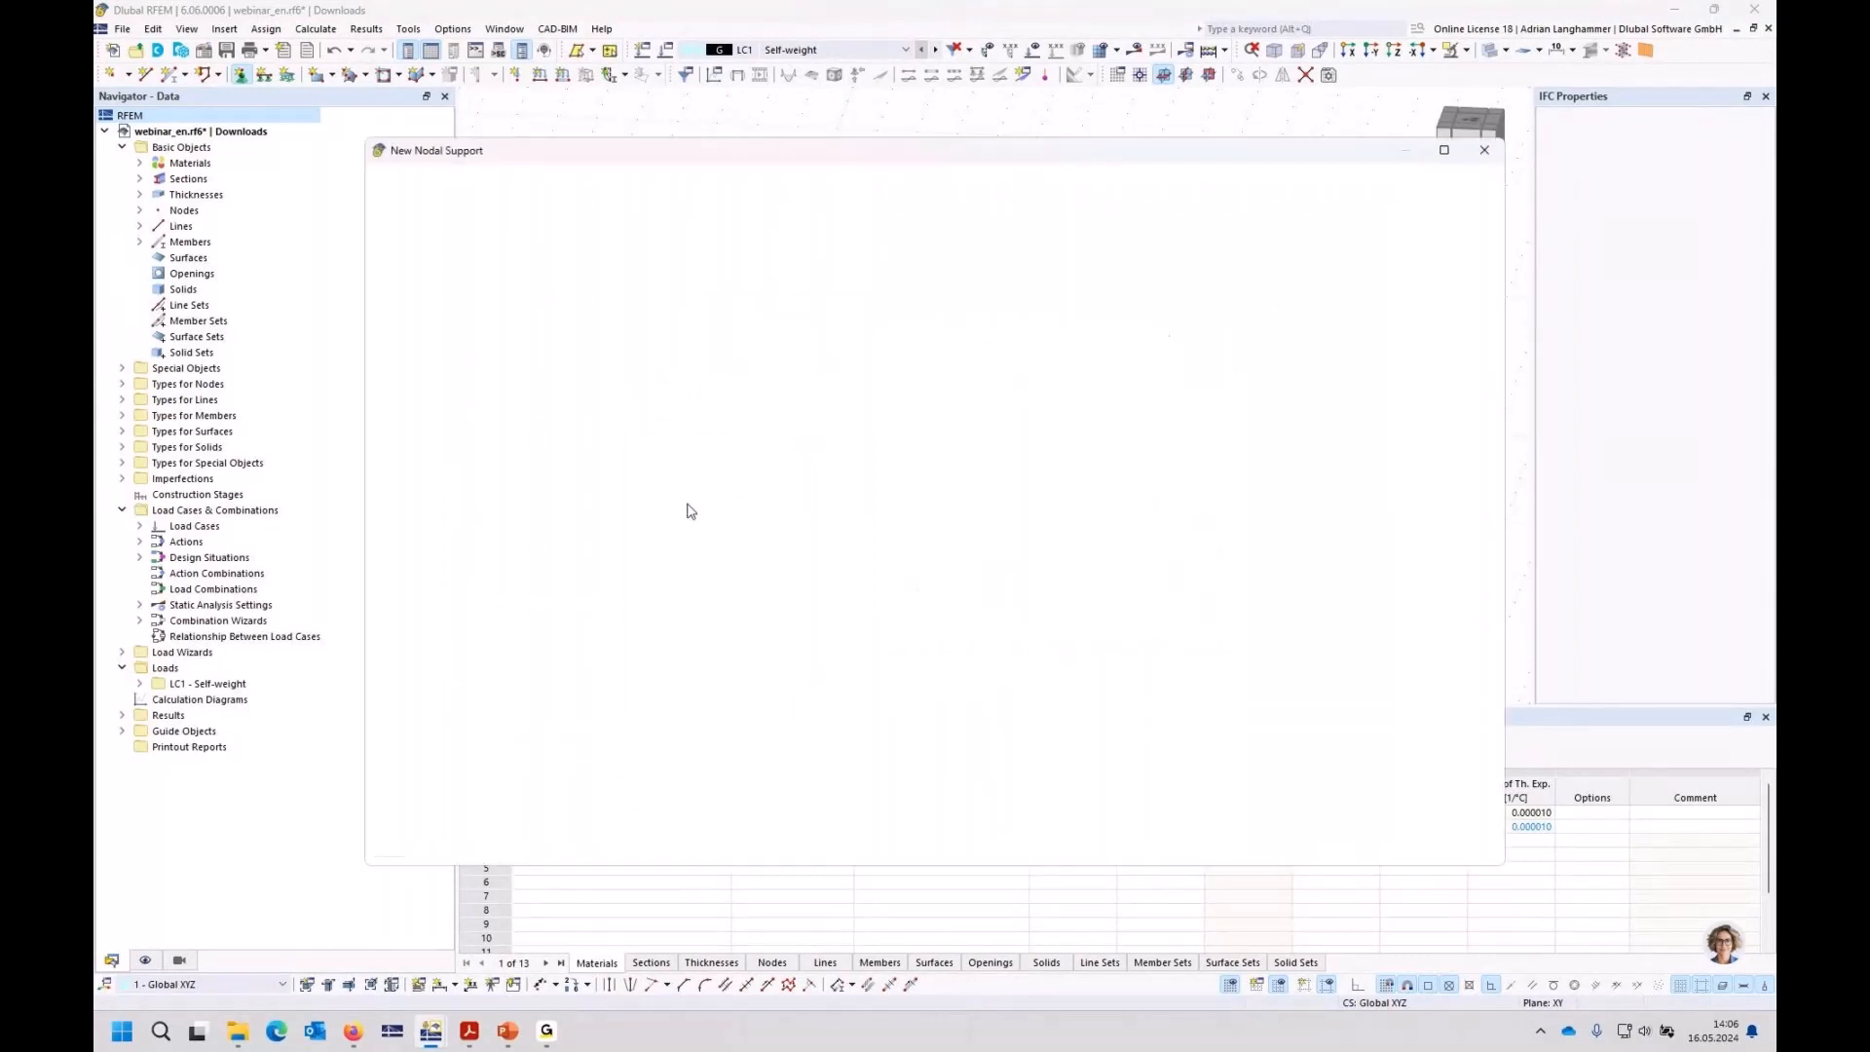
{"action": "left_click", "coordinate": [584, 443]}
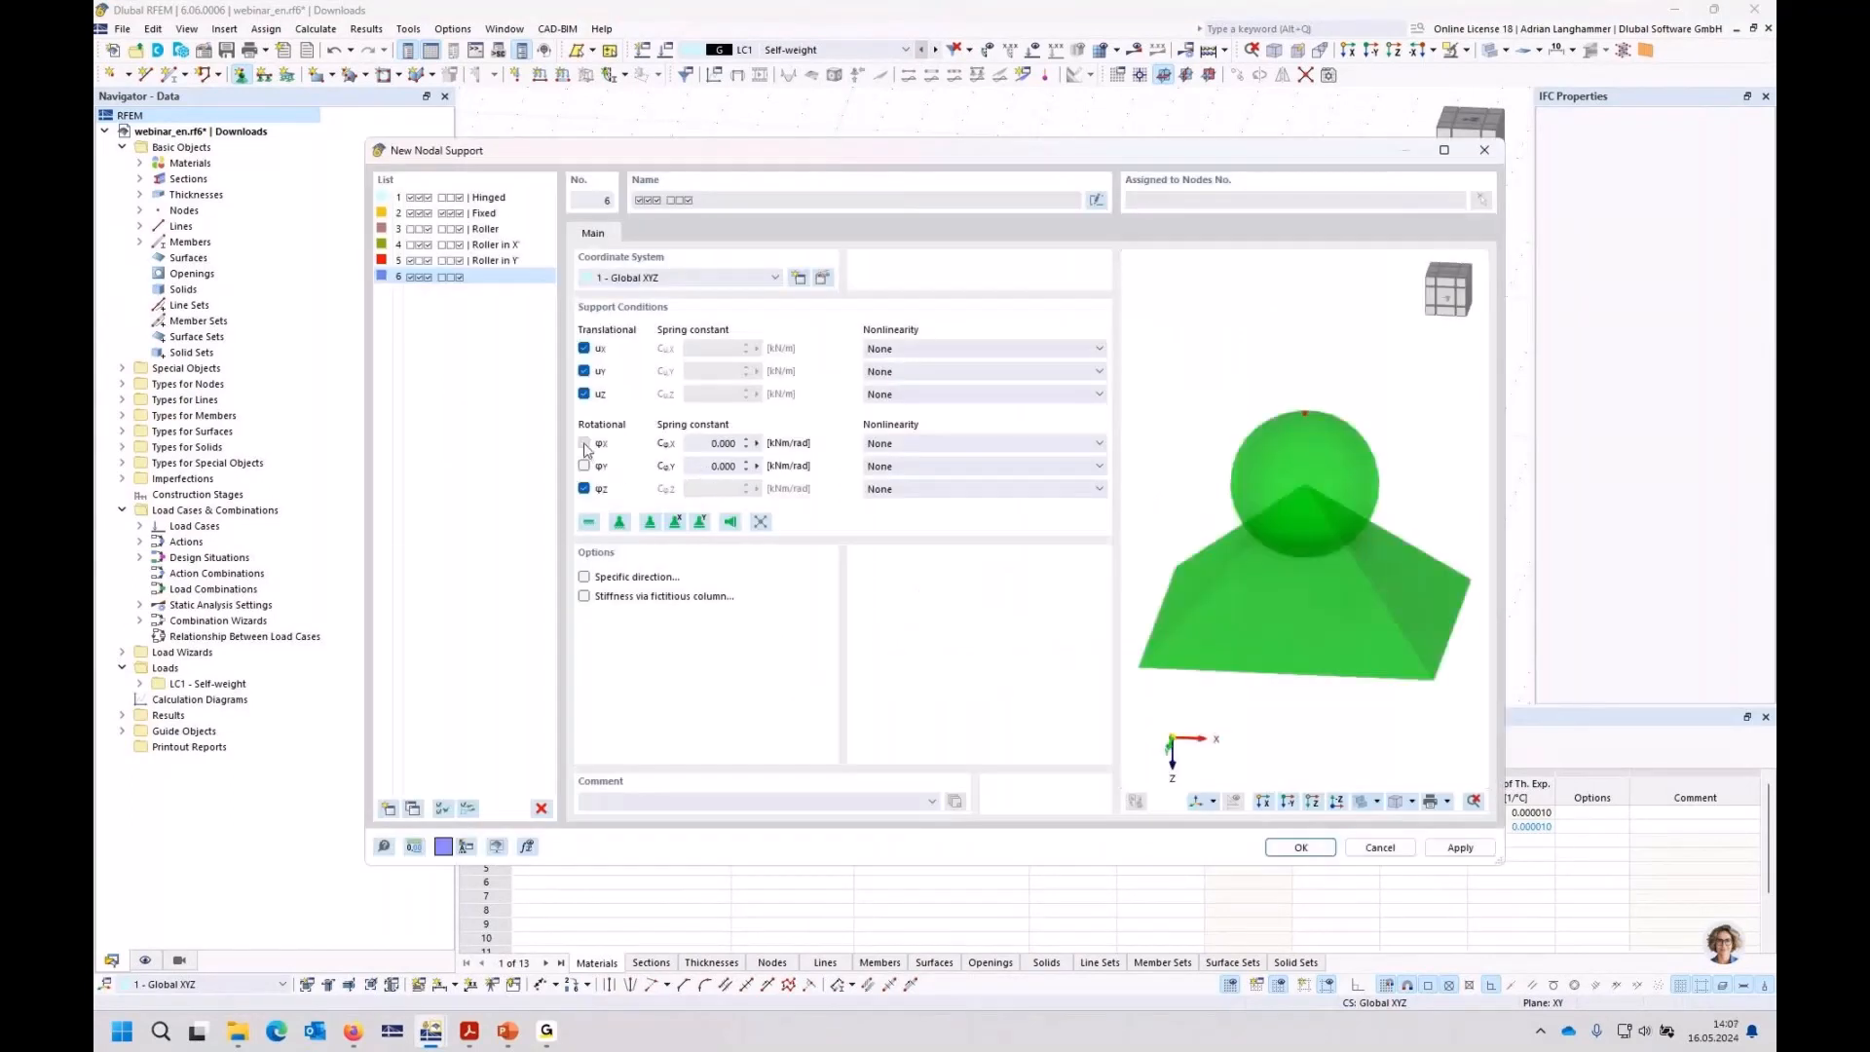
{"action": "left_click", "coordinate": [1299, 847]}
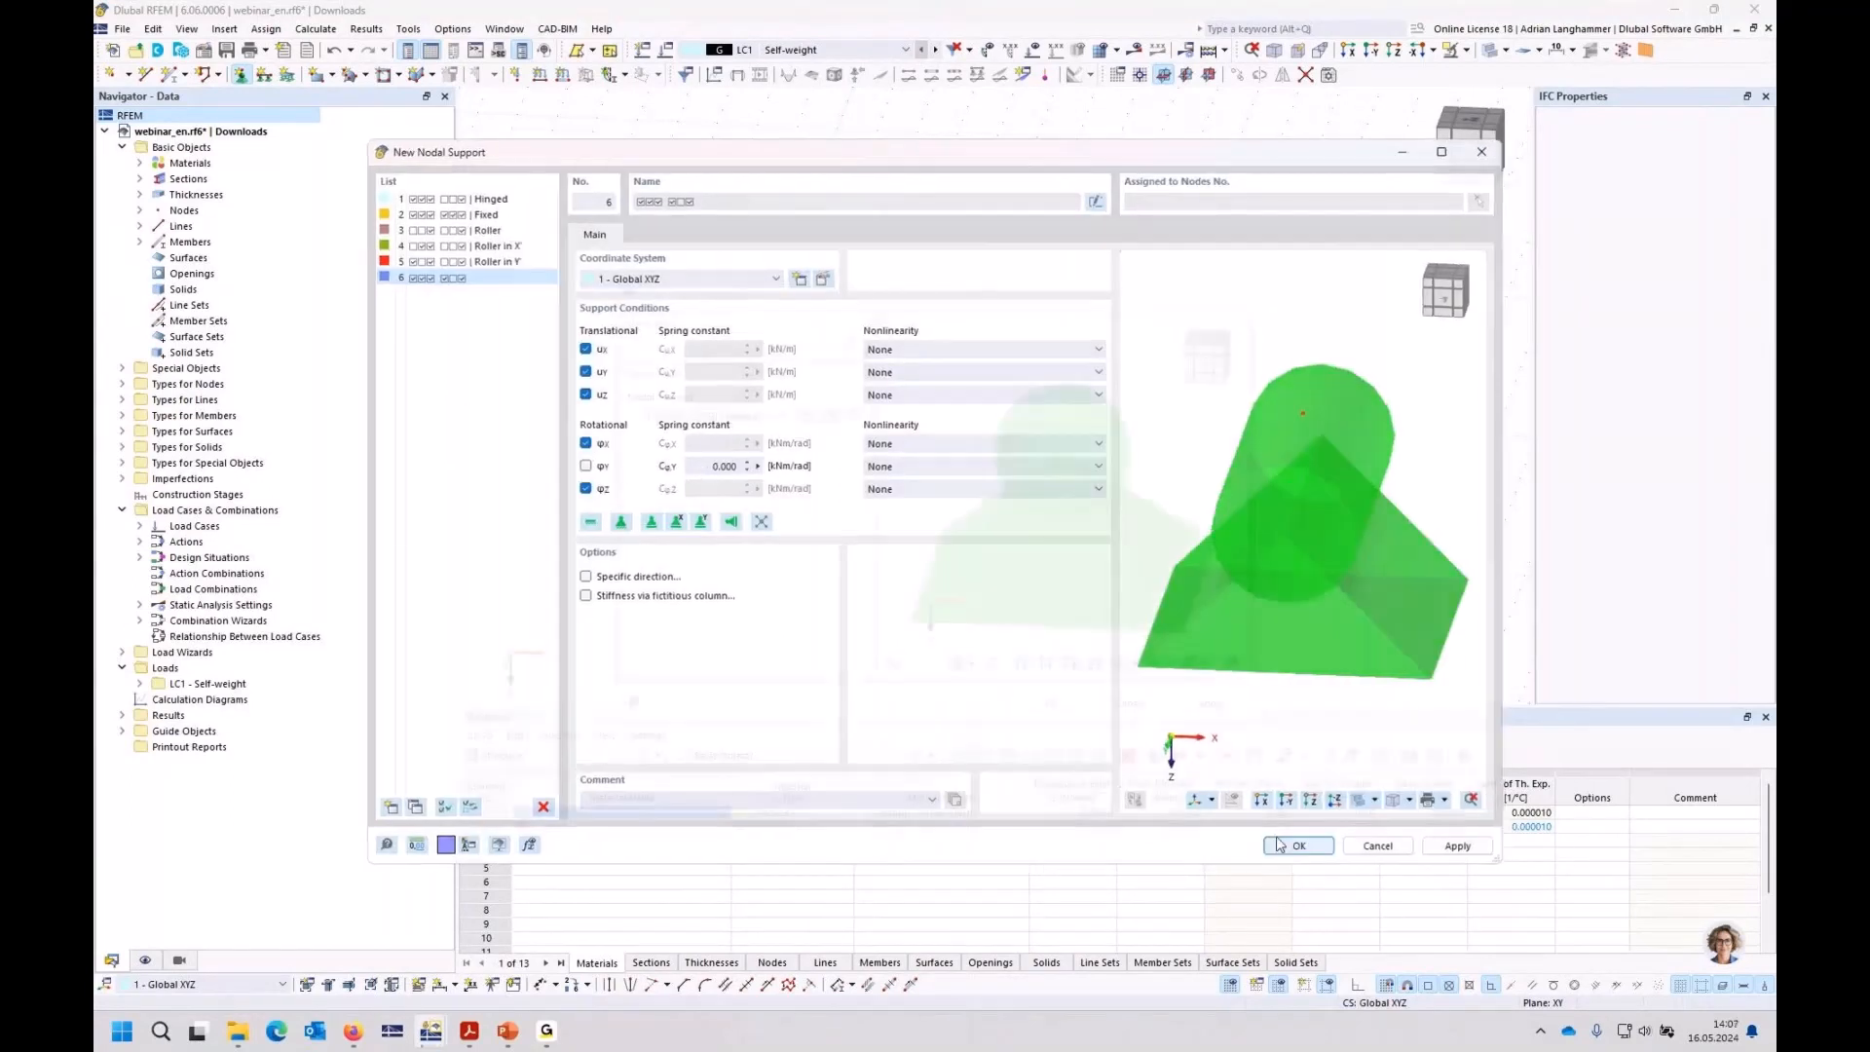
{"action": "left_click", "coordinate": [872, 507]}
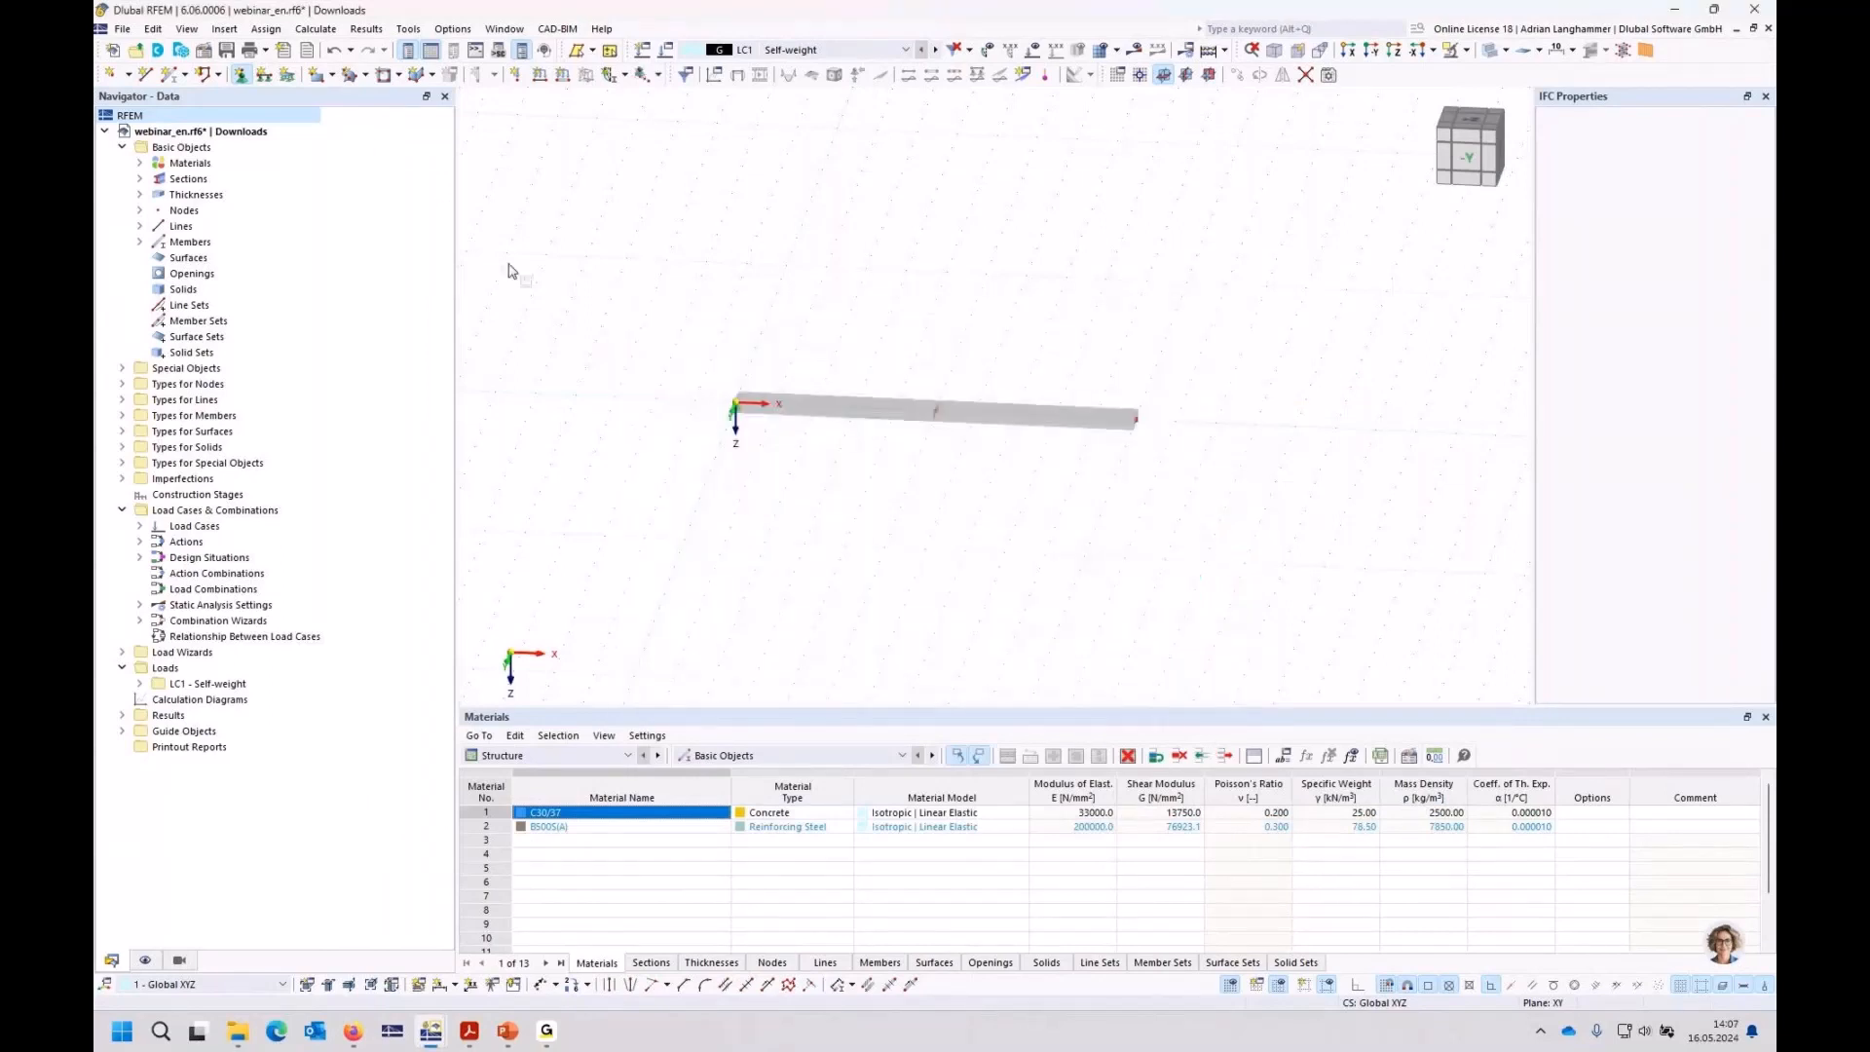
{"action": "key", "text": "Escape"}
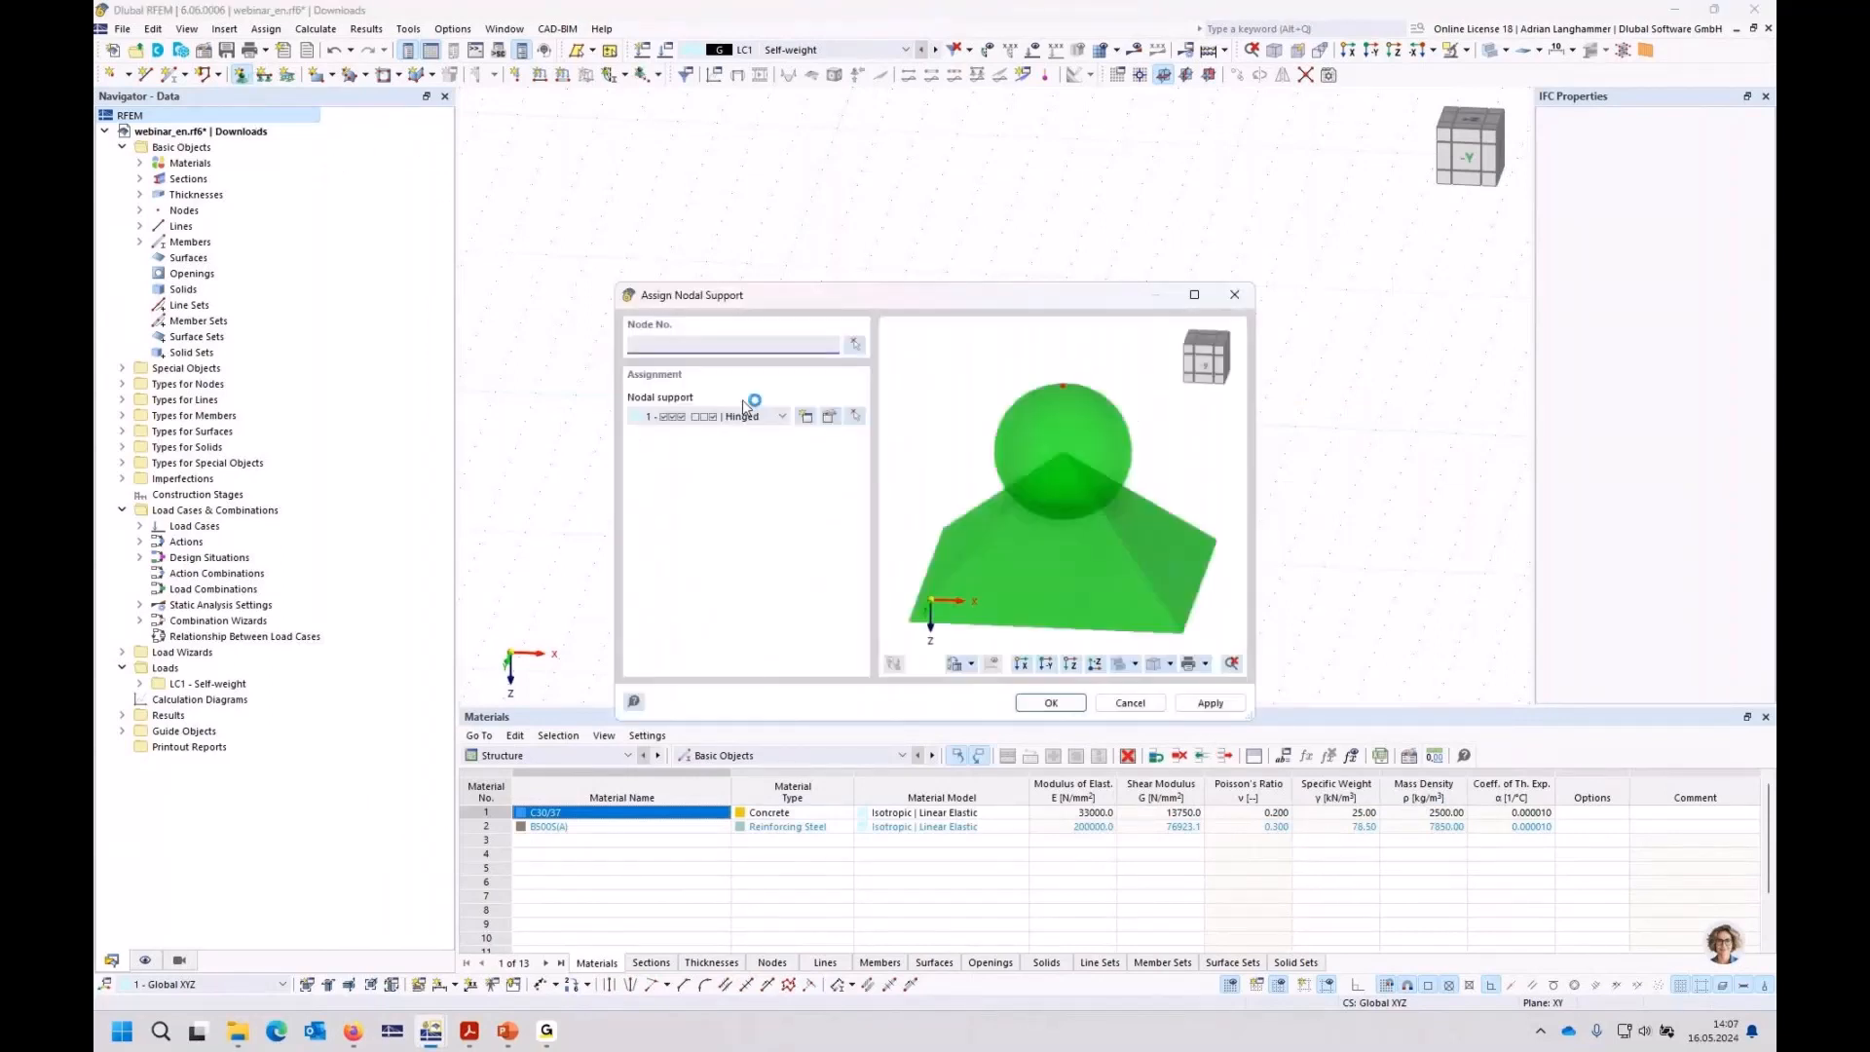
Step: Create a second nodal support with φX restrained and uX released, and assign it to the beam's middle and end nodes
{"action": "left_click", "coordinate": [808, 417]}
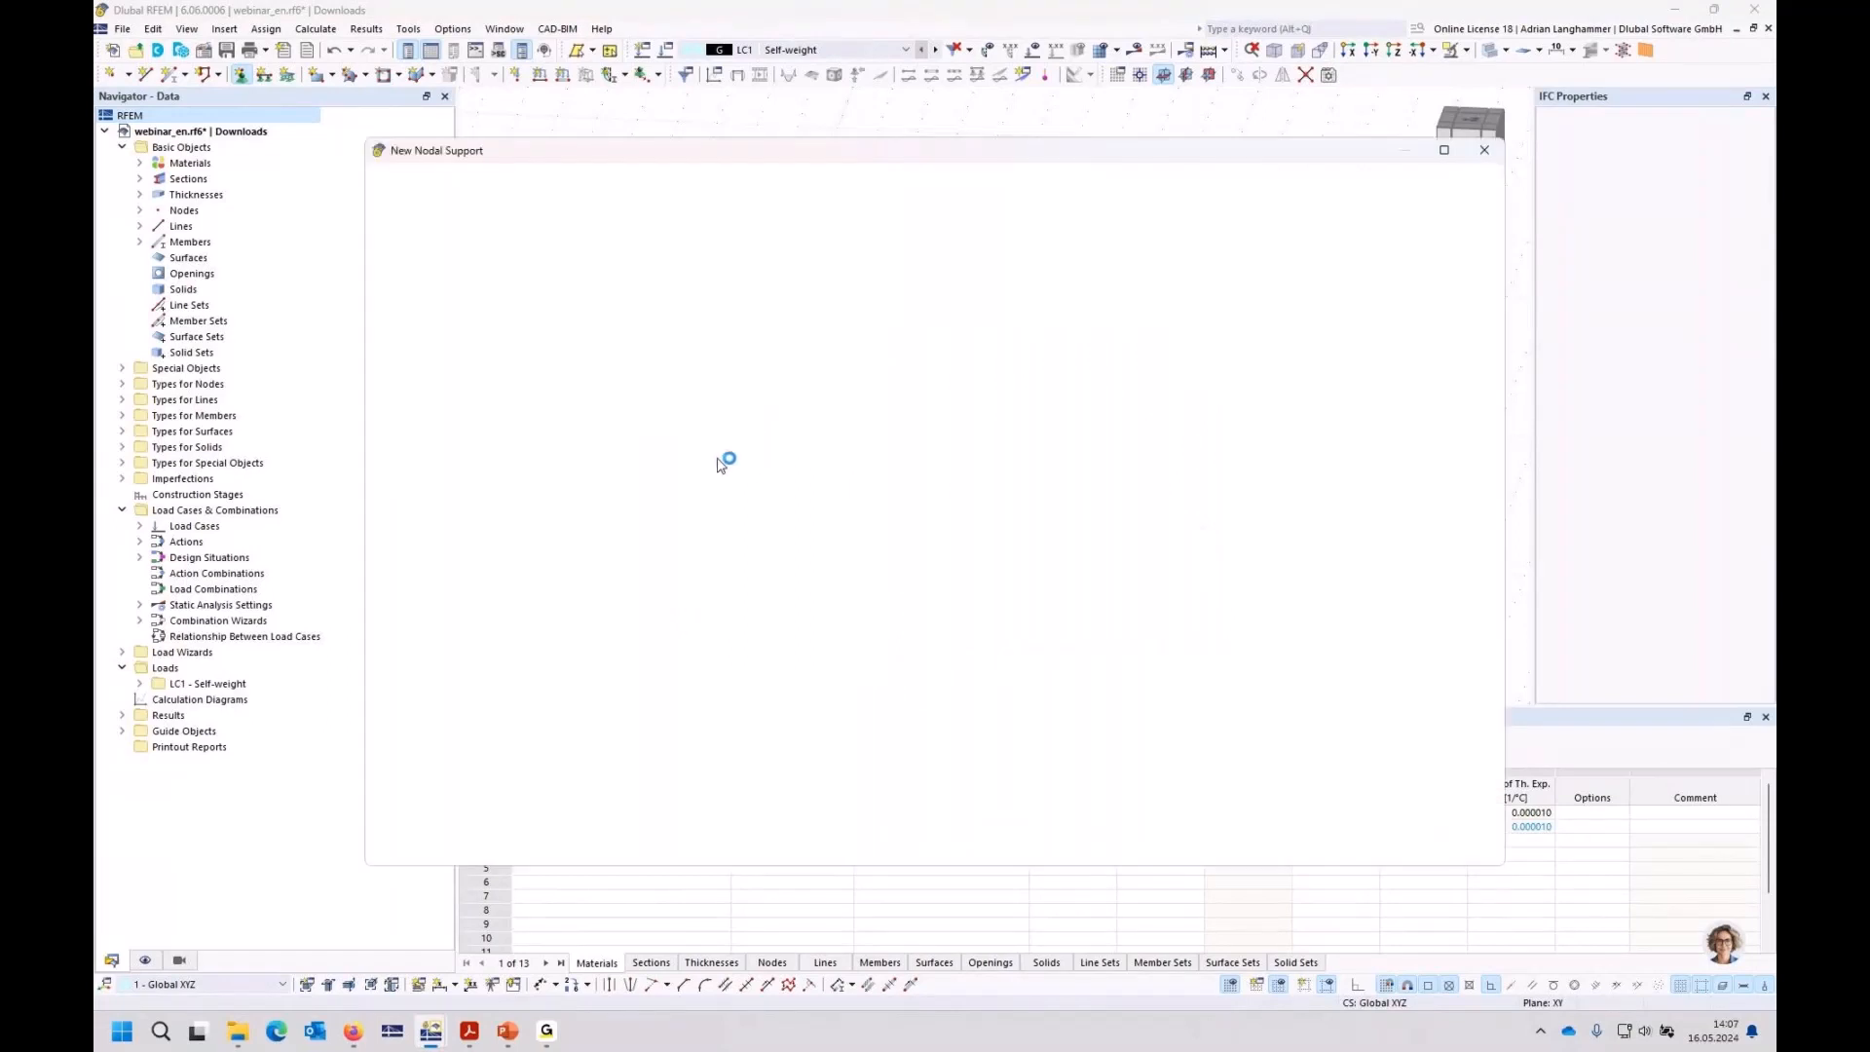
{"action": "left_click", "coordinate": [584, 443]}
{"action": "left_click", "coordinate": [583, 348]}
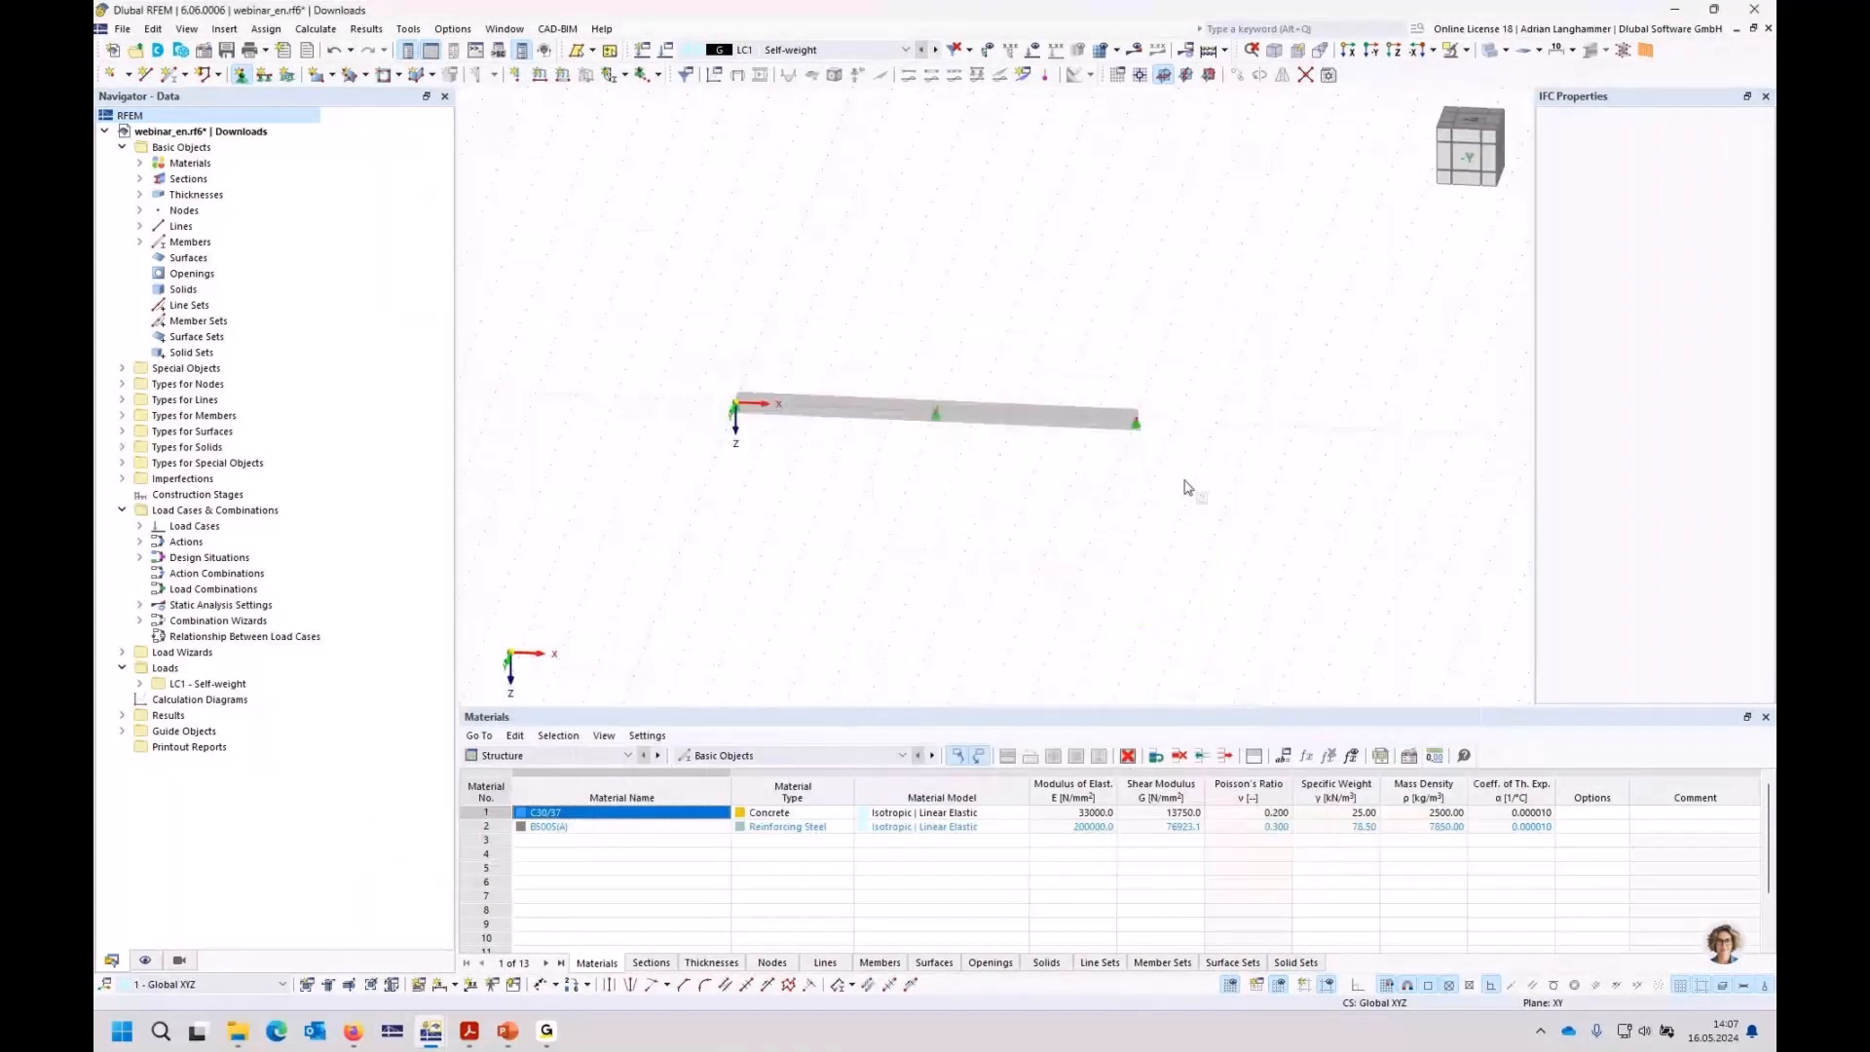
Step: Enlarge the display size of the nodal support symbols
{"action": "scroll", "coordinate": [1147, 475], "scroll_direction": "up", "scroll_amount": 3}
{"action": "right_click", "coordinate": [1129, 400]}
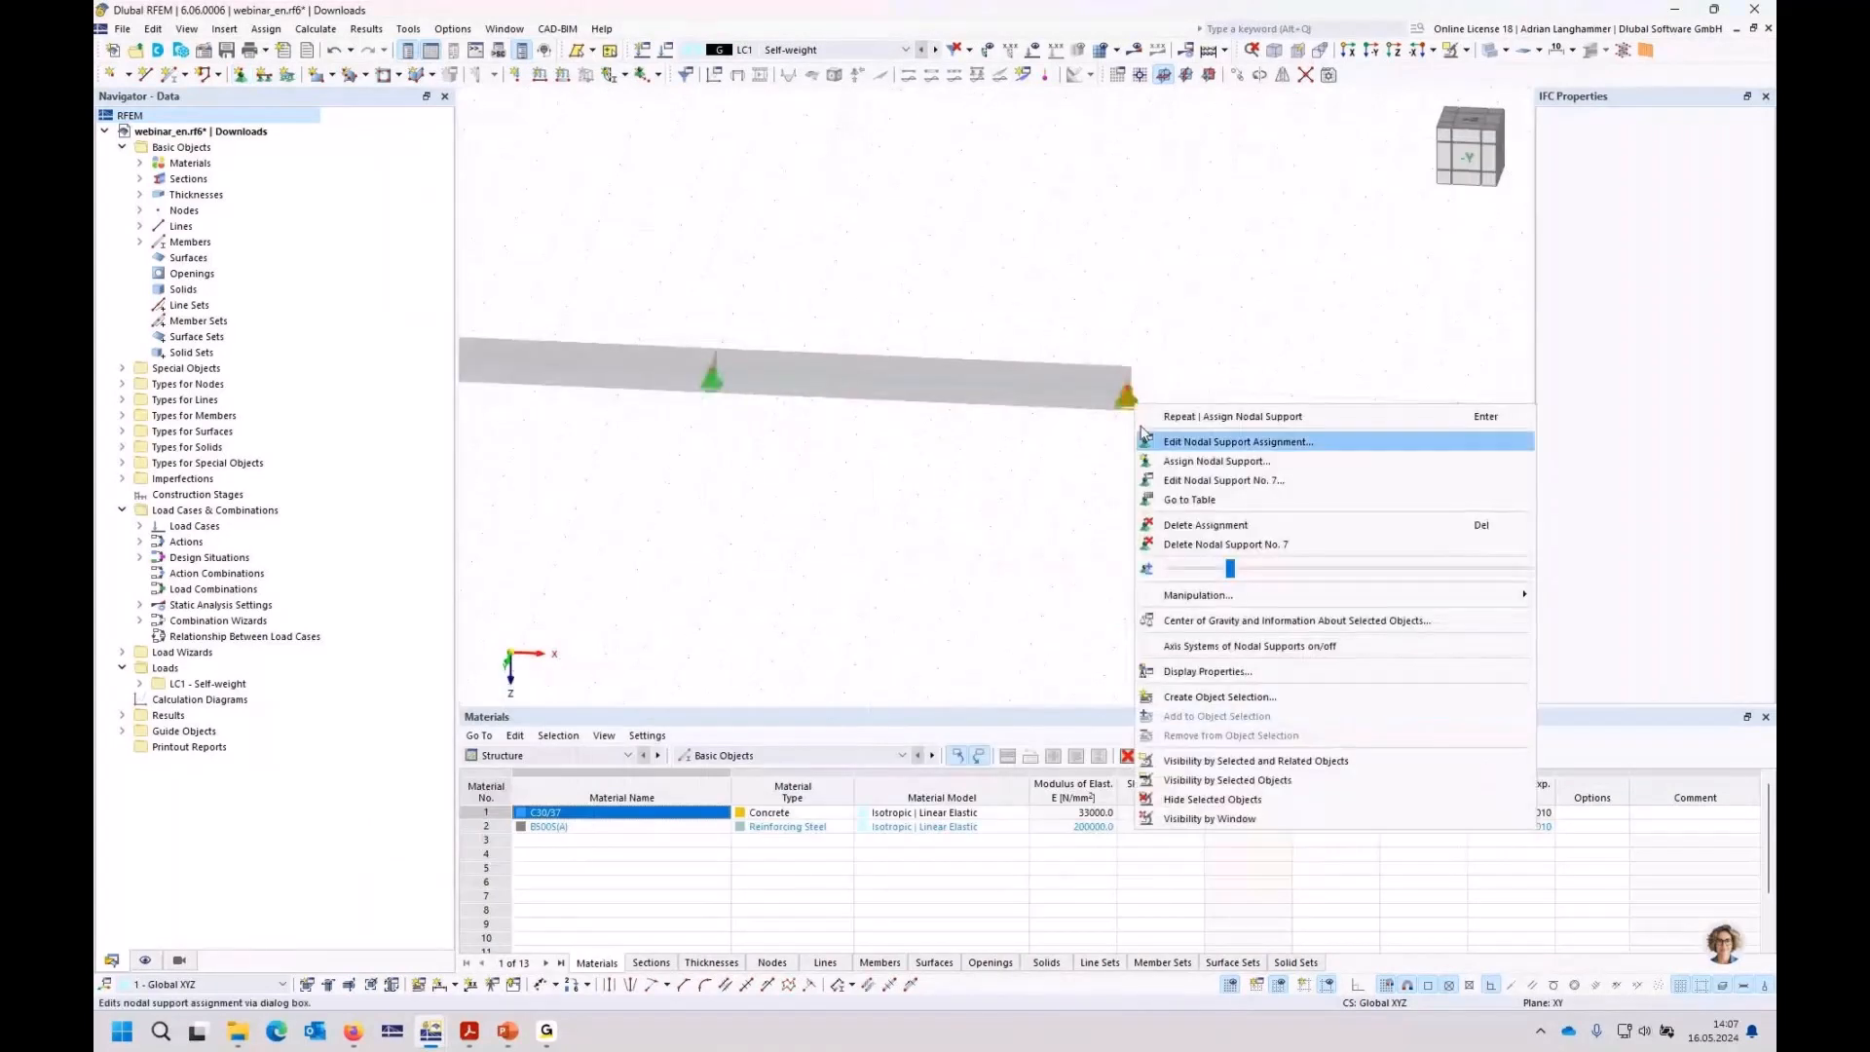
{"action": "left_click_drag", "start_coordinate": [1241, 576], "coordinate": [1306, 573]}
{"action": "left_click", "coordinate": [1002, 588]}
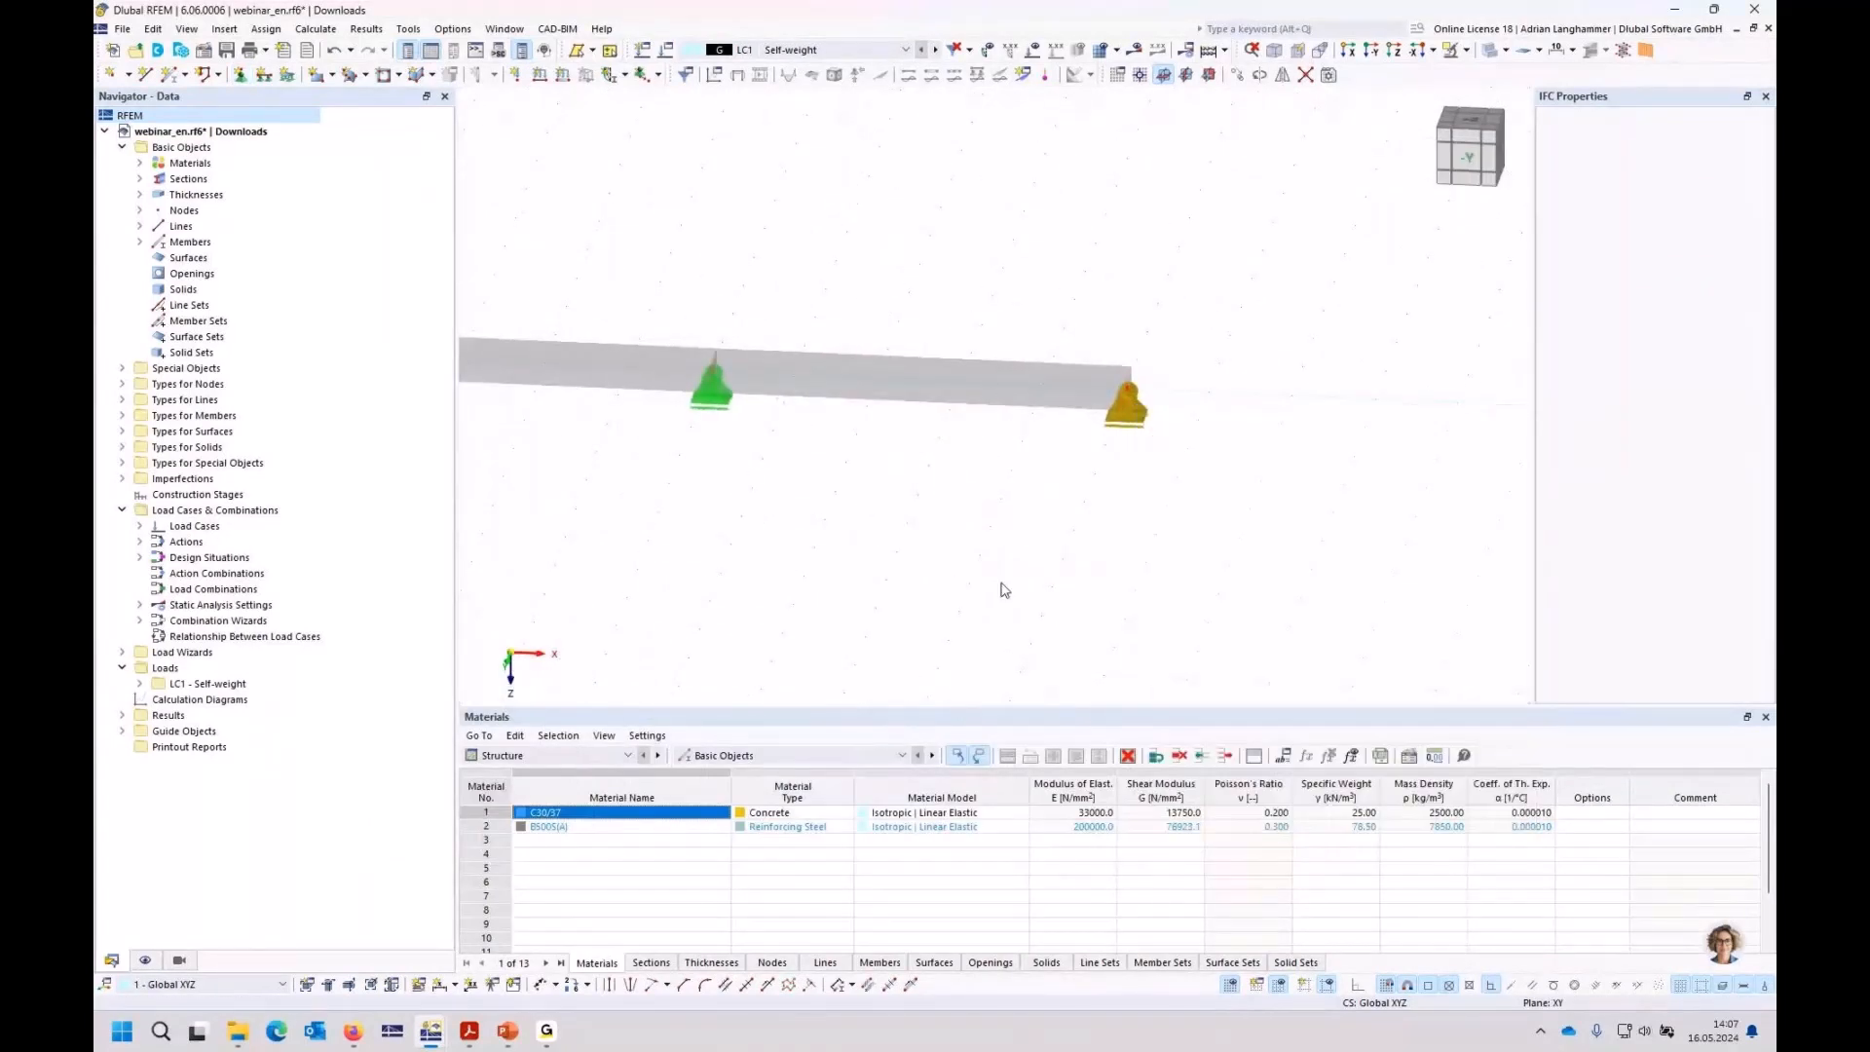
Step: Activate creep for the C30/37 concrete and show its creep coefficient curve for section 3 - R_M1 1000/200
{"action": "middle_click_drag", "start_coordinate": [1001, 588], "coordinate": [1119, 506]}
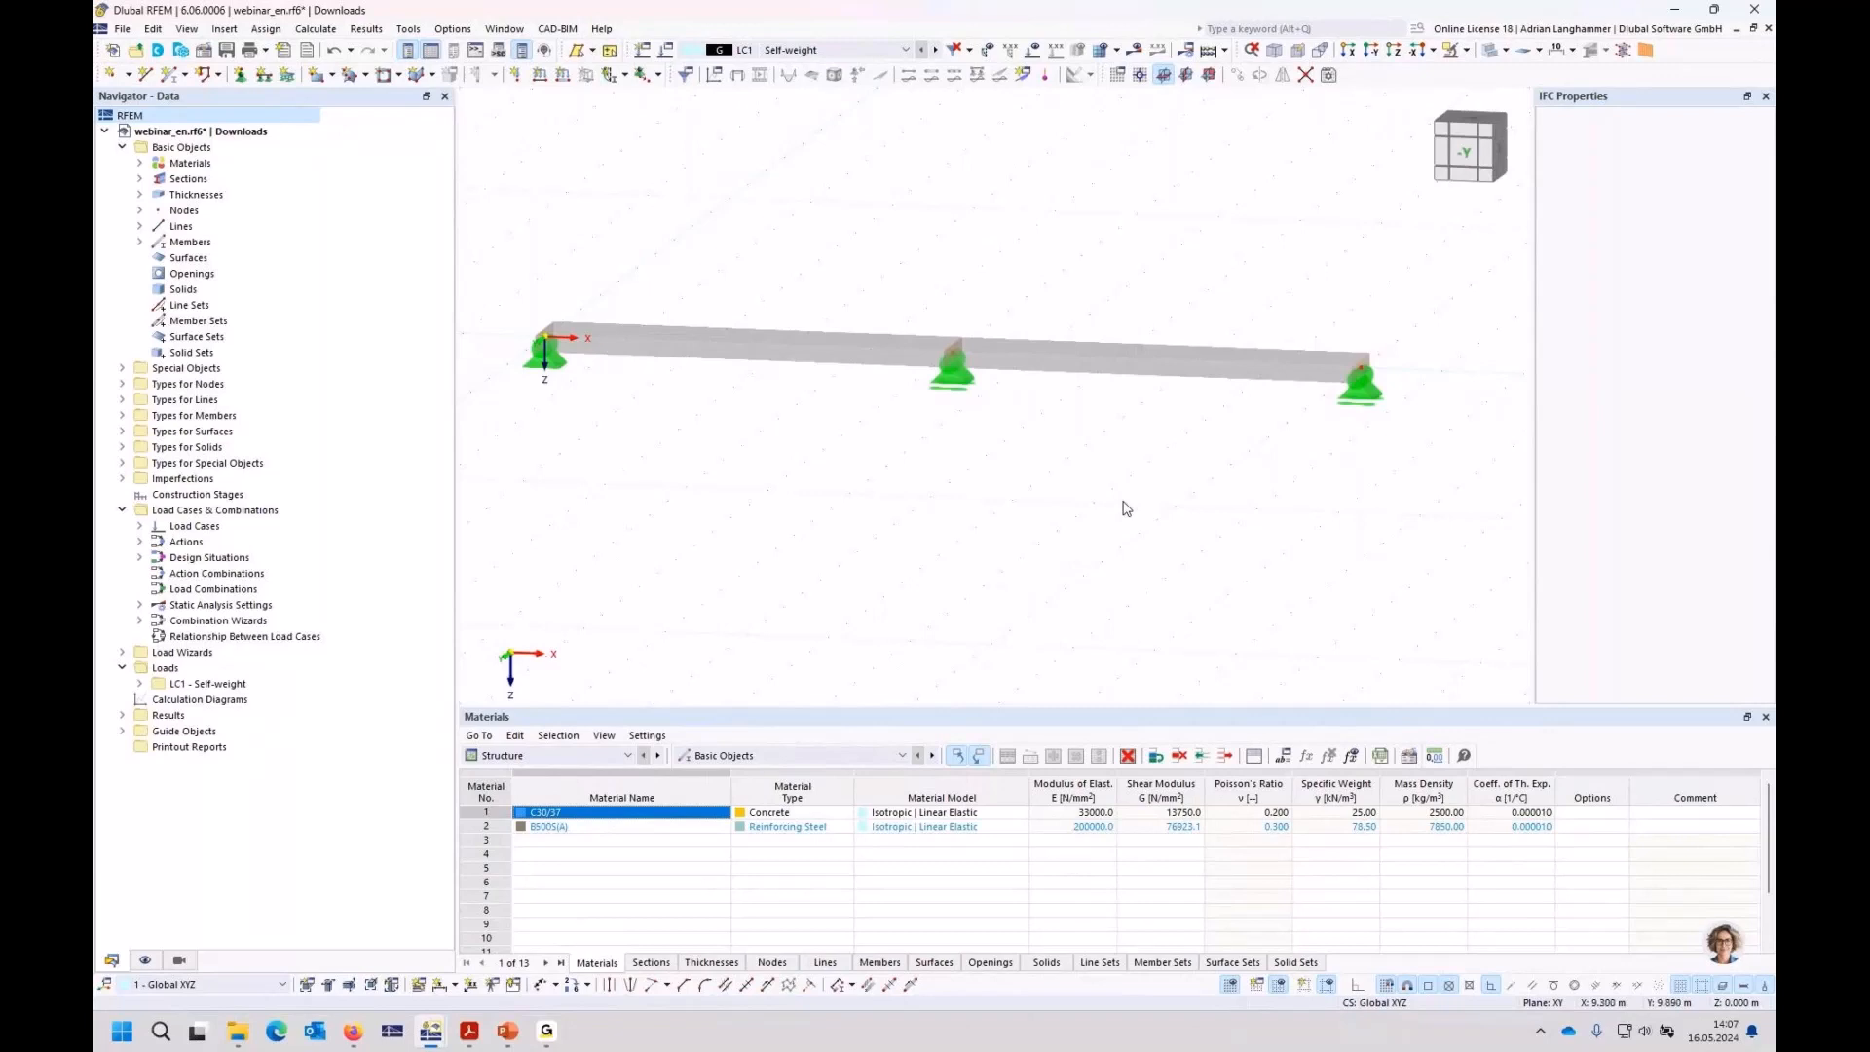
{"action": "left_click", "coordinate": [140, 164]}
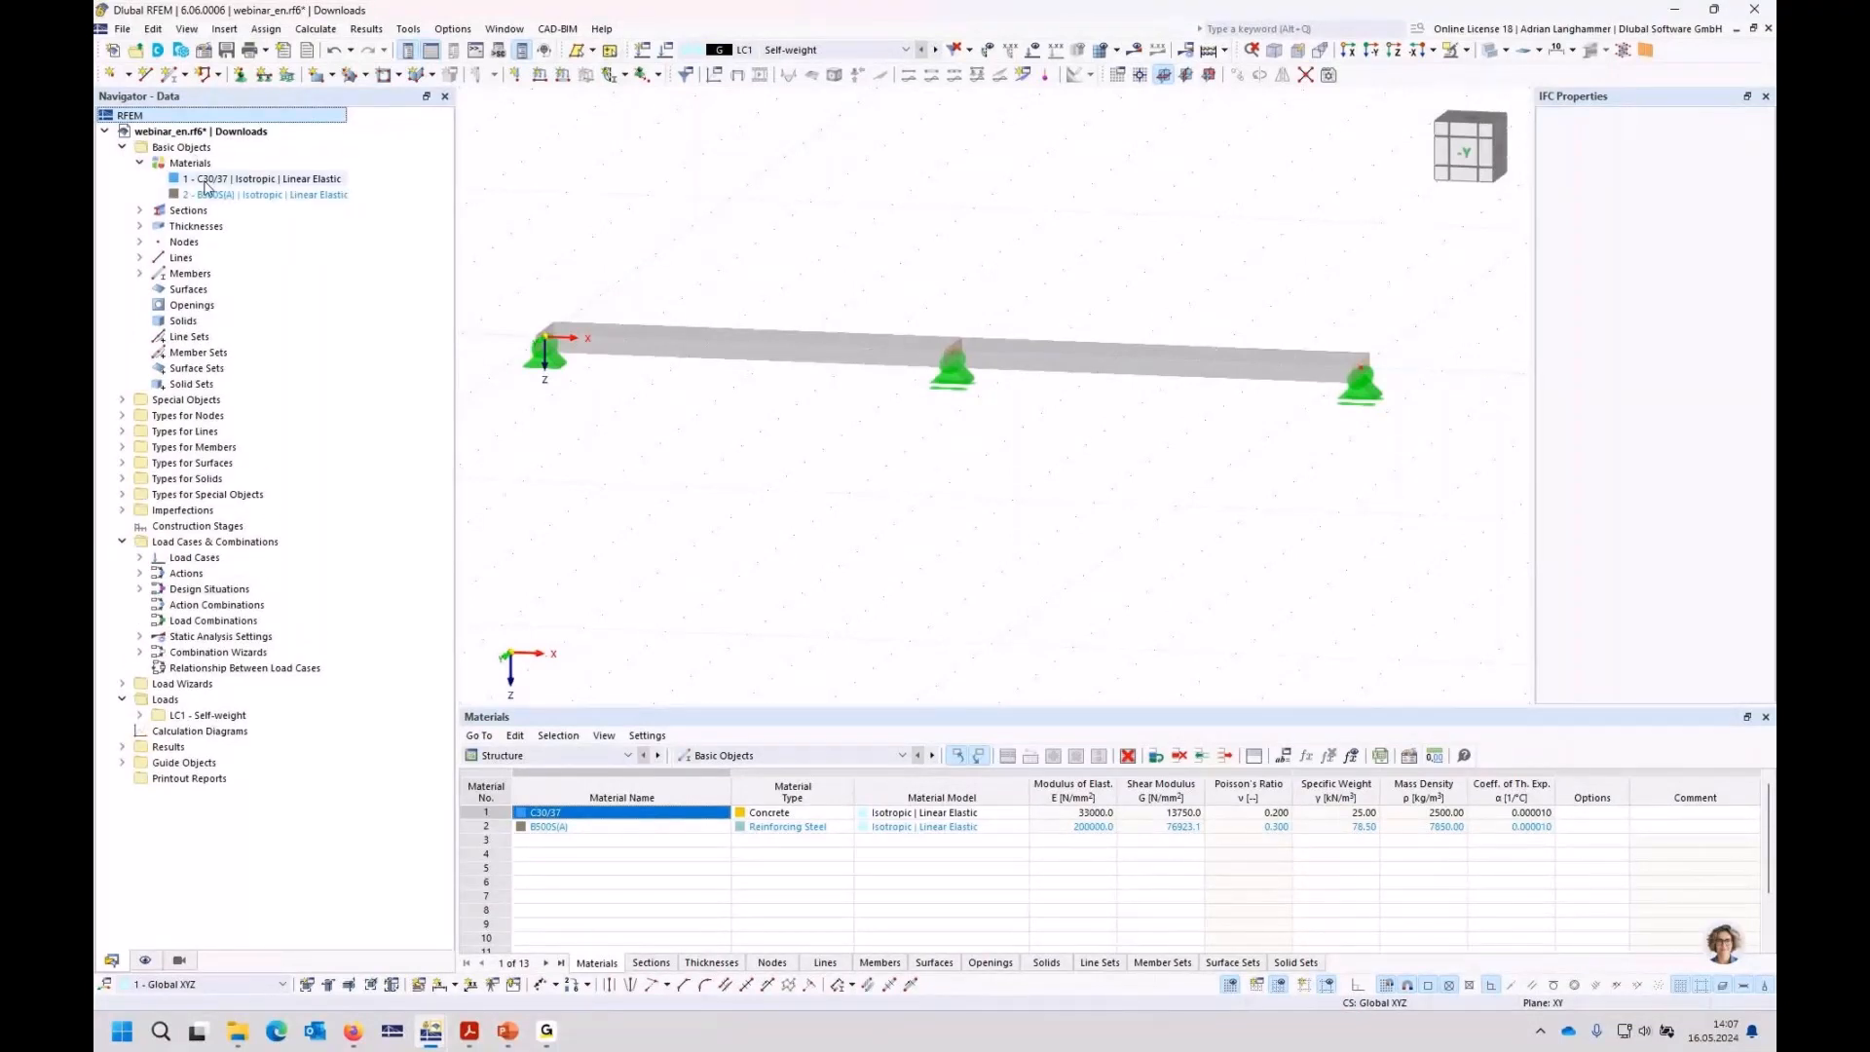
{"action": "double_click", "coordinate": [206, 181]}
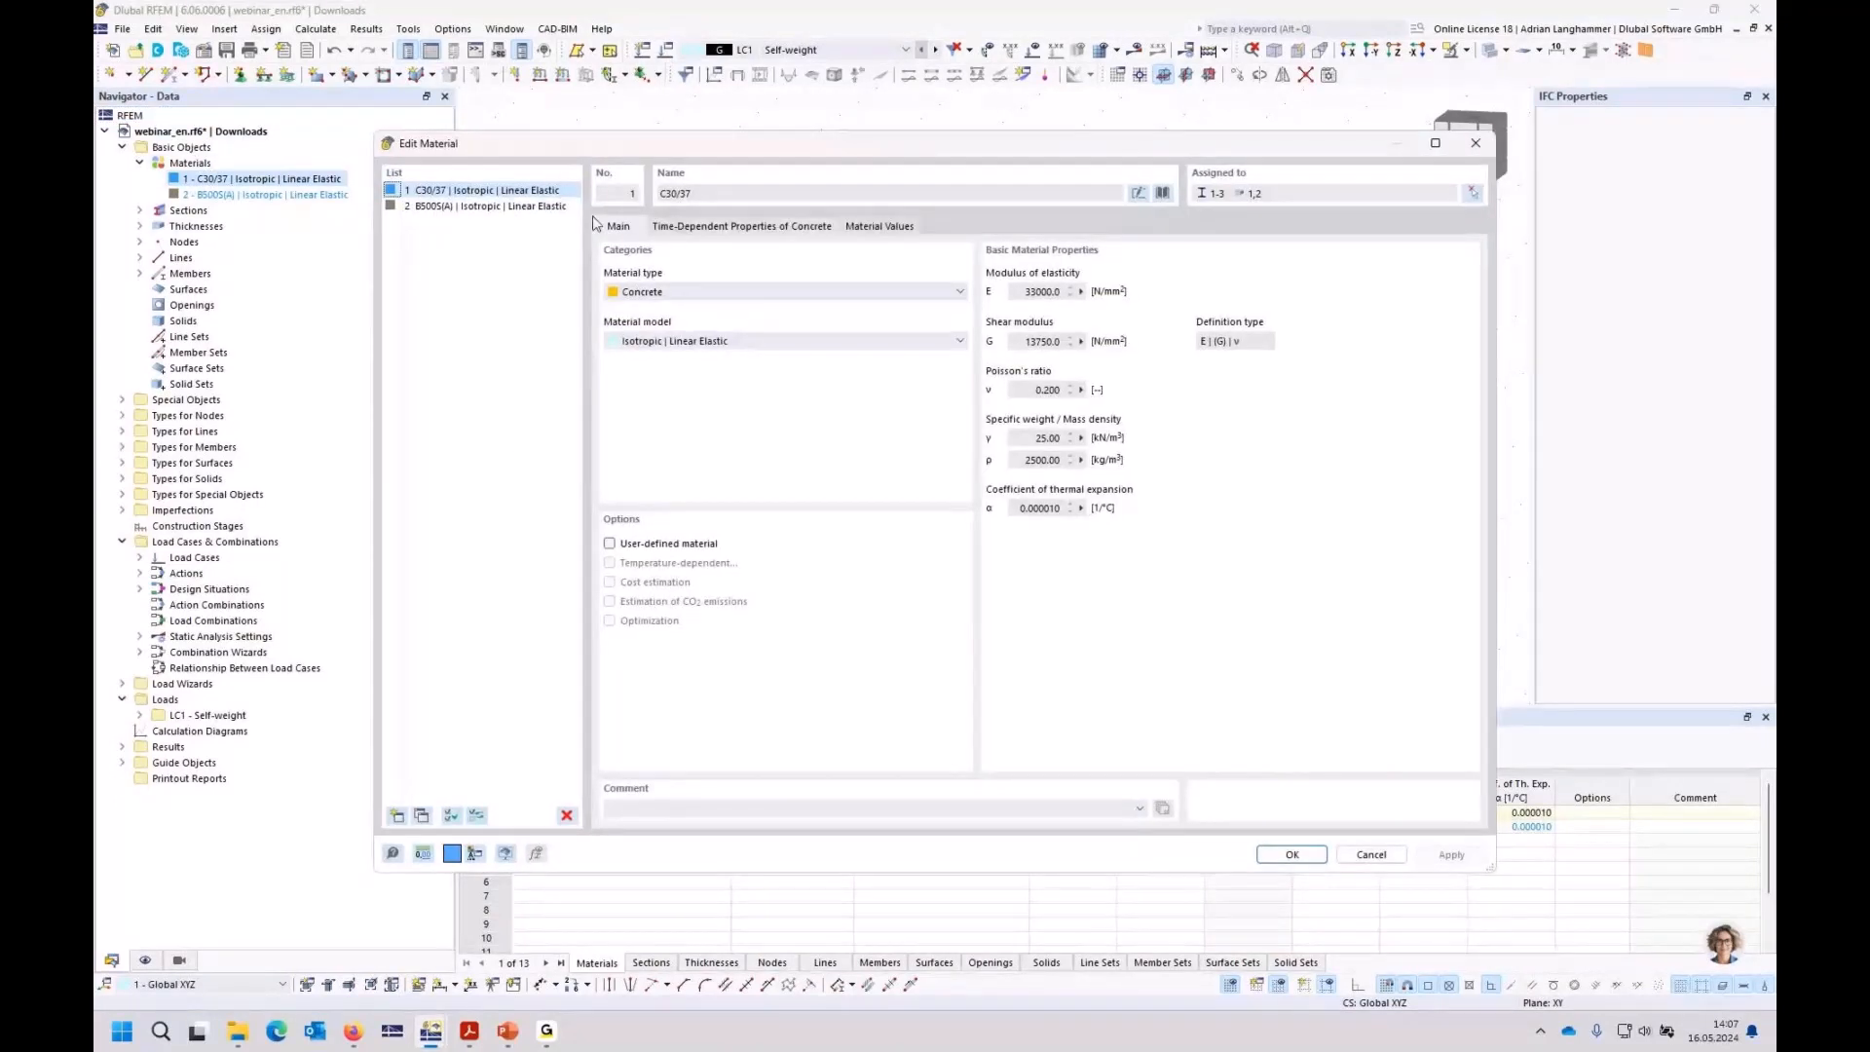
{"action": "left_click", "coordinate": [676, 228]}
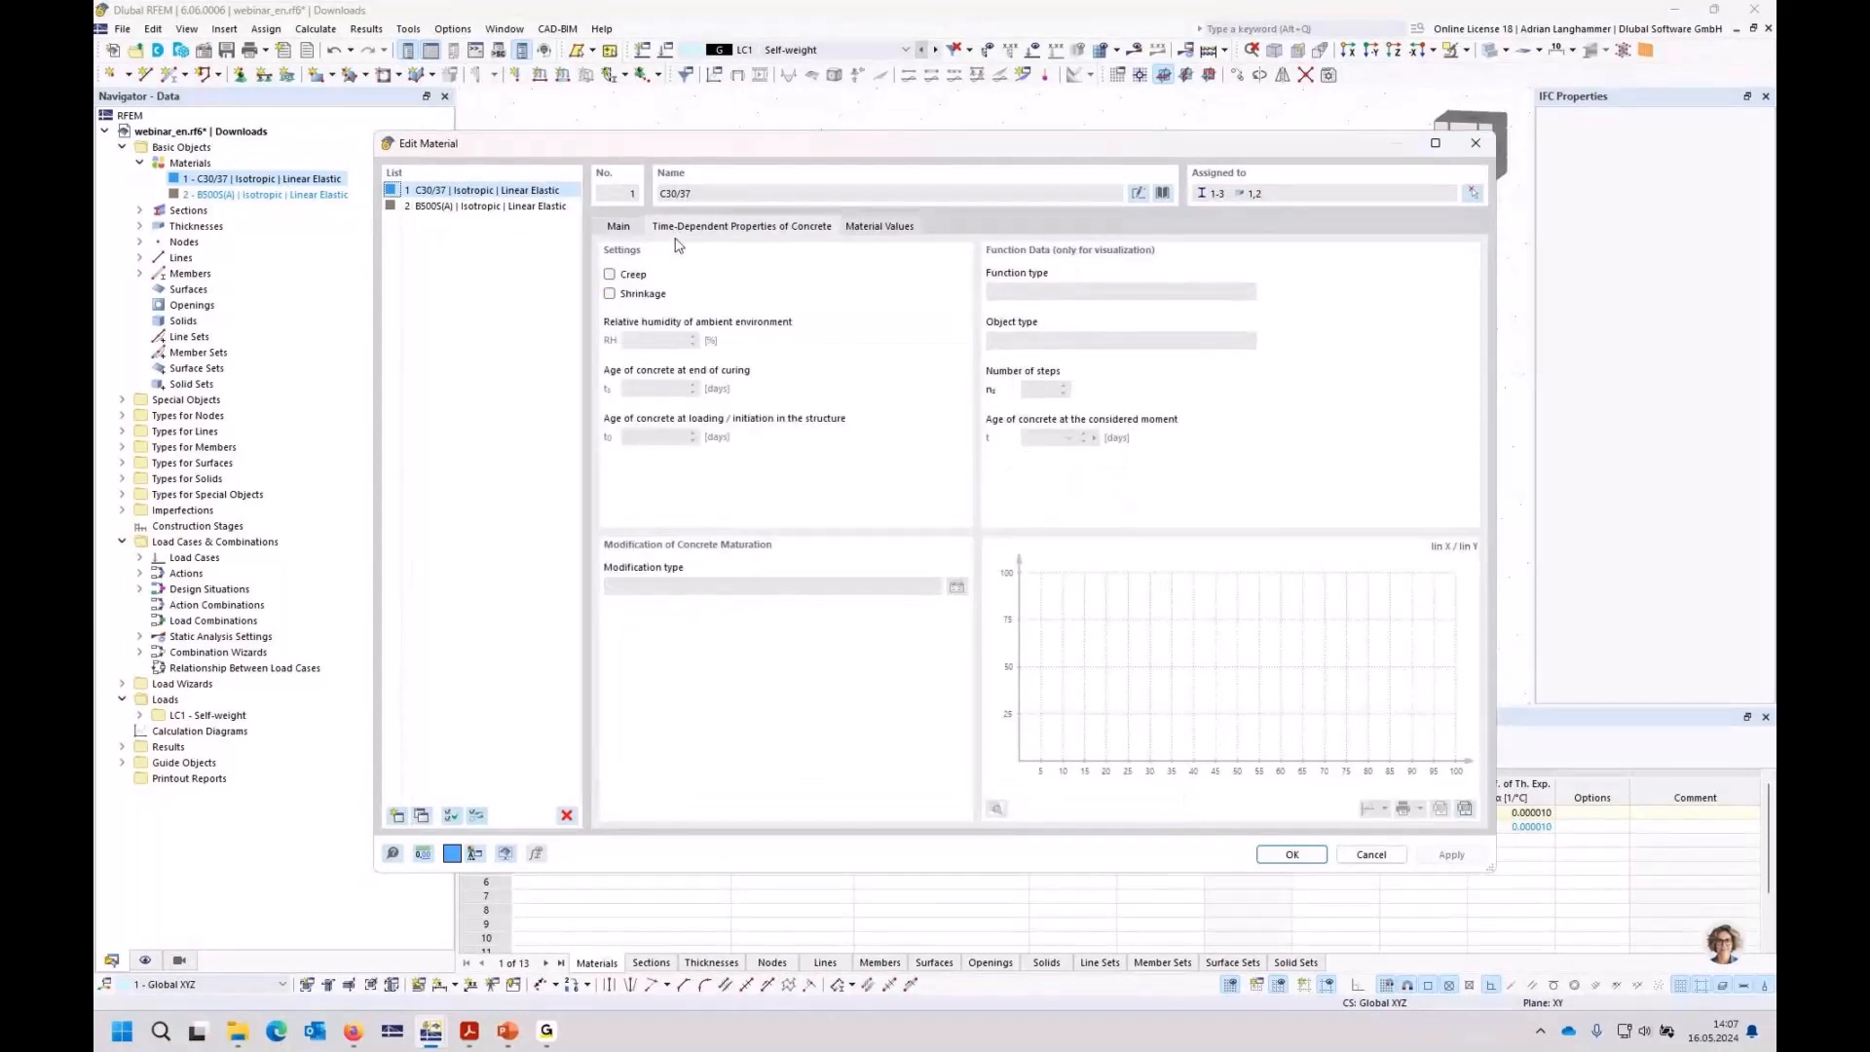
{"action": "left_click", "coordinate": [635, 274]}
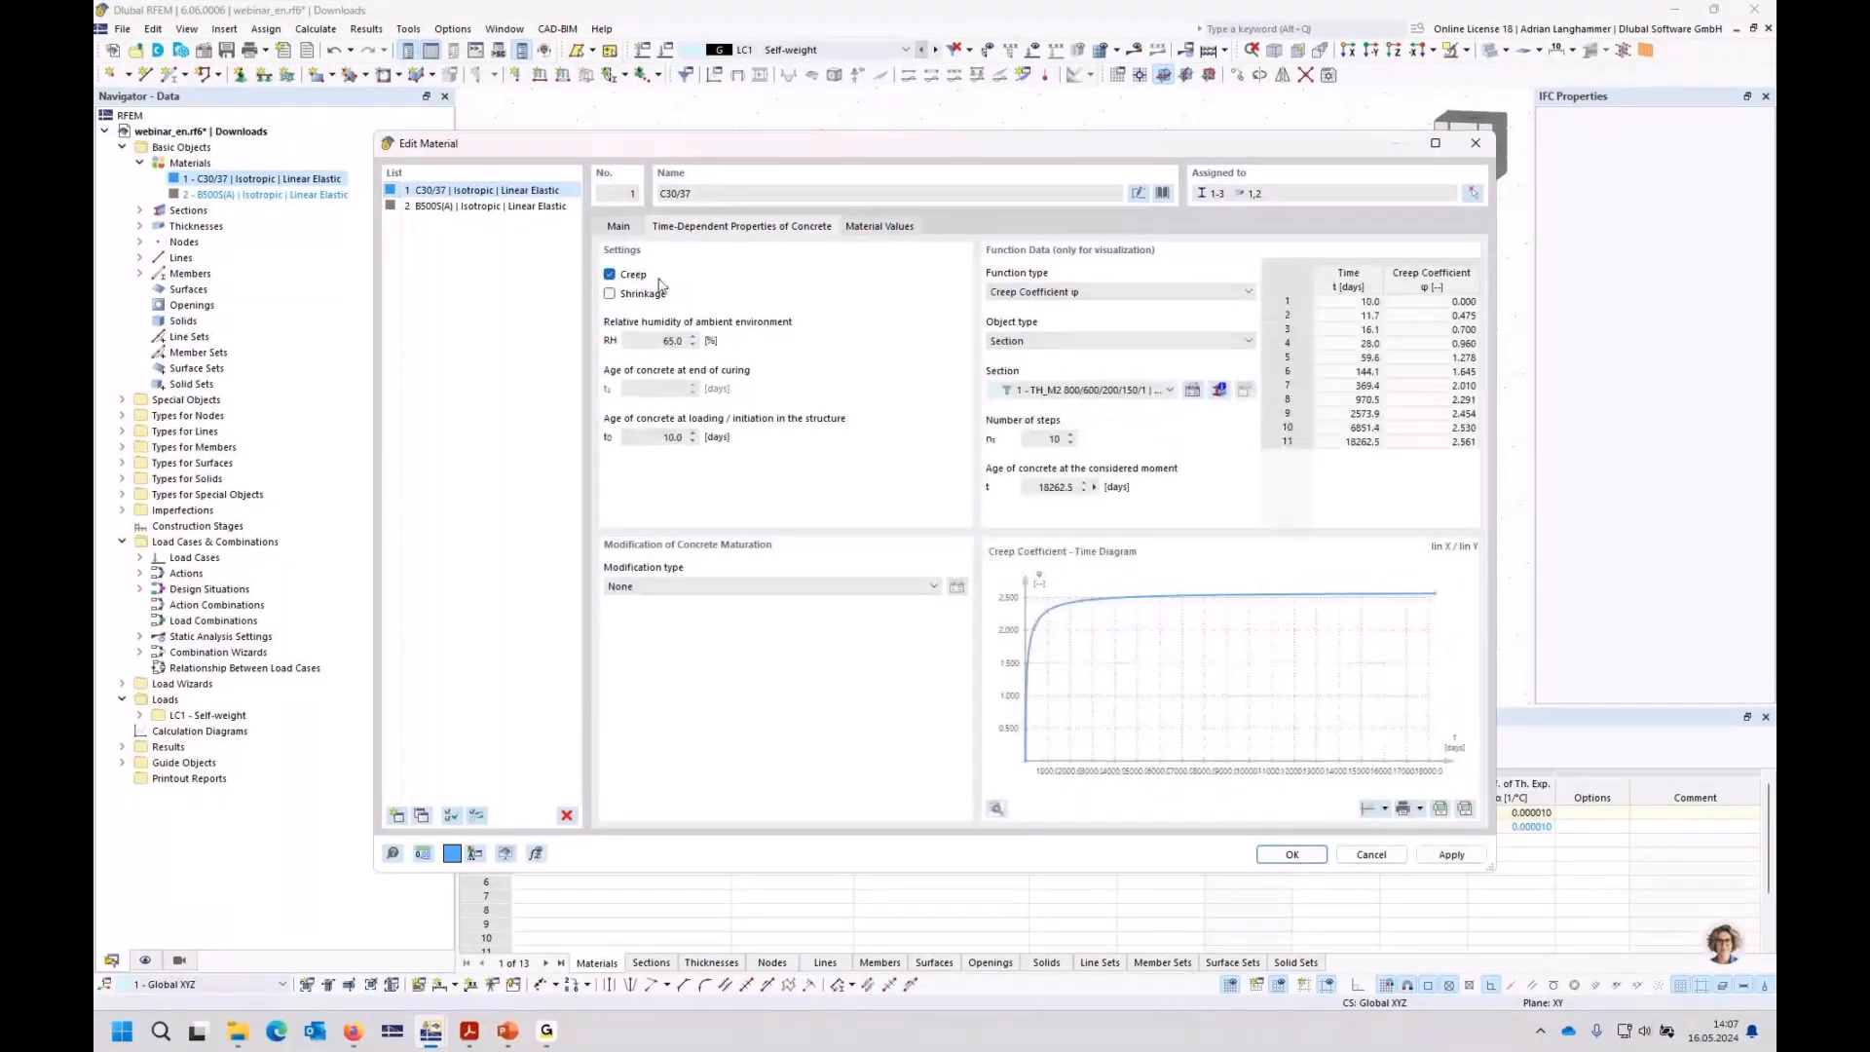
{"action": "left_click", "coordinate": [1081, 389]}
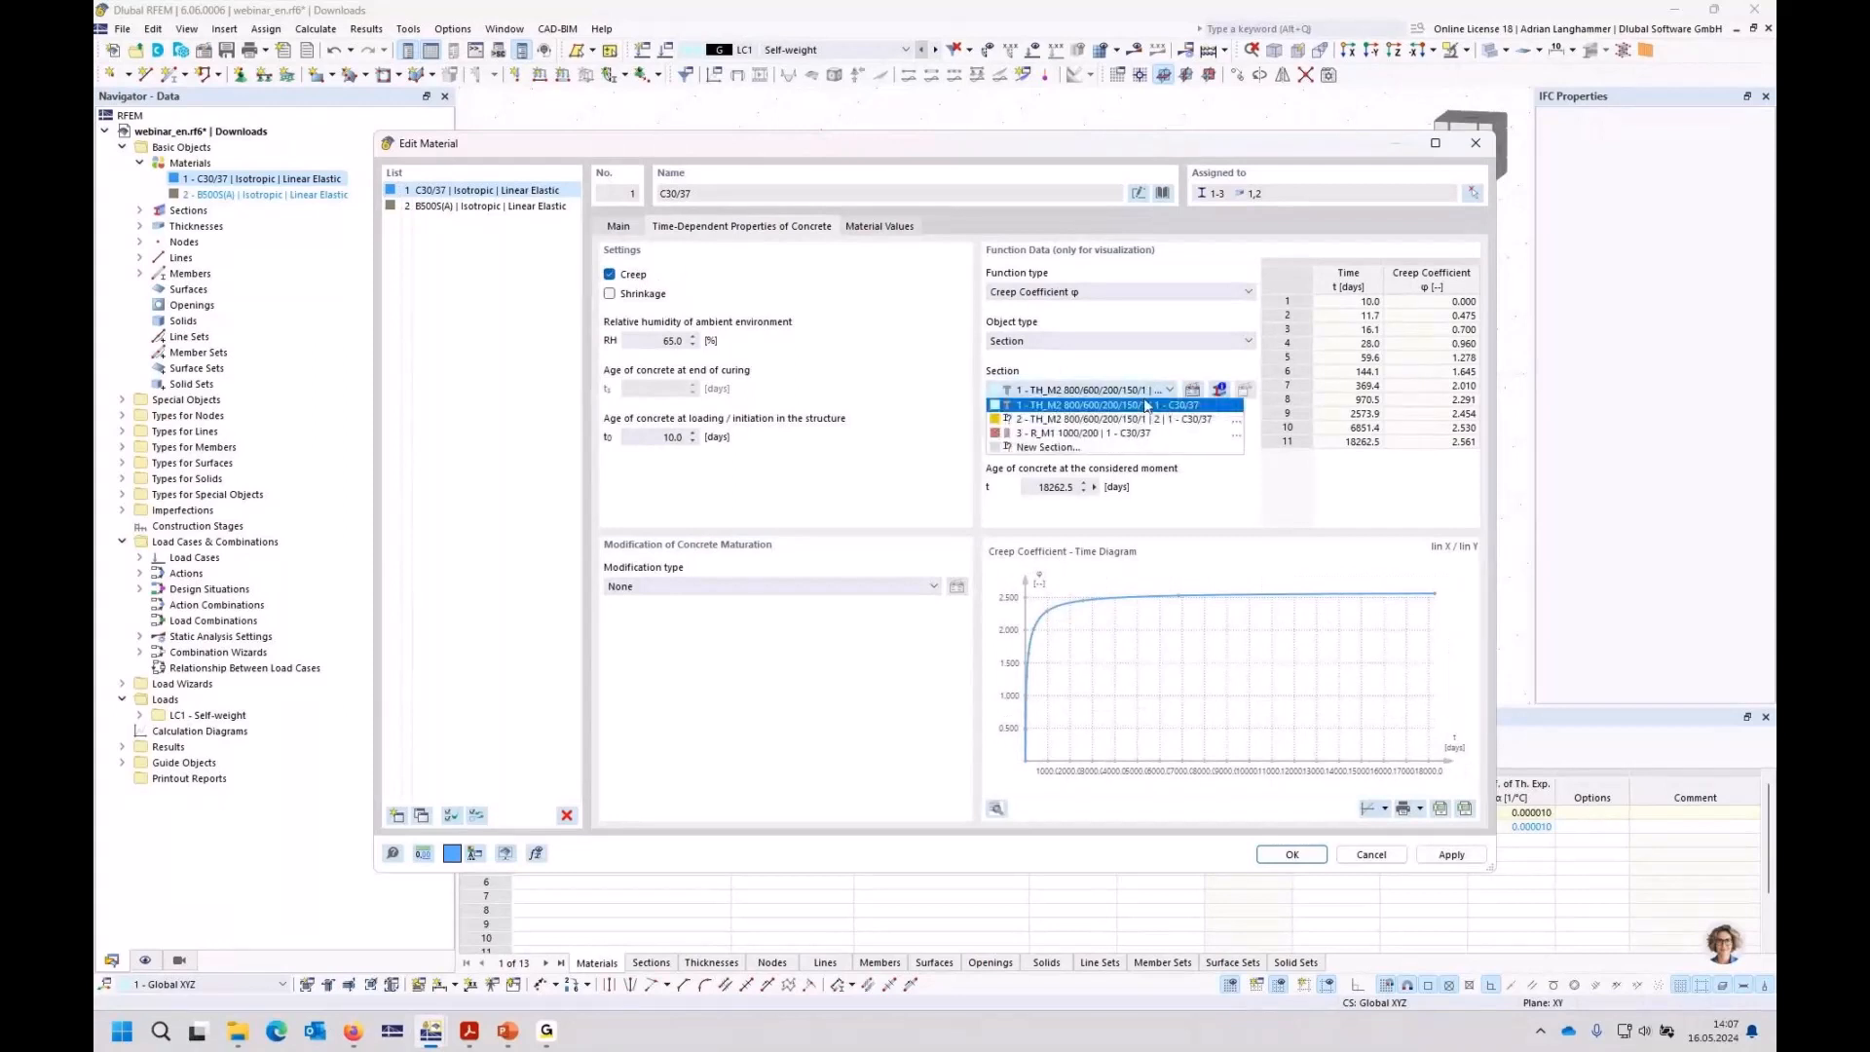
{"action": "left_click", "coordinate": [1071, 430]}
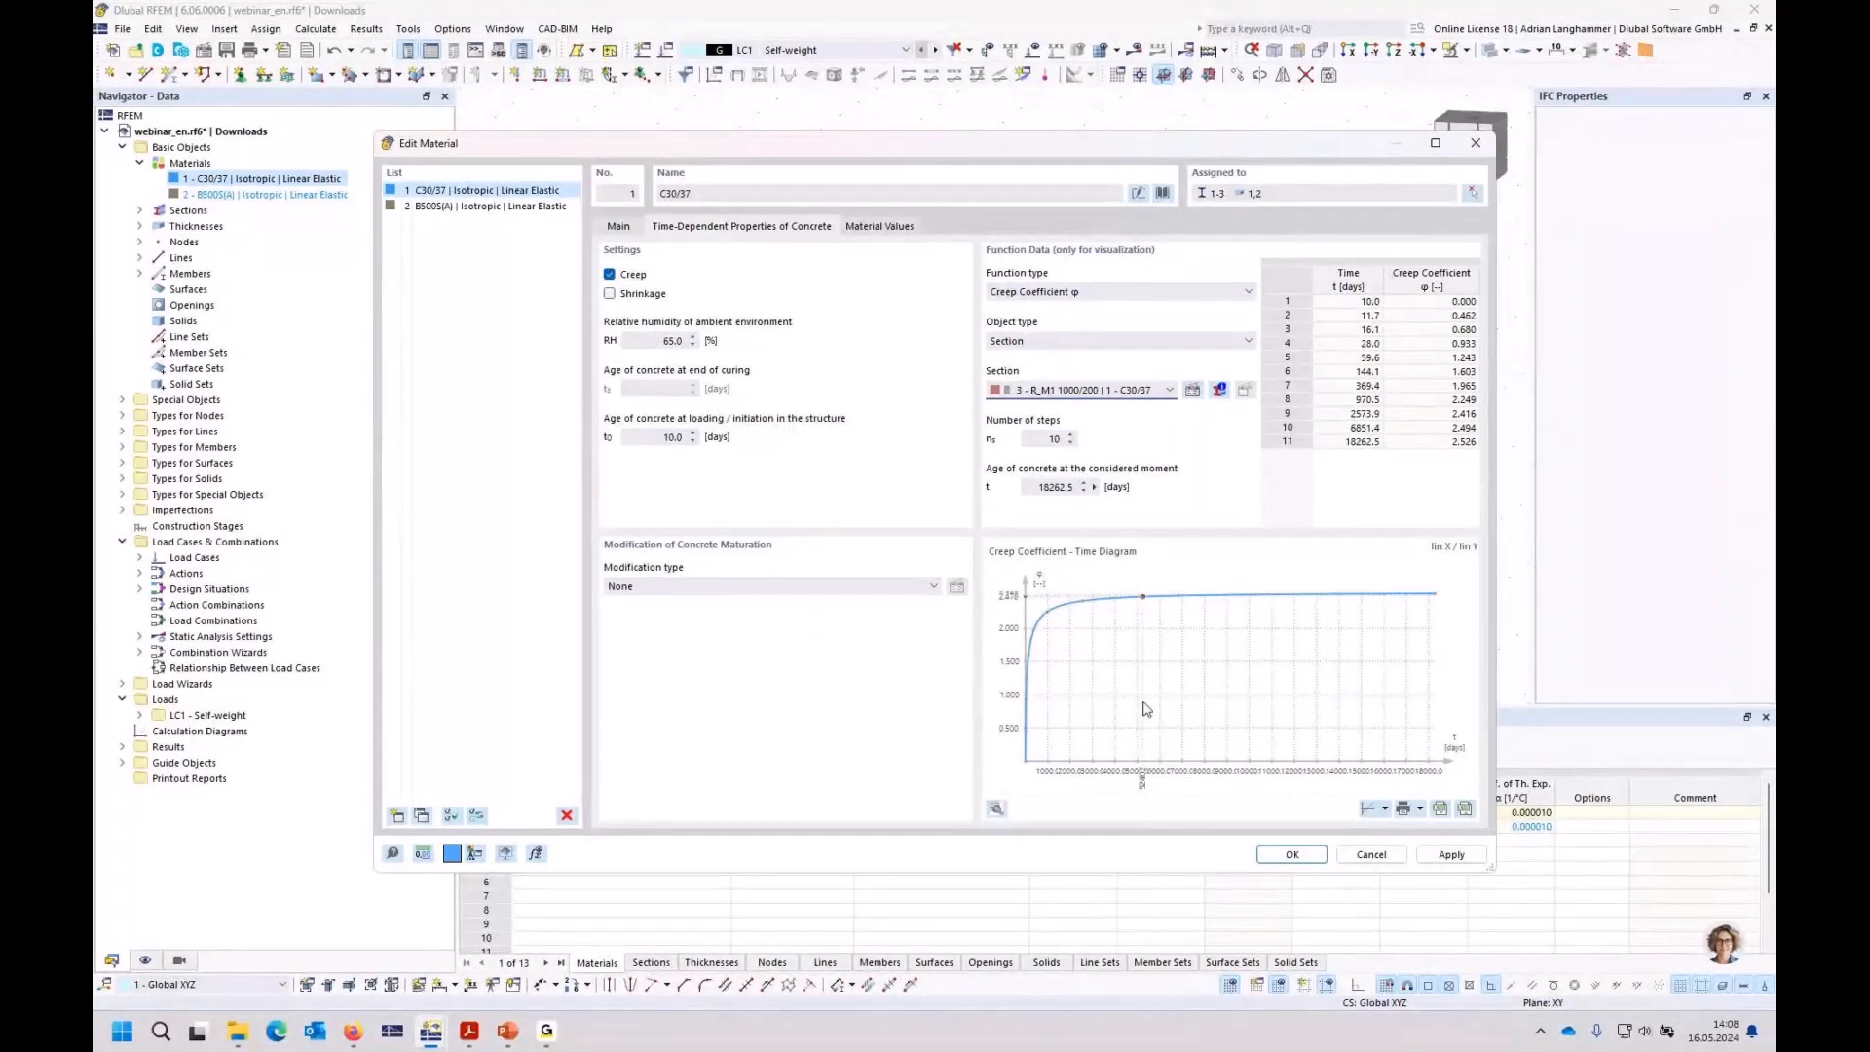
{"action": "mouse_move", "coordinate": [1029, 728]}
{"action": "mouse_move", "coordinate": [1404, 606]}
{"action": "left_click", "coordinate": [1291, 855]}
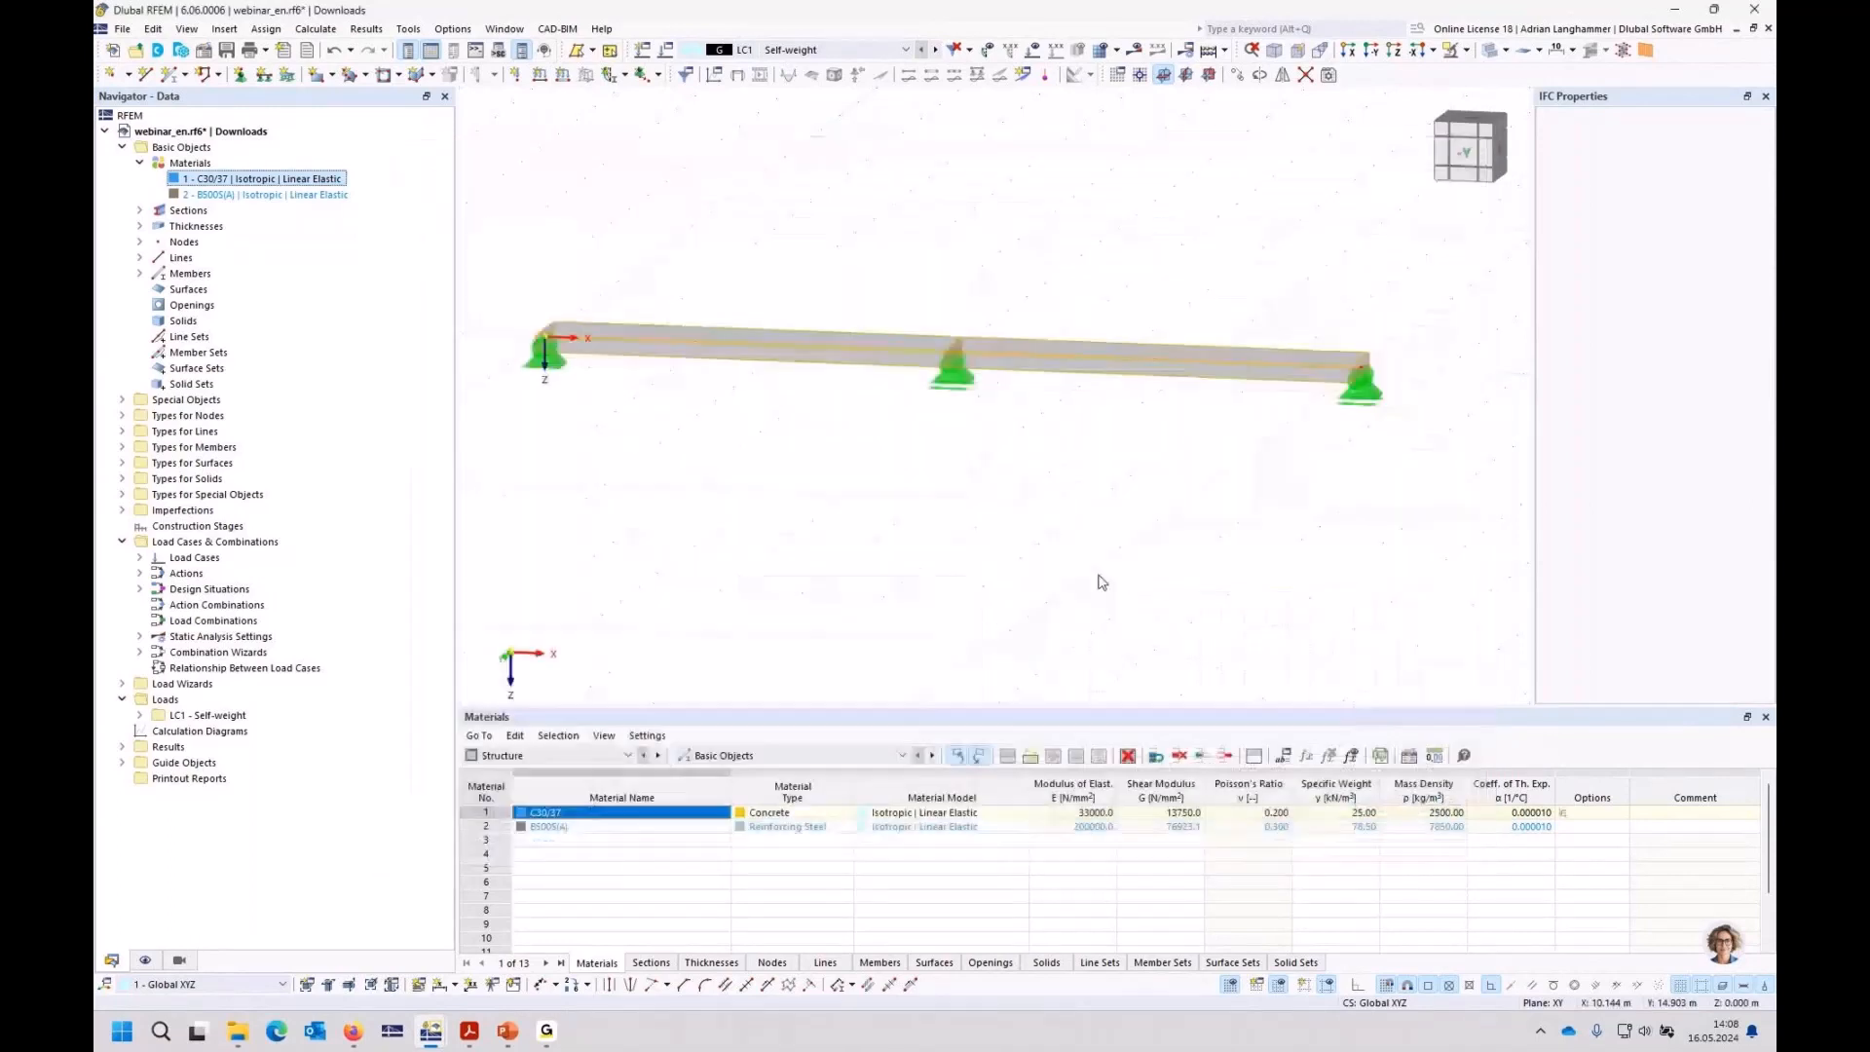
{"action": "middle_click_drag", "start_coordinate": [936, 514], "coordinate": [948, 506]}
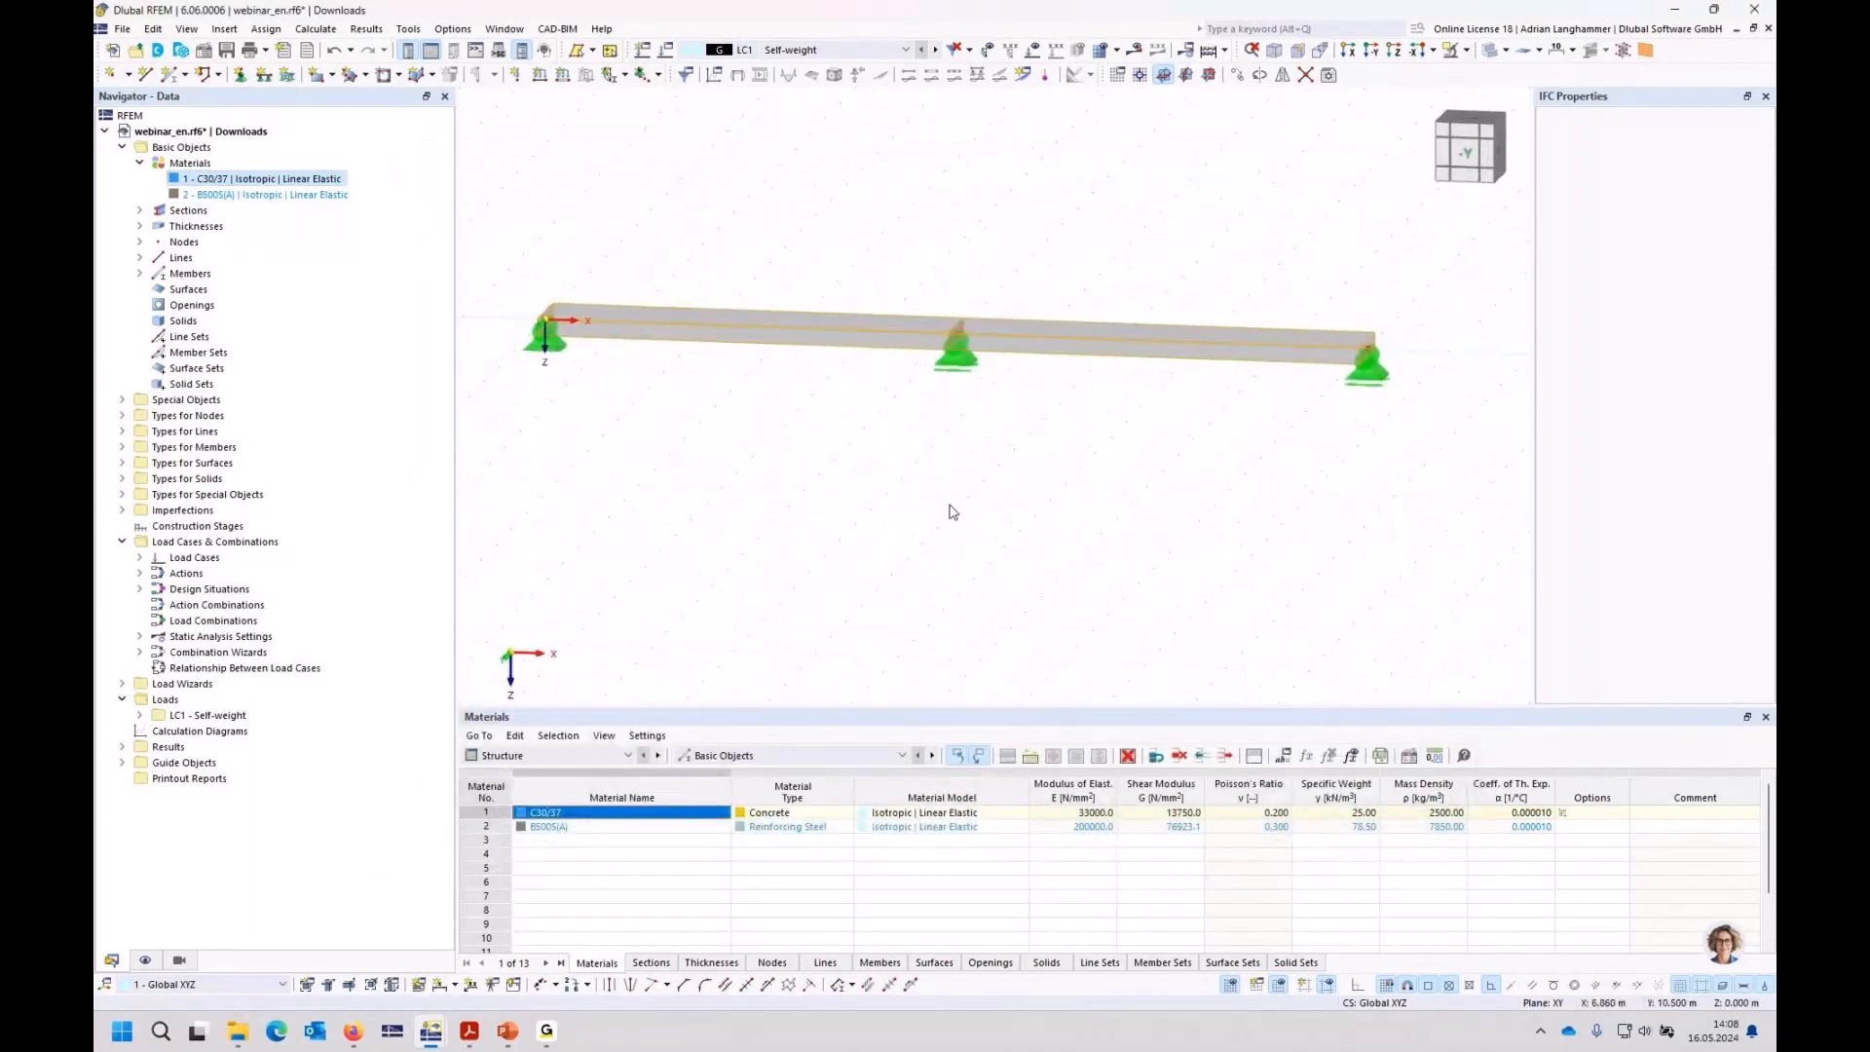
{"action": "left_click", "coordinate": [857, 50]}
{"action": "left_click", "coordinate": [857, 71]}
Step: Create a first construction stage with member changes enabled and add all members to it
{"action": "left_click", "coordinate": [188, 529]}
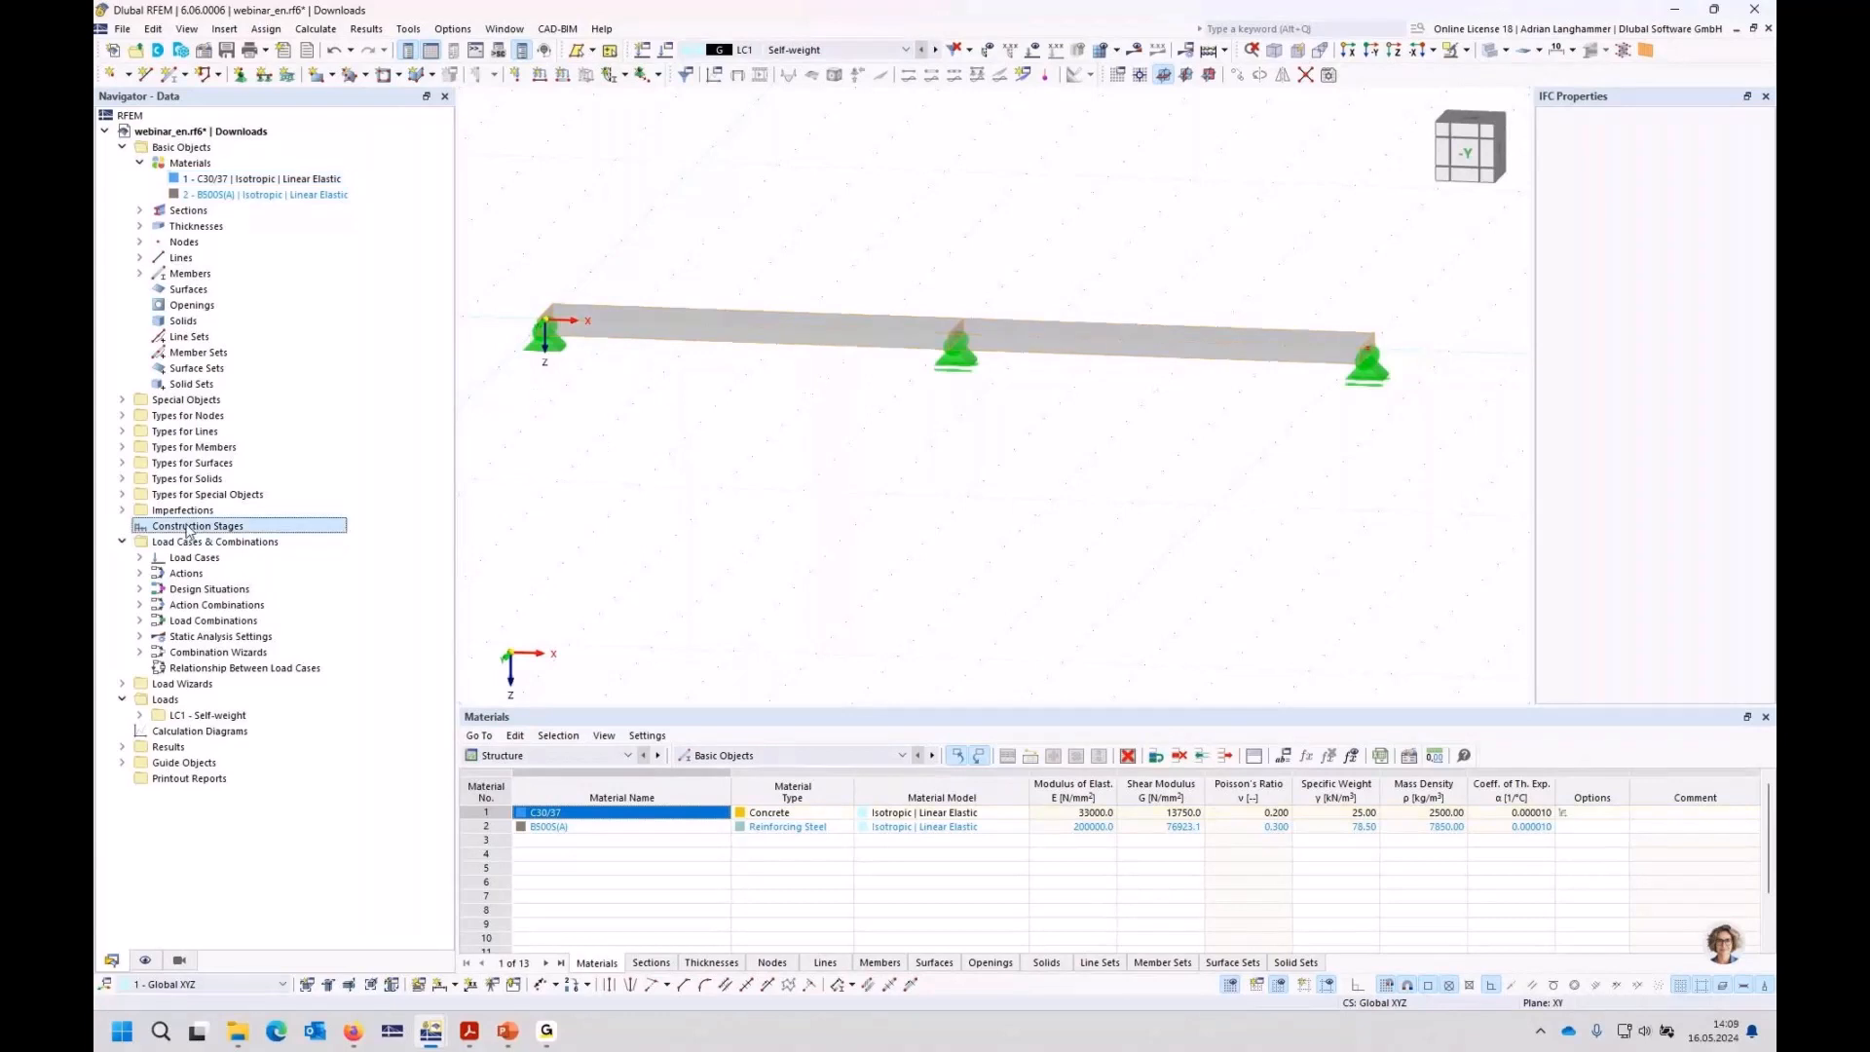
{"action": "right_click", "coordinate": [188, 529]}
{"action": "left_click", "coordinate": [224, 545]}
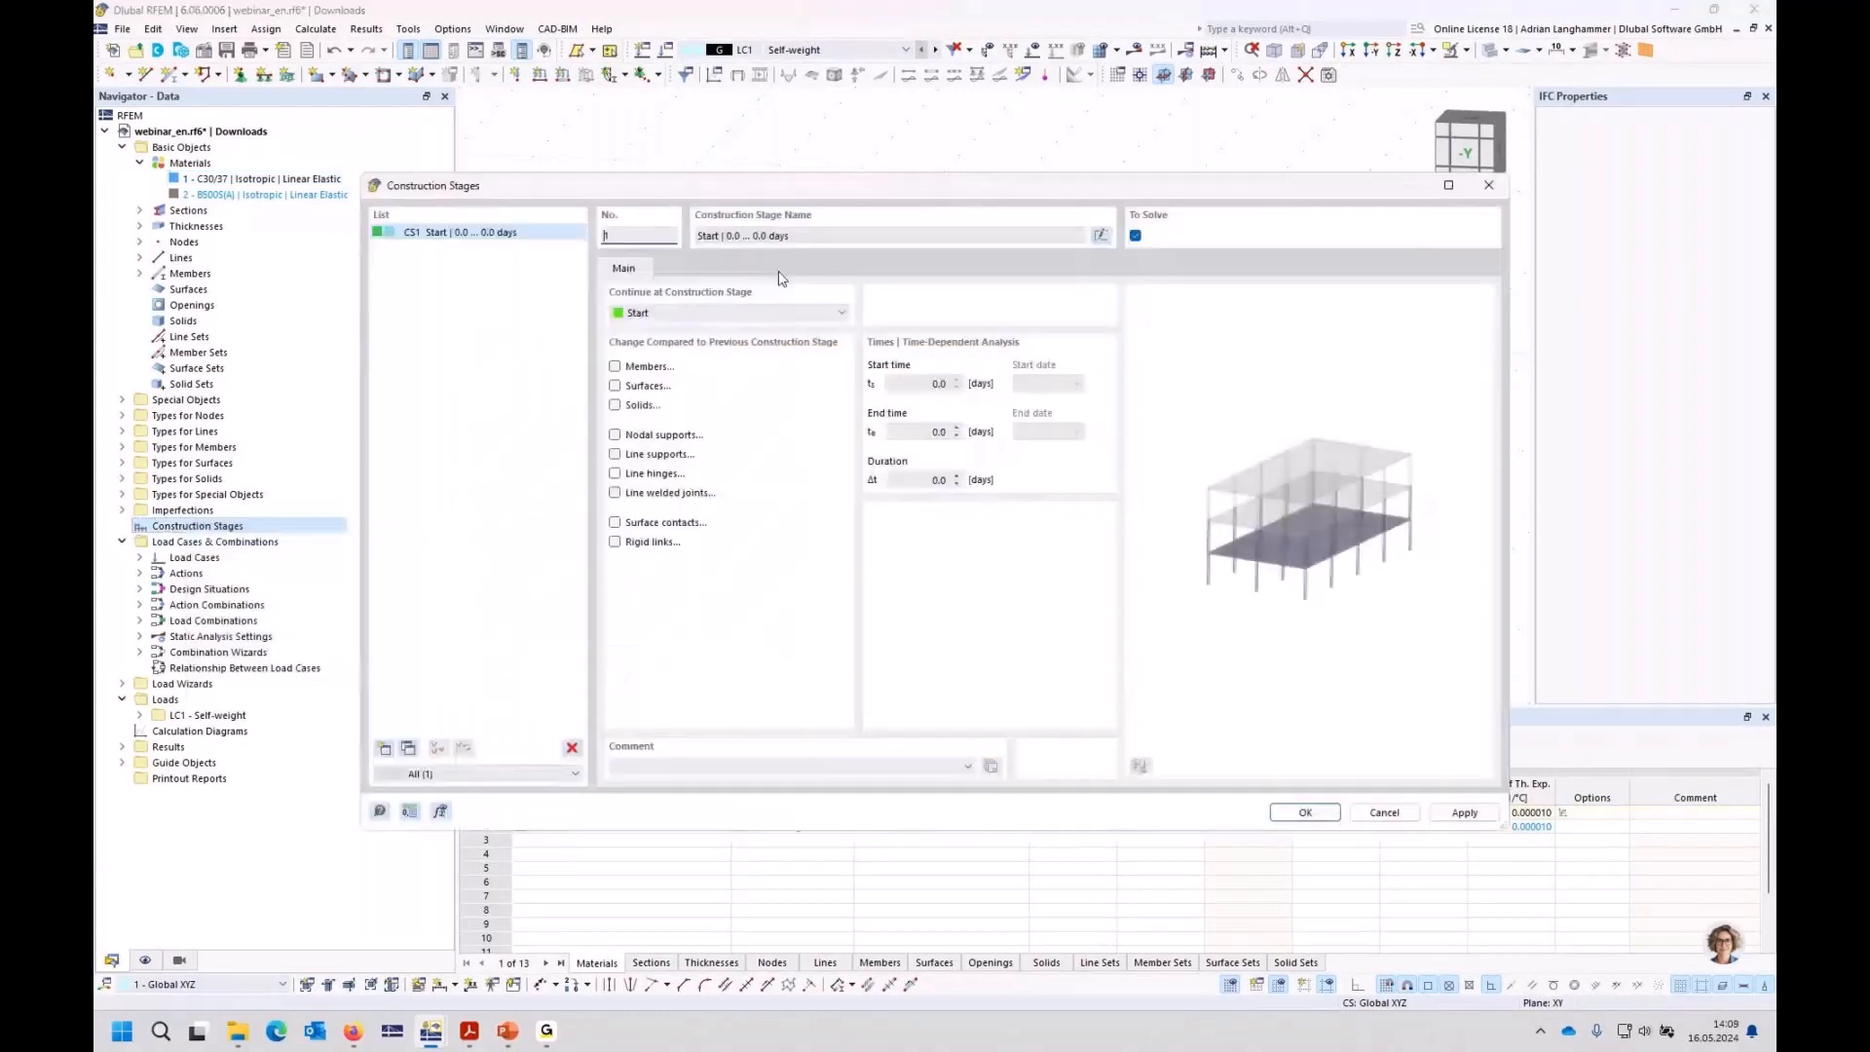
{"action": "left_click_drag", "start_coordinate": [845, 178], "coordinate": [926, 451]}
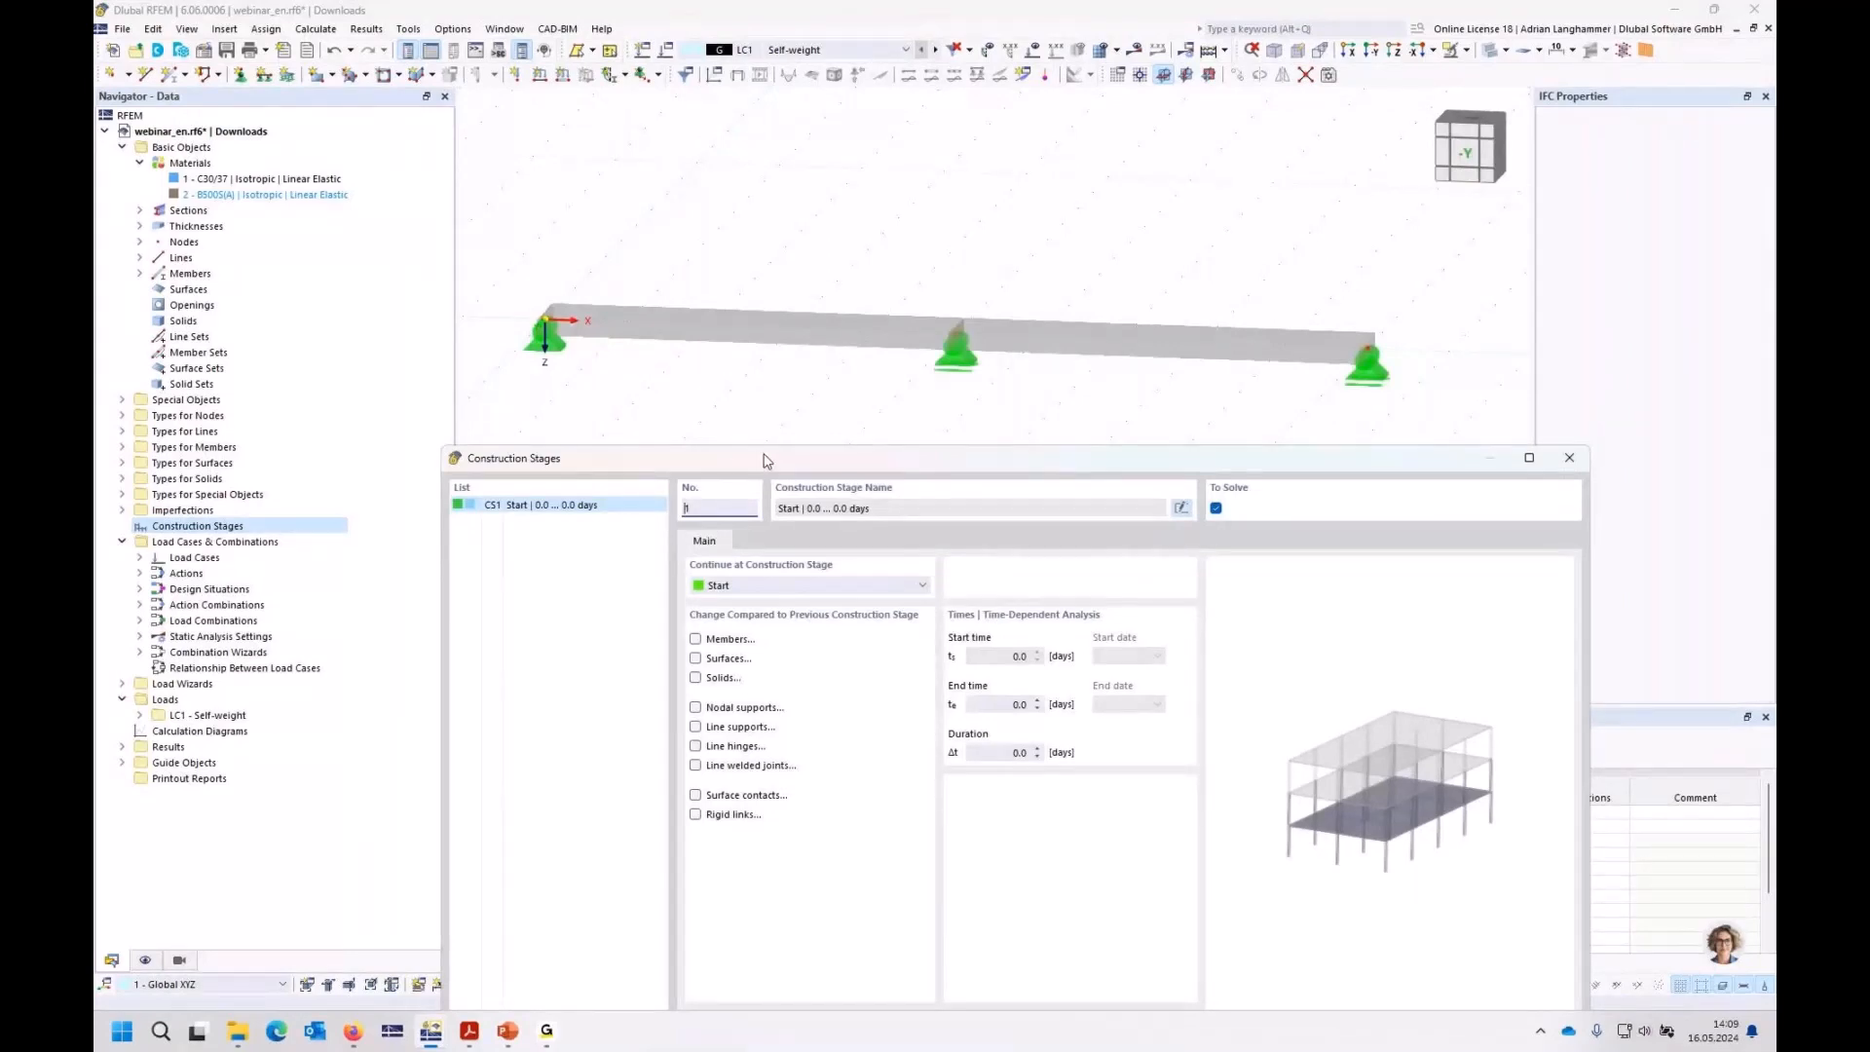
{"action": "left_click_drag", "start_coordinate": [765, 463], "coordinate": [725, 407]}
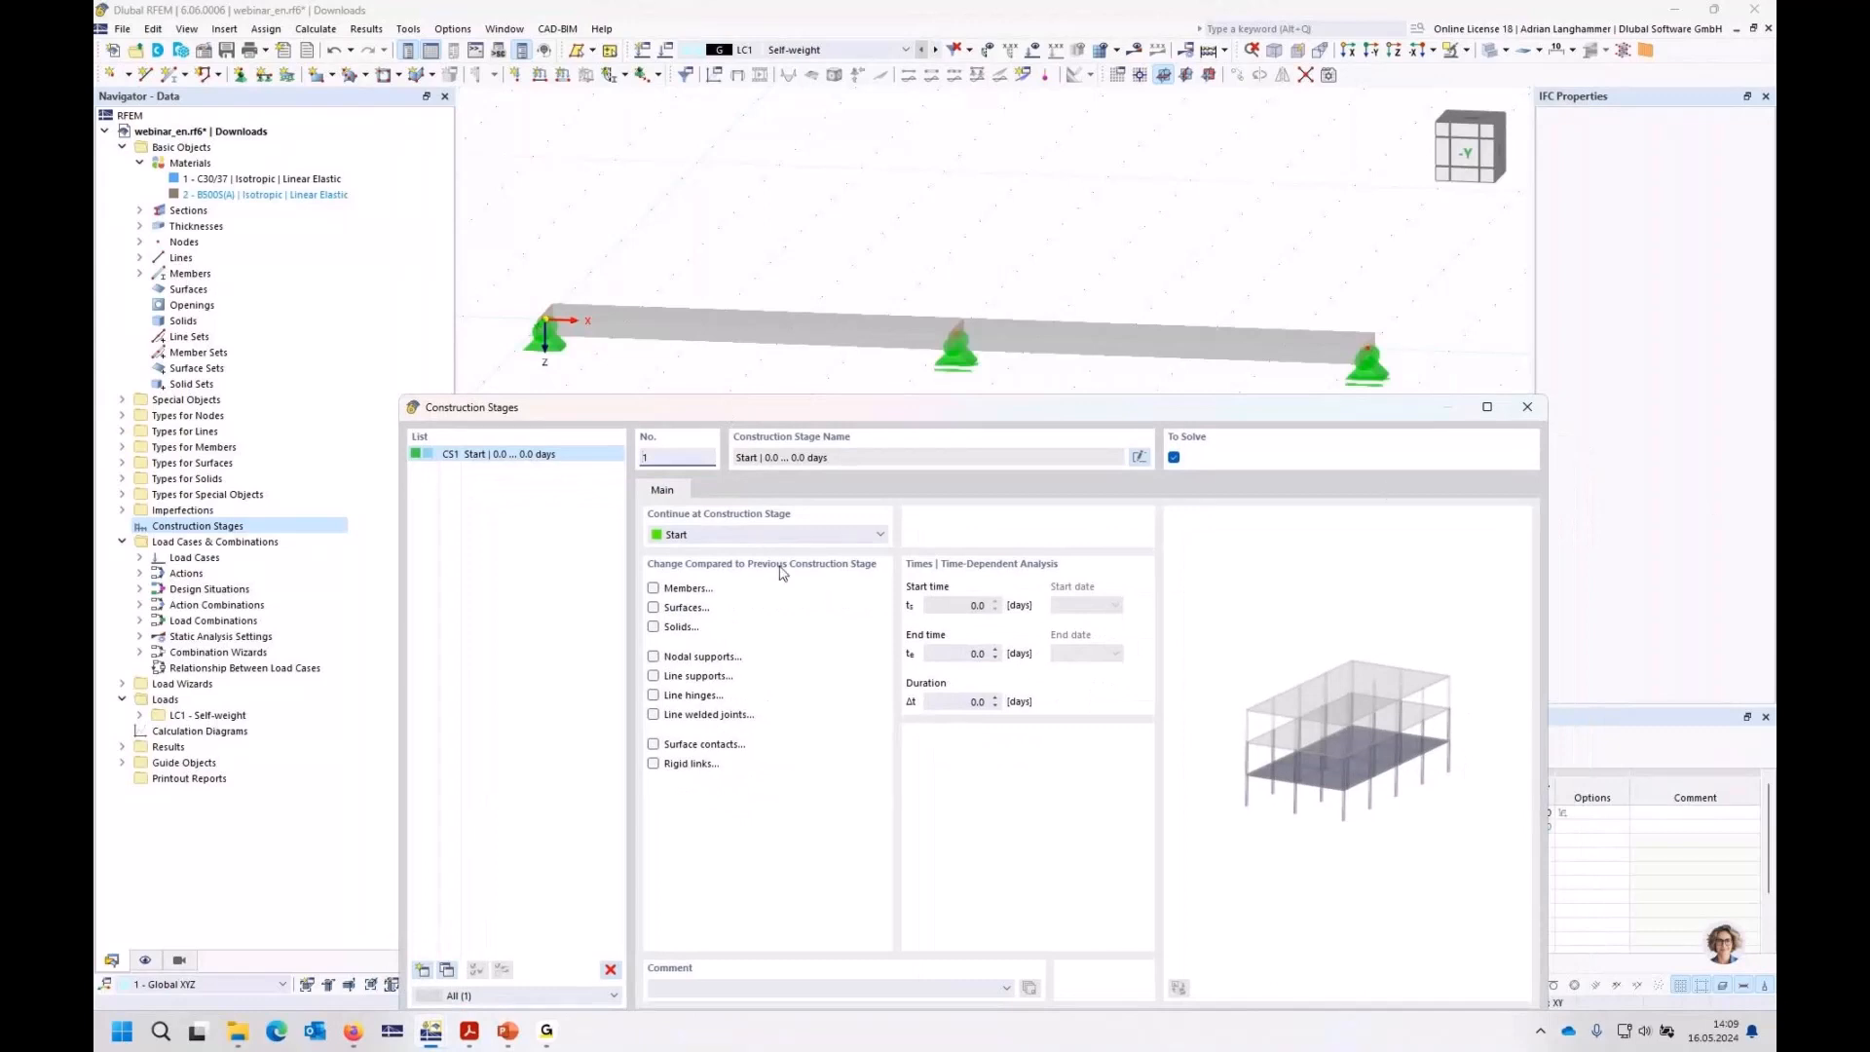
{"action": "left_click", "coordinate": [653, 588]}
{"action": "left_click", "coordinate": [717, 491]}
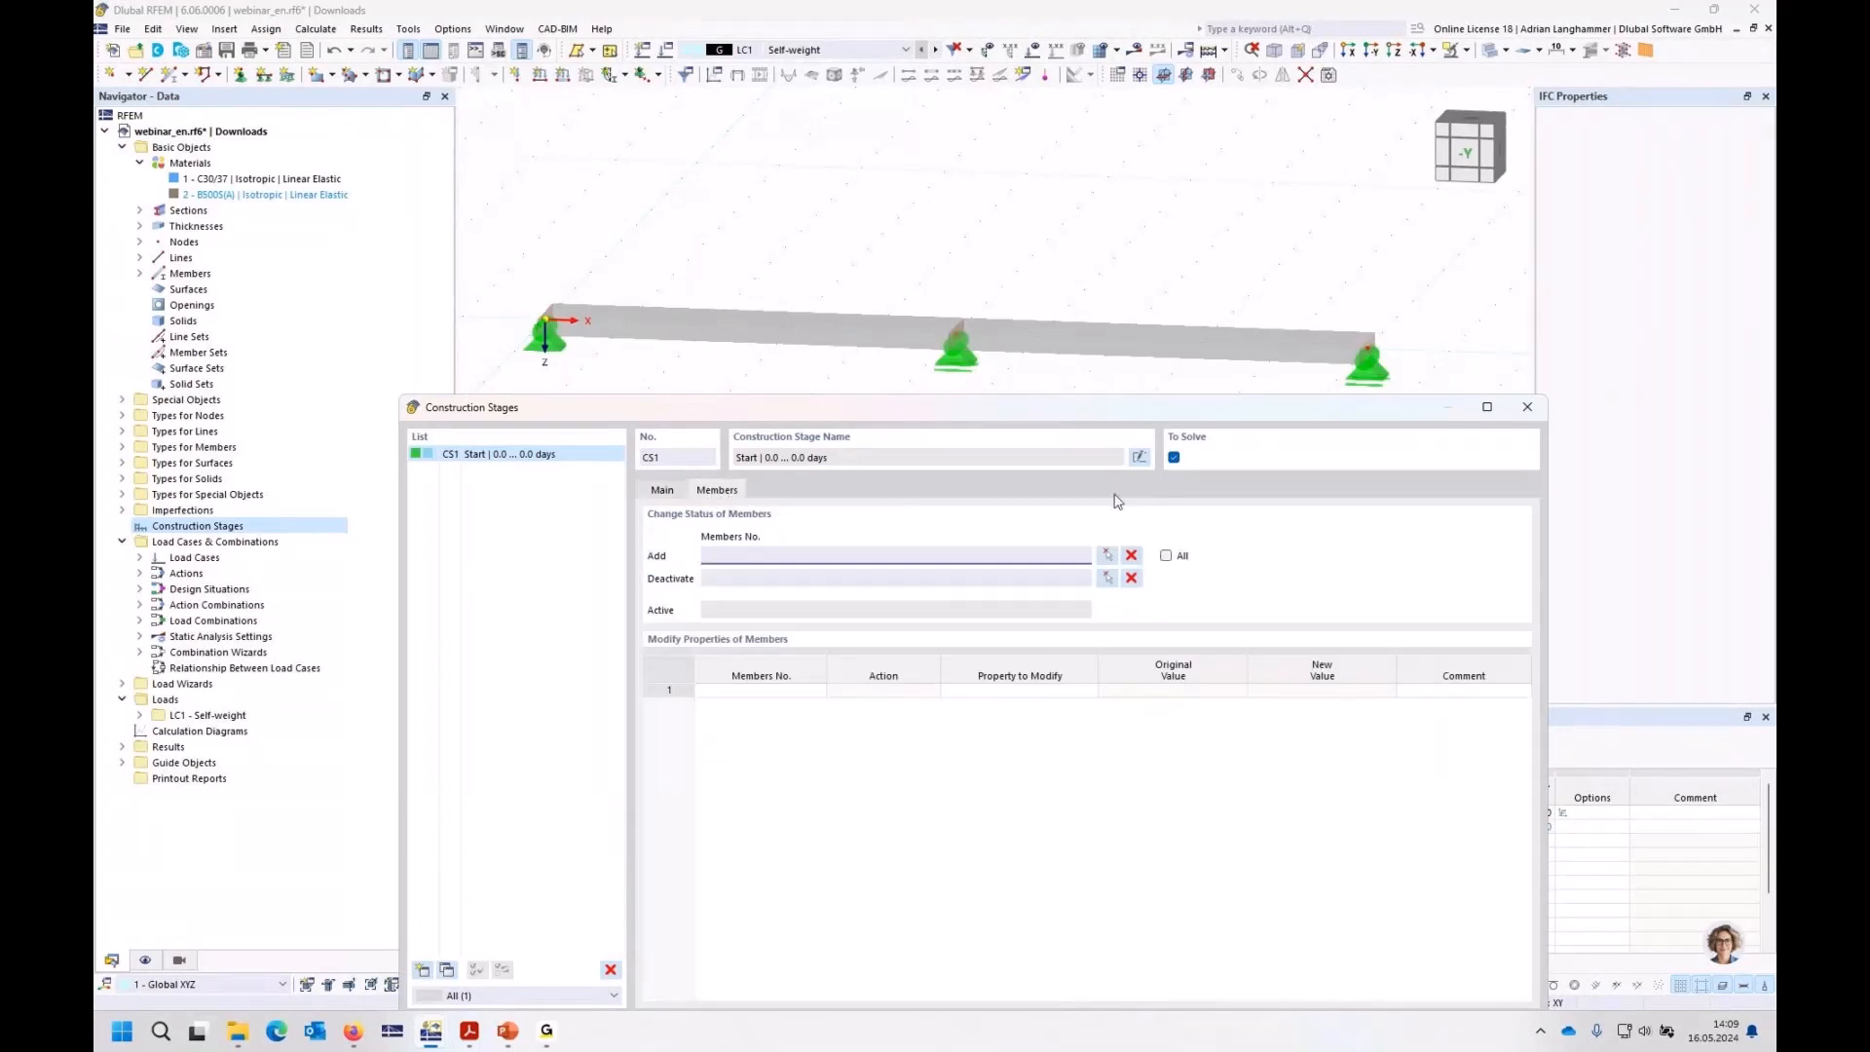
{"action": "left_click", "coordinate": [1168, 557]}
{"action": "left_click", "coordinate": [1168, 557]}
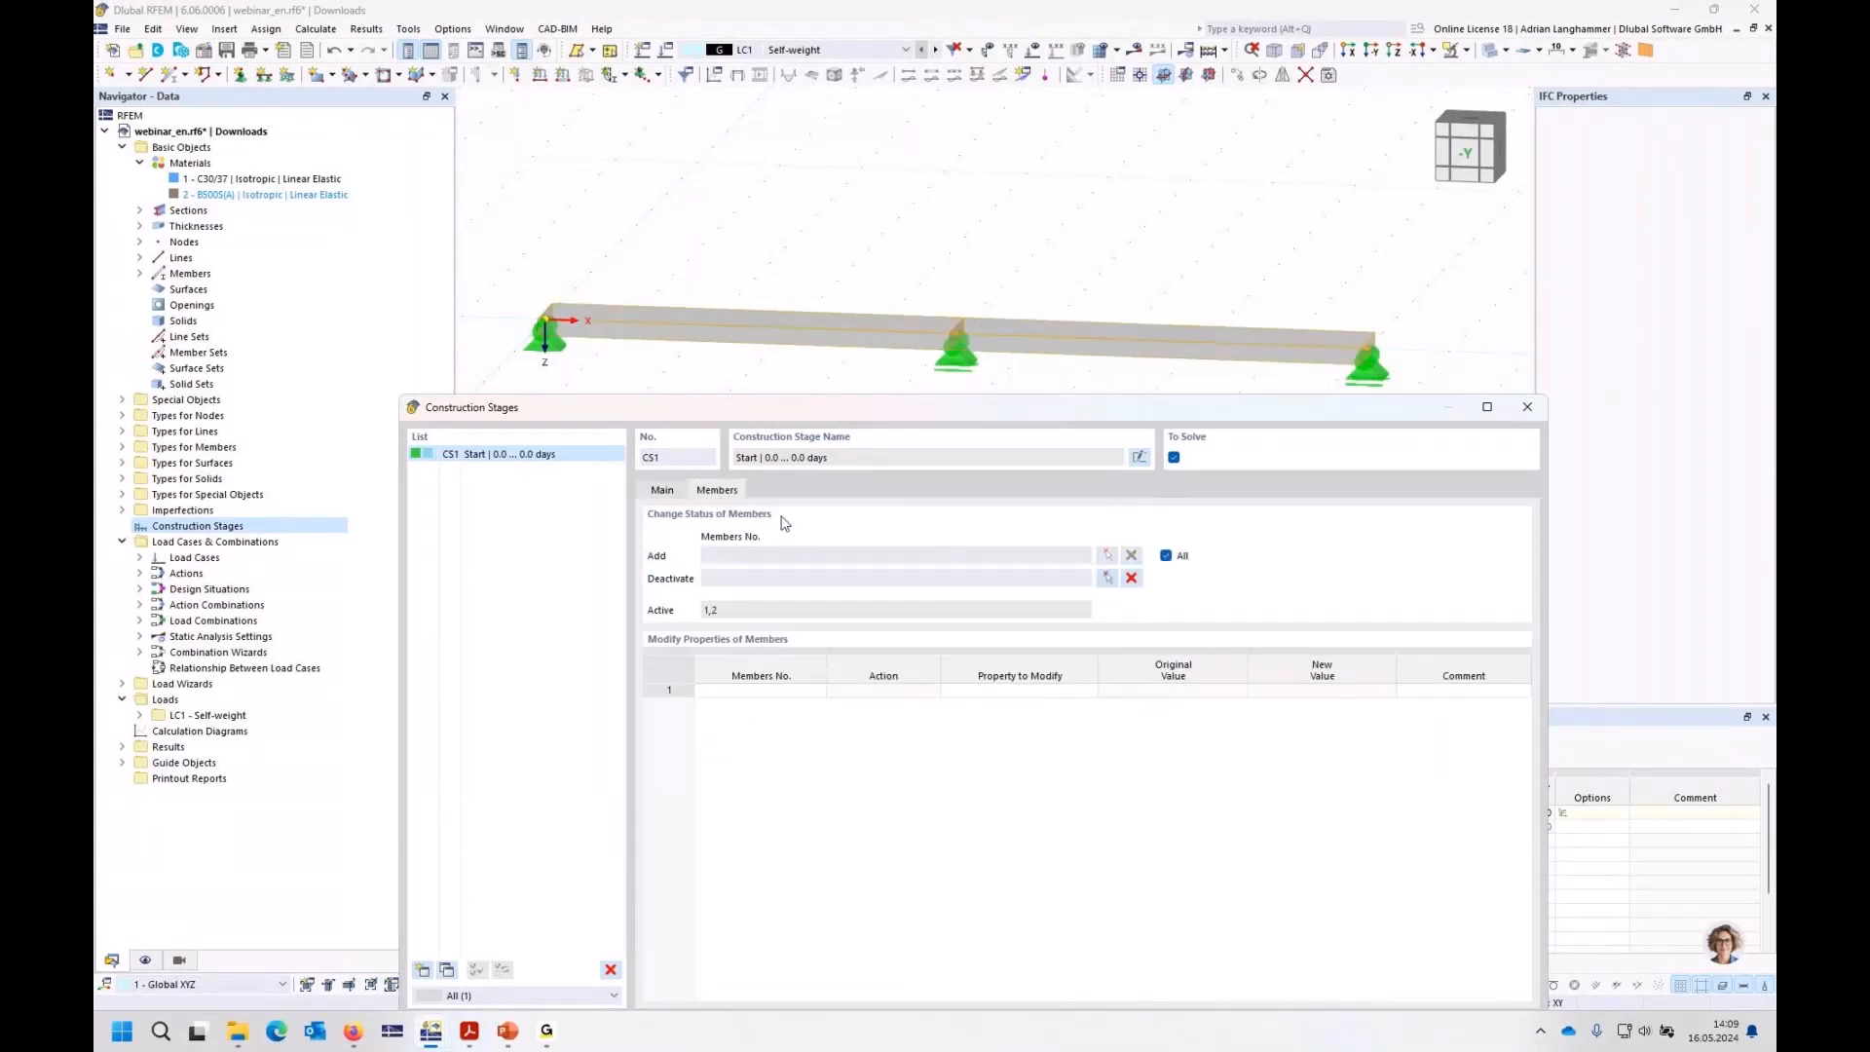
Step: Enable nodal support changes for CS1, add all supports and deactivate those at nodes 1 and 3
{"action": "left_click", "coordinate": [662, 491]}
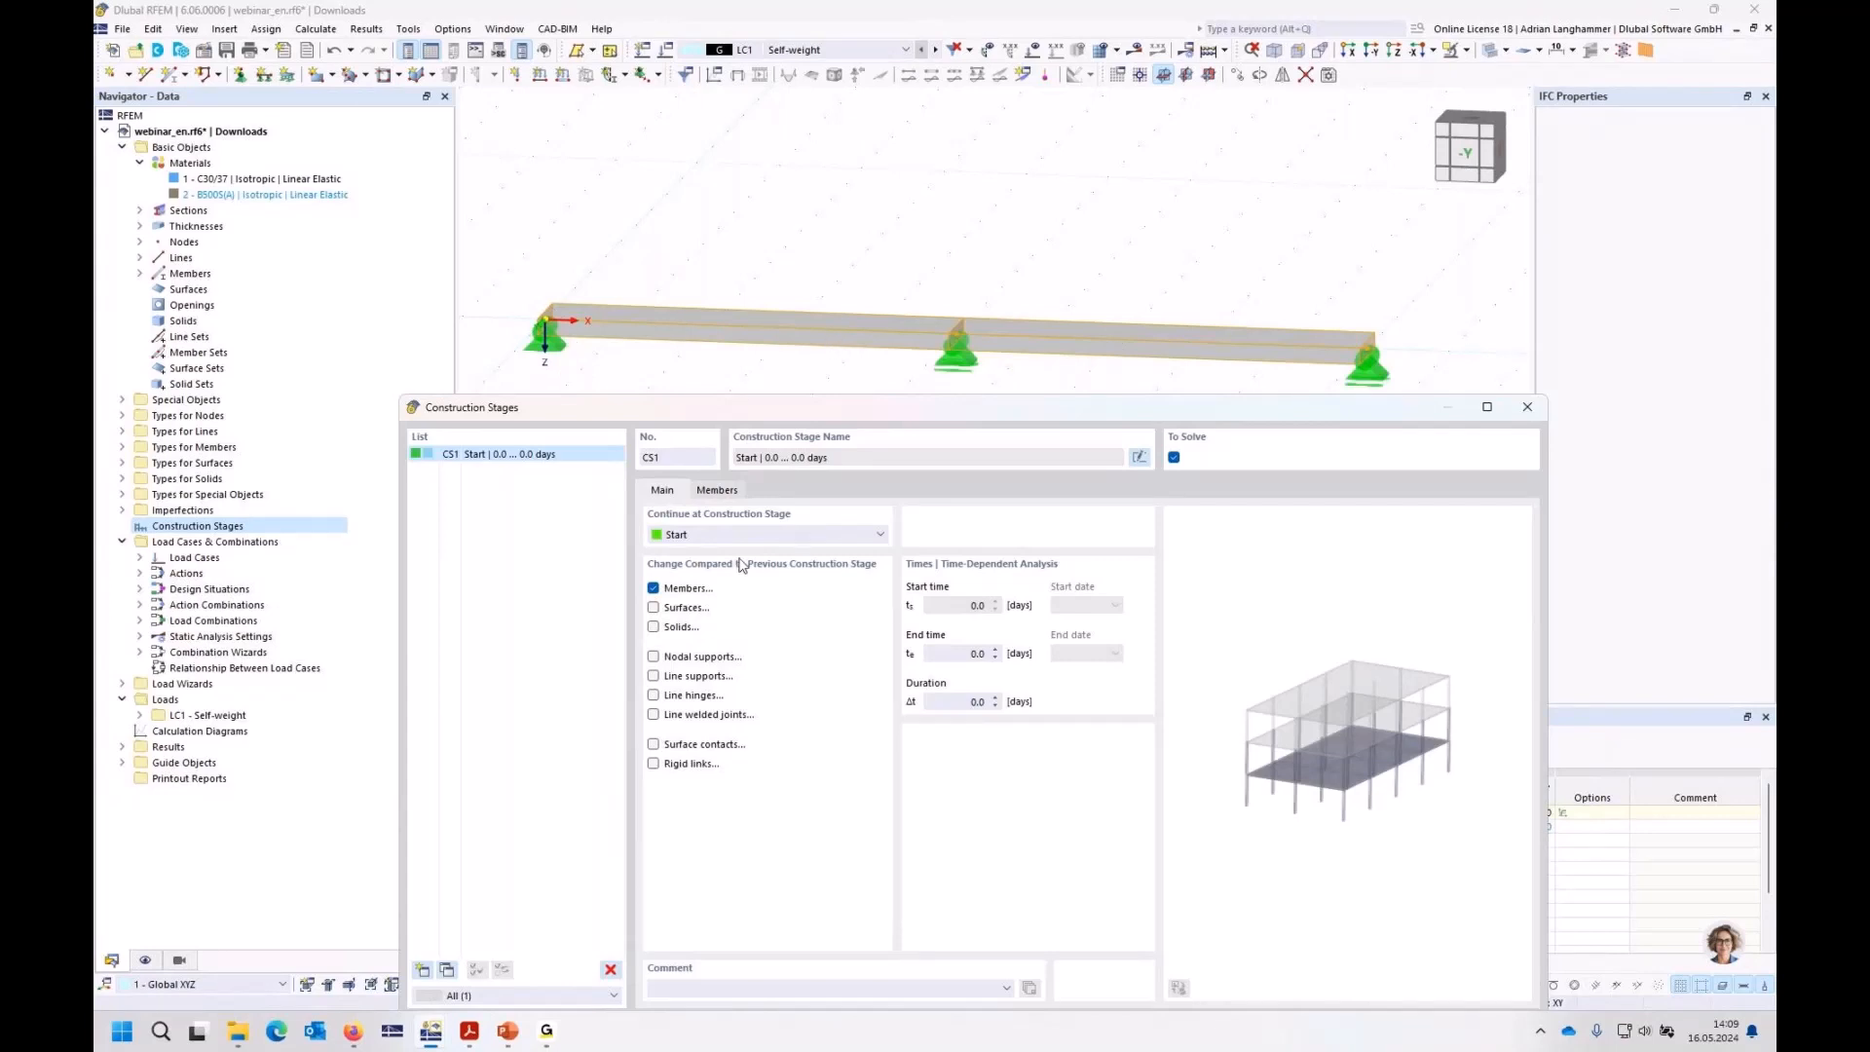
{"action": "left_click", "coordinate": [664, 653]}
{"action": "left_click", "coordinate": [718, 491]}
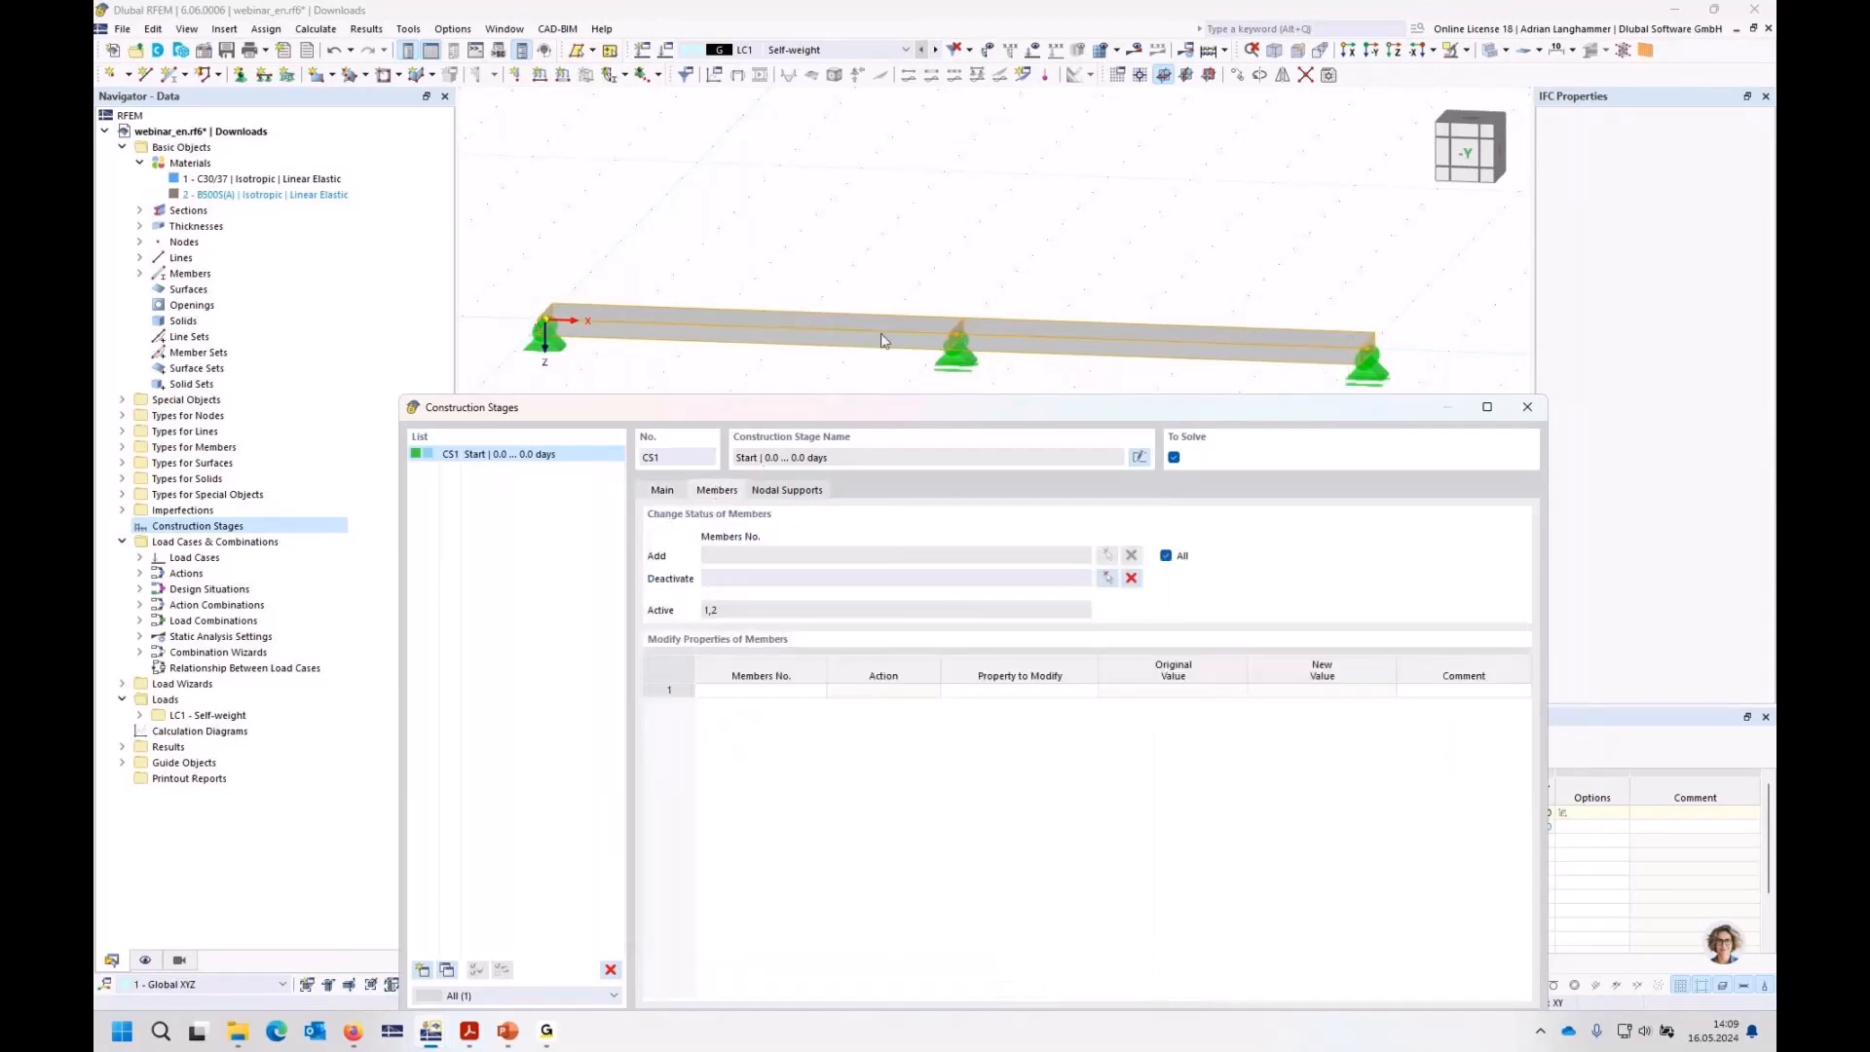
{"action": "left_click", "coordinate": [787, 491]}
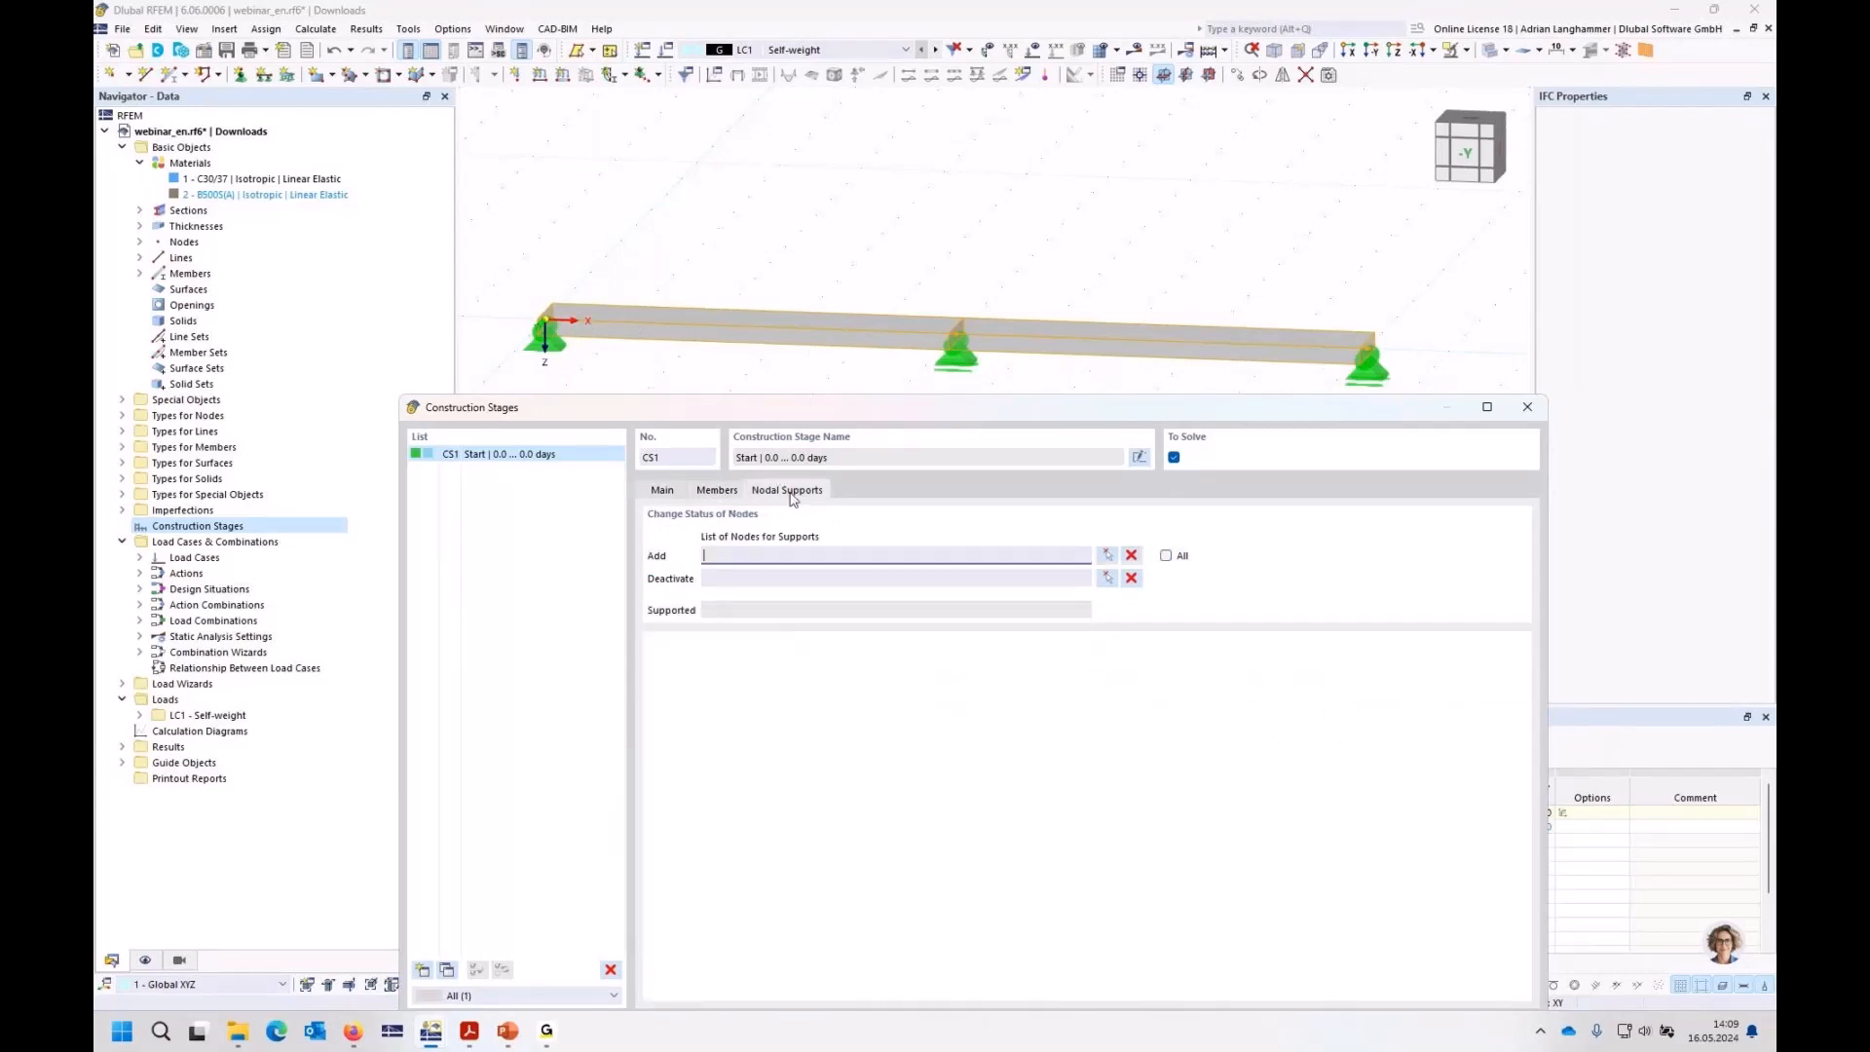
{"action": "left_click", "coordinate": [1167, 556]}
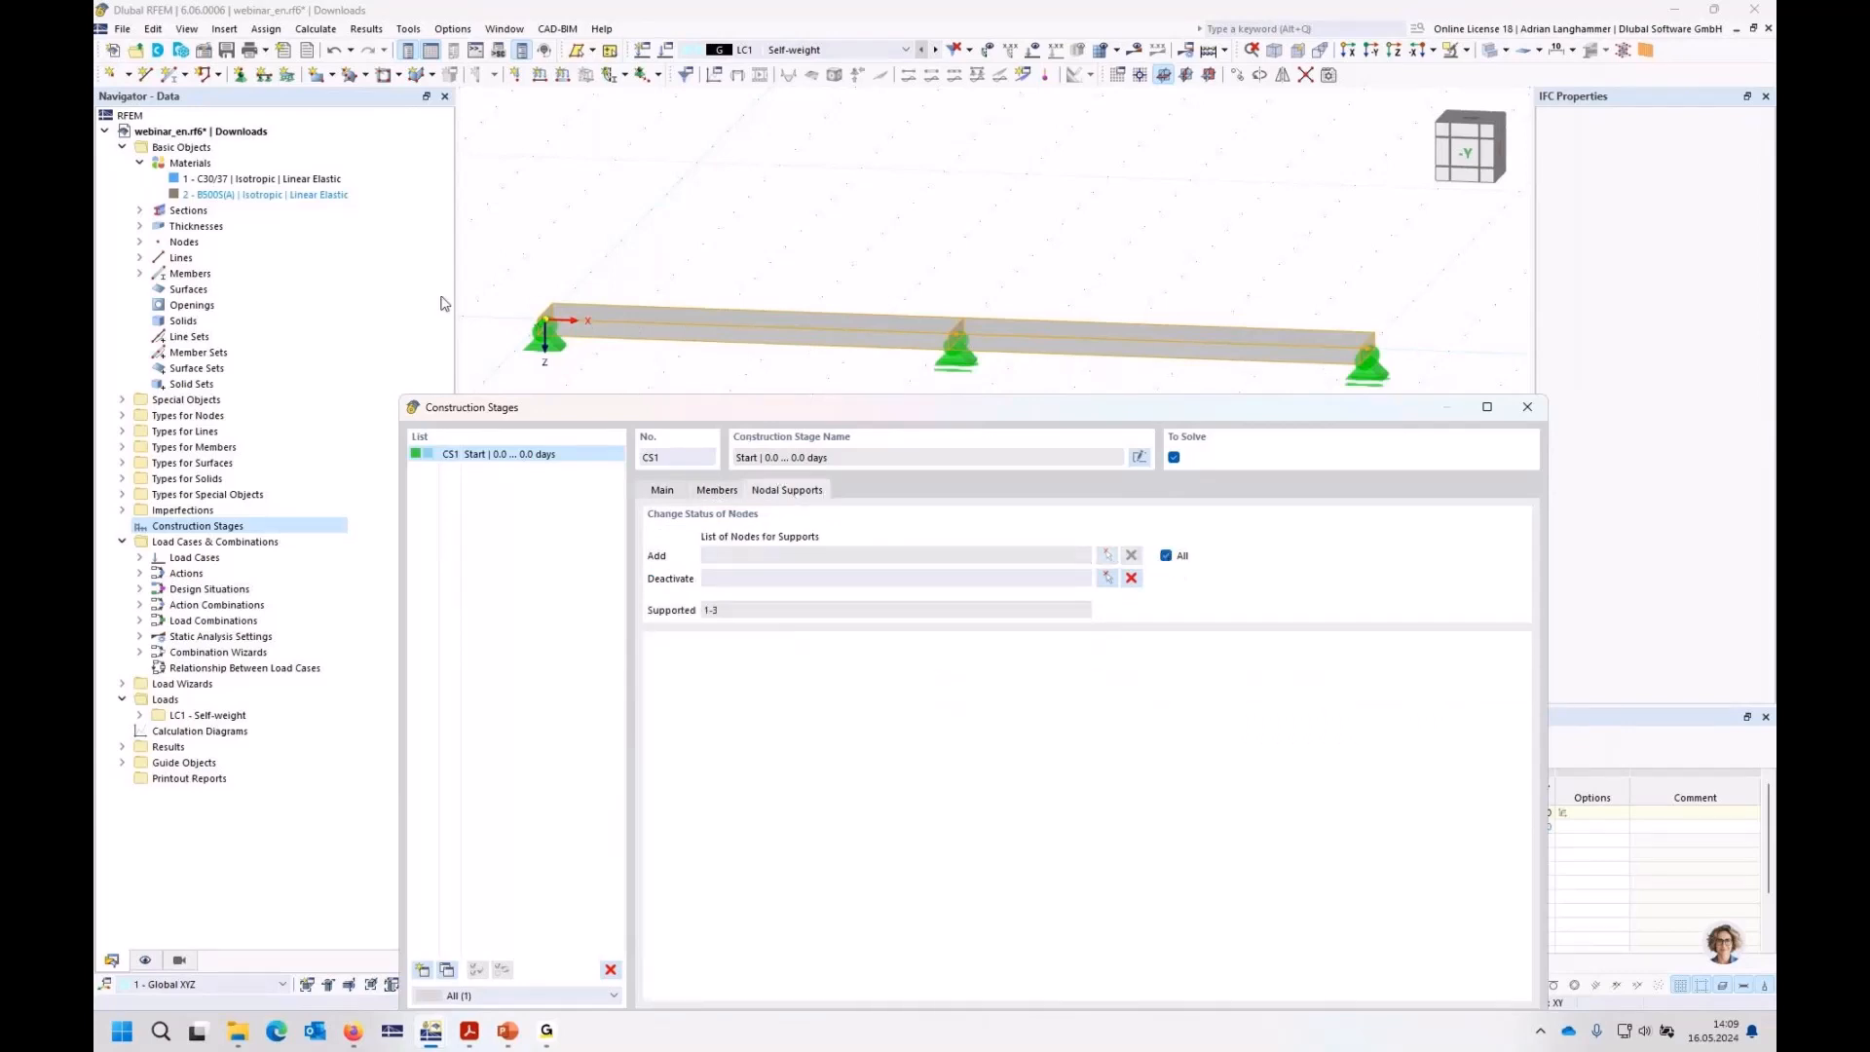
{"action": "left_click", "coordinate": [1106, 578]}
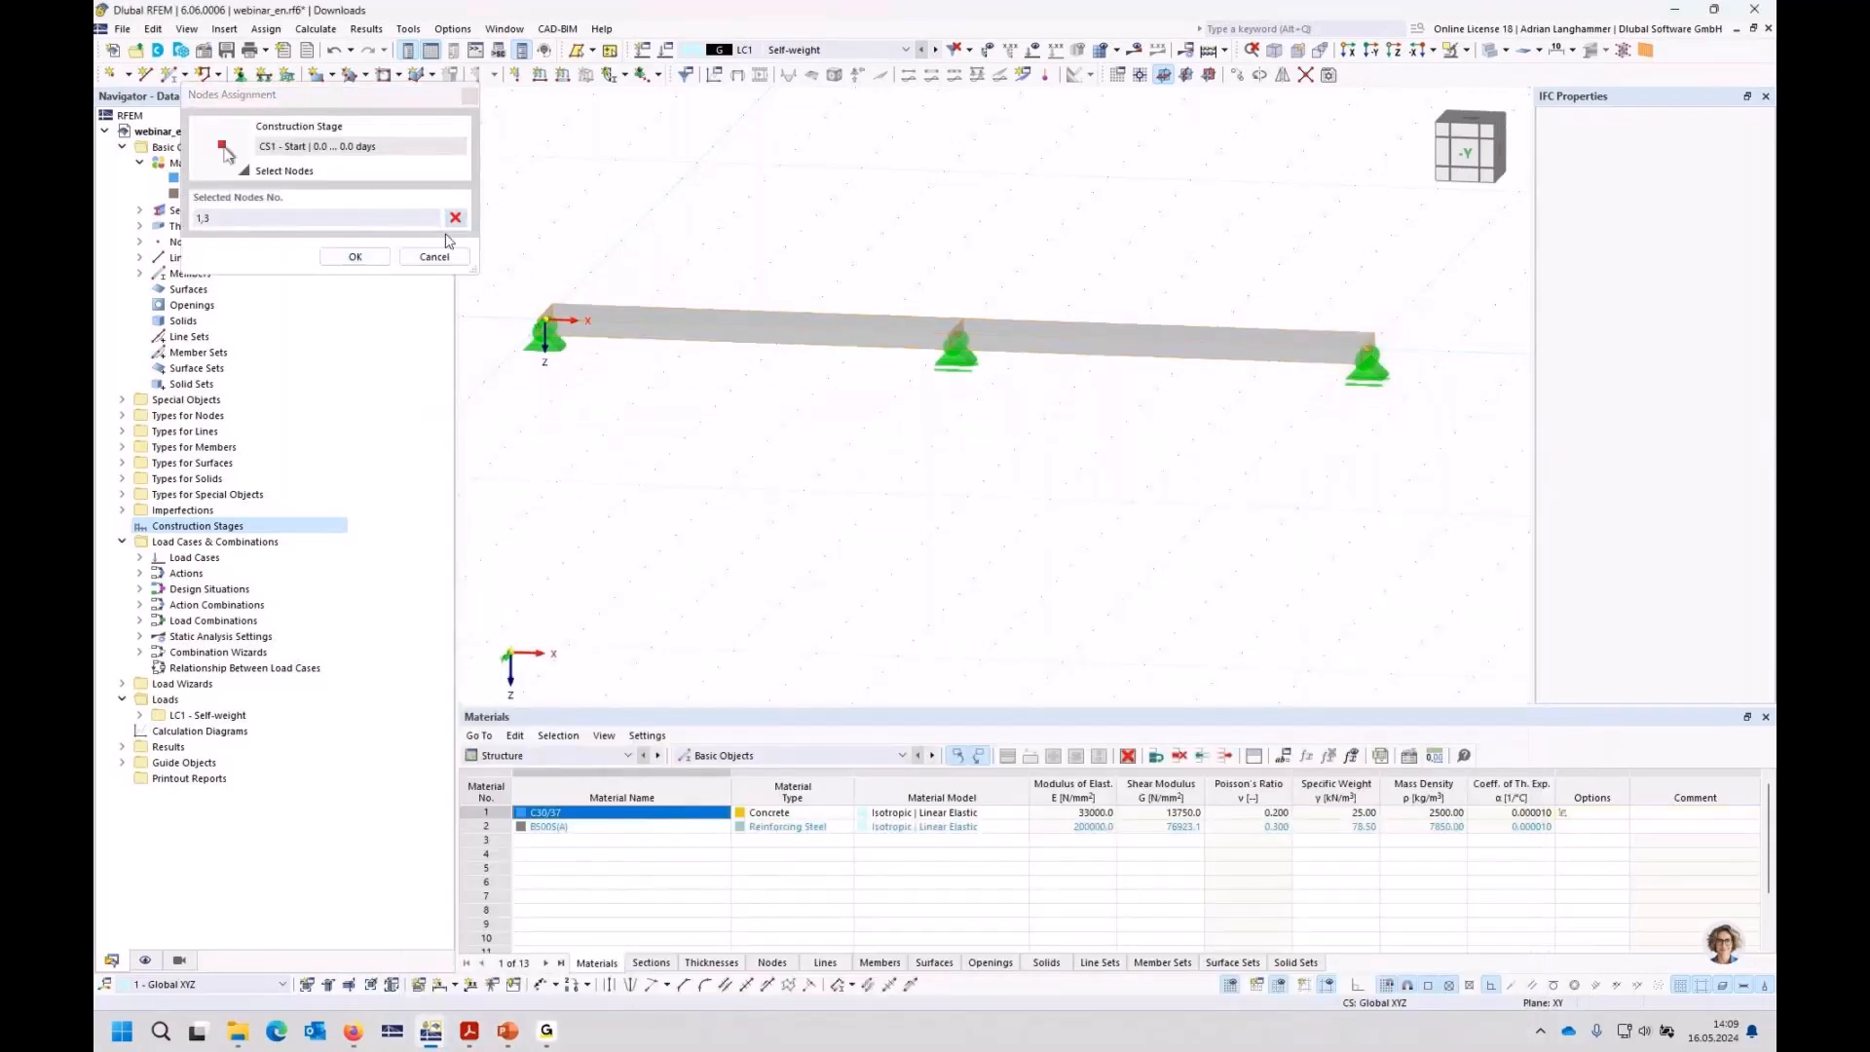
{"action": "left_click", "coordinate": [372, 259]}
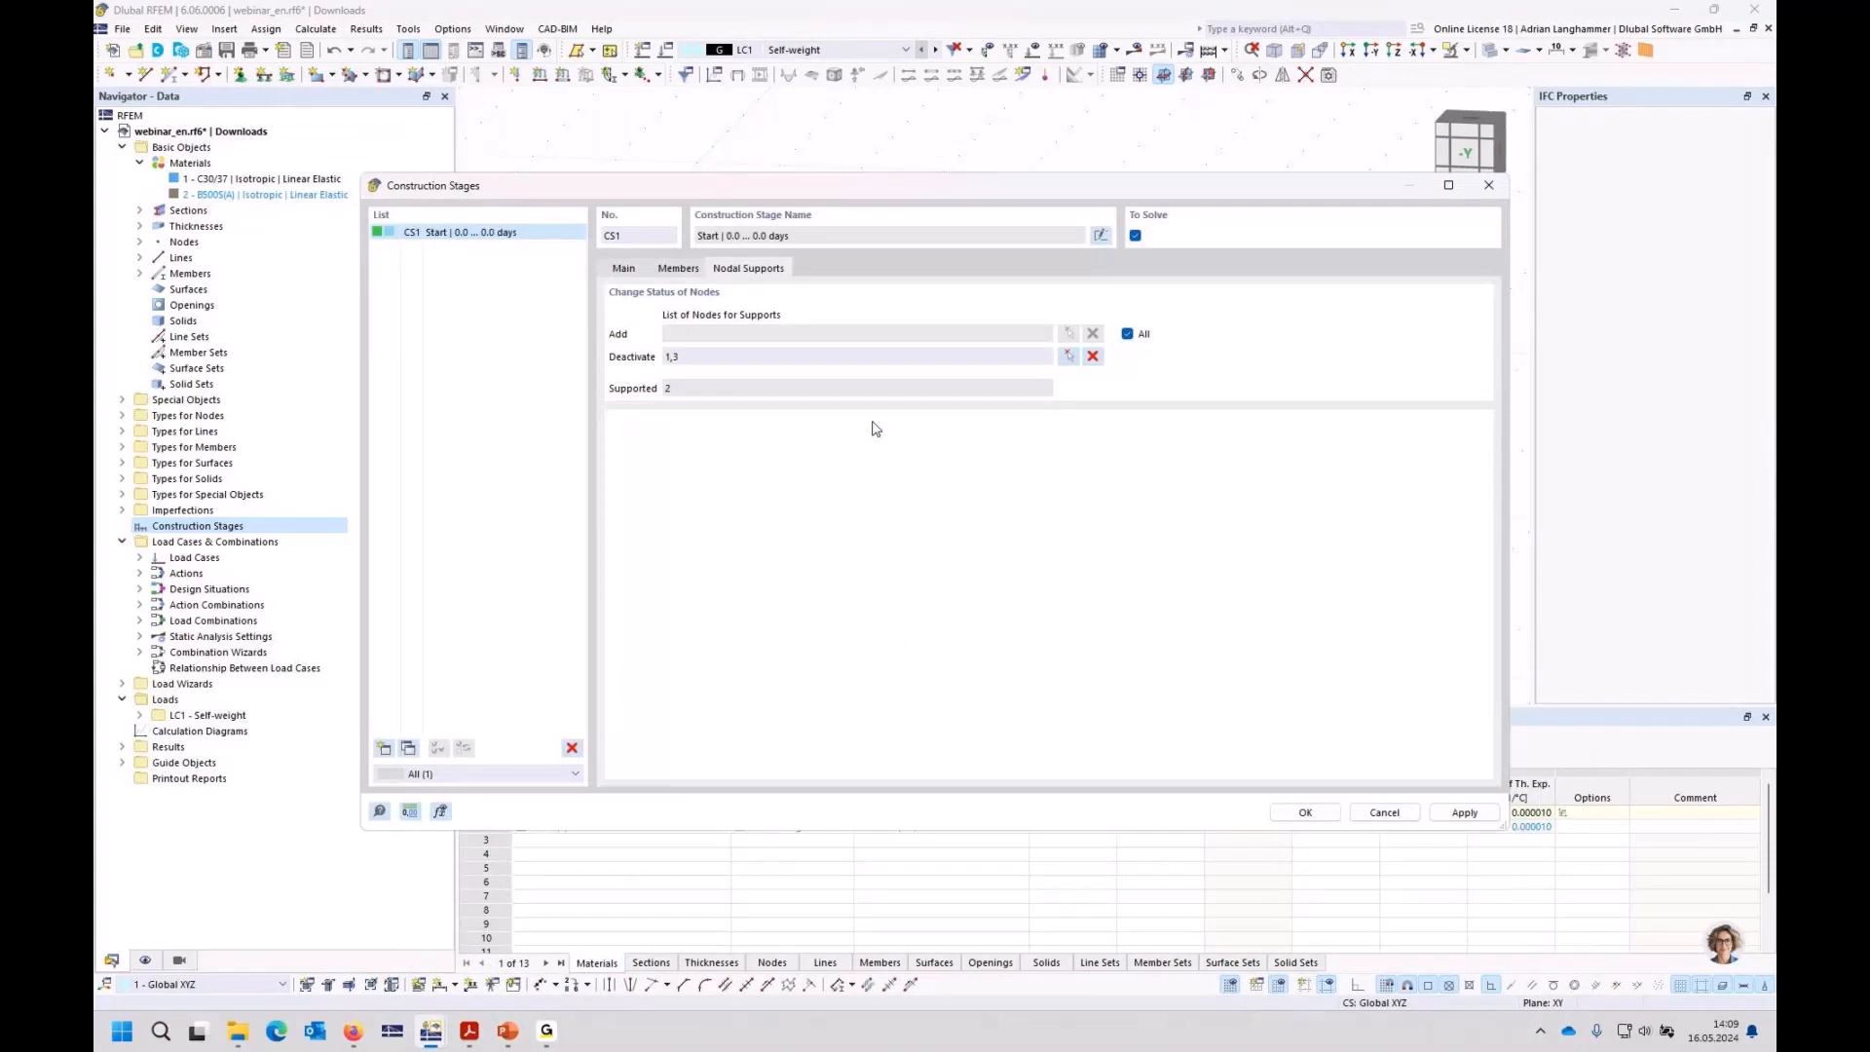
Step: Create a second construction stage continuing from CS1 and activate all nodal supports in it
{"action": "left_click", "coordinate": [628, 273]}
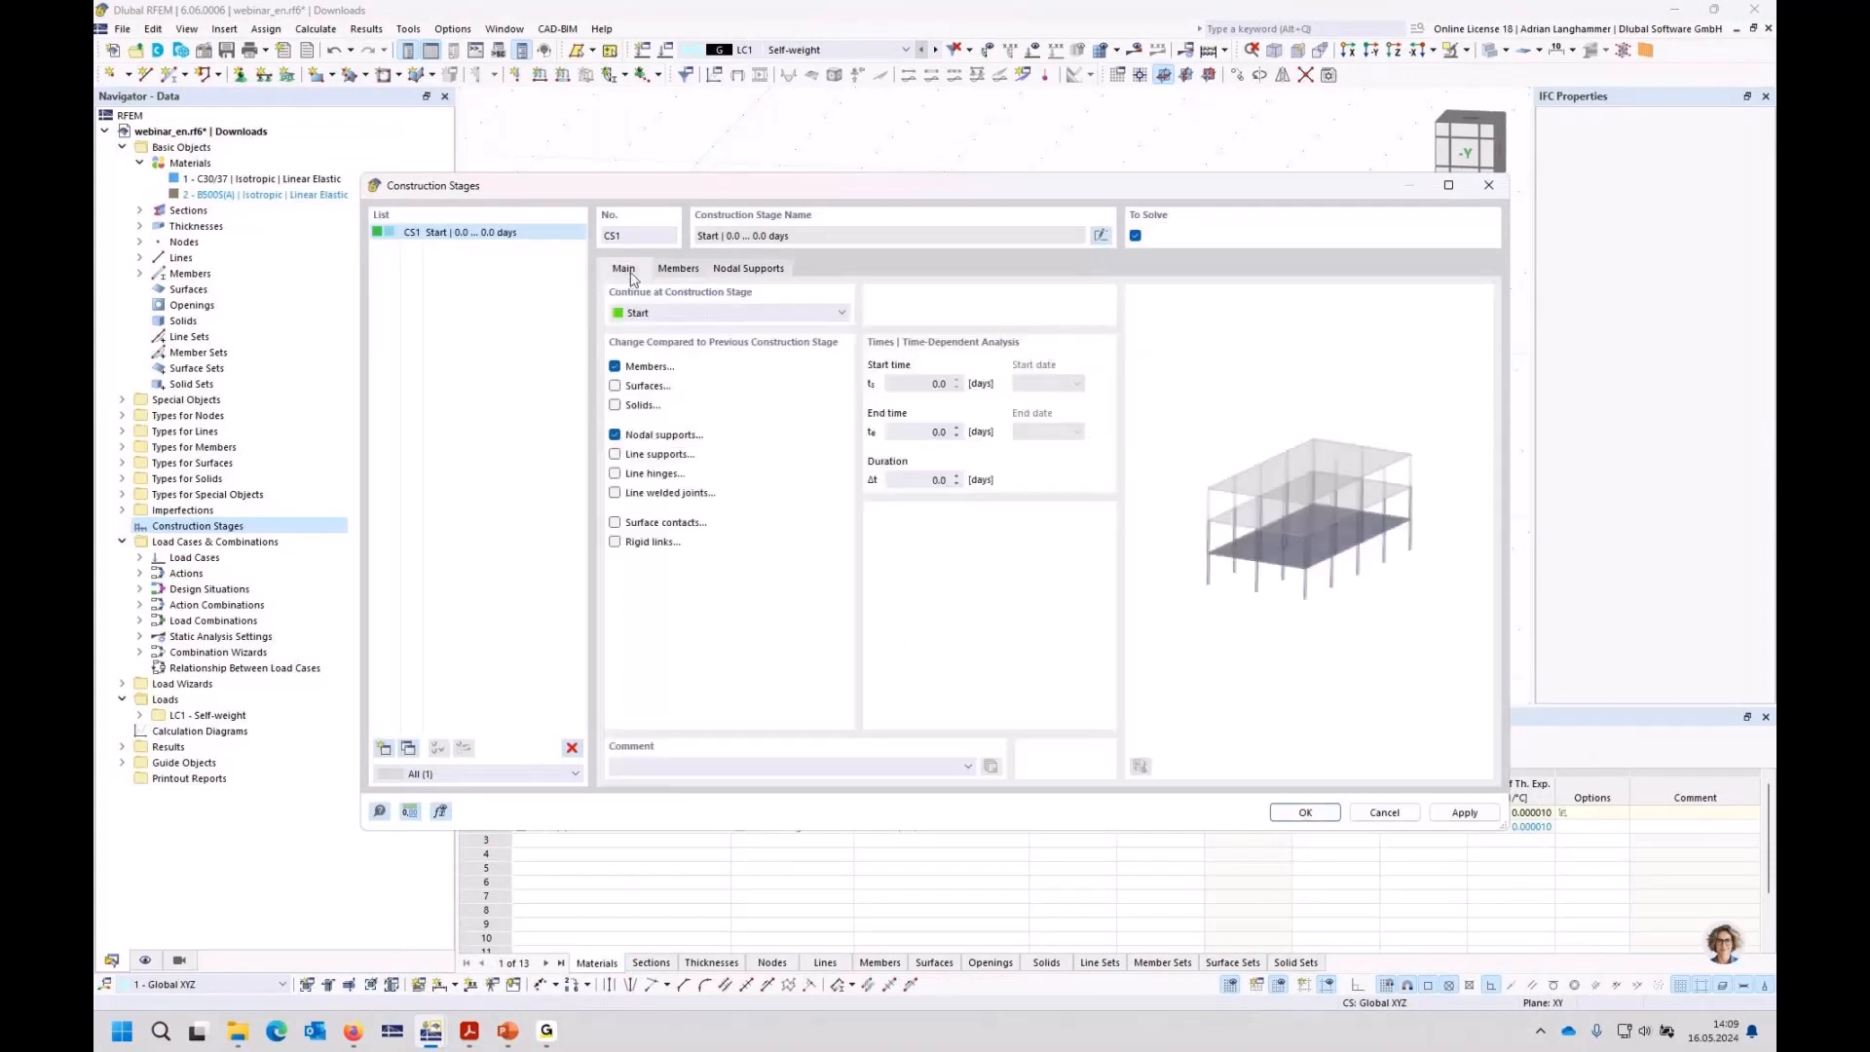
{"action": "left_click", "coordinate": [384, 748]}
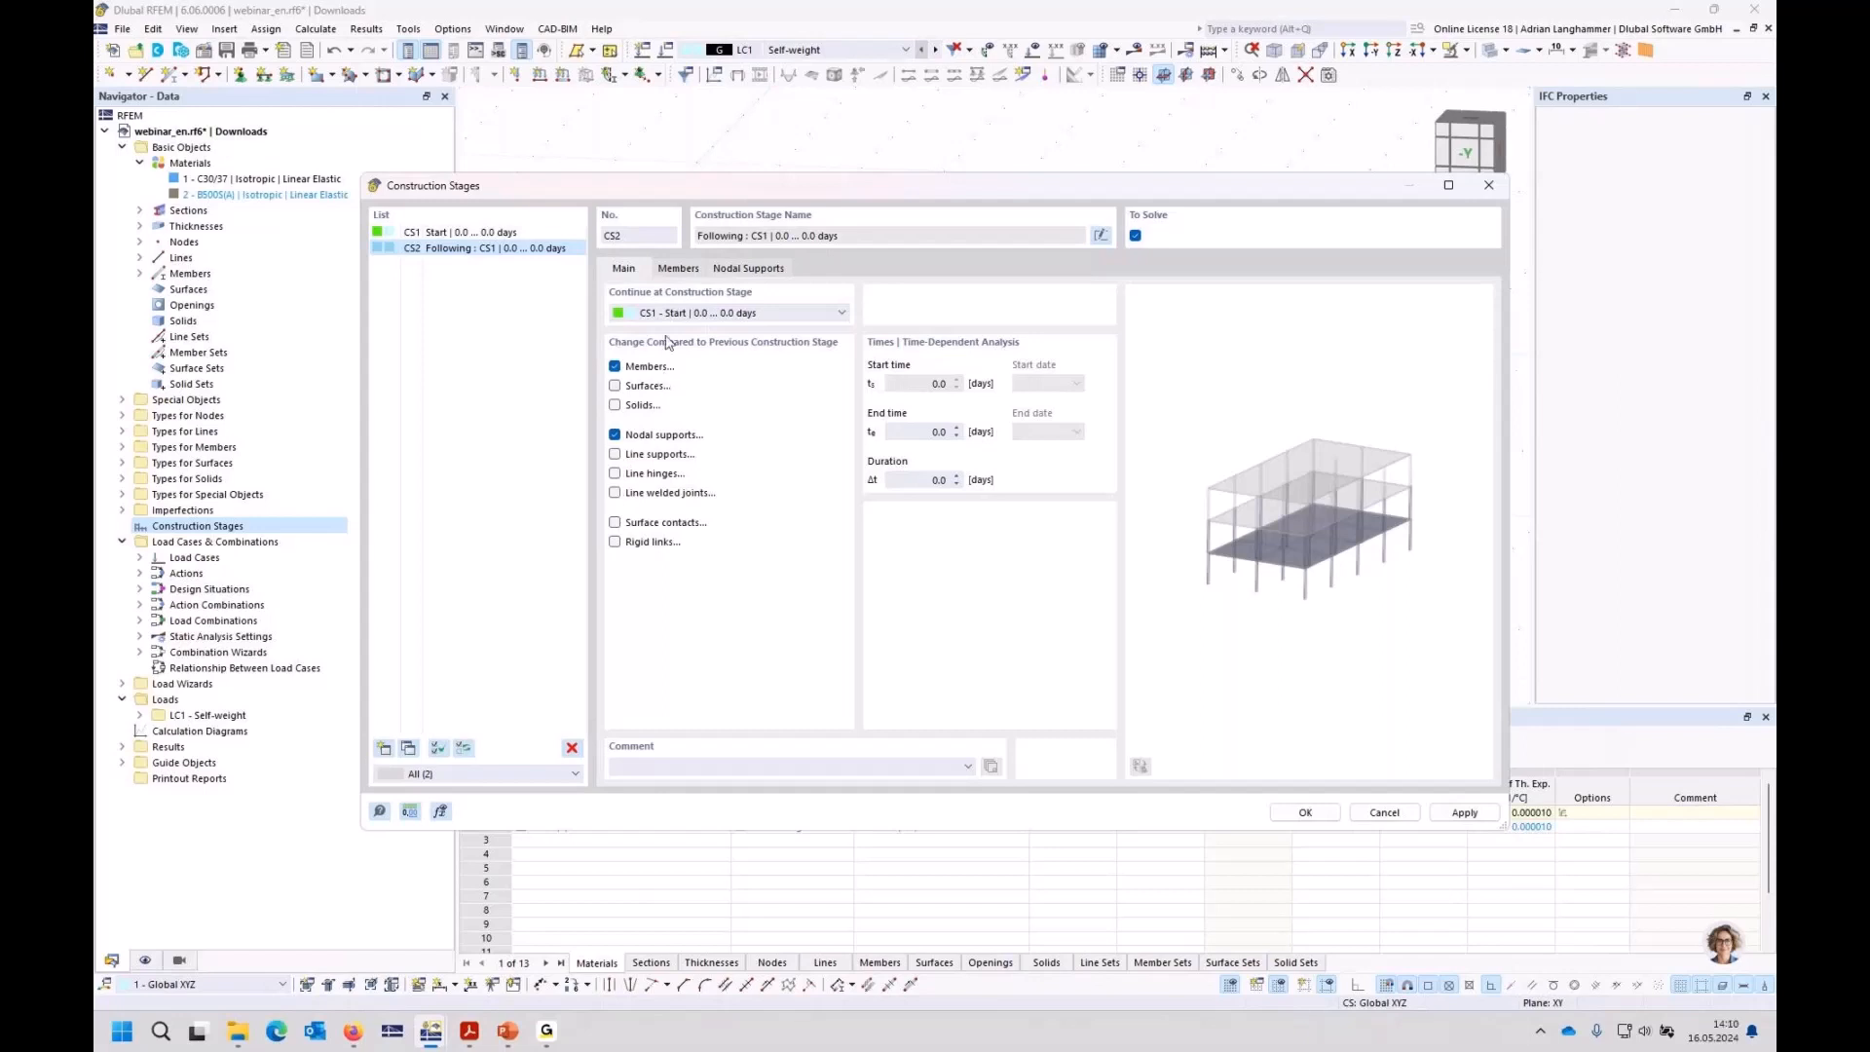
{"action": "left_click", "coordinate": [737, 269]}
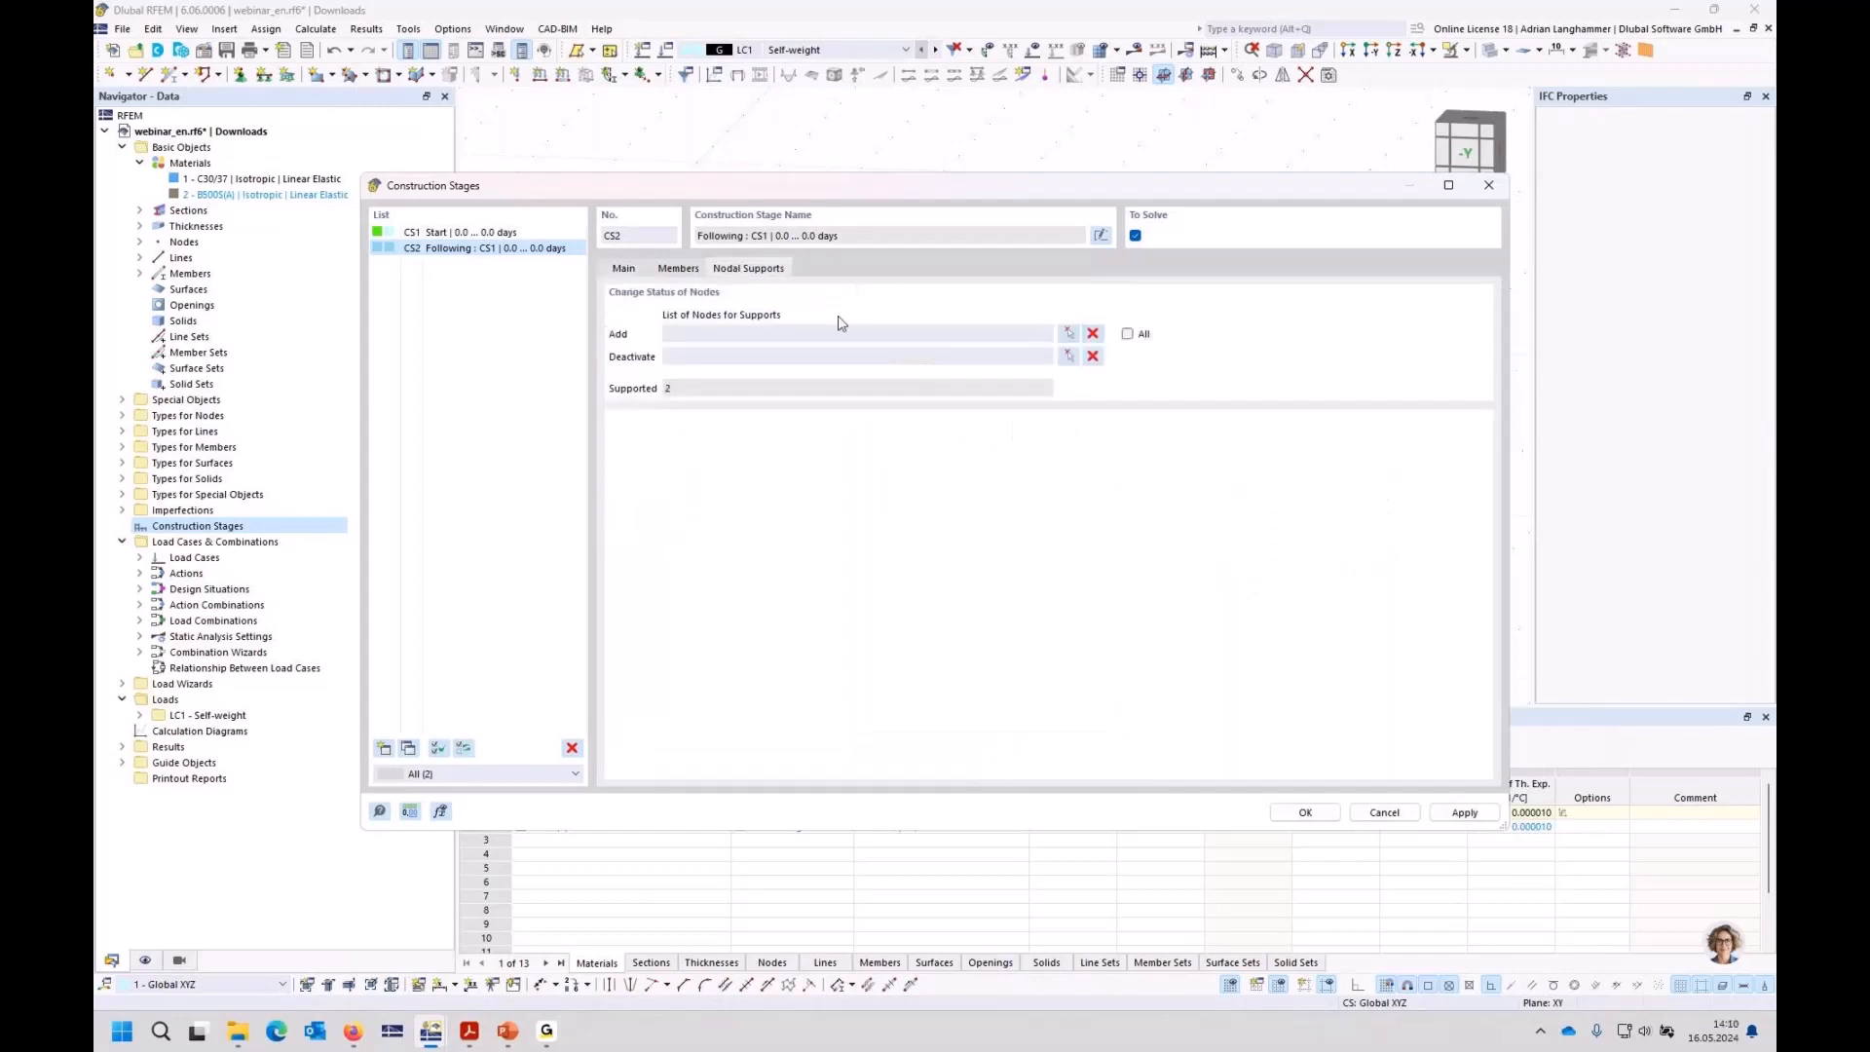
{"action": "left_click", "coordinate": [1127, 334]}
Step: Add a third construction stage continuing from CS2 with an end time of 18250 days, and accept the stages
{"action": "left_click", "coordinate": [385, 747]}
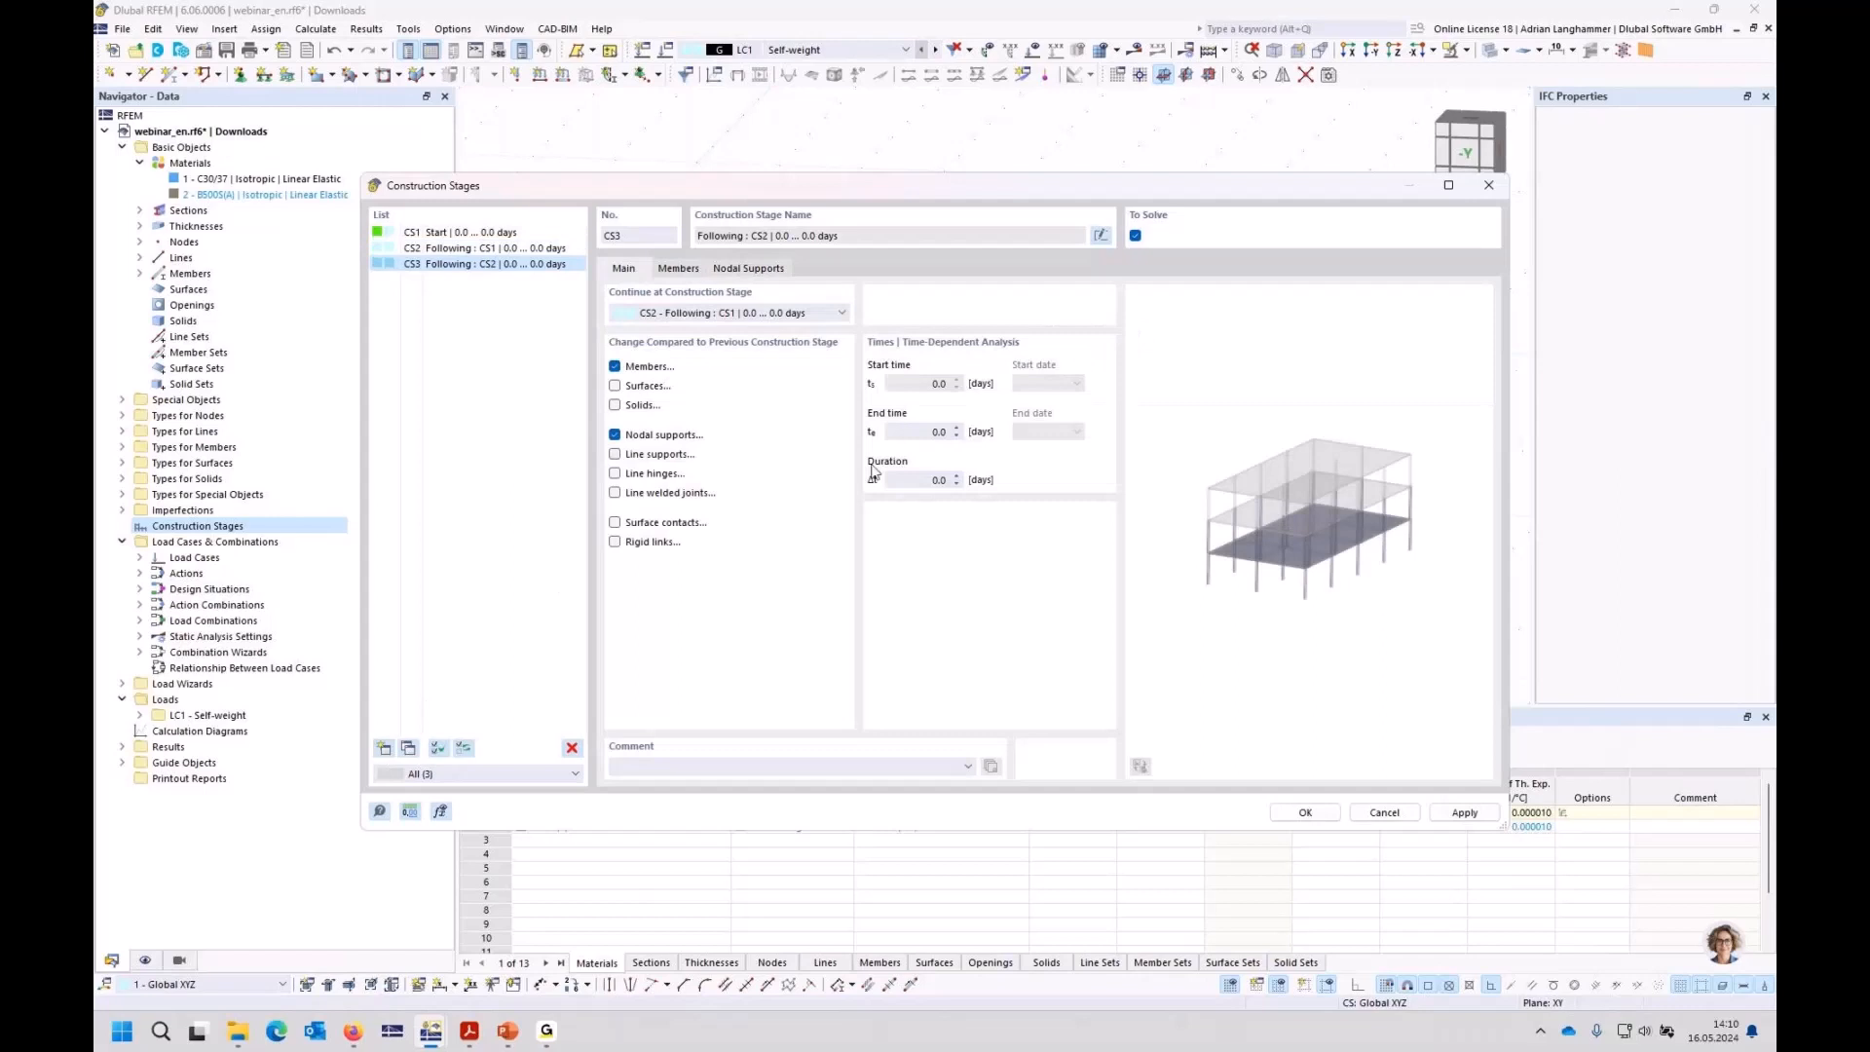
{"action": "left_click", "coordinate": [927, 431]}
{"action": "left_click_drag", "start_coordinate": [927, 432], "coordinate": [1003, 431]}
{"action": "type", "text": "18250"}
{"action": "left_click", "coordinate": [914, 479]}
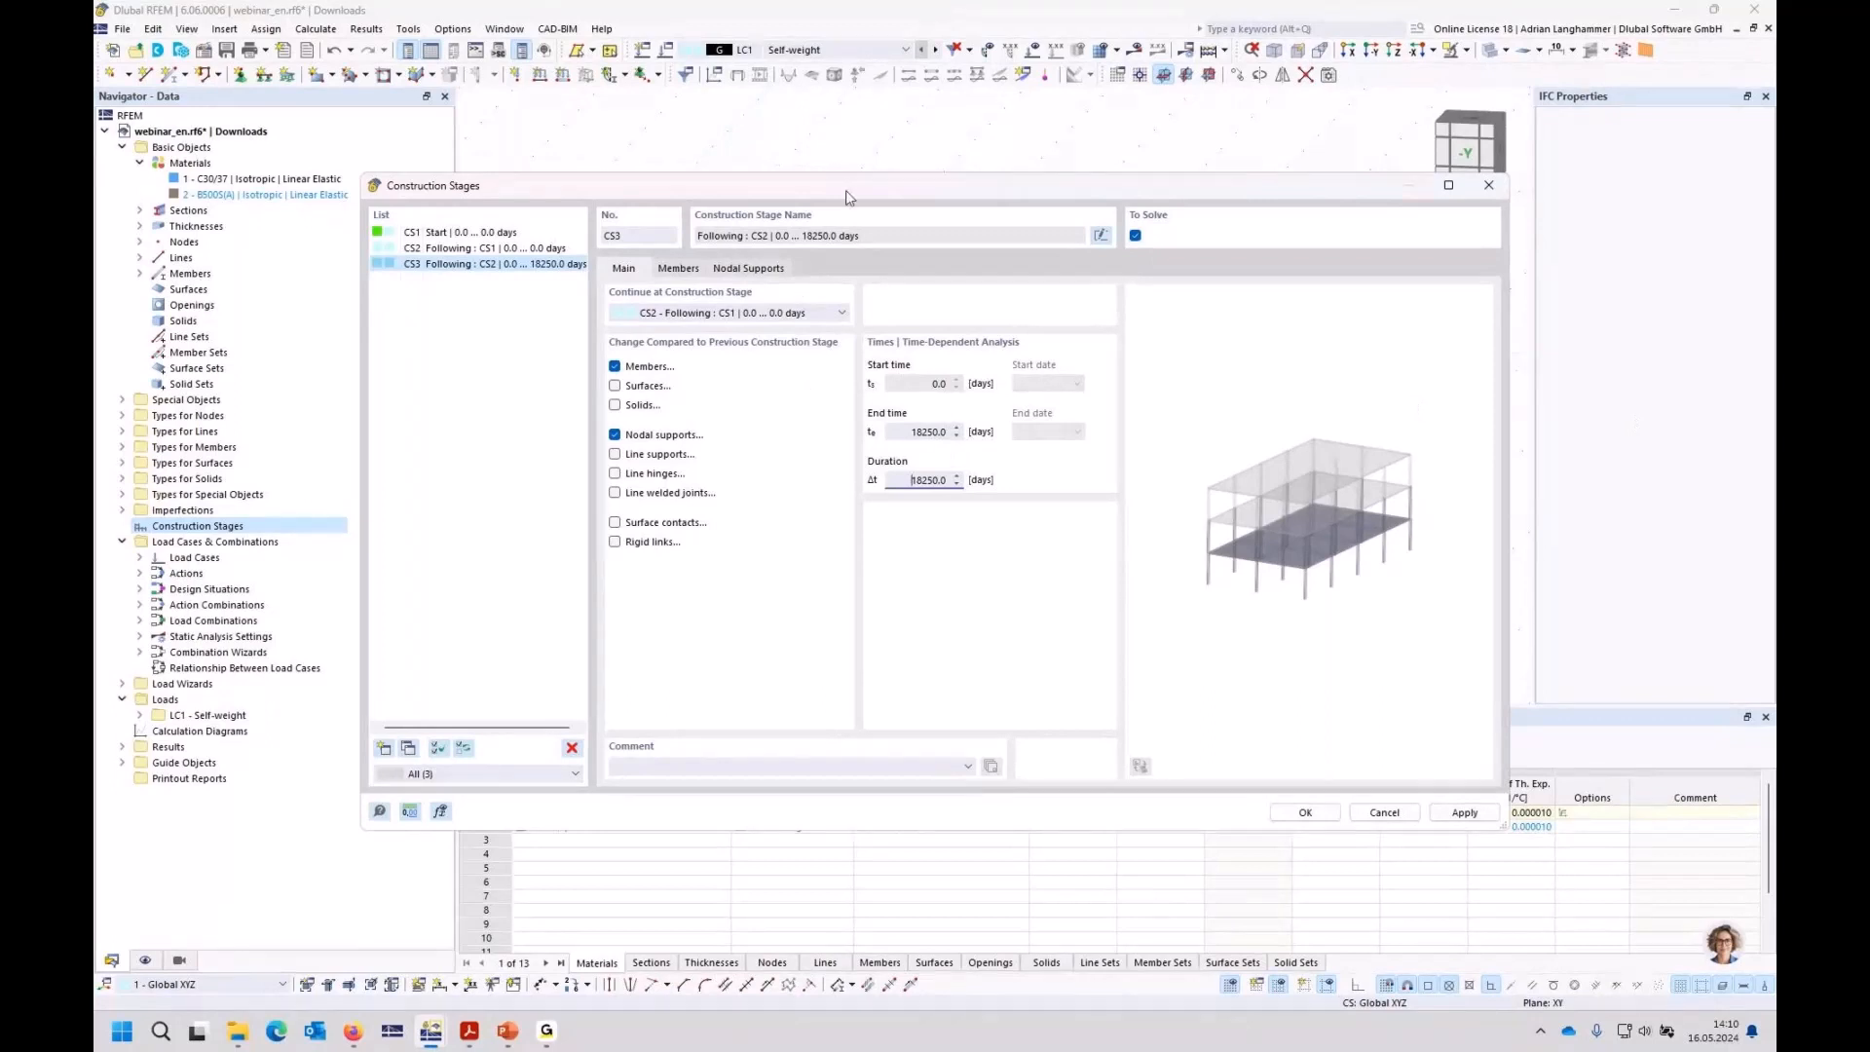
{"action": "left_click", "coordinate": [445, 252]}
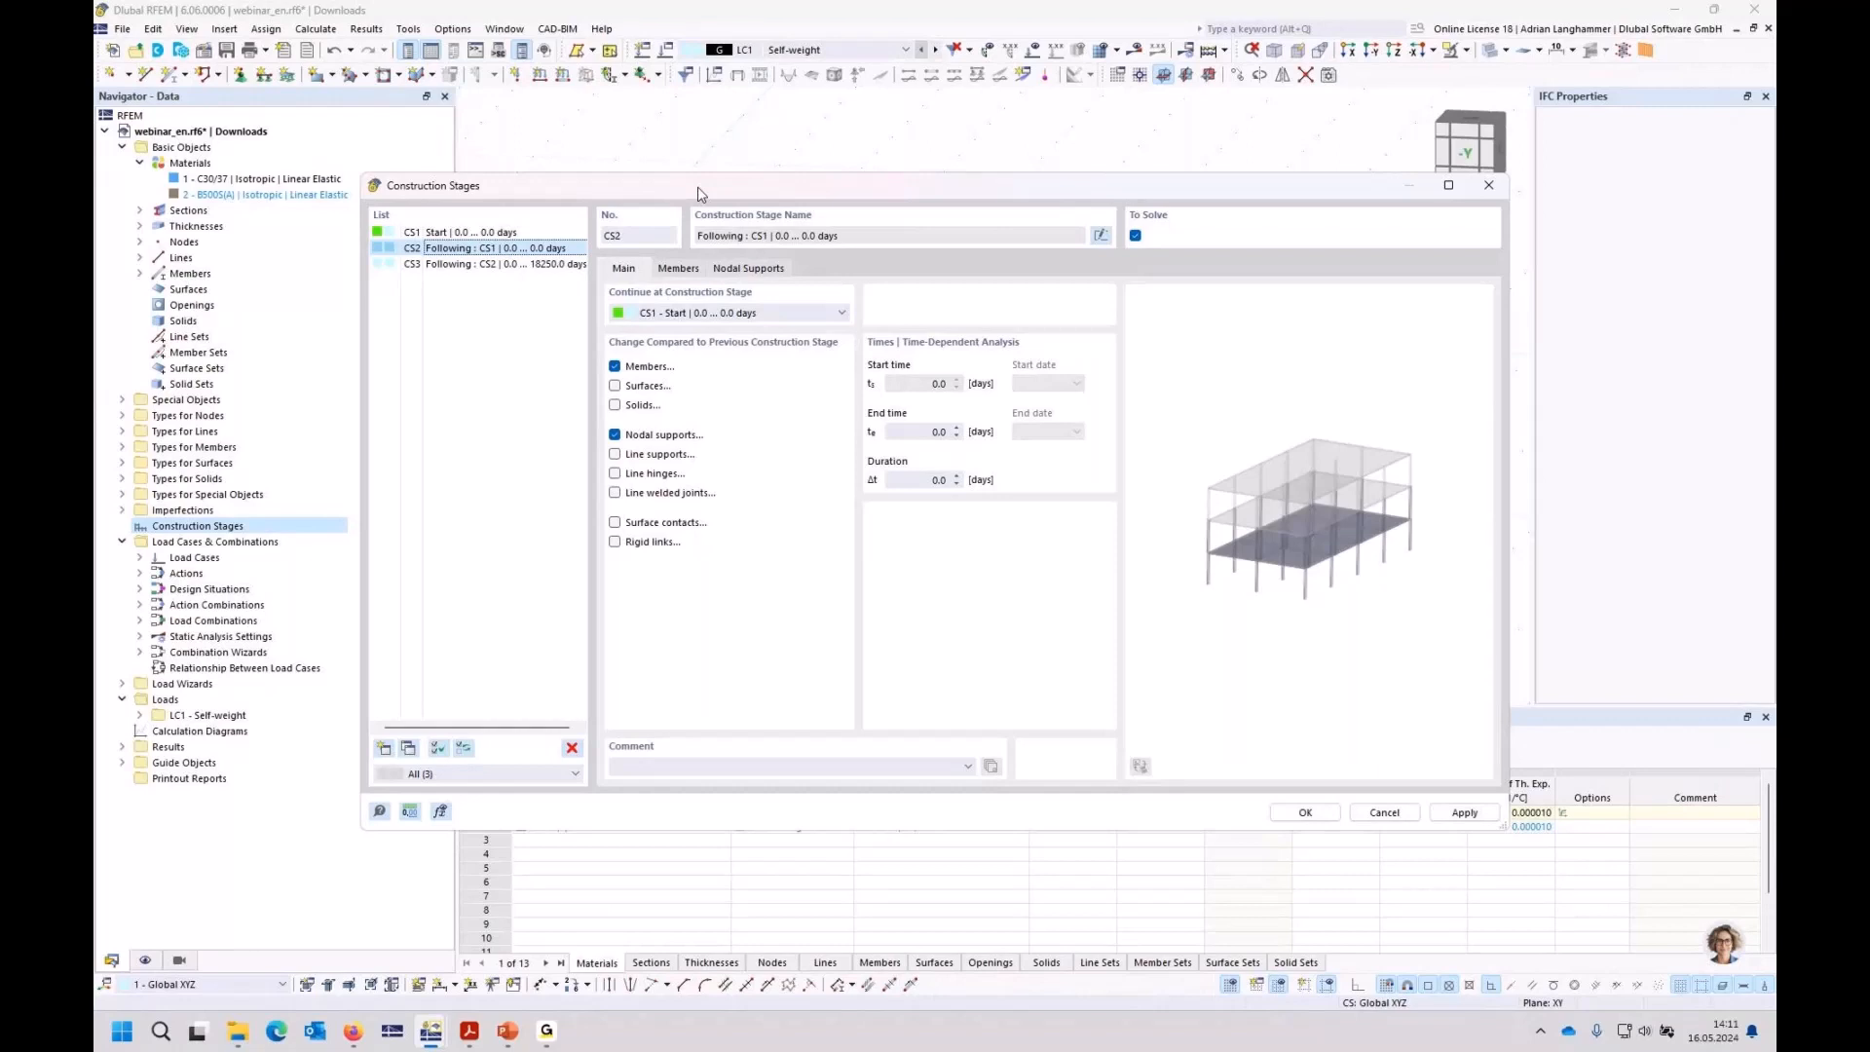
{"action": "left_click_drag", "start_coordinate": [698, 194], "coordinate": [662, 520]}
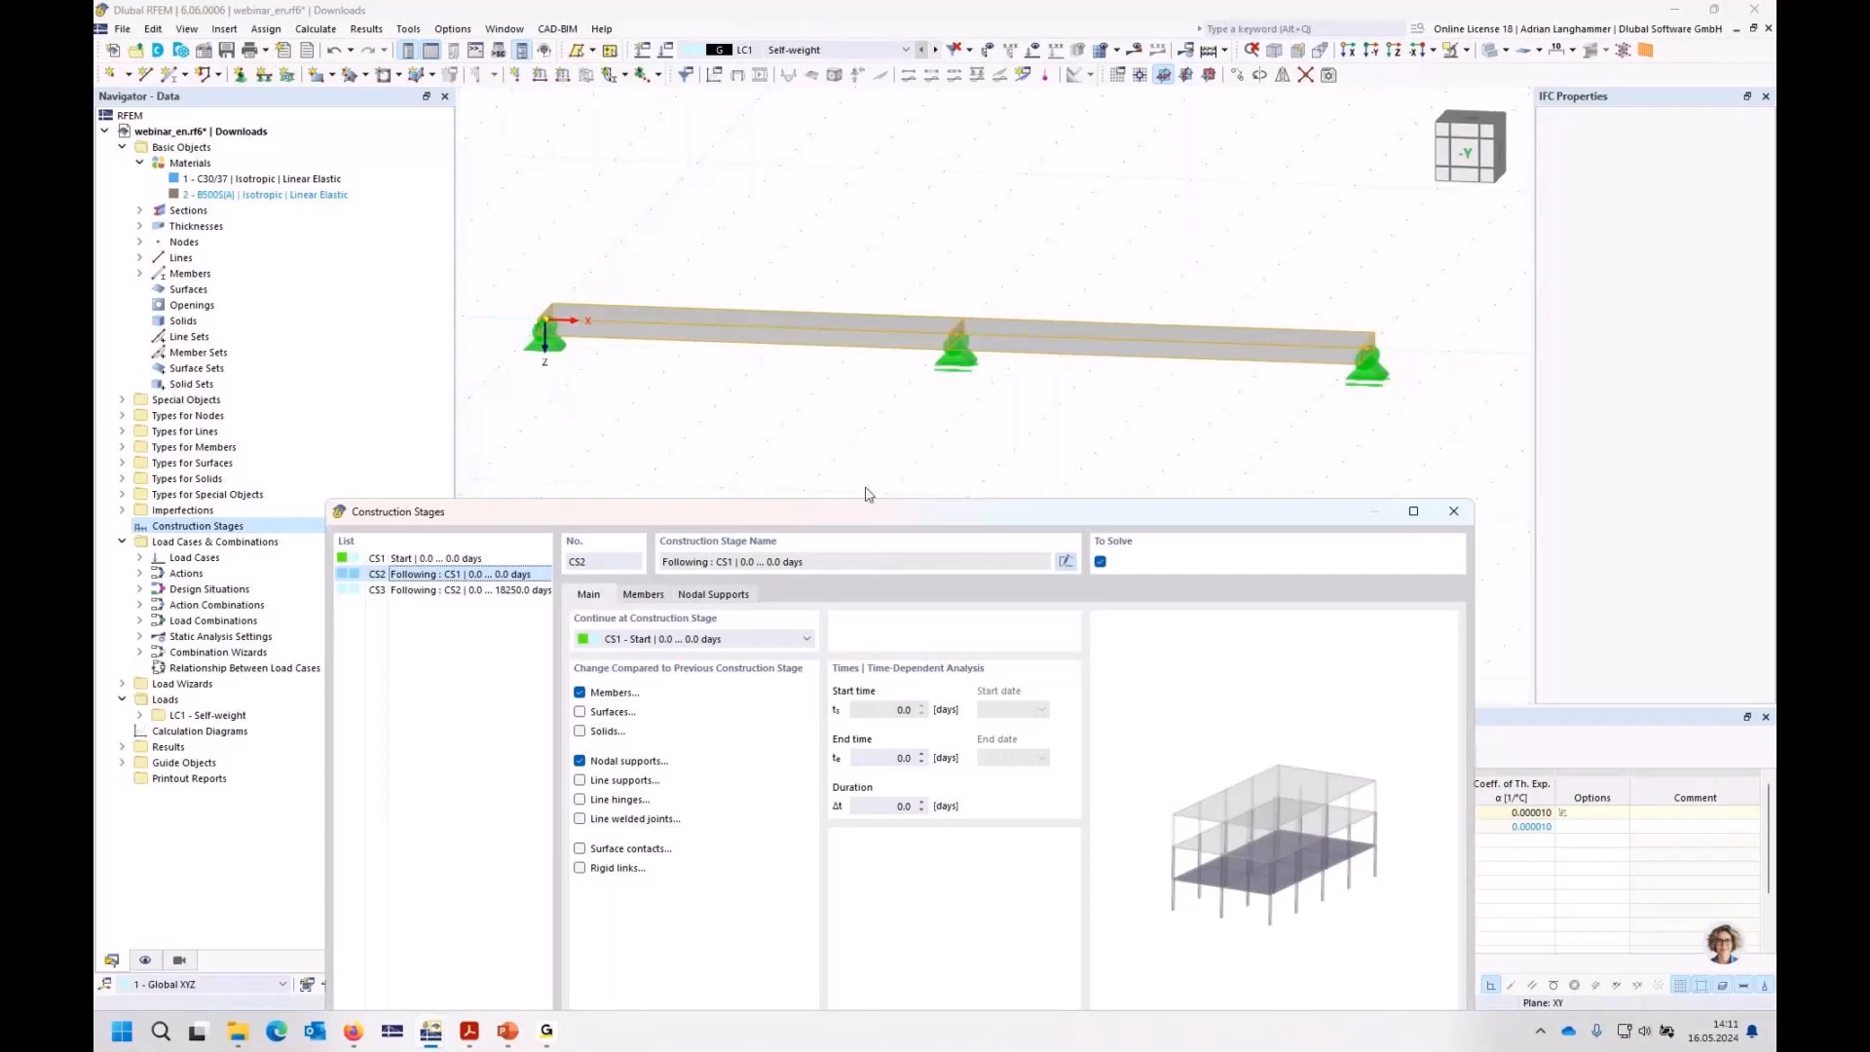
{"action": "left_click_drag", "start_coordinate": [866, 511], "coordinate": [818, 98]}
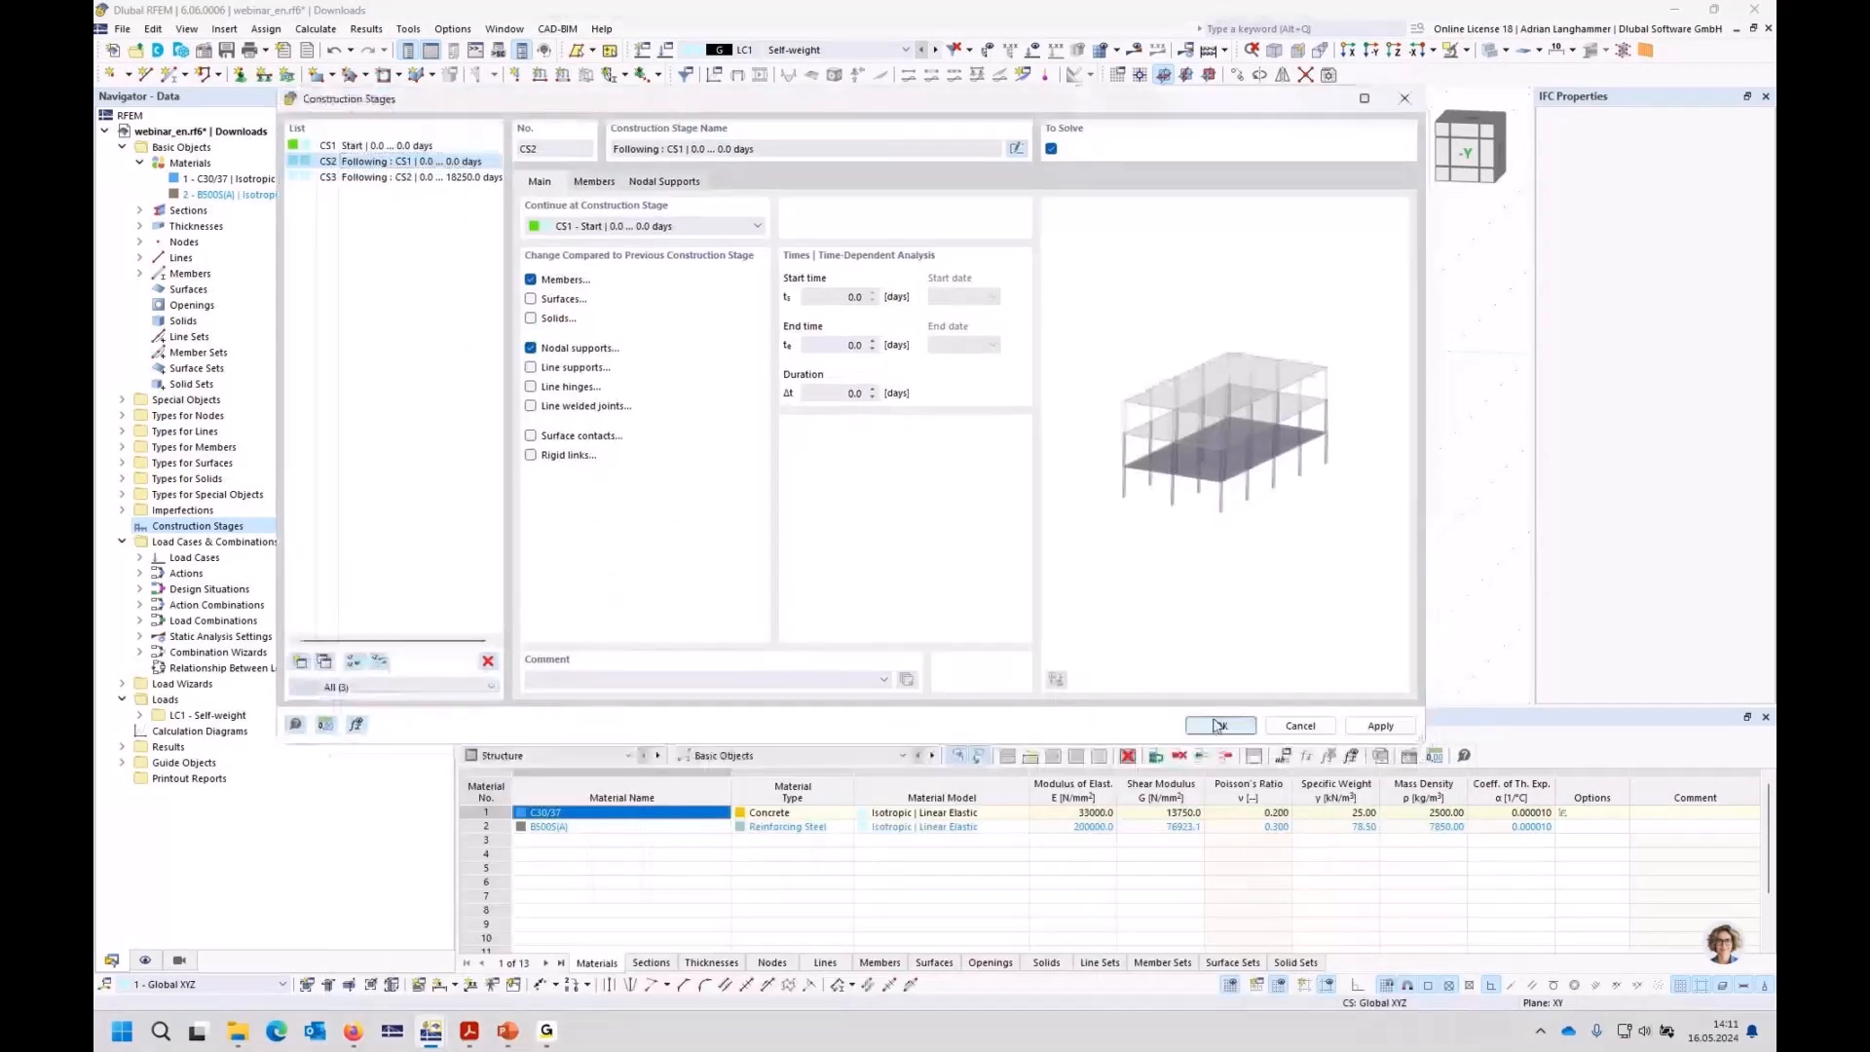
{"action": "left_click", "coordinate": [1217, 725]}
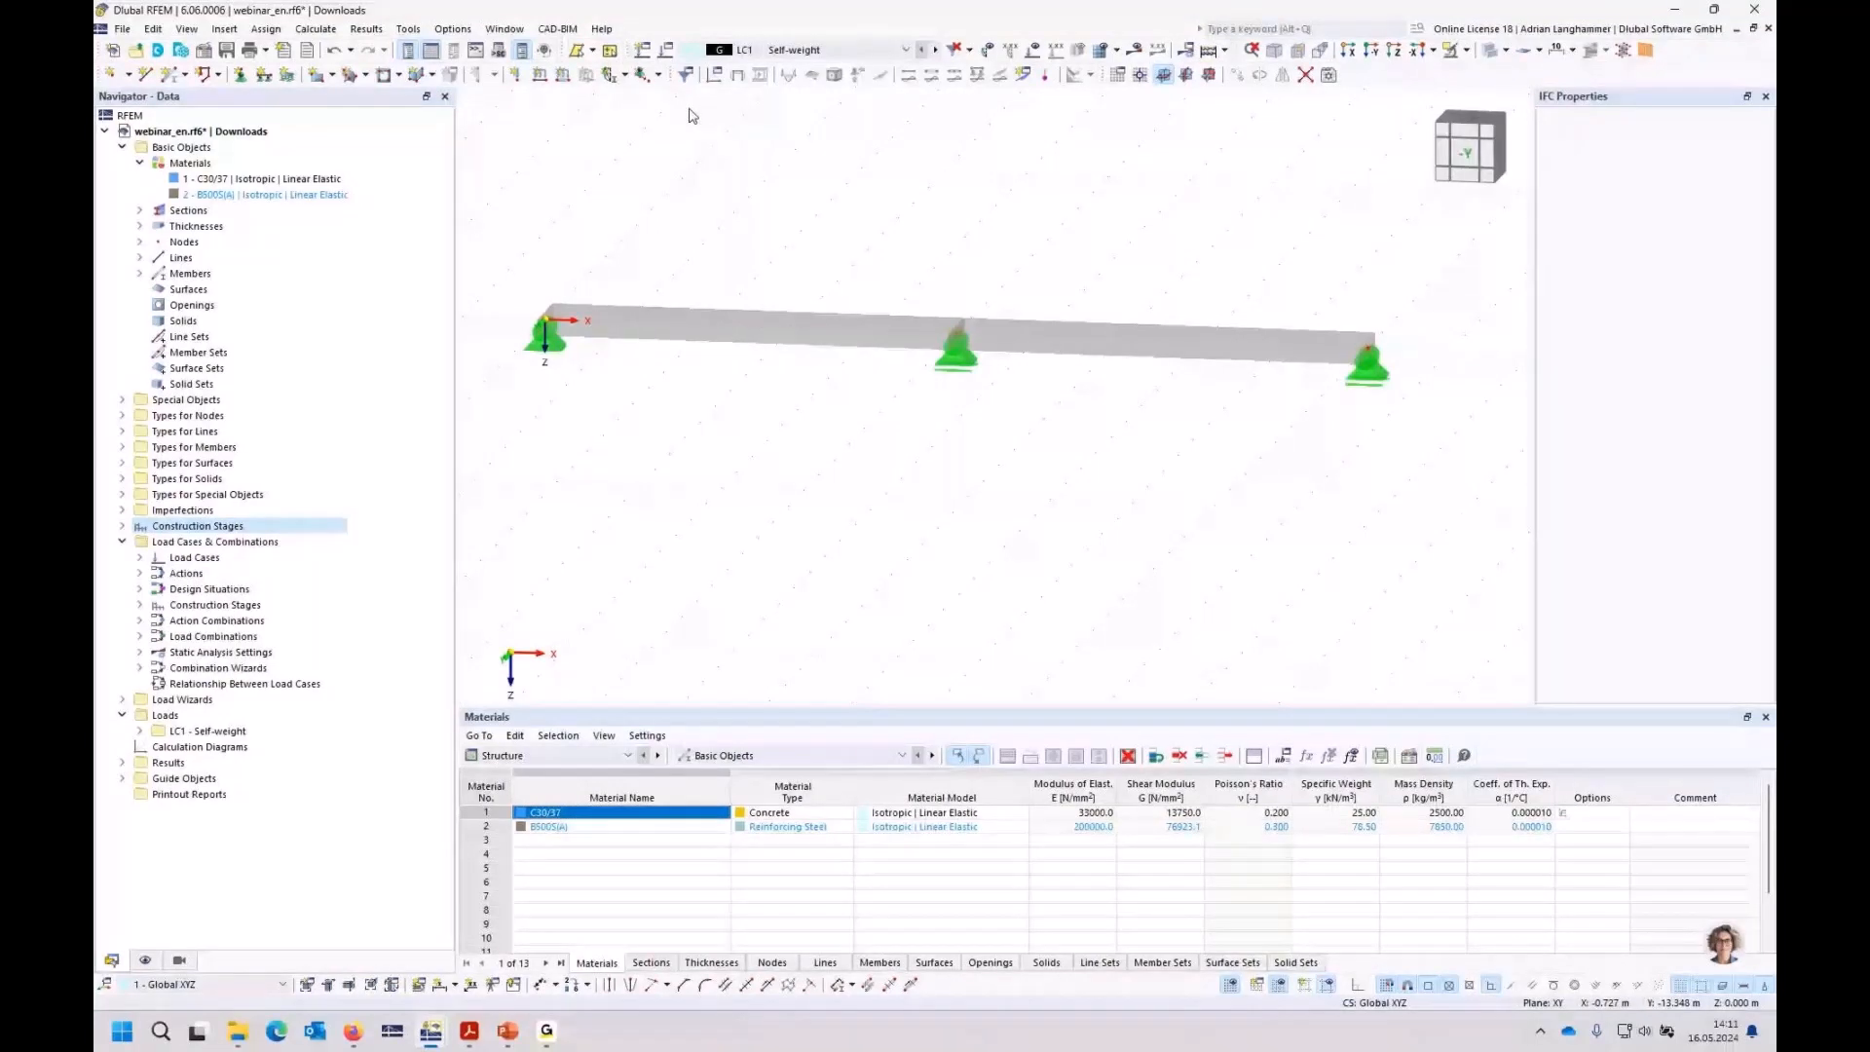
Step: Display construction stage CS1 in the model and assign load case LC1 Self-weight to it
{"action": "left_click", "coordinate": [779, 50]}
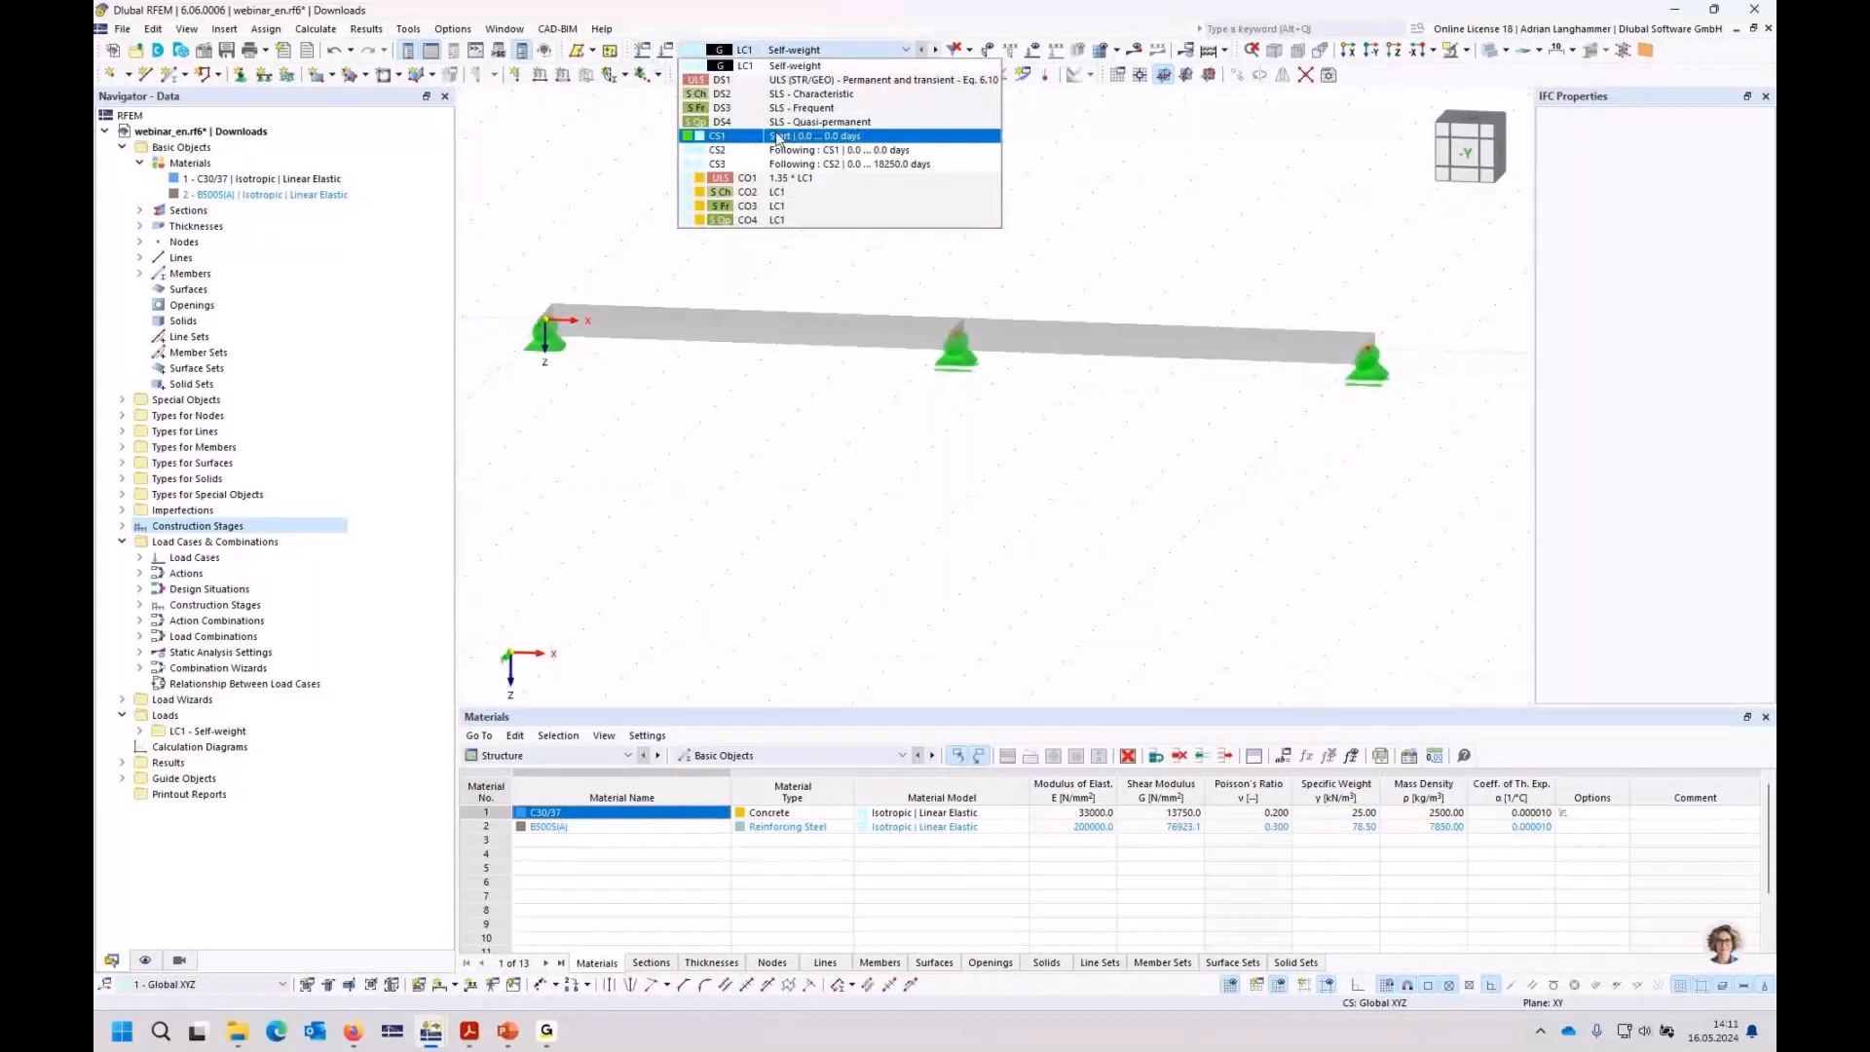
{"action": "left_click", "coordinate": [779, 137]}
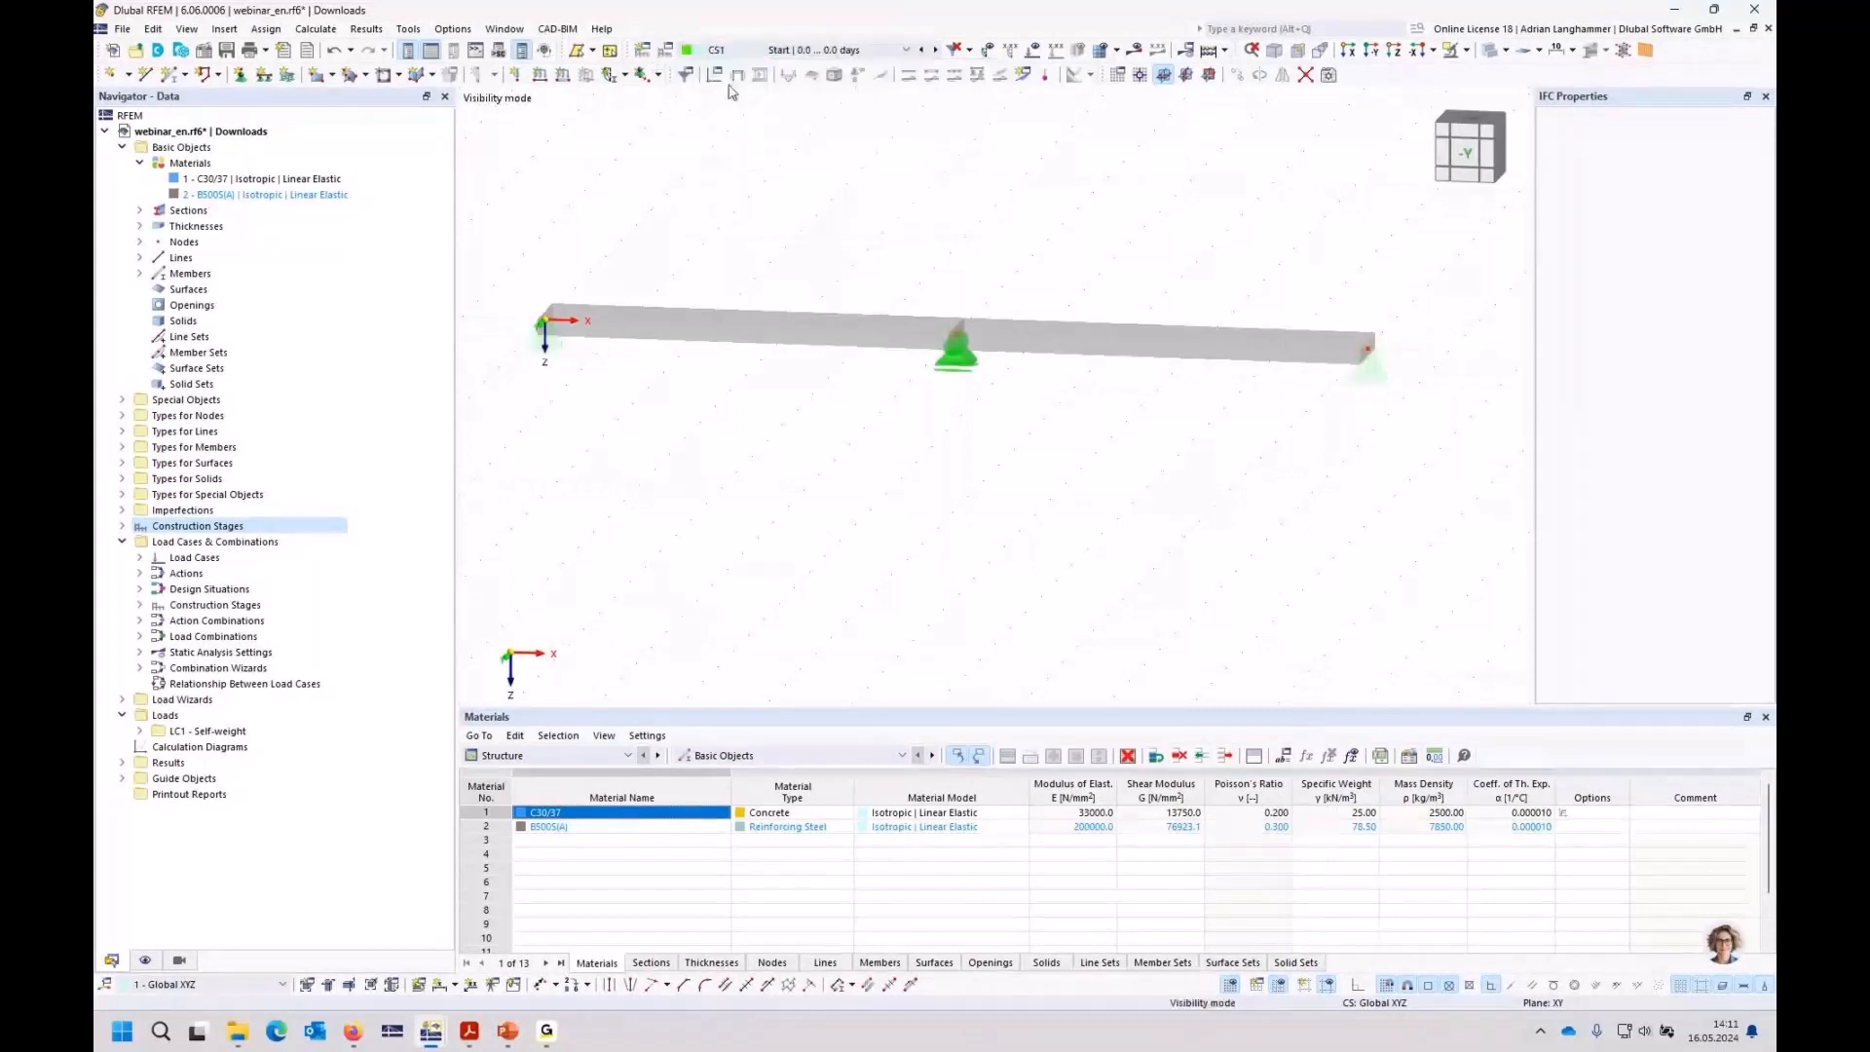
{"action": "left_click", "coordinate": [665, 50]}
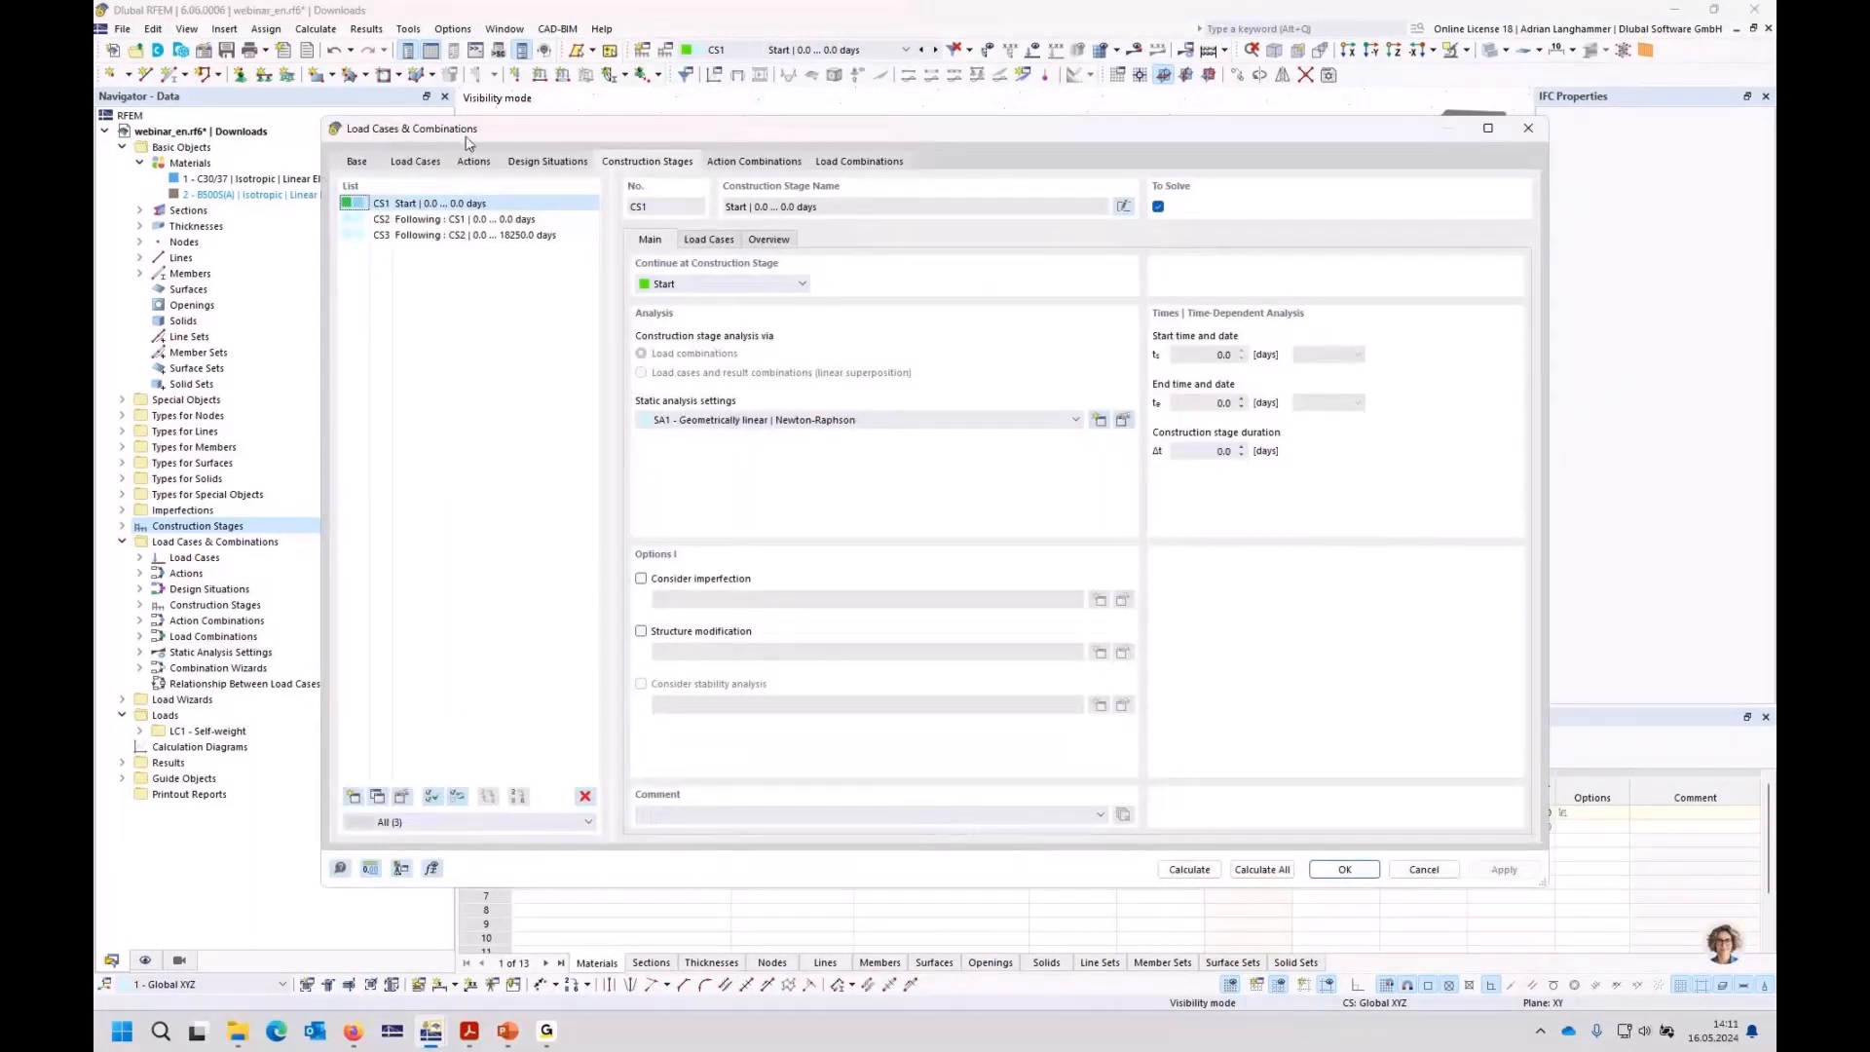
{"action": "left_click", "coordinate": [413, 220]}
{"action": "left_click", "coordinate": [418, 204]}
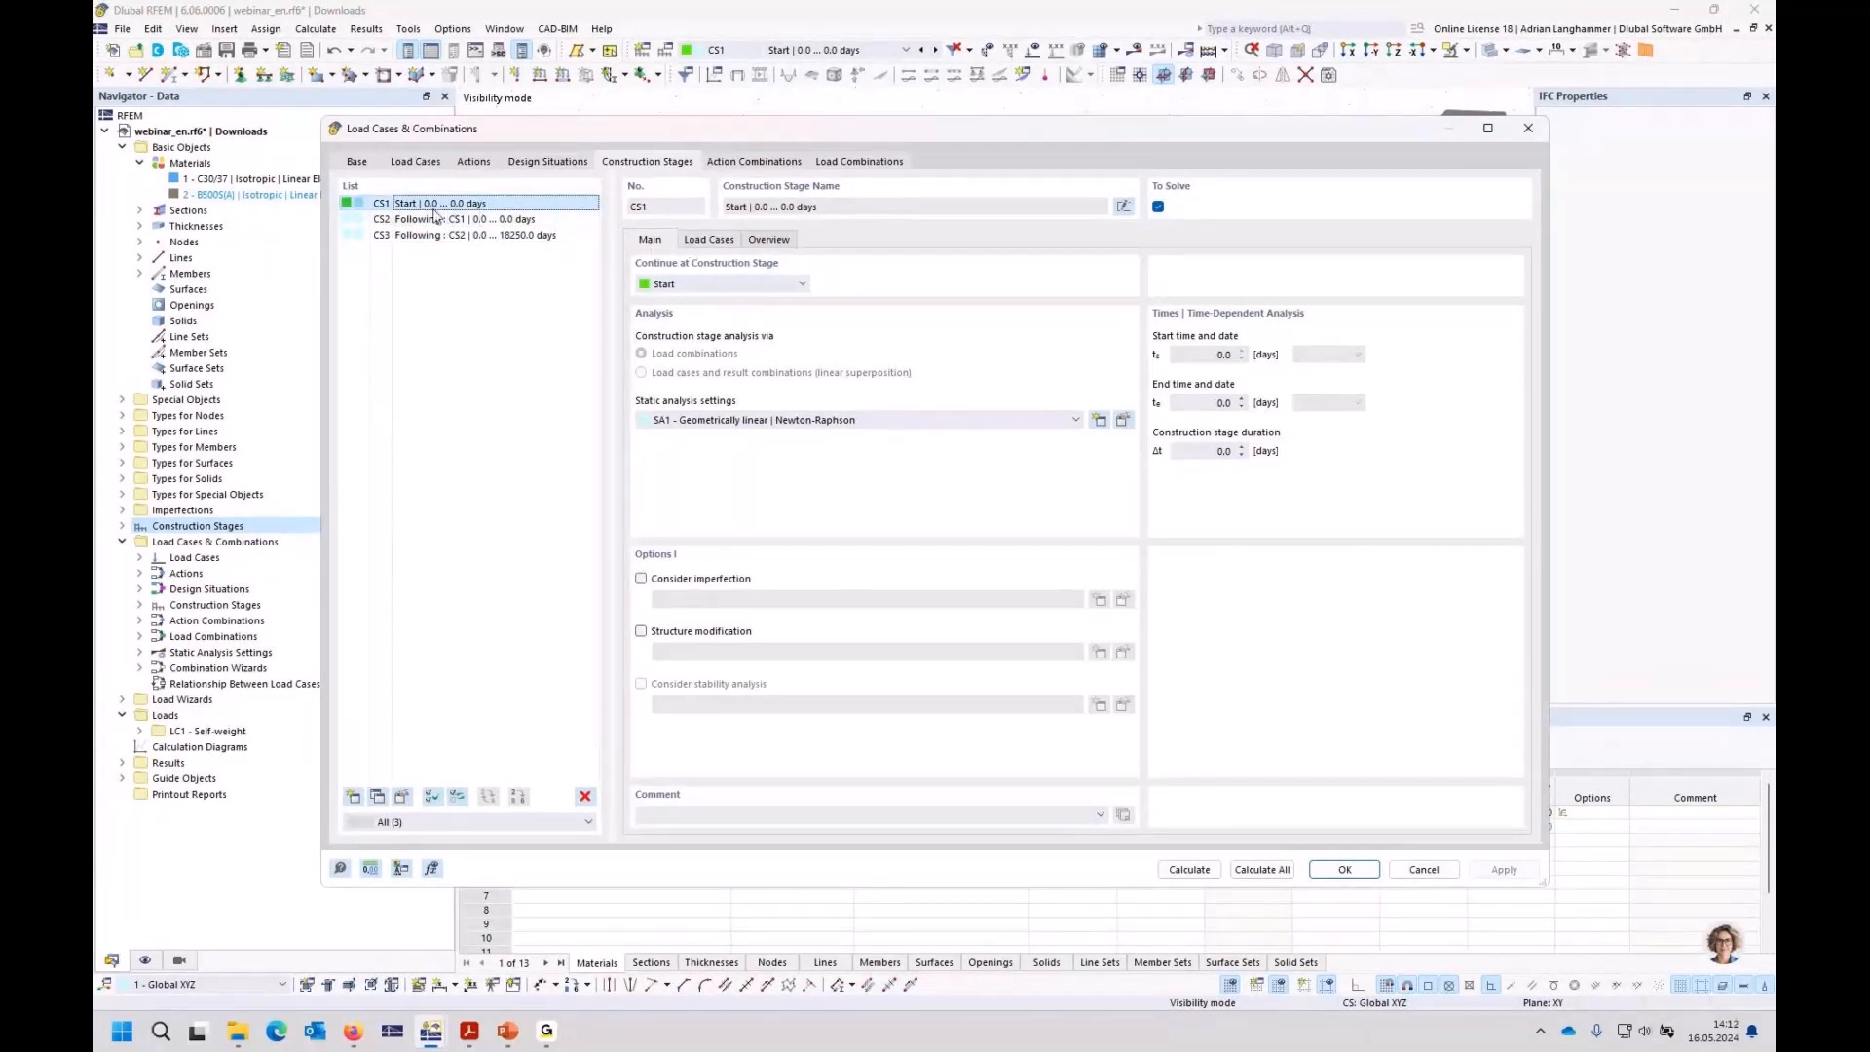
{"action": "left_click", "coordinate": [708, 241]}
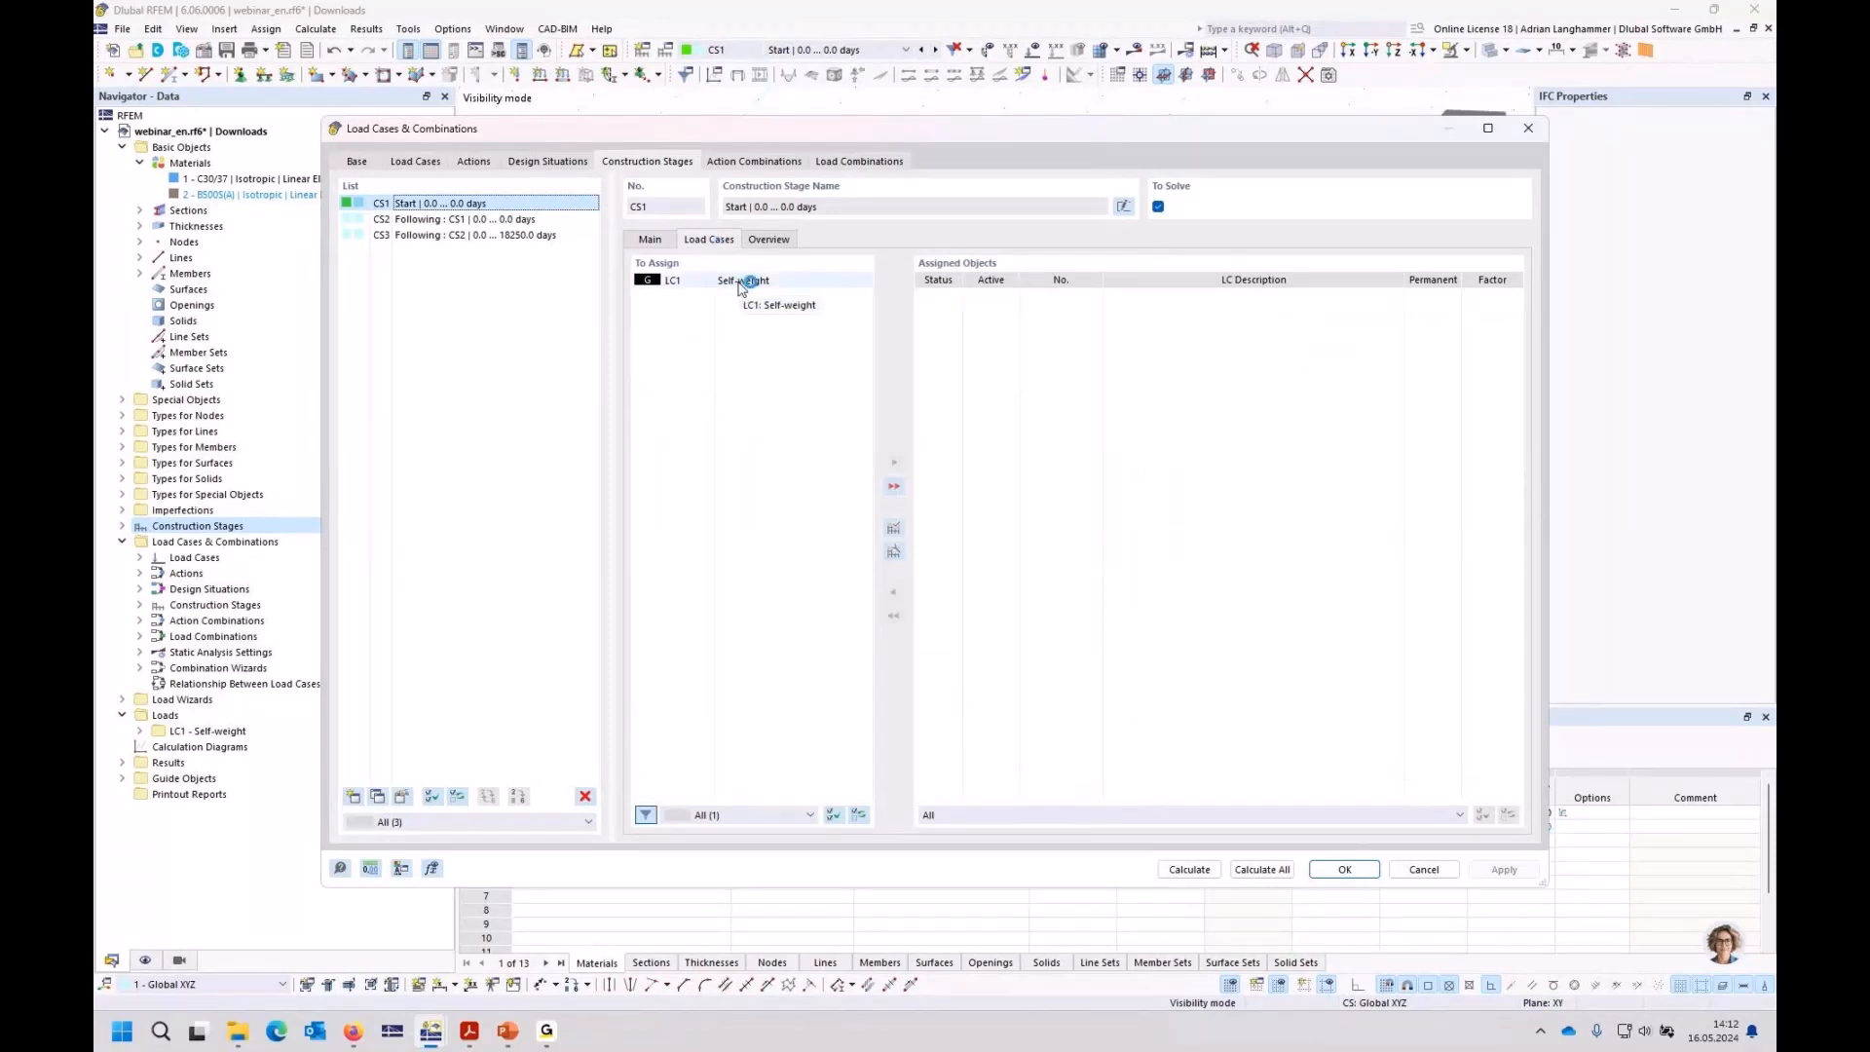
{"action": "double_click", "coordinate": [742, 282]}
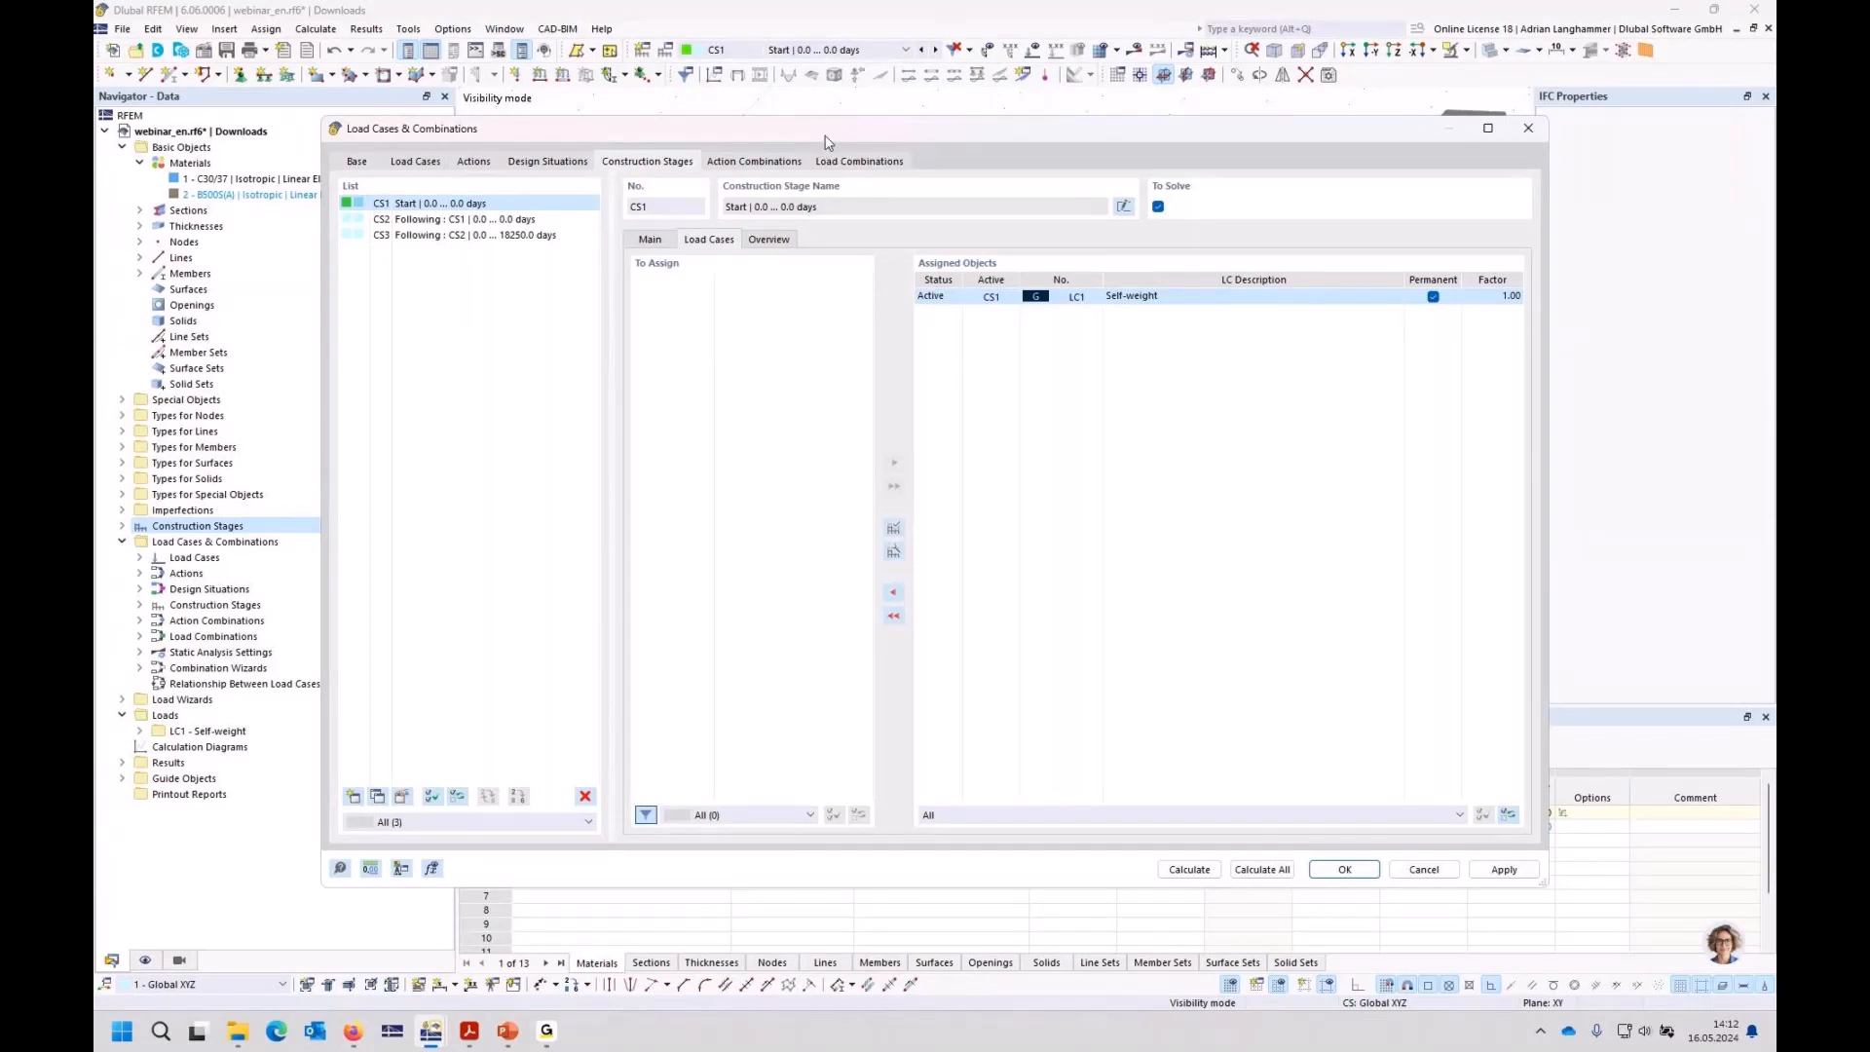
{"action": "left_click_drag", "start_coordinate": [824, 142], "coordinate": [845, 147]}
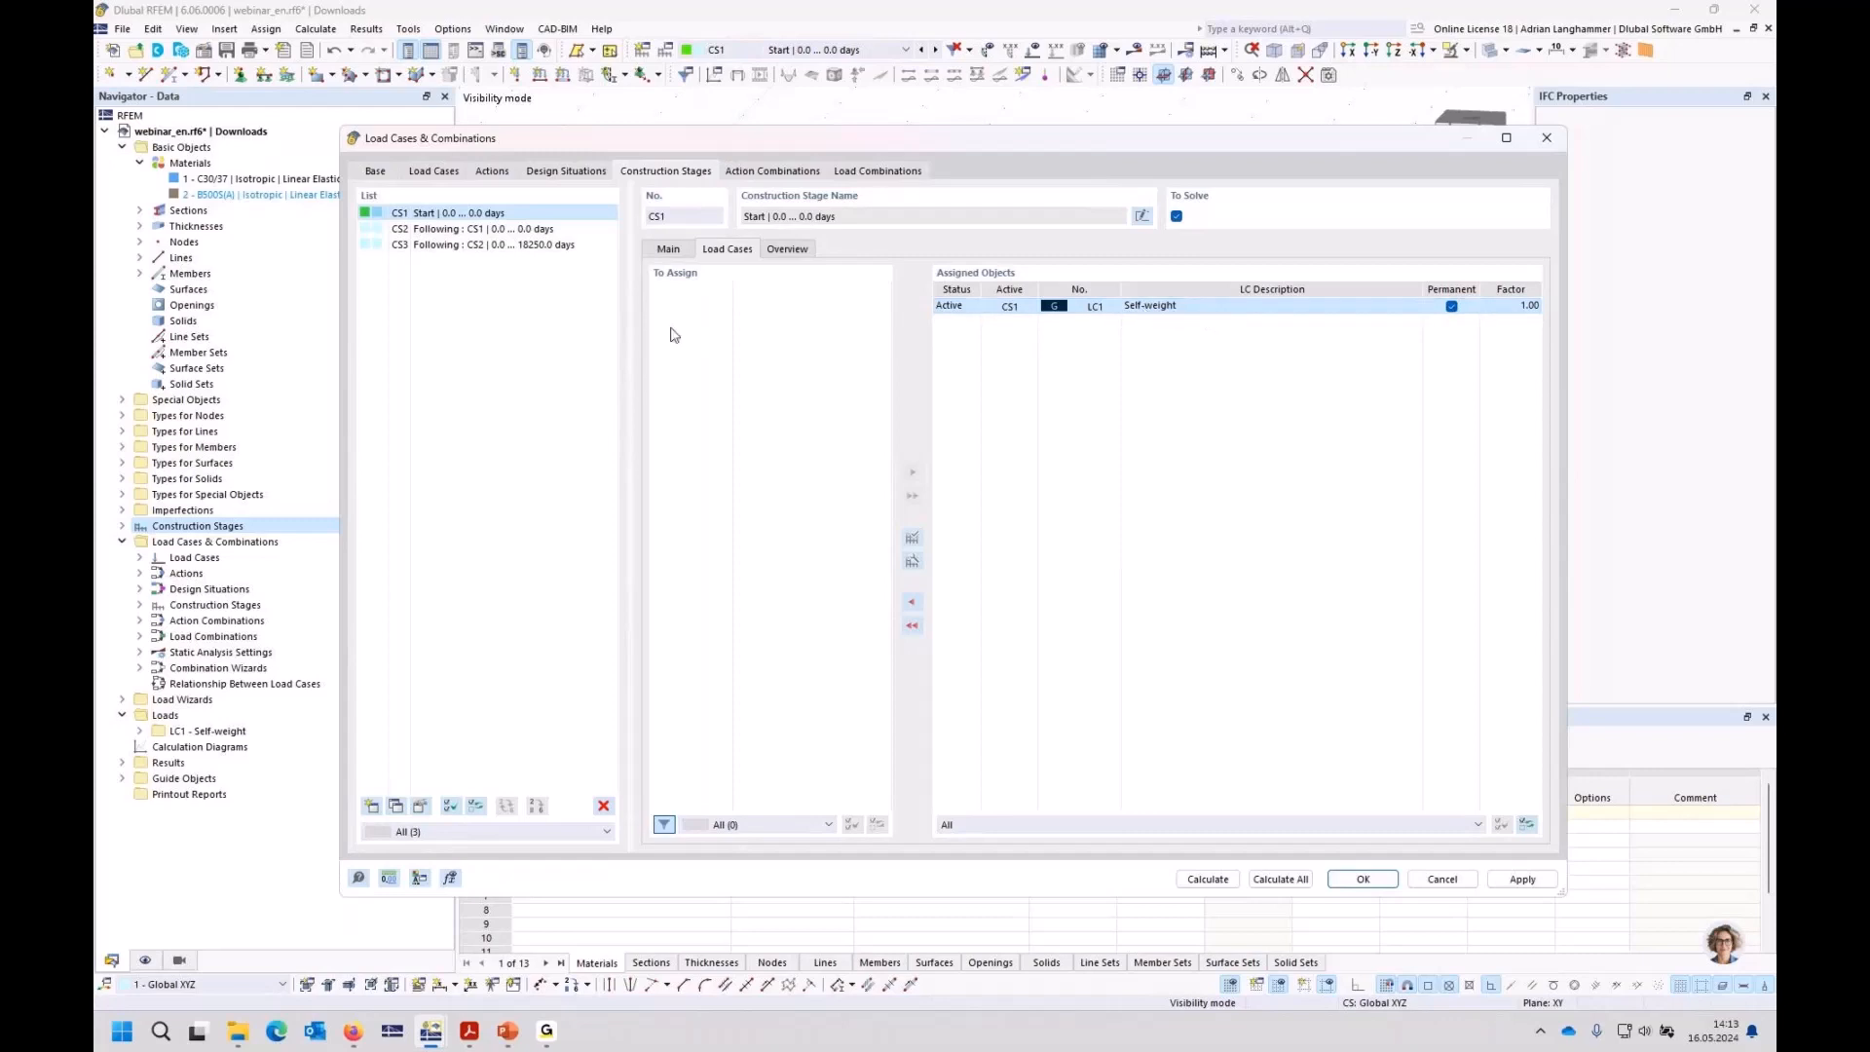
Step: Check the load cases carried over to stages CS2 and CS3 and accept the load assignment
{"action": "left_click", "coordinate": [523, 231]}
{"action": "left_click", "coordinate": [475, 247]}
{"action": "left_click", "coordinate": [517, 215]}
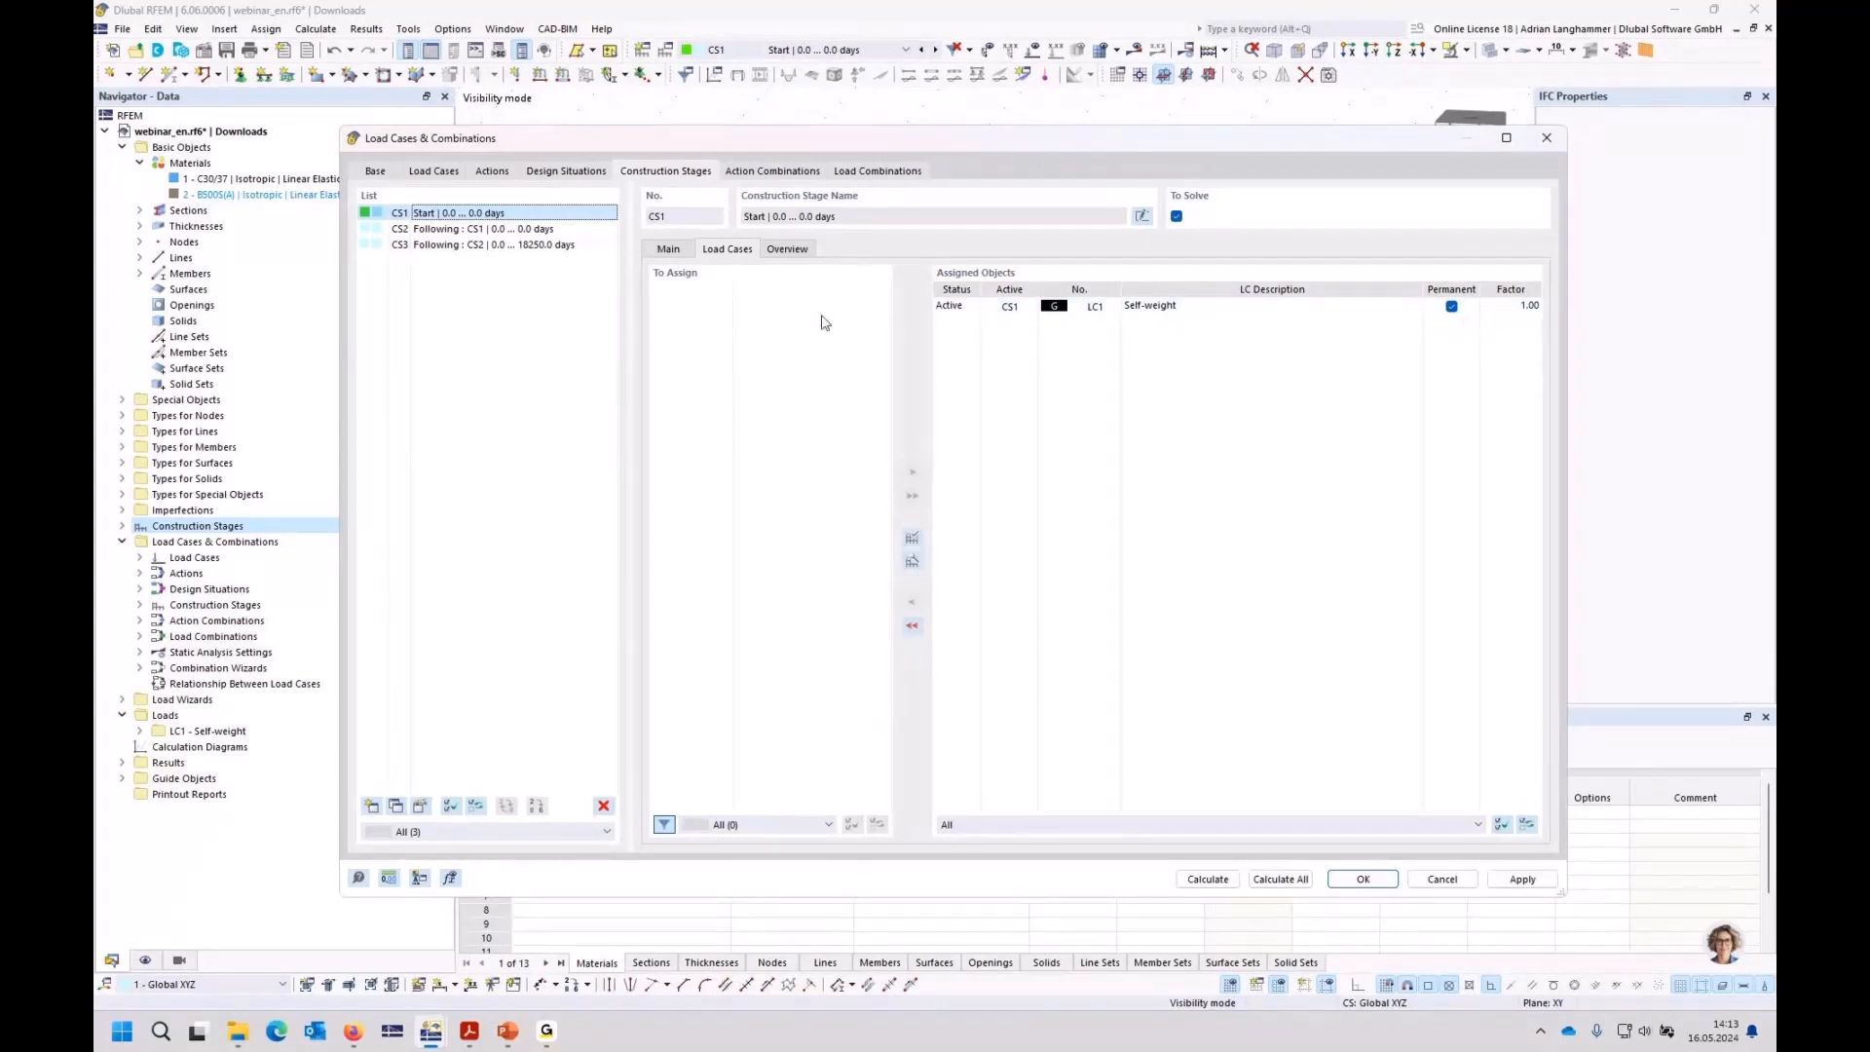
{"action": "left_click", "coordinate": [1363, 879]}
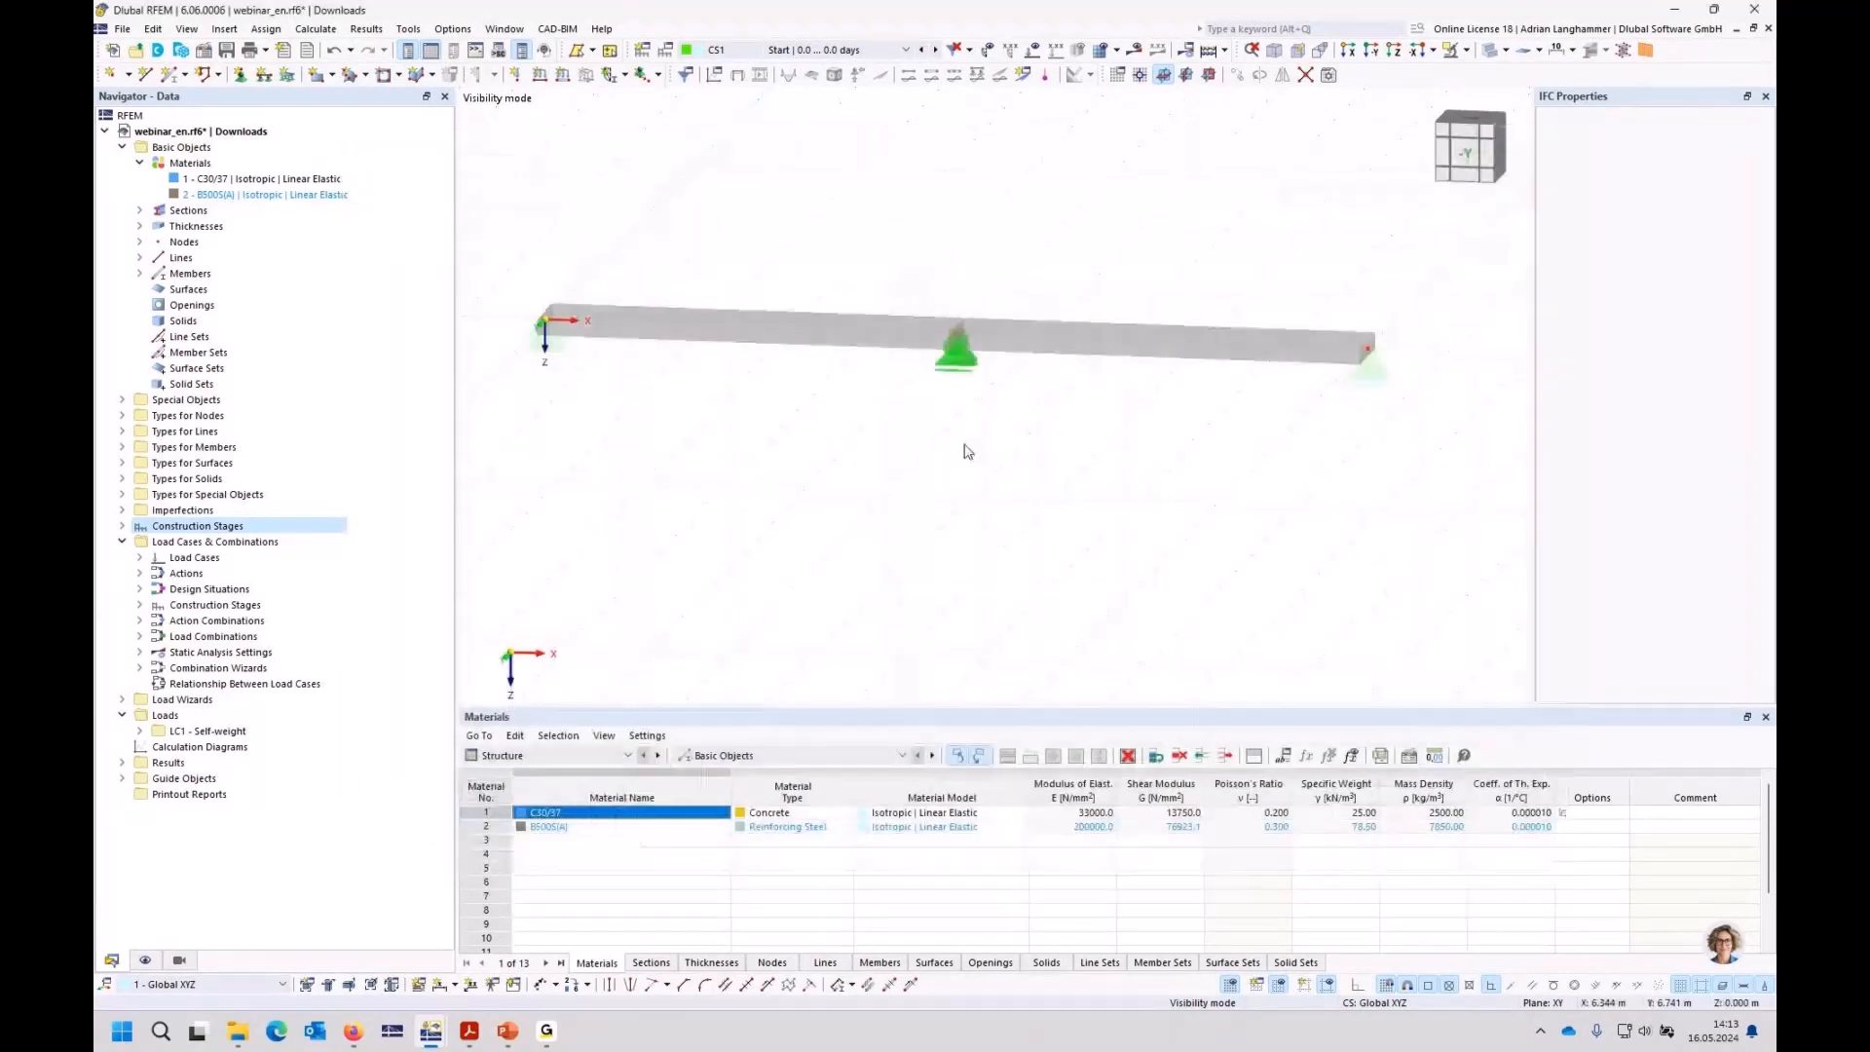
Step: Select construction stage CS1 for display and save the model
{"action": "left_click", "coordinate": [871, 54]}
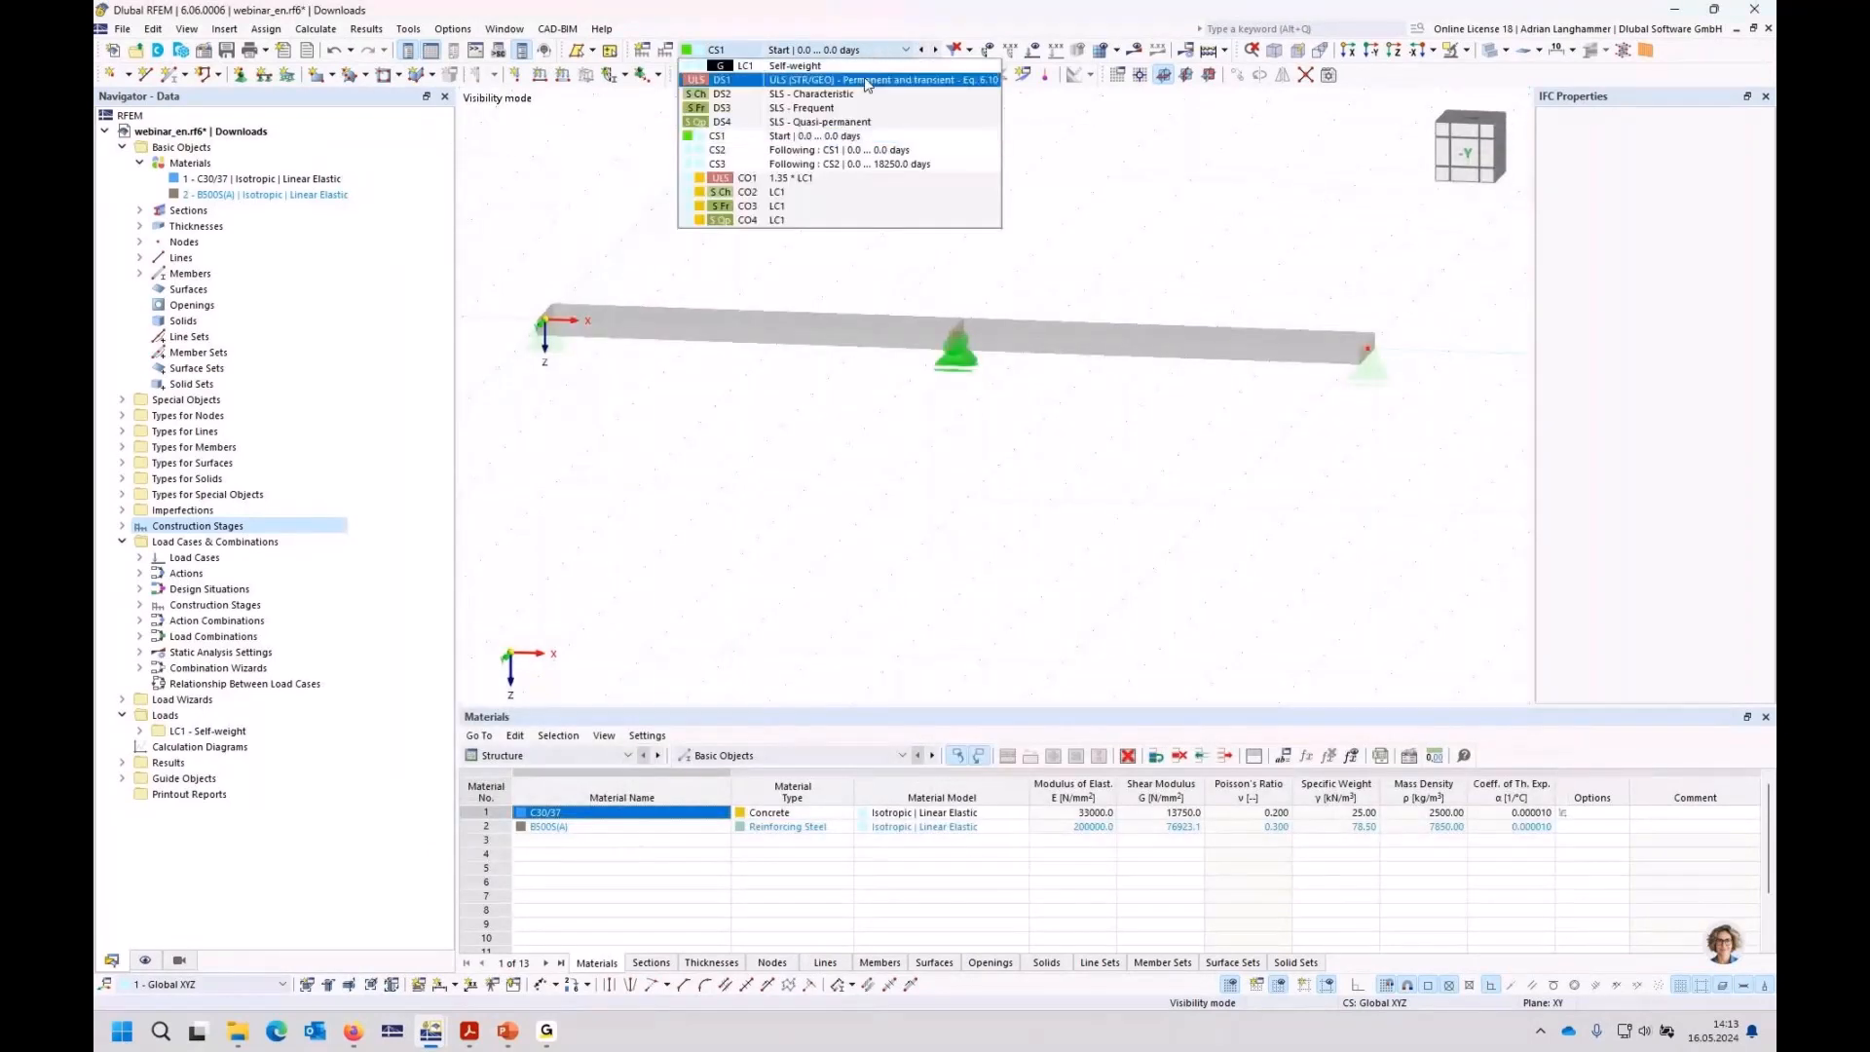
{"action": "left_click", "coordinate": [868, 140]}
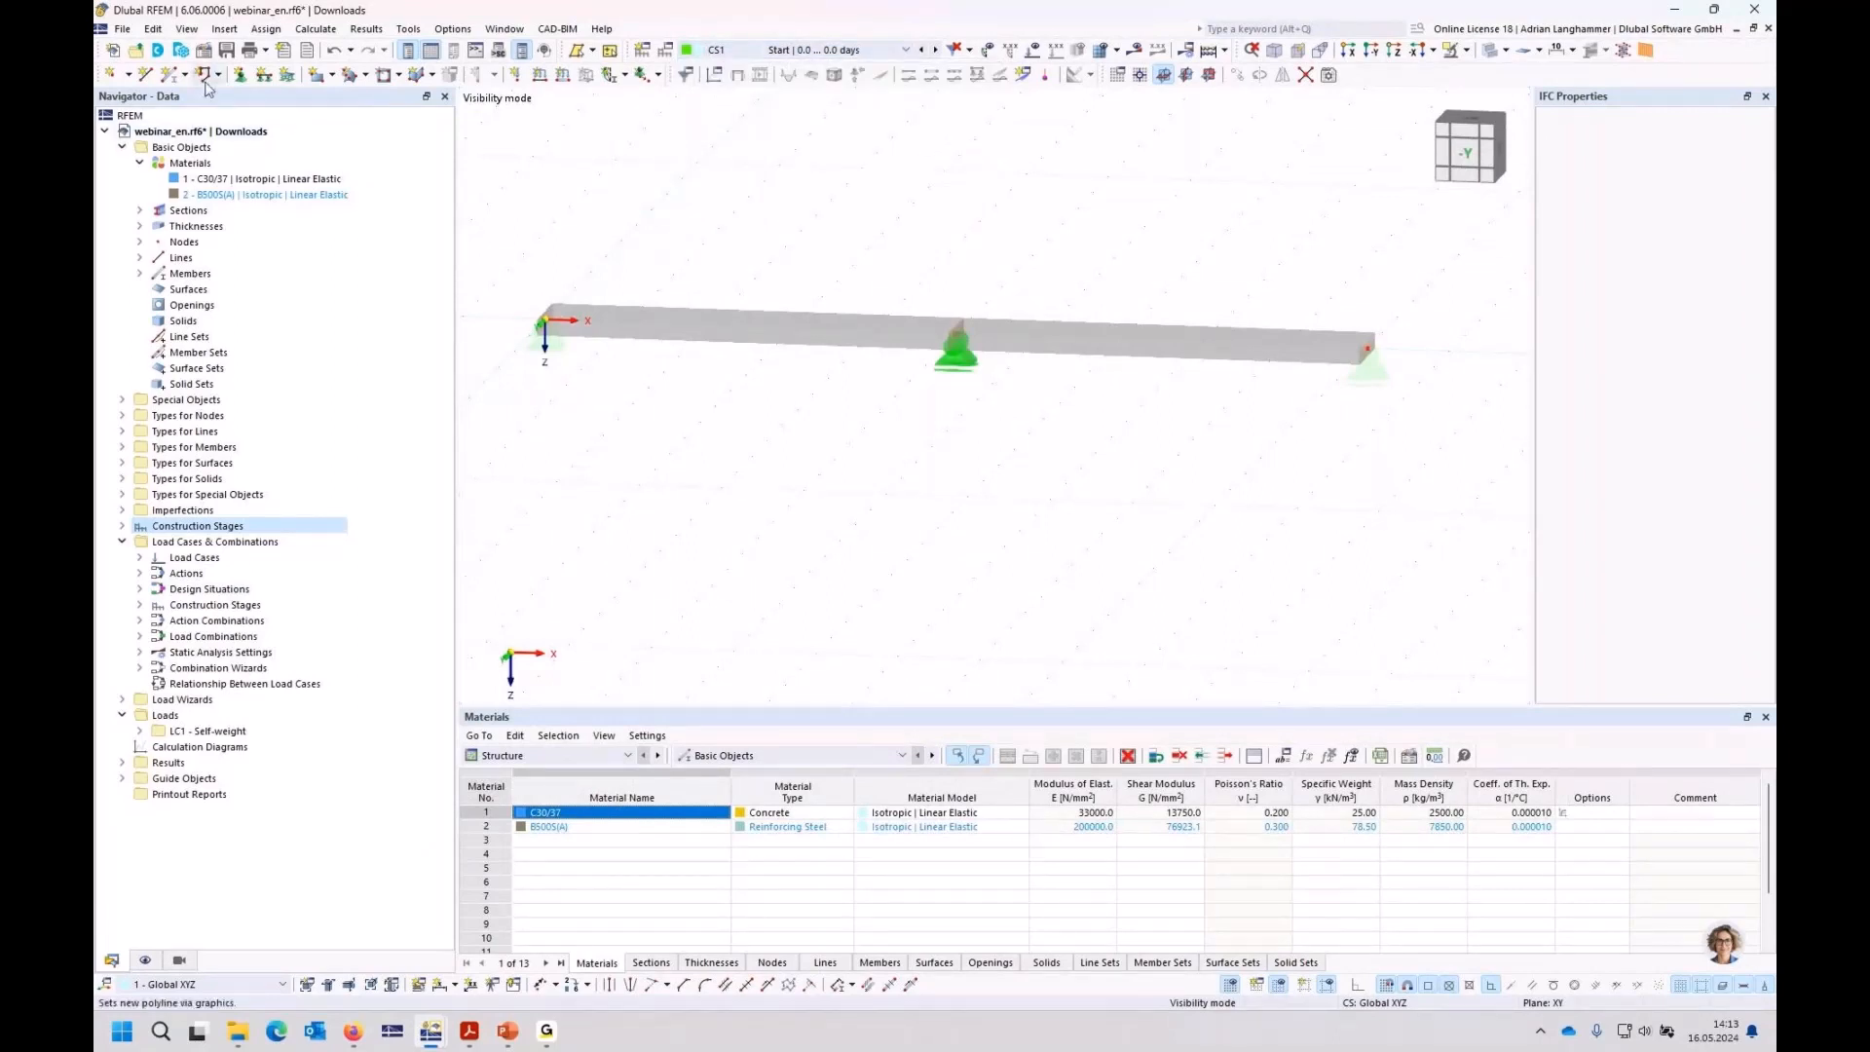
{"action": "key", "text": "ctrl+s"}
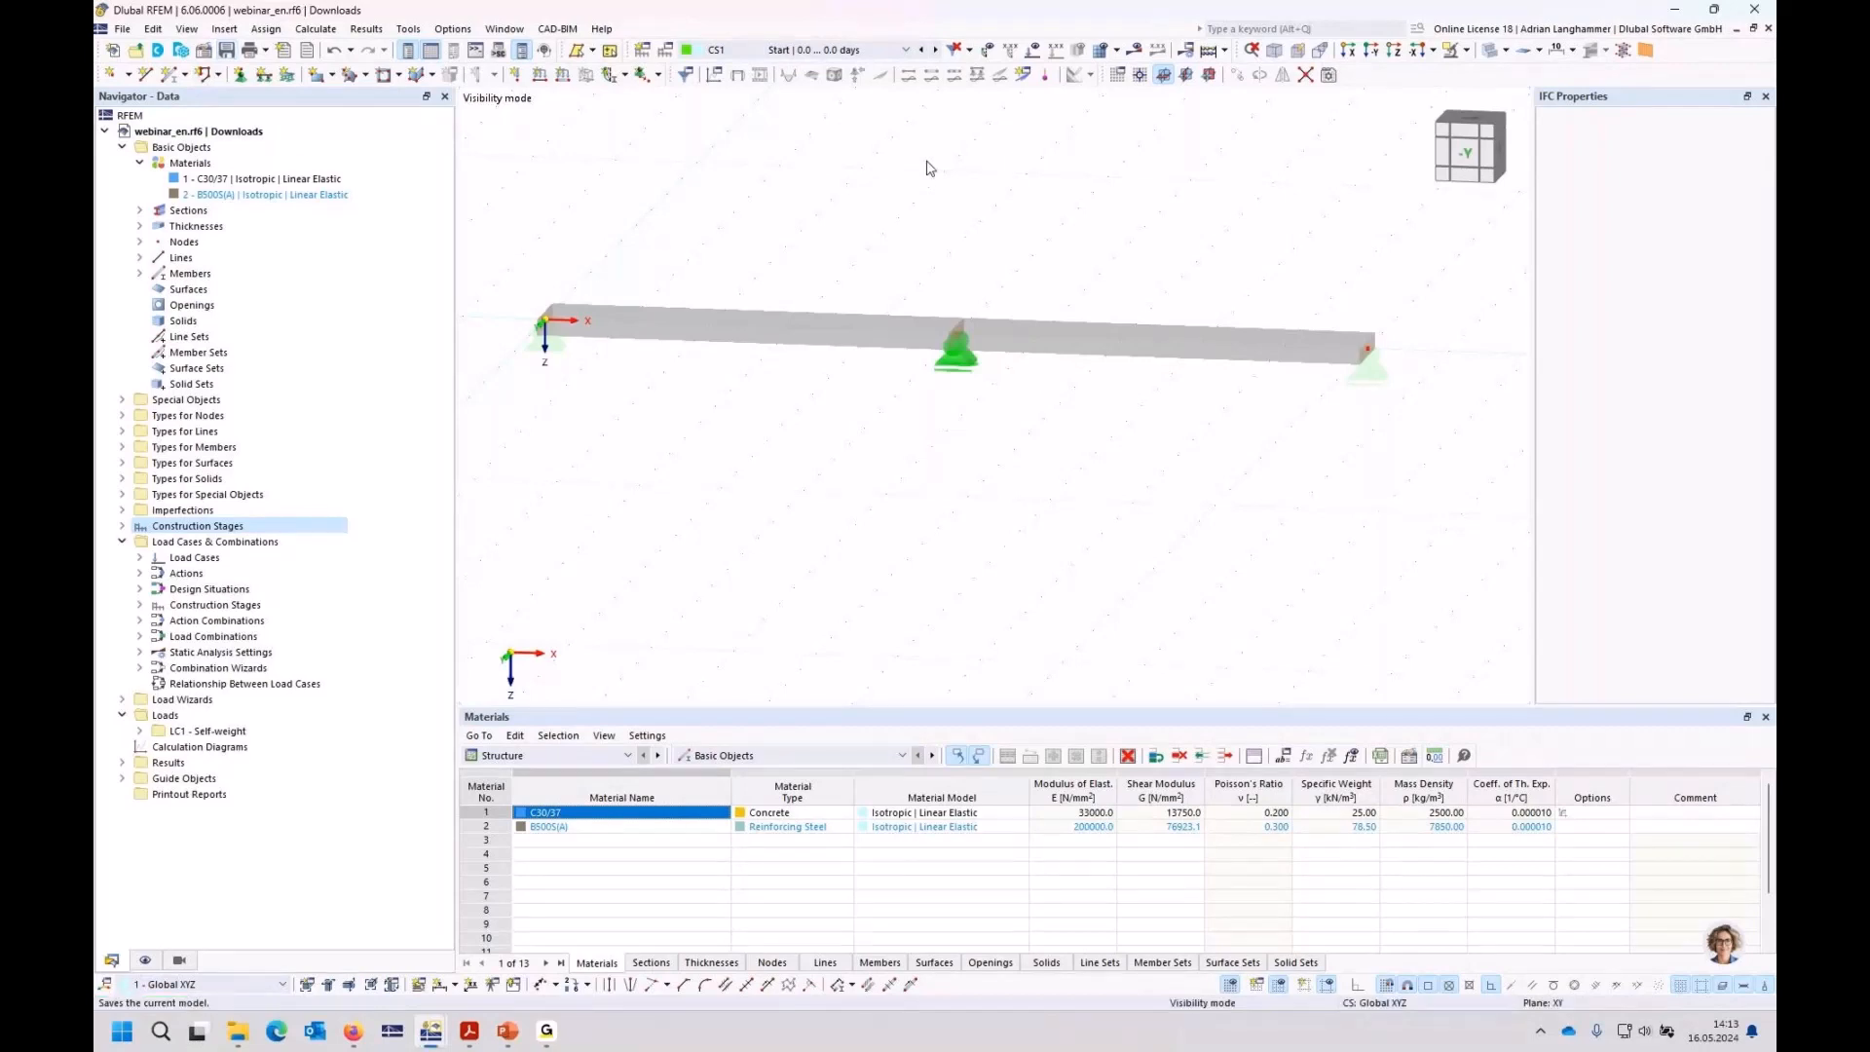
{"action": "mouse_move", "coordinate": [927, 167]}
{"action": "middle_mouse_down"}
{"action": "mouse_move", "coordinate": [844, 176]}
{"action": "mouse_move", "coordinate": [935, 188]}
{"action": "middle_mouse_up"}
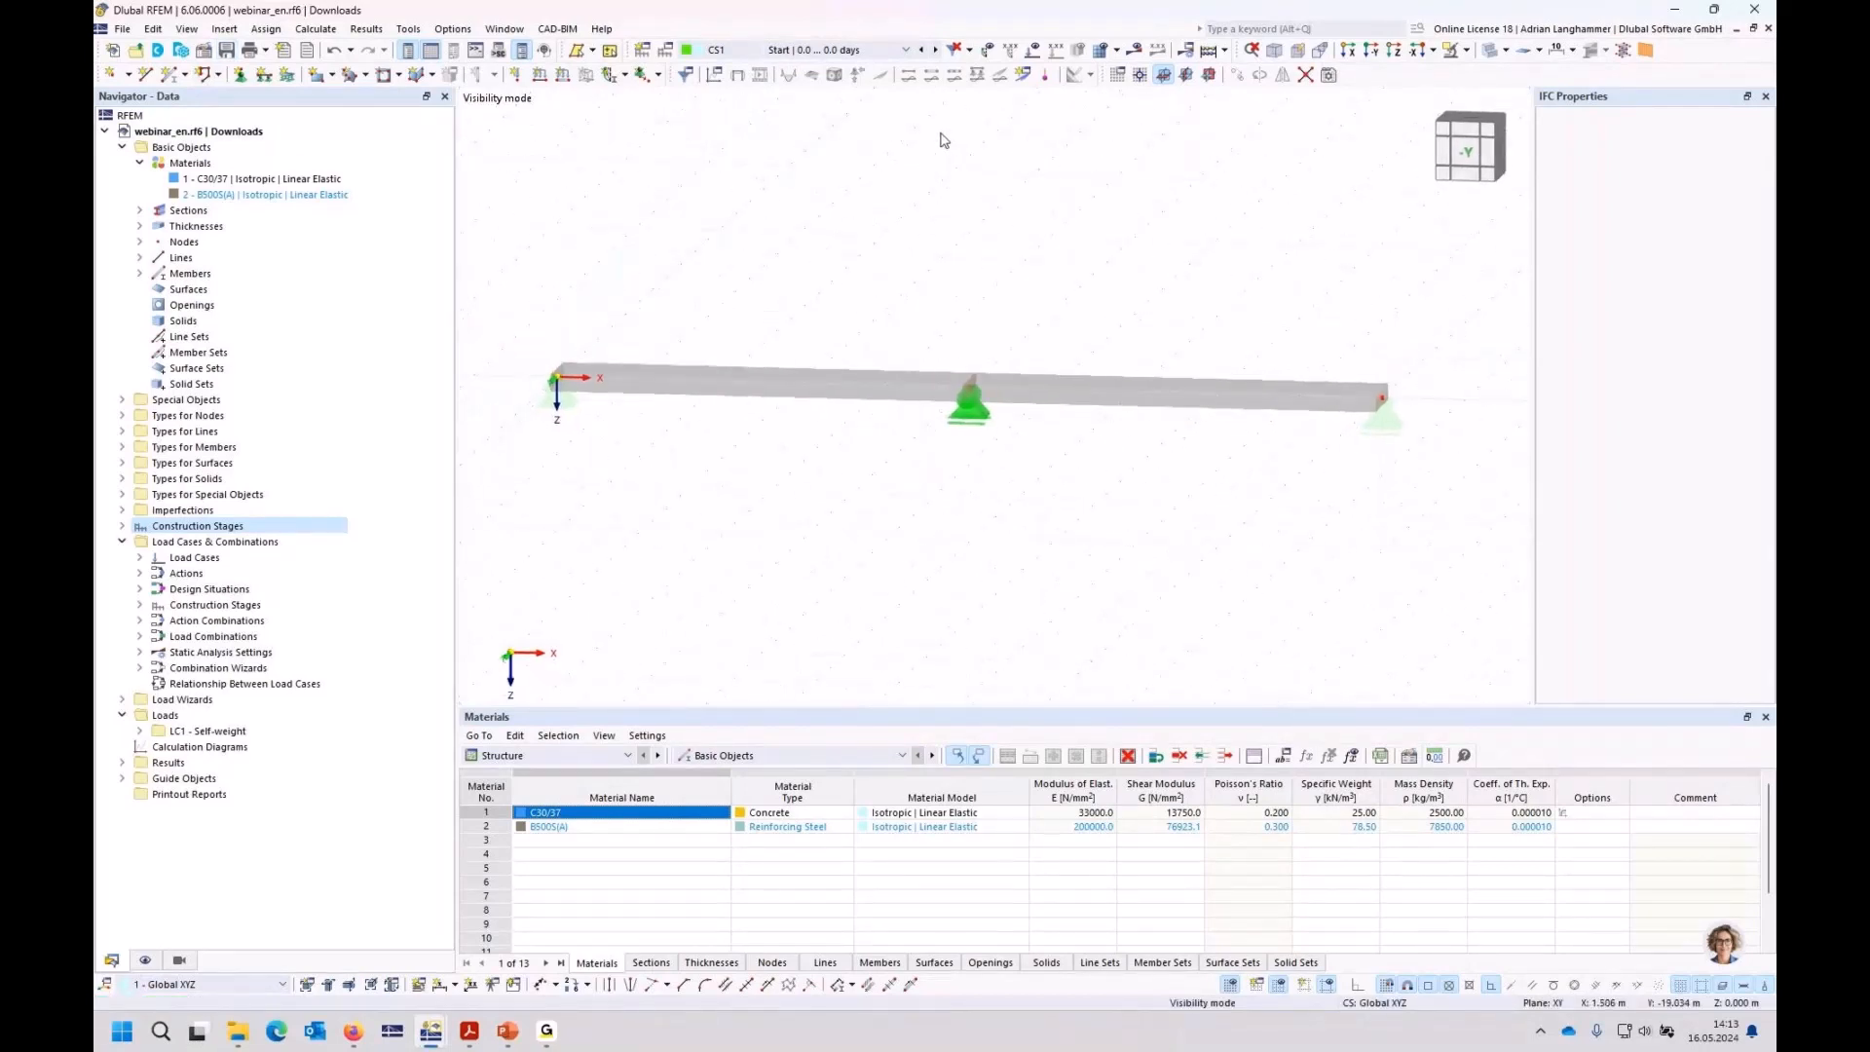
Step: Compare the active supports of construction stages CS1 and CS2 in the model
{"action": "left_click", "coordinate": [877, 53]}
{"action": "left_click", "coordinate": [873, 136]}
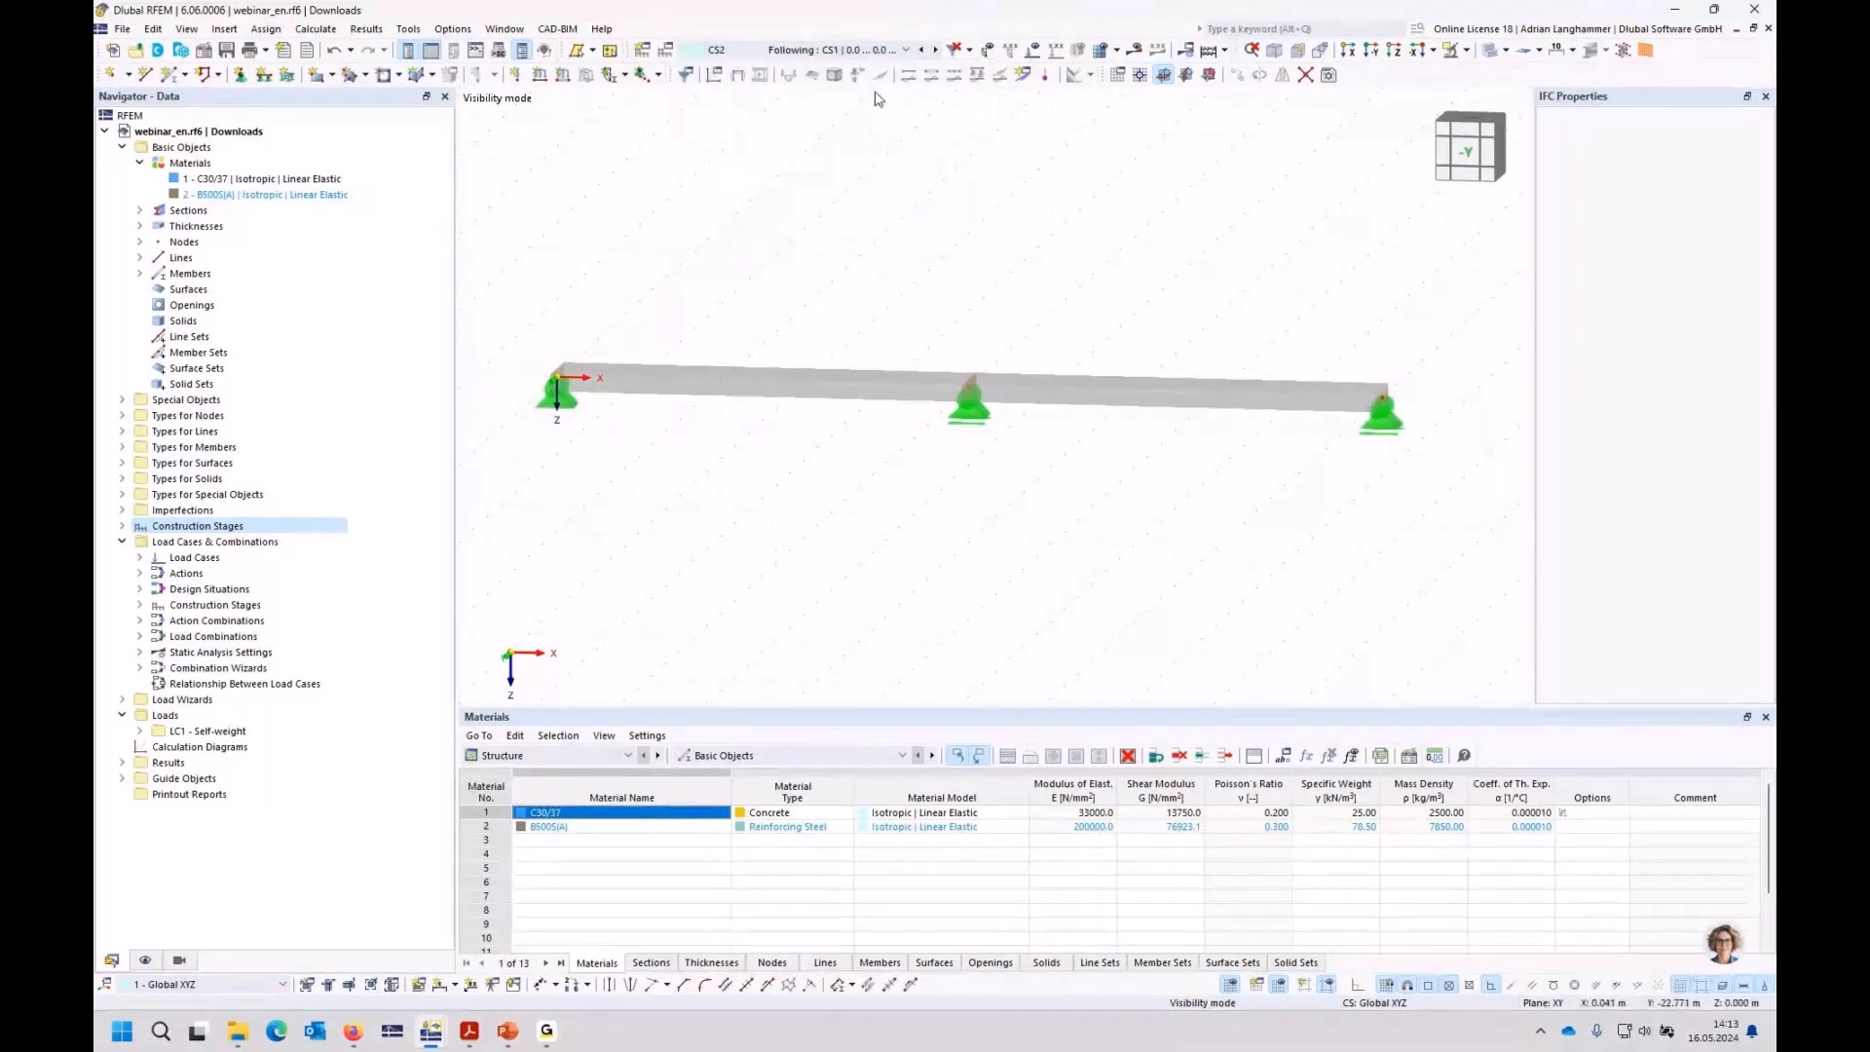
{"action": "left_click", "coordinate": [877, 54]}
{"action": "left_click", "coordinate": [876, 135]}
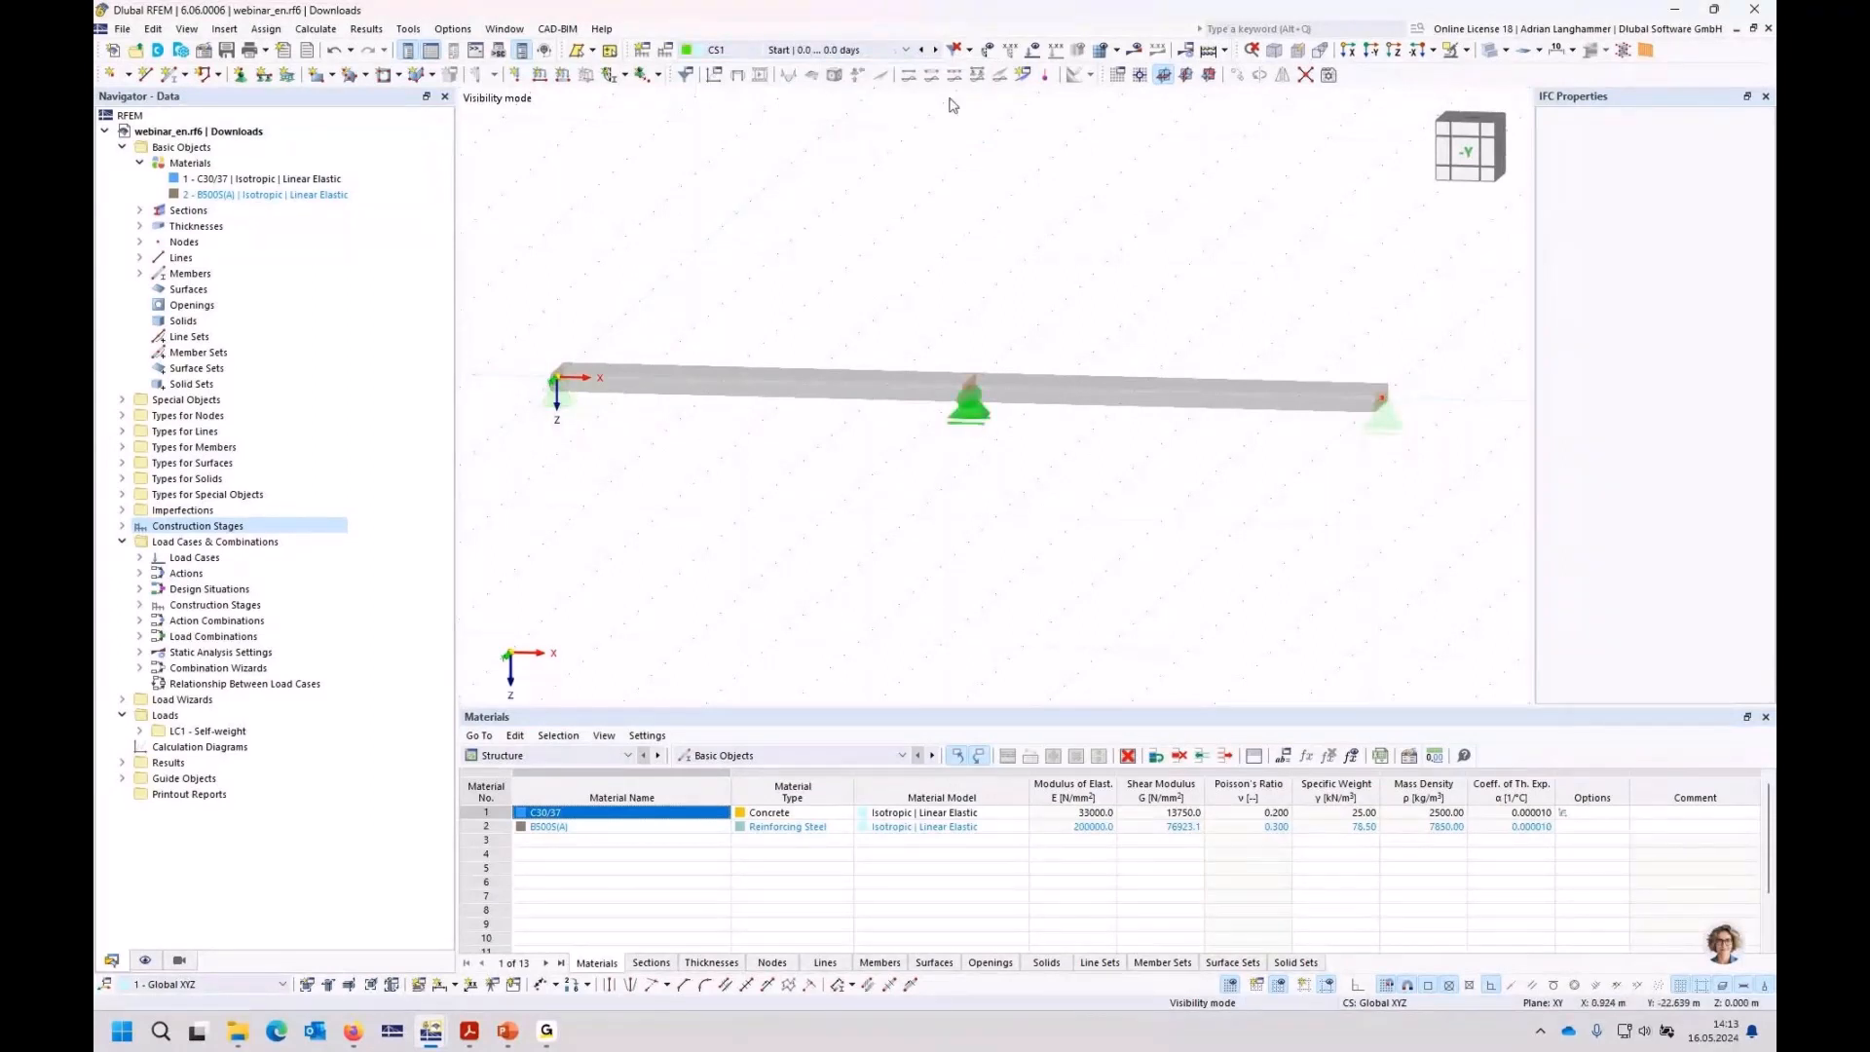
{"action": "left_click", "coordinate": [935, 52]}
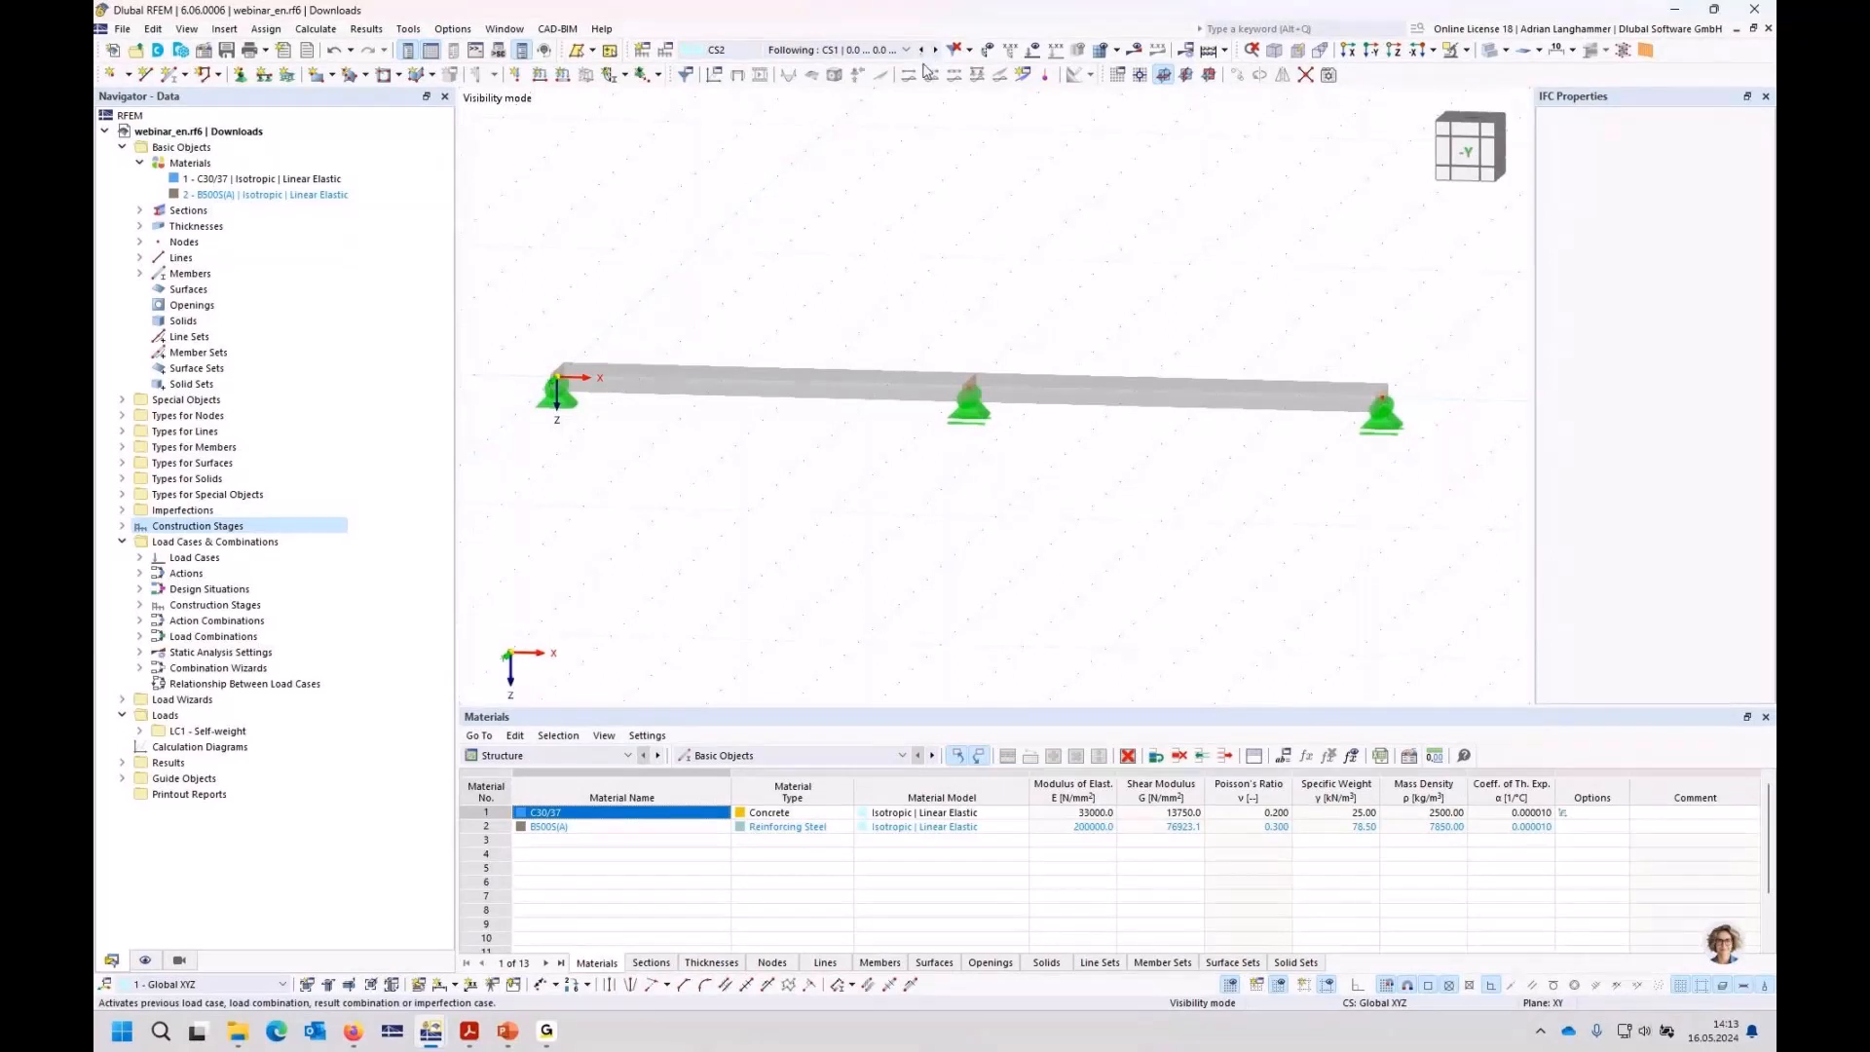
{"action": "left_click", "coordinate": [920, 50]}
Step: Open the nodal supports settings of construction stage CS1 and turn off adding all supports
{"action": "double_click", "coordinate": [200, 526]}
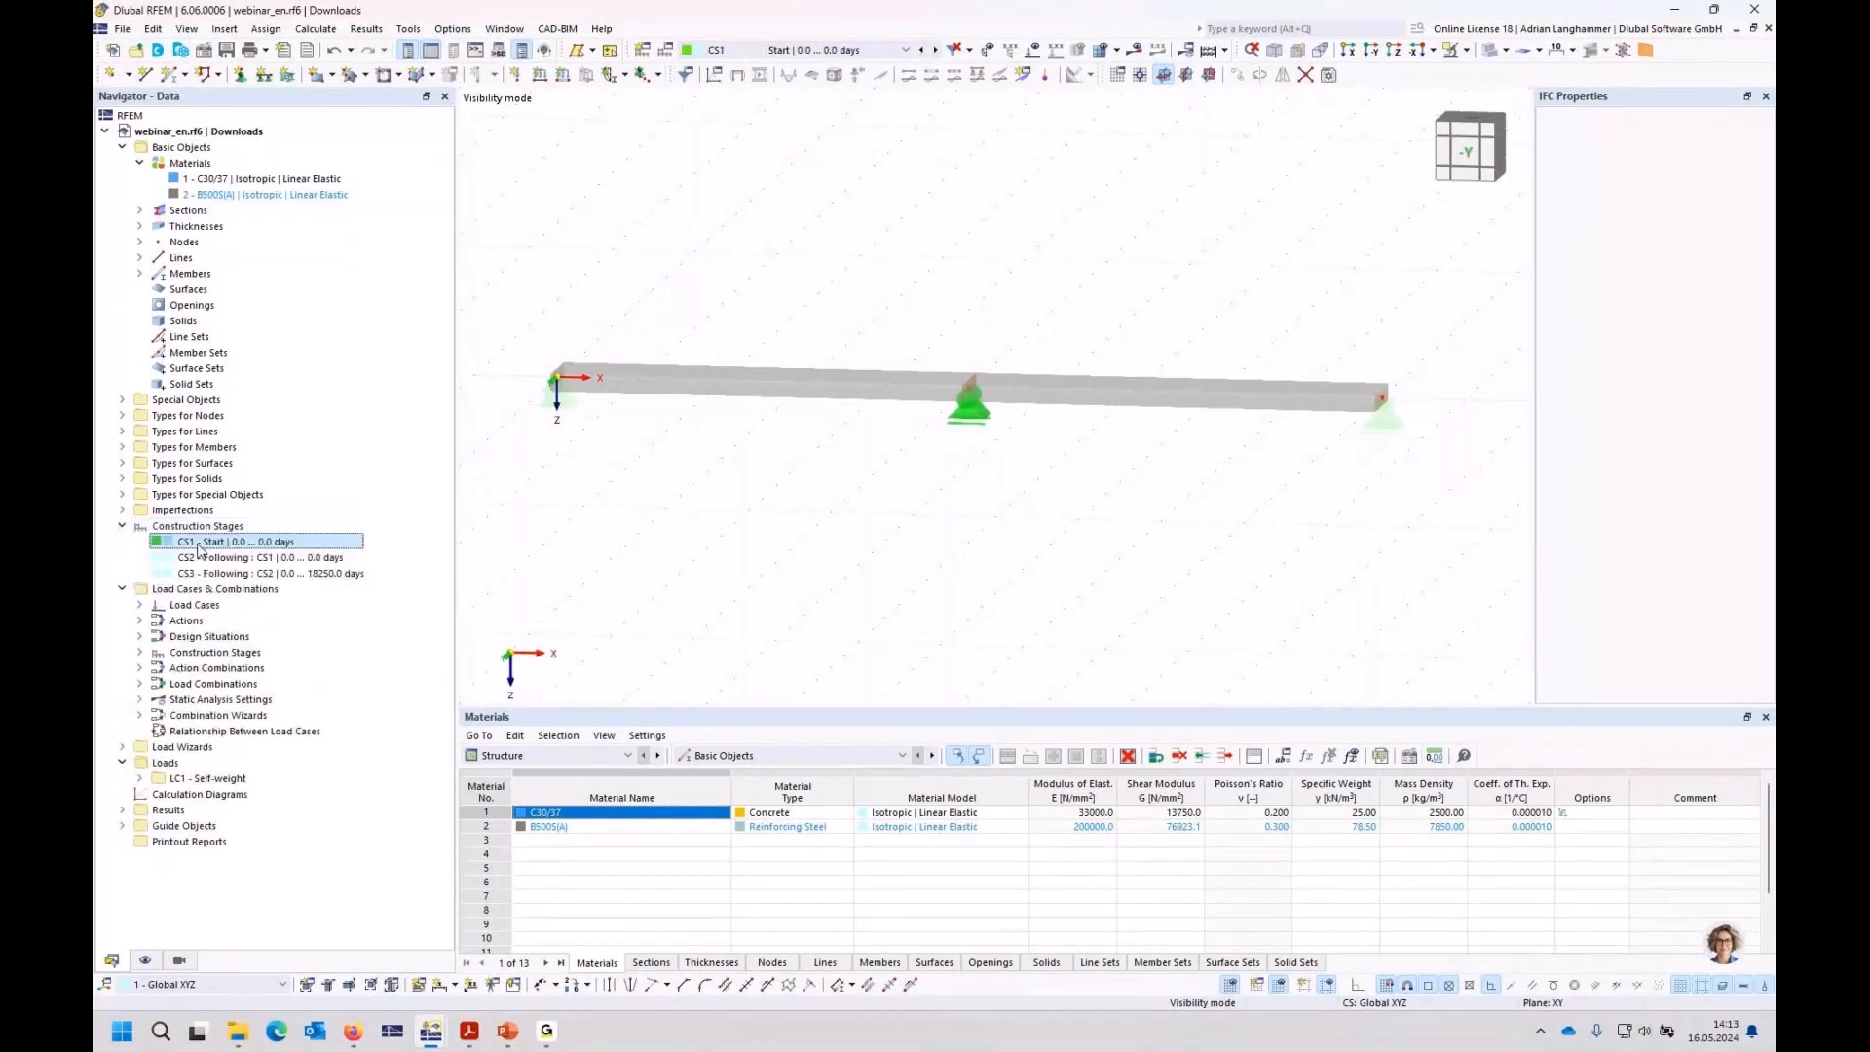
{"action": "double_click", "coordinate": [199, 543]}
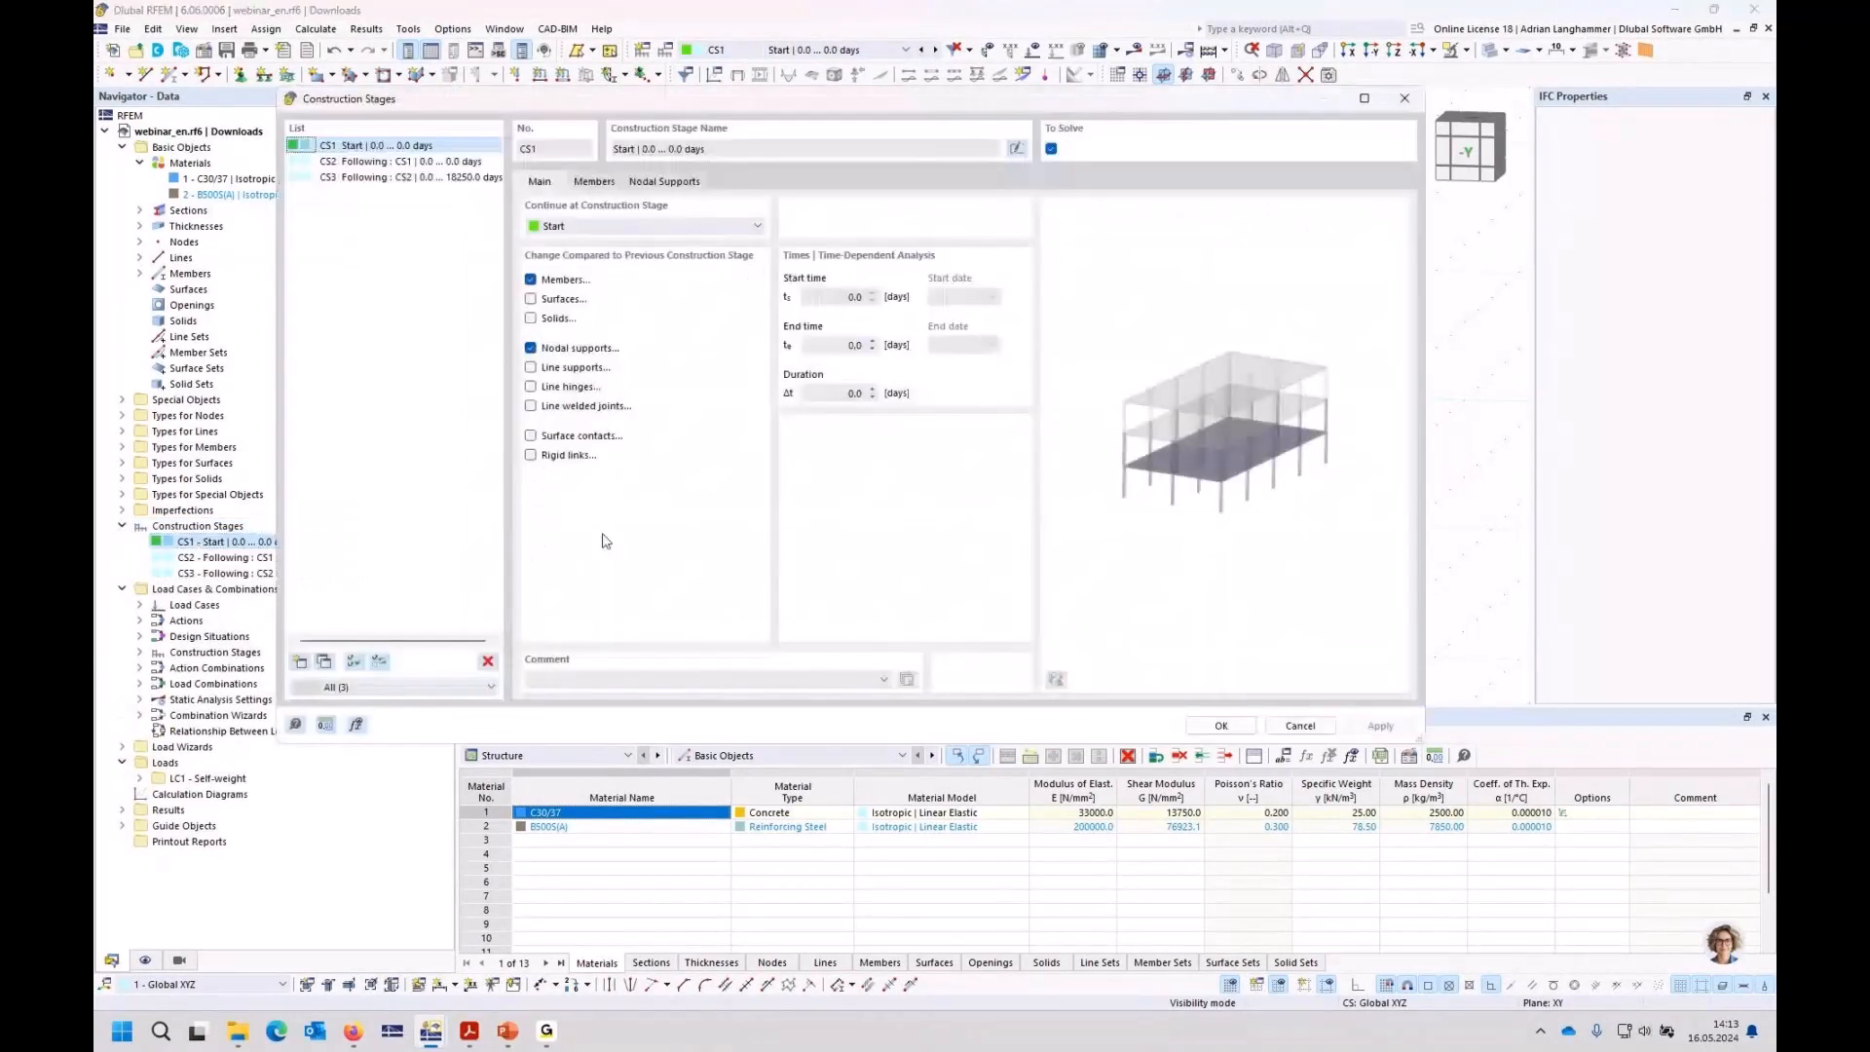
{"action": "left_click", "coordinate": [652, 182]}
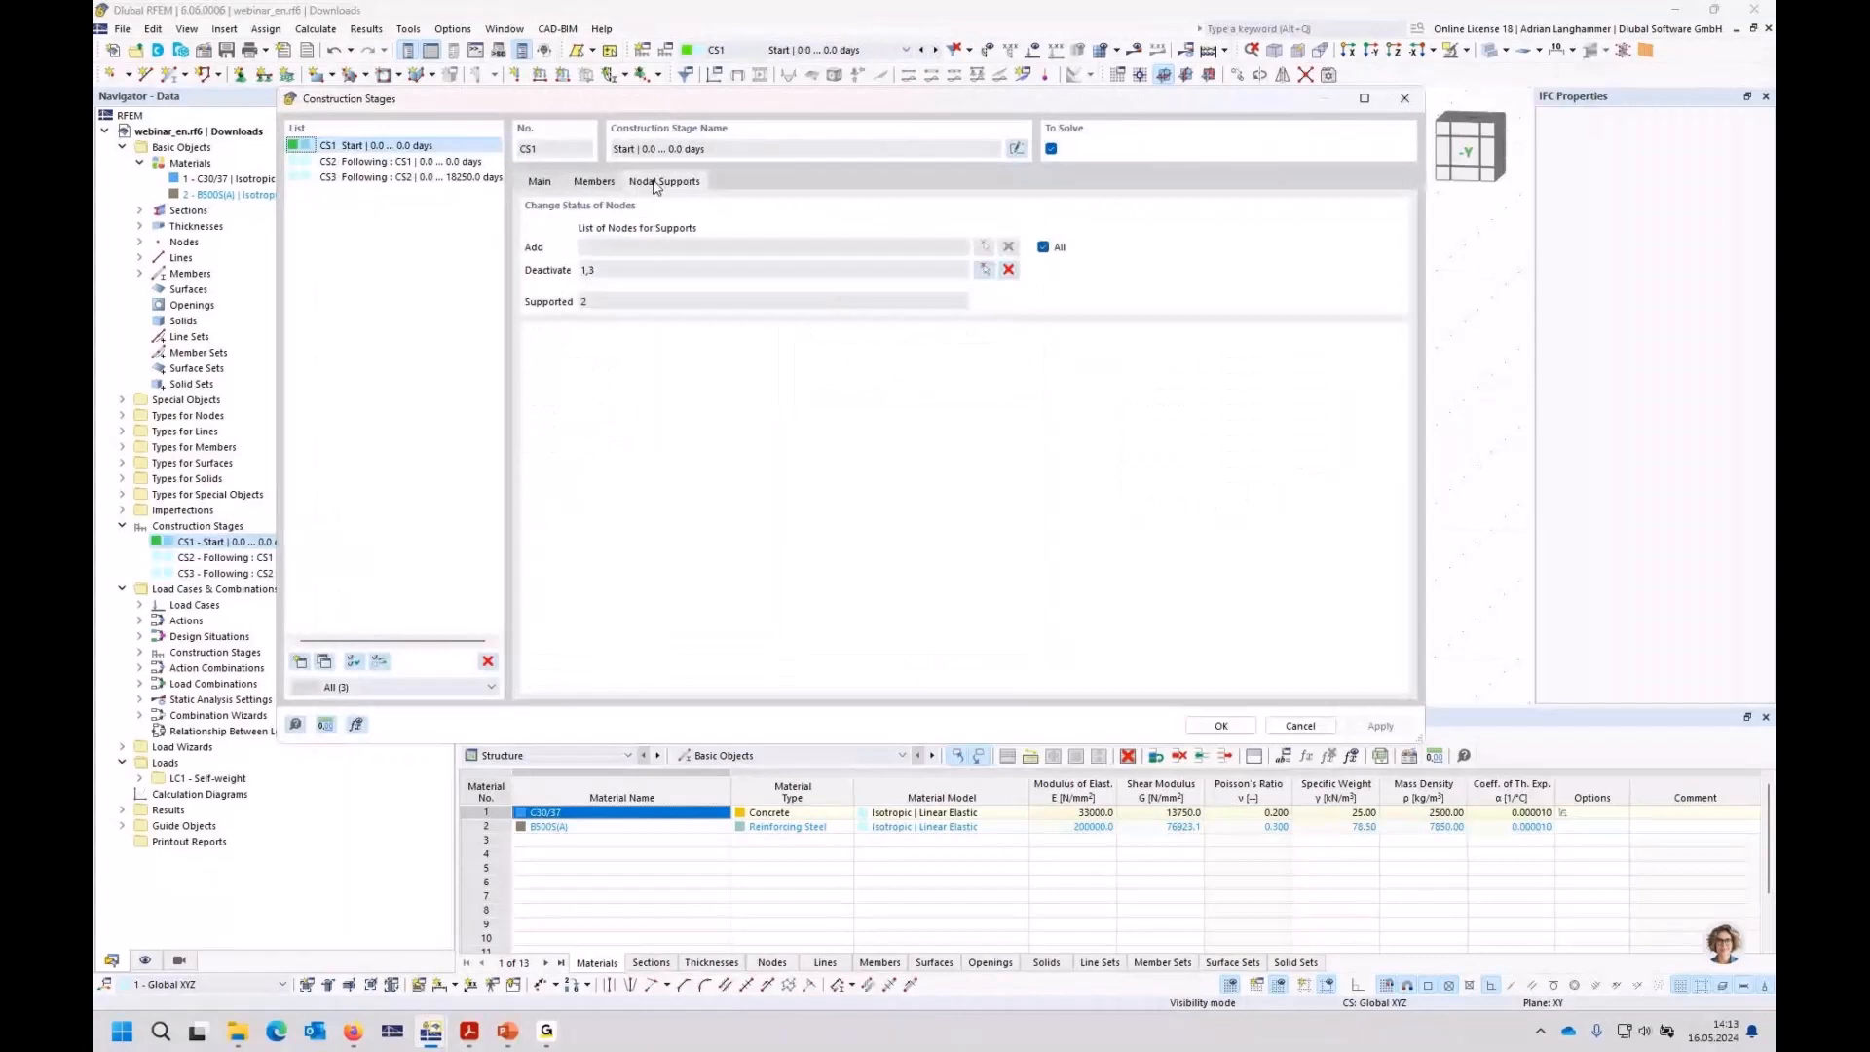
{"action": "left_click", "coordinate": [1043, 248]}
Step: Assign nodes 1 and 3 to the deactivated supports of CS1, check CS2's nodal supports, and accept the stages
{"action": "left_click", "coordinate": [983, 271]}
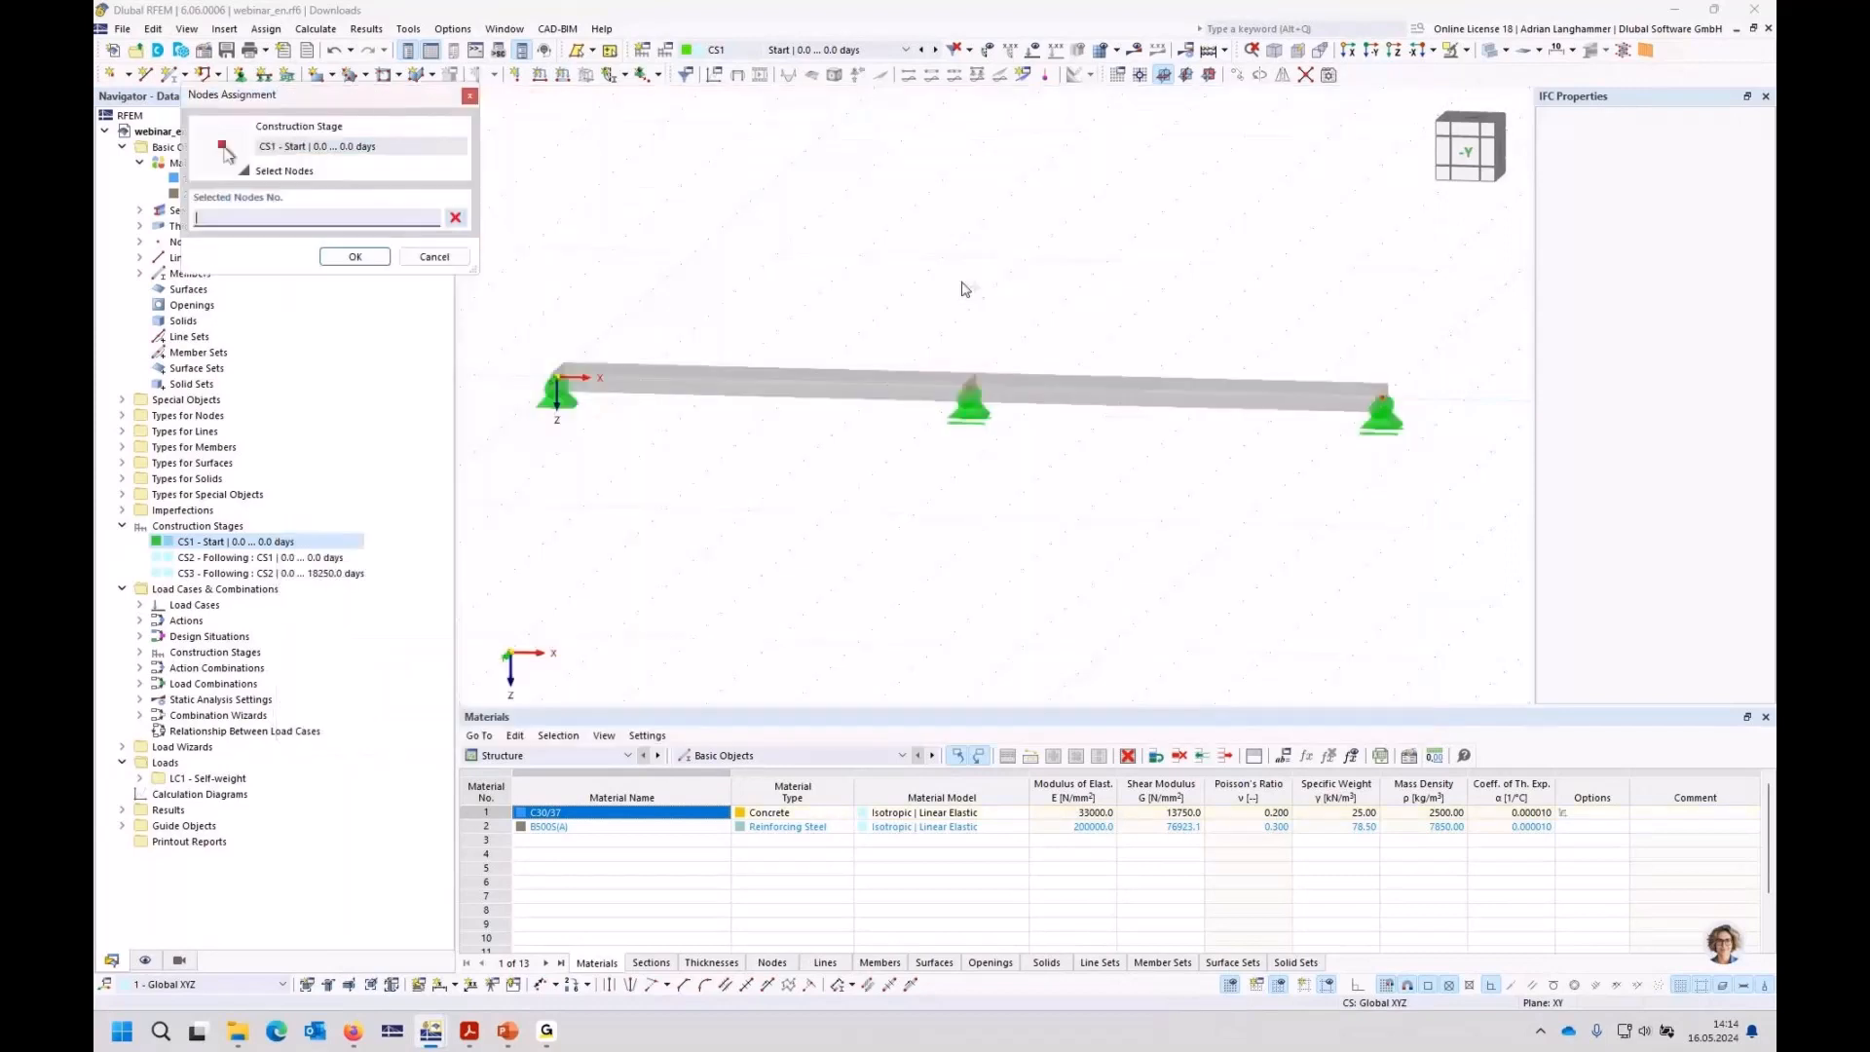
{"action": "left_click", "coordinate": [557, 377]}
{"action": "left_click", "coordinate": [1383, 393]}
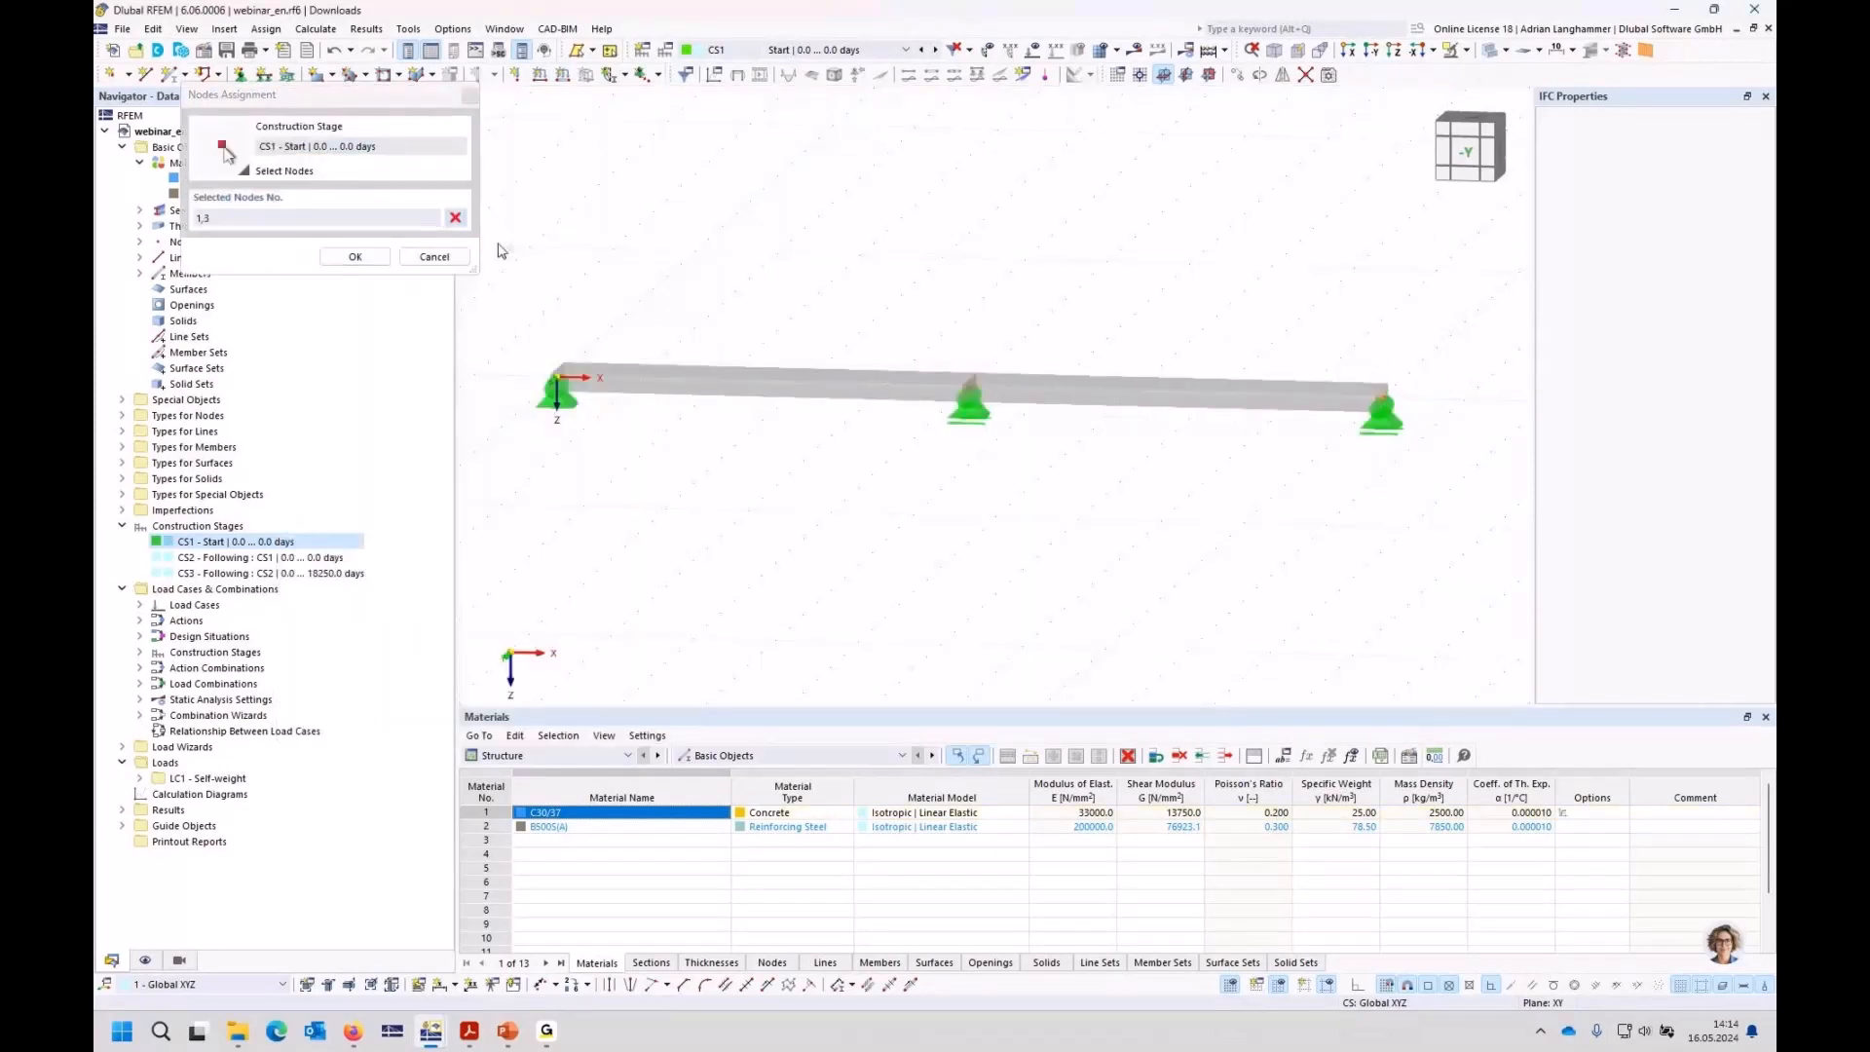
{"action": "left_click", "coordinate": [357, 257]}
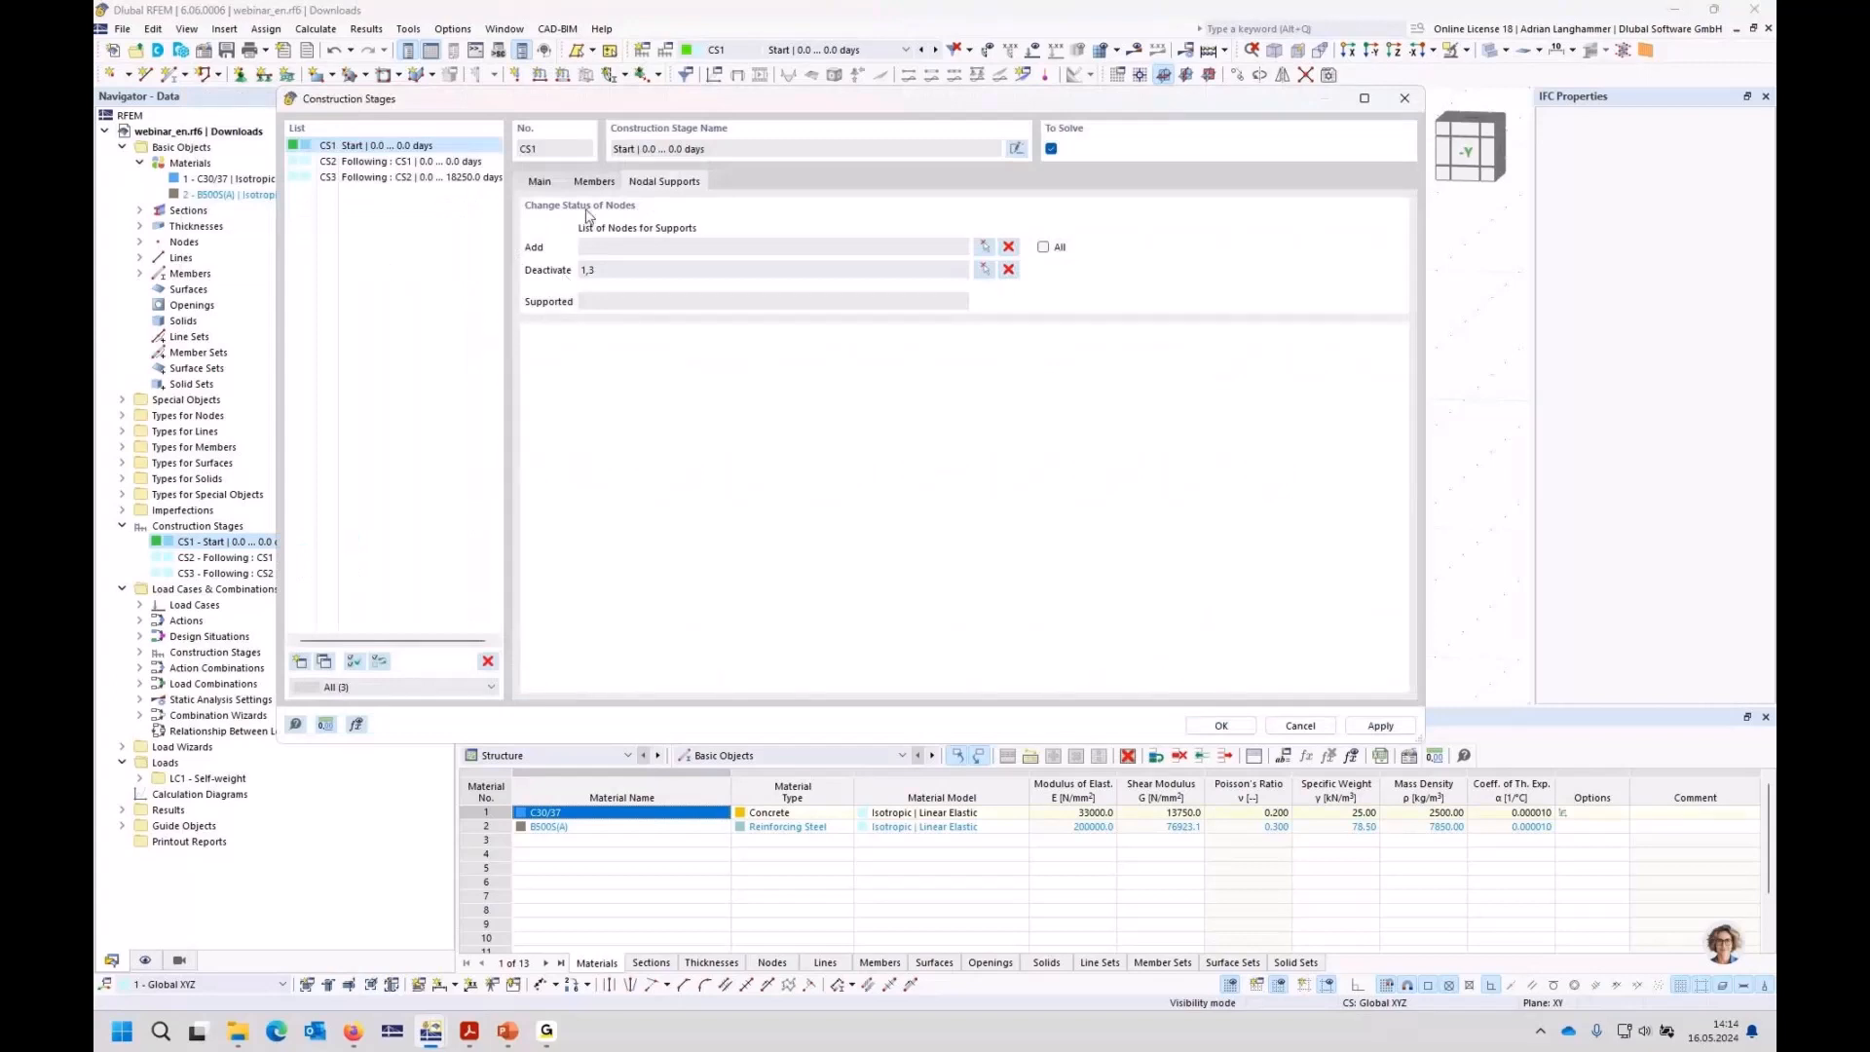
{"action": "left_click", "coordinate": [403, 162]}
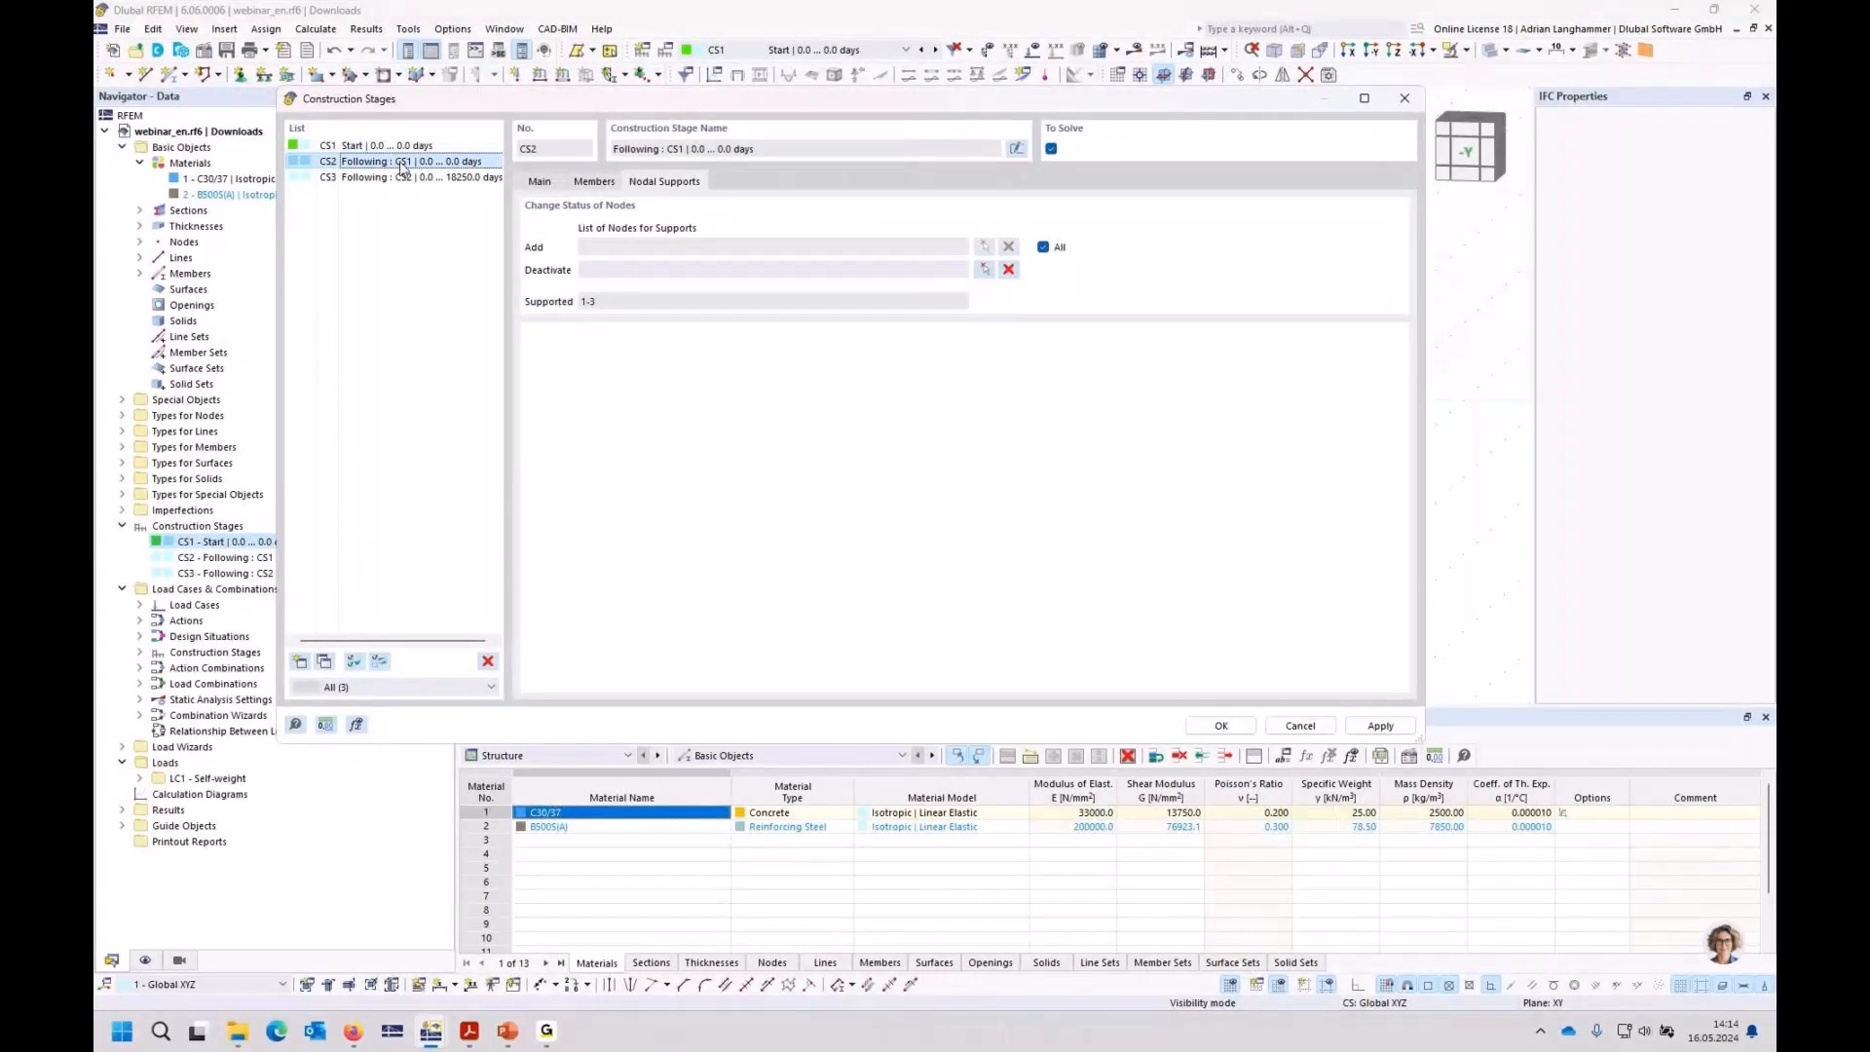
{"action": "key", "text": "Return"}
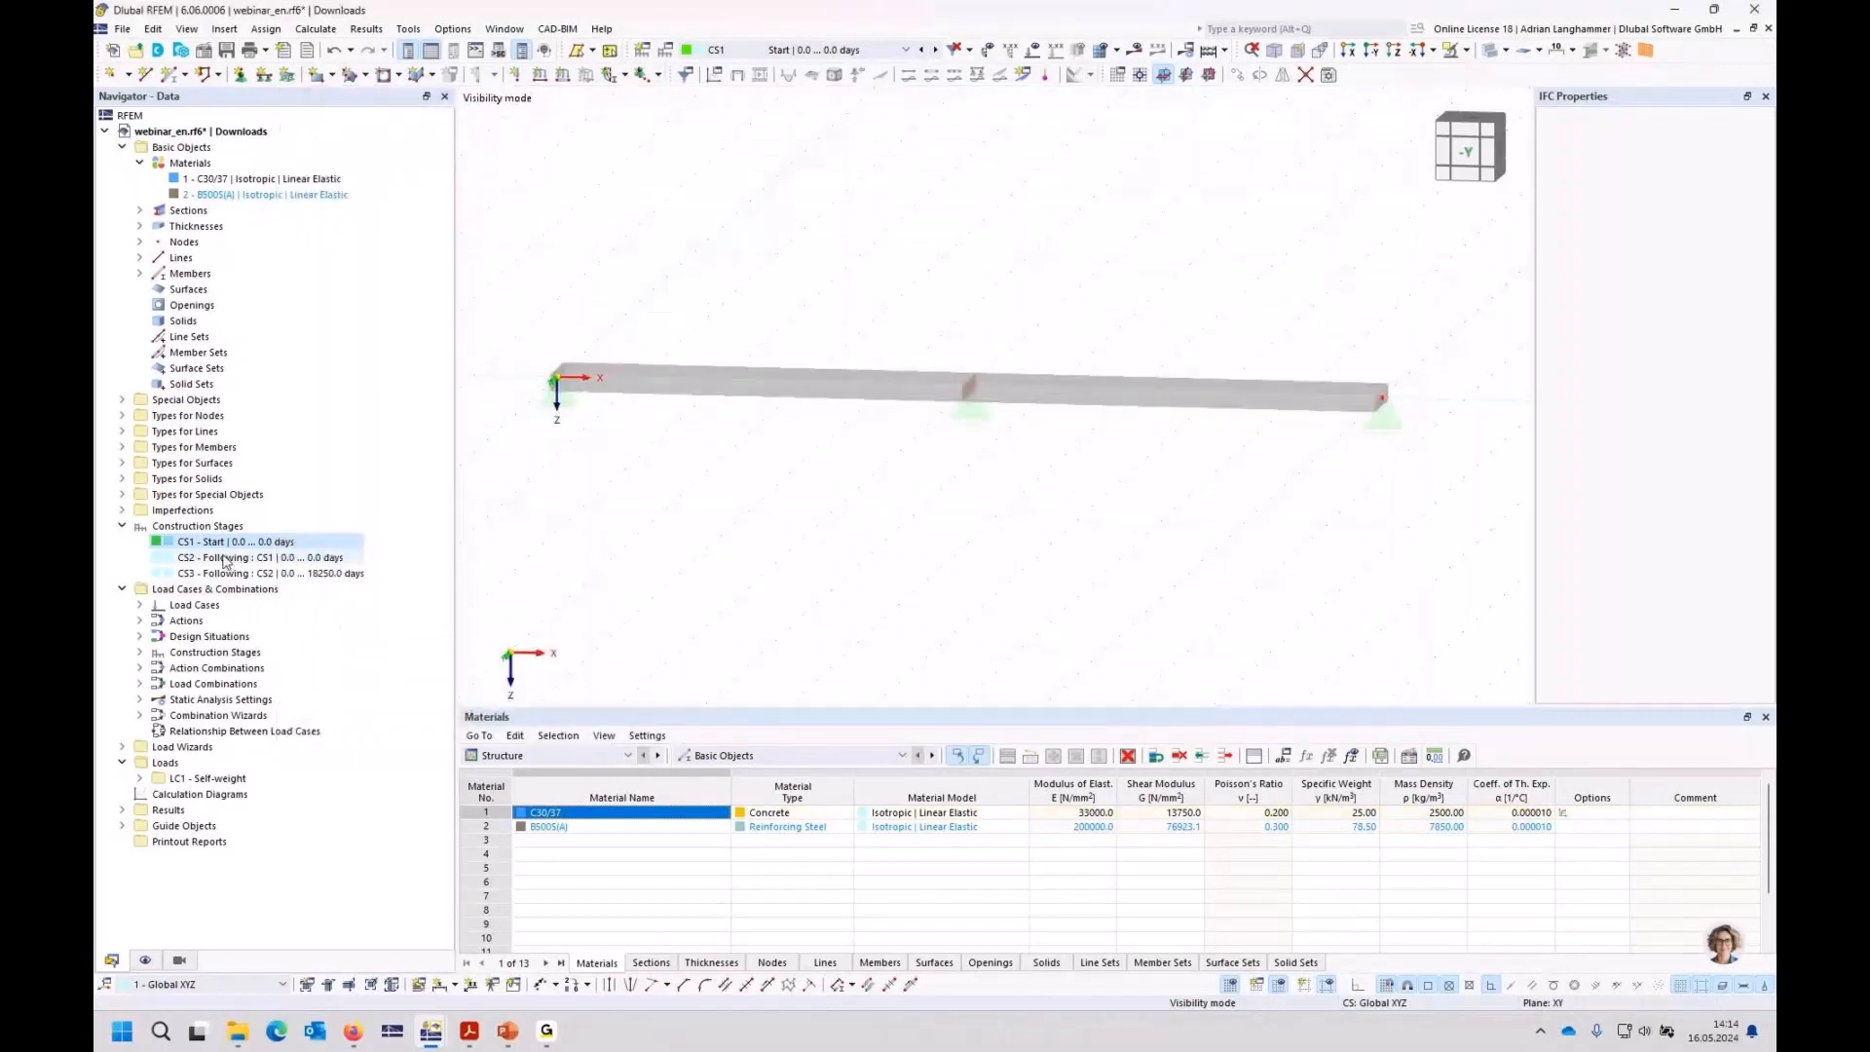
Step: Clear the deactivated nodes in CS1's nodal supports, add the supports at nodes 1 and 3 instead, and accept
{"action": "double_click", "coordinate": [228, 543]}
{"action": "left_click", "coordinate": [662, 182]}
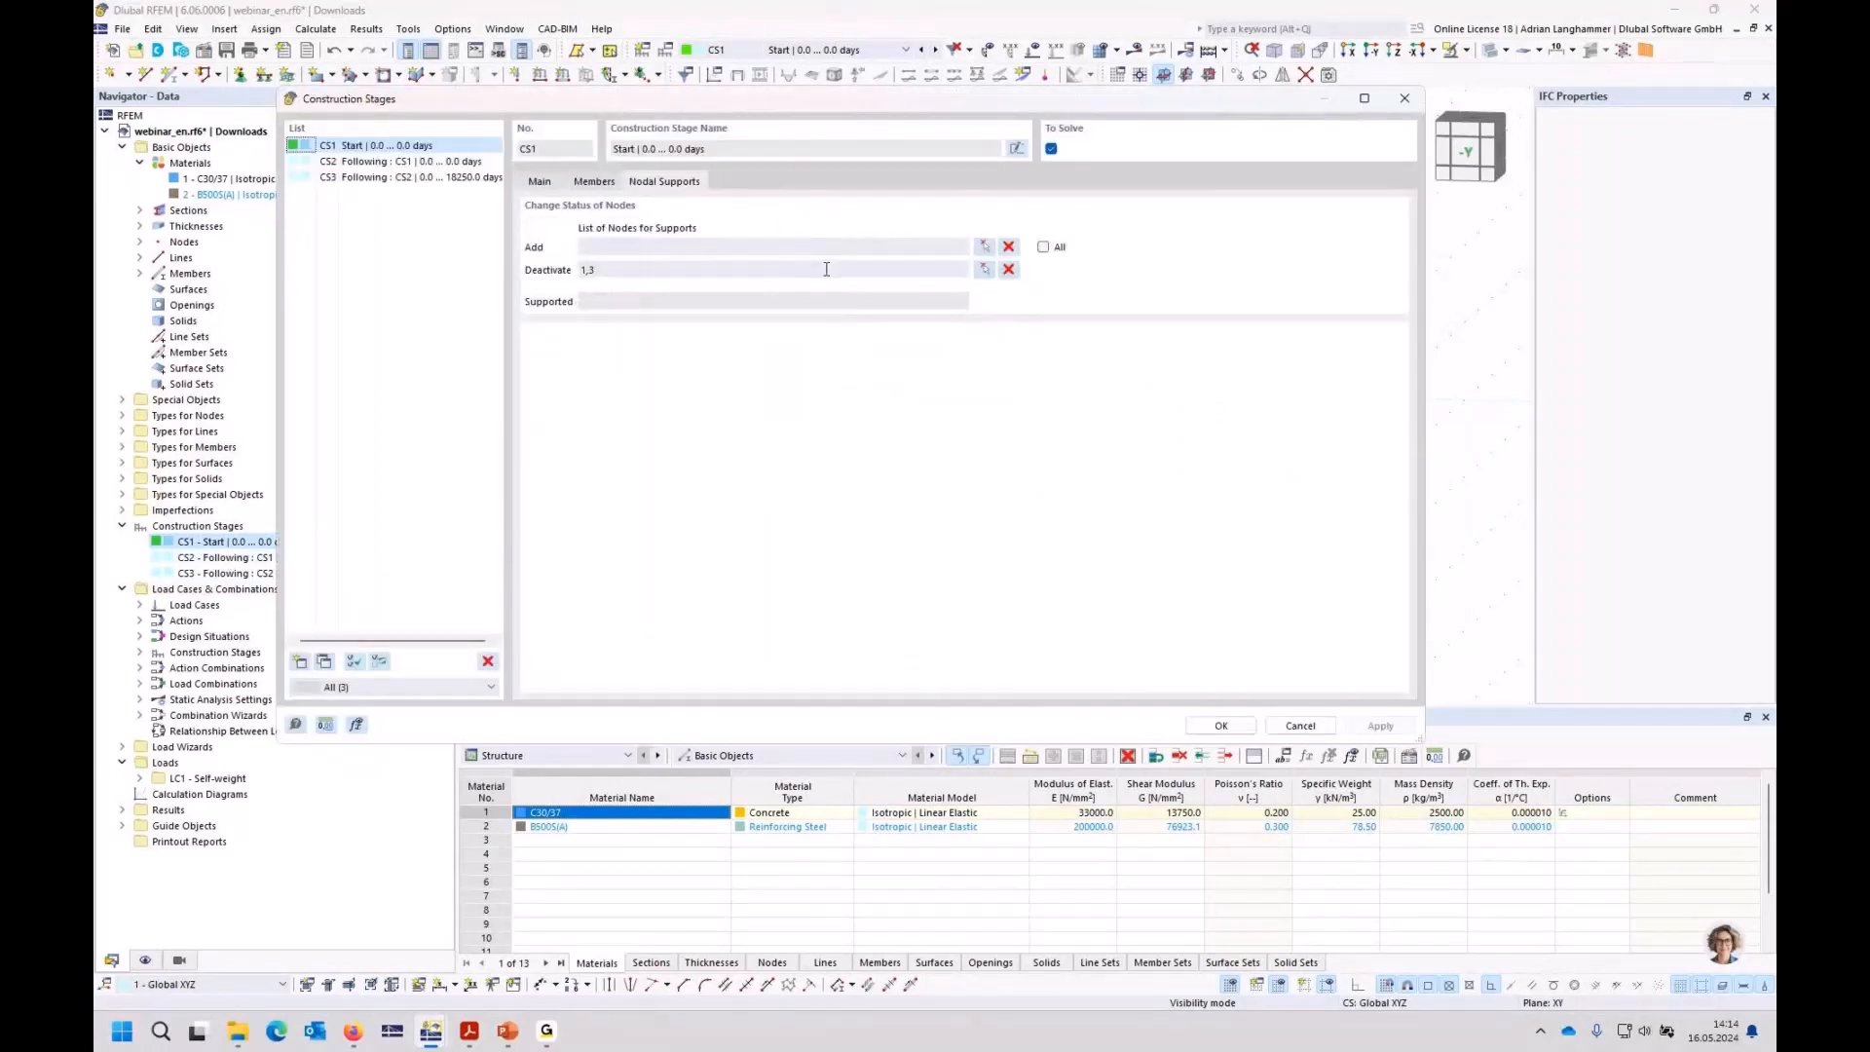
{"action": "left_click", "coordinate": [1007, 271]}
{"action": "left_click", "coordinate": [983, 246]}
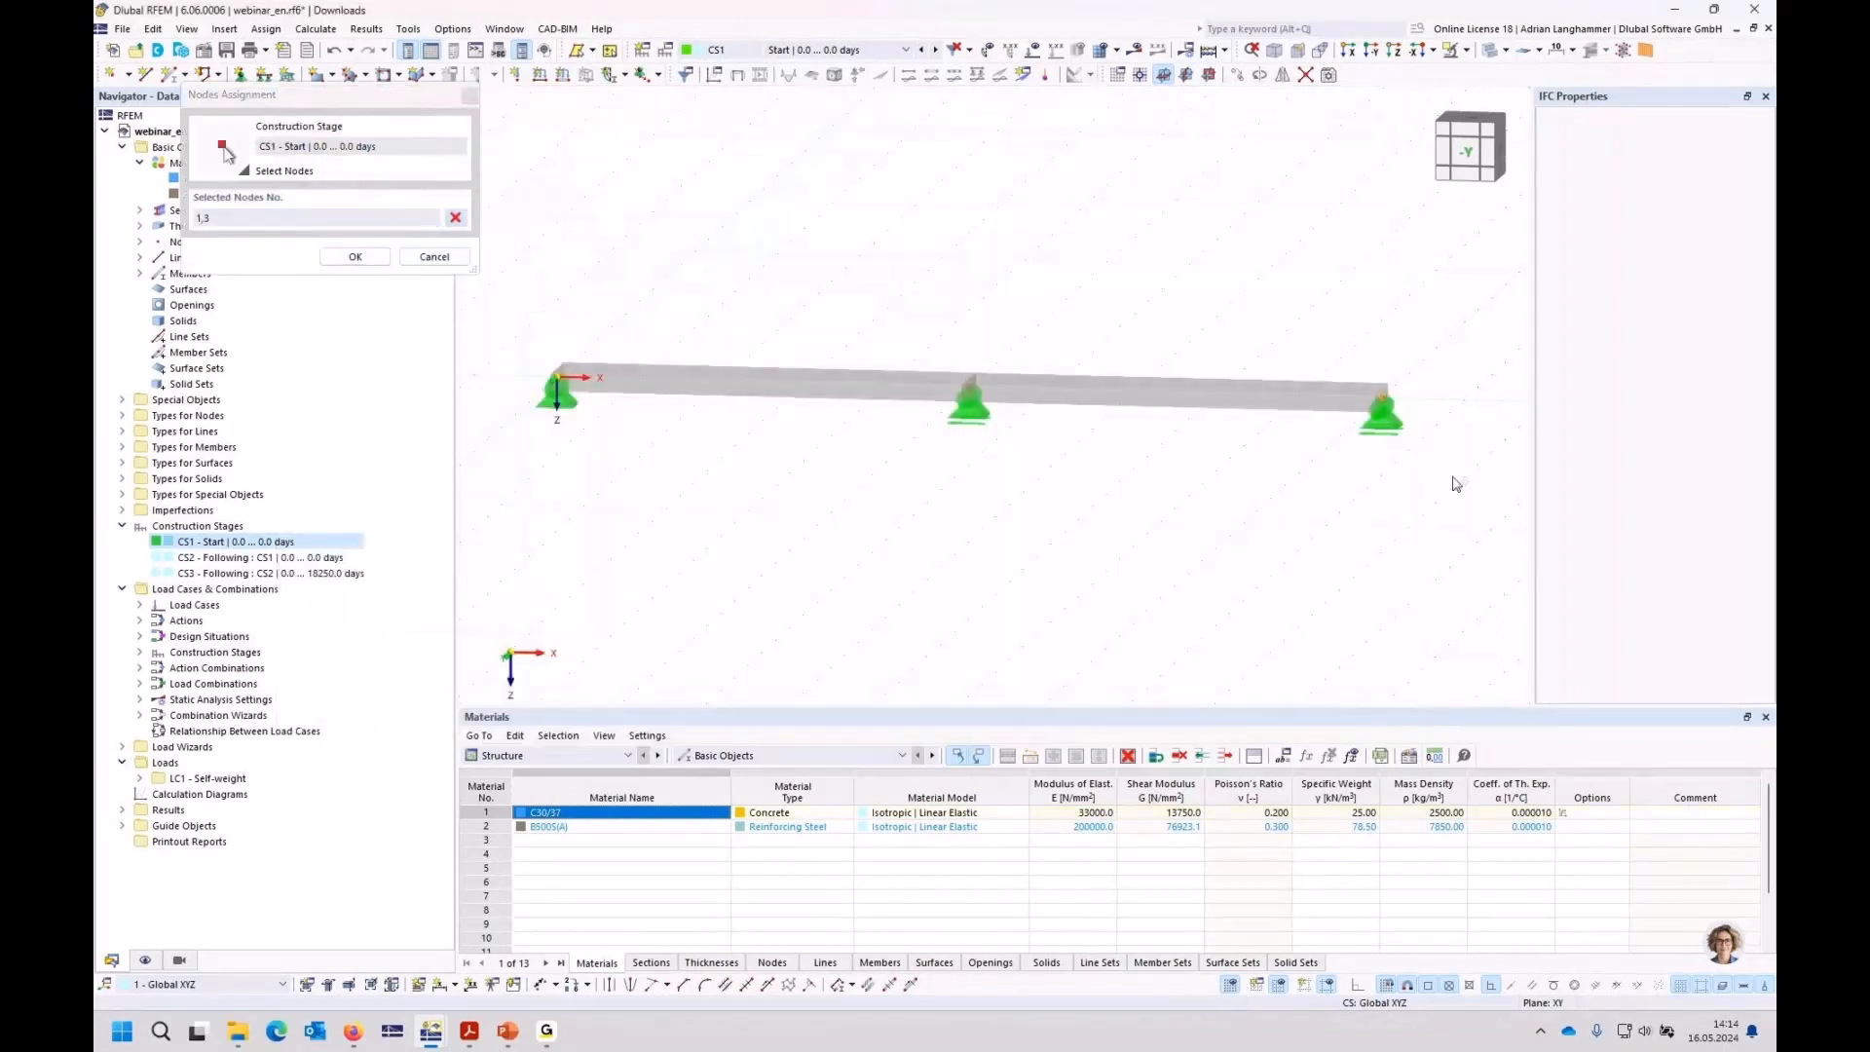
{"action": "key", "text": "Return"}
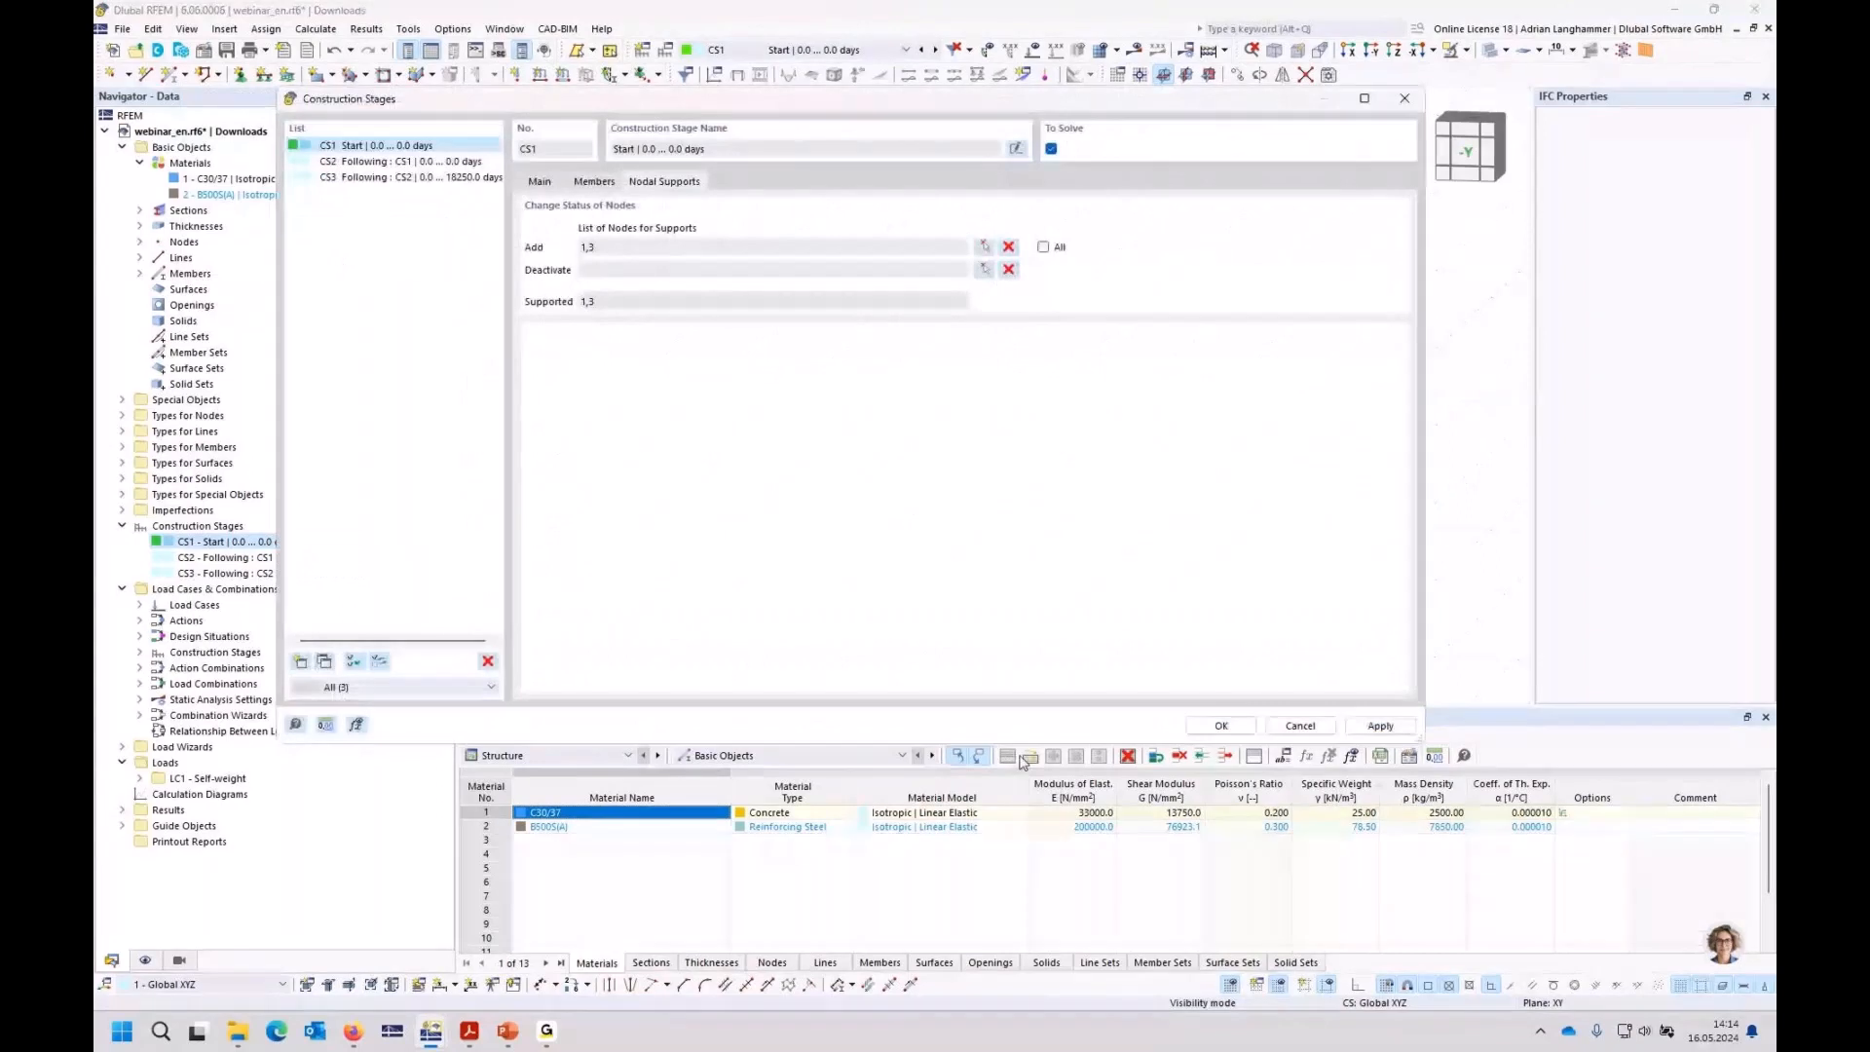
{"action": "left_click", "coordinate": [1222, 726]}
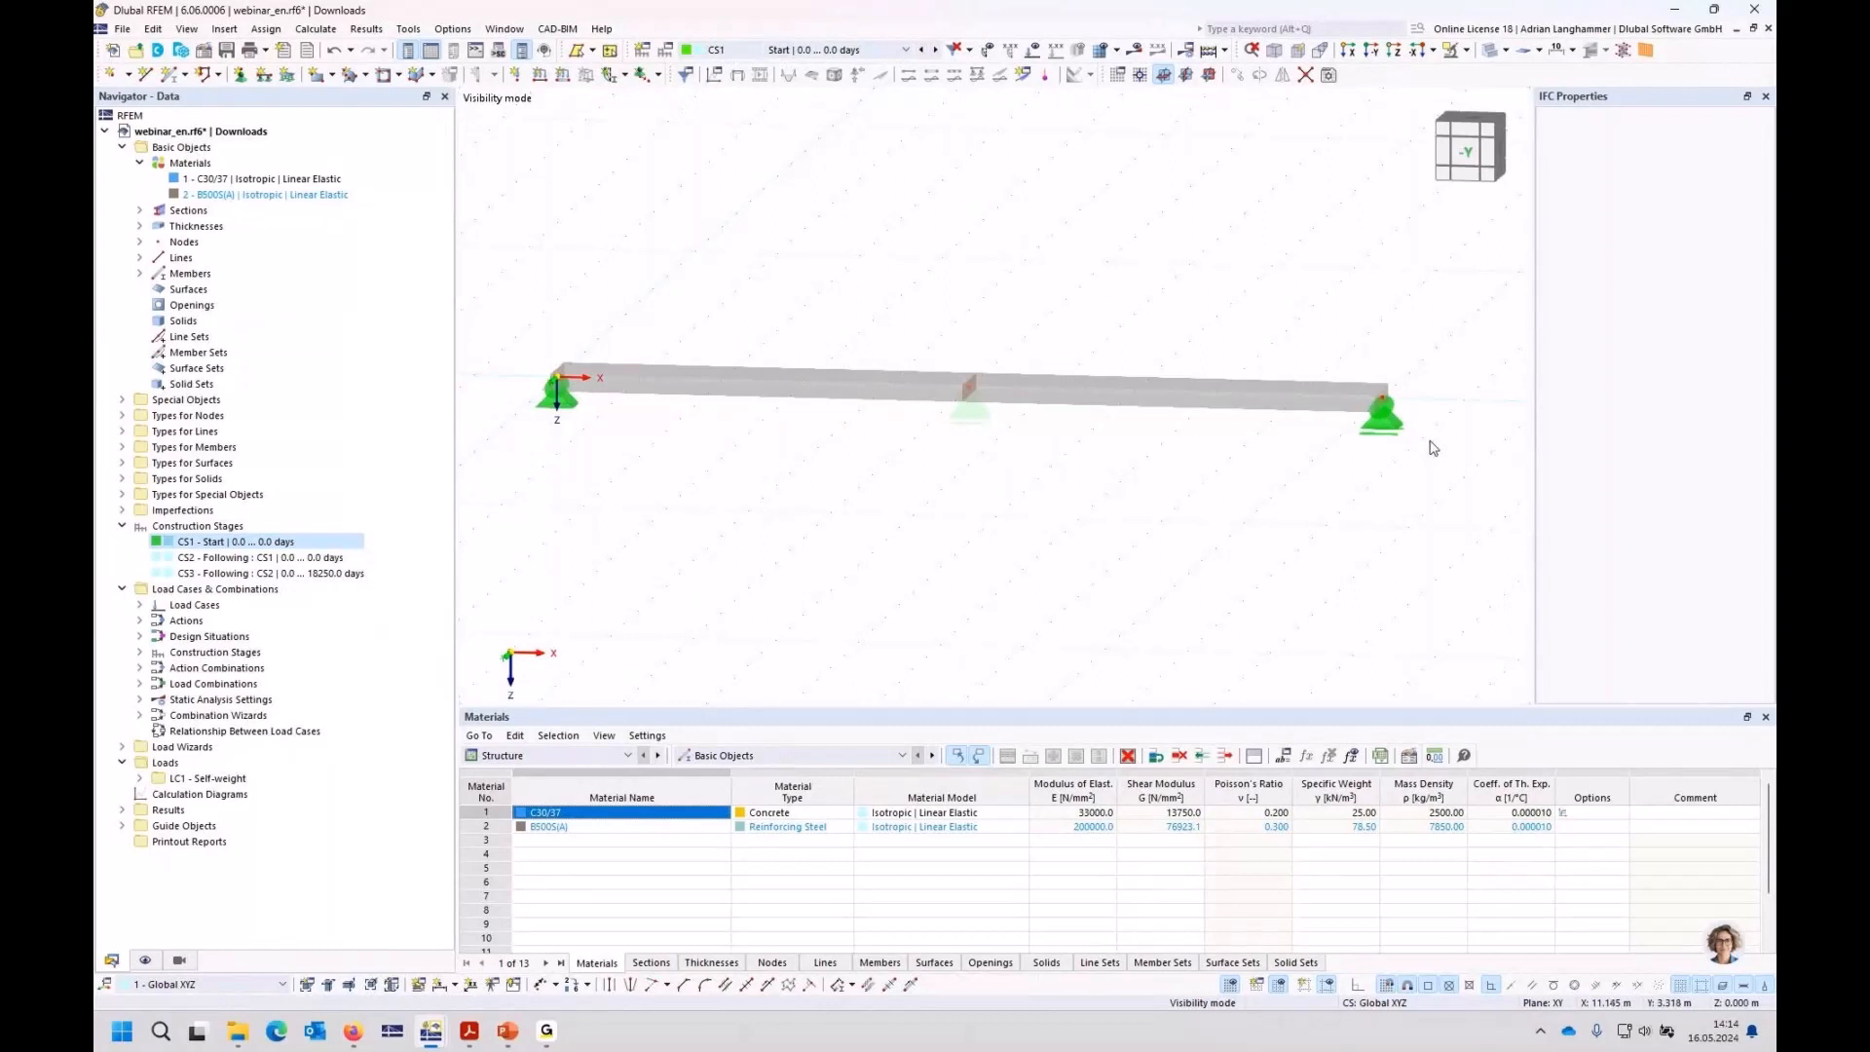
Step: Check the active supports in stages CS2 and CS3 and return to CS1
{"action": "left_click", "coordinate": [935, 49]}
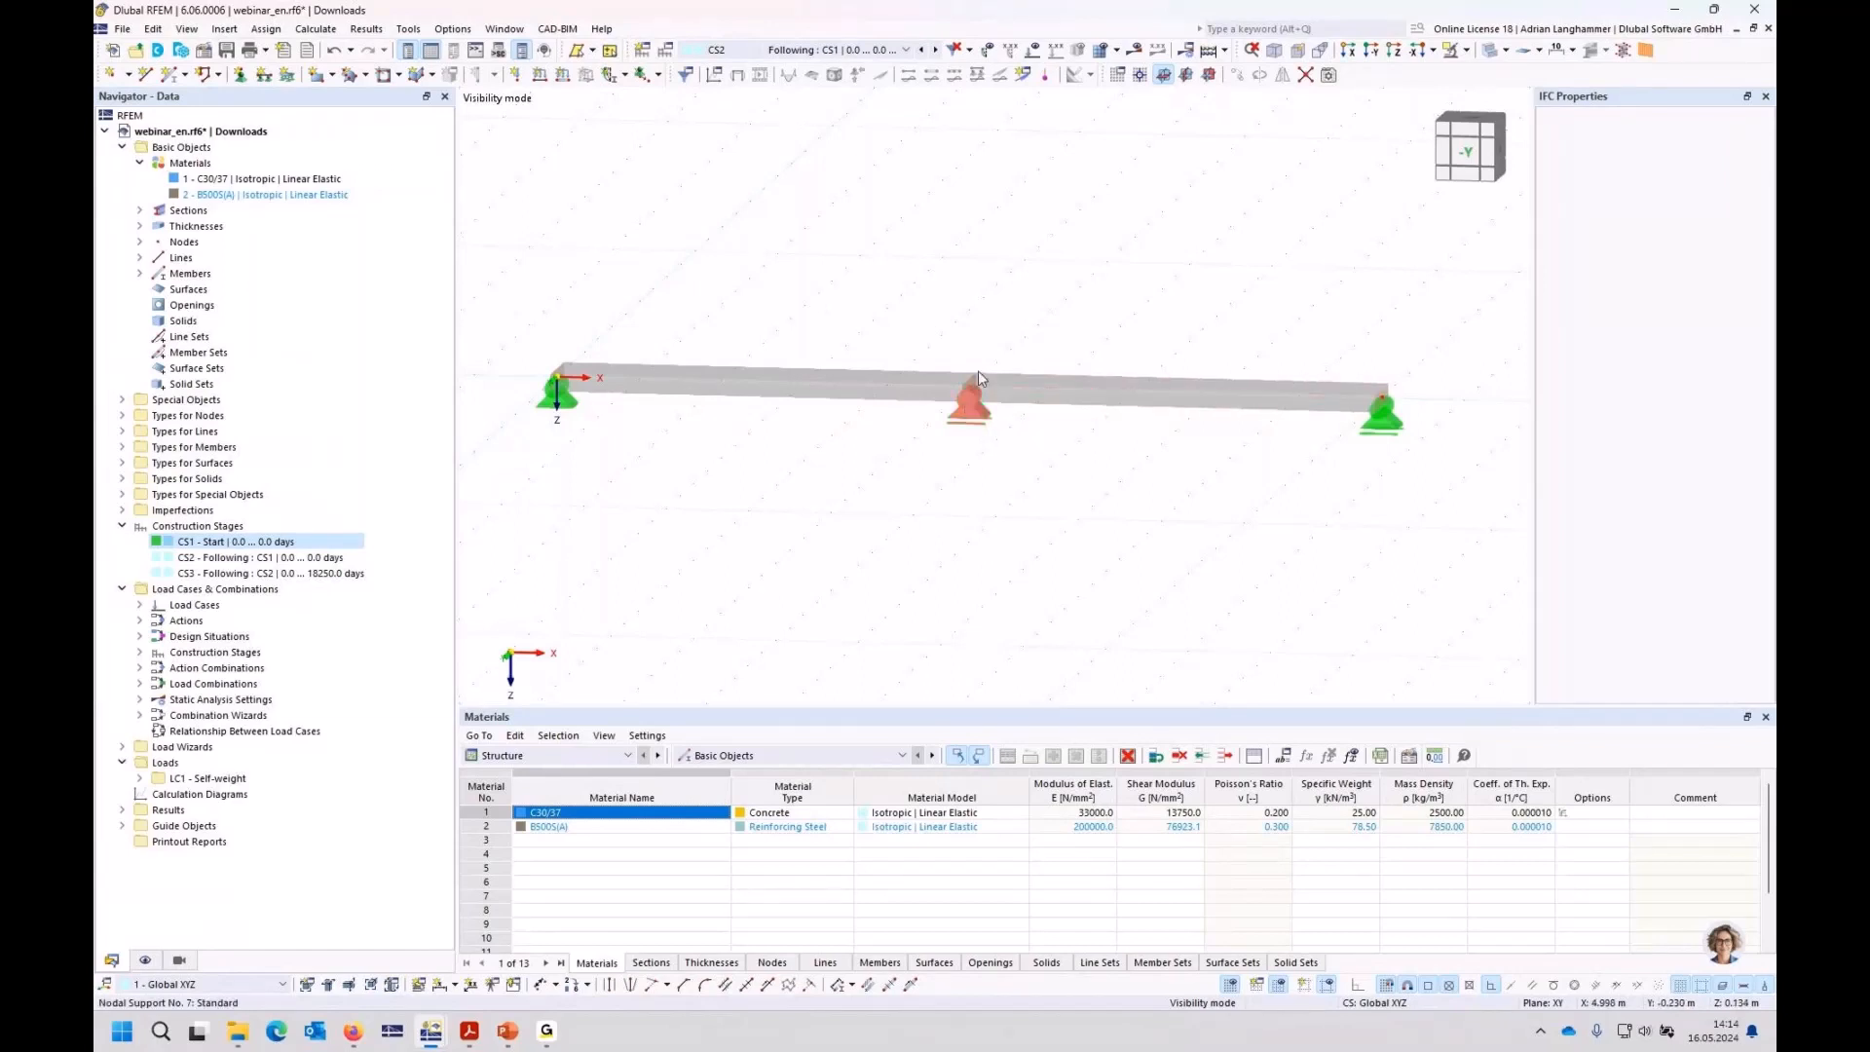
{"action": "left_click", "coordinate": [935, 50]}
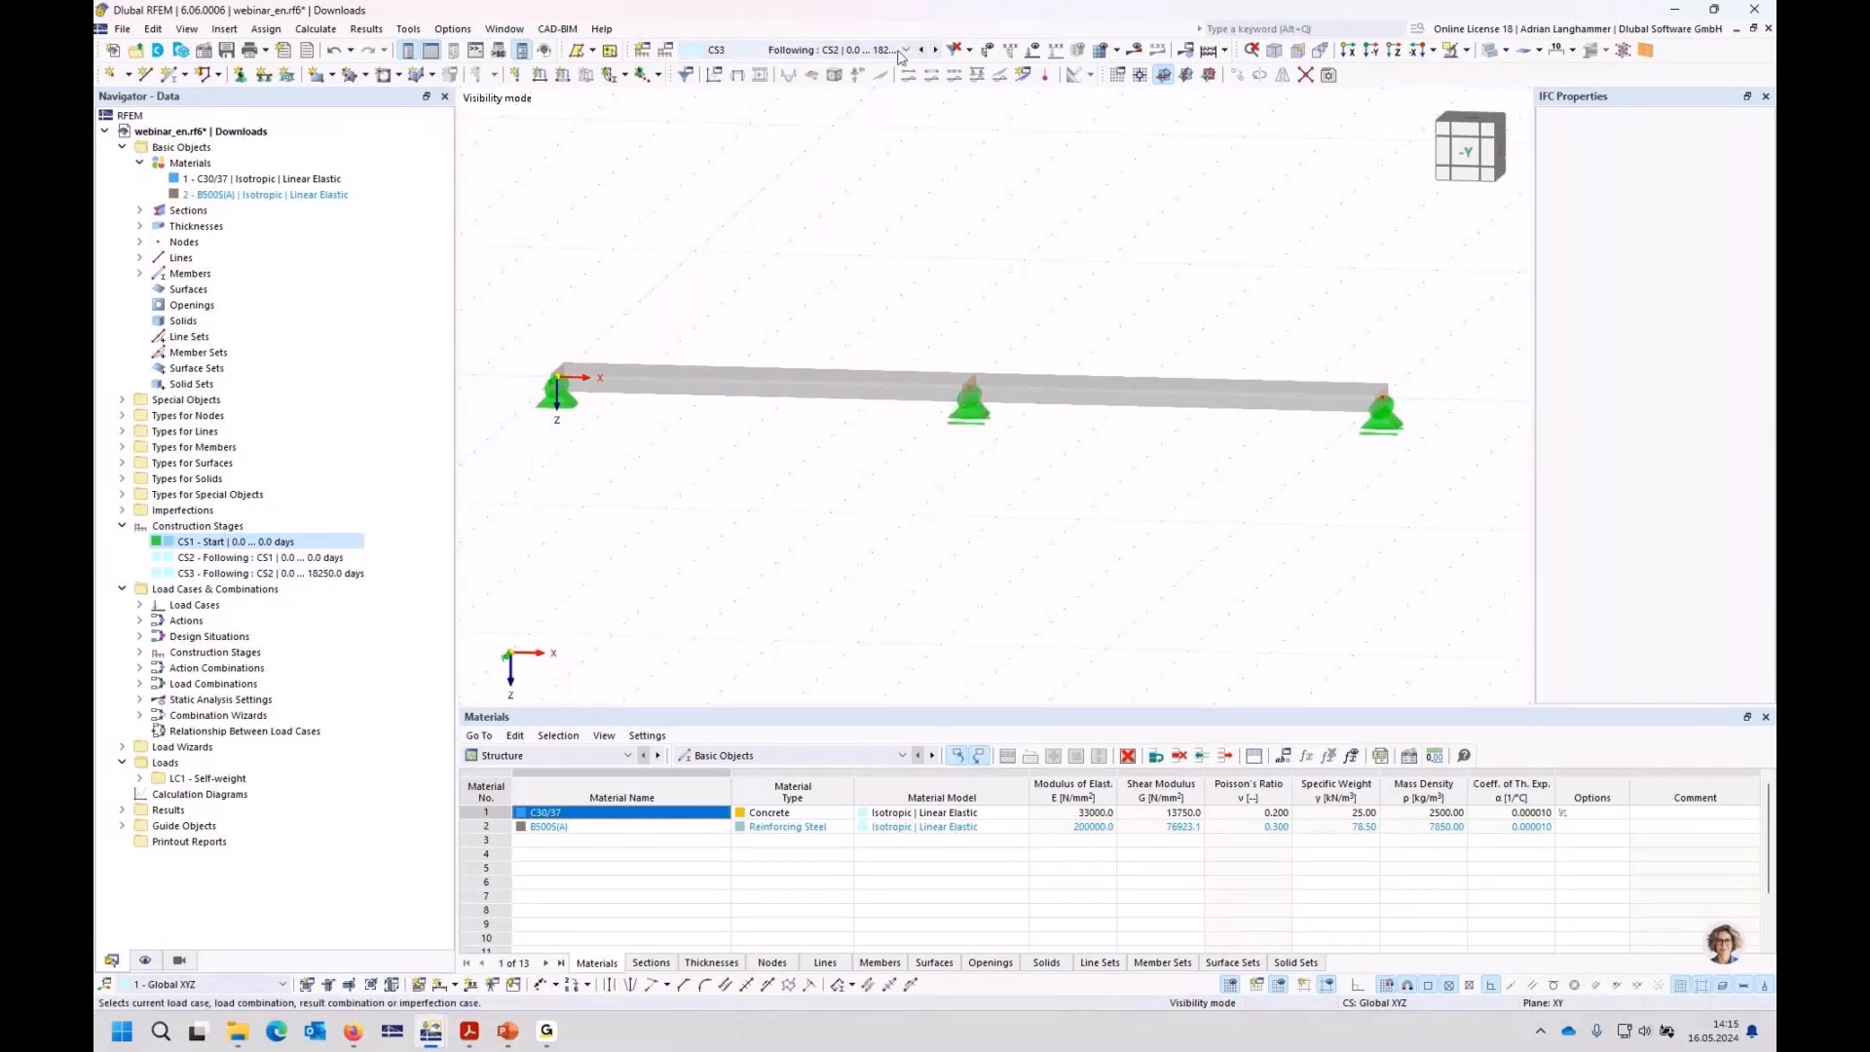
{"action": "left_click", "coordinate": [921, 50]}
{"action": "left_click", "coordinate": [922, 50]}
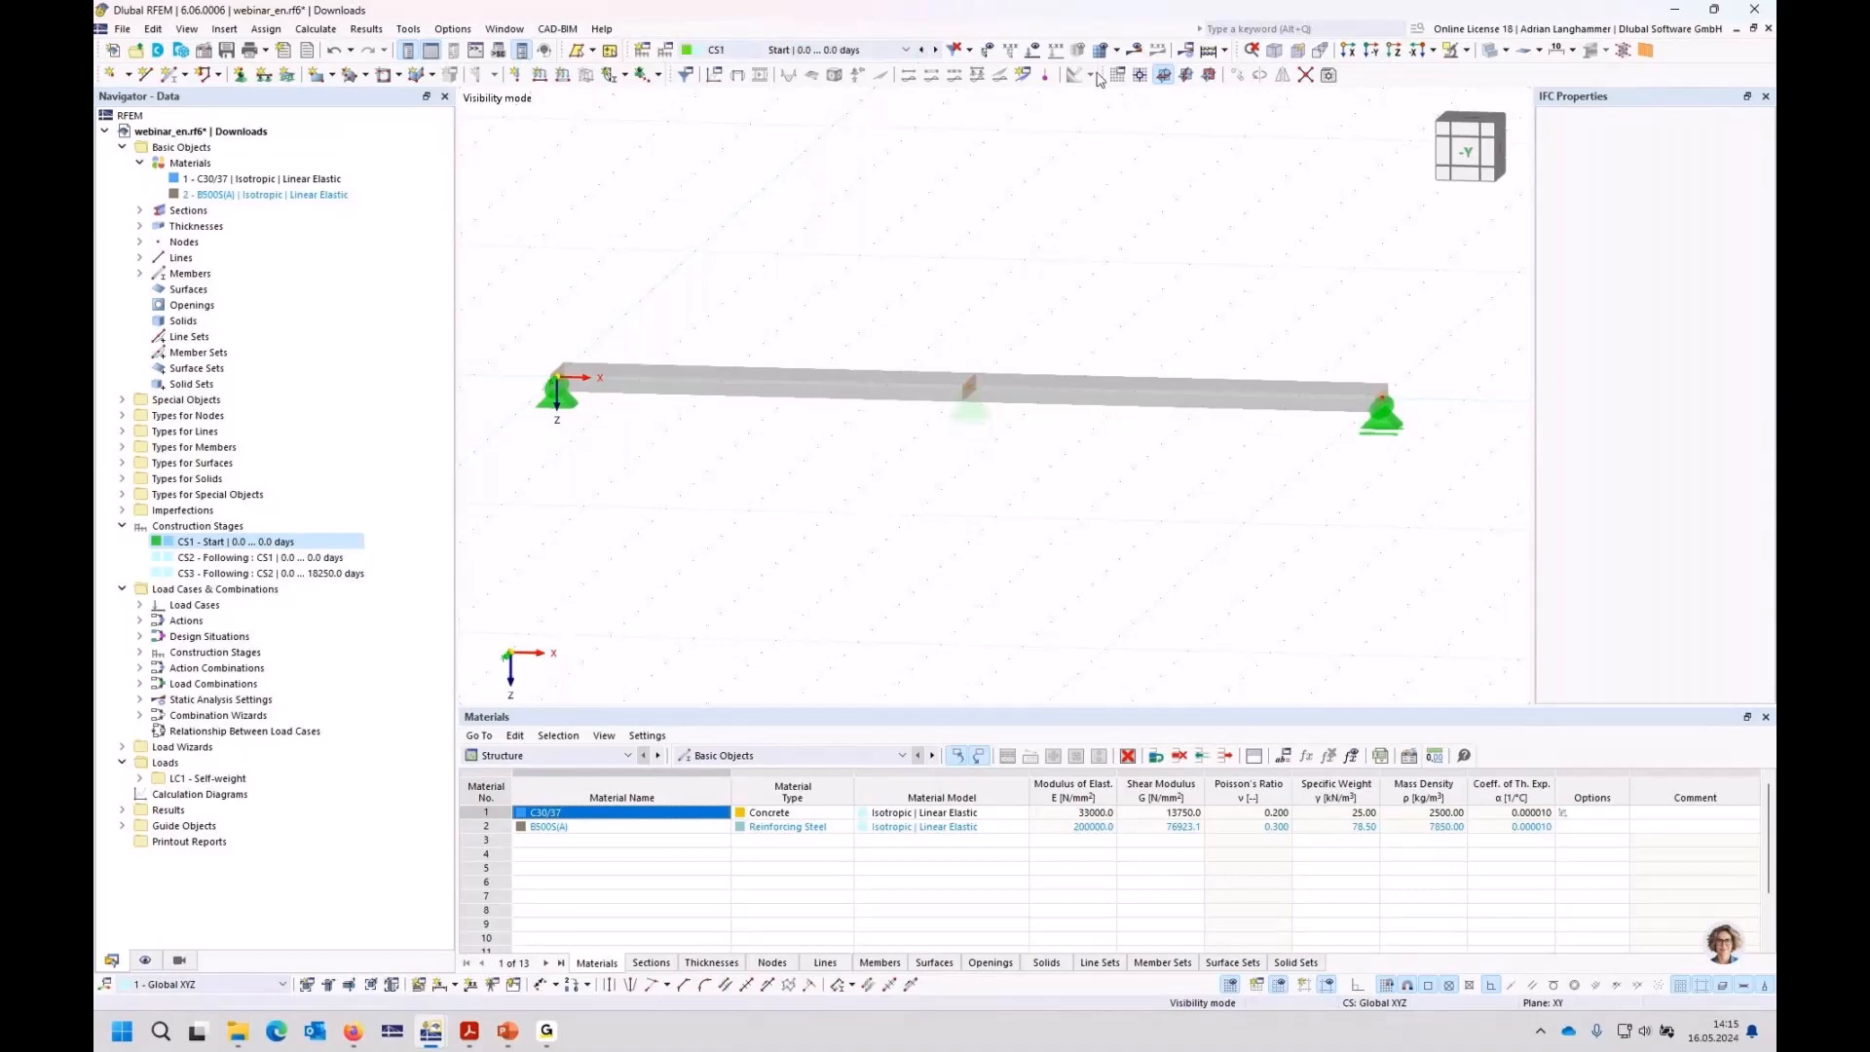
Step: Calculate construction stage CS1 and display the member bending moments My
{"action": "left_click", "coordinate": [1134, 50]}
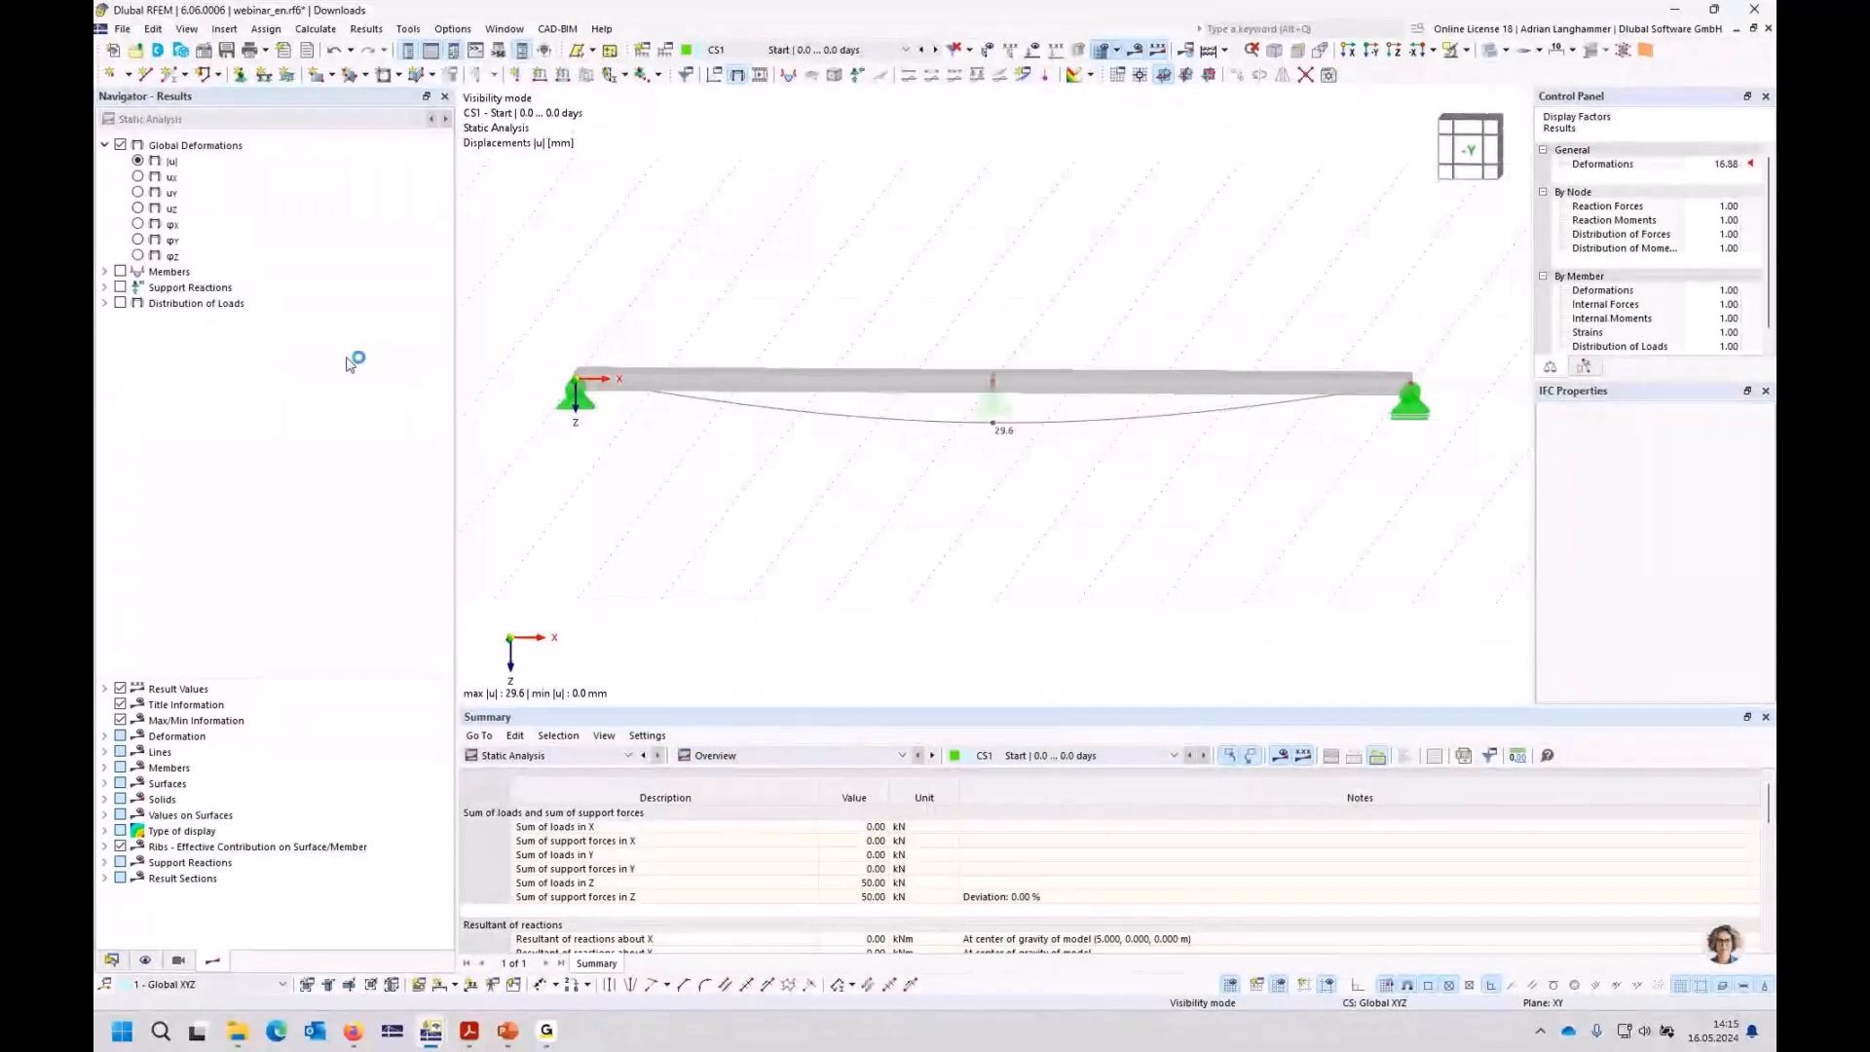
{"action": "left_click", "coordinate": [105, 272]}
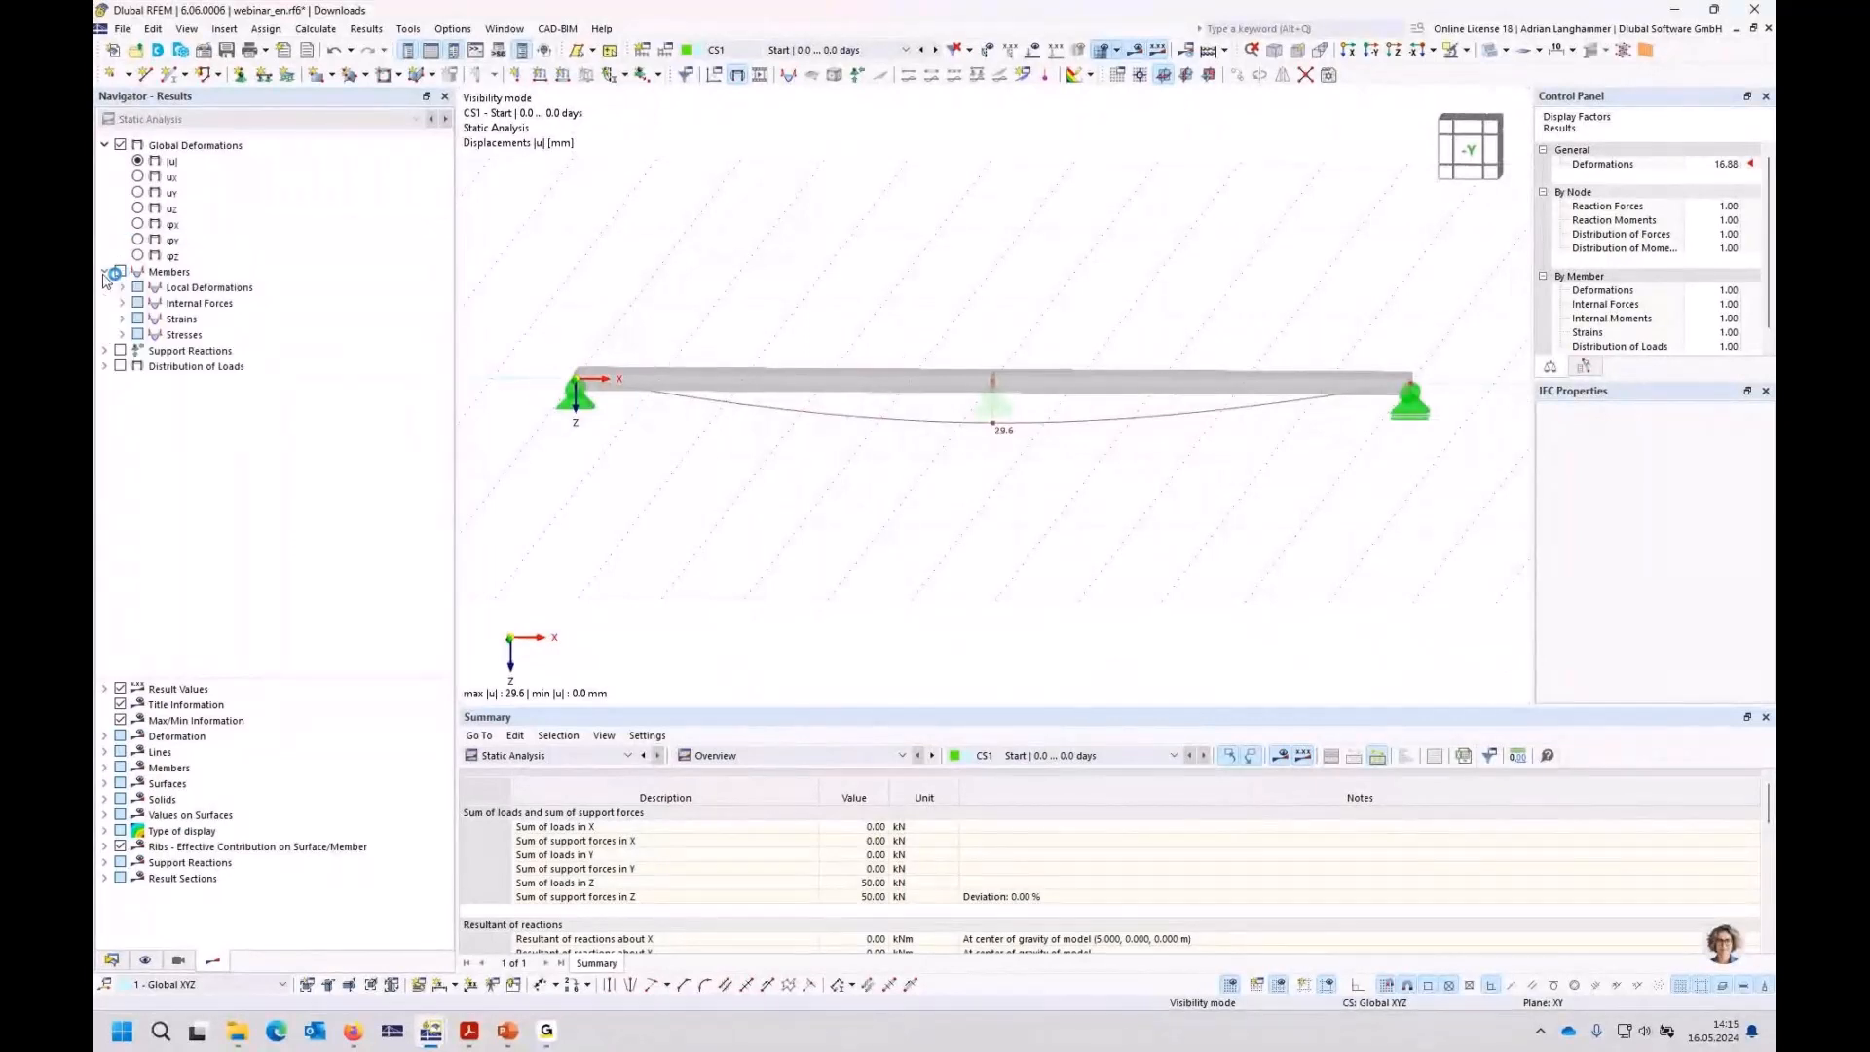
{"action": "left_click", "coordinate": [122, 303]}
{"action": "left_click", "coordinate": [155, 382]}
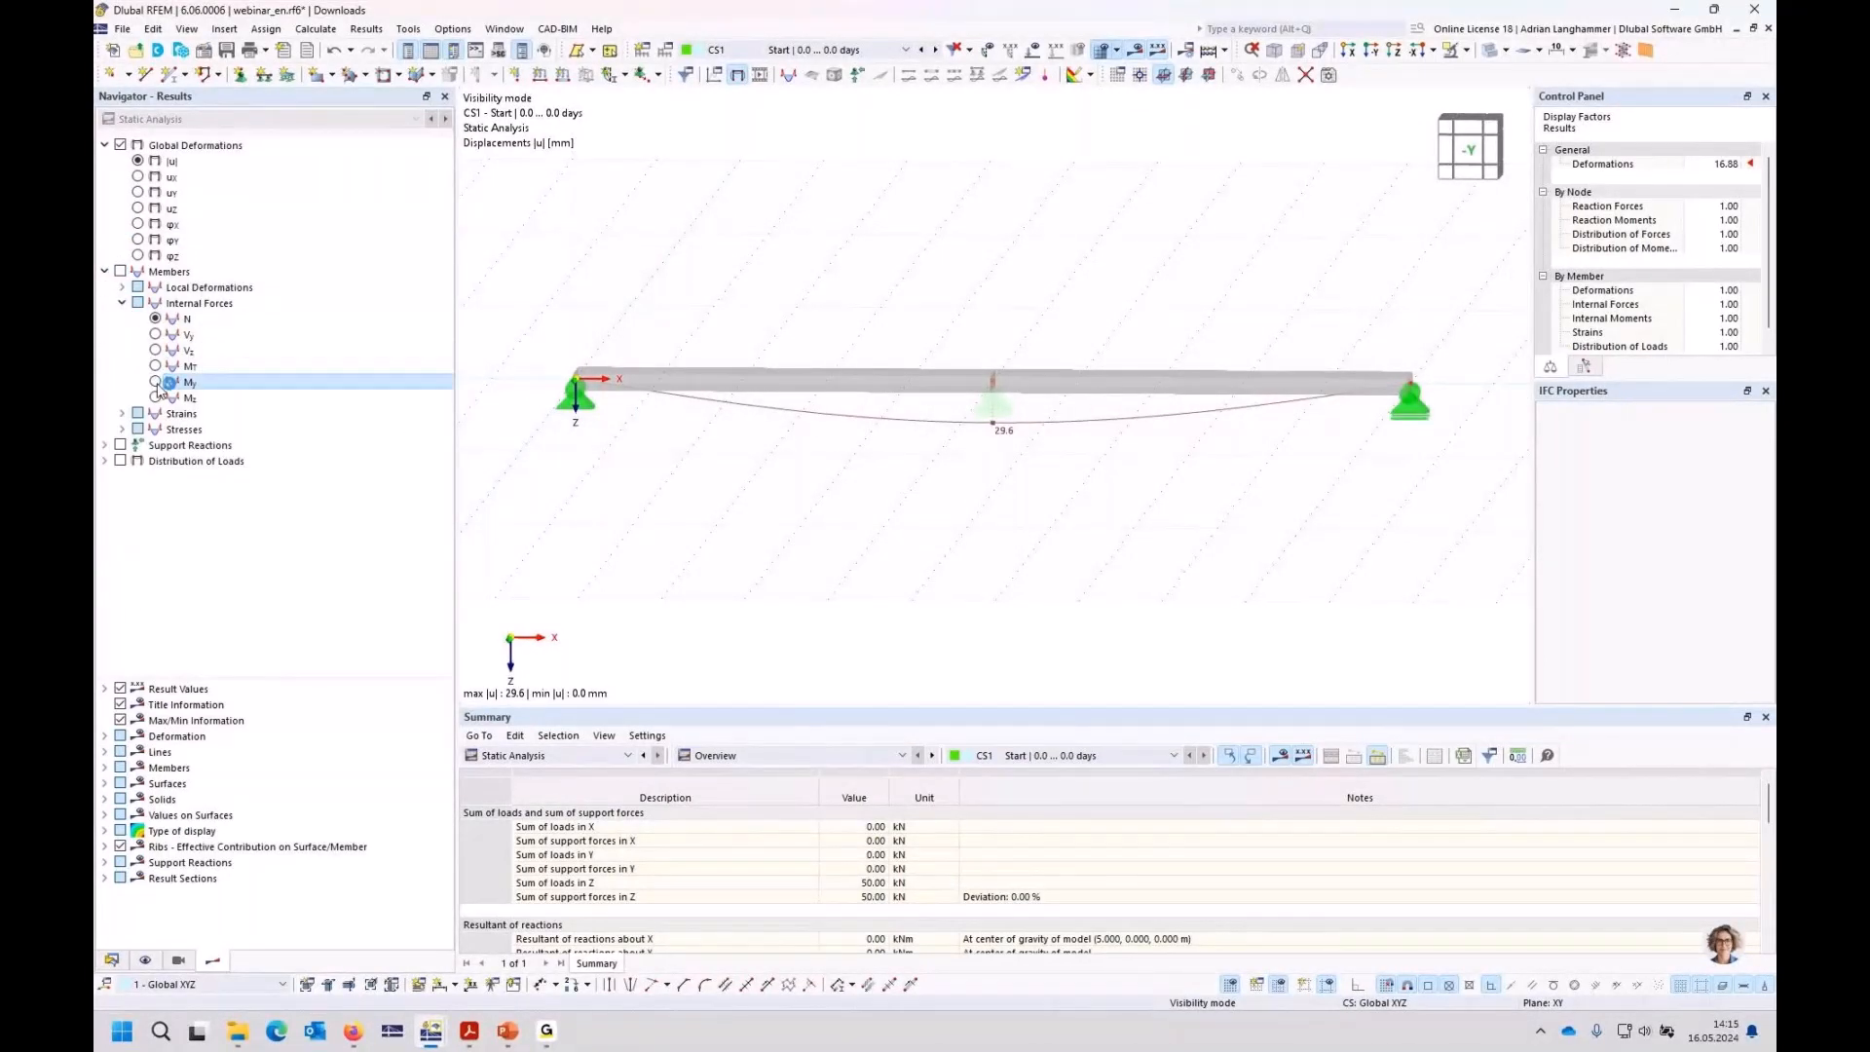
Step: Calculate construction stages CS2 and CS3 and examine the bending moments My along the beam
{"action": "left_click", "coordinate": [935, 51]}
{"action": "left_click", "coordinate": [1136, 50]}
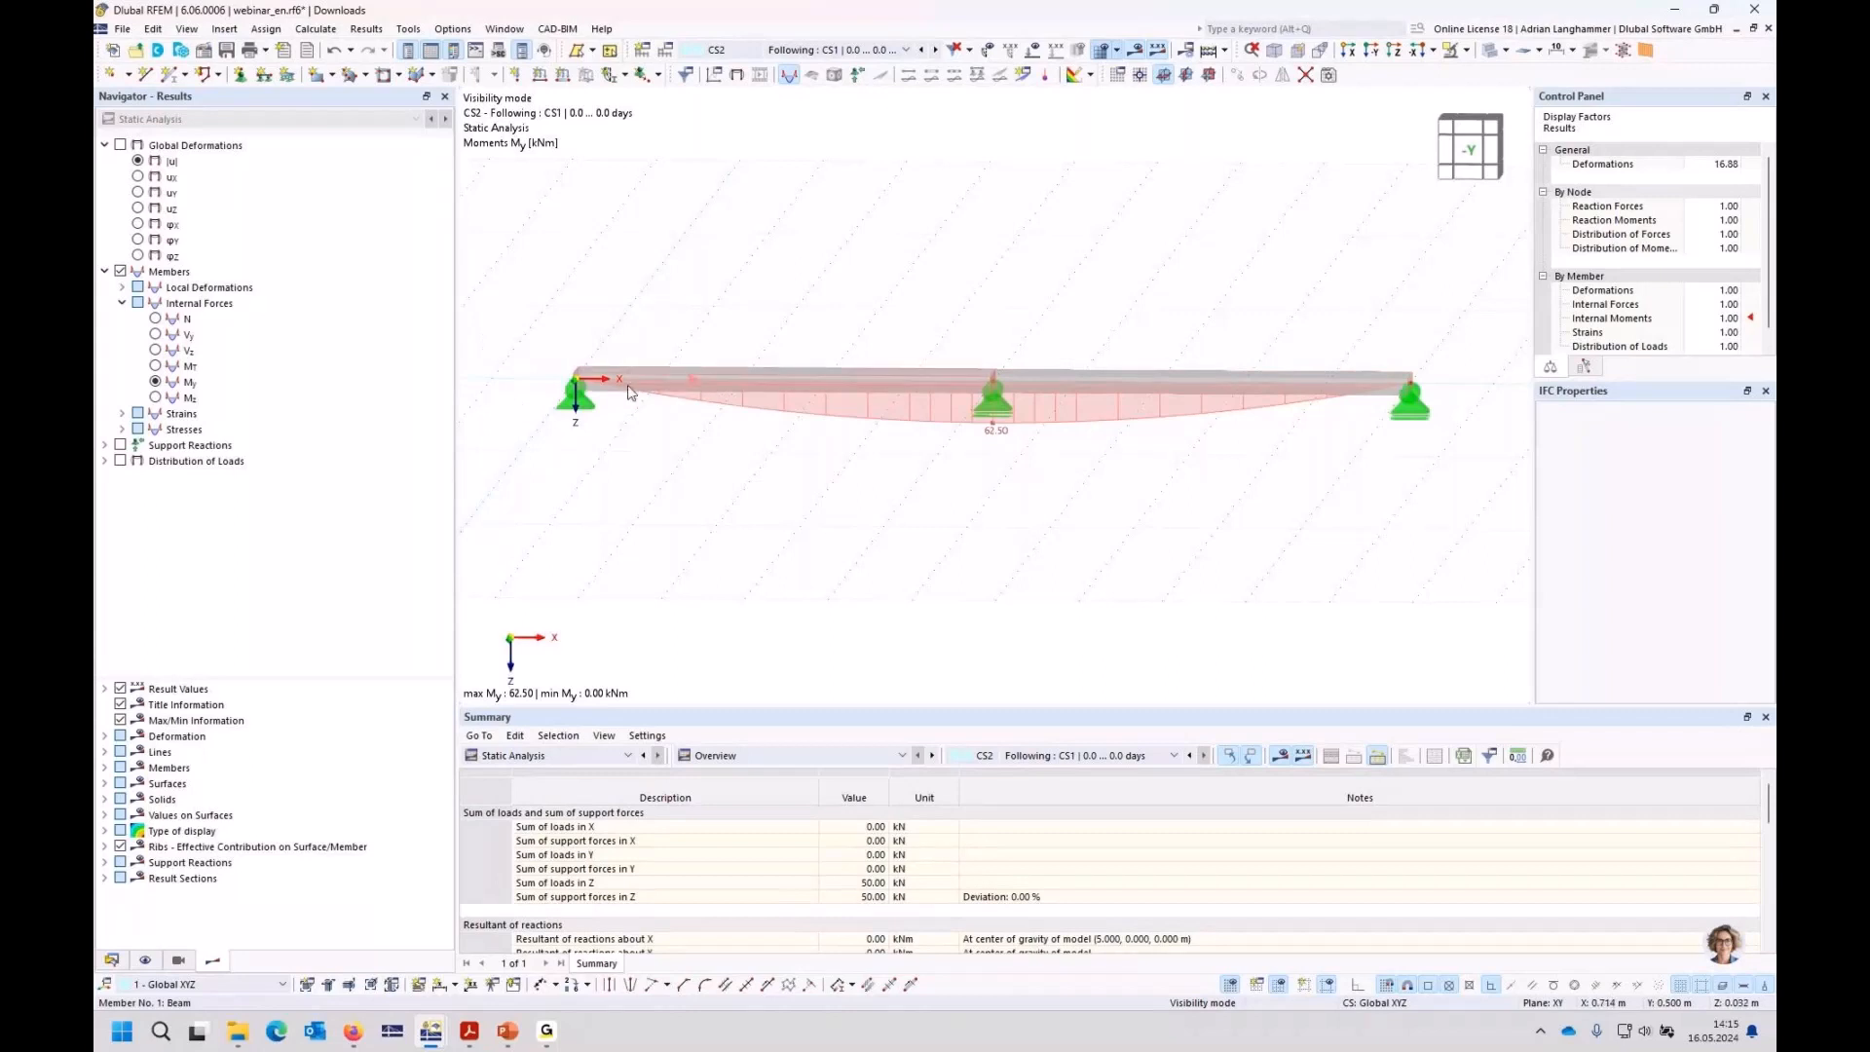
{"action": "mouse_move", "coordinate": [581, 380]}
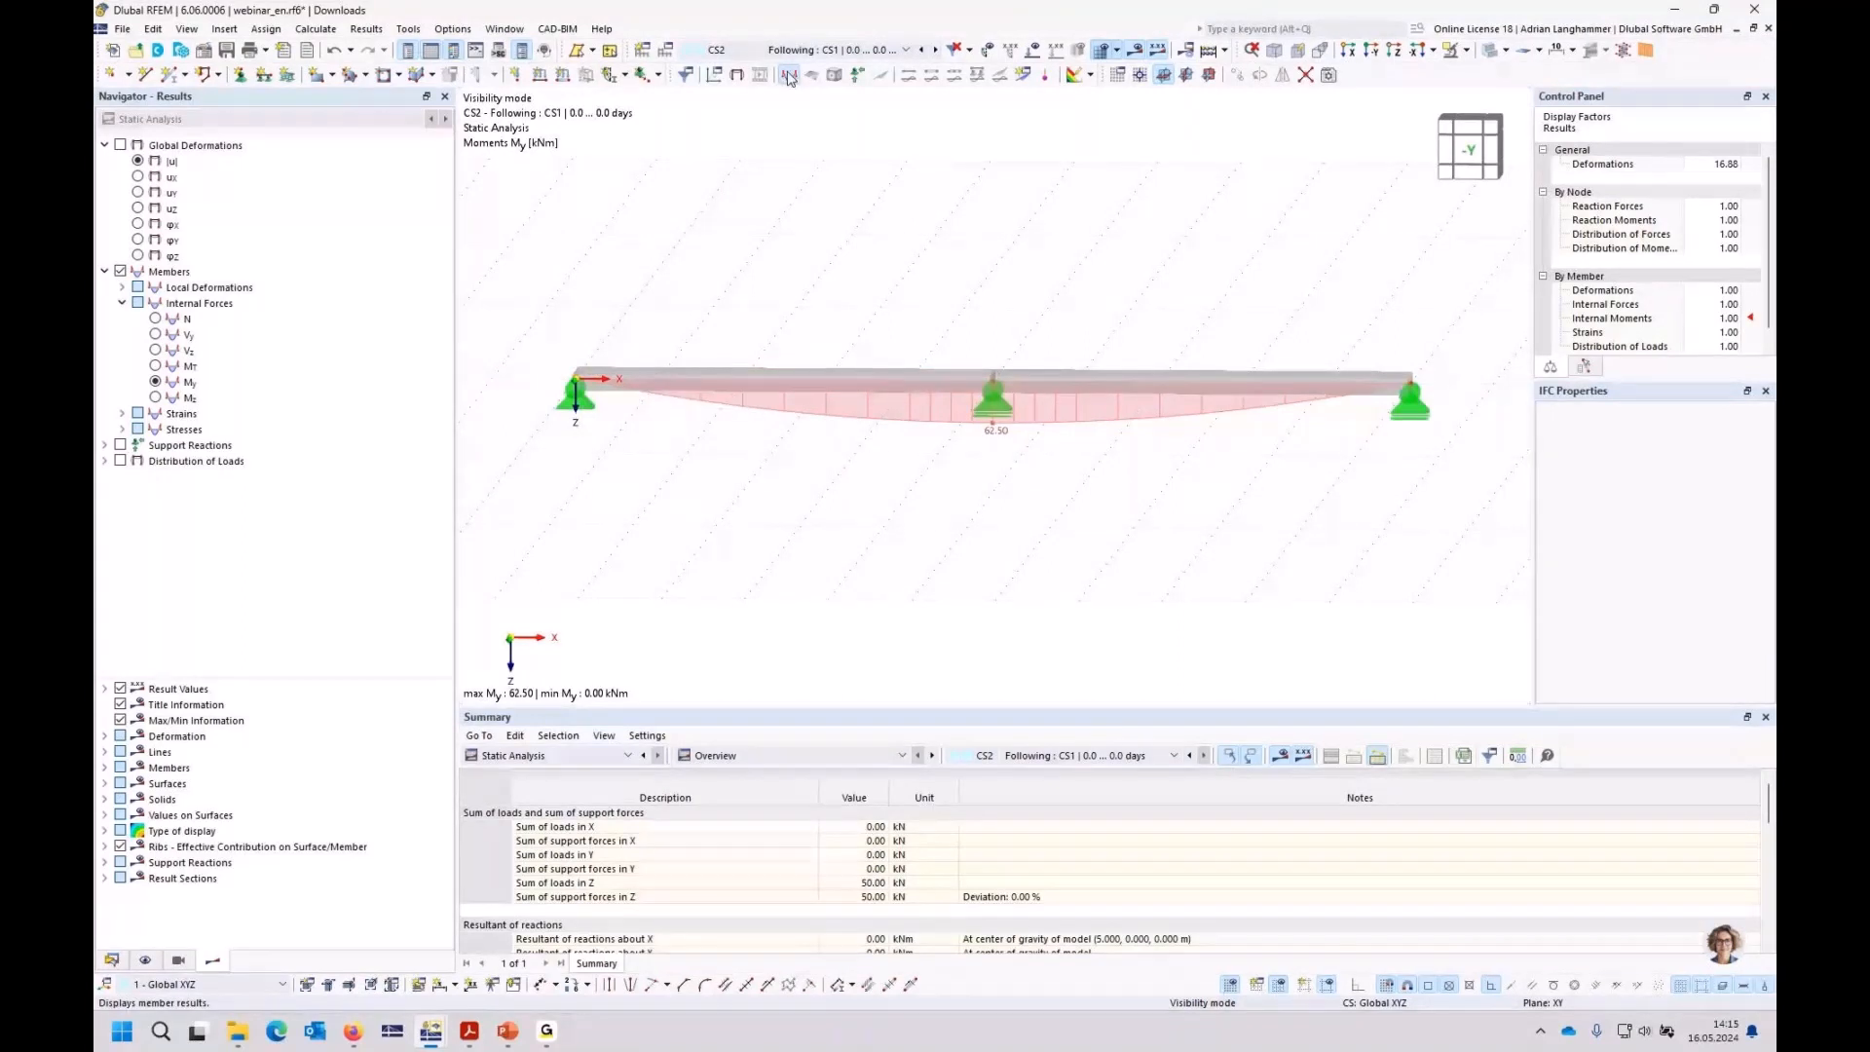
{"action": "left_click", "coordinate": [995, 421]}
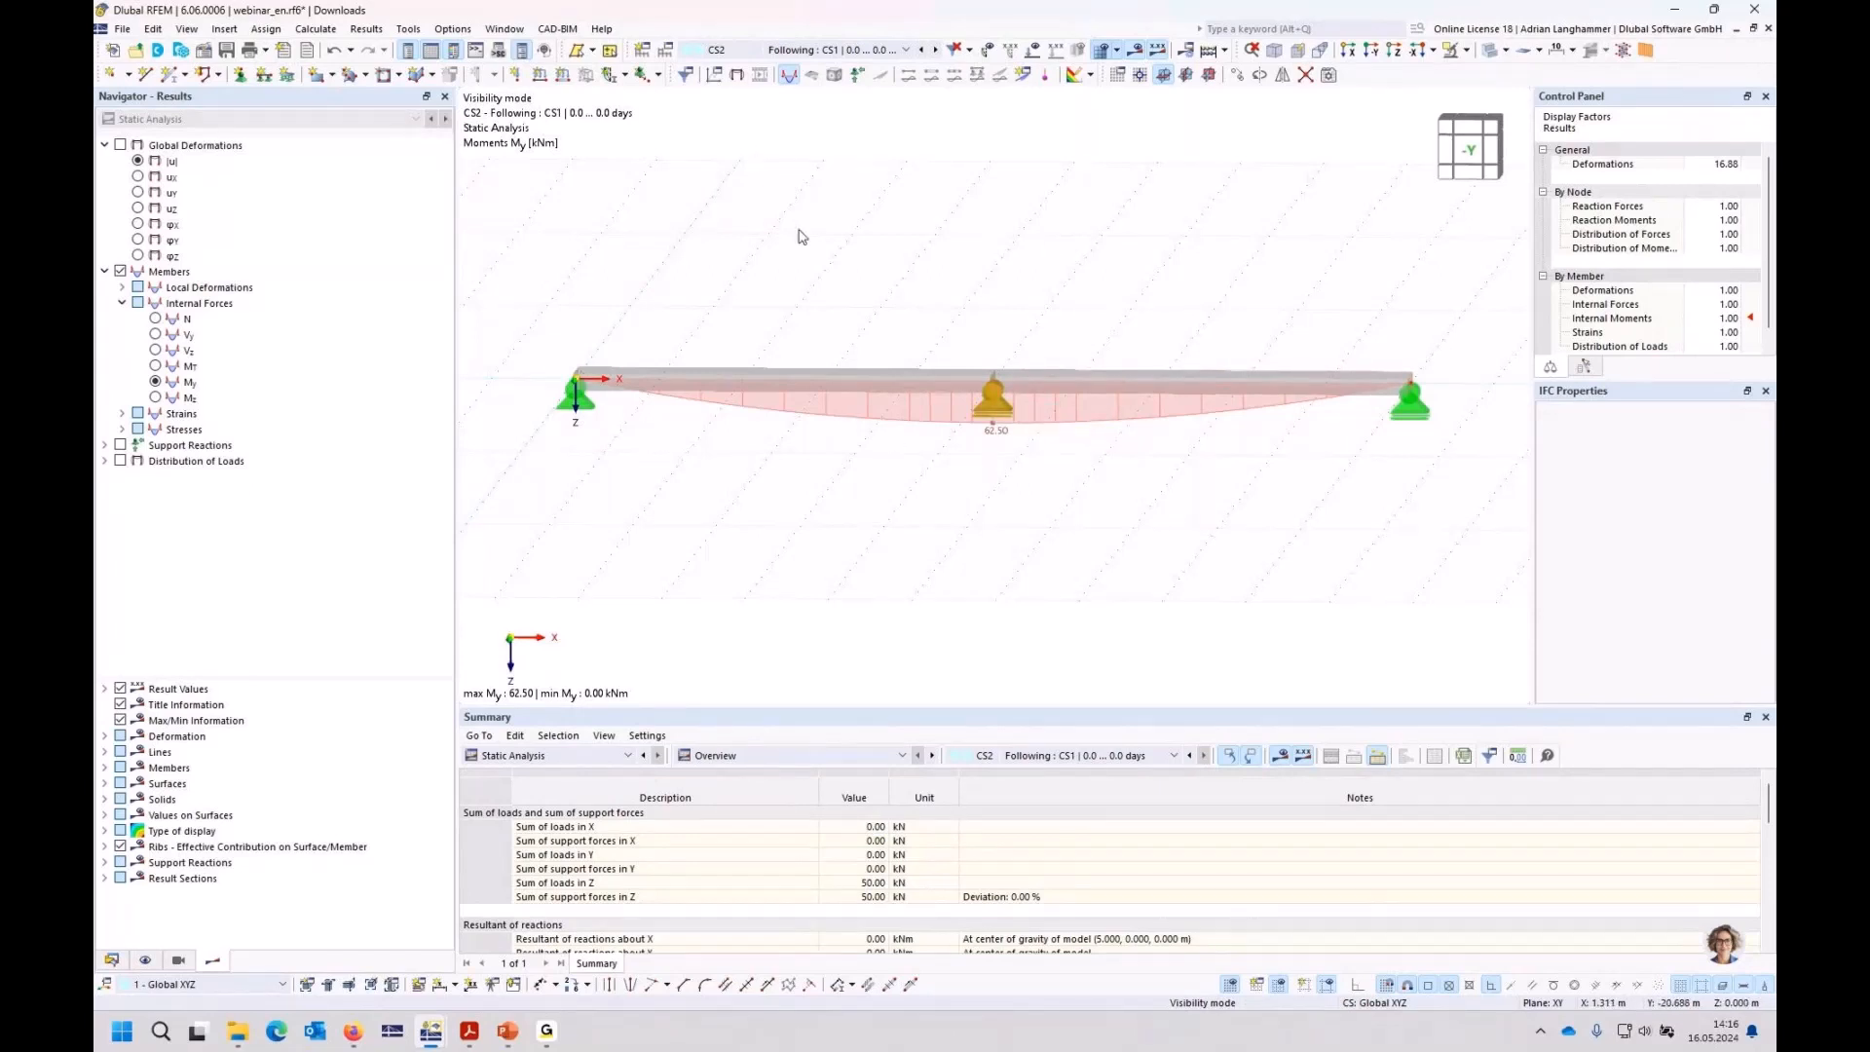
{"action": "left_click", "coordinate": [936, 50]}
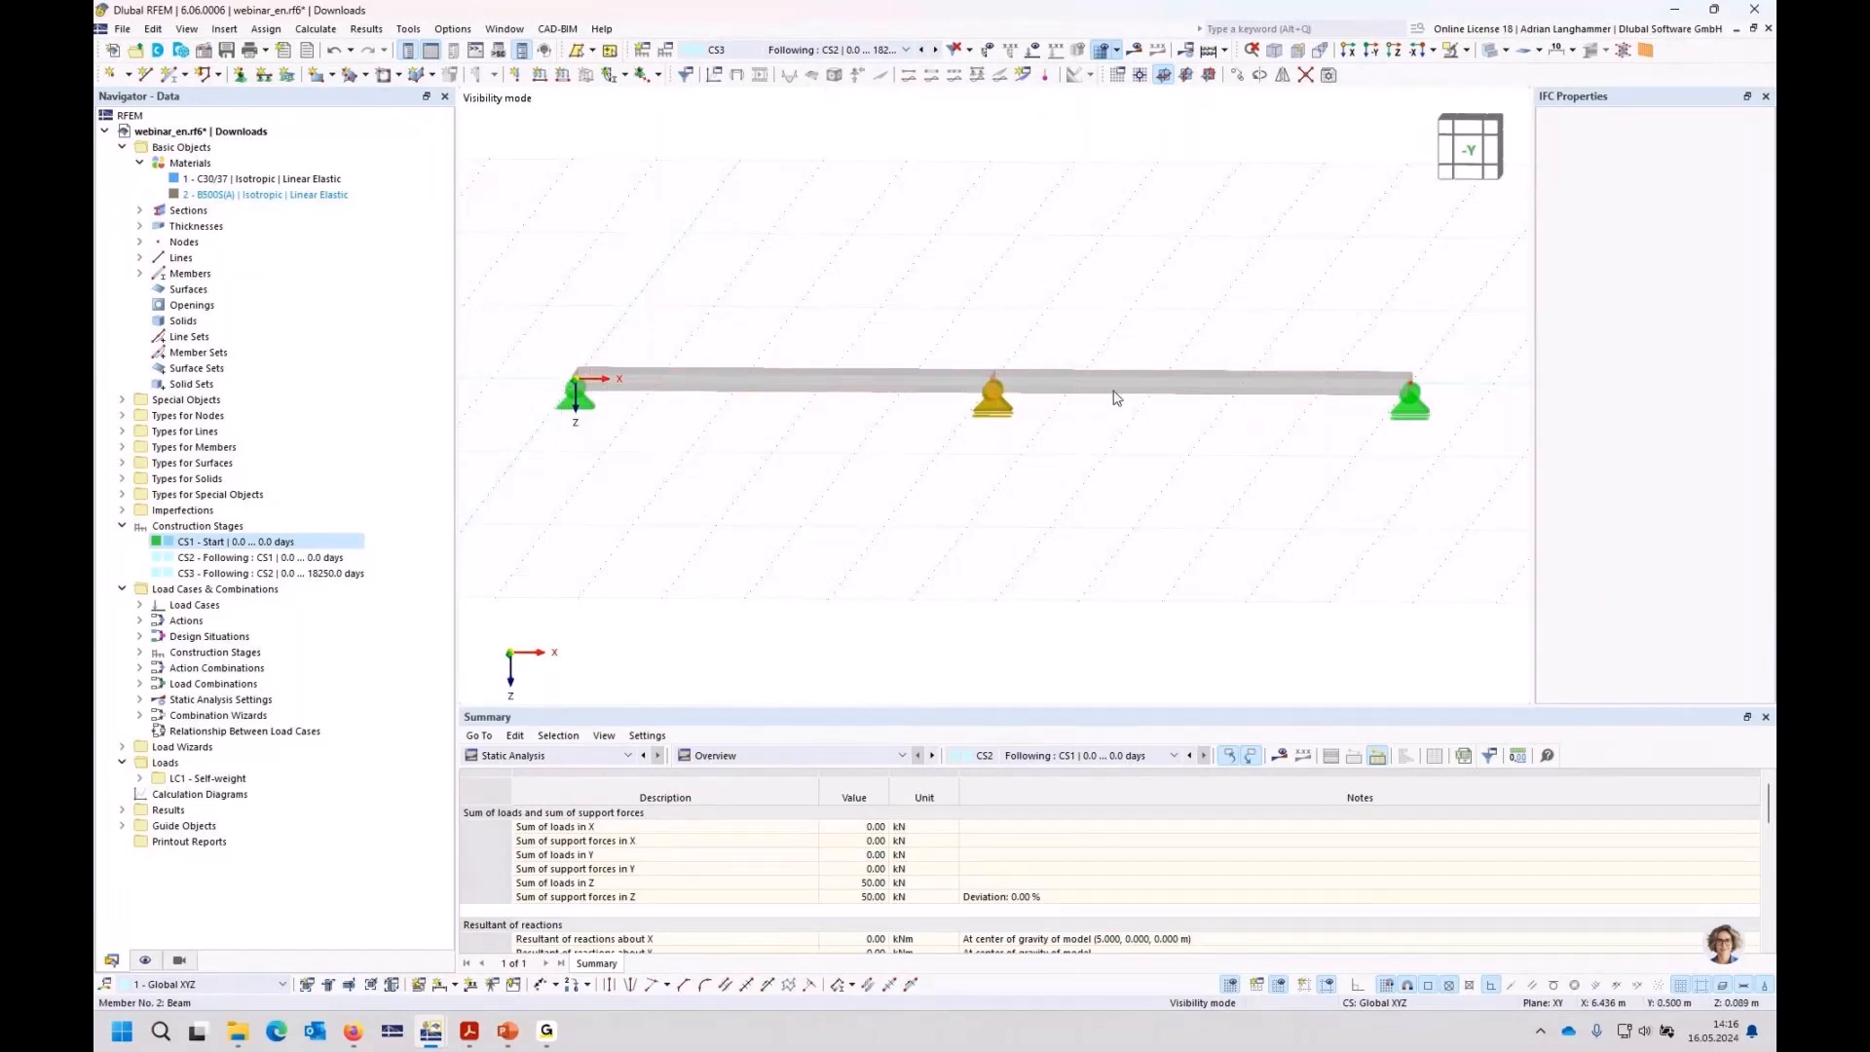
{"action": "left_click", "coordinate": [1134, 50]}
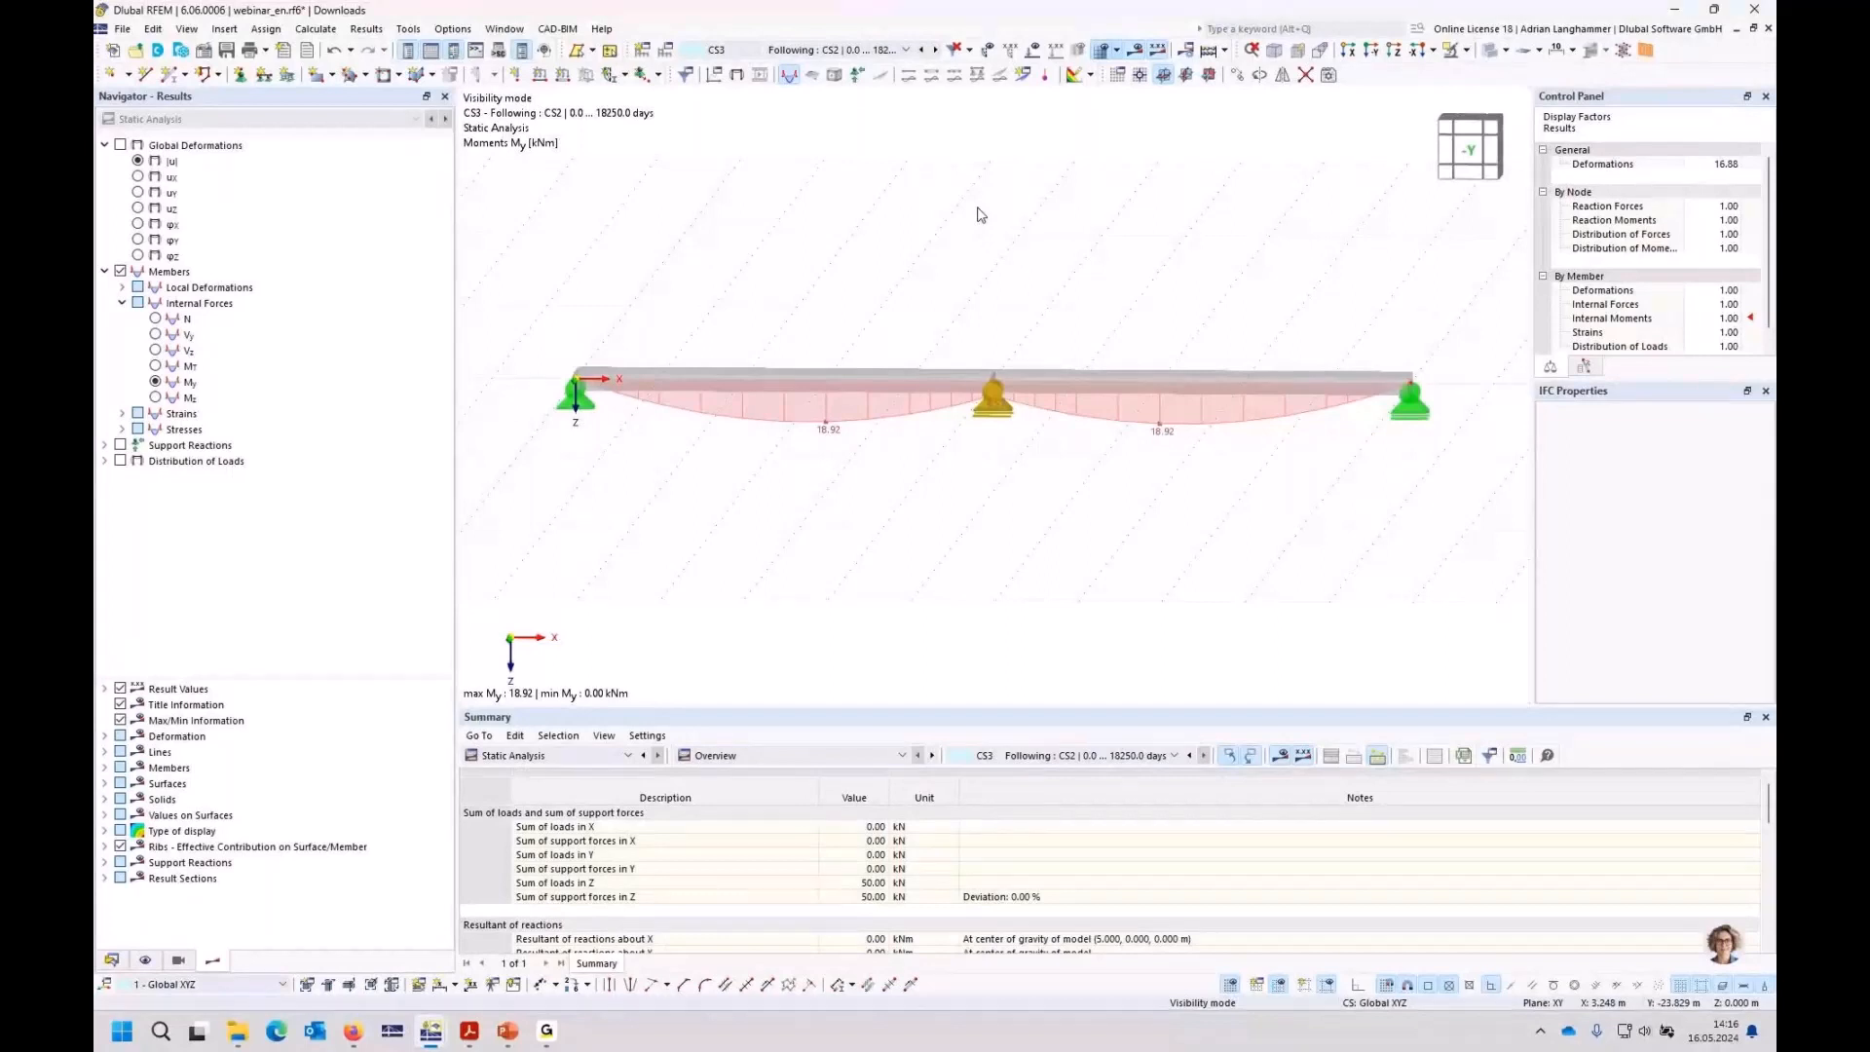
Step: Display the global deformations |u| and compare stages CS2 and CS3 at the middle support
{"action": "left_click", "coordinate": [920, 52]}
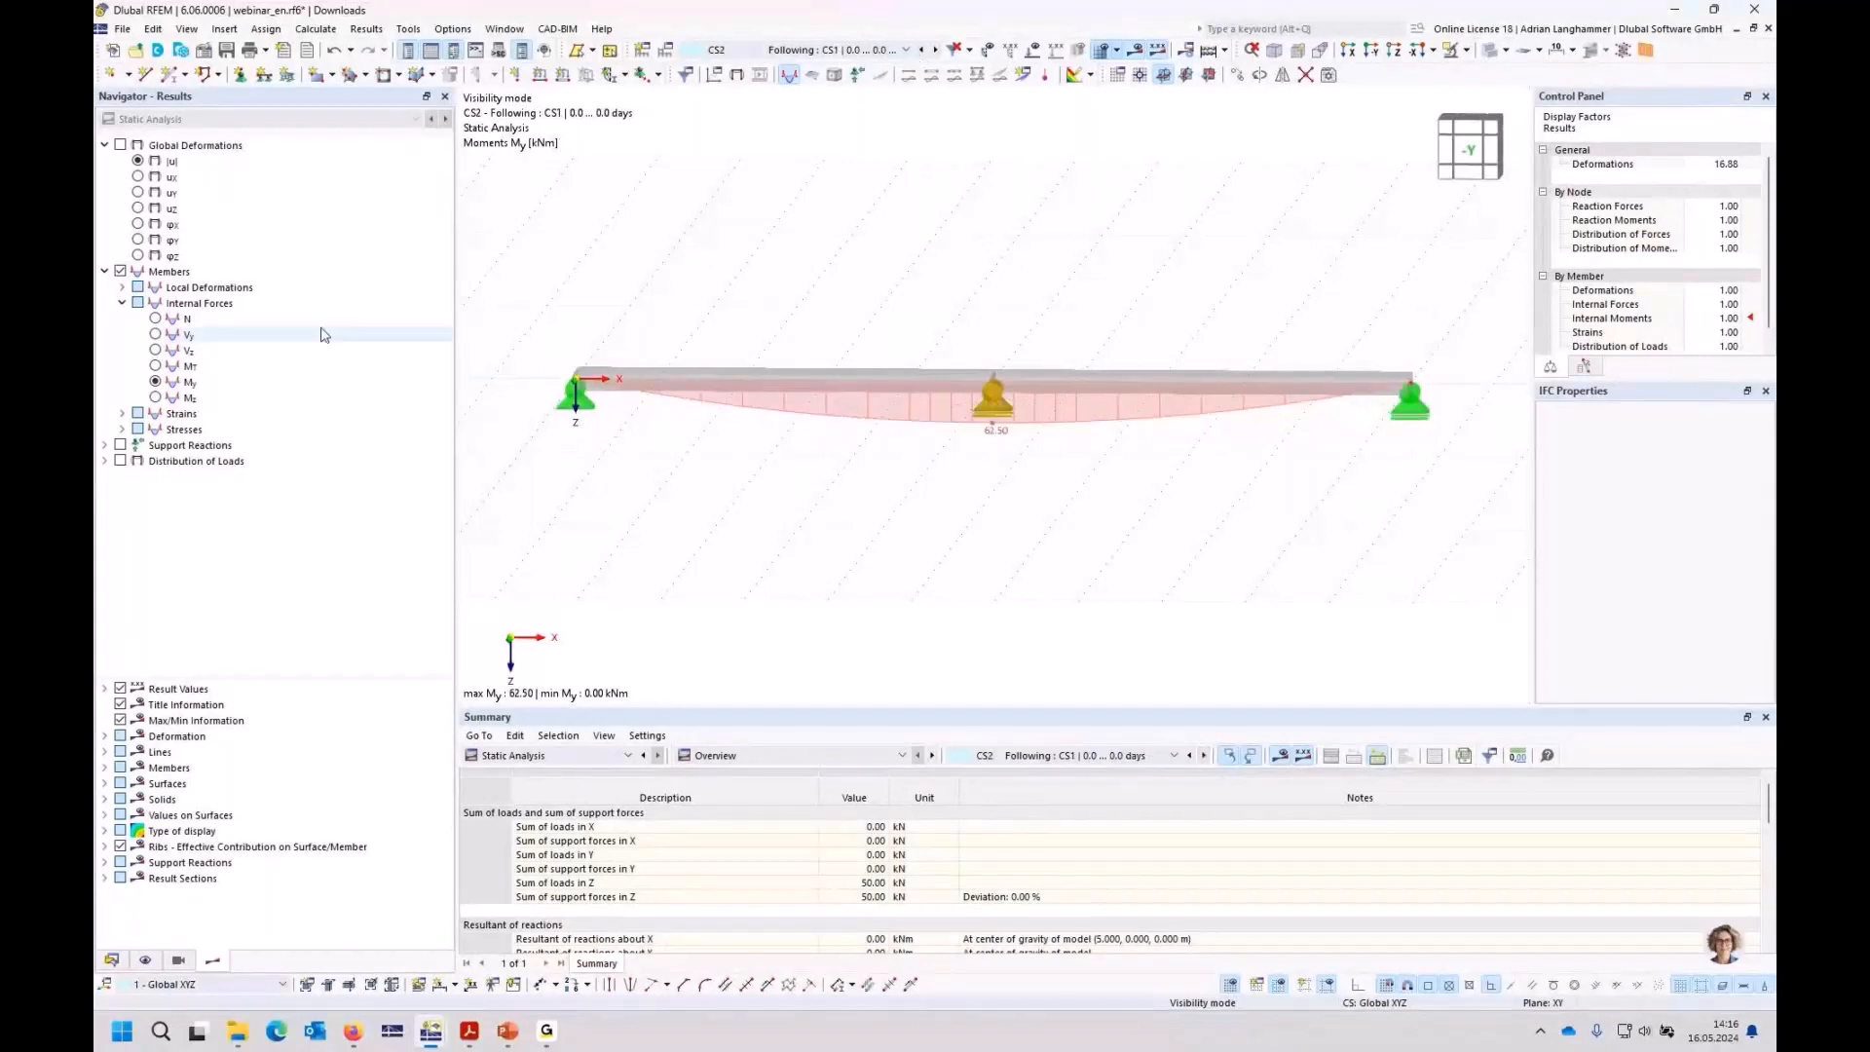
{"action": "left_click", "coordinate": [120, 145]}
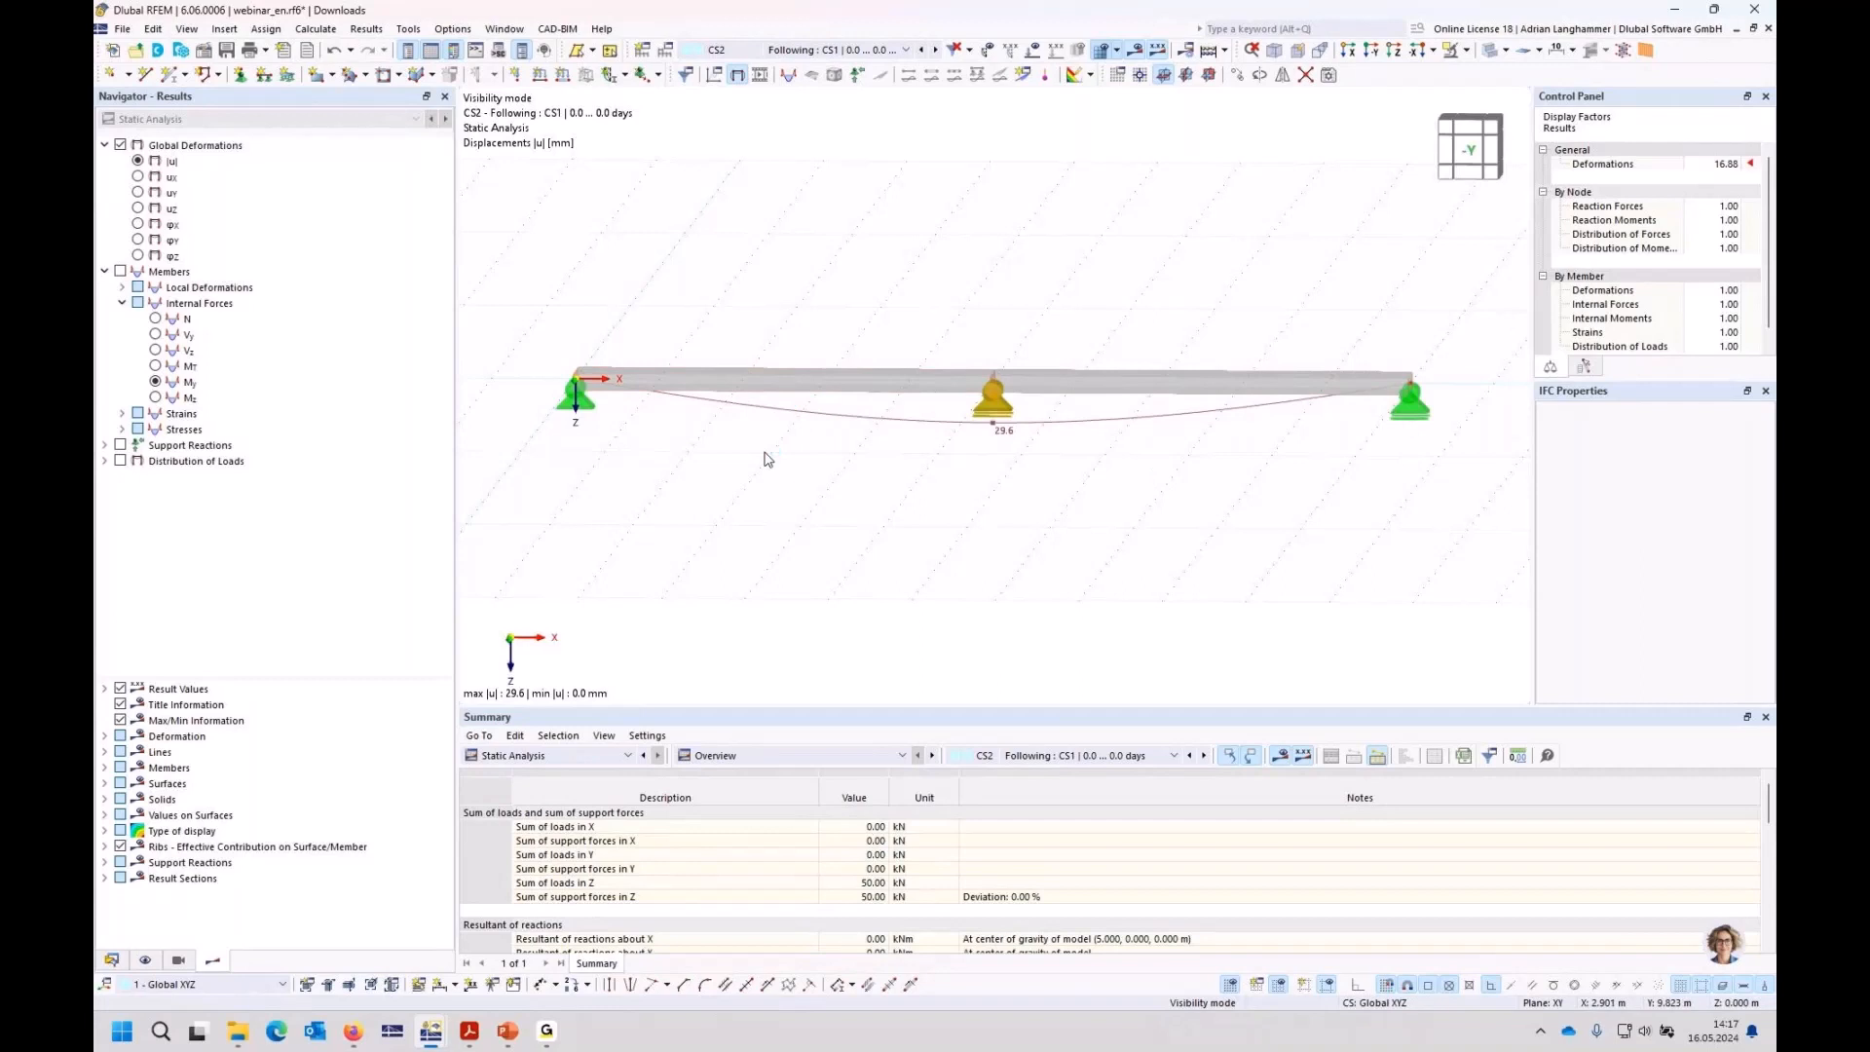
{"action": "left_click", "coordinate": [997, 397]}
{"action": "left_click", "coordinate": [994, 426]}
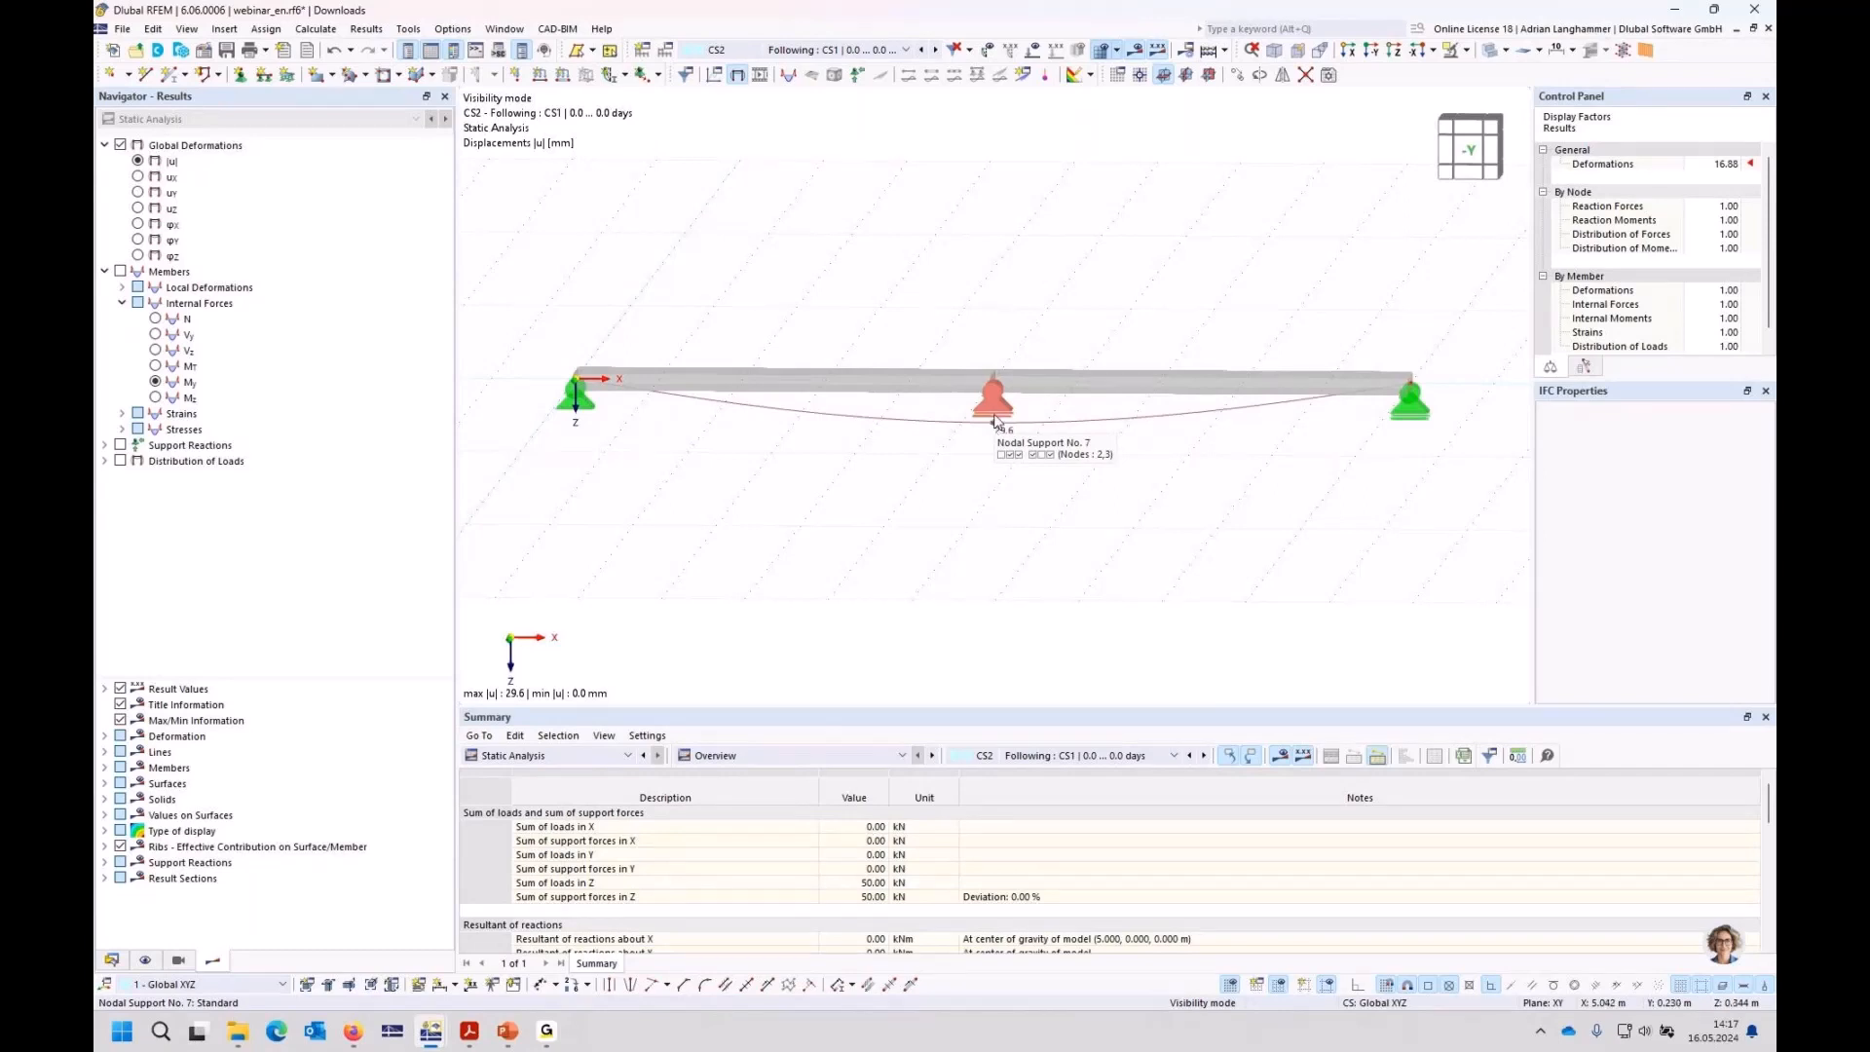
{"action": "left_click", "coordinate": [993, 424]}
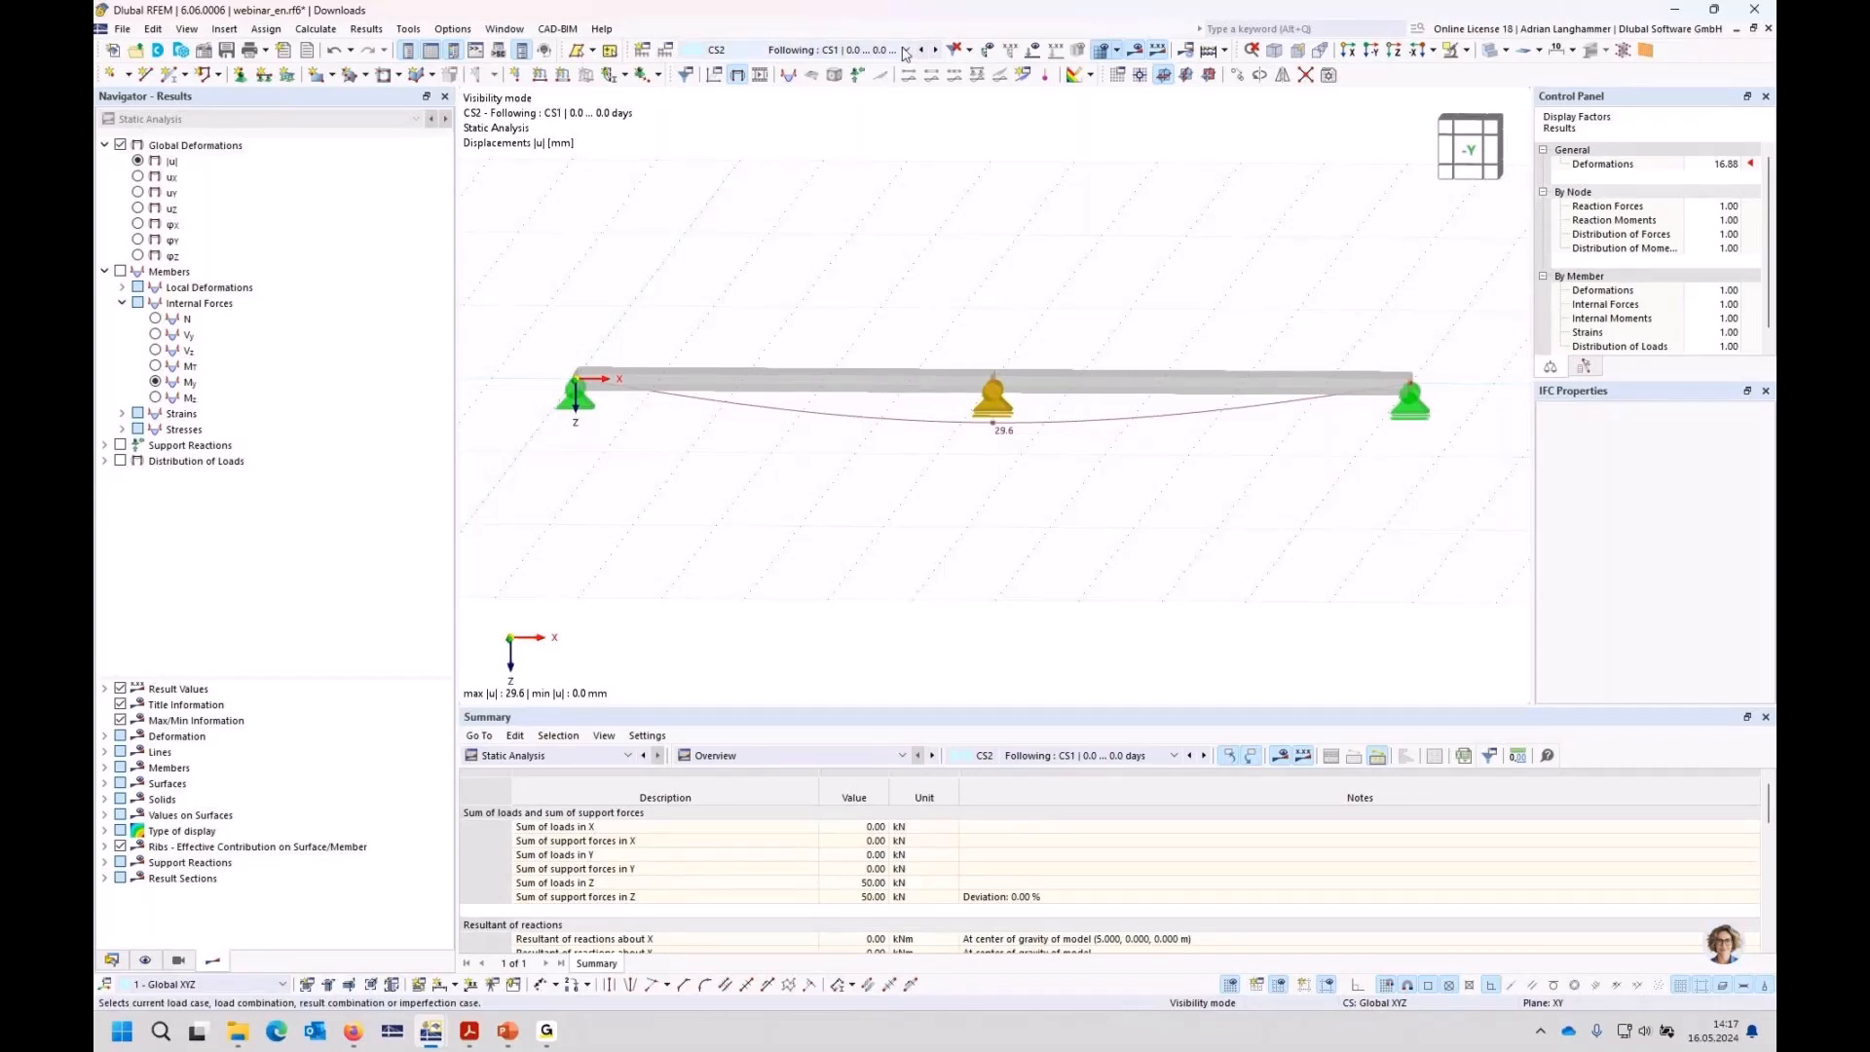
{"action": "left_click", "coordinate": [935, 49]}
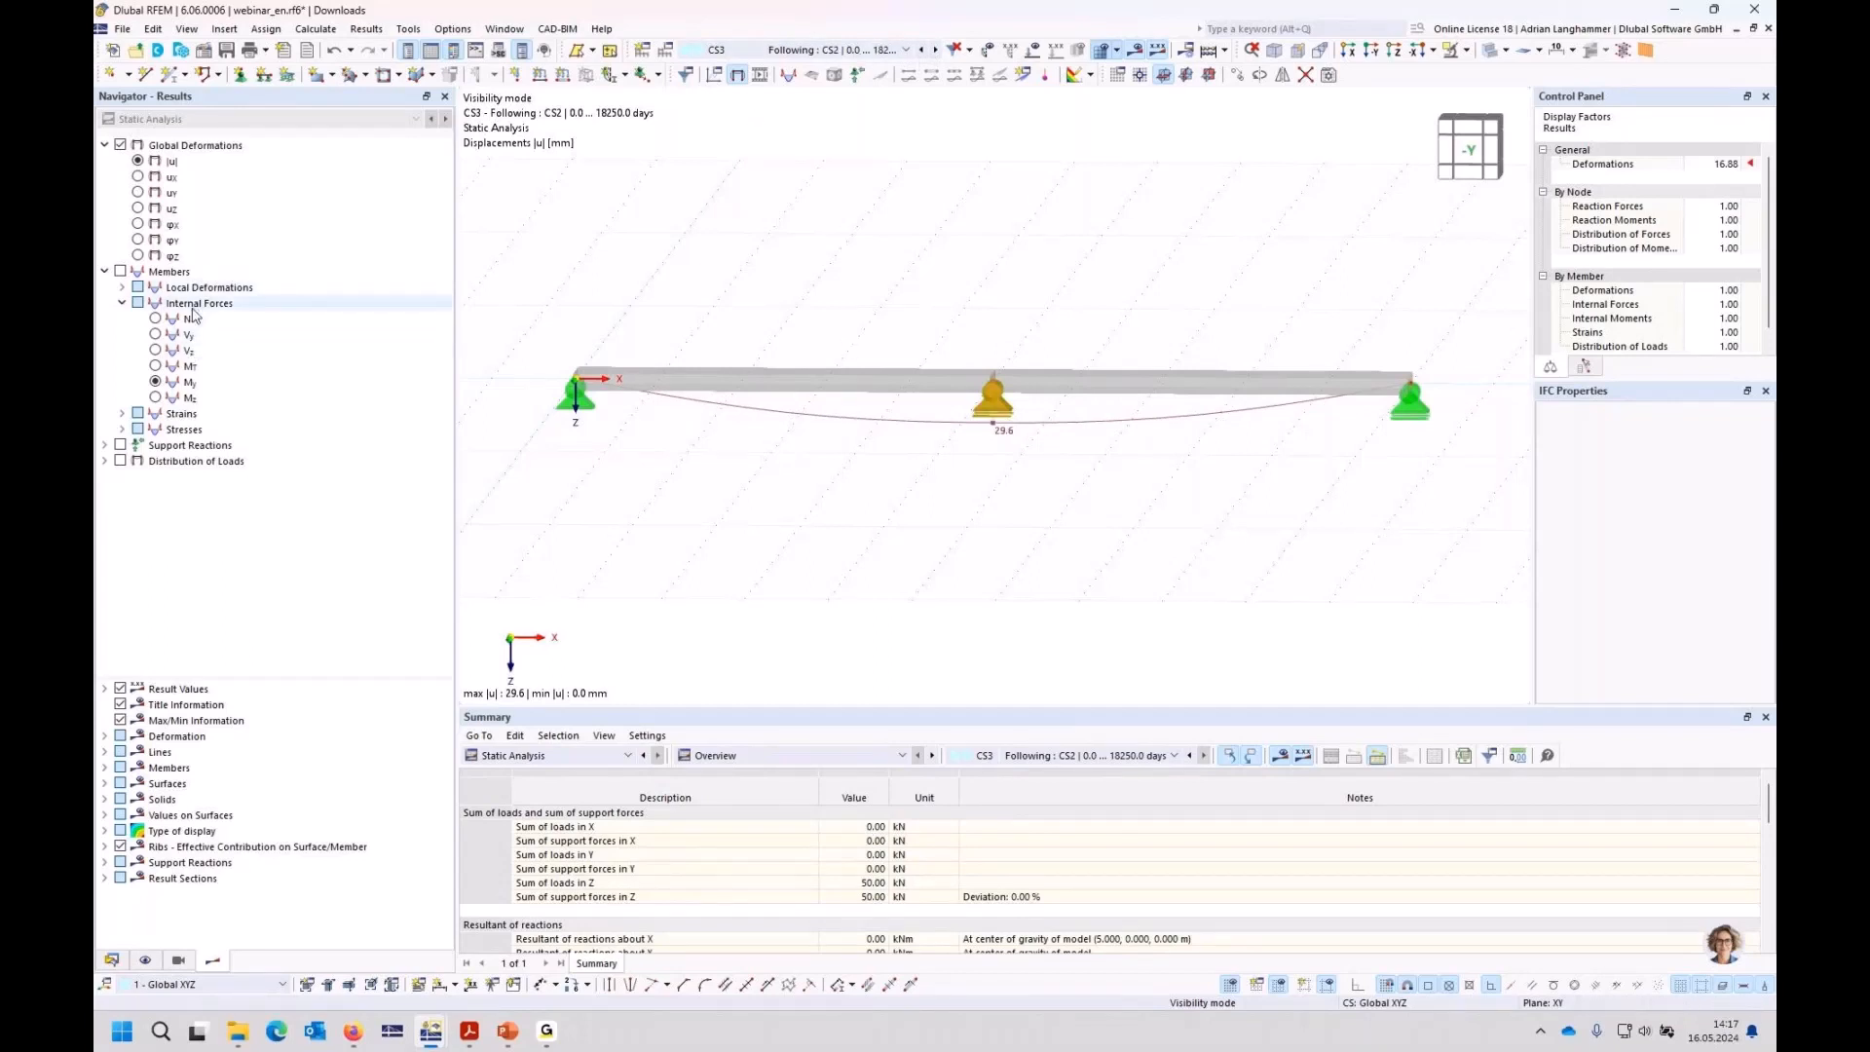
{"action": "left_click", "coordinate": [920, 50]}
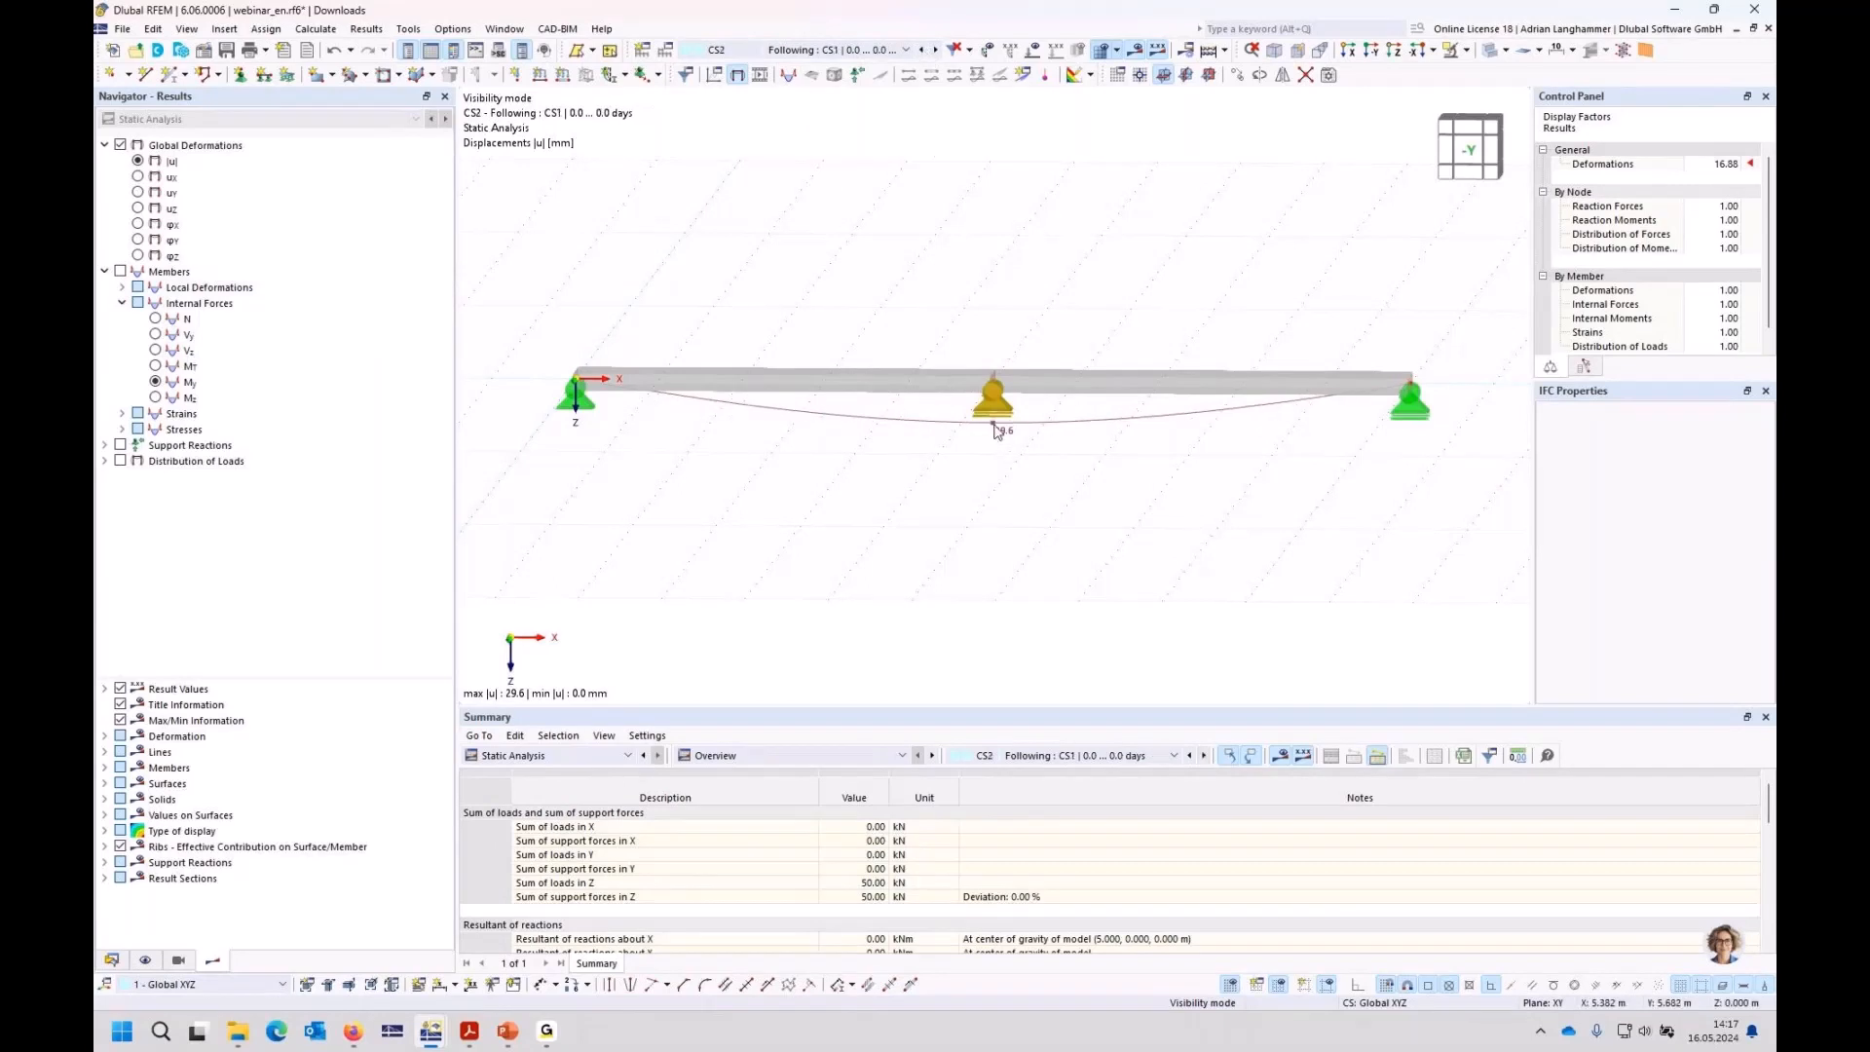
{"action": "left_click", "coordinate": [935, 49]}
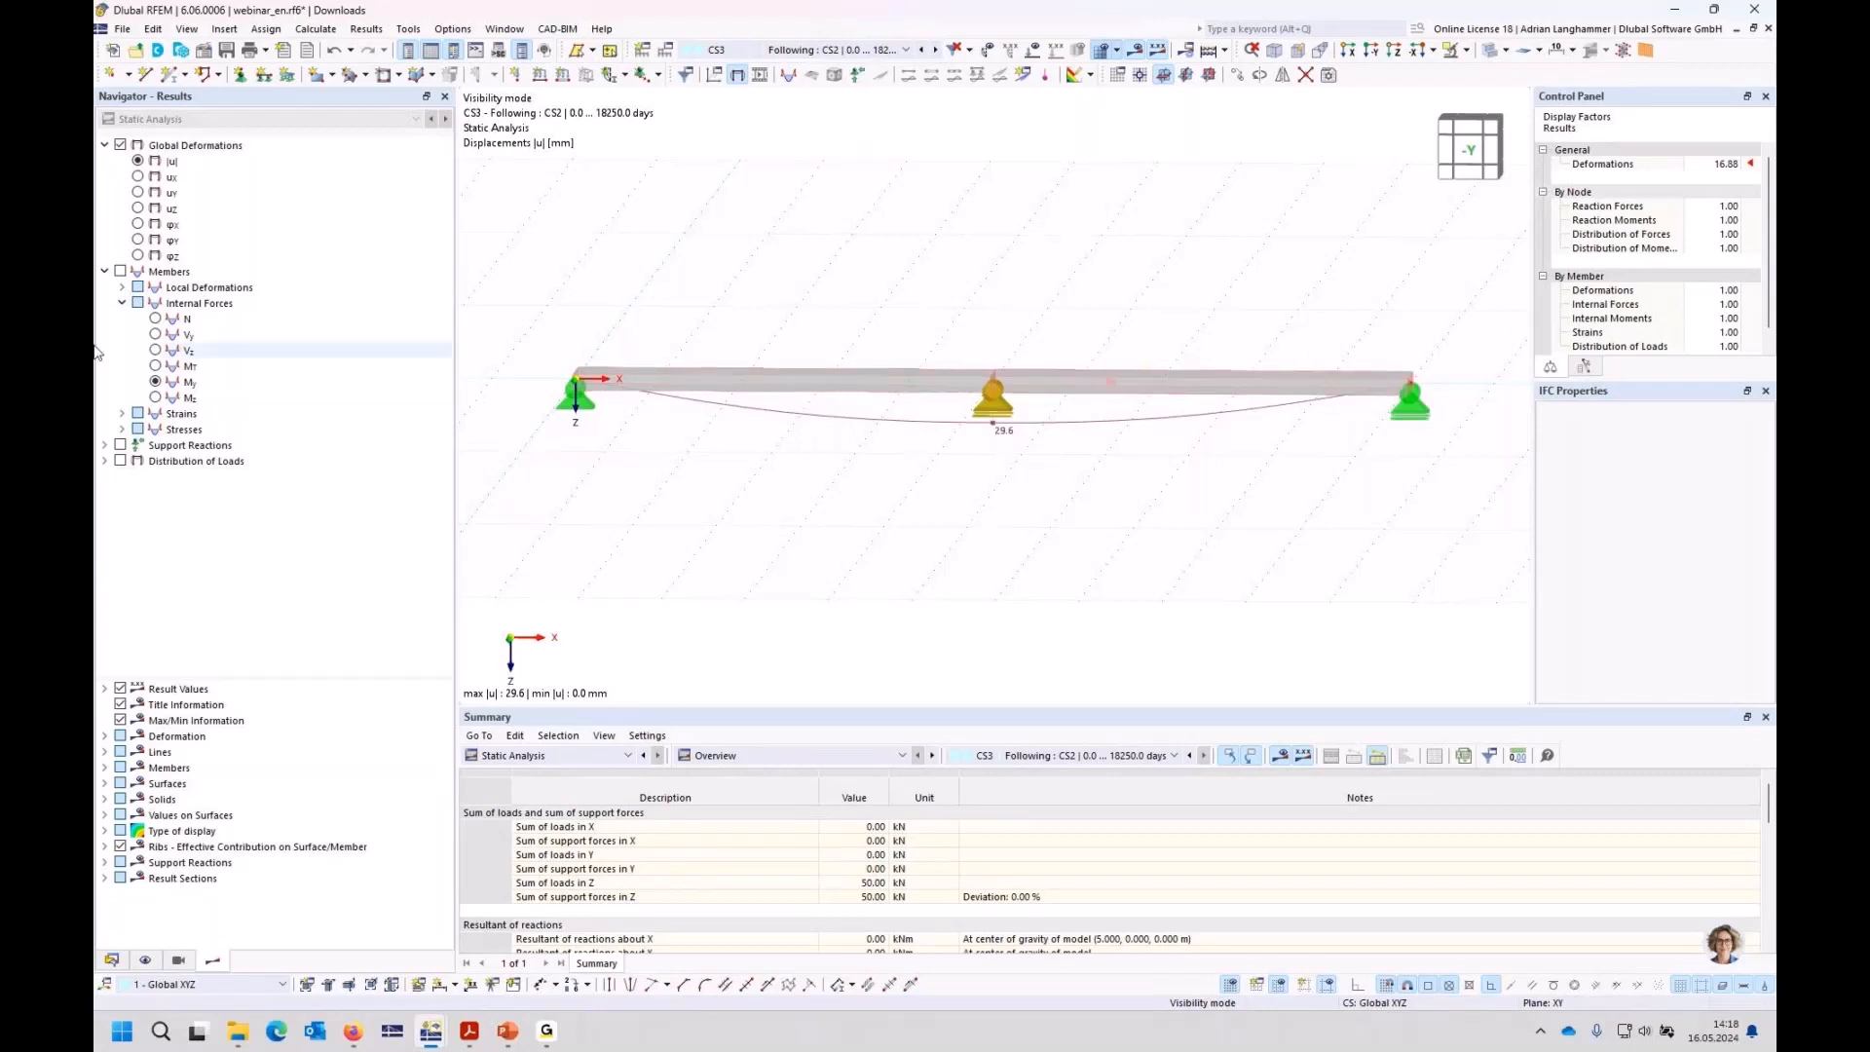
Step: Display the members' local deformations uz and show all result values along the beam
{"action": "left_click", "coordinate": [121, 287]}
{"action": "left_click", "coordinate": [155, 334]}
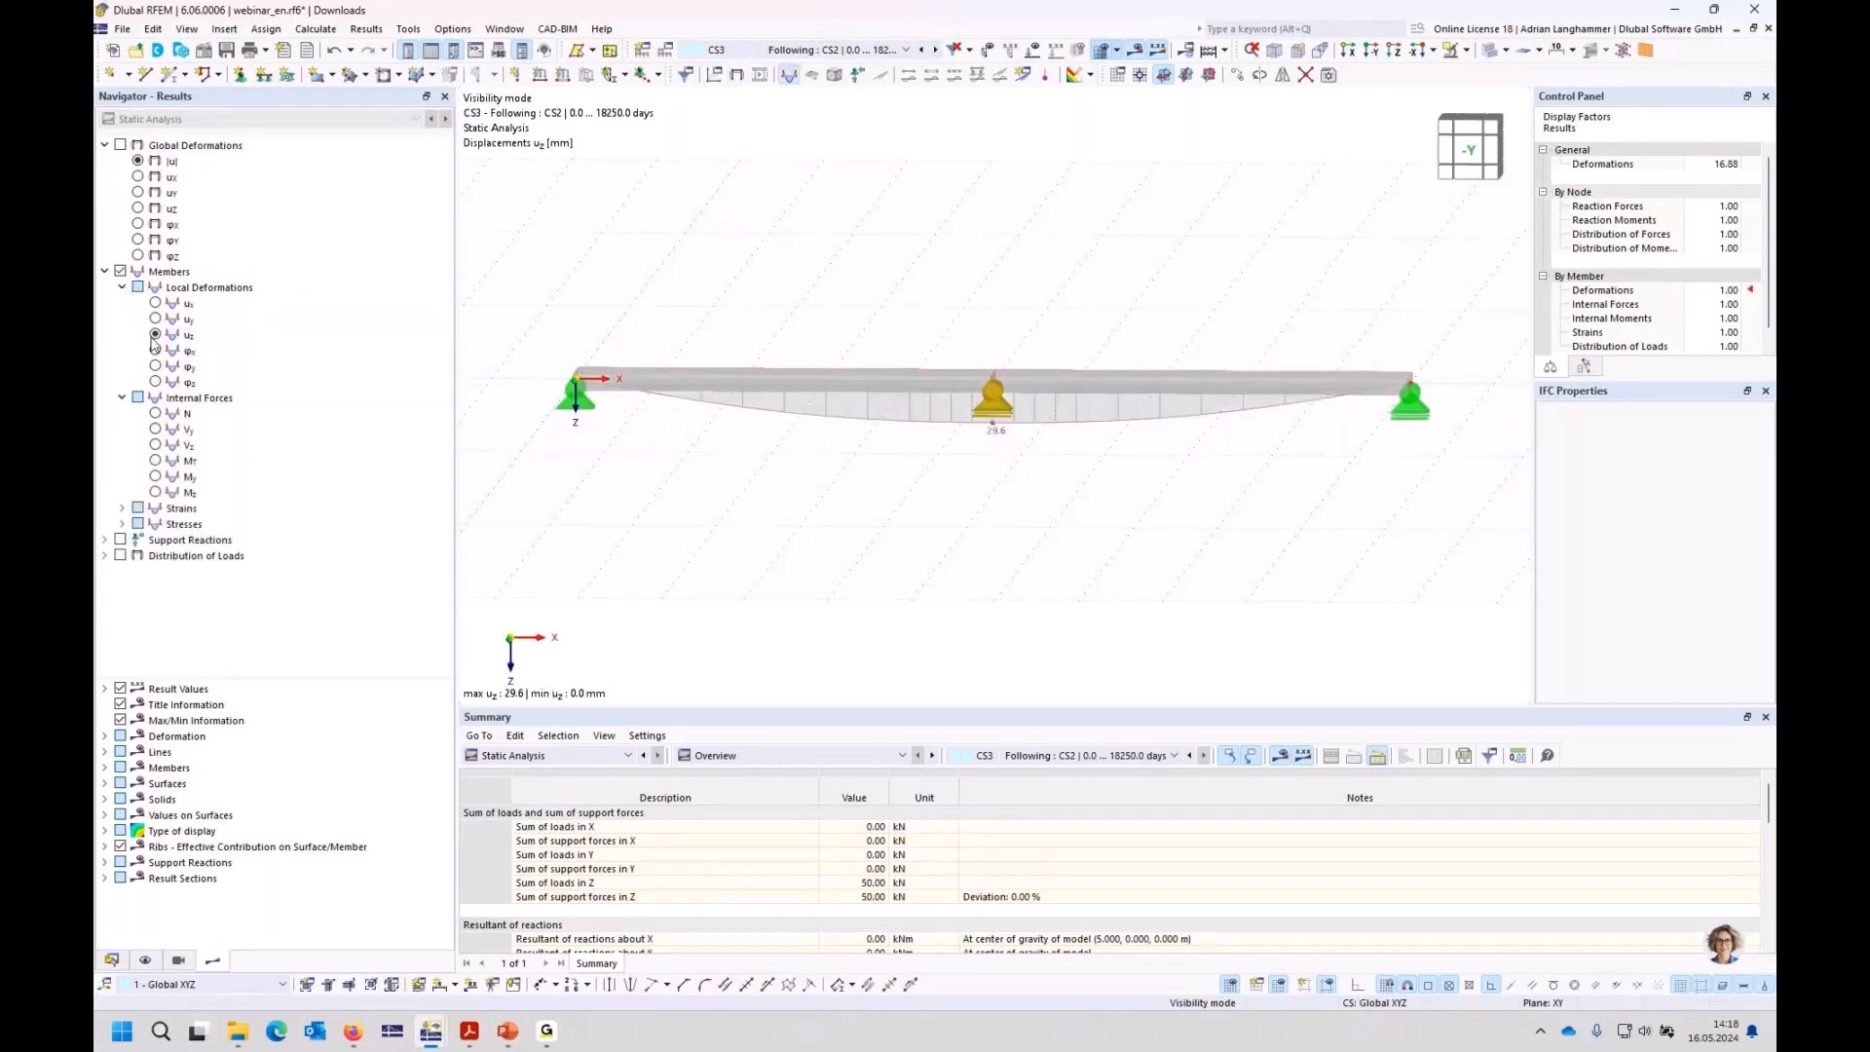
{"action": "left_click", "coordinate": [104, 767]}
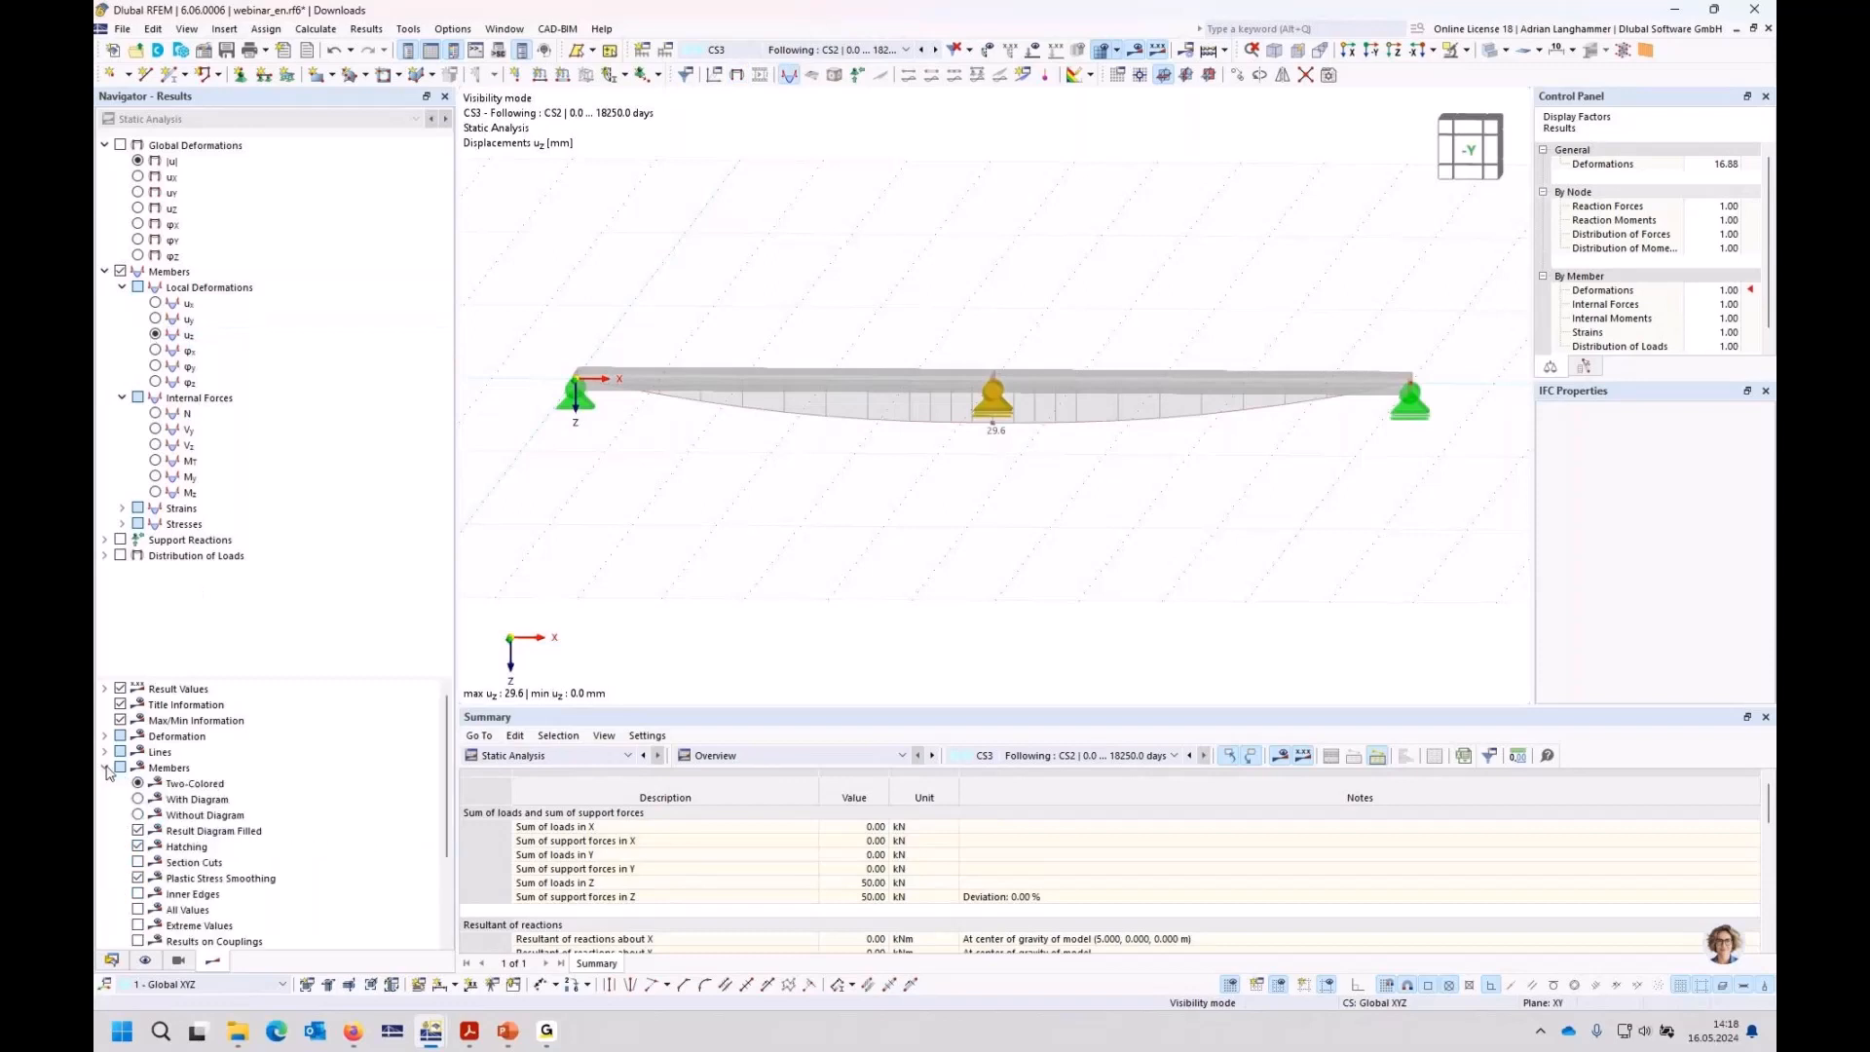
{"action": "left_click", "coordinate": [137, 910]}
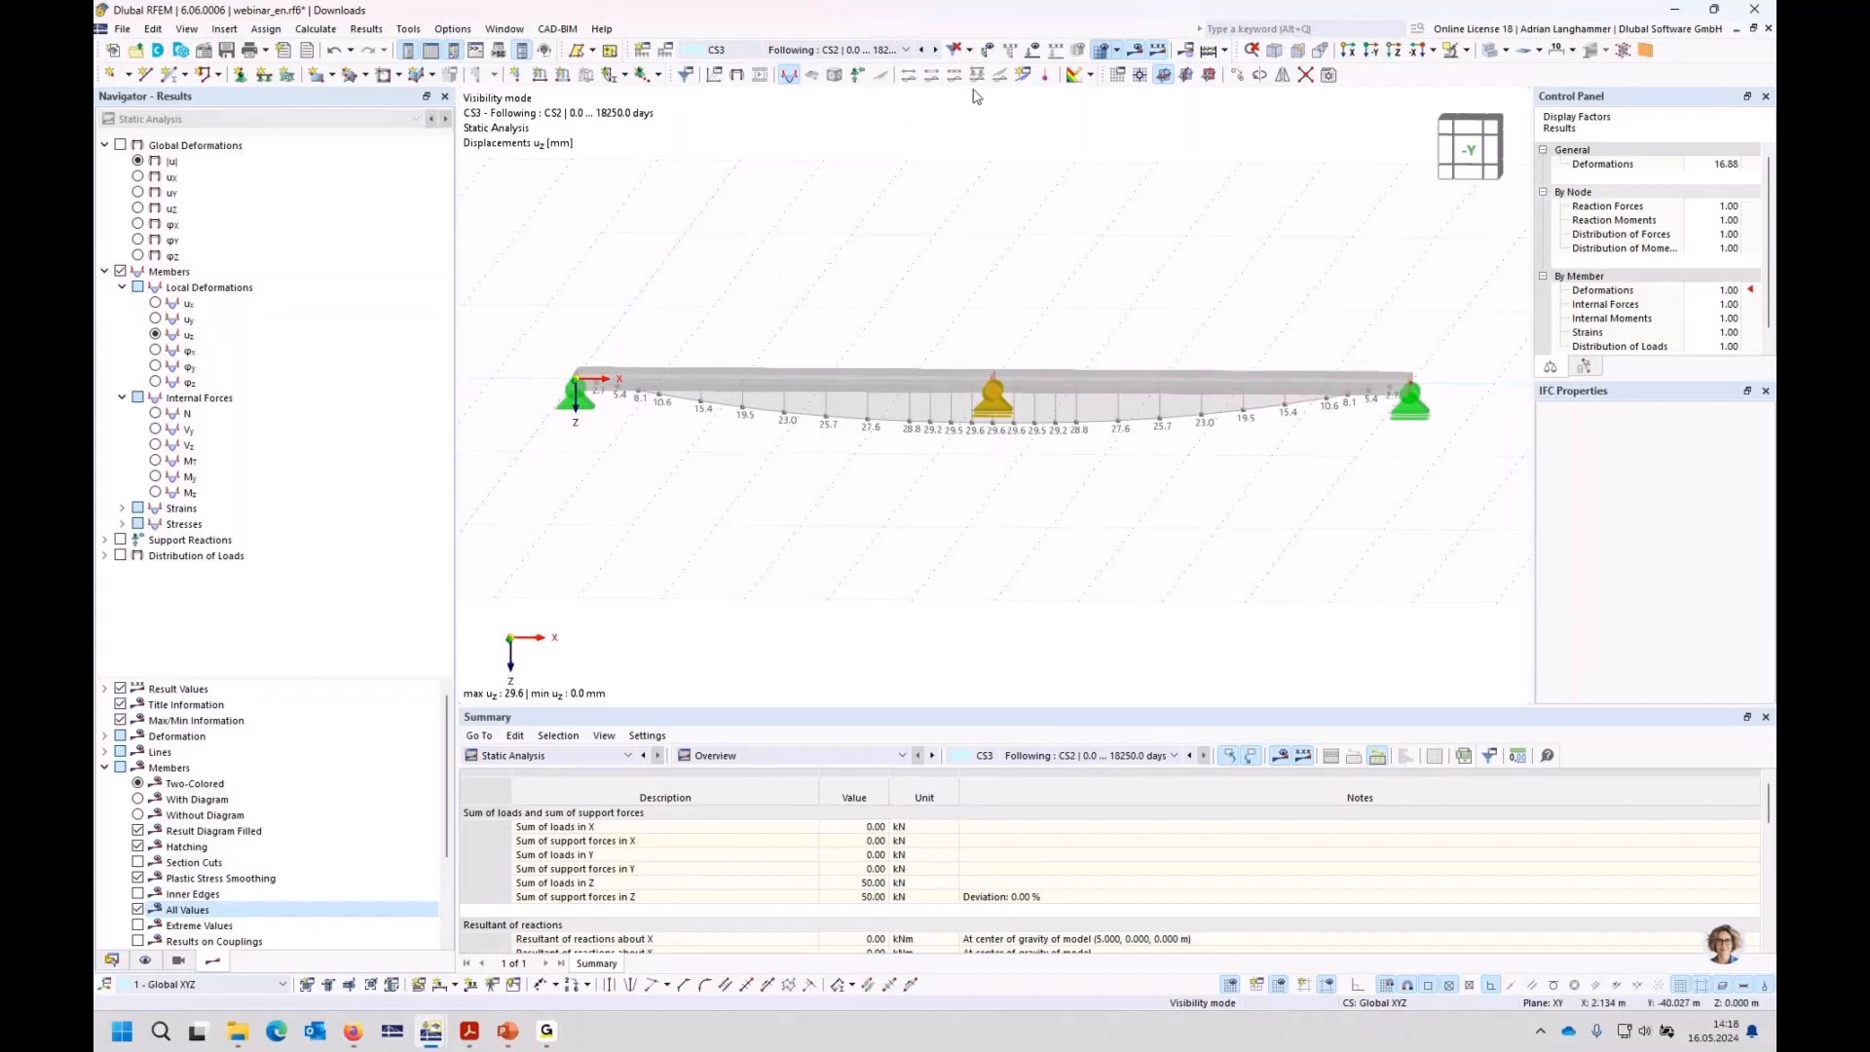
Step: Compare the local deformations uz of stages CS2 and CS3 and return to the bending moments My for CS3
{"action": "left_click", "coordinate": [920, 49]}
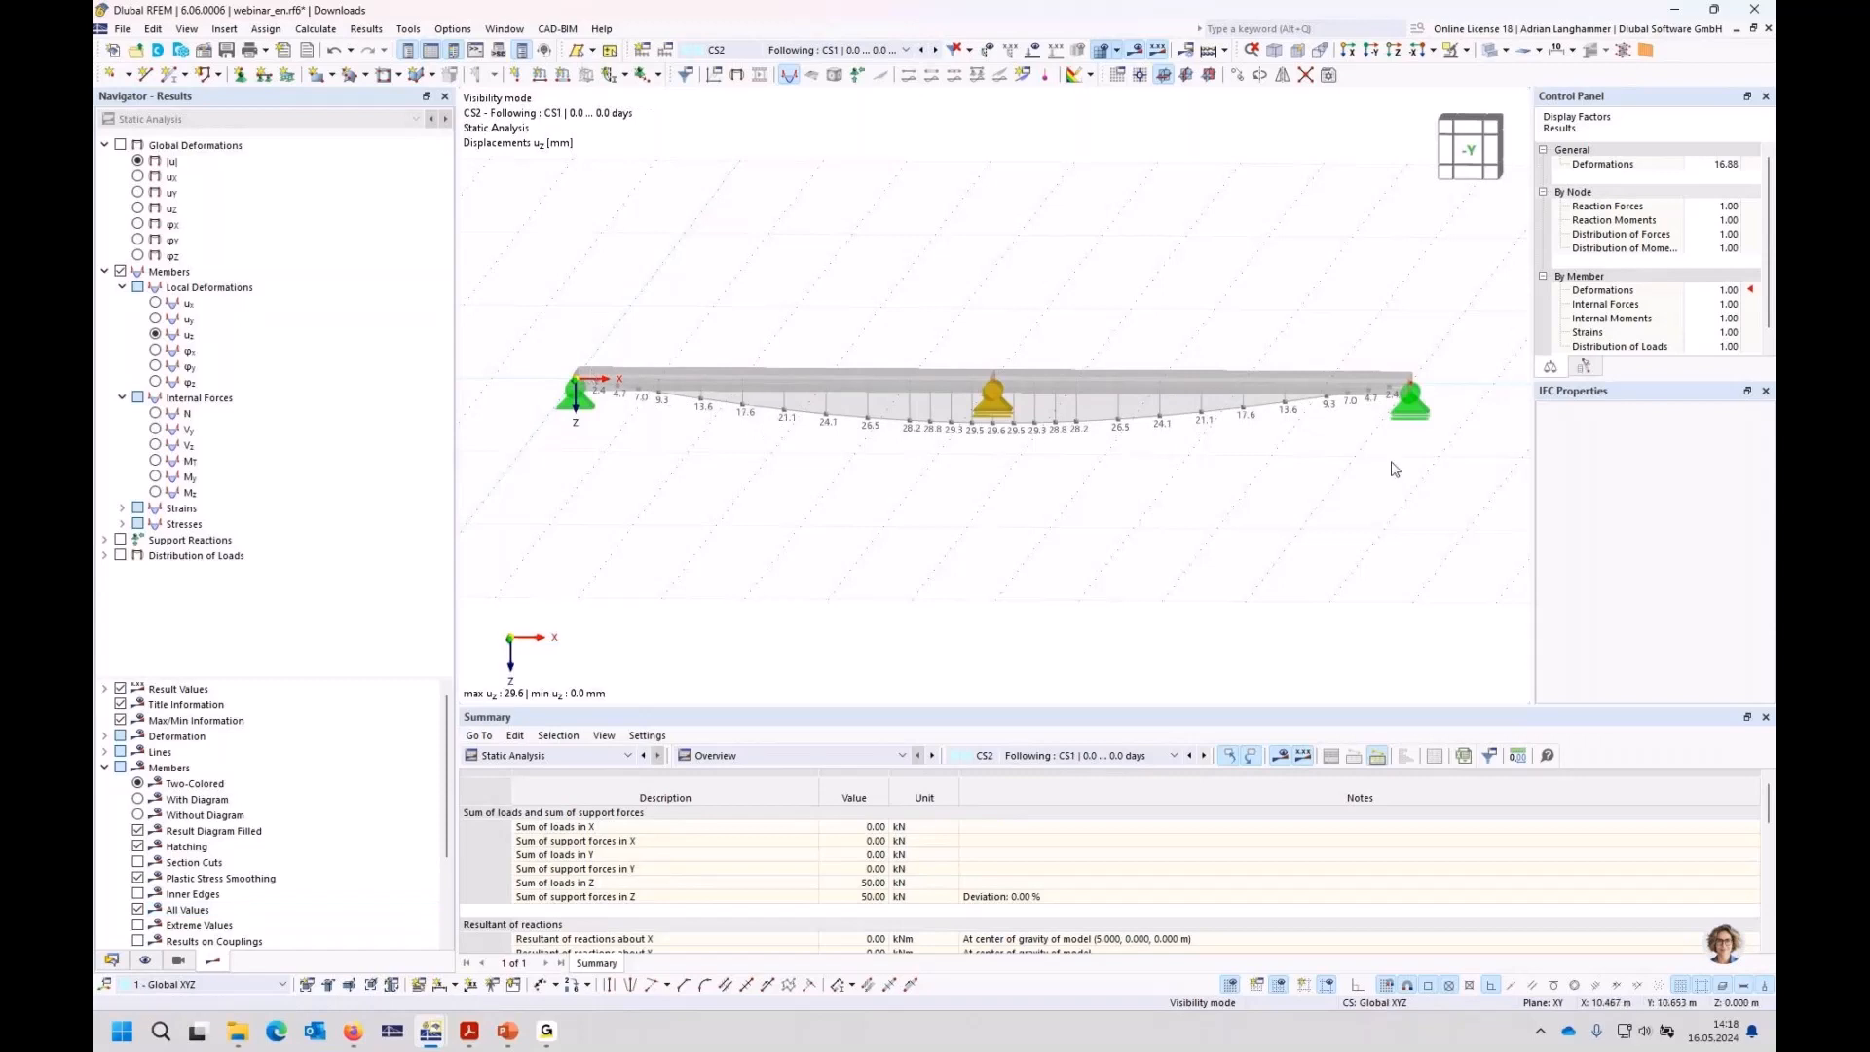
{"action": "left_click", "coordinate": [935, 51]}
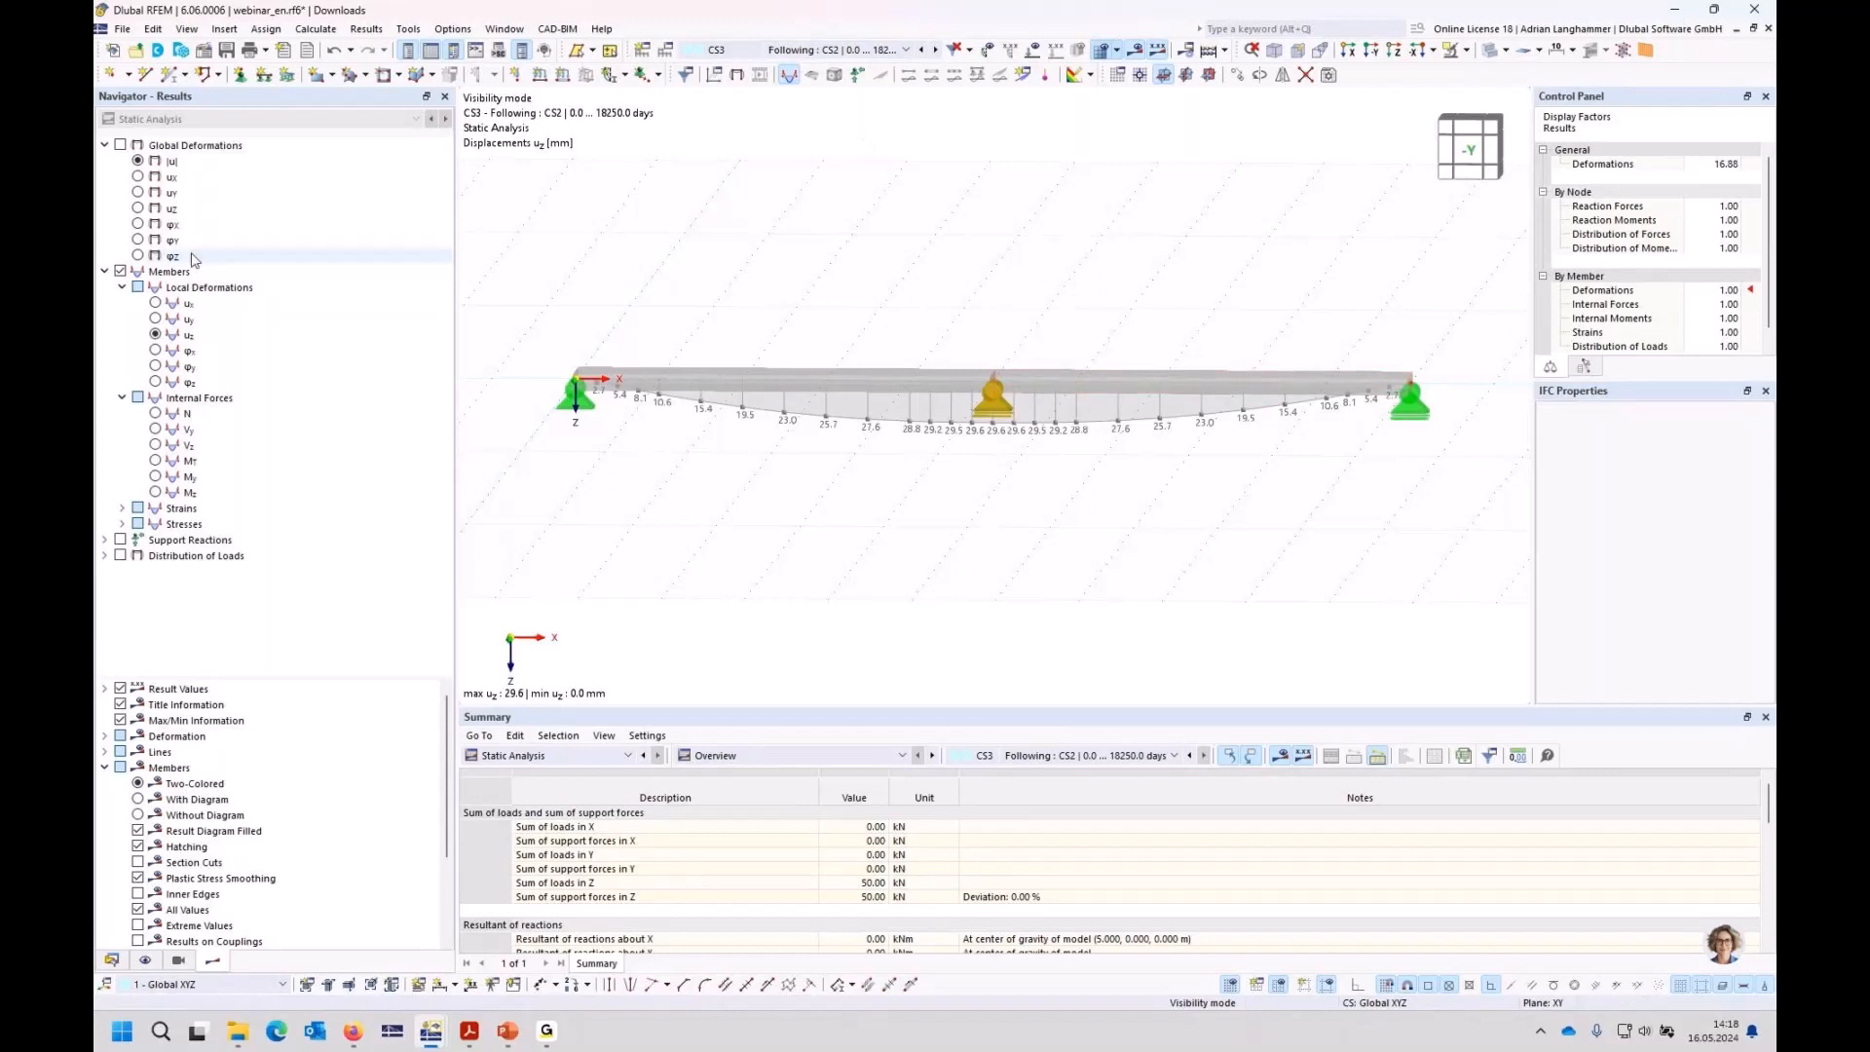
{"action": "left_click", "coordinate": [156, 476]}
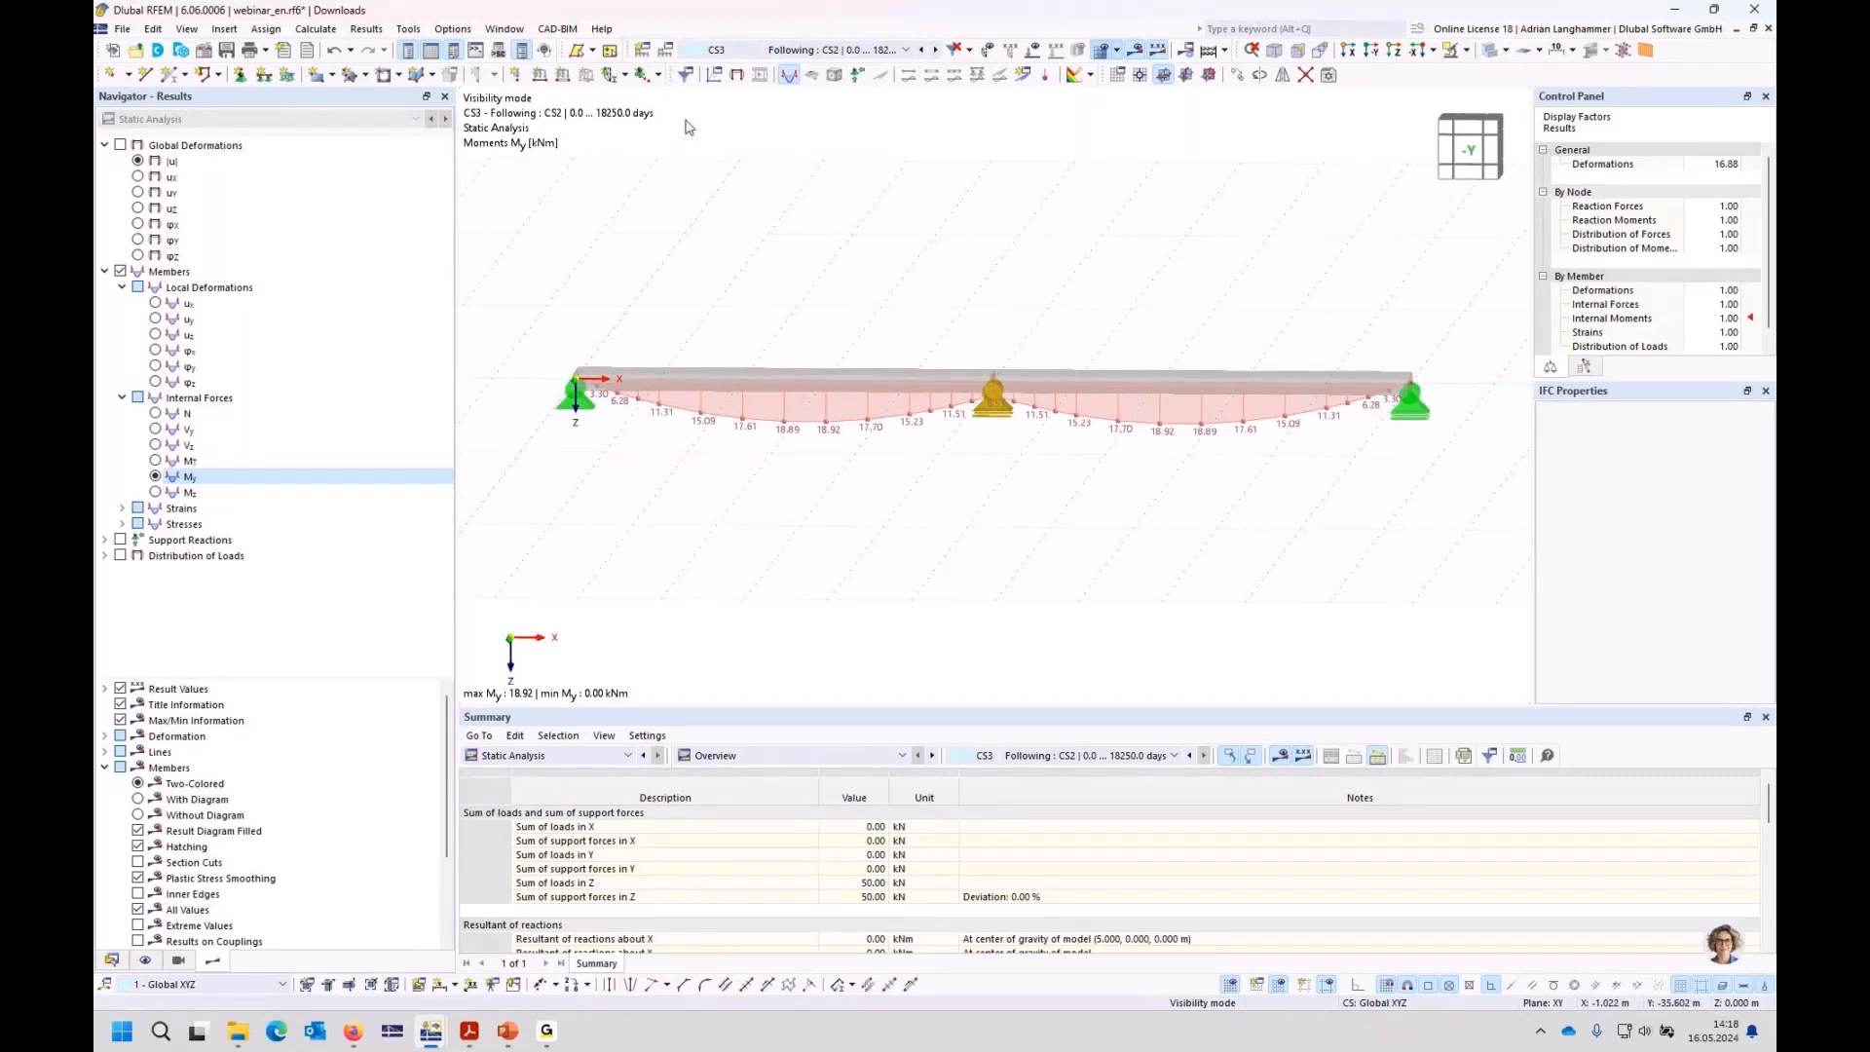
Step: Check the number of time increments in static analysis settings SA1 and enable saving the results of all load increments
{"action": "left_click", "coordinate": [666, 53]}
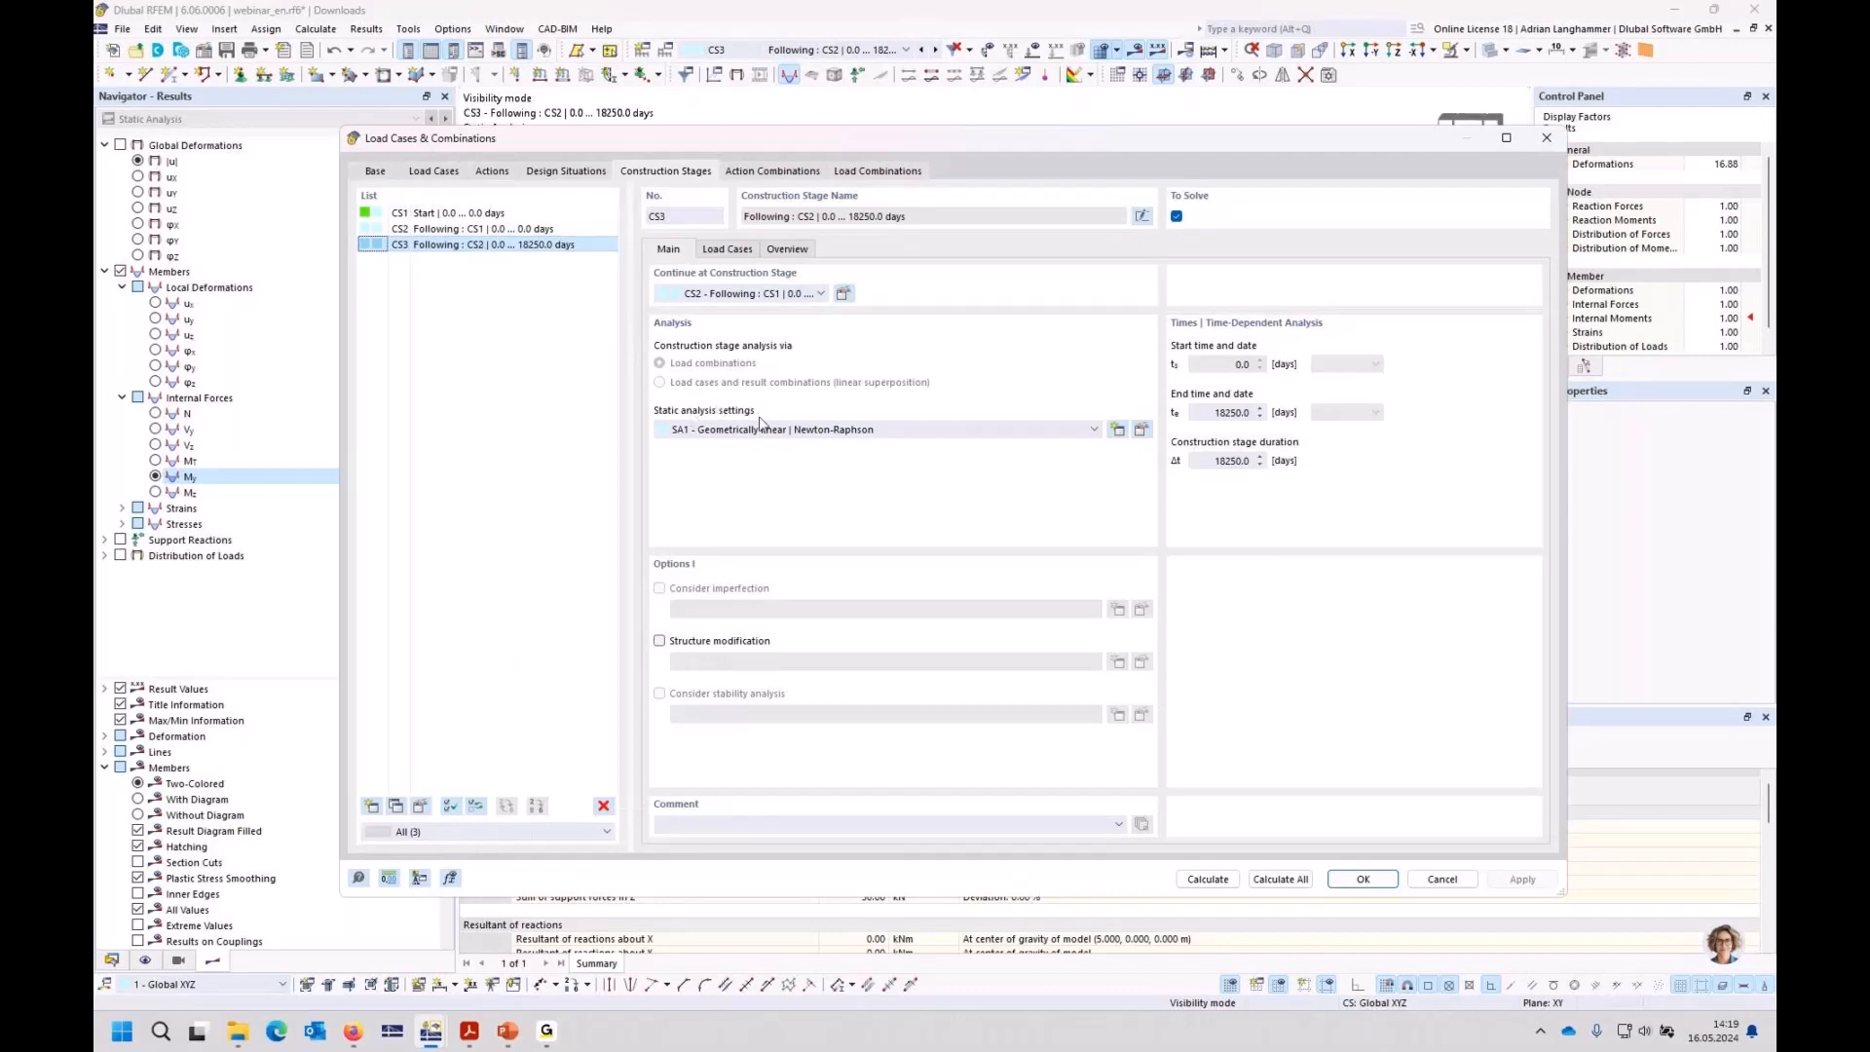
{"action": "left_click", "coordinate": [1140, 431]}
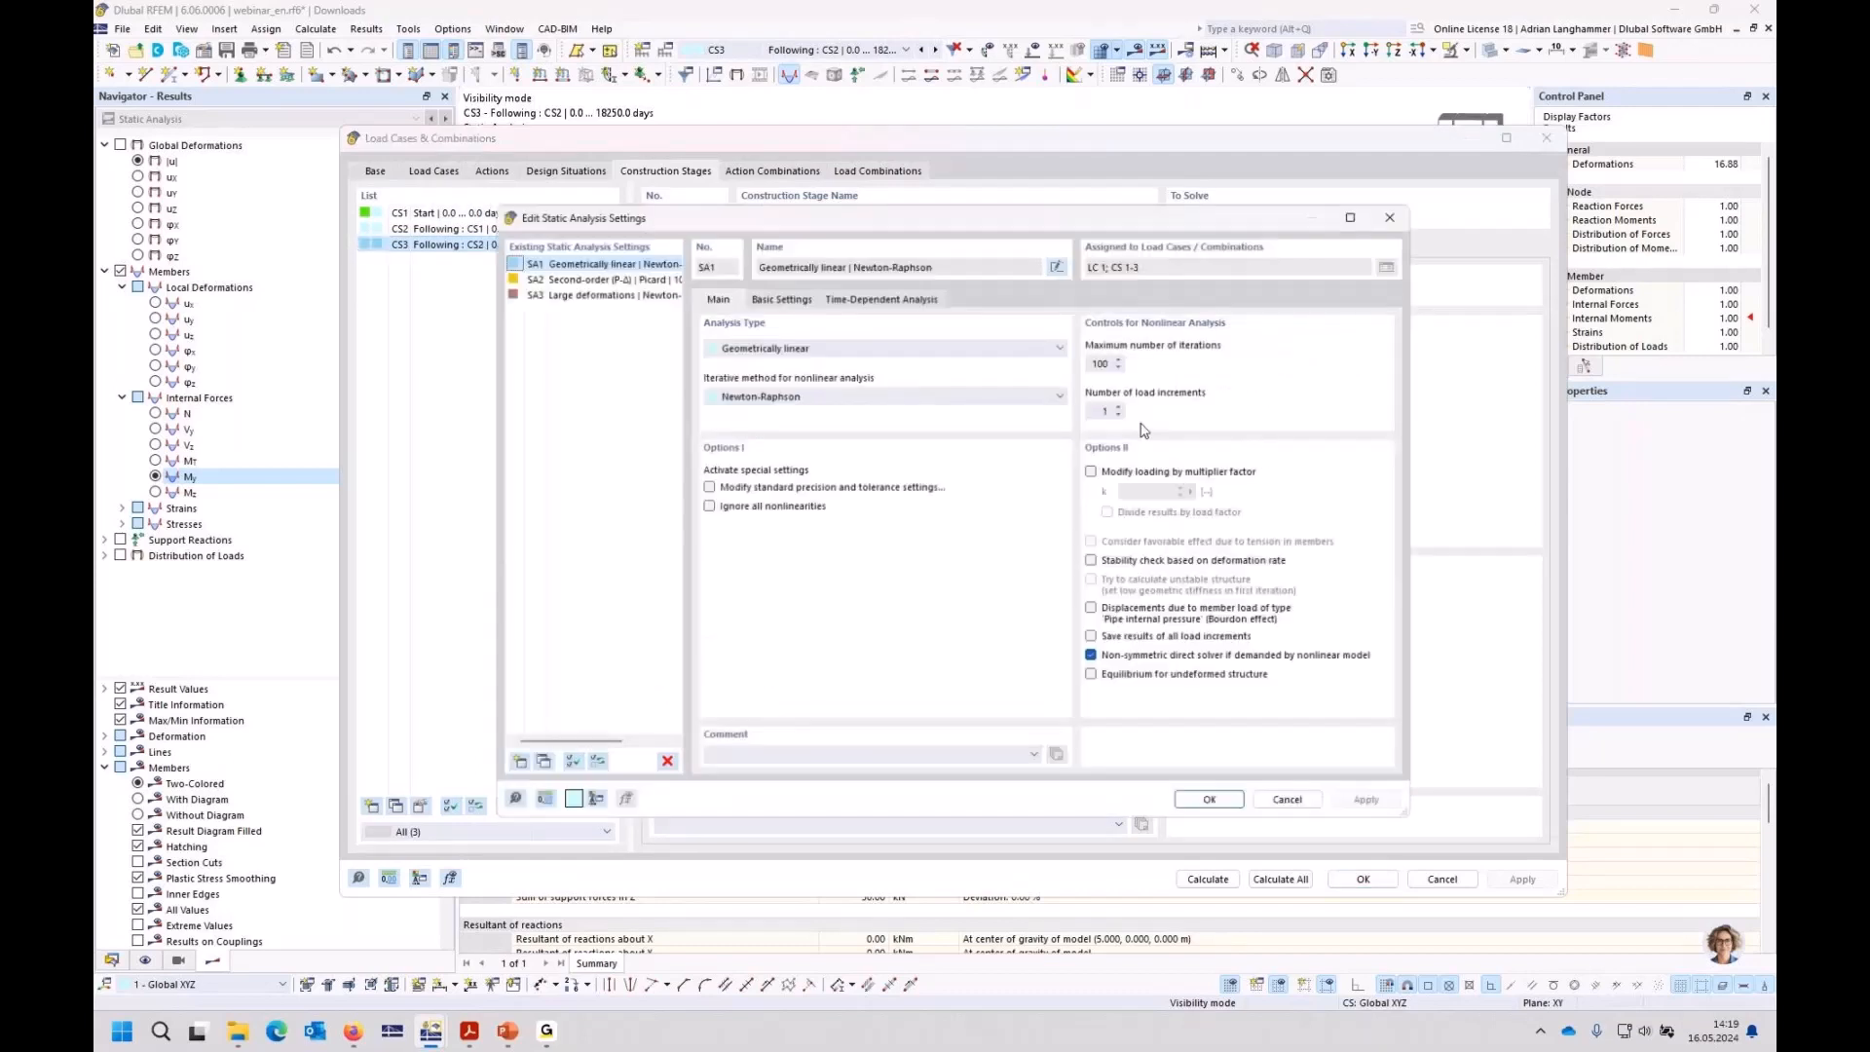
{"action": "left_click", "coordinate": [866, 300]}
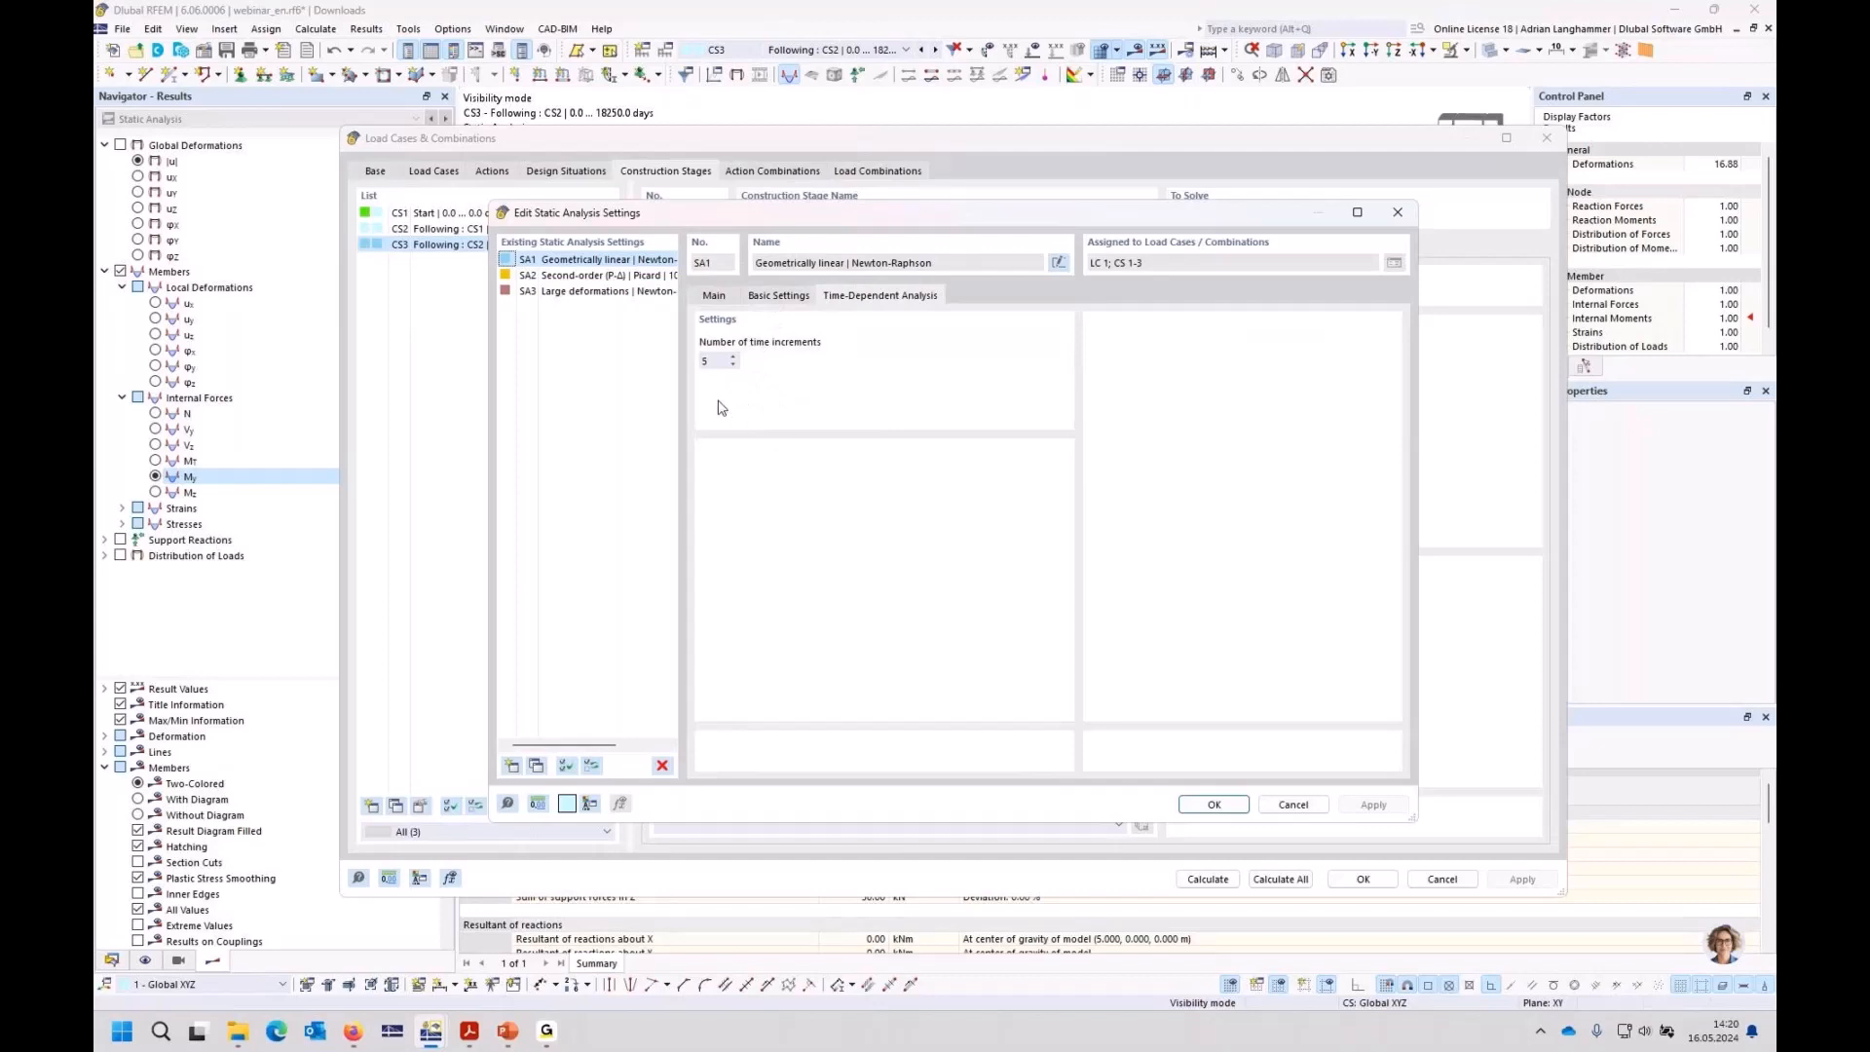
{"action": "left_click", "coordinate": [714, 297]}
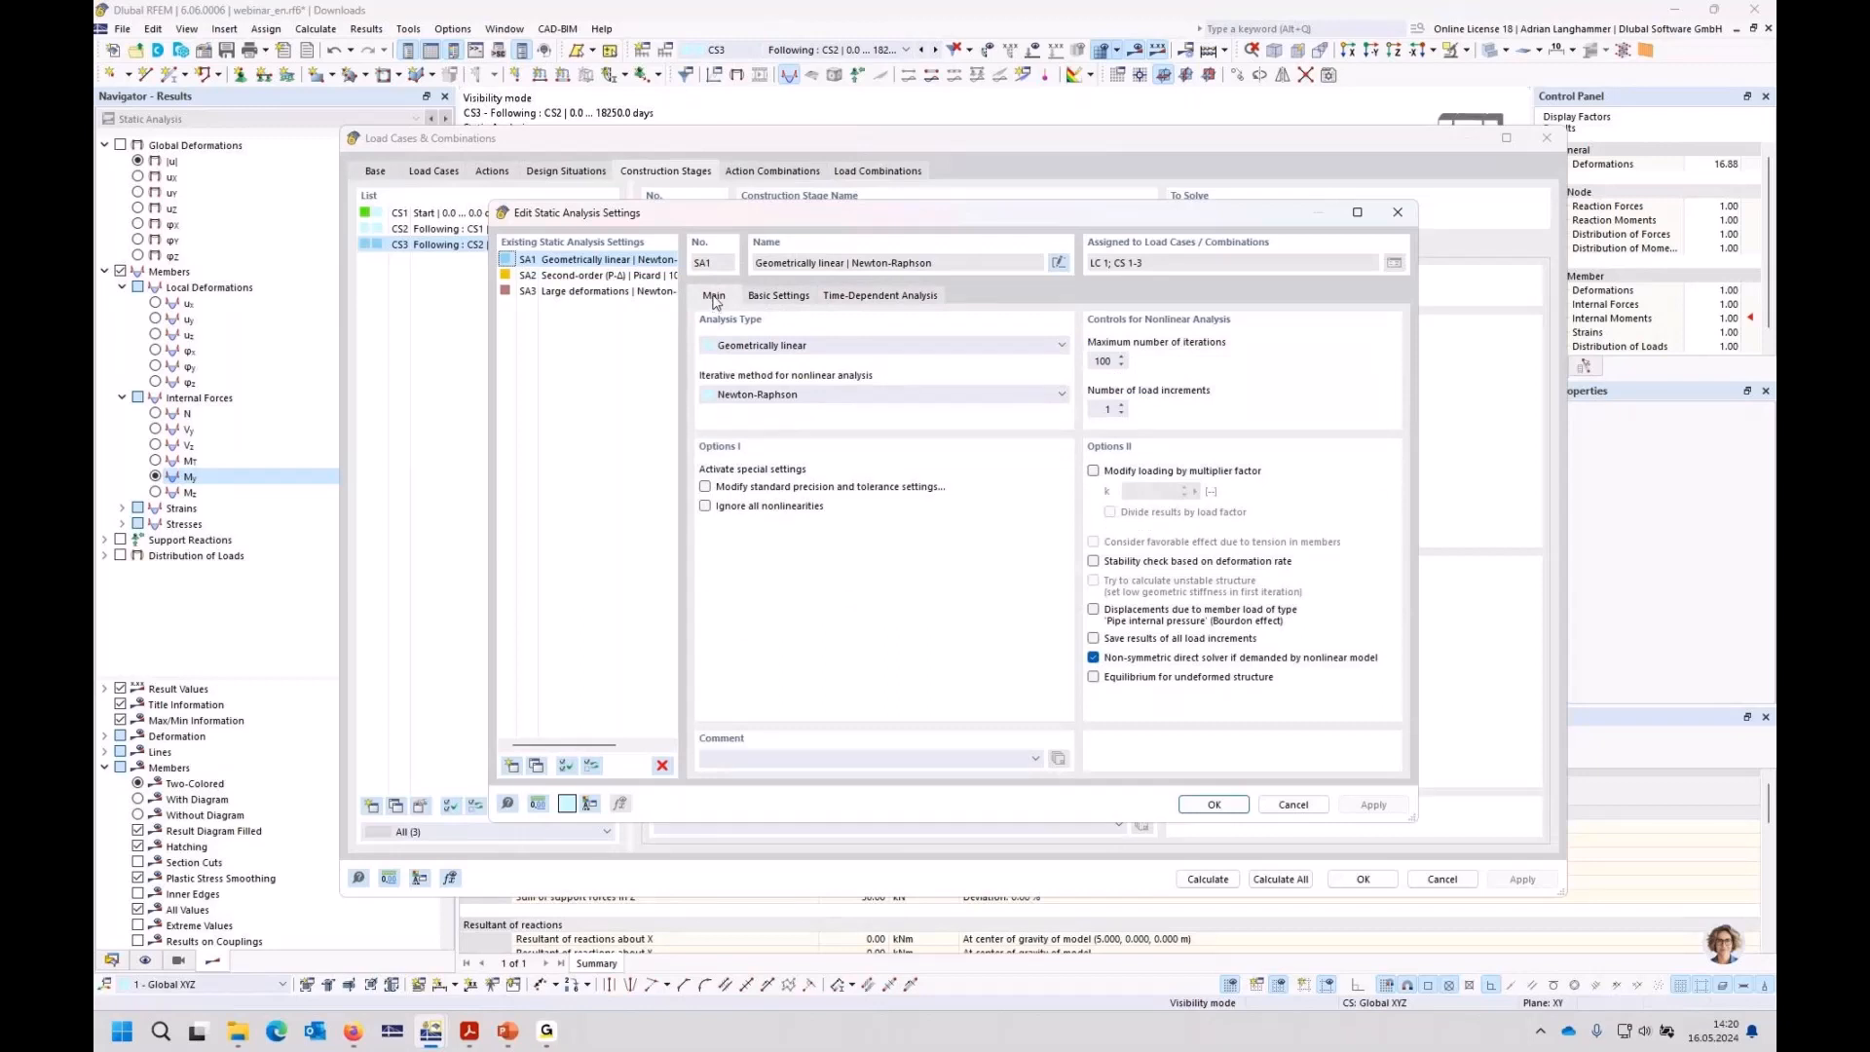
{"action": "left_click", "coordinate": [1092, 639]}
{"action": "left_click", "coordinate": [1214, 804]}
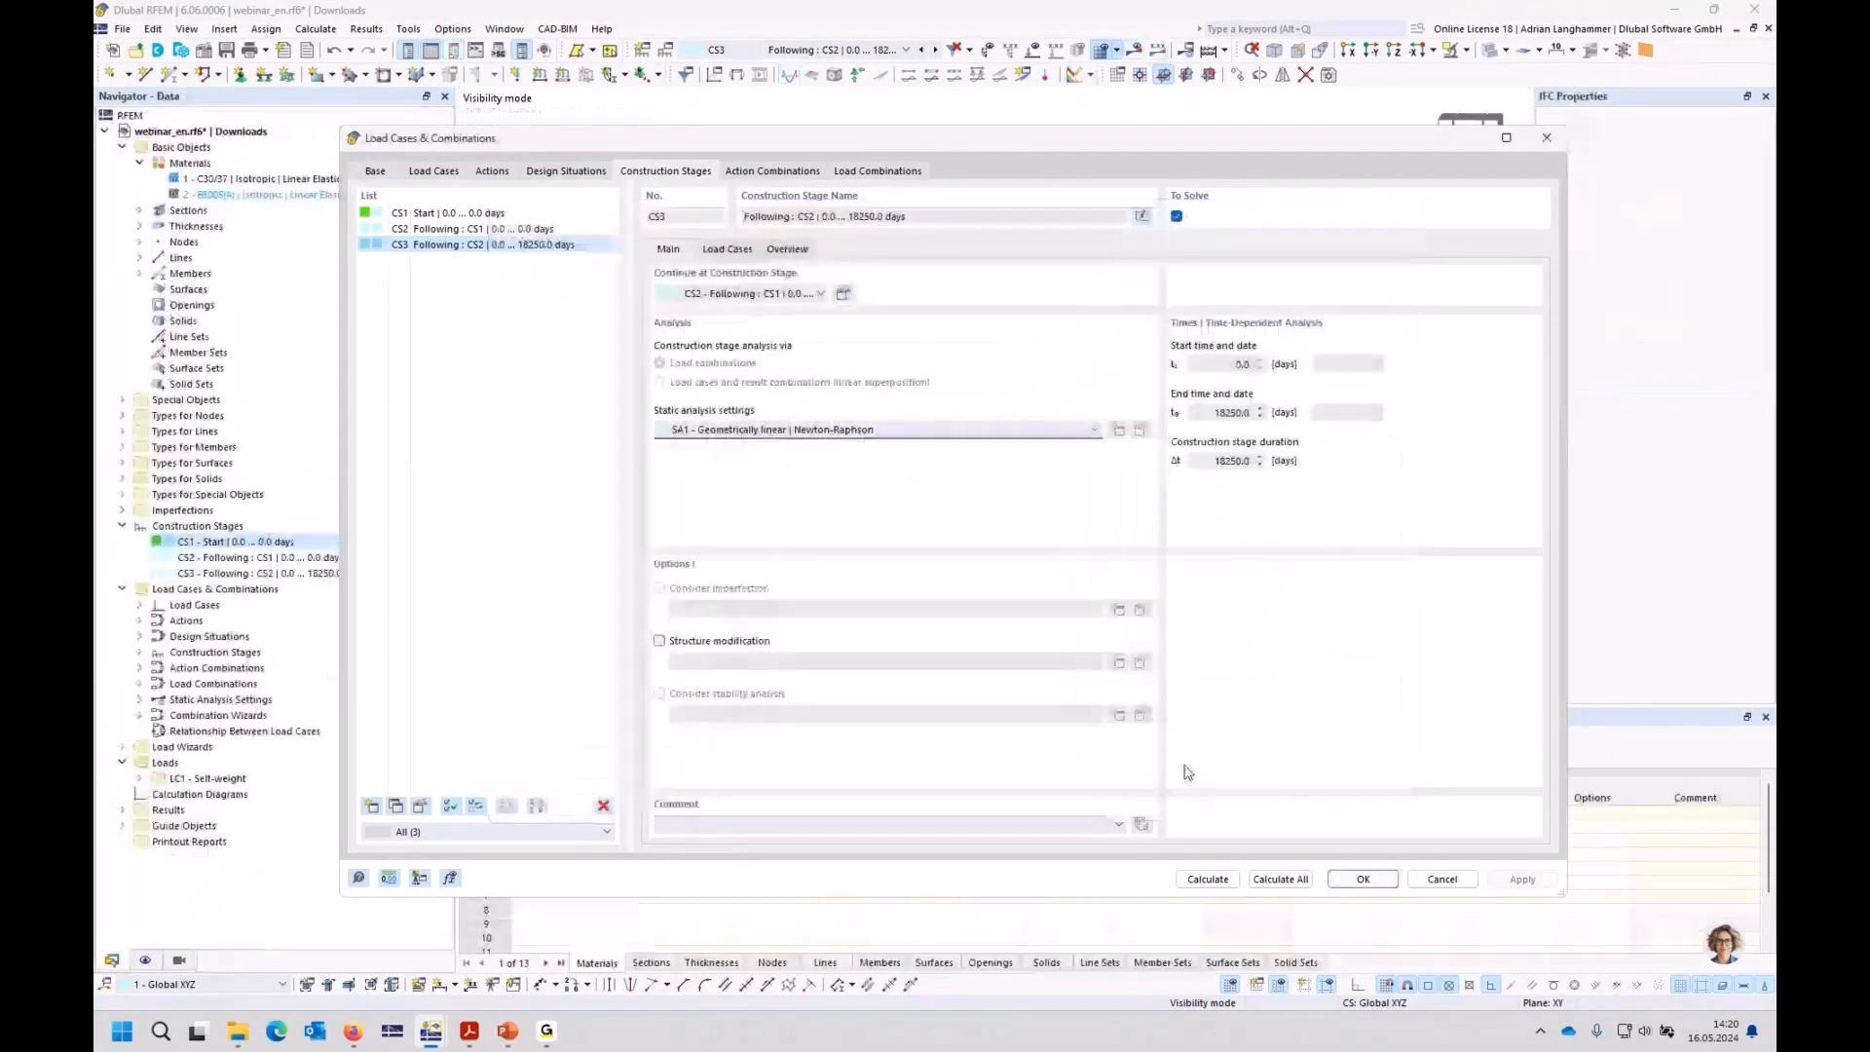
{"action": "left_click", "coordinate": [1363, 878]}
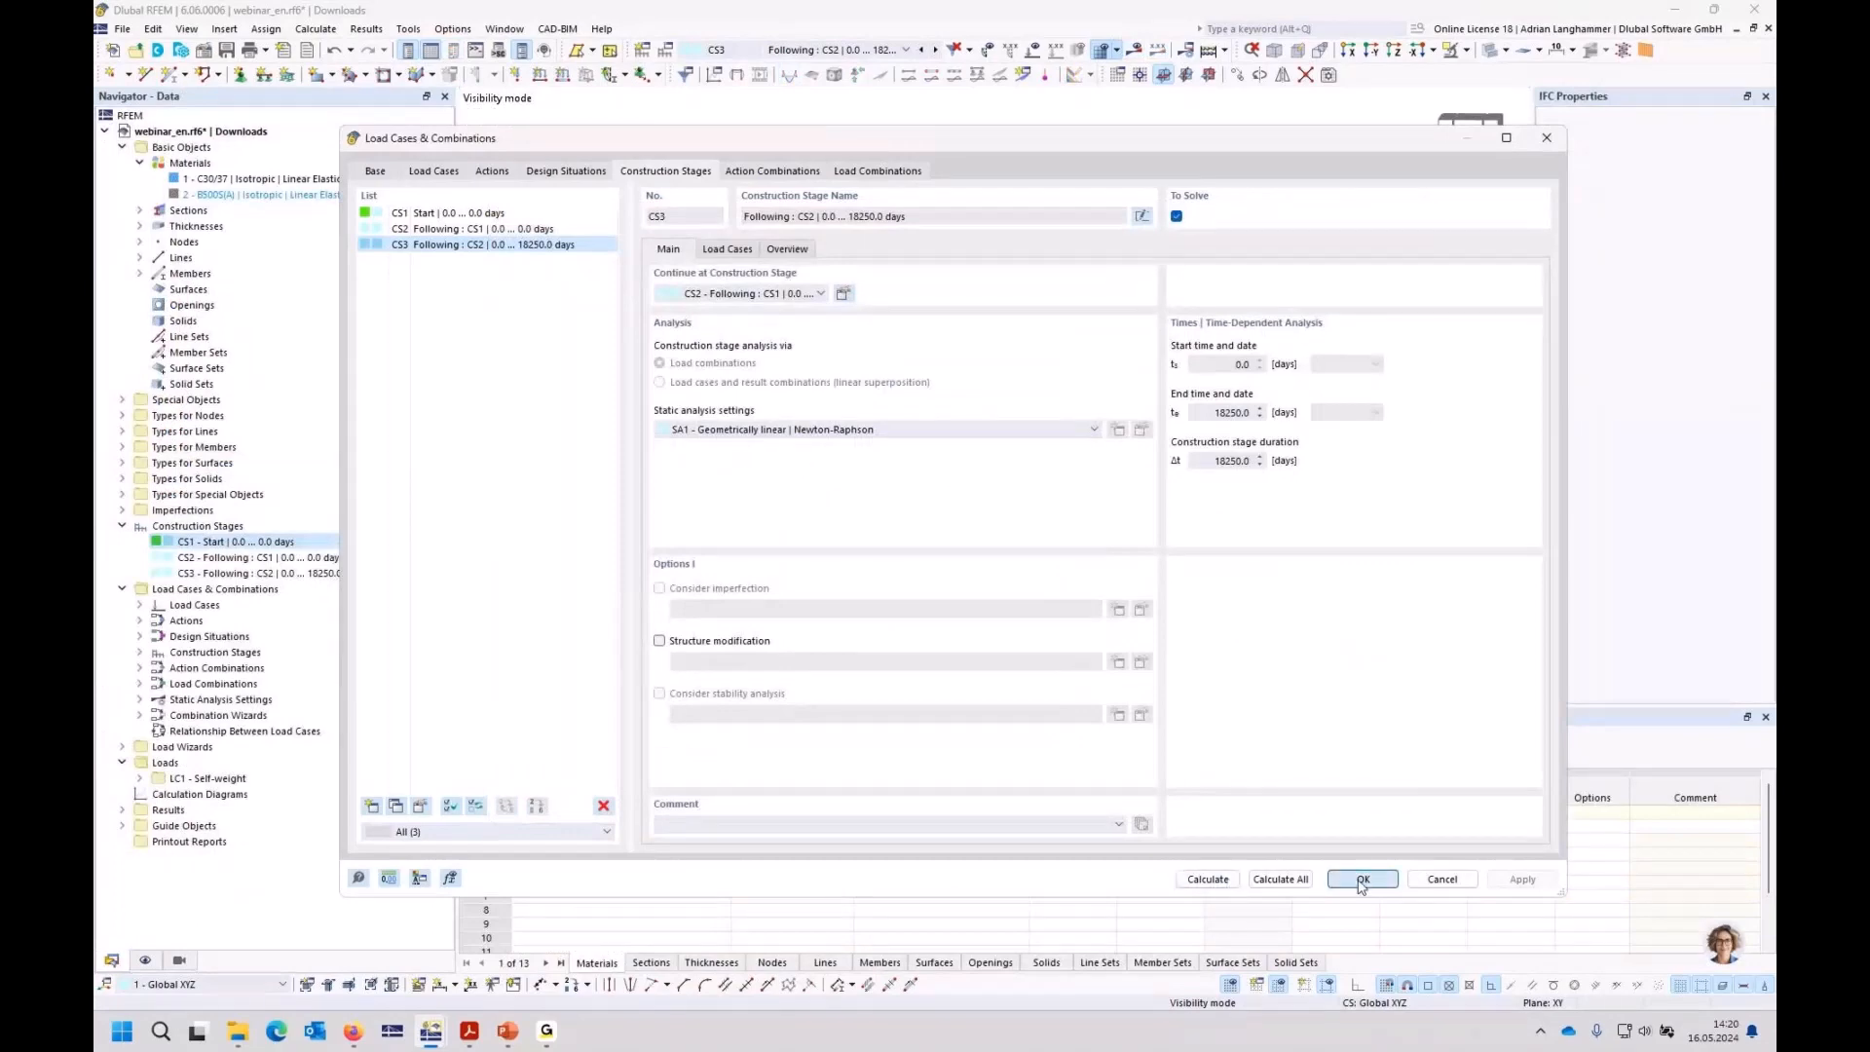
Step: Calculate construction stage CS3, turn on the load and time increment display, and examine My at 7300 and 3650 days
{"action": "left_click", "coordinate": [1135, 51]}
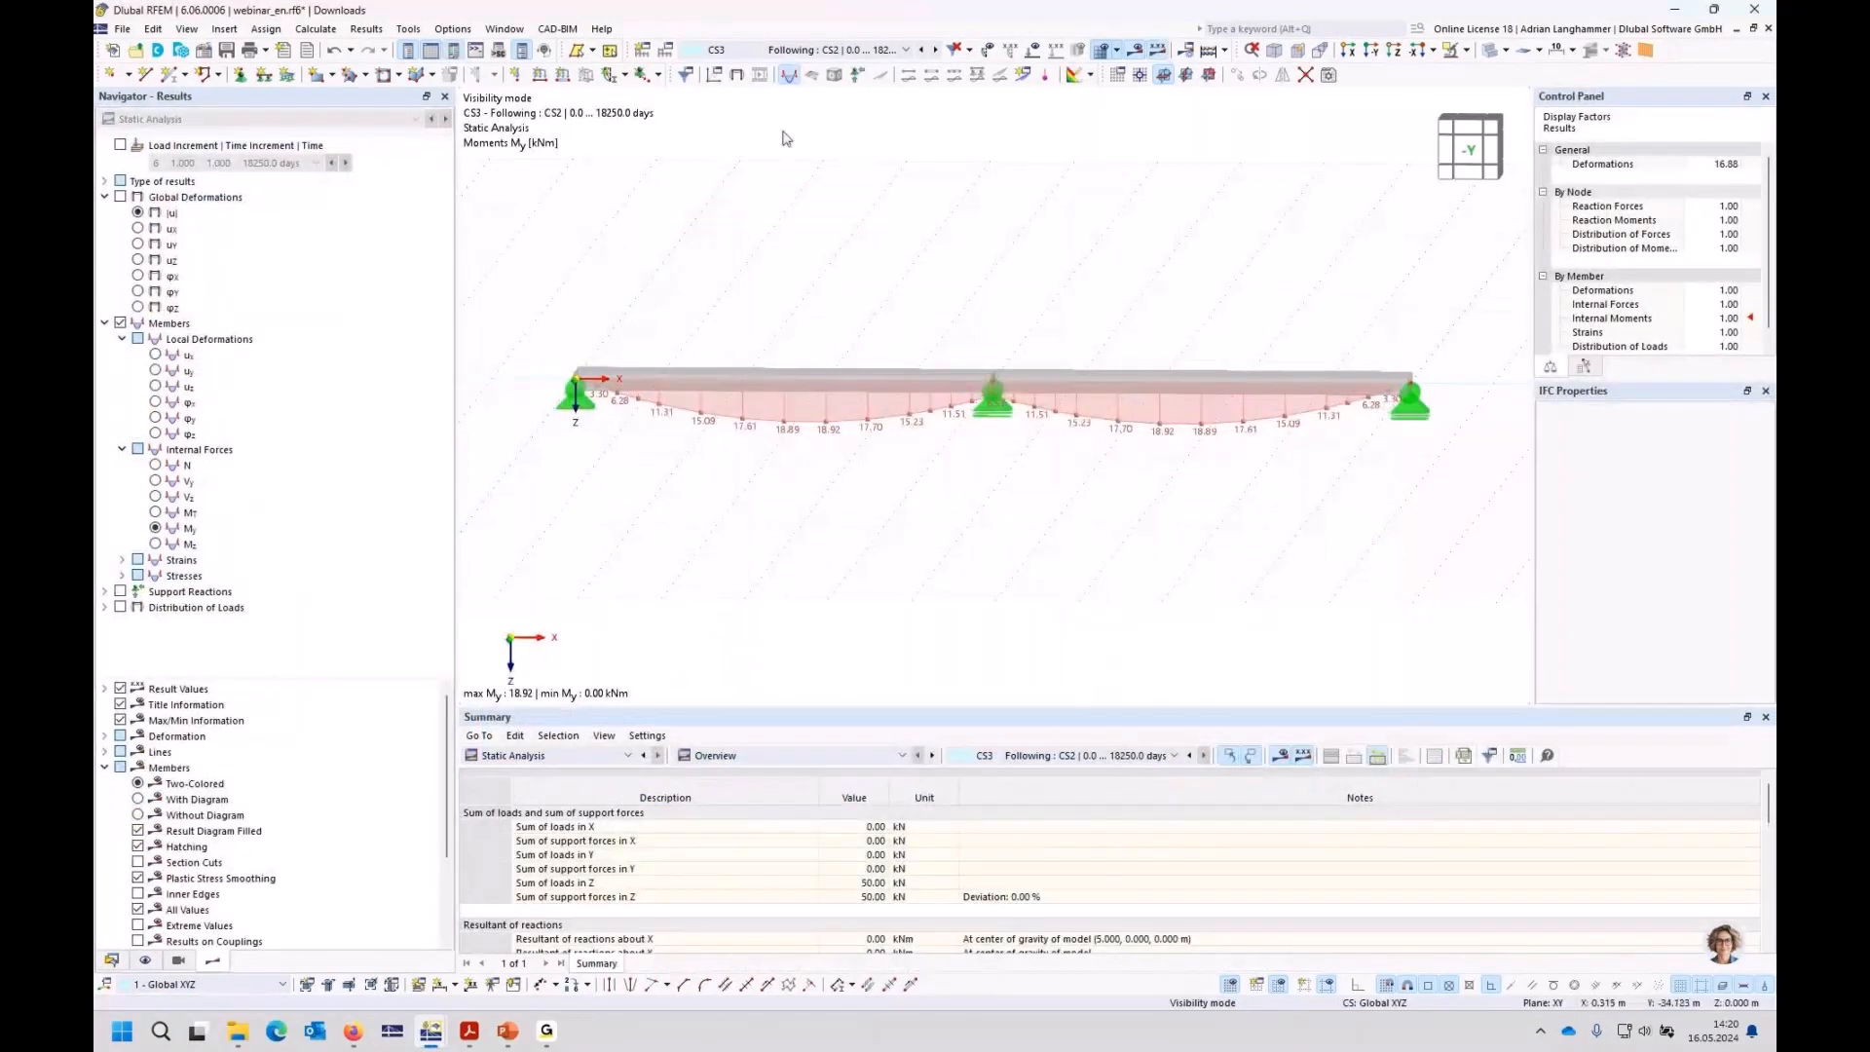
{"action": "left_click", "coordinate": [120, 145]}
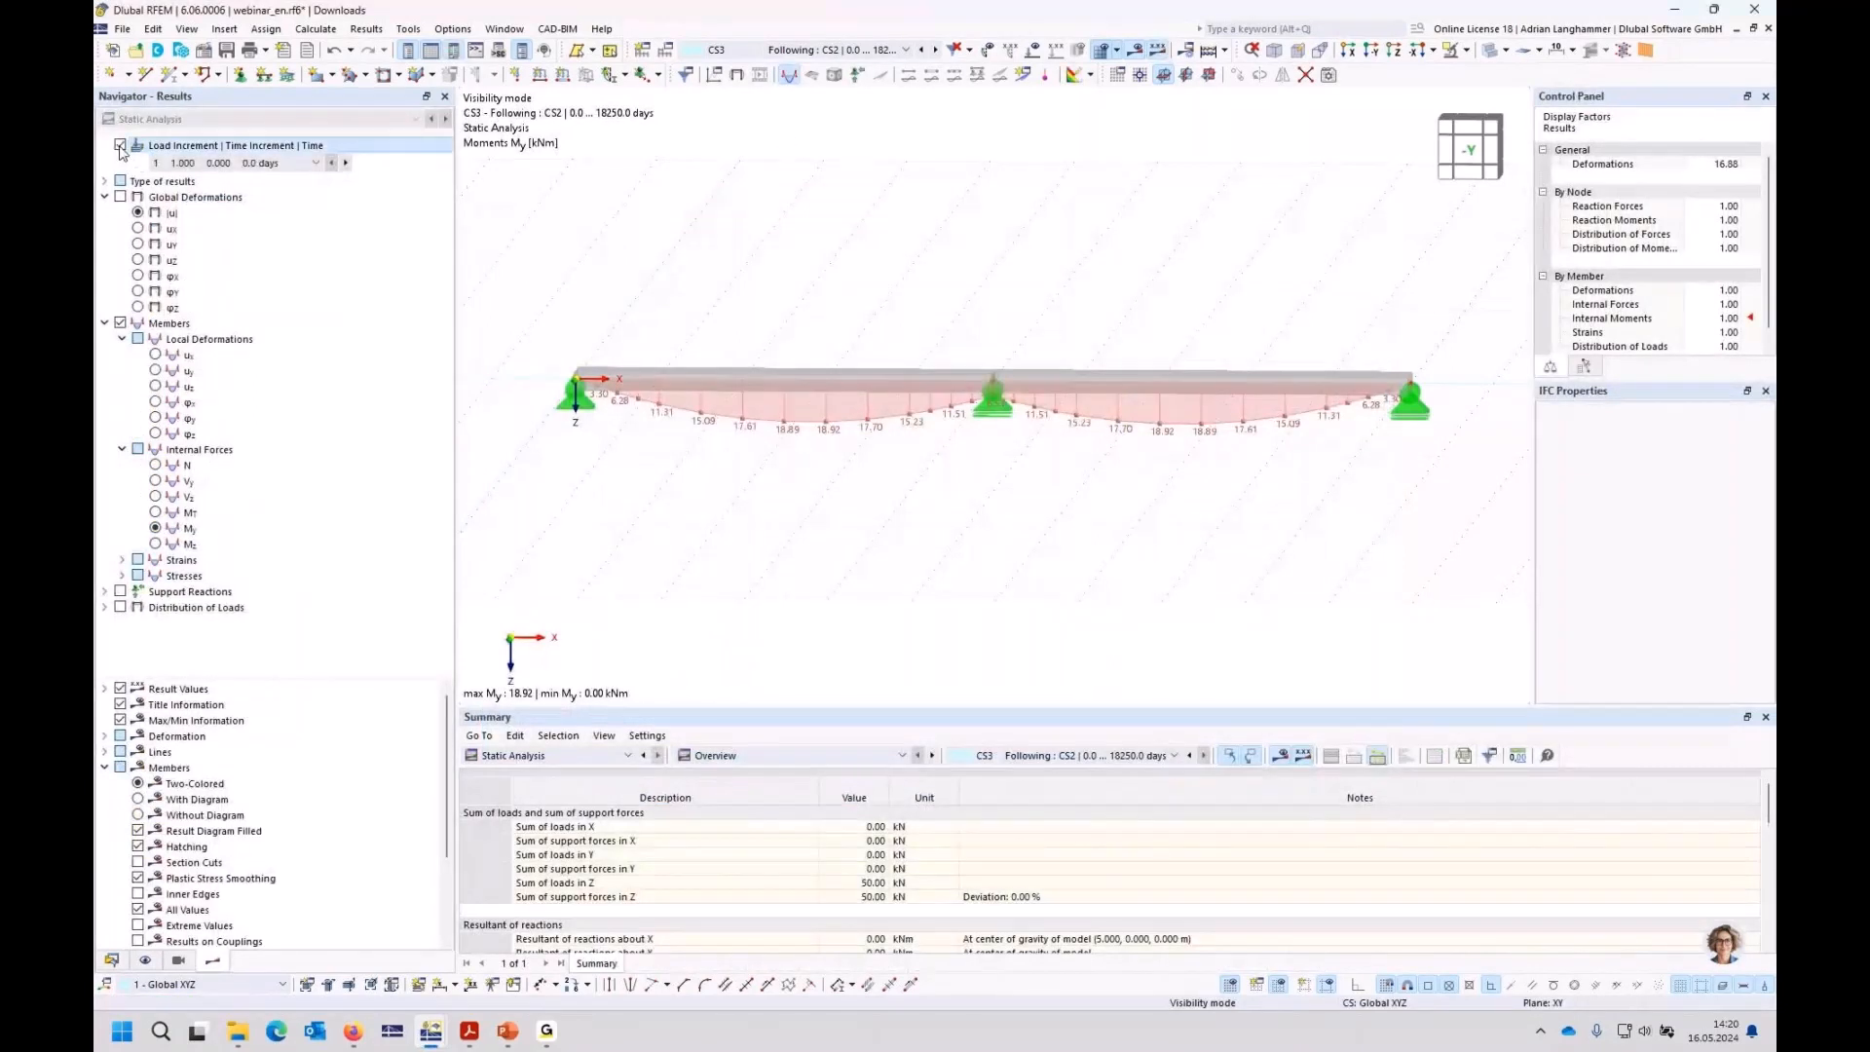
{"action": "left_click", "coordinate": [311, 163]}
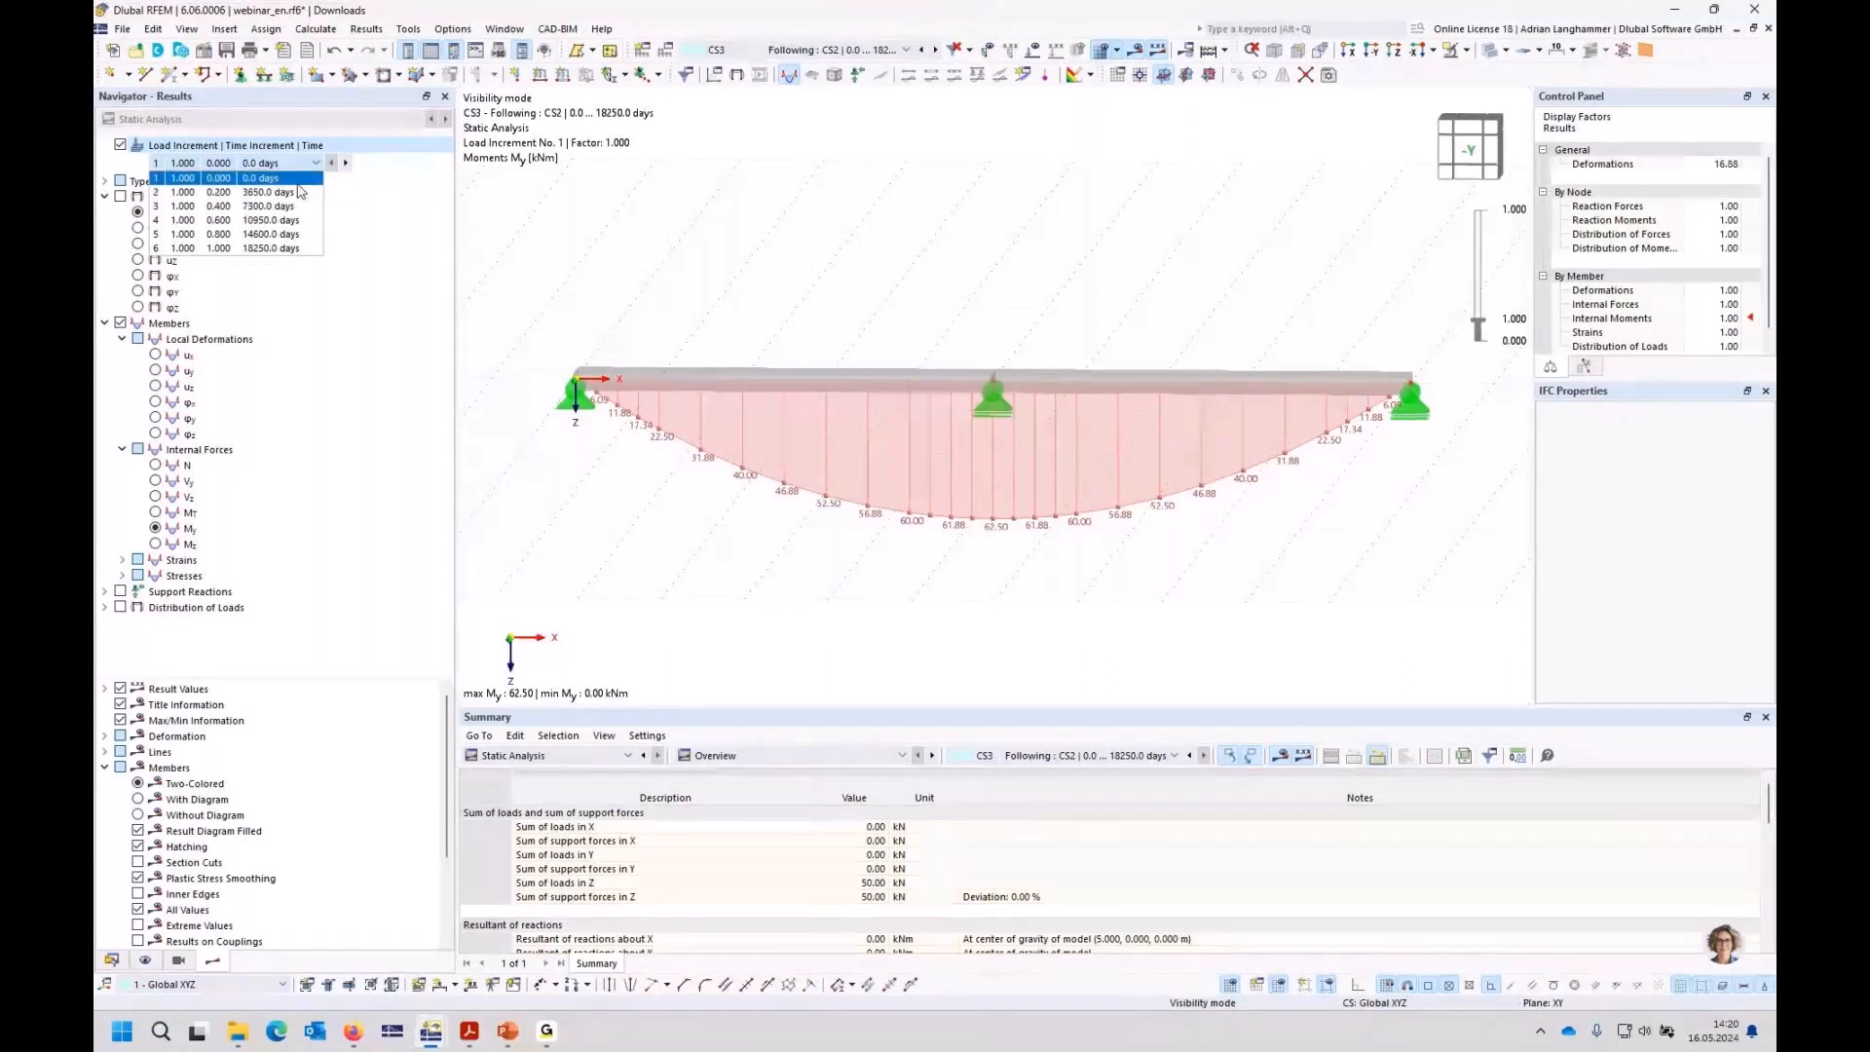
{"action": "left_click", "coordinate": [282, 206]}
{"action": "left_click", "coordinate": [333, 164]}
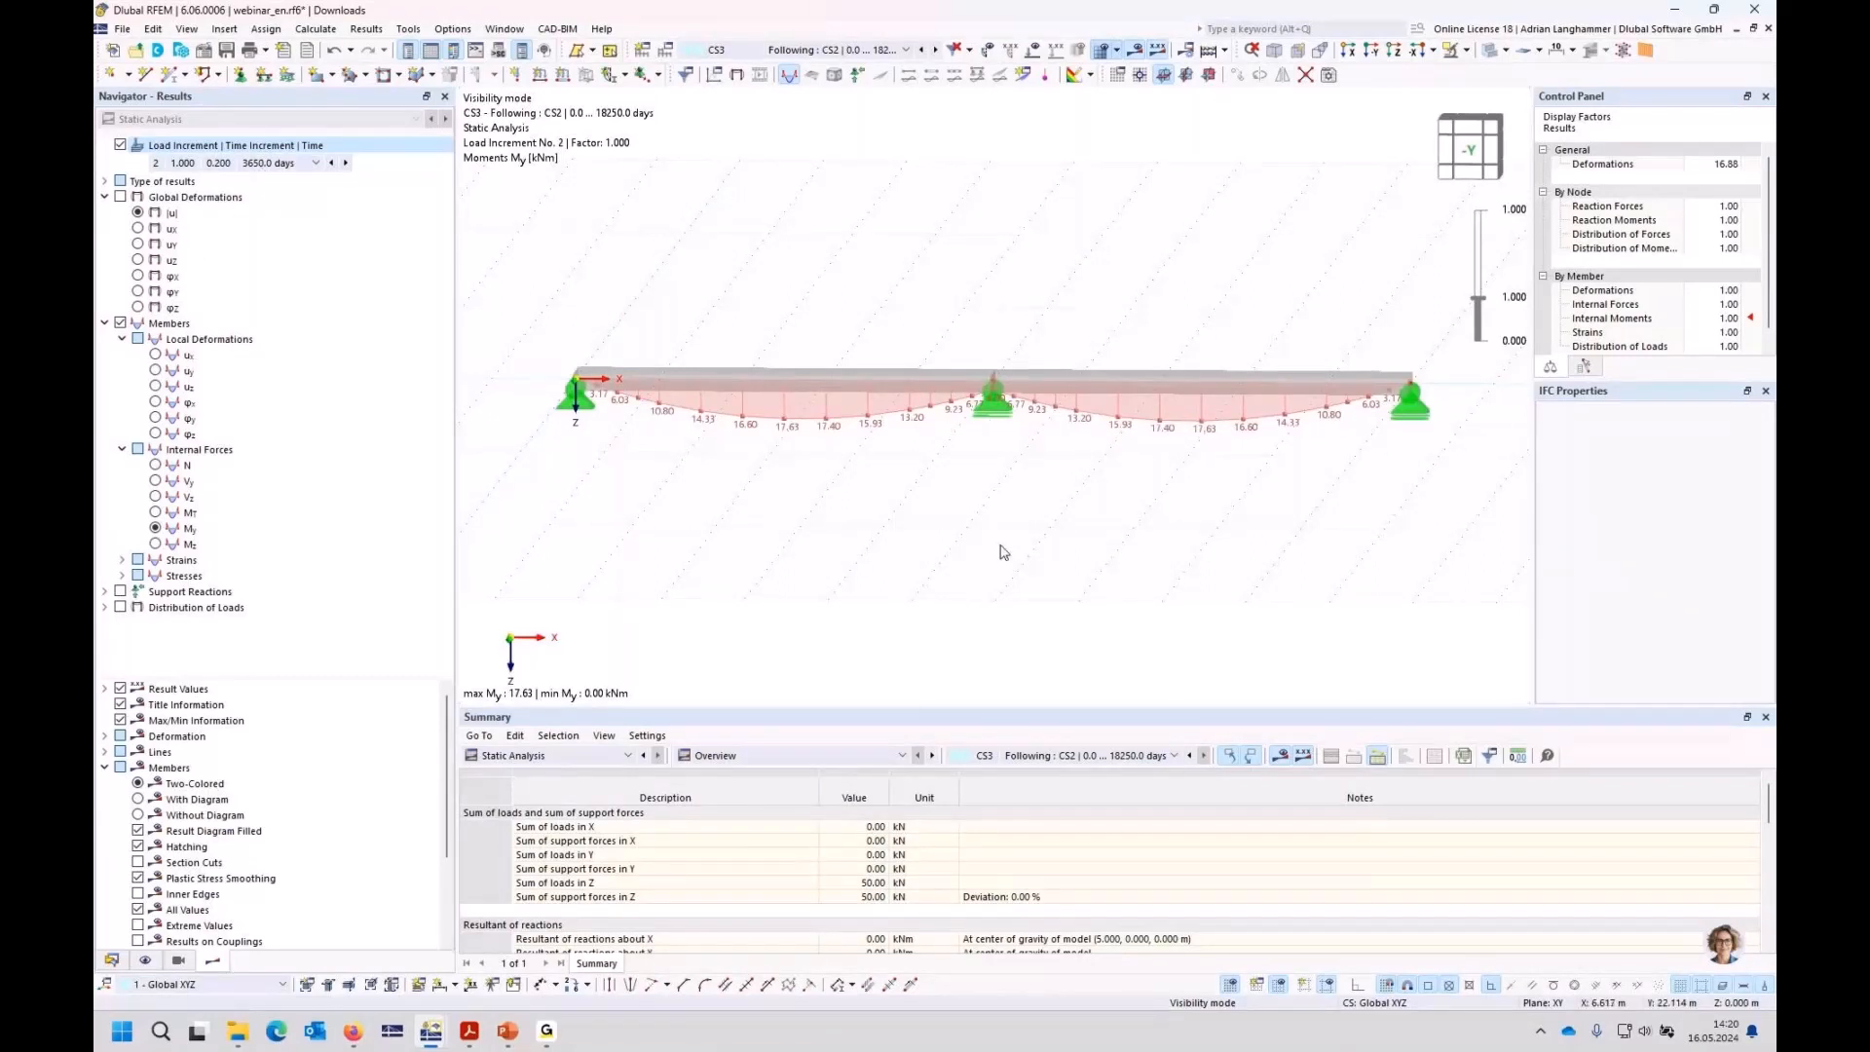
{"action": "middle_click_drag", "start_coordinate": [979, 477], "coordinate": [977, 469], "text": "ctrl"}
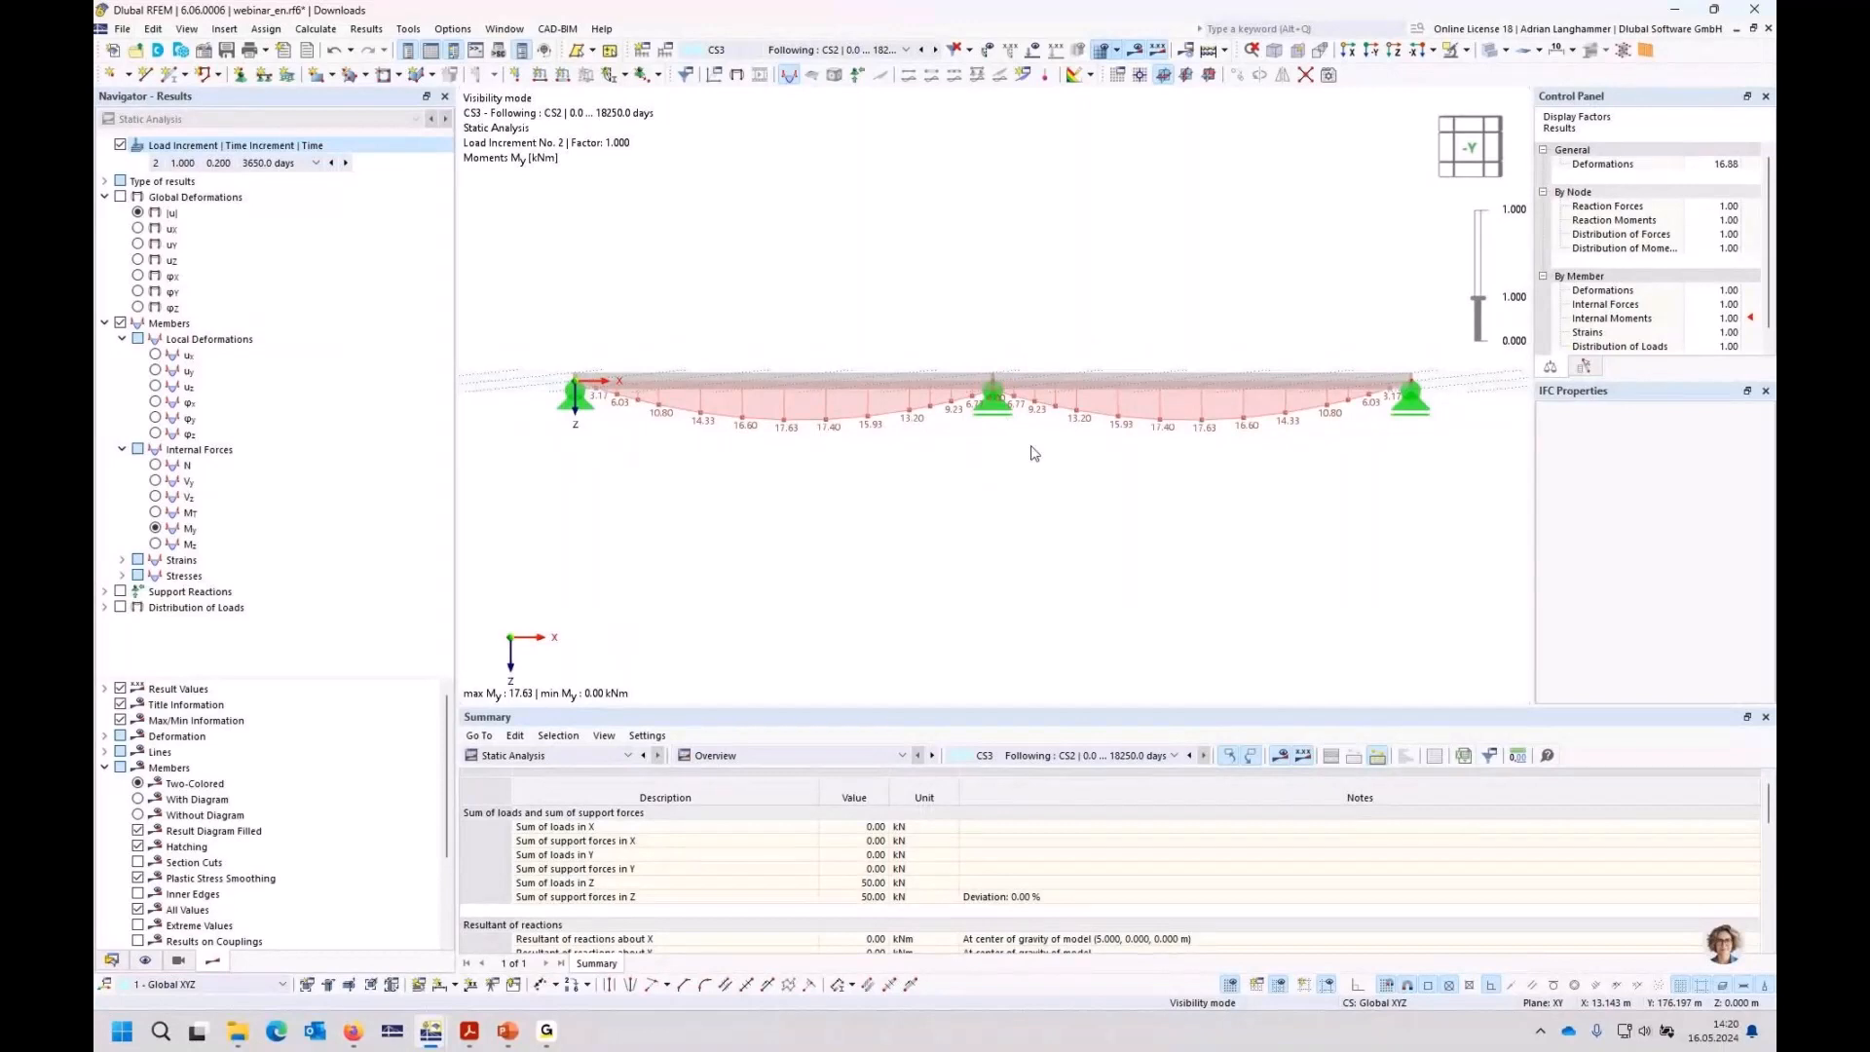
{"action": "middle_click_drag", "start_coordinate": [1031, 447], "coordinate": [1022, 469]}
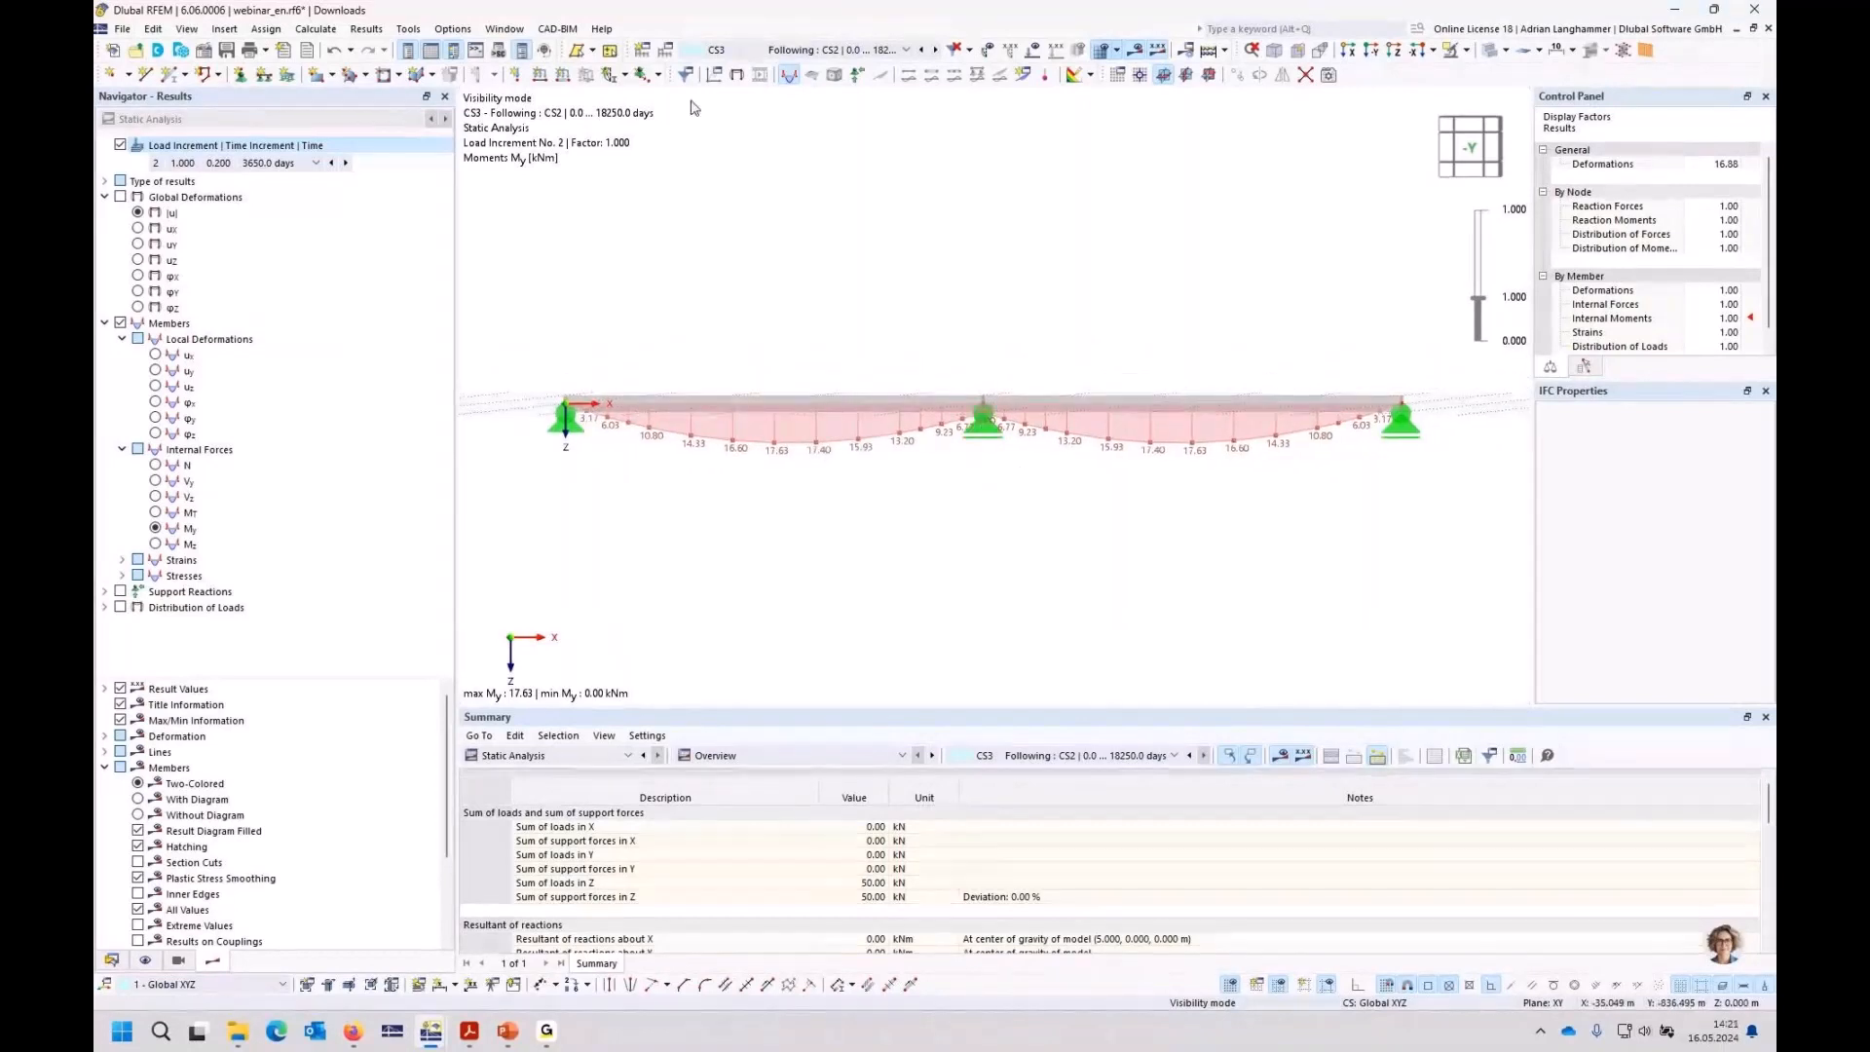
Step: Set the end time of construction stage CS3 to 1.0 days
{"action": "left_click", "coordinate": [666, 50]}
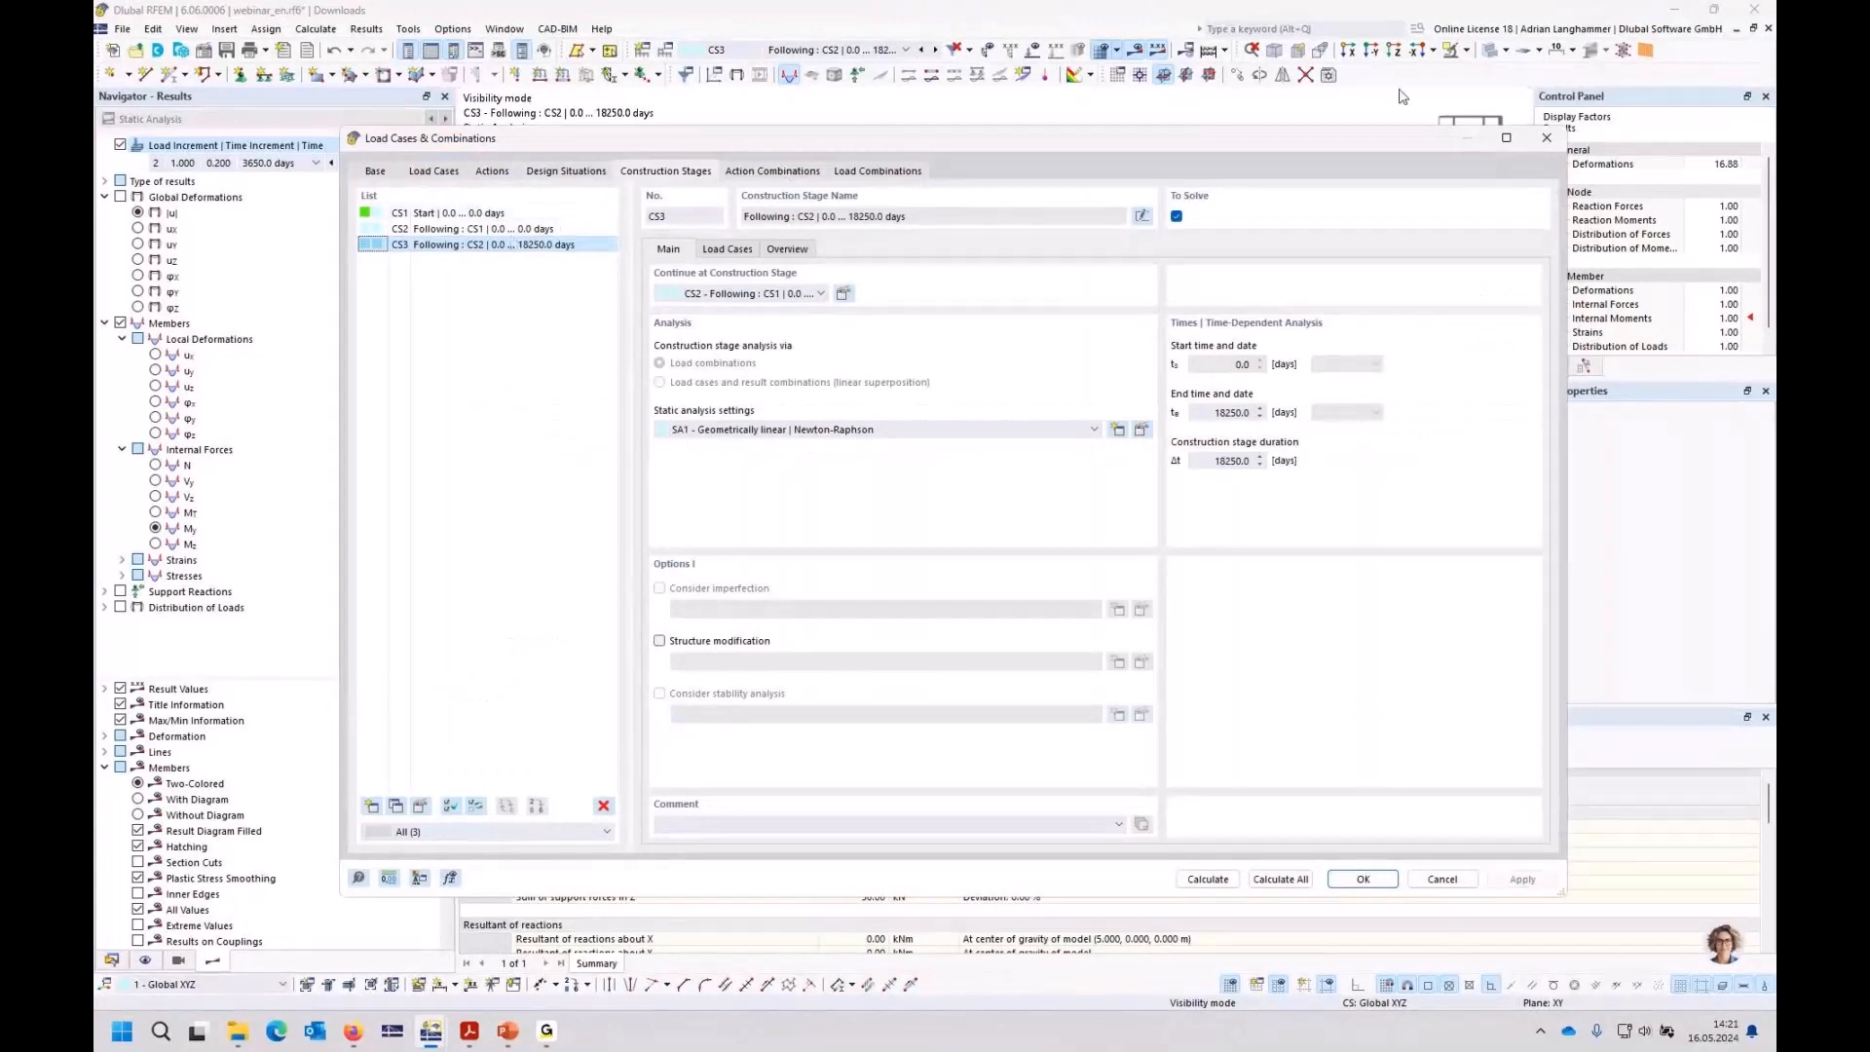
{"action": "left_click", "coordinate": [1531, 142]}
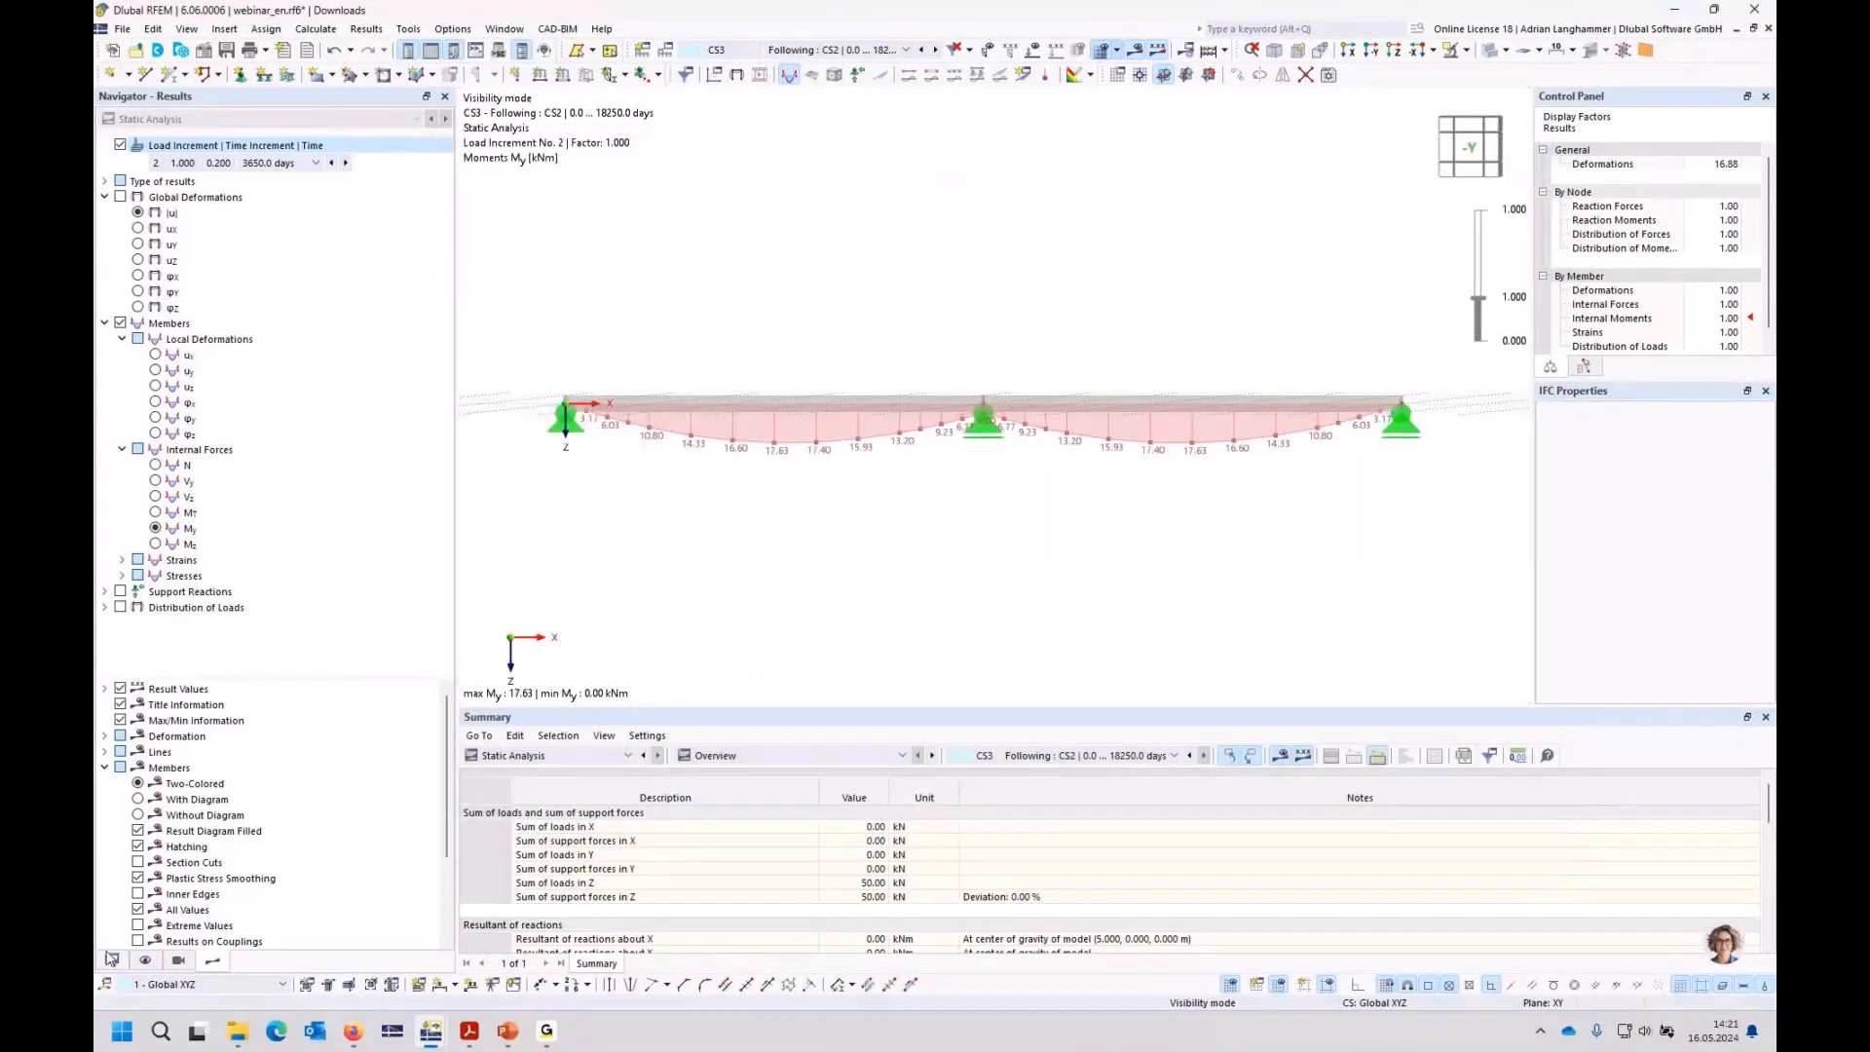
{"action": "left_click", "coordinate": [112, 959]}
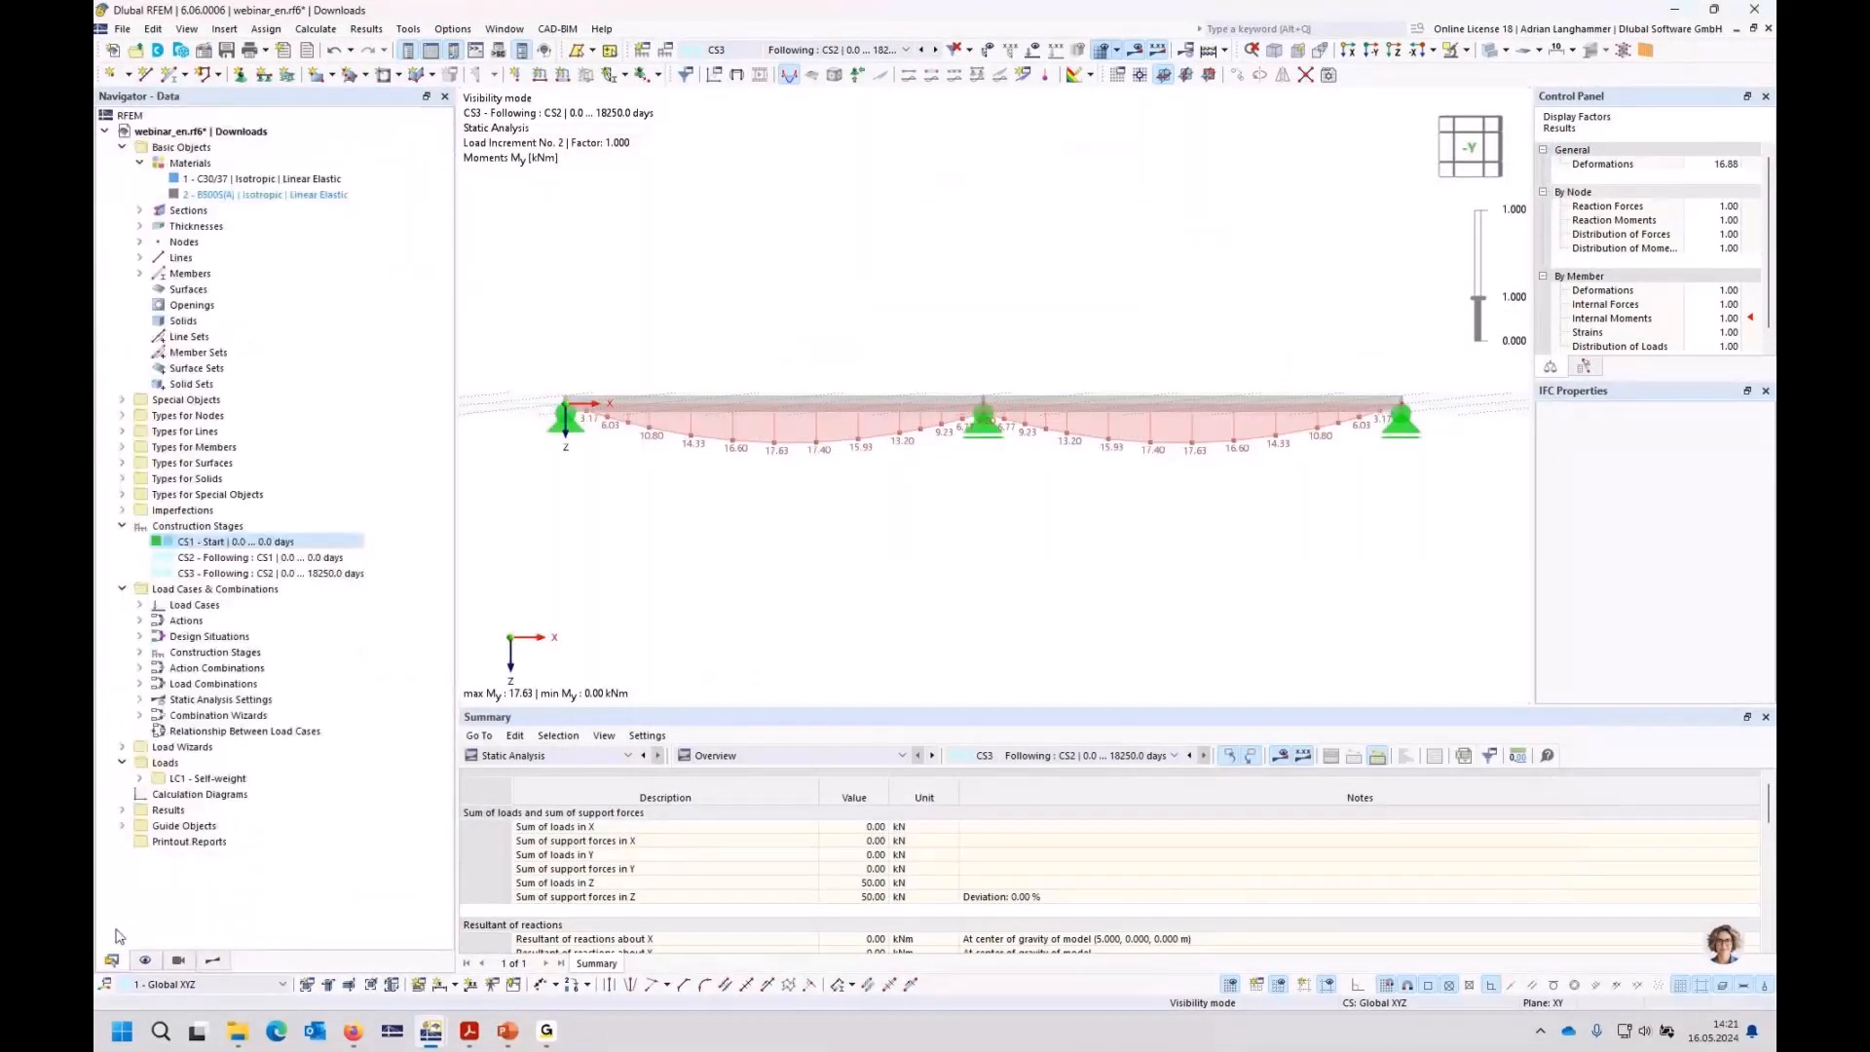
{"action": "double_click", "coordinate": [209, 572]}
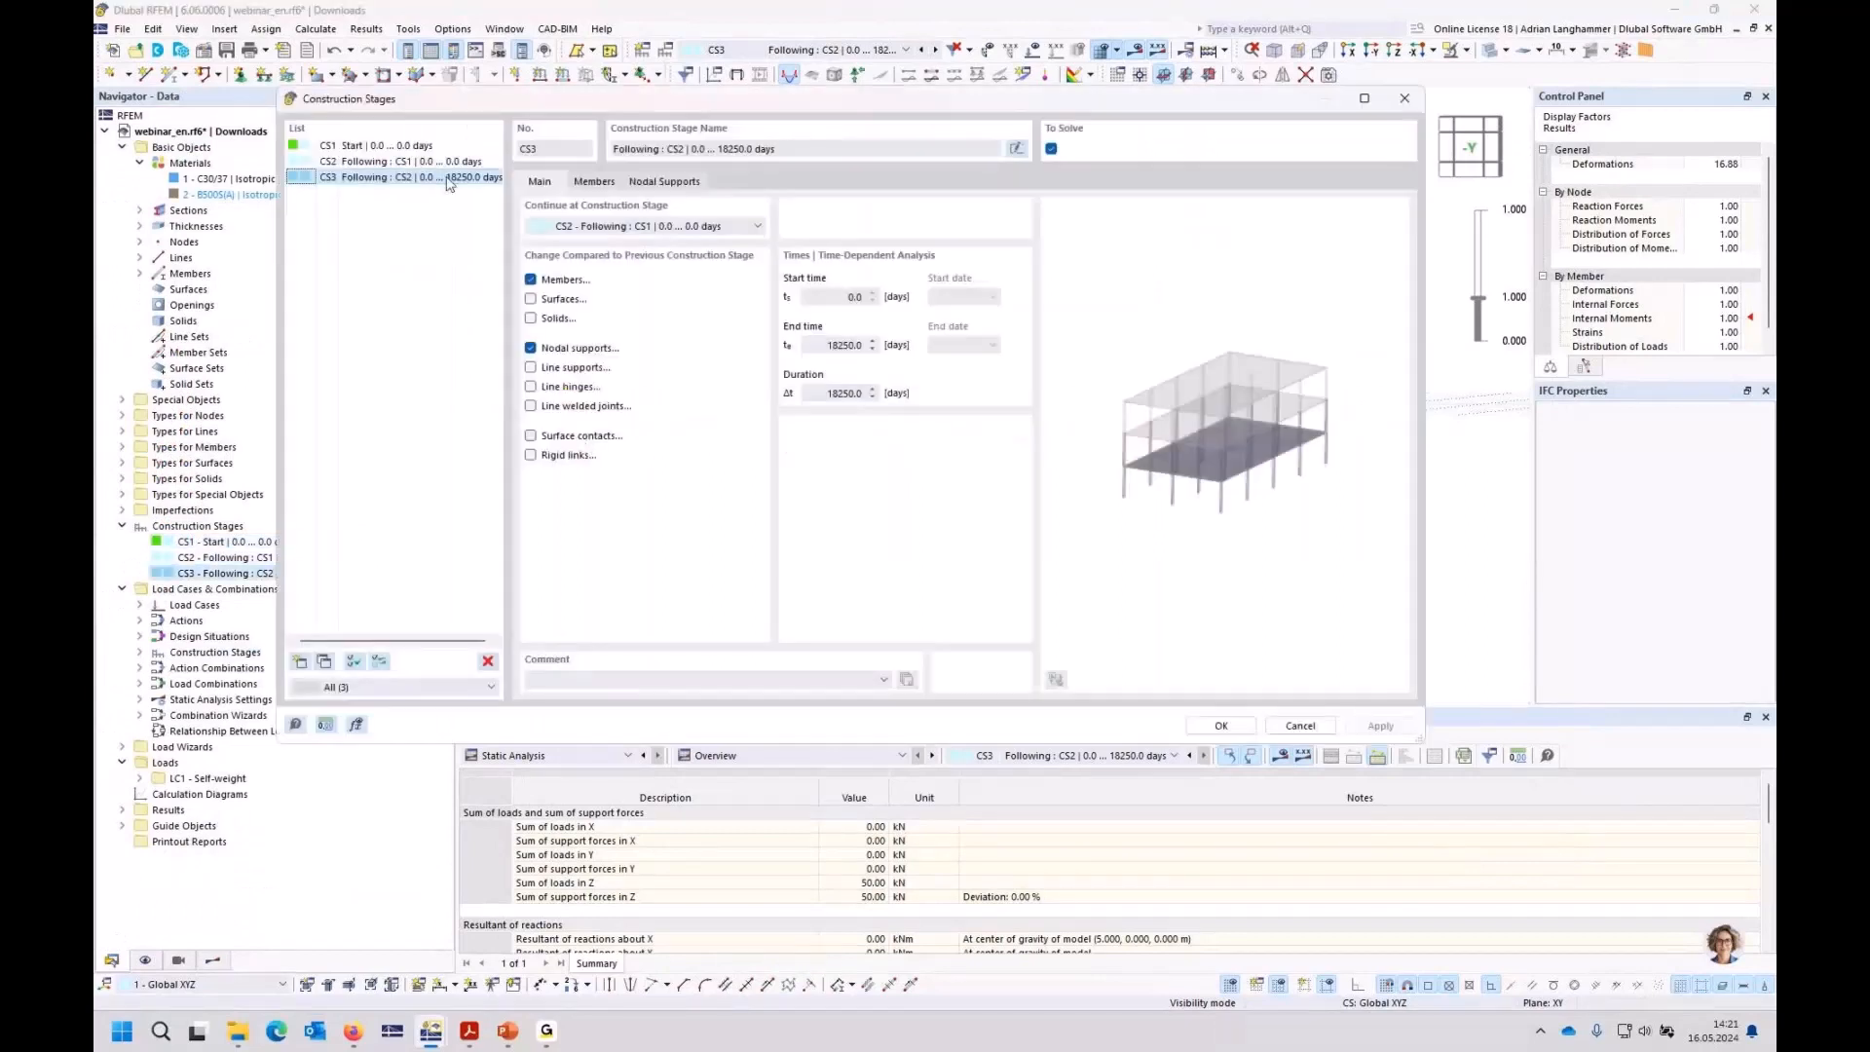
{"action": "double_click", "coordinate": [839, 345]}
{"action": "type", "text": "1"}
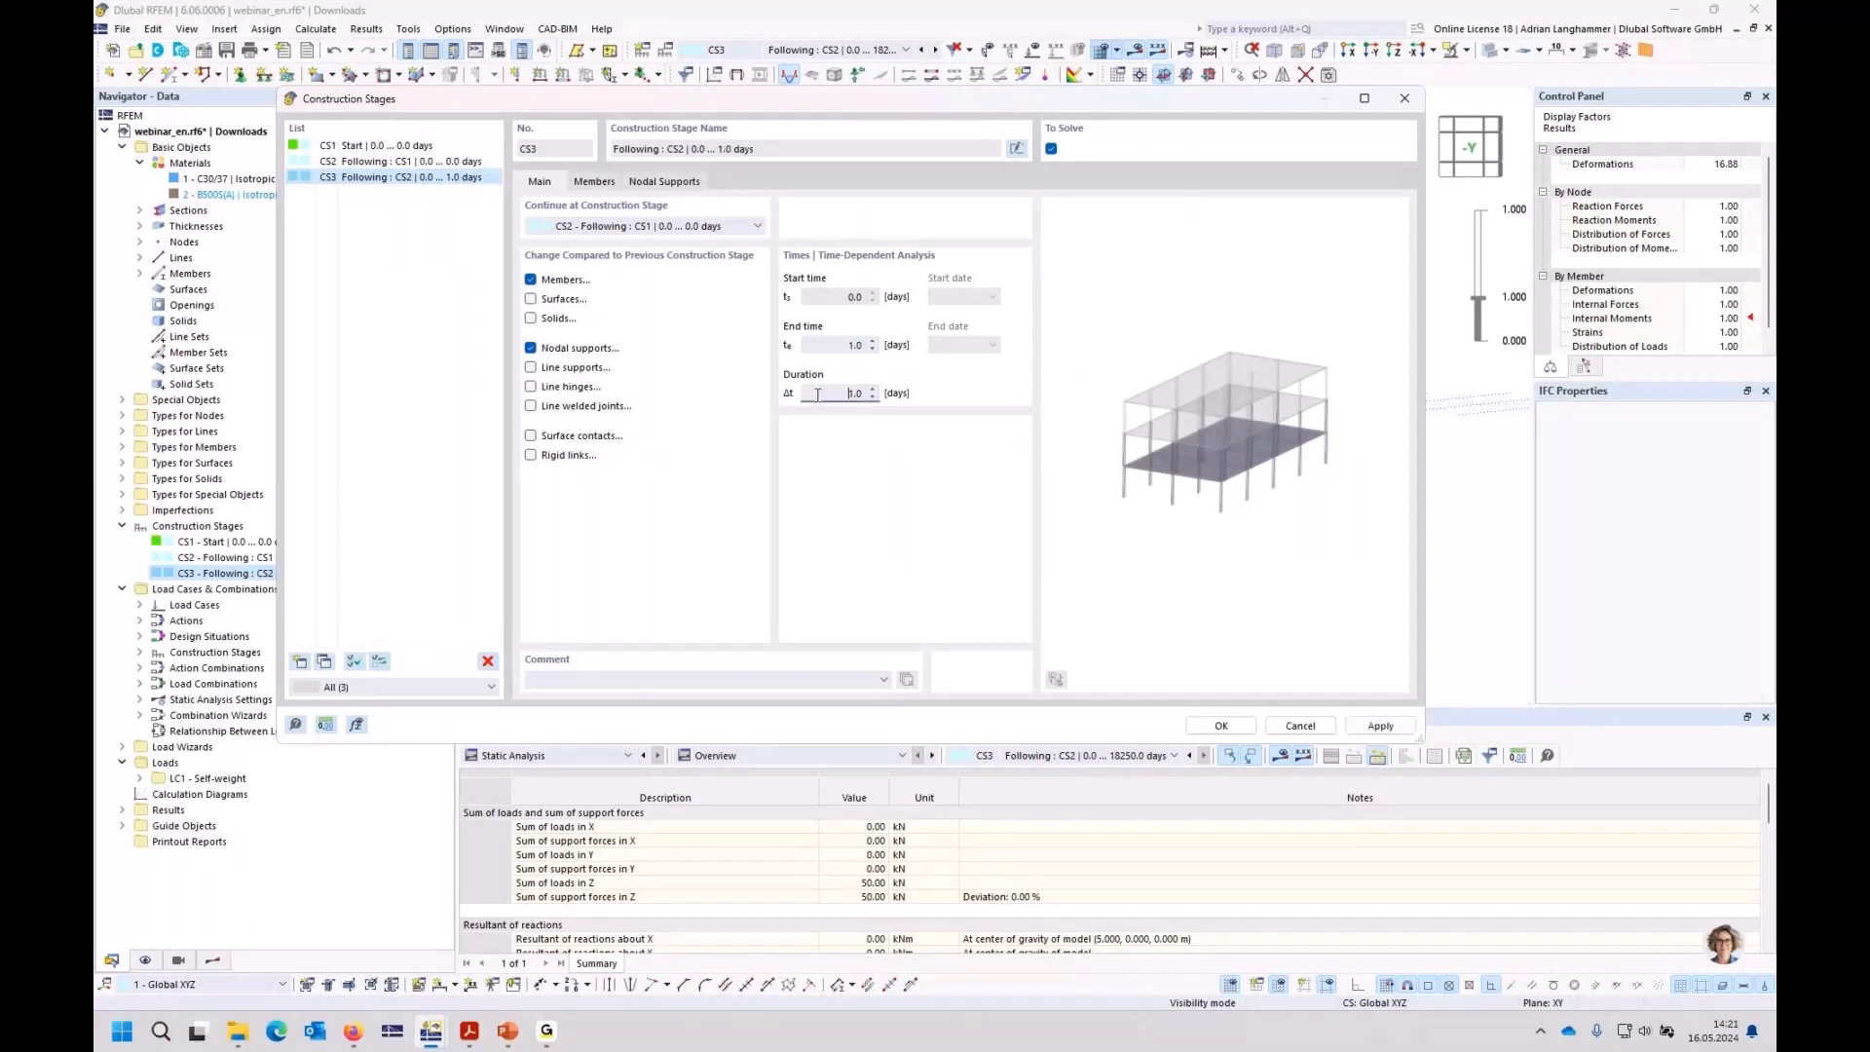
Step: Add construction stage CS4 following CS3, with its end time set to 18250 days
{"action": "left_click", "coordinate": [300, 661]}
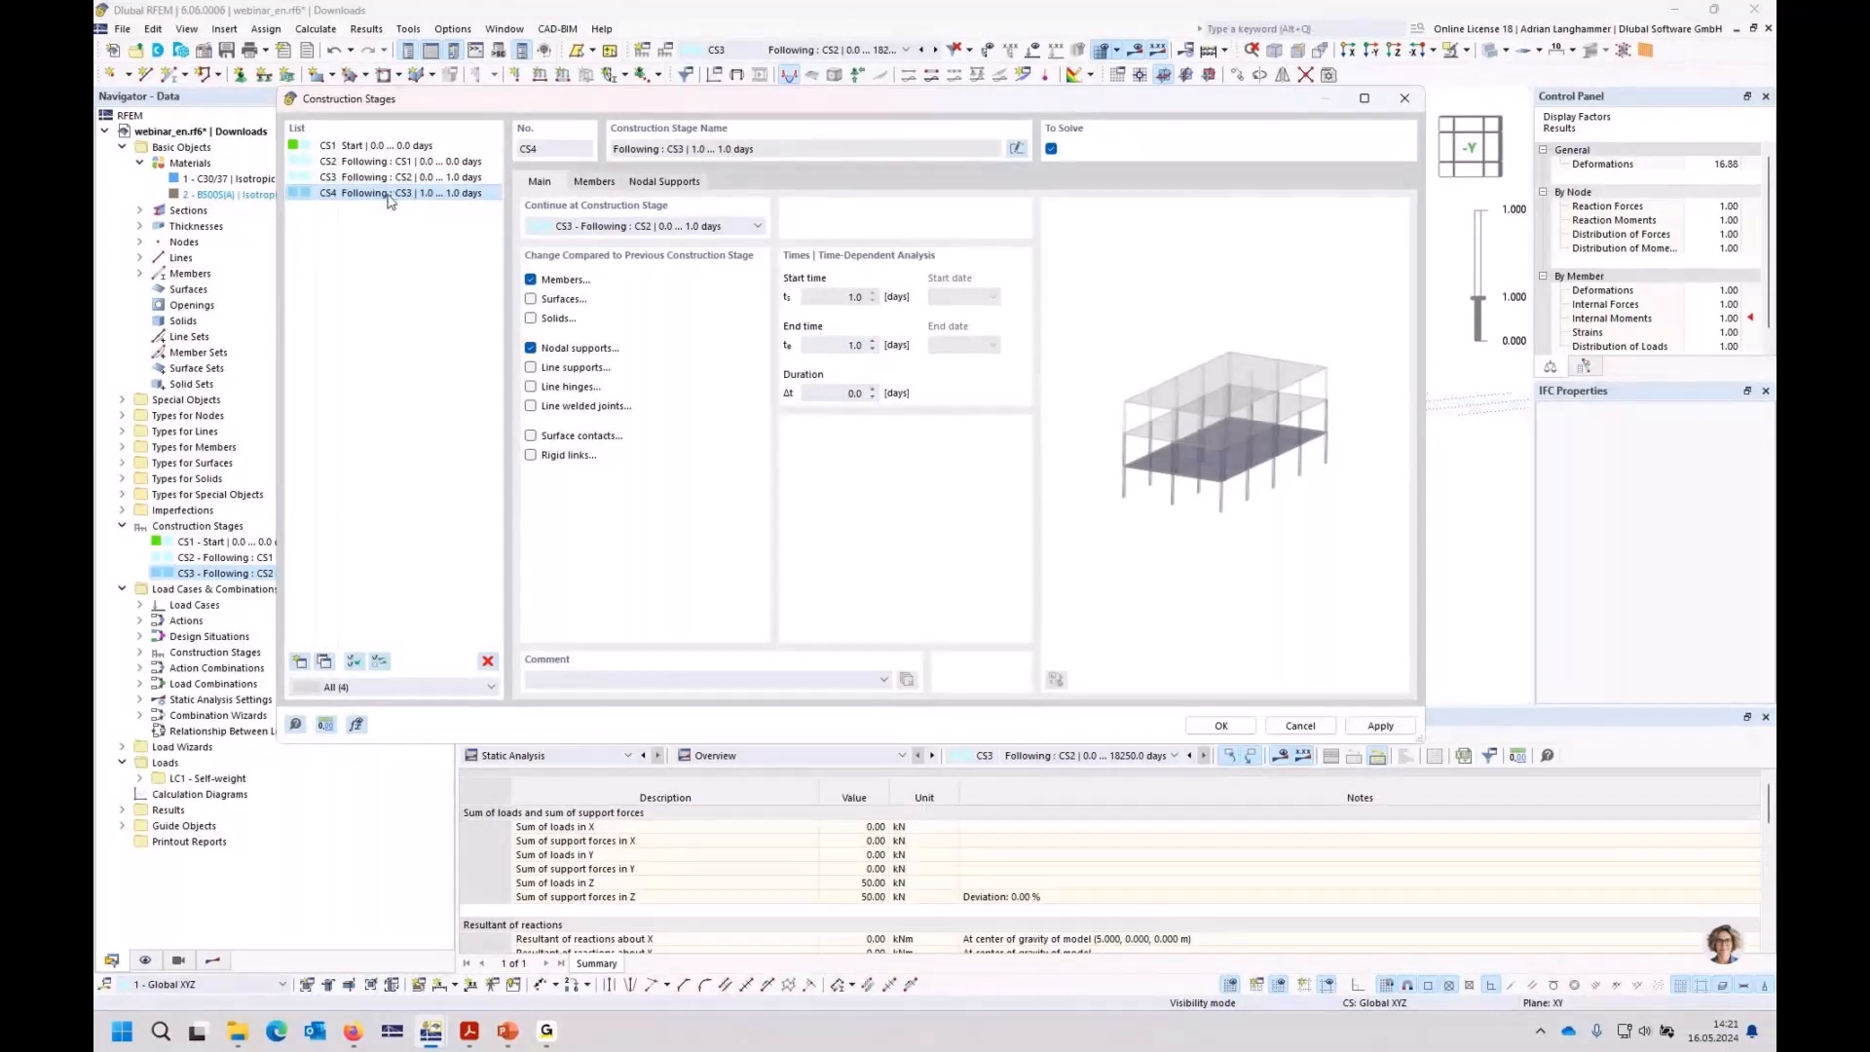
{"action": "left_click", "coordinate": [859, 344]}
{"action": "type", "text": "8250"}
{"action": "left_click", "coordinate": [850, 392]}
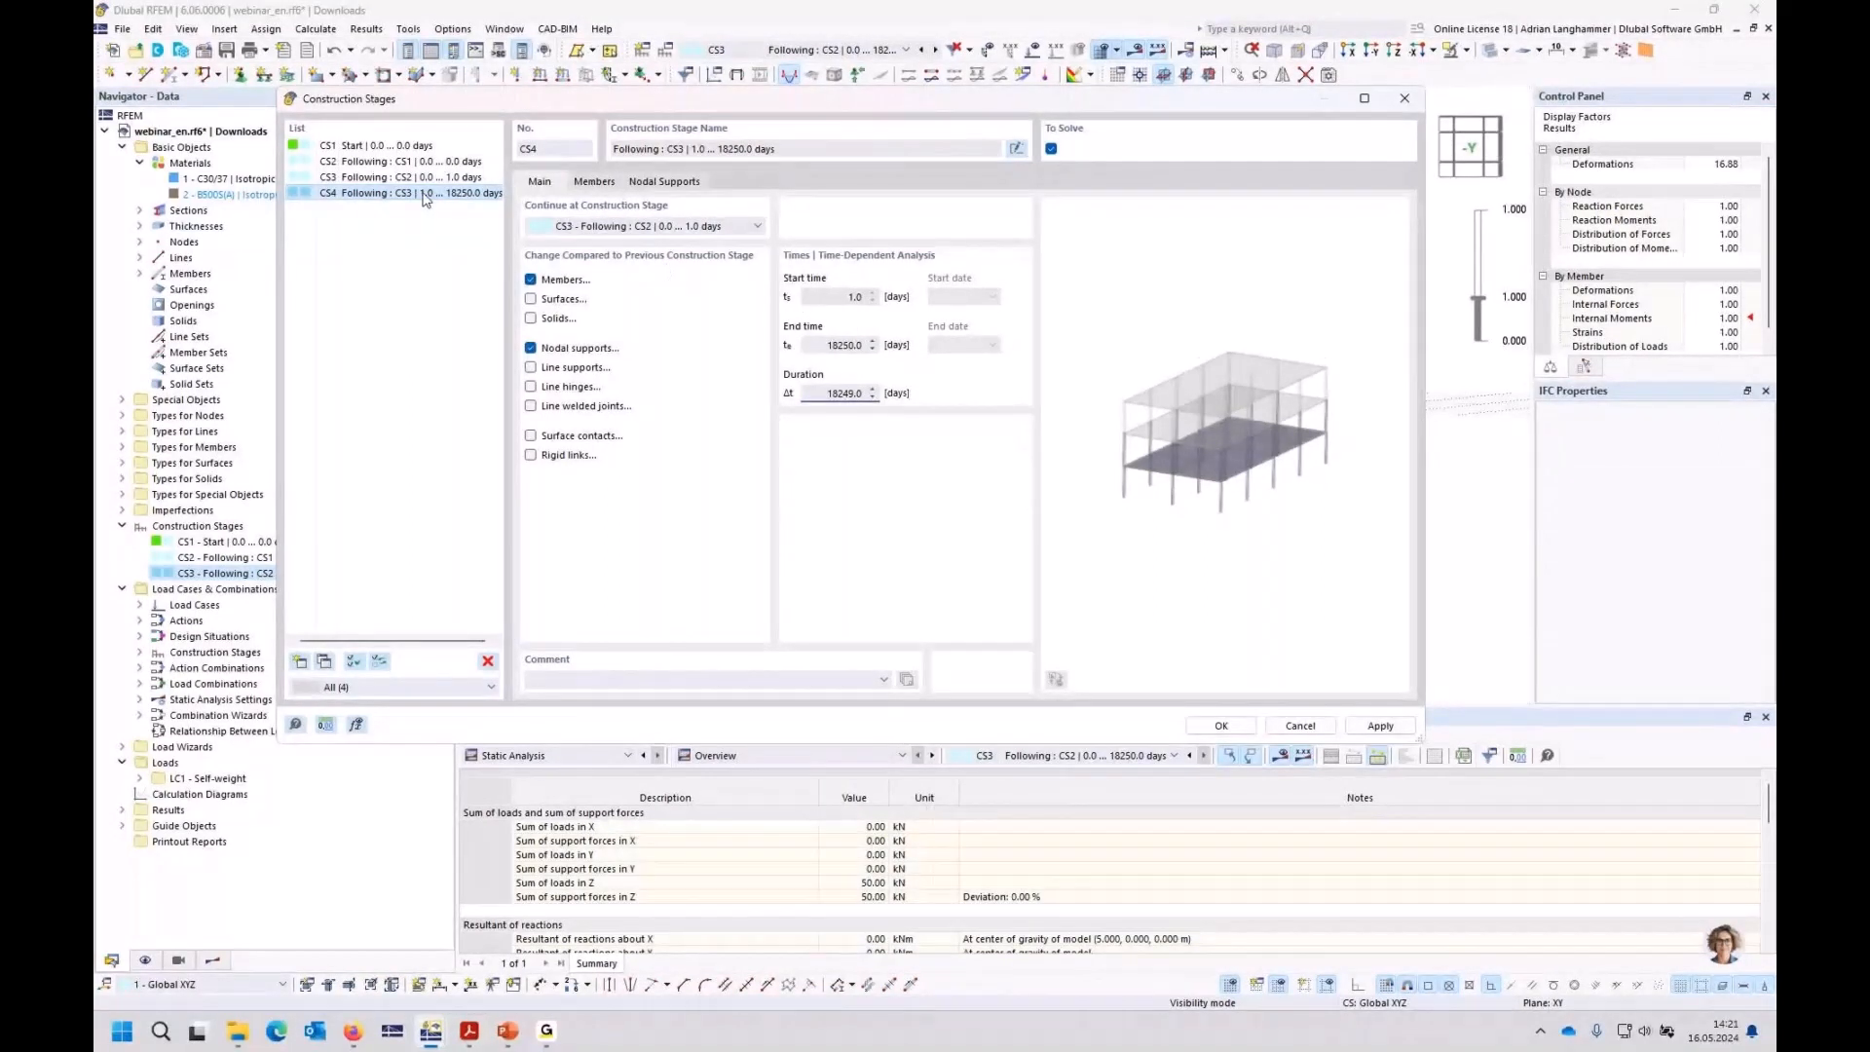
{"action": "left_click", "coordinate": [1211, 728]}
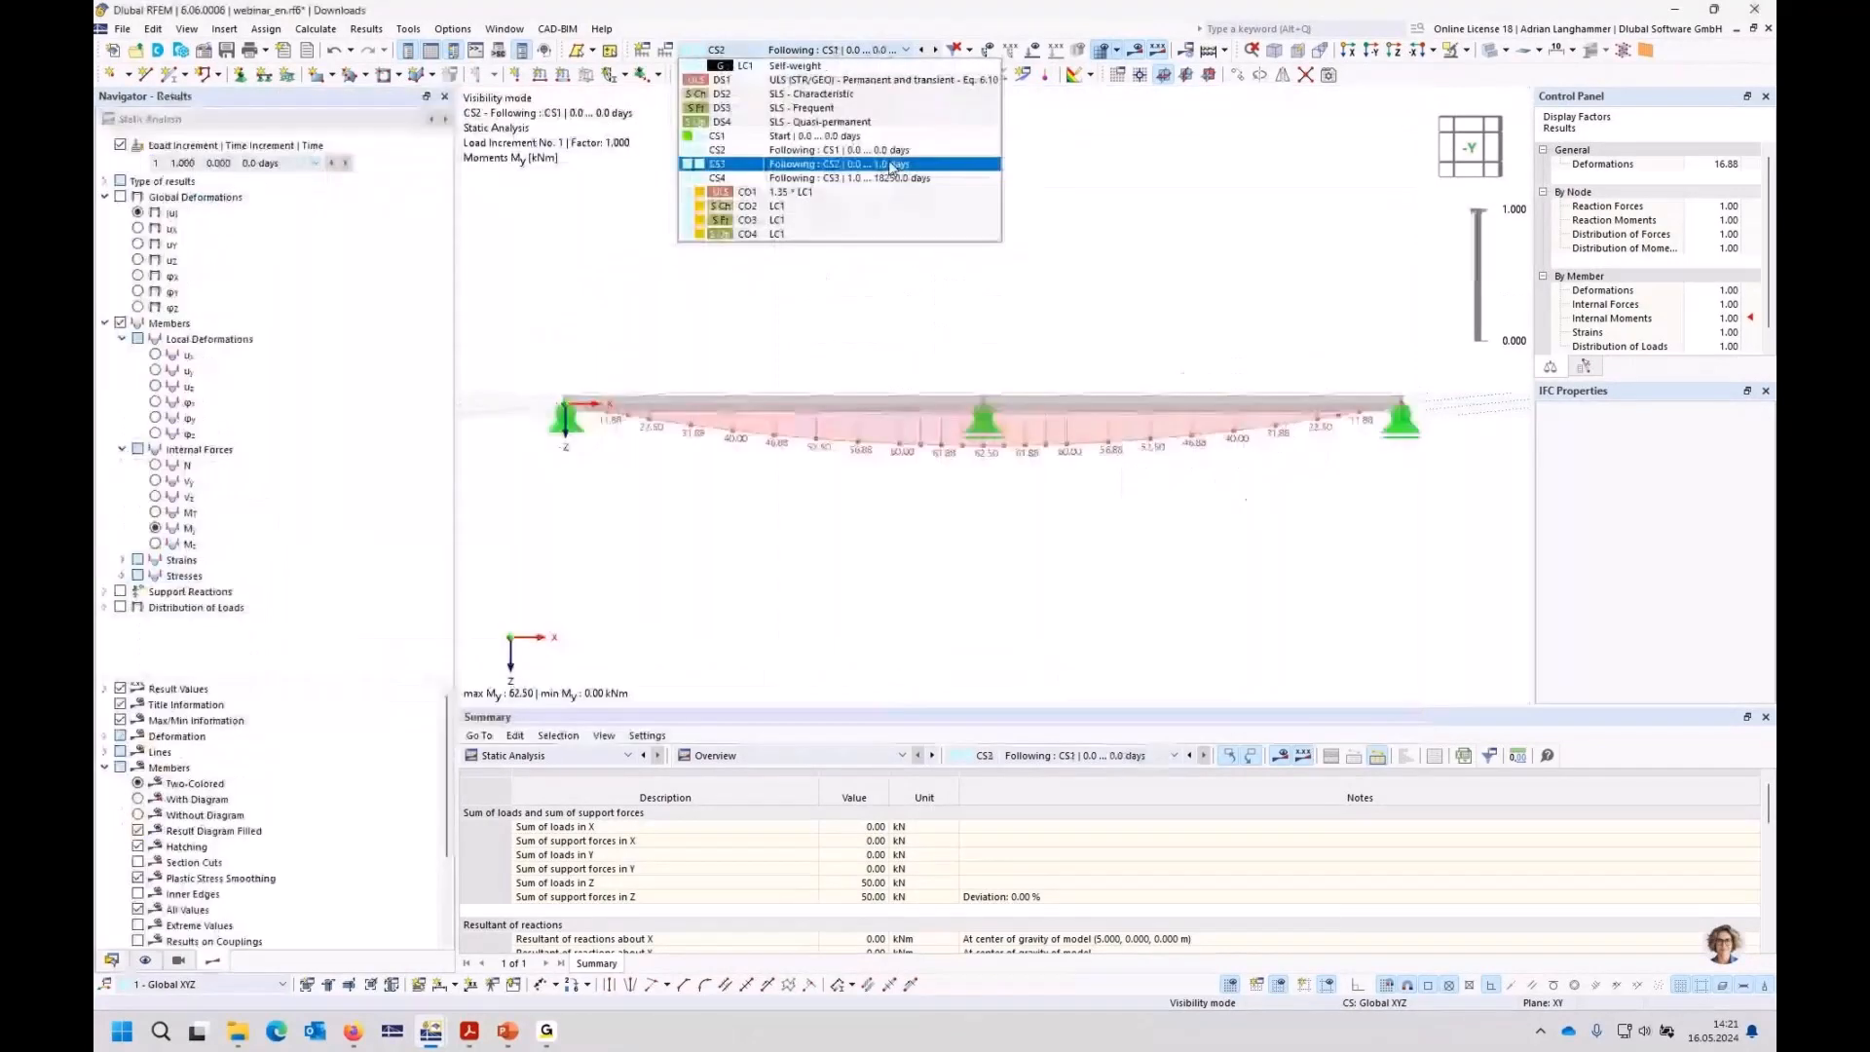
Step: Calculate construction stage CS3 and go through the moments My of its time increments from 0.0 to 1.0 days
{"action": "left_click", "coordinate": [779, 167]}
{"action": "left_click", "coordinate": [1142, 55]}
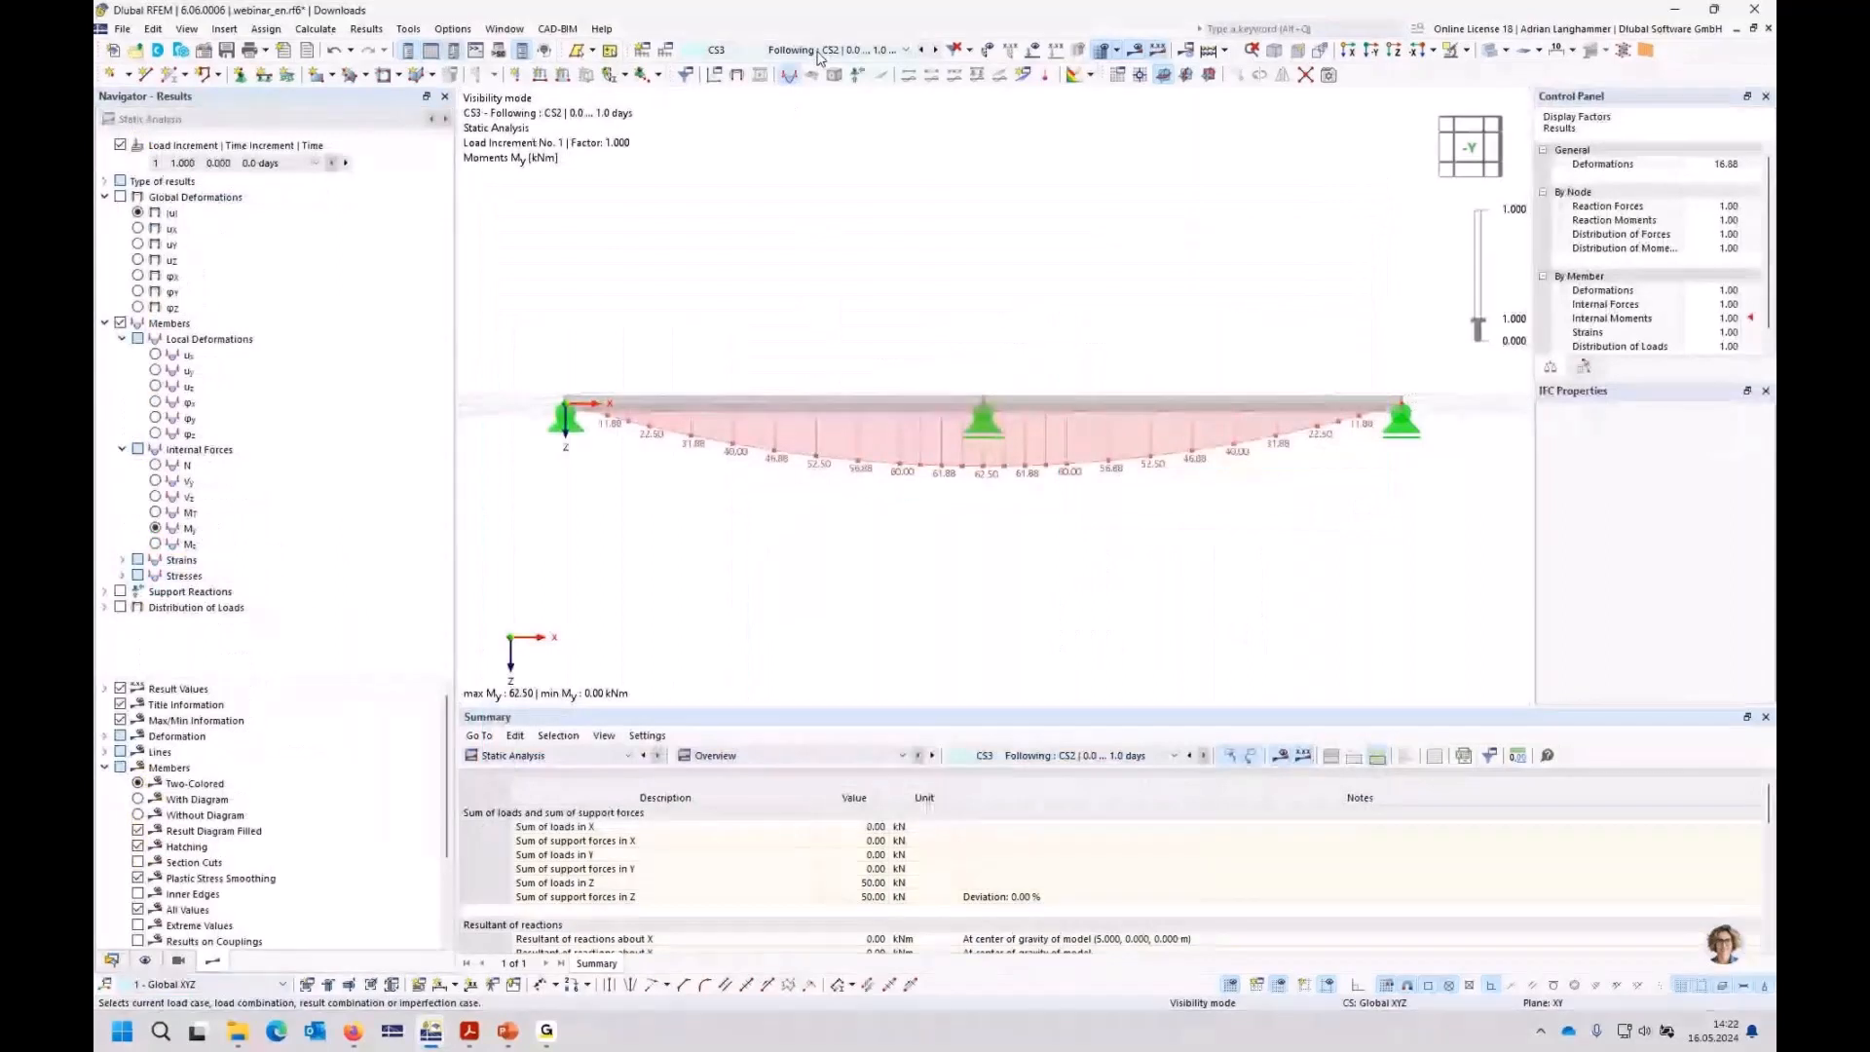
{"action": "left_click", "coordinate": [319, 165]}
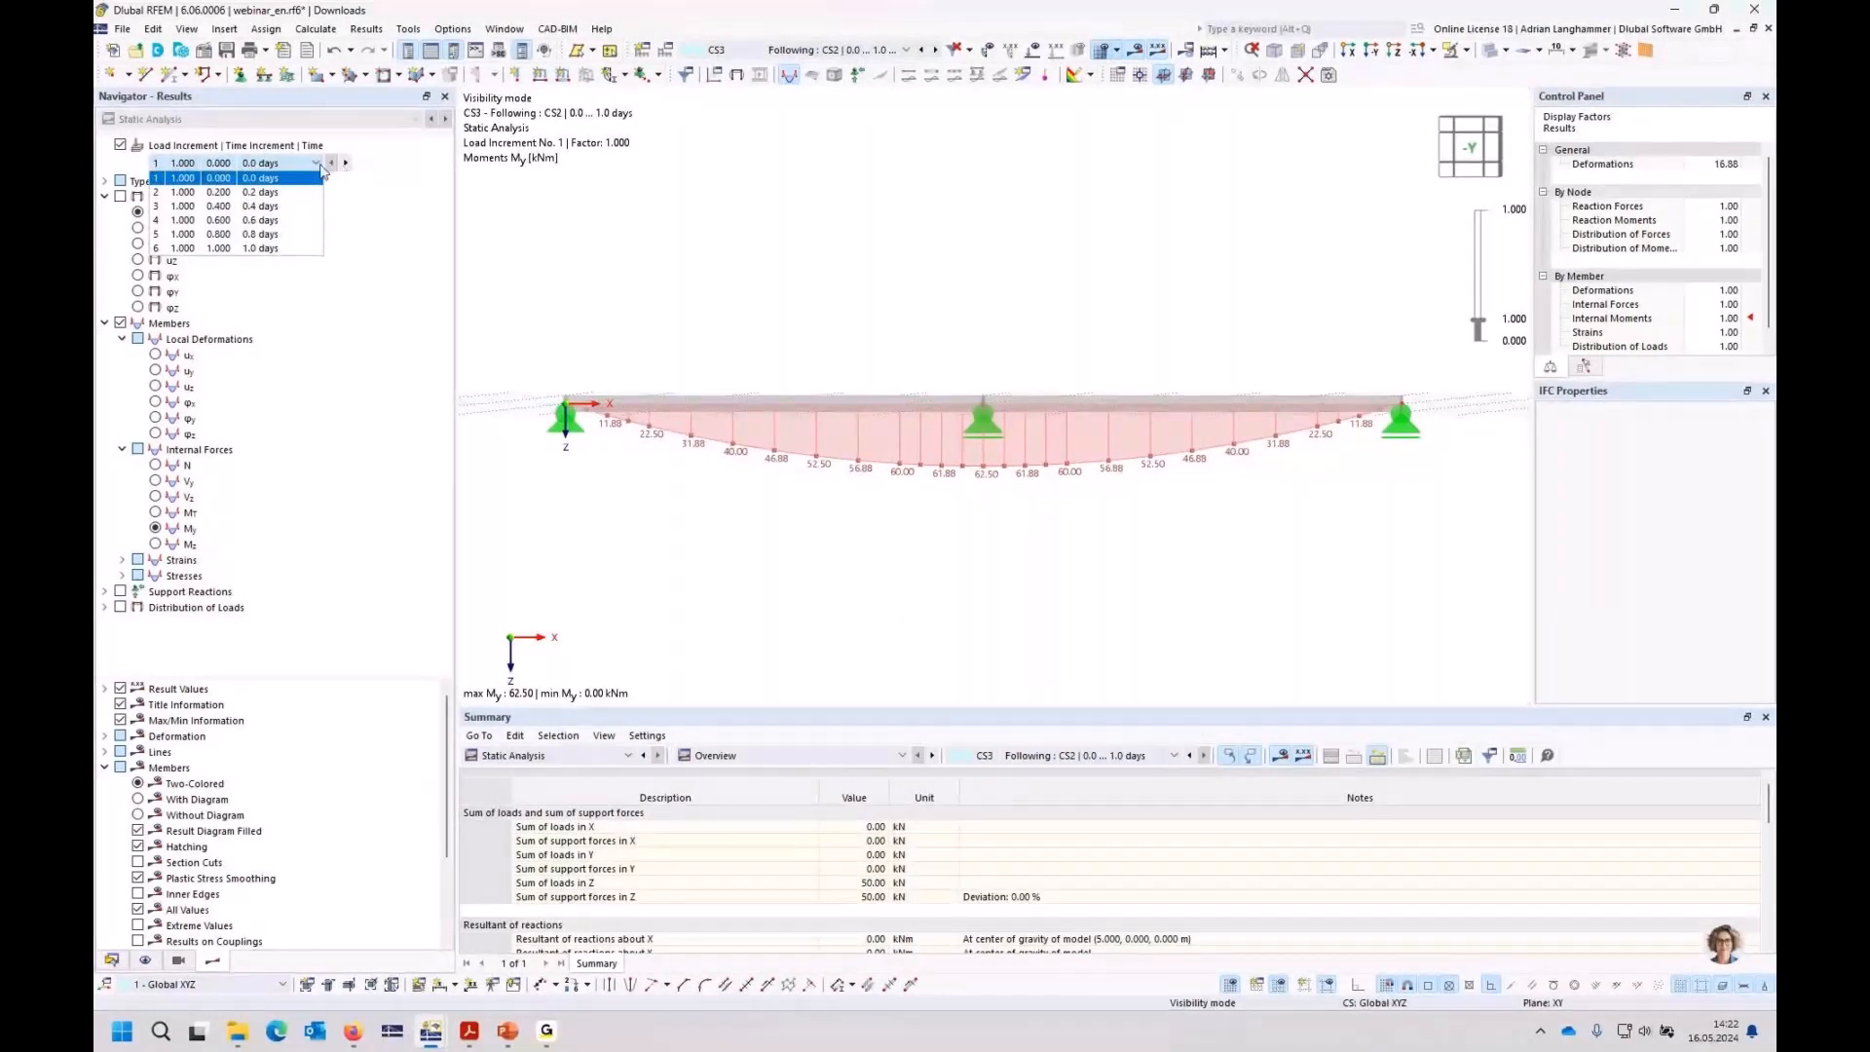
{"action": "left_click", "coordinate": [320, 166]}
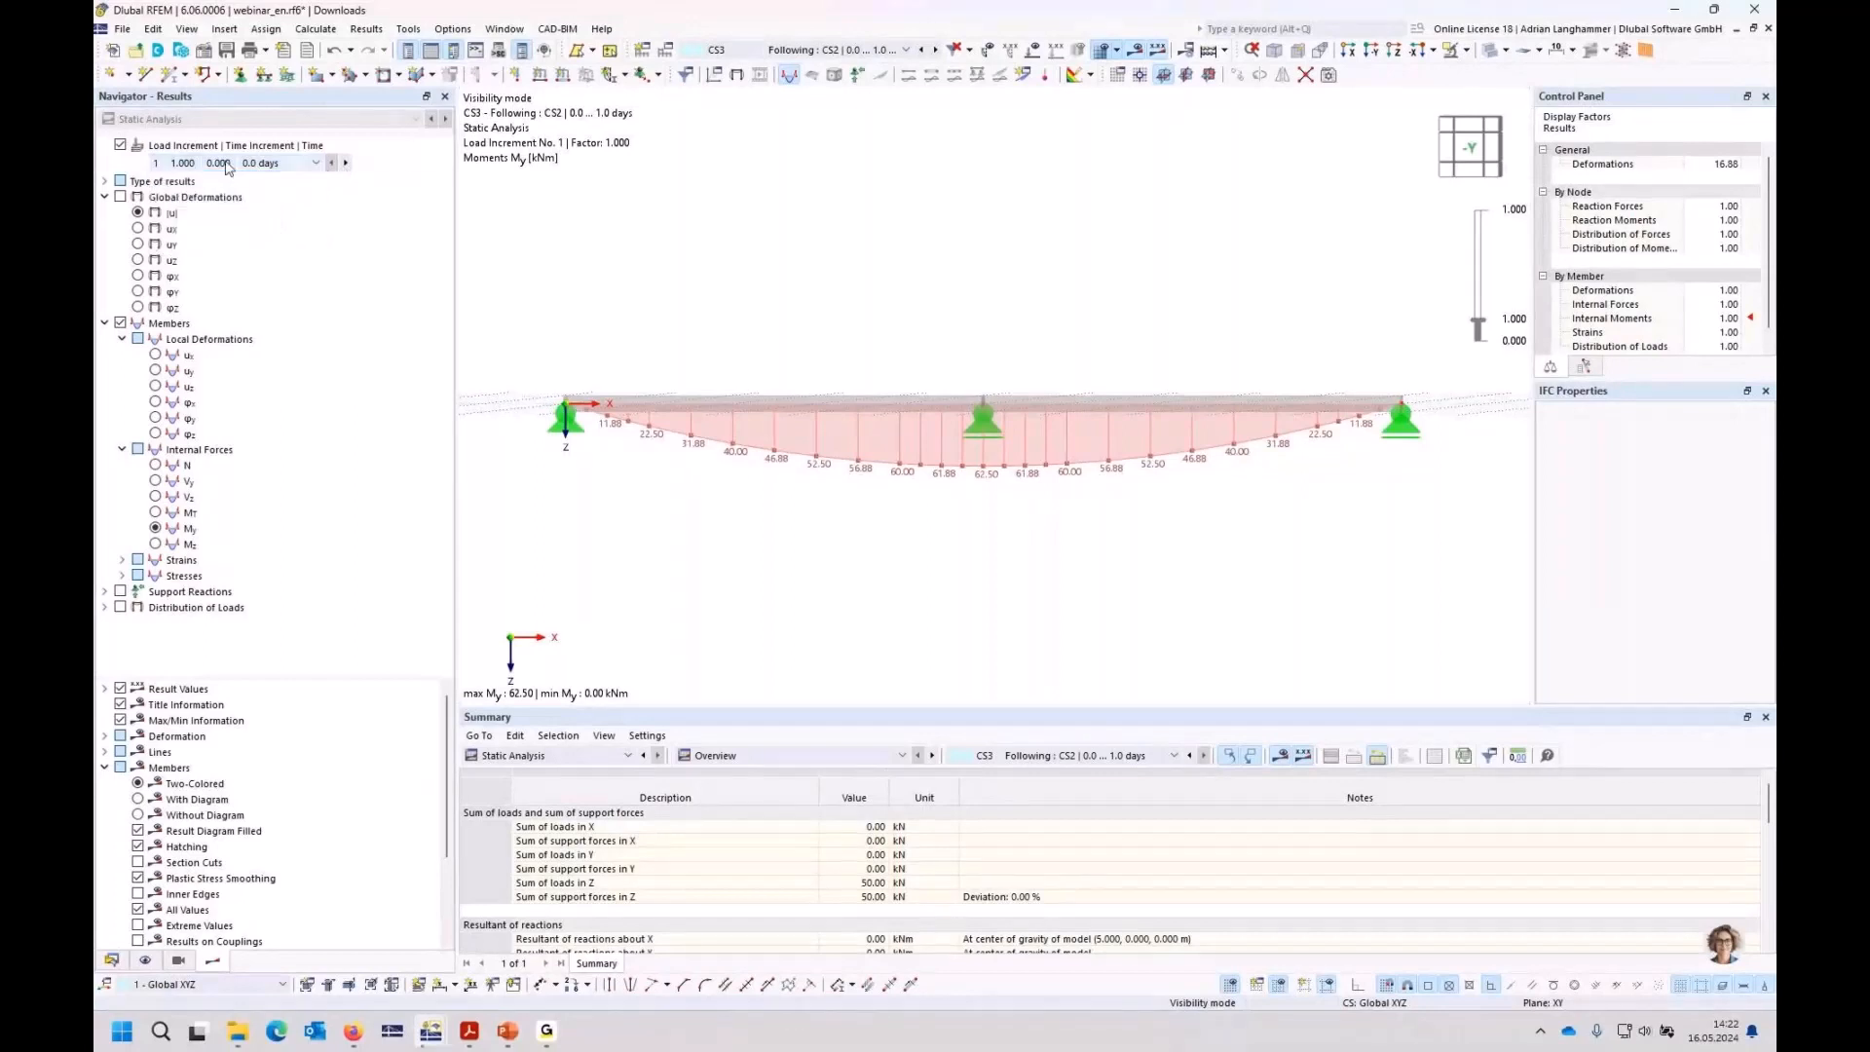
{"action": "left_click", "coordinate": [345, 163]}
{"action": "left_click", "coordinate": [346, 164]}
{"action": "left_click", "coordinate": [345, 164]}
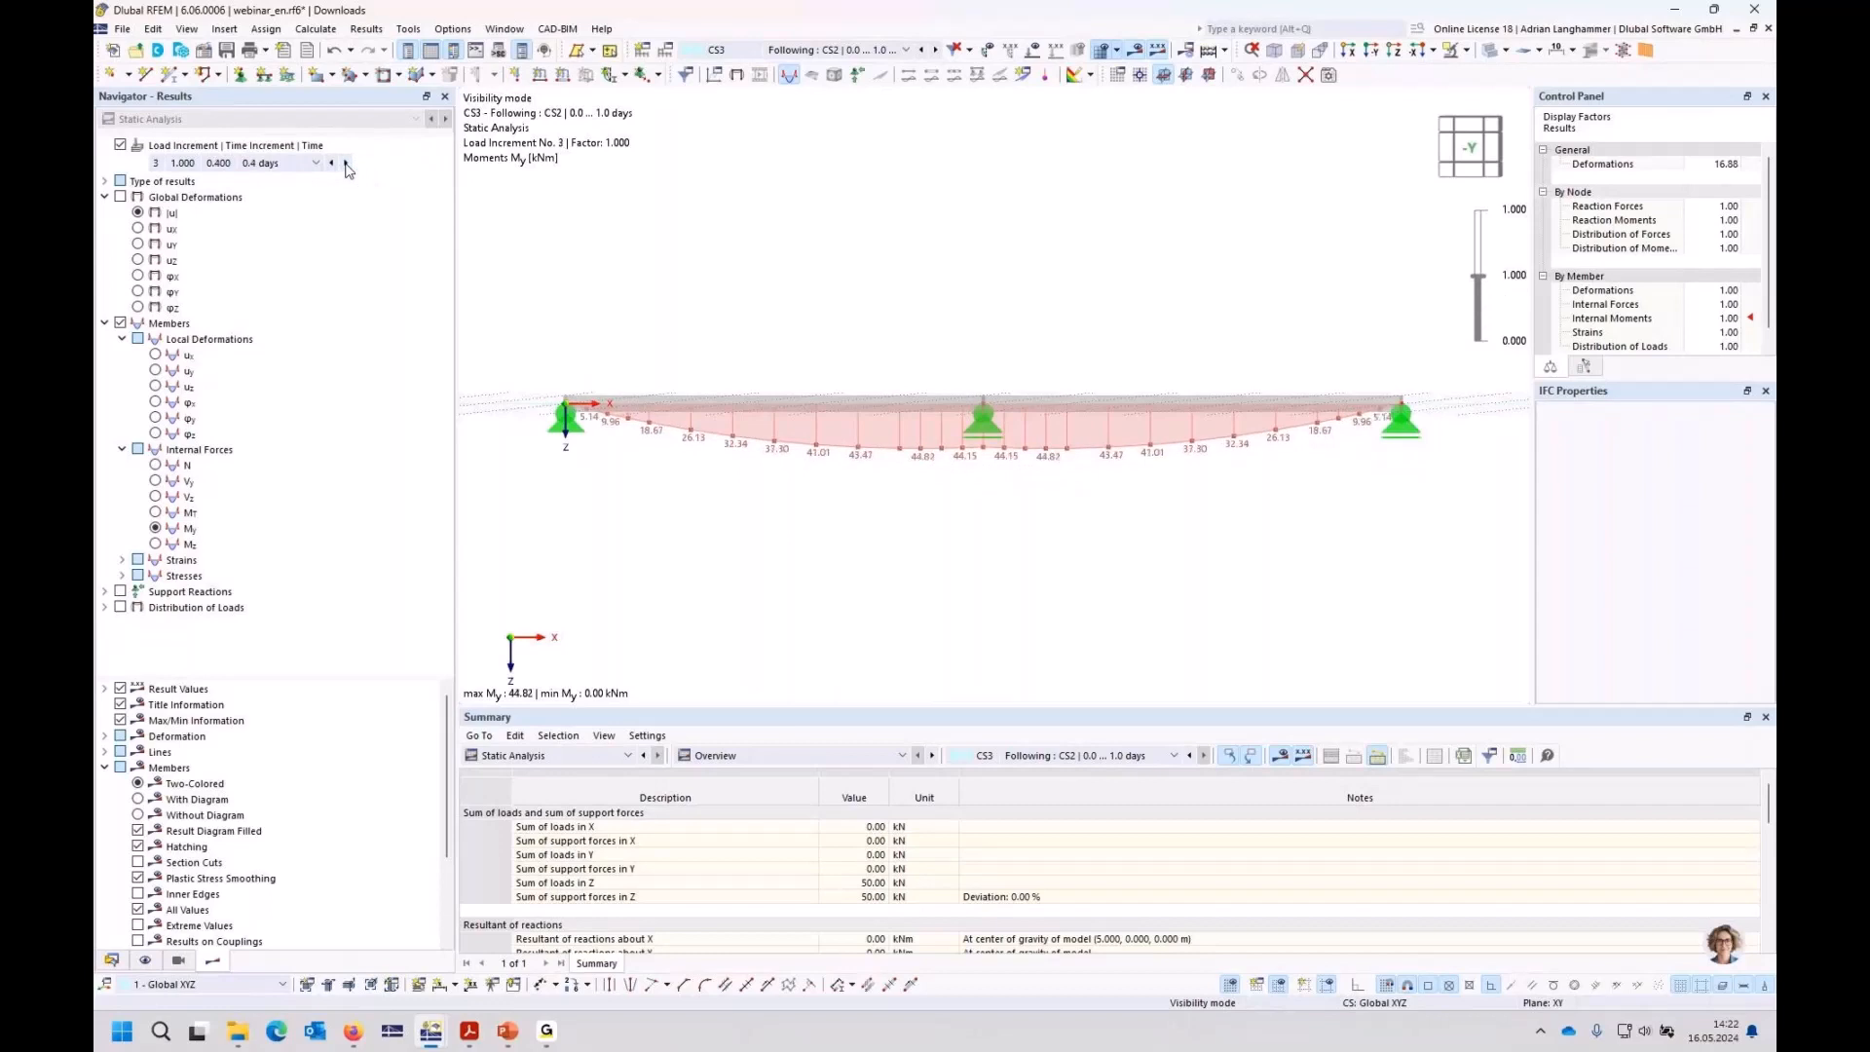
{"action": "left_click", "coordinate": [346, 164]}
{"action": "left_click", "coordinate": [346, 164]}
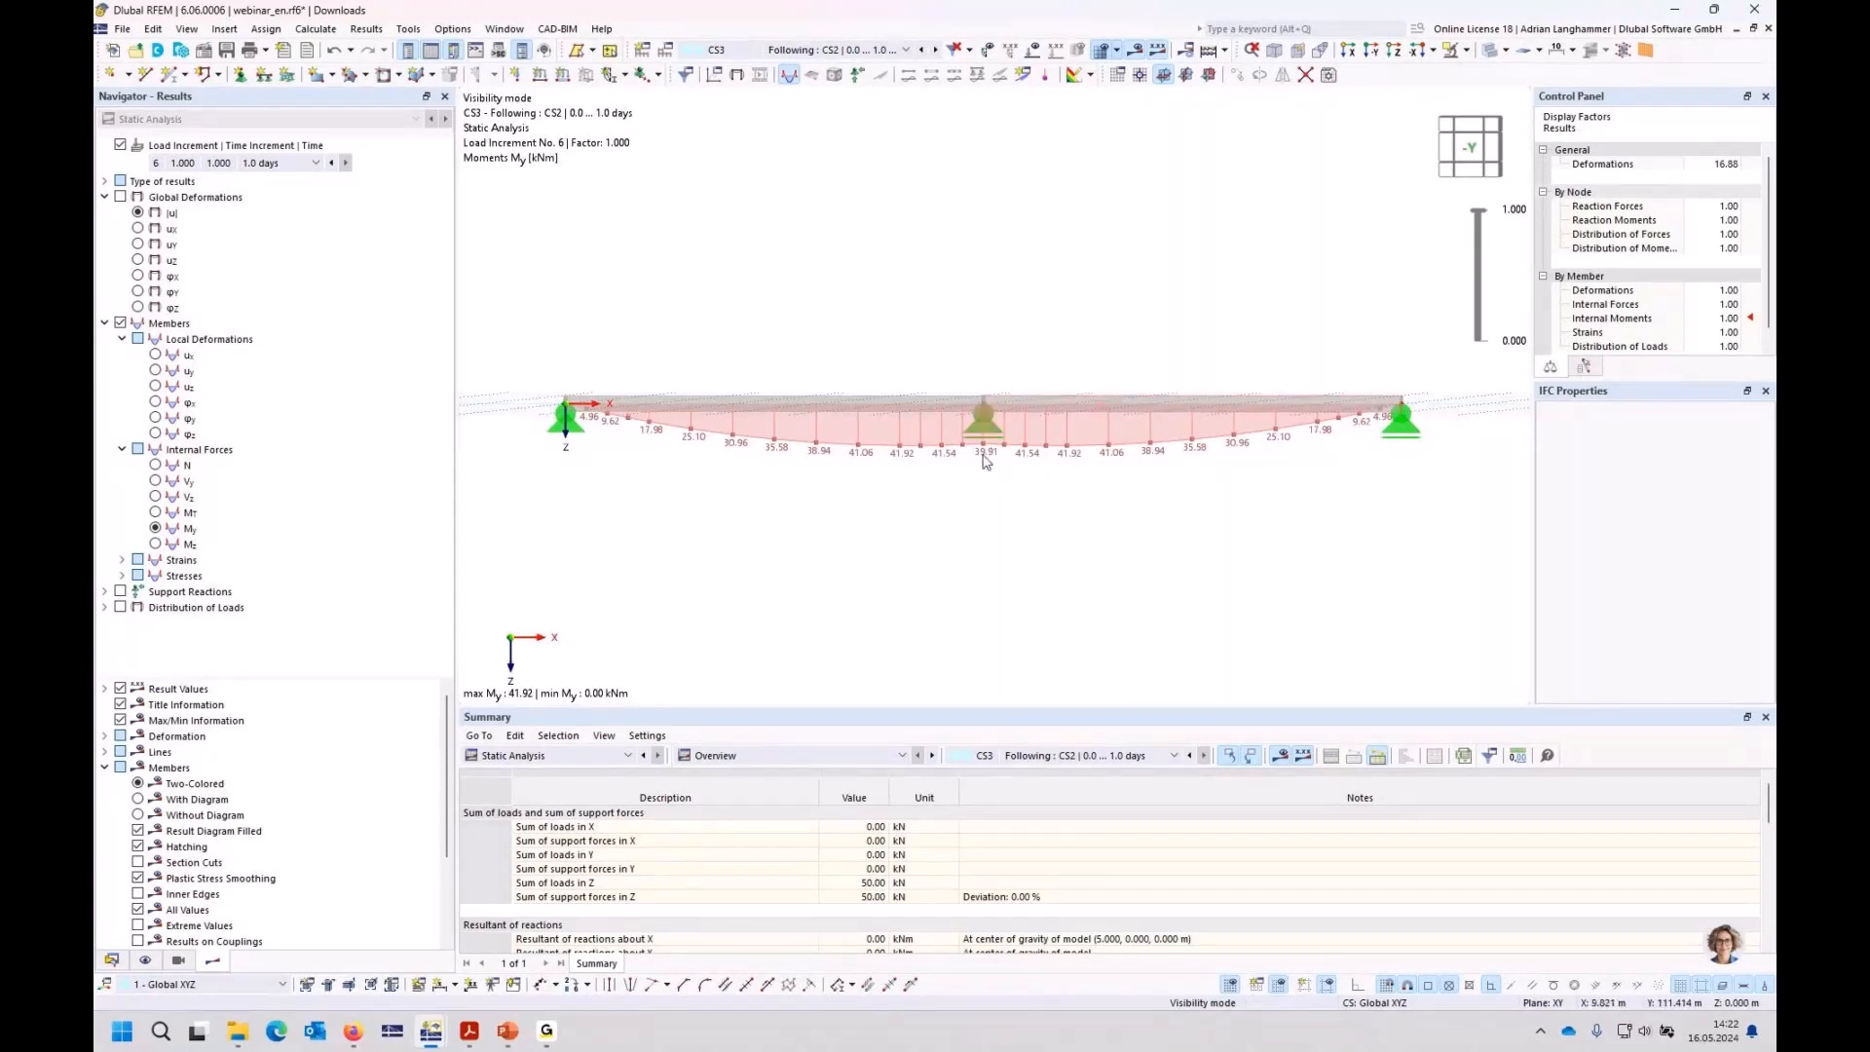
Step: Compare the bending moments My of CS4 at 18250 days with those of CS3 at 1.0 days
{"action": "left_click", "coordinate": [935, 50]}
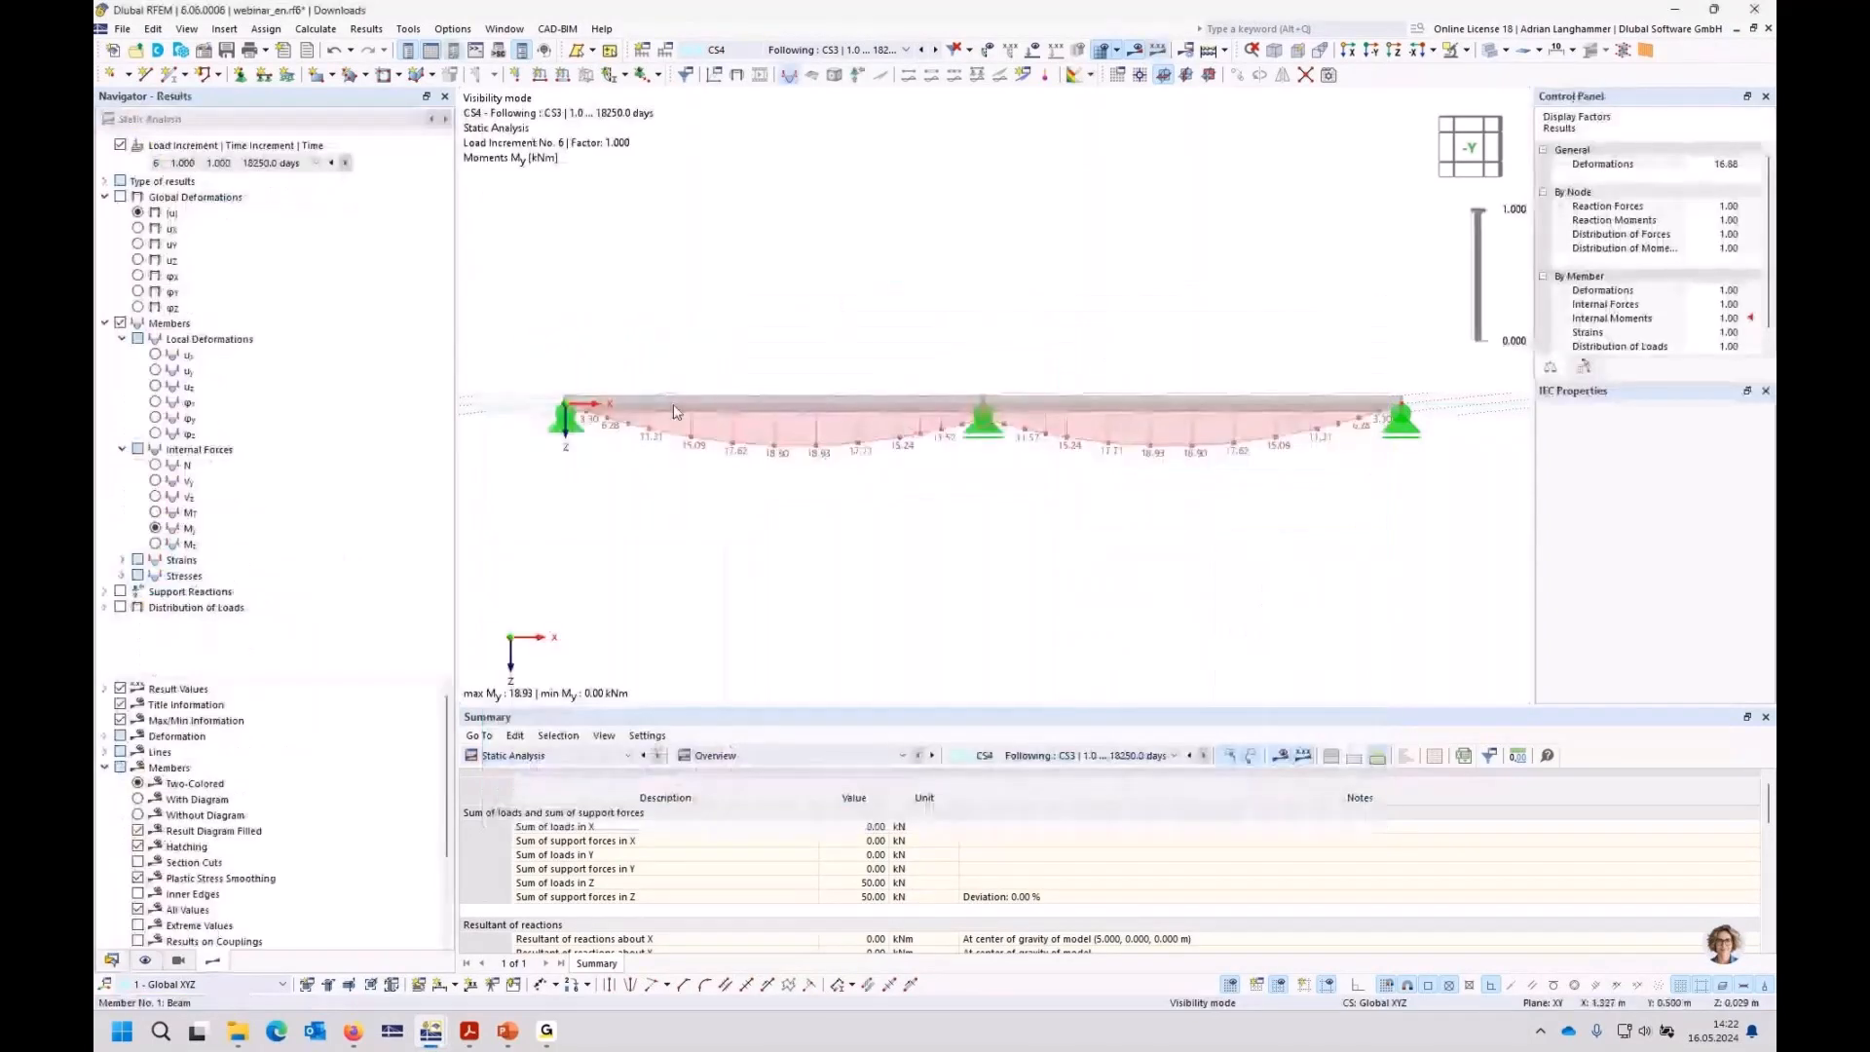
{"action": "left_click", "coordinate": [923, 53]}
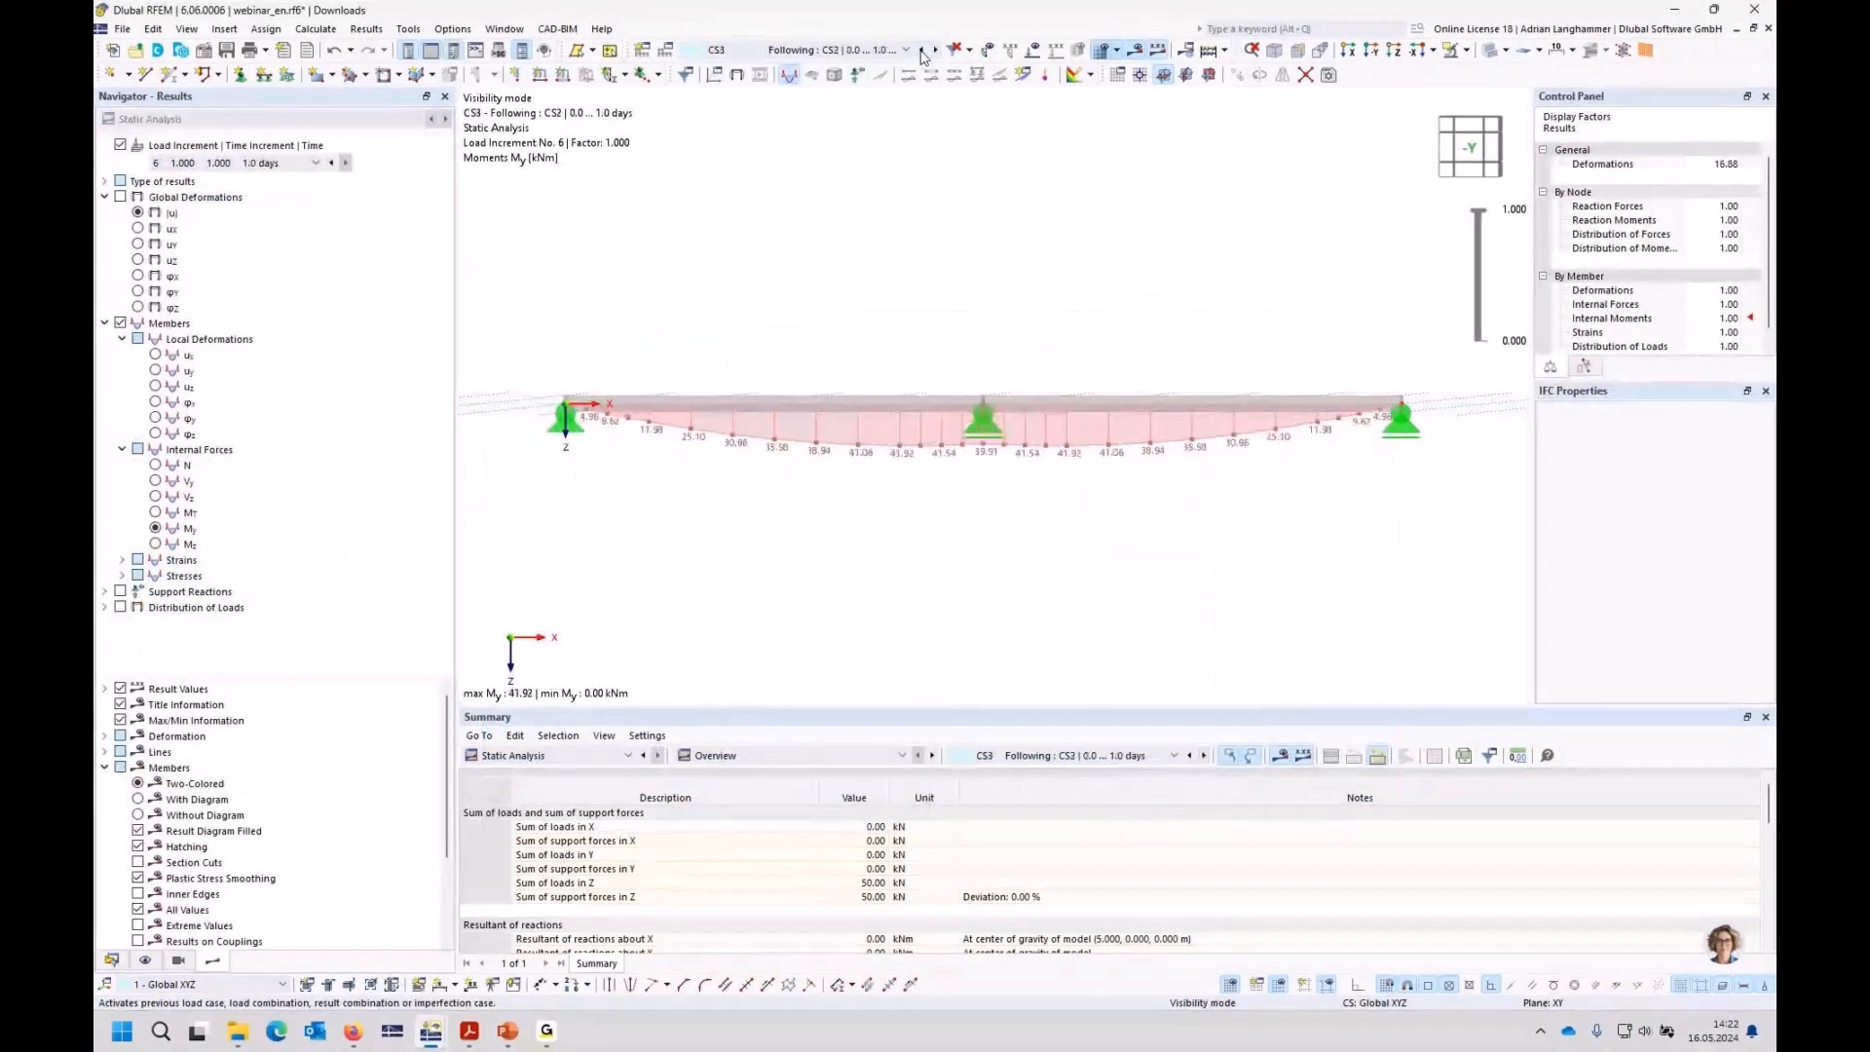
{"action": "left_click", "coordinate": [315, 162]}
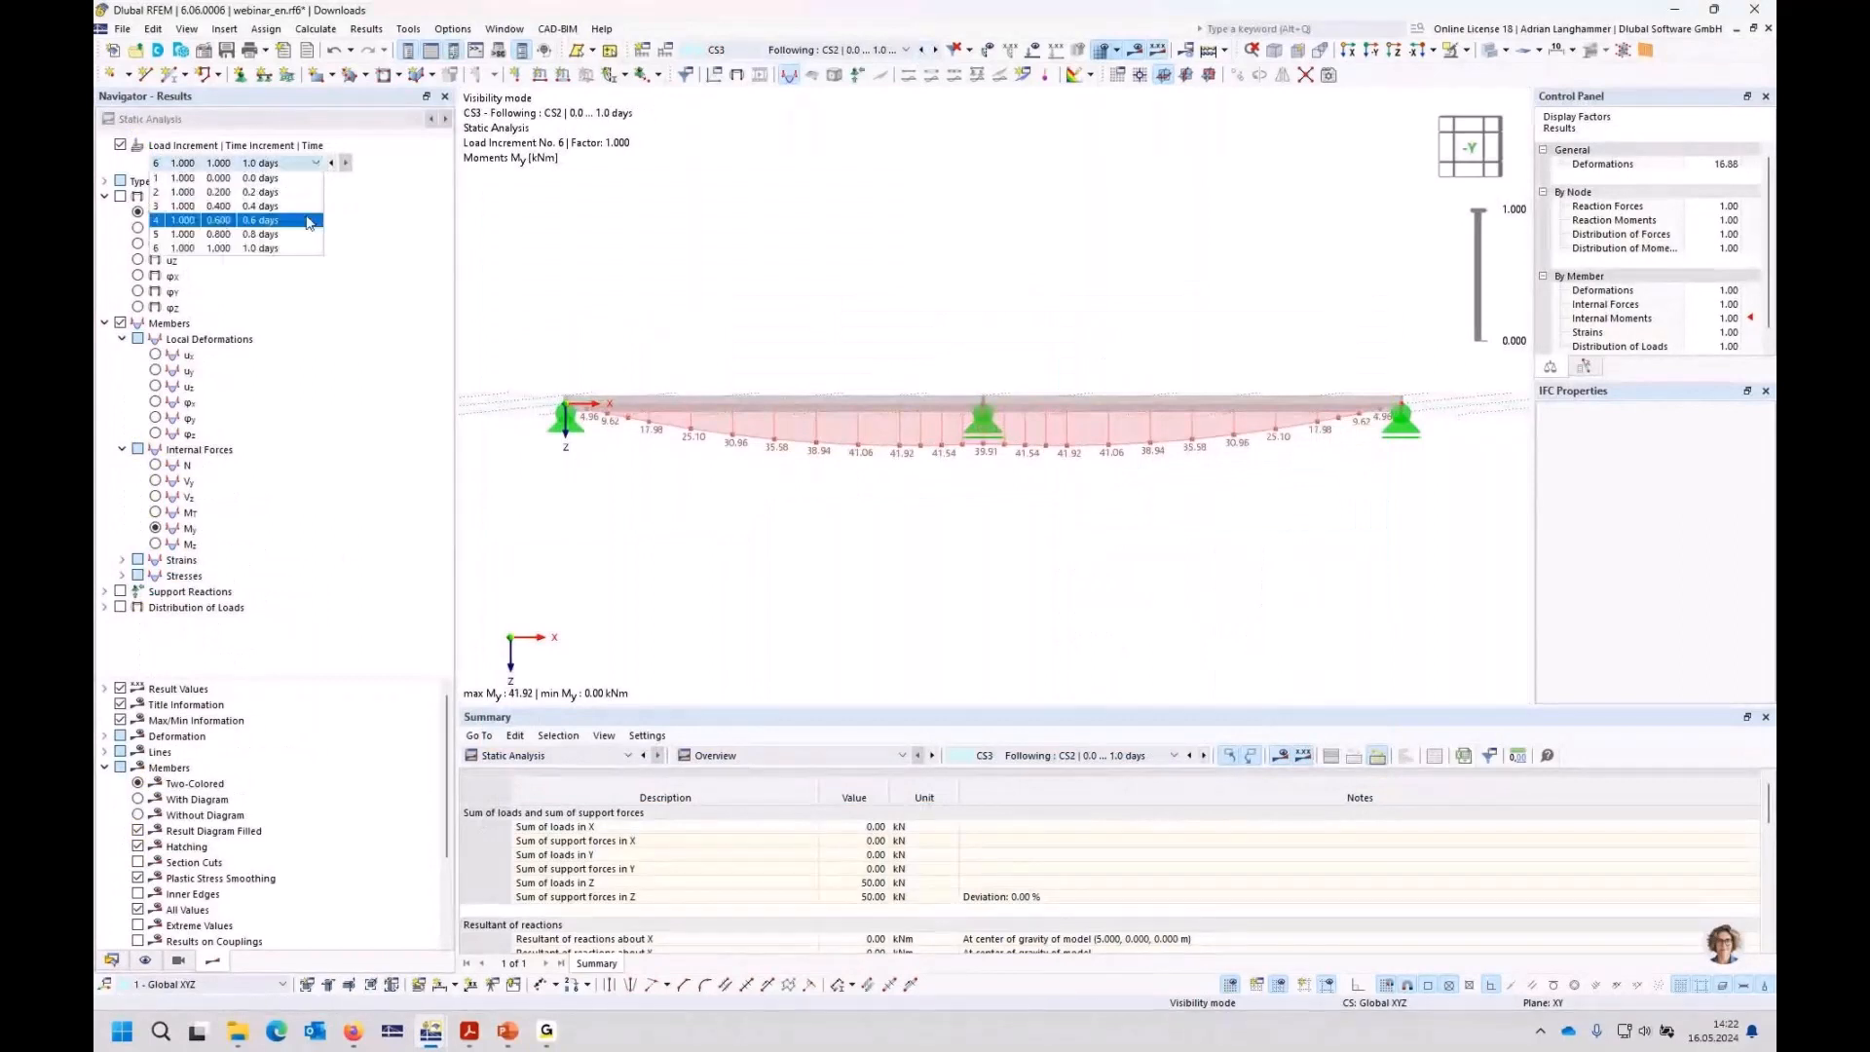
{"action": "left_click", "coordinate": [292, 247]}
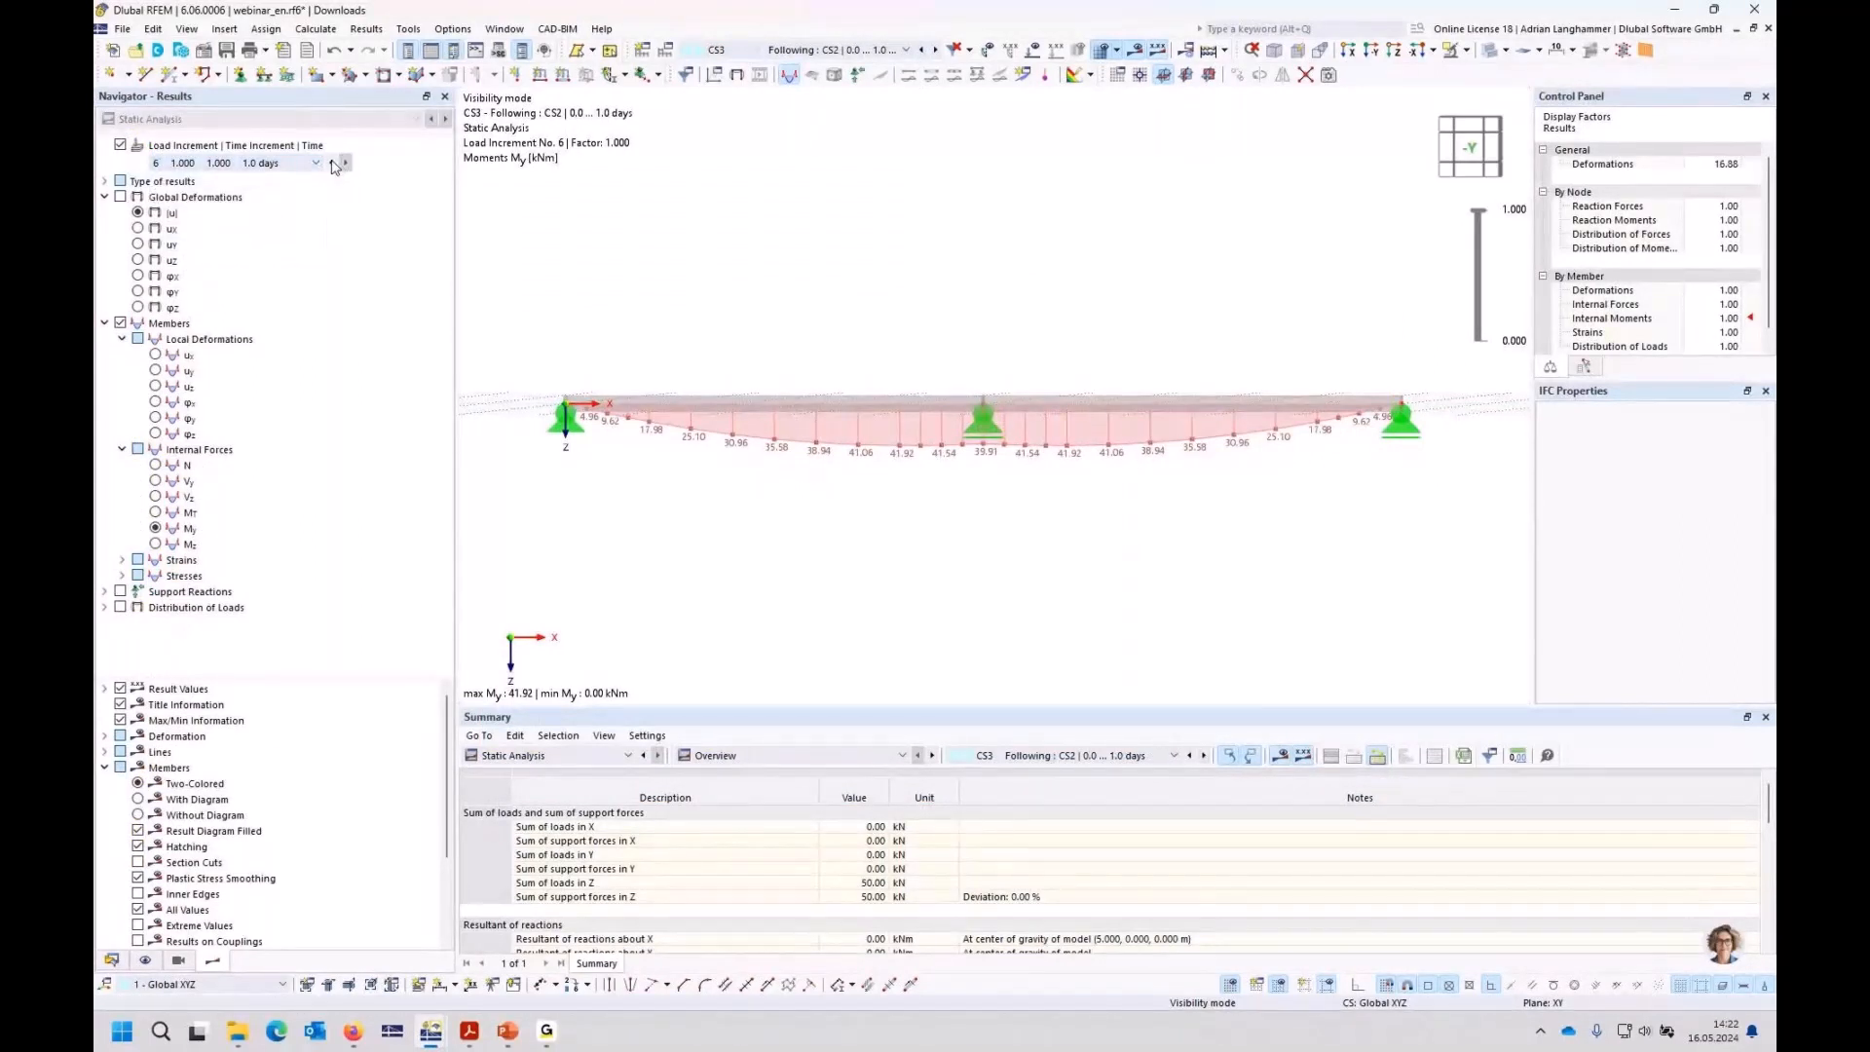
Step: Show the support reactions together with the member shear forces Vz for CS3 at 1.0 days
{"action": "left_click", "coordinate": [333, 164]}
{"action": "left_click", "coordinate": [345, 163]}
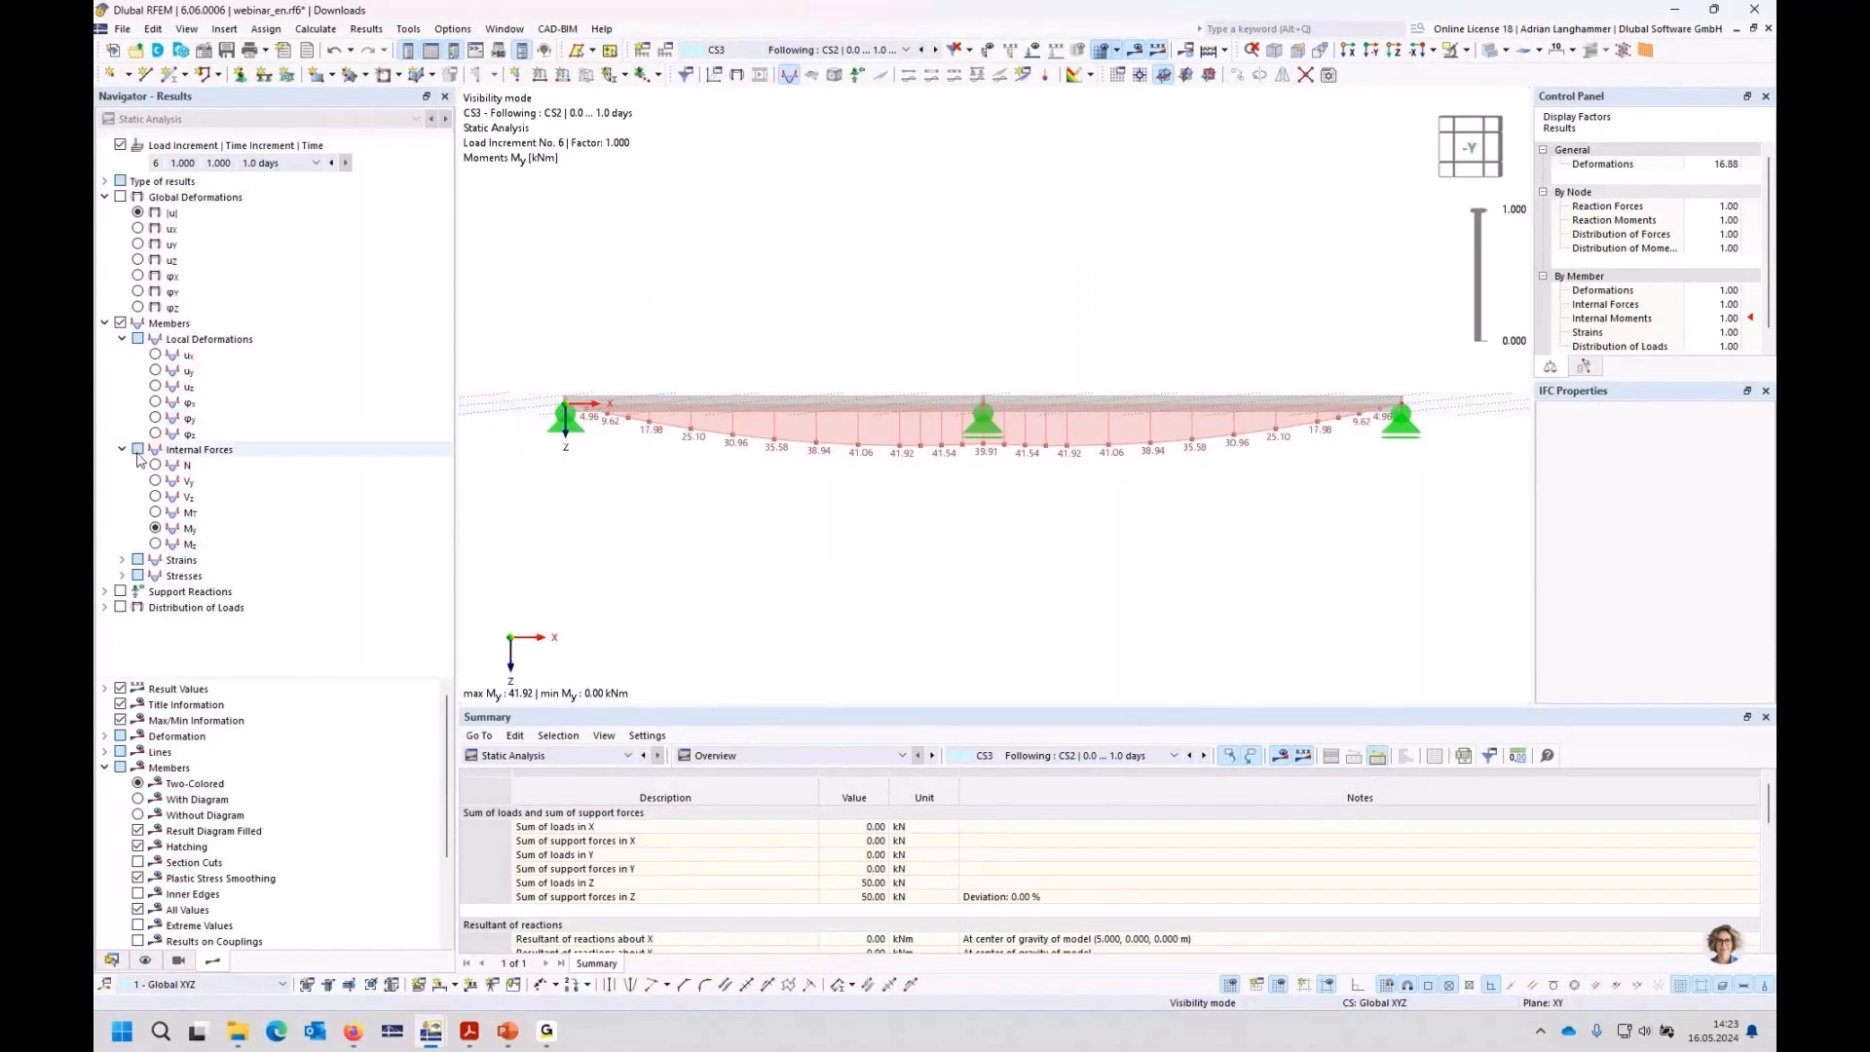
{"action": "left_click", "coordinate": [121, 592]}
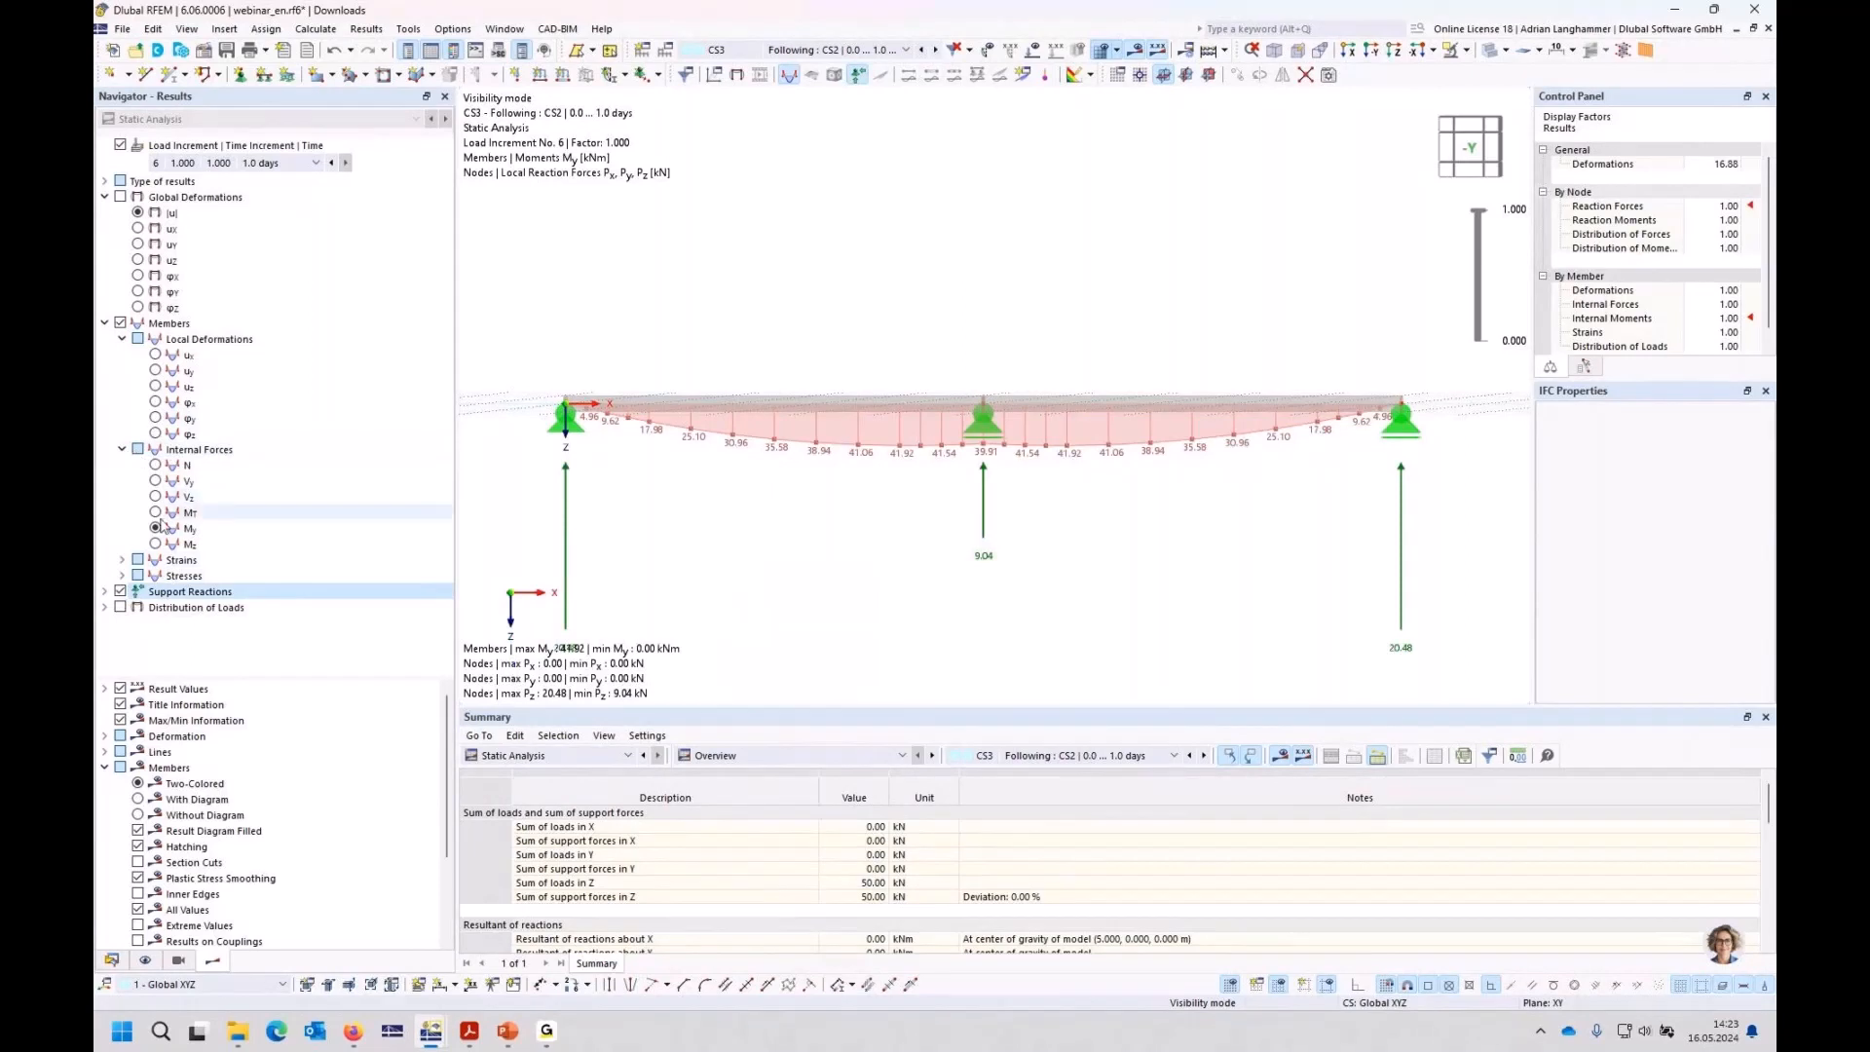
{"action": "left_click", "coordinate": [333, 493]}
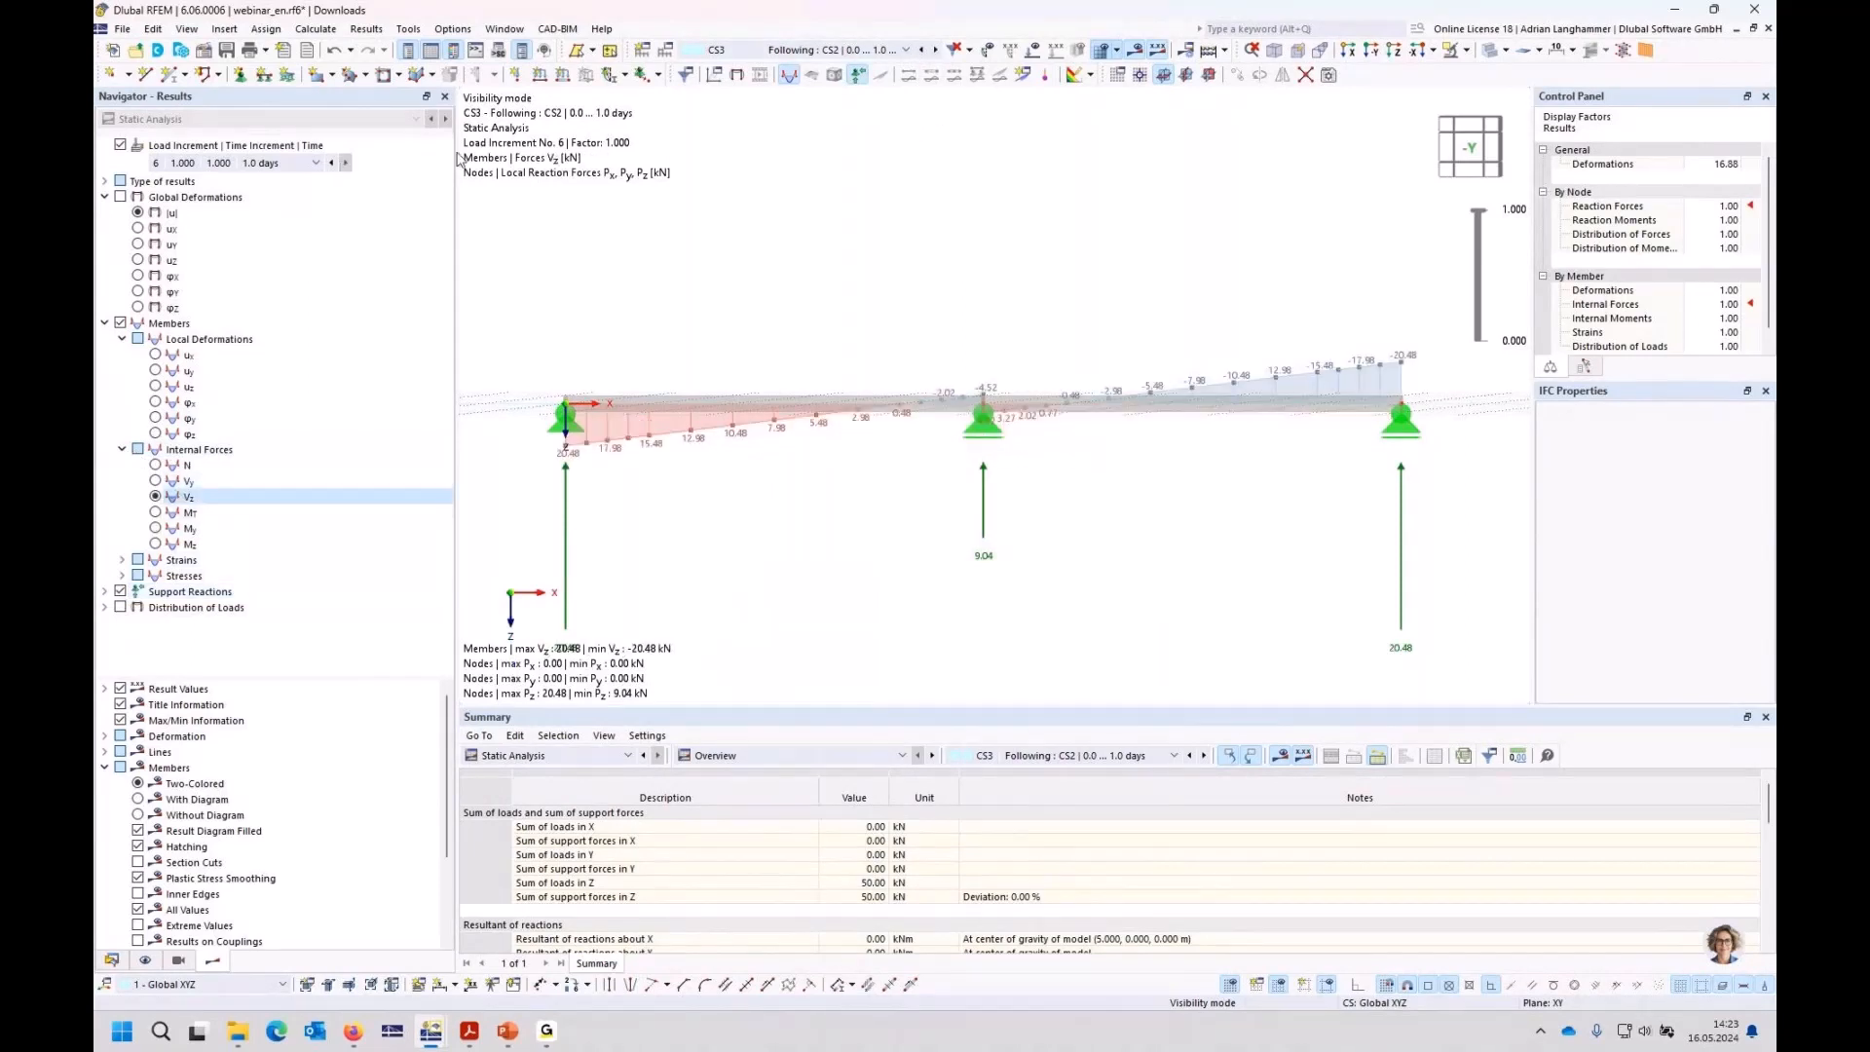
Step: Compare the shear forces Vz and support reactions of construction stages CS2, CS3 and CS4 at their first increment
{"action": "left_click", "coordinate": [920, 53]}
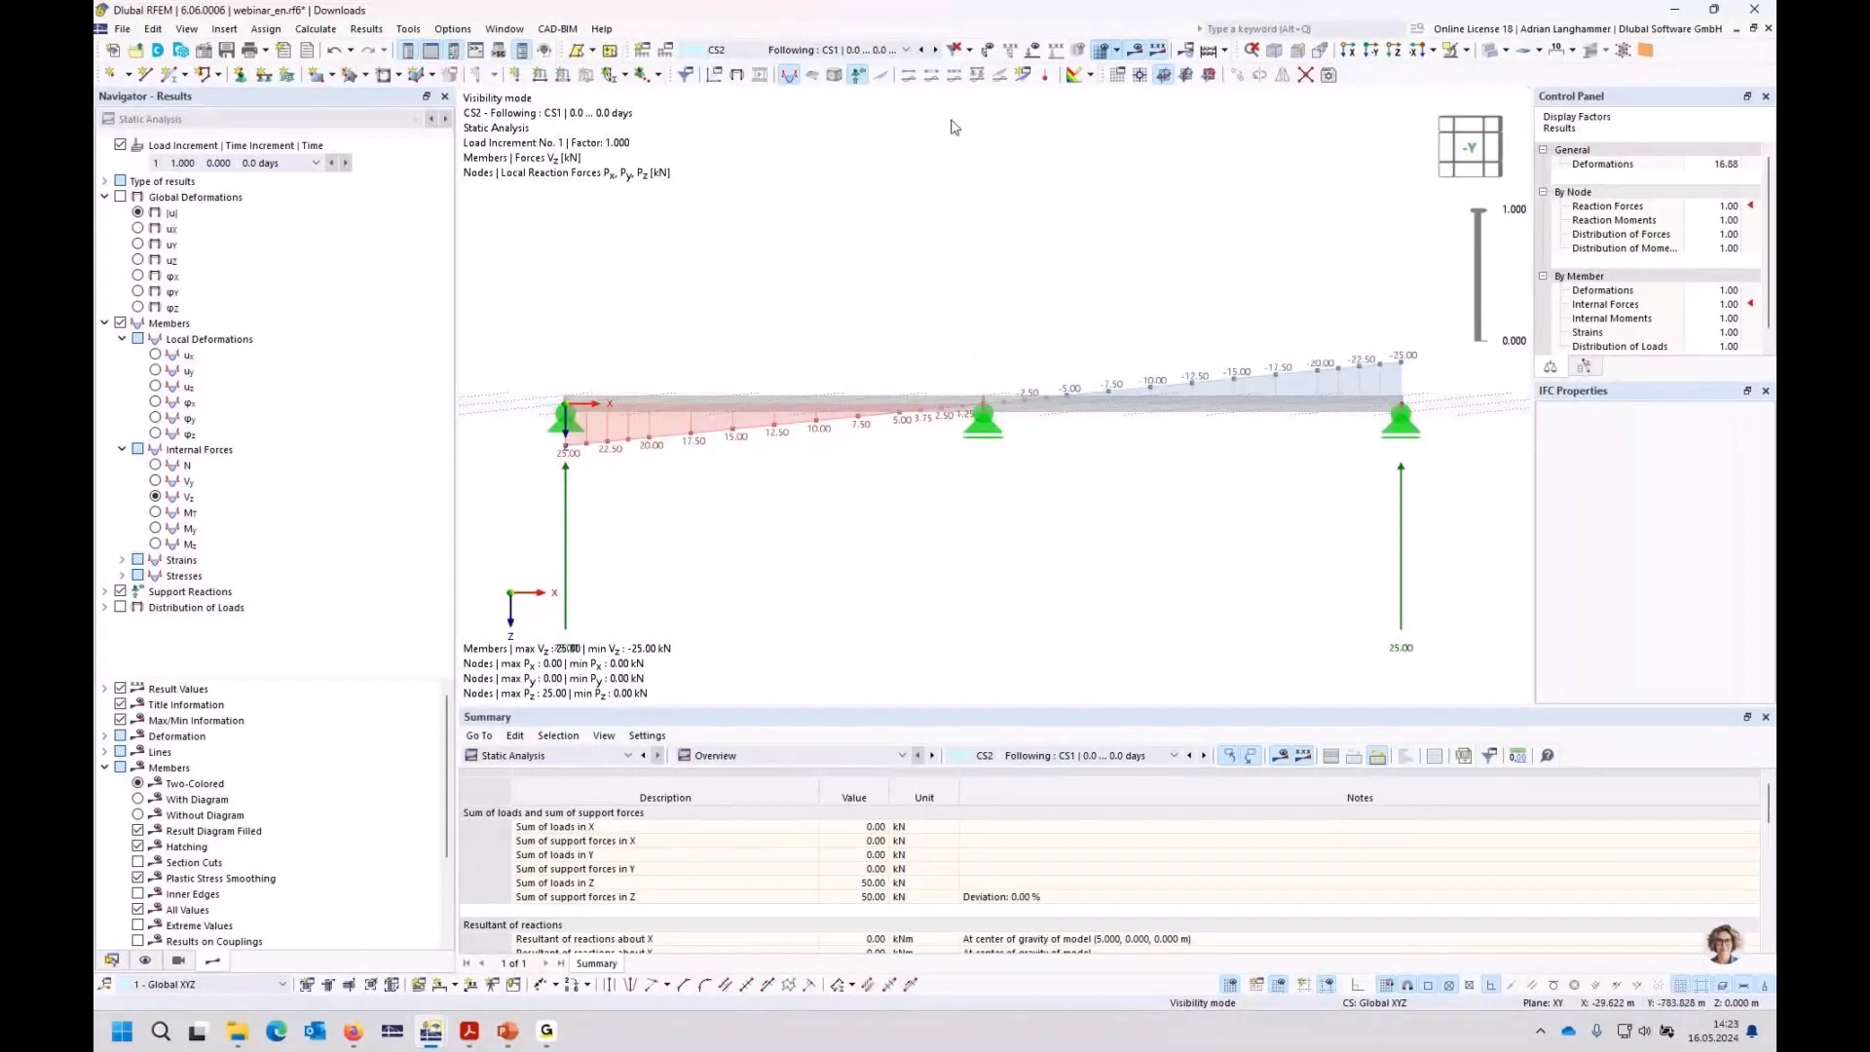
{"action": "left_click", "coordinate": [935, 50]}
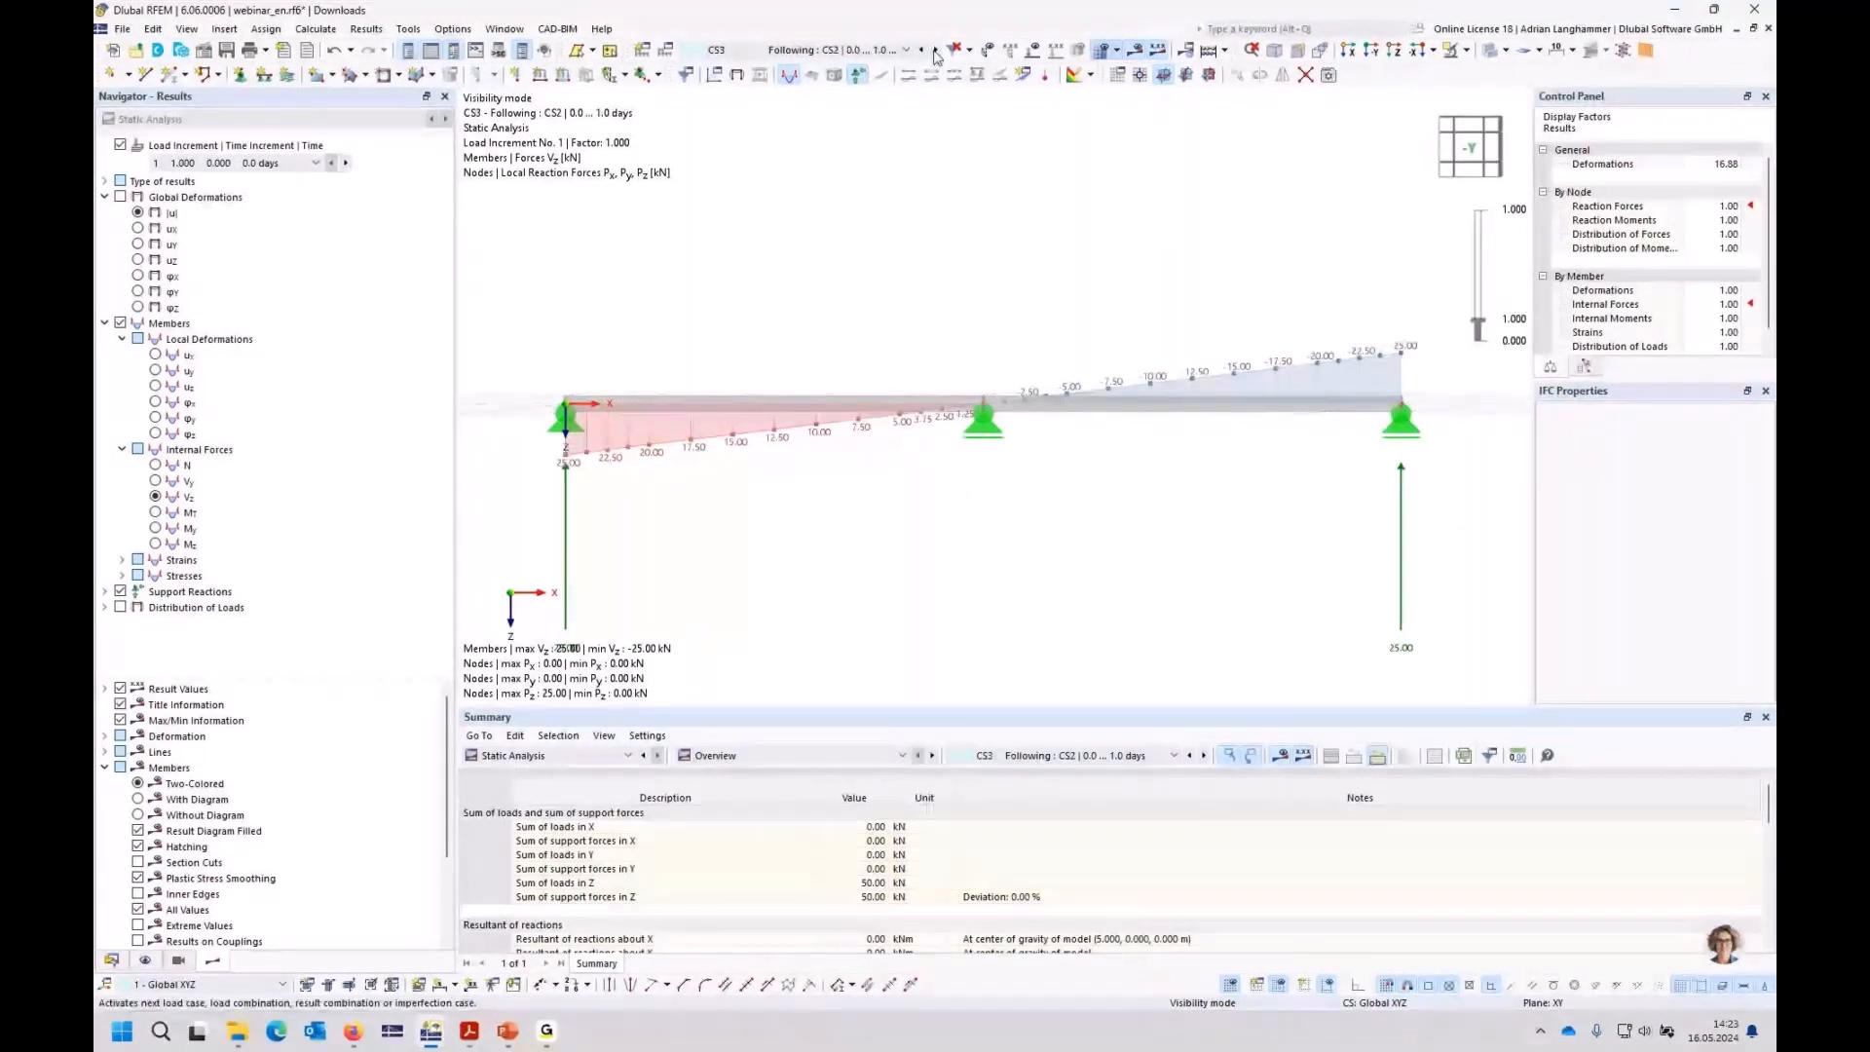
{"action": "left_click", "coordinate": [935, 51]}
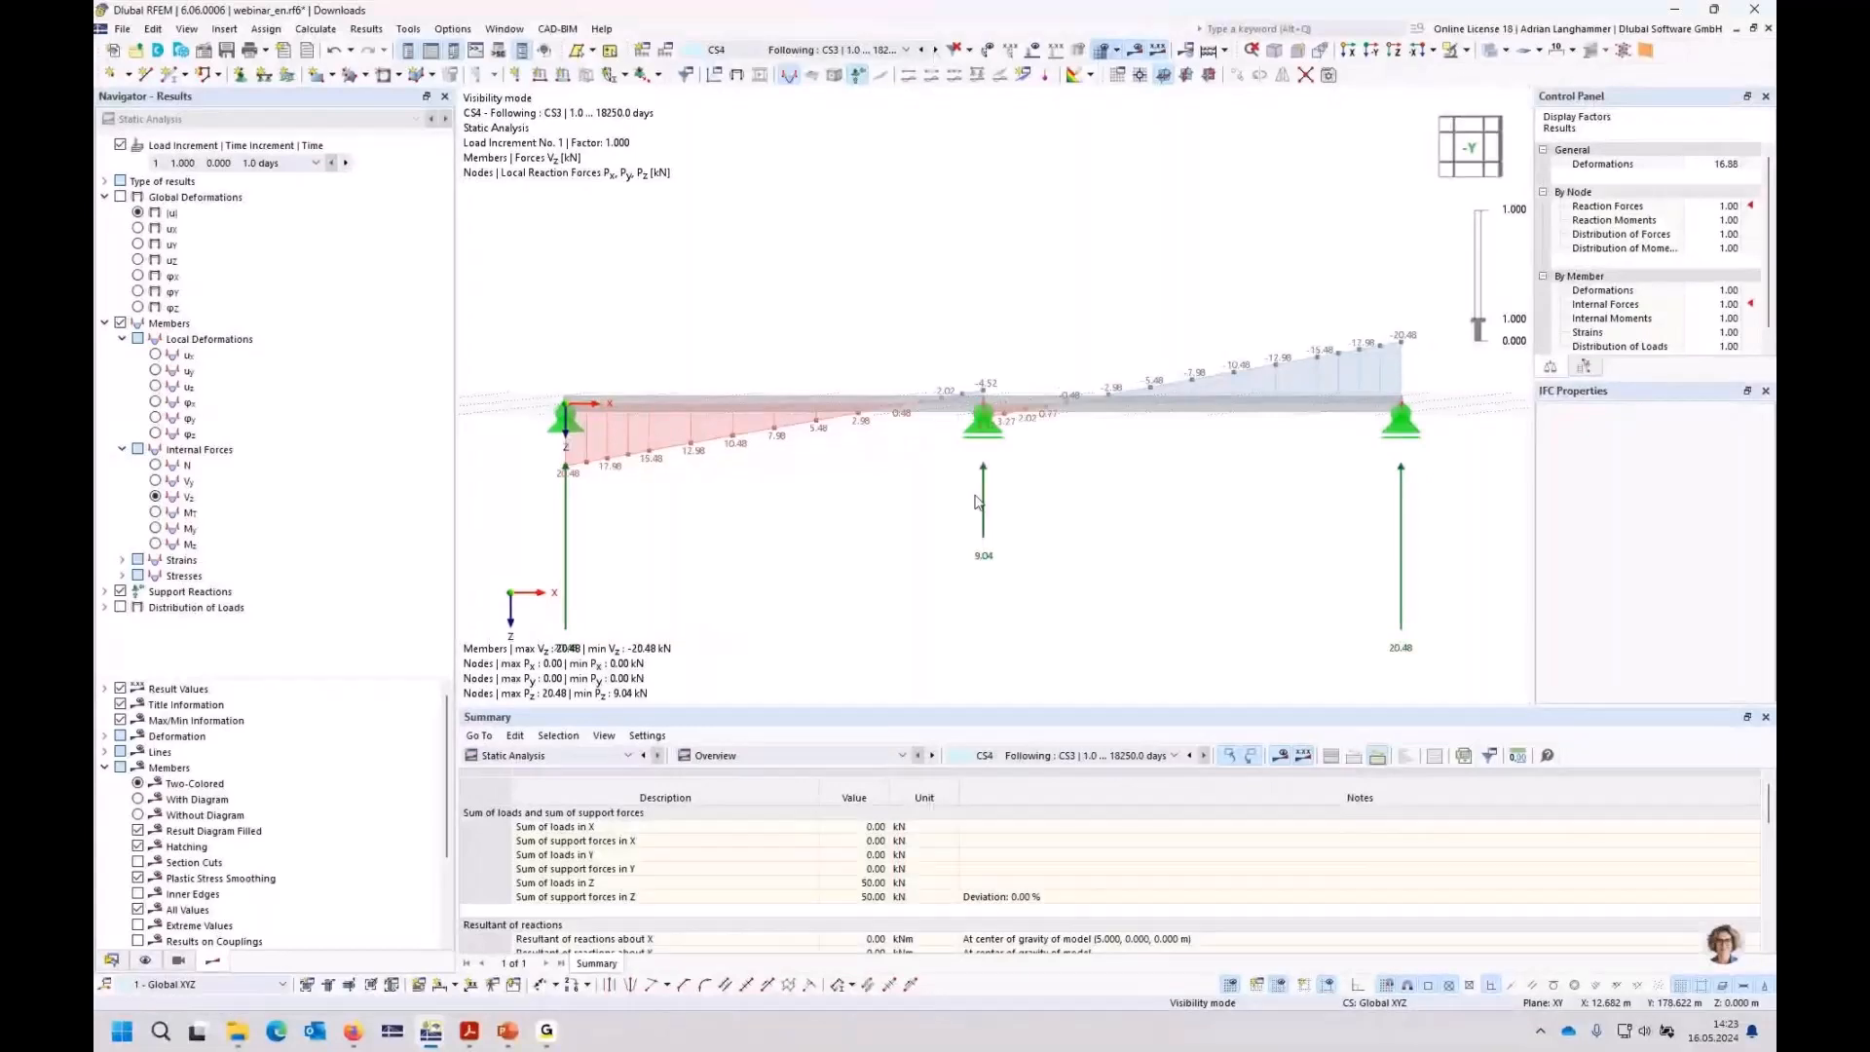
{"action": "left_click", "coordinate": [935, 51]}
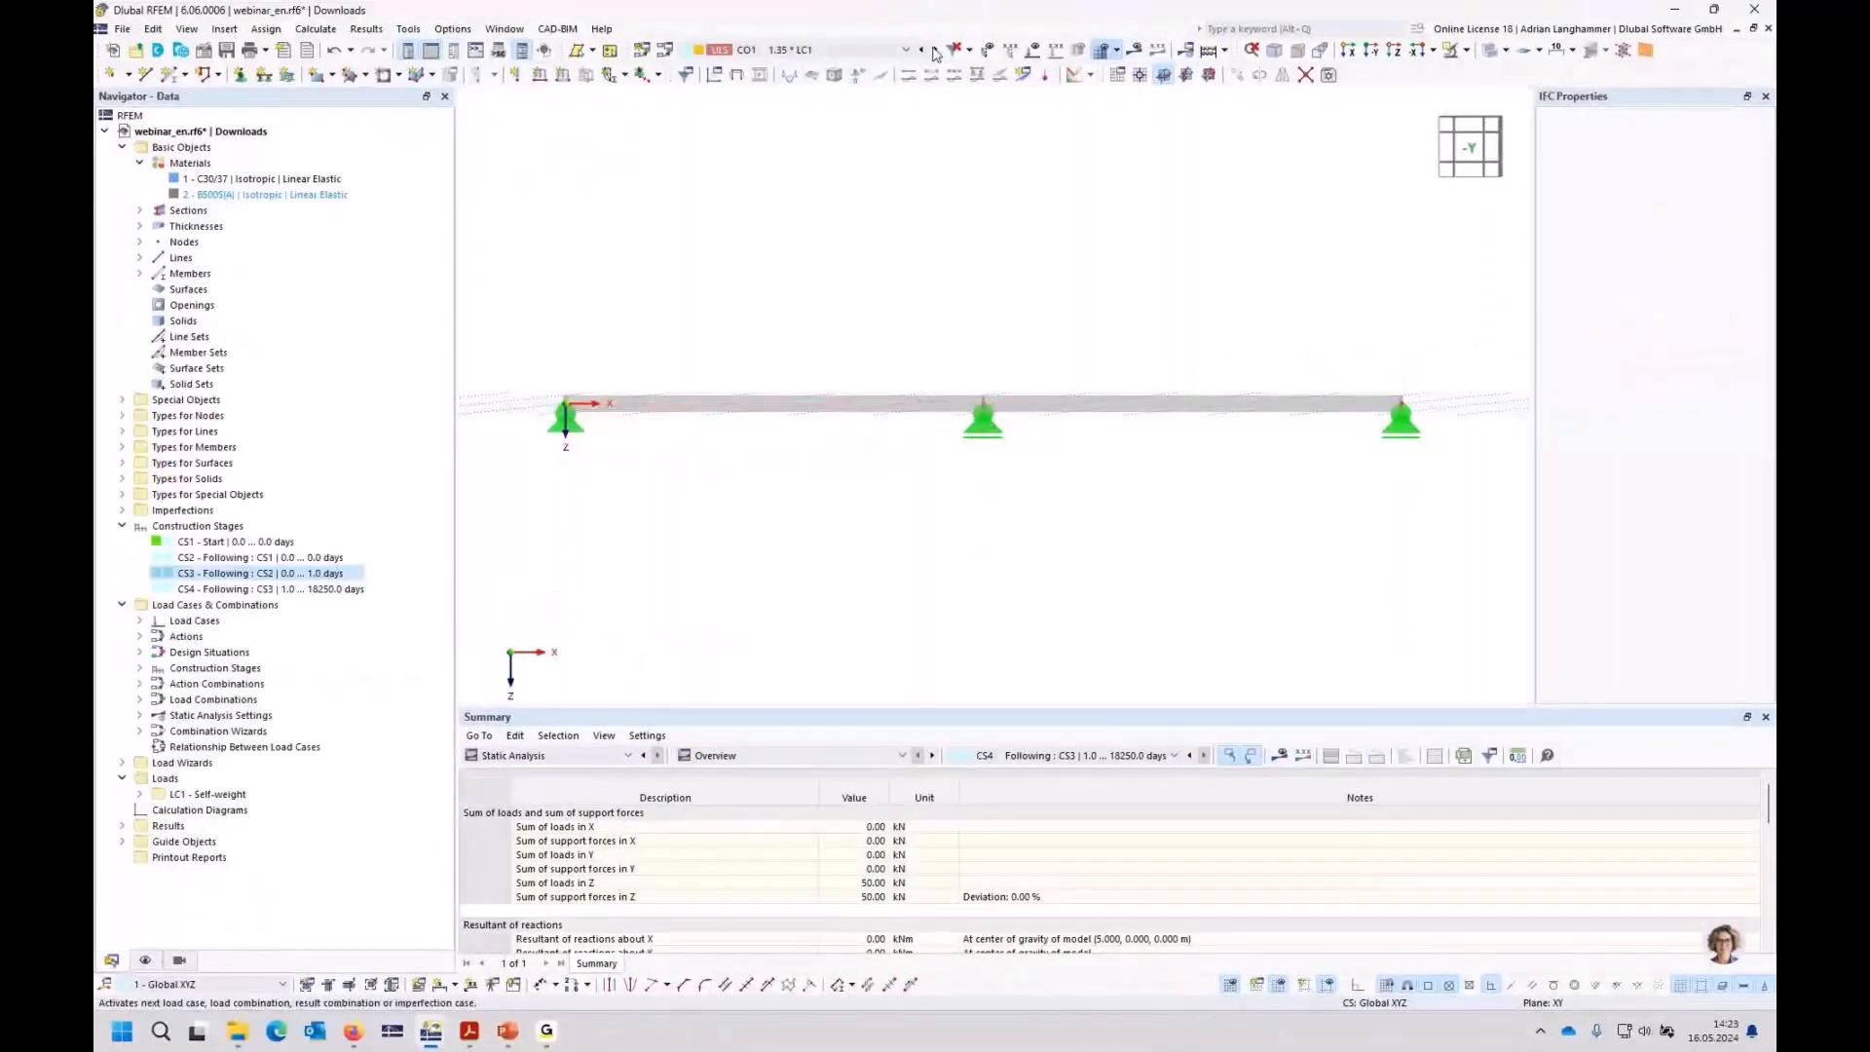
{"action": "left_click", "coordinate": [921, 51]}
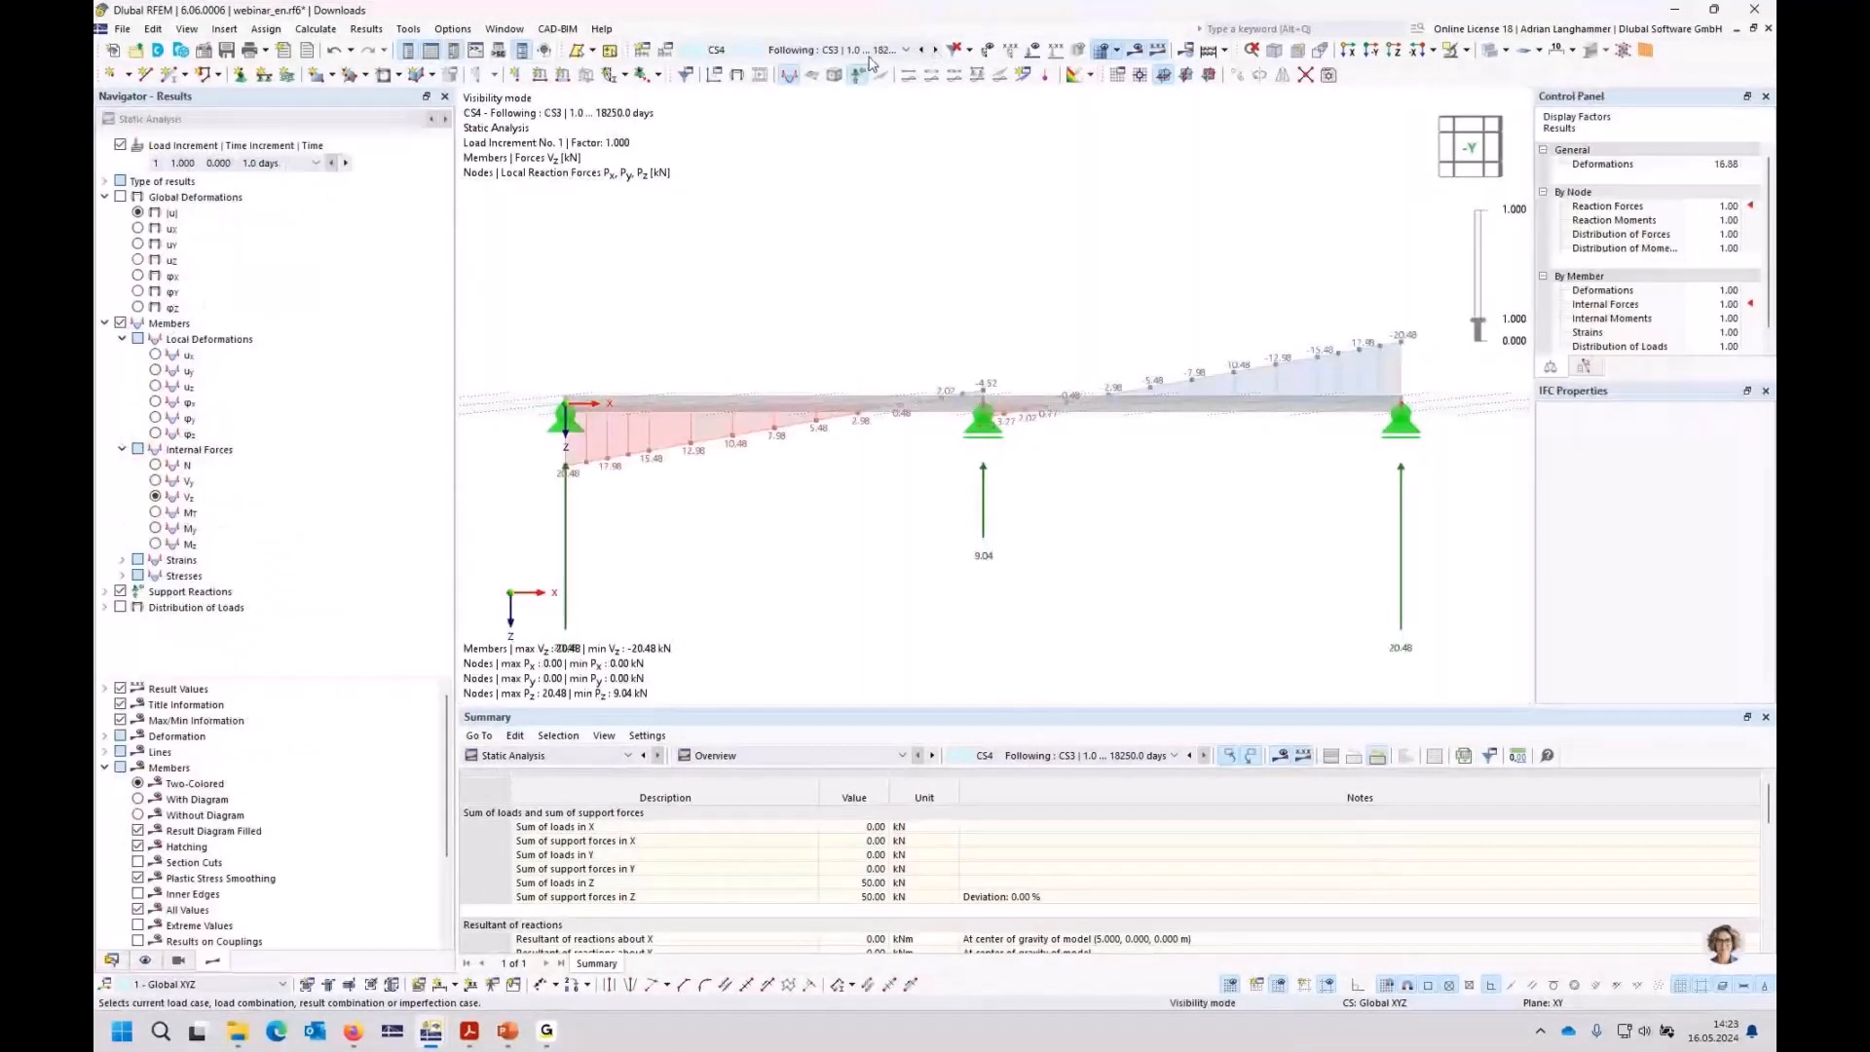
Step: Examine the shear forces and support reactions of CS3 at its time increments from 0.6 to 1.0 days
{"action": "left_click", "coordinate": [919, 51]}
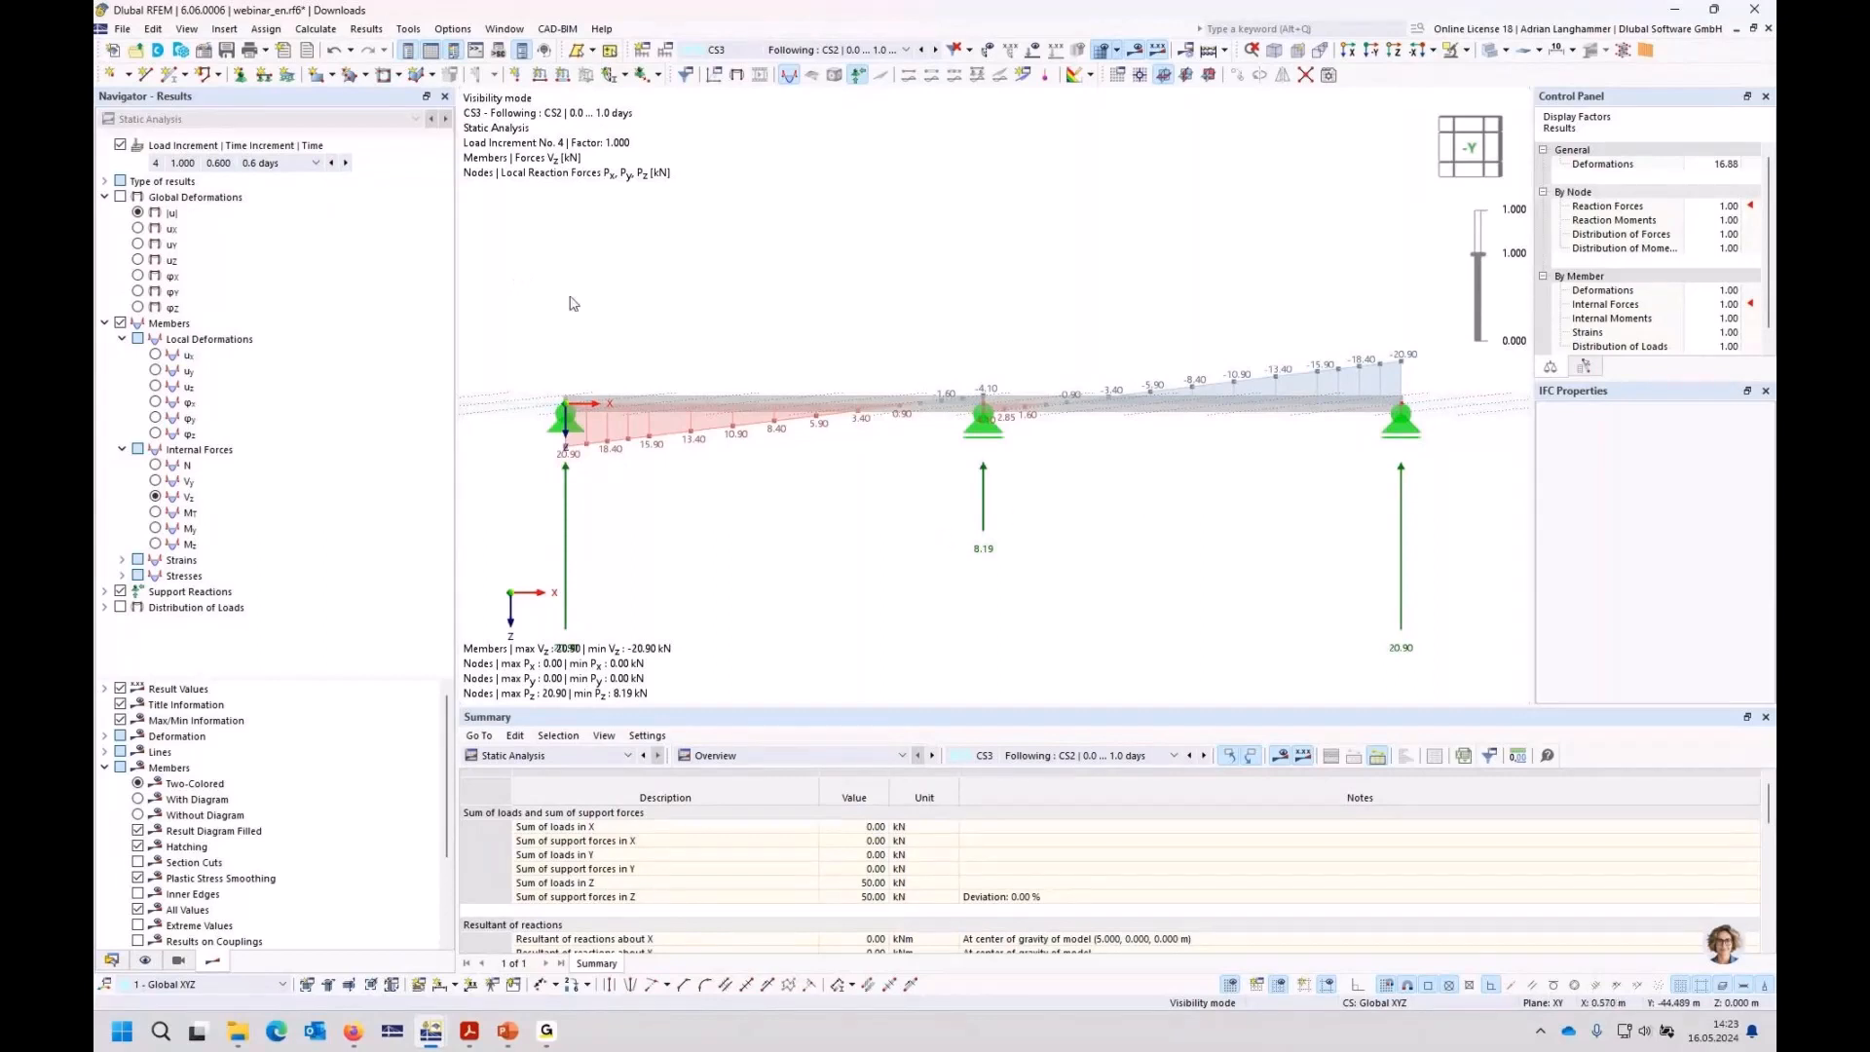
{"action": "middle_click_drag", "start_coordinate": [805, 525], "coordinate": [780, 432]}
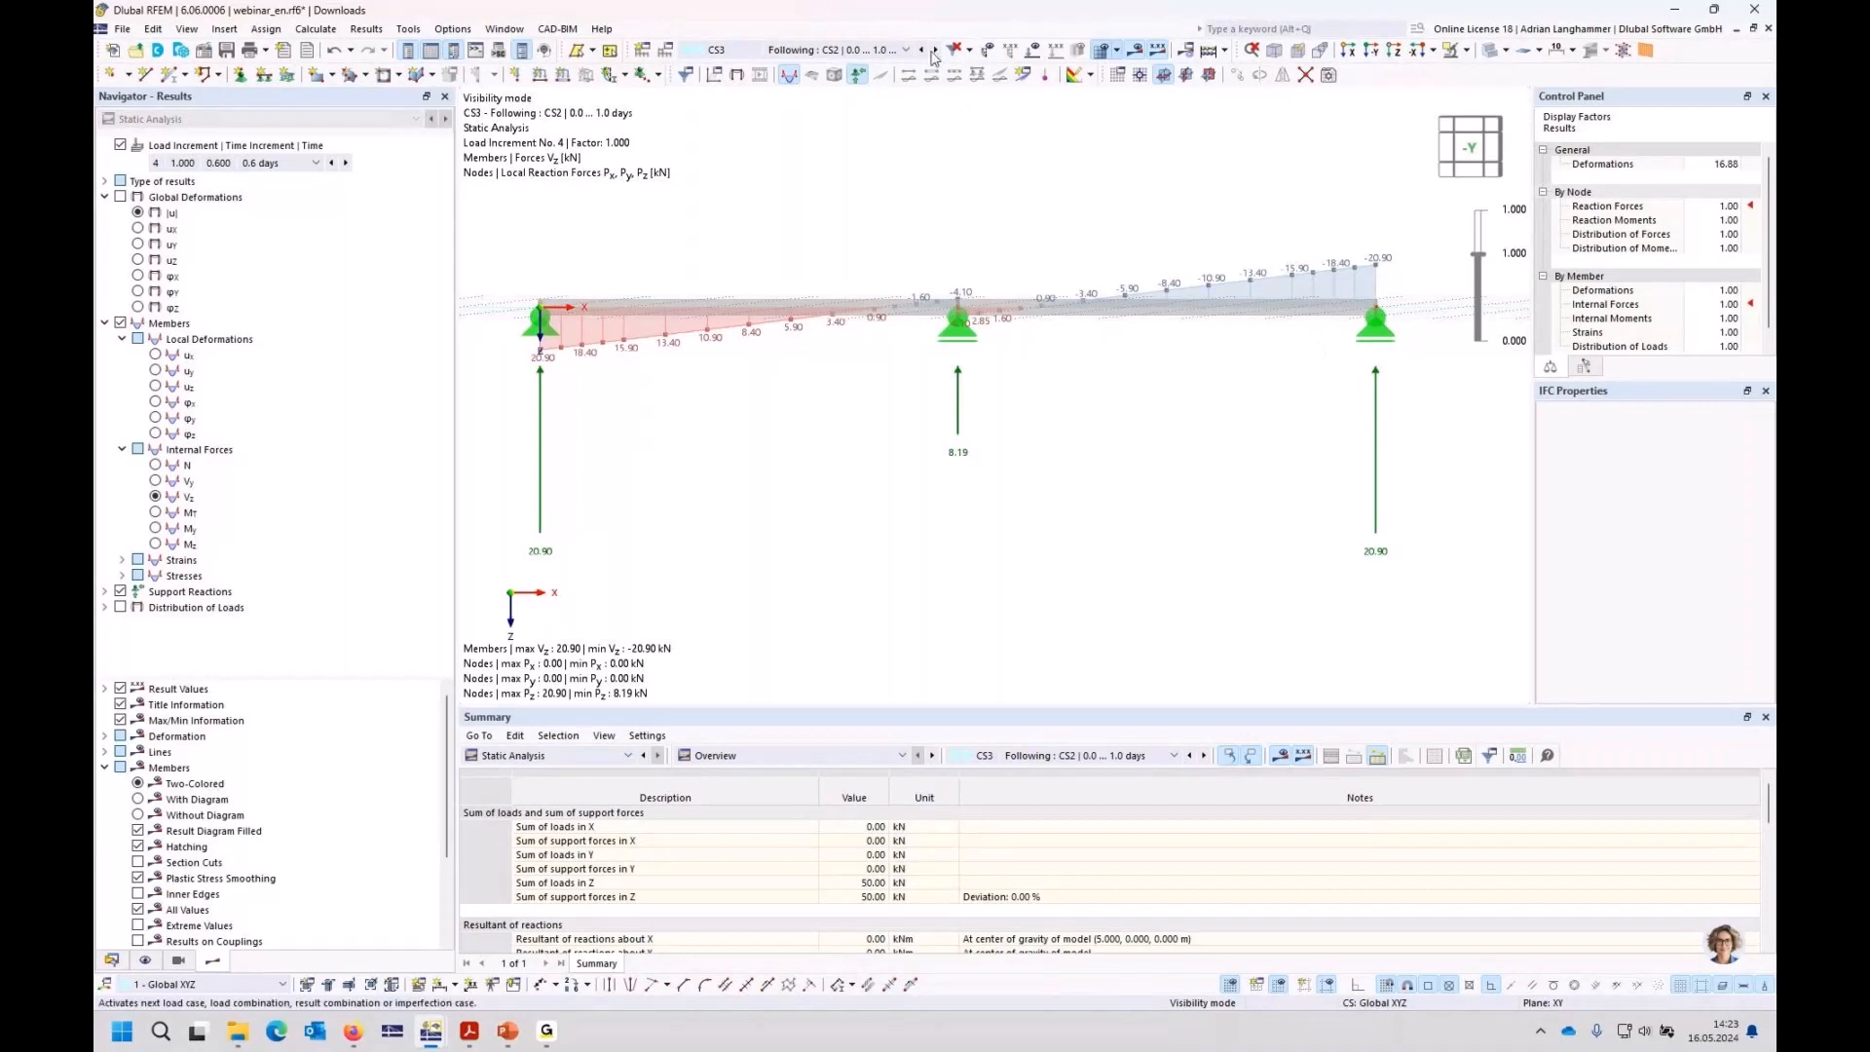
{"action": "left_click", "coordinate": [345, 162]}
{"action": "left_click", "coordinate": [345, 162]}
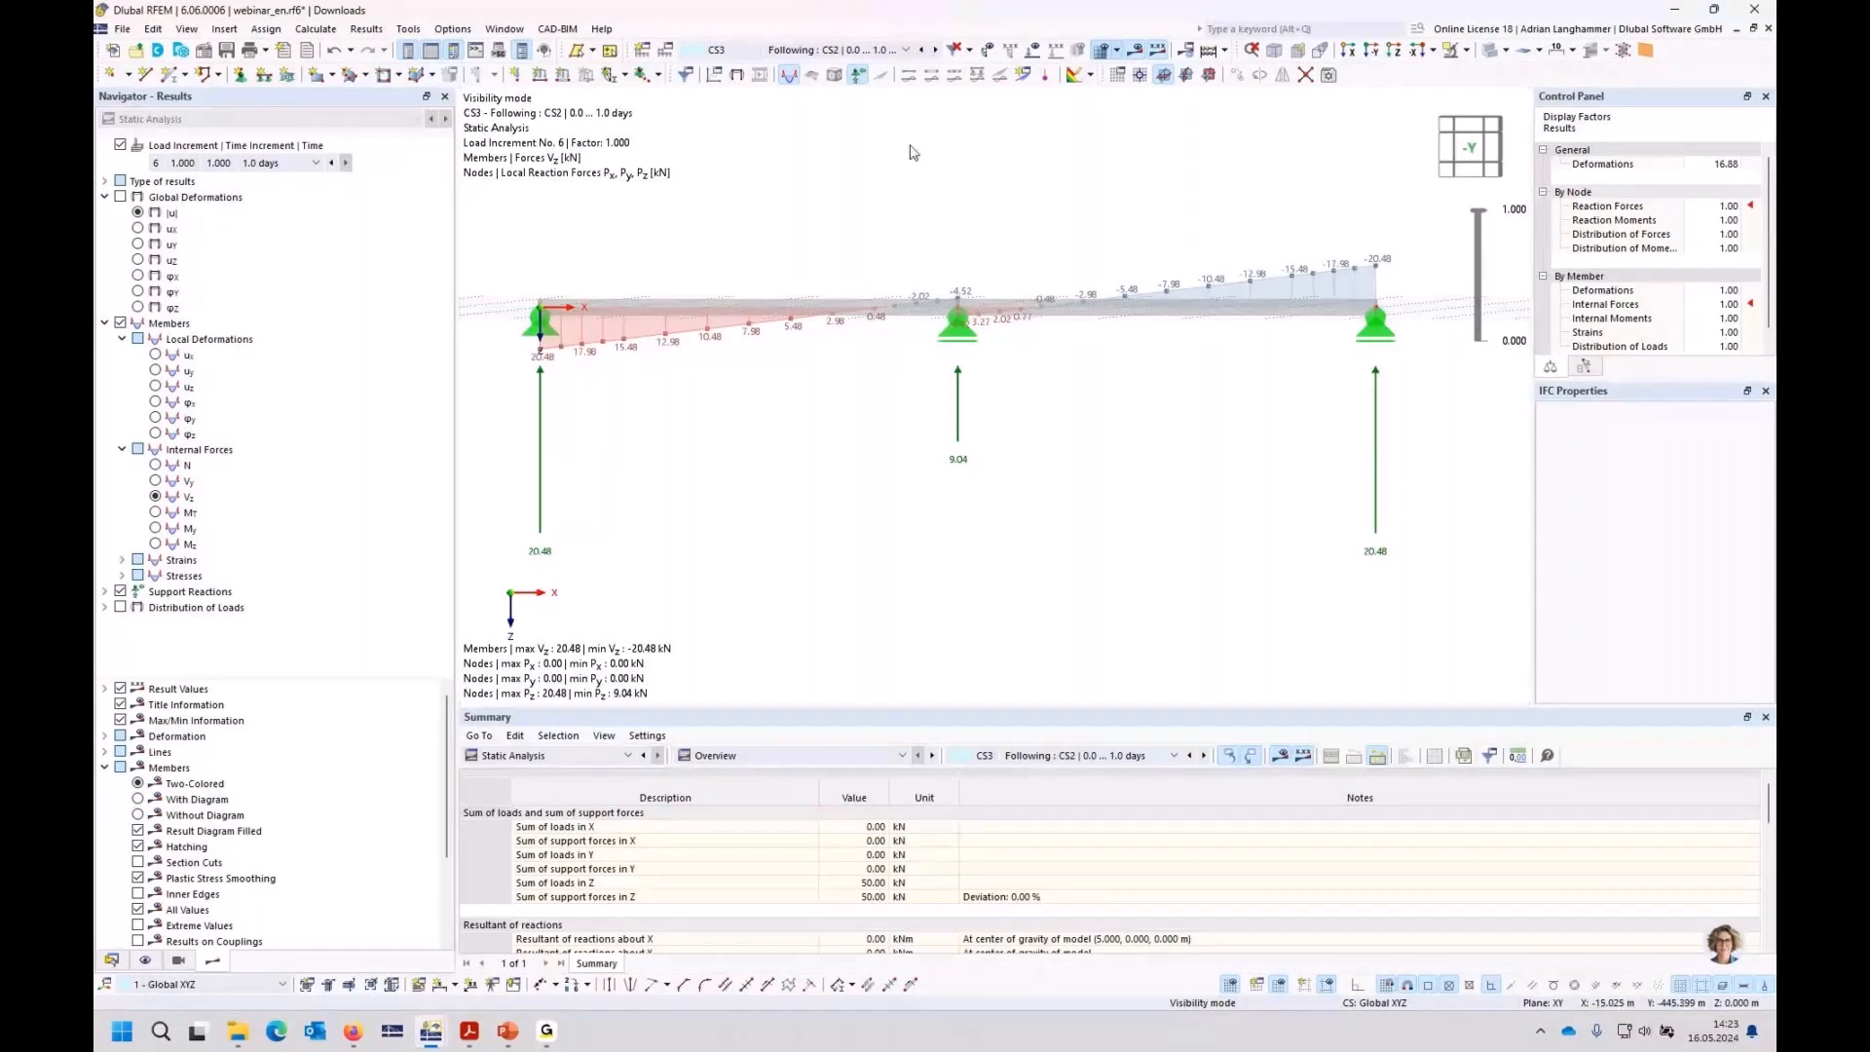
Step: Delete the design situations DS3 SLS - Frequent and DS4 SLS - Quasi-permanent
{"action": "left_click", "coordinate": [668, 51]}
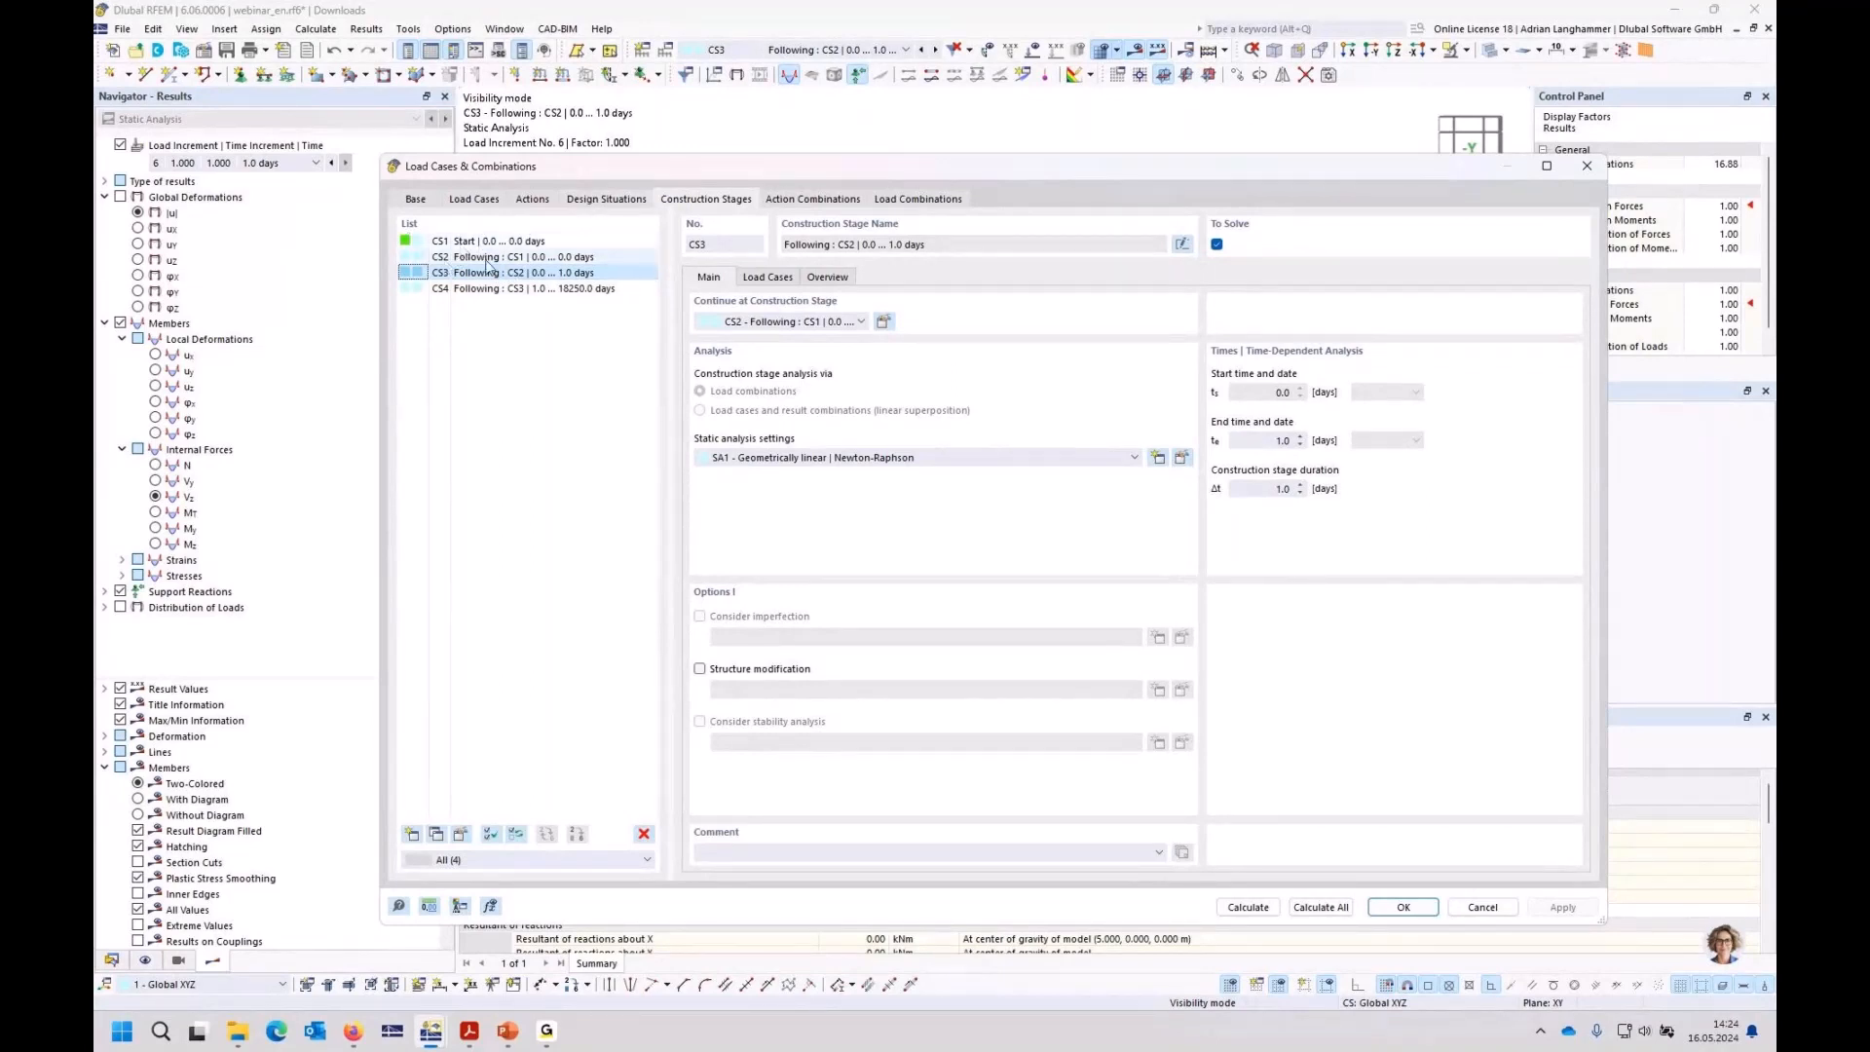
{"action": "left_click", "coordinate": [583, 203]}
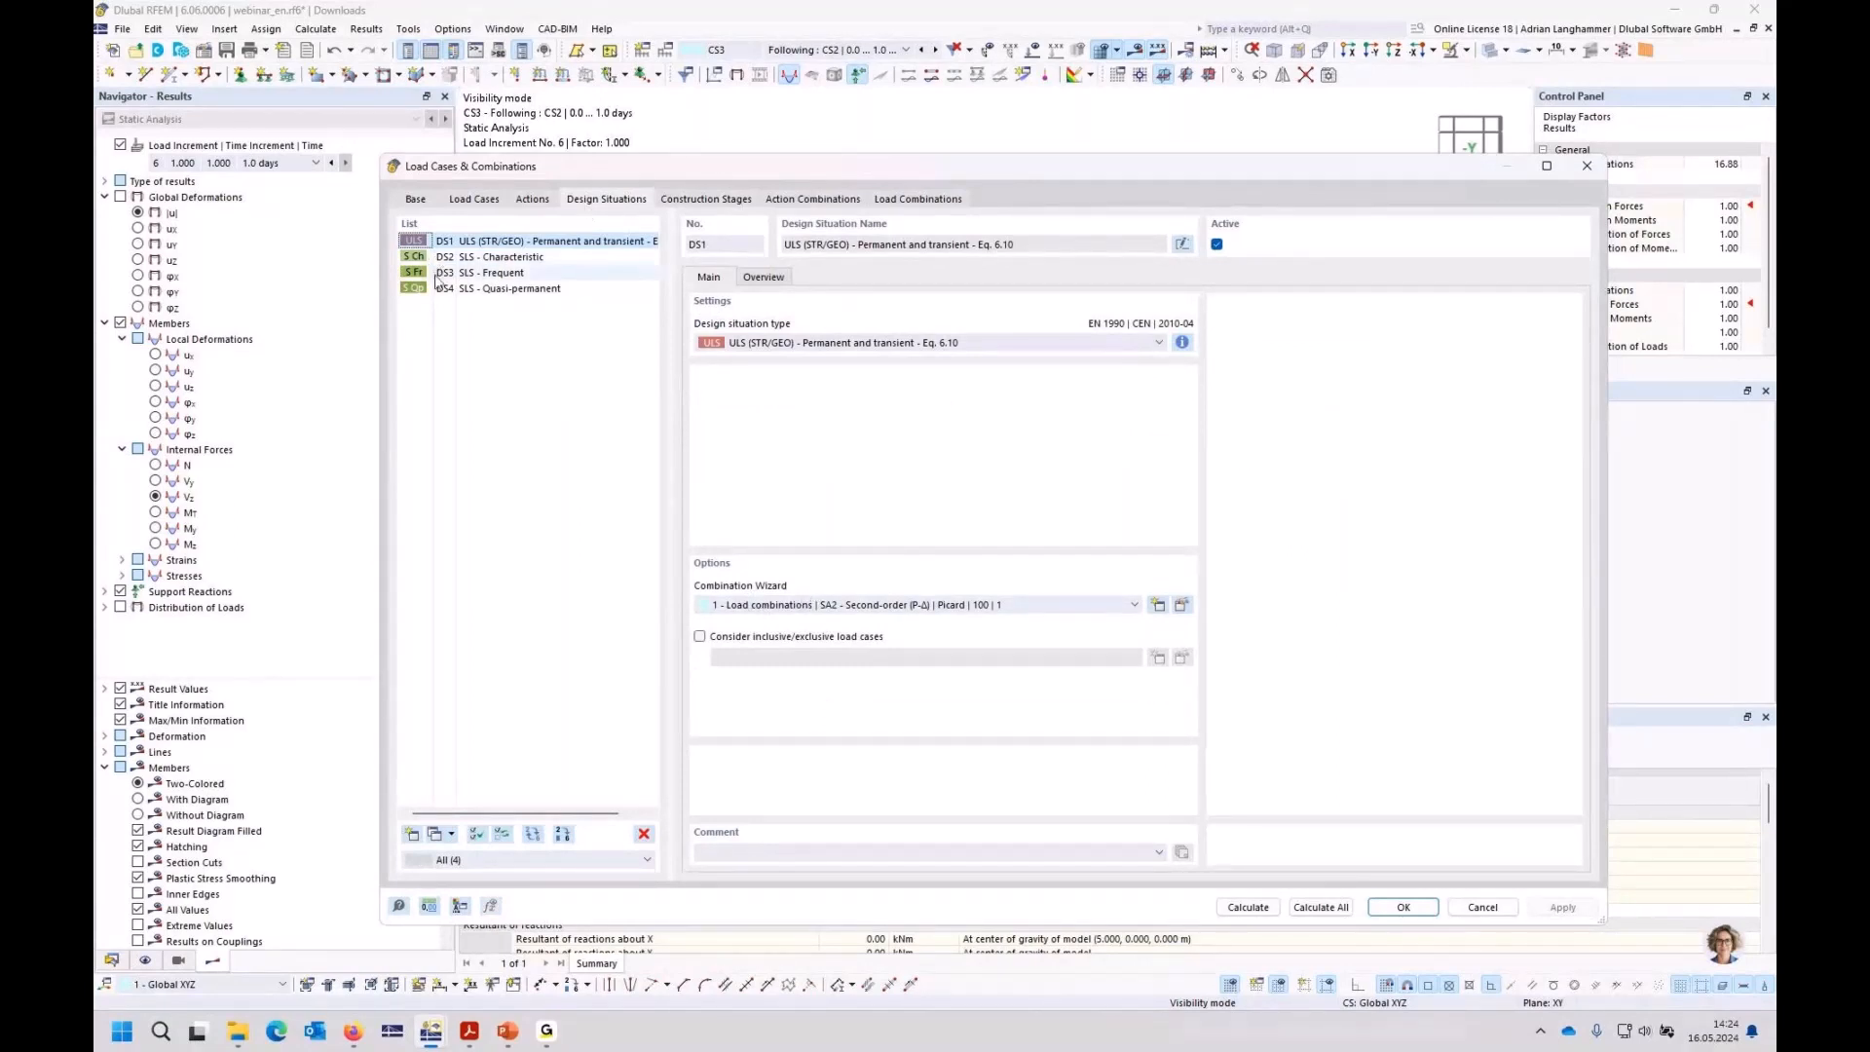
{"action": "left_click_drag", "start_coordinate": [446, 273], "coordinate": [452, 283]}
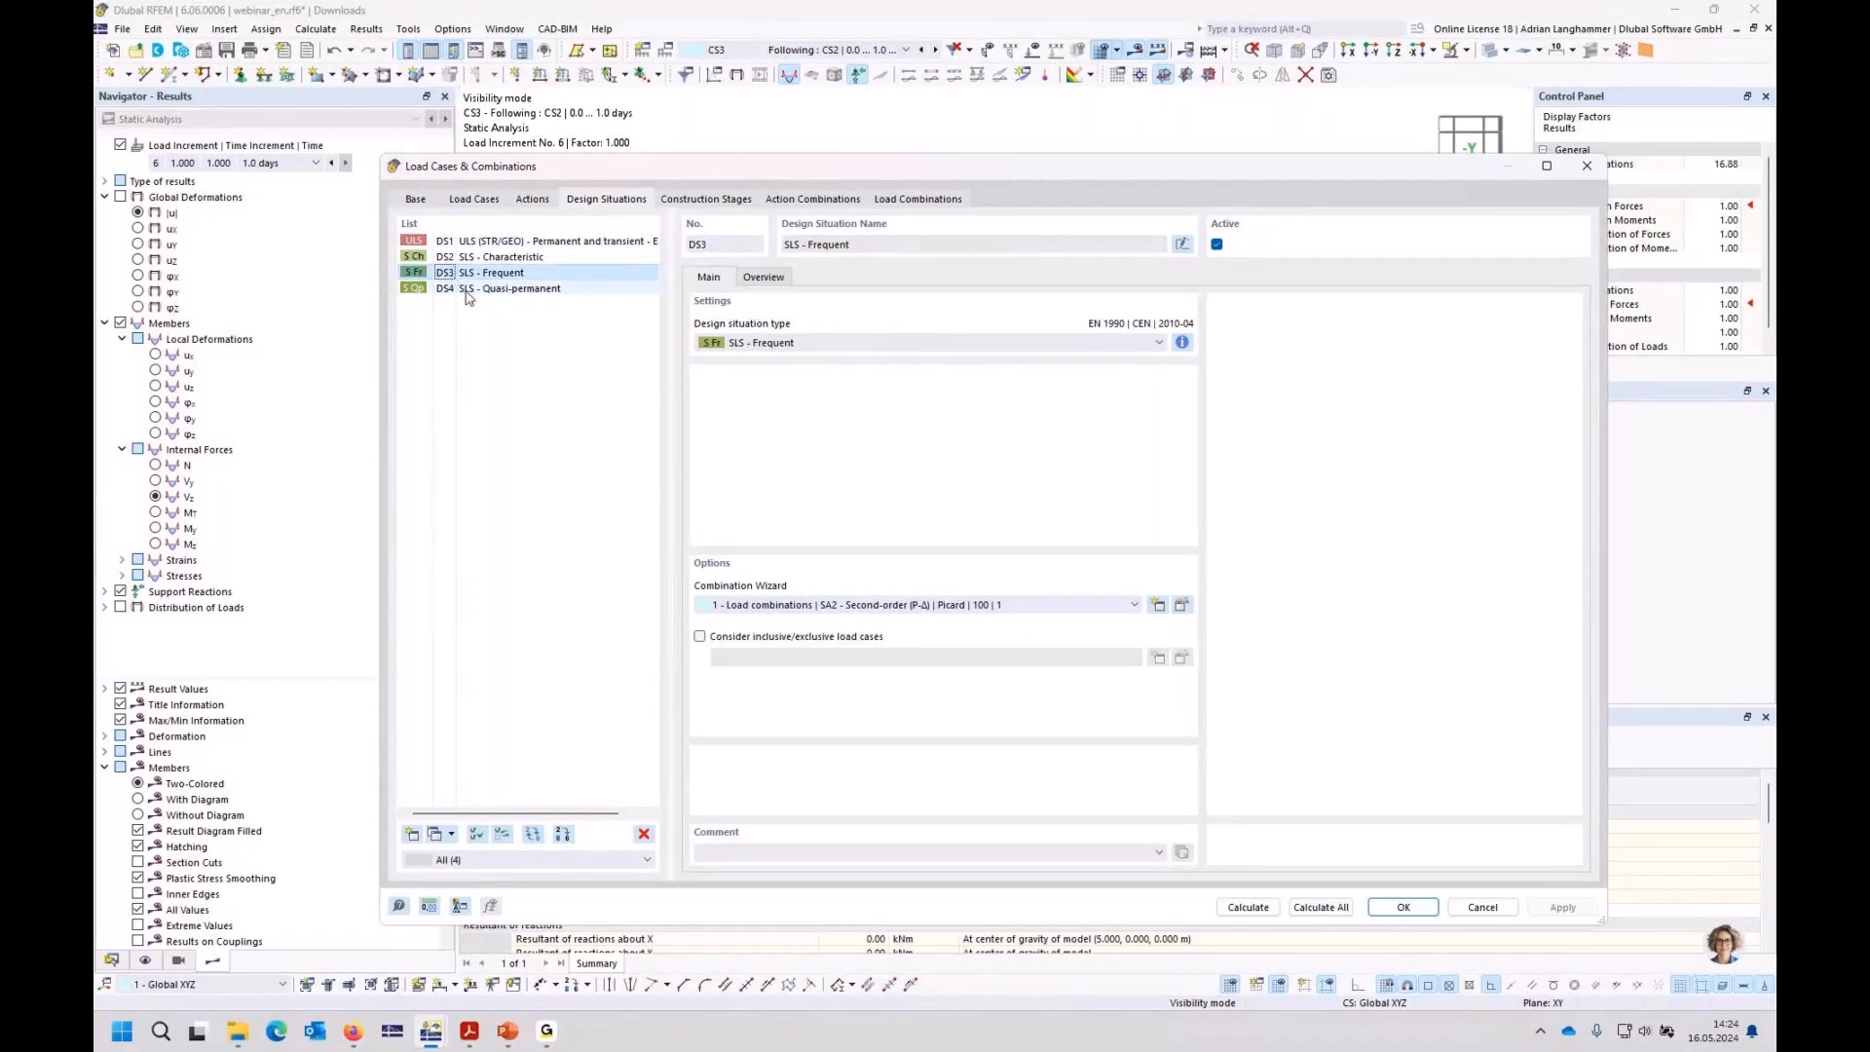
{"action": "left_click", "coordinate": [469, 291], "text": "ctrl"}
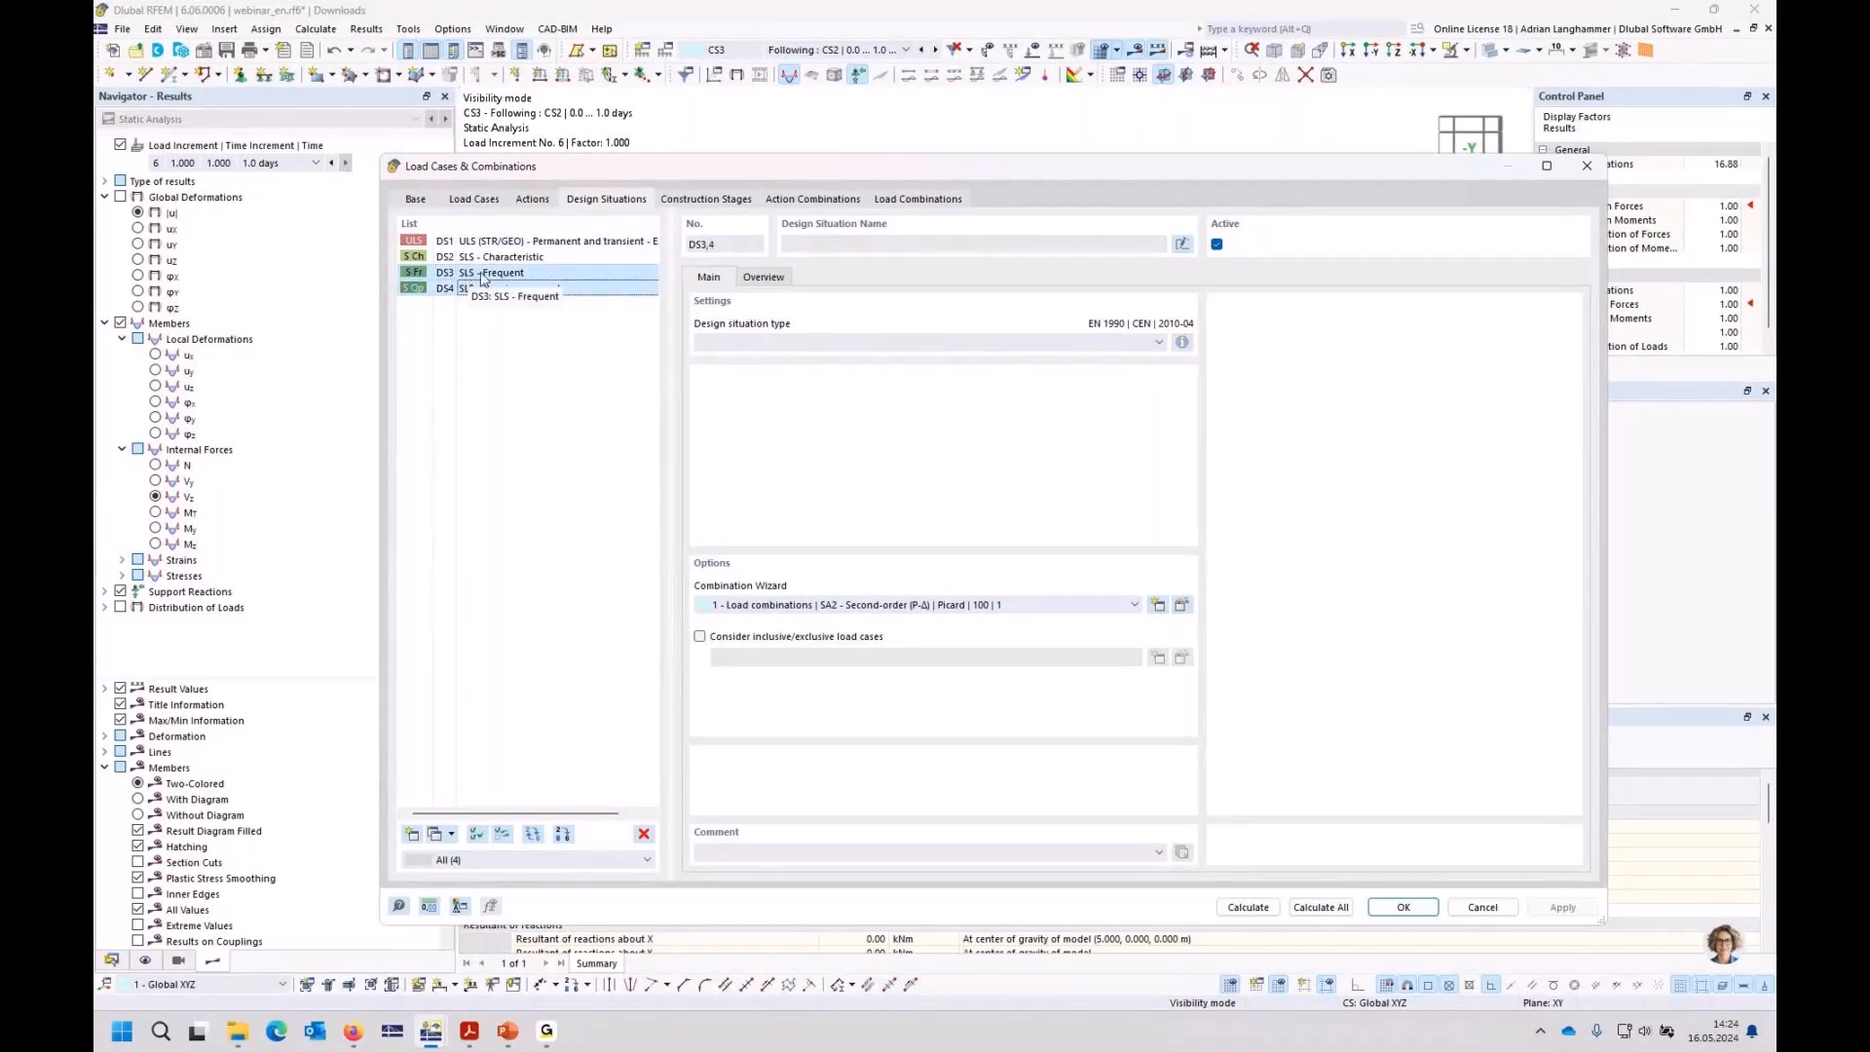
{"action": "left_click", "coordinate": [643, 833]}
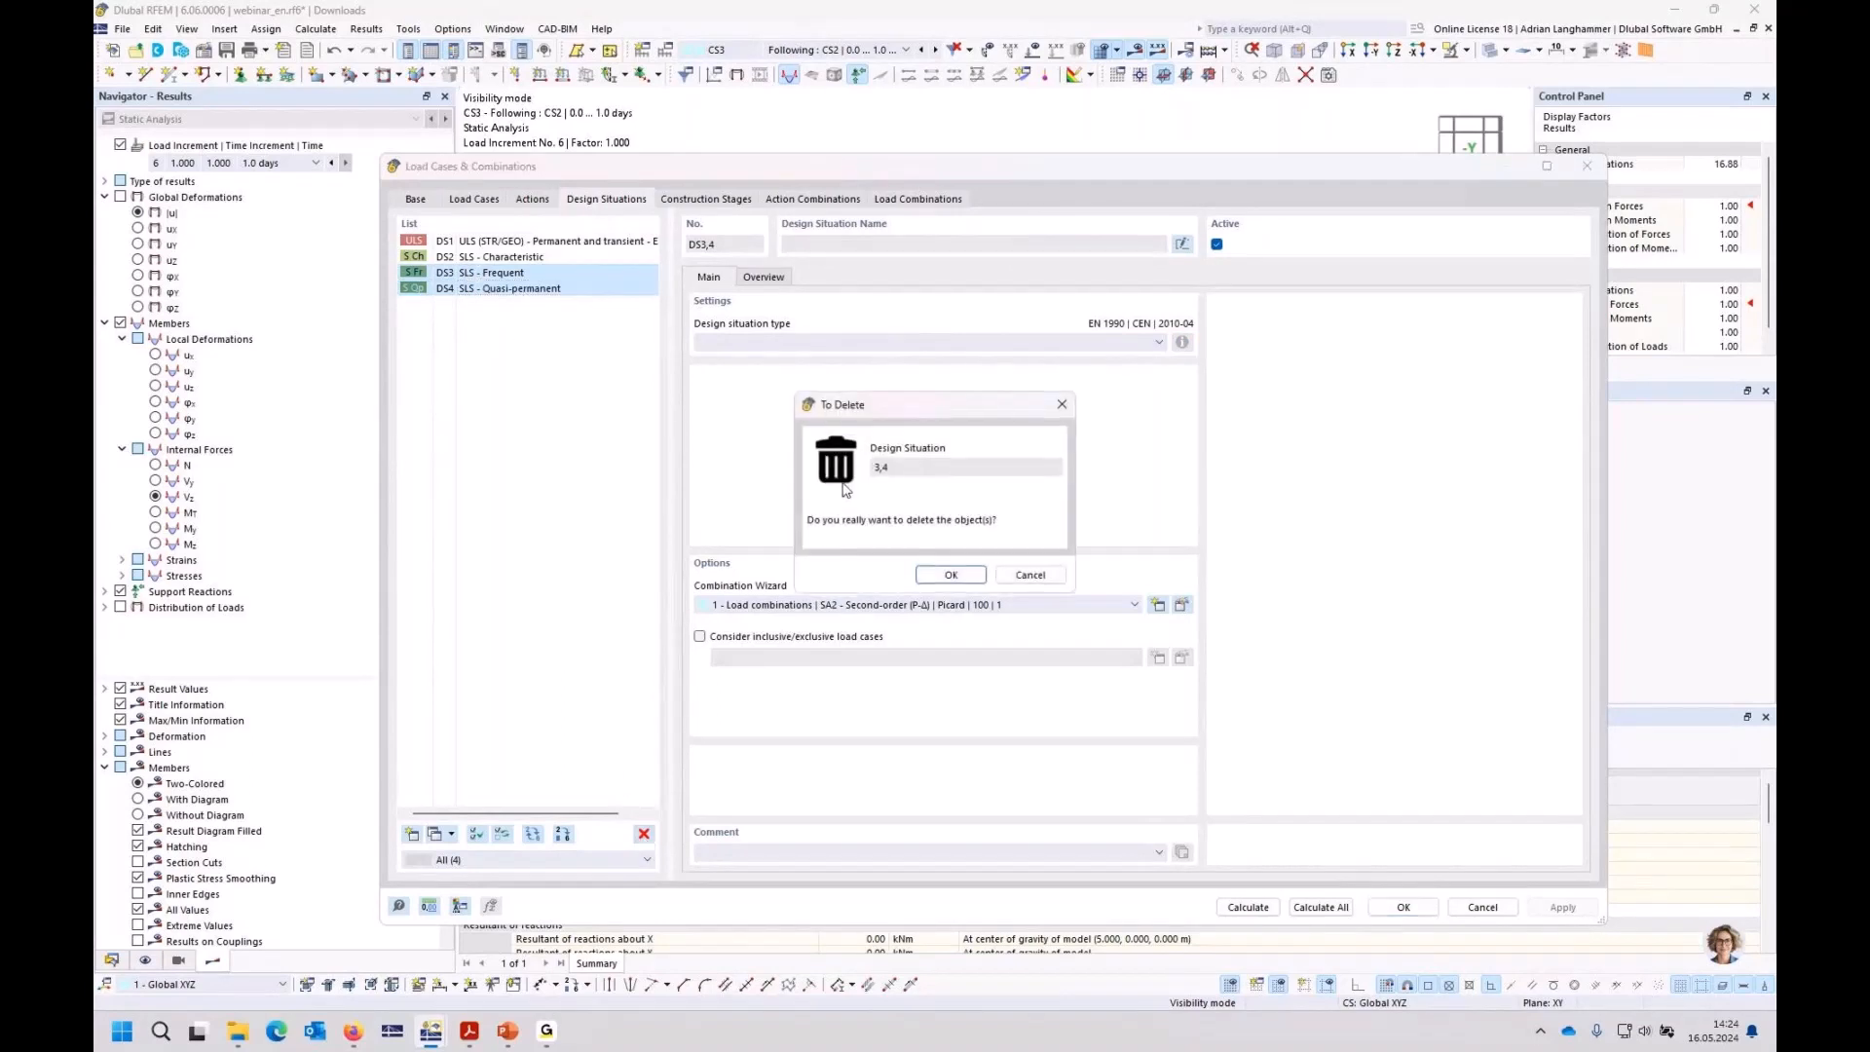
{"action": "left_click", "coordinate": [949, 575]}
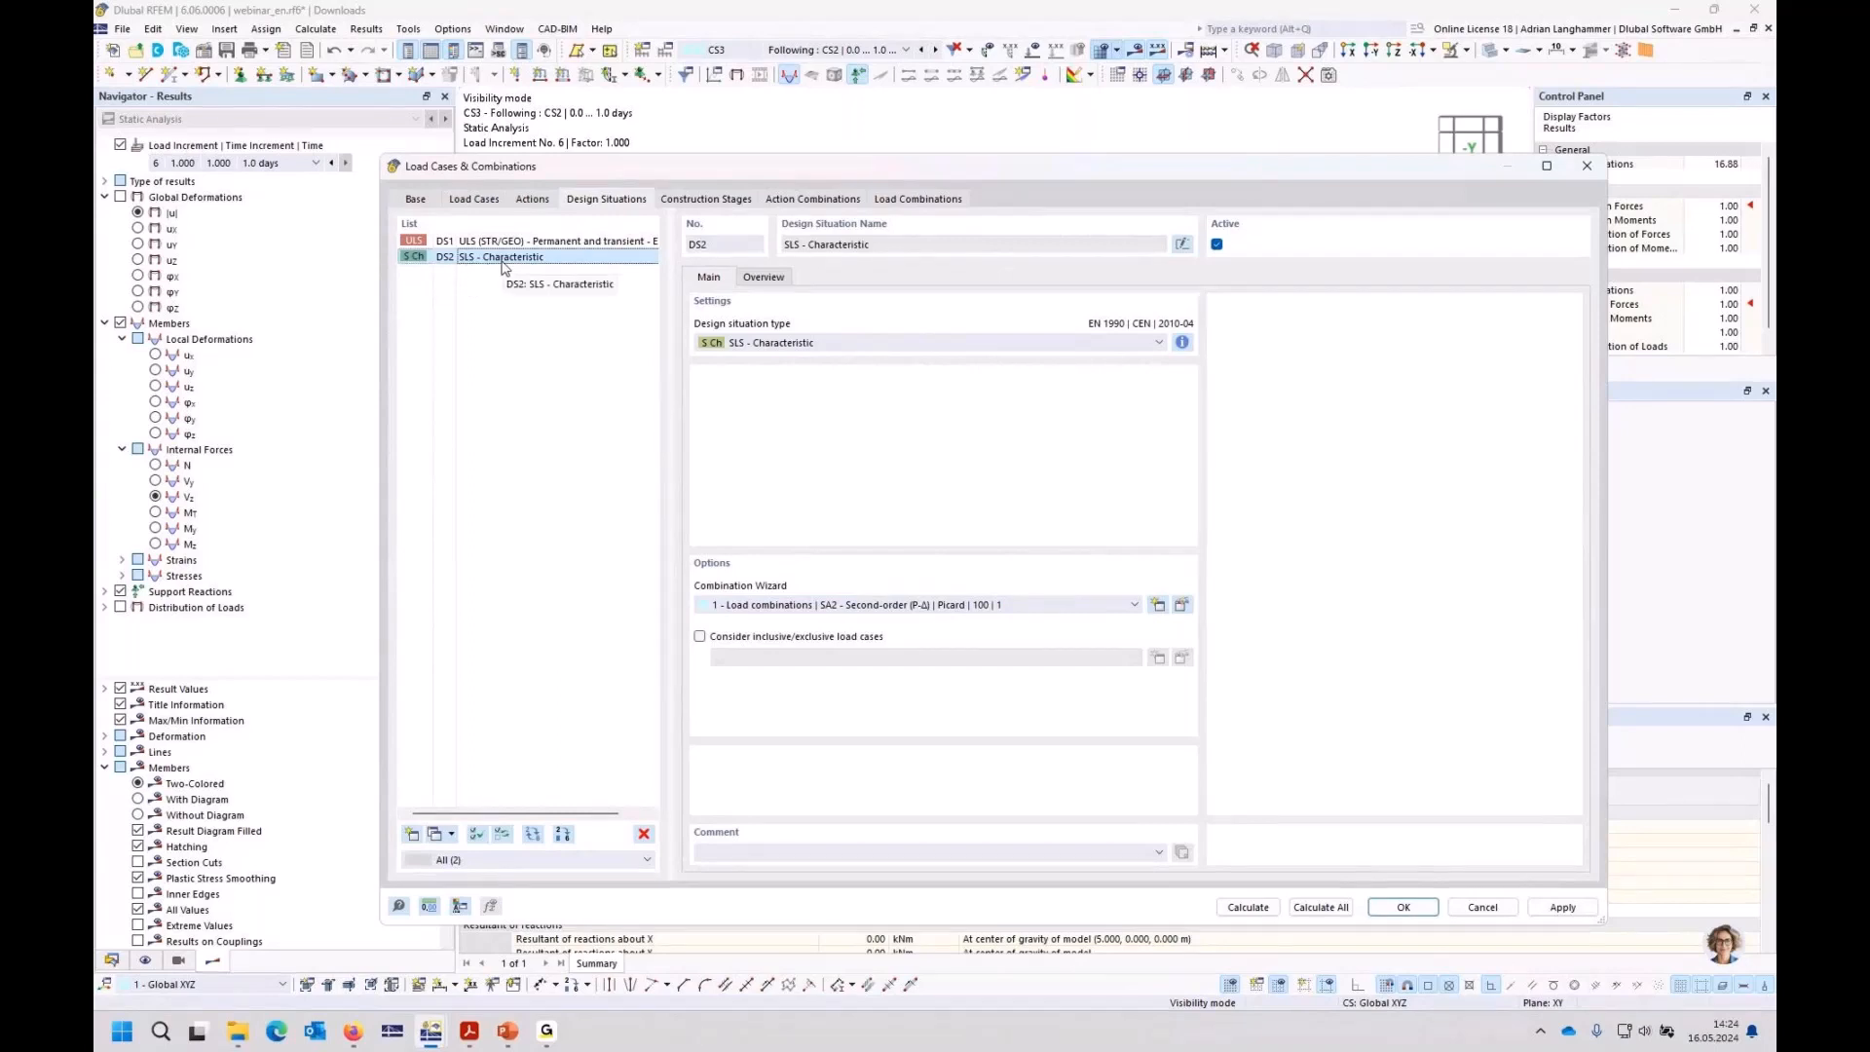
Step: Set the static analysis settings of combination wizard 1 to SA1 - Geometrically linear | Newton-Raphson
{"action": "left_click", "coordinate": [1182, 606]}
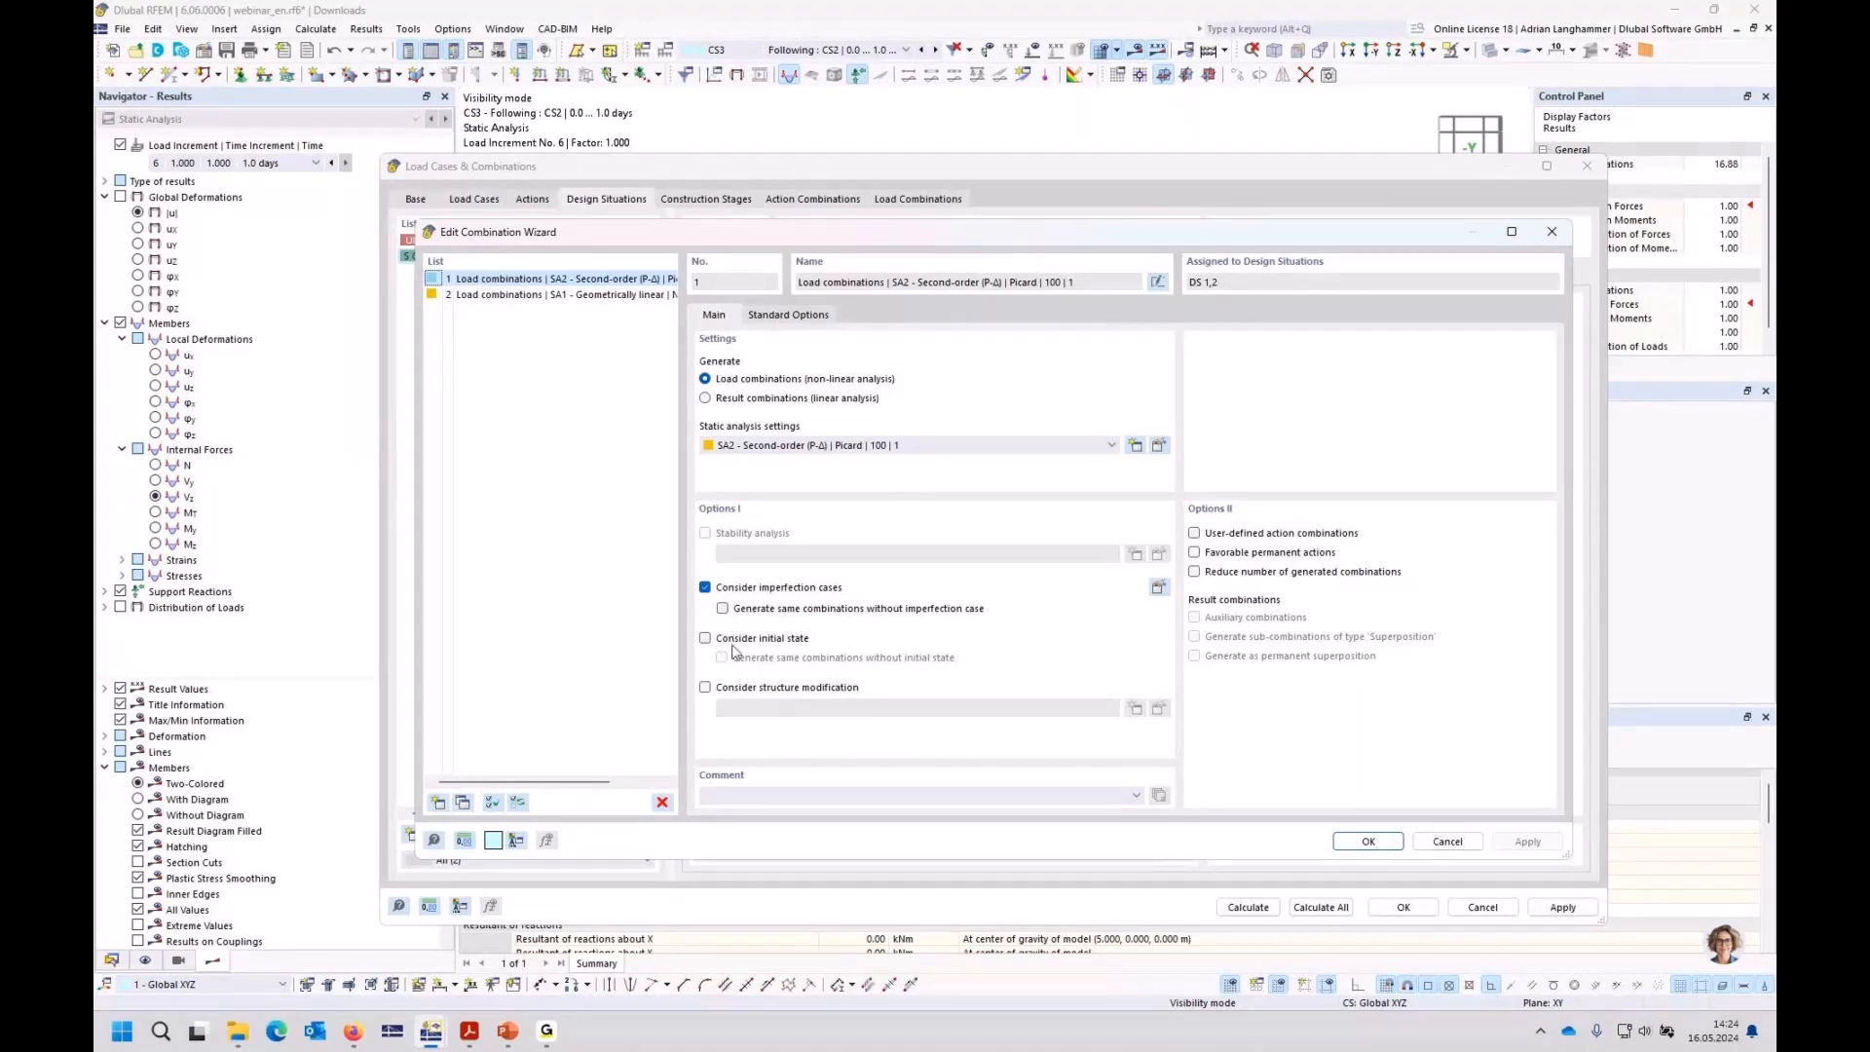
{"action": "left_click", "coordinate": [982, 448]}
{"action": "left_click", "coordinate": [967, 468]}
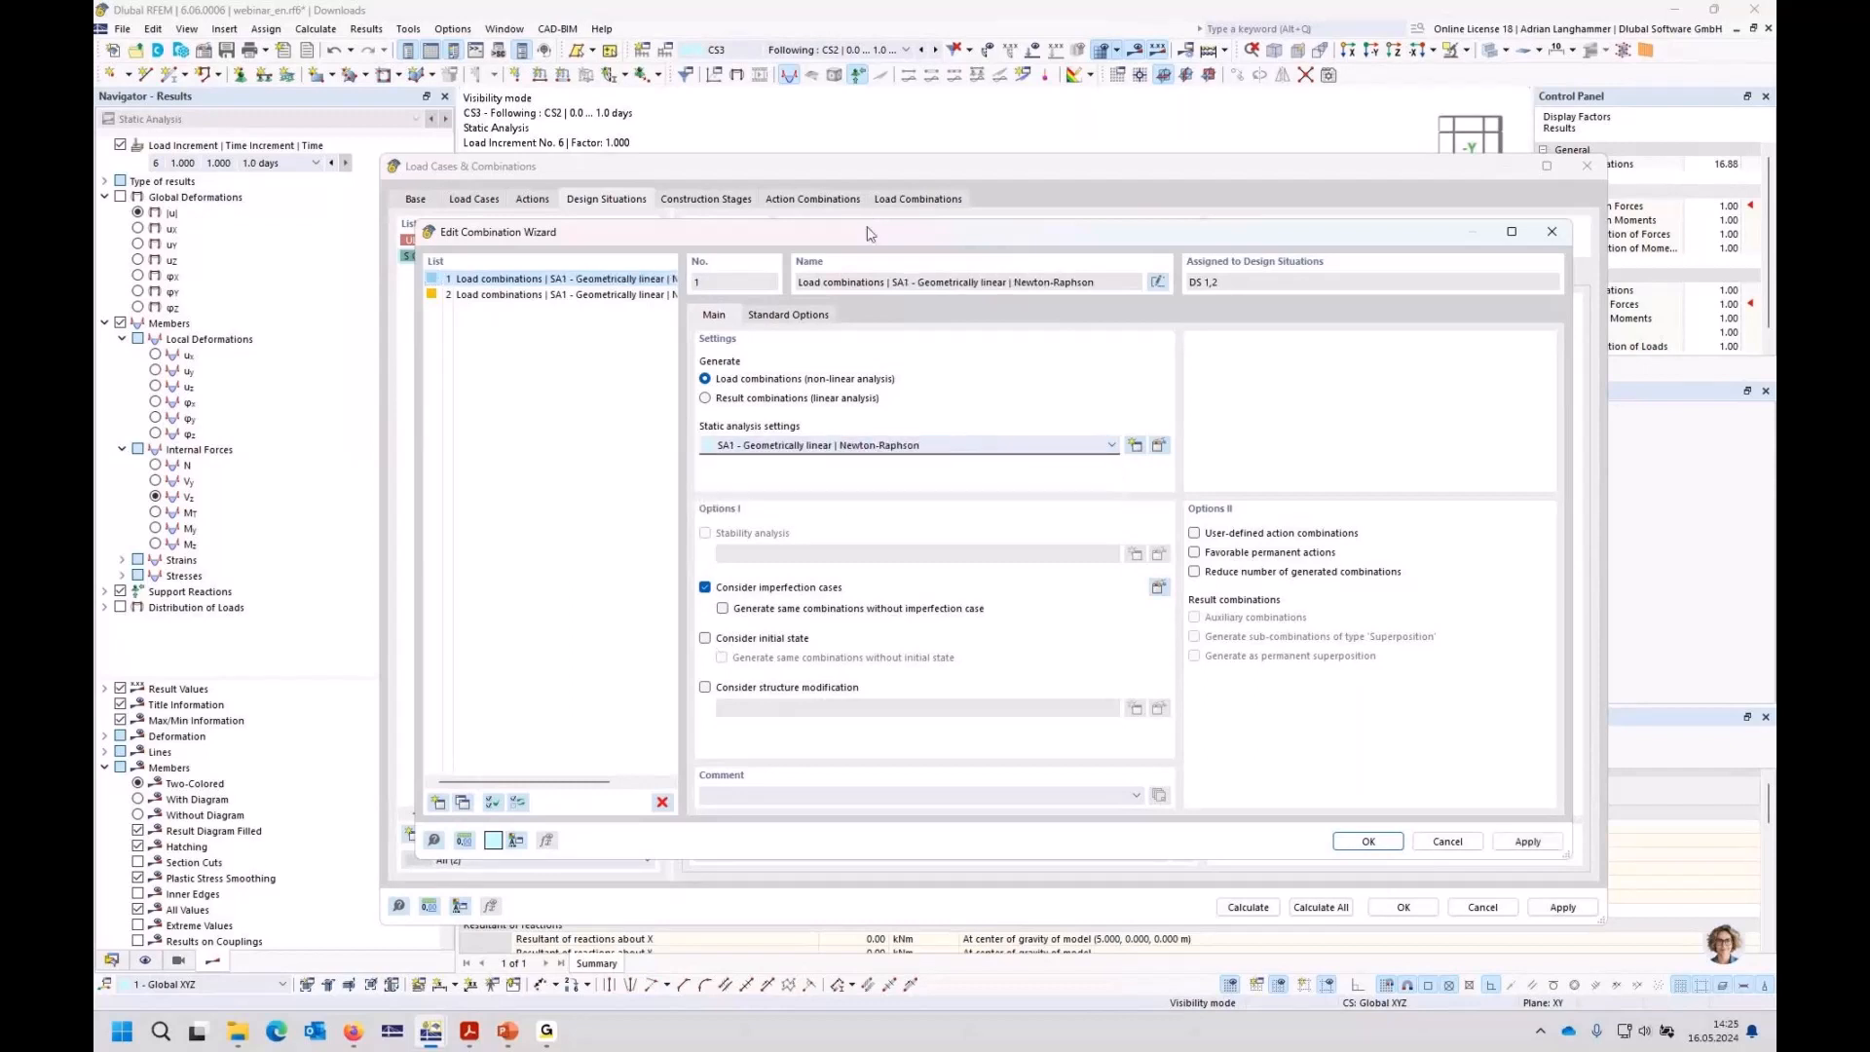
{"action": "left_click_drag", "start_coordinate": [868, 230], "coordinate": [866, 256]}
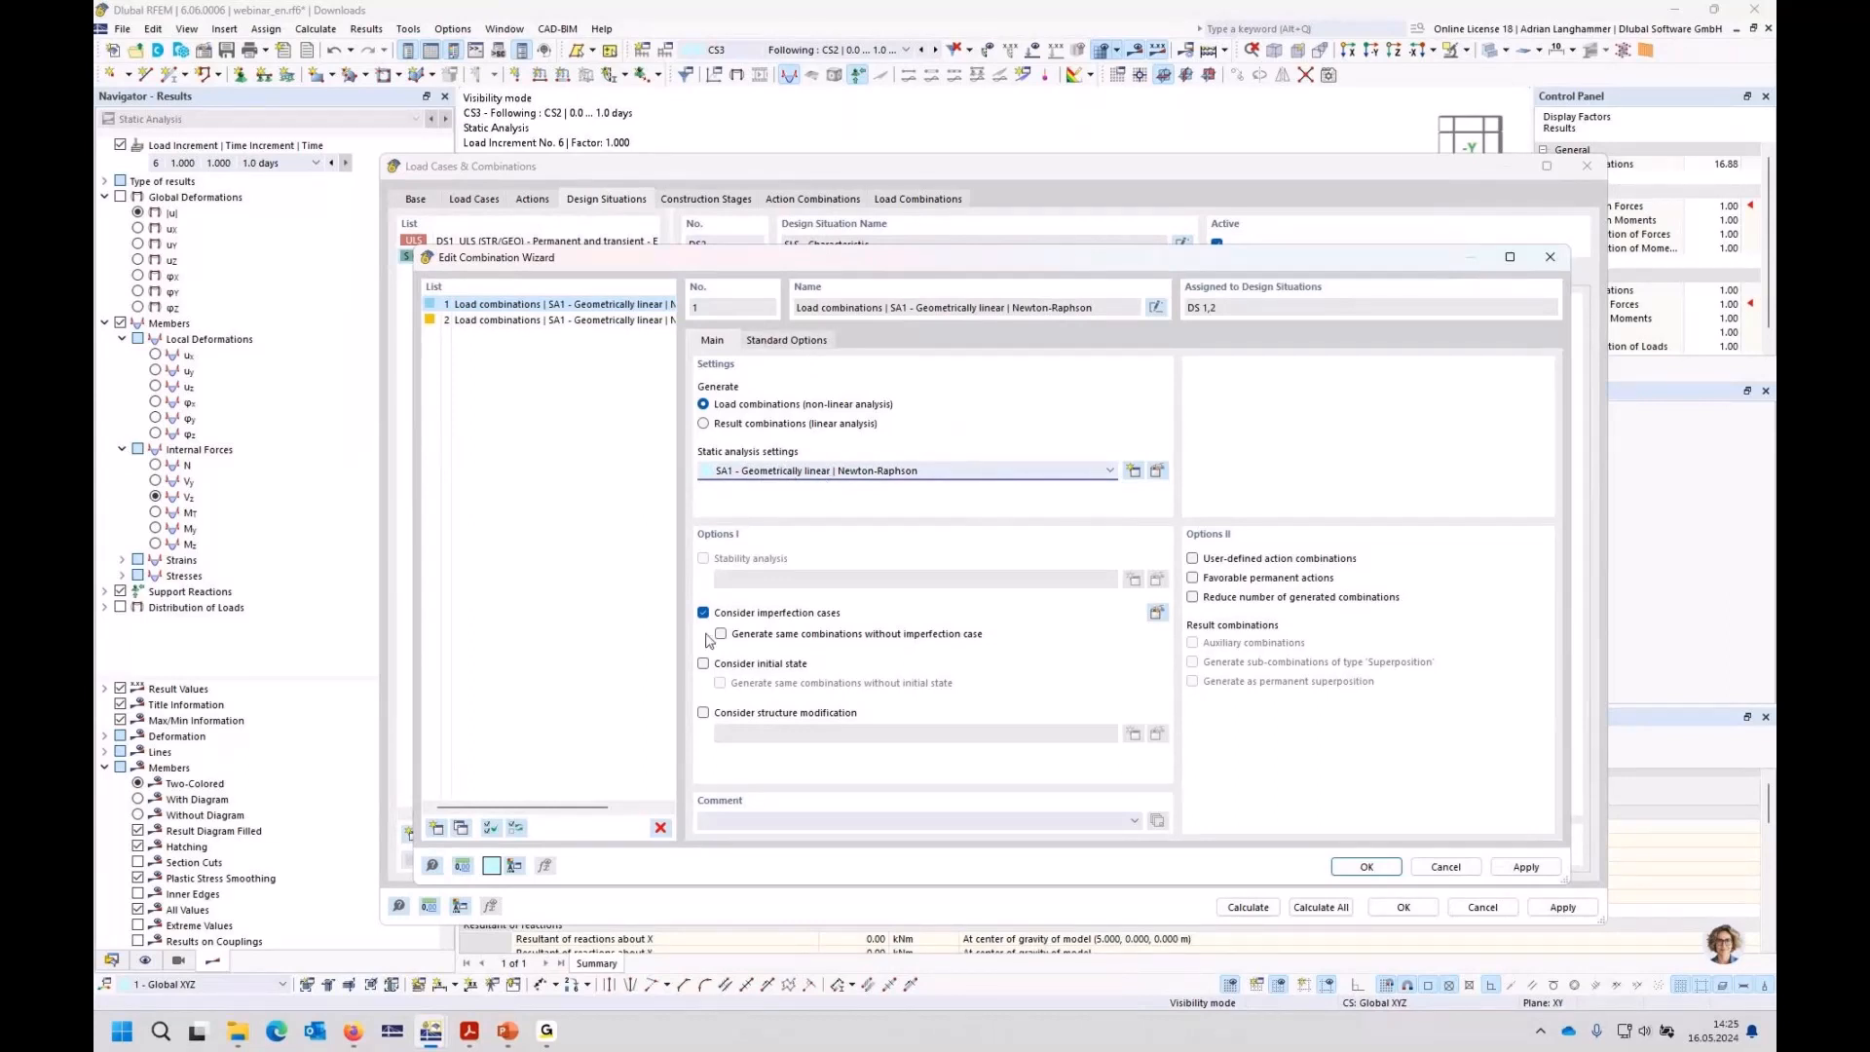
Step: Make combination wizard 1 consider the initial state and assign construction stages CS2, CS3 and CS4 to it
{"action": "left_click", "coordinate": [704, 664]}
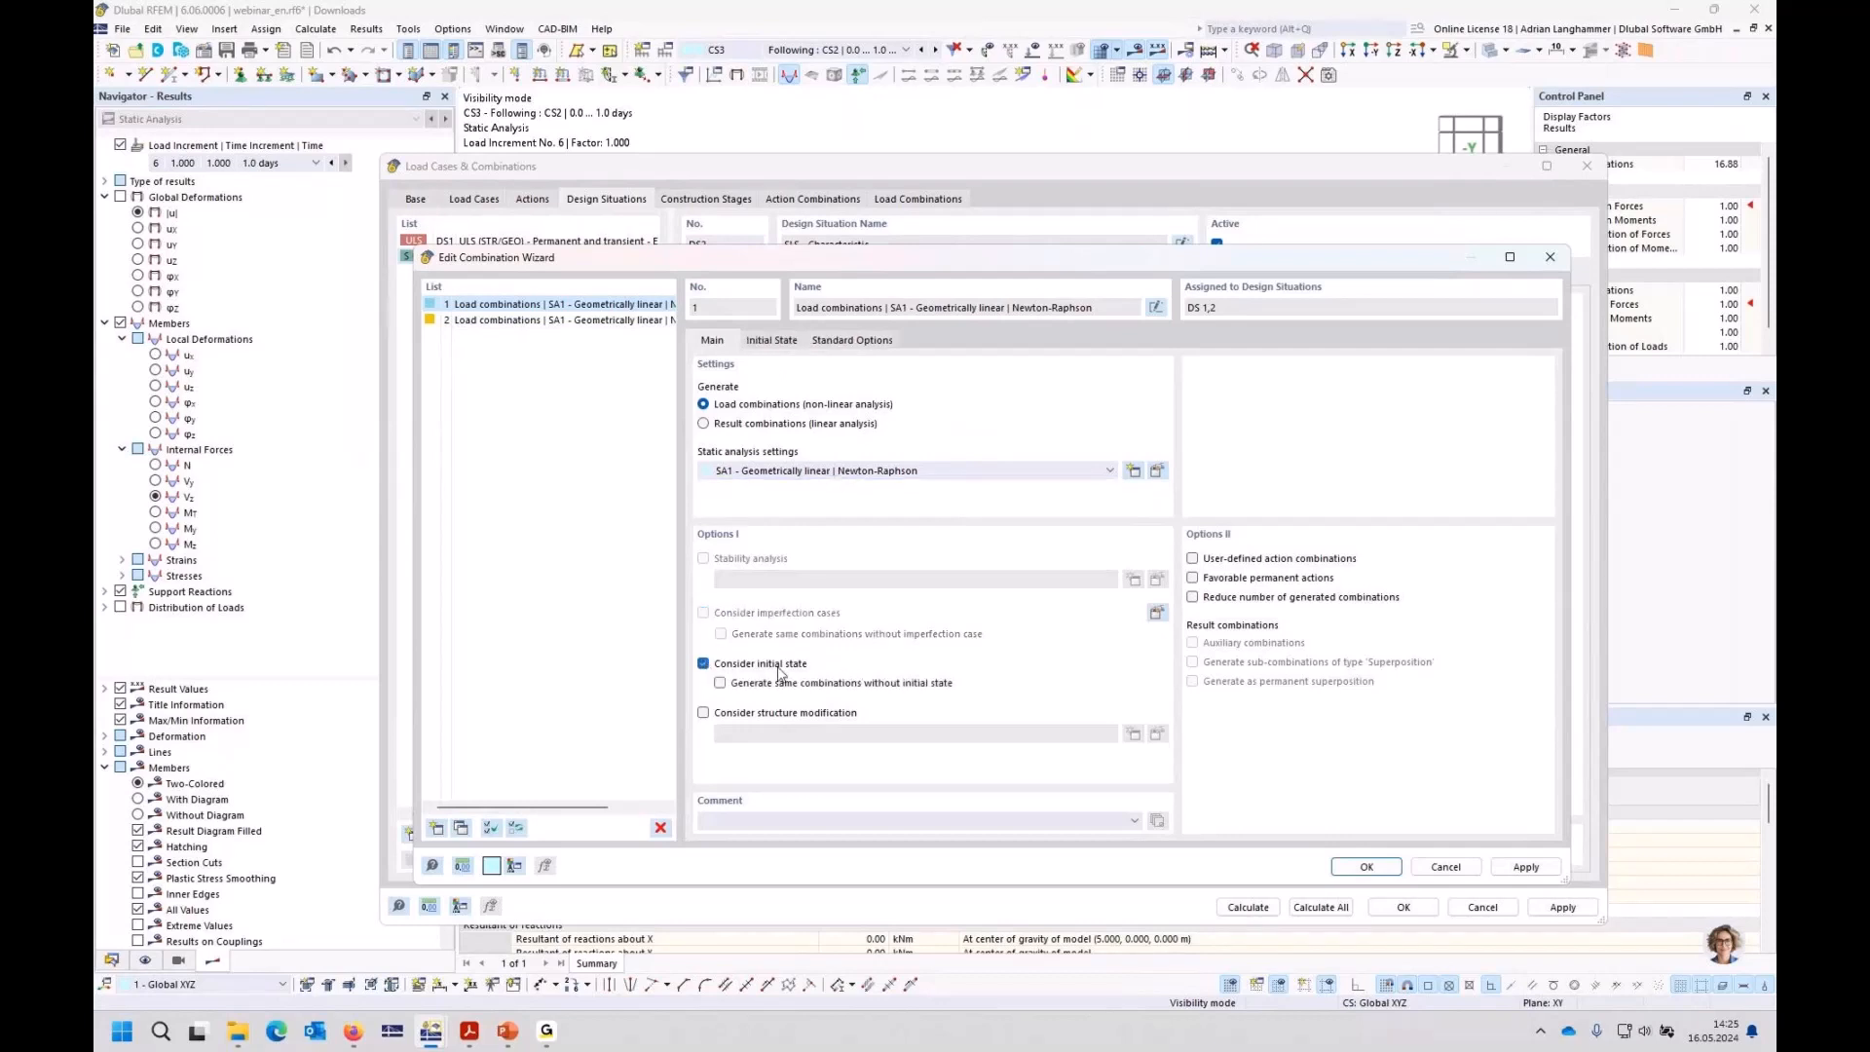
{"action": "left_click", "coordinate": [782, 343]}
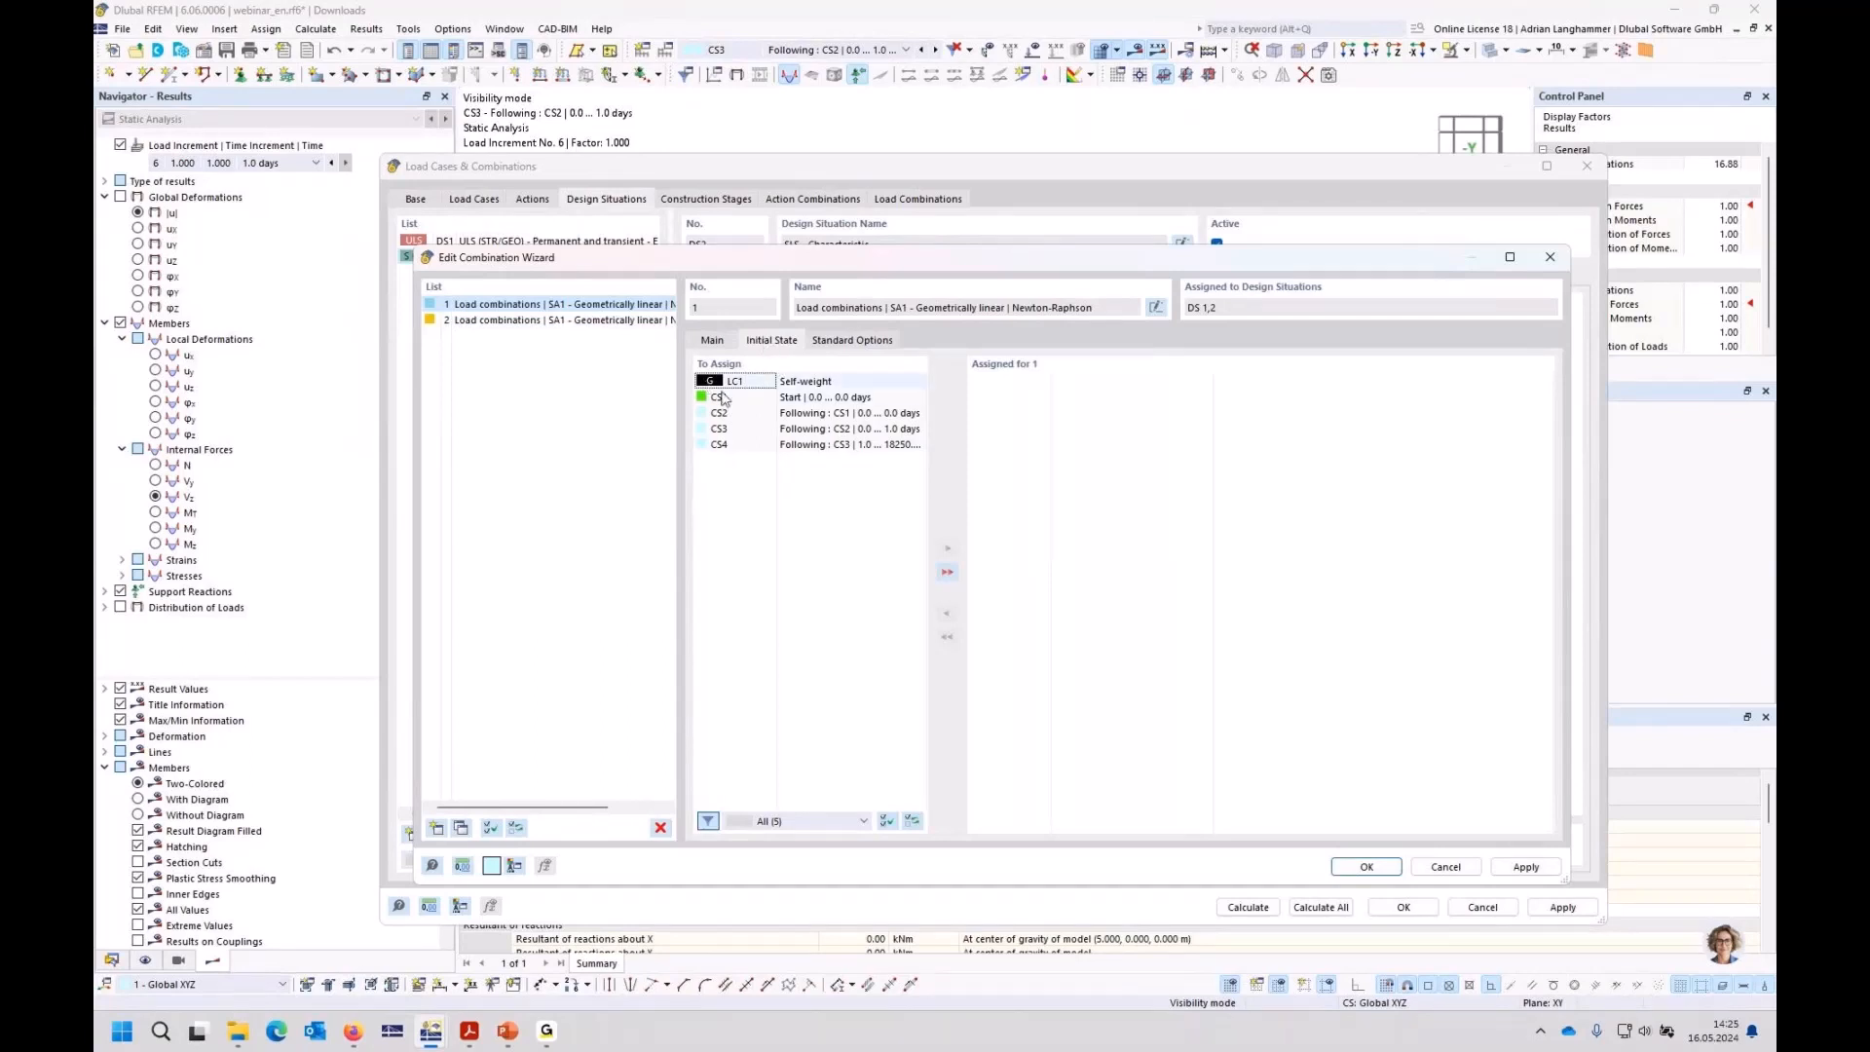
{"action": "left_click", "coordinate": [714, 342]}
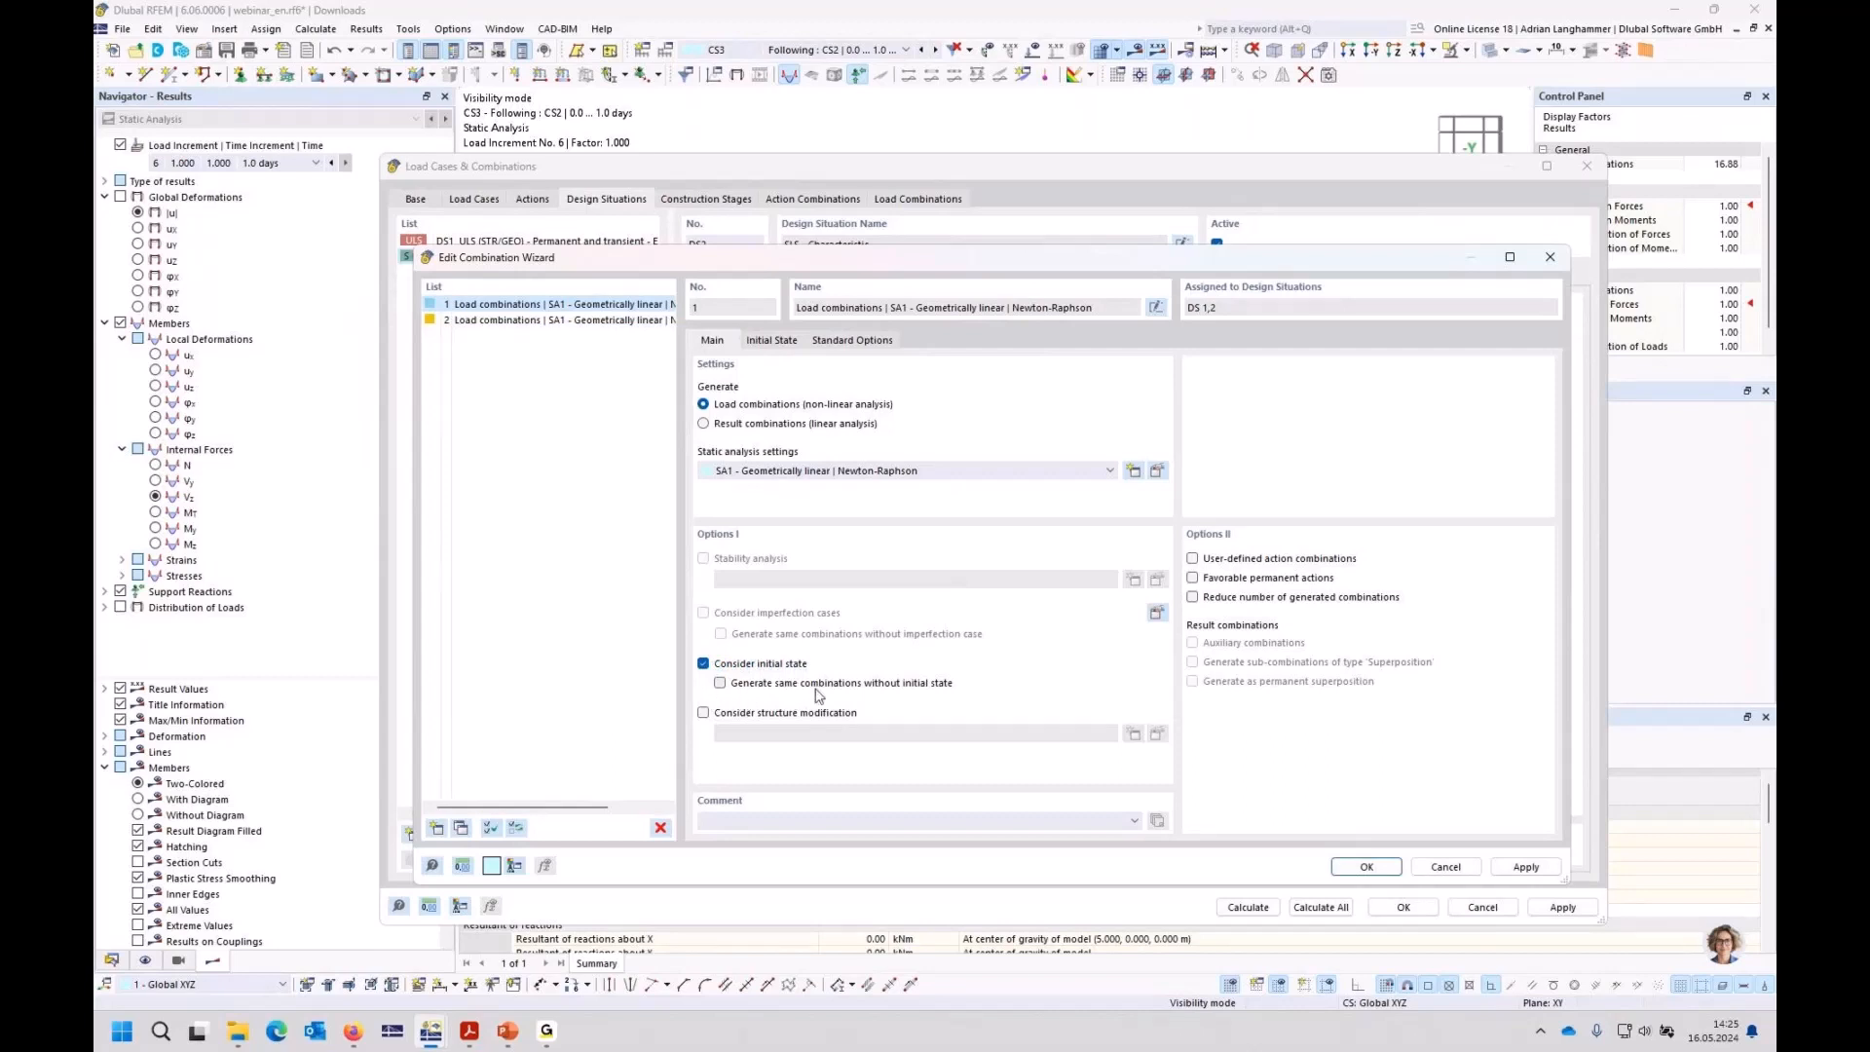
{"action": "left_click", "coordinate": [772, 341]}
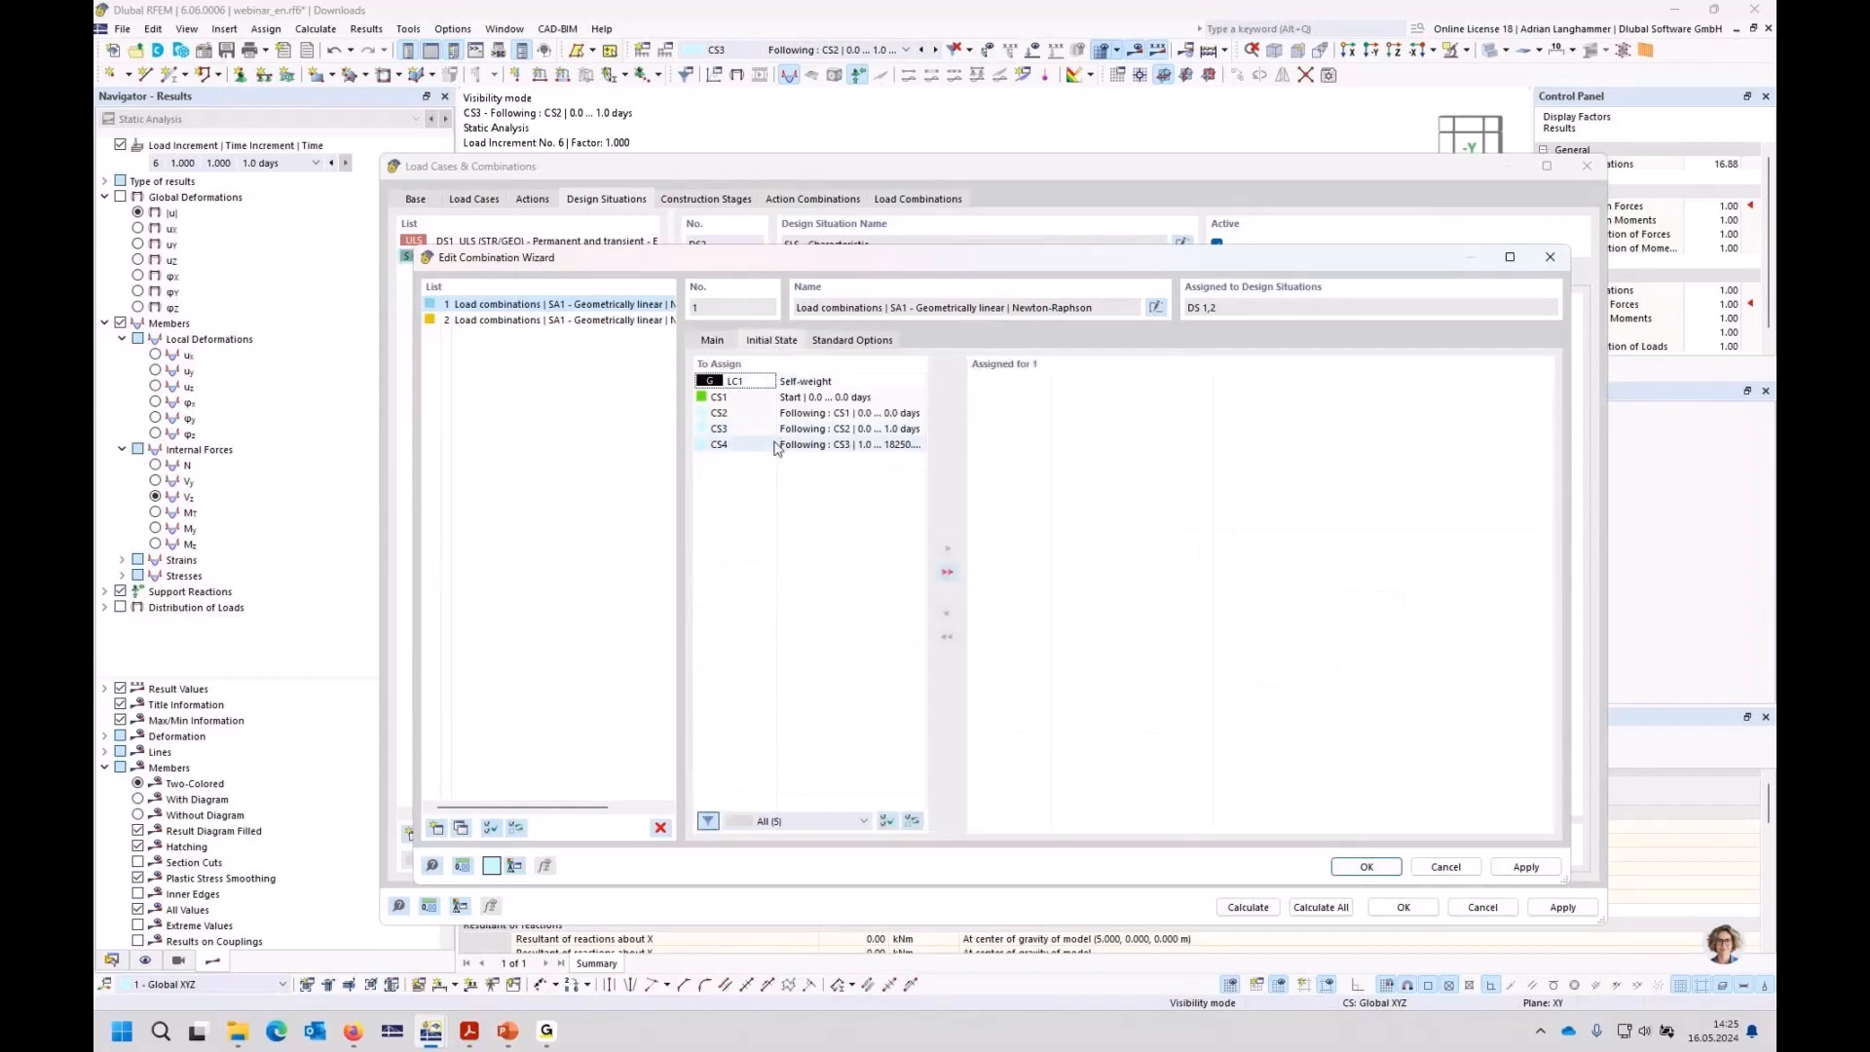
{"action": "left_click", "coordinate": [740, 445]}
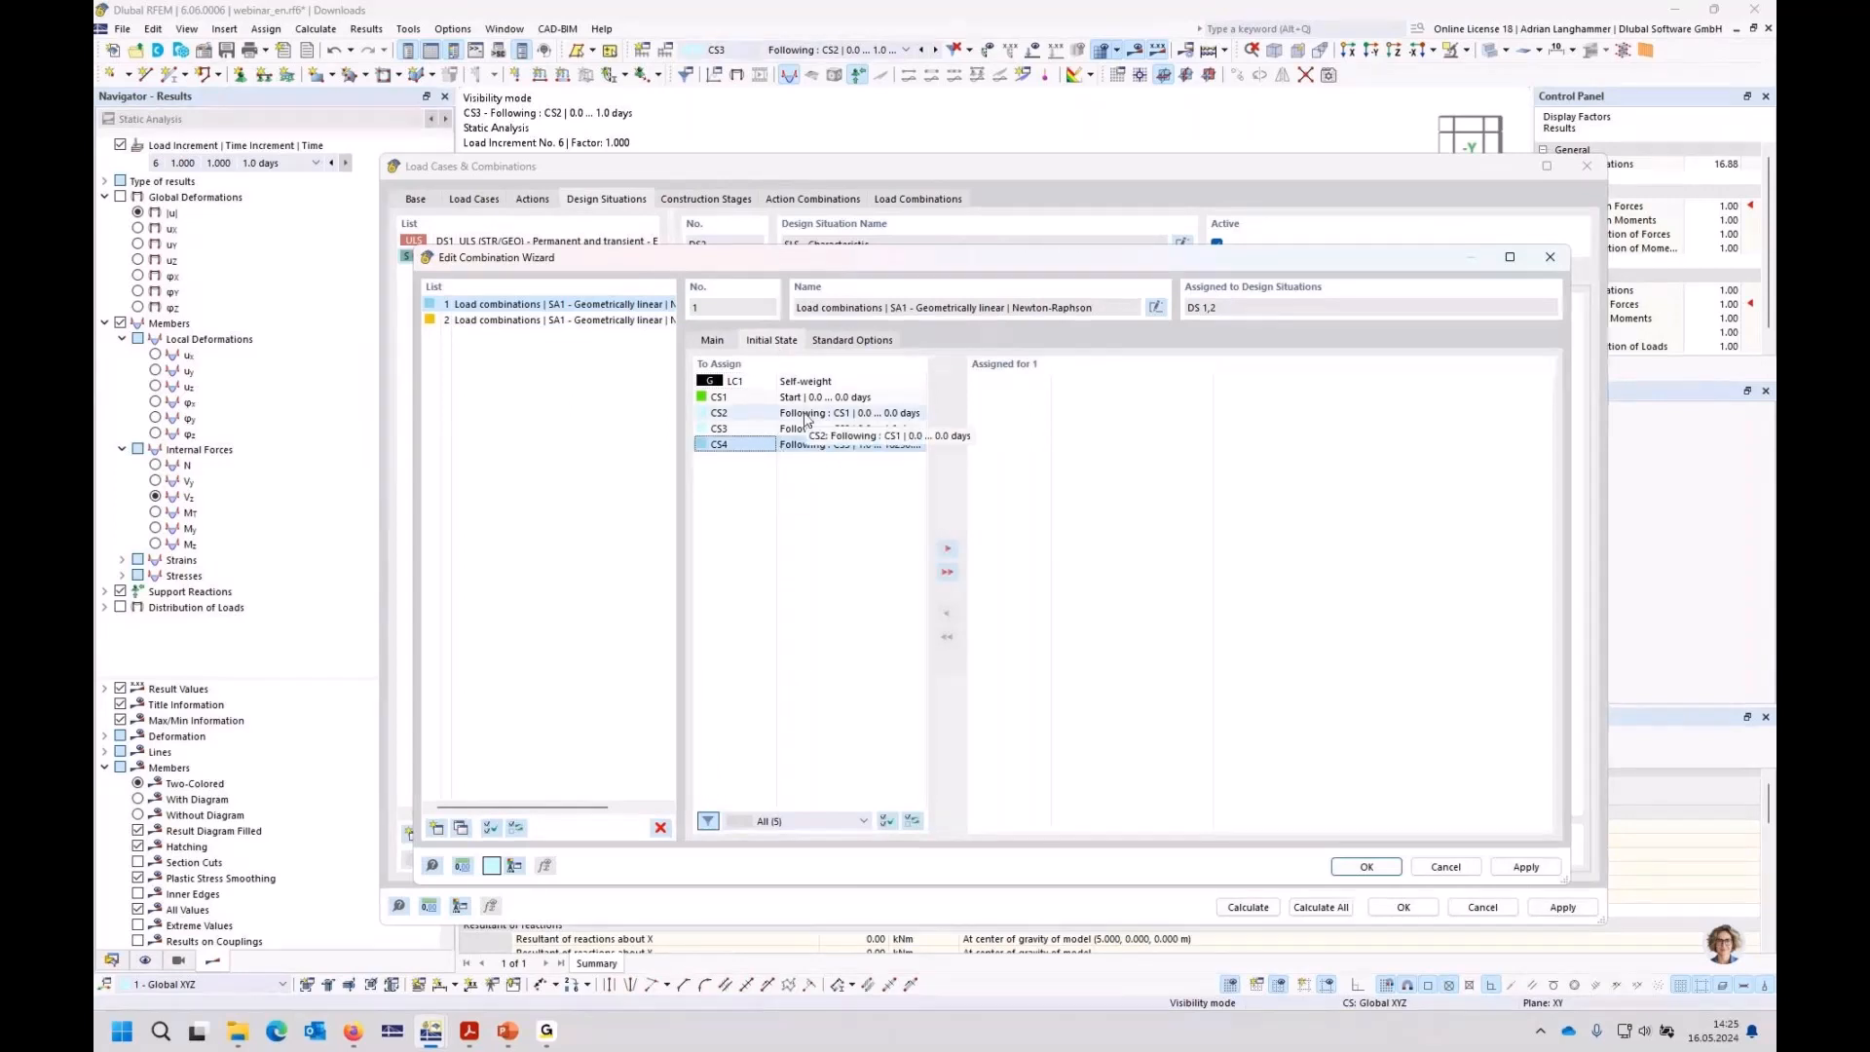
{"action": "left_click", "coordinate": [805, 415], "text": "shift"}
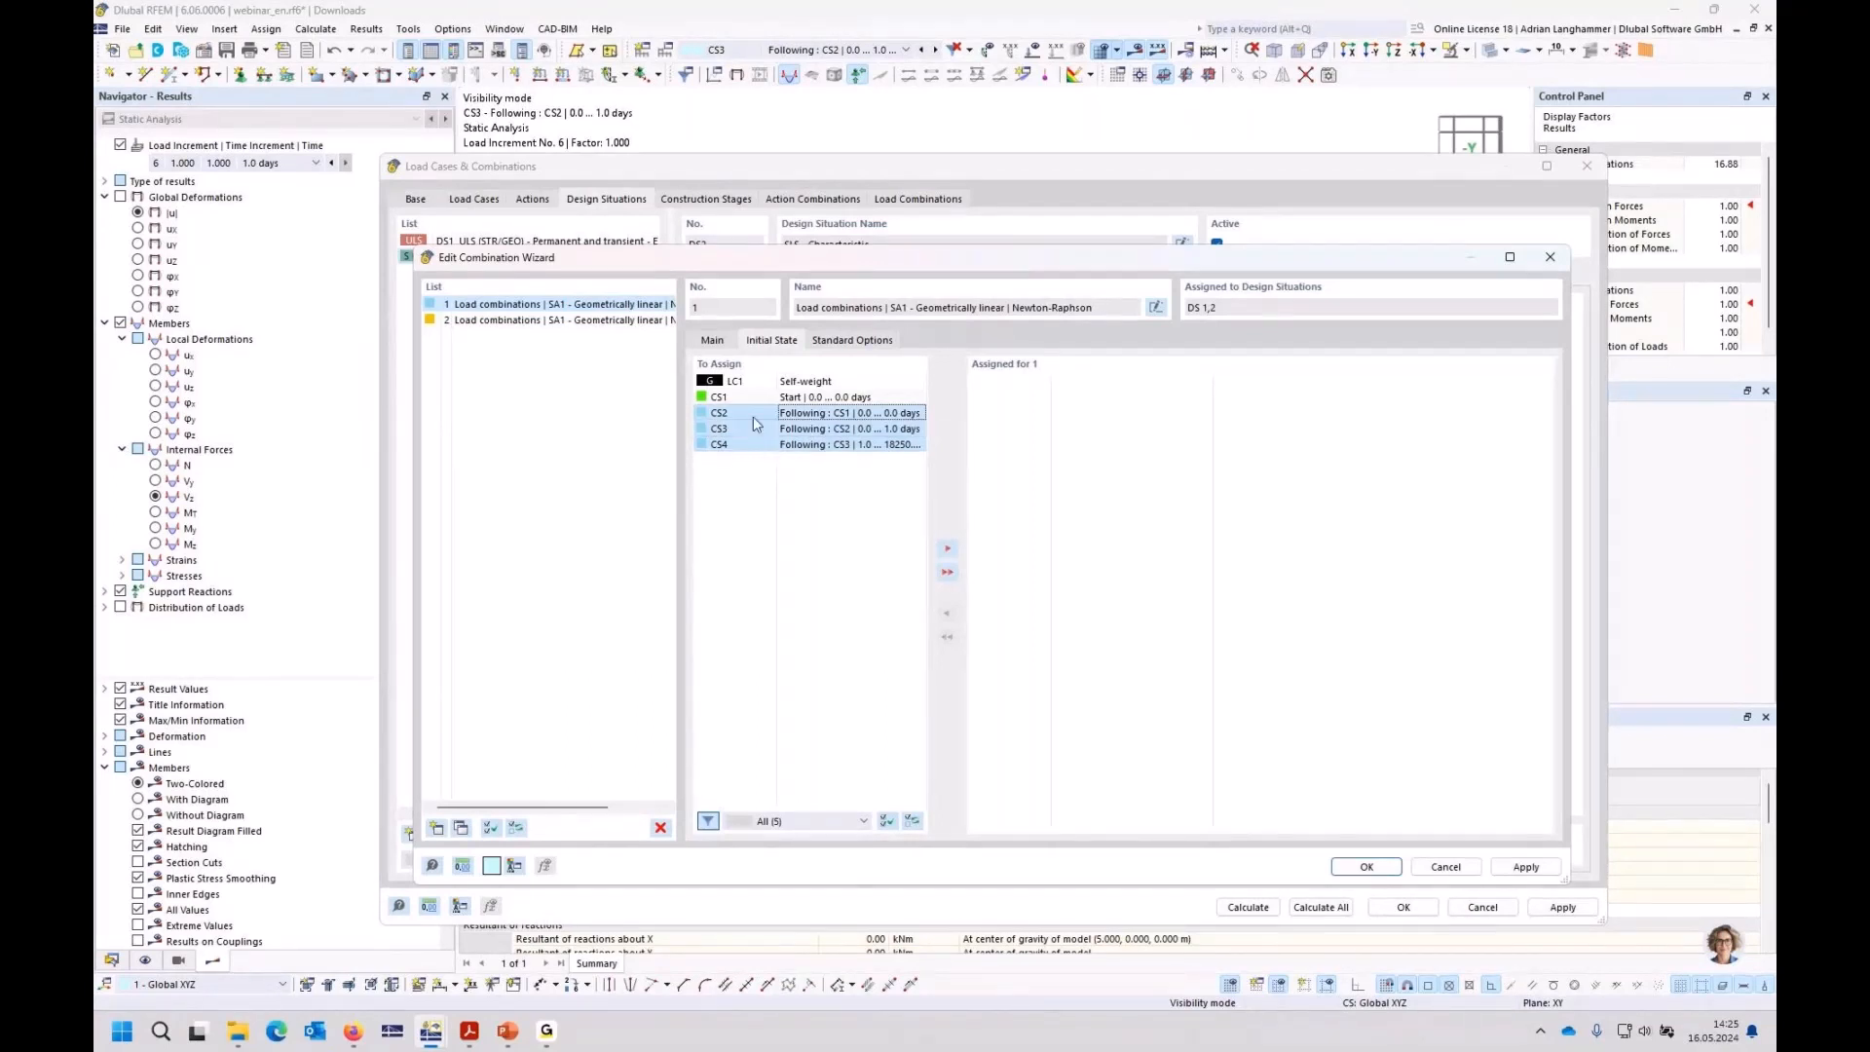
{"action": "left_click", "coordinate": [945, 549]}
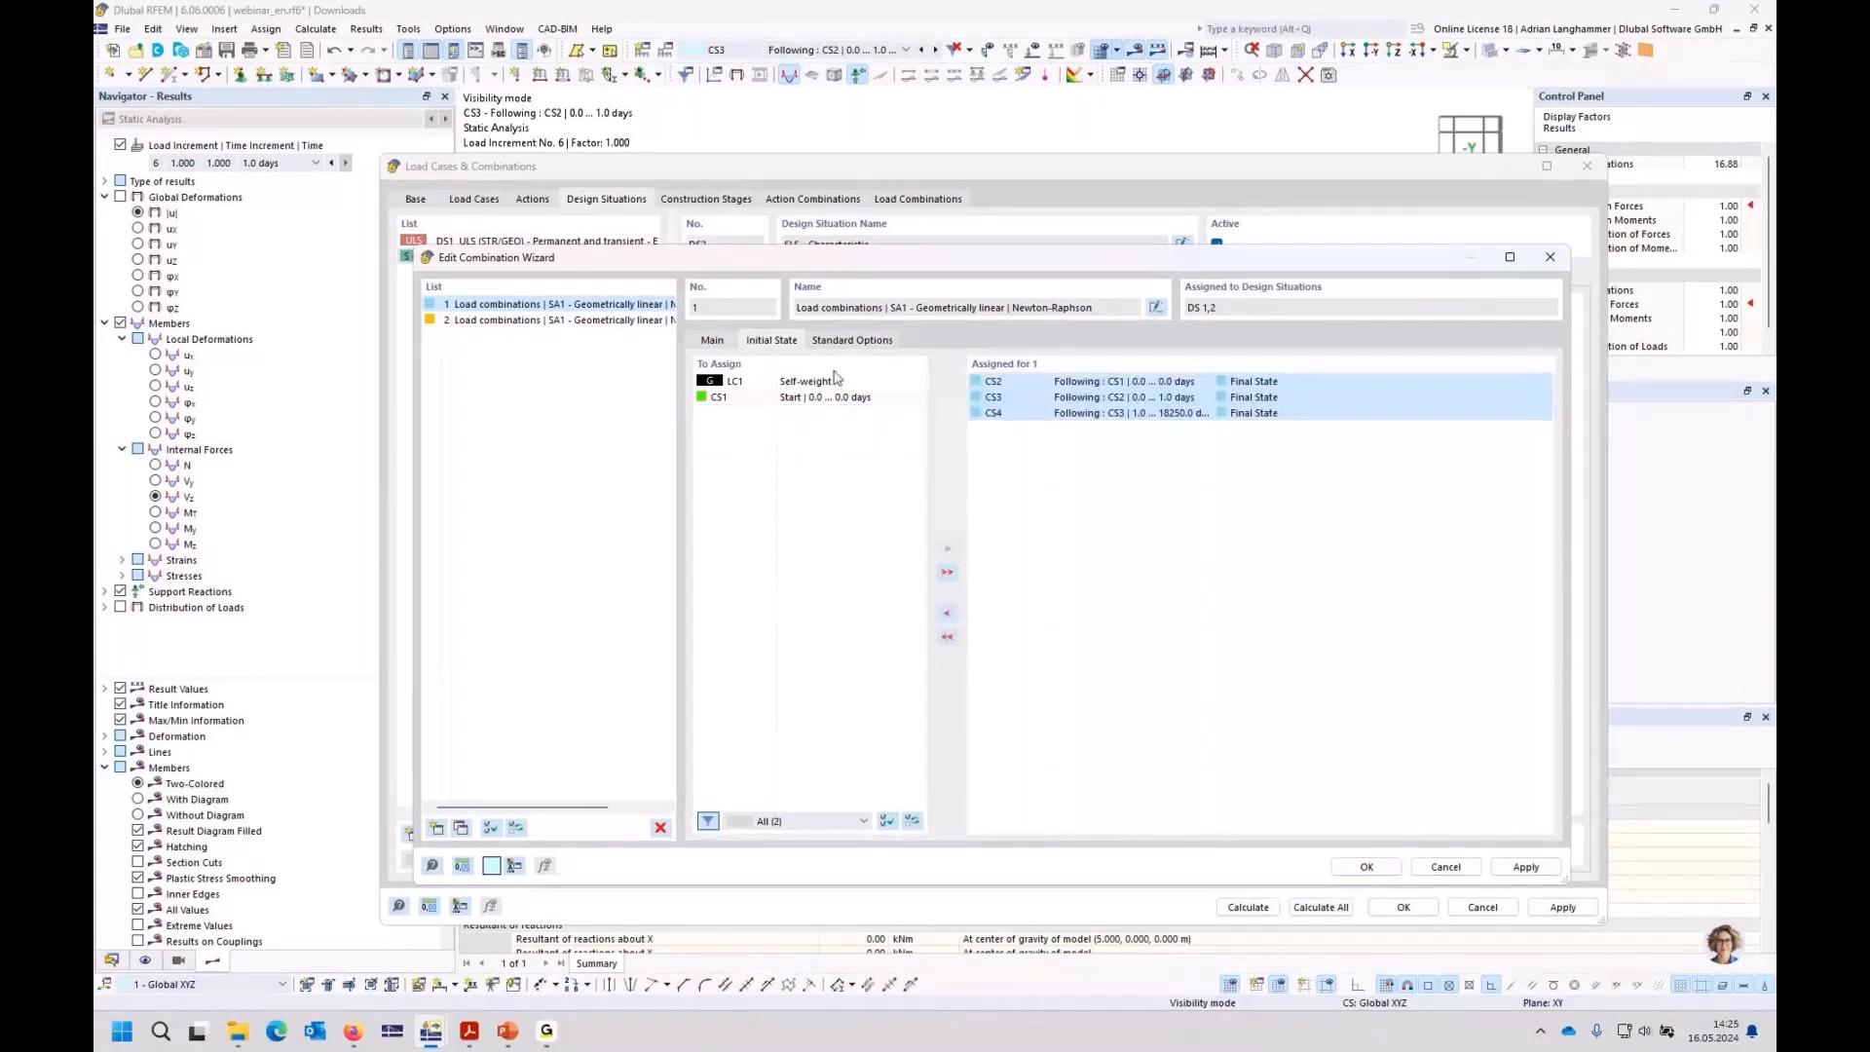
{"action": "left_click", "coordinate": [1366, 867]}
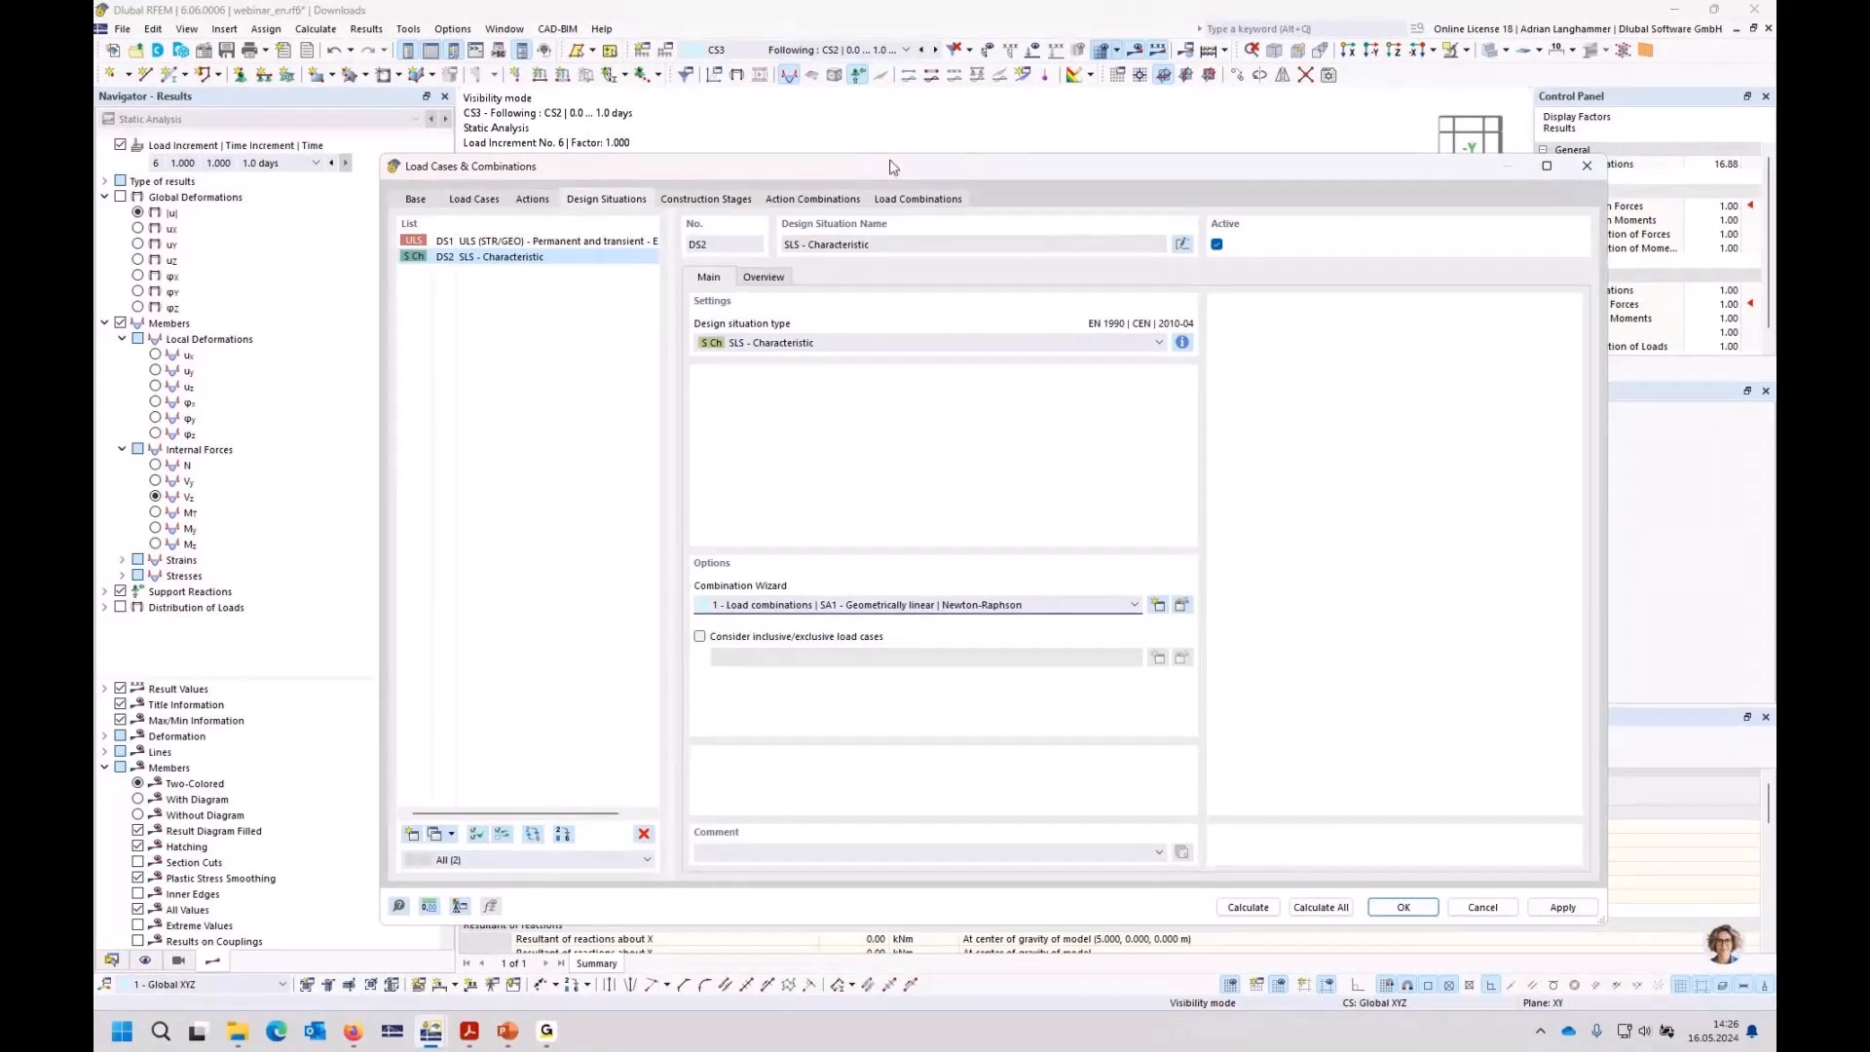
Step: Review the generated action and load combinations, checking the initial states, construction stages and times of CO4, CO5 and CO6
{"action": "left_click_drag", "start_coordinate": [889, 167], "coordinate": [902, 135]}
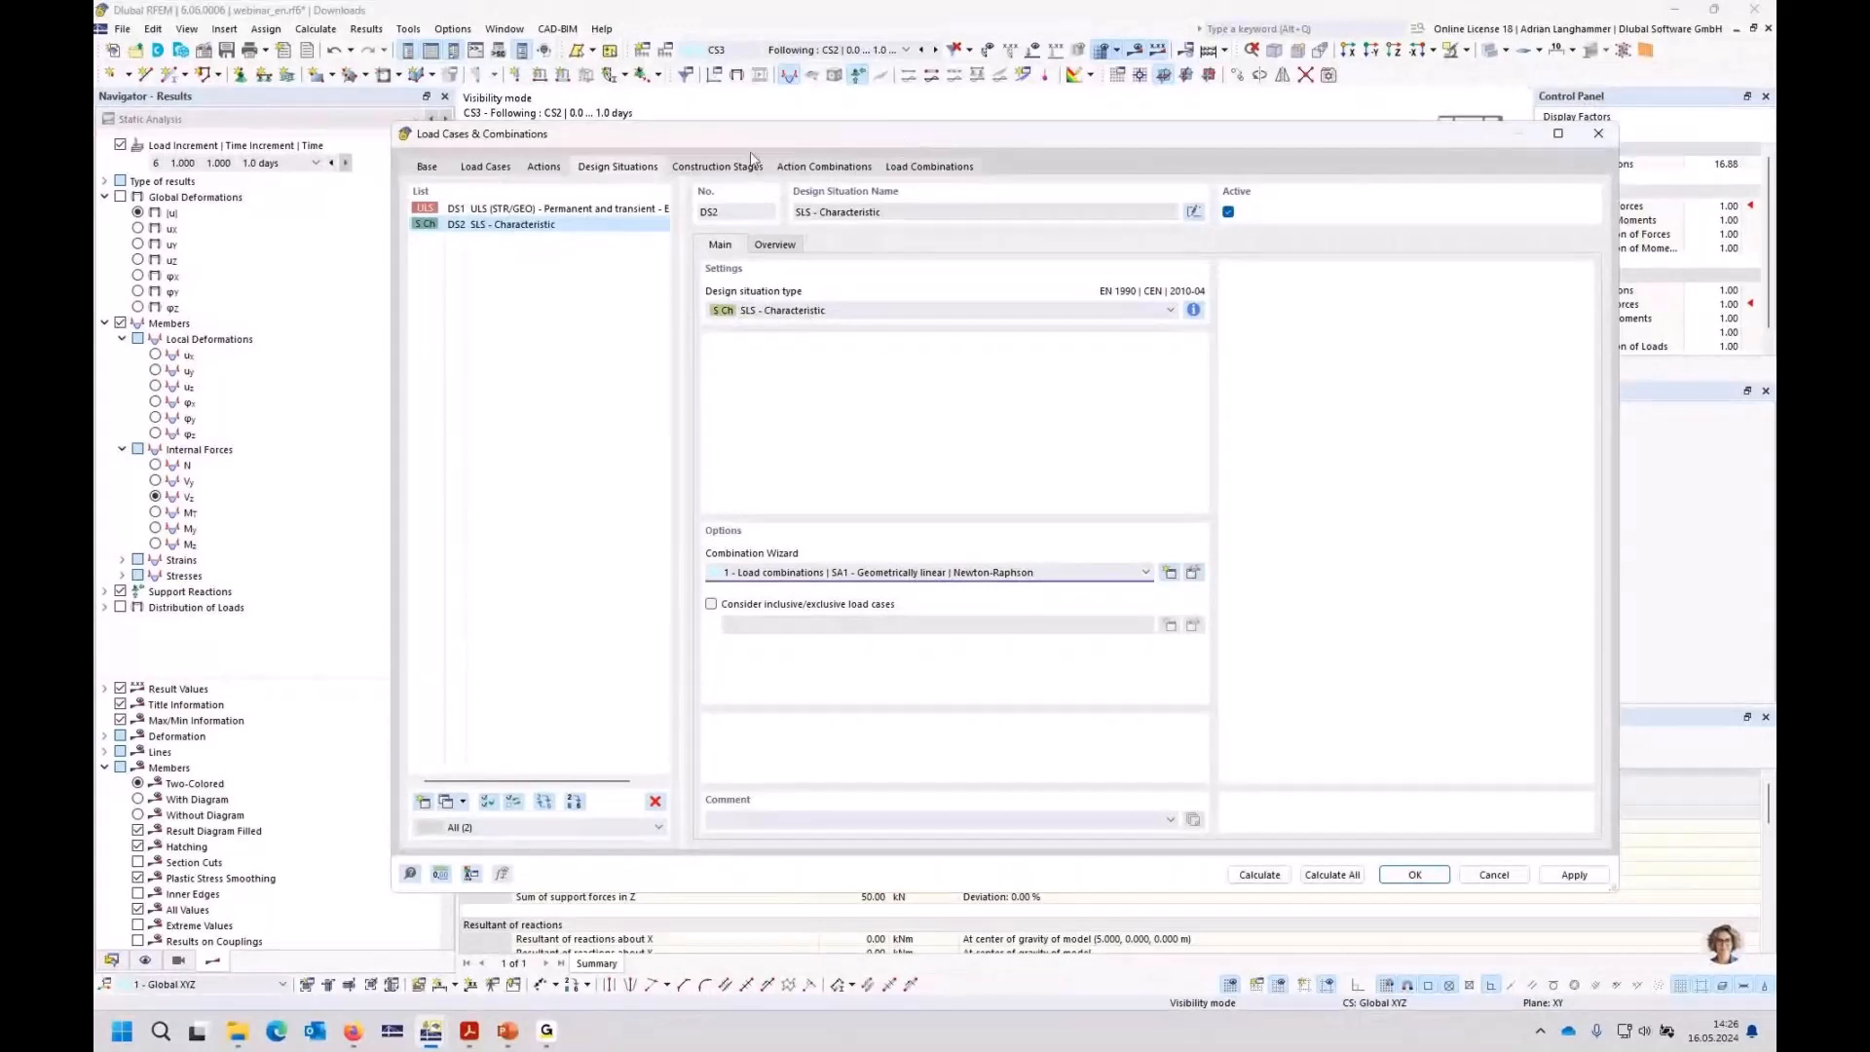
{"action": "left_click", "coordinate": [708, 167]}
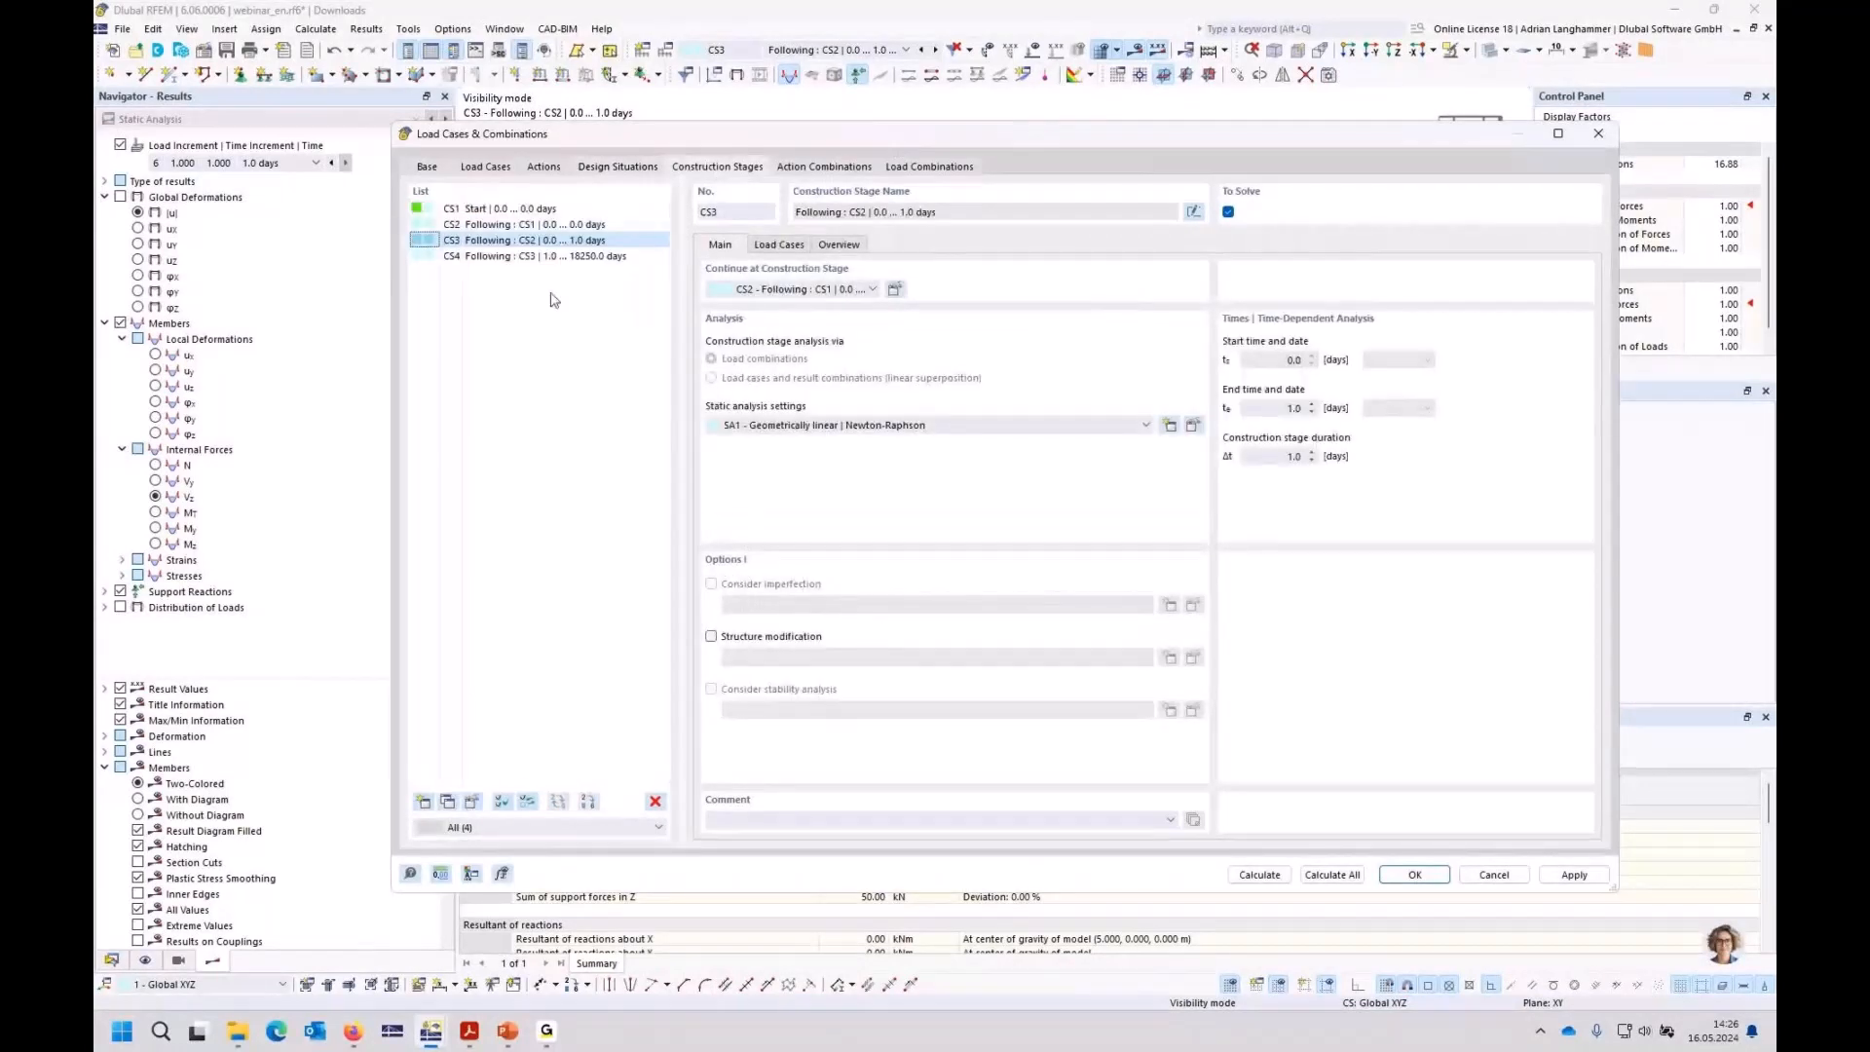
{"action": "left_click", "coordinate": [807, 172]}
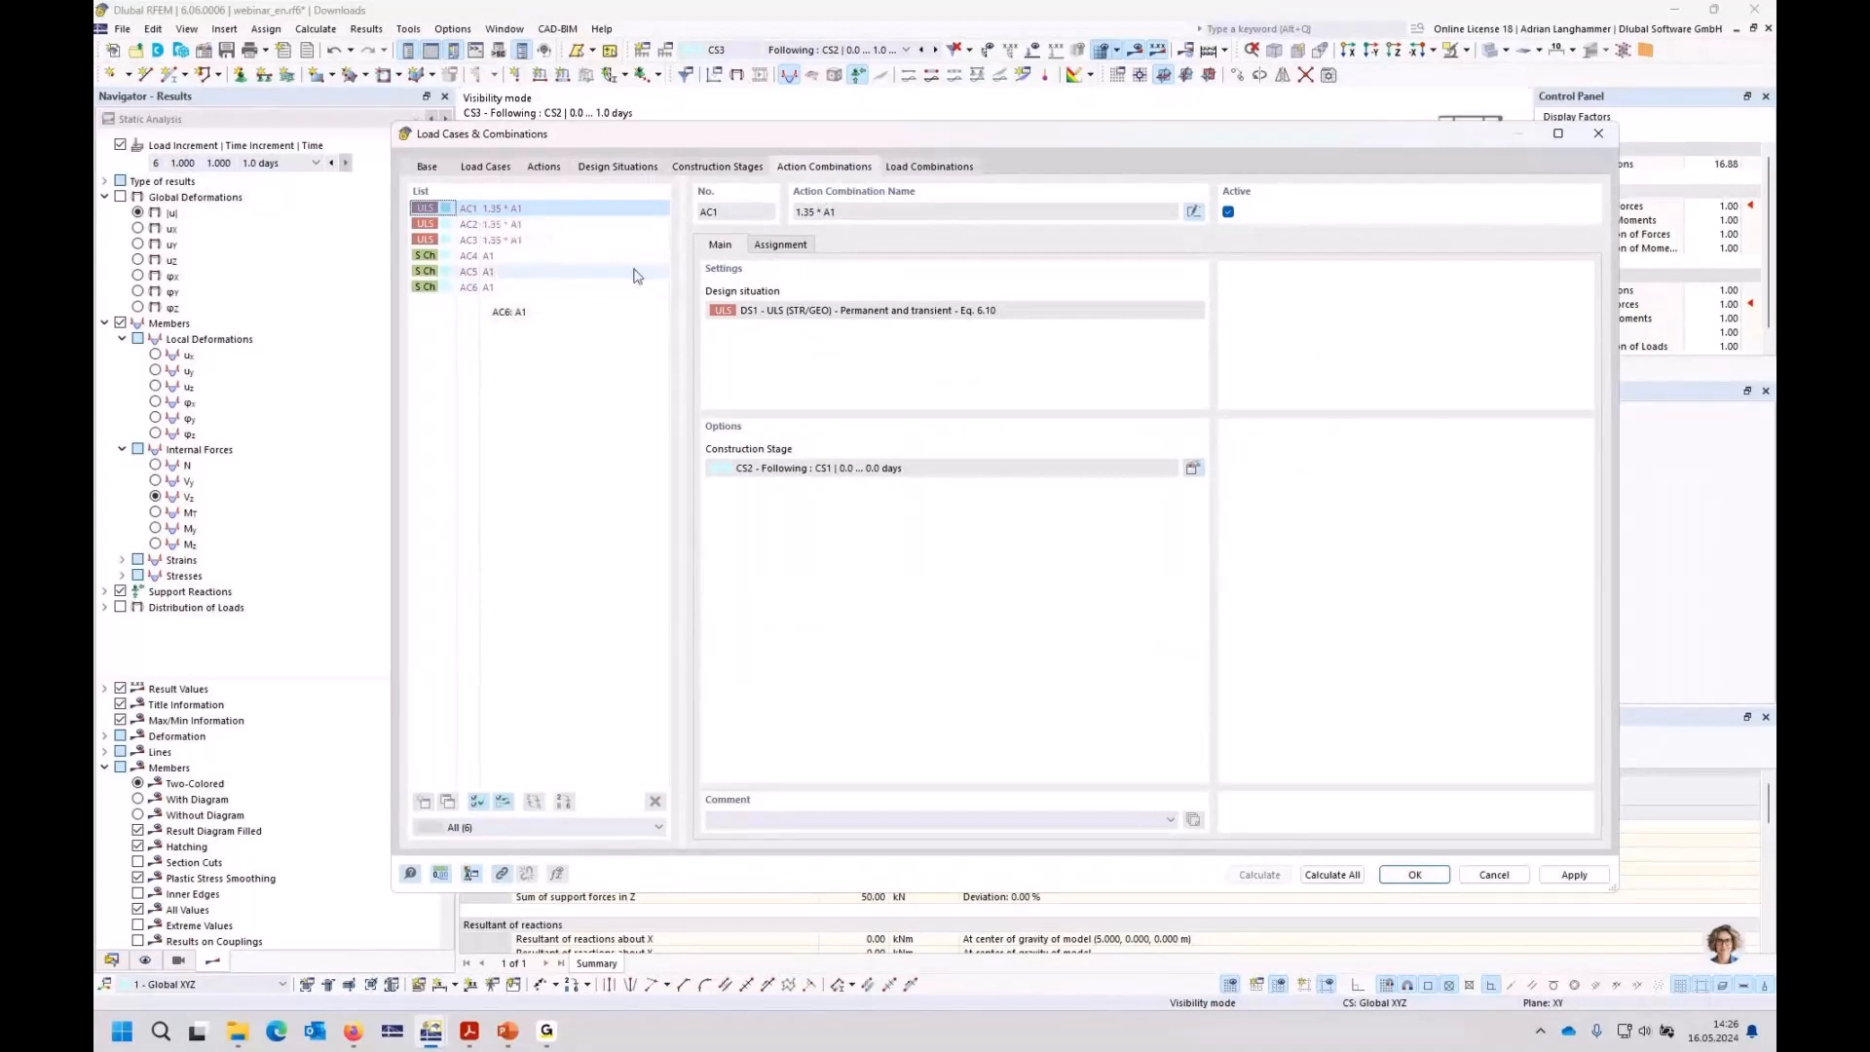
{"action": "left_click", "coordinate": [907, 168]}
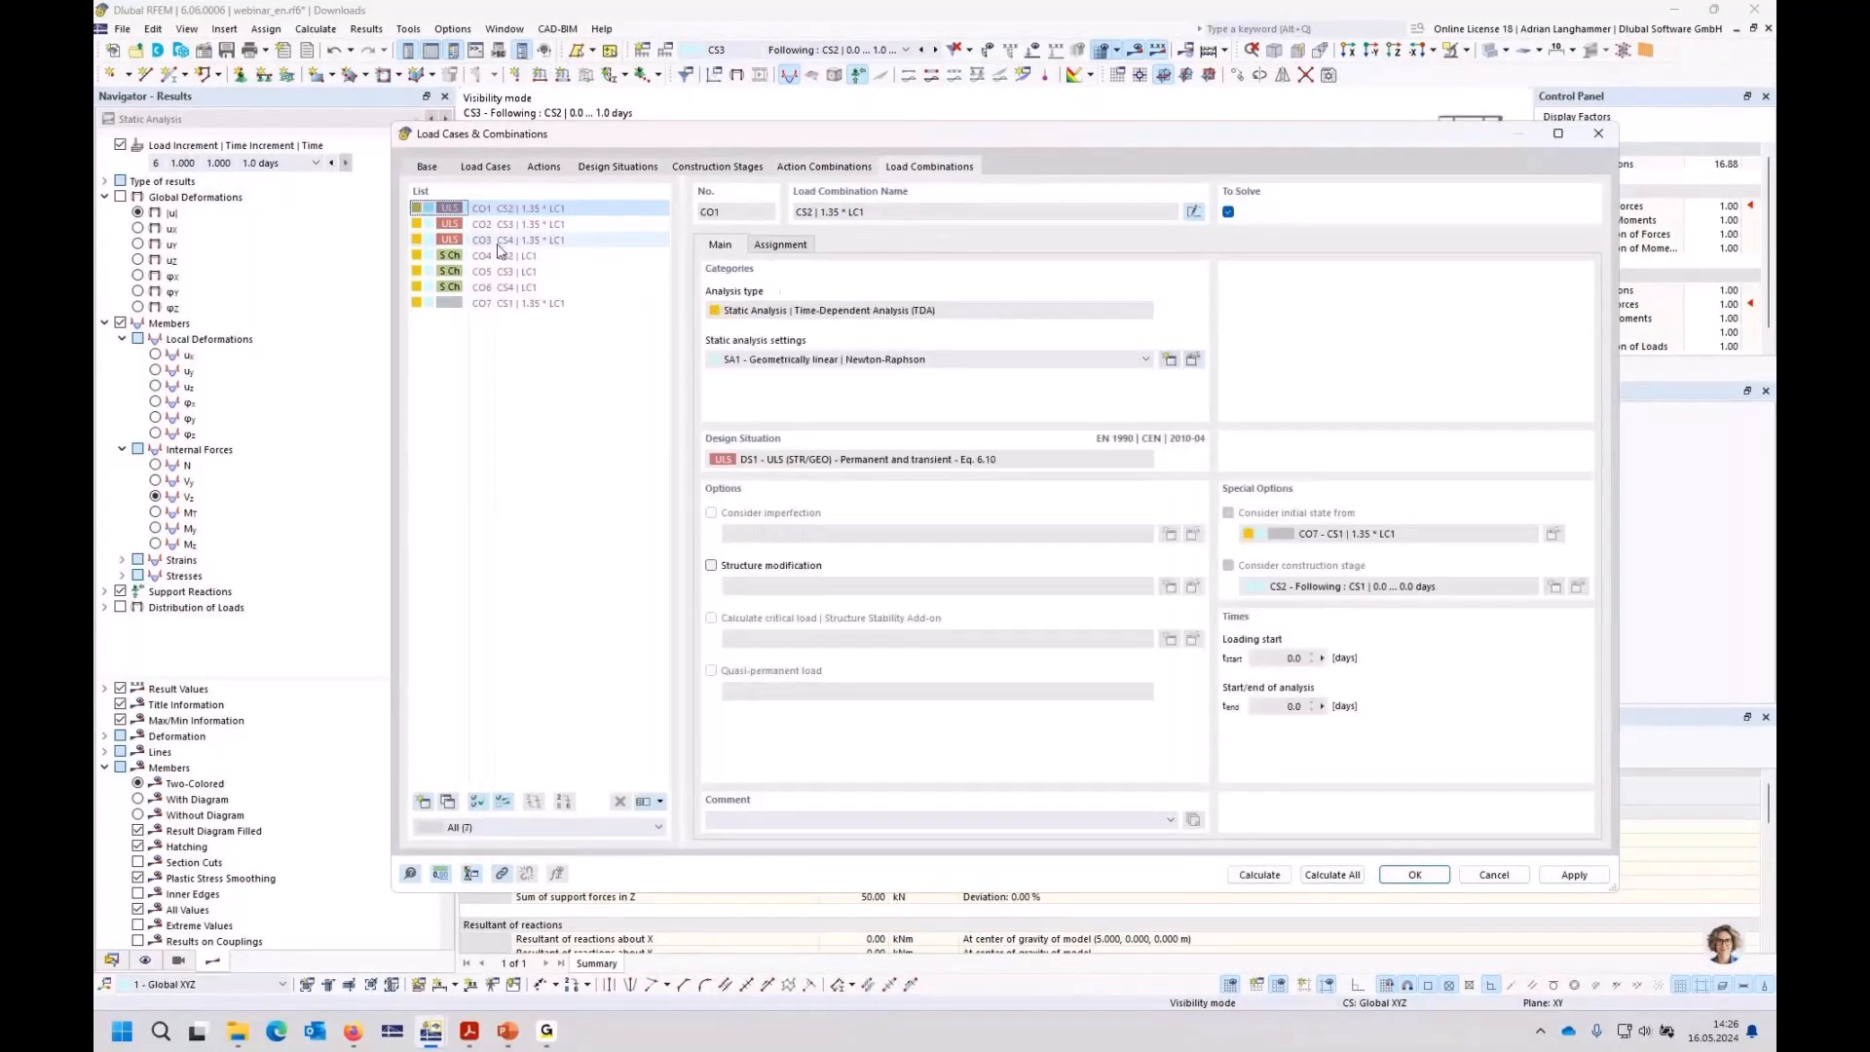
{"action": "left_click", "coordinate": [492, 256]}
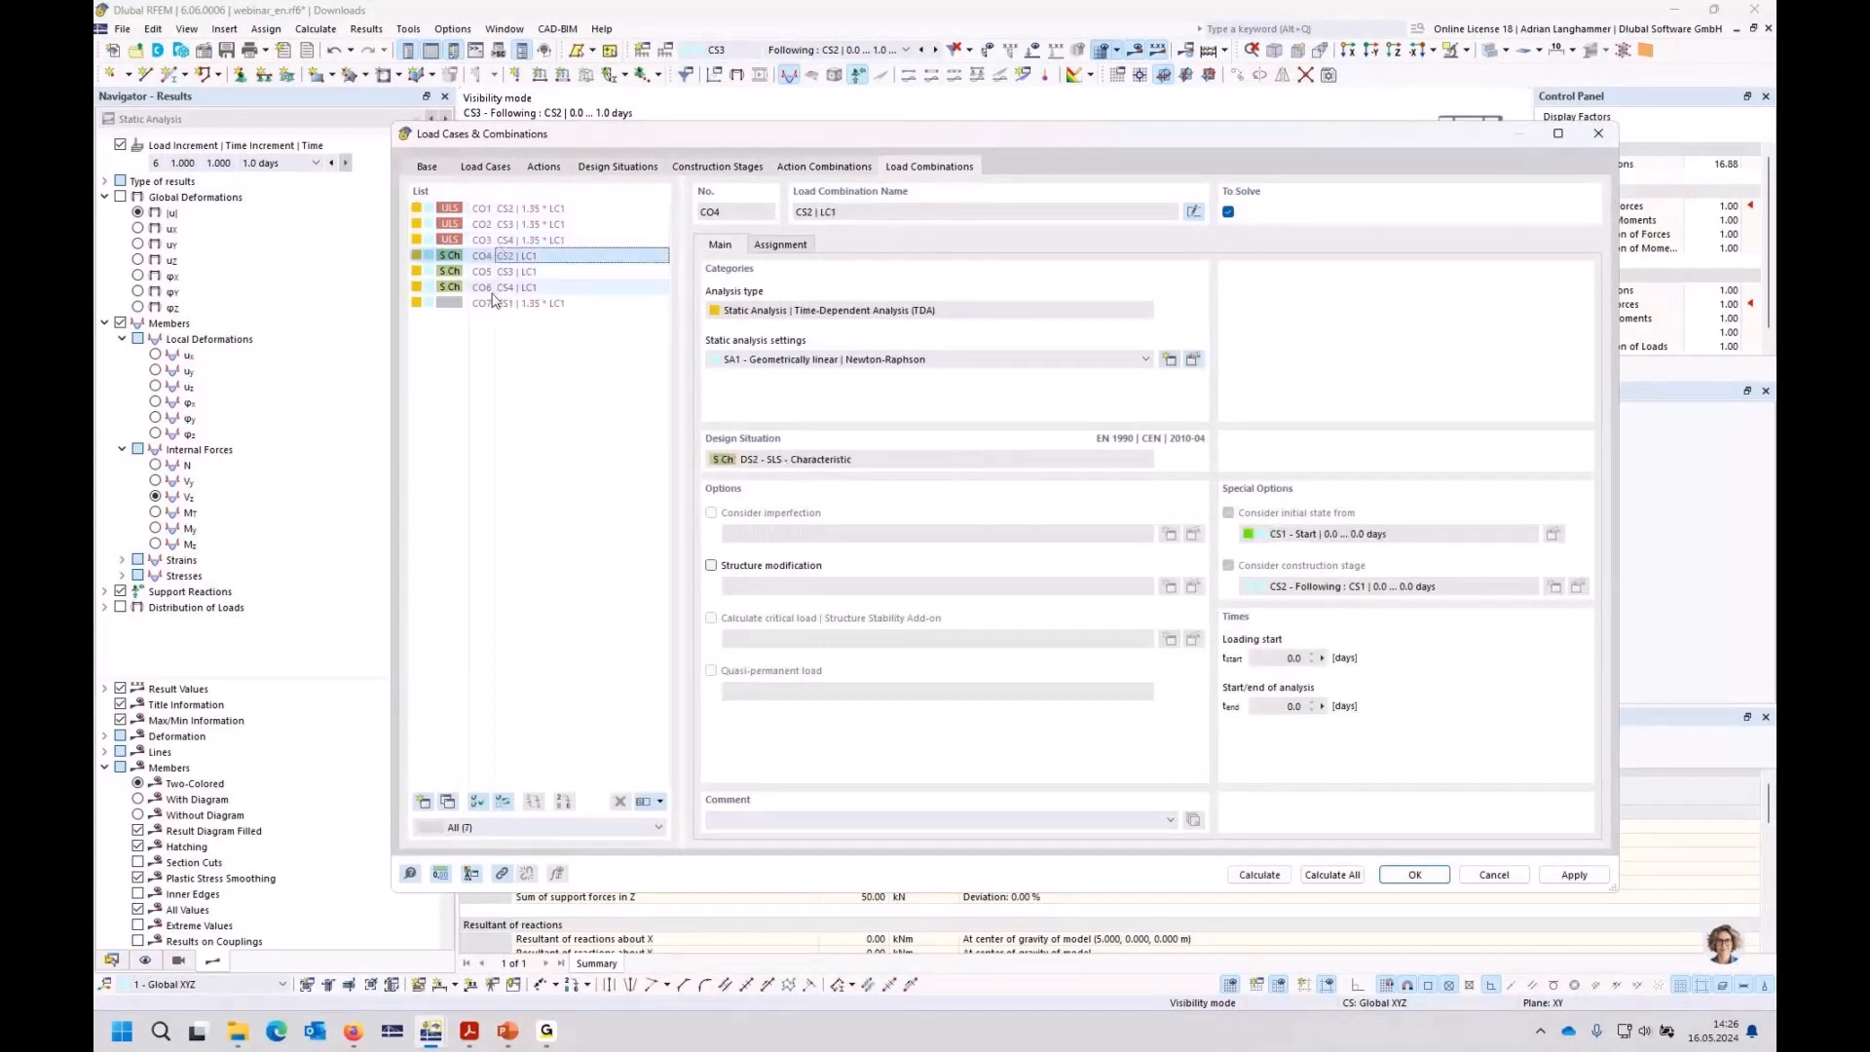
{"action": "left_click", "coordinate": [492, 289]}
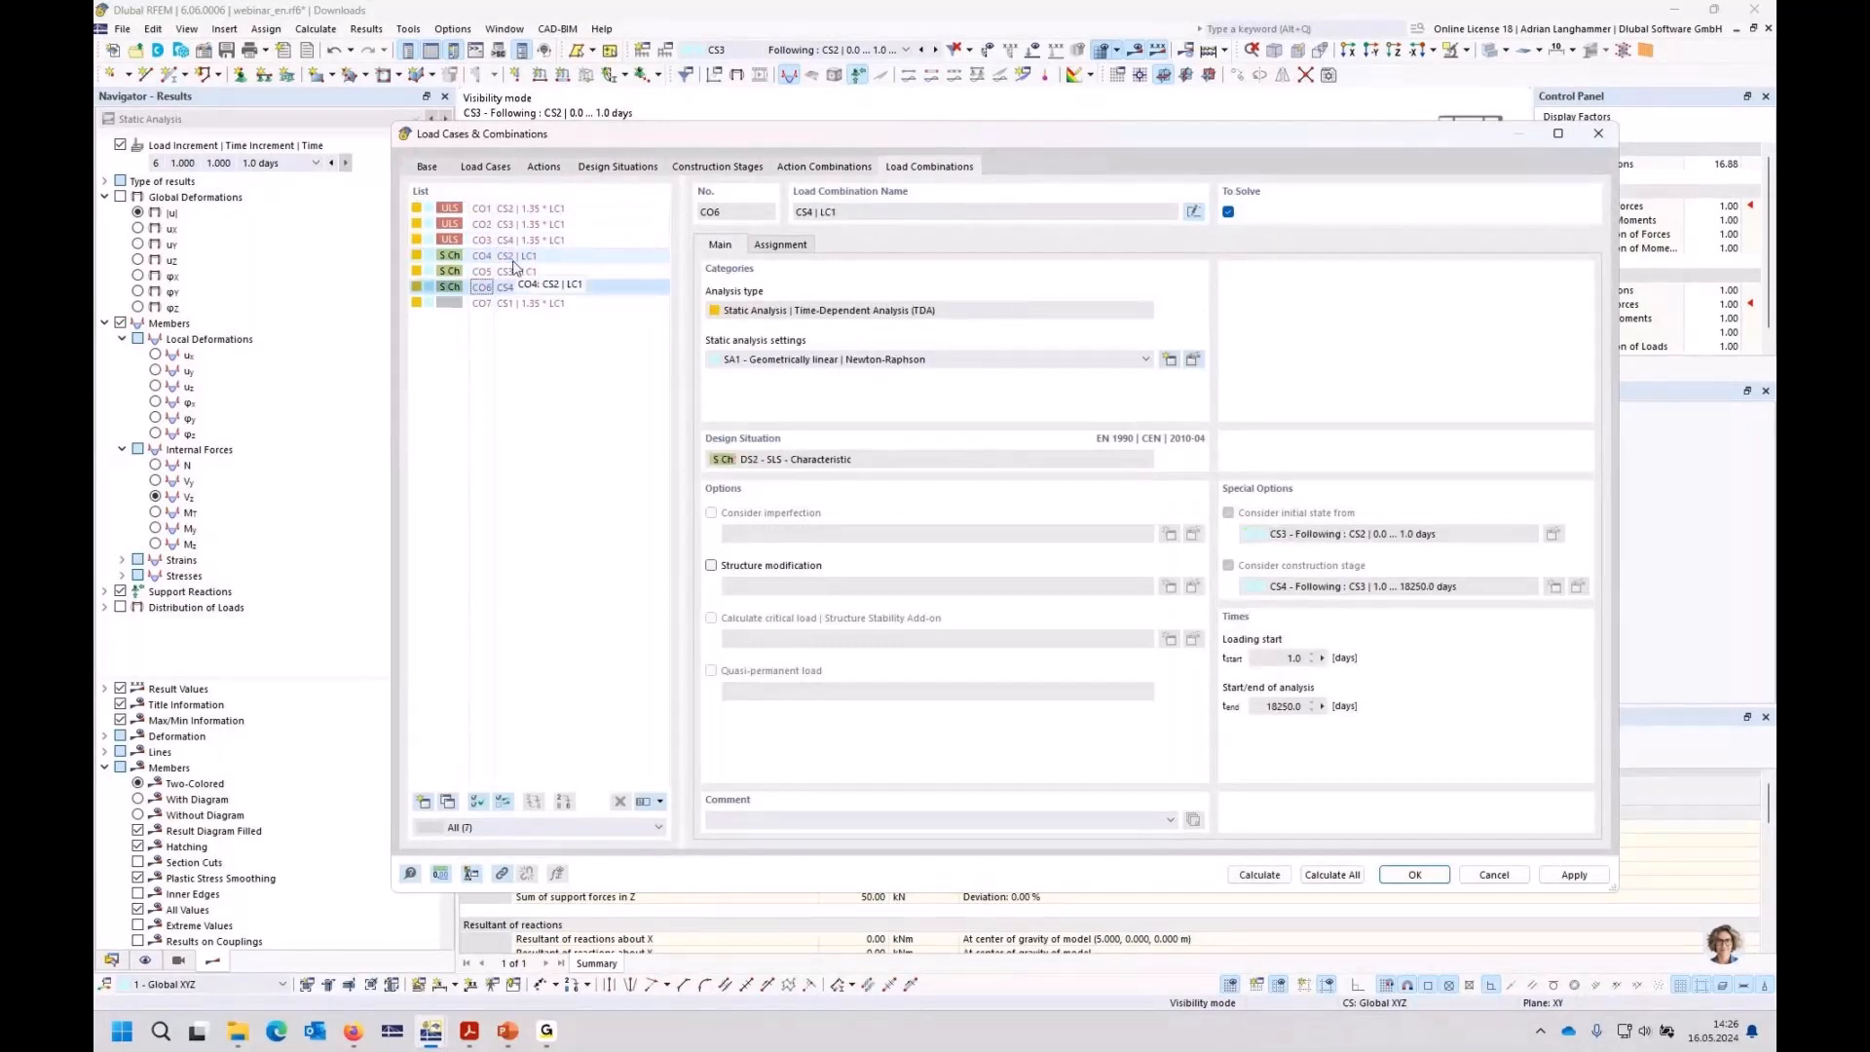
{"action": "left_click", "coordinate": [514, 259]}
{"action": "left_click", "coordinate": [514, 272]}
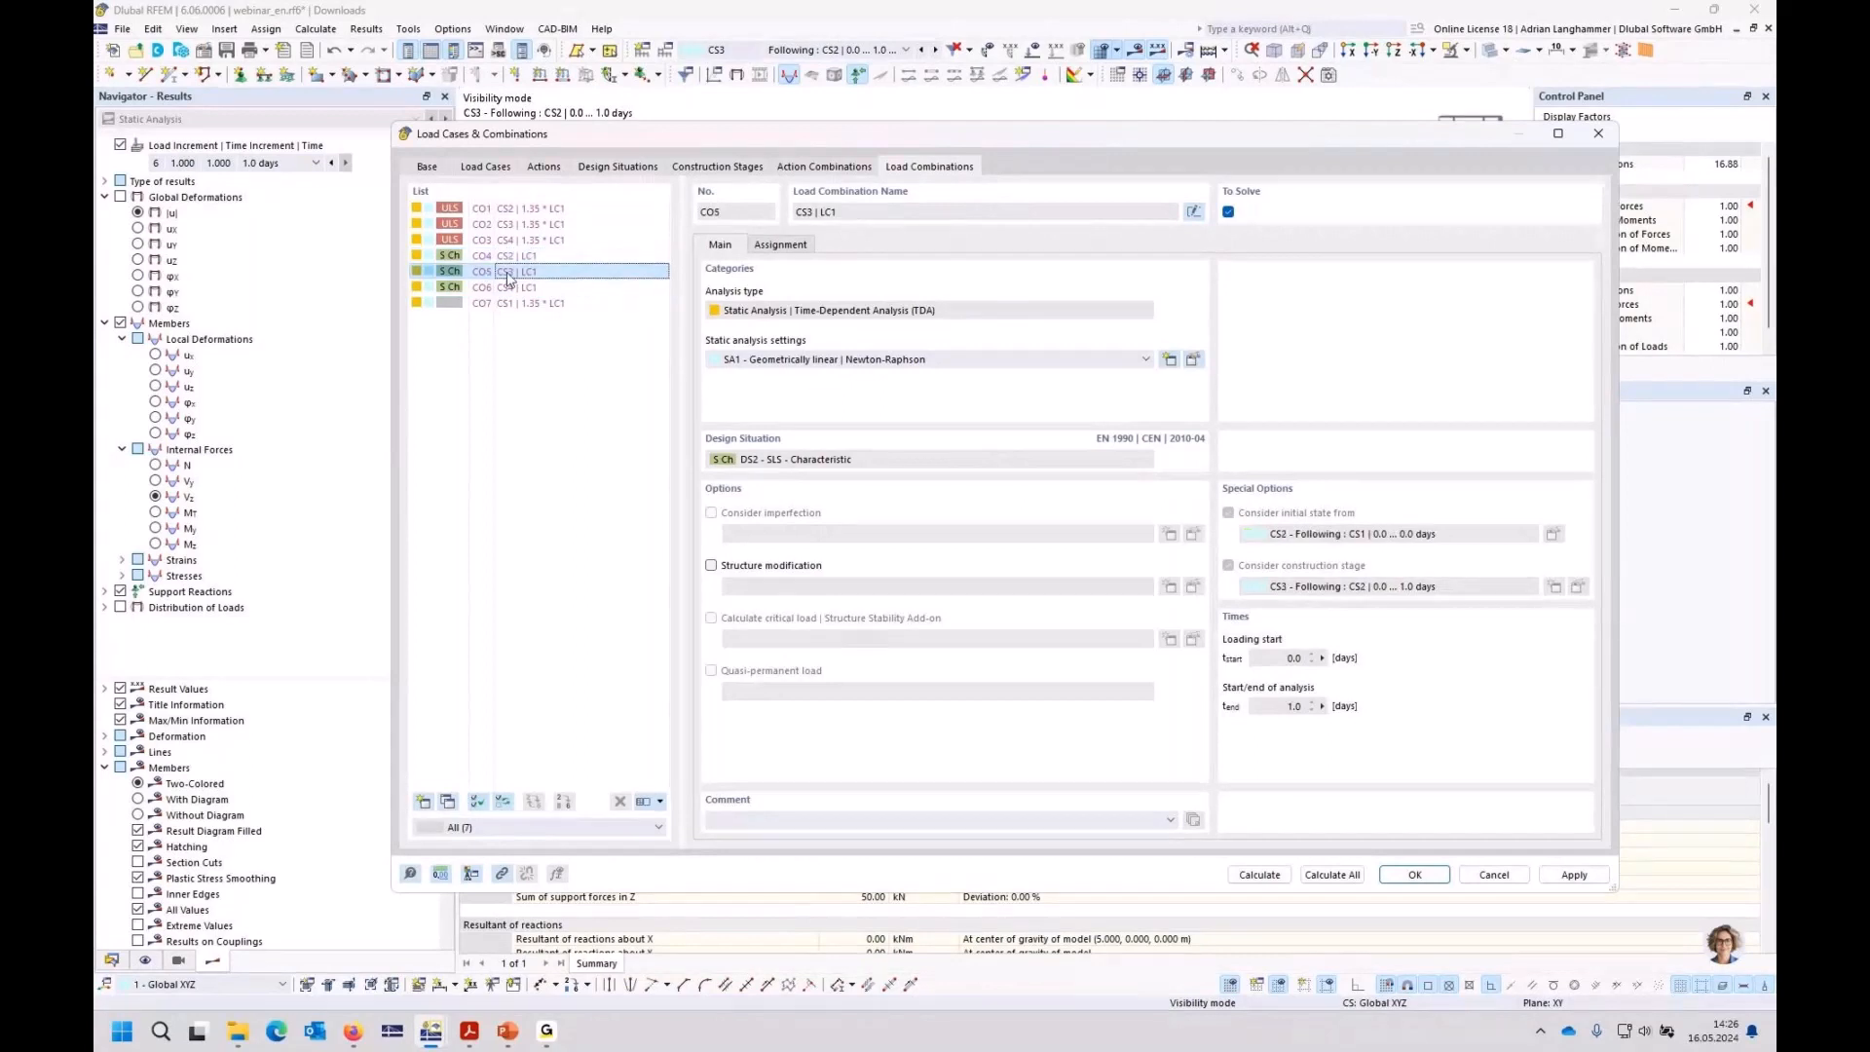
Step: Compare the initial states, construction stages and times of the ULS, SLS and CO7 load combinations, and accept the load cases and combinations
{"action": "left_click", "coordinate": [513, 288]}
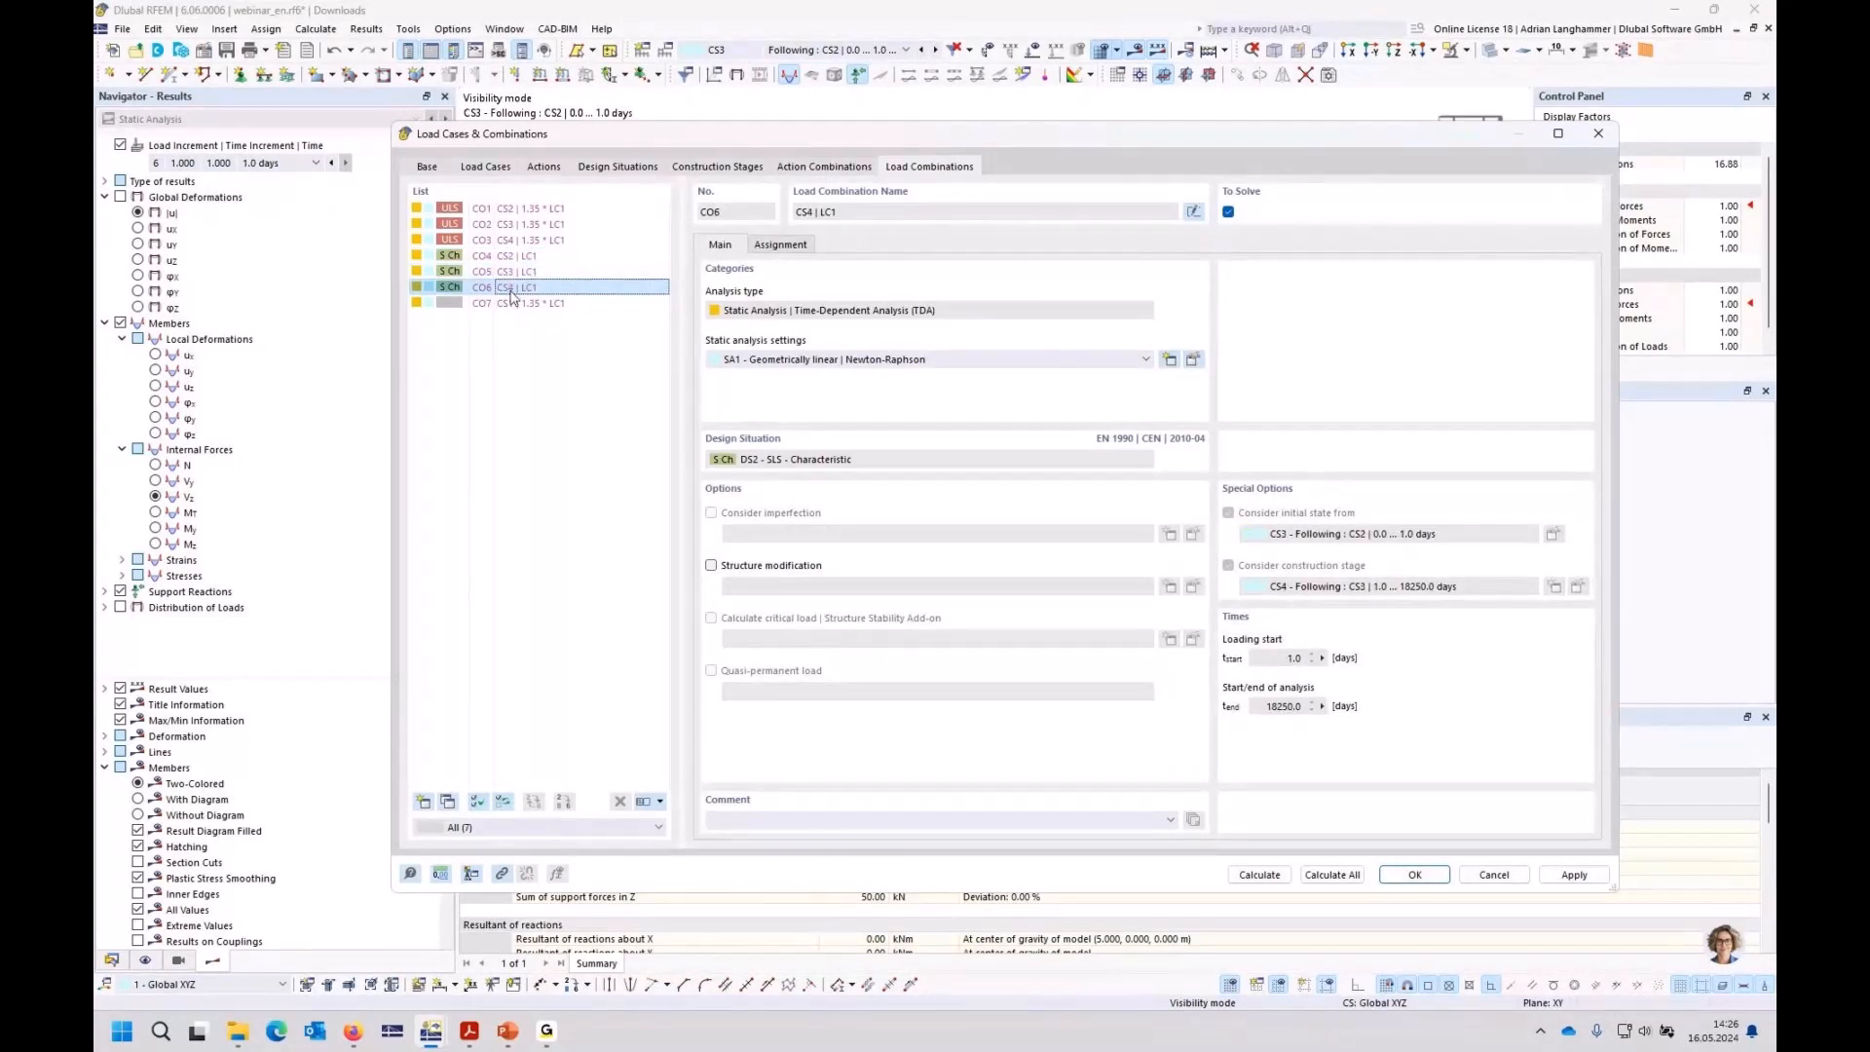
{"action": "left_click", "coordinate": [518, 209]}
{"action": "left_click", "coordinate": [530, 241], "text": "shift"}
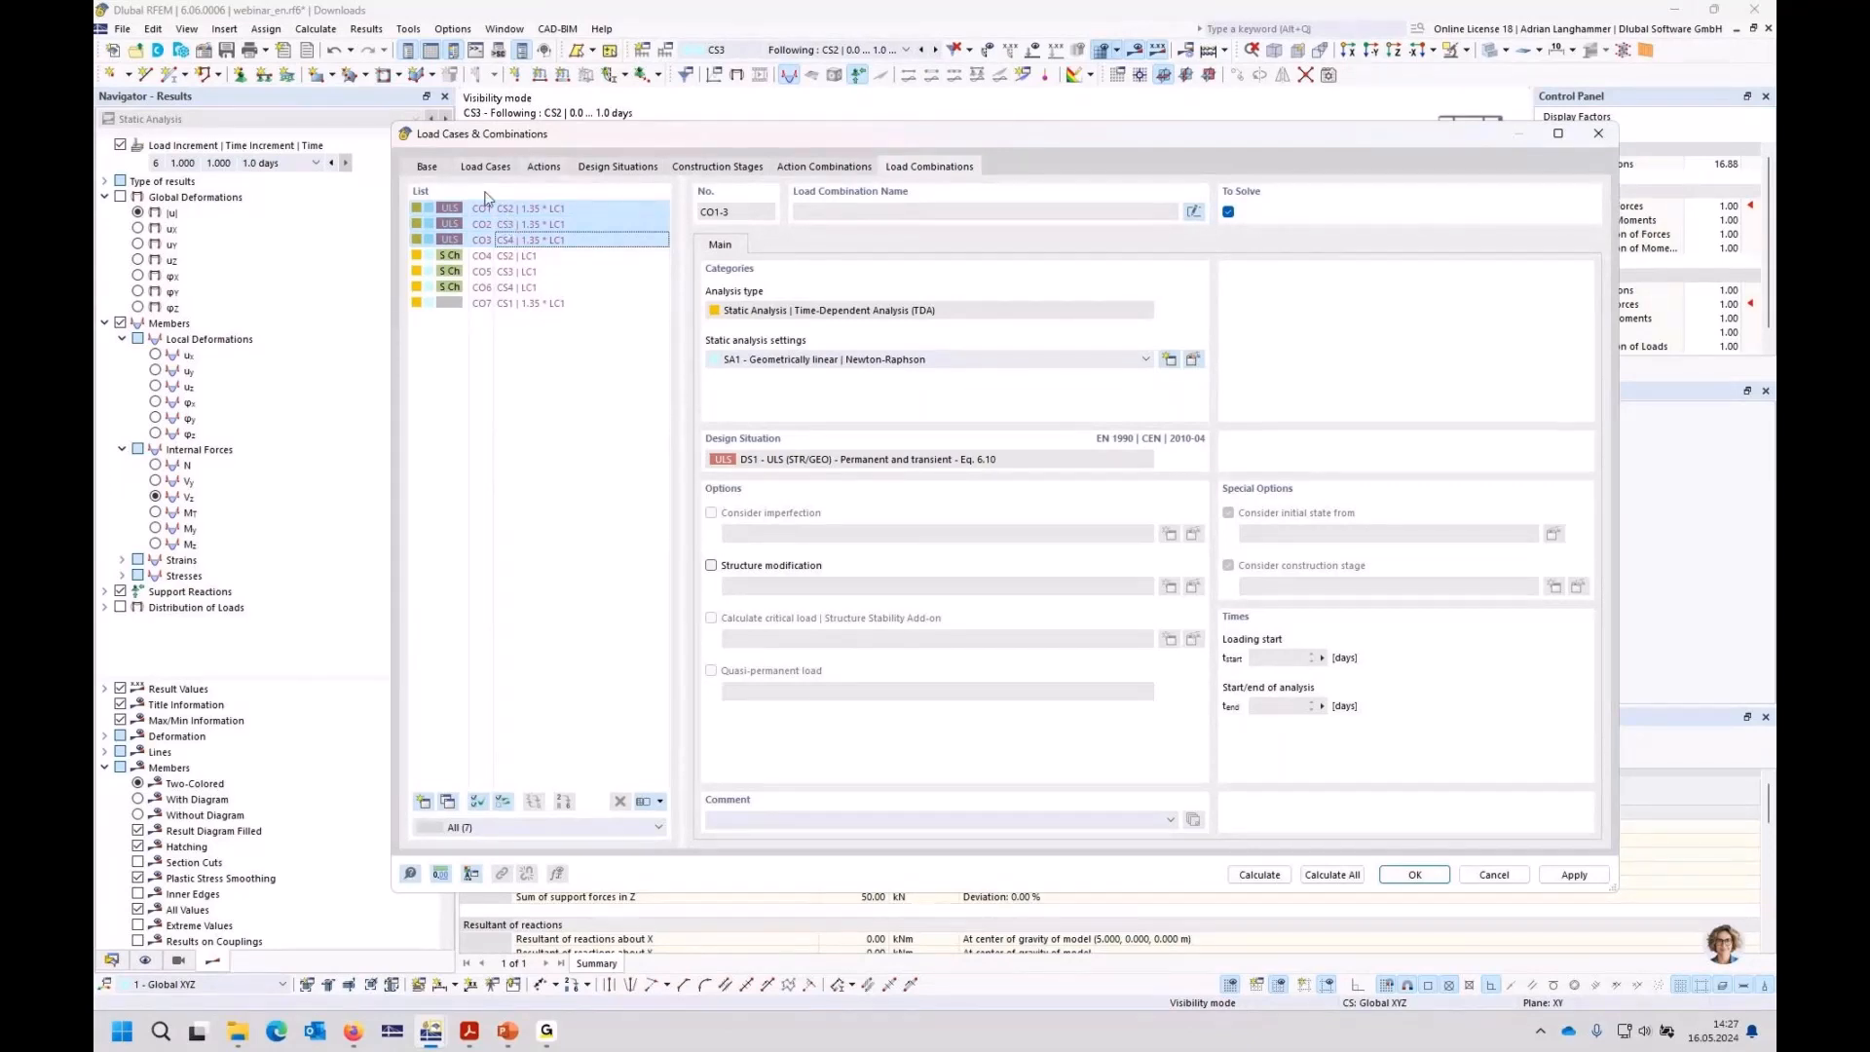
{"action": "left_click", "coordinate": [514, 257]}
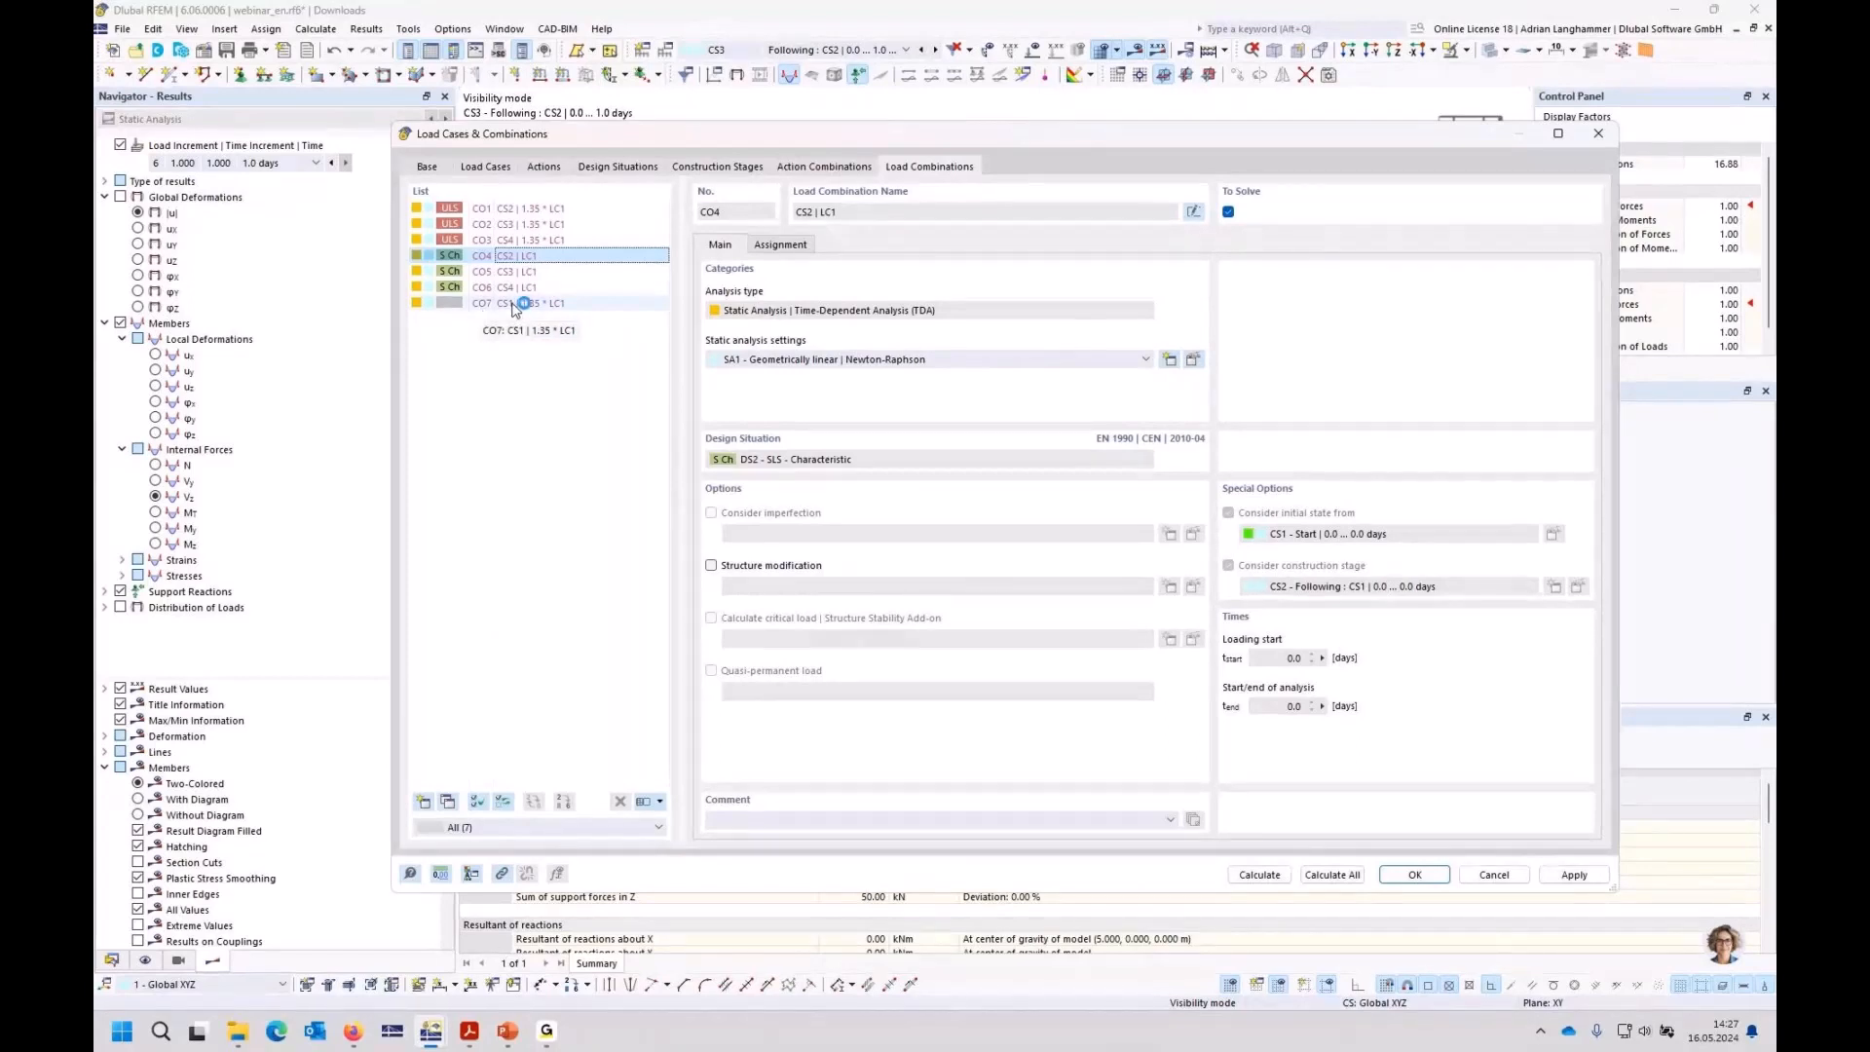
{"action": "left_click", "coordinate": [513, 208]}
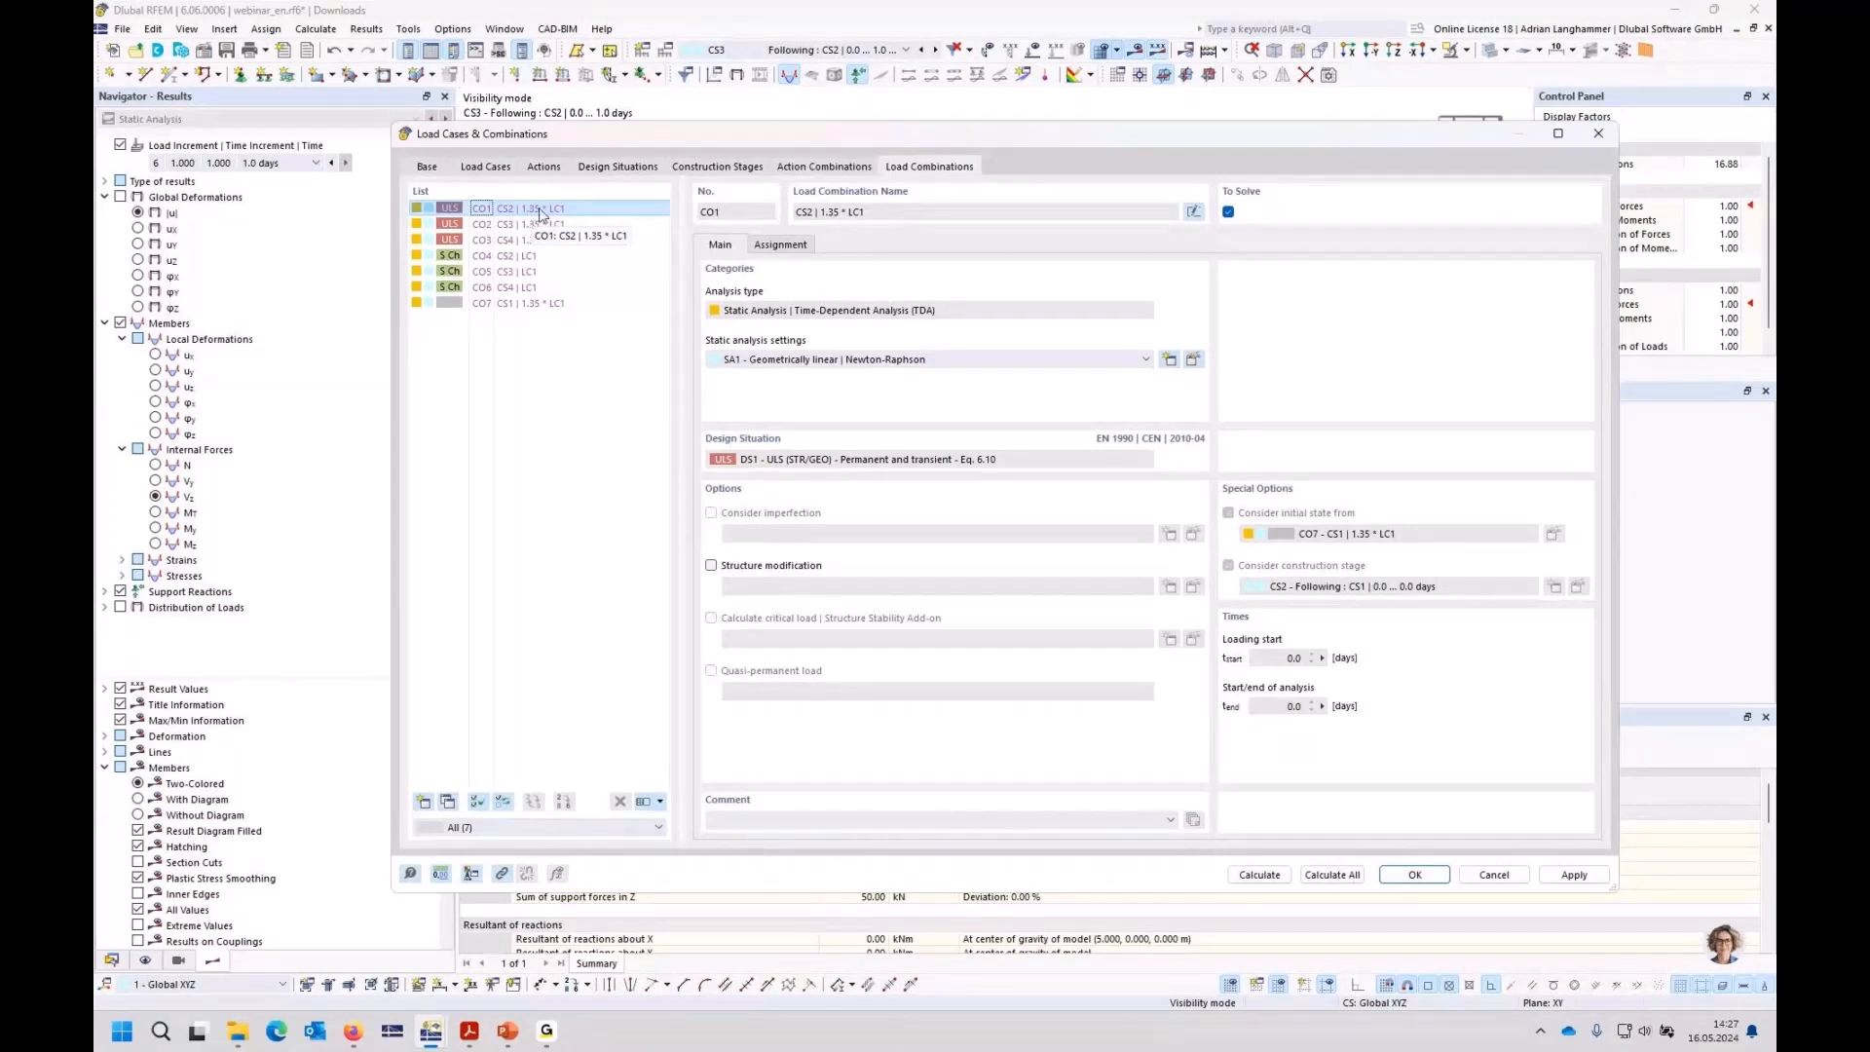
{"action": "left_click", "coordinate": [477, 305]}
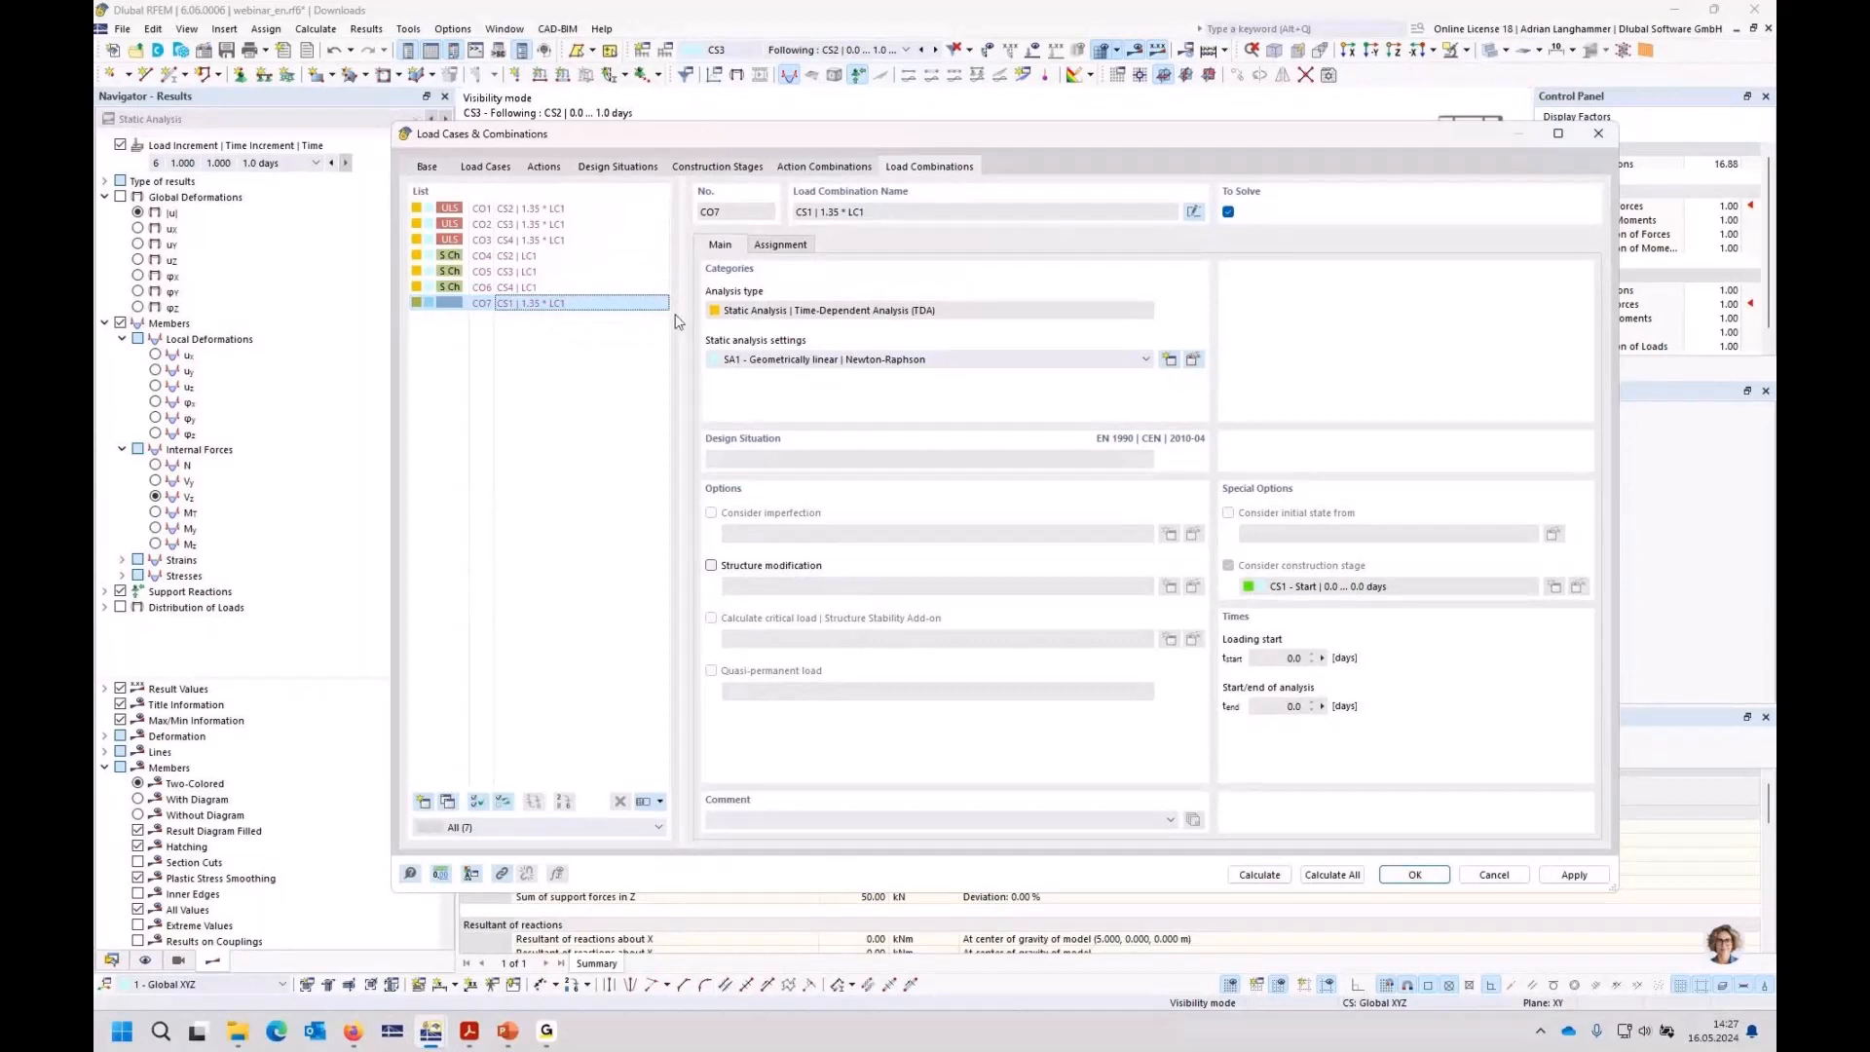
{"action": "left_click", "coordinate": [578, 259]}
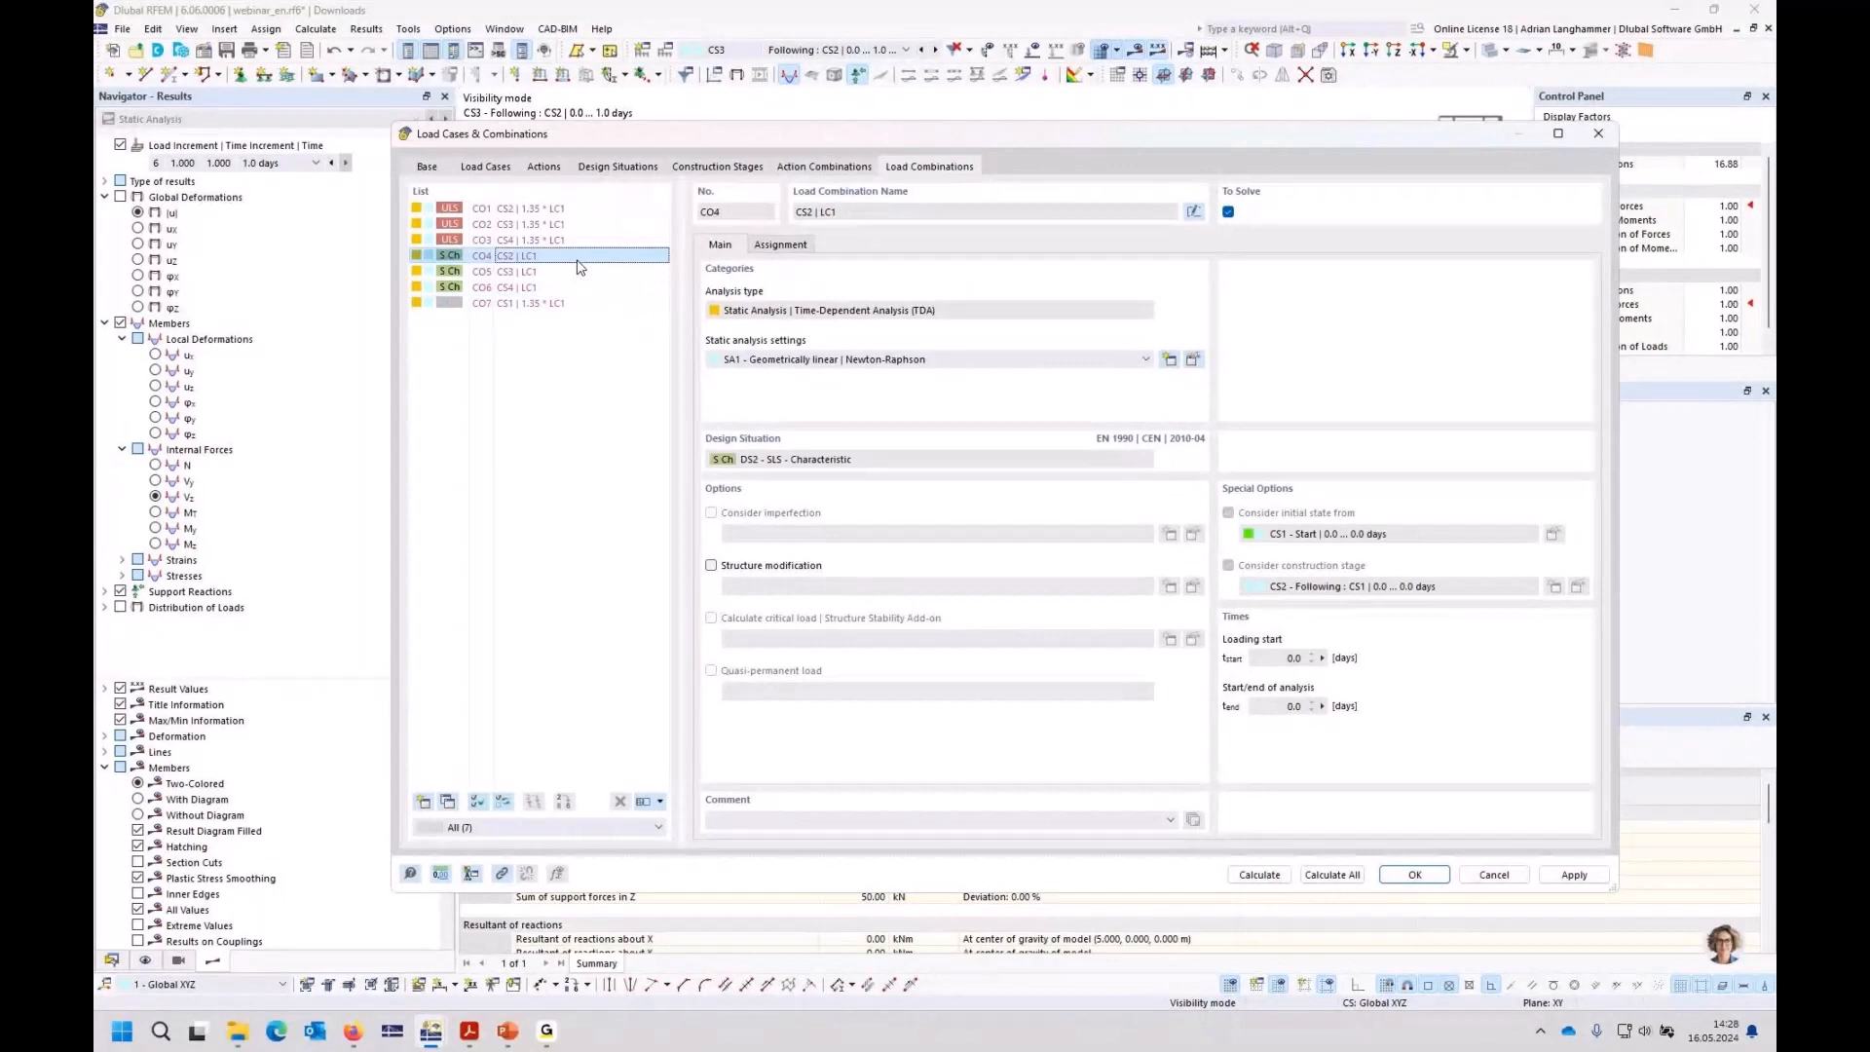
{"action": "left_click", "coordinate": [574, 272]}
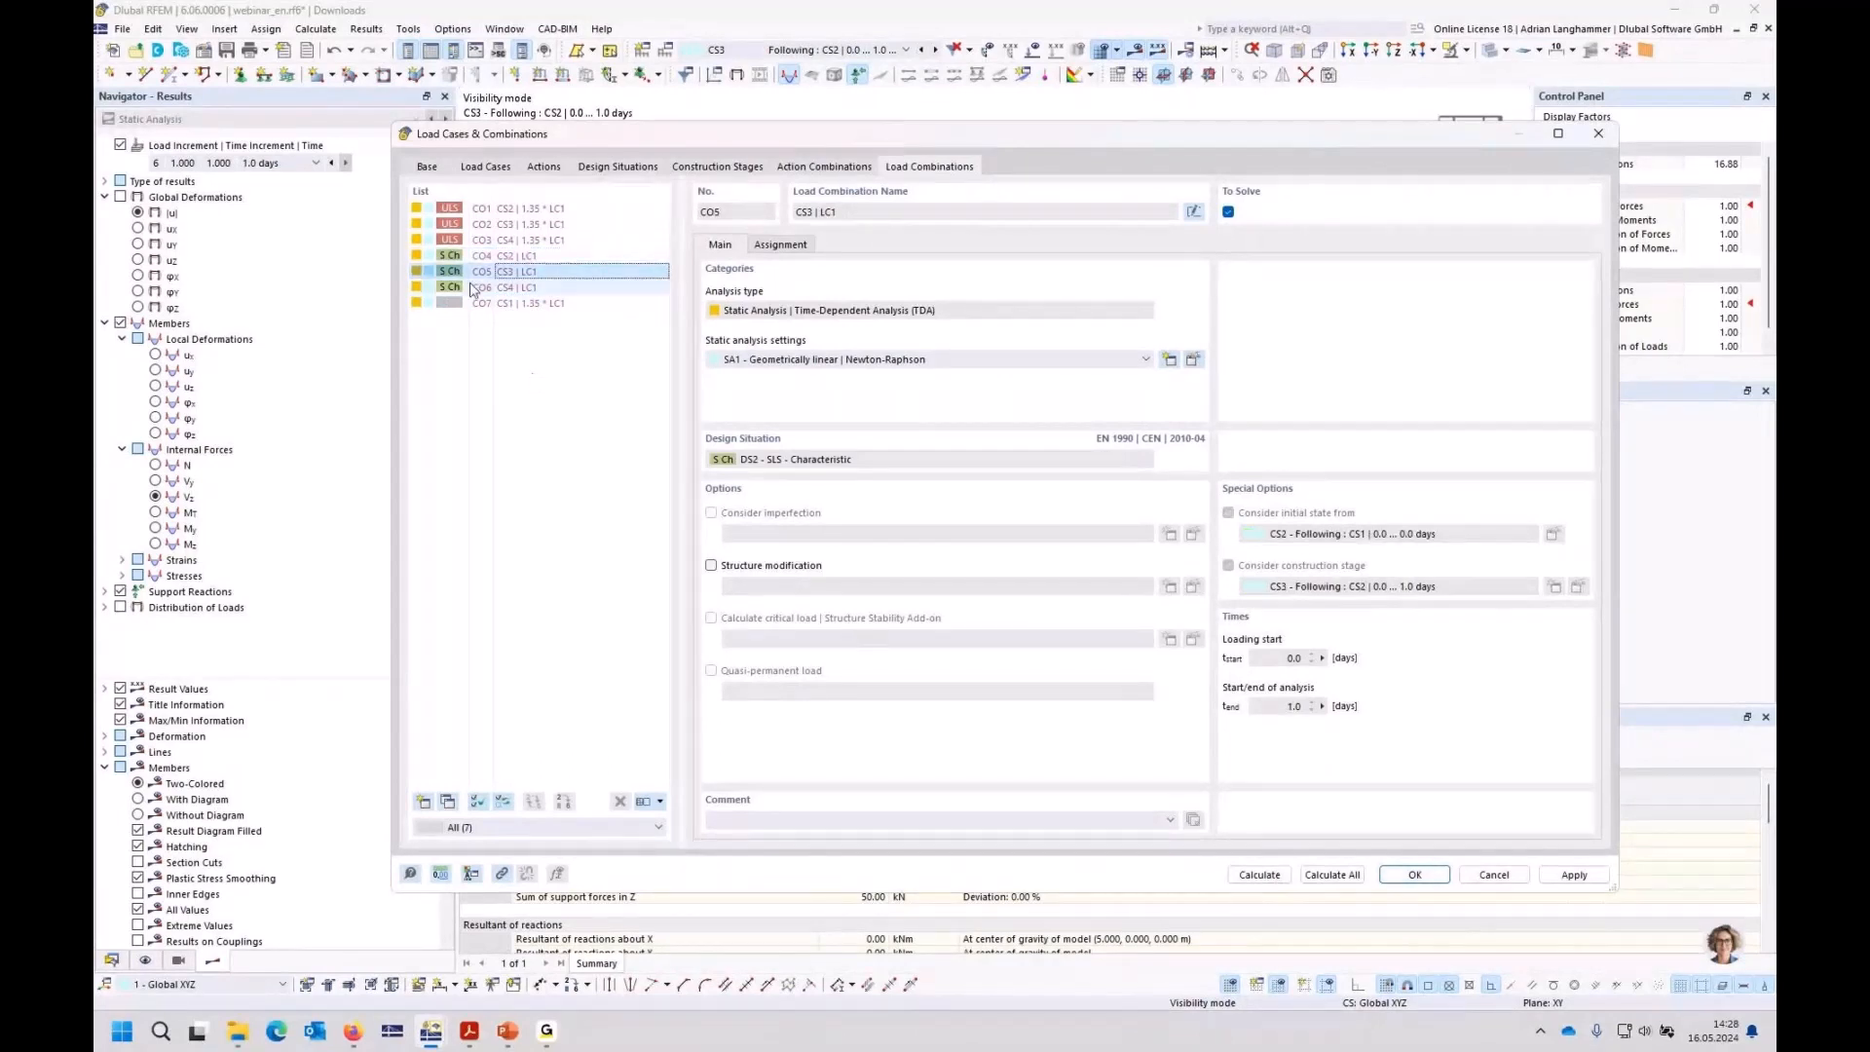
{"action": "key", "text": "Return"}
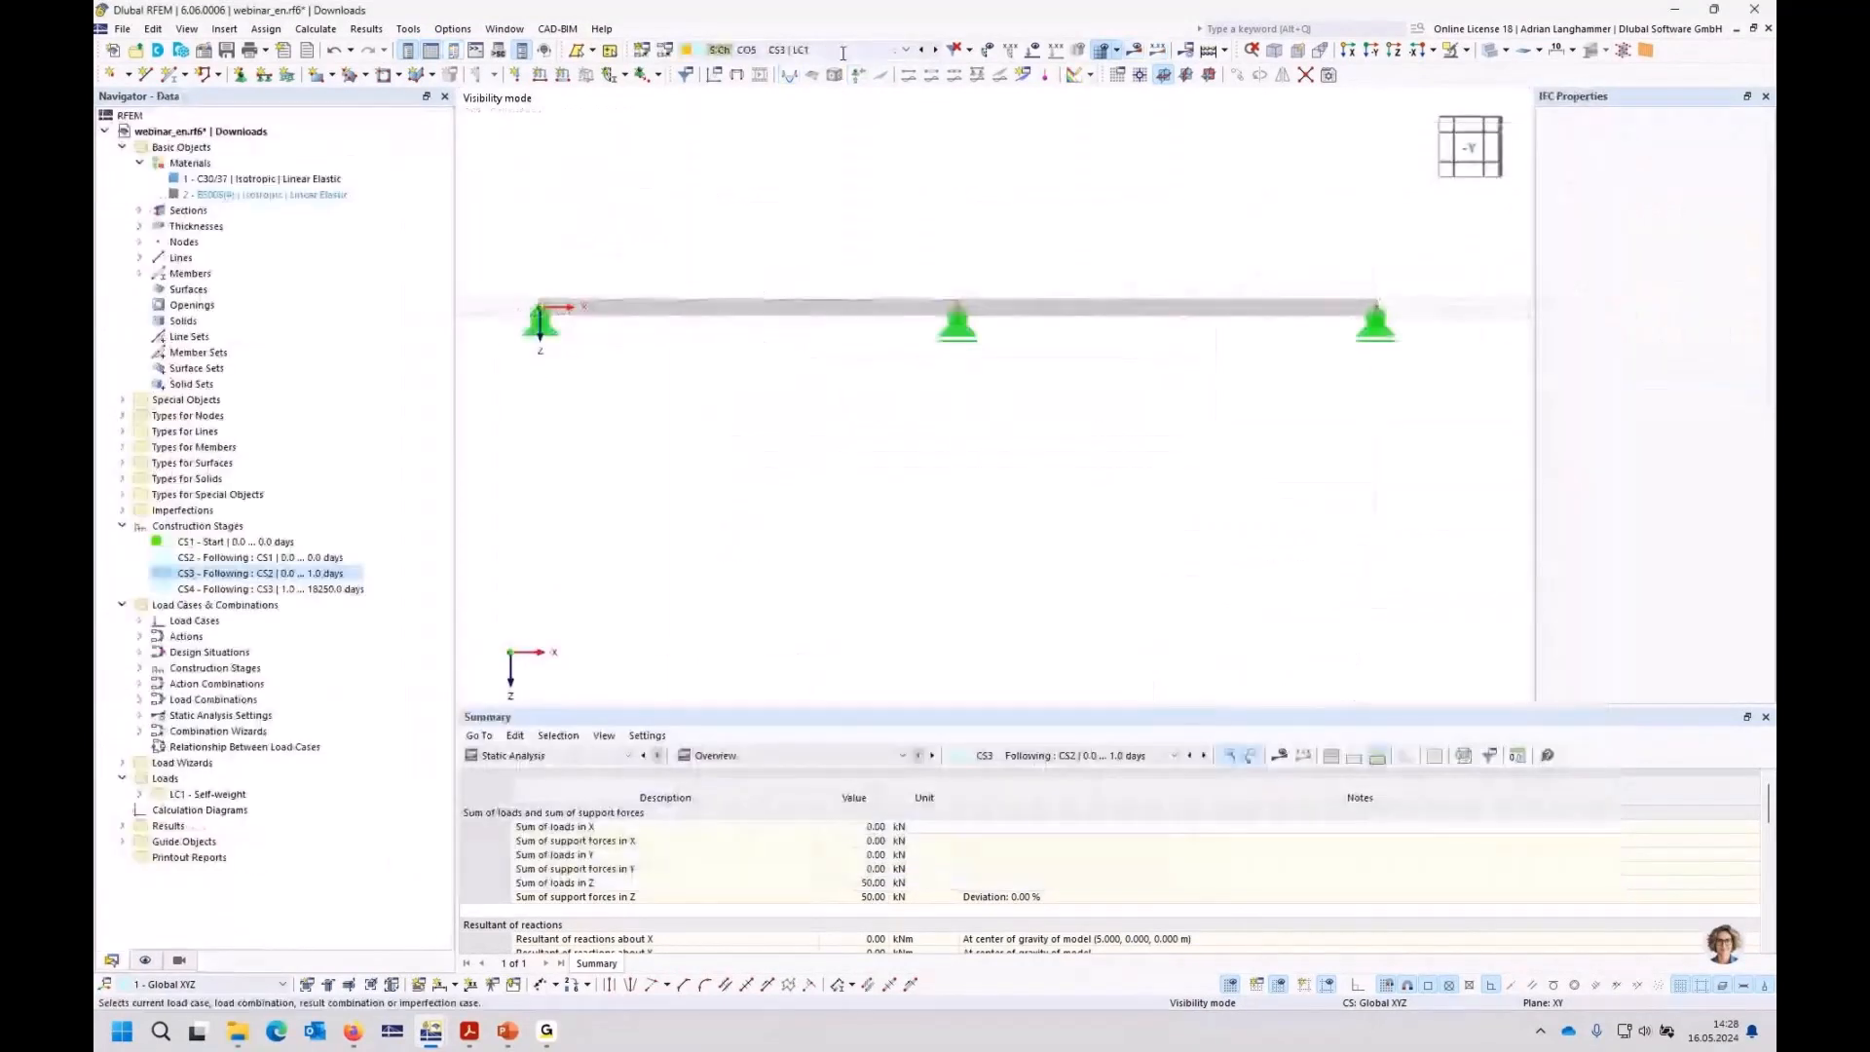
Step: Show the static analysis results of design situation DS2 SLS - Characteristic and of load combination CO4
{"action": "left_click", "coordinate": [843, 49]}
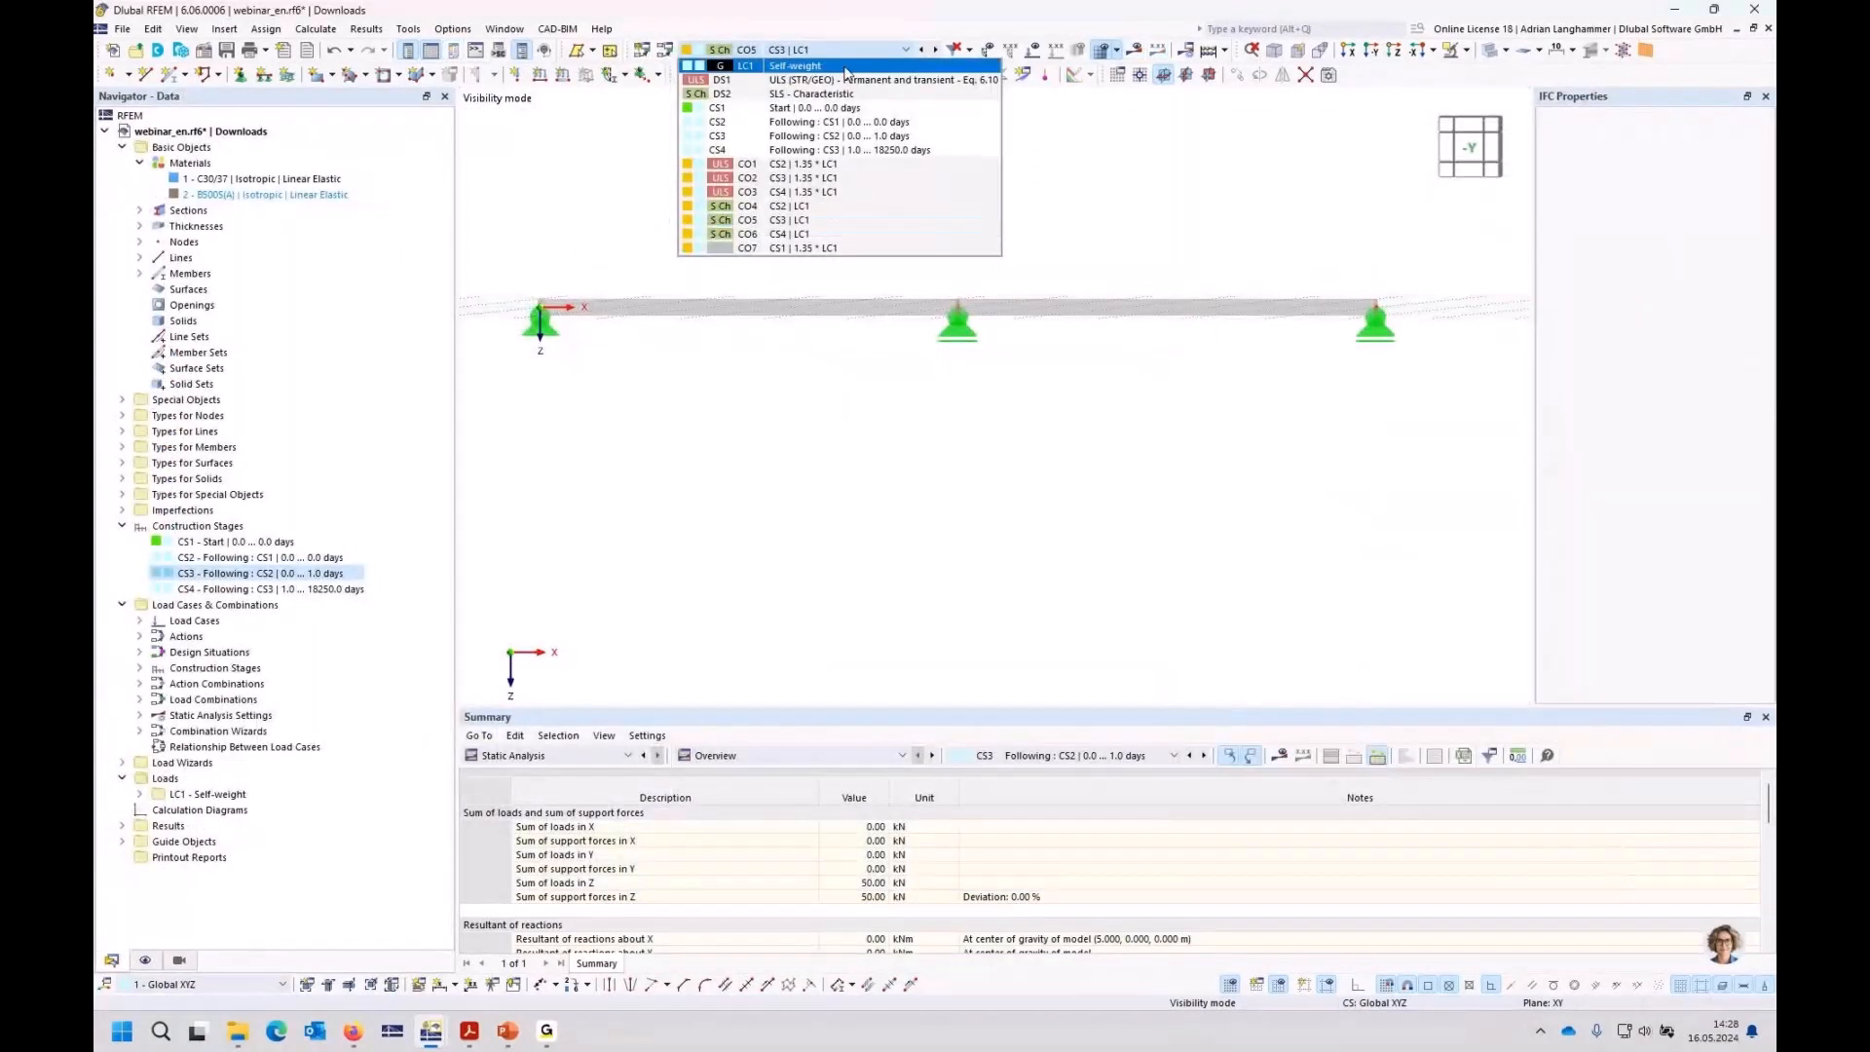
{"action": "left_click", "coordinate": [843, 94]}
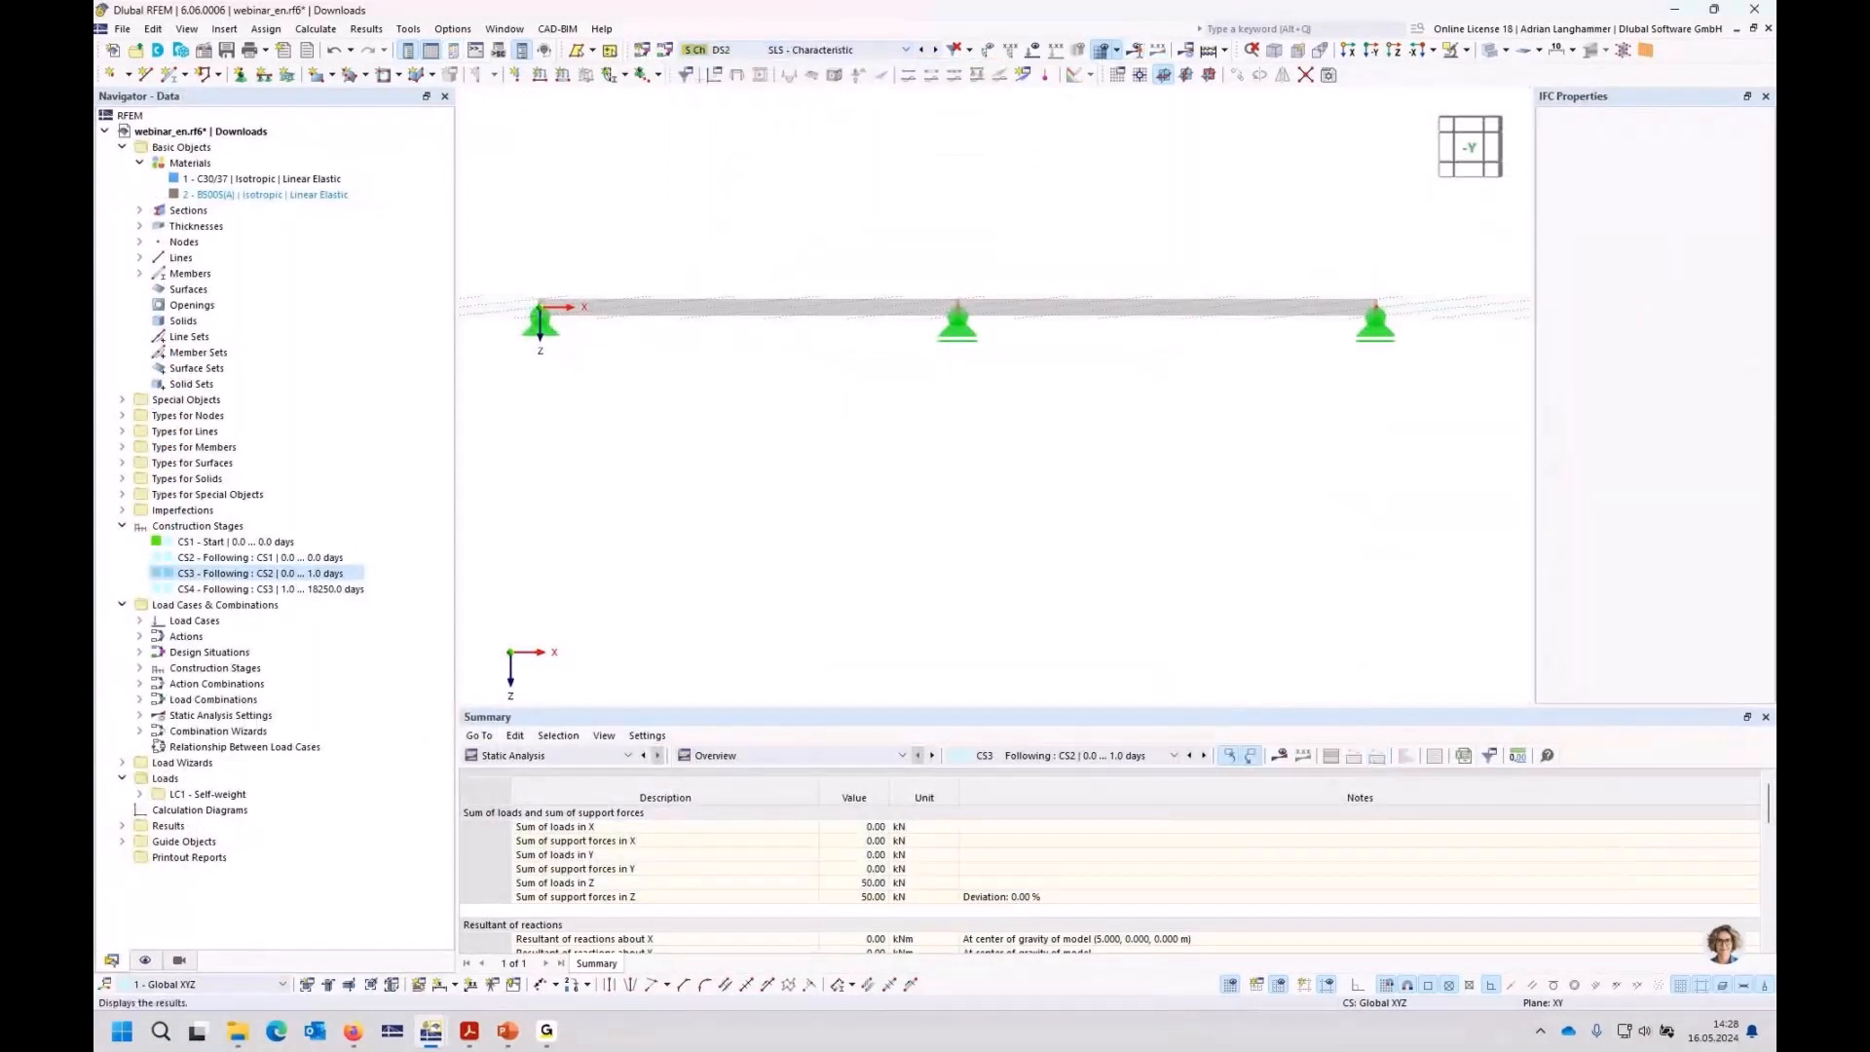
{"action": "left_click", "coordinate": [1137, 51]}
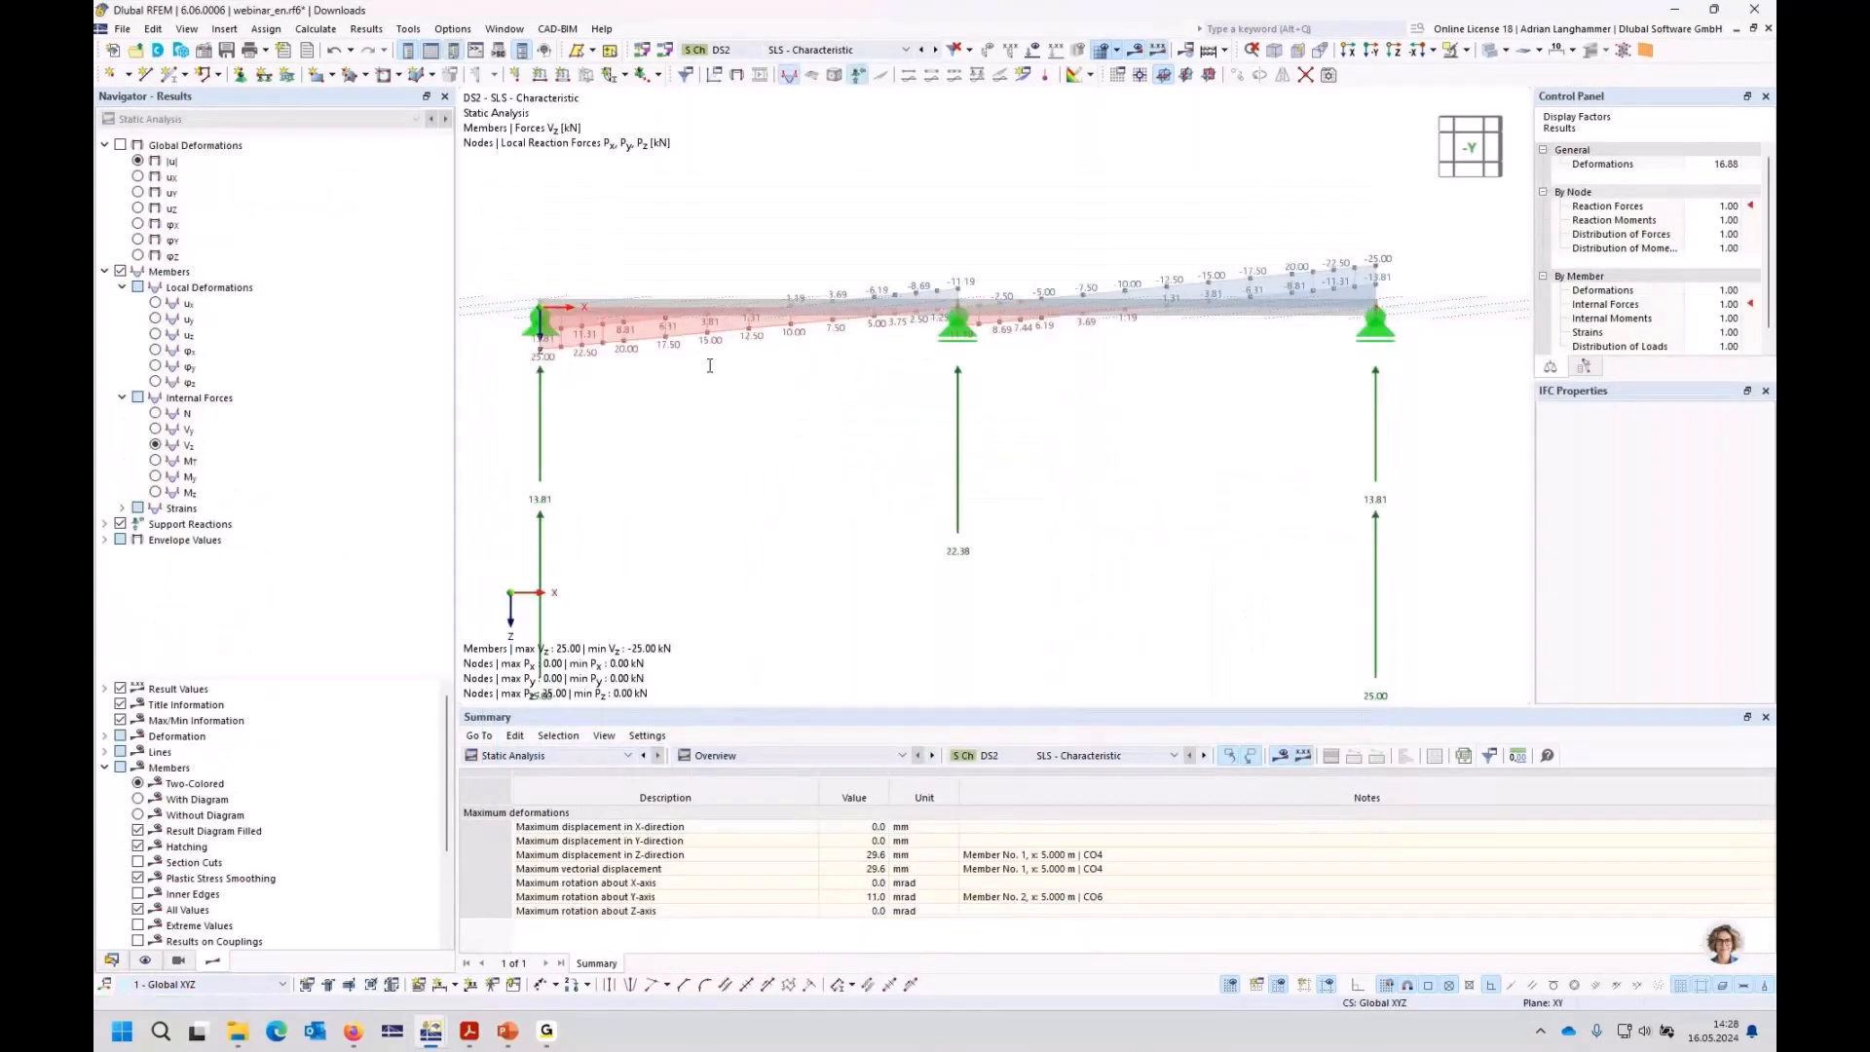
{"action": "left_click", "coordinate": [838, 50]}
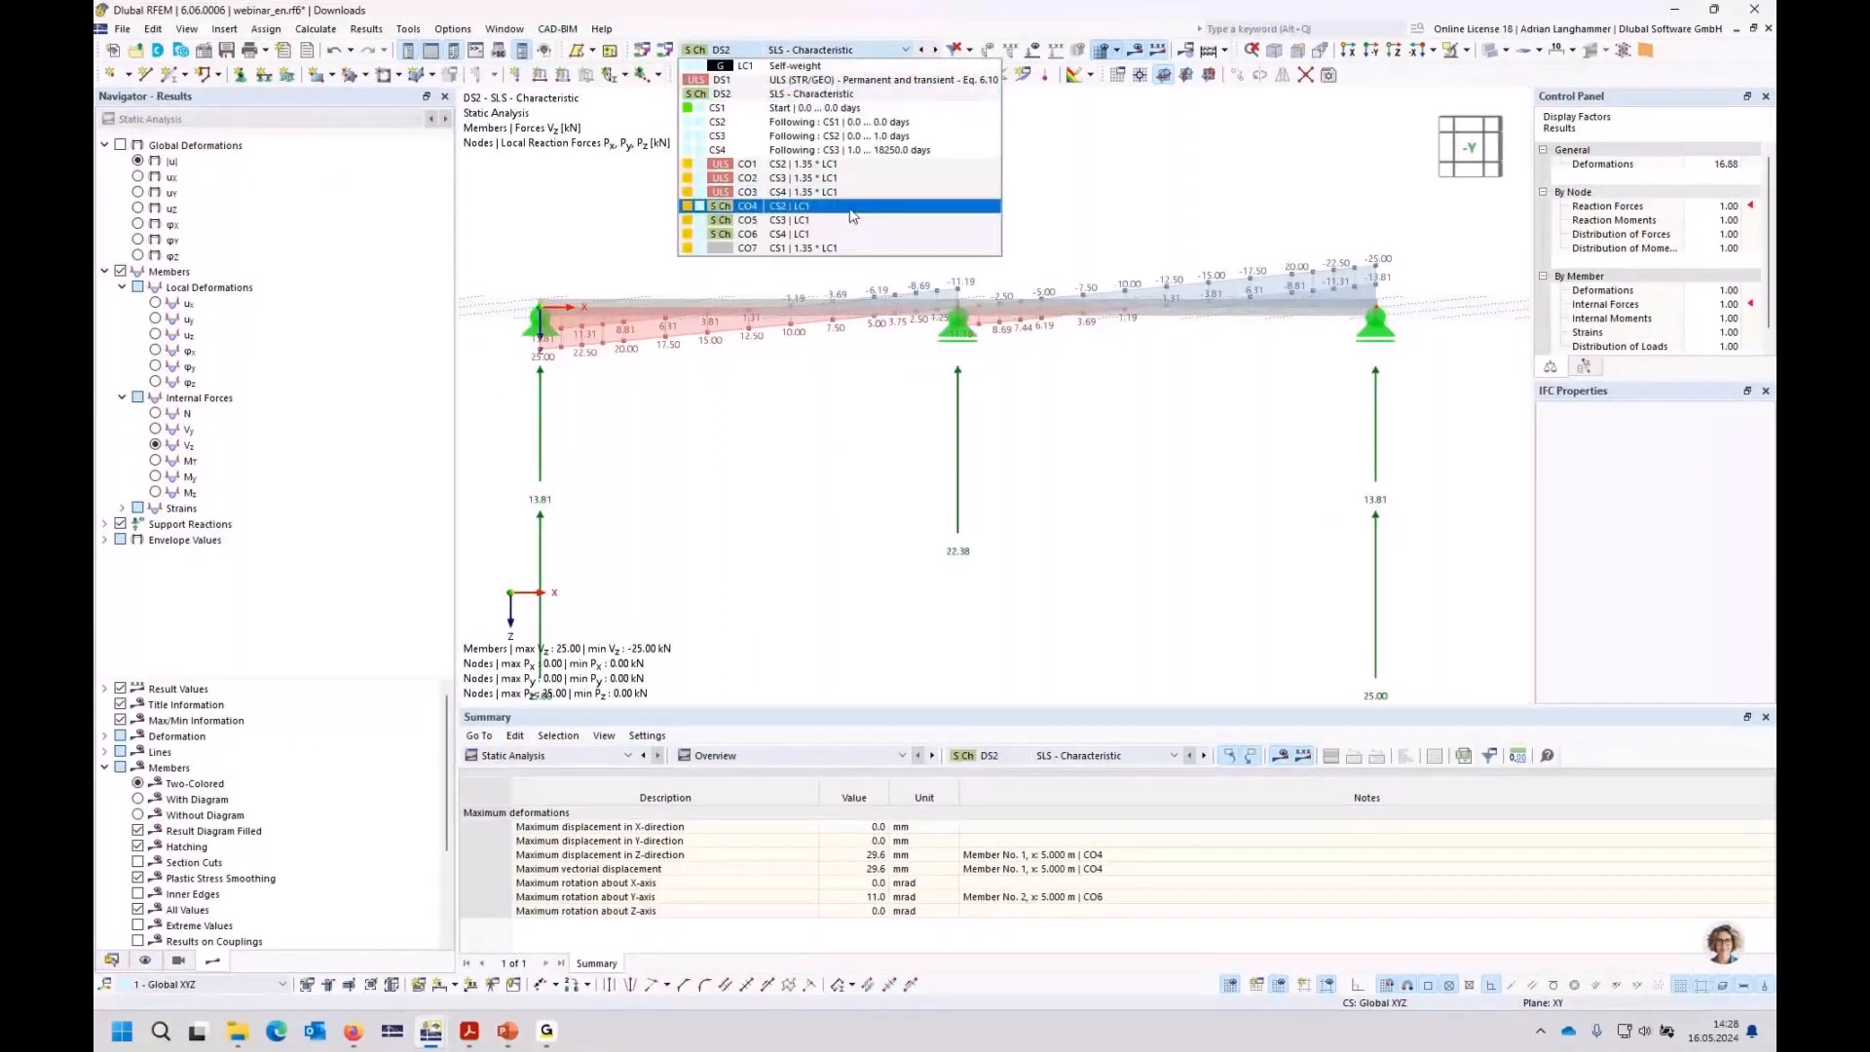
{"action": "left_click", "coordinate": [852, 209]}
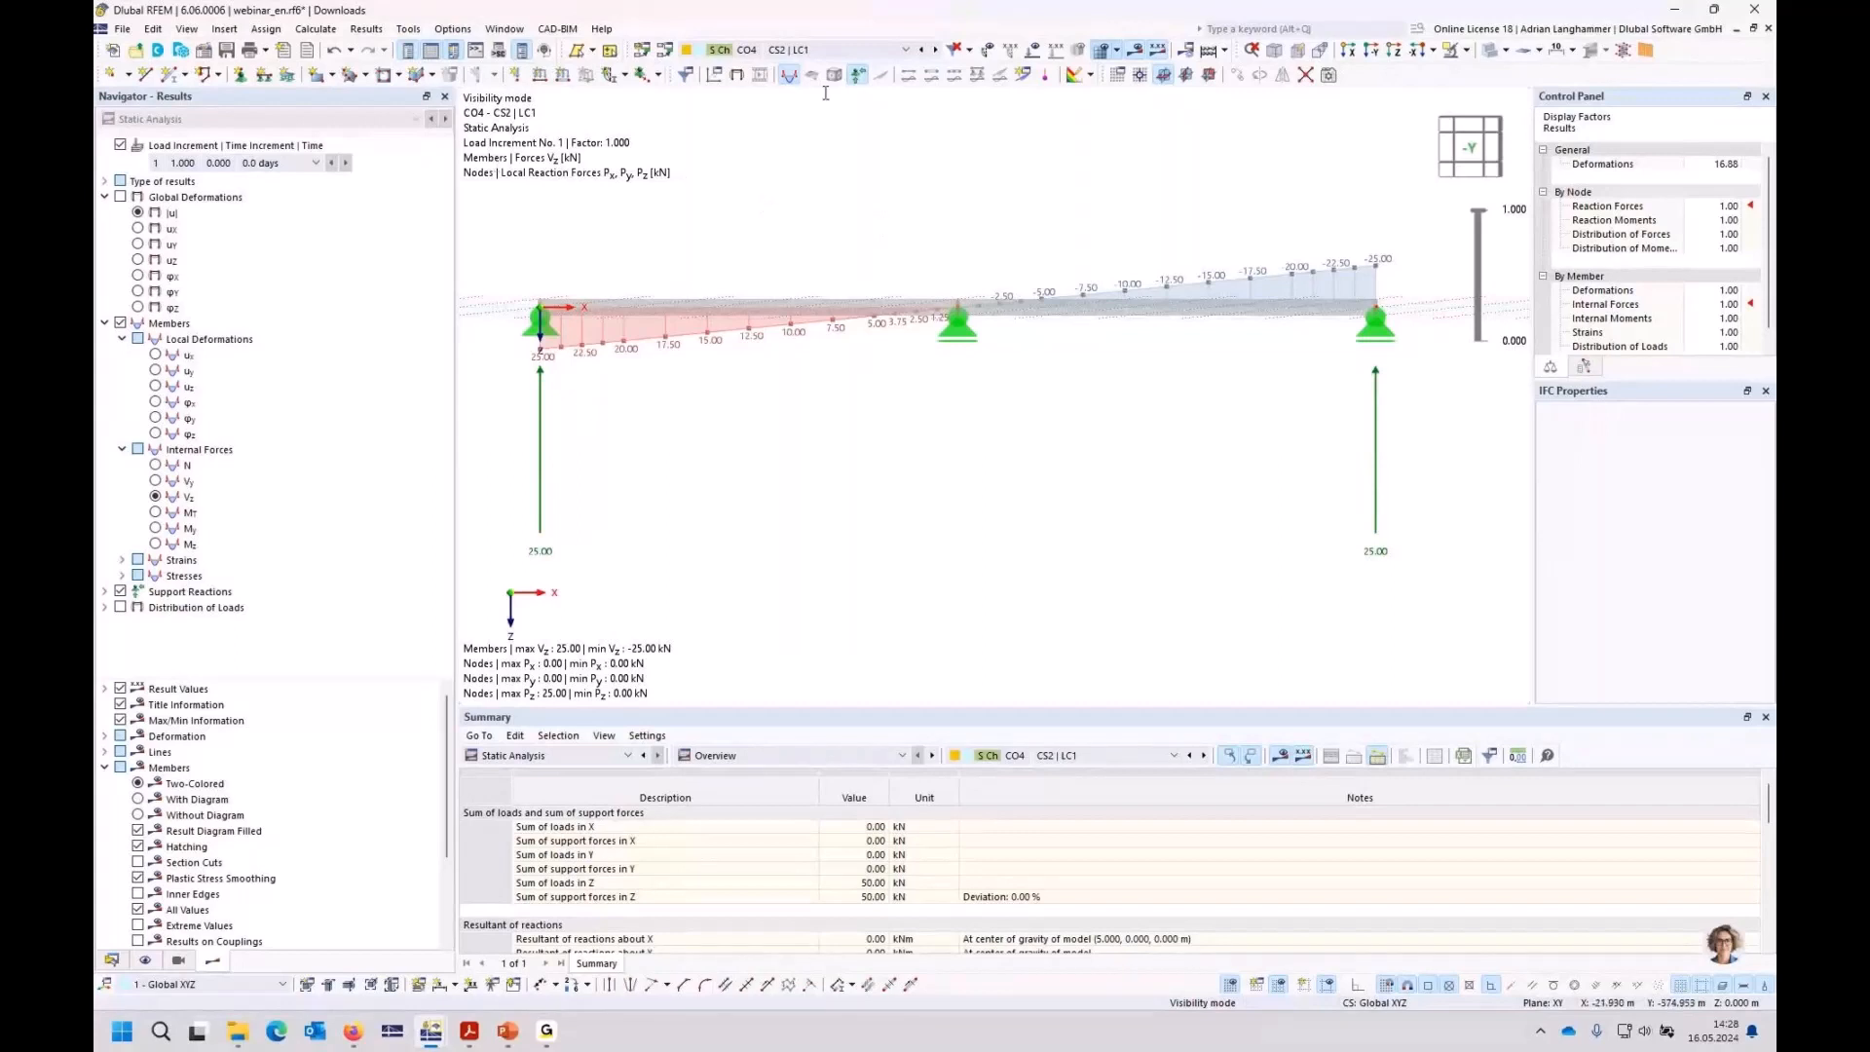
Step: Display the bending moments My of load combination CO5 at the 1.0 days time increment
{"action": "left_click", "coordinate": [869, 51]}
{"action": "left_click", "coordinate": [813, 214]}
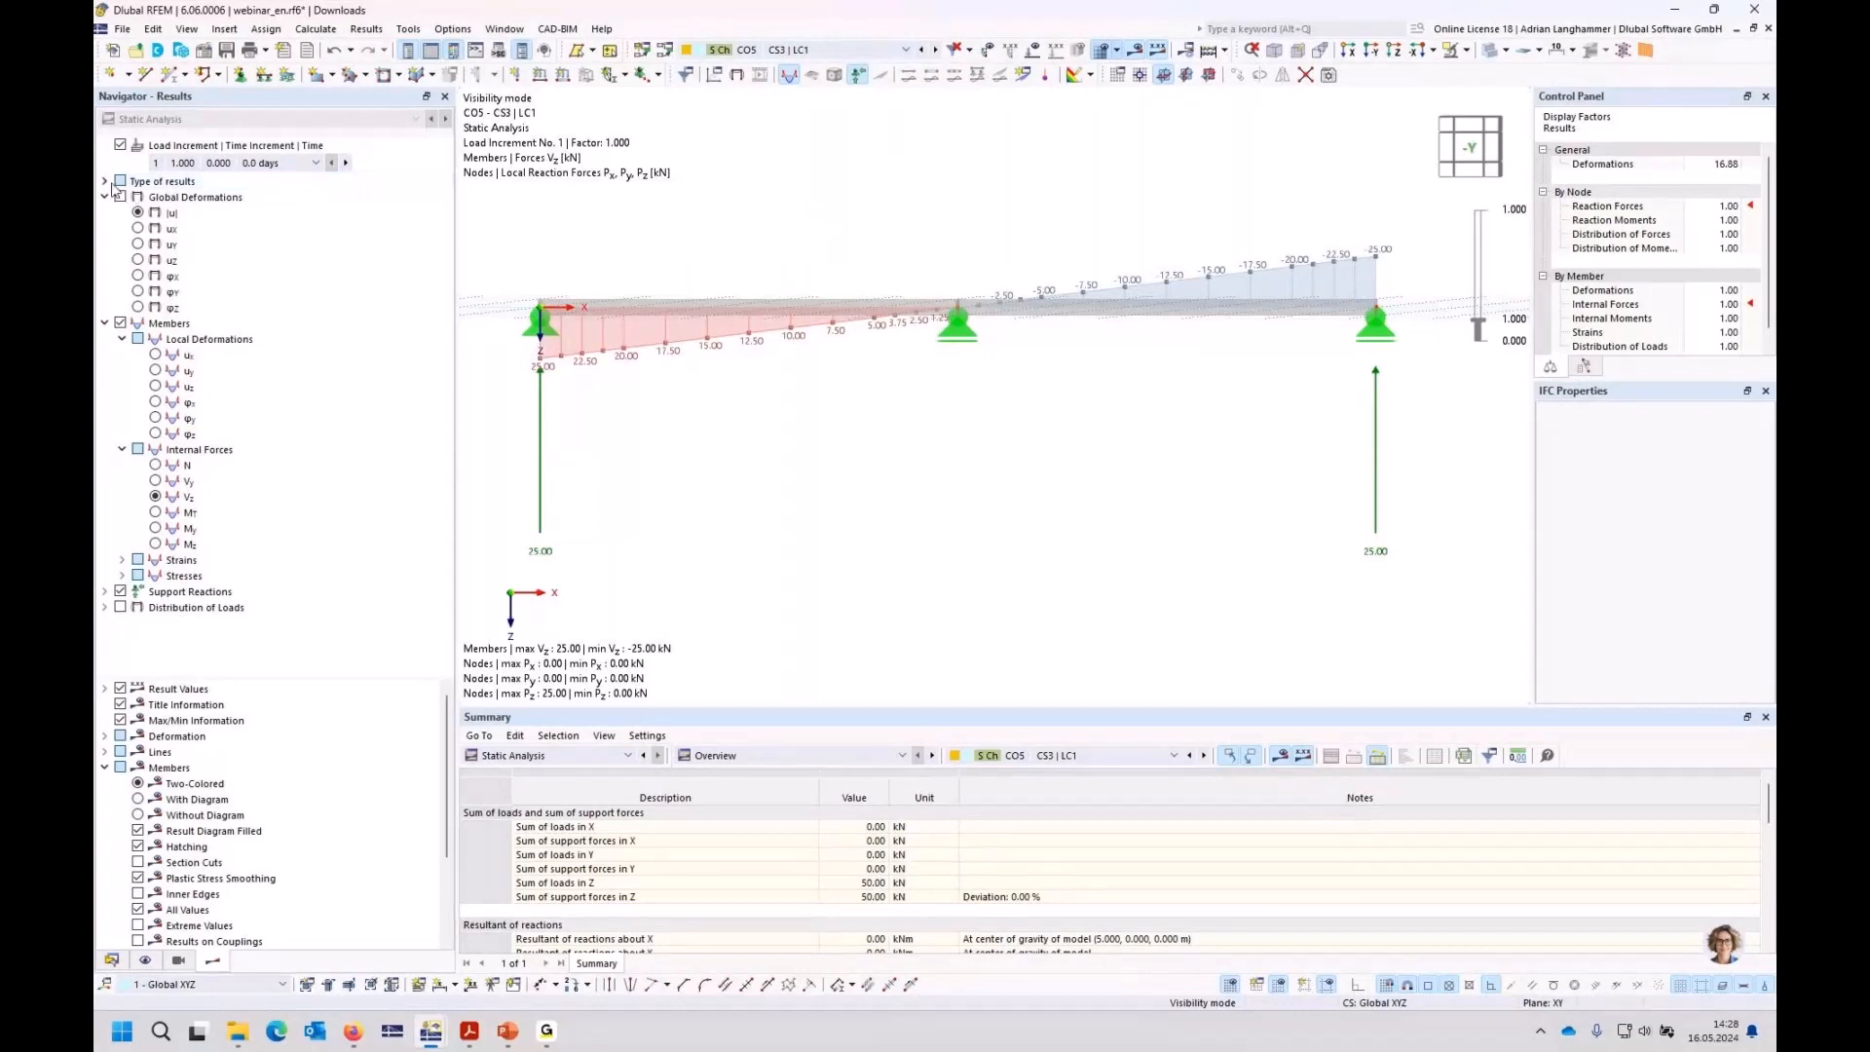
{"action": "left_click", "coordinate": [315, 162]}
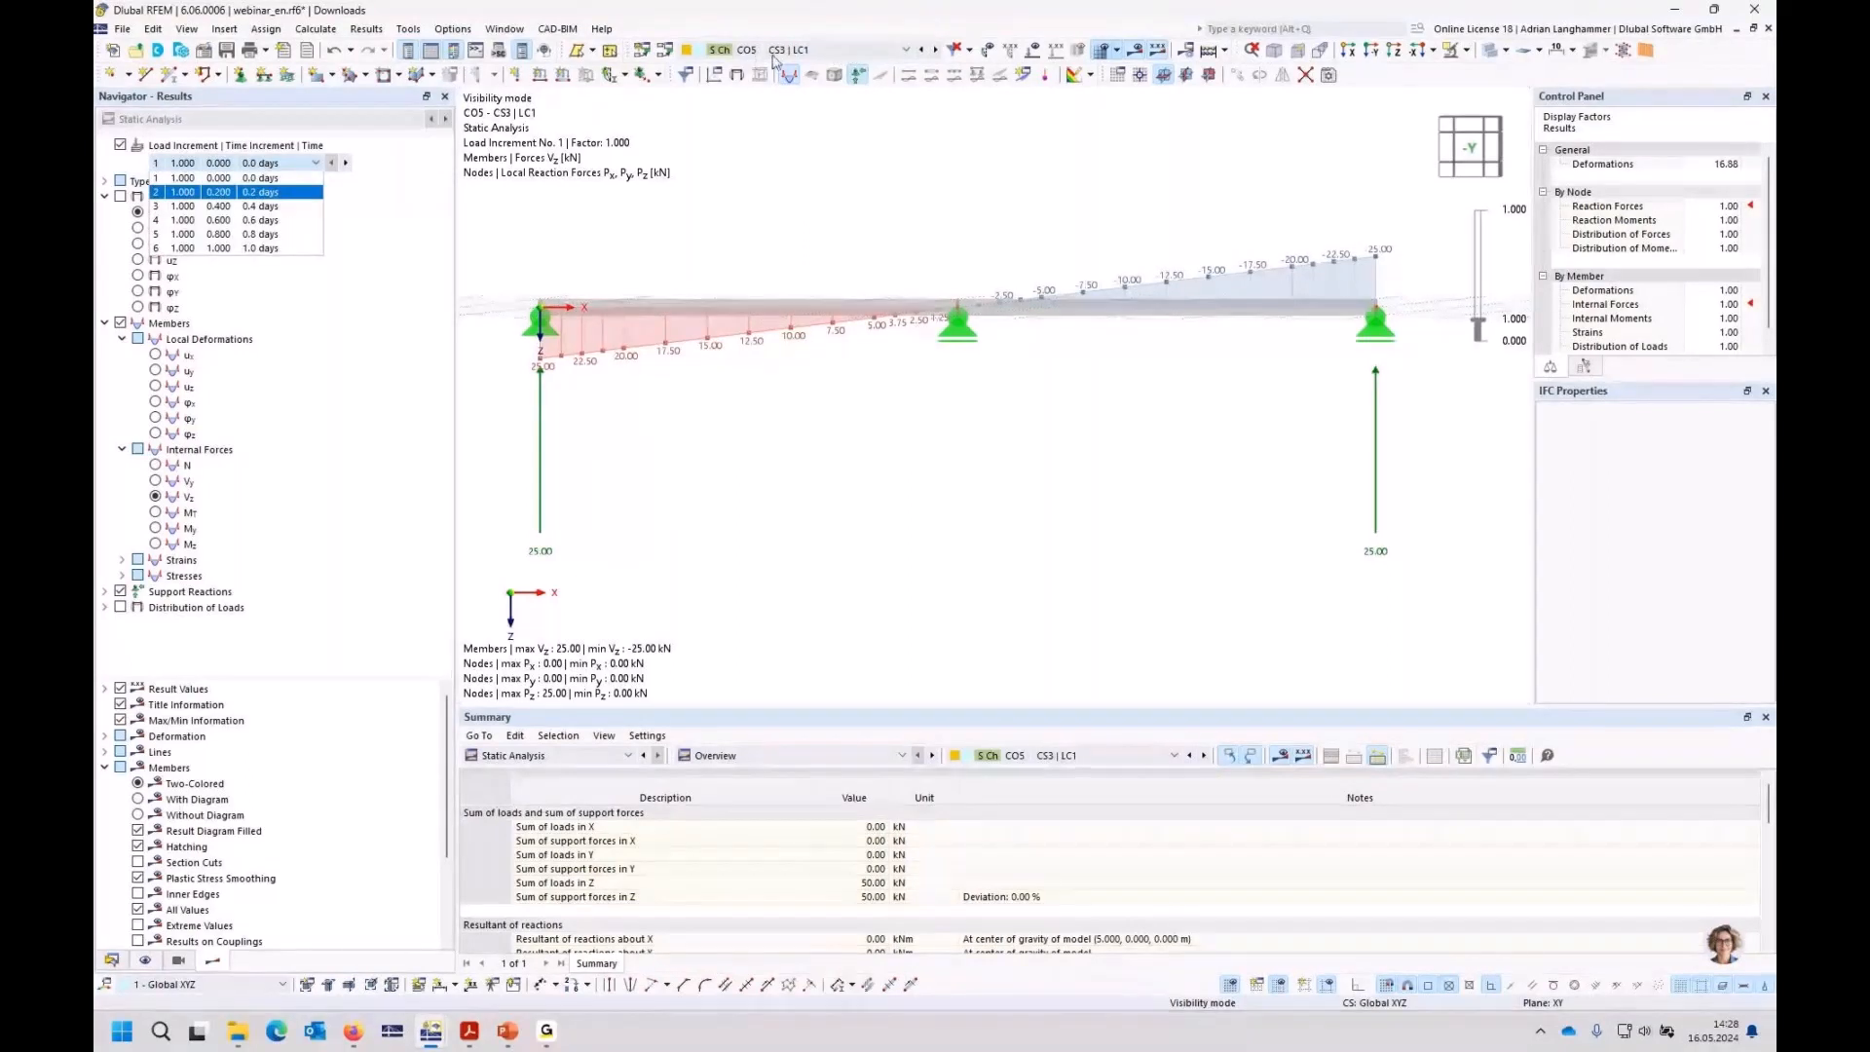
{"action": "left_click", "coordinate": [285, 251]}
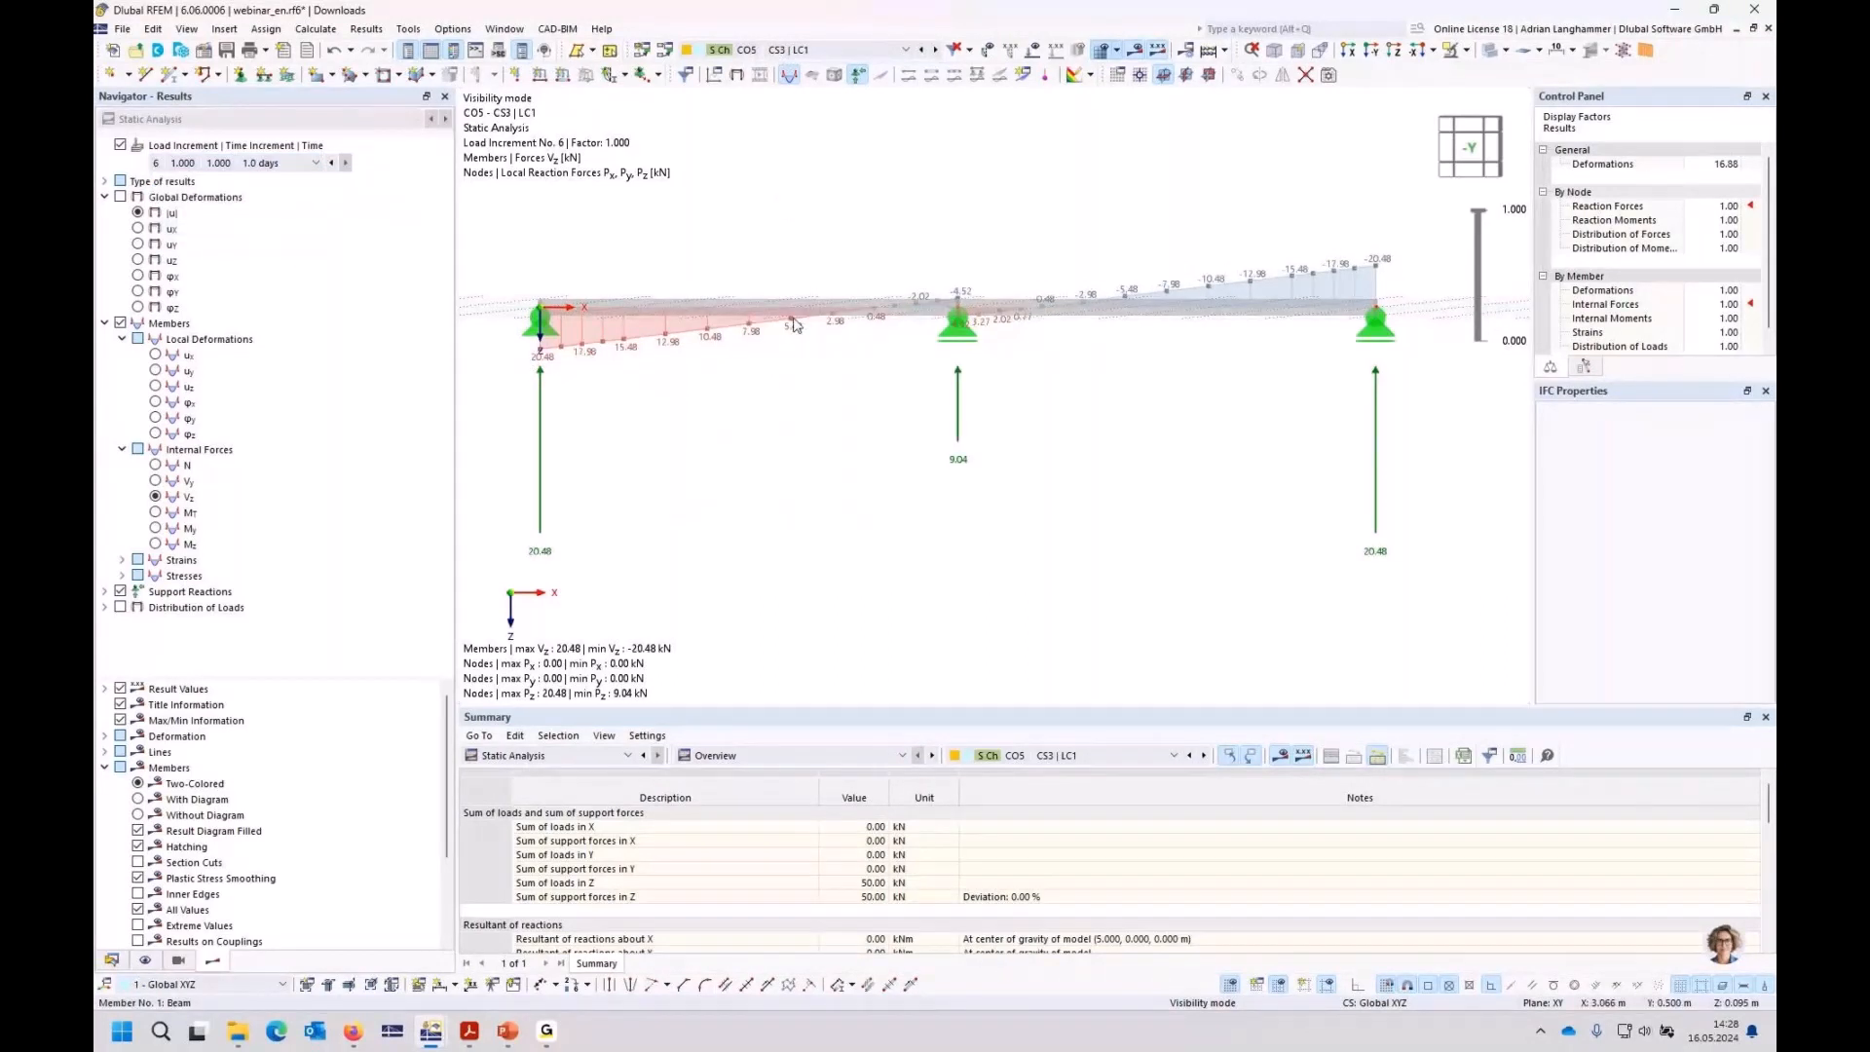
{"action": "left_click", "coordinate": [156, 528]}
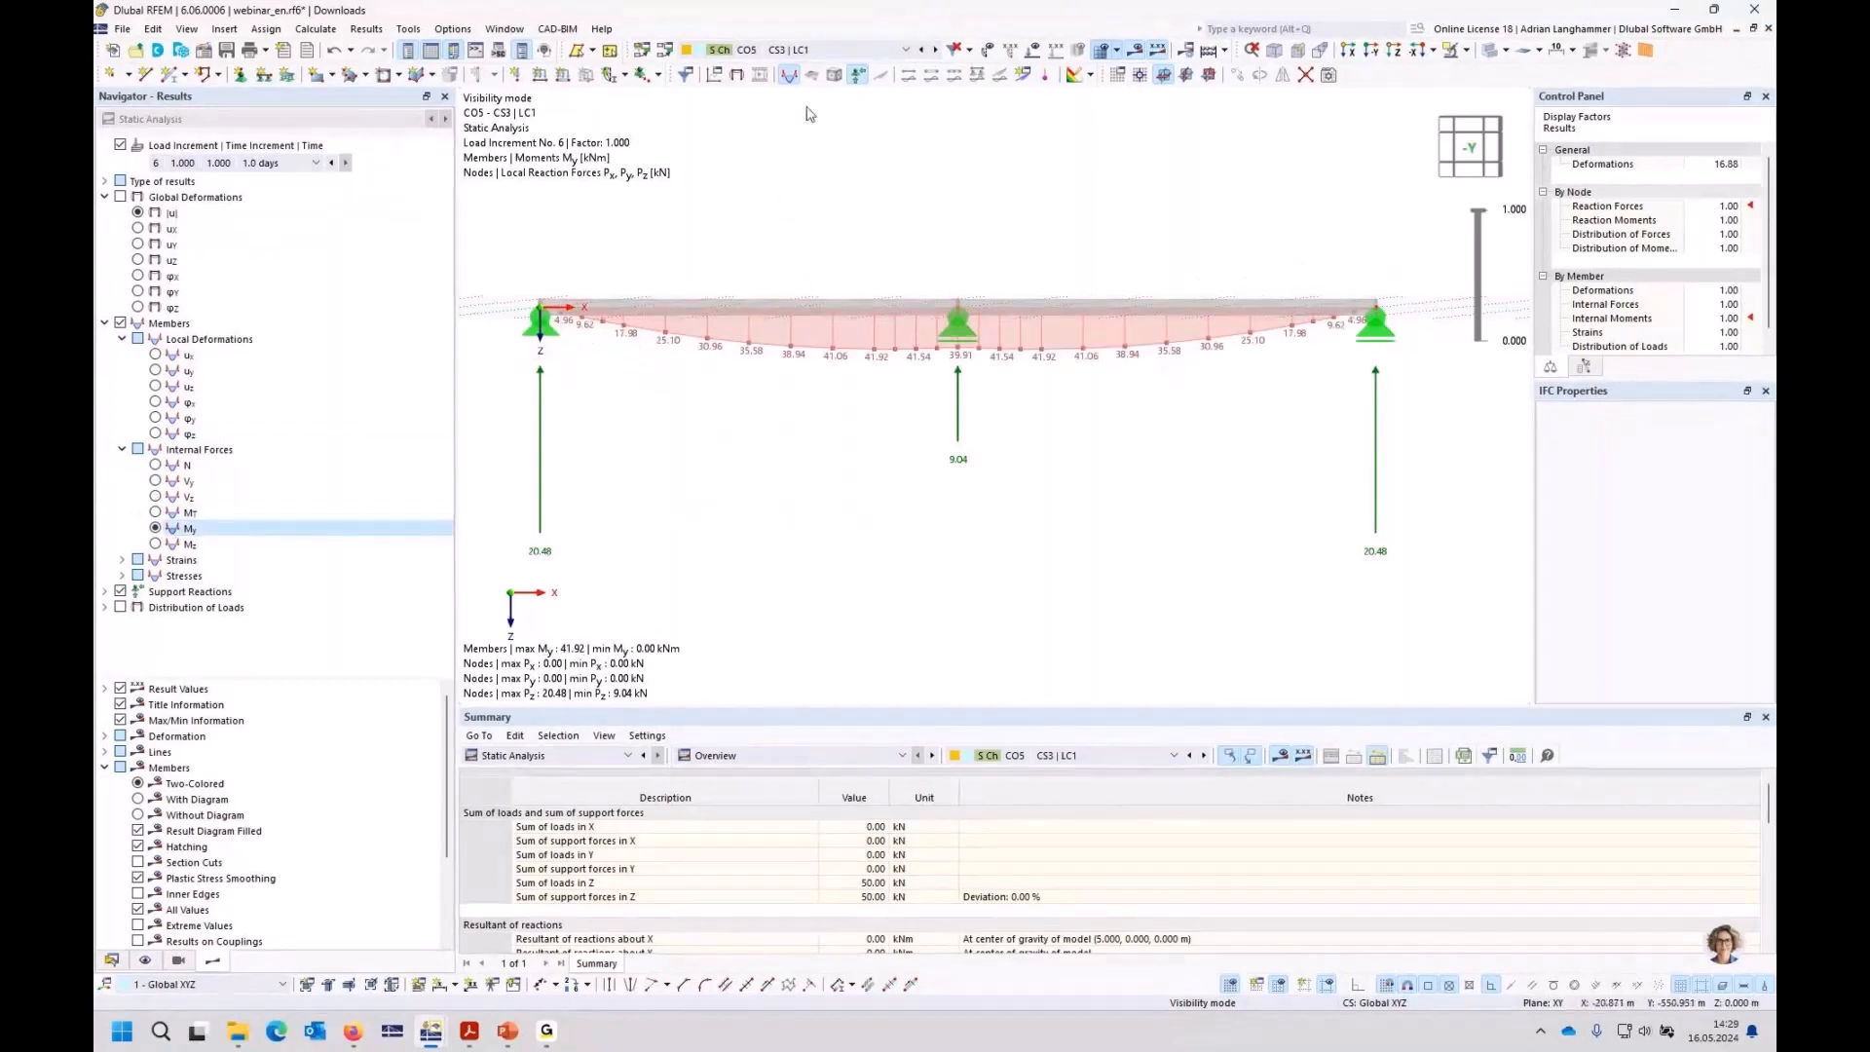
Step: Compare the final results of CO5 with its differences to the initial state for moments My, leaving the differences shown
{"action": "left_click", "coordinate": [104, 181]}
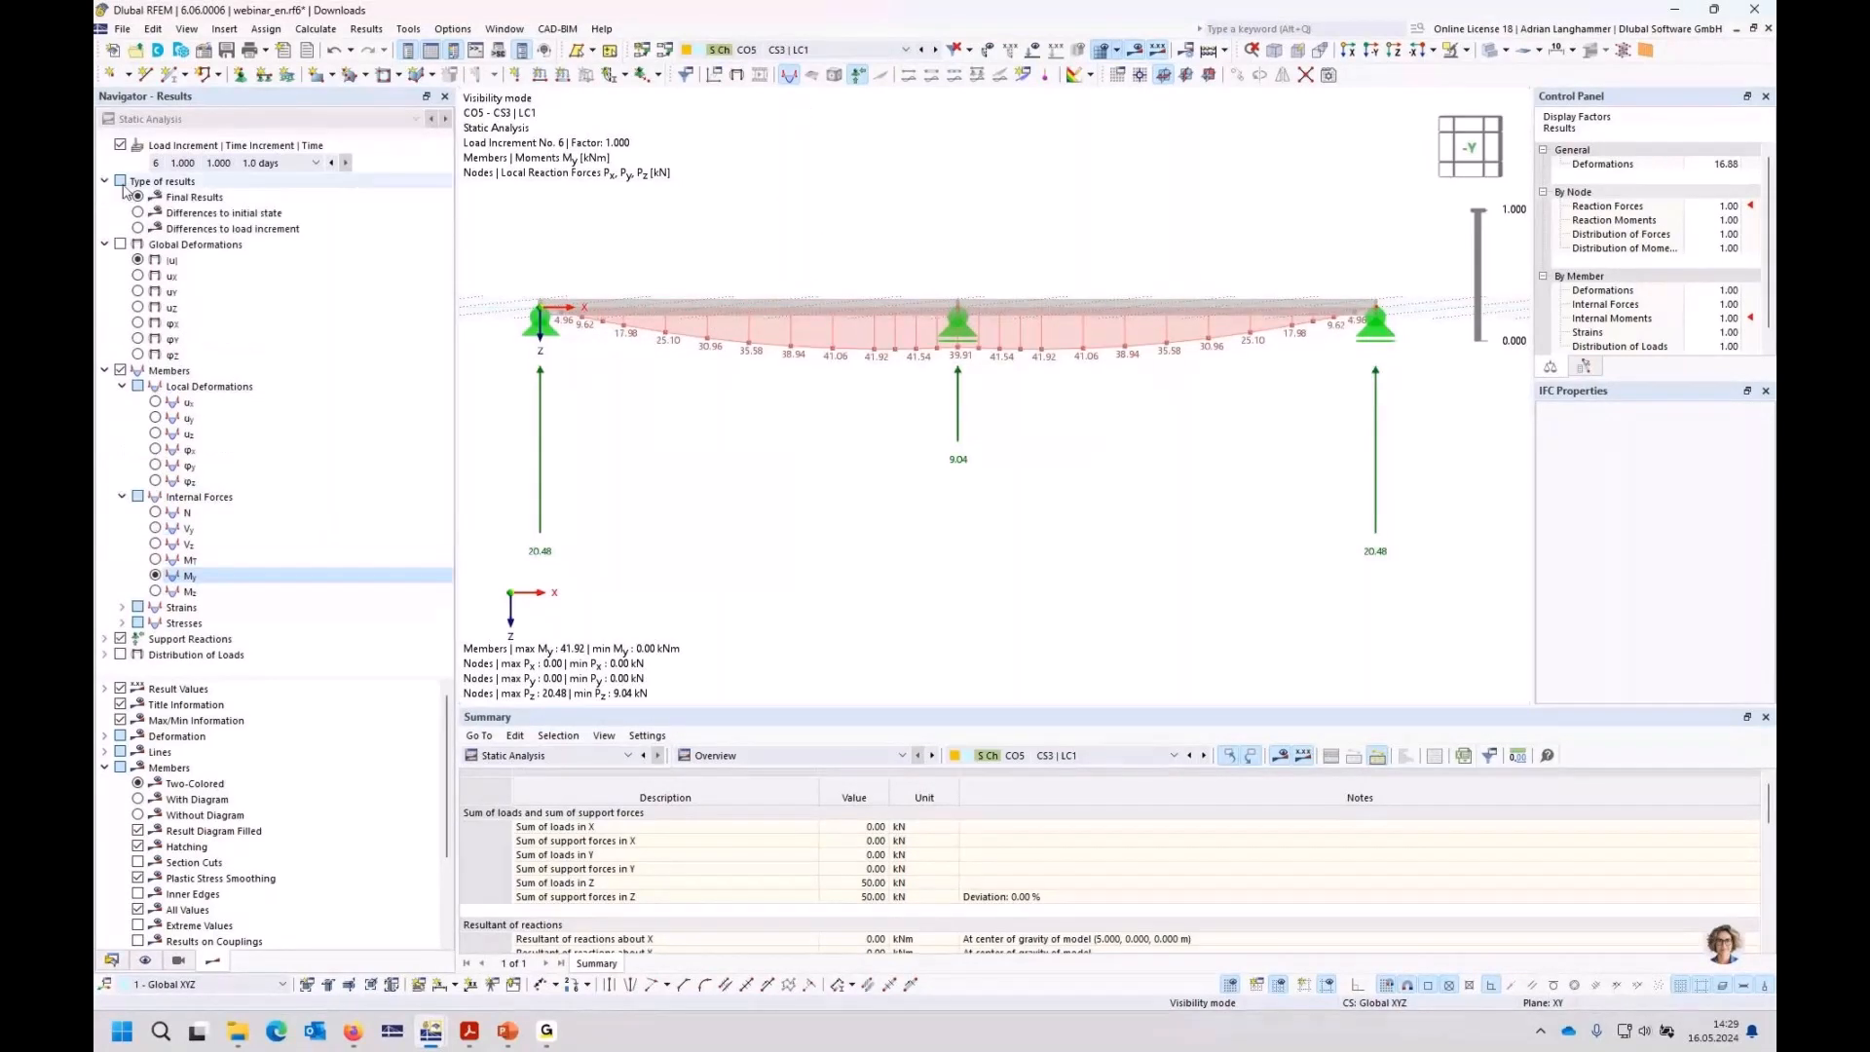
{"action": "left_click", "coordinate": [203, 198]}
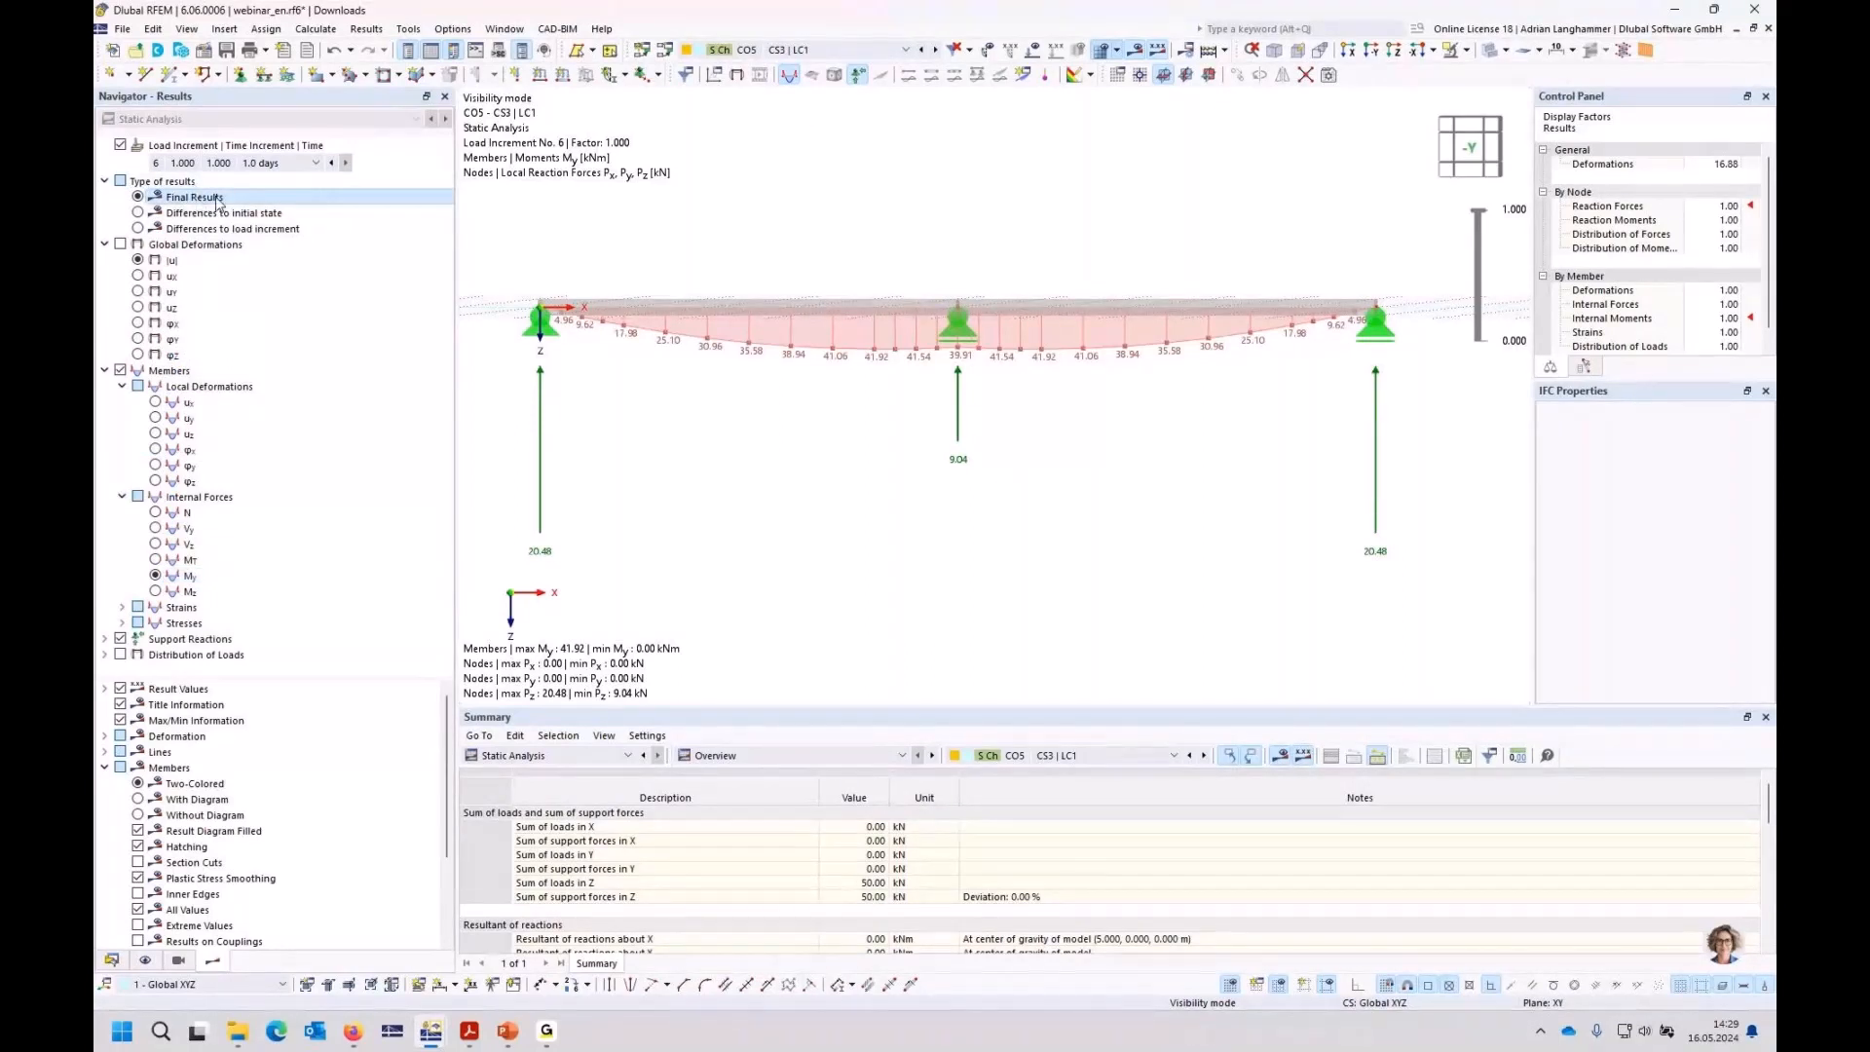
{"action": "left_click", "coordinate": [140, 213]}
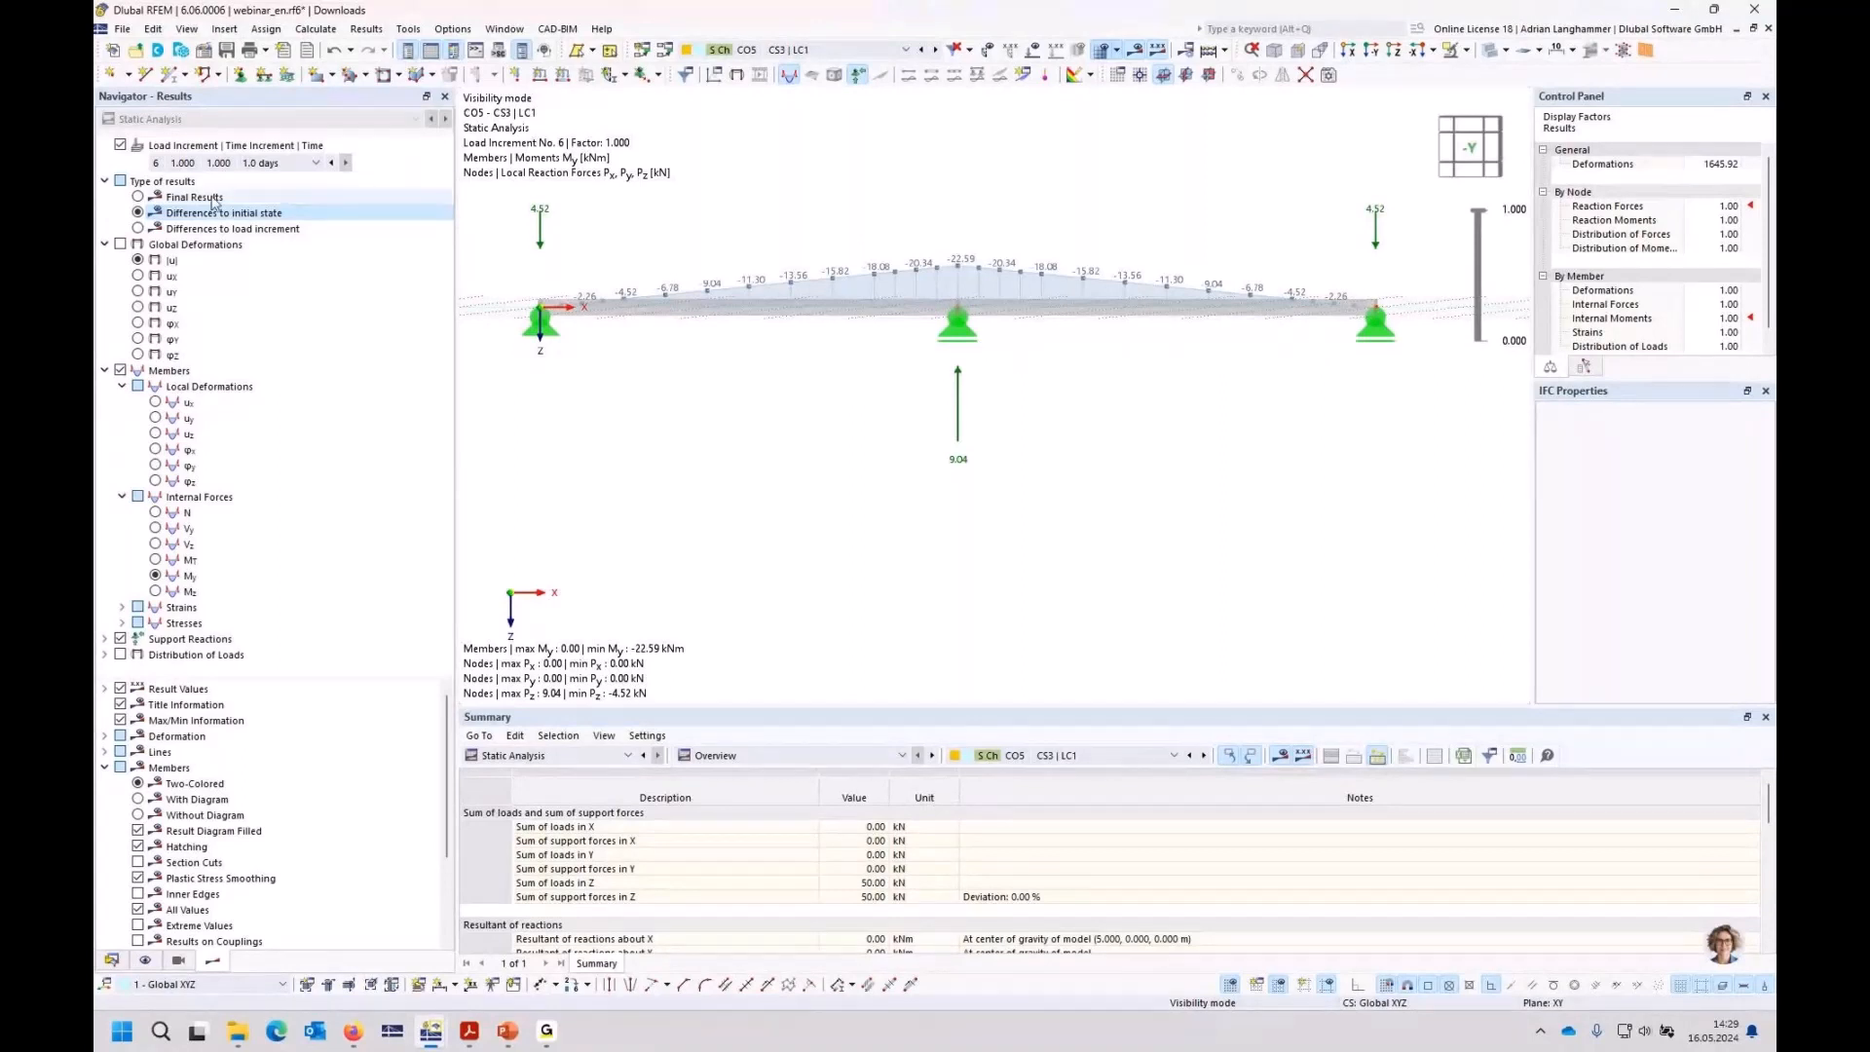
{"action": "left_click", "coordinate": [137, 198]}
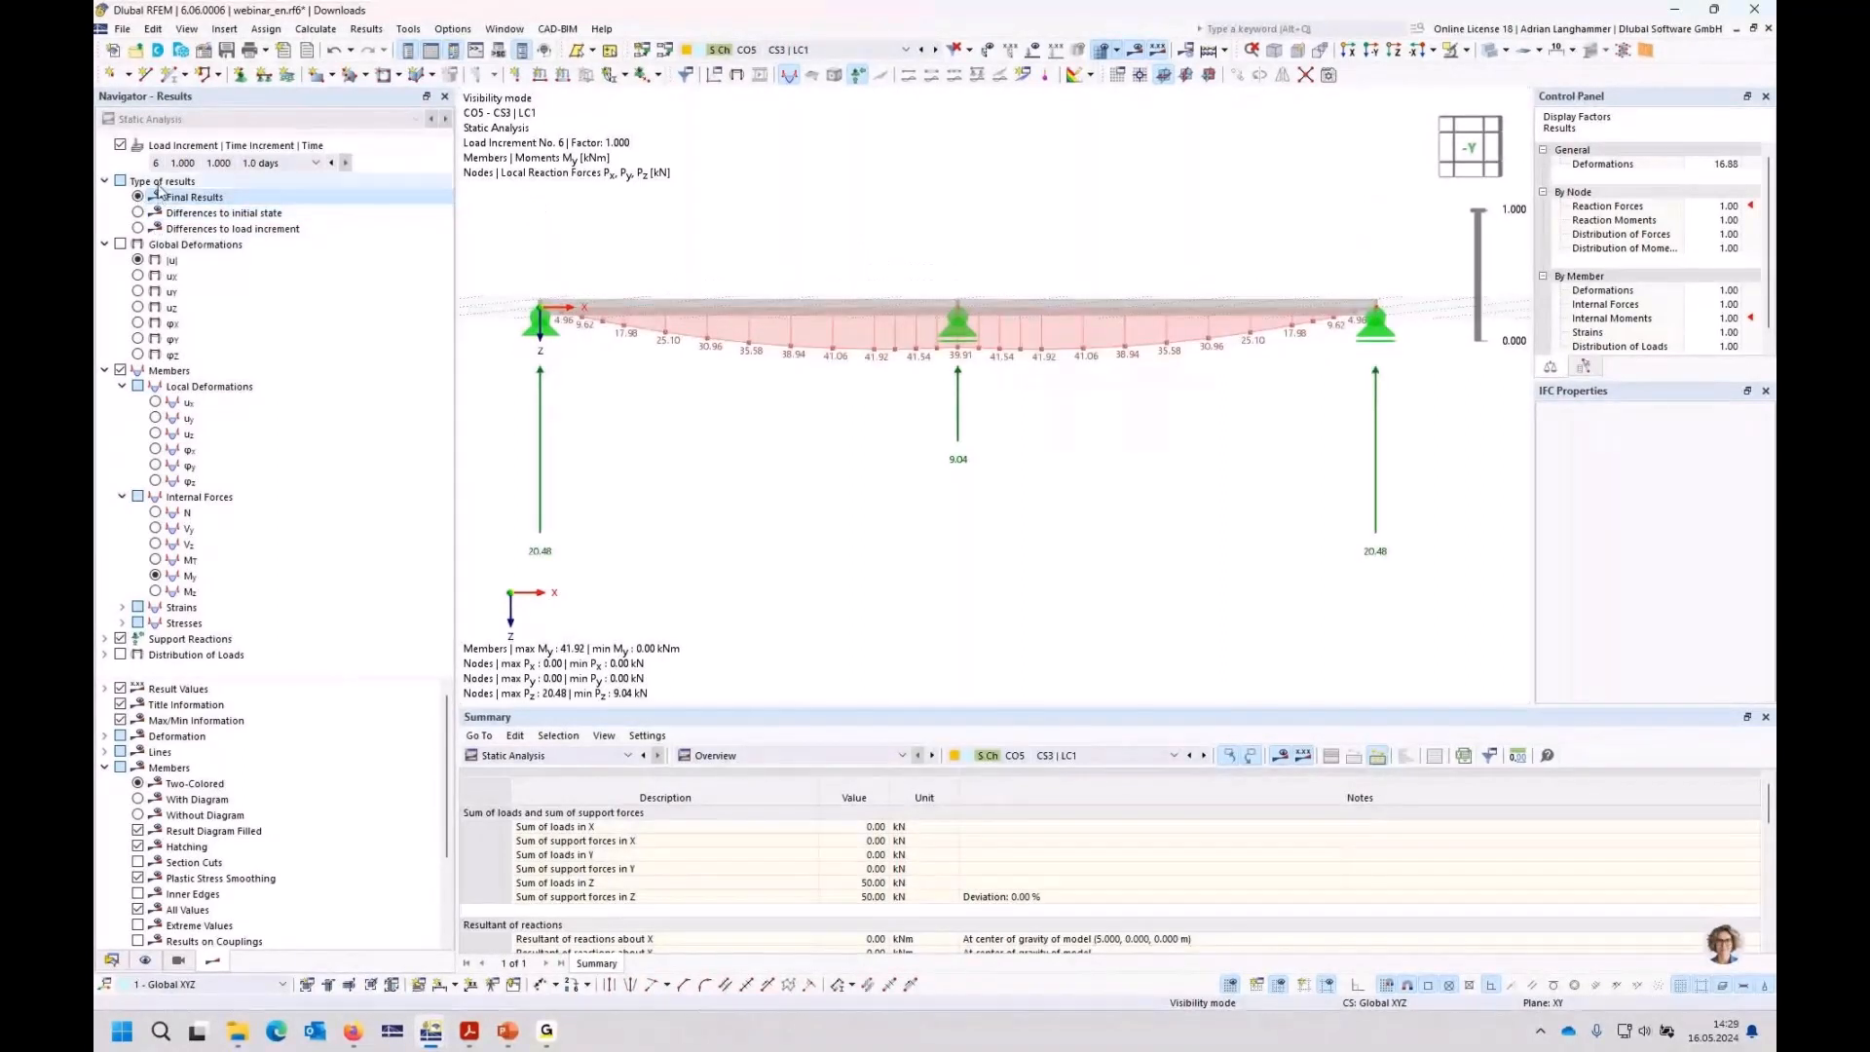
{"action": "left_click", "coordinate": [137, 213]}
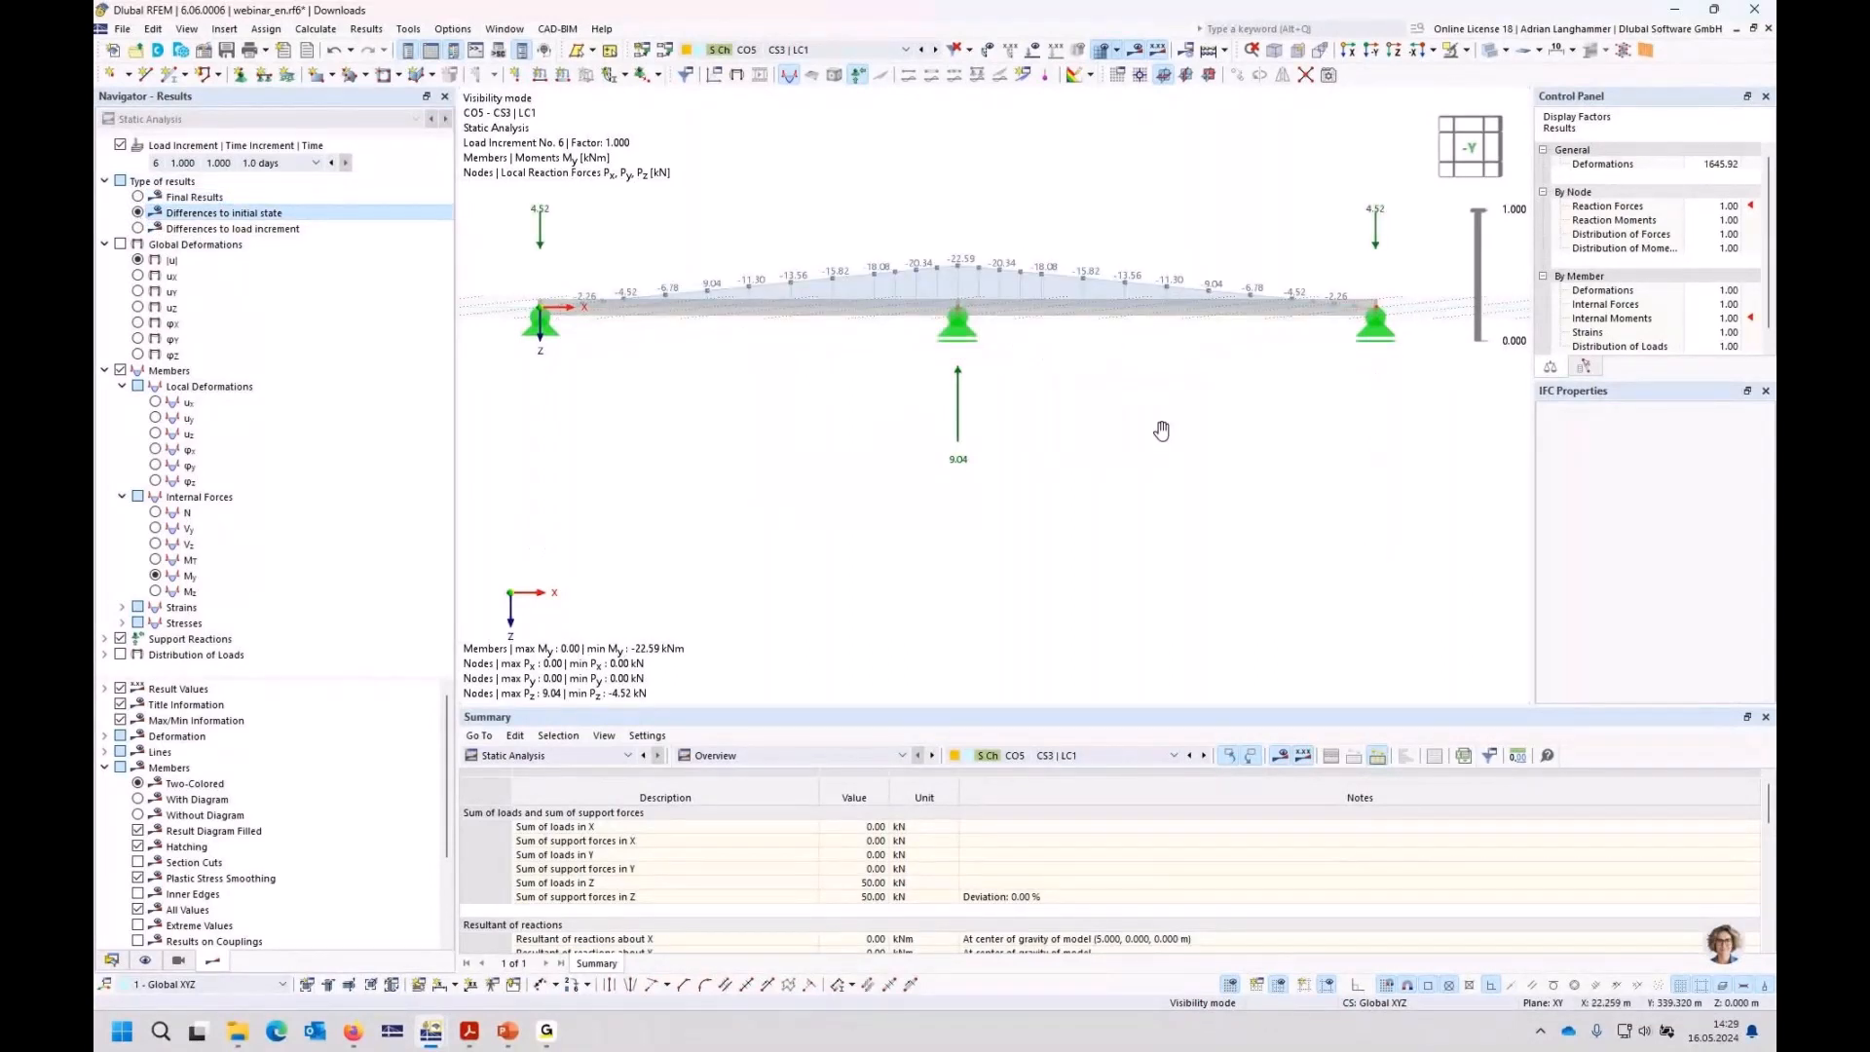
{"action": "middle_click_drag", "start_coordinate": [1161, 431], "coordinate": [1138, 471]}
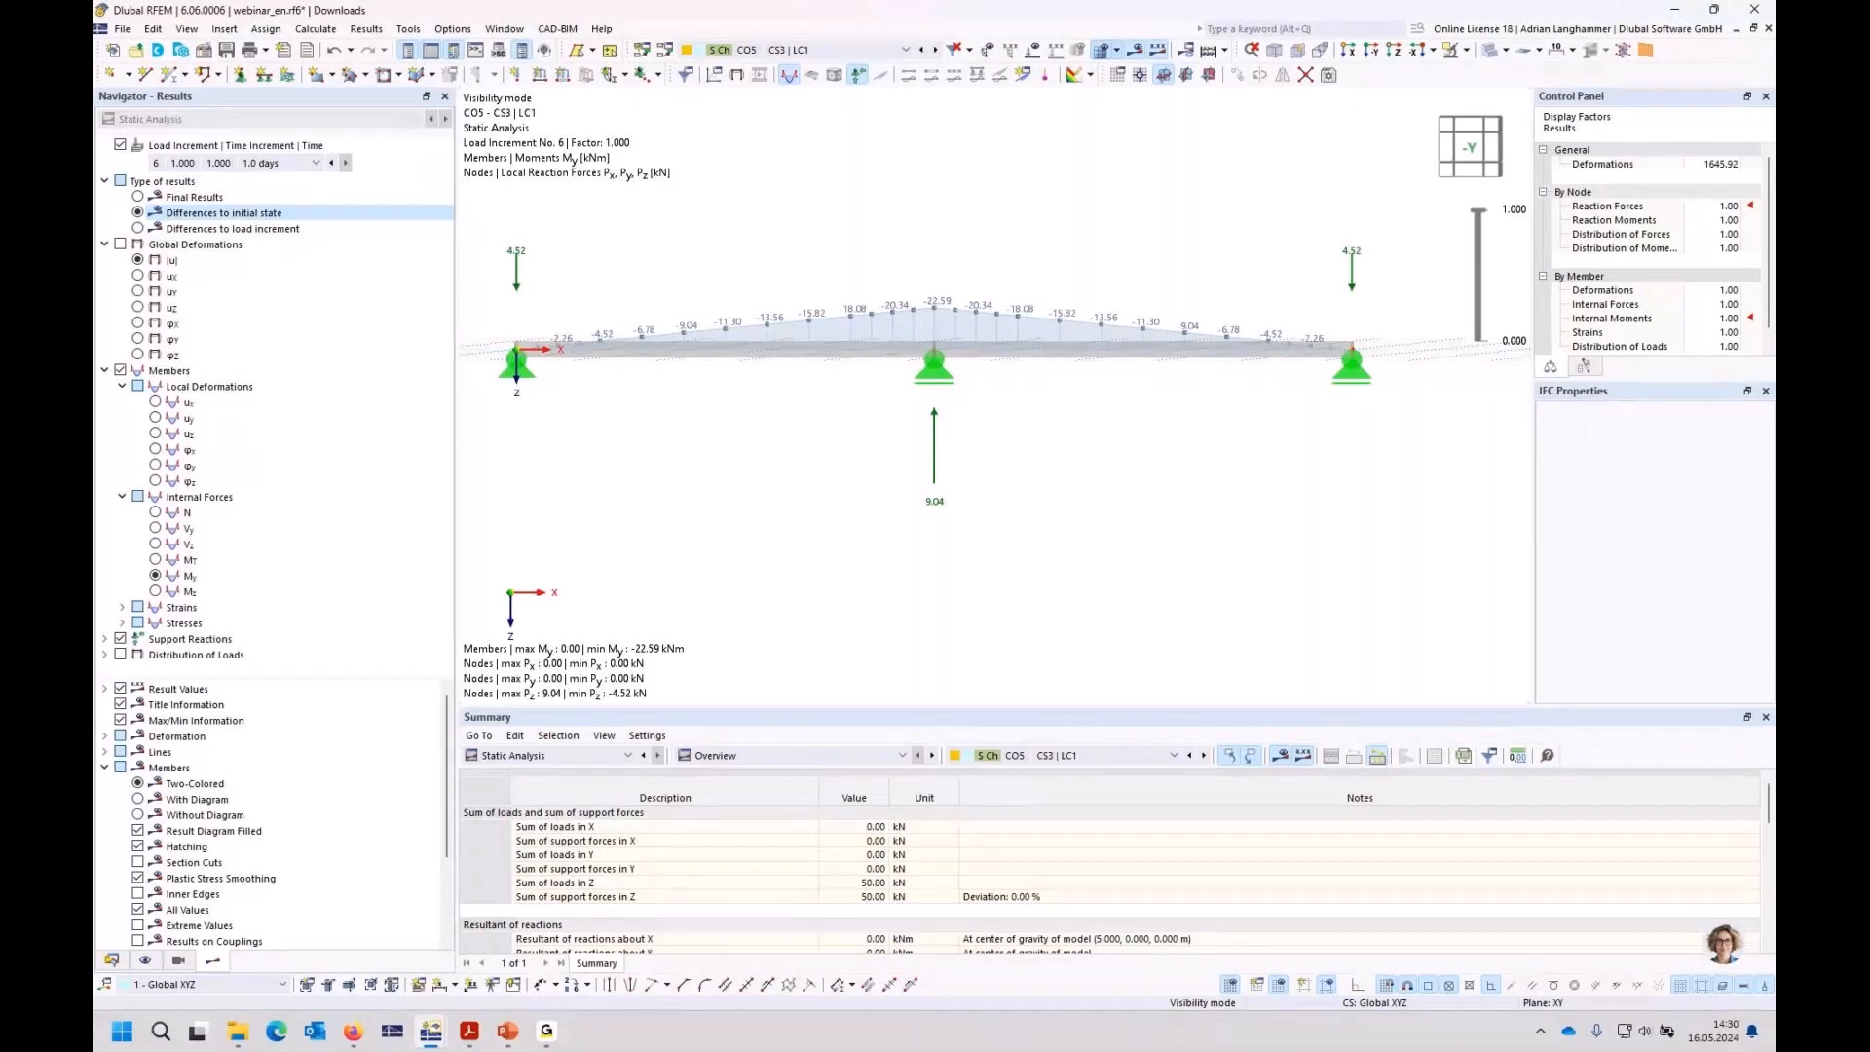
{"action": "middle_click_drag", "start_coordinate": [1273, 576], "coordinate": [1227, 550]}
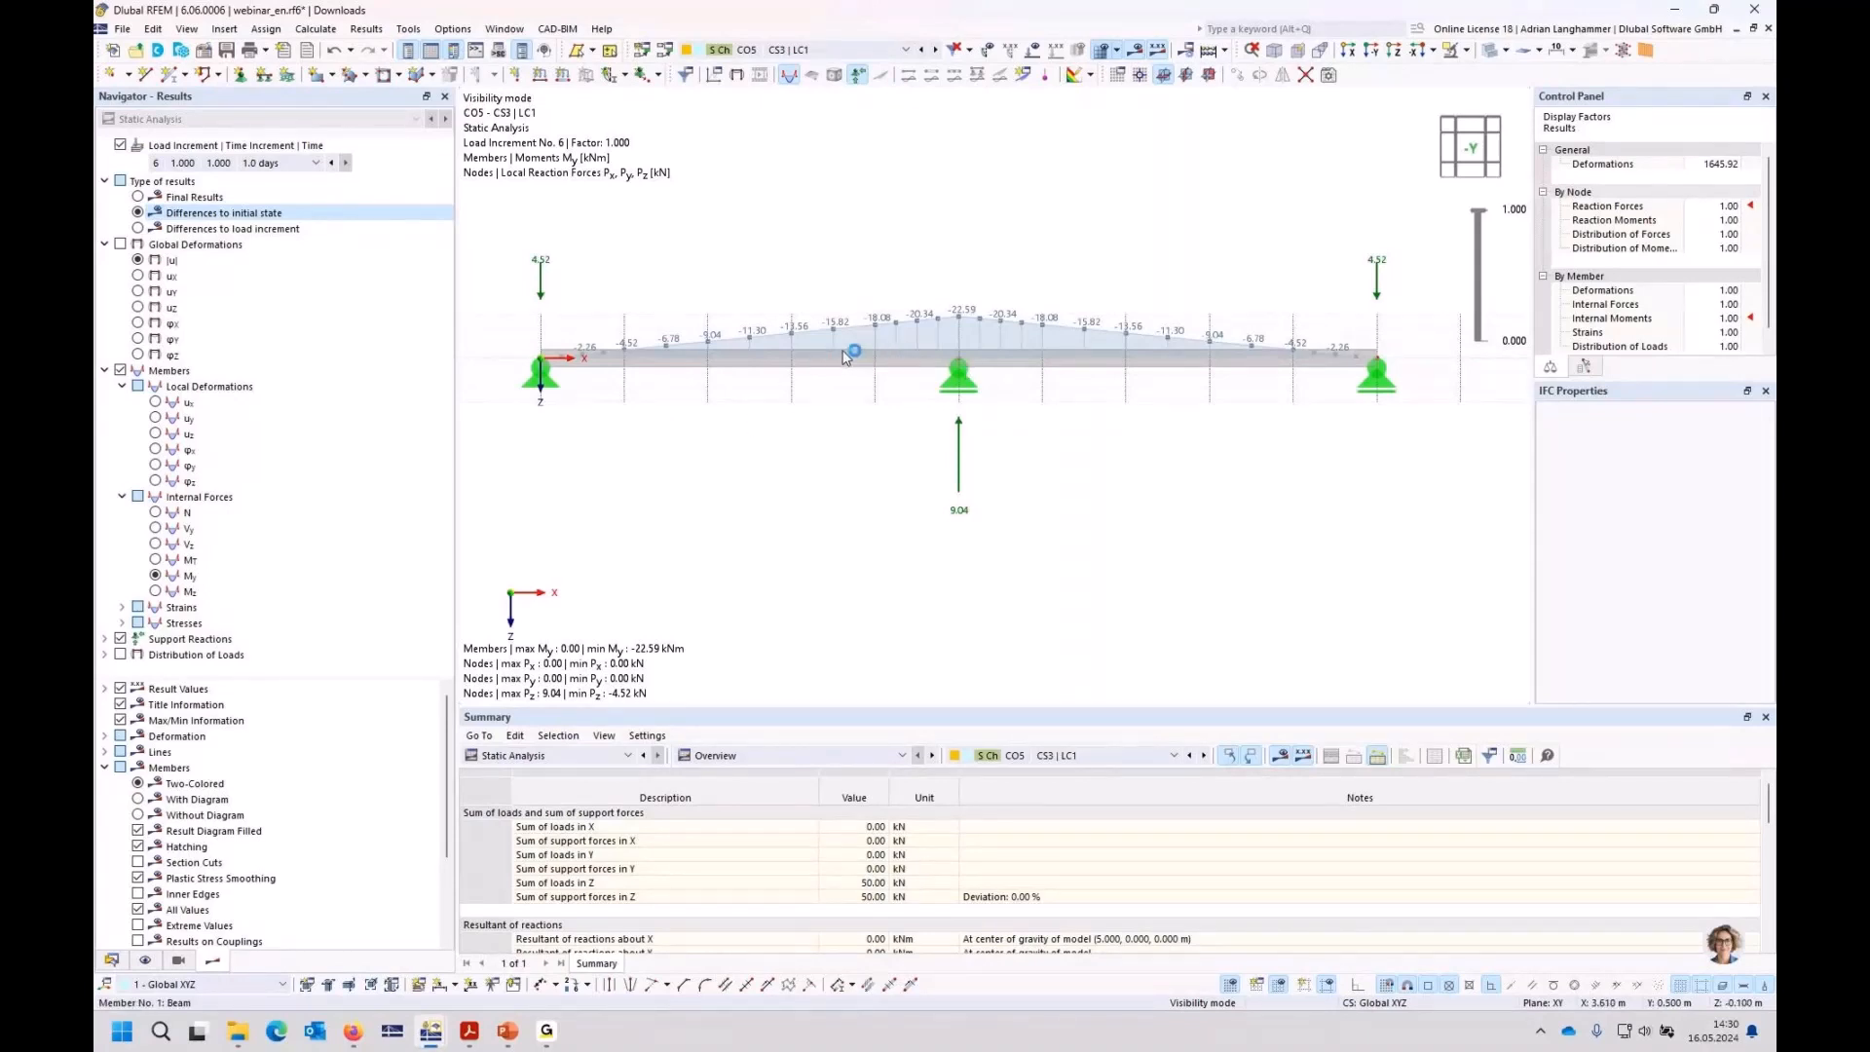
{"action": "mouse_move", "coordinate": [846, 357]}
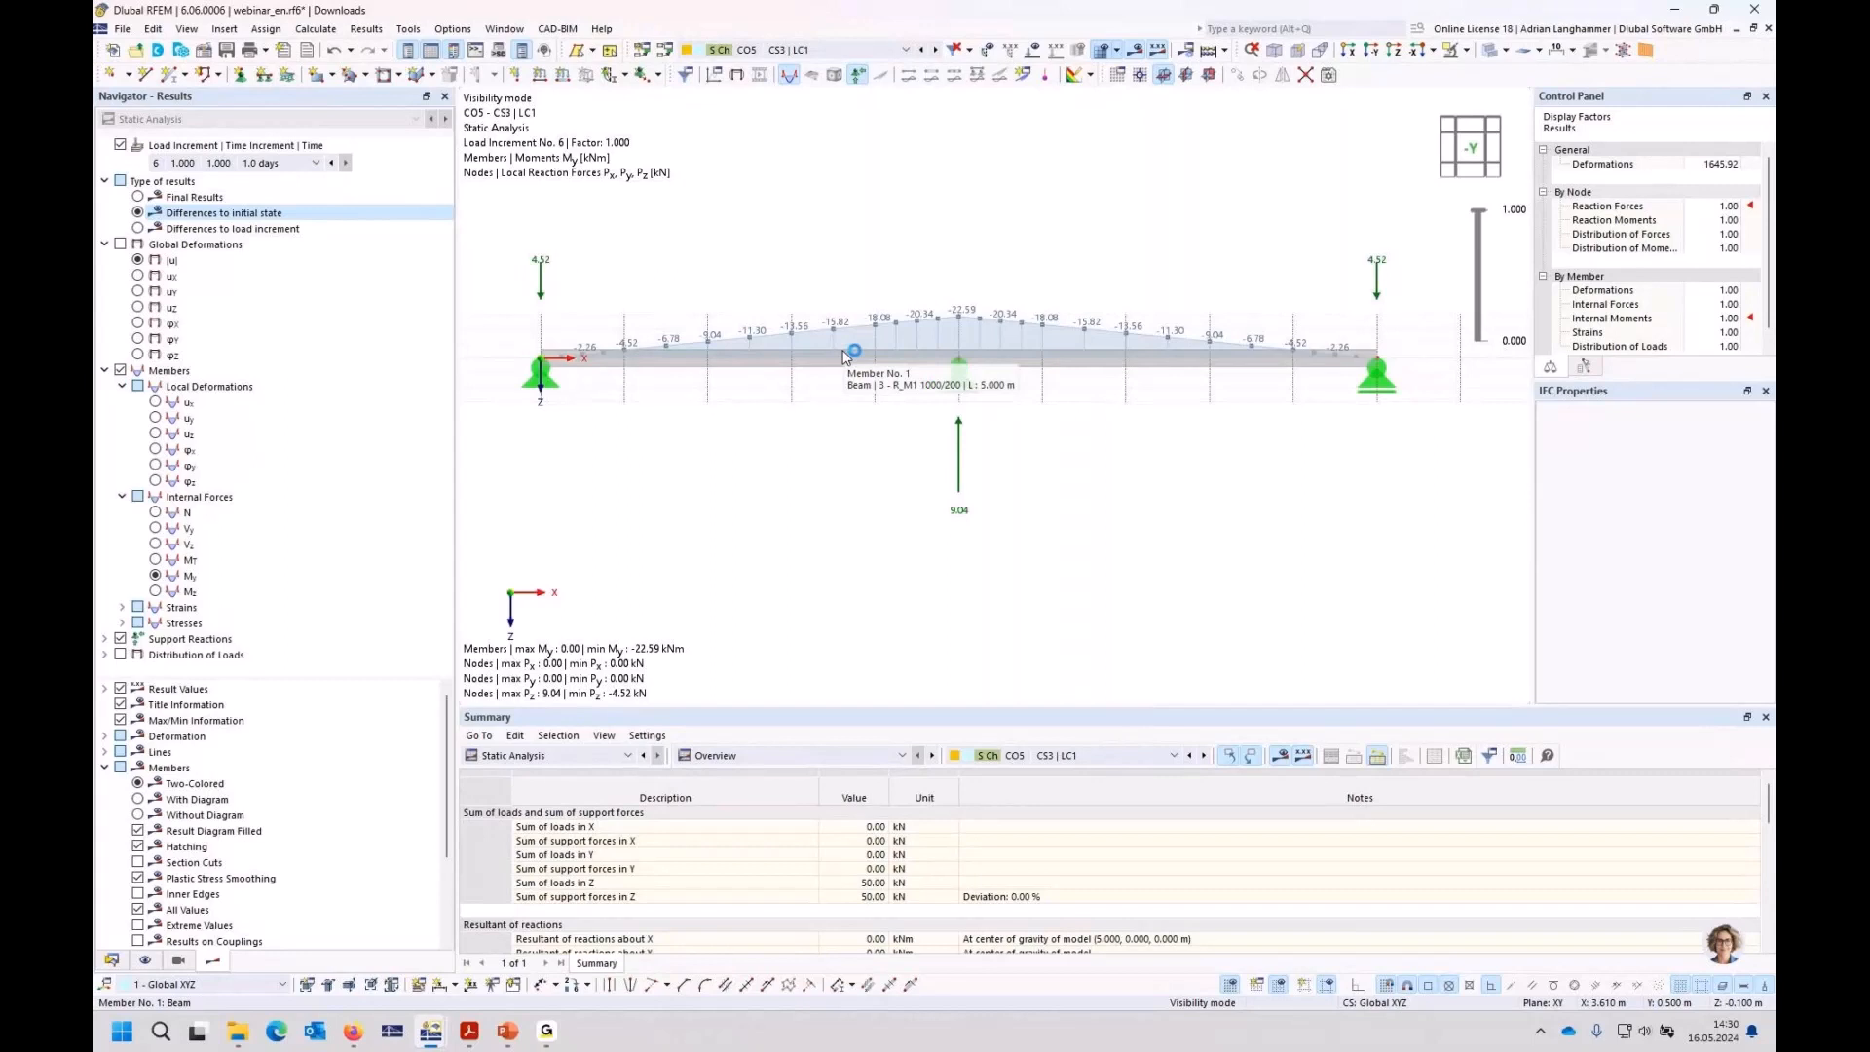
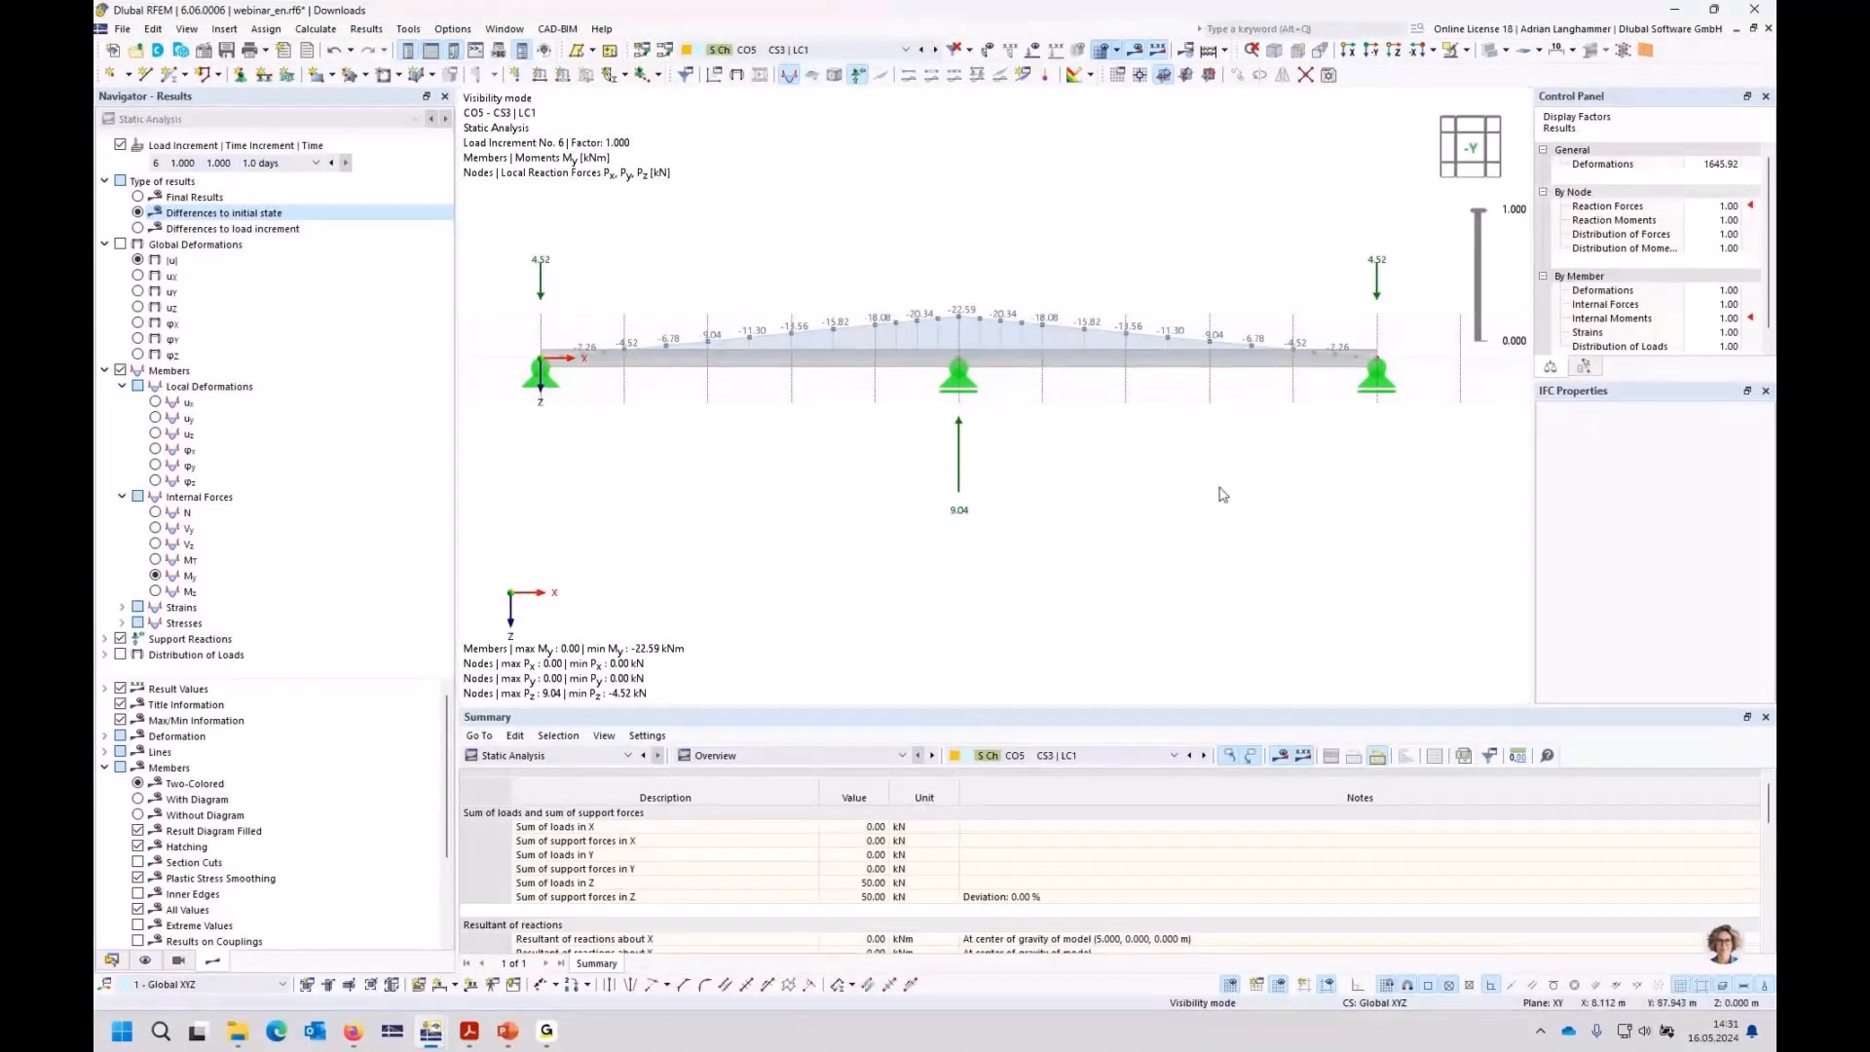
{"action": "middle_click_drag", "start_coordinate": [1222, 469], "coordinate": [1219, 480], "text": "ctrl"}
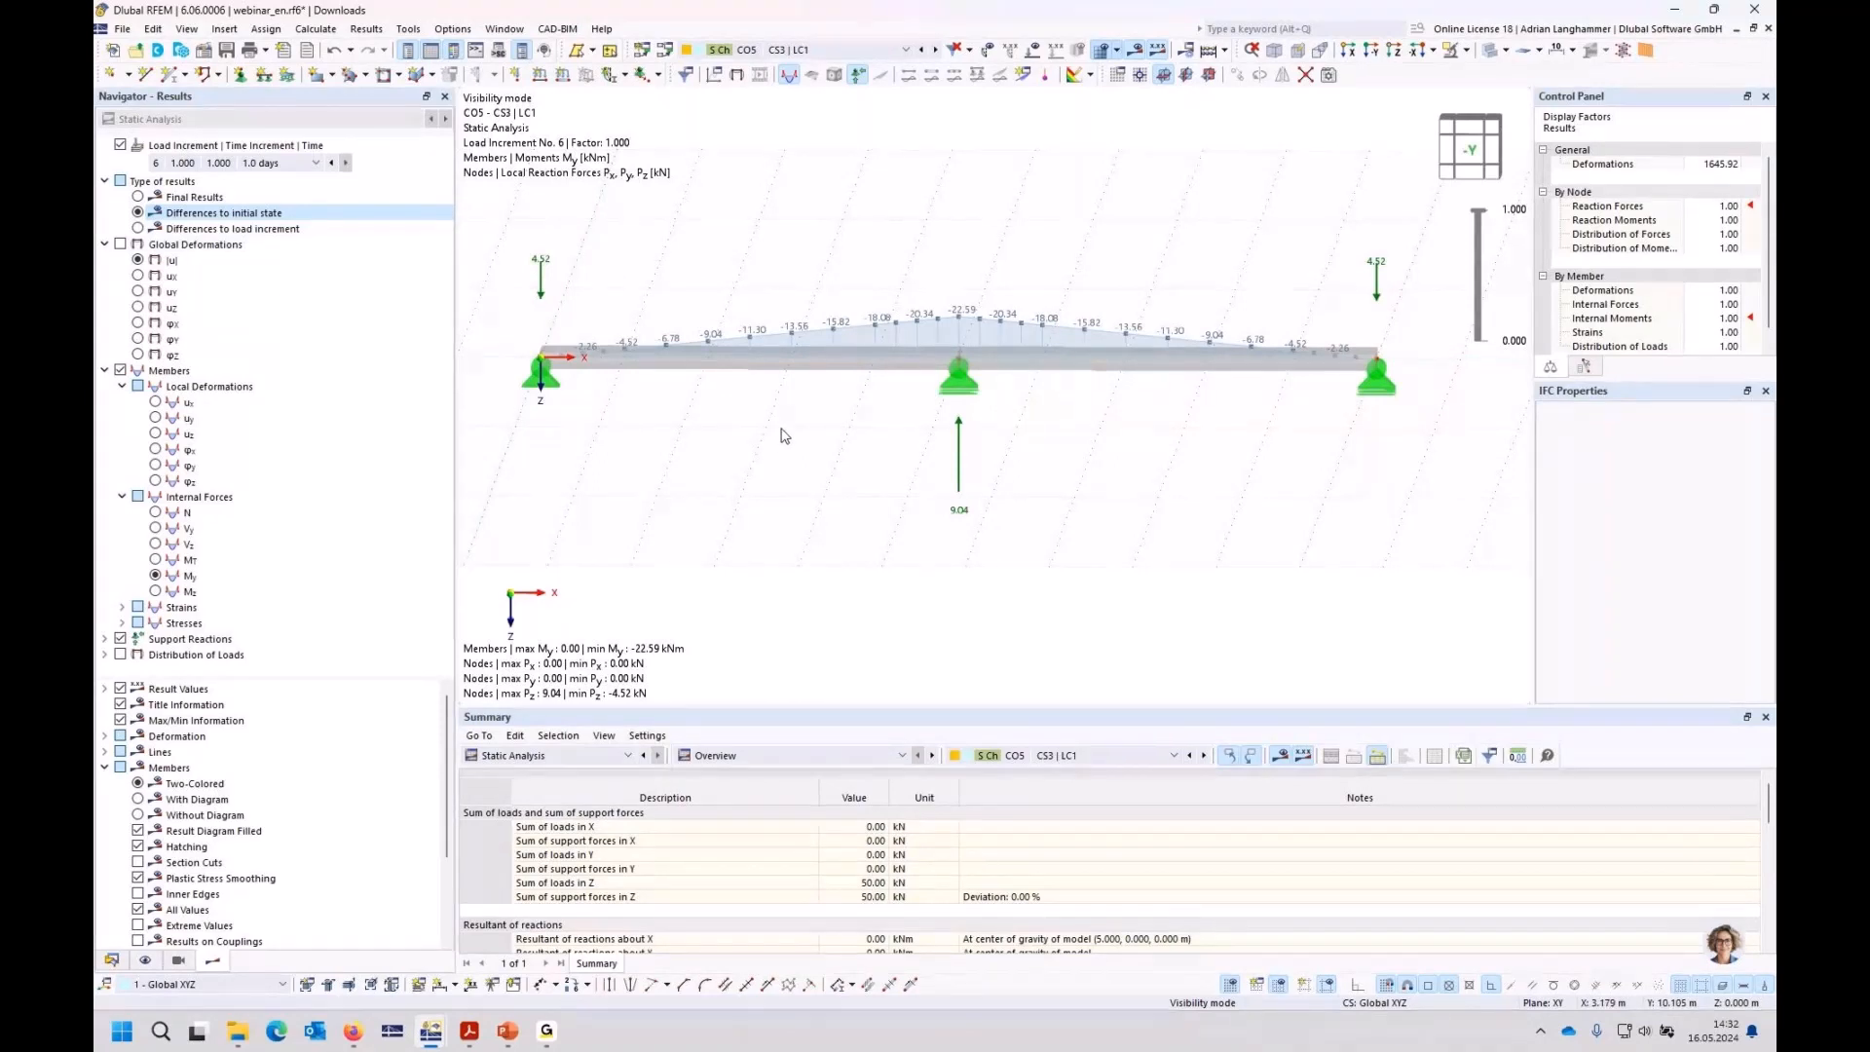
{"action": "middle_click_drag", "start_coordinate": [928, 496], "coordinate": [942, 485], "text": "ctrl"}
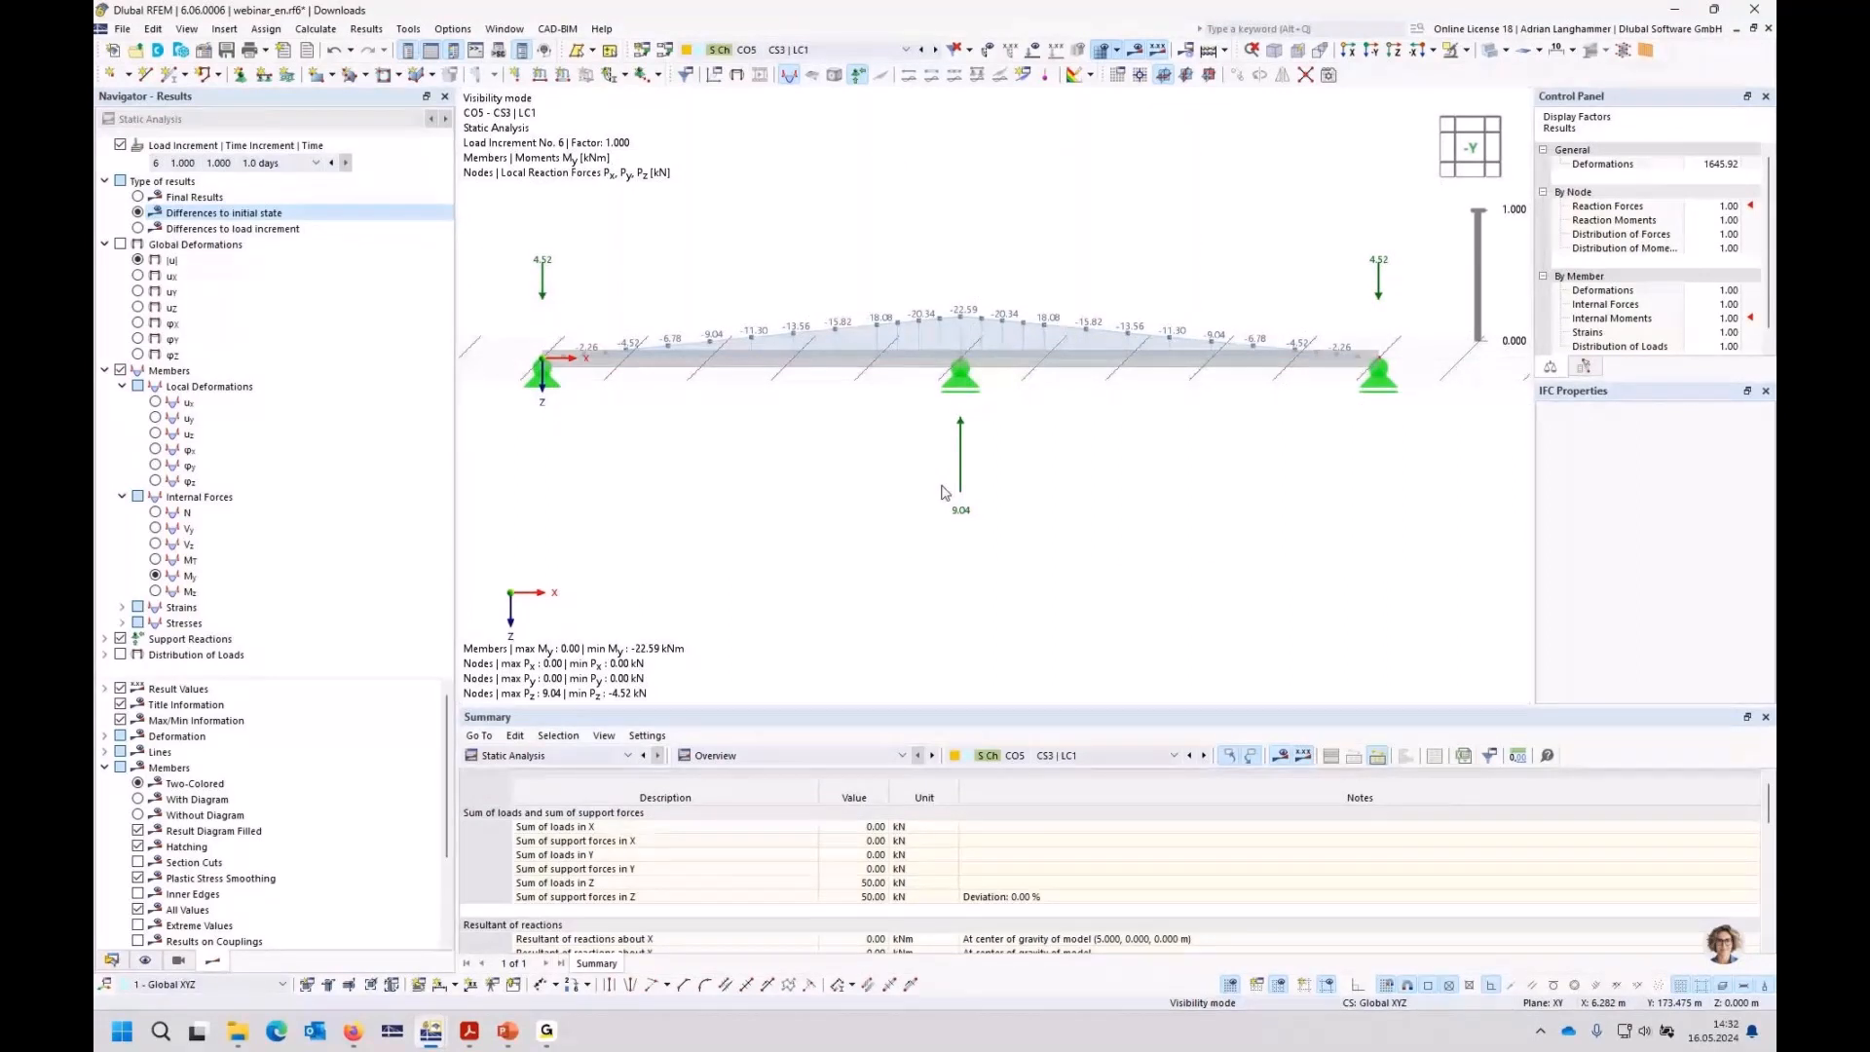
{"action": "middle_click_drag", "start_coordinate": [942, 492], "coordinate": [791, 459], "text": "ctrl"}
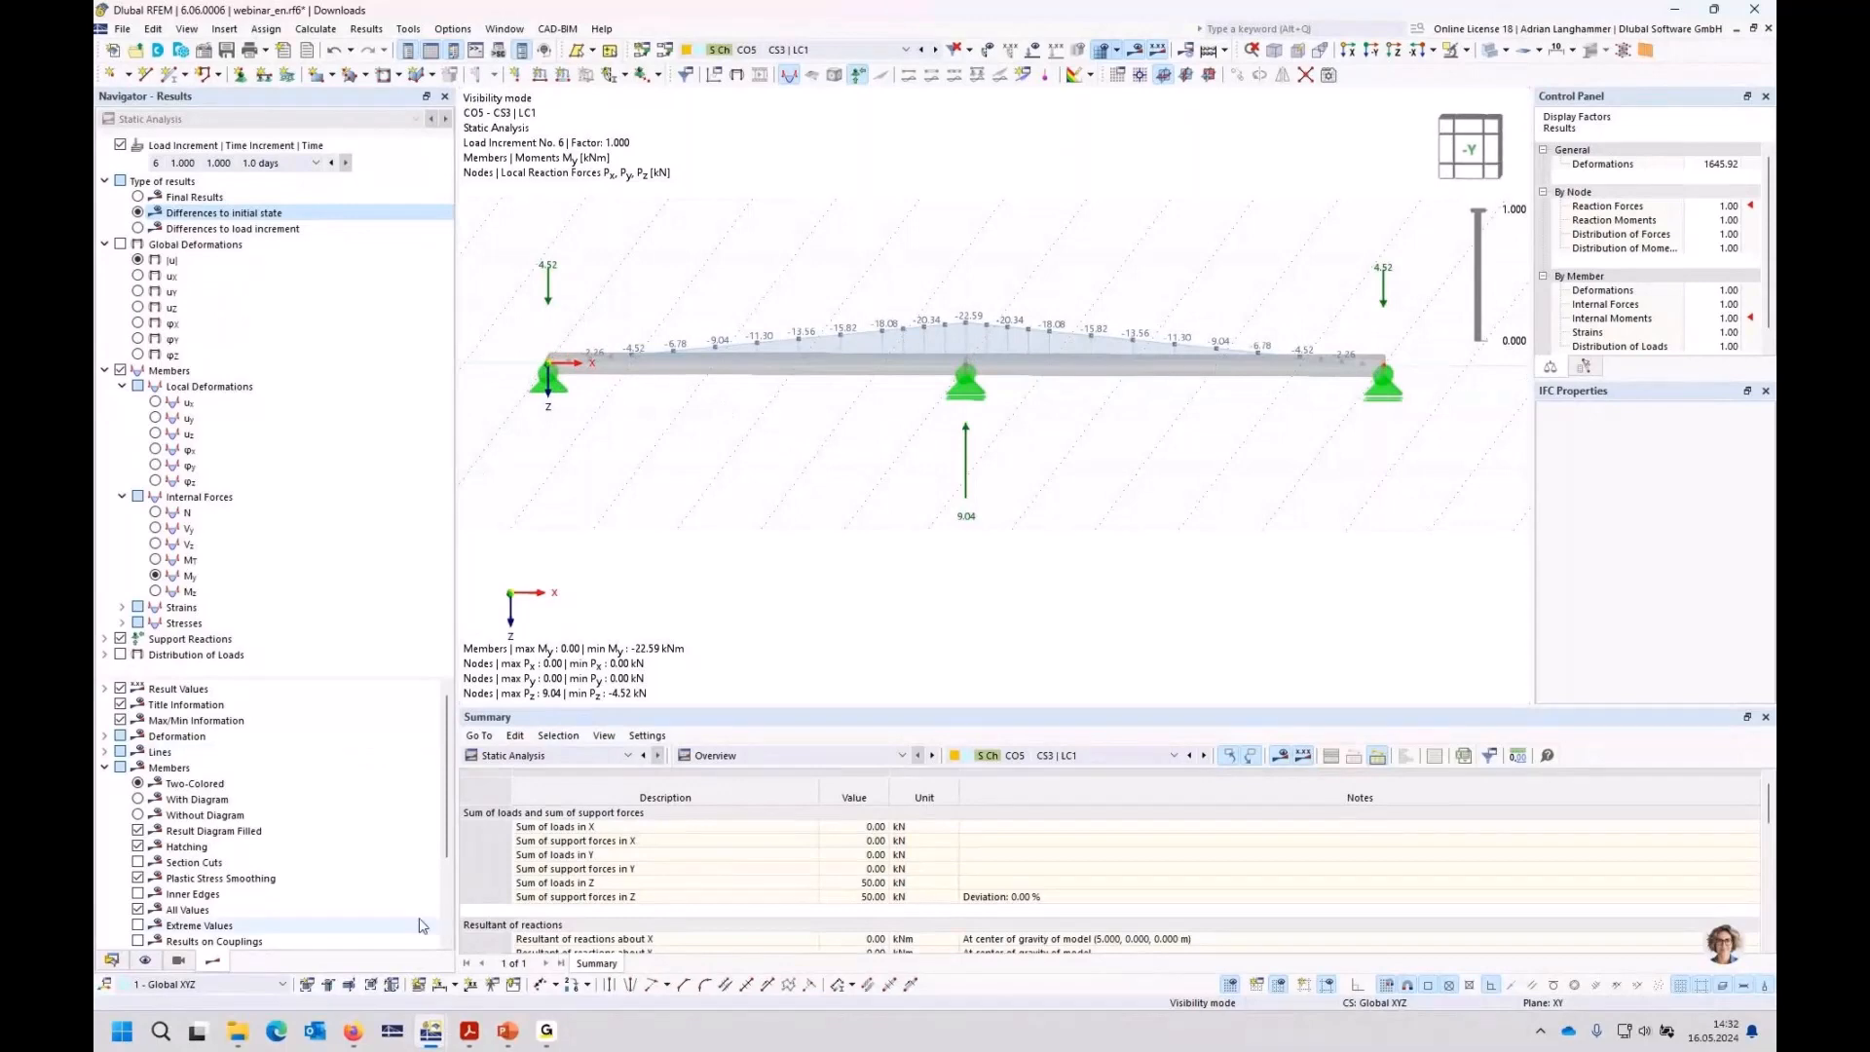
Step: Switch to the RFEM window with the building models and maximize the Stages-Building-withoutTDA-input.rf6 model
{"action": "mouse_move", "coordinate": [433, 1030]}
{"action": "left_click", "coordinate": [450, 937]}
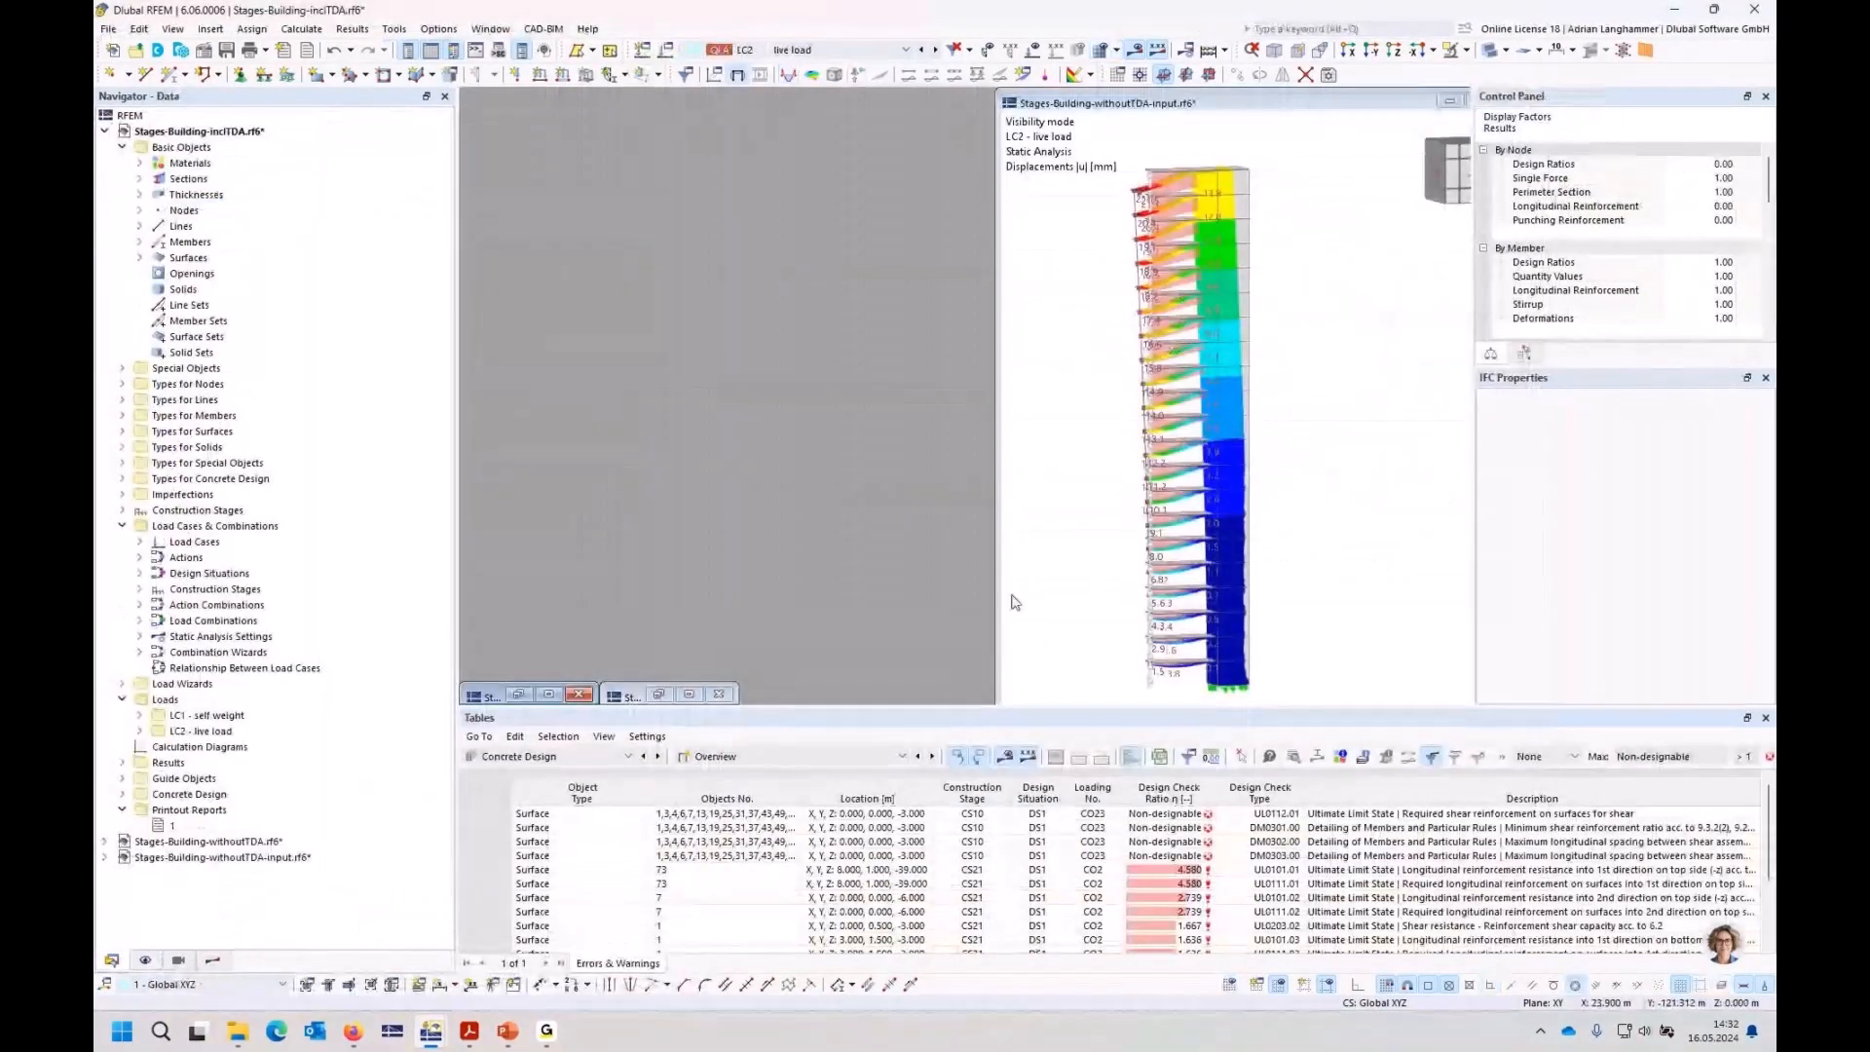
{"action": "left_click", "coordinate": [1382, 100]}
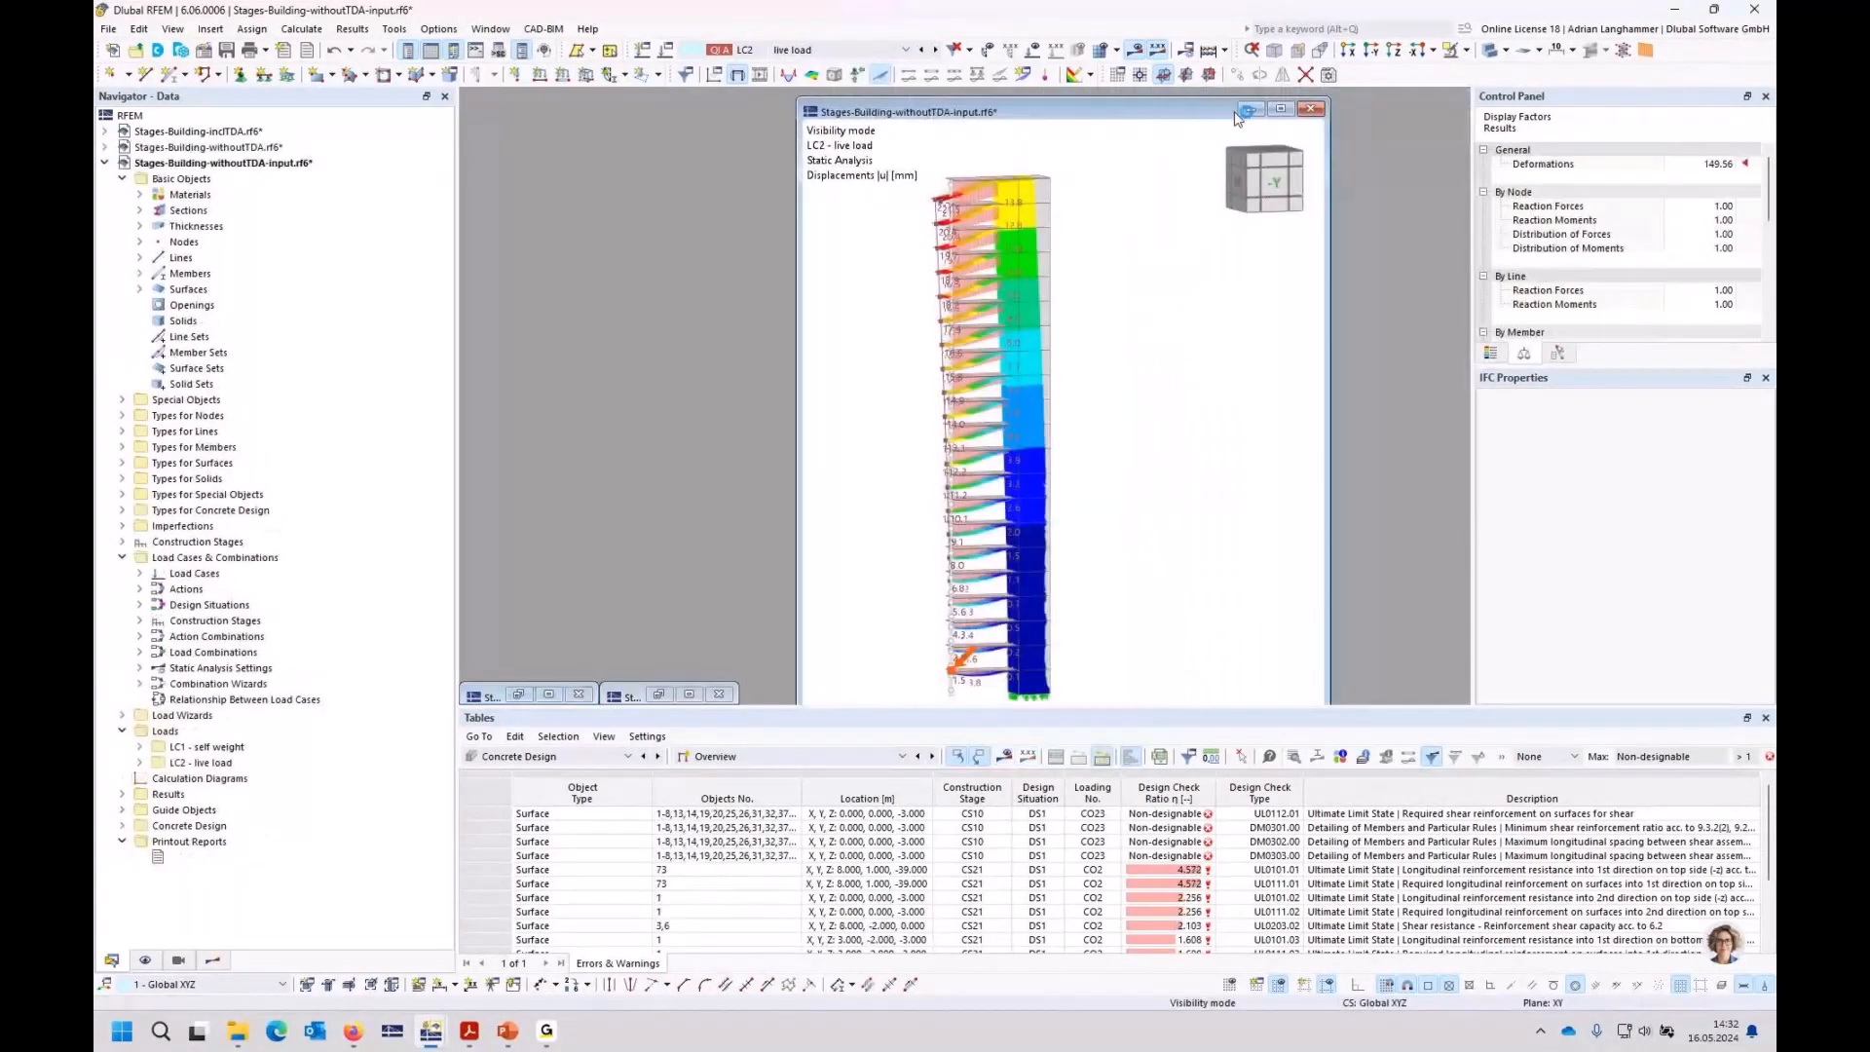
{"action": "left_click", "coordinate": [1280, 108]}
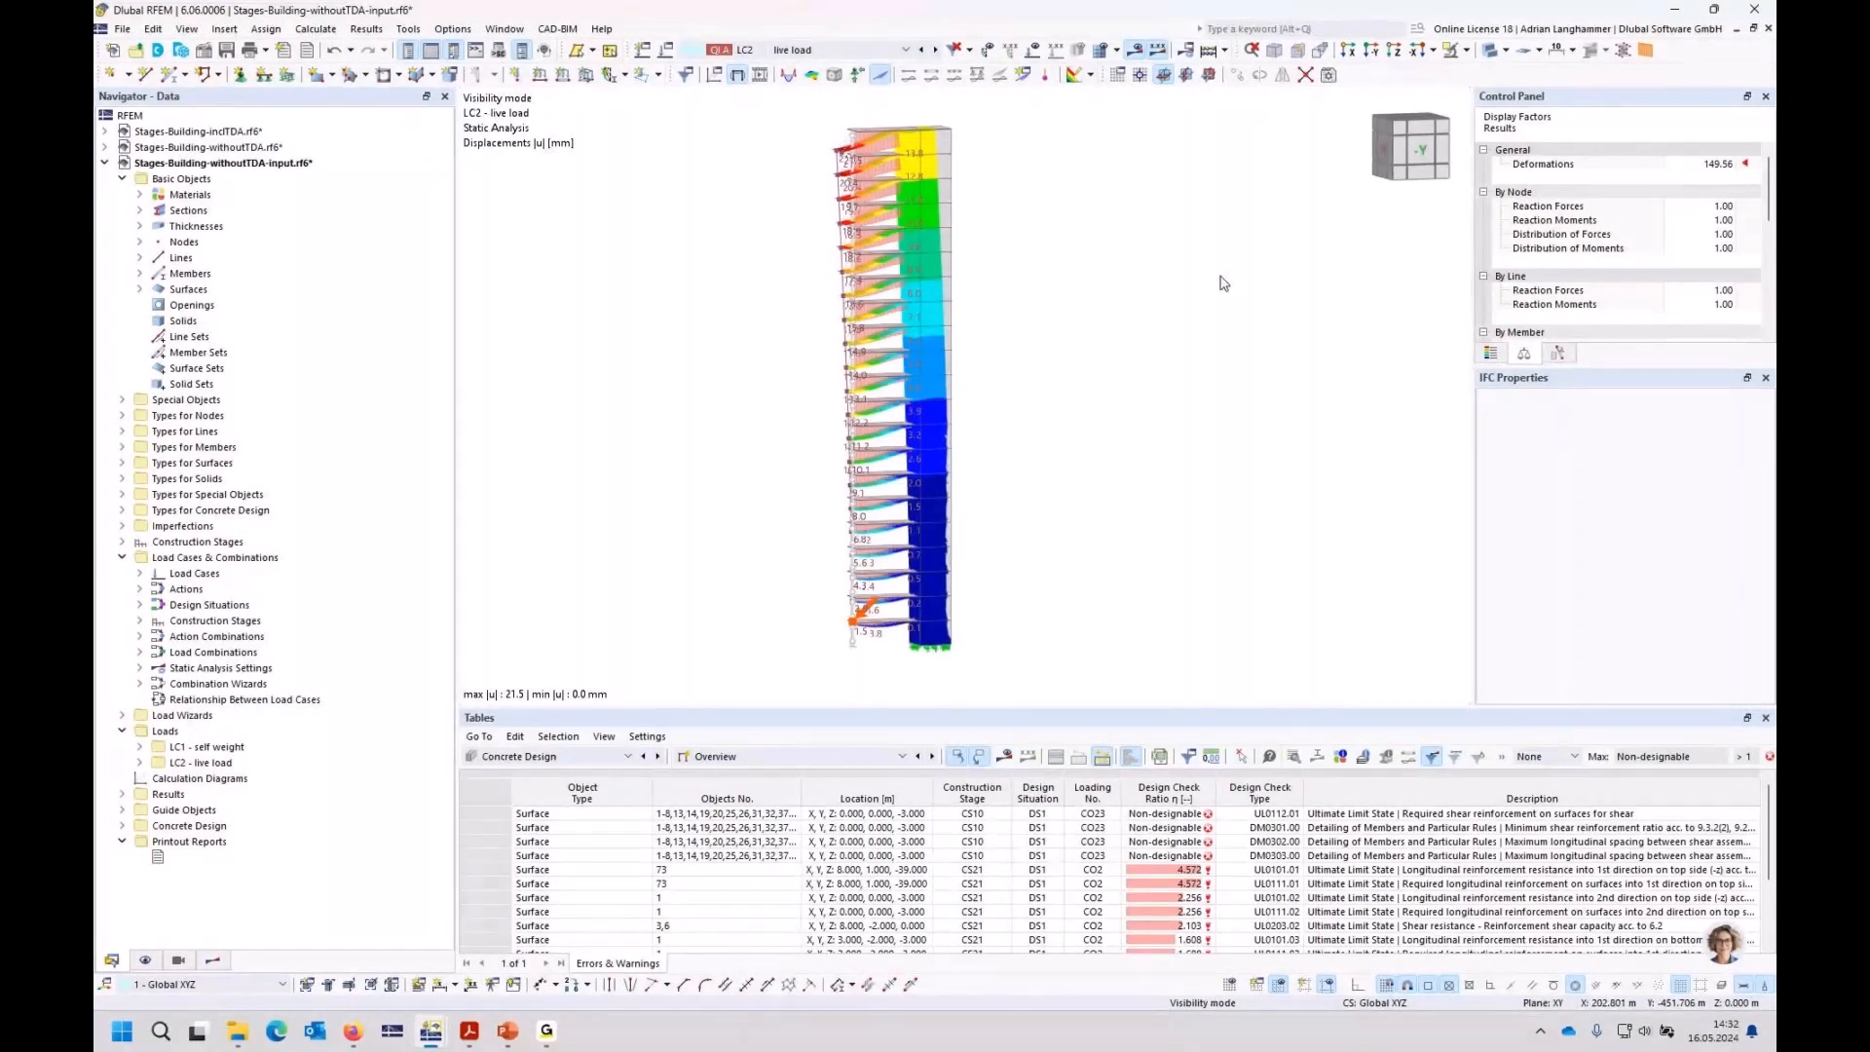
Step: Check the Time-Dependent Analysis (TDA) add-on in the base data of Stages-Building-withoutTDA-input.rf6 and expand the model's list of construction stages
{"action": "middle_click_drag", "start_coordinate": [1224, 284], "coordinate": [839, 196], "text": "ctrl"}
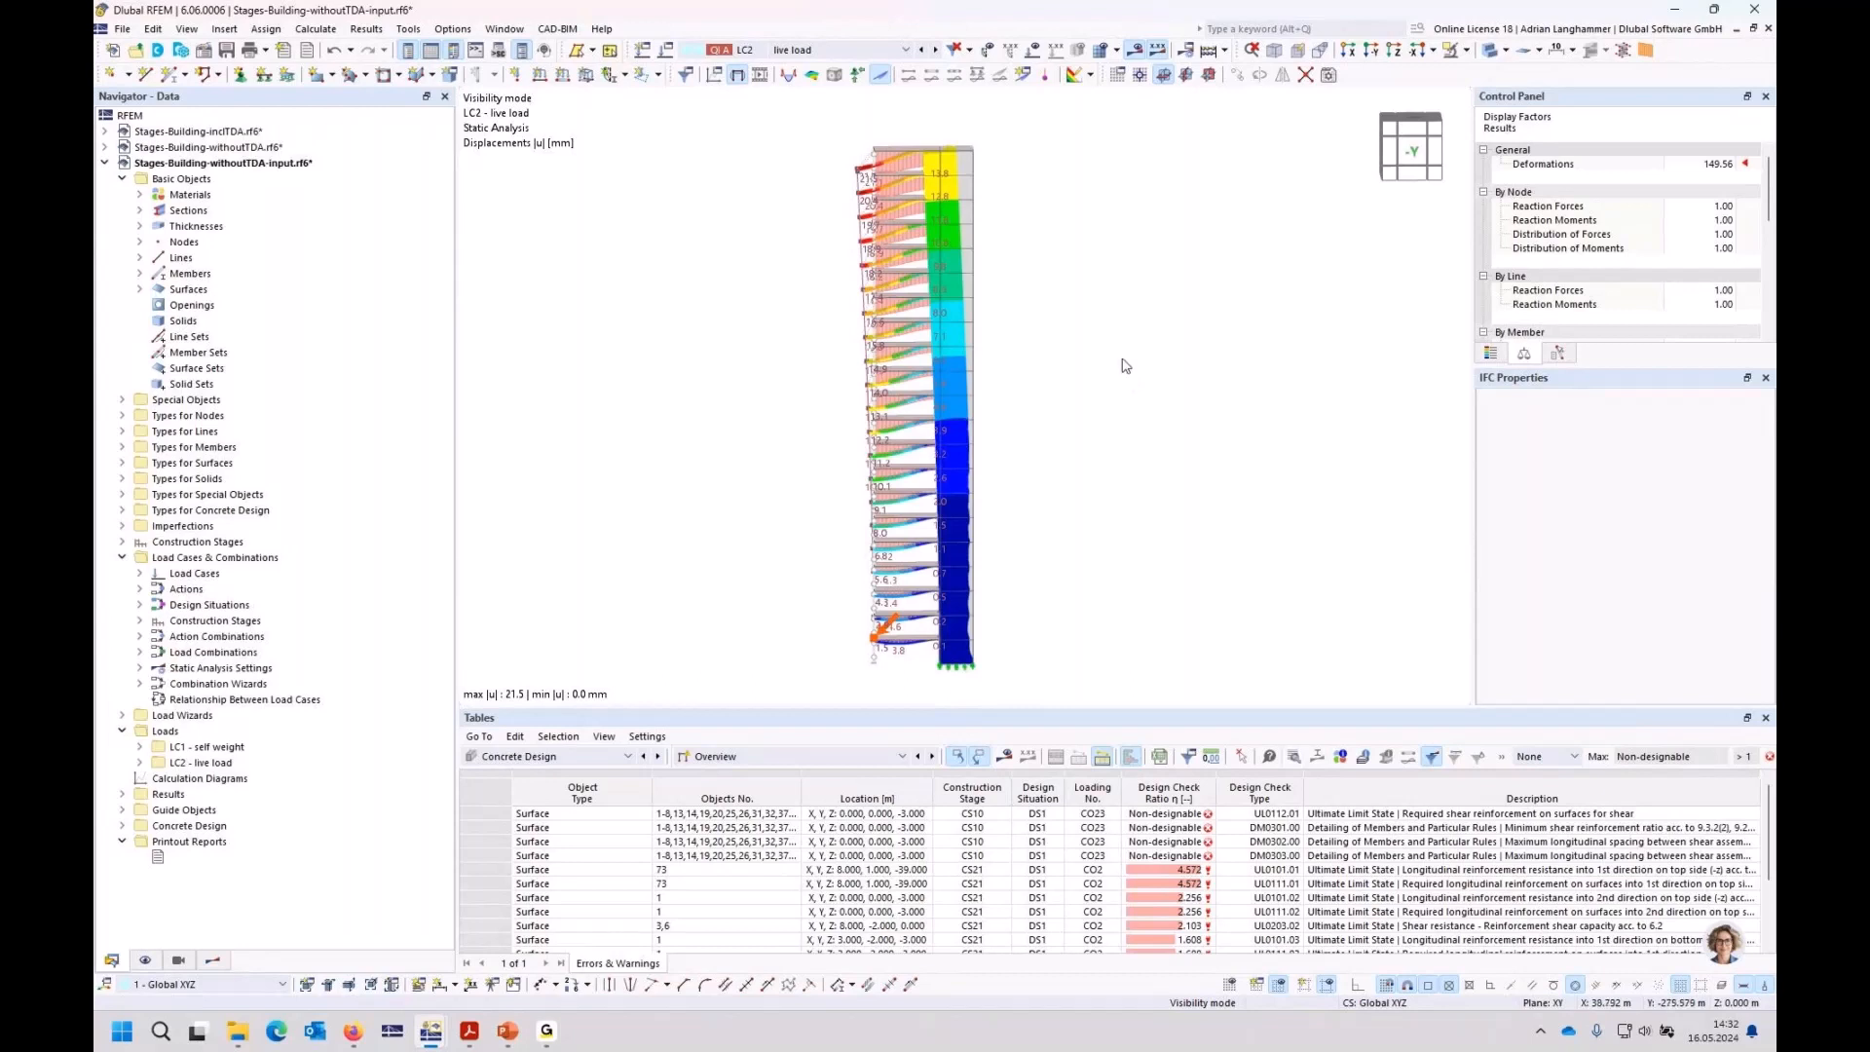
{"action": "middle_click_drag", "start_coordinate": [757, 350], "coordinate": [741, 343], "text": "ctrl"}
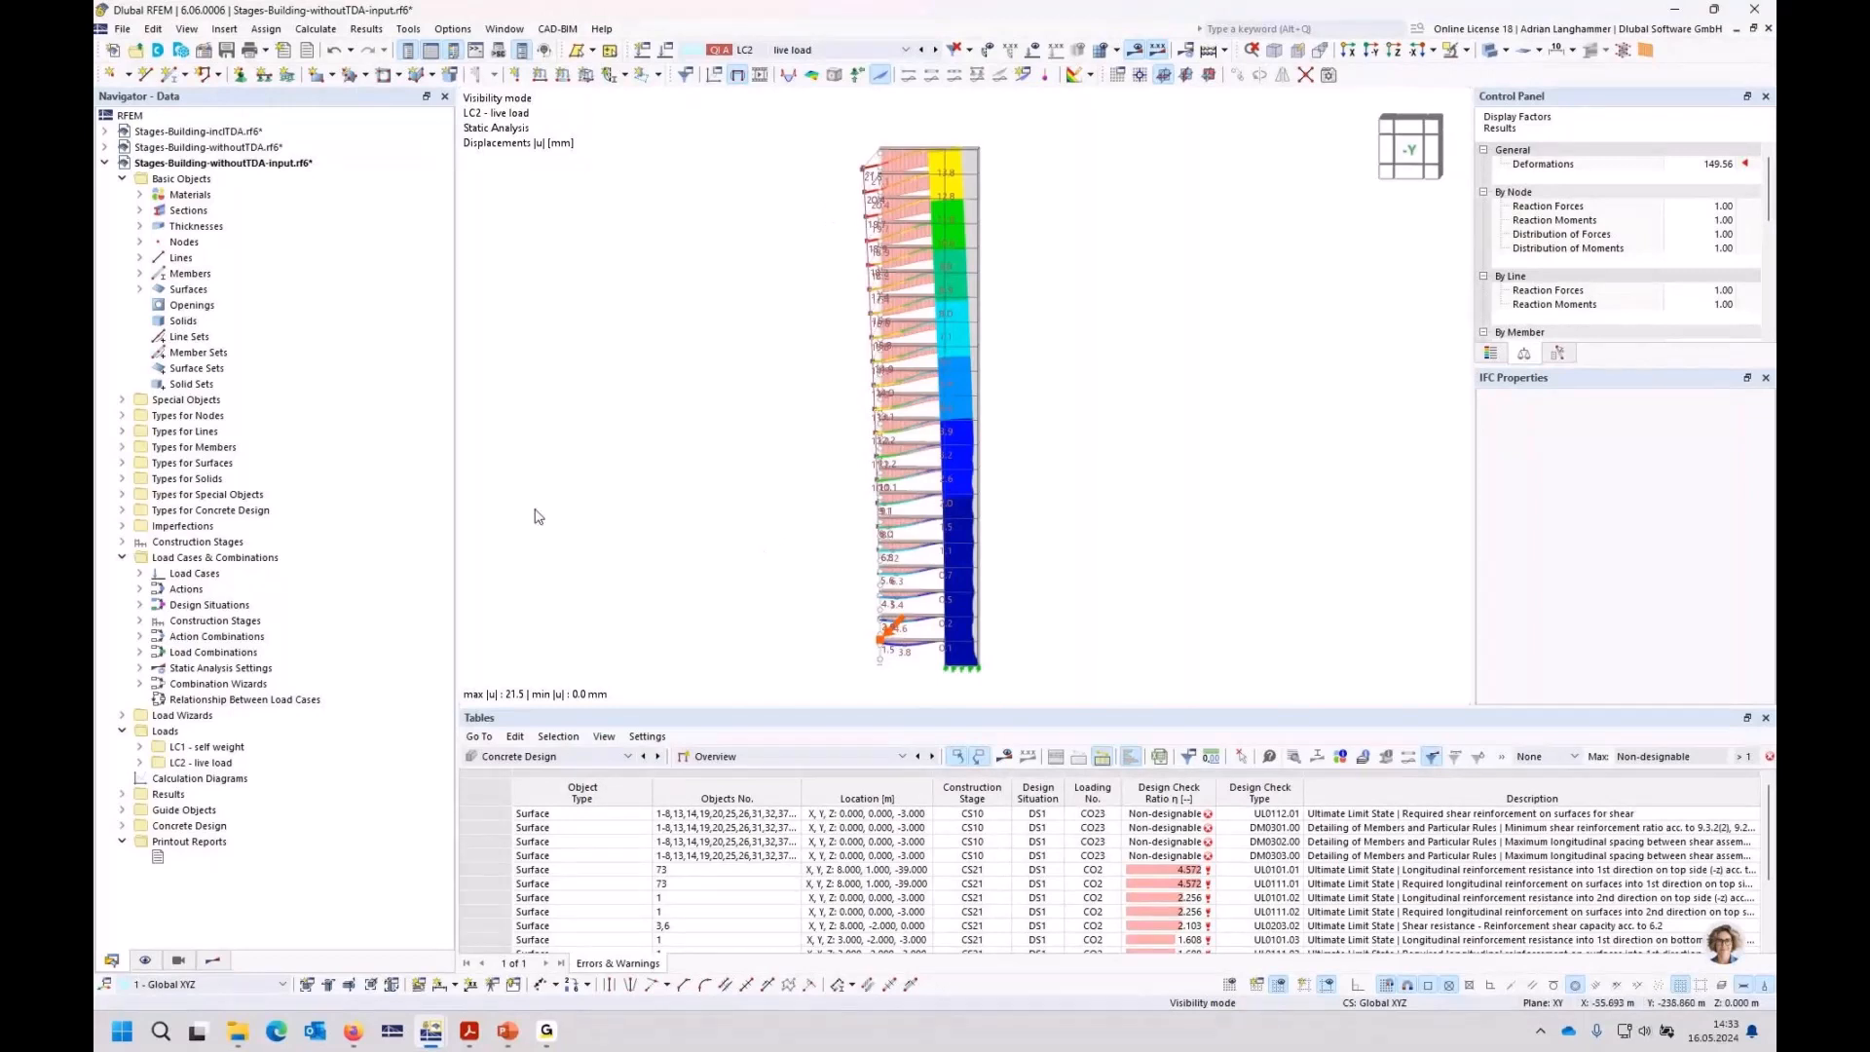
{"action": "left_click", "coordinate": [216, 162]}
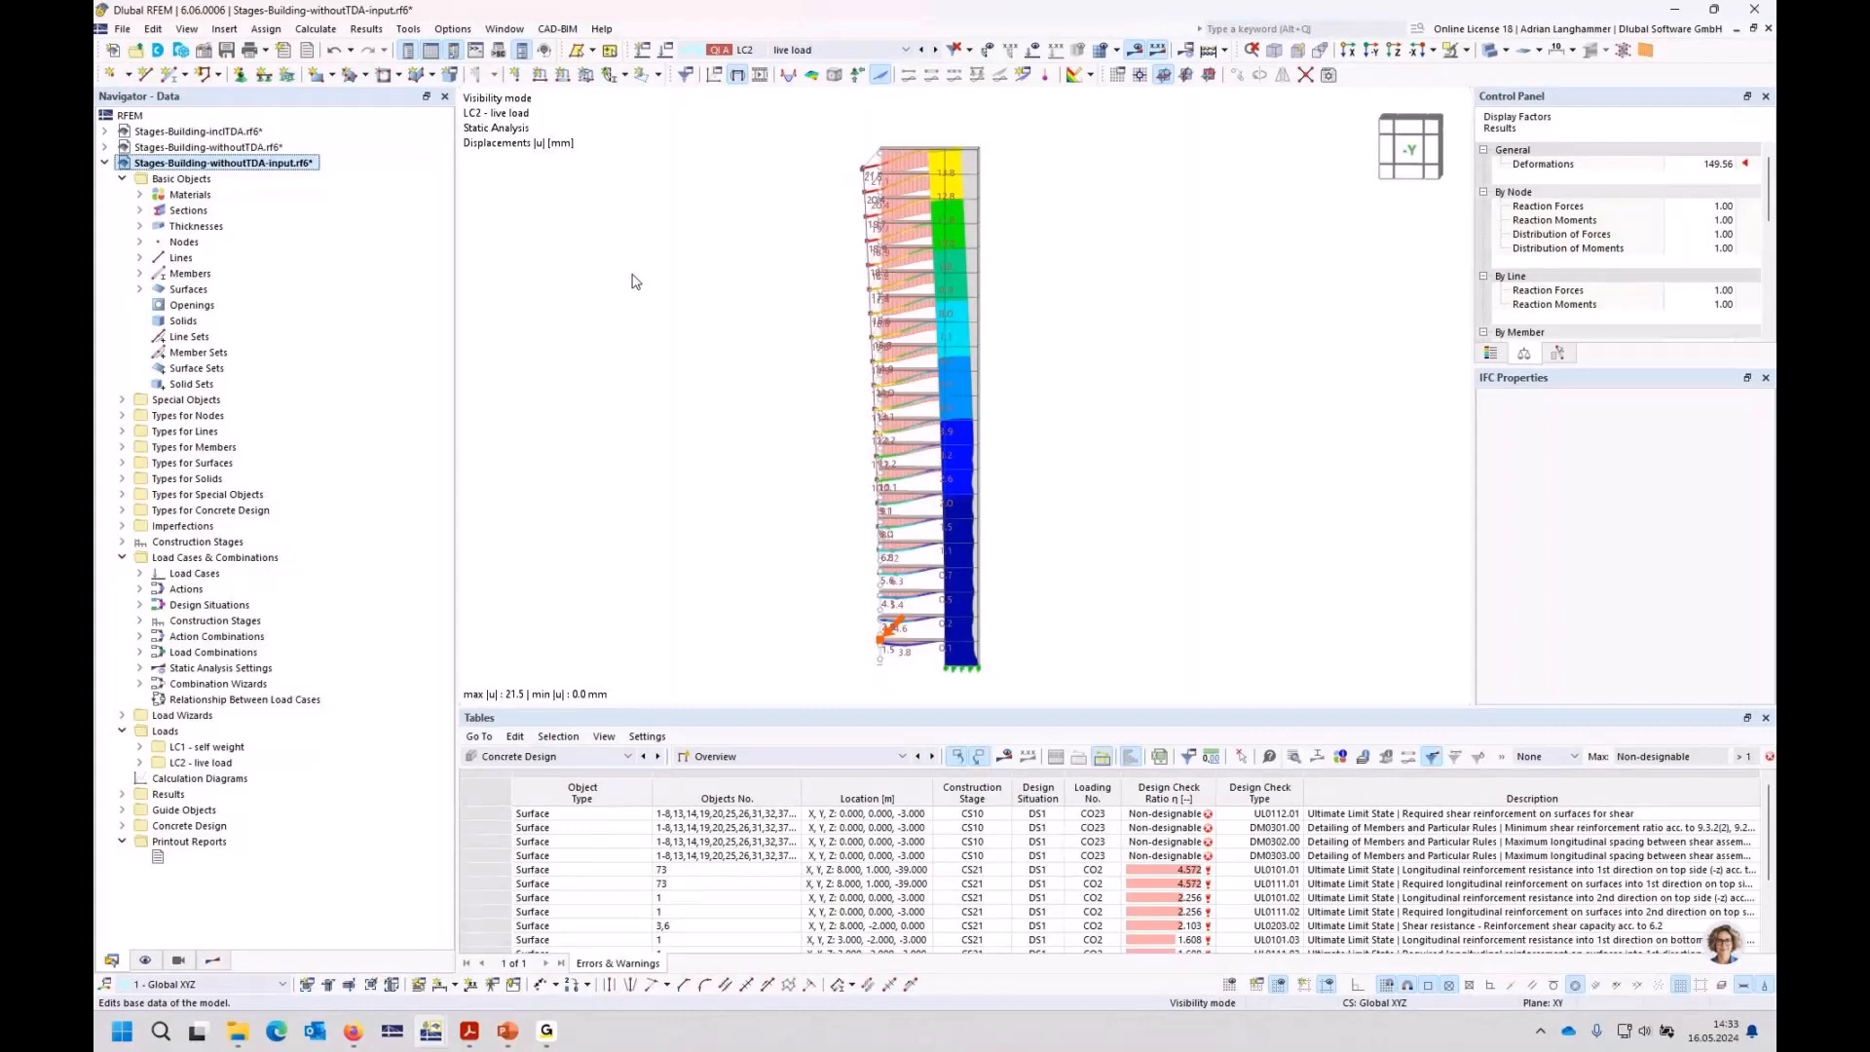
{"action": "left_click", "coordinate": [650, 172]}
{"action": "left_click", "coordinate": [588, 279]}
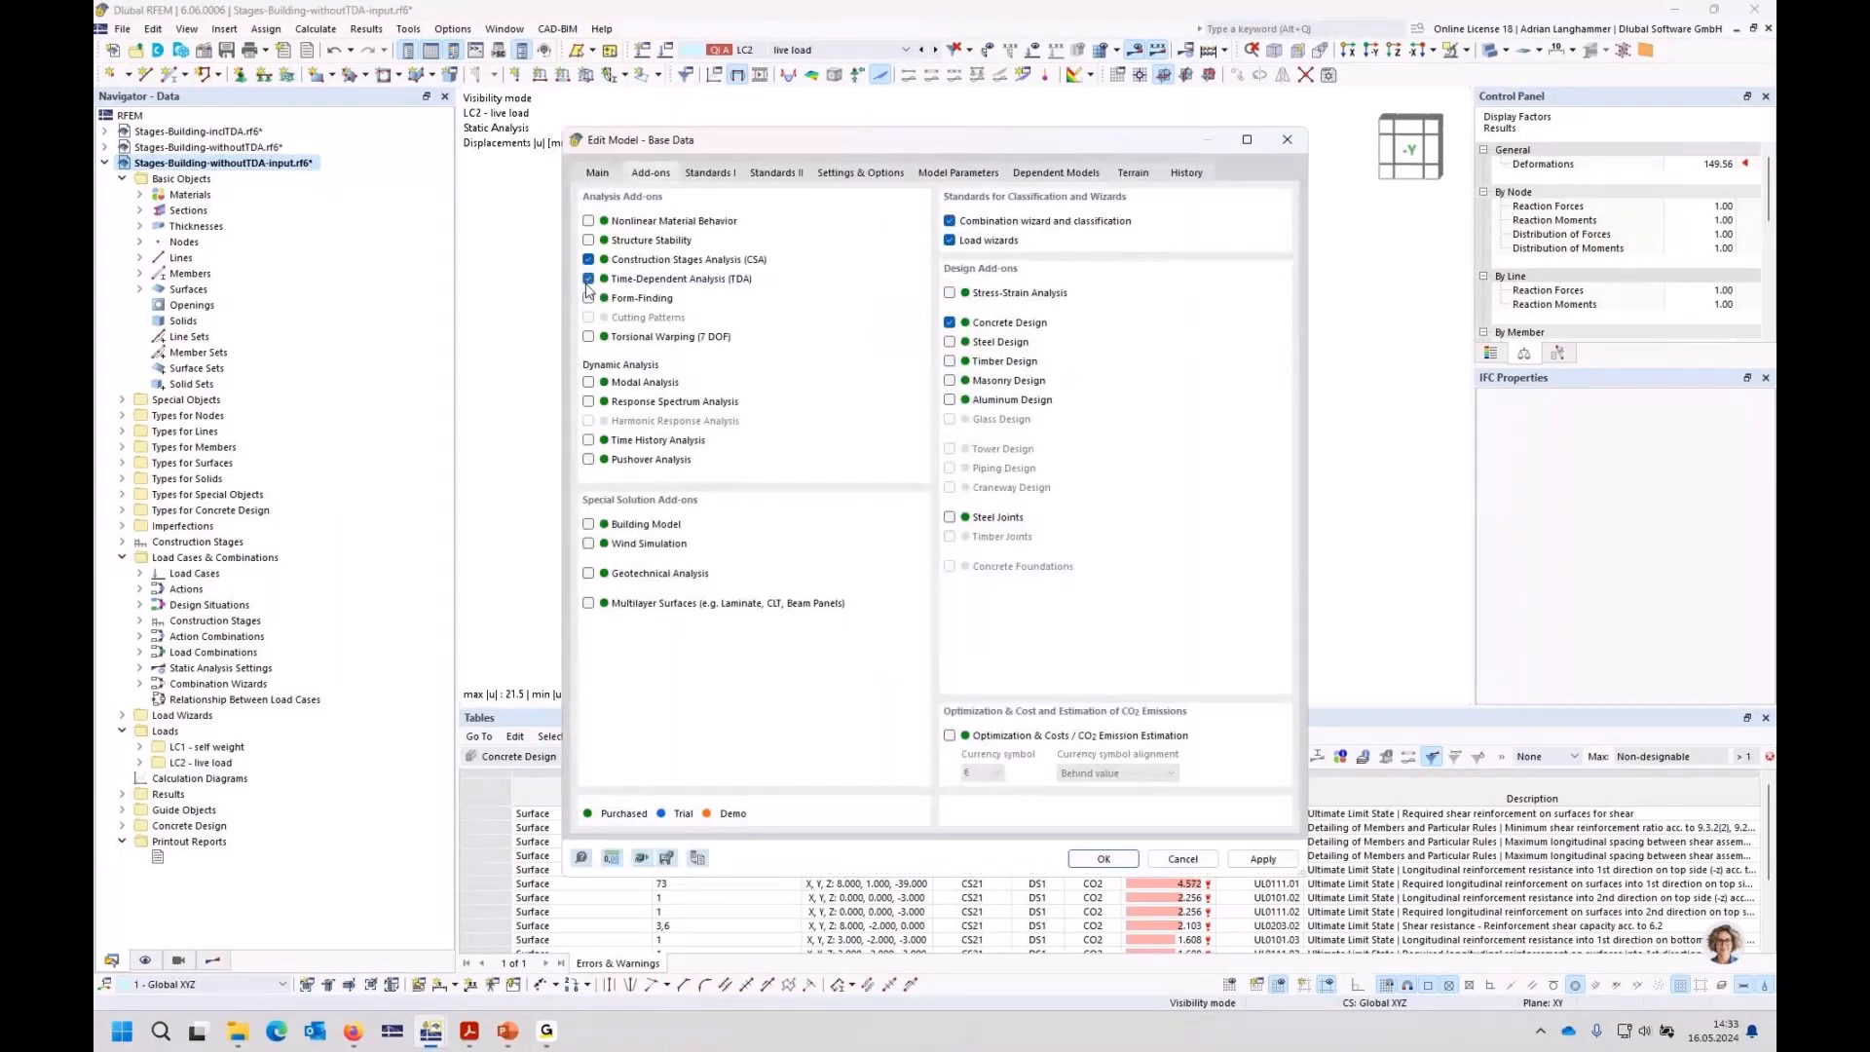
{"action": "left_click", "coordinate": [1288, 141]}
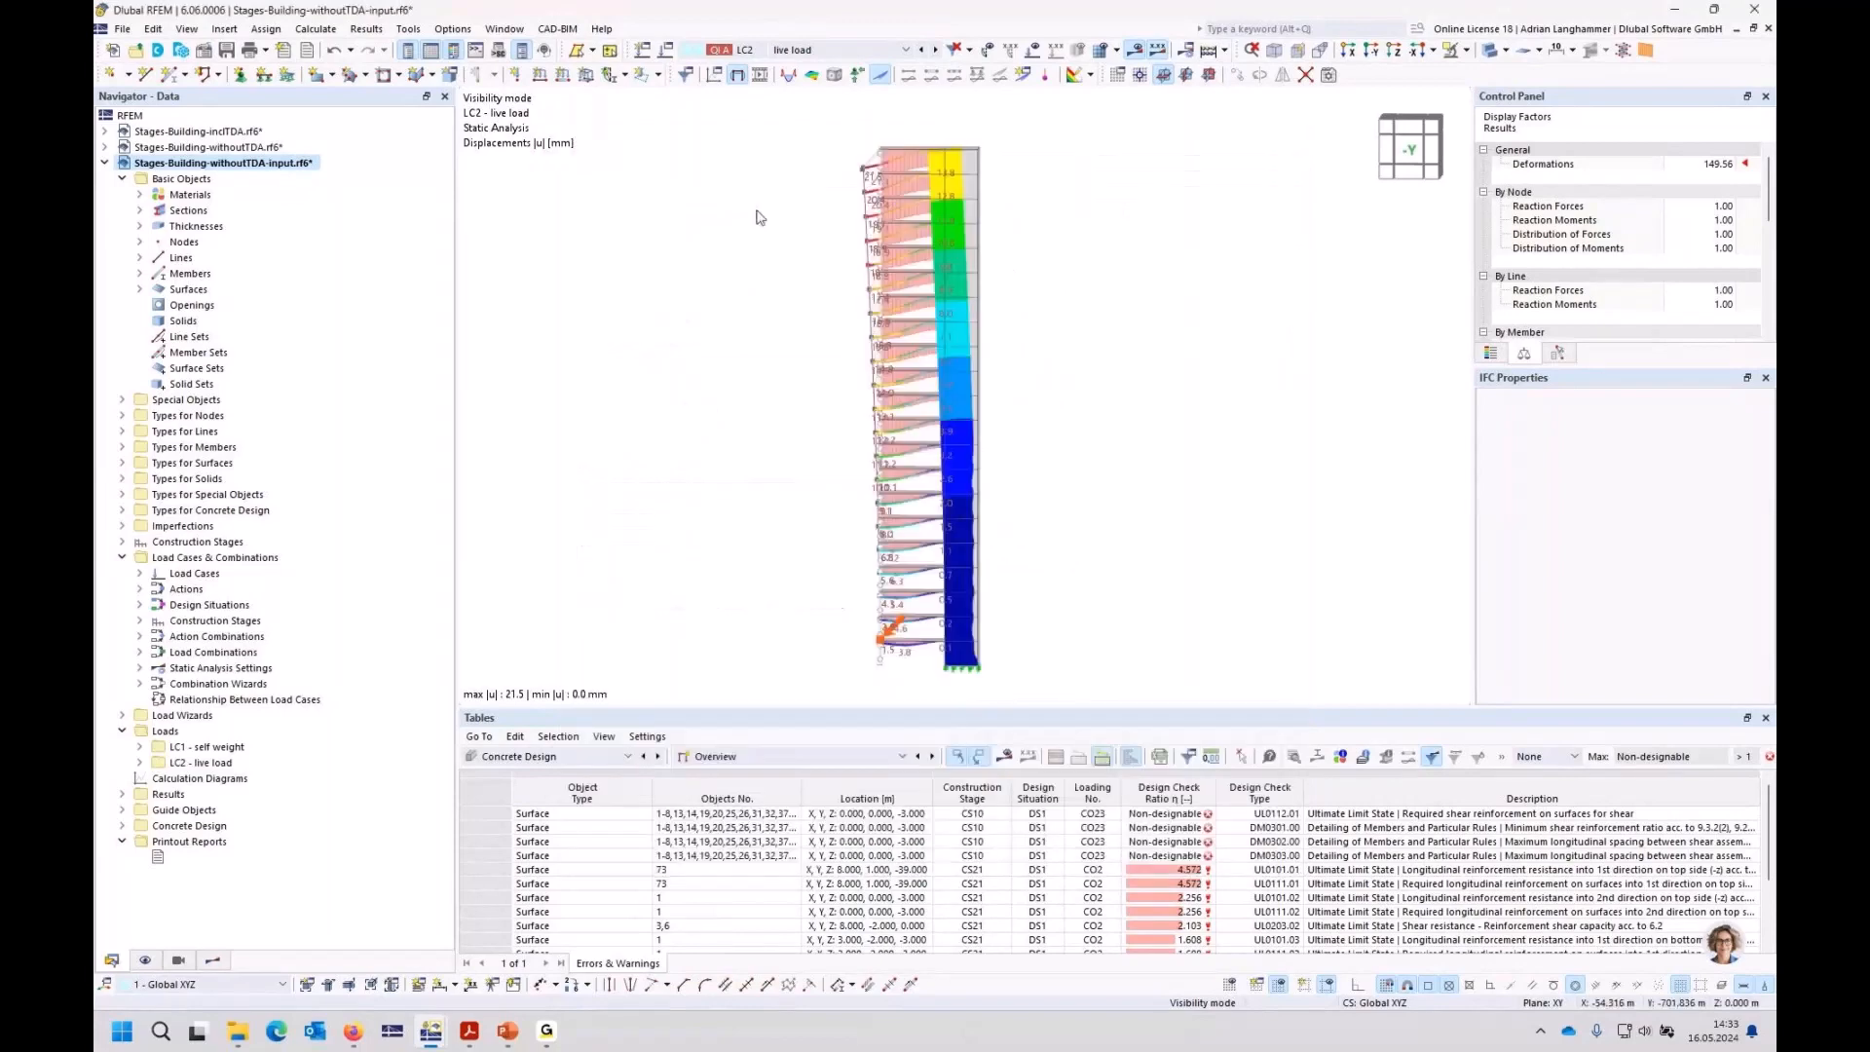
{"action": "left_click", "coordinate": [123, 542]}
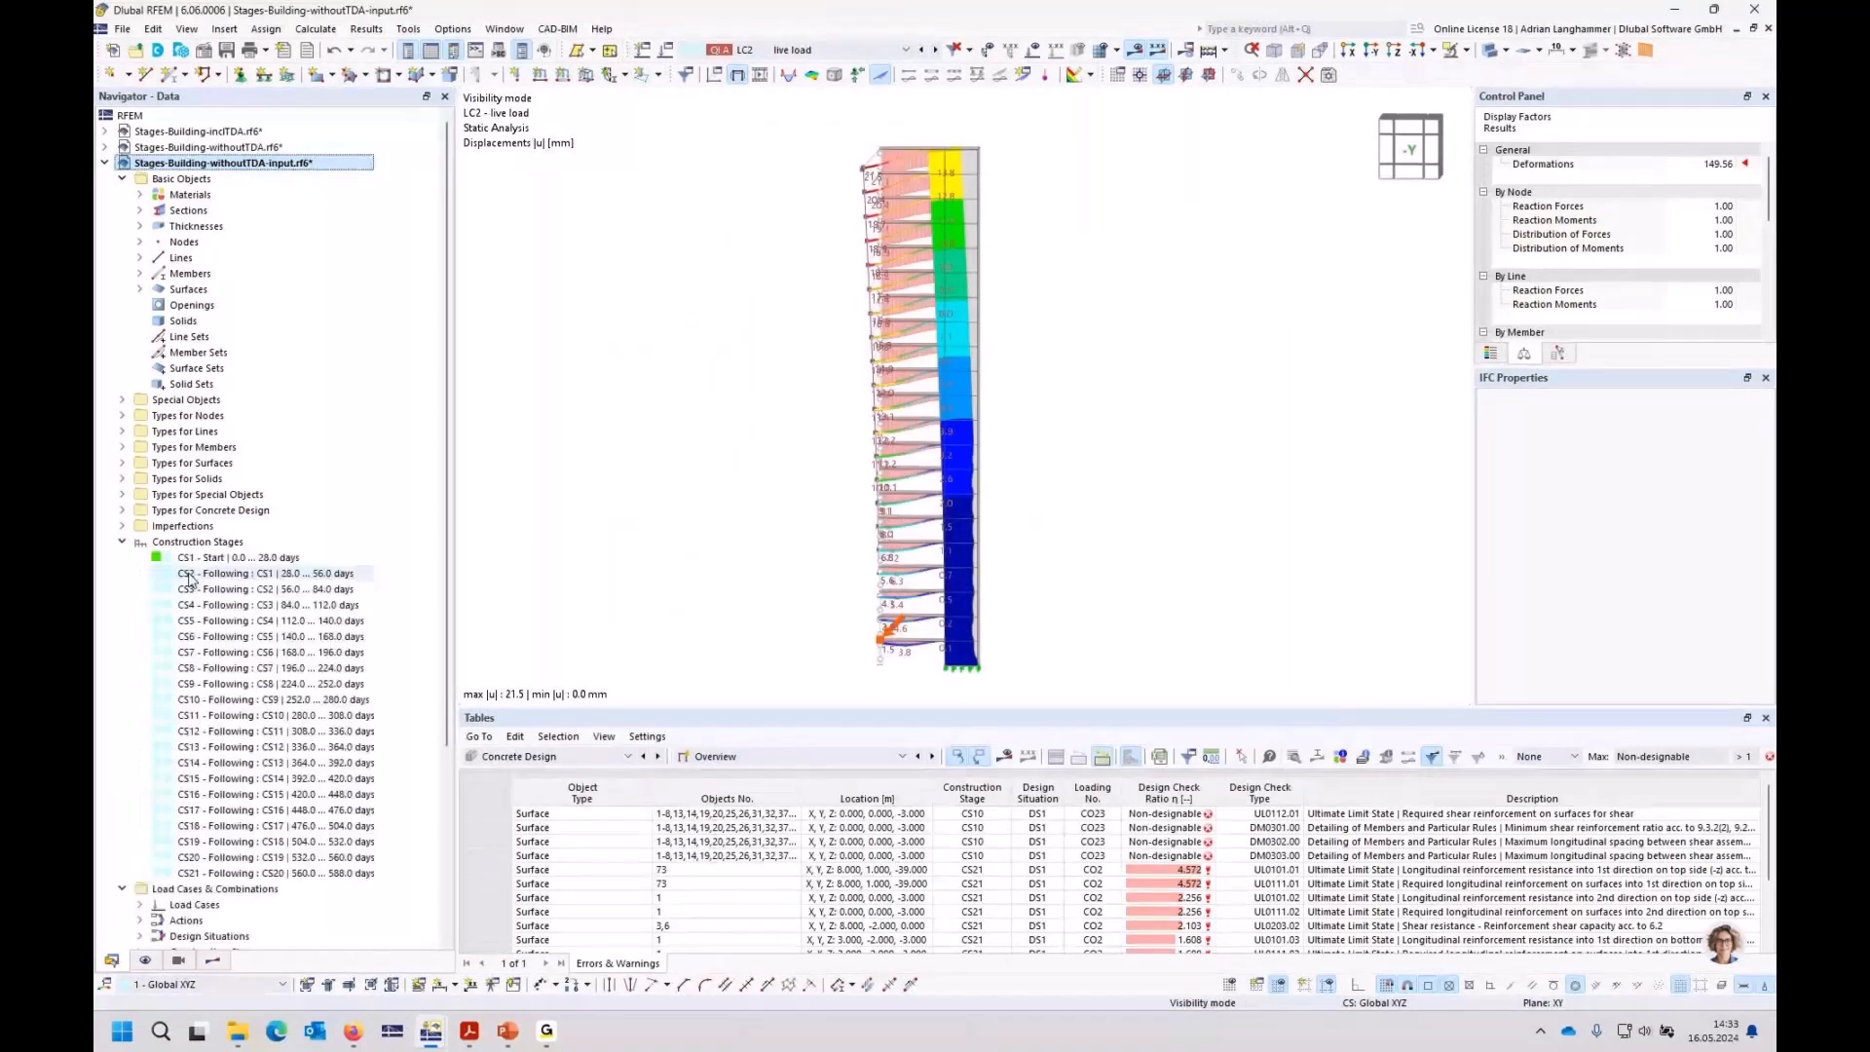
Step: Deactivate the Time-Dependent Analysis (TDA) add-on in the model's base data and activate it again
{"action": "right_click", "coordinate": [183, 163]}
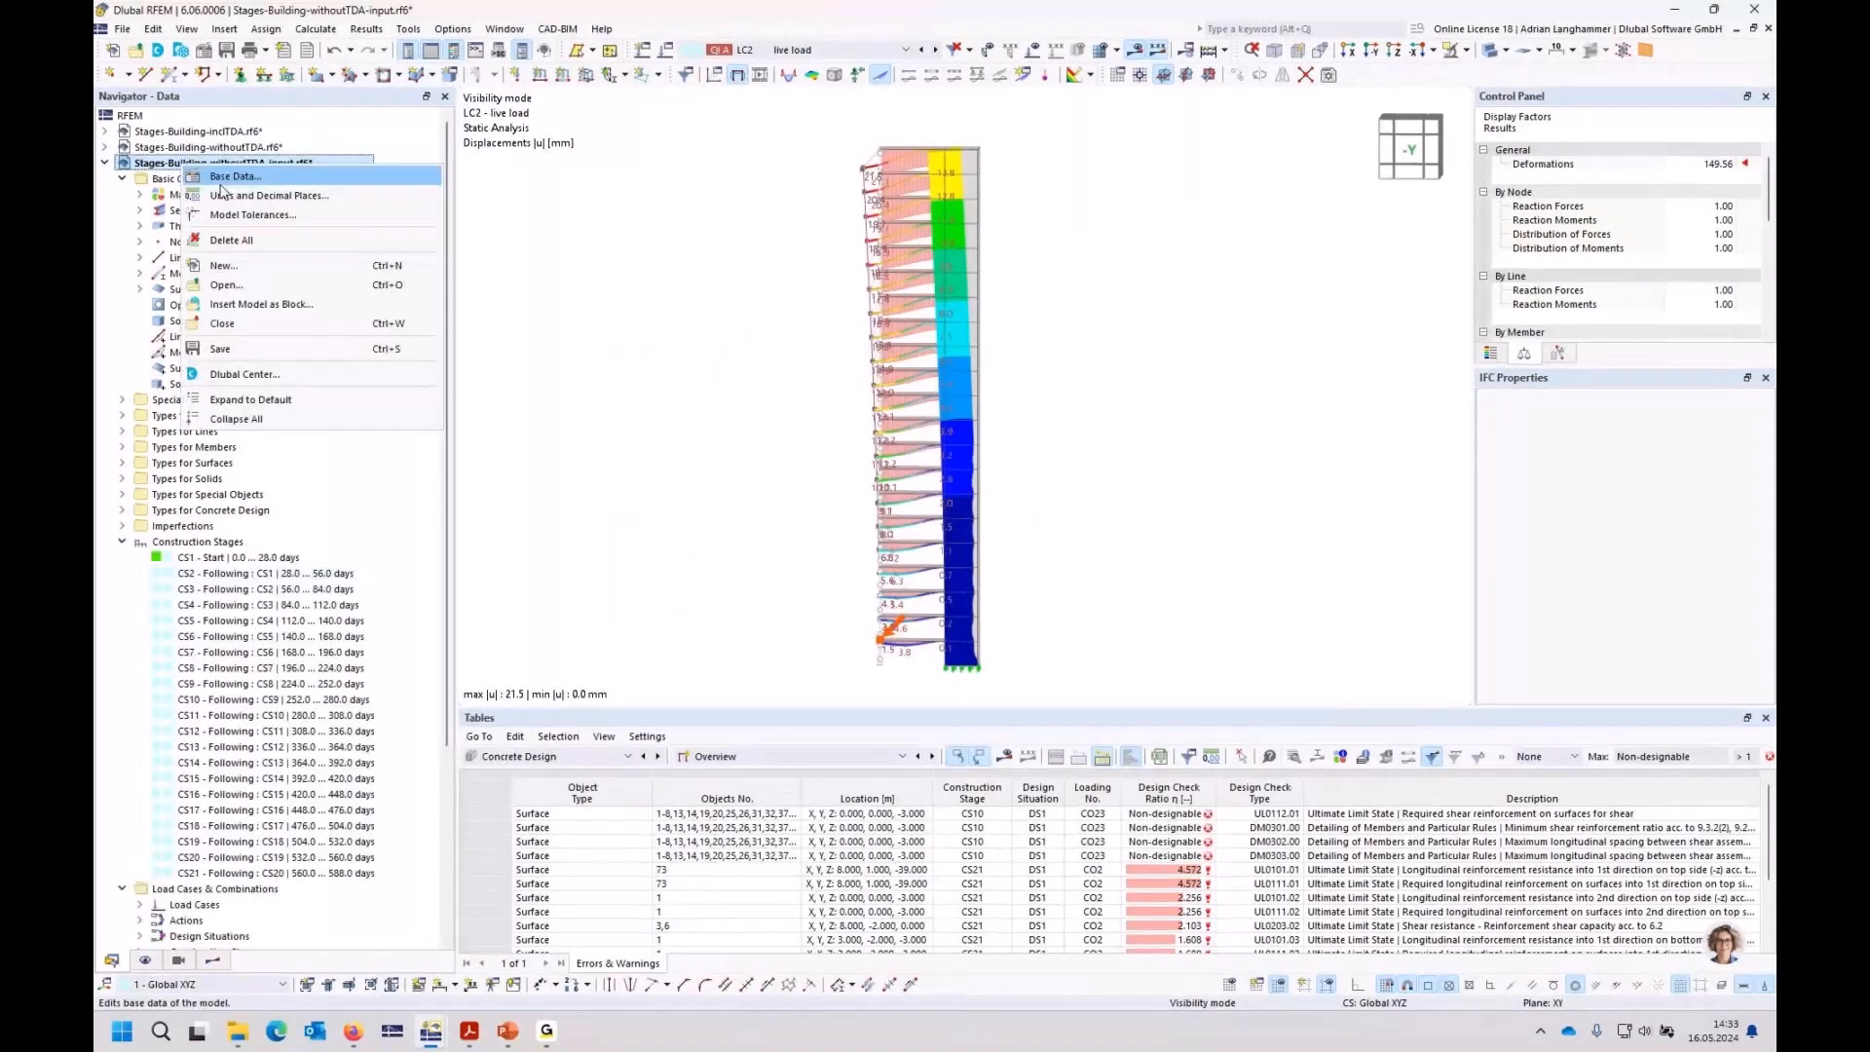
{"action": "left_click", "coordinate": [224, 179]}
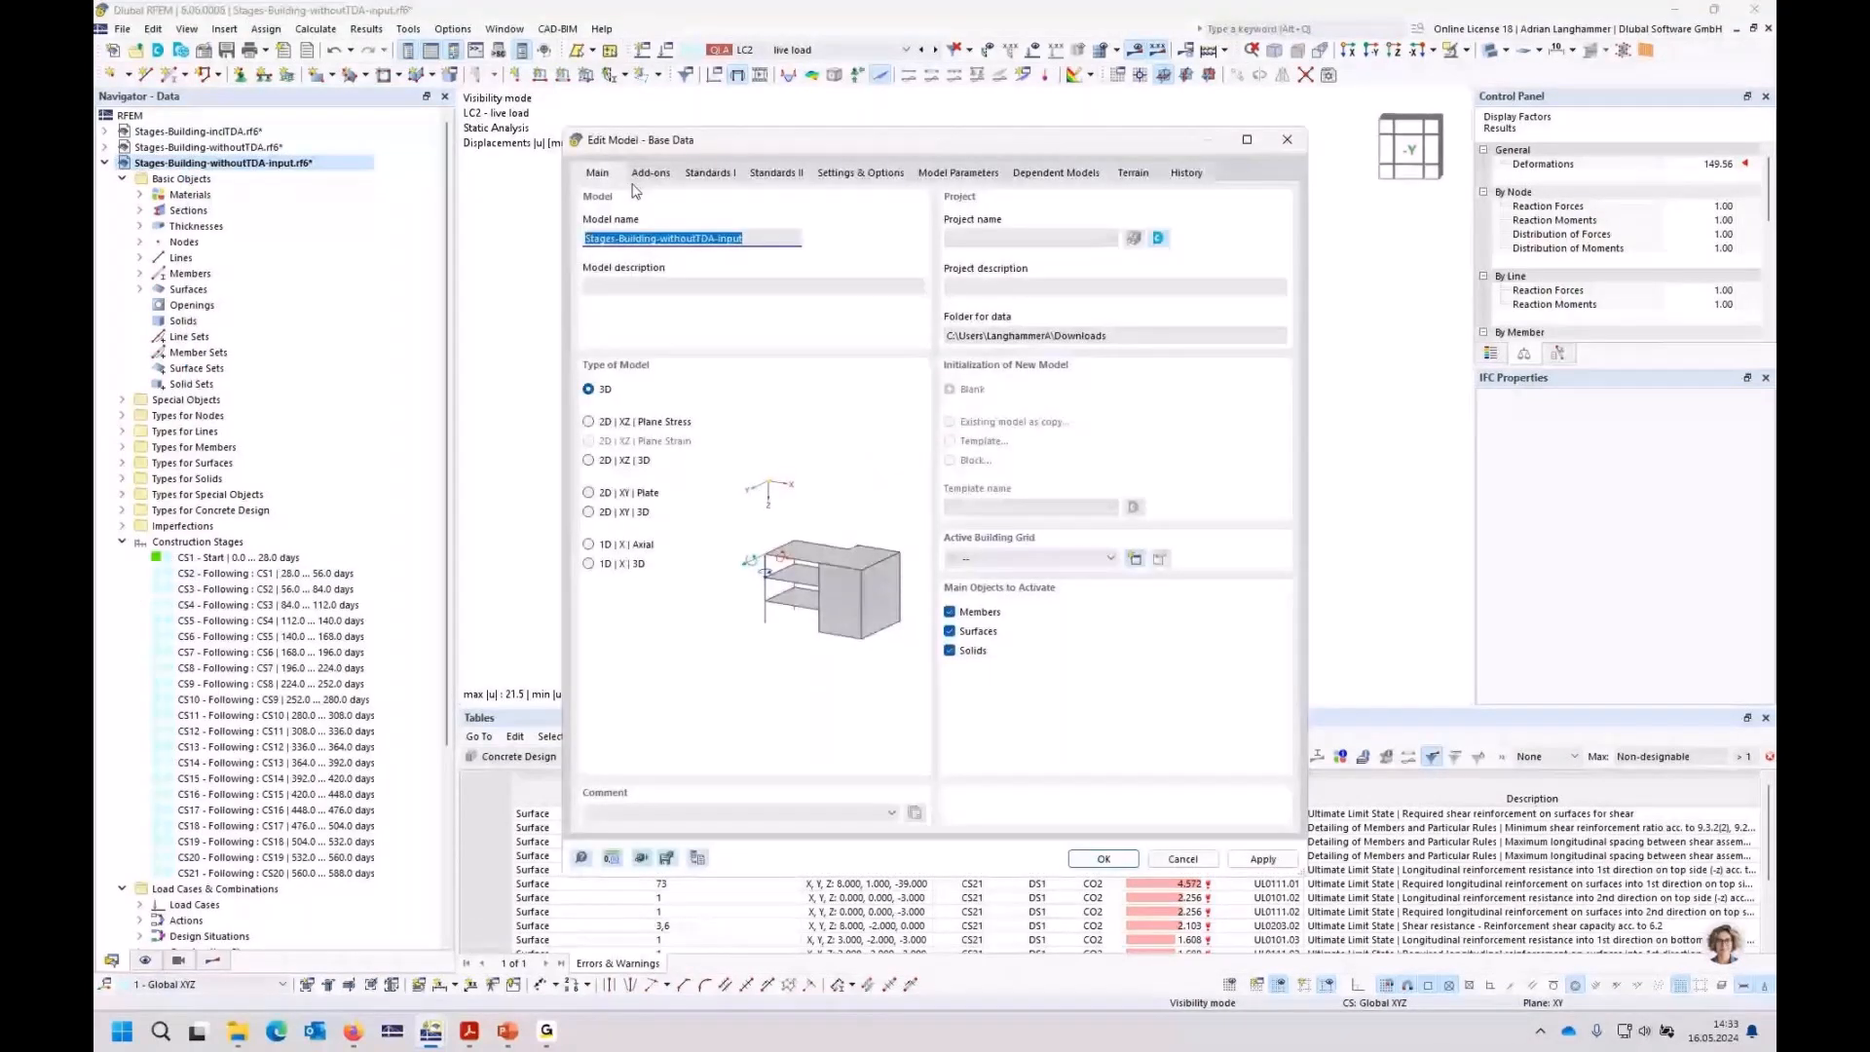
{"action": "key", "text": "Escape"}
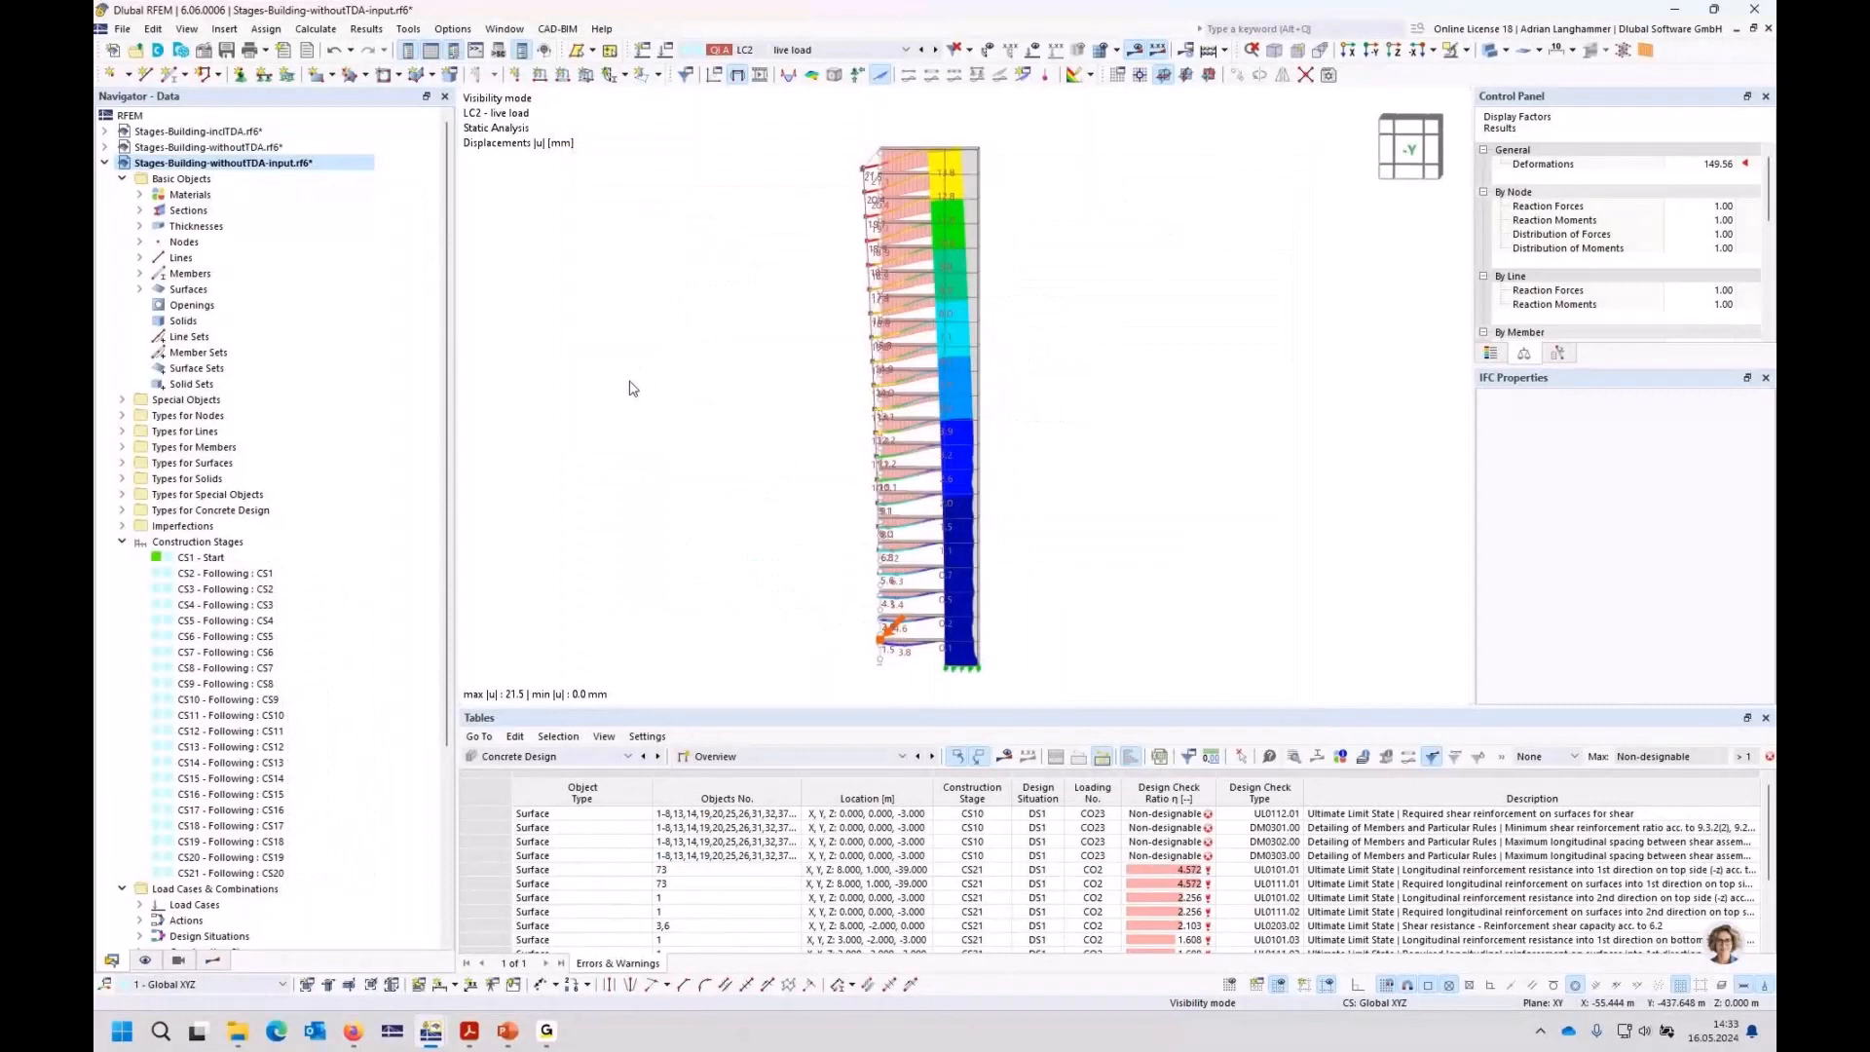
{"action": "right_click", "coordinate": [209, 165]}
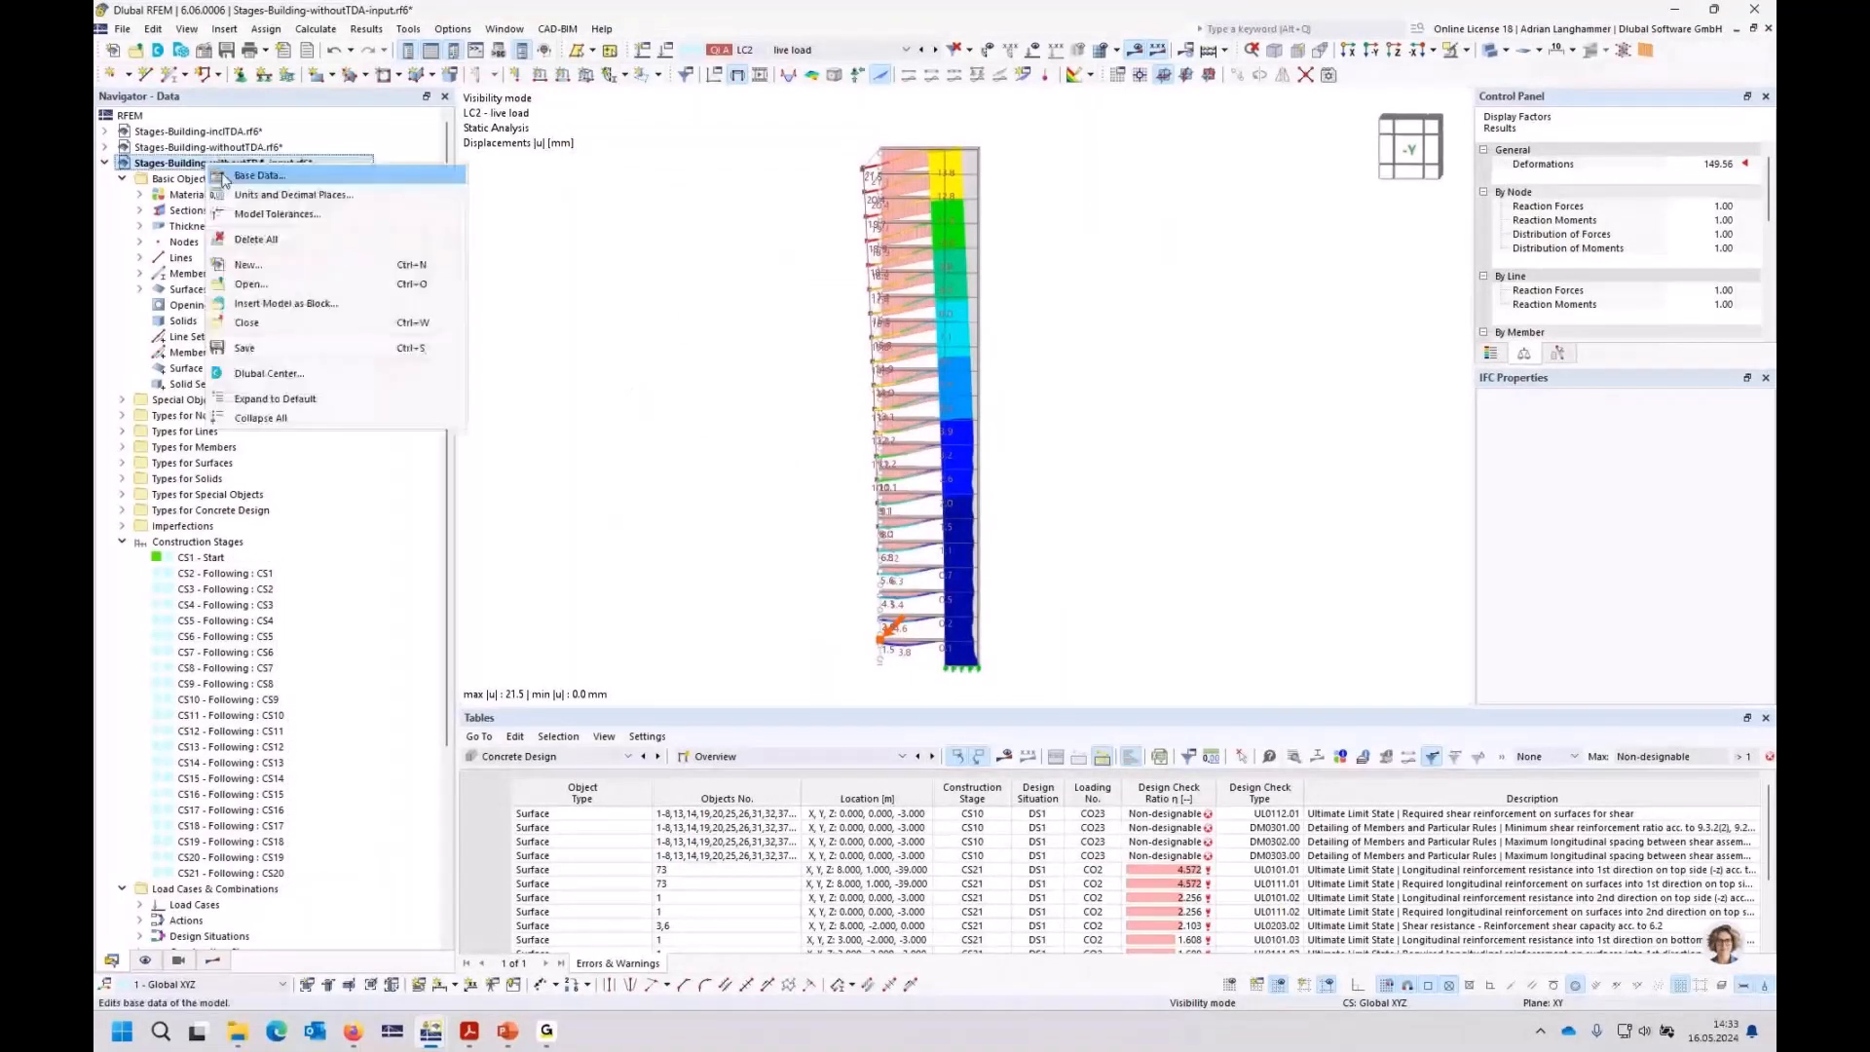
{"action": "left_click", "coordinate": [256, 176]}
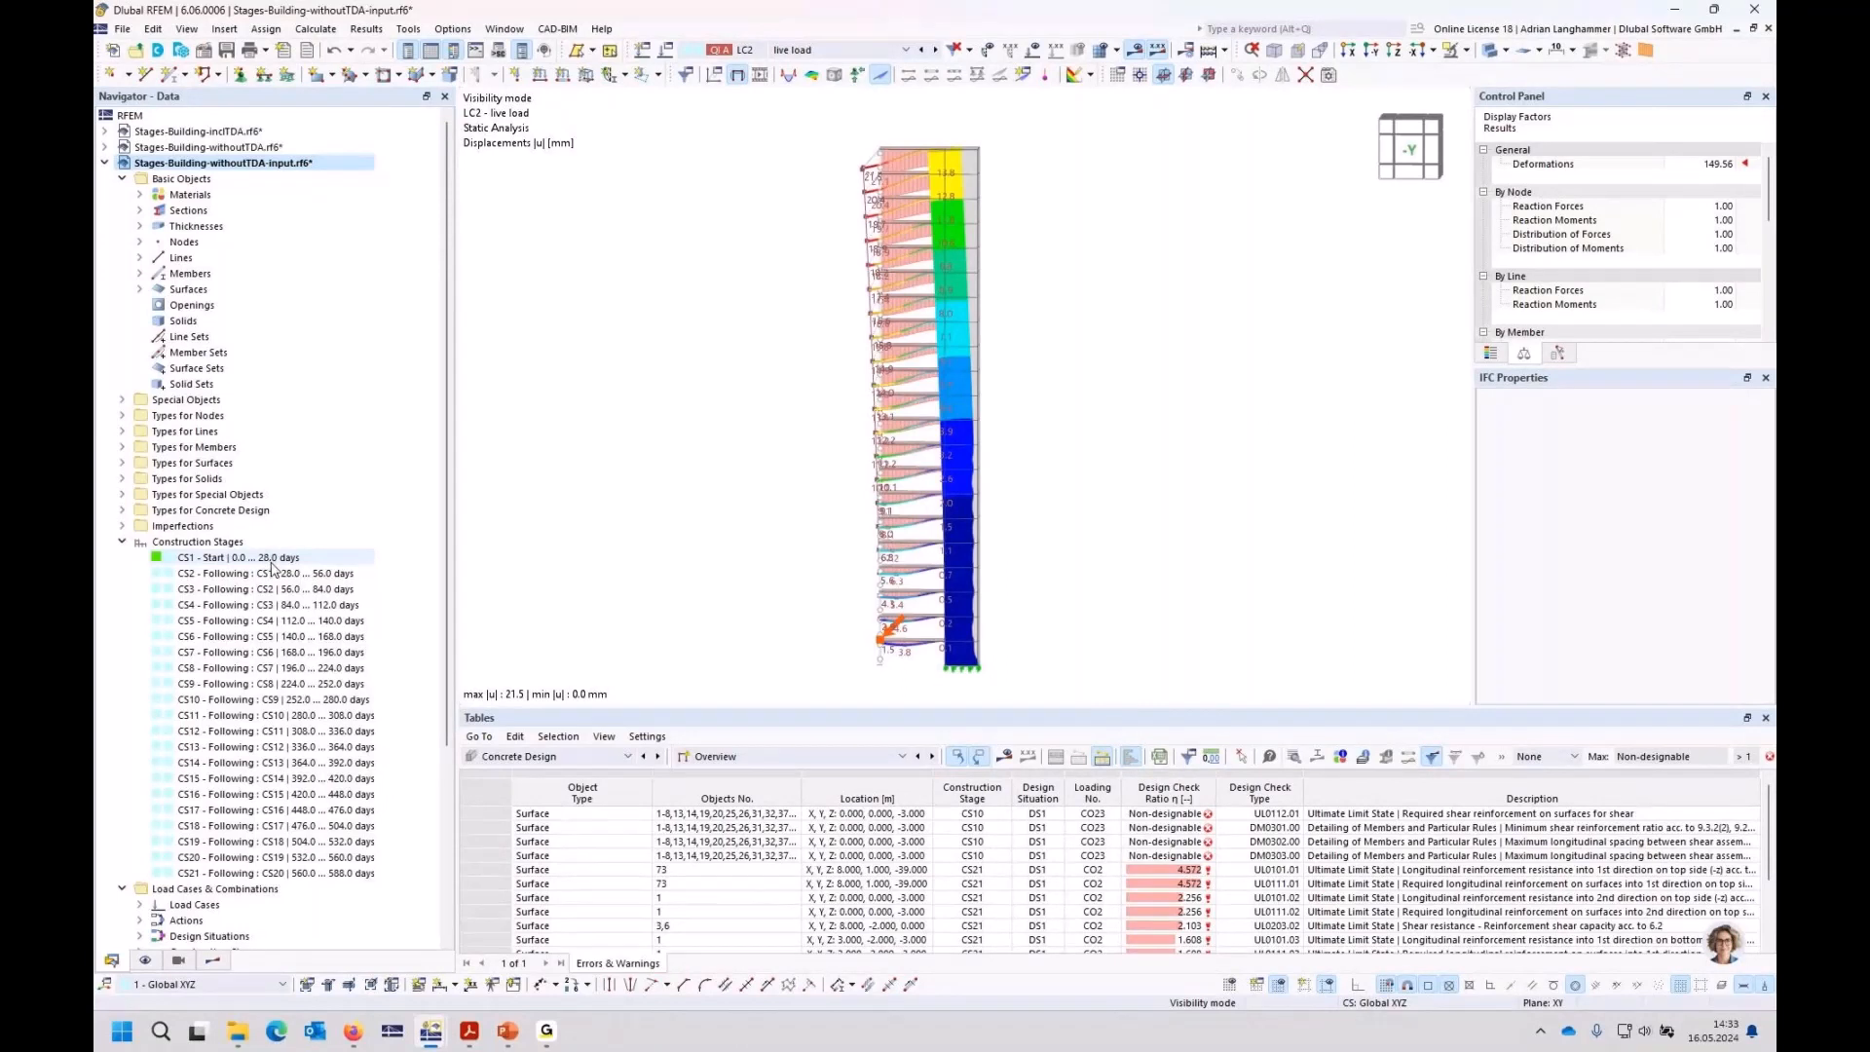
Step: Display construction stage CS1 in the model and open its settings to review the start time, end time and duration
{"action": "left_click", "coordinate": [309, 567]}
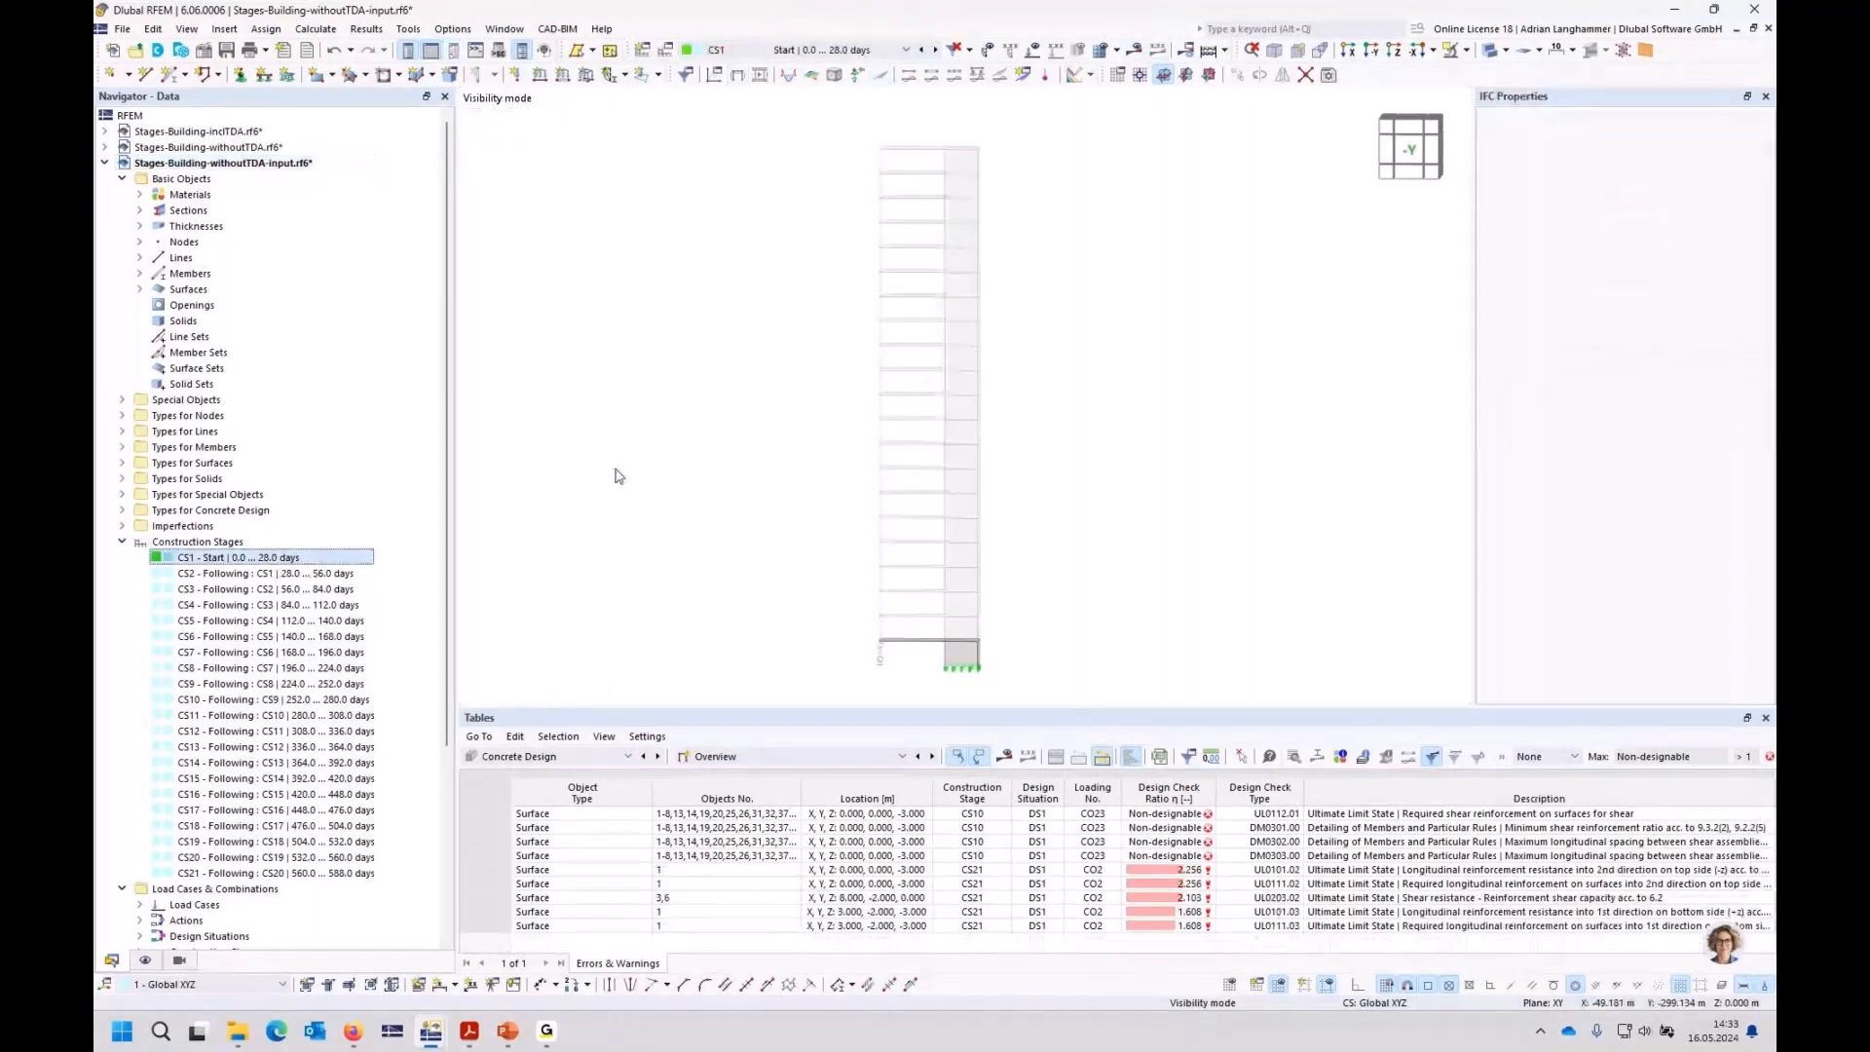
{"action": "double_click", "coordinate": [275, 561]}
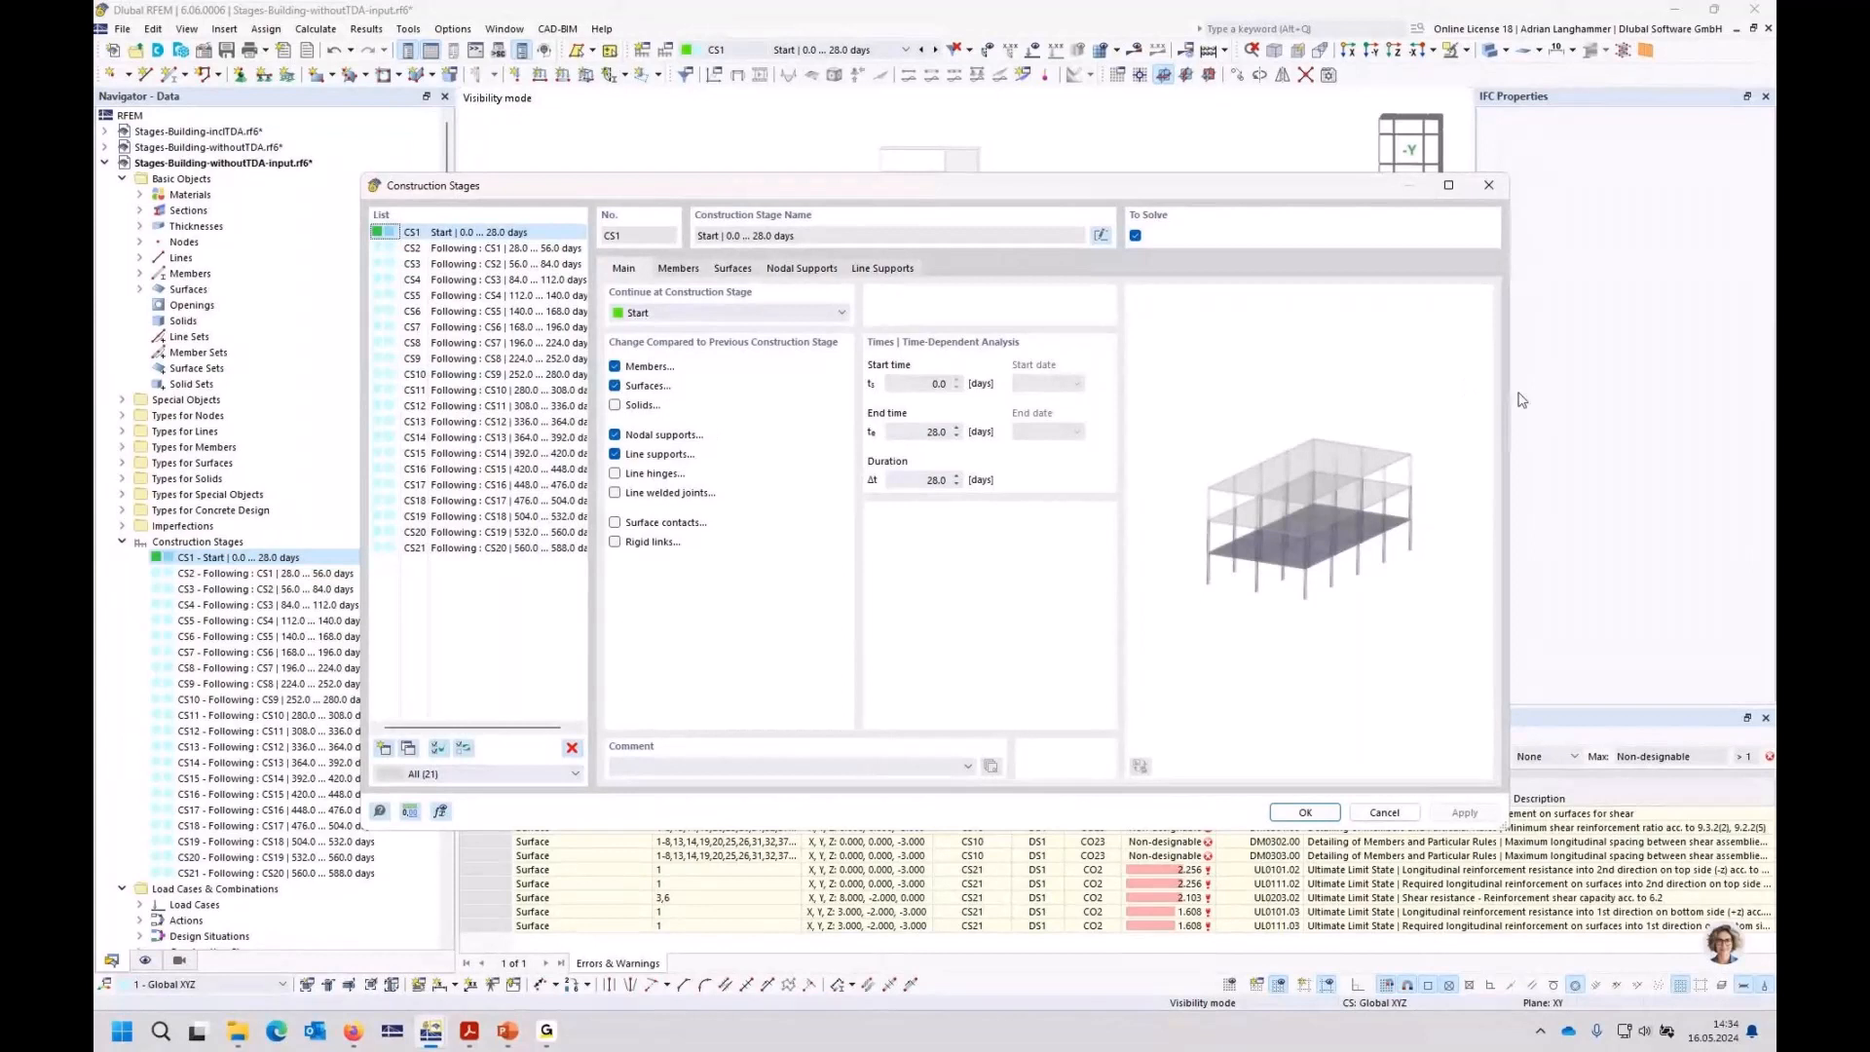
Step: Try to set the duration of construction stage CS1 to 14 days in the widened construction stages dialog
{"action": "left_click_drag", "start_coordinate": [1509, 402], "coordinate": [1650, 403]}
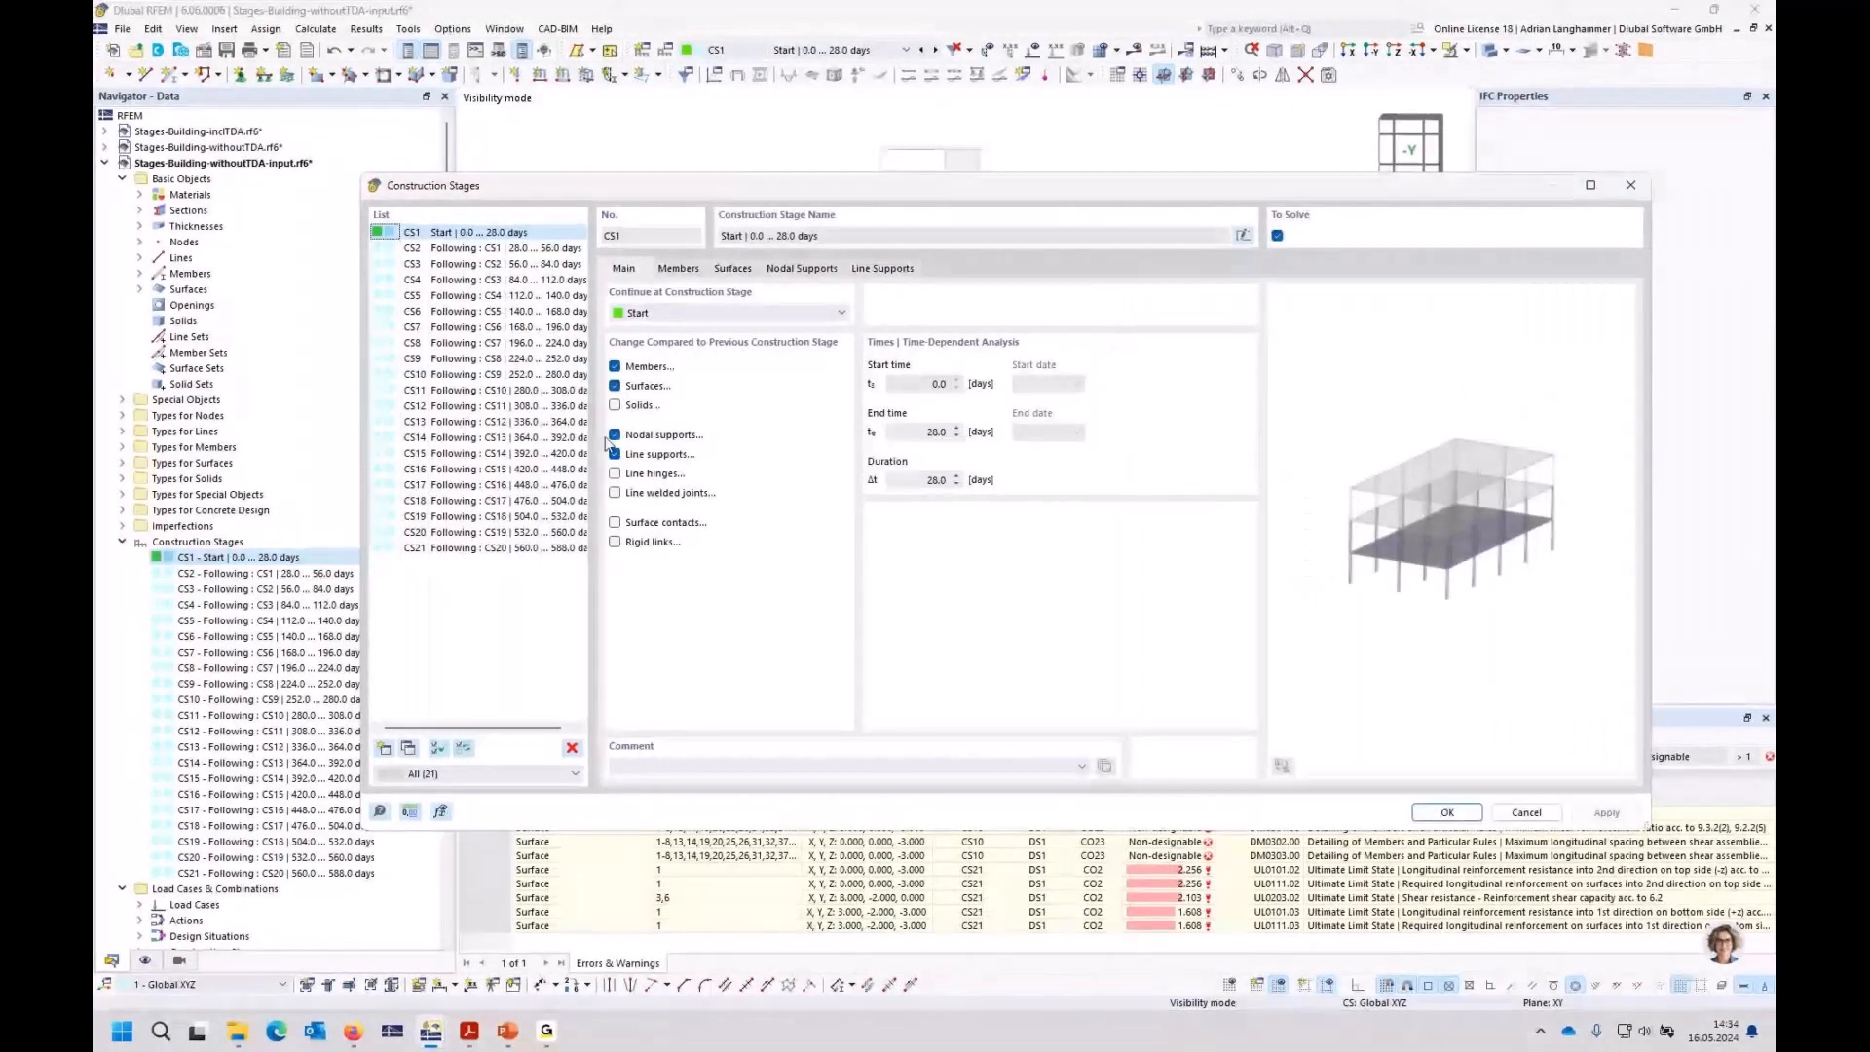
{"action": "left_click", "coordinate": [551, 249]}
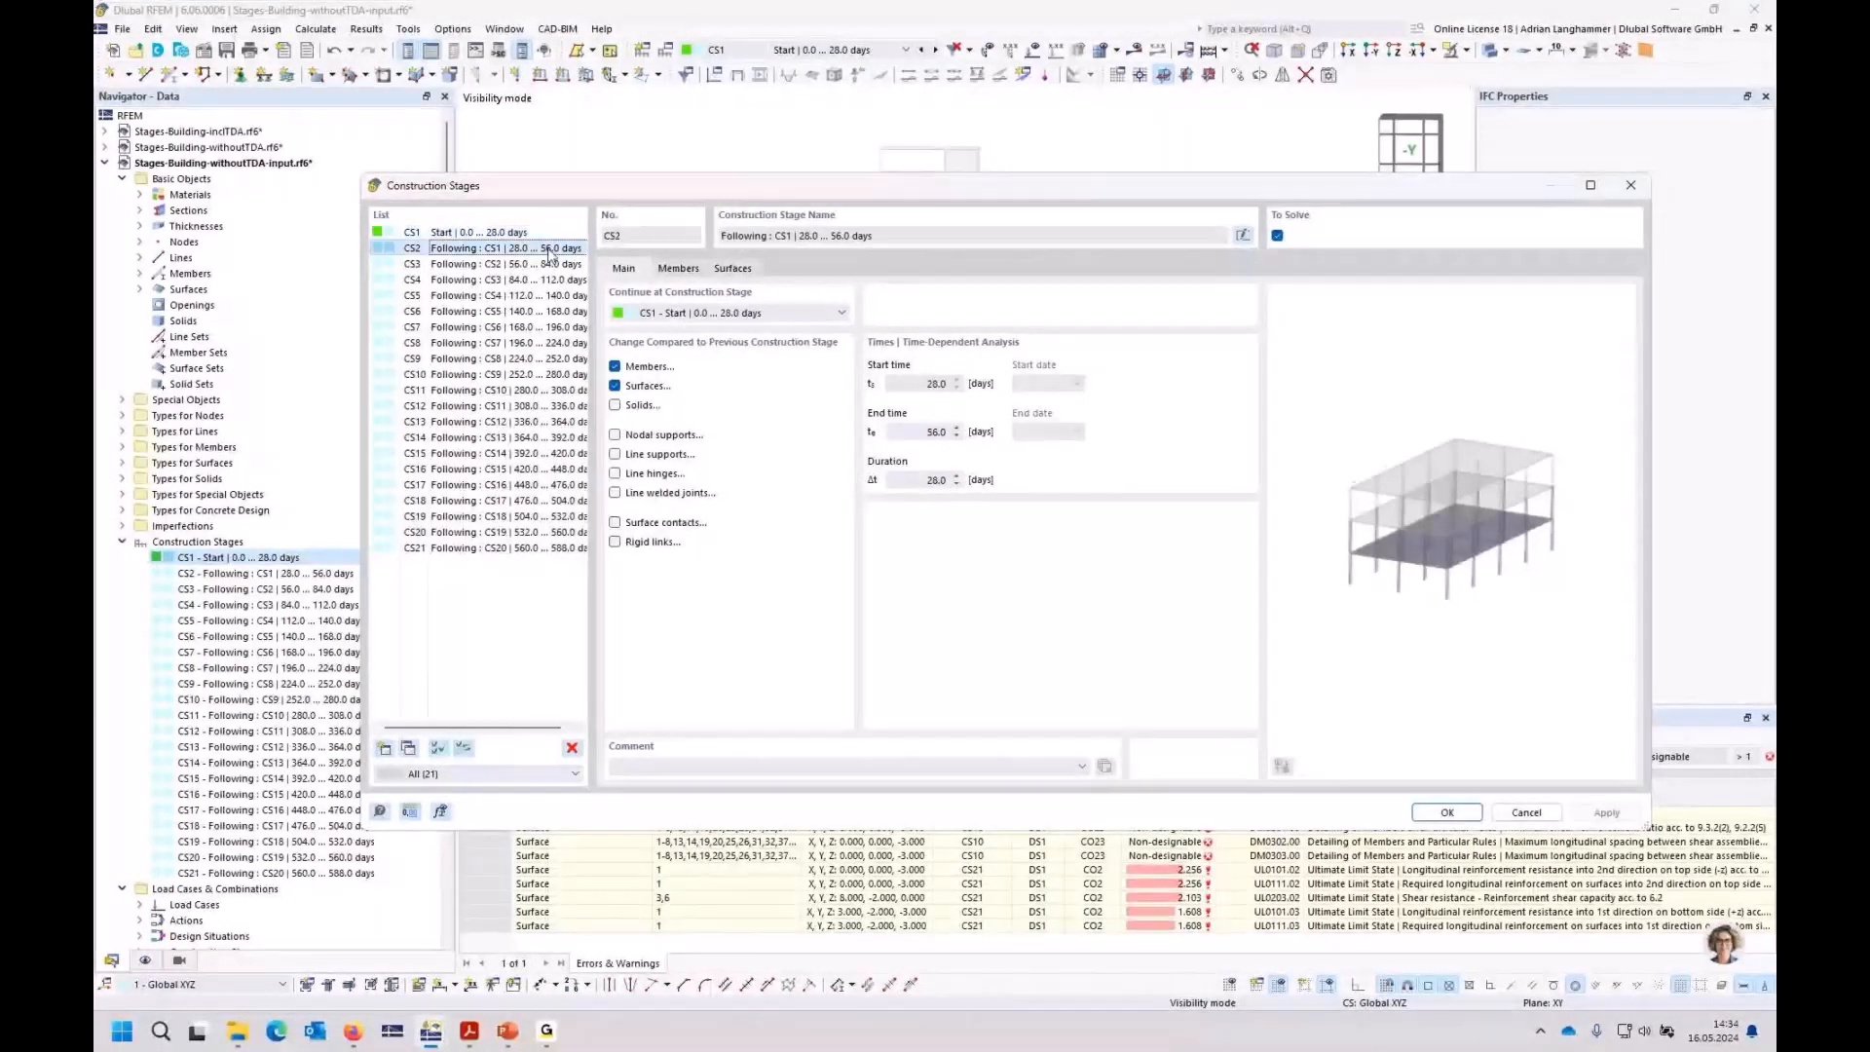
{"action": "key", "text": "Up"}
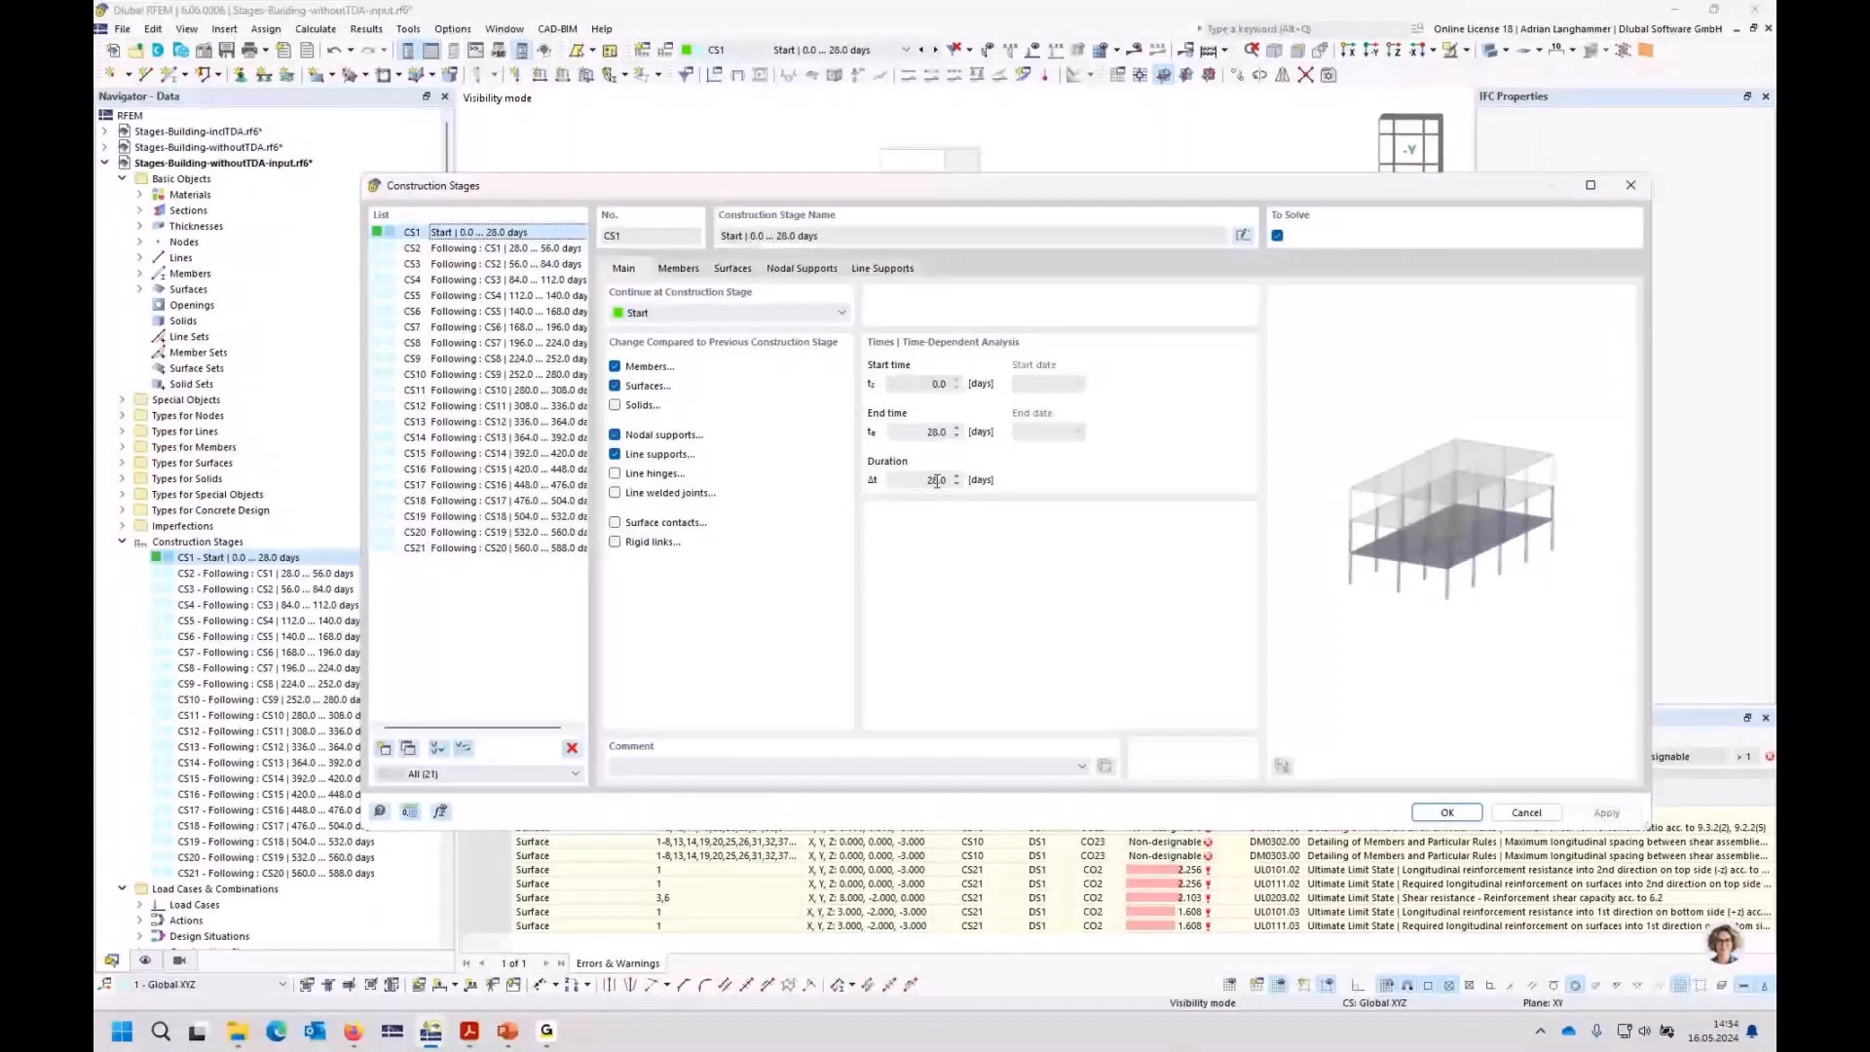
{"action": "mouse_move", "coordinate": [937, 480]}
{"action": "left_mouse_down"}
{"action": "mouse_move", "coordinate": [888, 491]}
{"action": "mouse_move", "coordinate": [957, 479]}
{"action": "left_mouse_up"}
{"action": "type", "text": "14"}
{"action": "left_click", "coordinate": [504, 248]}
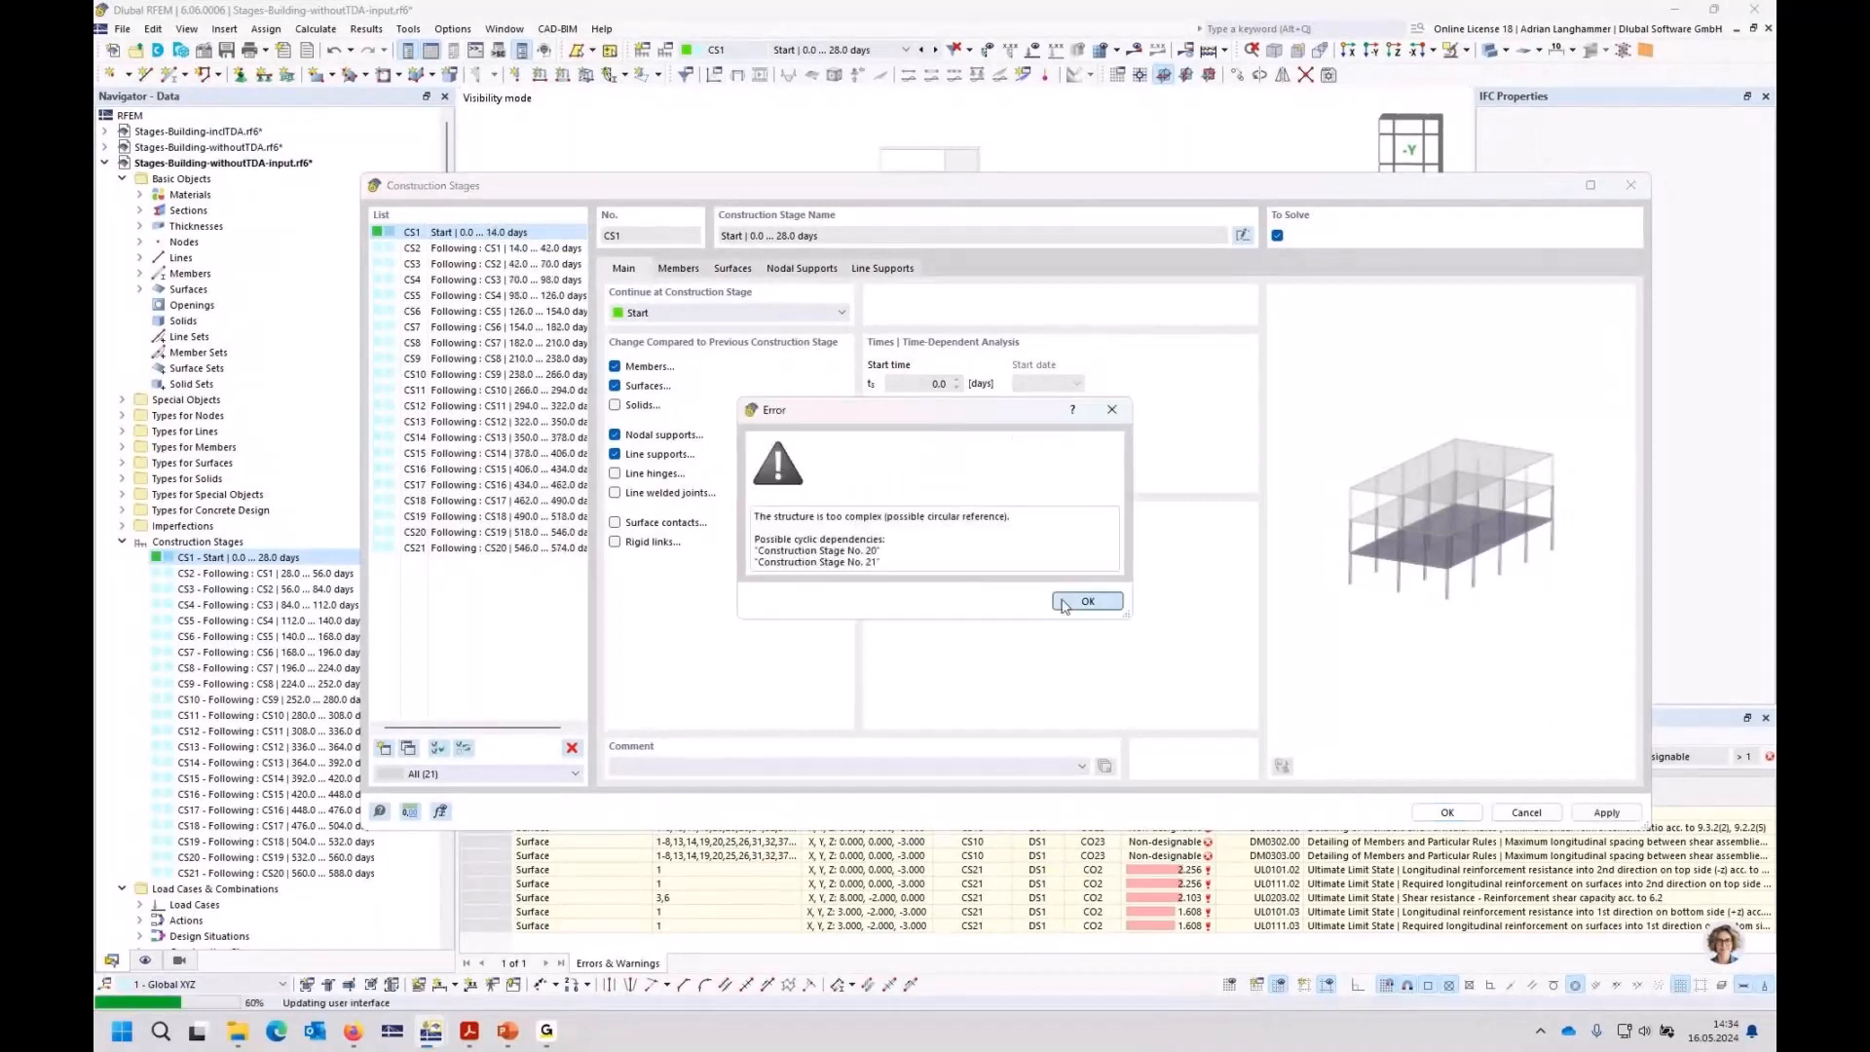
{"action": "left_click", "coordinate": [1067, 601]}
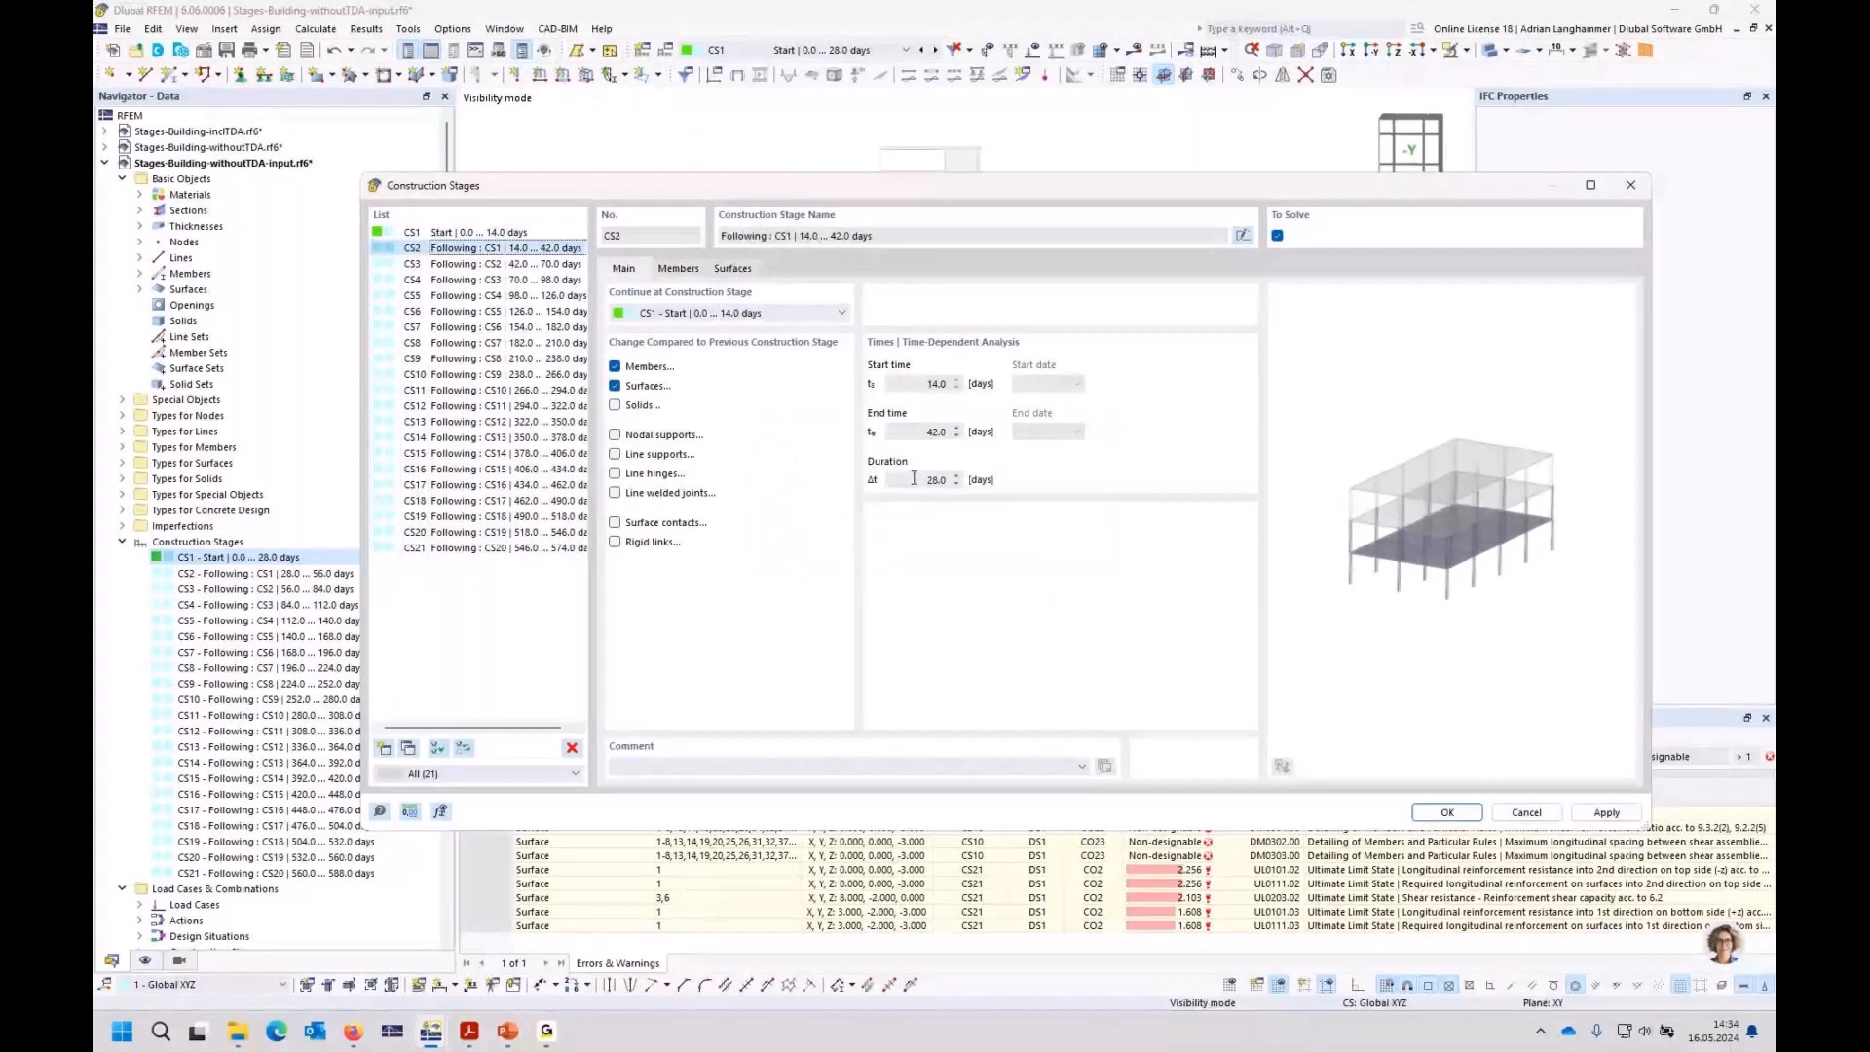
Step: Set the duration of construction stage CS1 back to 28 days
{"action": "left_click", "coordinate": [433, 231]}
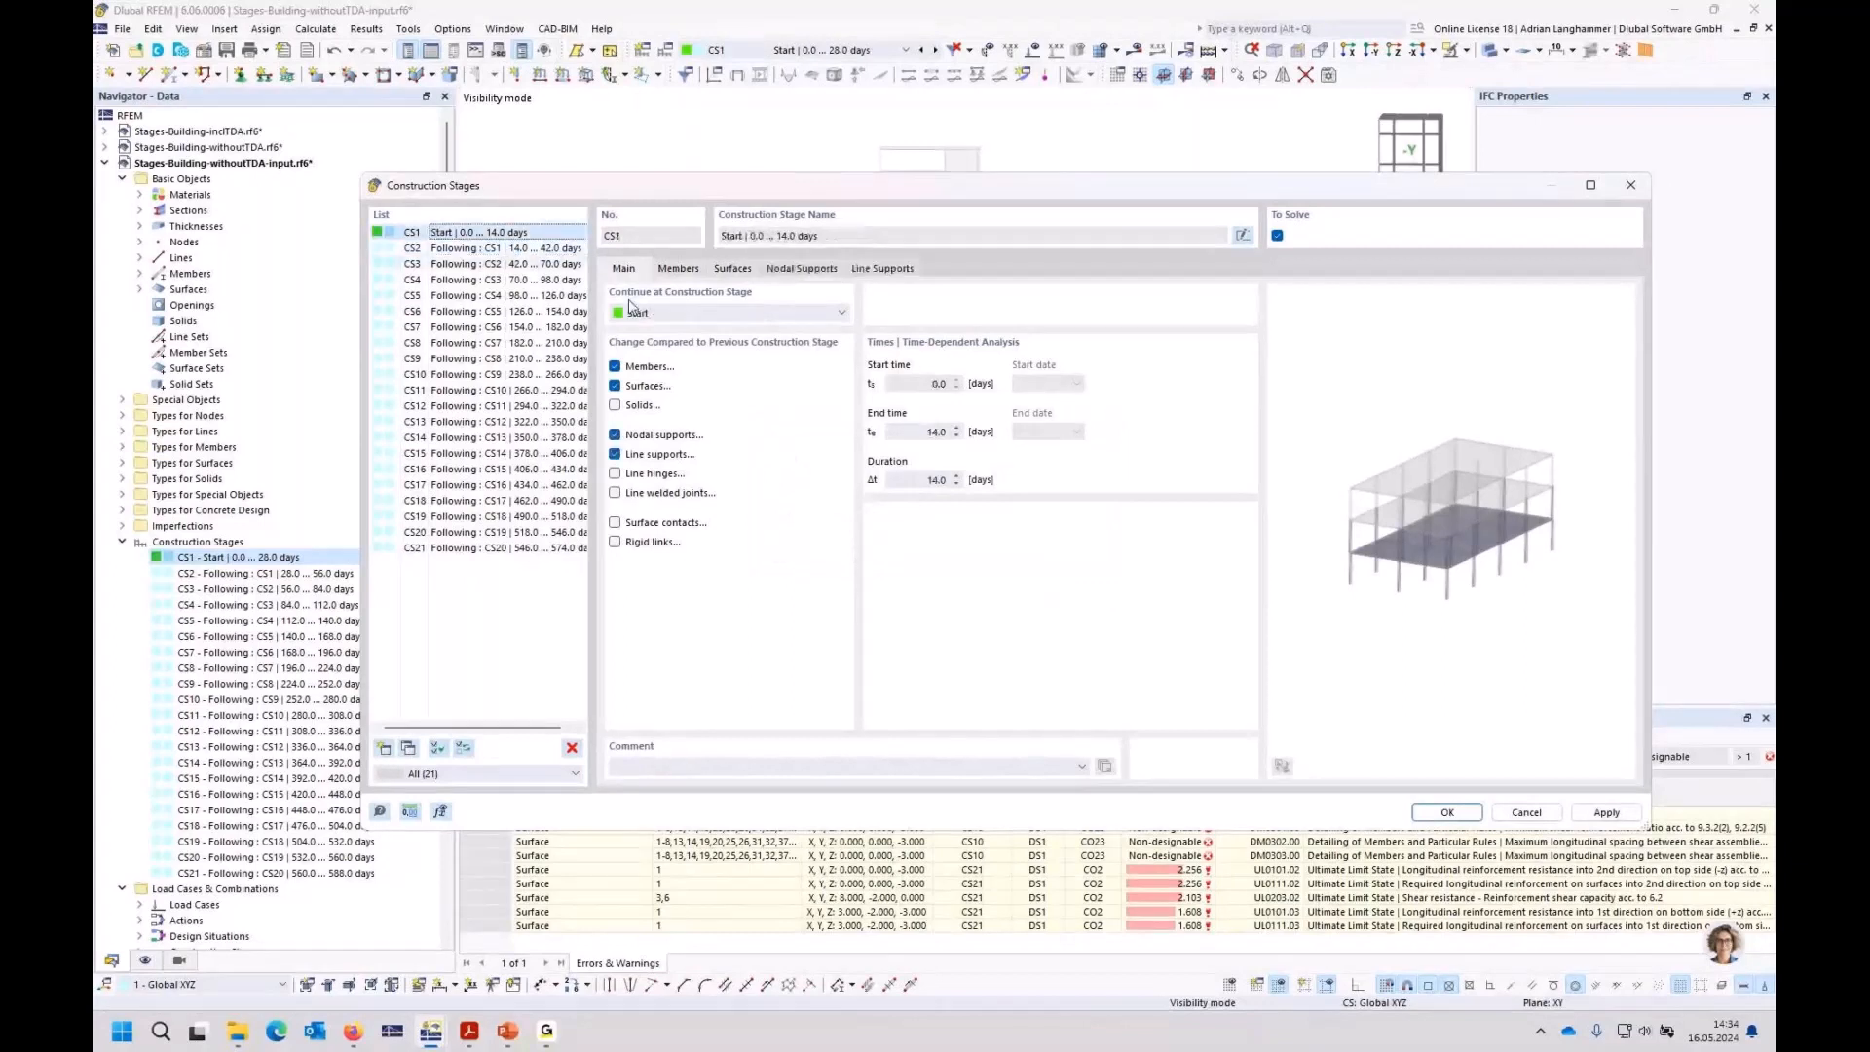
{"action": "double_click", "coordinate": [916, 480]}
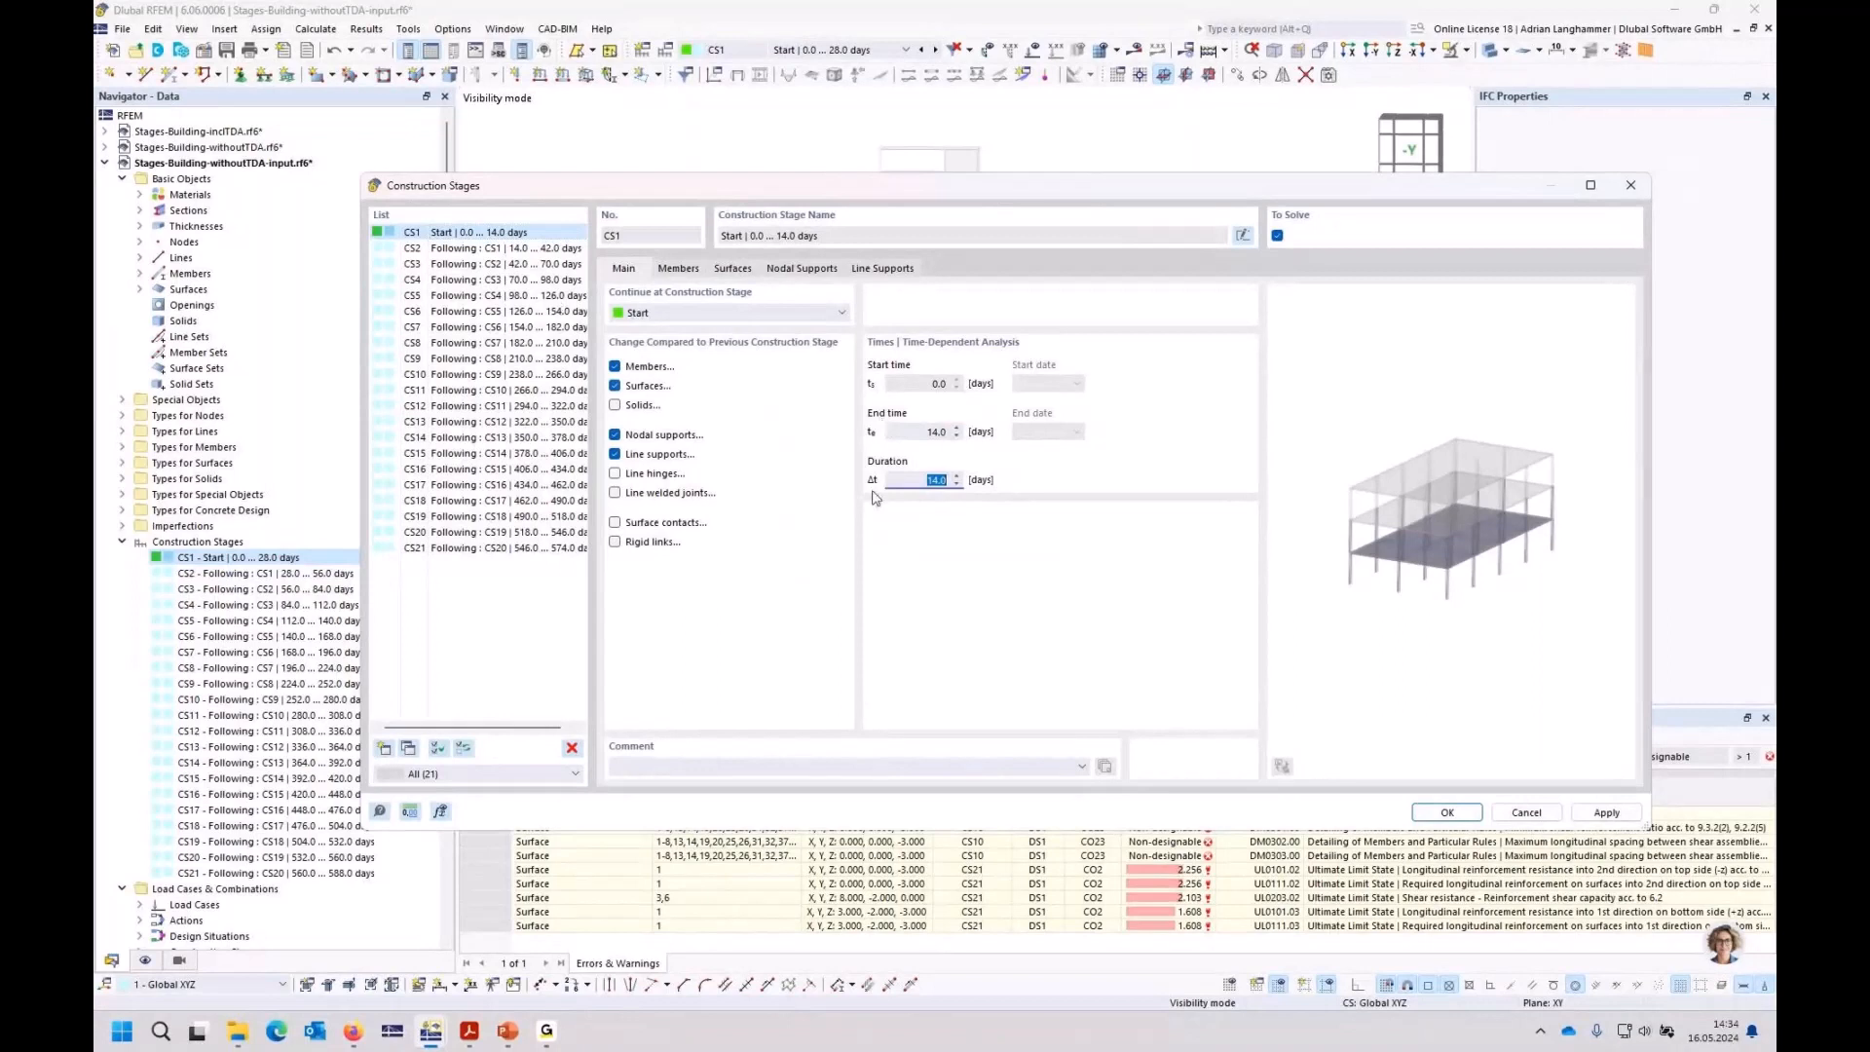
{"action": "type", "text": "28"}
{"action": "key", "text": "Tab"}
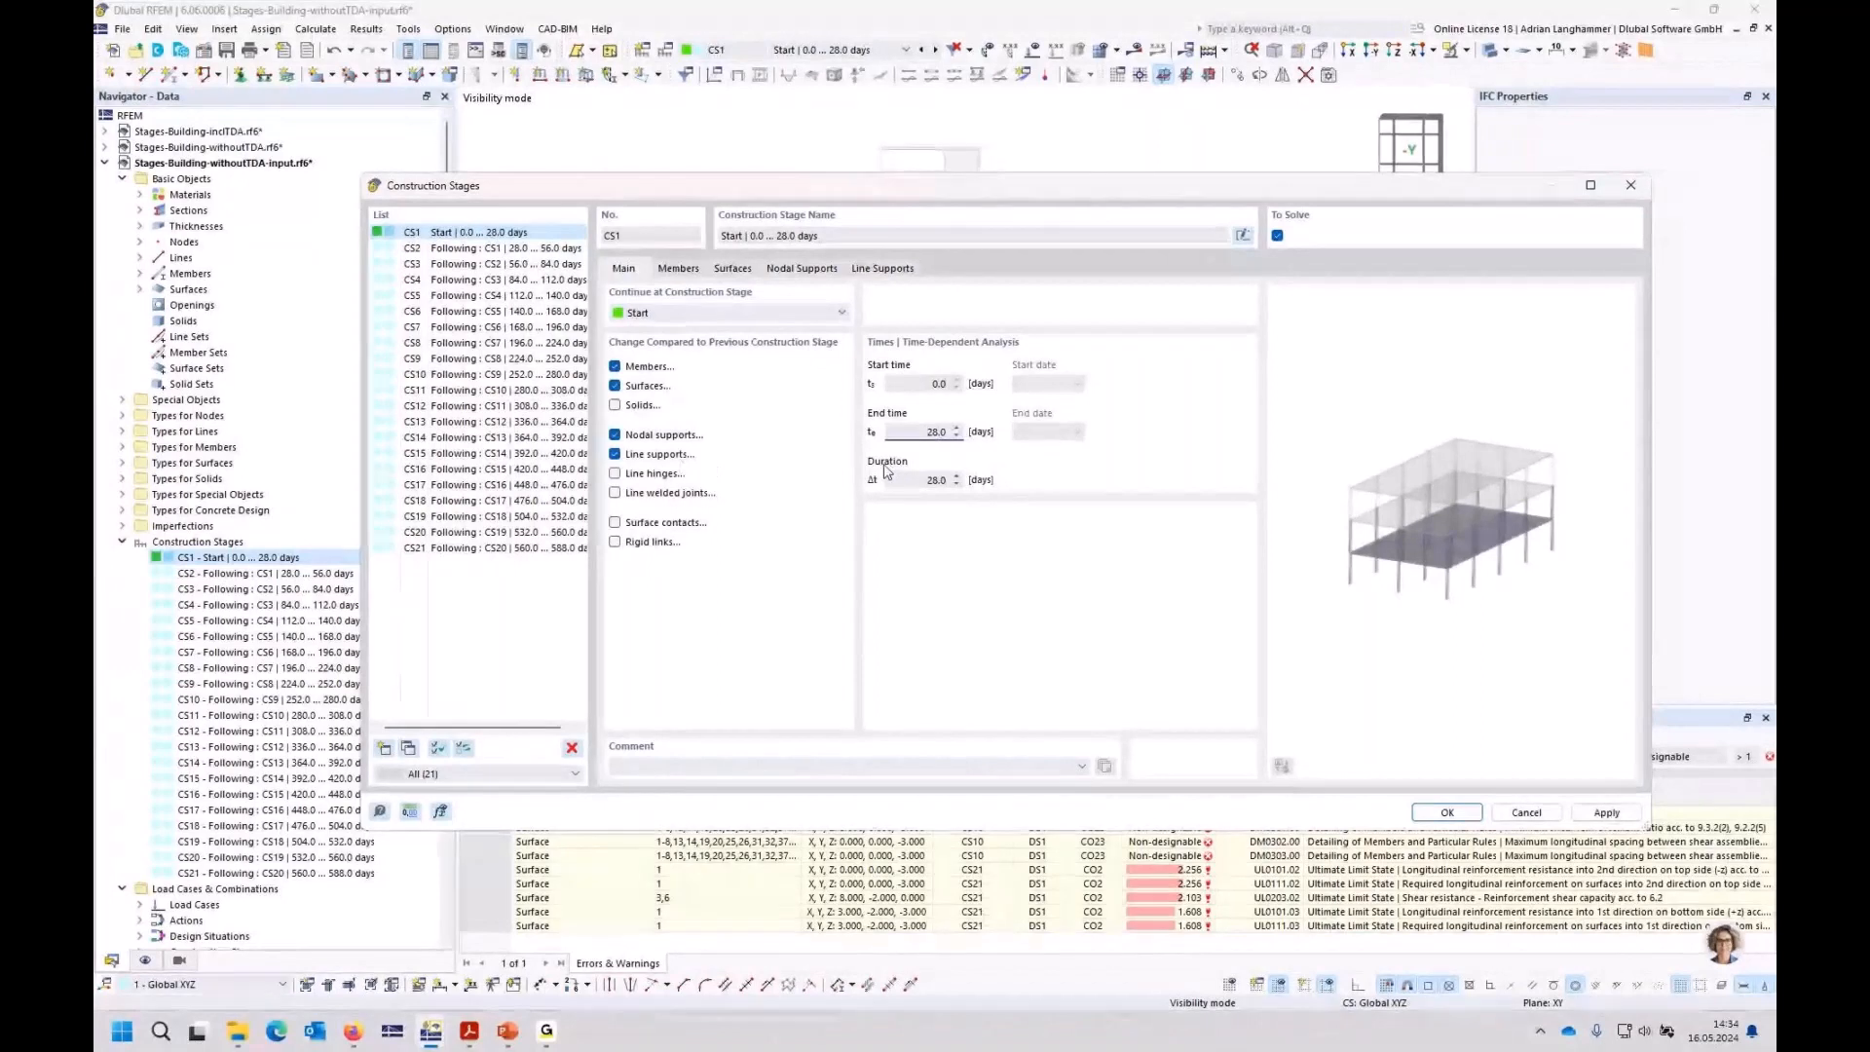
Step: Review the start time, end time and duration of construction stages CS1, CS2, CS3, CS6 and CS21, and cancel the dialog
{"action": "left_click", "coordinate": [487, 247]}
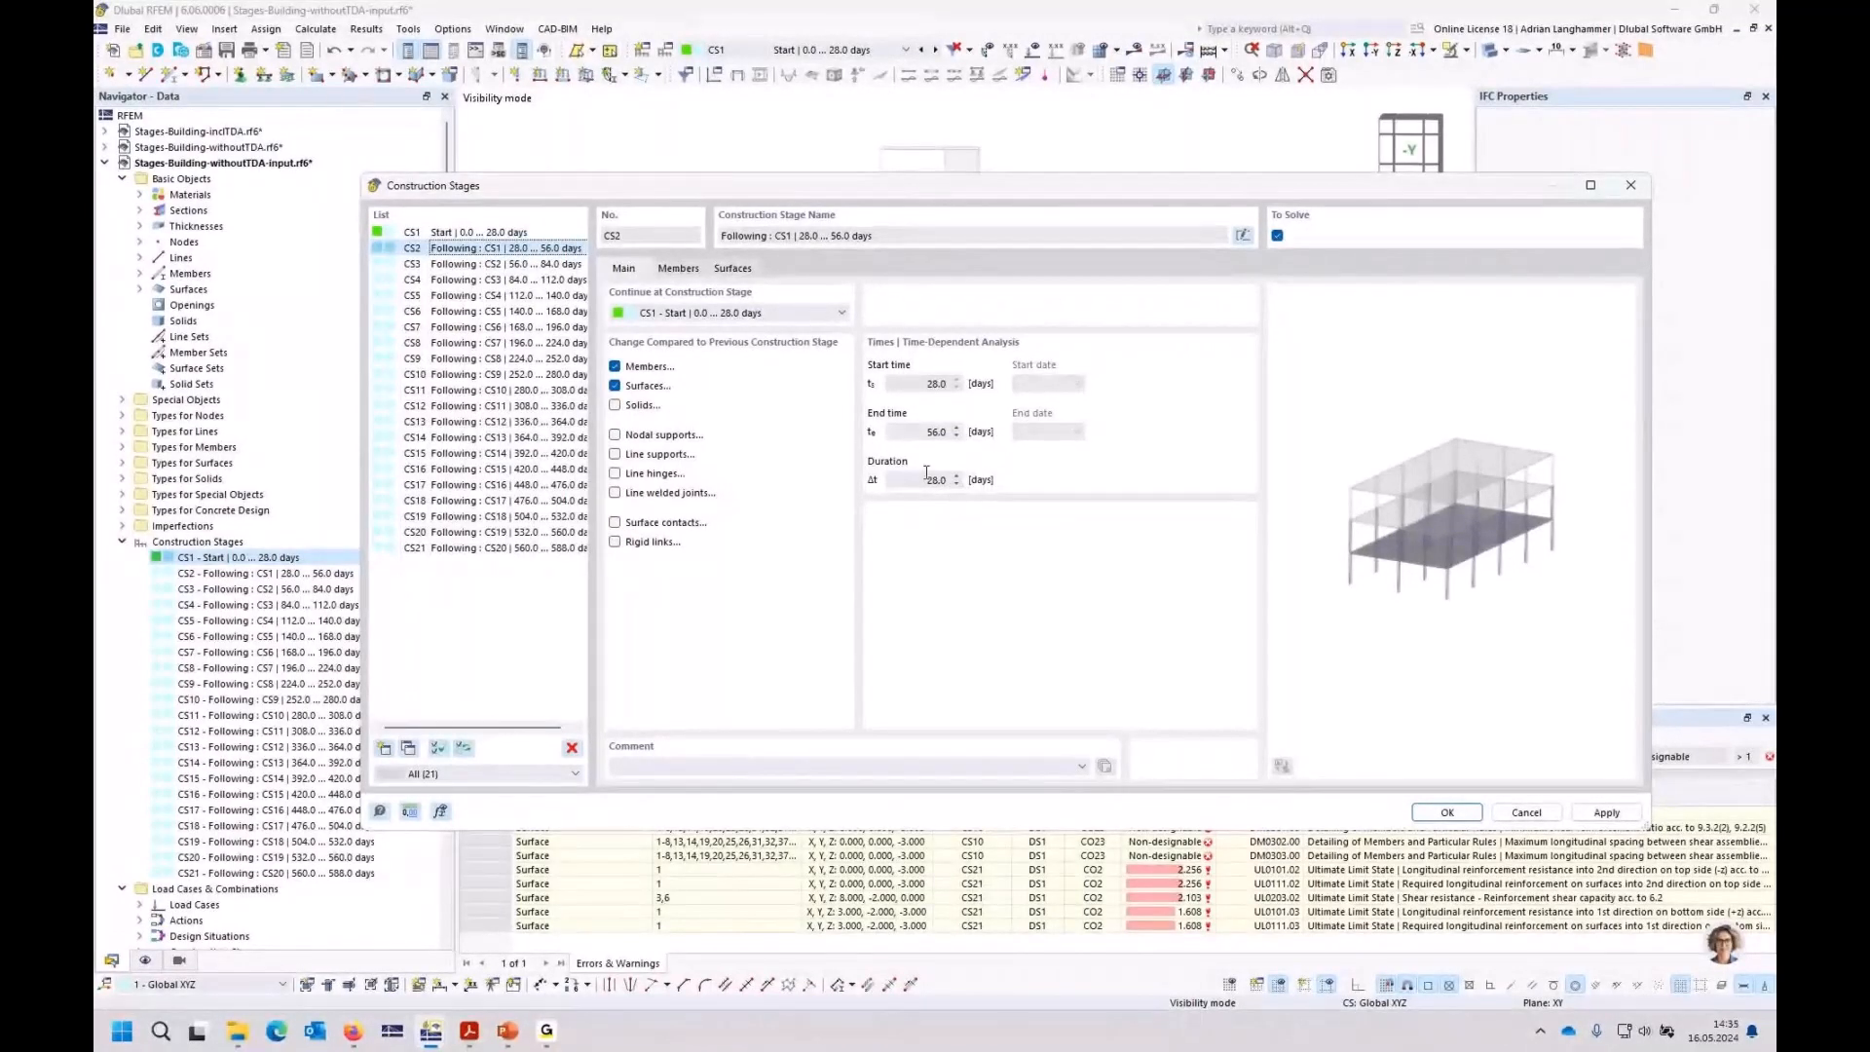
{"action": "left_click_drag", "start_coordinate": [963, 188], "coordinate": [965, 213]}
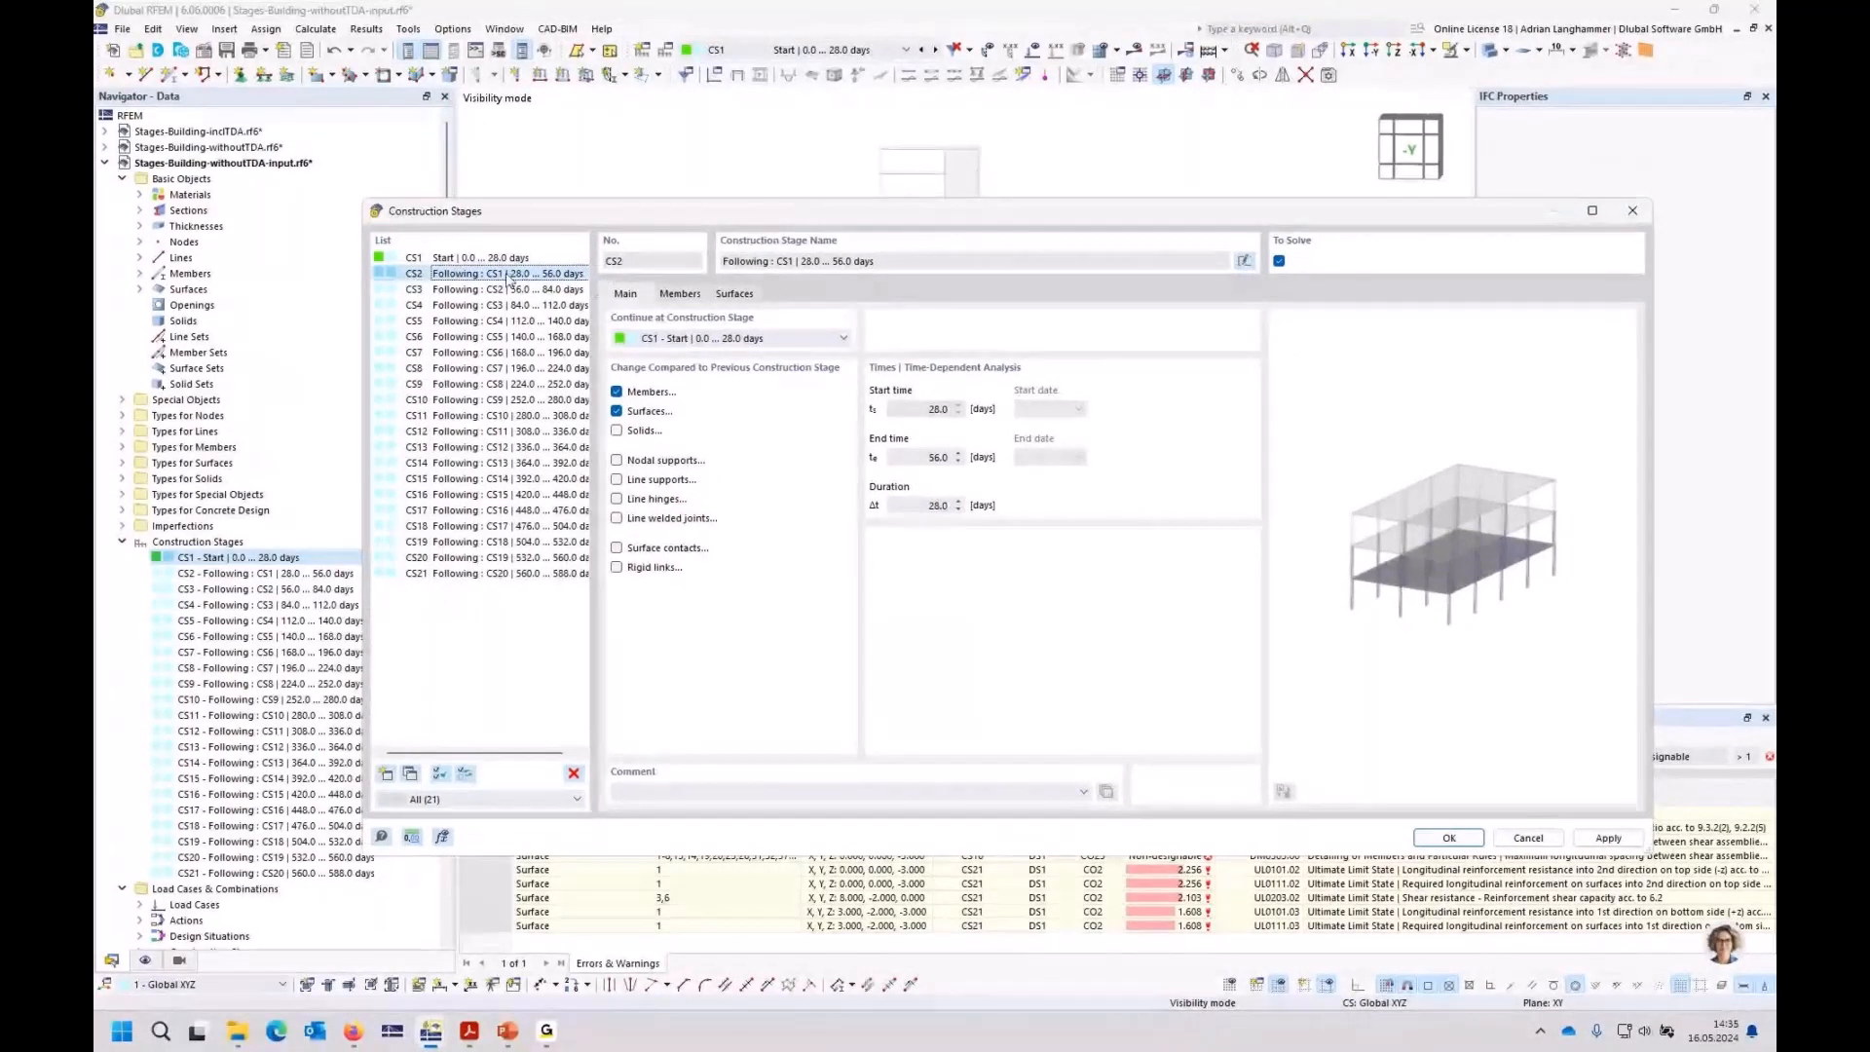
{"action": "key", "text": "Up"}
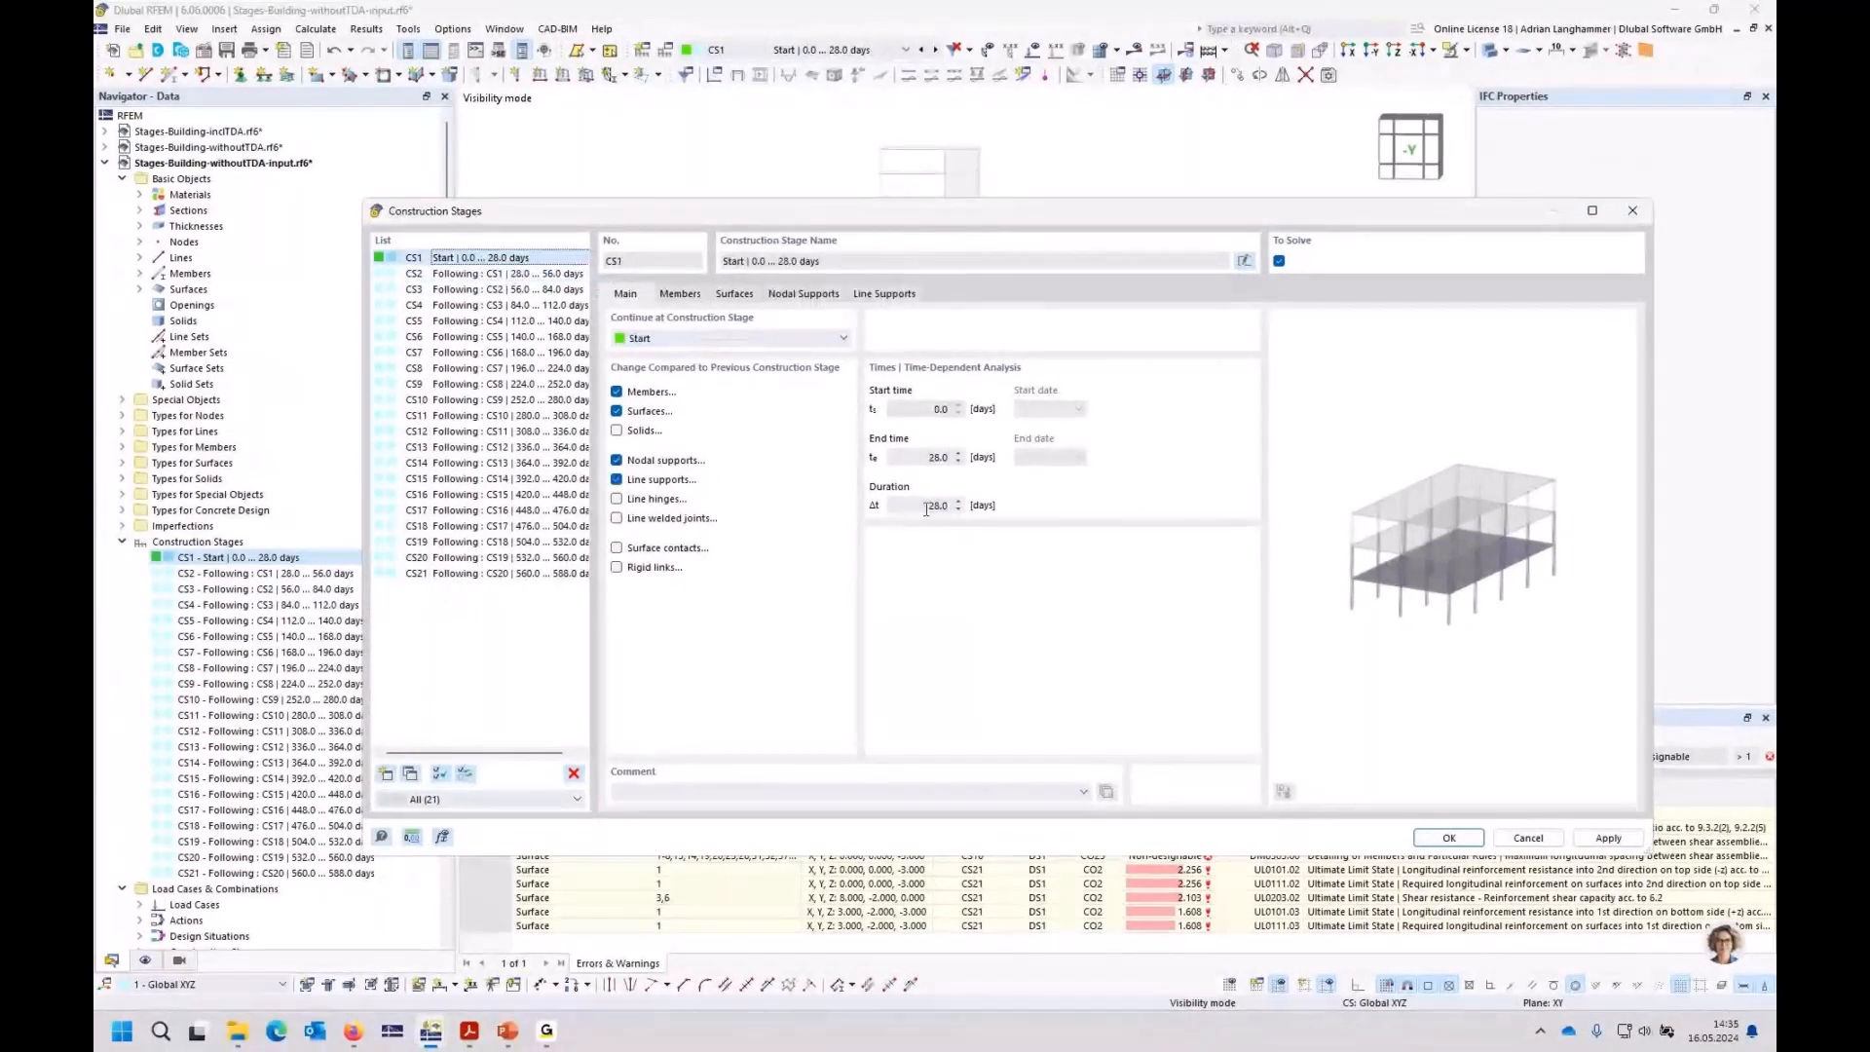
{"action": "left_click", "coordinate": [519, 275]}
{"action": "left_click", "coordinate": [519, 290]}
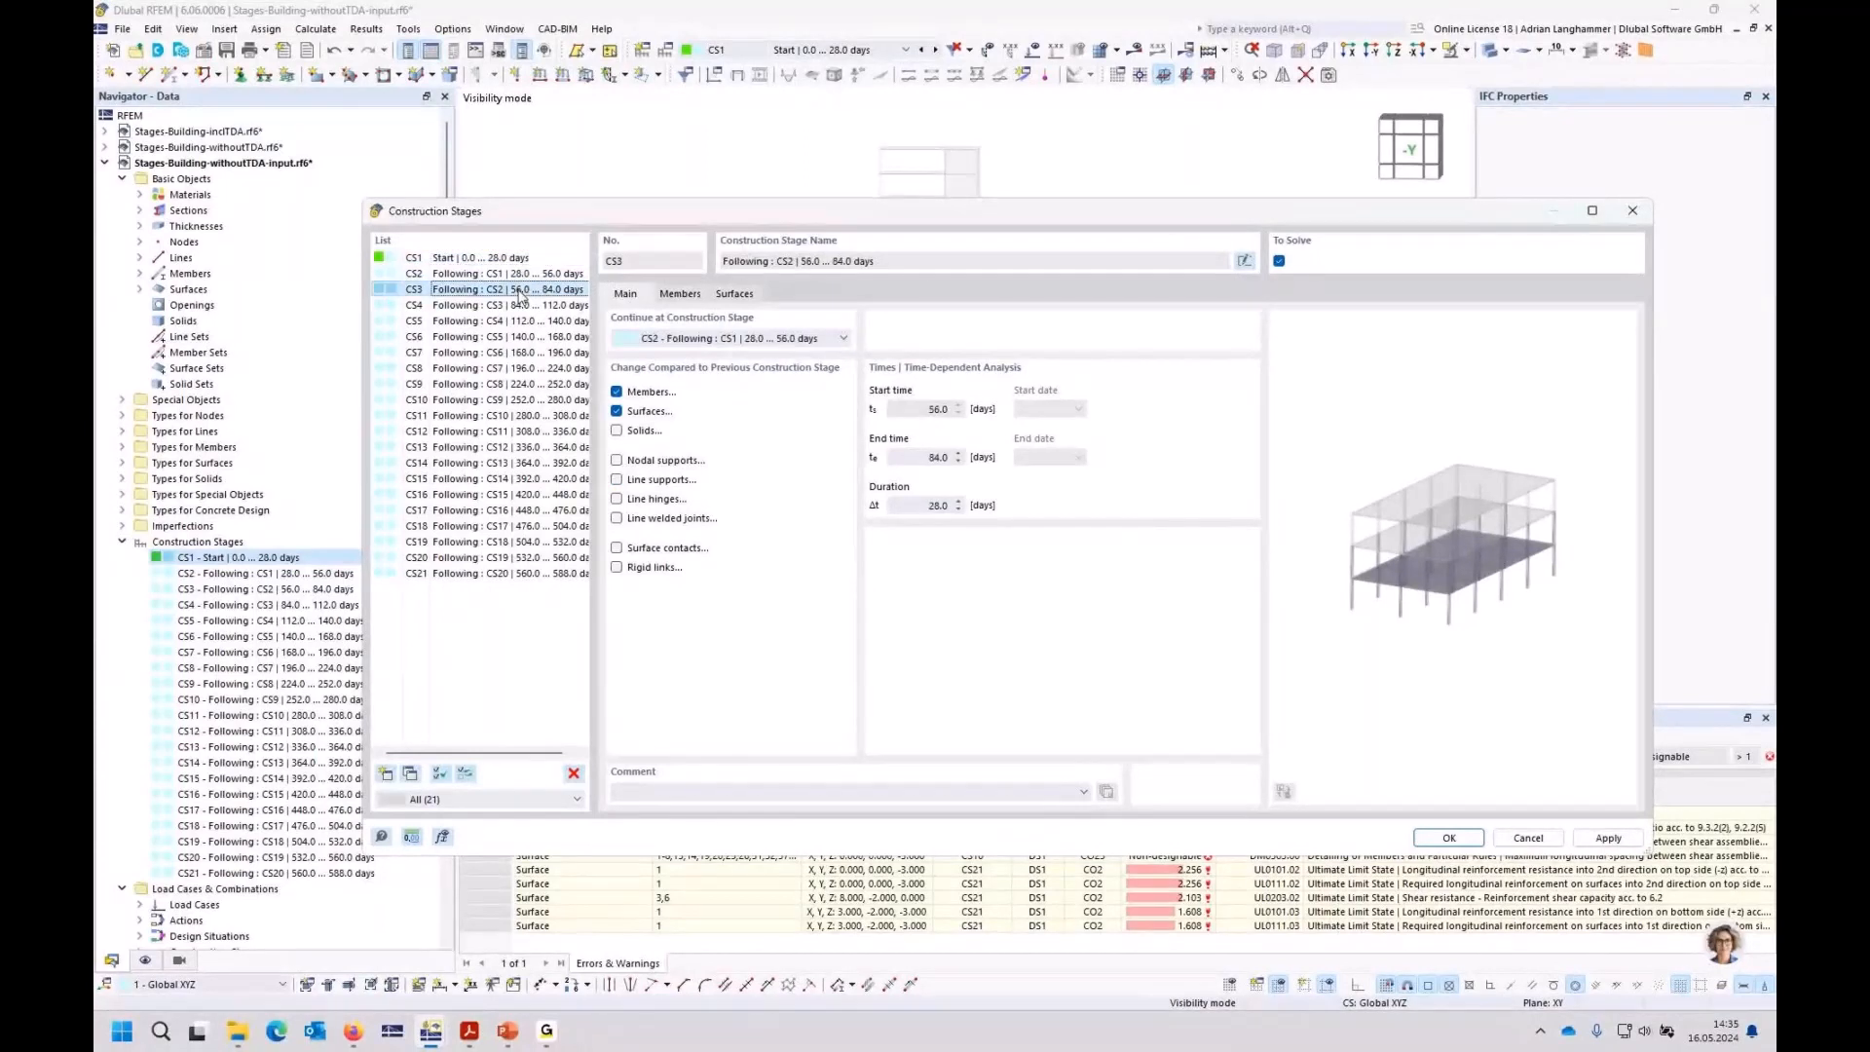
{"action": "left_click", "coordinate": [519, 336]}
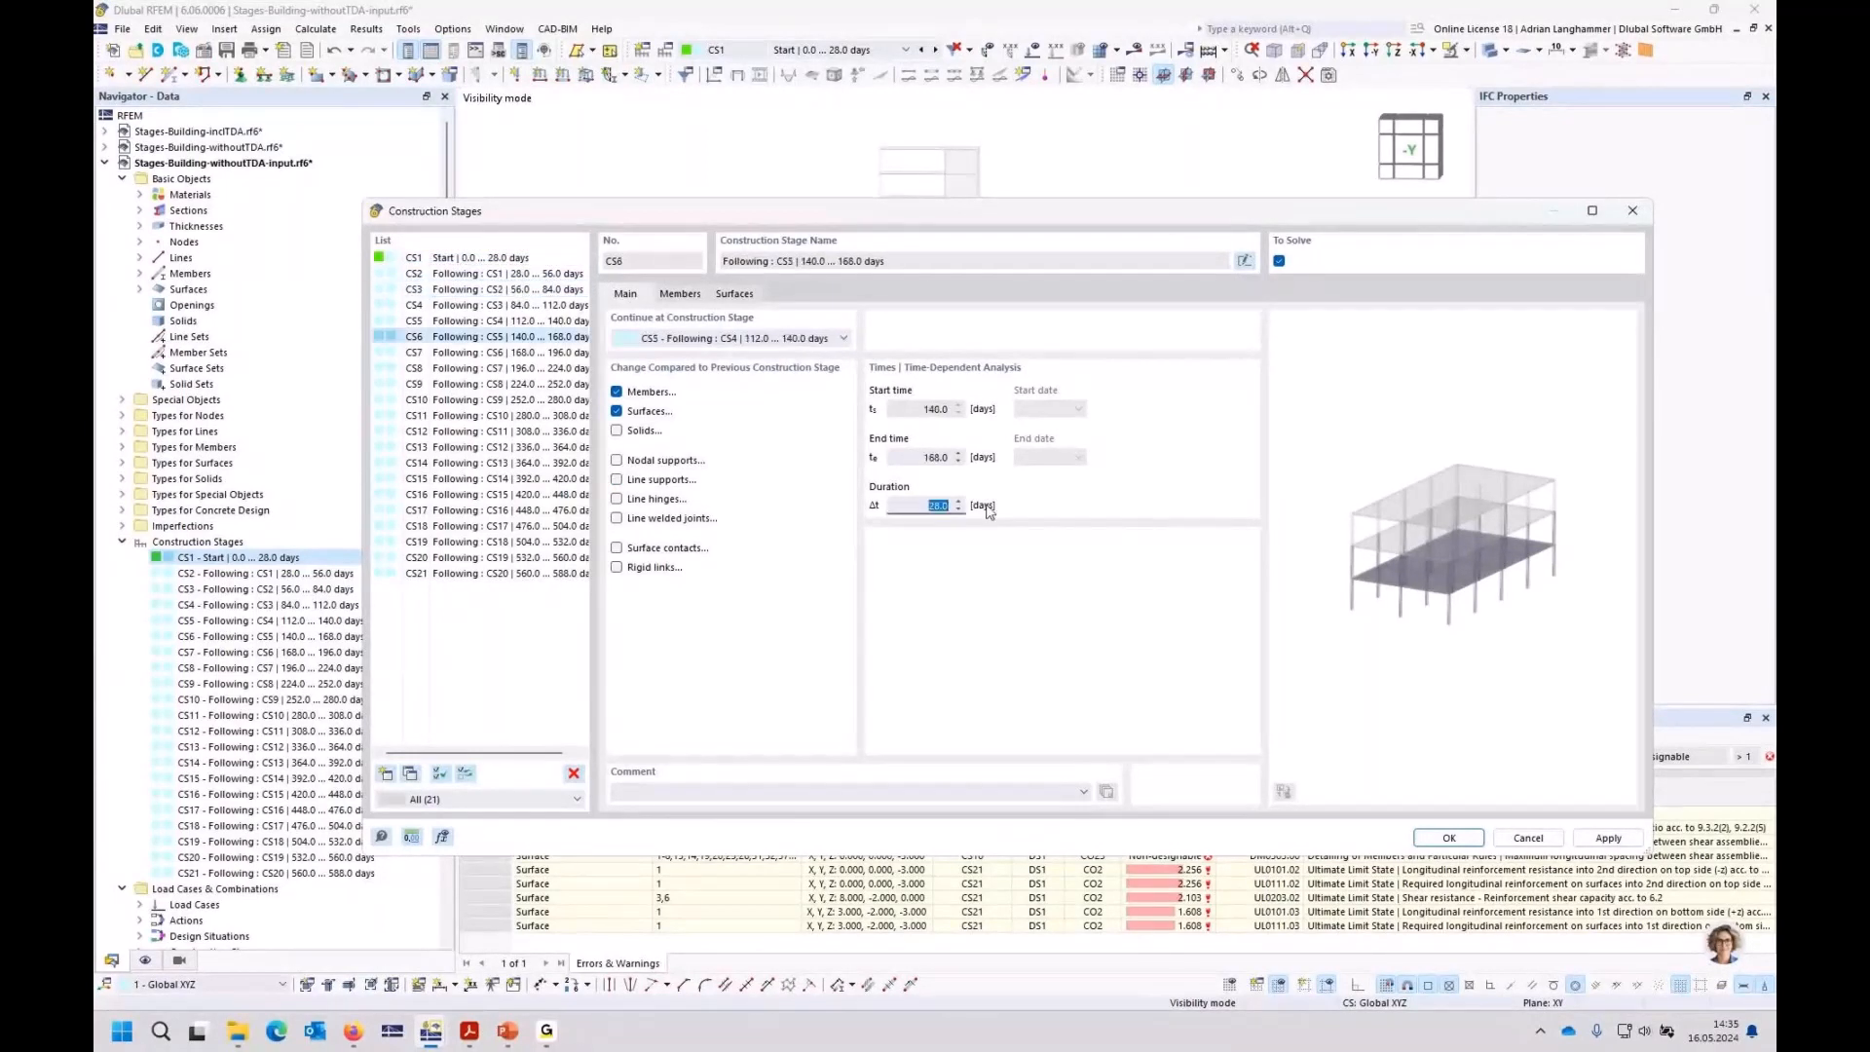
{"action": "double_click", "coordinate": [925, 507]}
{"action": "left_click", "coordinate": [536, 573]}
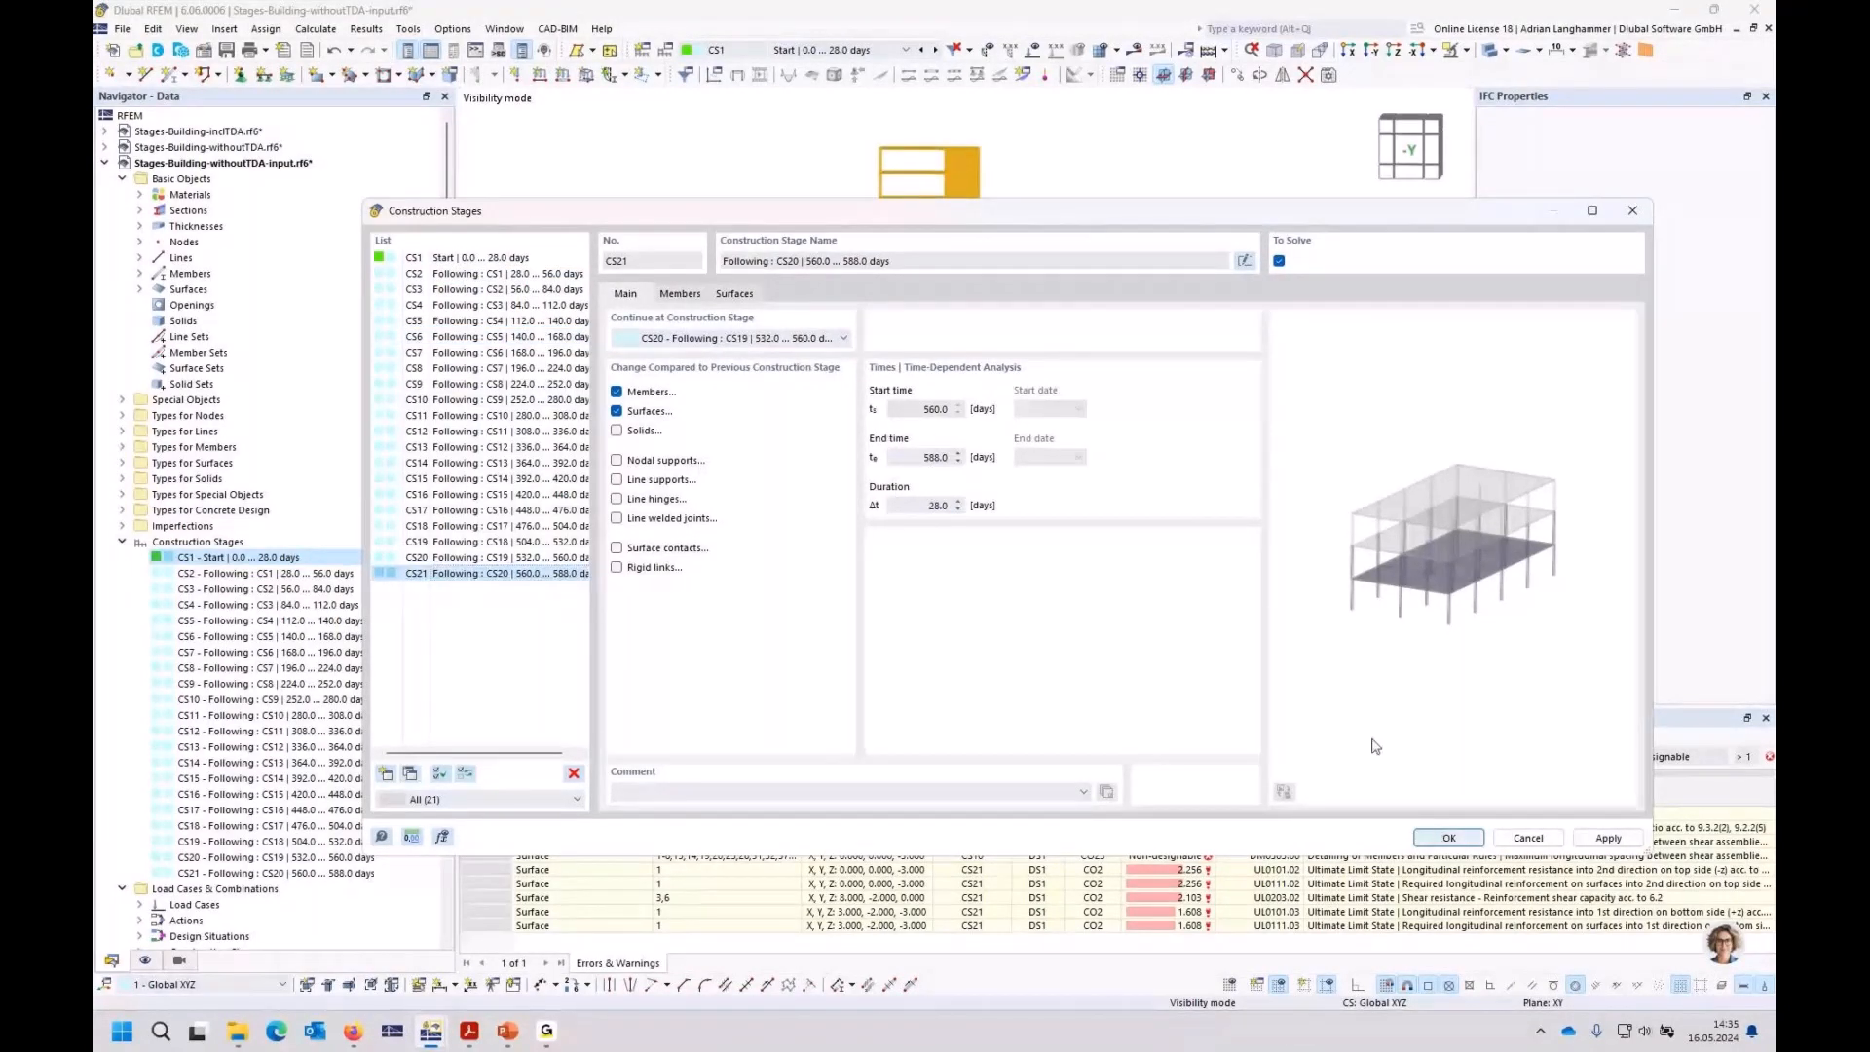
{"action": "left_click", "coordinate": [1528, 837]}
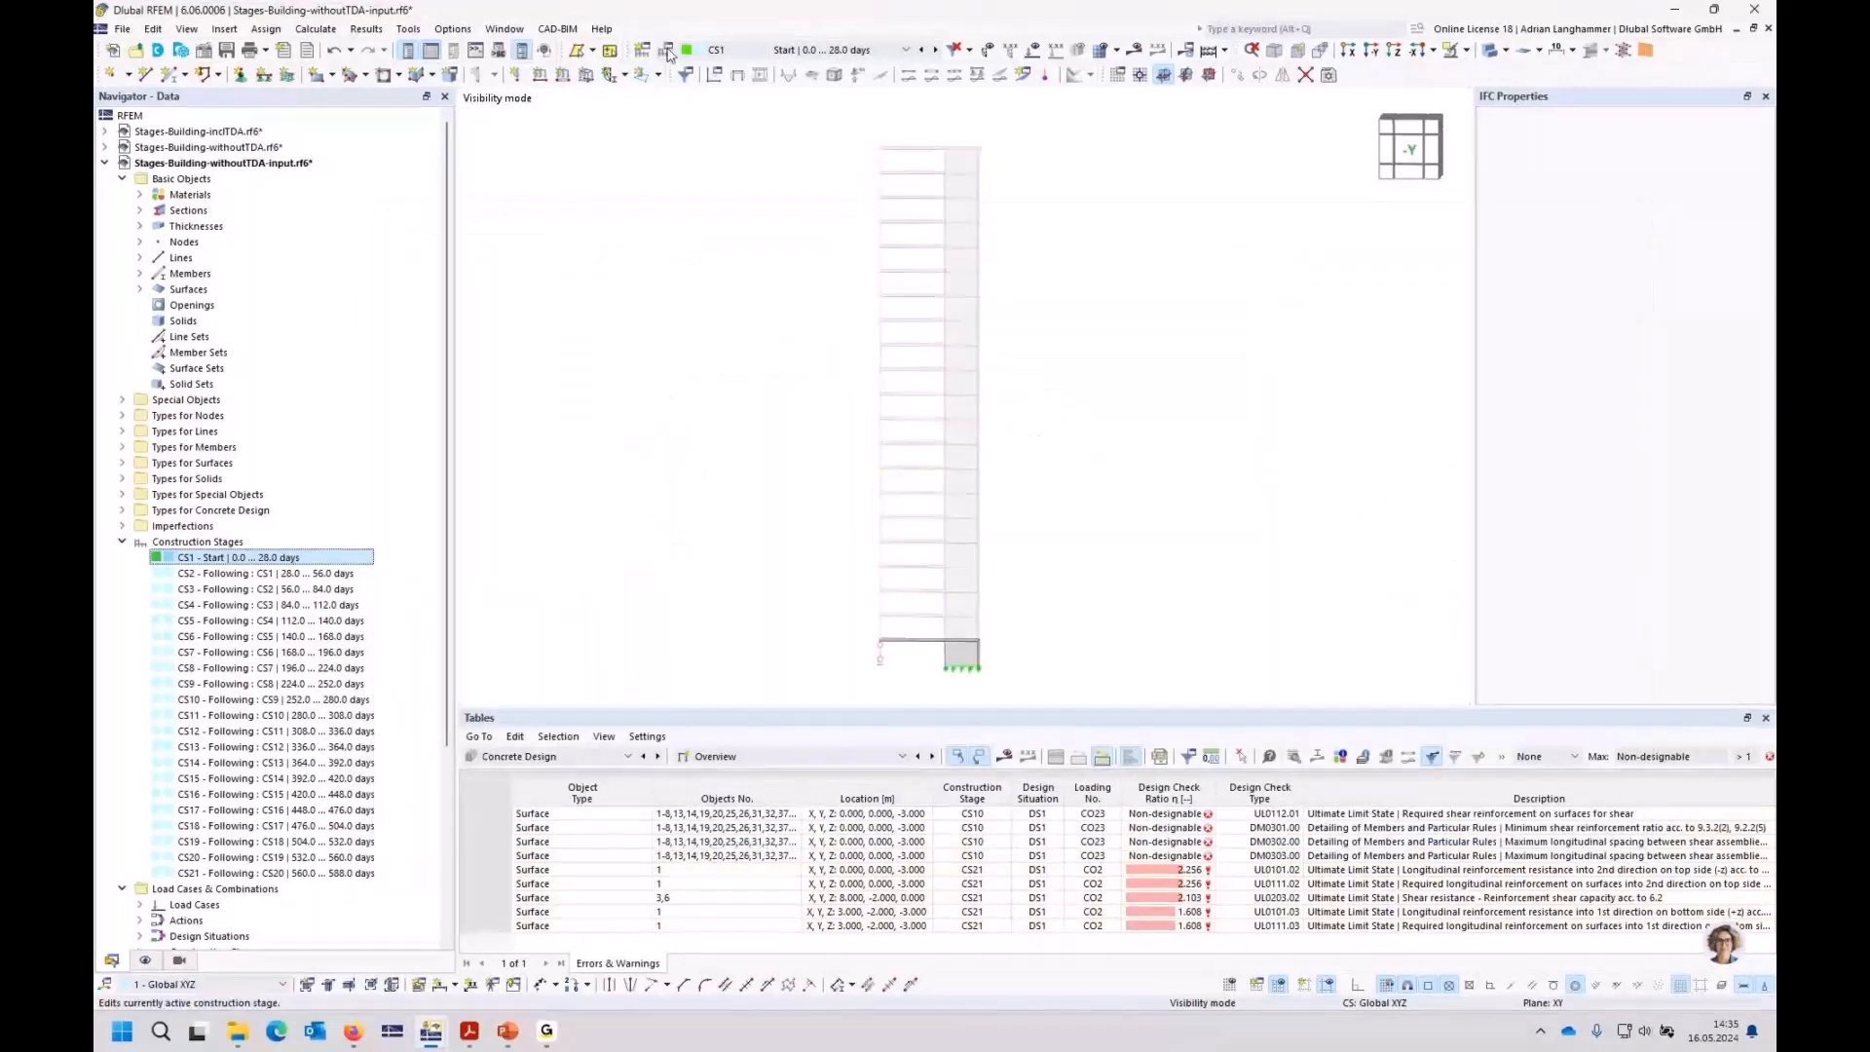
Step: Review the times of construction stages CS2, CS9, CS13 and CS21 in Load Cases & Combinations and close the dialog
{"action": "left_click", "coordinate": [667, 51]}
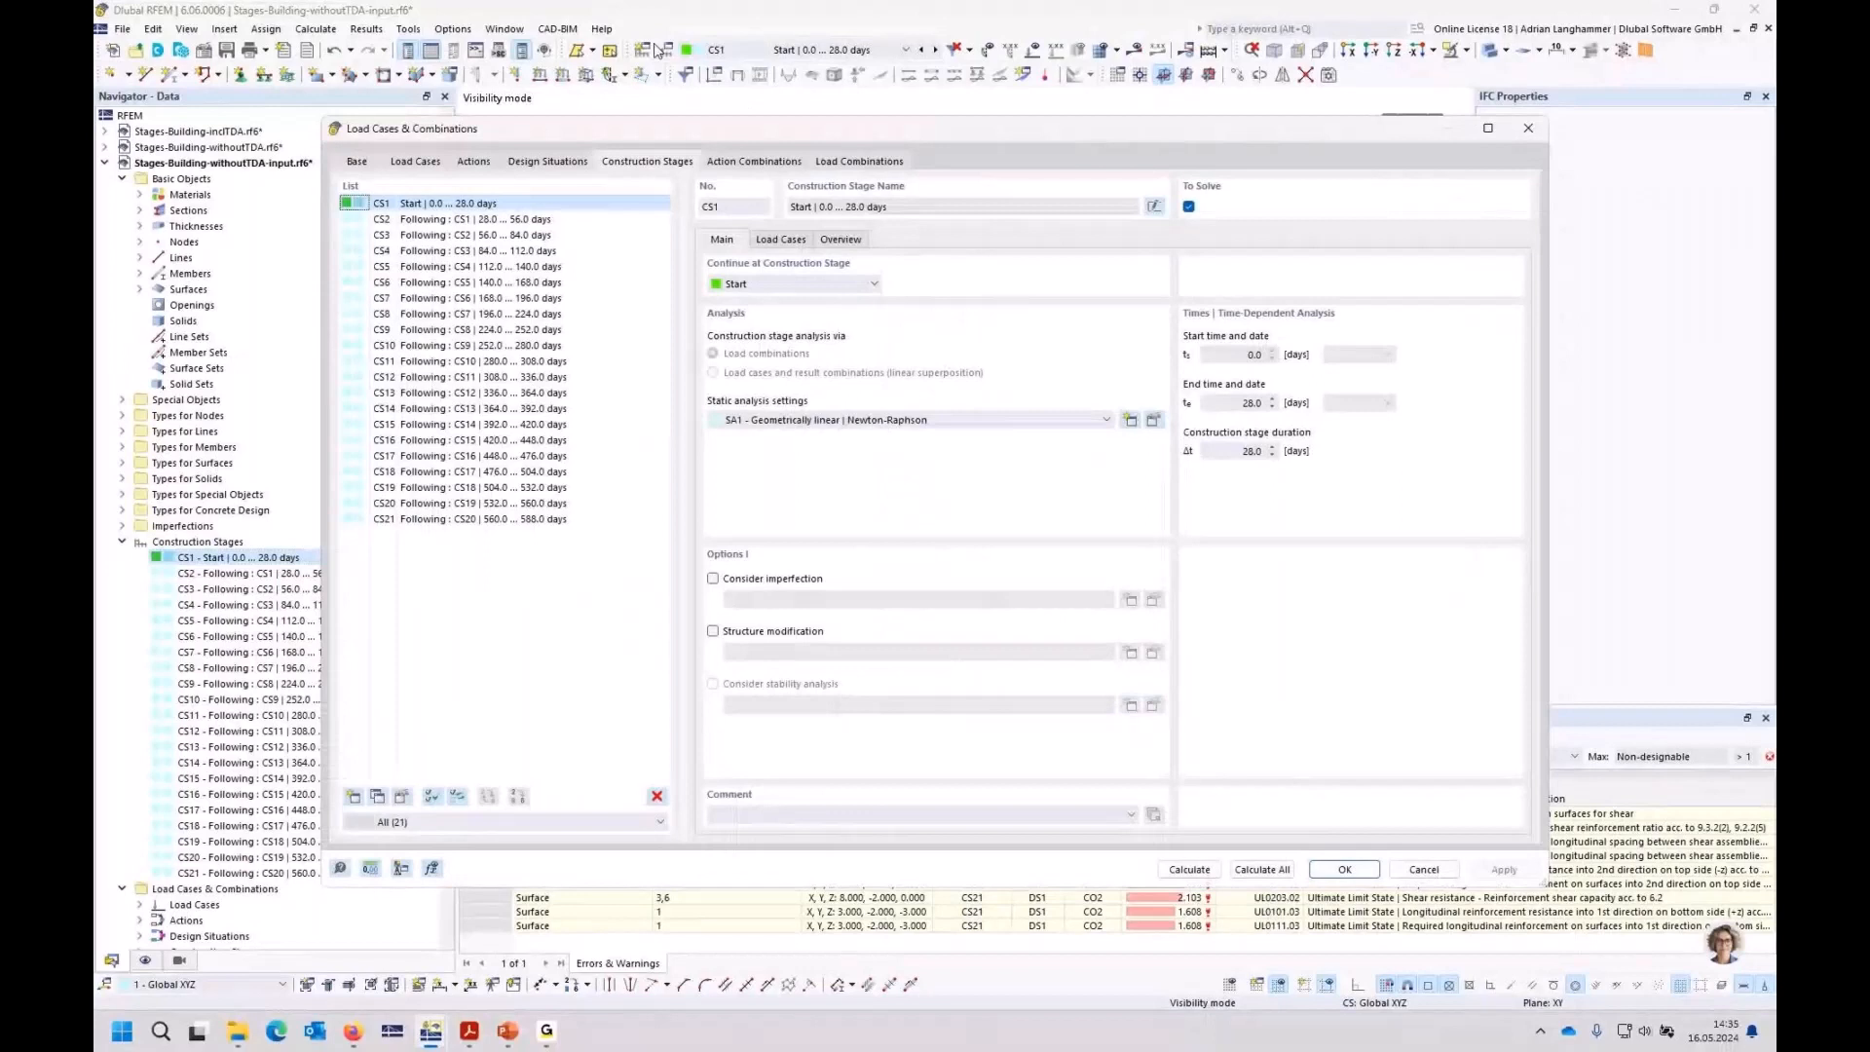
{"action": "left_click", "coordinate": [475, 219]}
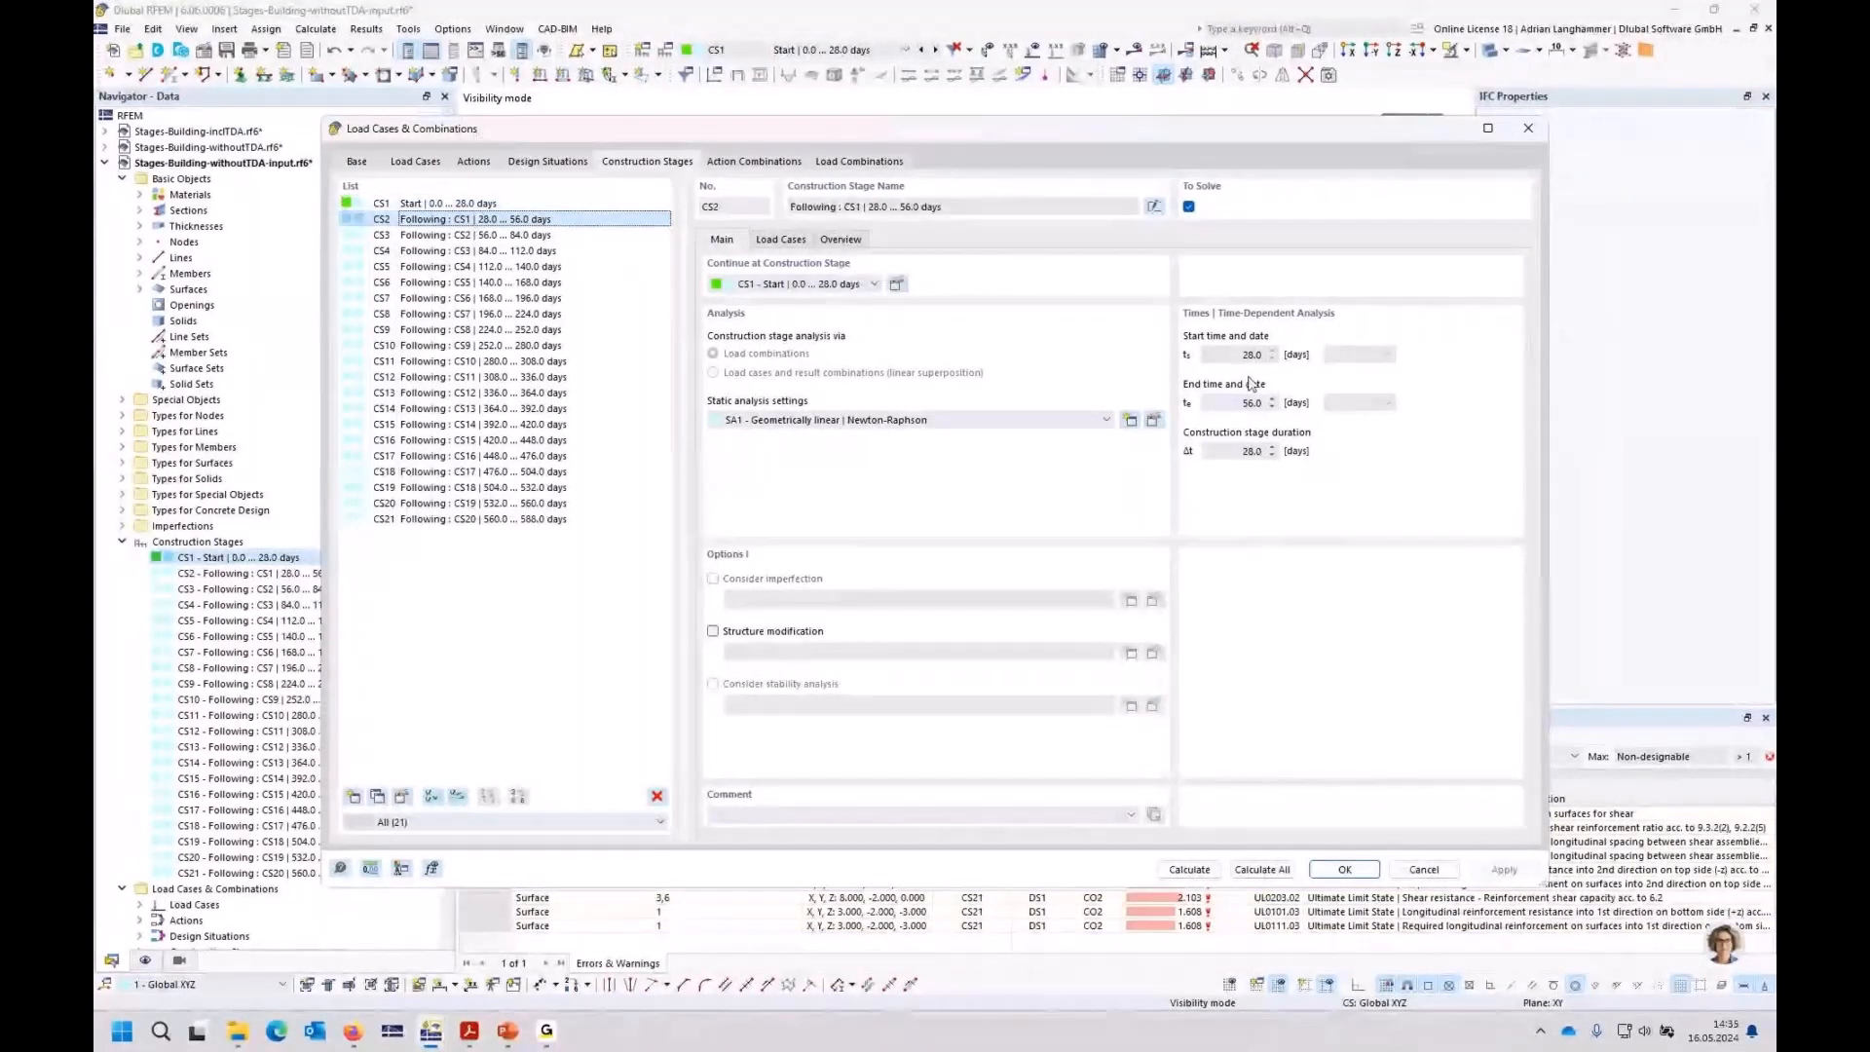
{"action": "double_click", "coordinate": [1240, 452]}
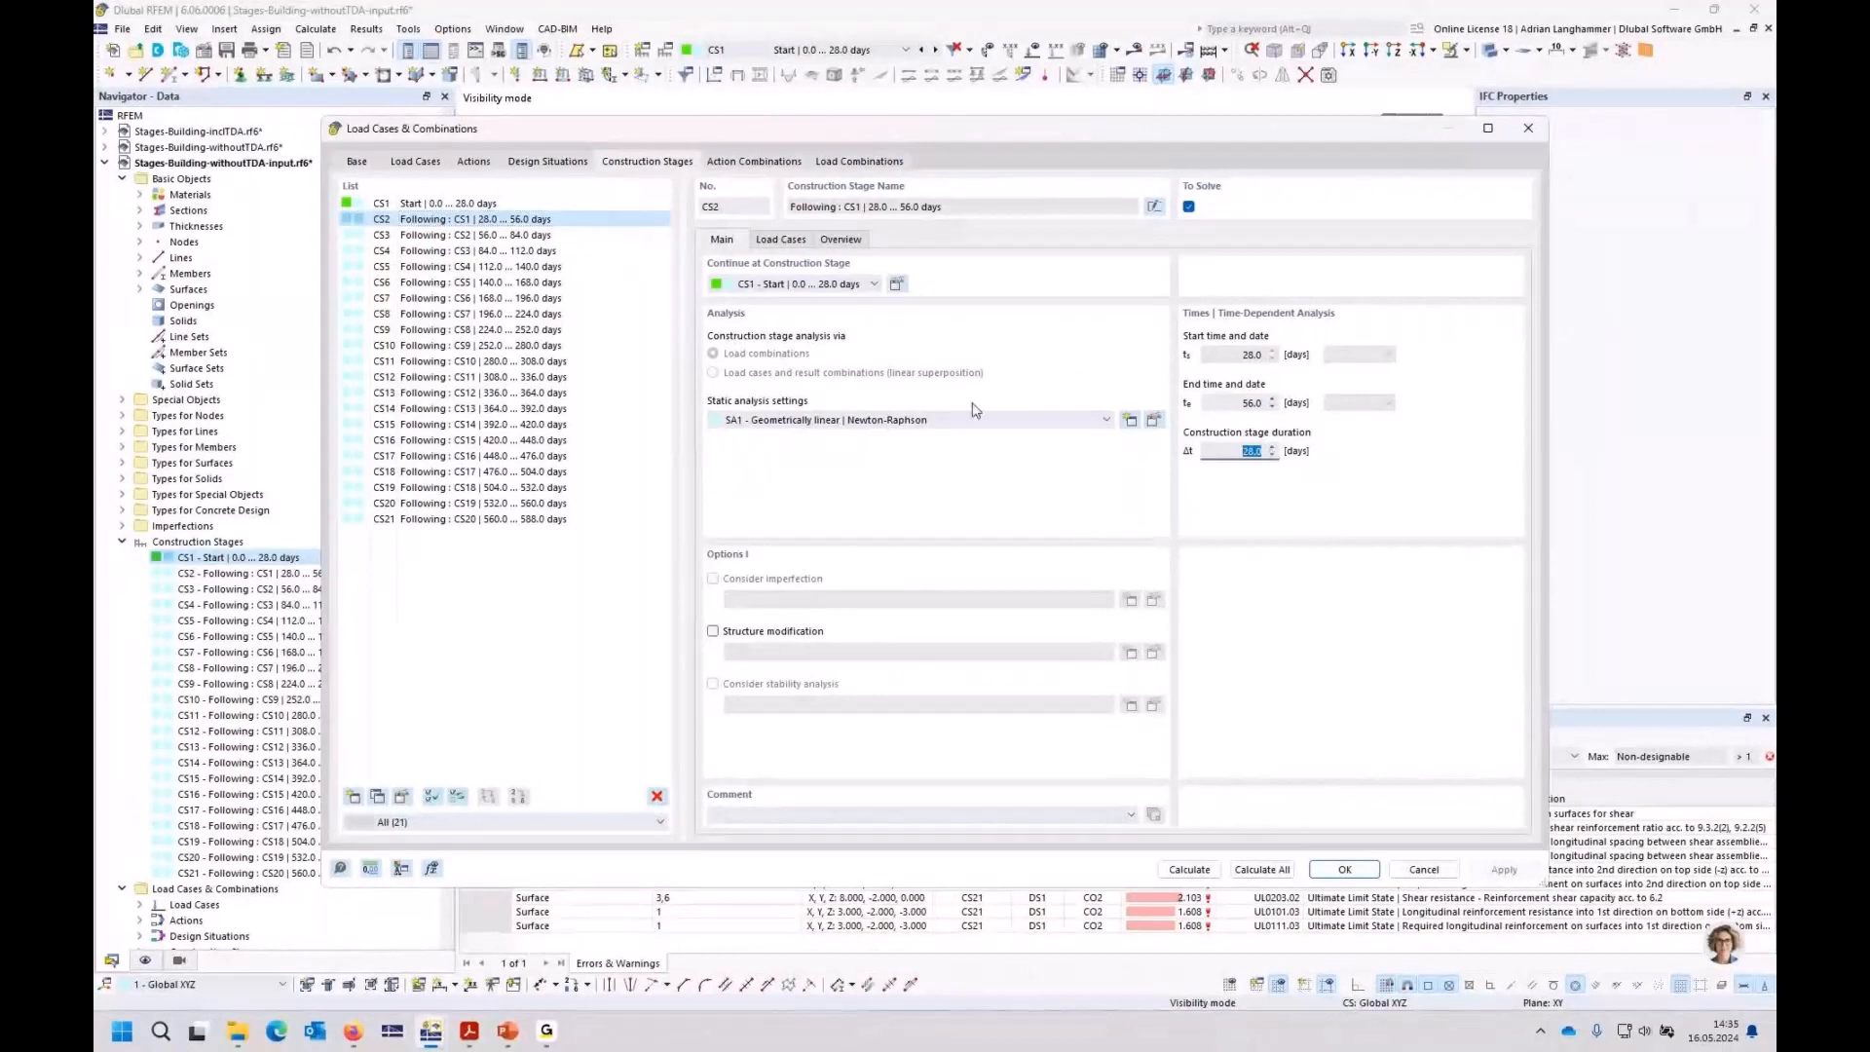
{"action": "left_click", "coordinate": [511, 329]}
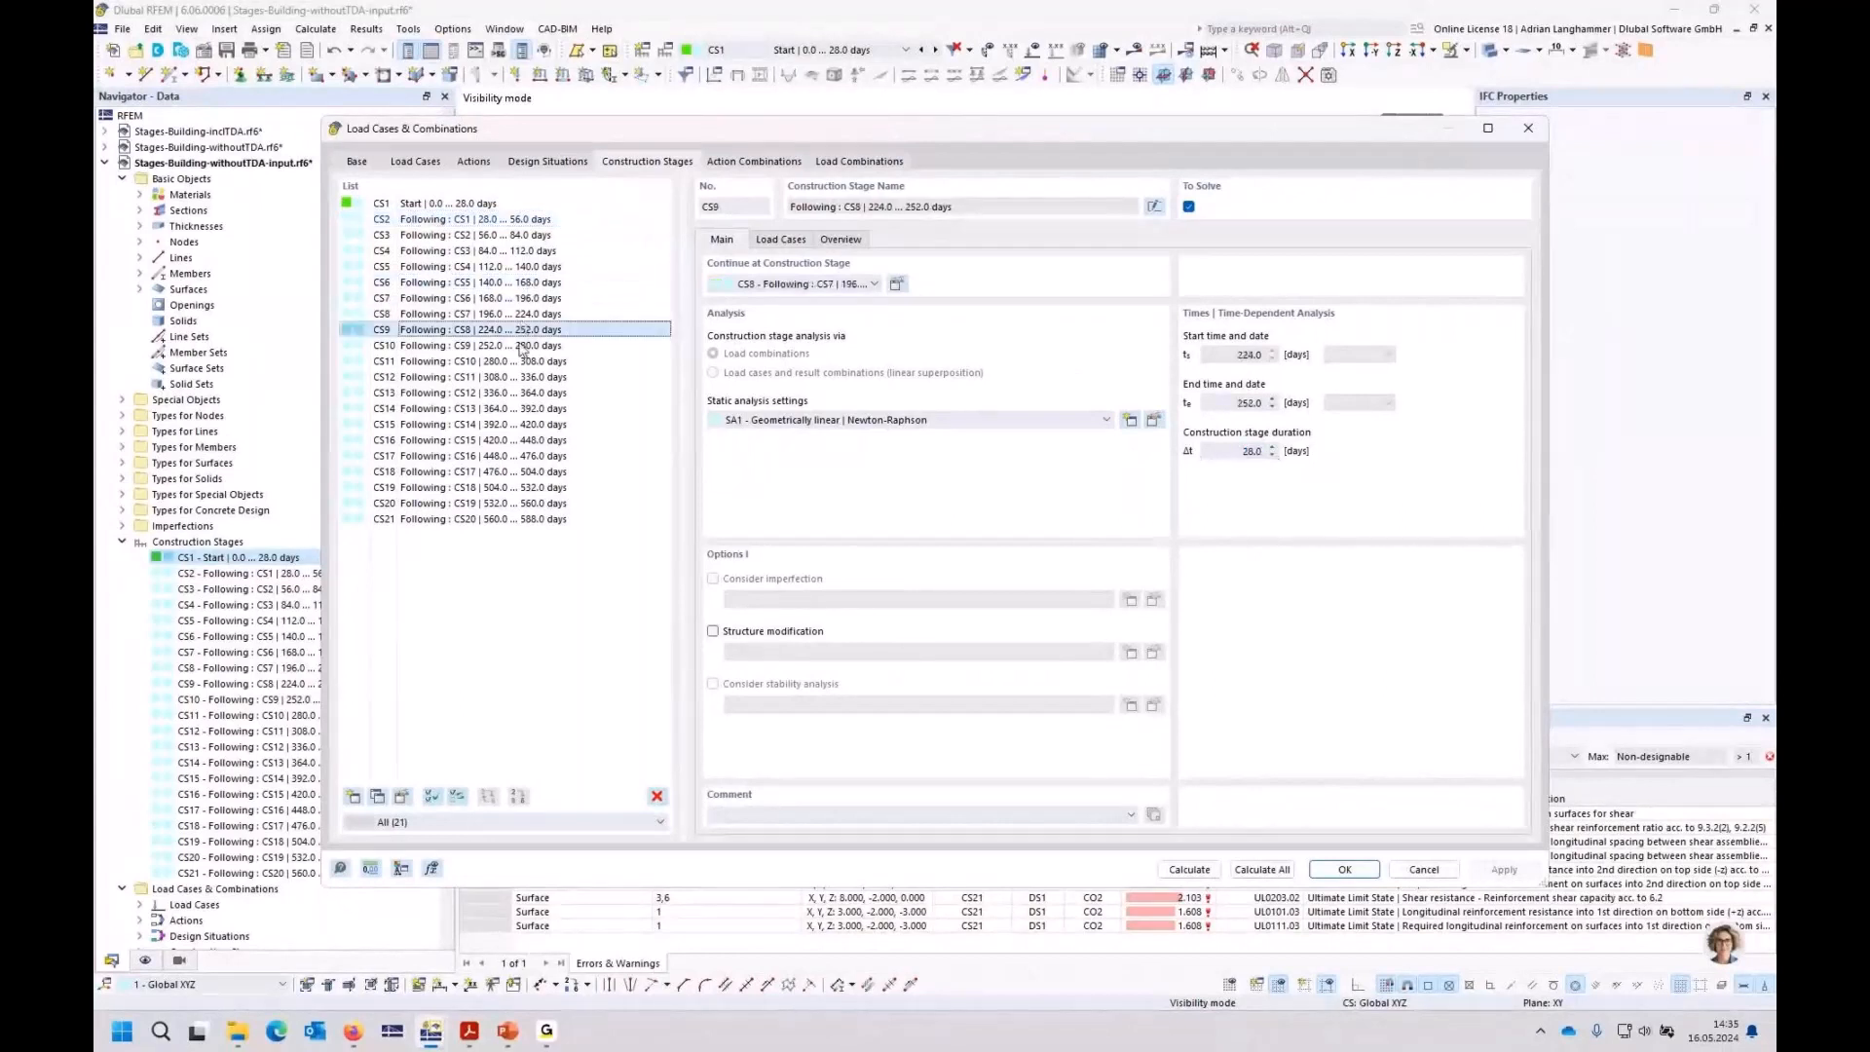
{"action": "left_click", "coordinate": [534, 392]}
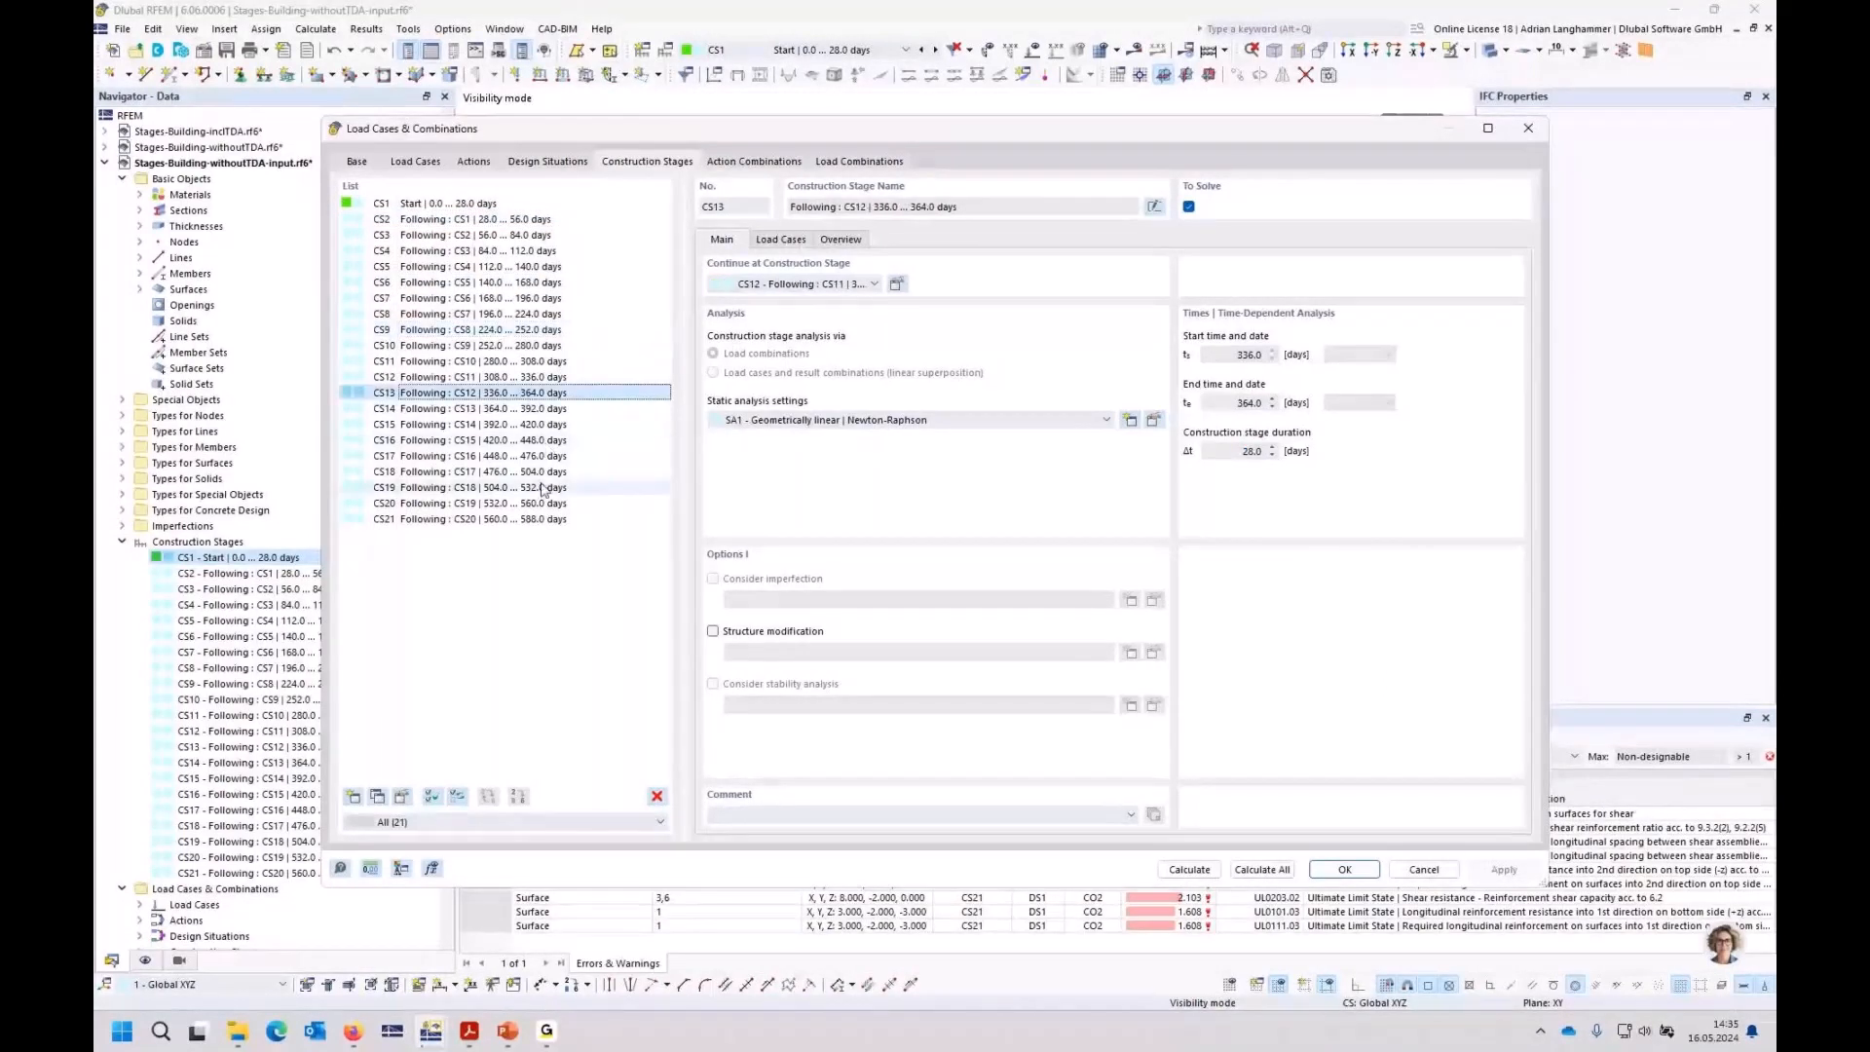
{"action": "left_click", "coordinate": [545, 519]}
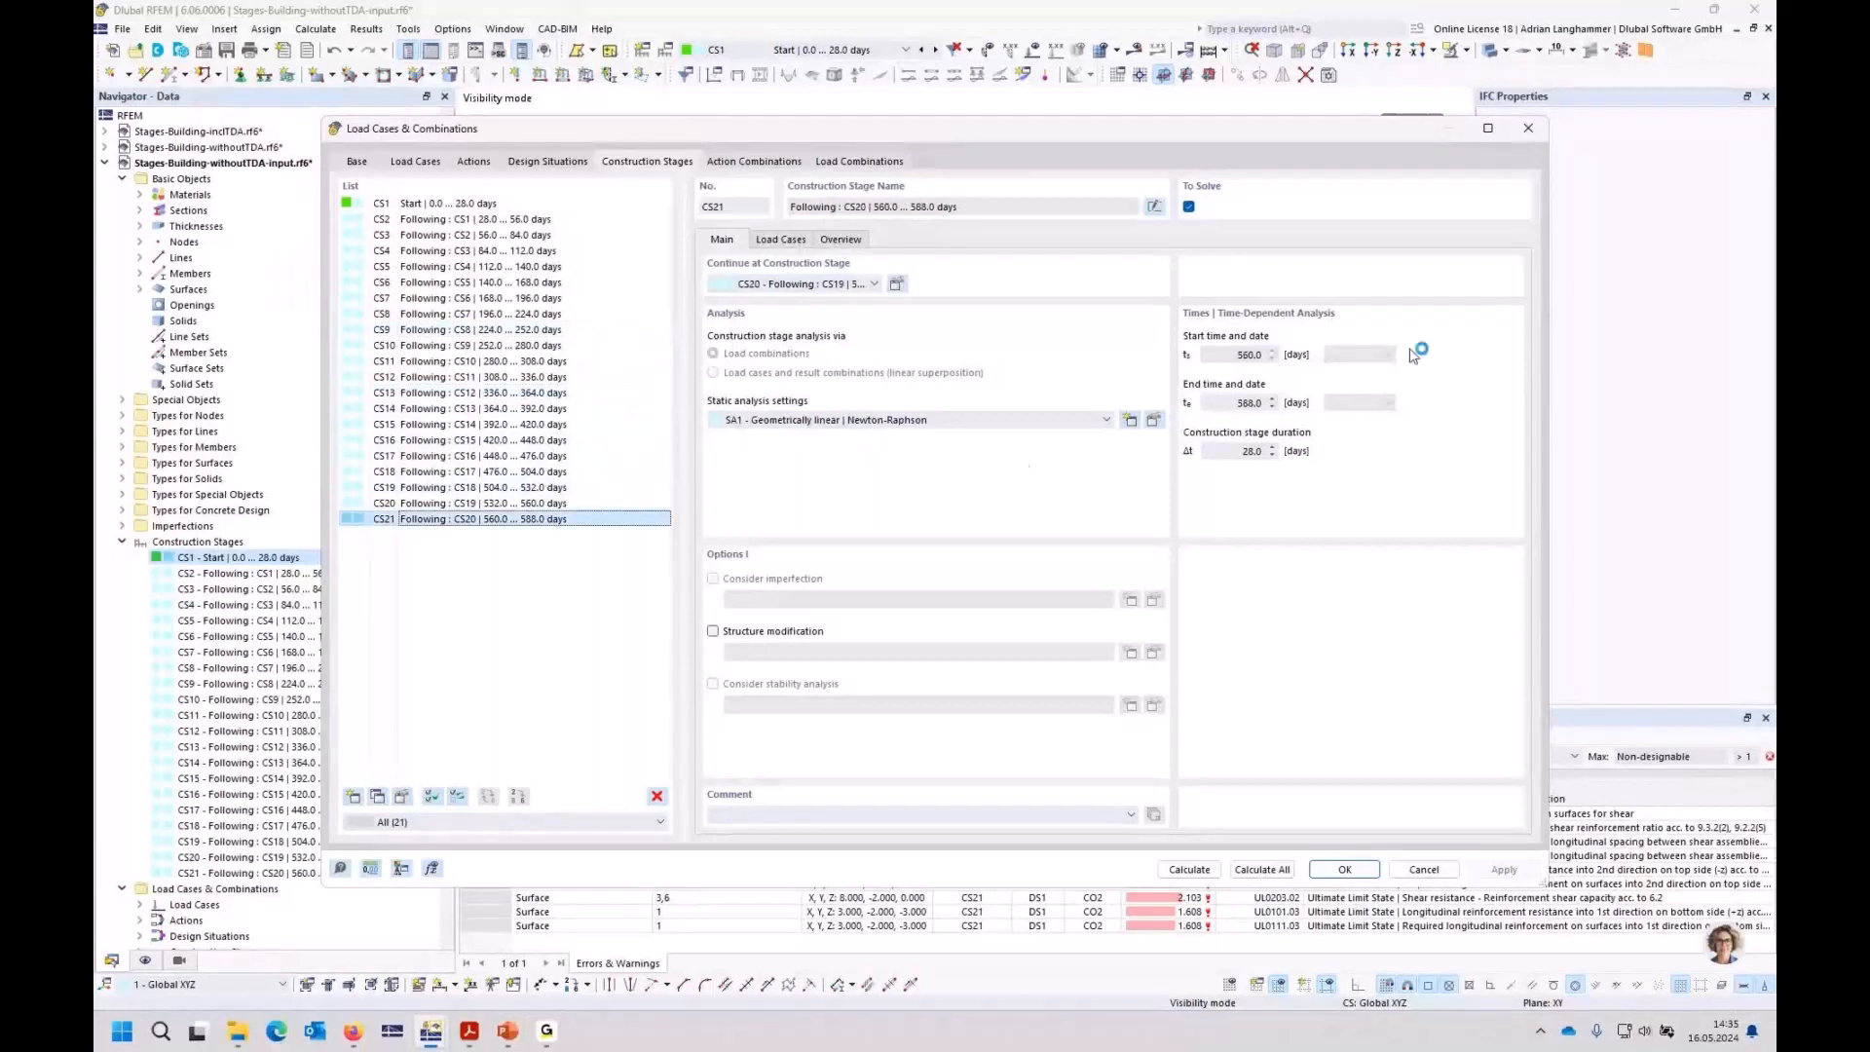
{"action": "left_click", "coordinate": [1529, 129]}
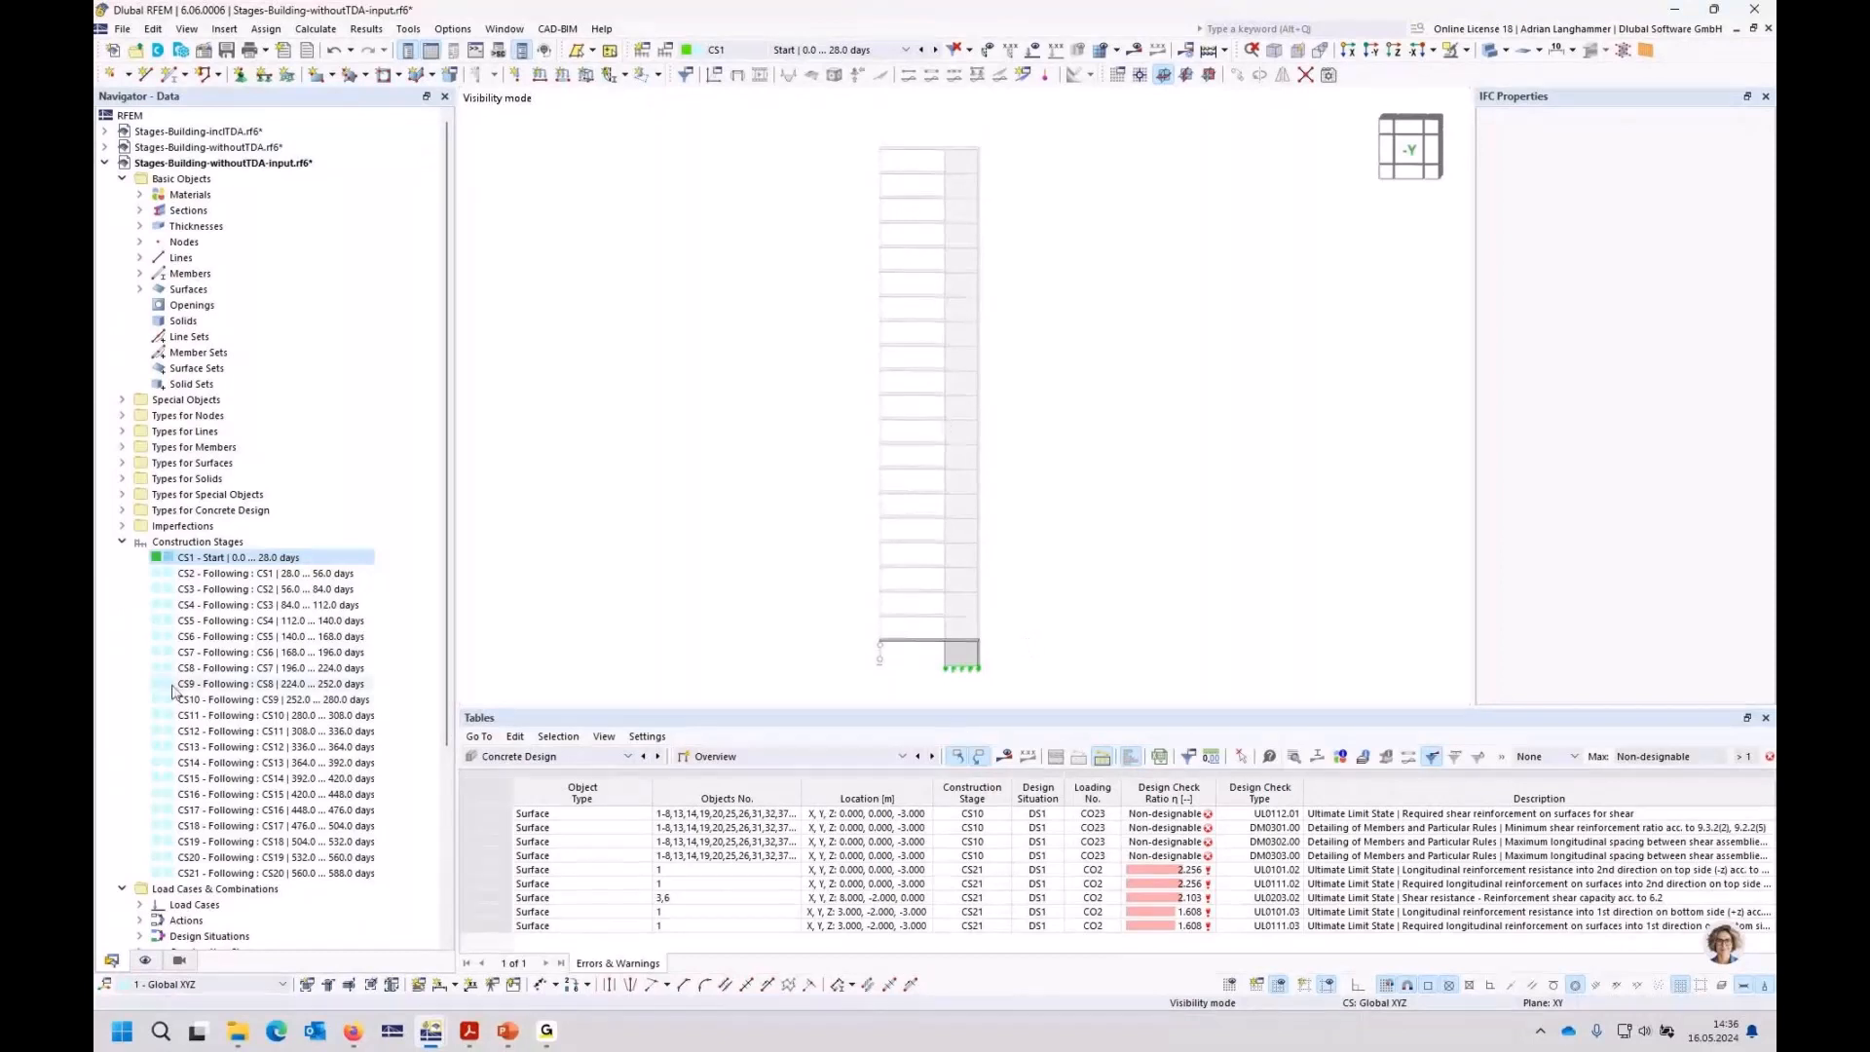
Step: Close Stages-Building-withoutTDA-input.rf6 without saving and tile the inclTDA and withoutTDA models vertically
{"action": "left_click", "coordinate": [1769, 29]}
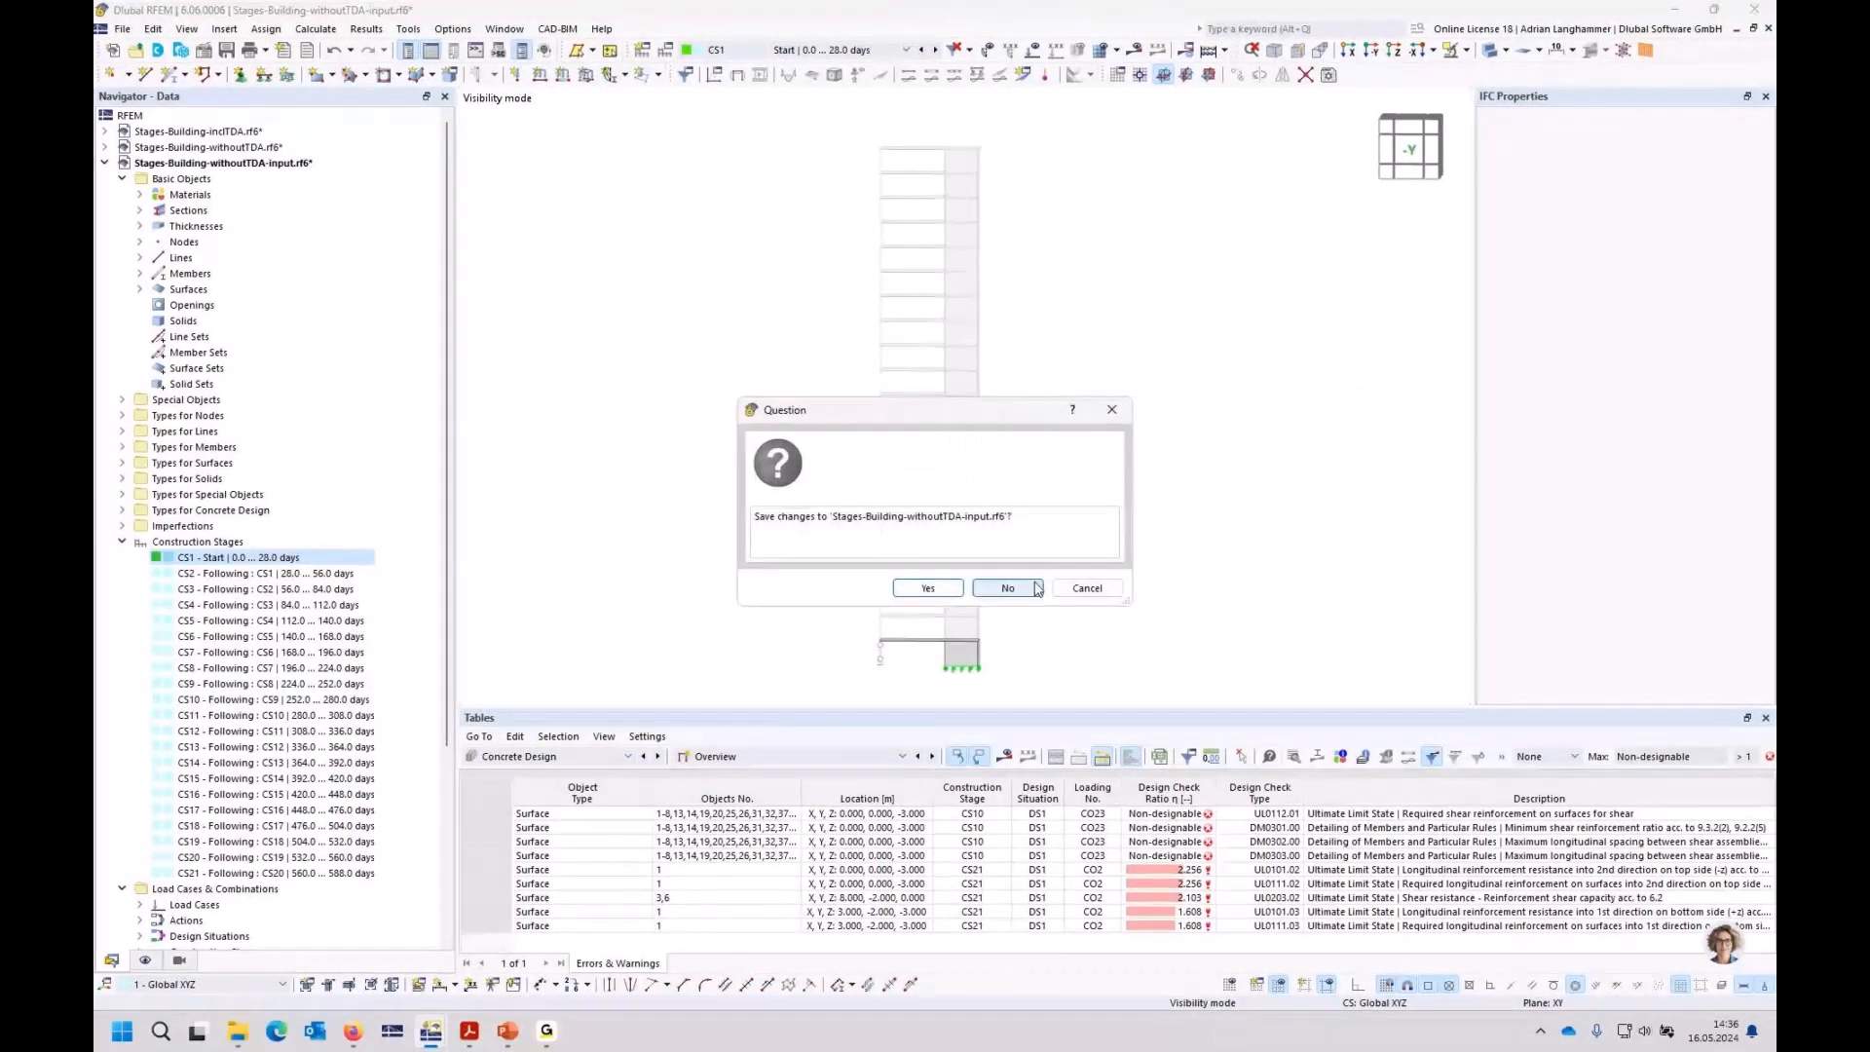
{"action": "left_click", "coordinate": [1037, 588]}
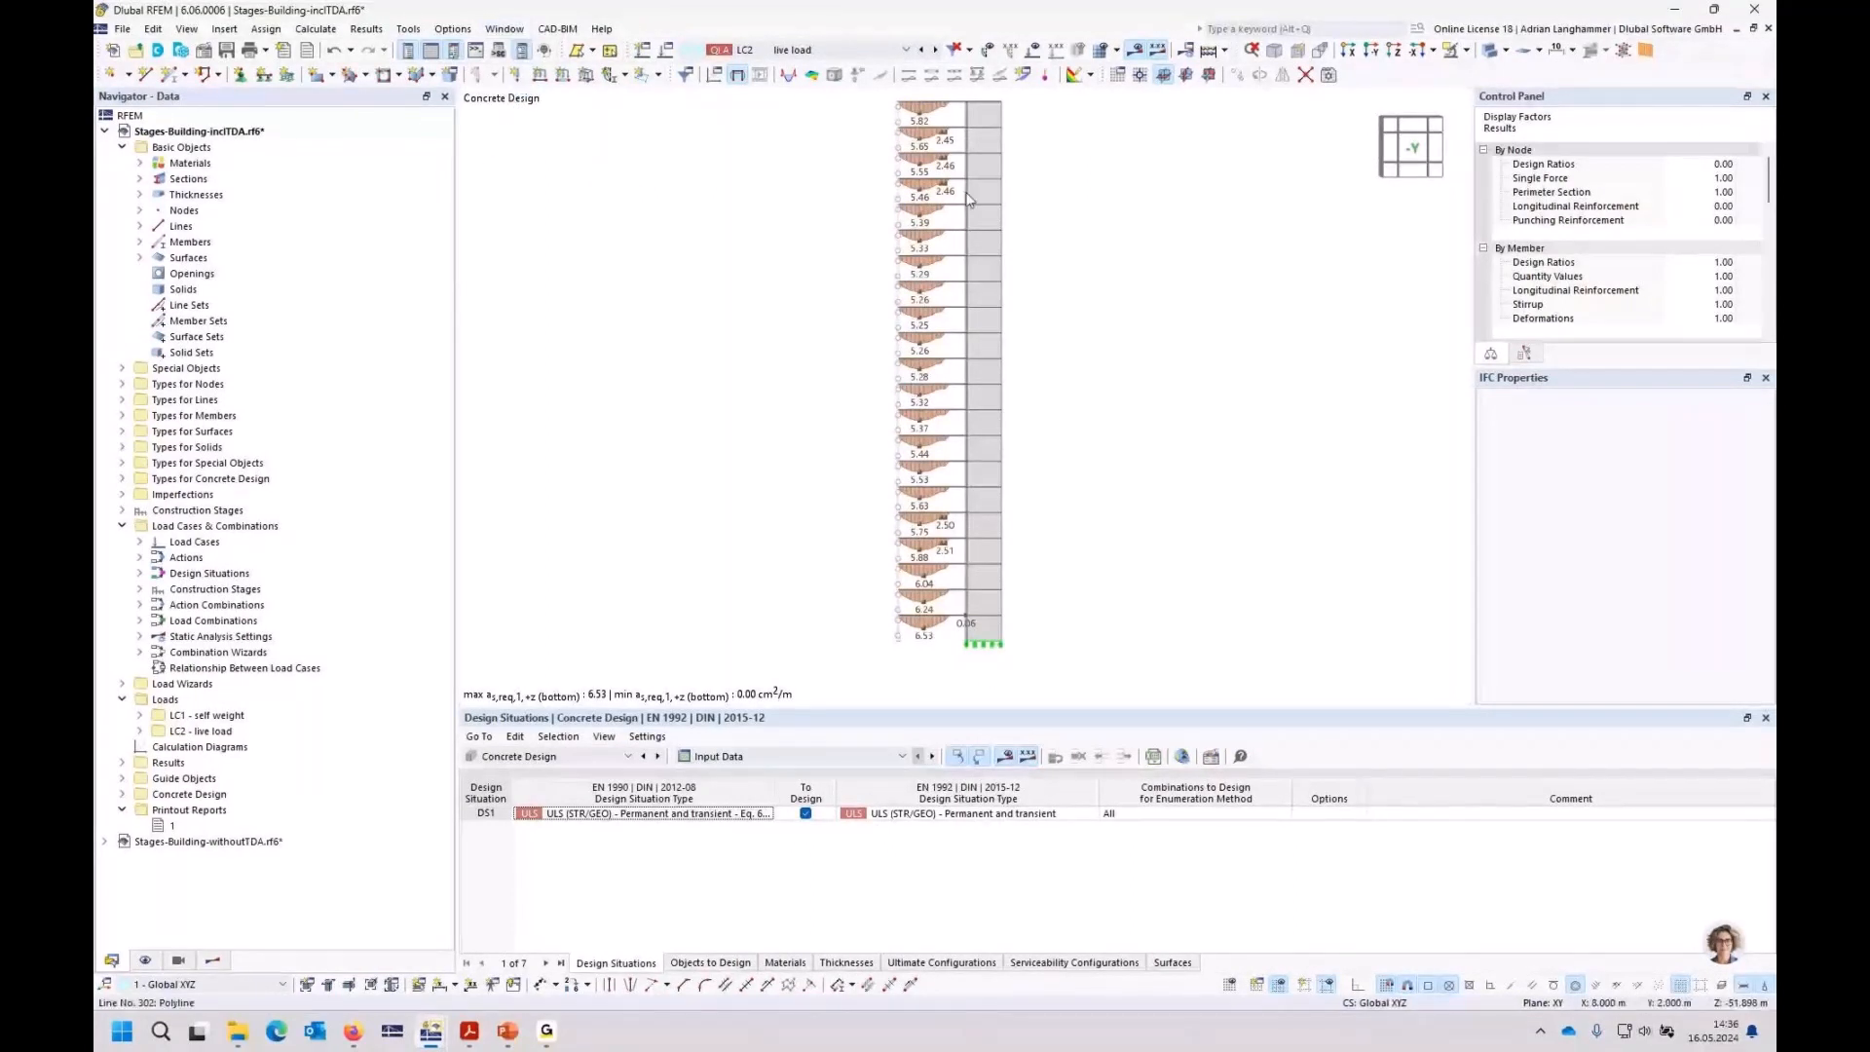
{"action": "left_click", "coordinate": [505, 29]}
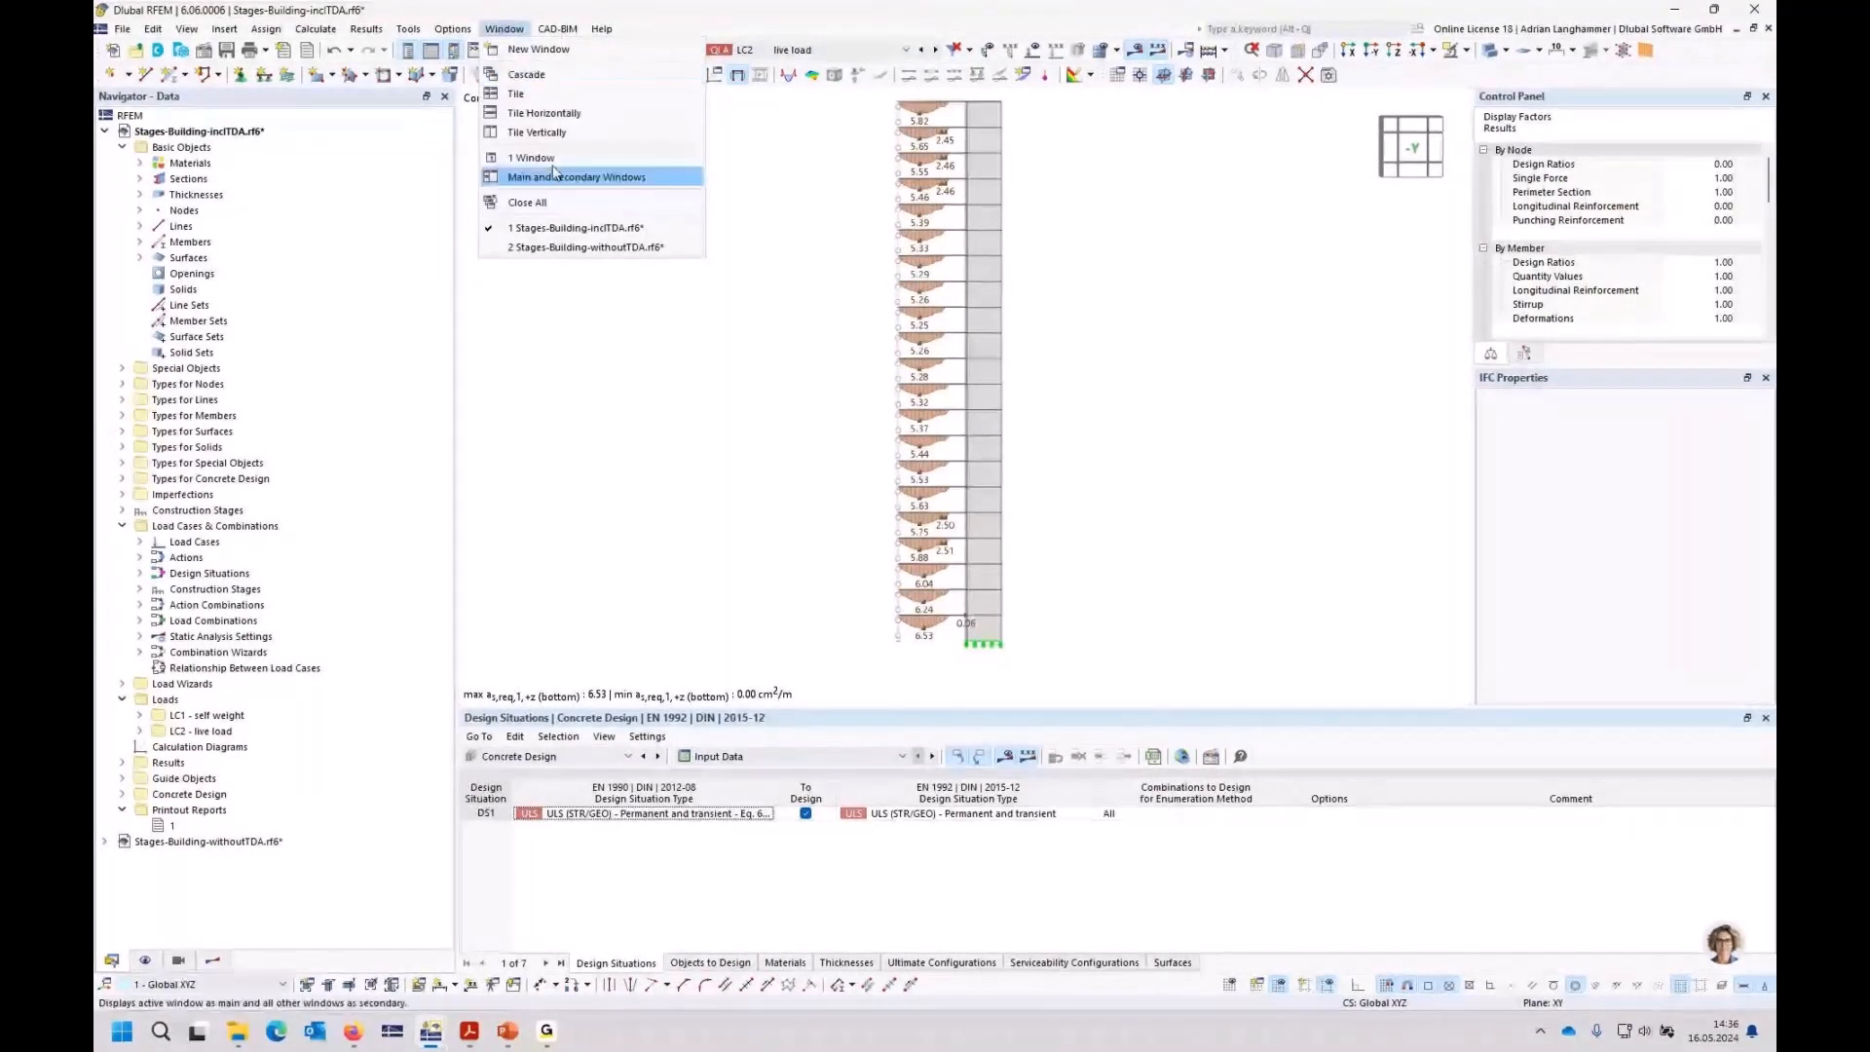
{"action": "left_click", "coordinate": [541, 132]}
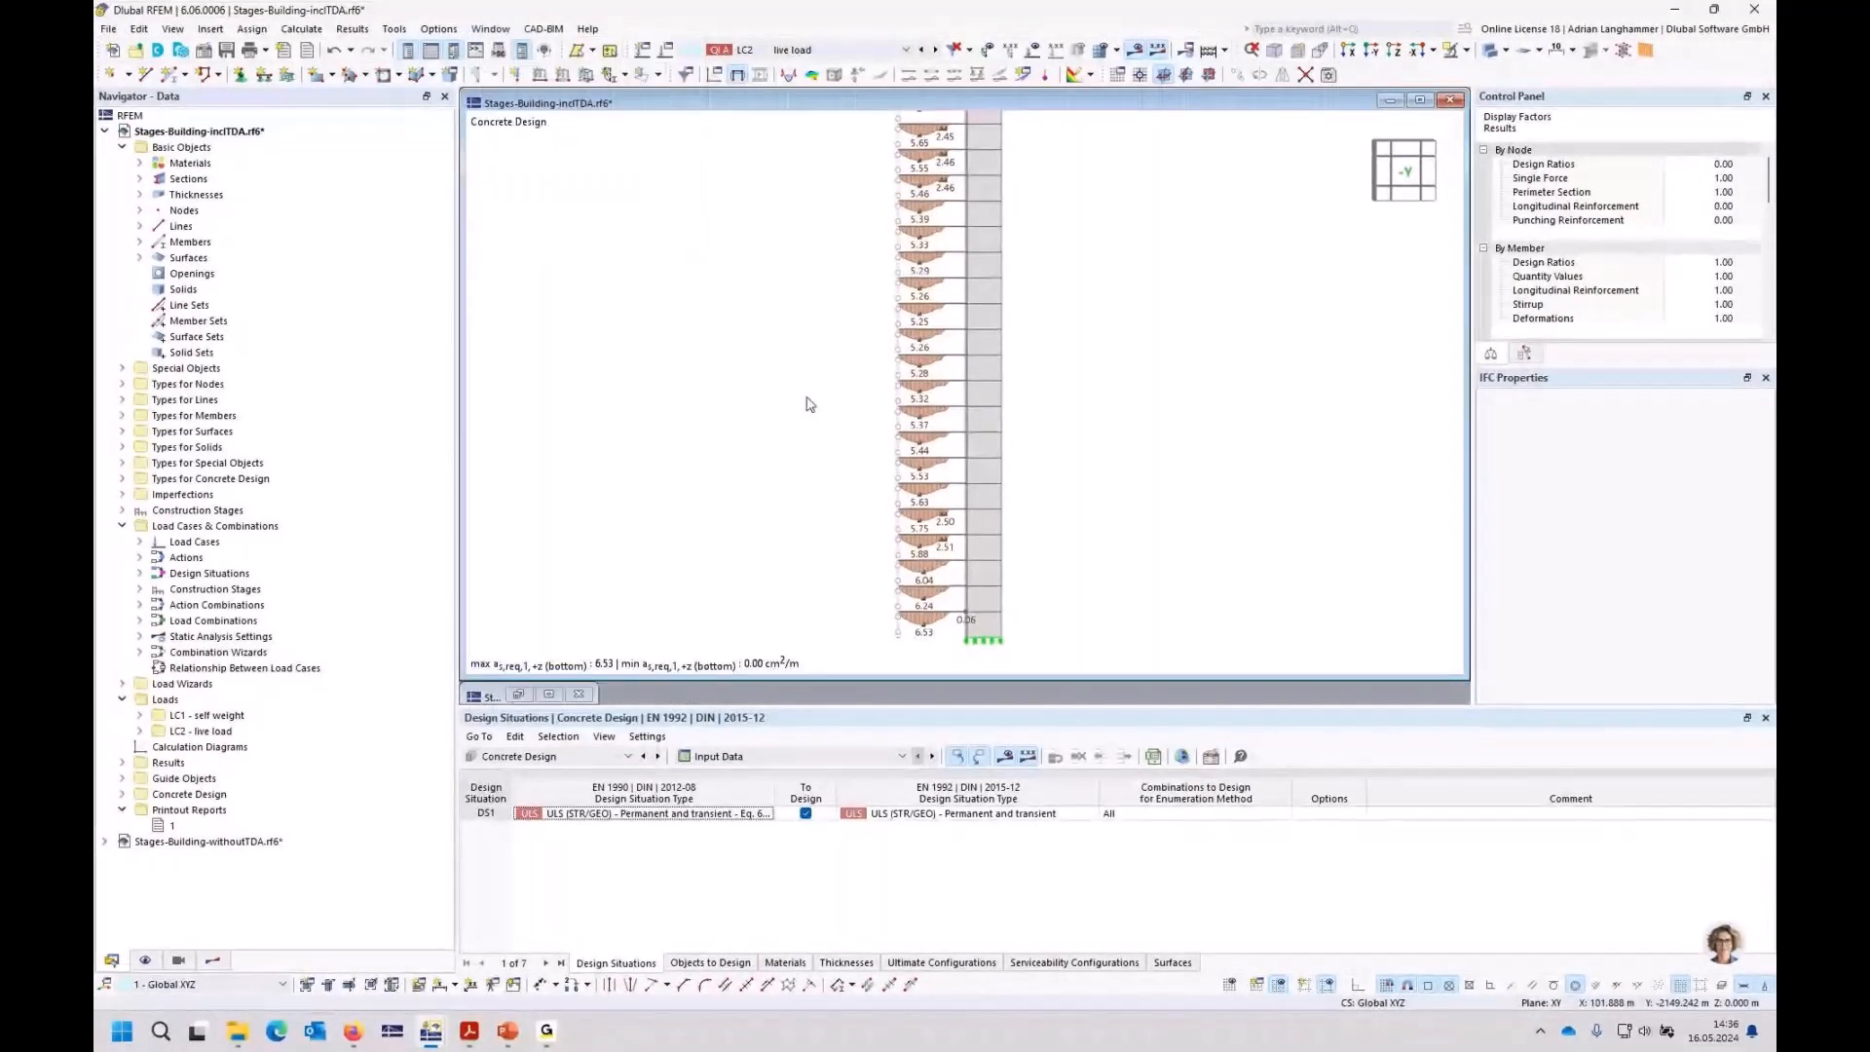
{"action": "left_click", "coordinate": [551, 695]}
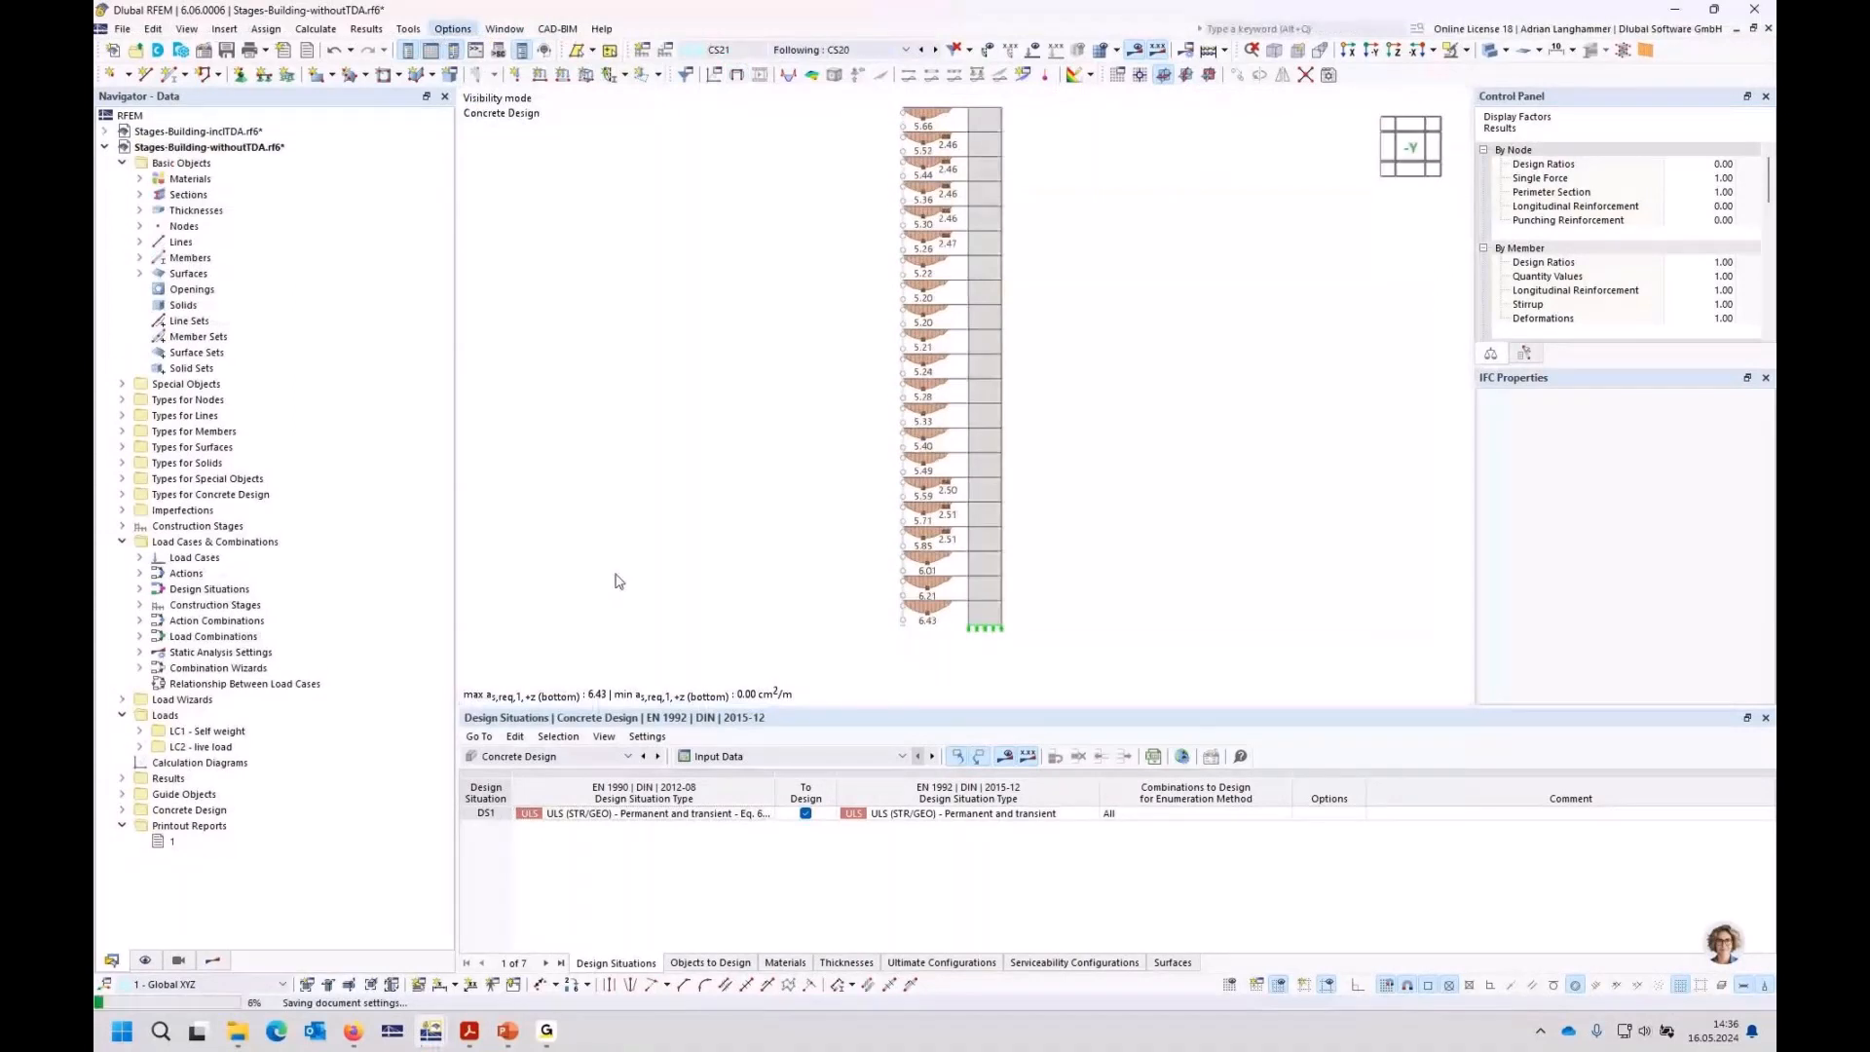
{"action": "left_click", "coordinate": [504, 28]}
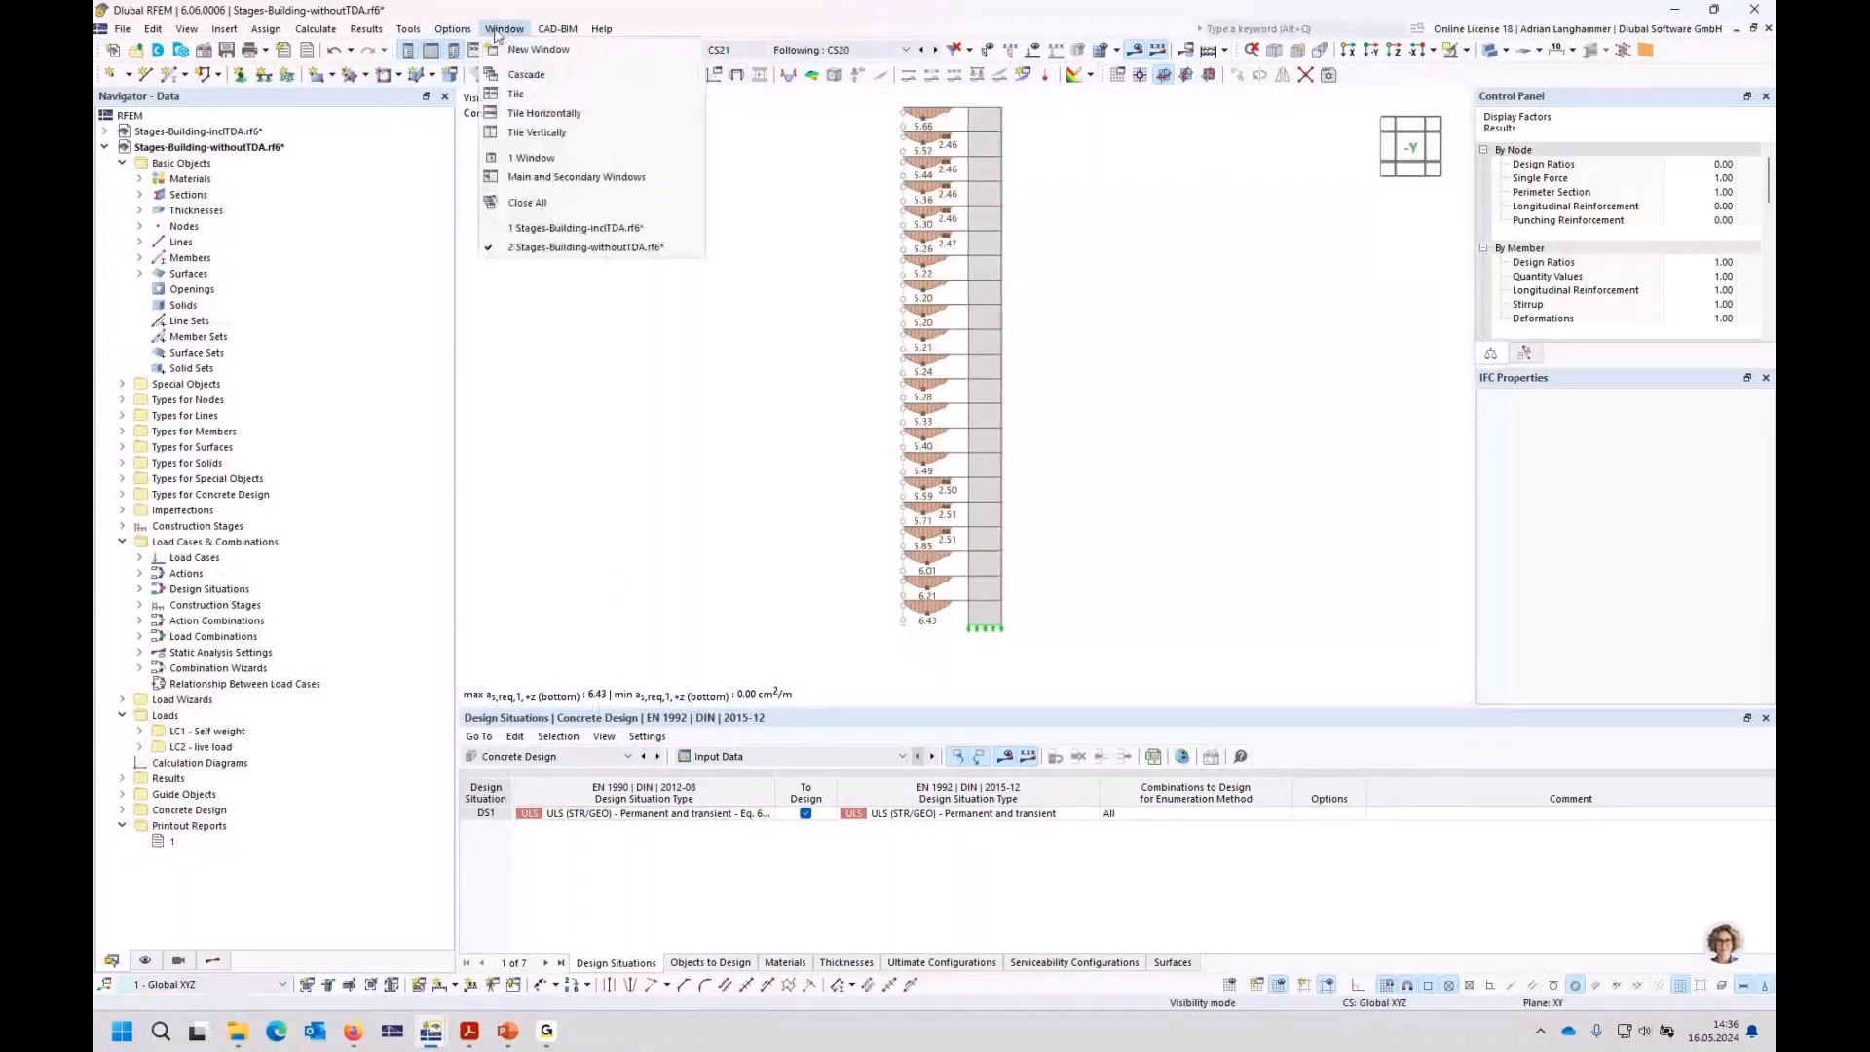
{"action": "left_click", "coordinate": [560, 131]}
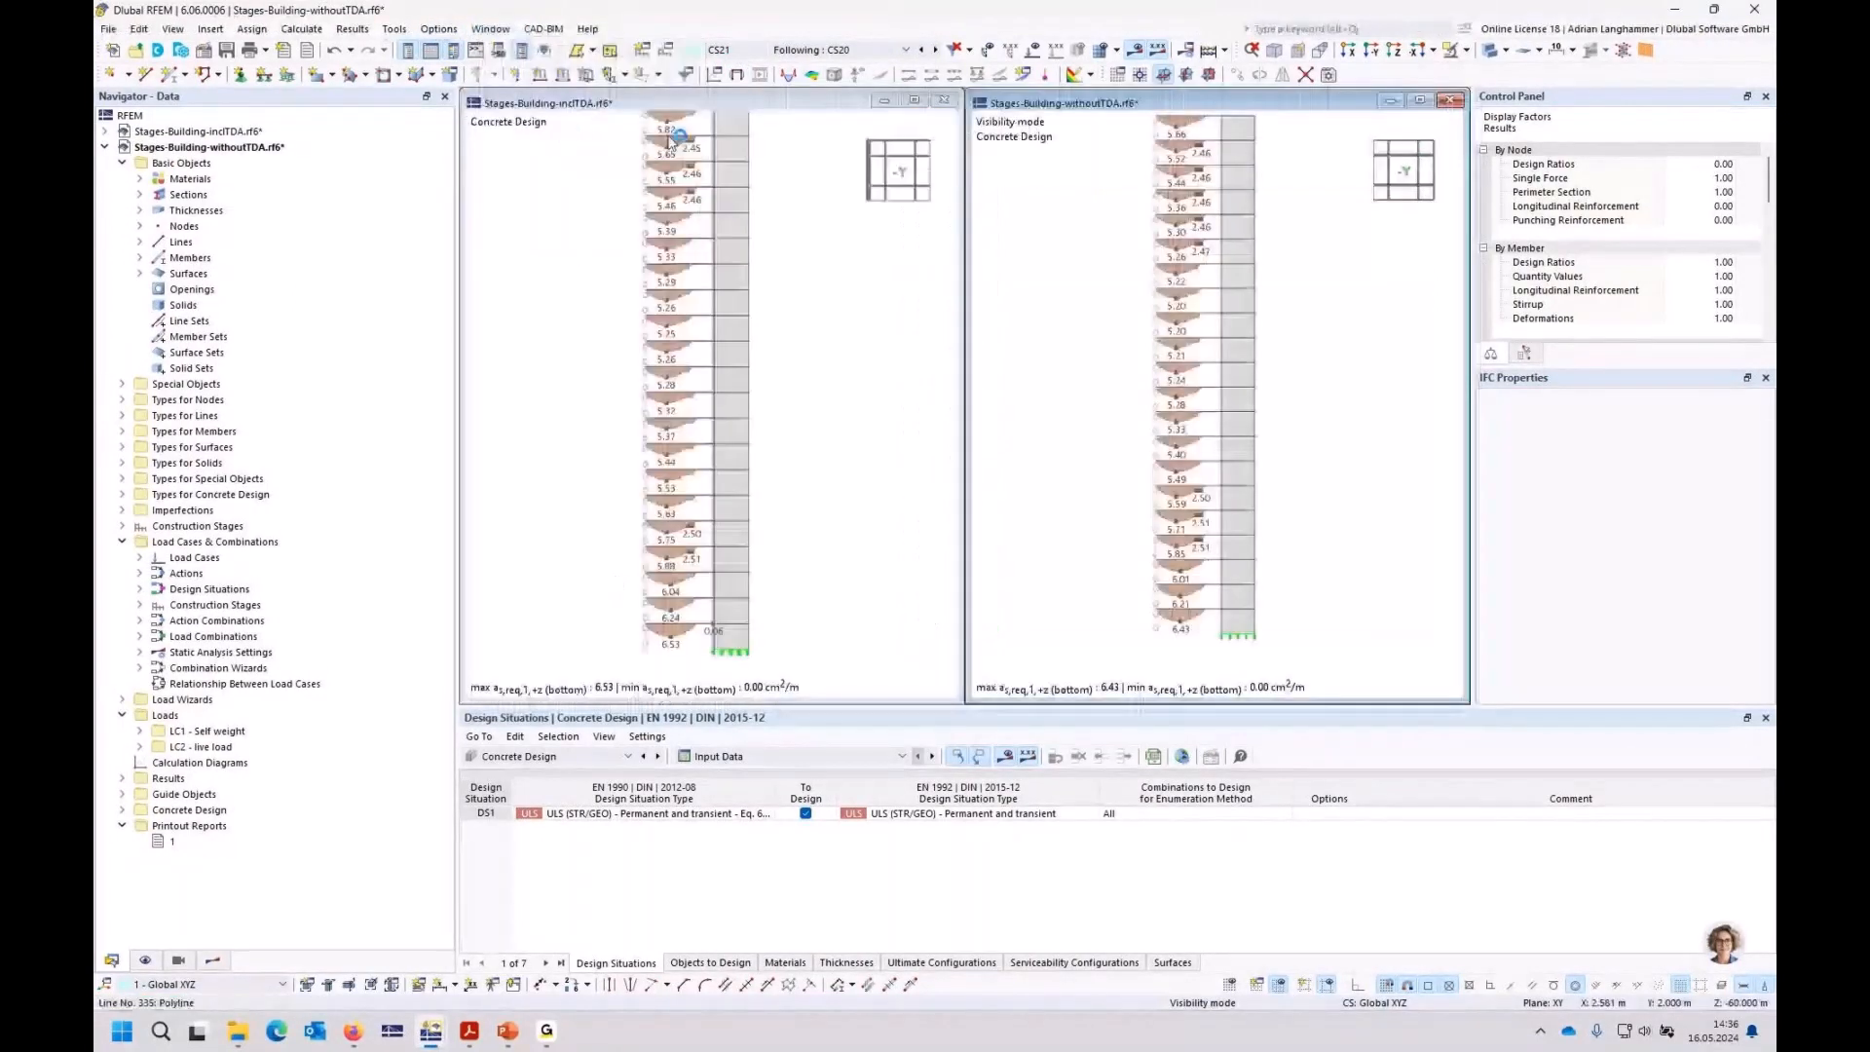
Step: Show the static analysis displacements |u| of construction stage CS21 in the inclTDA model, with result sections hidden
{"action": "left_click", "coordinate": [830, 341]}
{"action": "left_click", "coordinate": [584, 756]}
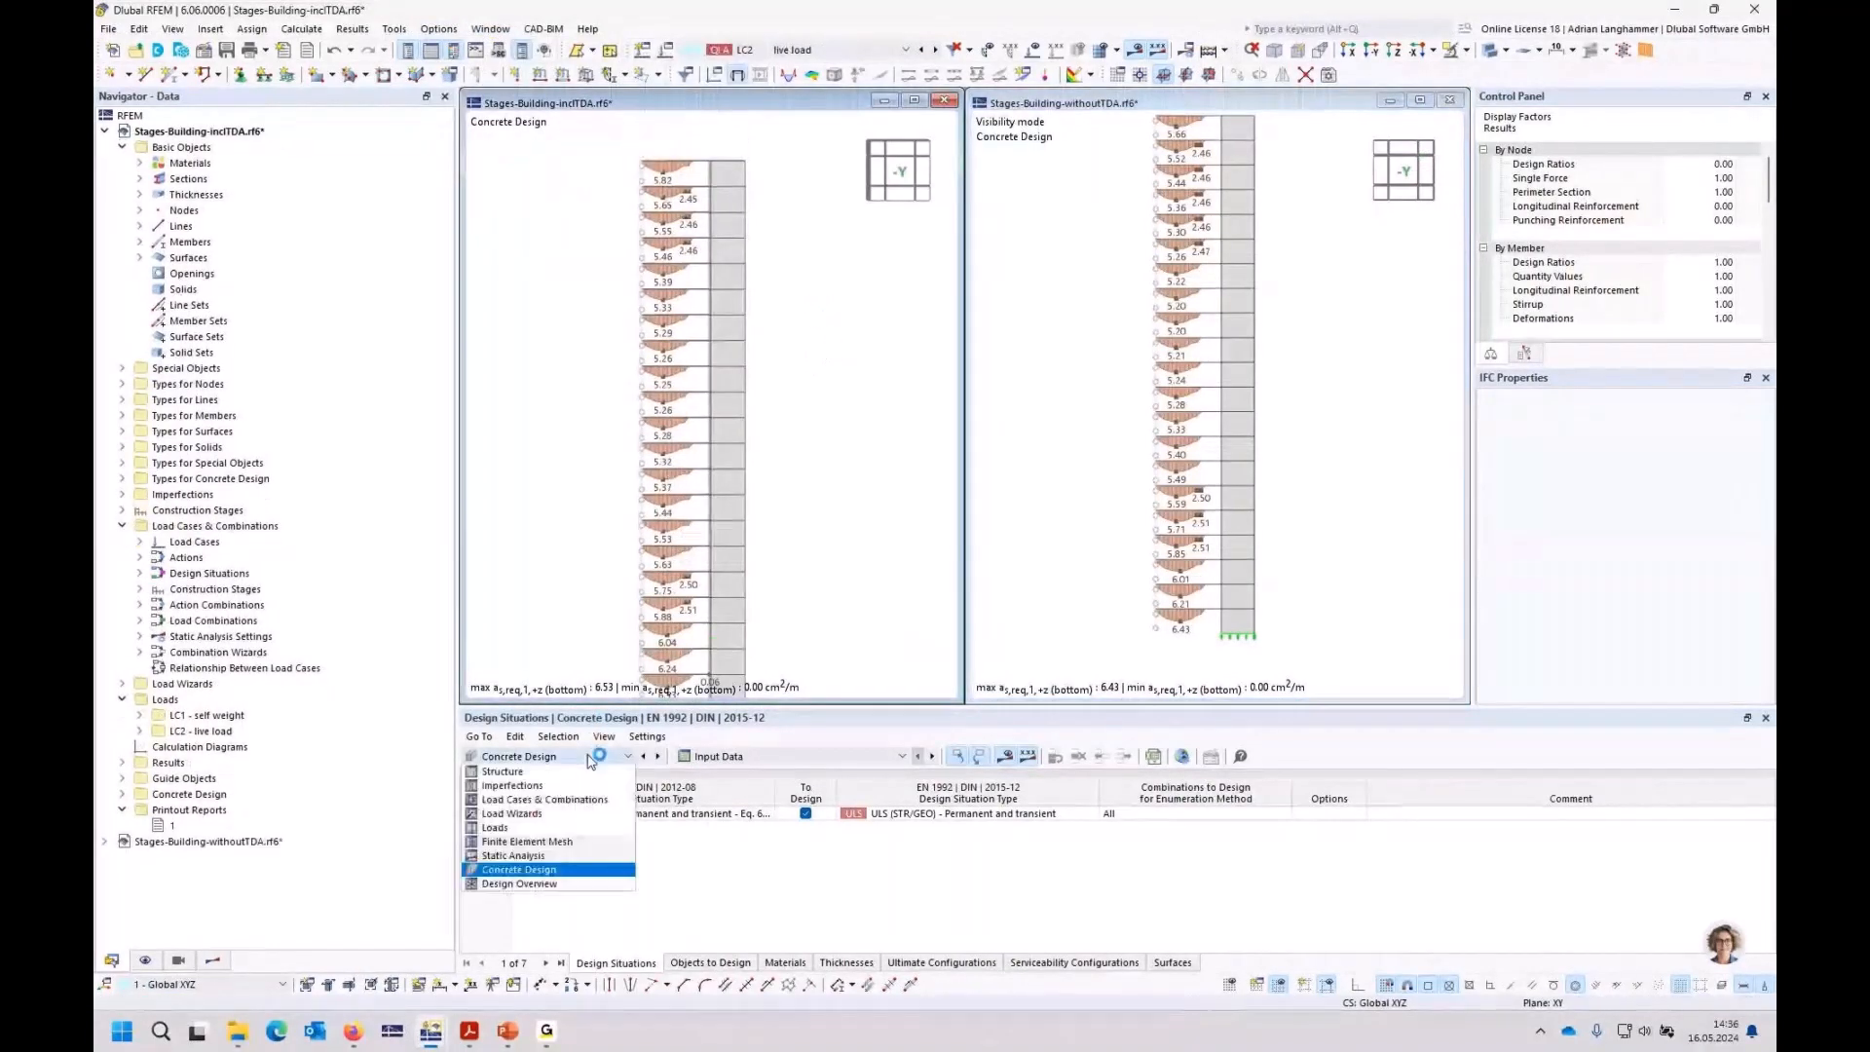
{"action": "left_click", "coordinate": [546, 857]}
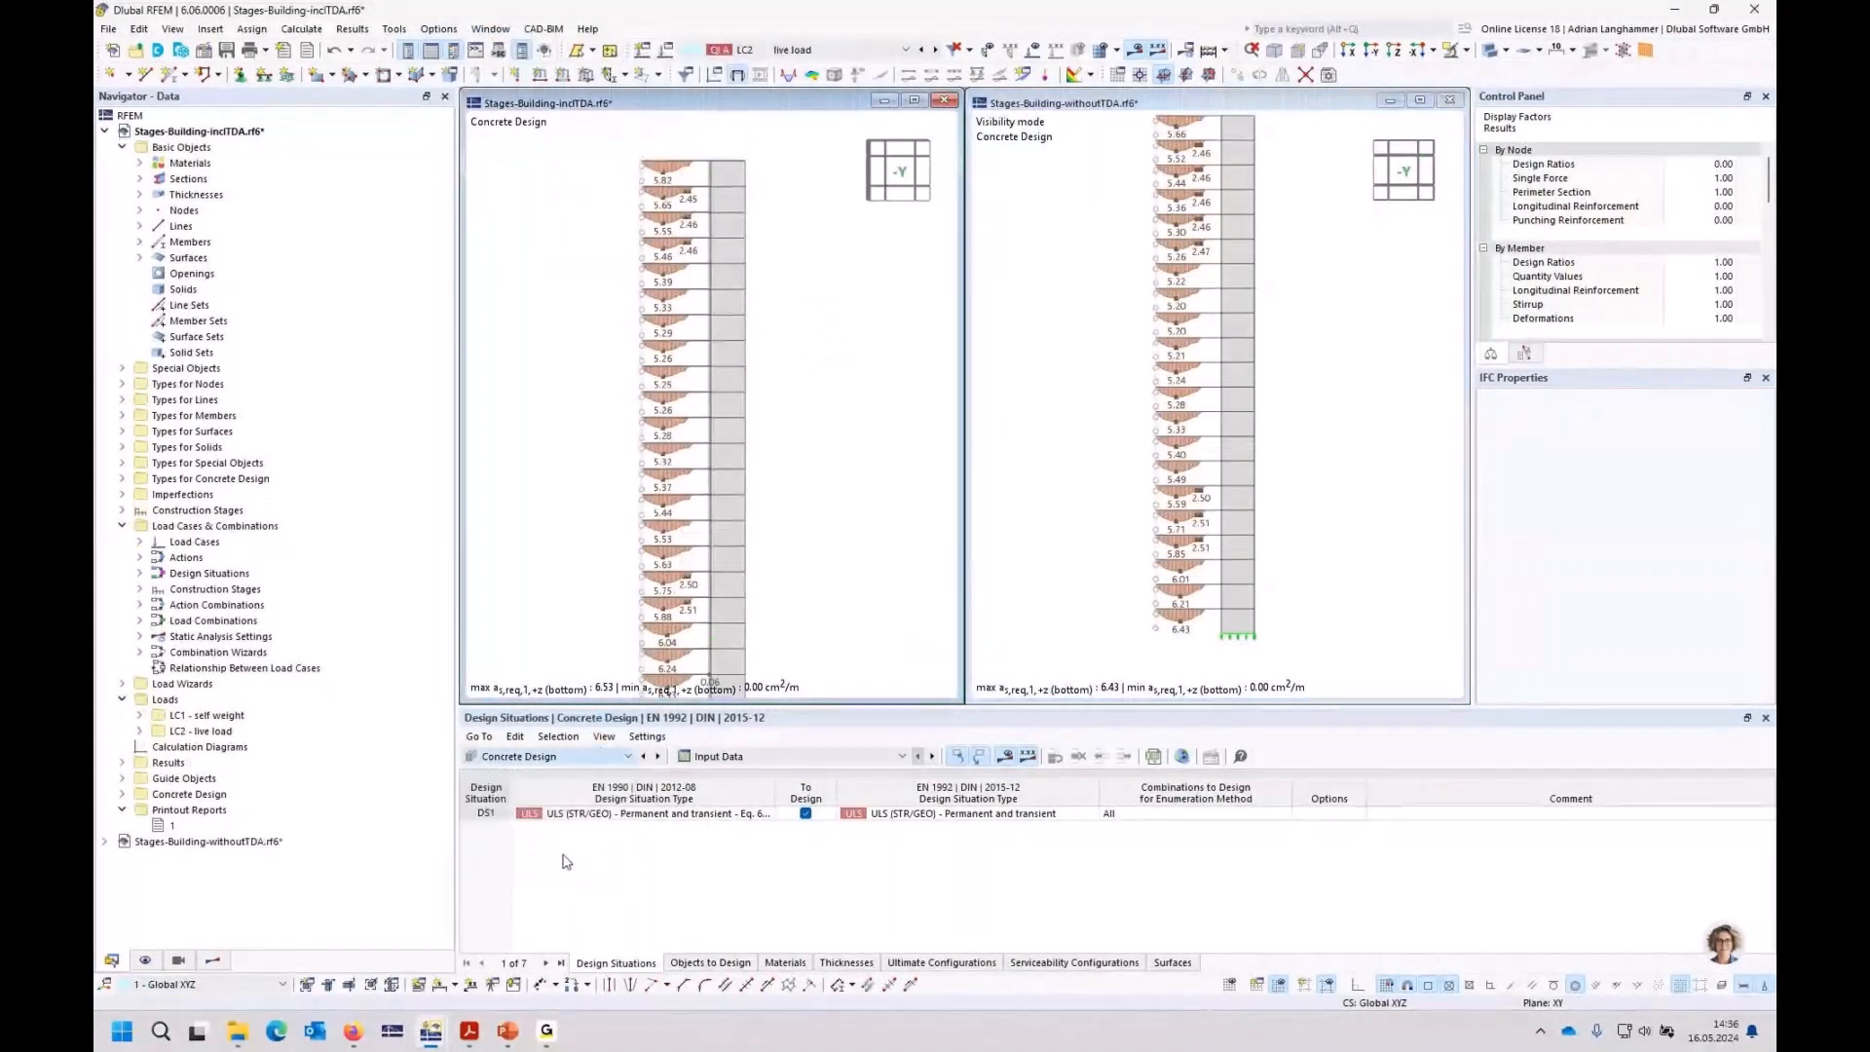
{"action": "left_click", "coordinate": [812, 74]}
{"action": "left_click", "coordinate": [838, 49]}
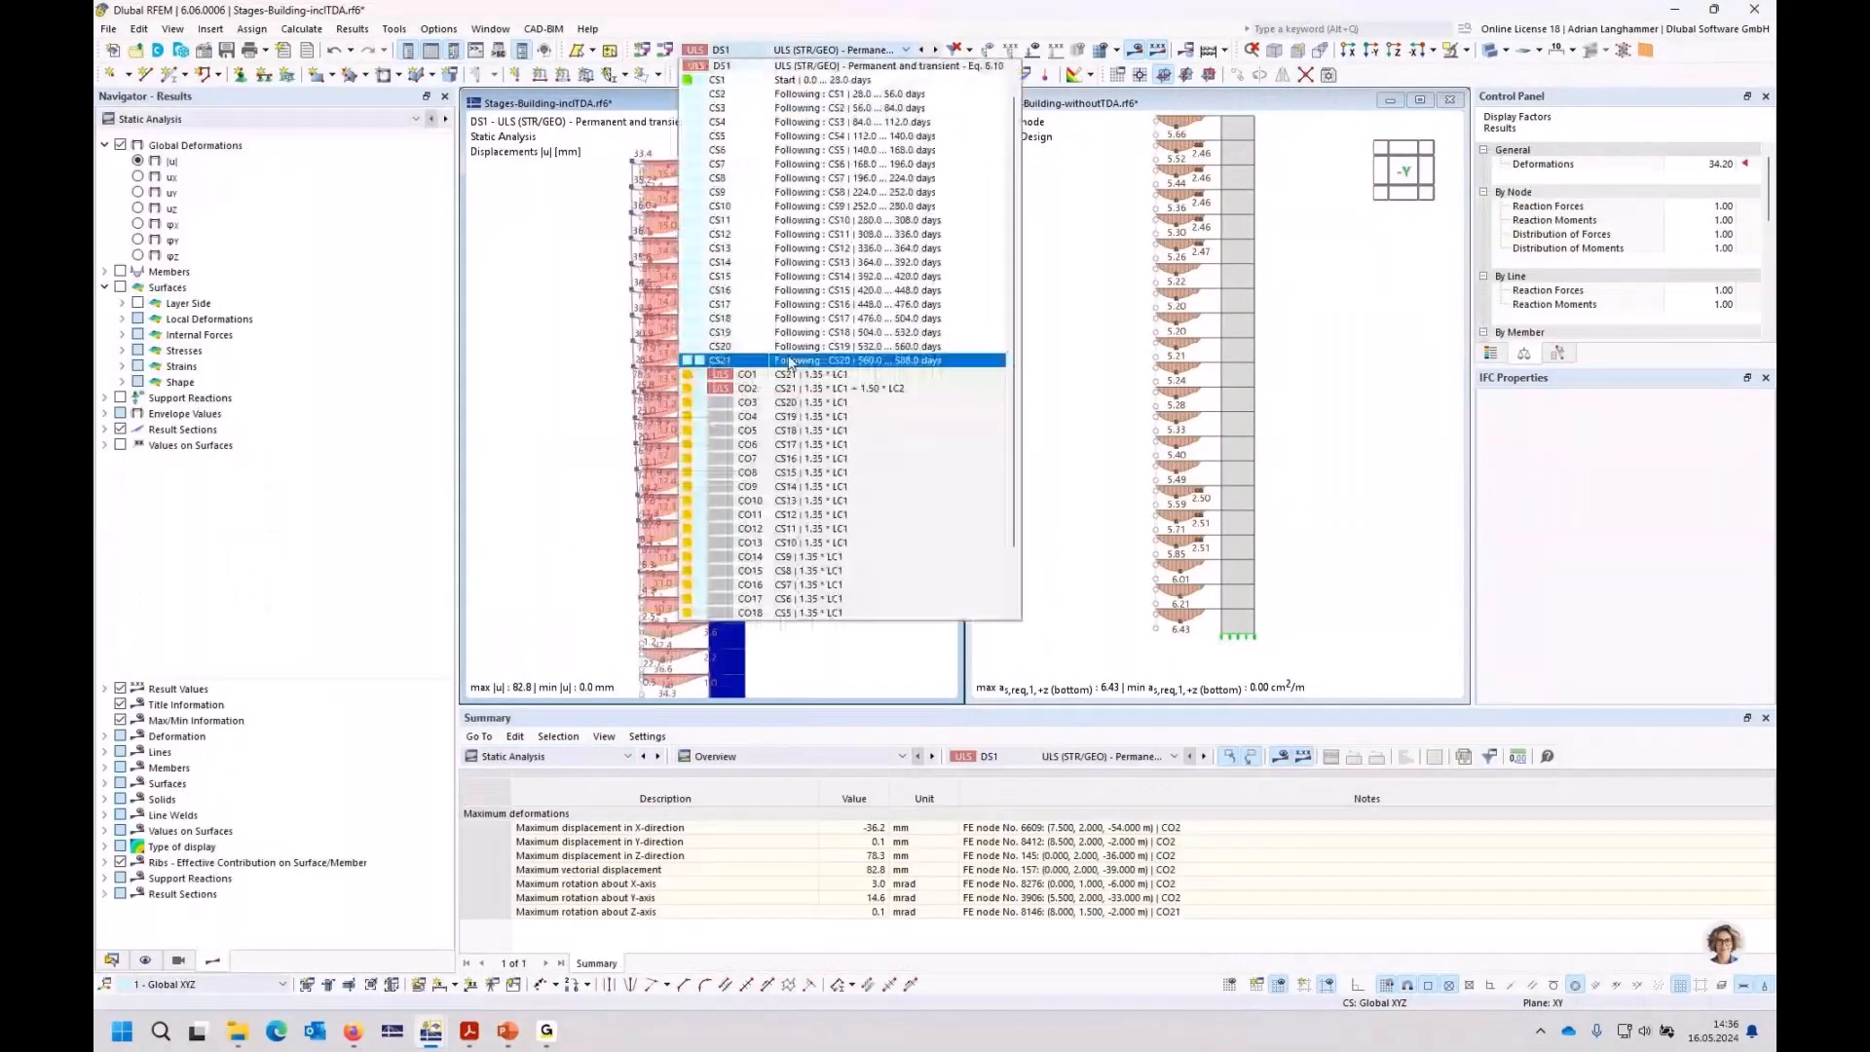
{"action": "left_click", "coordinate": [792, 355]}
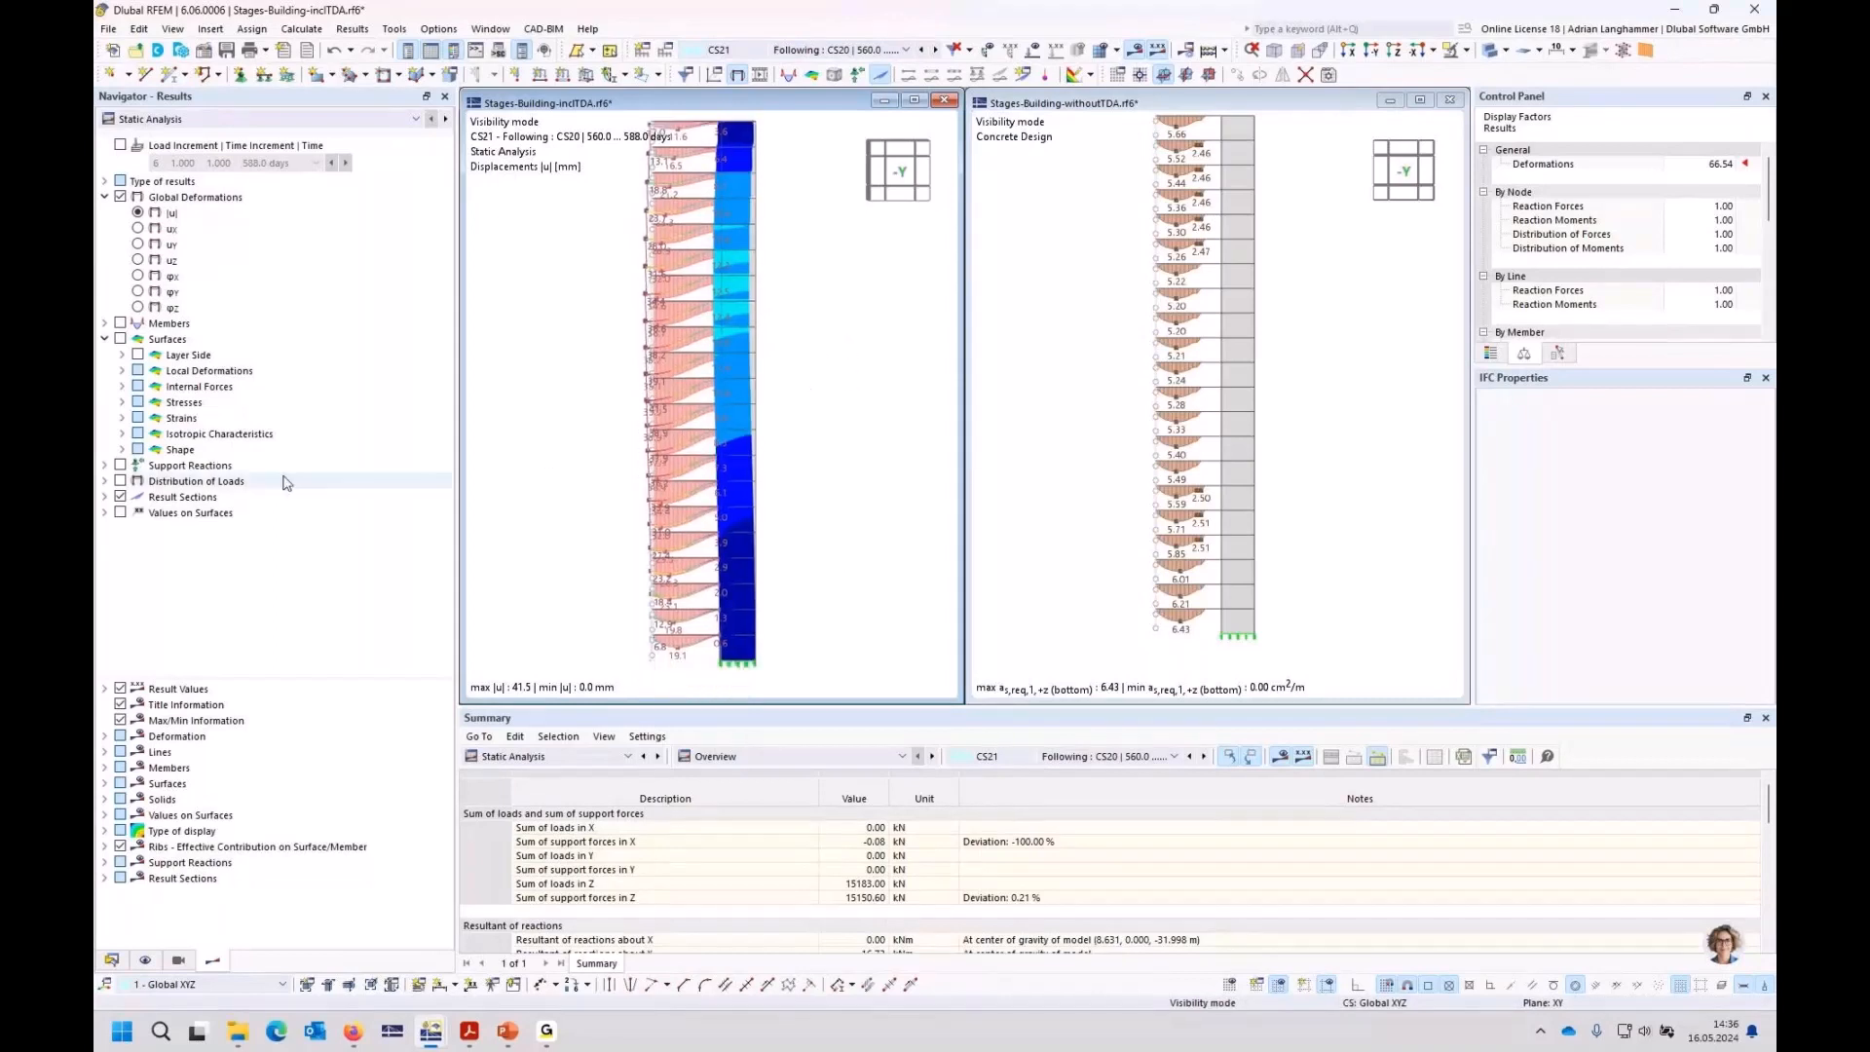
{"action": "left_click", "coordinate": [121, 497]}
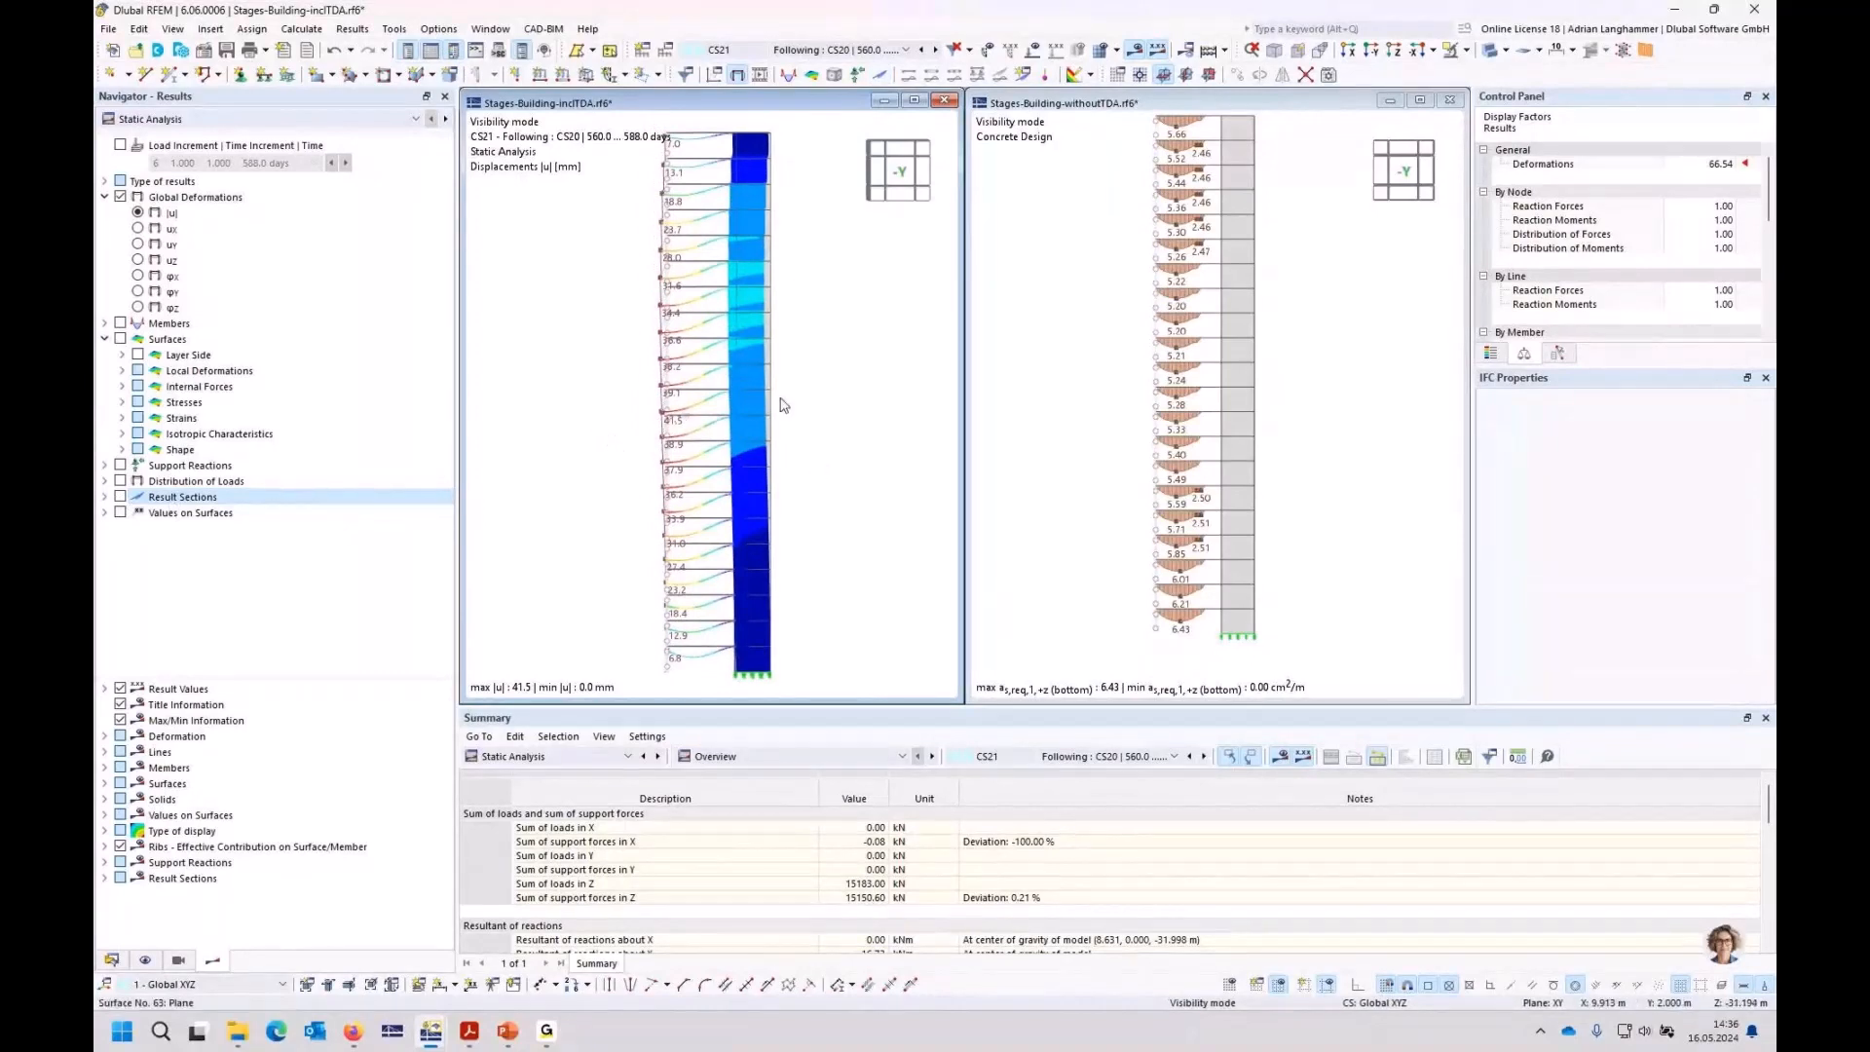
Step: Show the static analysis displacements |u| of CS21 in the withoutTDA model in the -Y view, with result sections hidden
{"action": "left_click", "coordinate": [1052, 354]}
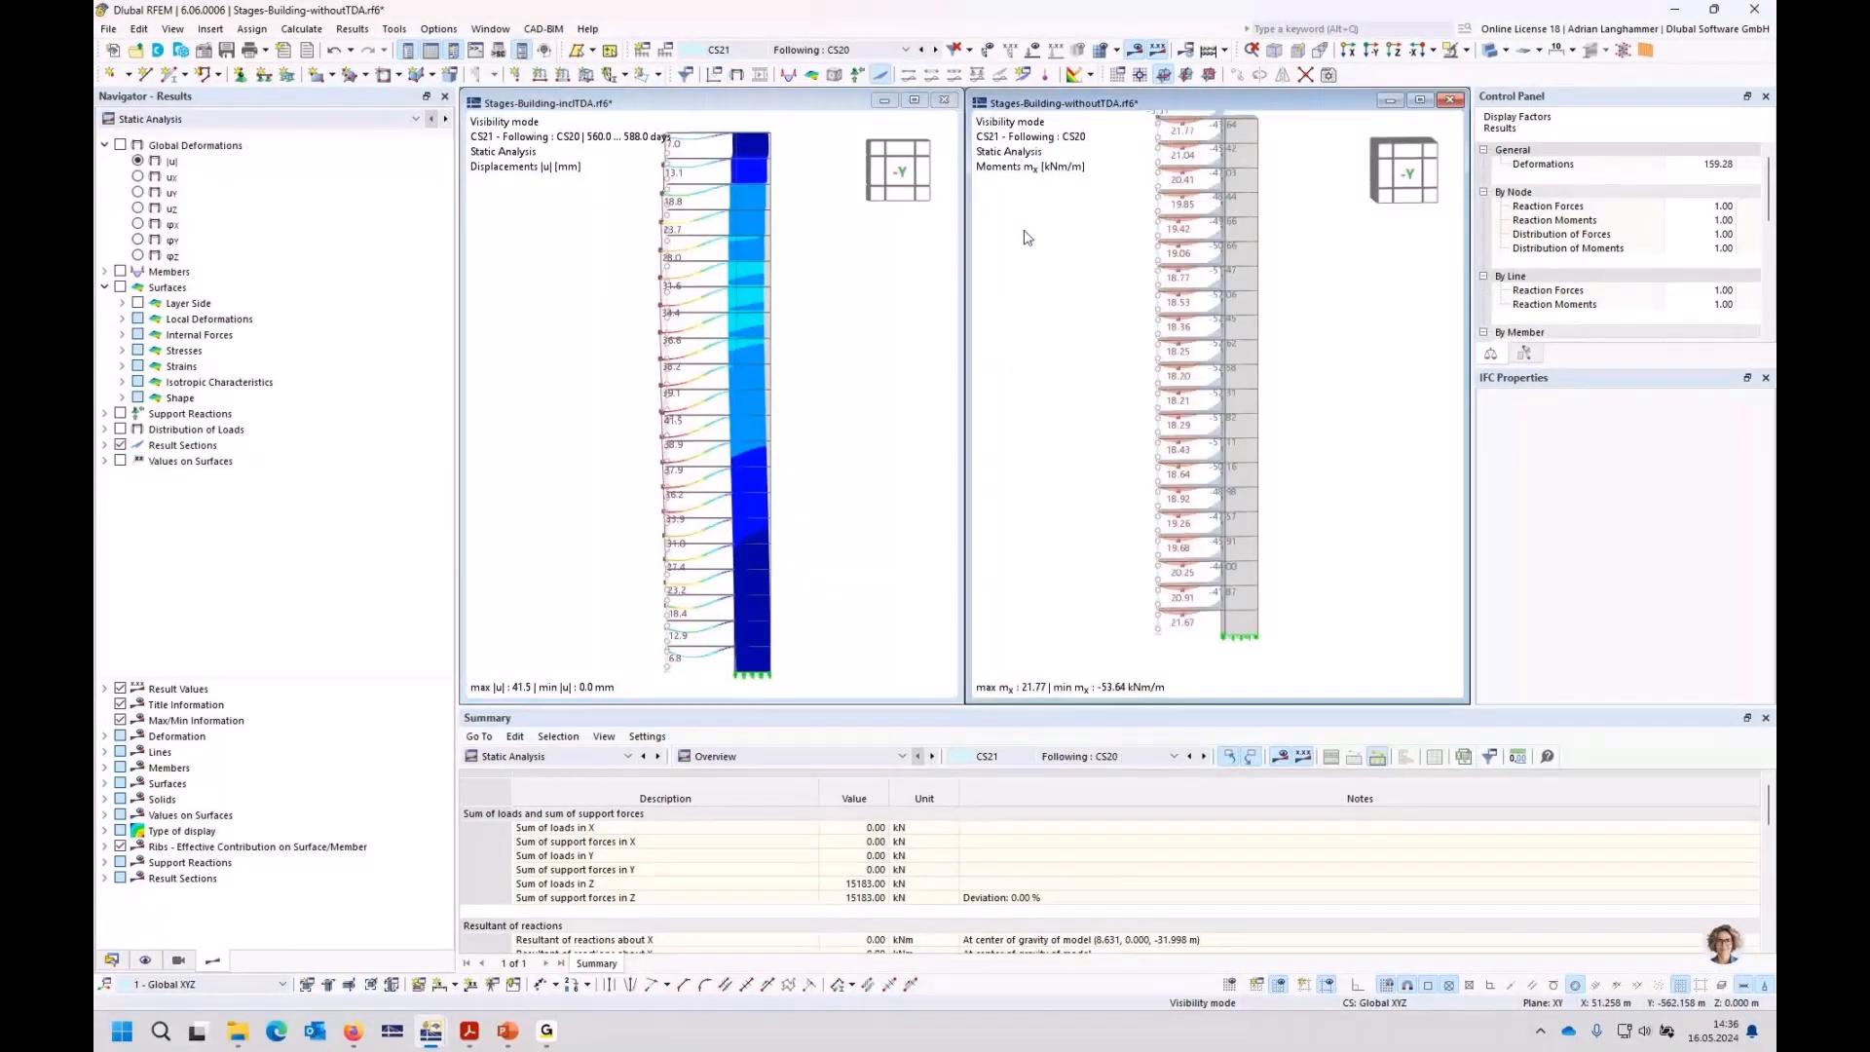
{"action": "scroll", "coordinate": [1110, 313], "scroll_direction": "down", "scroll_amount": 2}
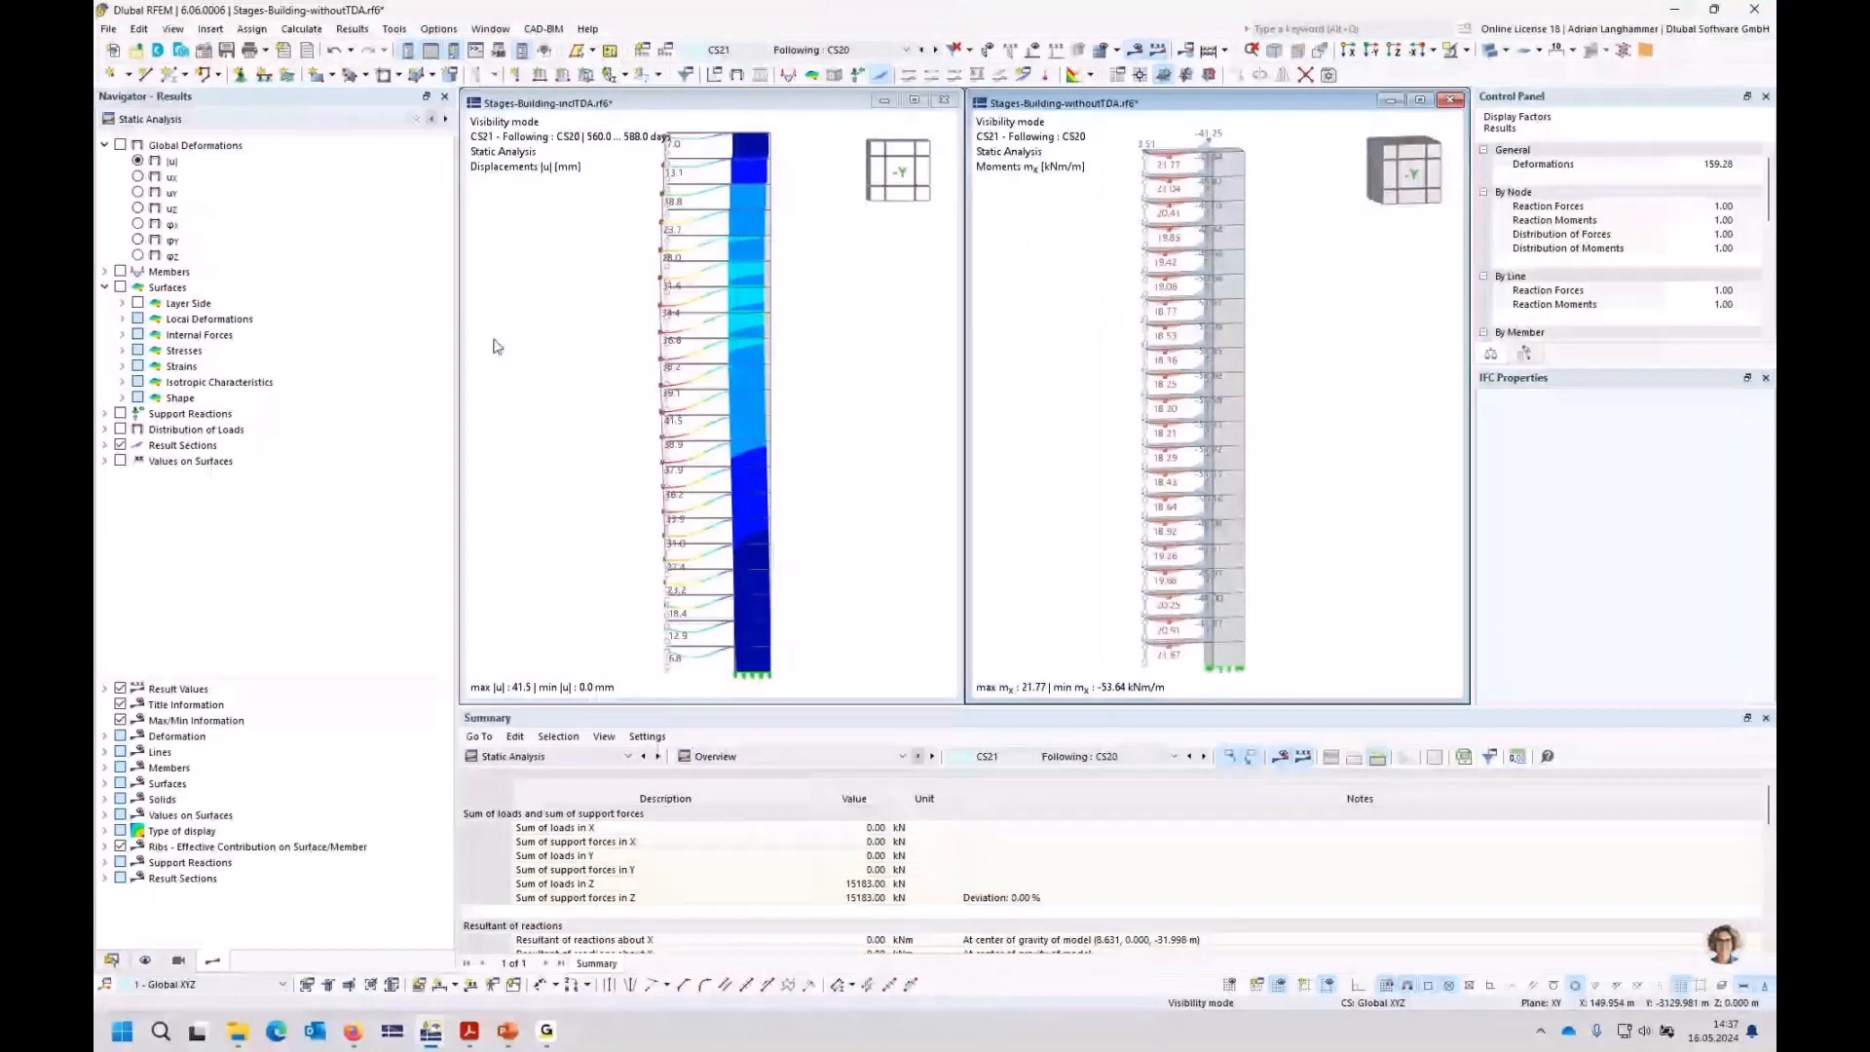
{"action": "left_click", "coordinate": [174, 161]}
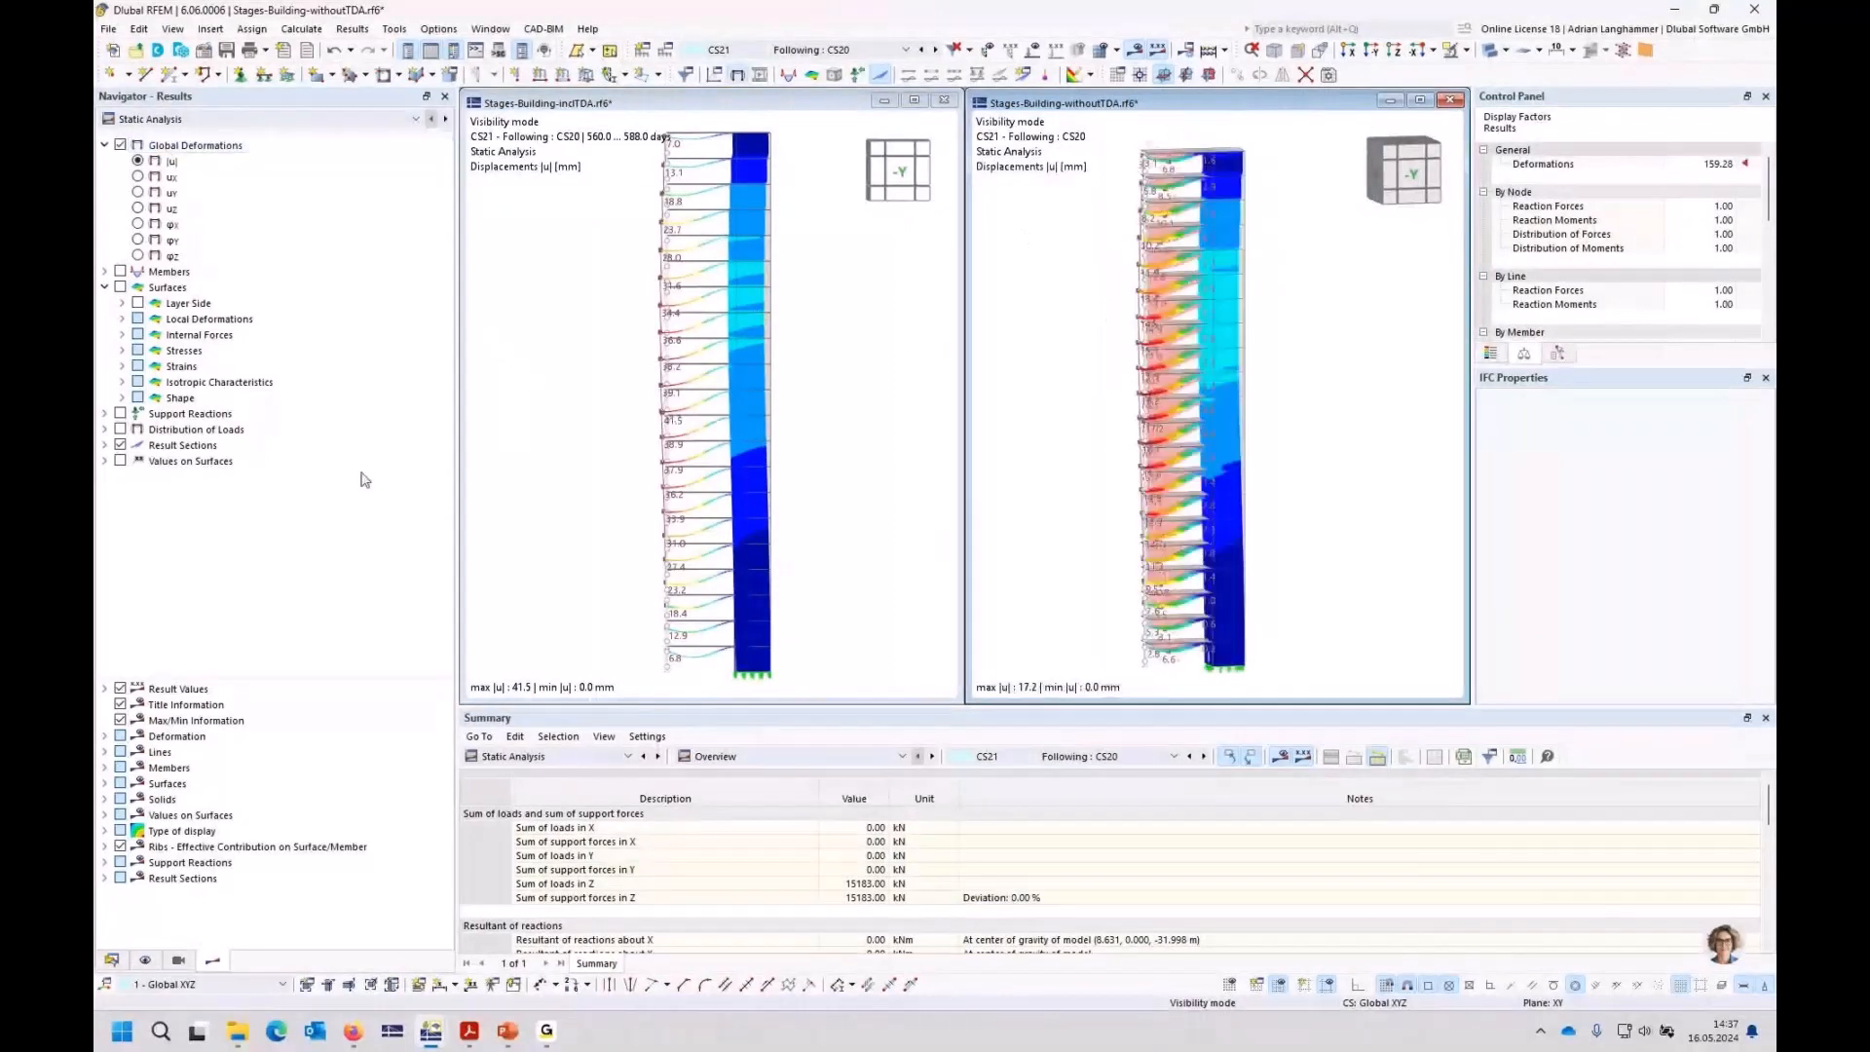
{"action": "left_click", "coordinate": [121, 446]}
{"action": "middle_click_drag", "start_coordinate": [1094, 342], "coordinate": [1056, 328], "text": "ctrl"}
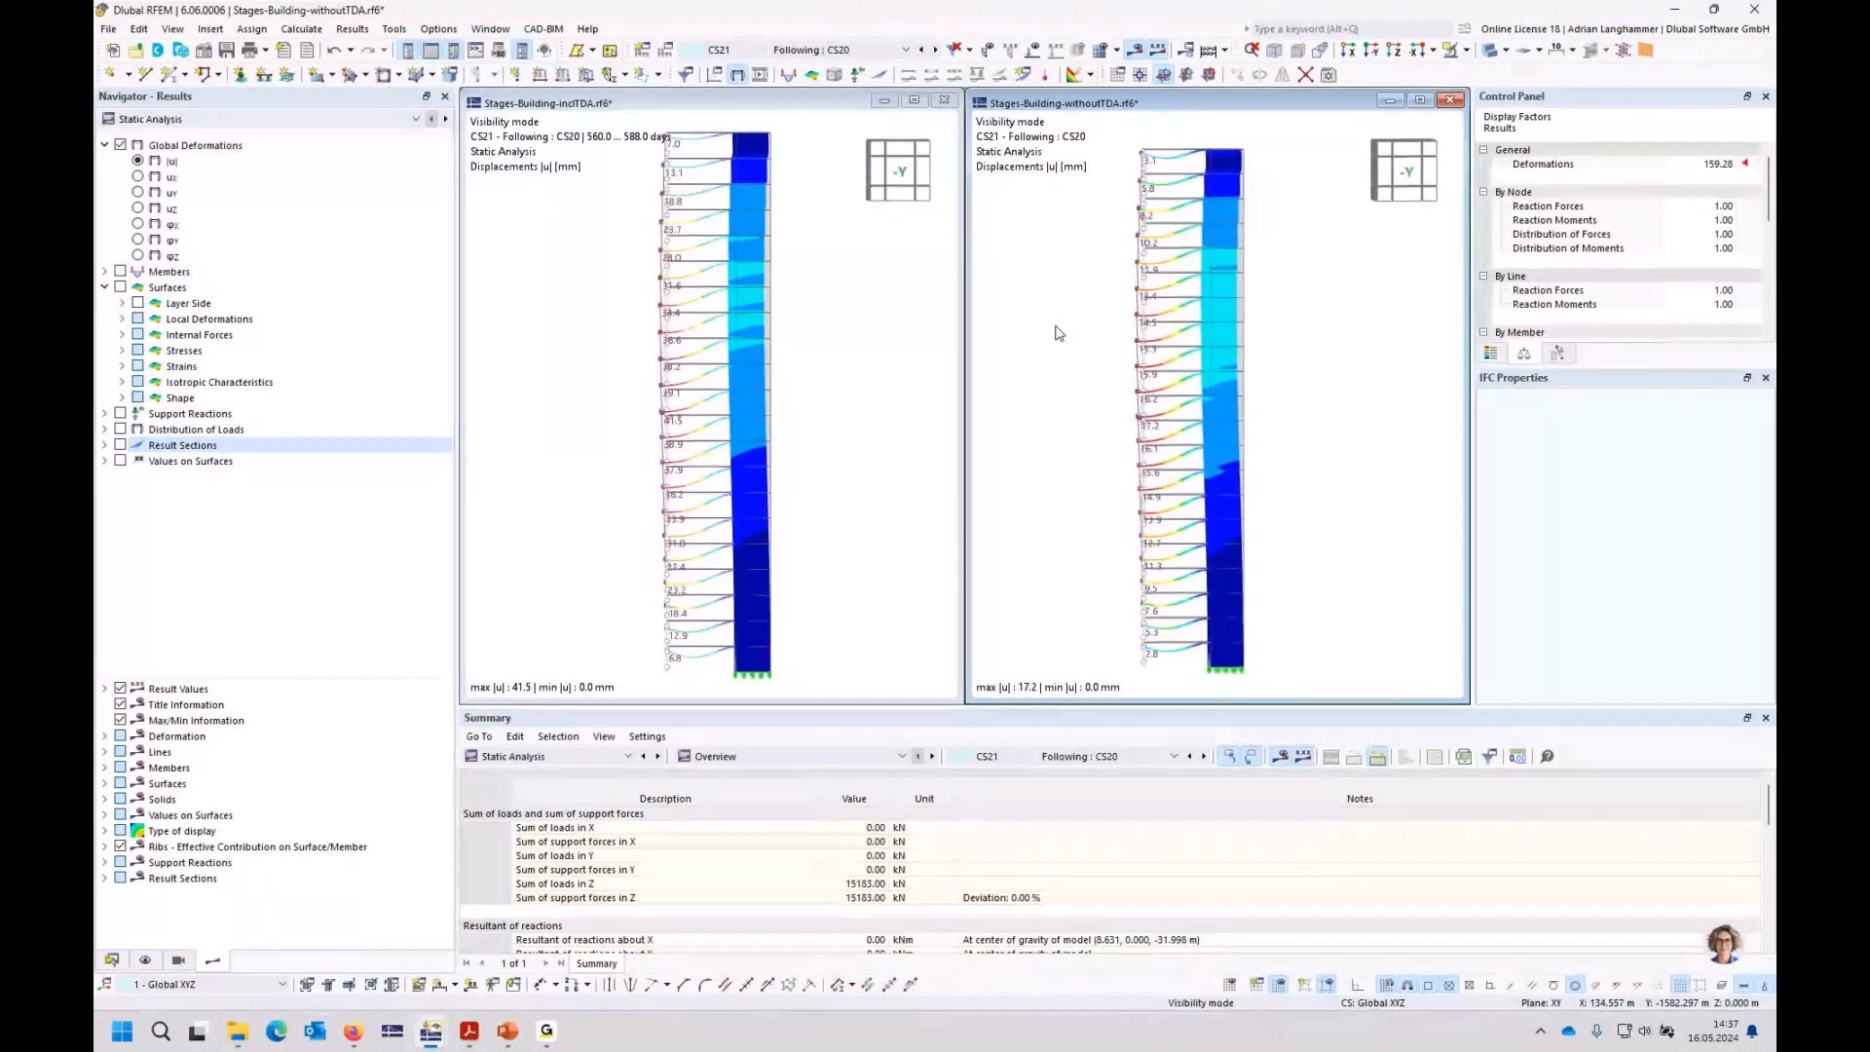
{"action": "left_click", "coordinate": [1407, 176]}
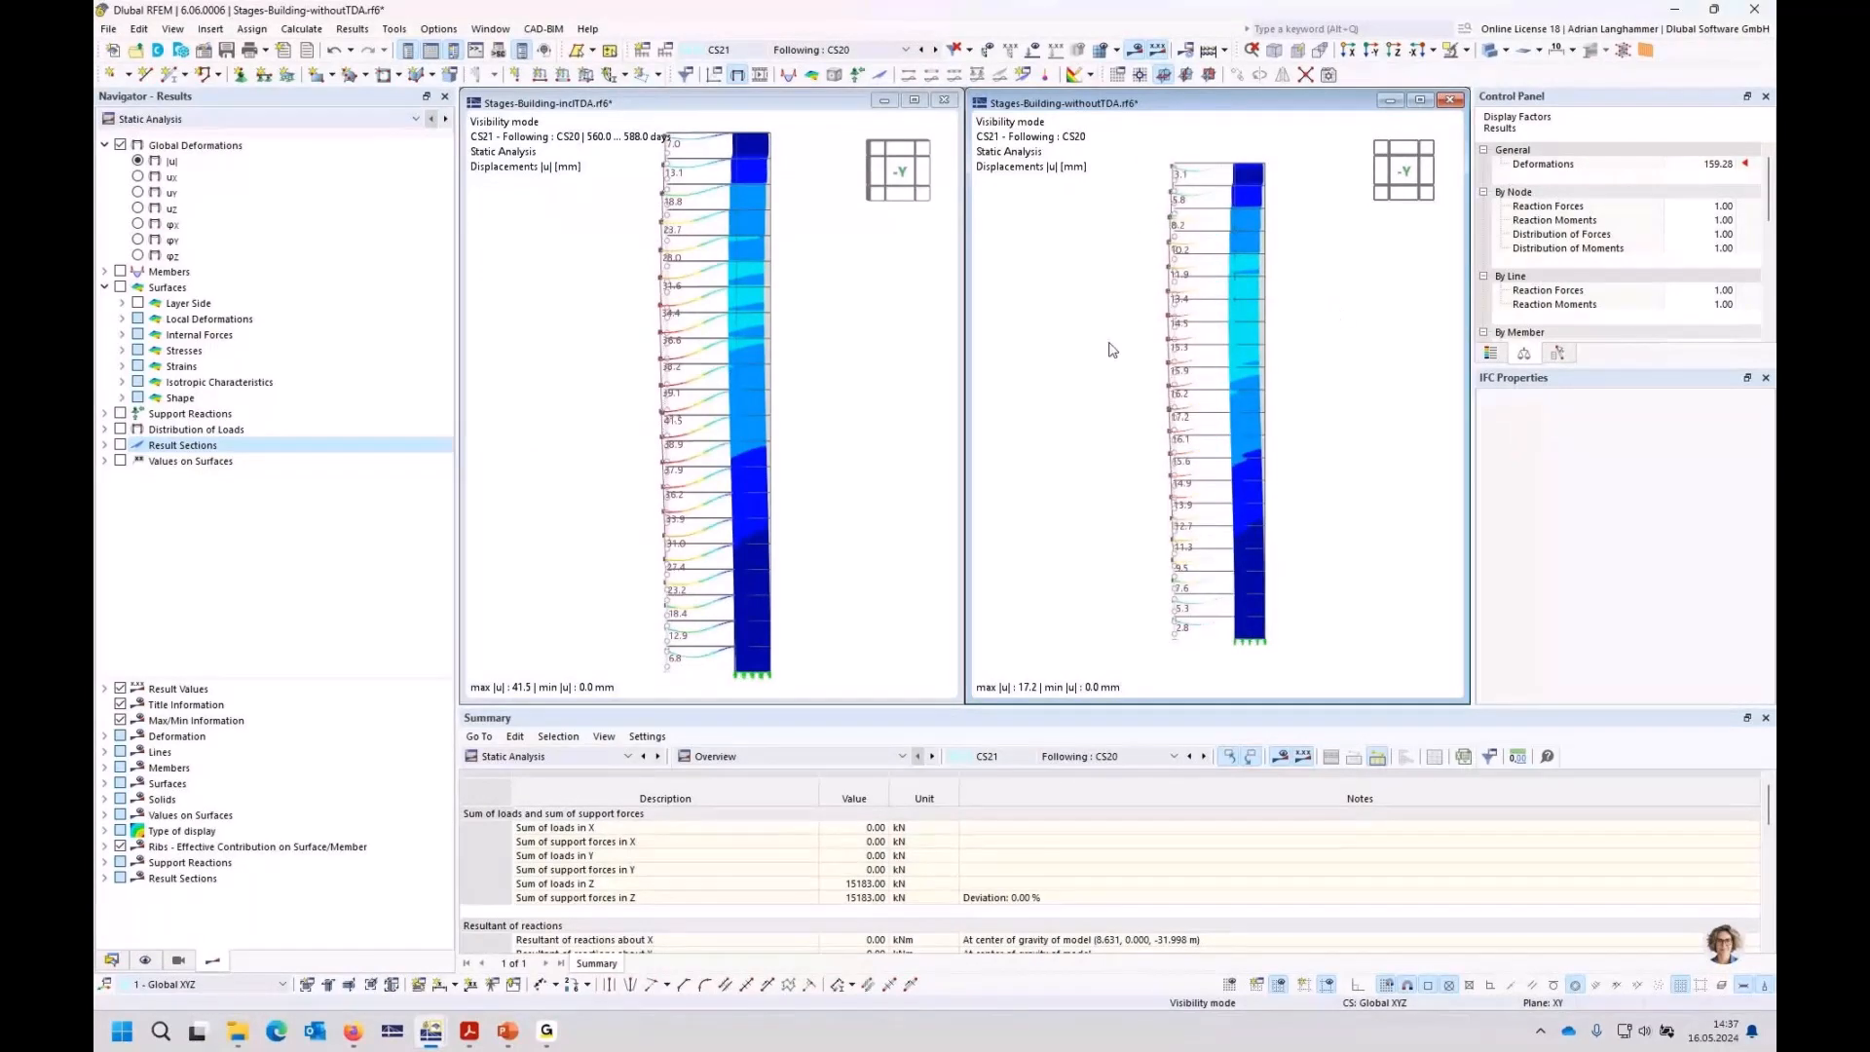
Step: Examine the |u| displacements of the columns, slabs and core over the building height in the withoutTDA model
{"action": "middle_click_drag", "start_coordinate": [1111, 351], "coordinate": [1062, 412], "text": "ctrl"}
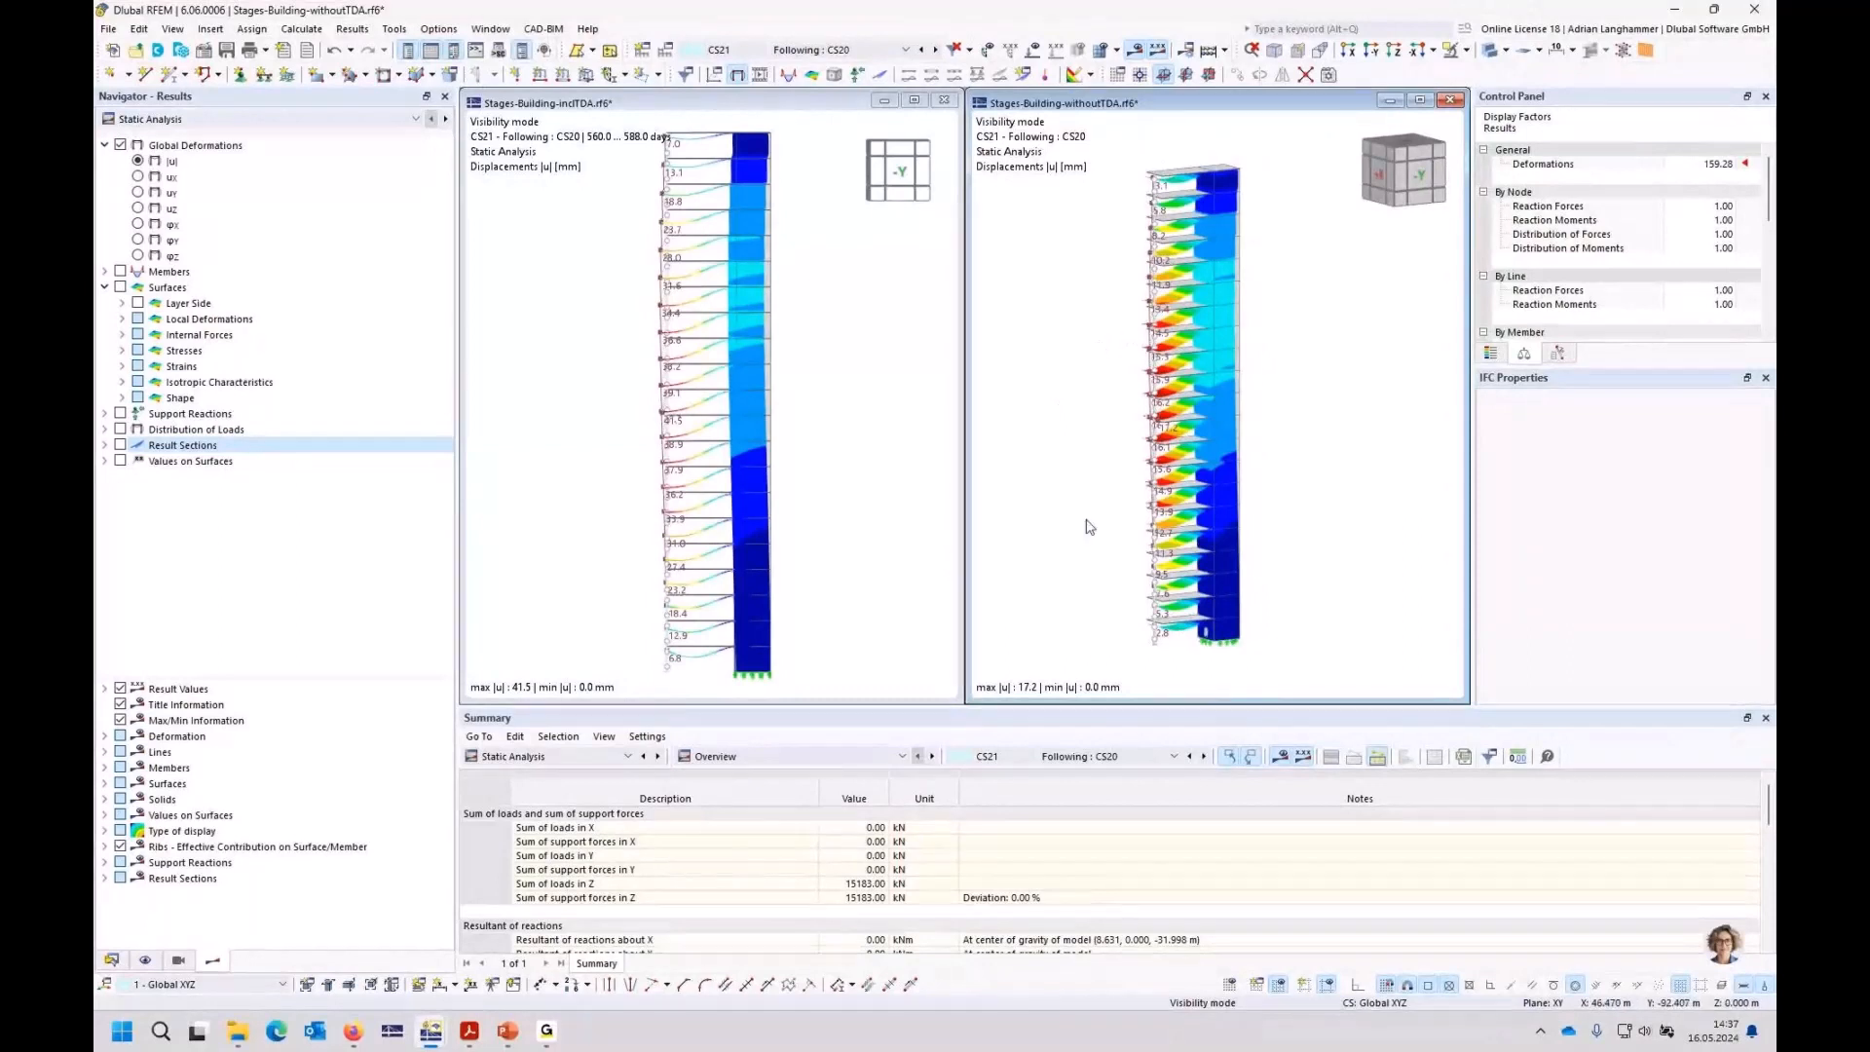
{"action": "middle_click_drag", "start_coordinate": [1086, 519], "coordinate": [1094, 508], "text": "ctrl"}
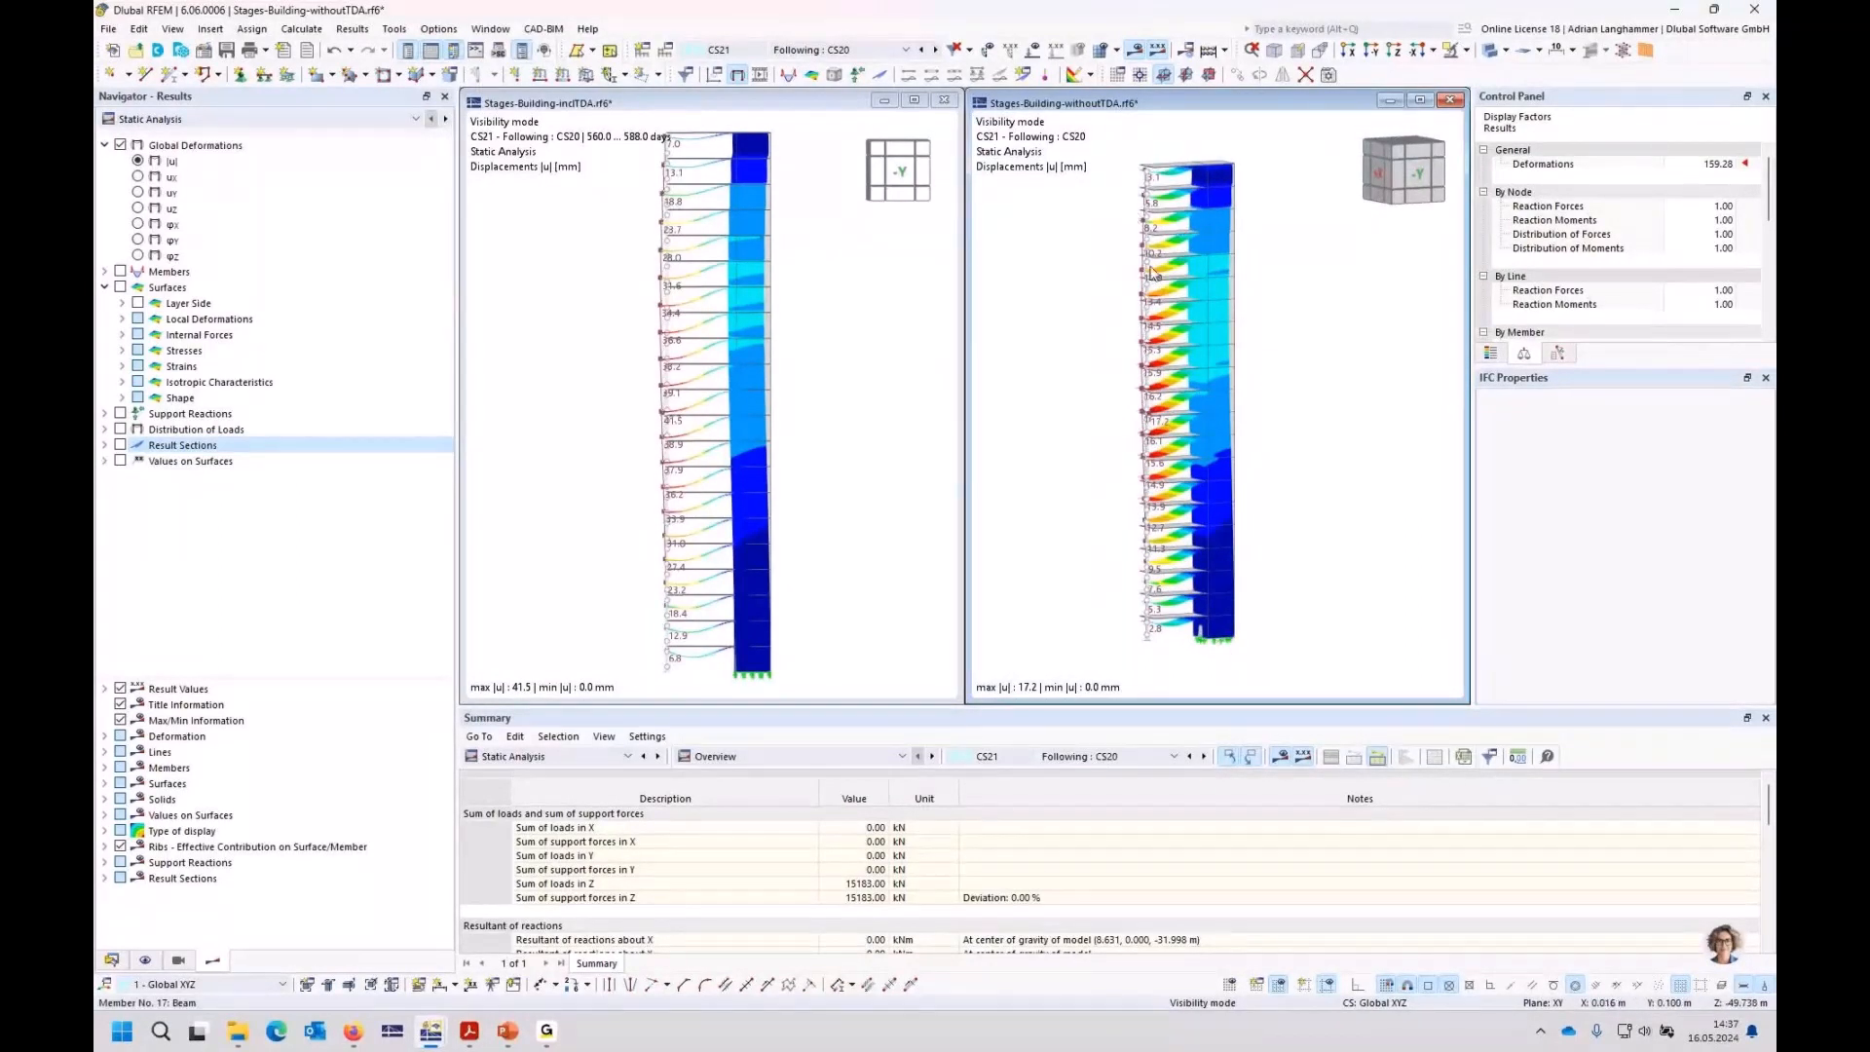
{"action": "scroll", "coordinate": [1132, 654], "scroll_direction": "up", "scroll_amount": 5}
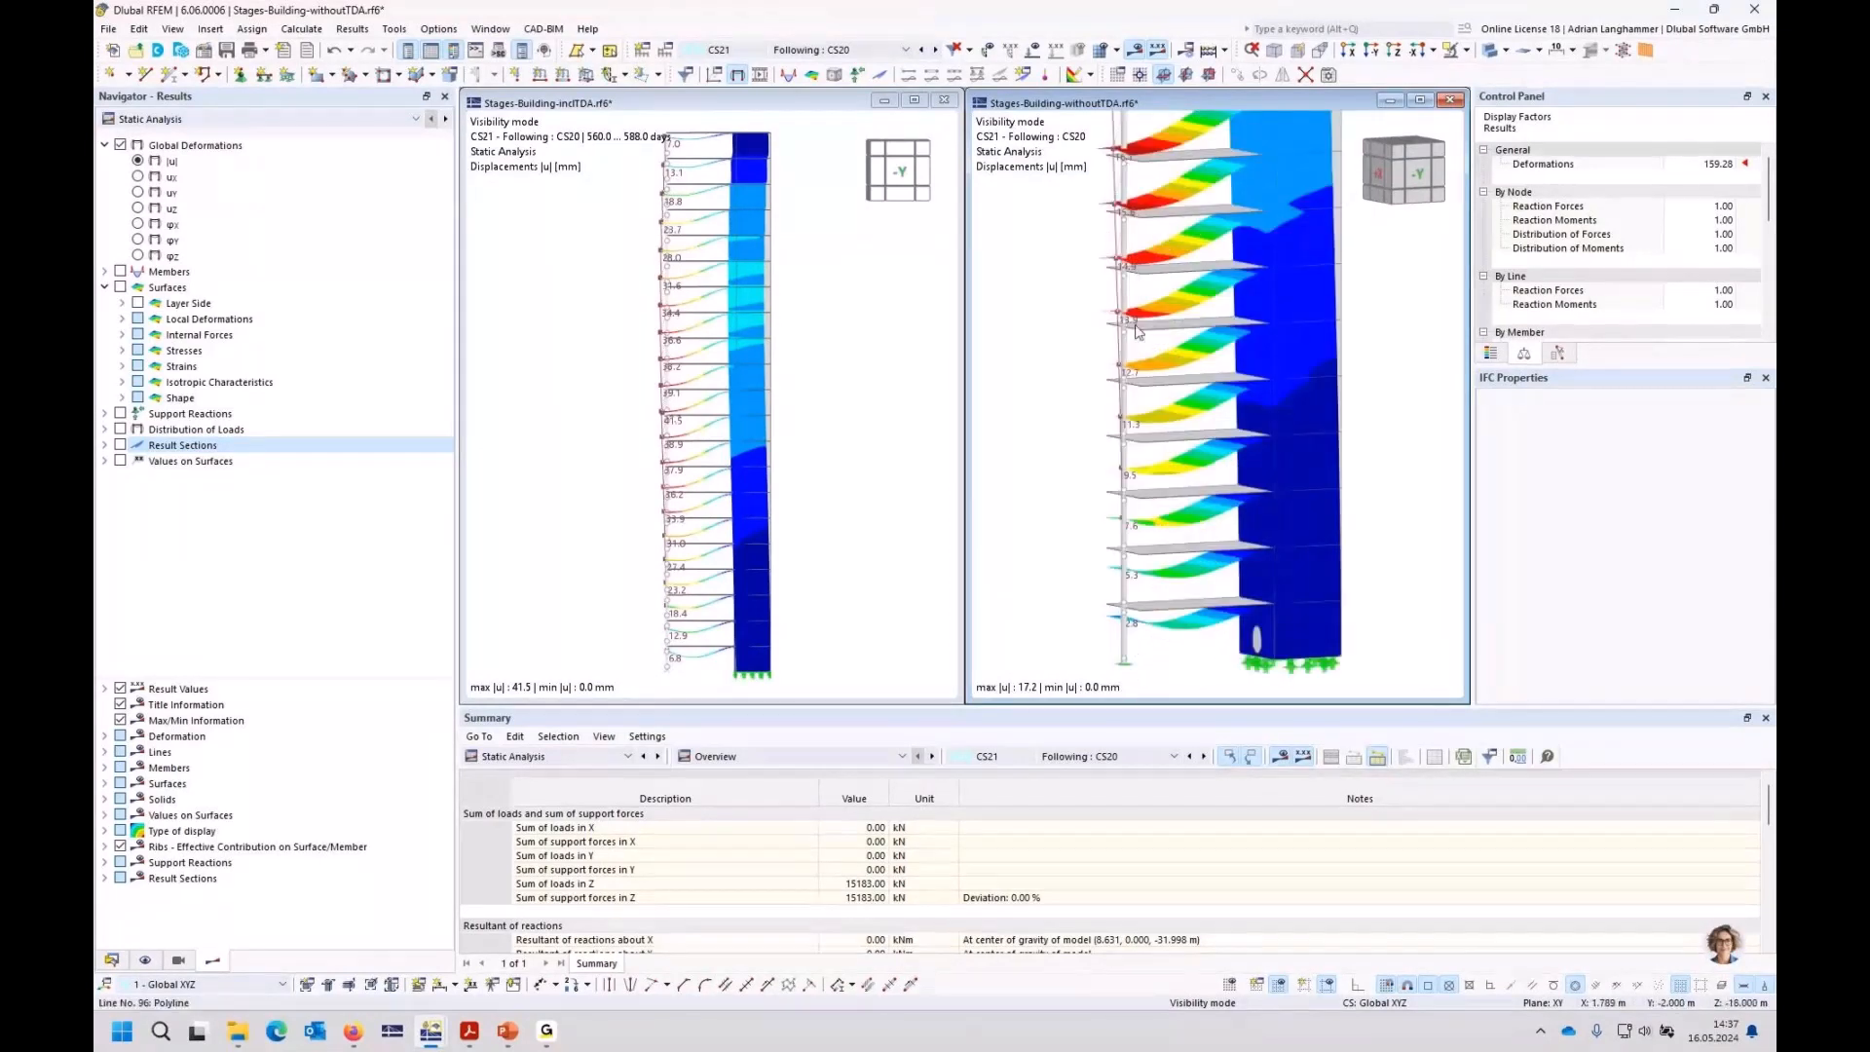
{"action": "scroll", "coordinate": [1136, 652], "scroll_direction": "up", "scroll_amount": 1}
{"action": "middle_click_drag", "start_coordinate": [1137, 653], "coordinate": [1125, 529]}
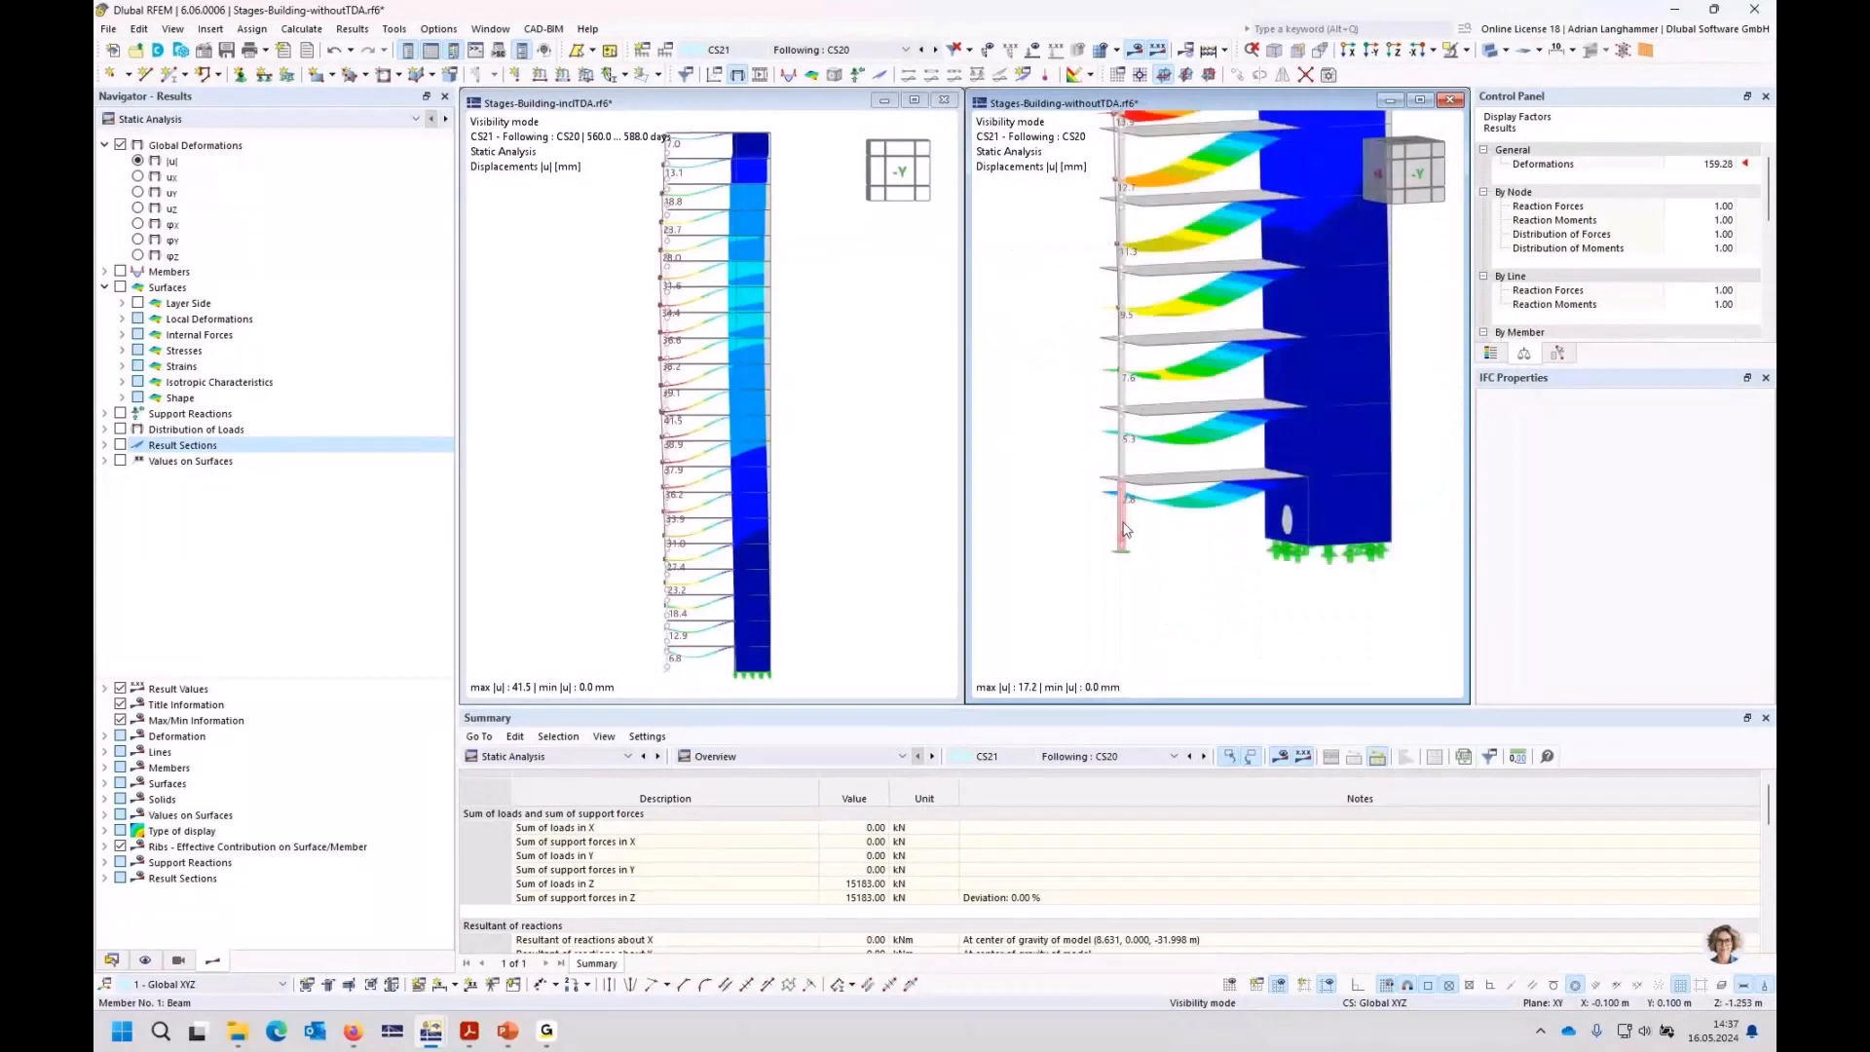
{"action": "scroll", "coordinate": [1125, 529], "scroll_direction": "down", "scroll_amount": 5}
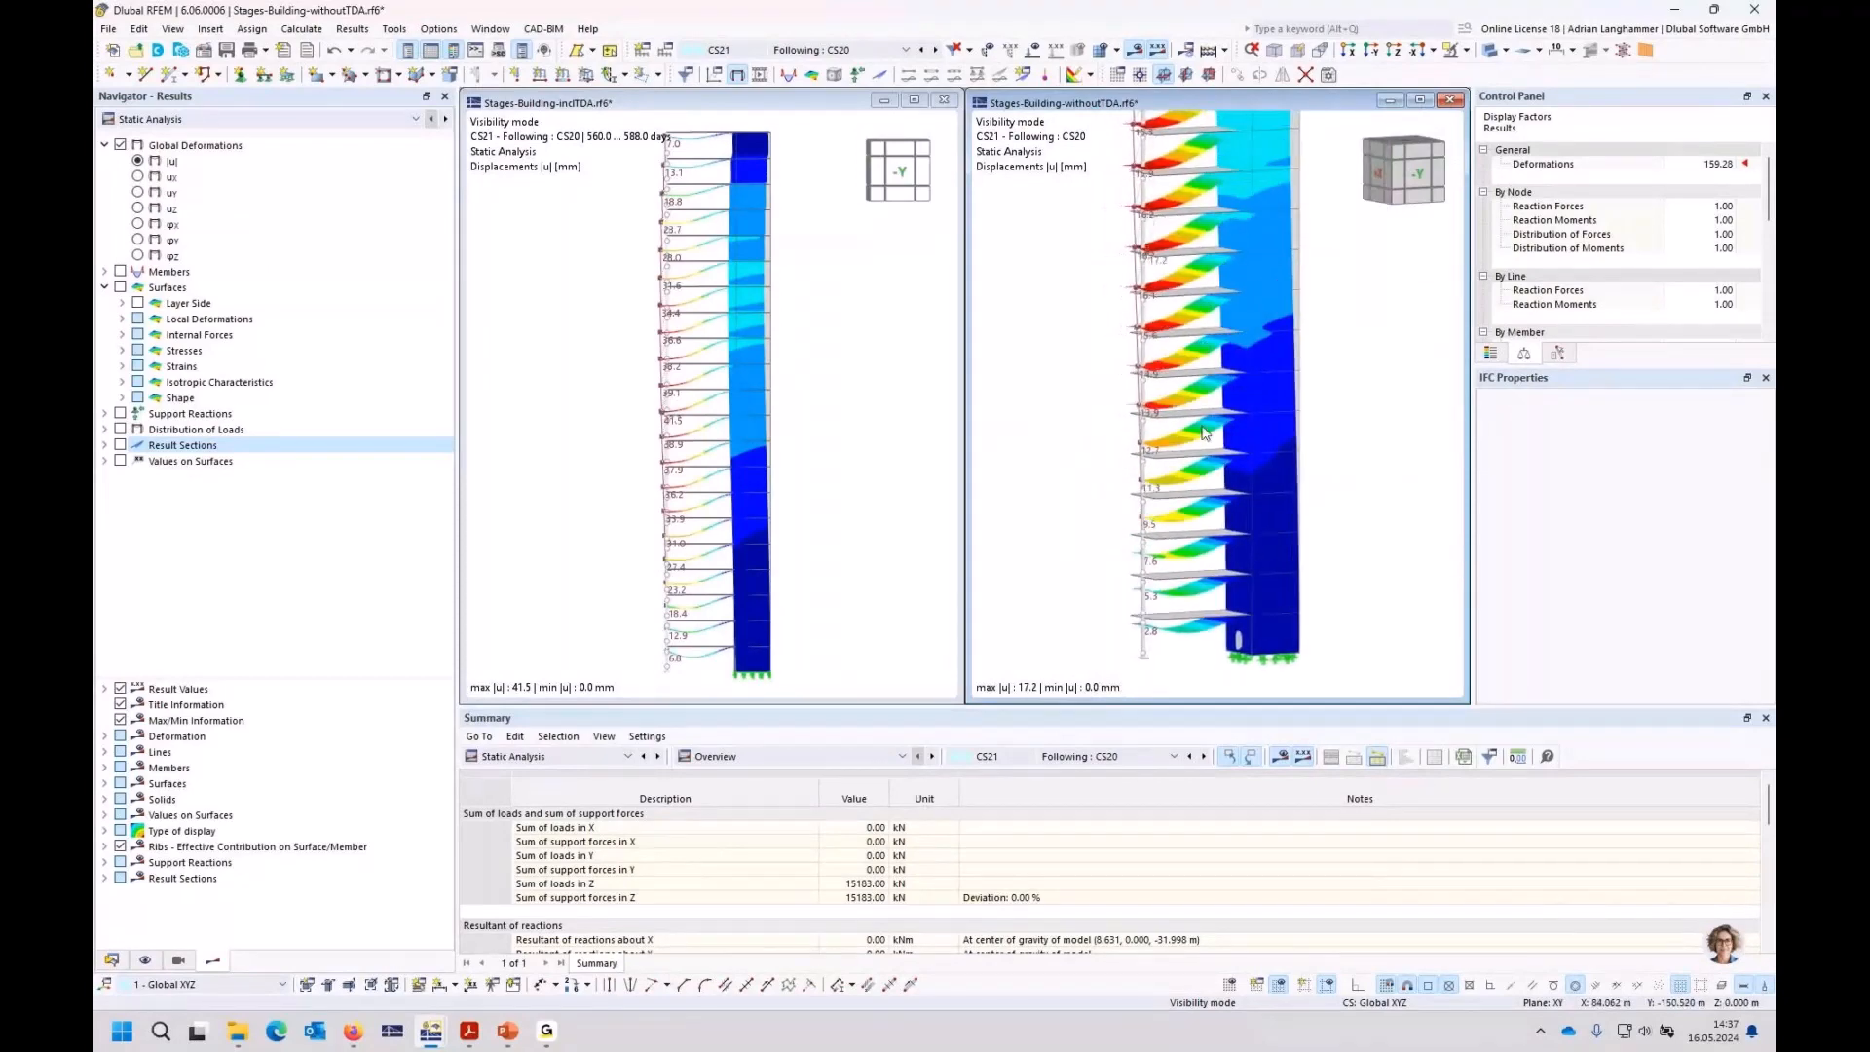
{"action": "middle_click_drag", "start_coordinate": [1213, 121], "coordinate": [1213, 198]}
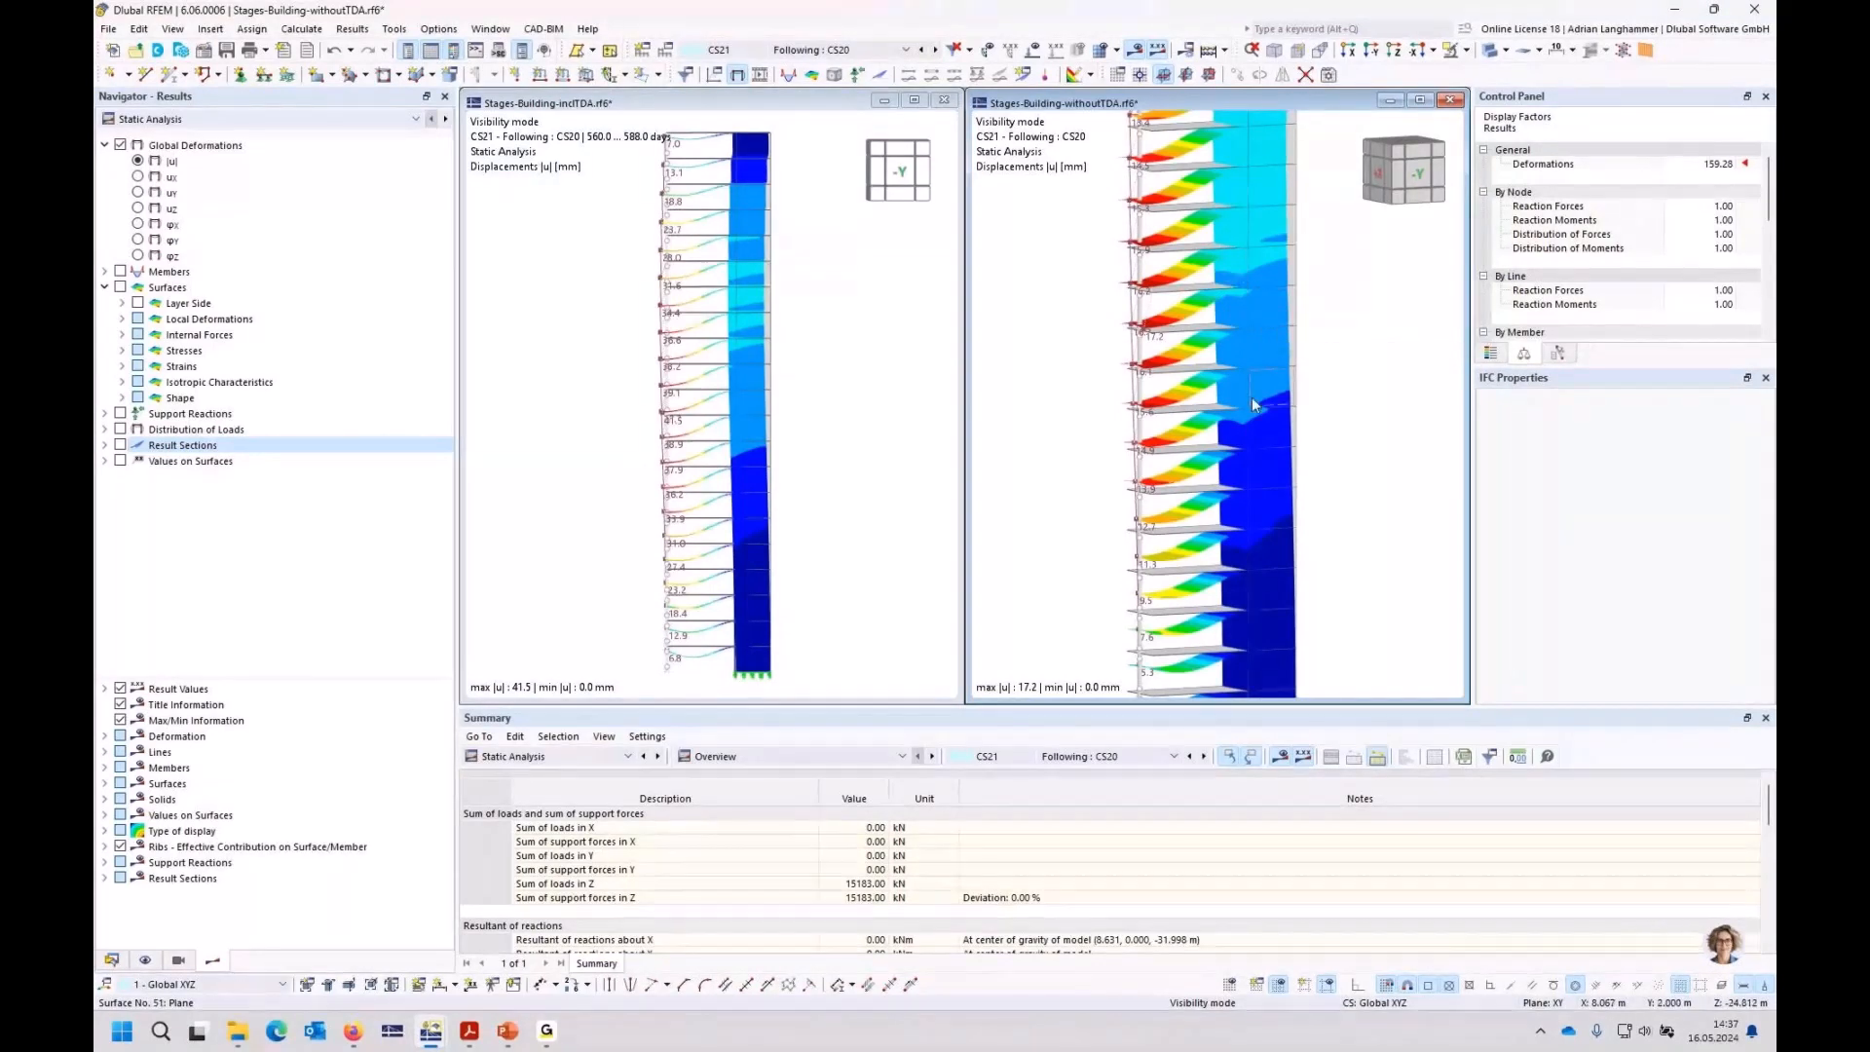
{"action": "middle_click_drag", "start_coordinate": [1253, 396], "coordinate": [1175, 423], "text": "ctrl"}
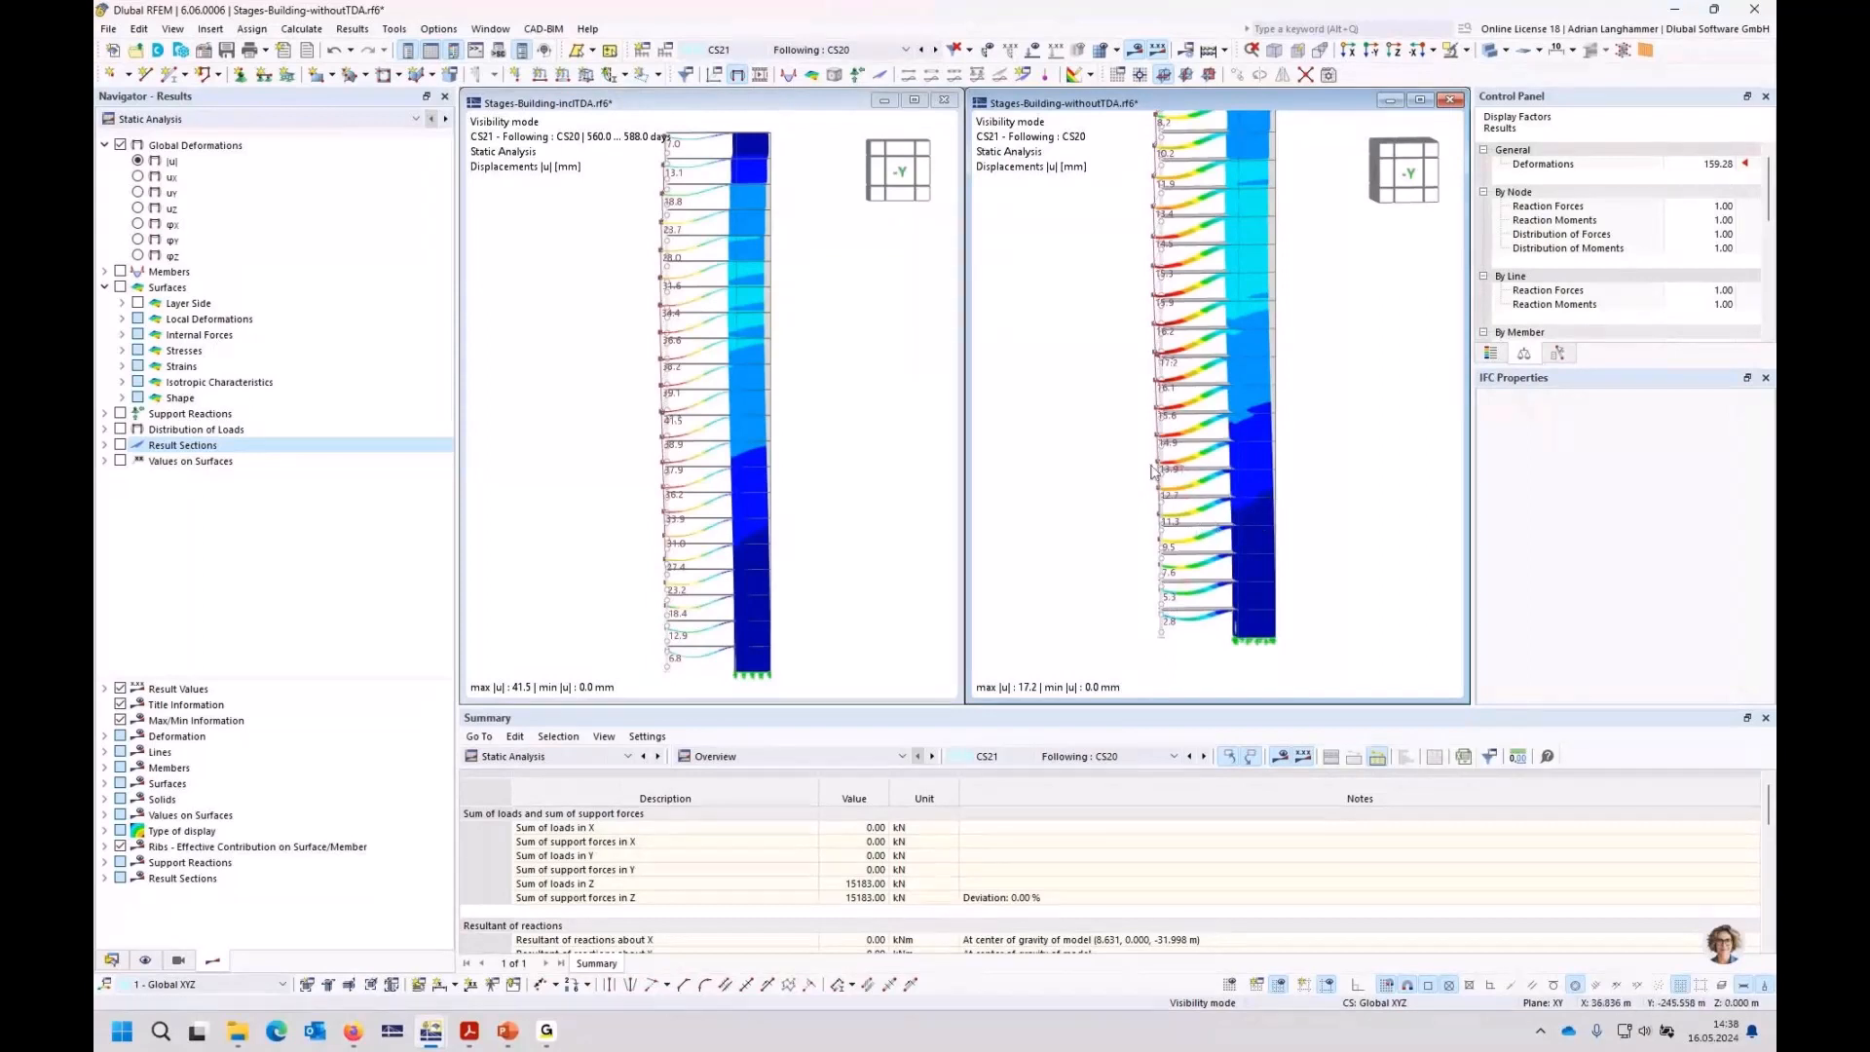
{"action": "scroll", "coordinate": [1131, 322], "scroll_direction": "down", "scroll_amount": 1}
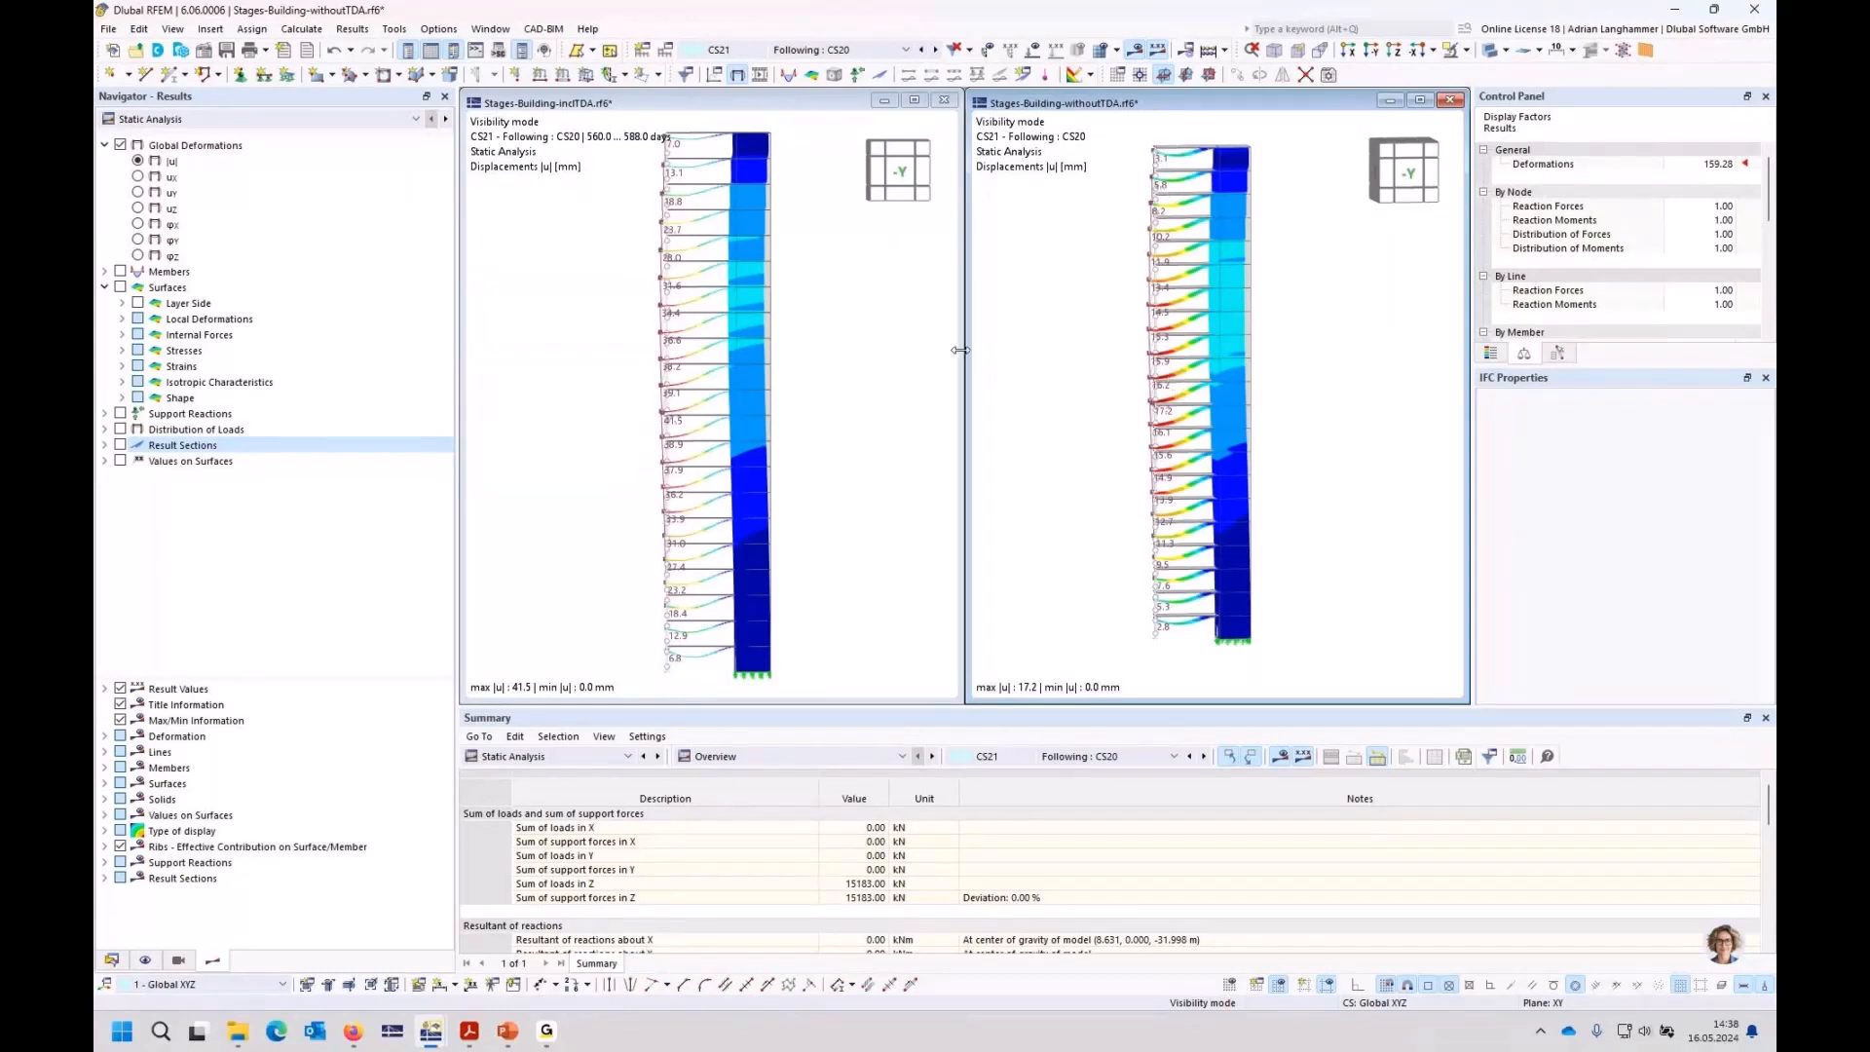
{"action": "middle_click_drag", "start_coordinate": [1073, 378], "coordinate": [1072, 388]}
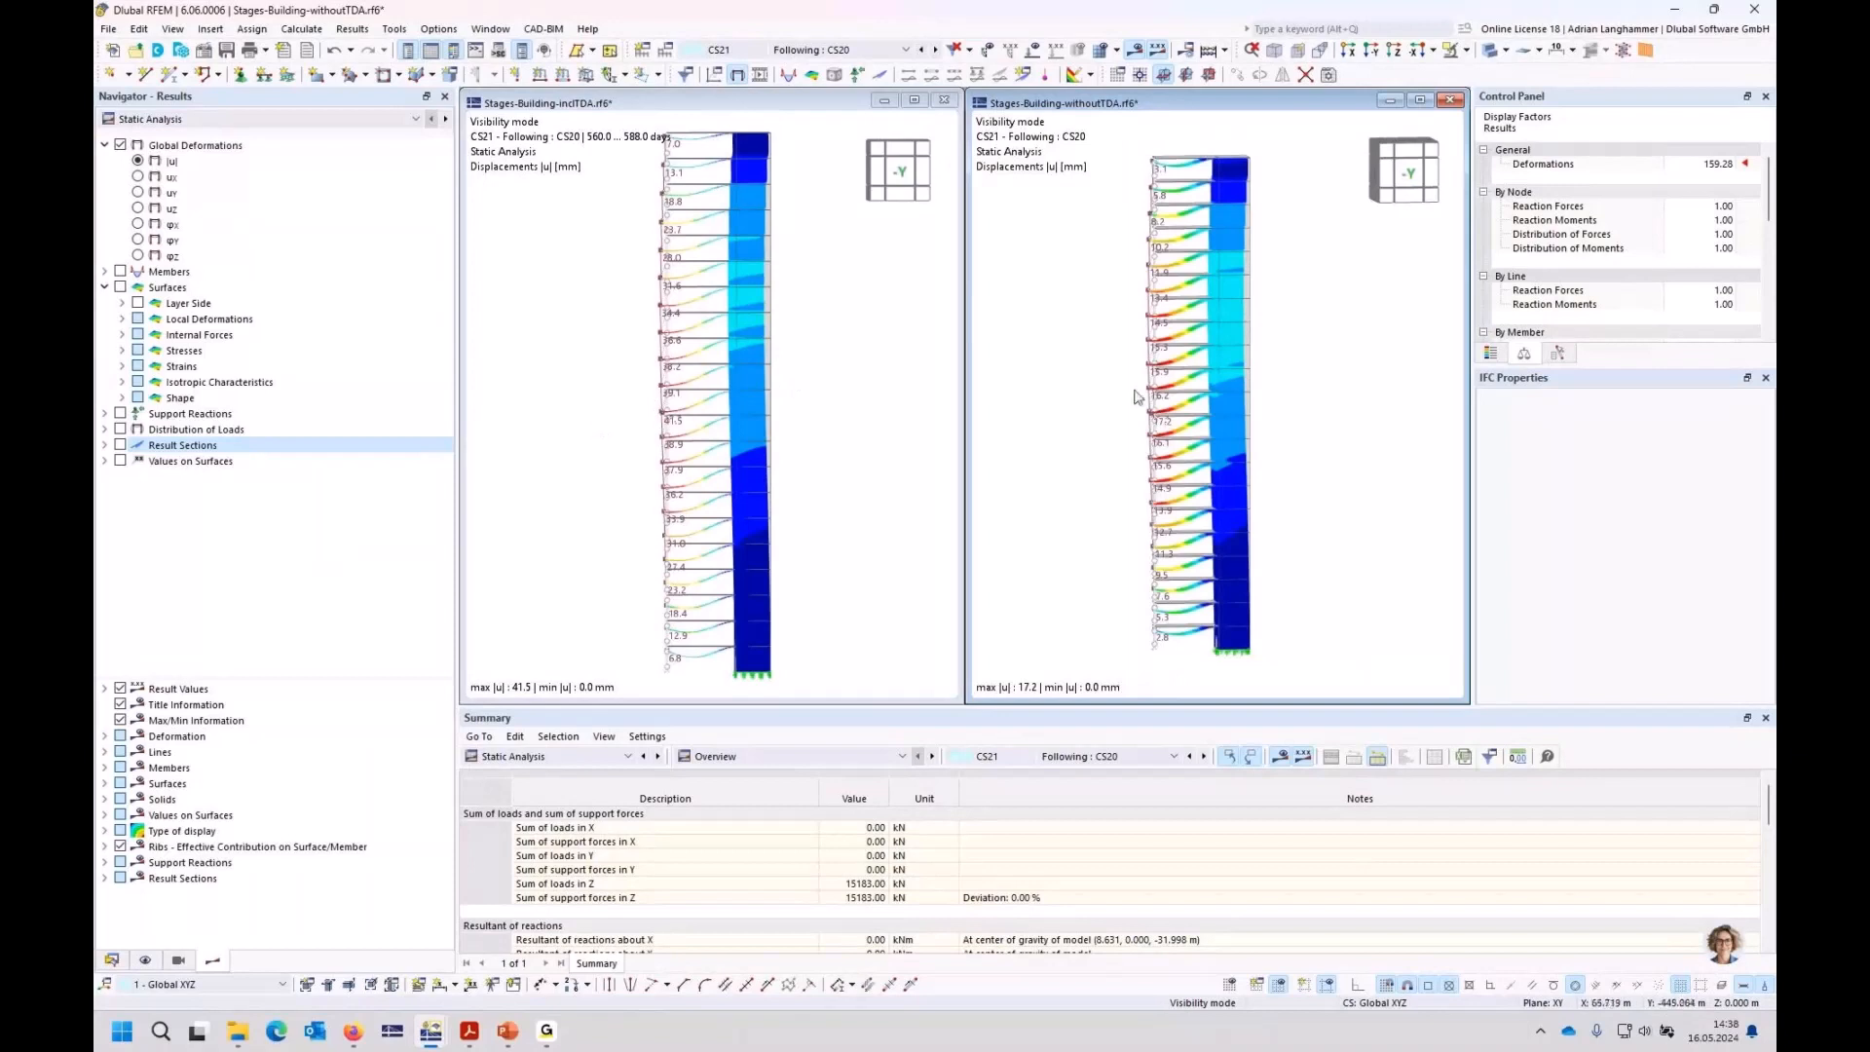
{"action": "scroll", "coordinate": [1135, 399], "scroll_direction": "up", "scroll_amount": 1}
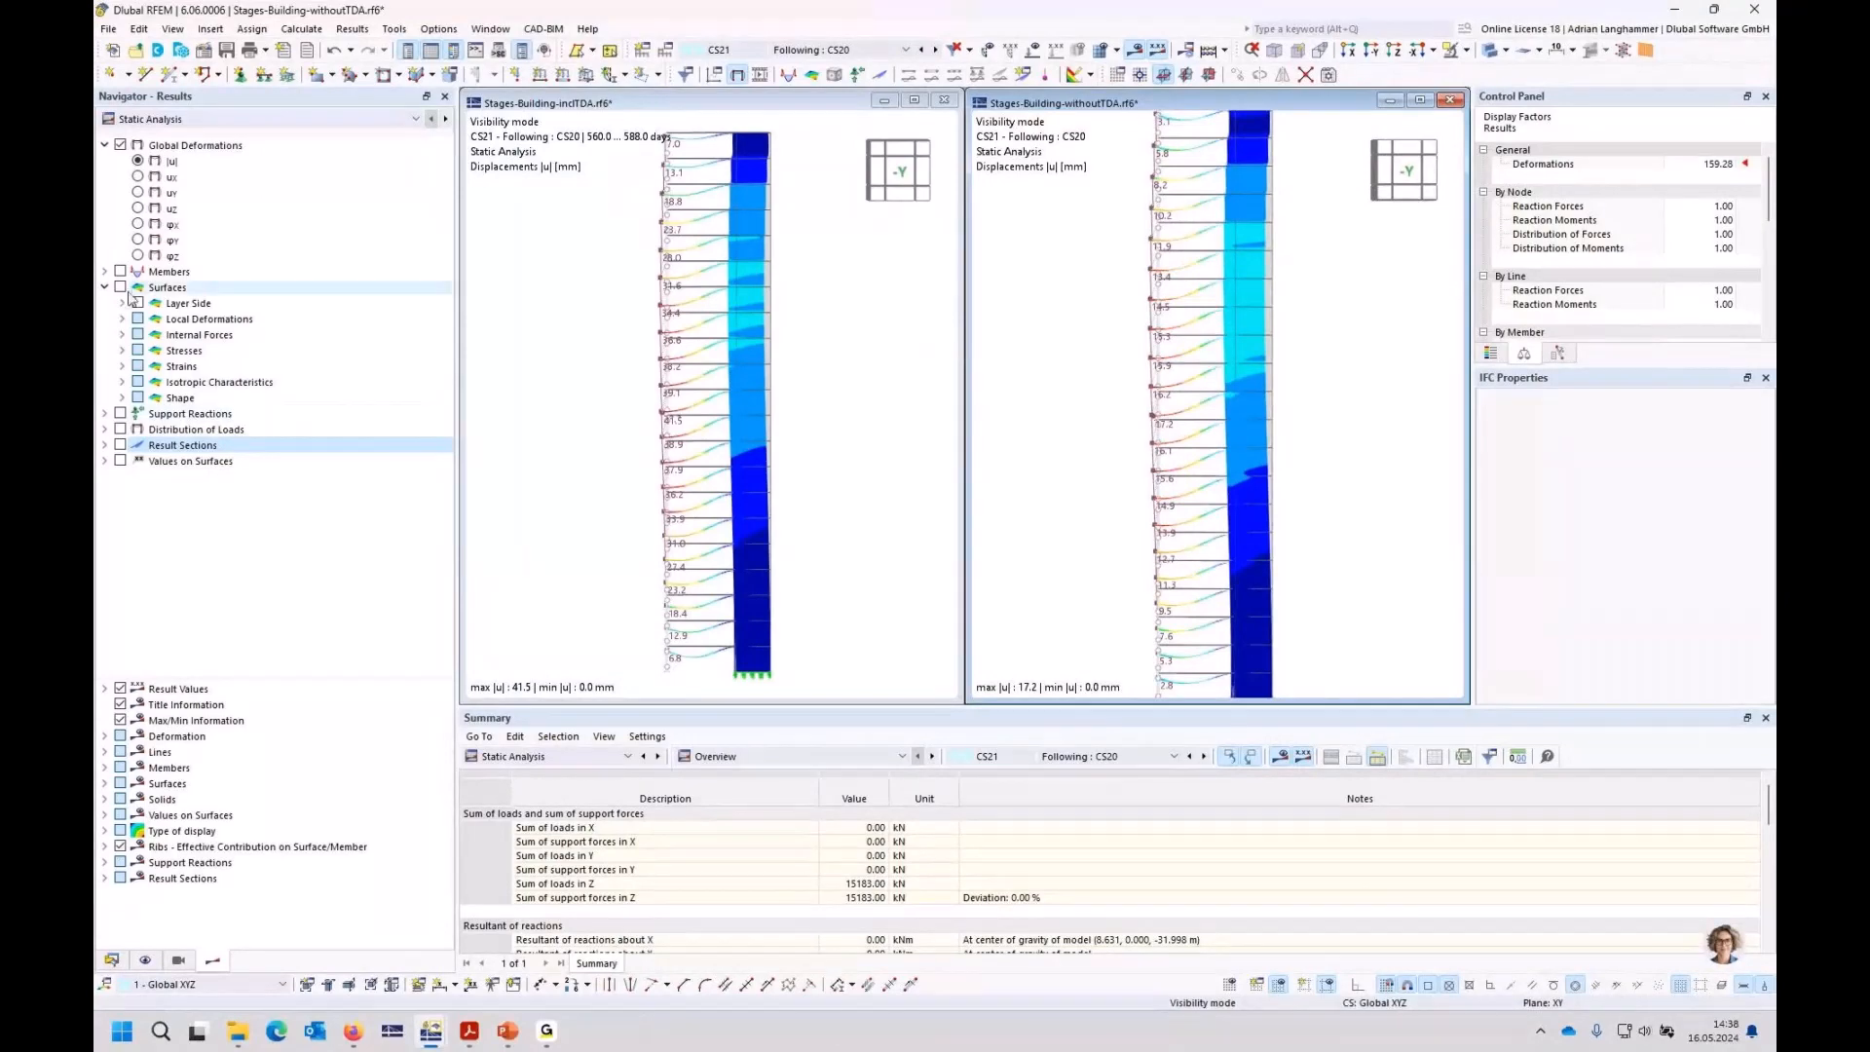
Step: Display the members' local deformations ux in both the withoutTDA and inclTDA models and inspect the columns in the inclTDA model
{"action": "left_click", "coordinate": [105, 271]}
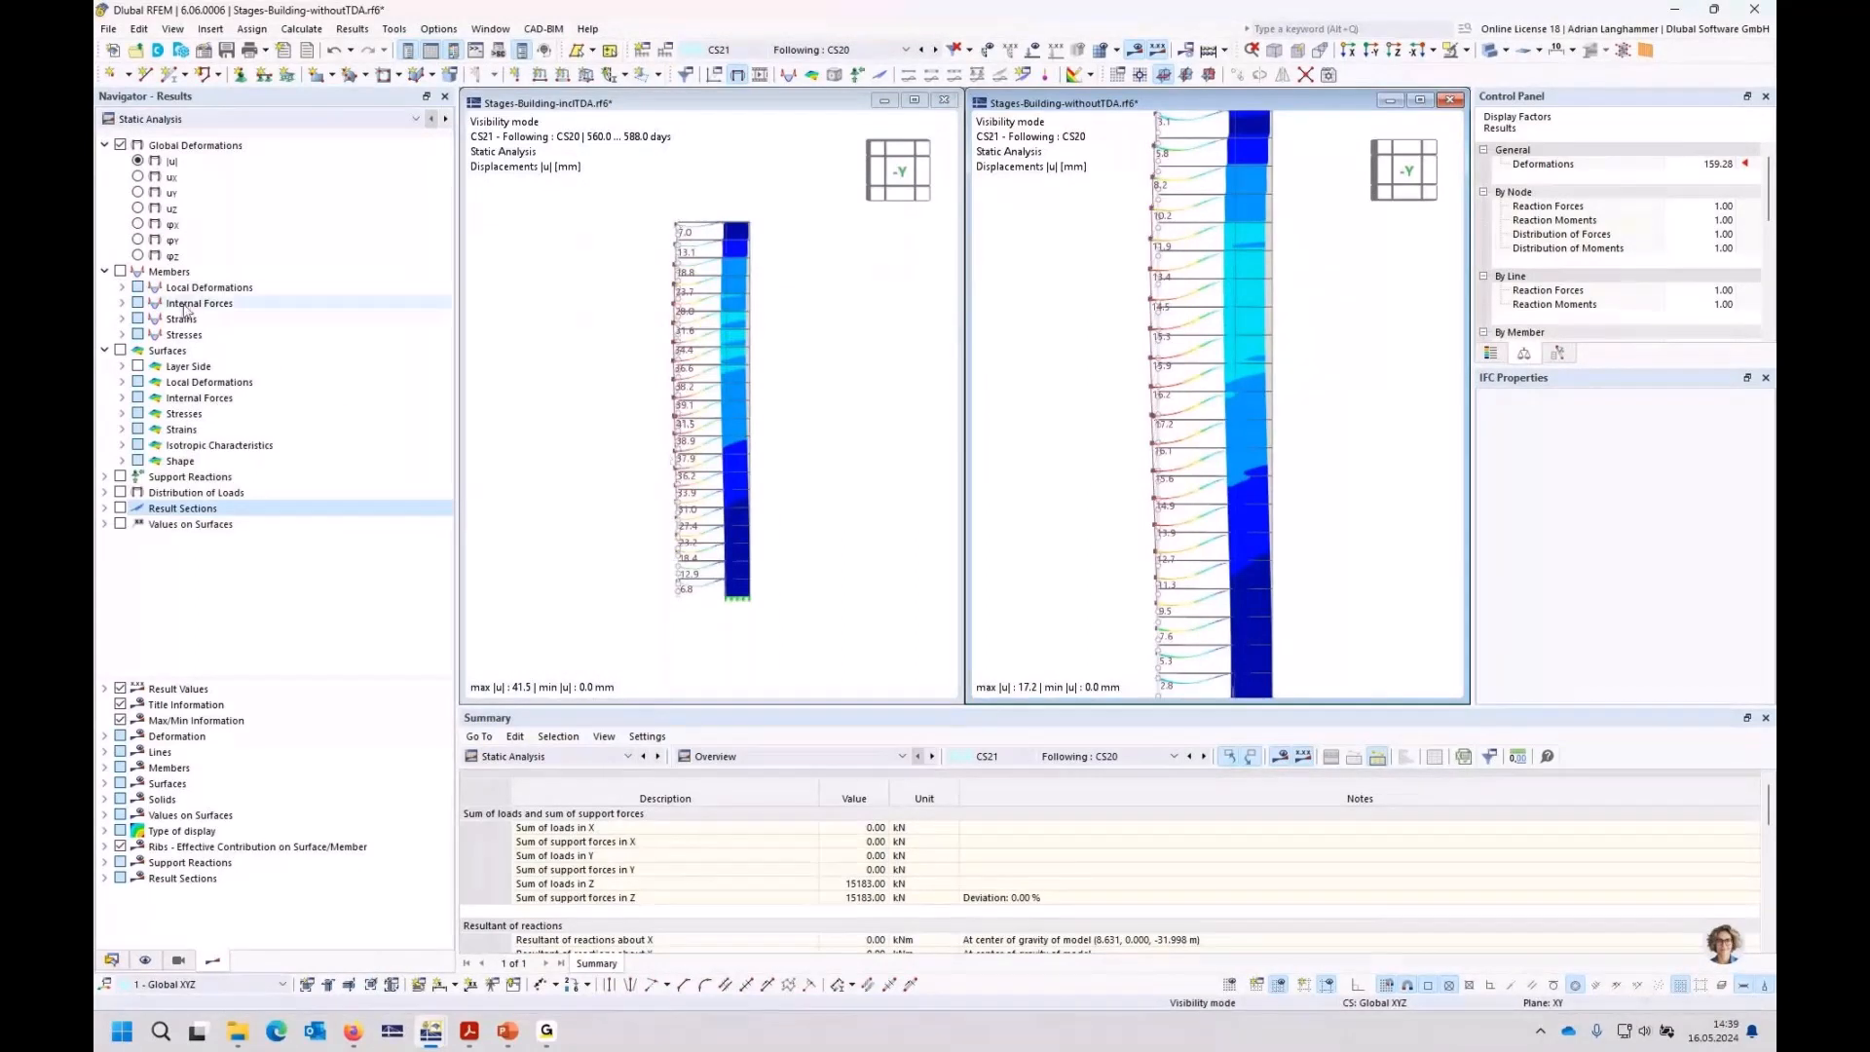
{"action": "left_click", "coordinate": [121, 287]}
{"action": "left_click", "coordinate": [155, 302]}
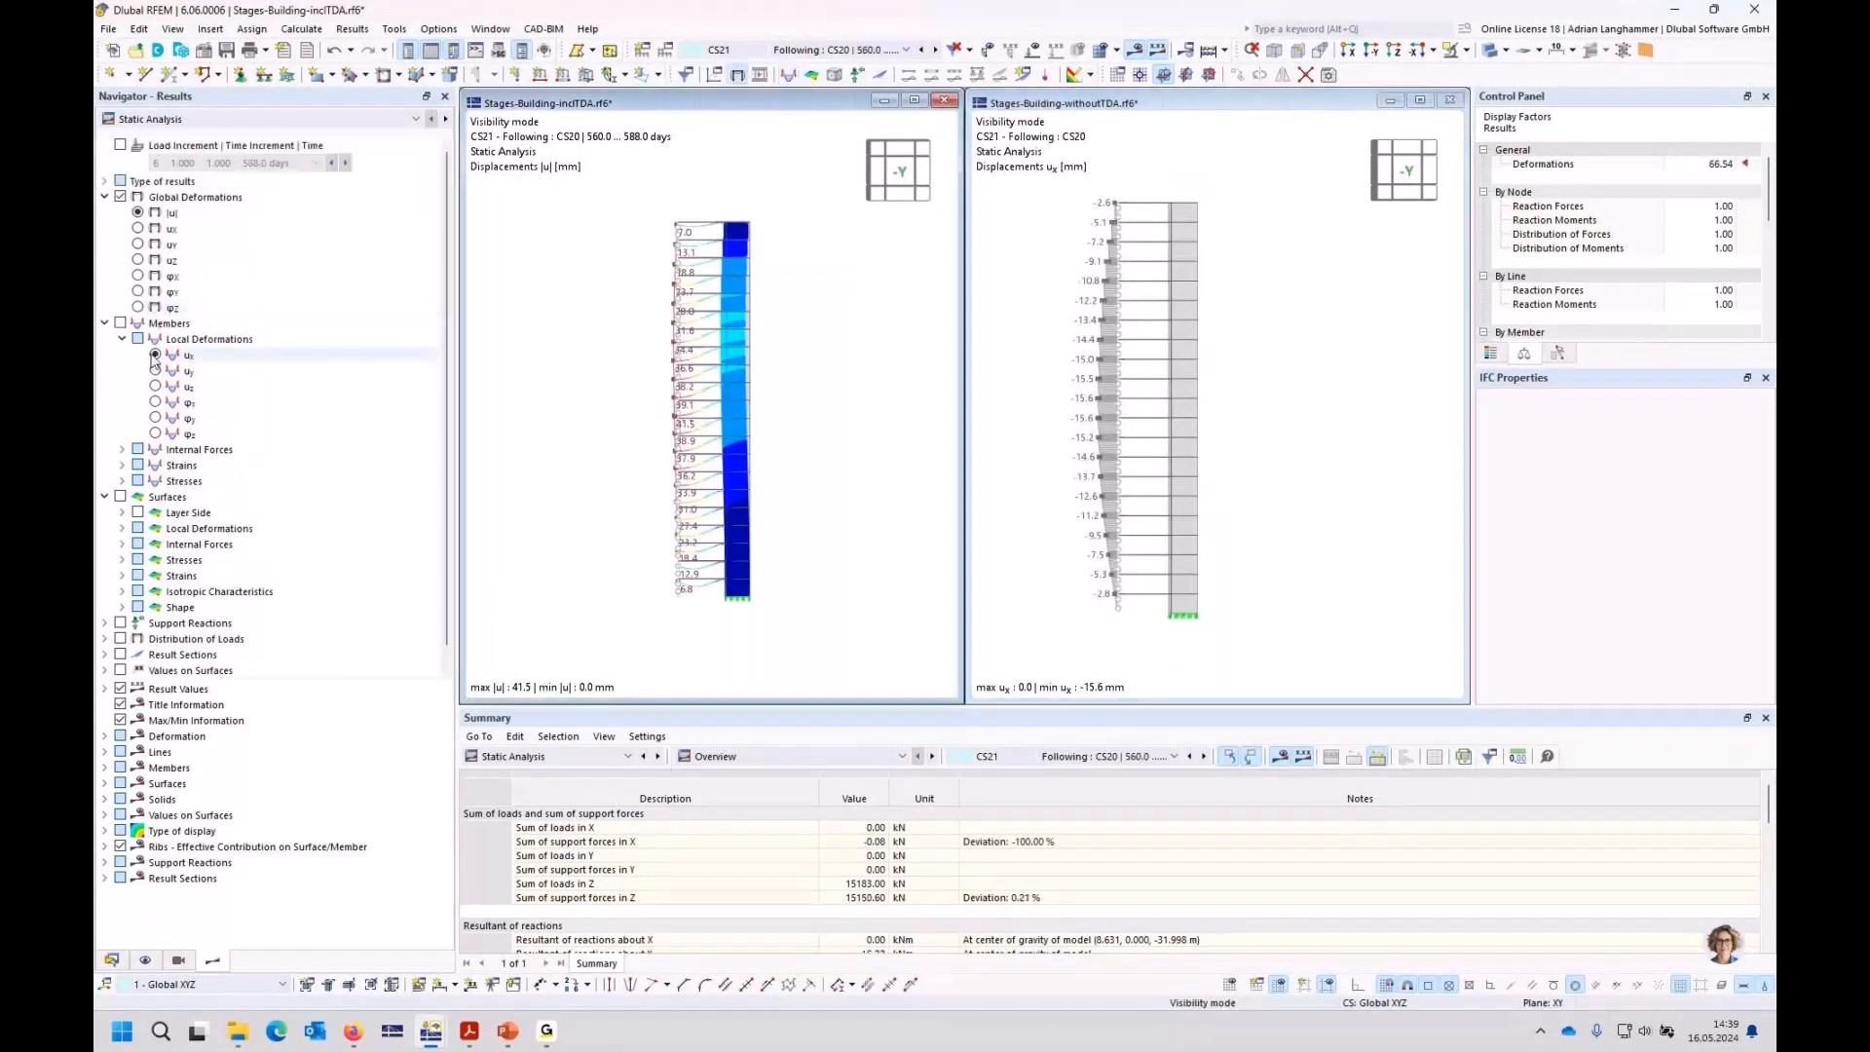
{"action": "left_click", "coordinate": [155, 354]}
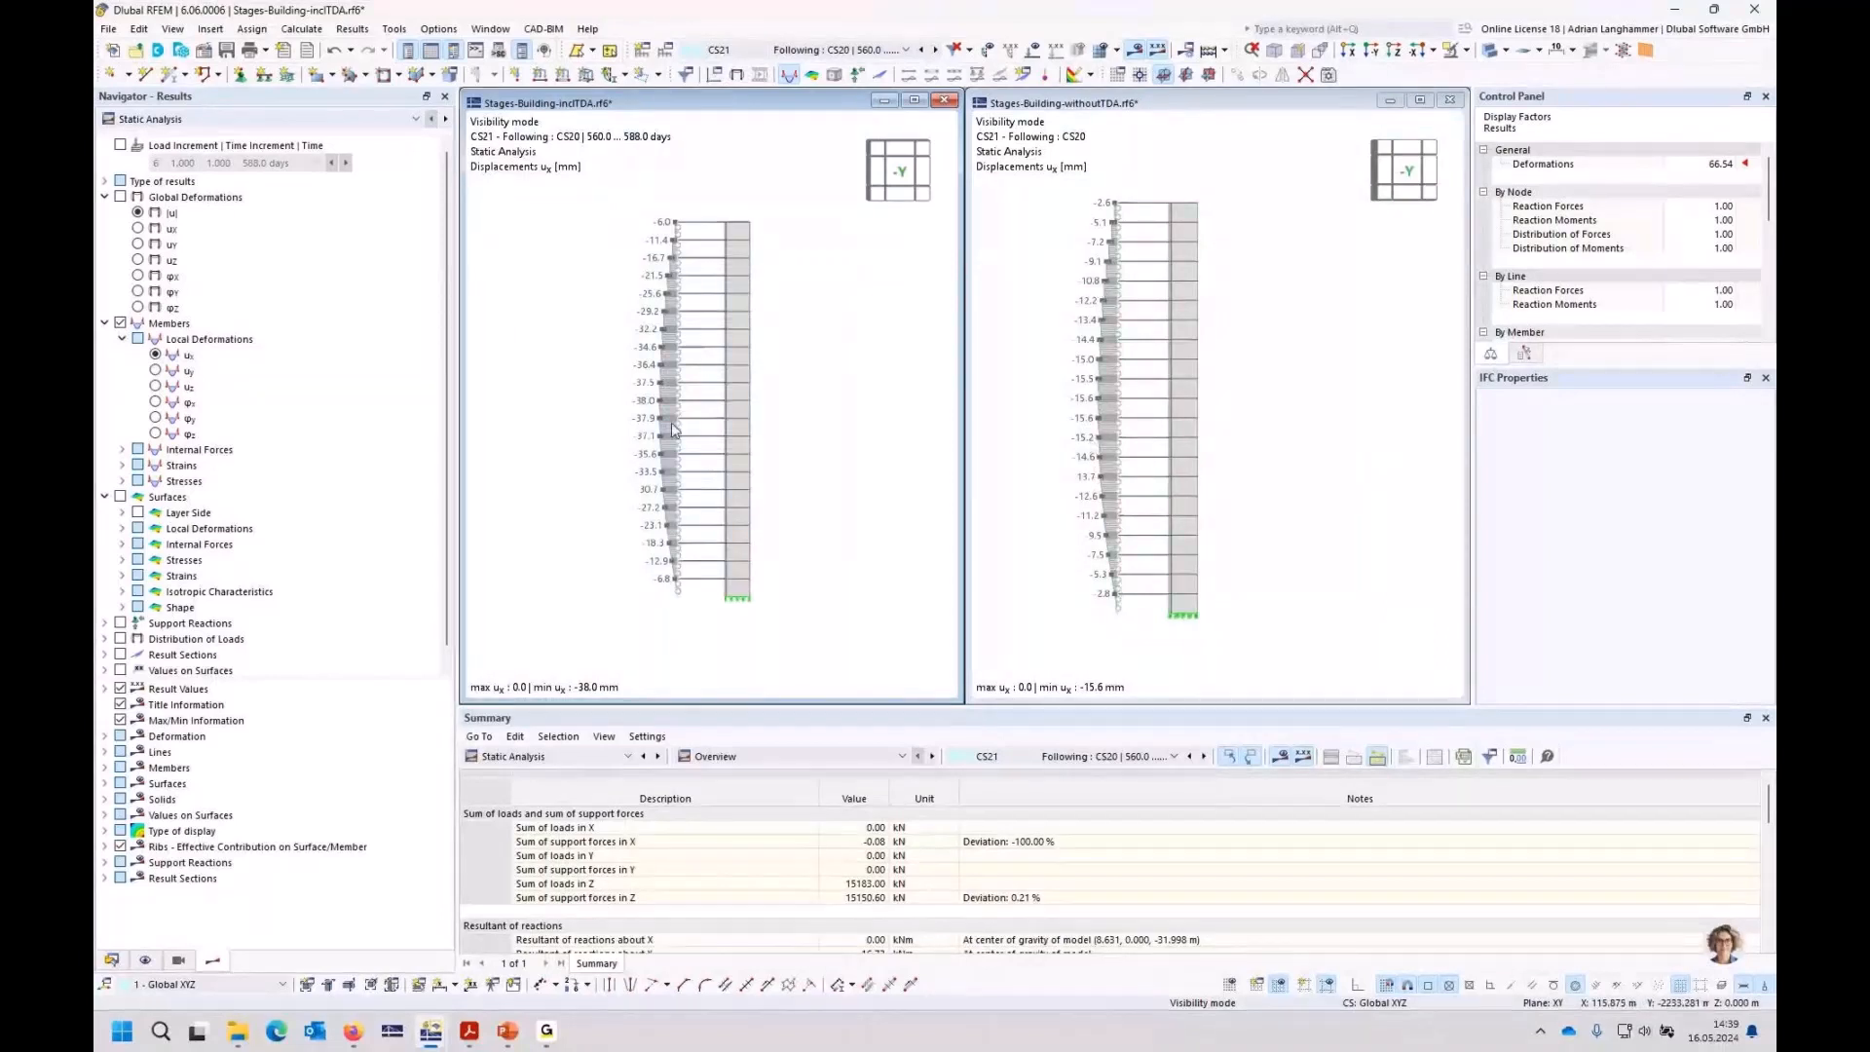
{"action": "scroll", "coordinate": [656, 374], "scroll_direction": "up", "scroll_amount": 1}
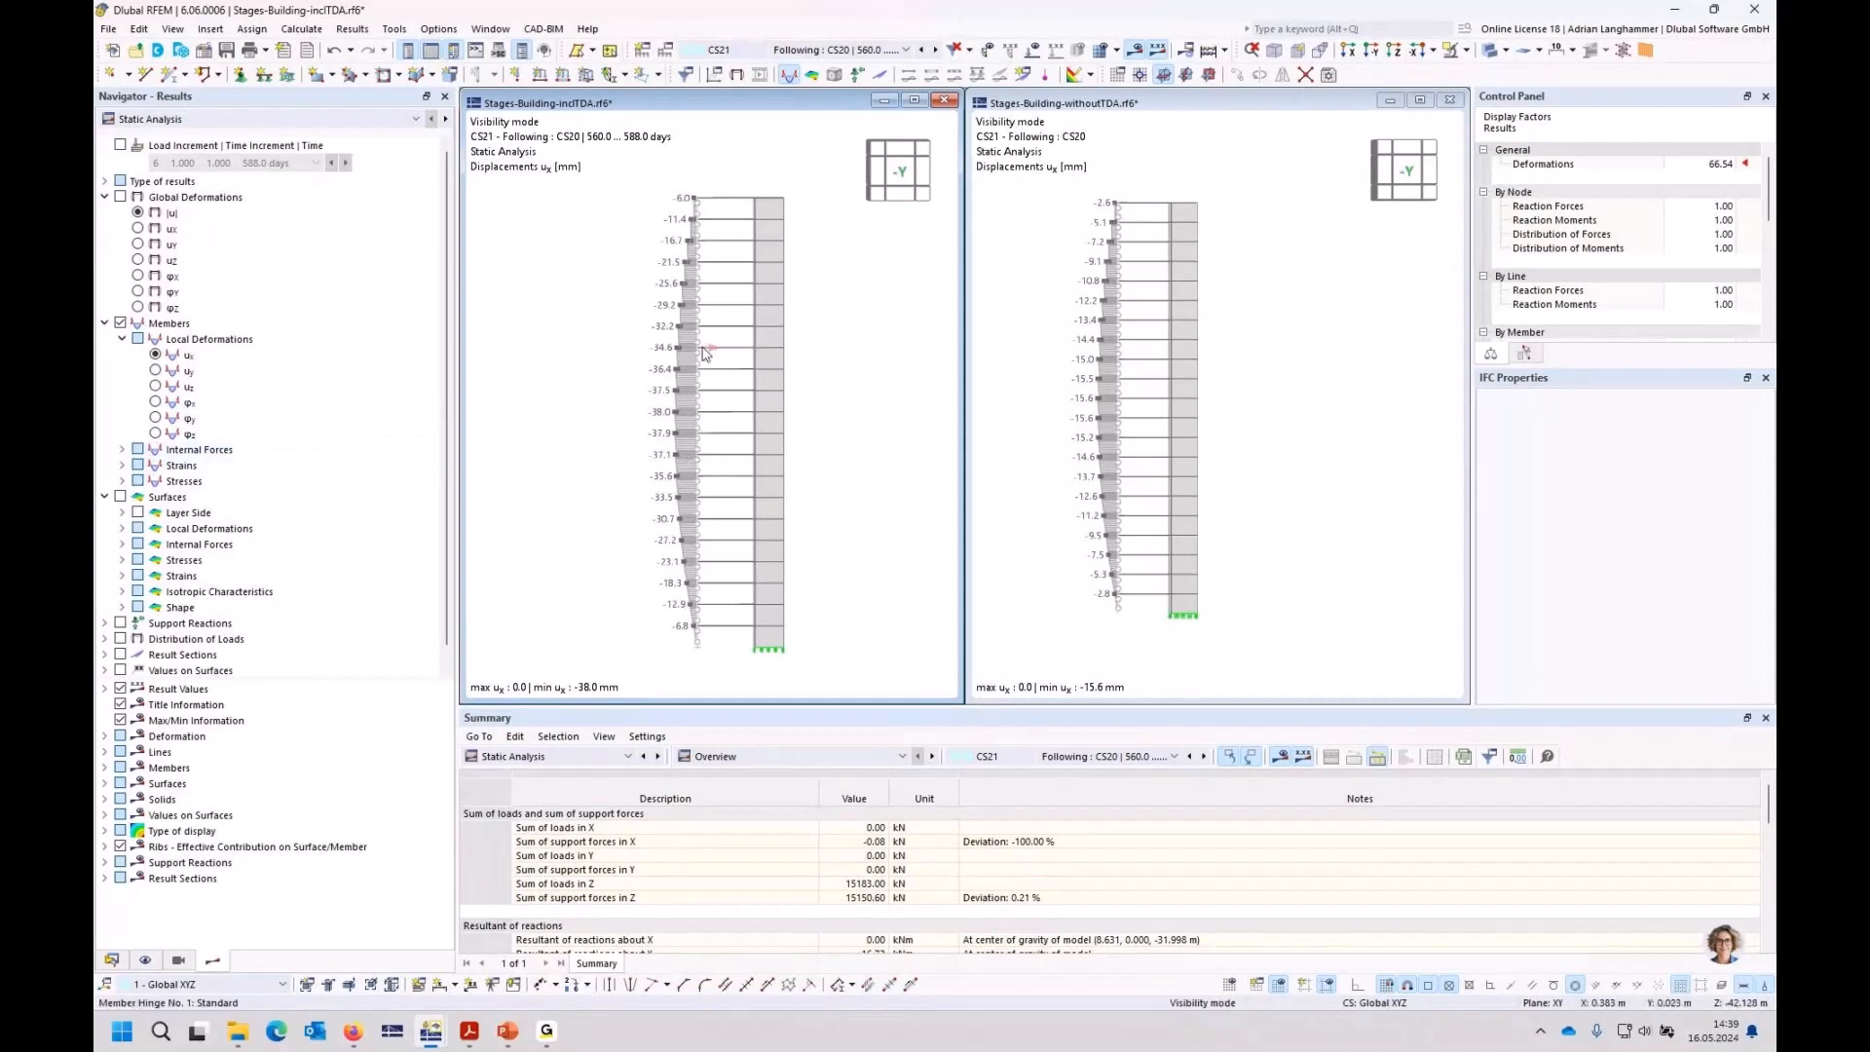
{"action": "middle_click_drag", "start_coordinate": [711, 356], "coordinate": [735, 397], "text": "ctrl"}
{"action": "scroll", "coordinate": [725, 375], "scroll_direction": "up", "scroll_amount": 3}
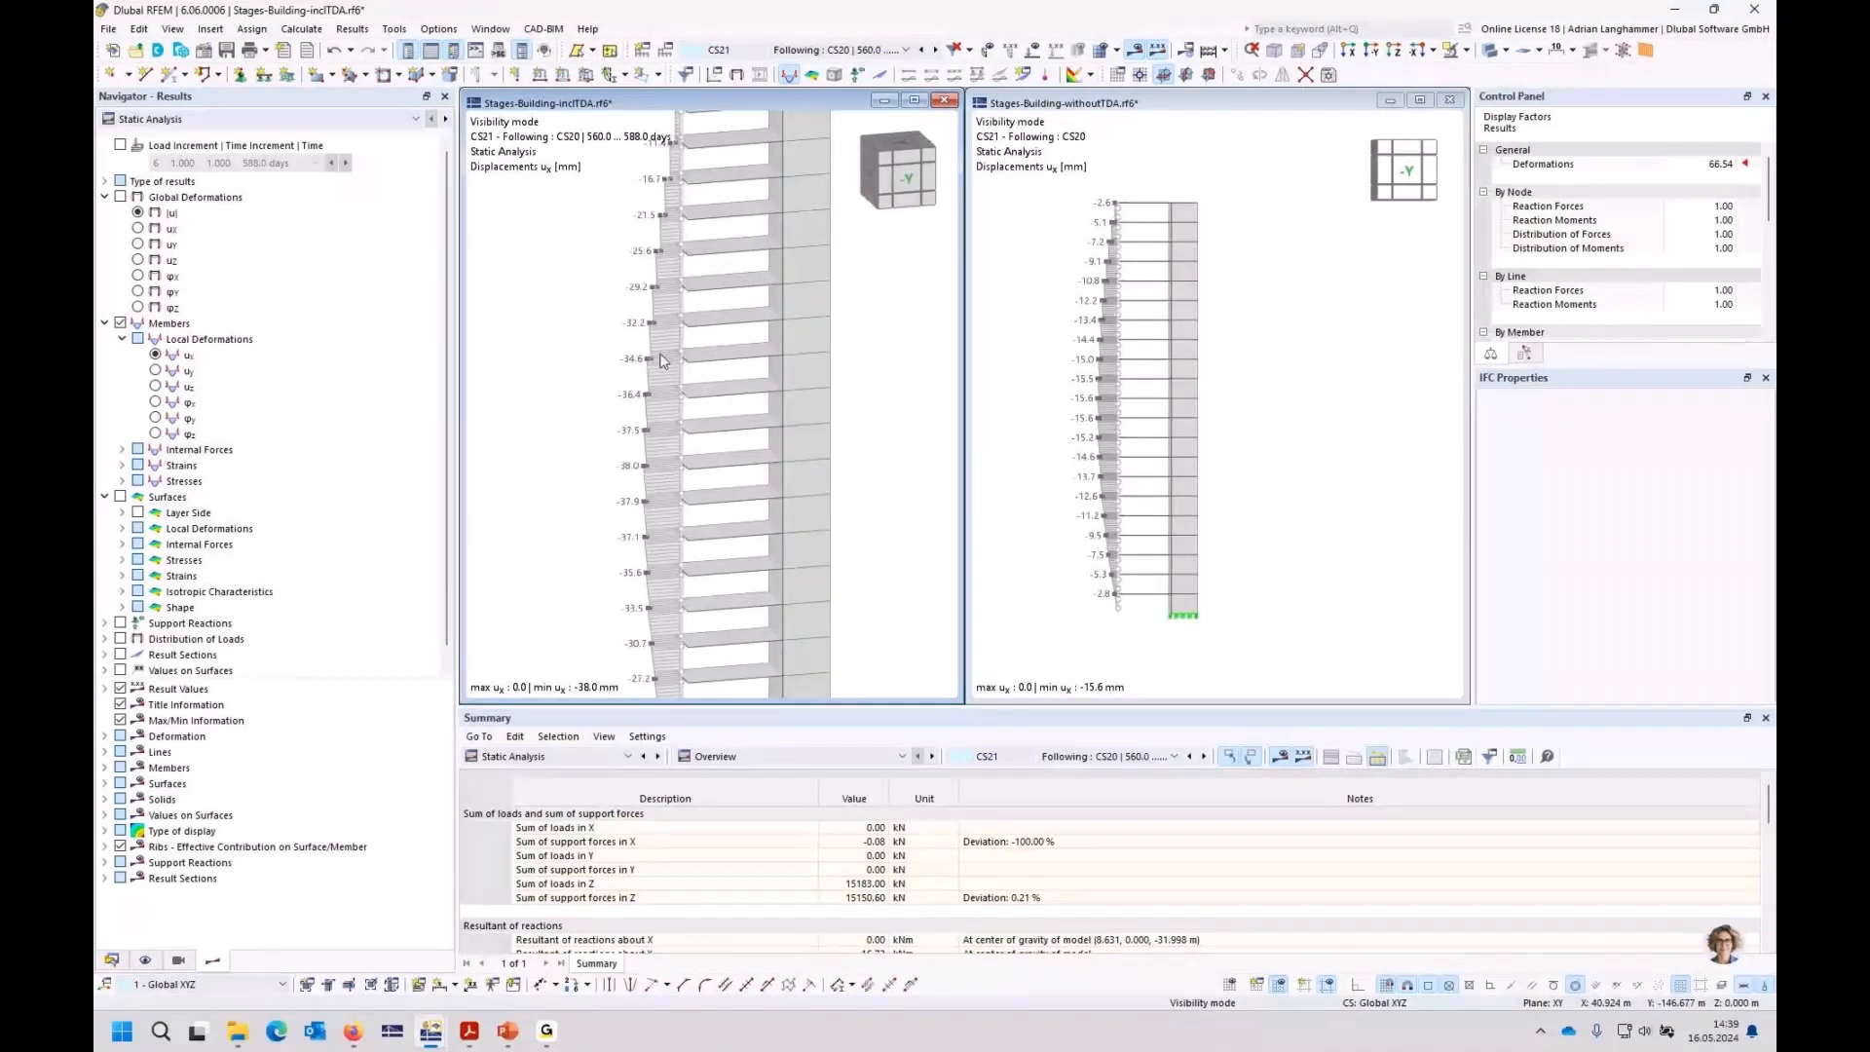
Step: Show the basic internal forces mx on the result sections of the inclTDA model, with member and surface results hidden
{"action": "left_click", "coordinate": [119, 654]}
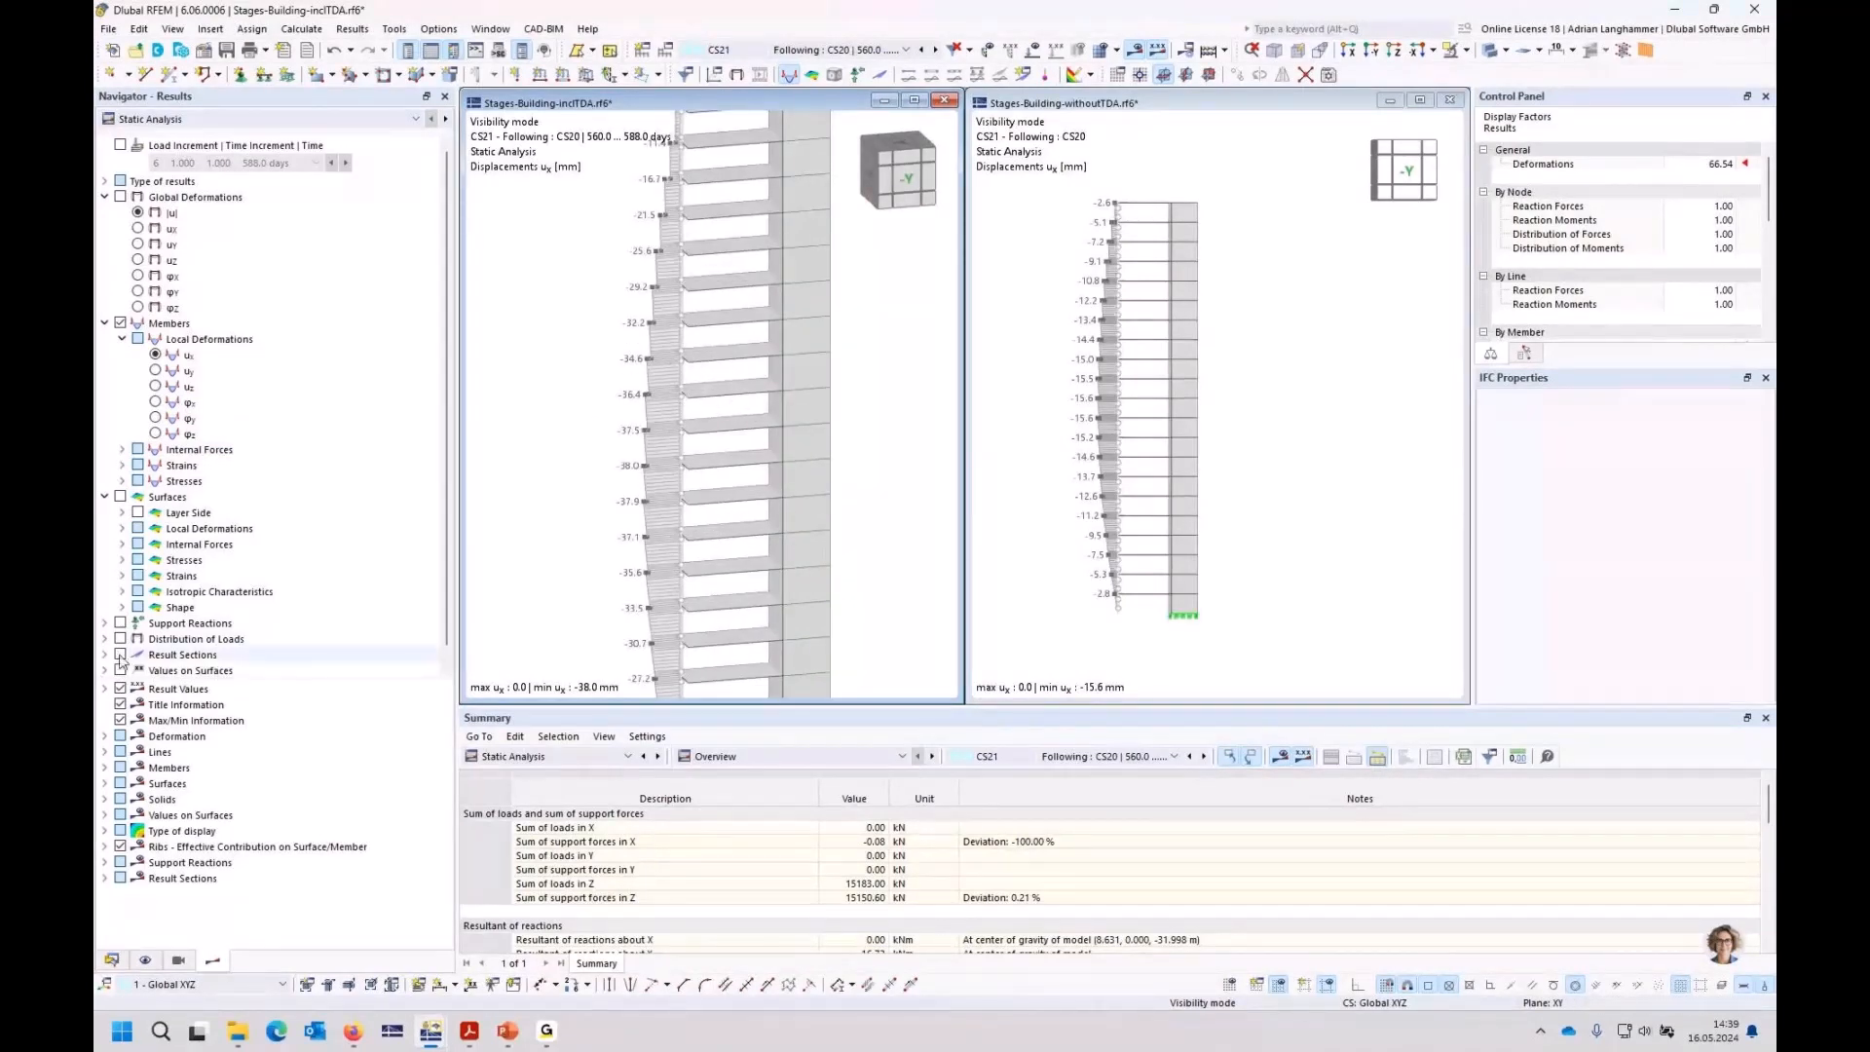
{"action": "left_click", "coordinate": [117, 329]}
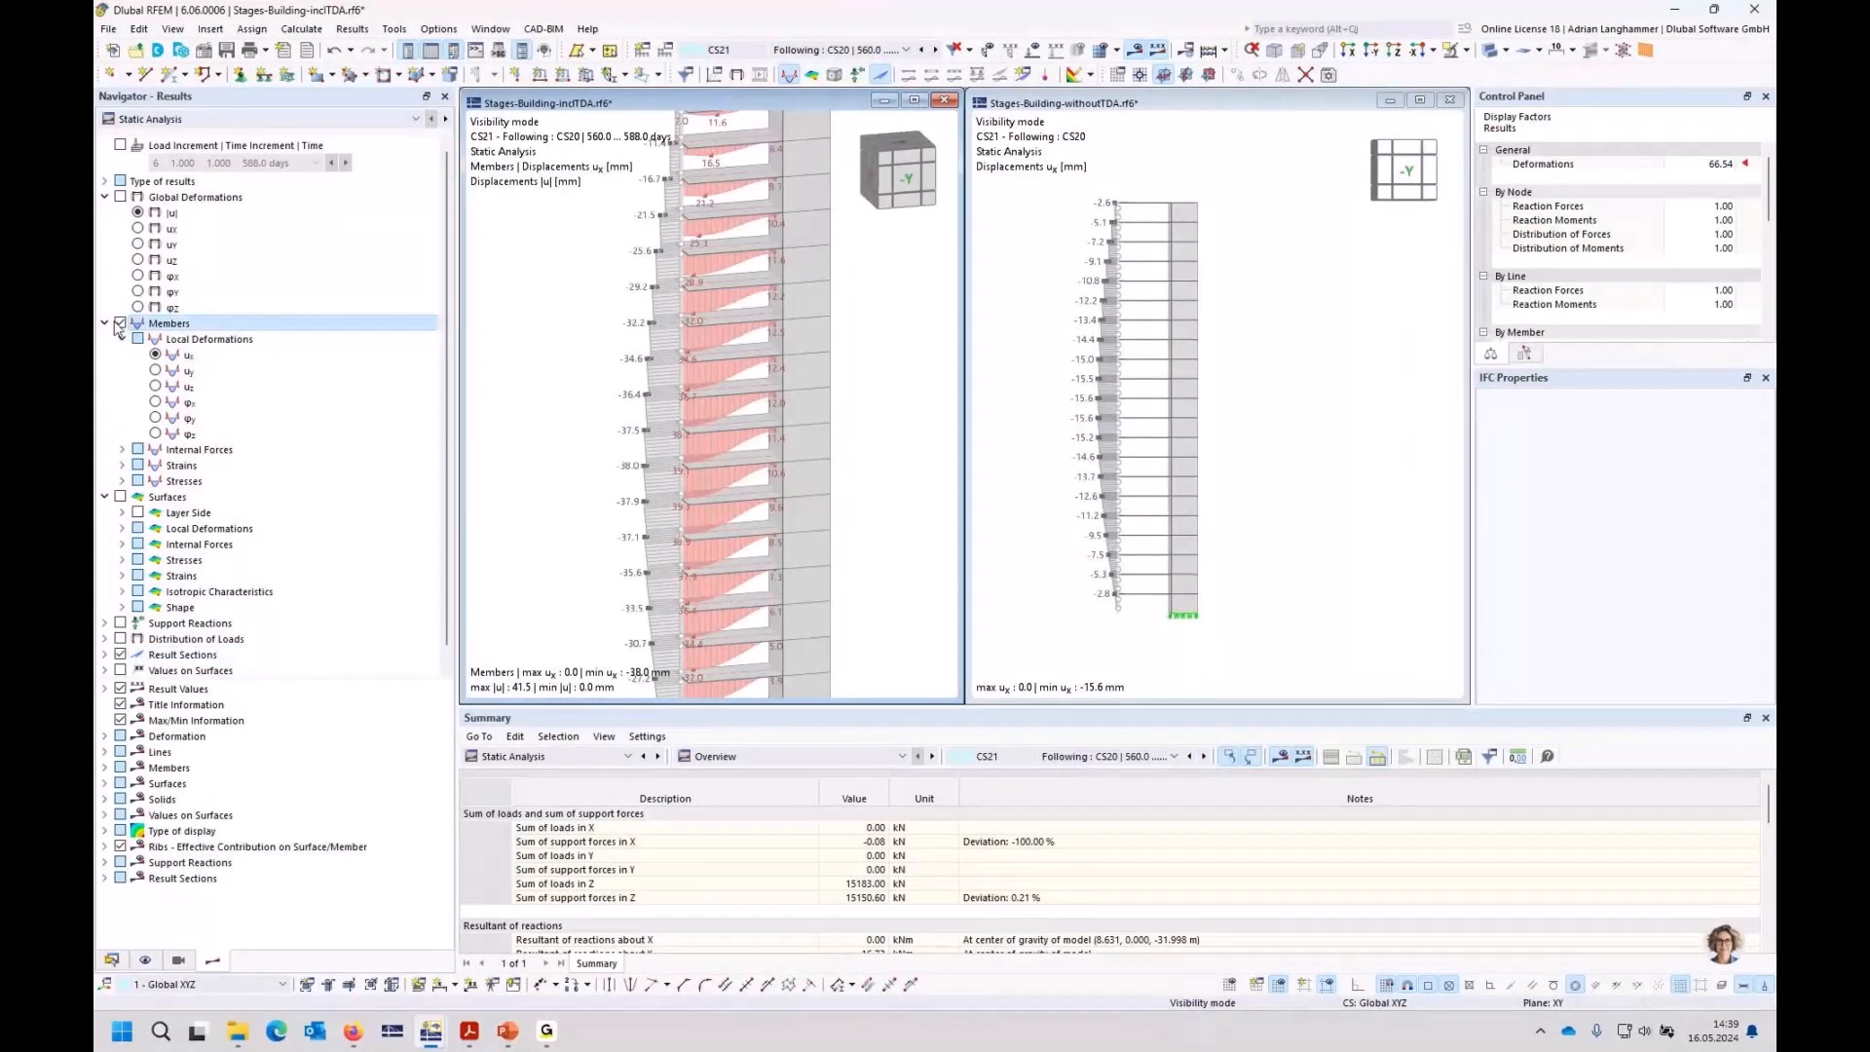
{"action": "left_click", "coordinate": [119, 323]}
{"action": "left_click", "coordinate": [121, 544]}
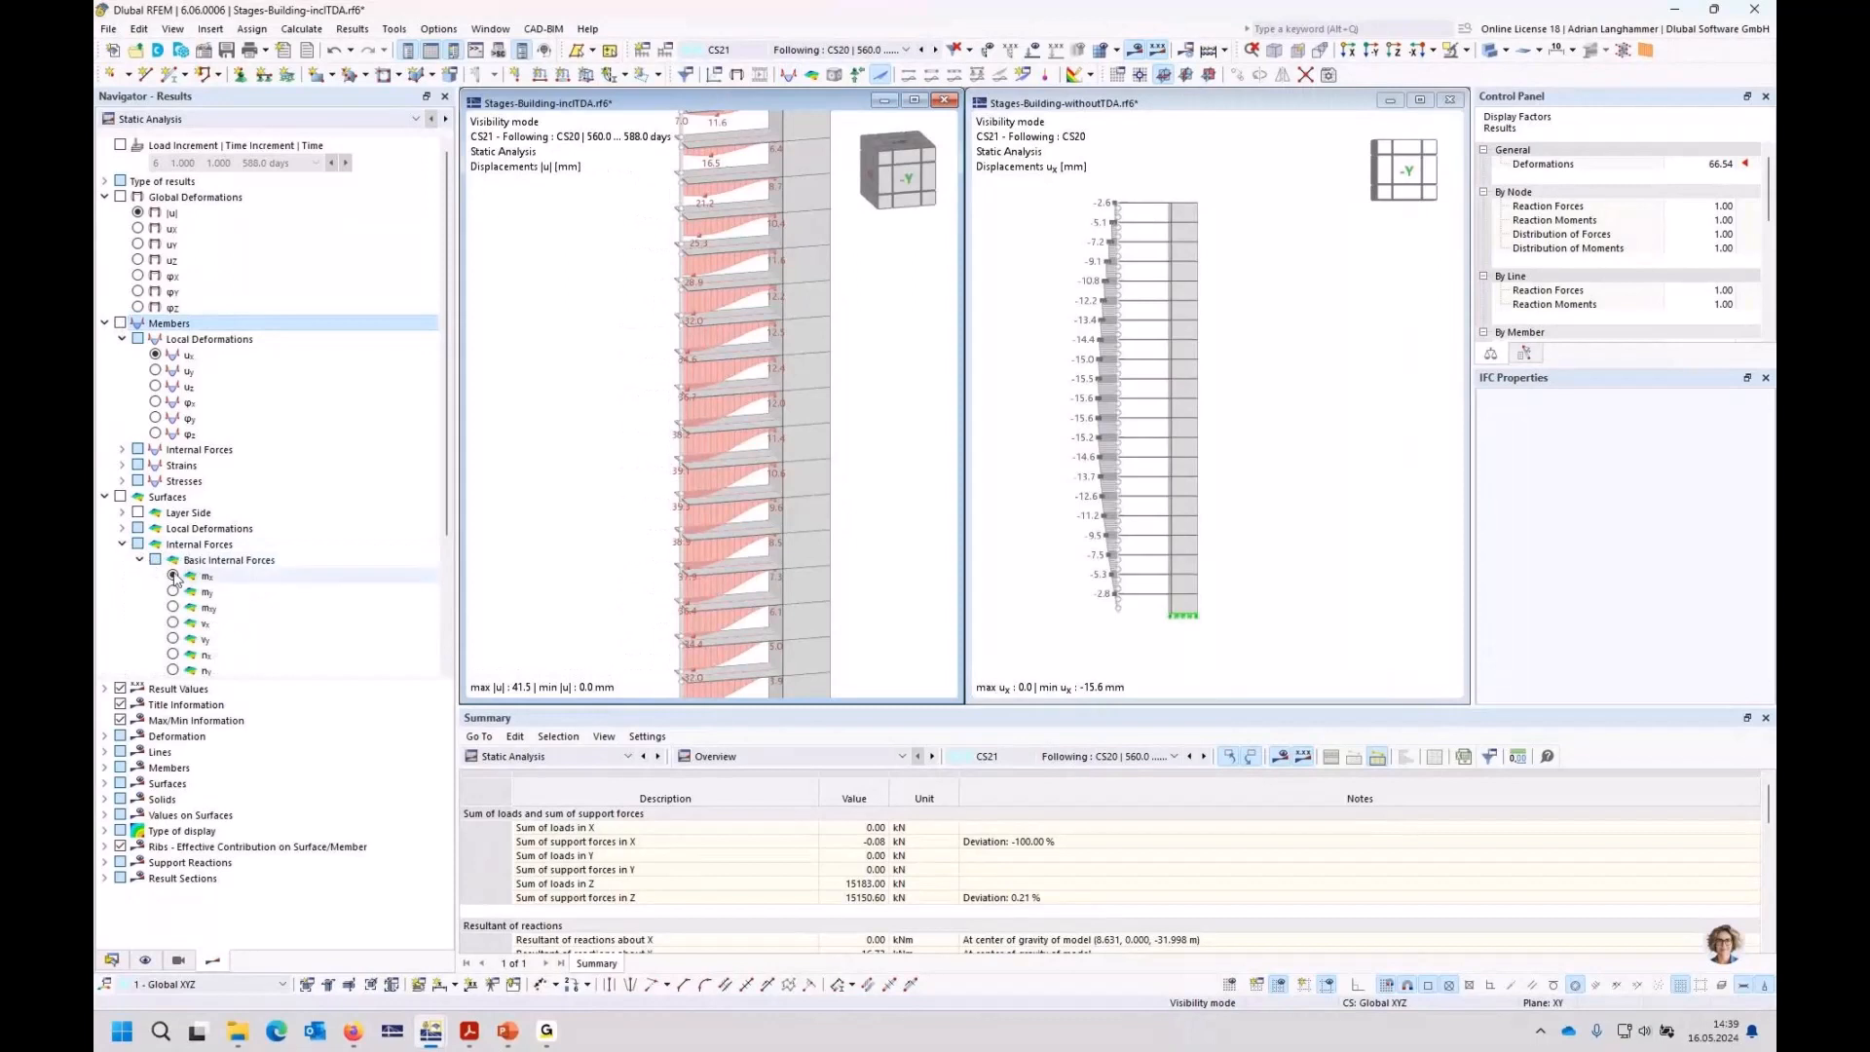
{"action": "left_click", "coordinate": [174, 576]}
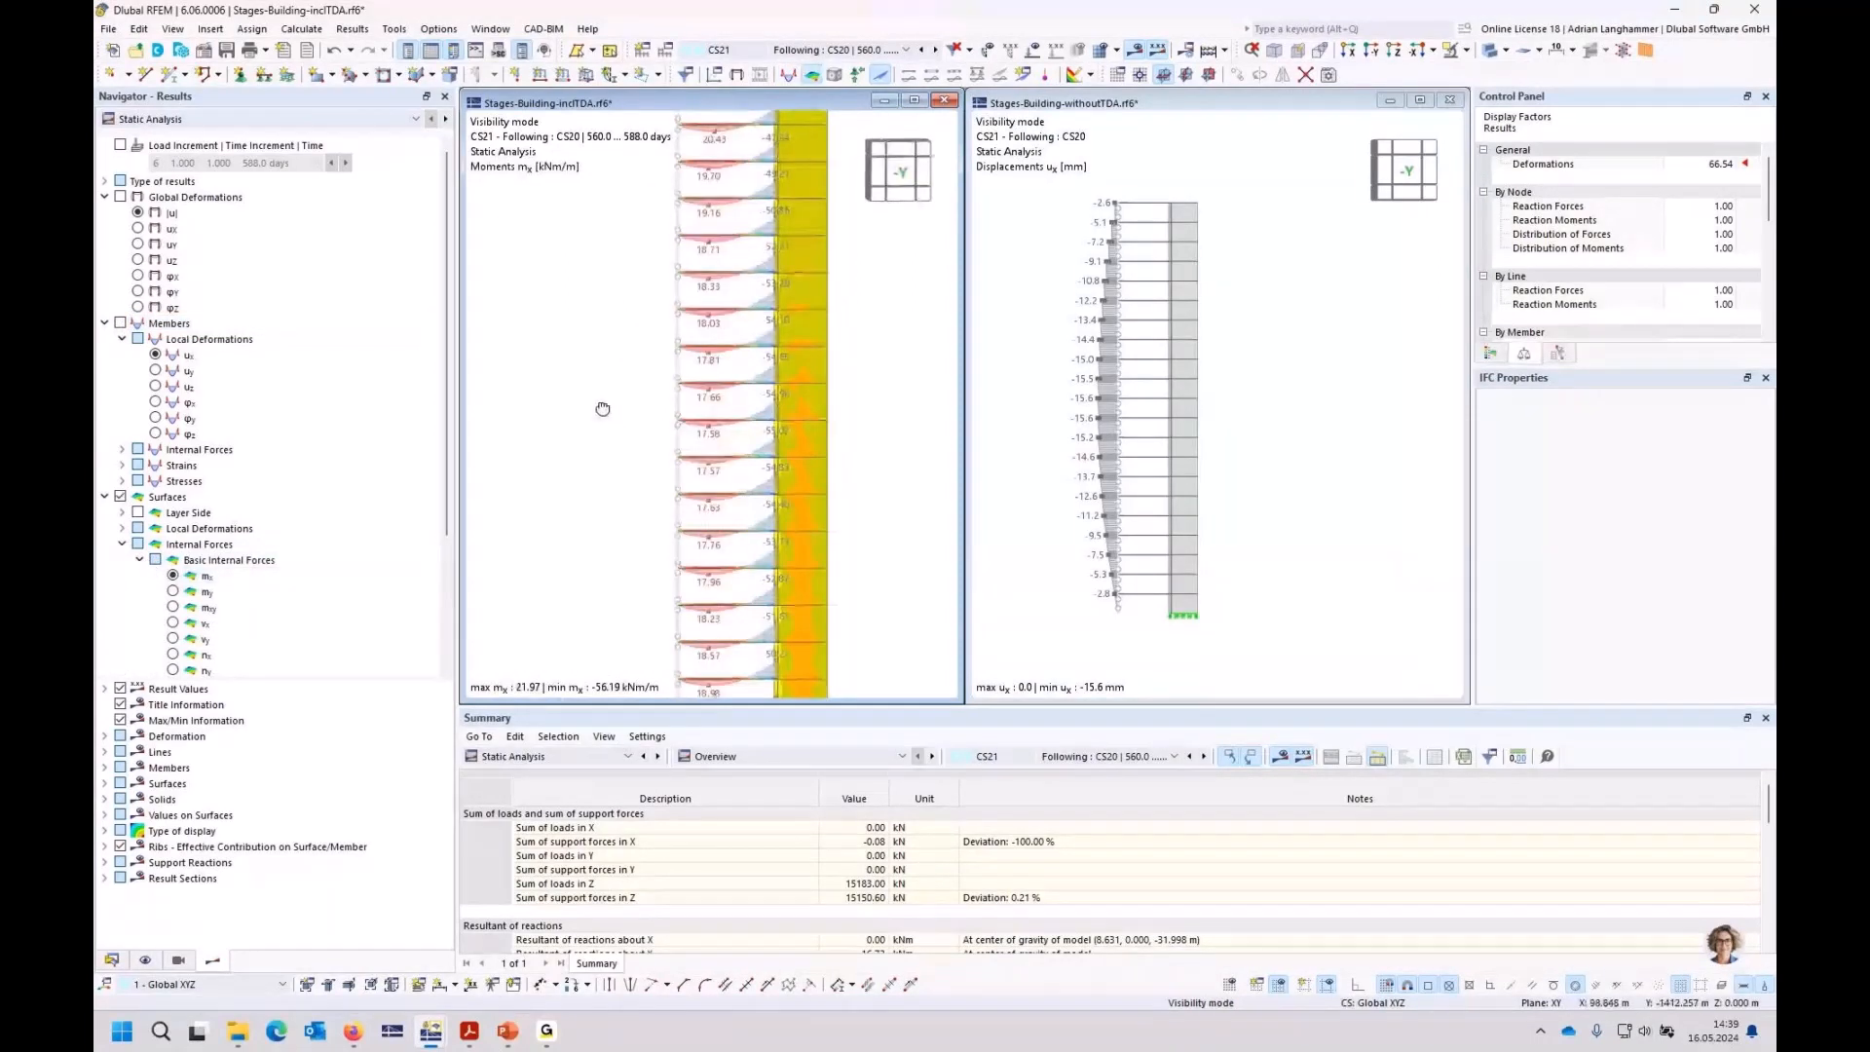
{"action": "left_click", "coordinate": [120, 497]}
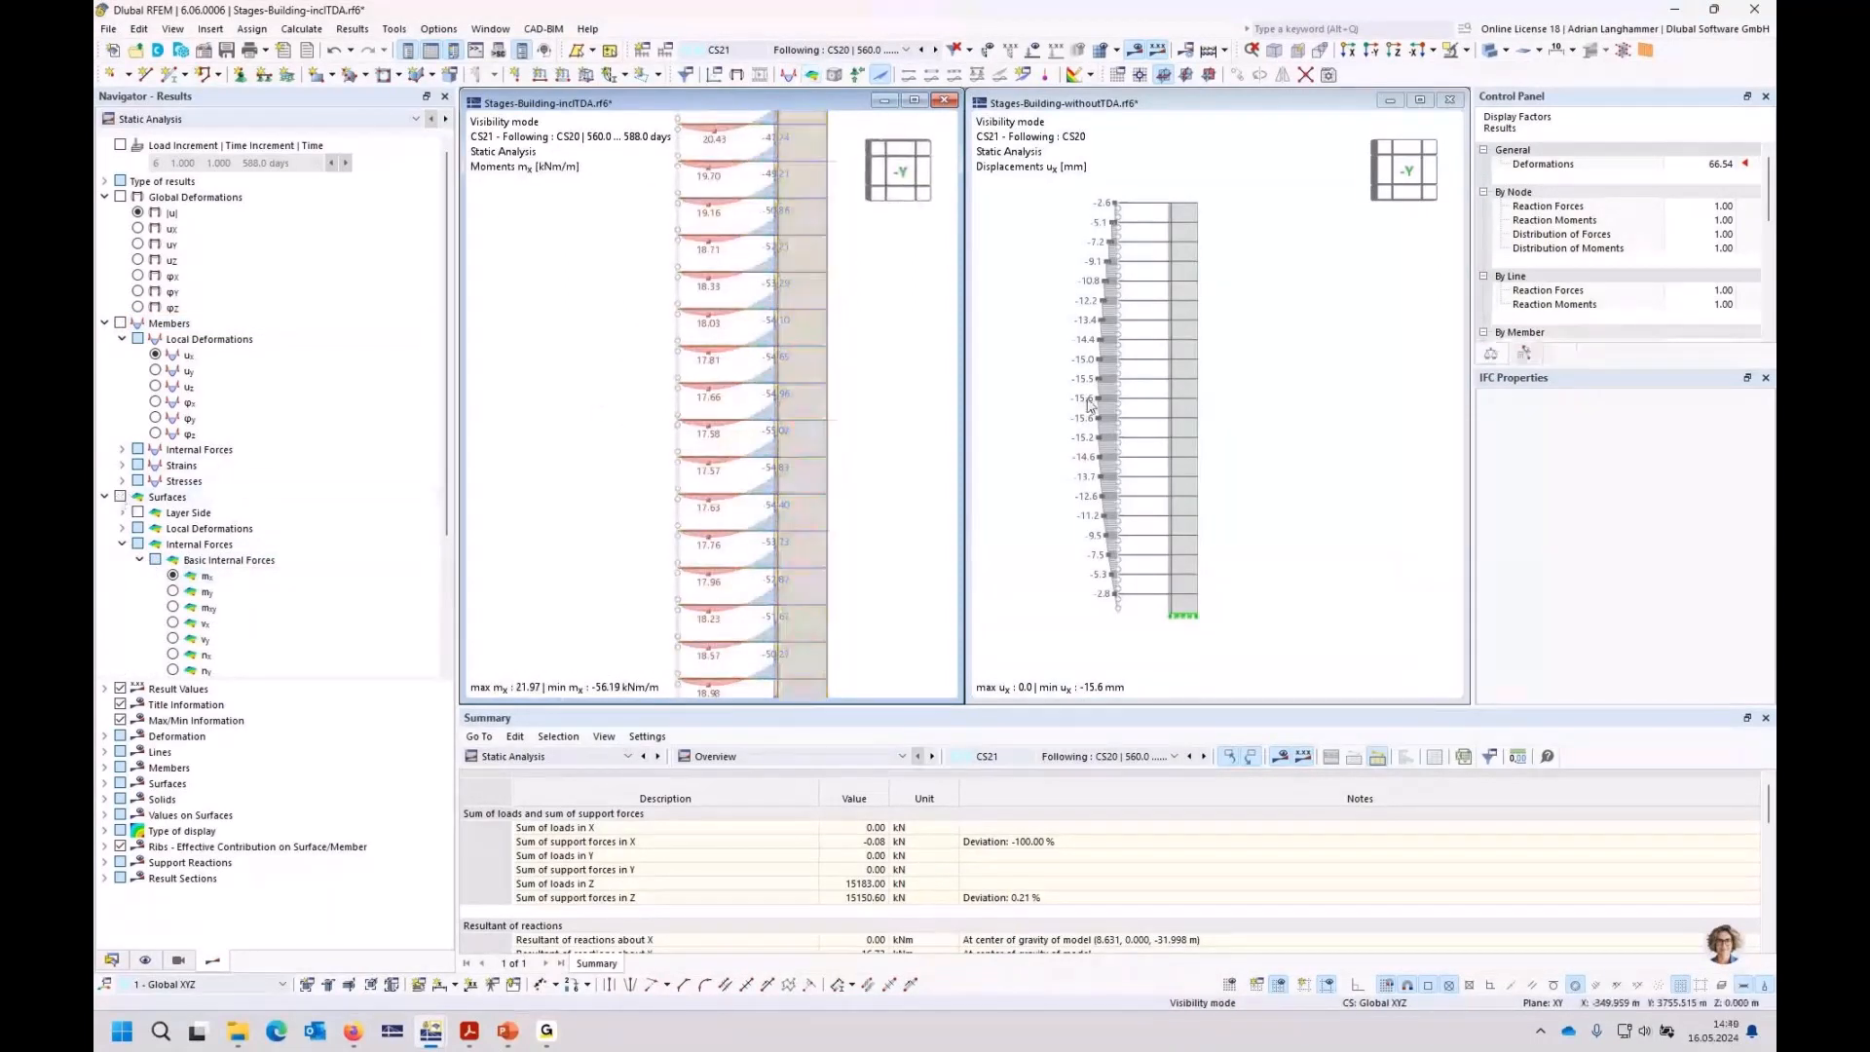
Step: Show the moments mx on the result sections of the withoutTDA model, with member and surface results hidden
{"action": "left_click", "coordinate": [1023, 419]}
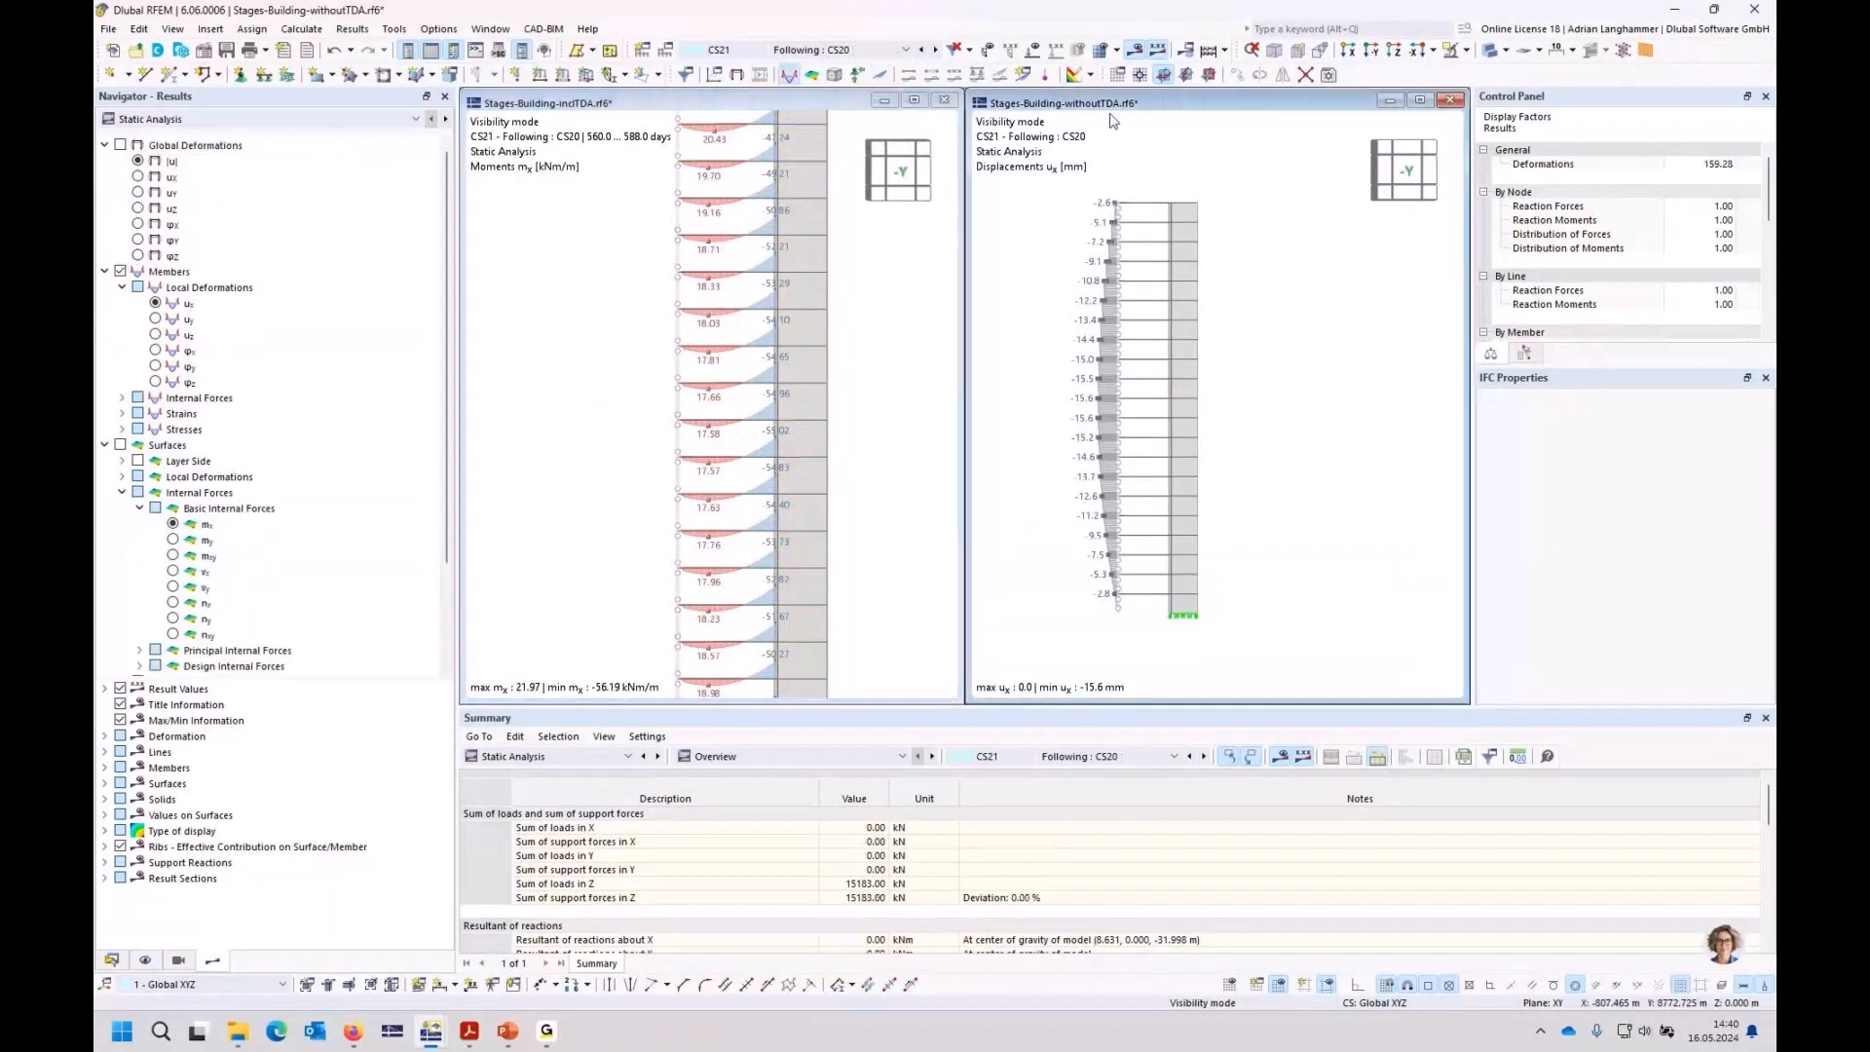
{"action": "left_click", "coordinate": [120, 445]}
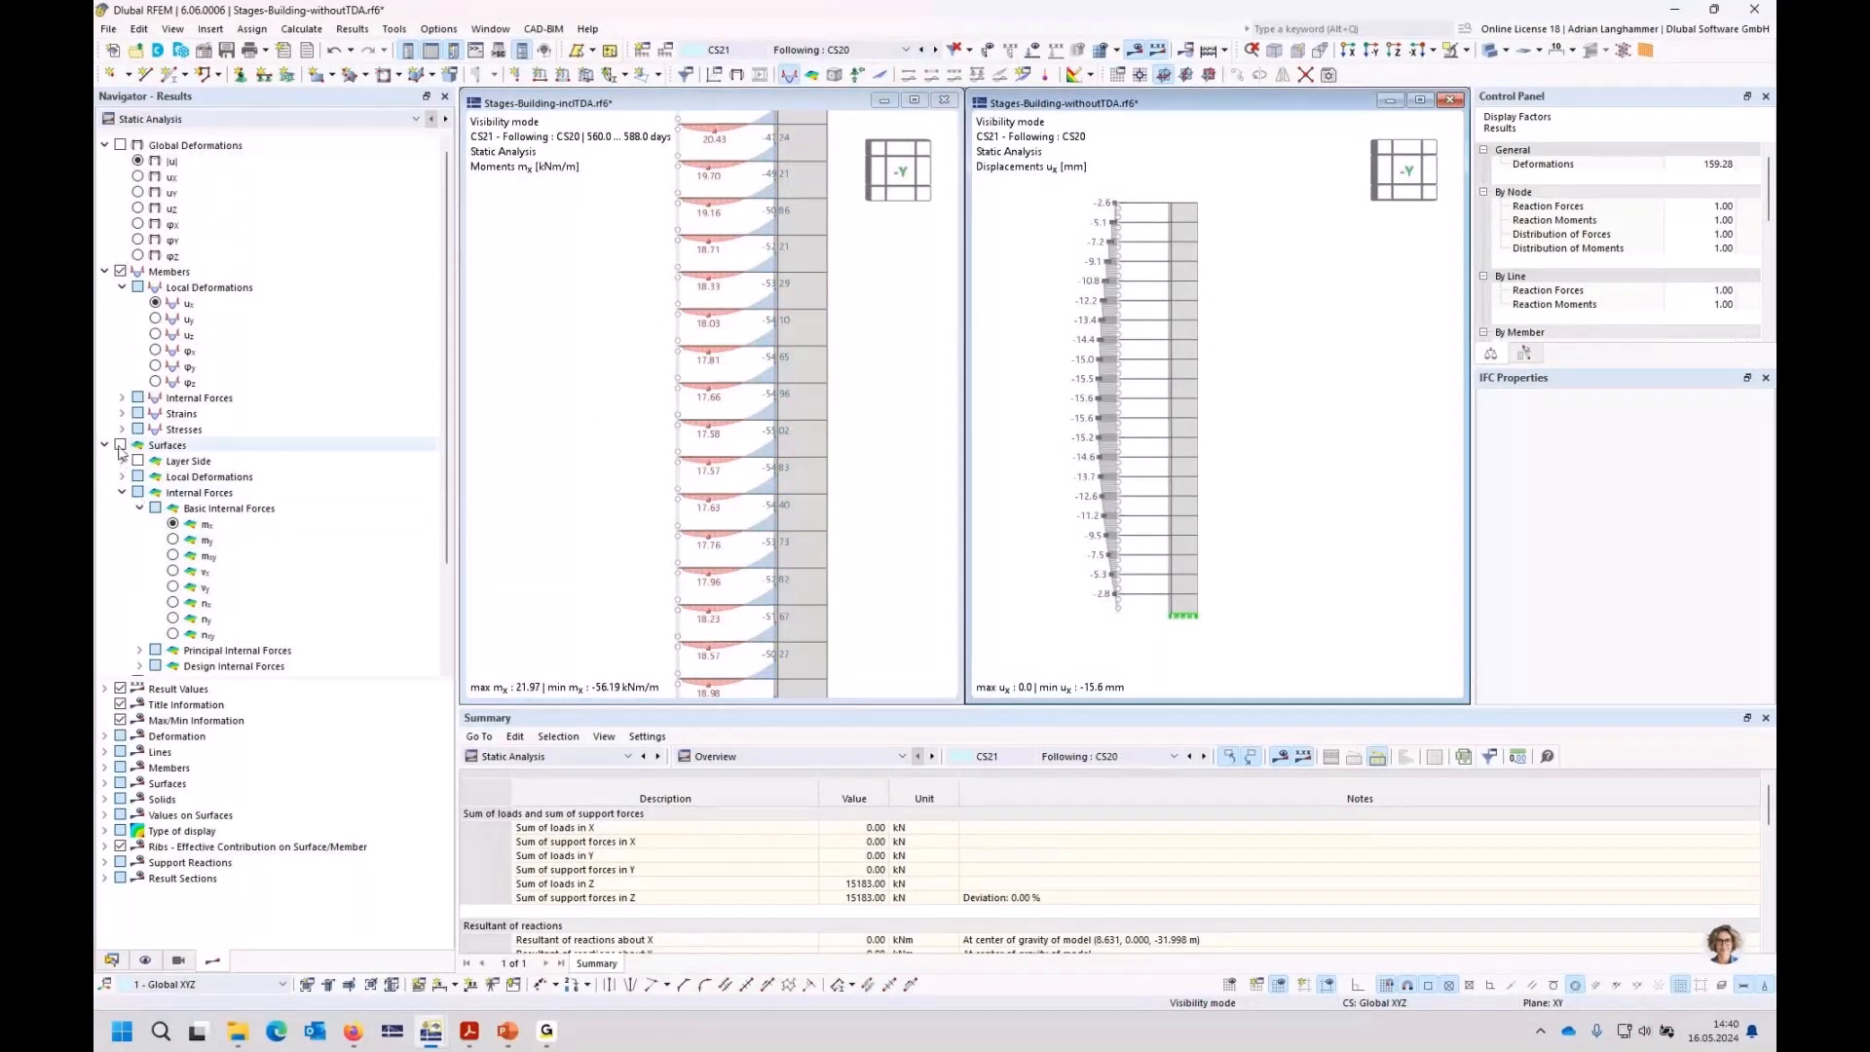
{"action": "left_click", "coordinate": [121, 272]}
{"action": "scroll", "coordinate": [137, 638], "scroll_direction": "down", "scroll_amount": 3}
{"action": "left_click", "coordinate": [121, 651]}
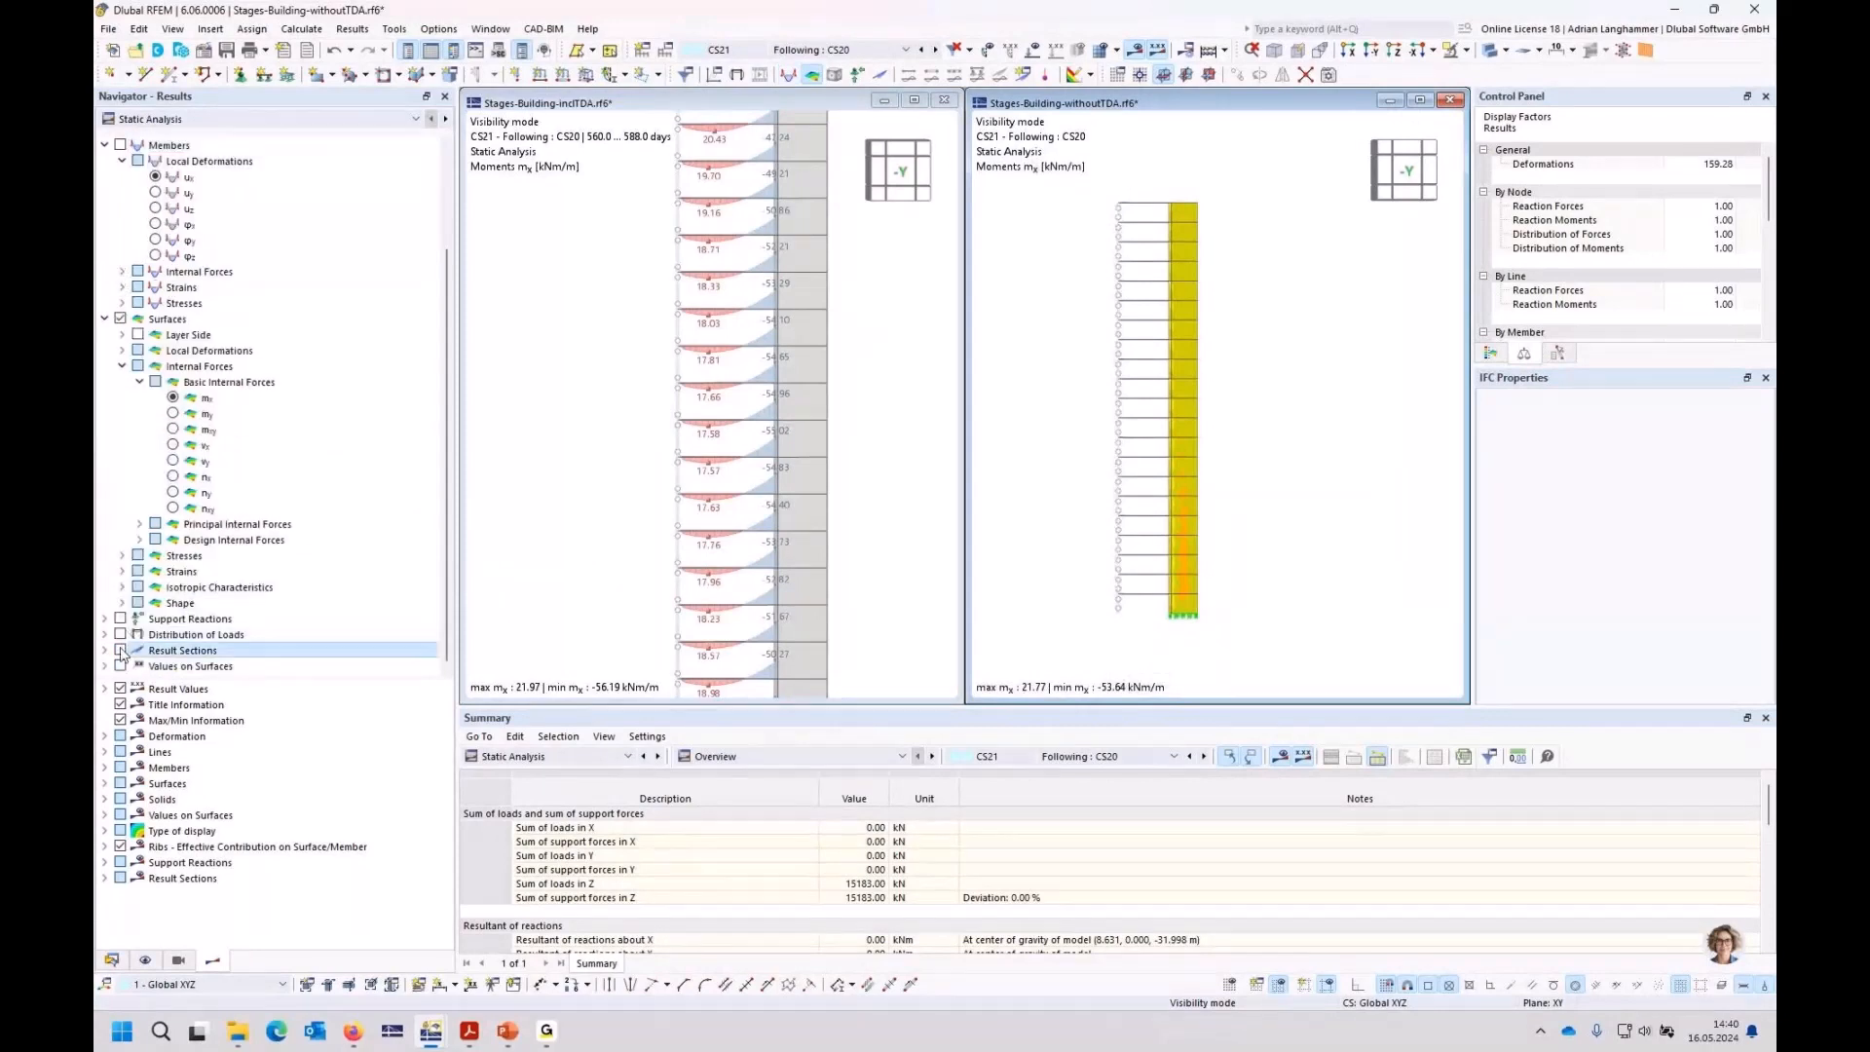
{"action": "left_click", "coordinate": [121, 319]}
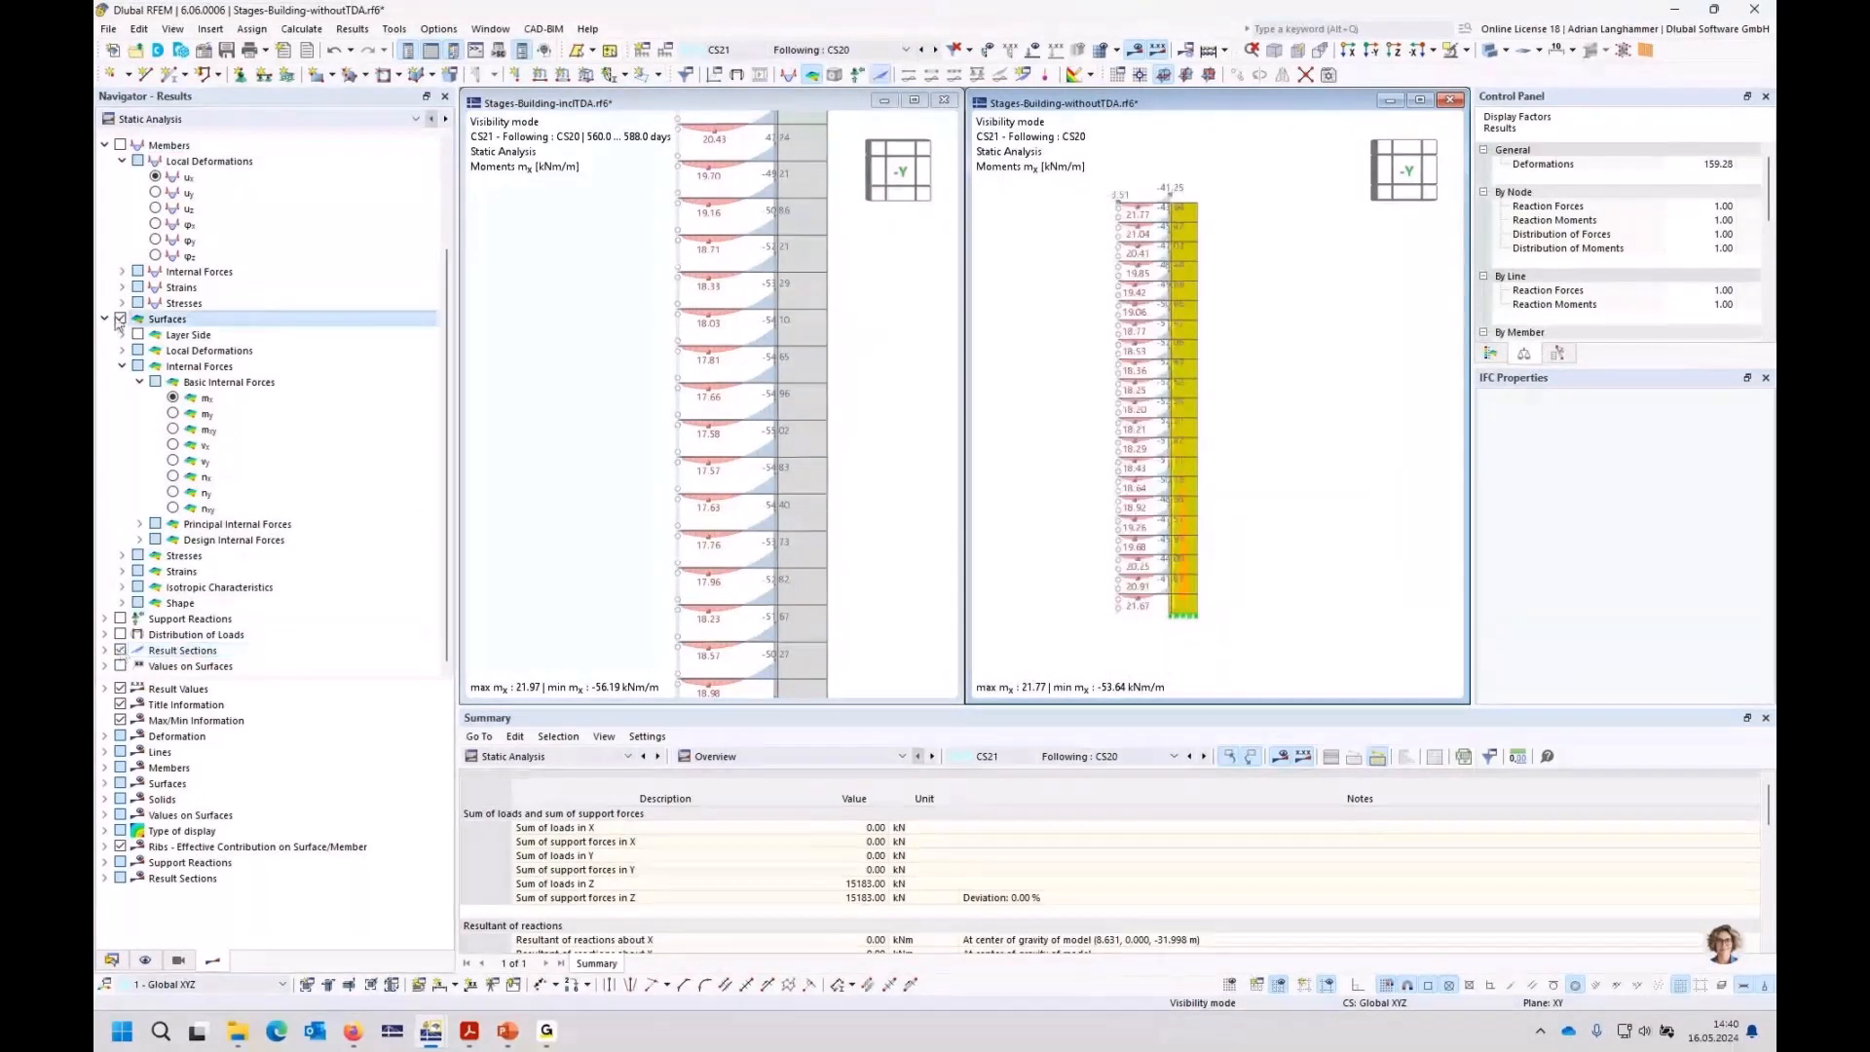
Step: Compare the slab moments mx of both models floor by floor in the -Y view
{"action": "left_click", "coordinate": [900, 178]}
{"action": "left_click", "coordinate": [900, 178]}
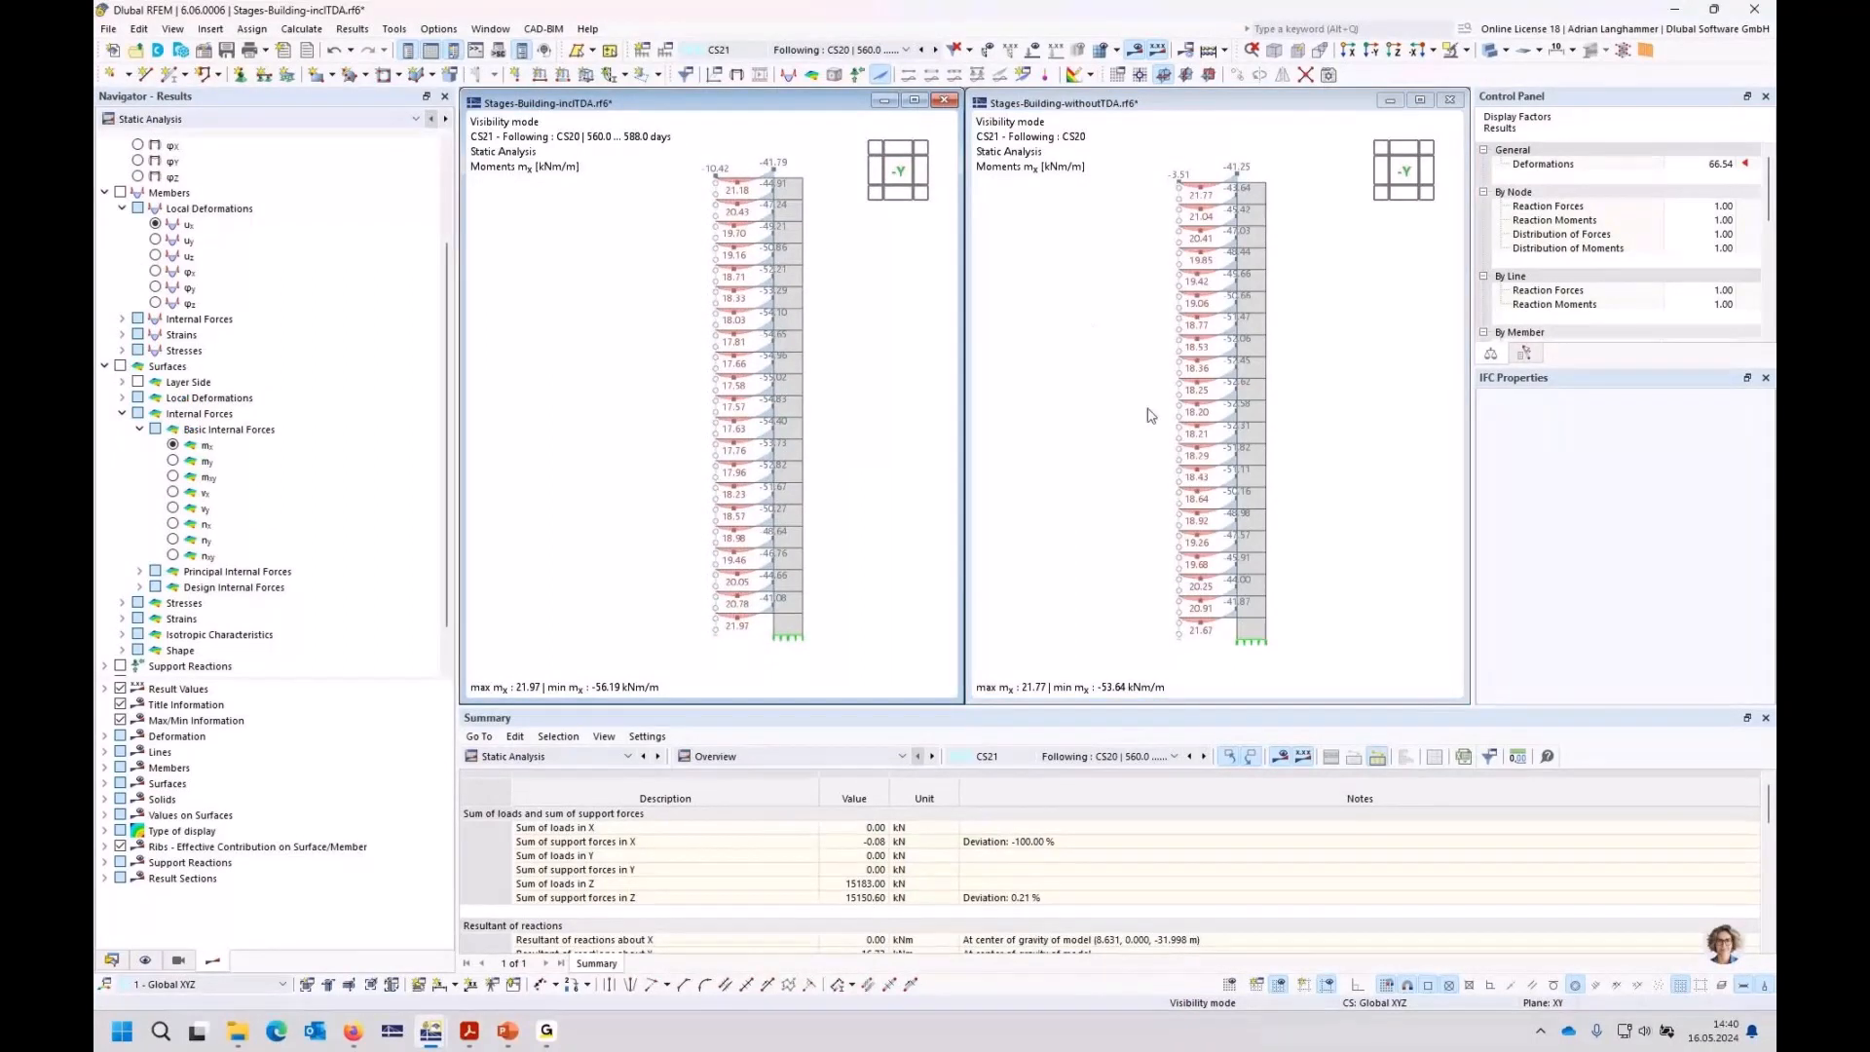
{"action": "scroll", "coordinate": [1147, 416], "scroll_direction": "up", "scroll_amount": 1}
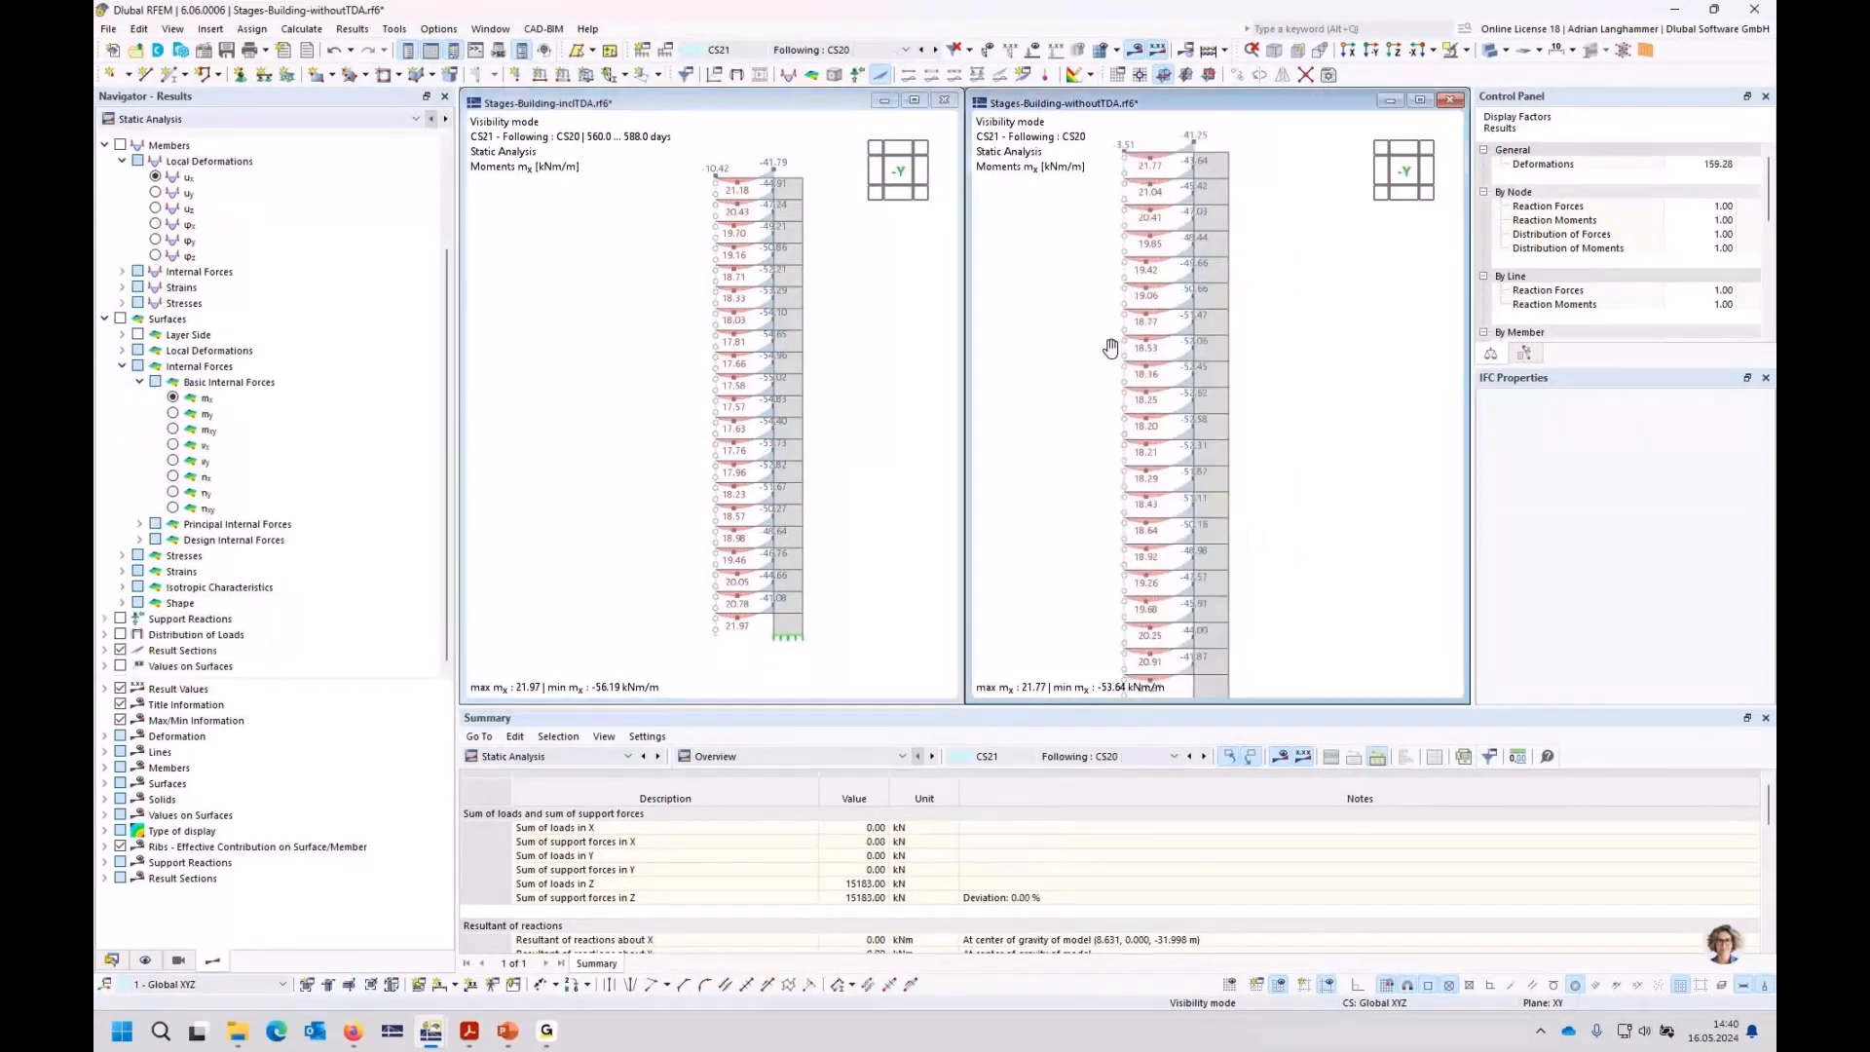
{"action": "scroll", "coordinate": [1118, 357], "scroll_direction": "up", "scroll_amount": 1}
{"action": "left_click", "coordinate": [867, 323]}
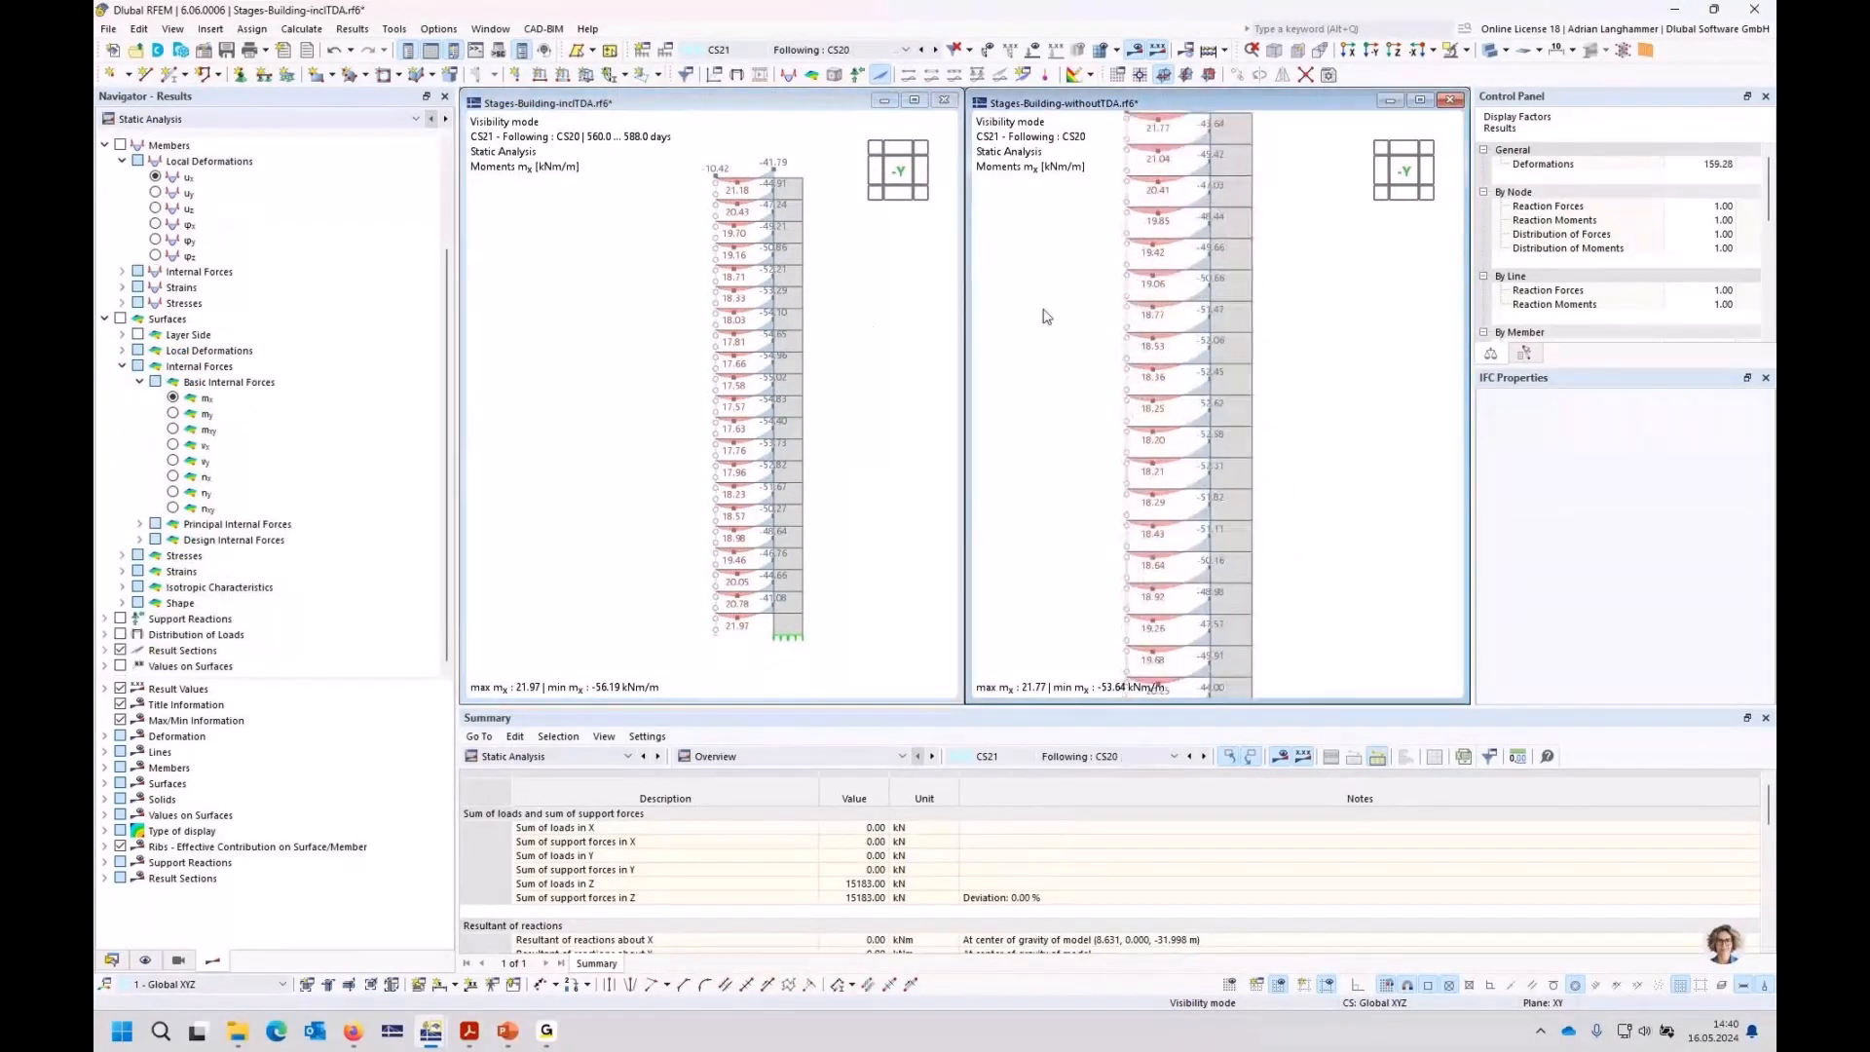
{"action": "middle_click_drag", "start_coordinate": [1072, 283], "coordinate": [1065, 323]}
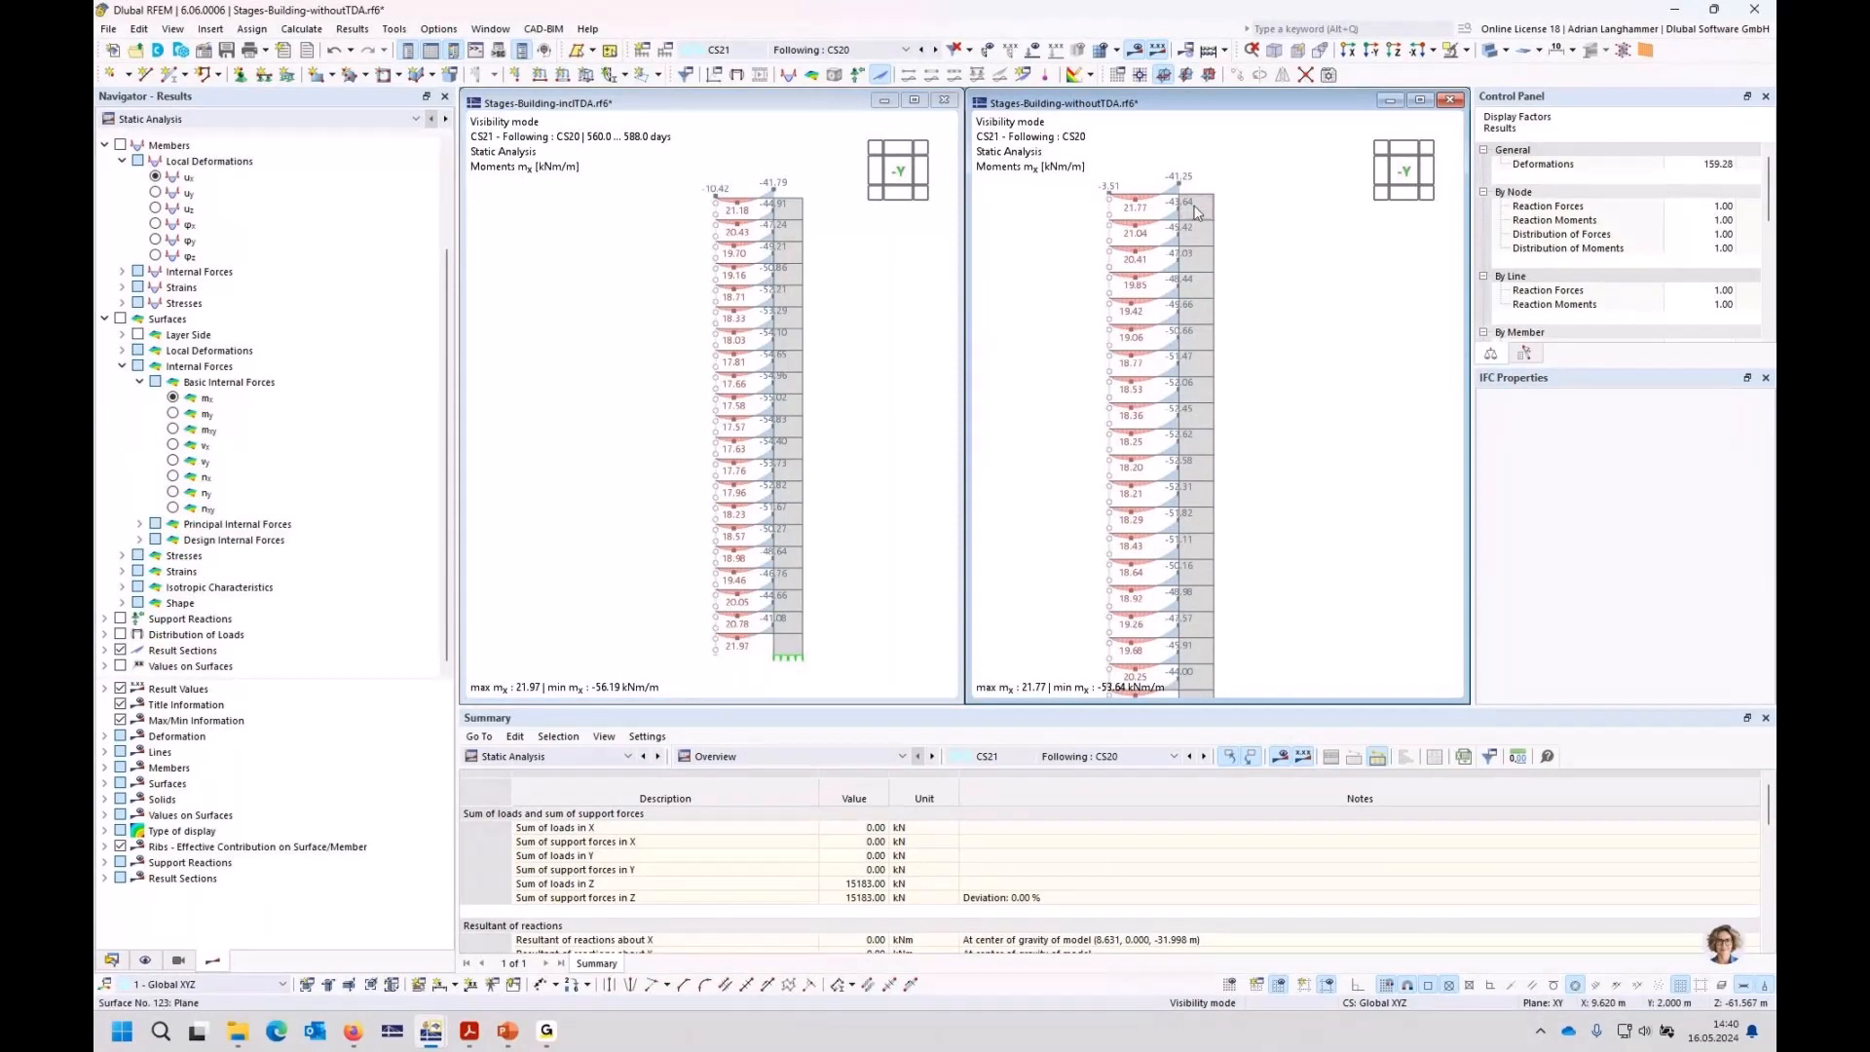
{"action": "scroll", "coordinate": [778, 198], "scroll_direction": "up", "scroll_amount": 1}
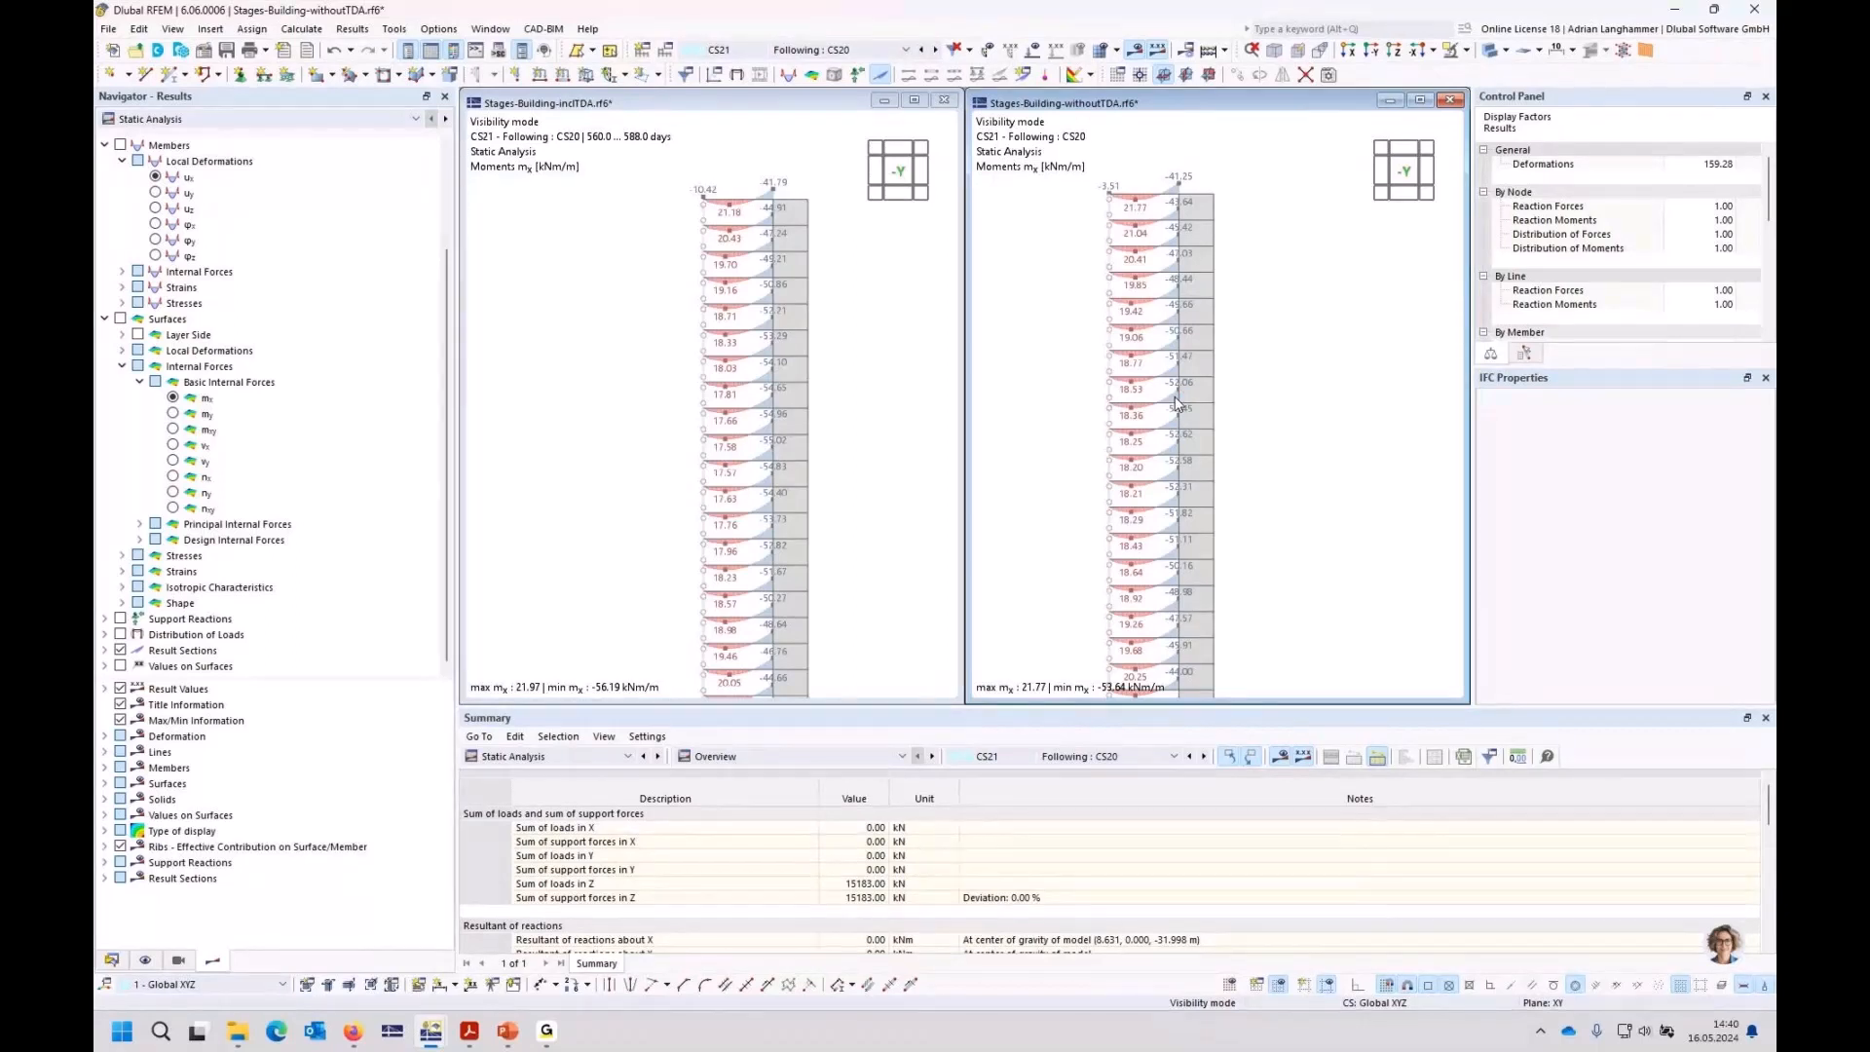
Step: Display the Concrete Design results of both the withoutTDA and inclTDA models in place of the static analysis results
{"action": "left_click", "coordinate": [555, 756]}
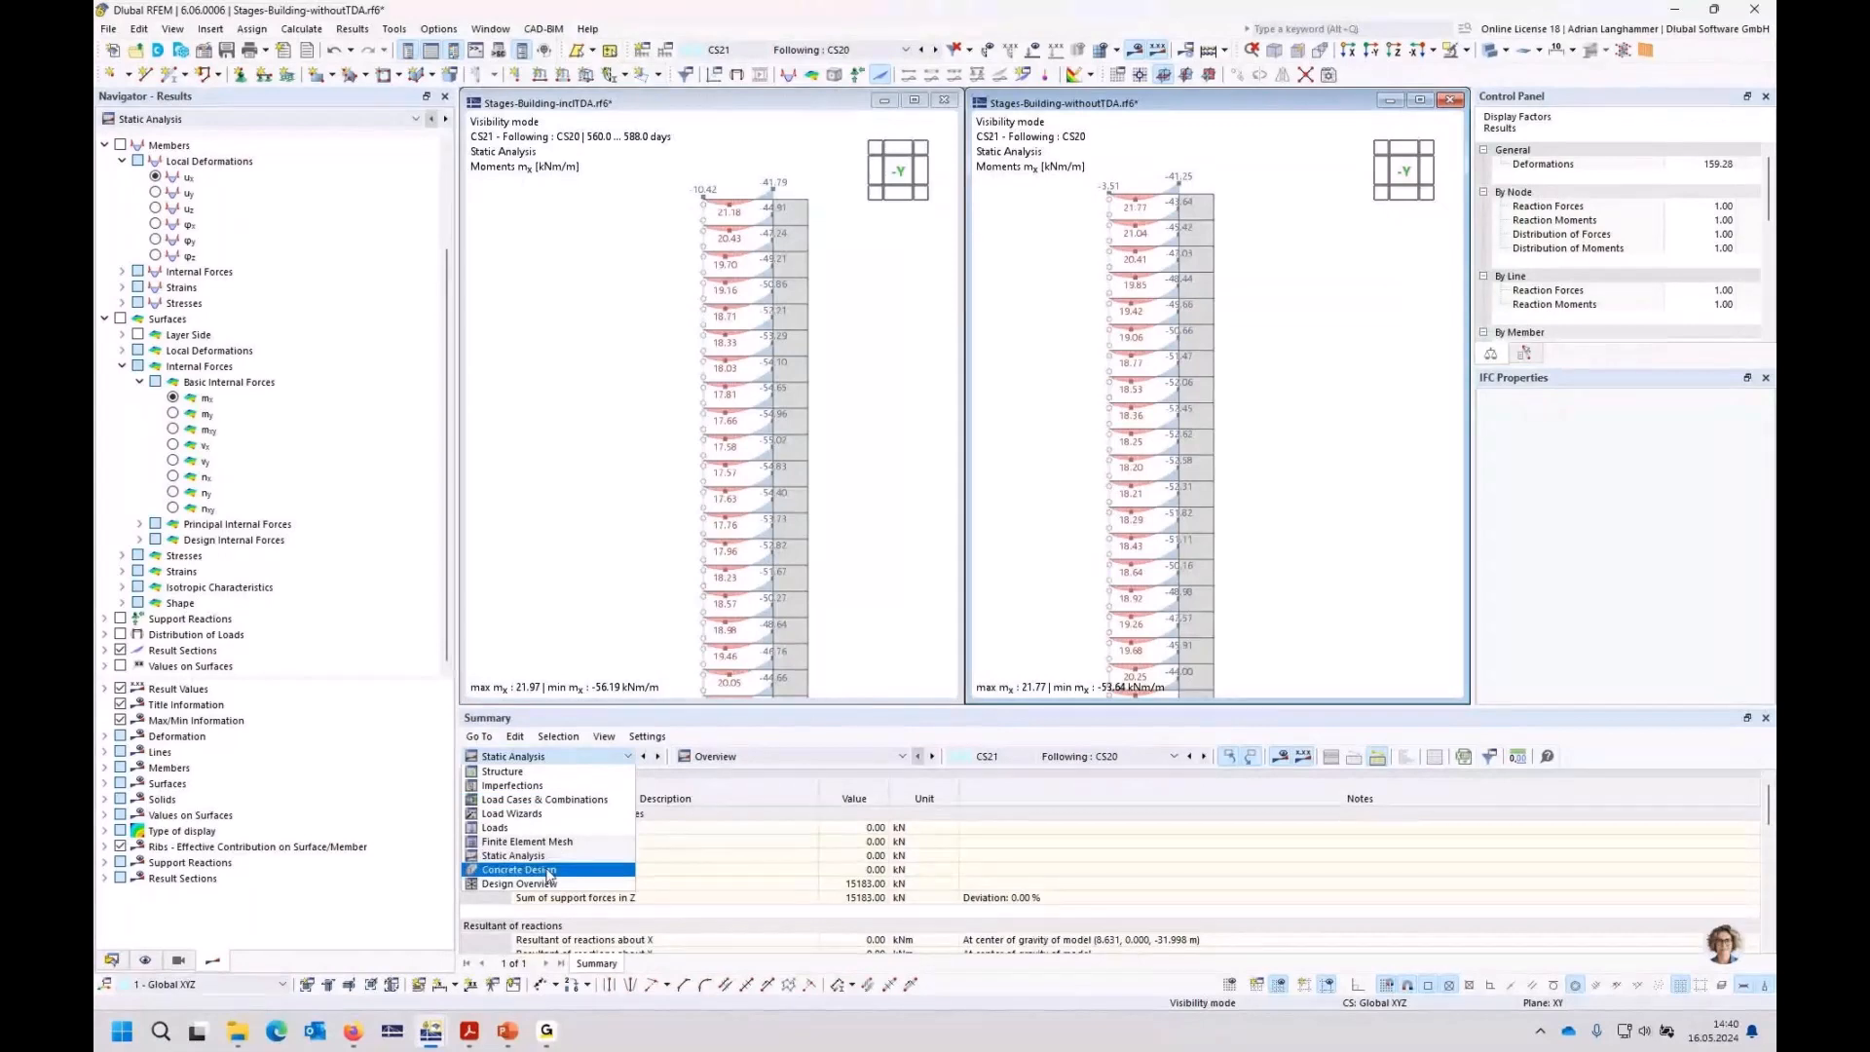
{"action": "key", "text": "Escape"}
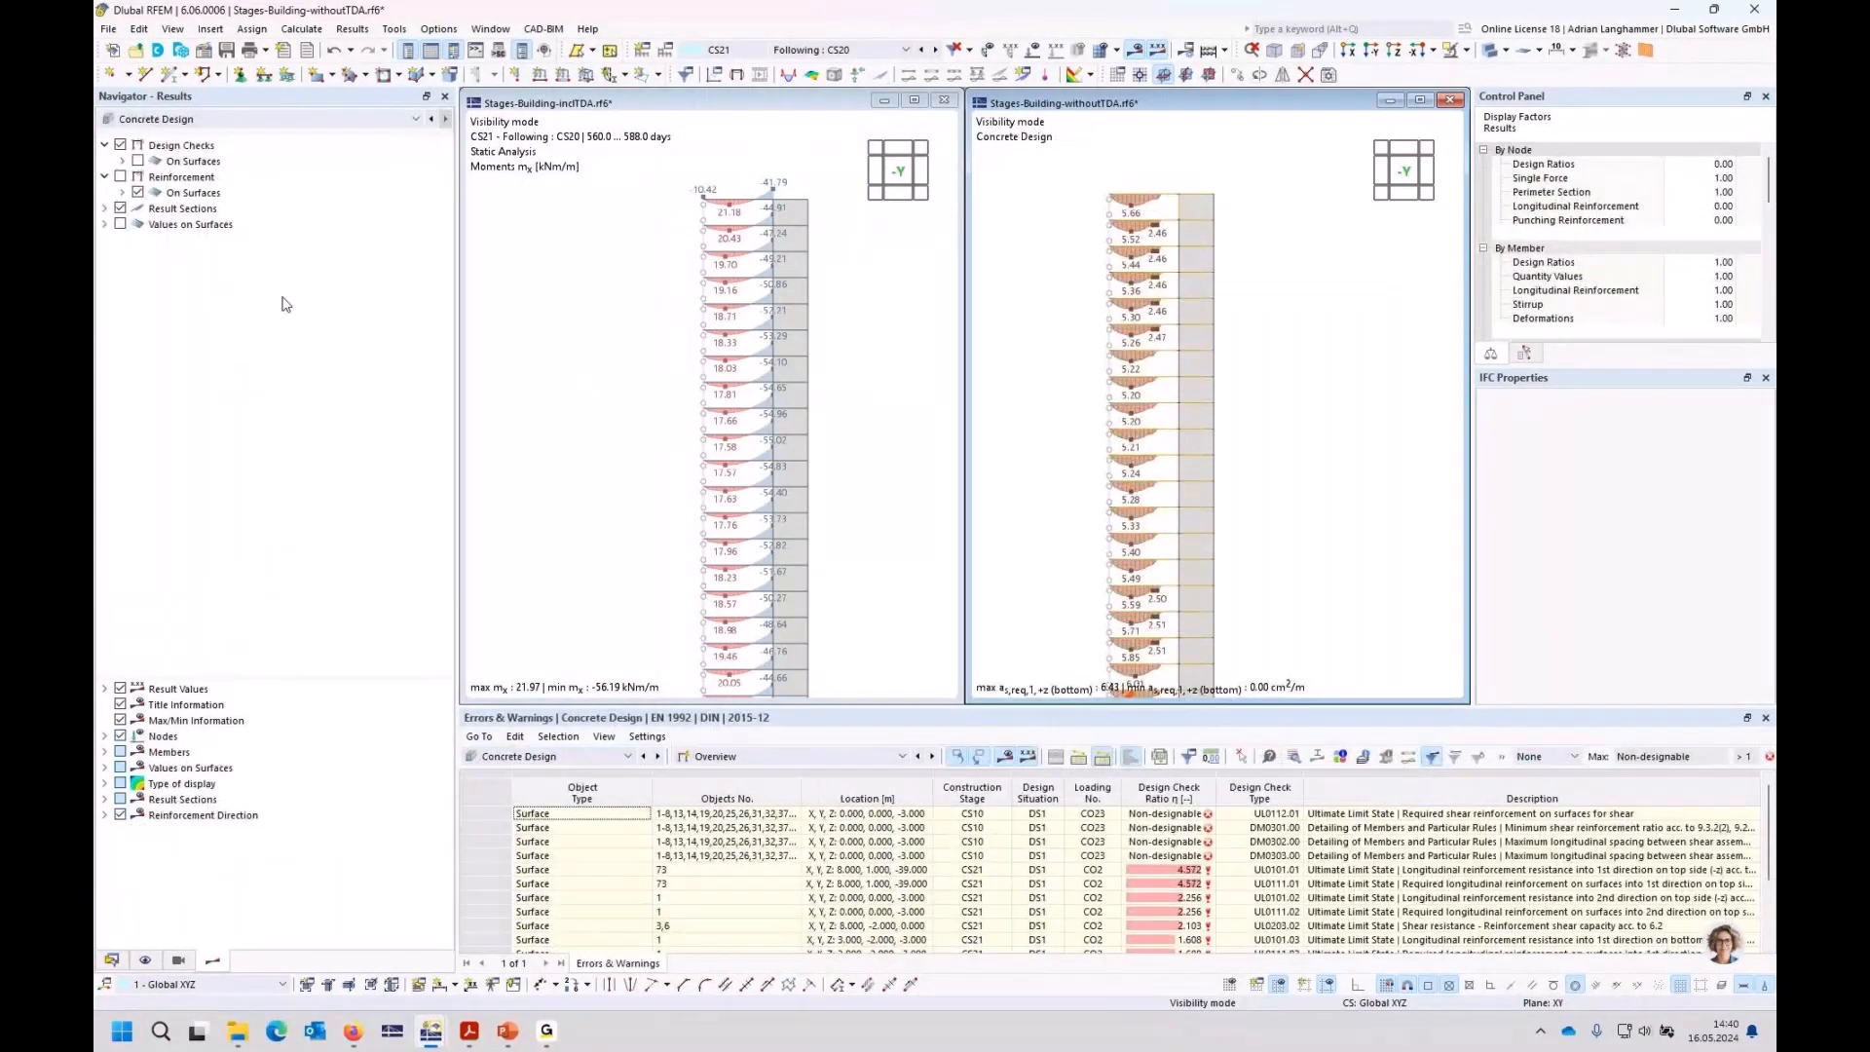
{"action": "left_click", "coordinate": [604, 760]}
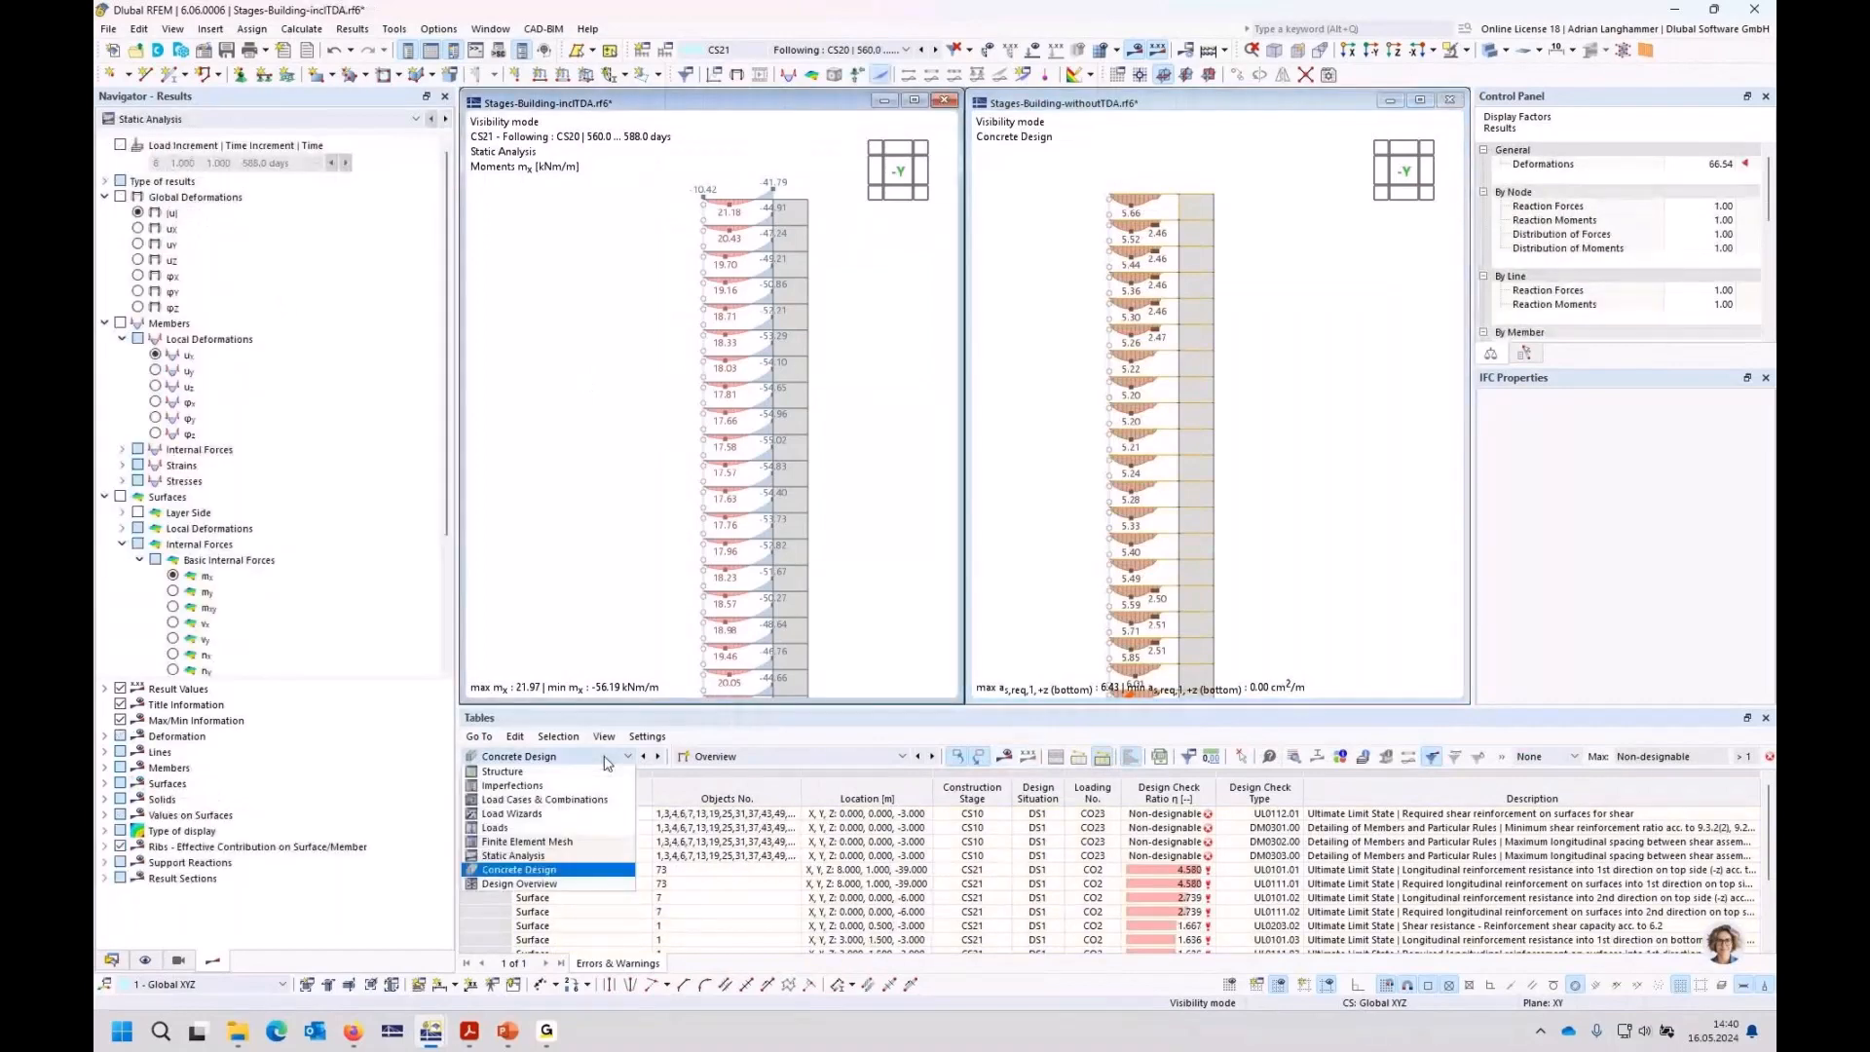
{"action": "left_click", "coordinate": [573, 870]}
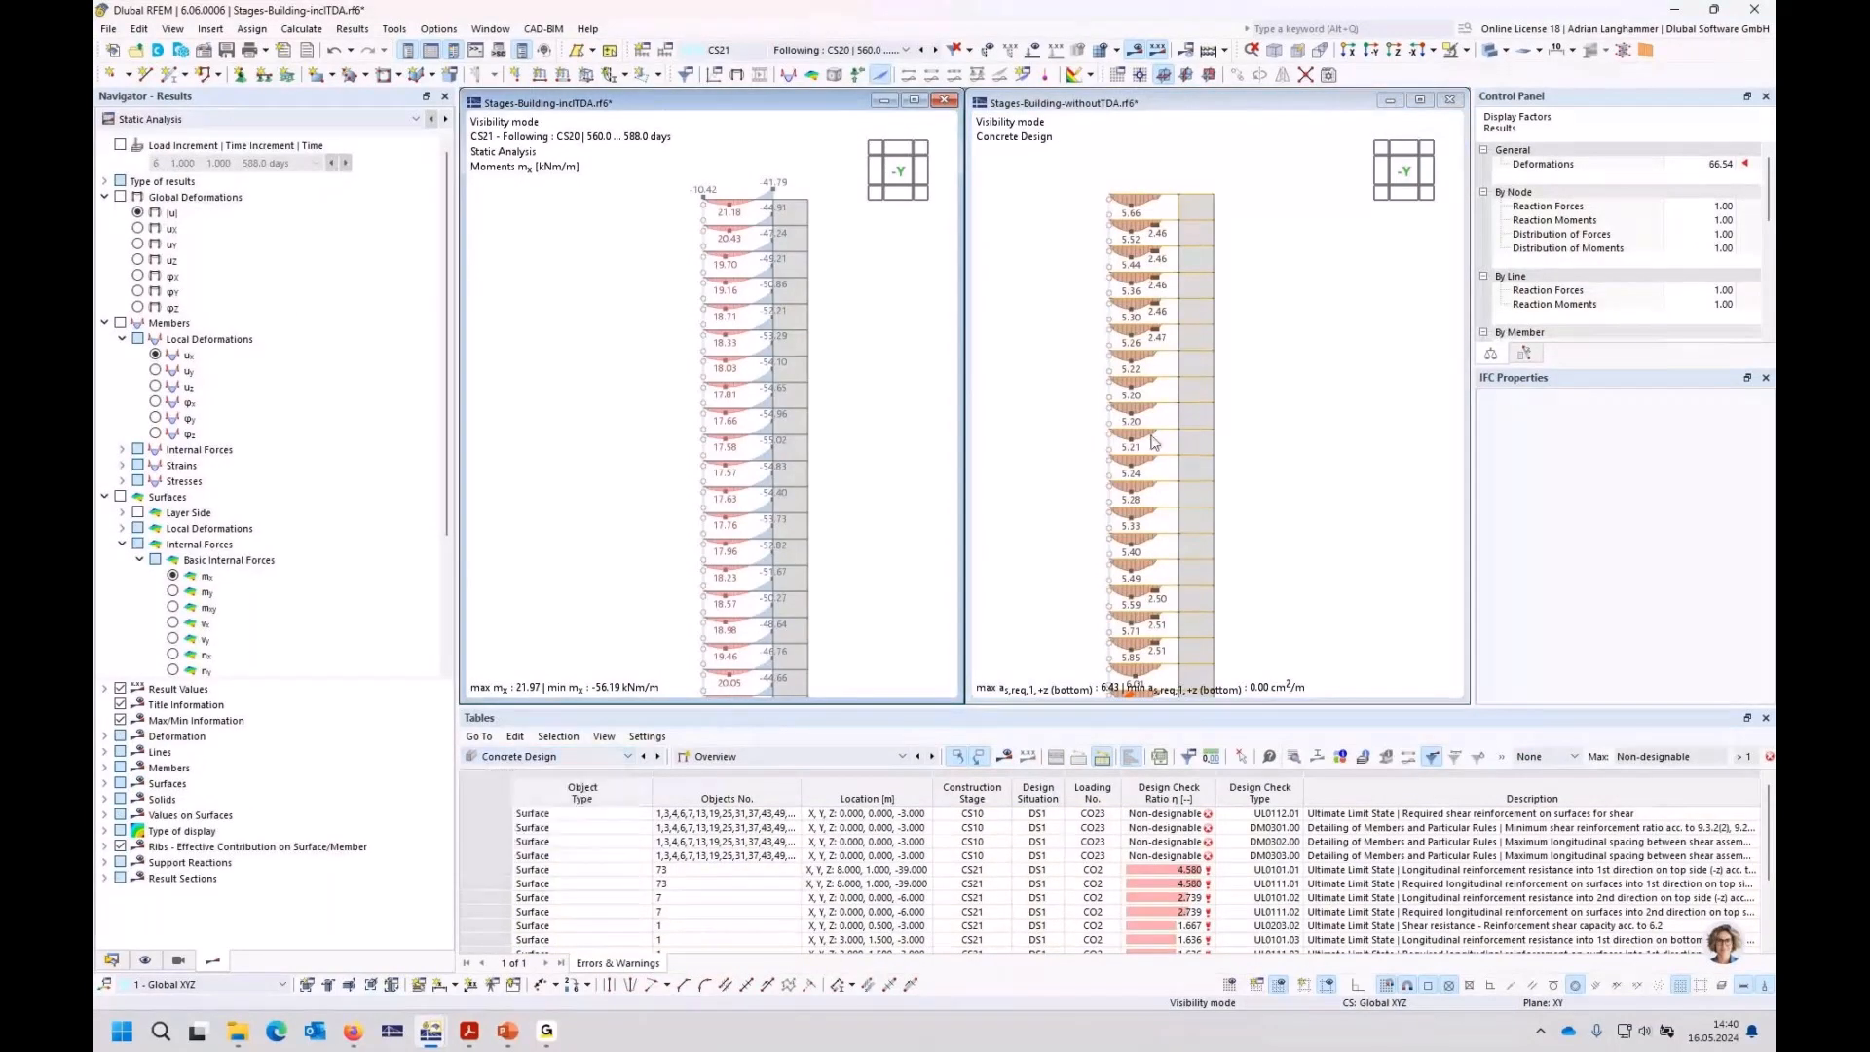
{"action": "left_click", "coordinate": [1082, 400]}
{"action": "middle_click_drag", "start_coordinate": [1079, 399], "coordinate": [1104, 412], "text": "ctrl"}
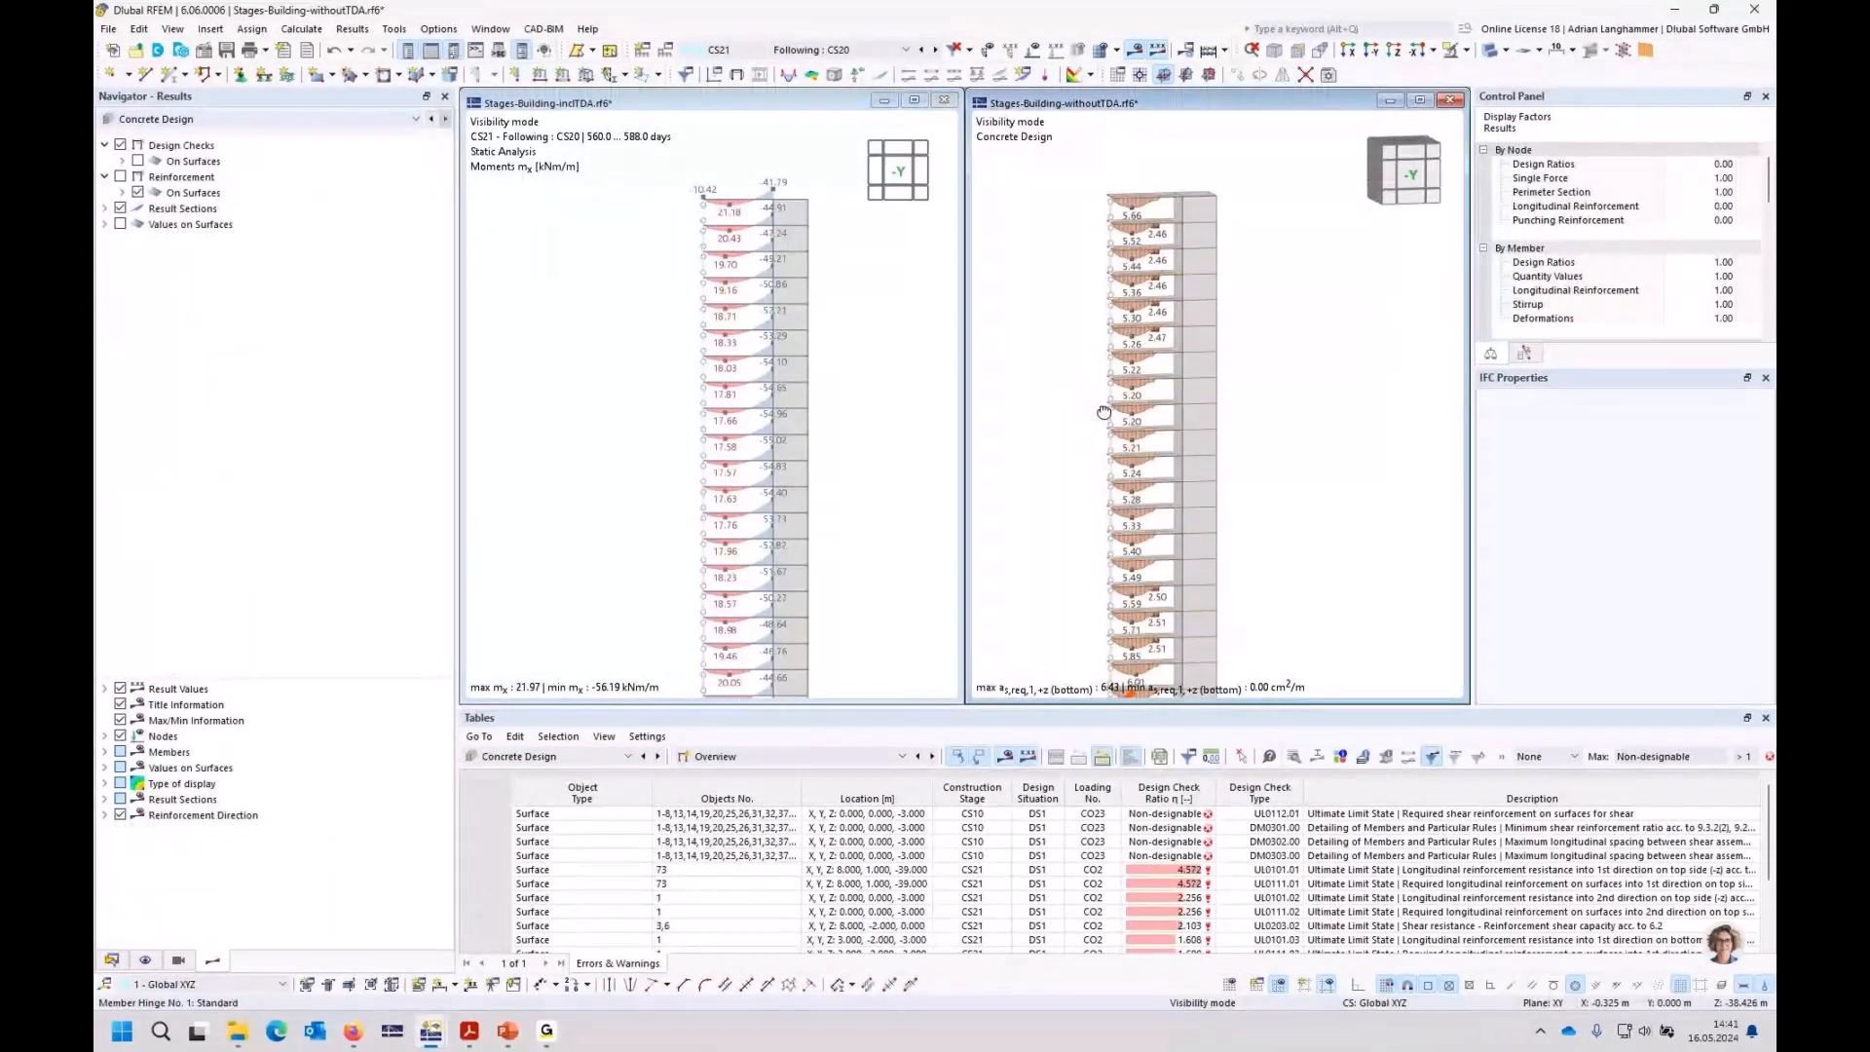
{"action": "scroll", "coordinate": [1104, 412], "scroll_direction": "up", "scroll_amount": 2}
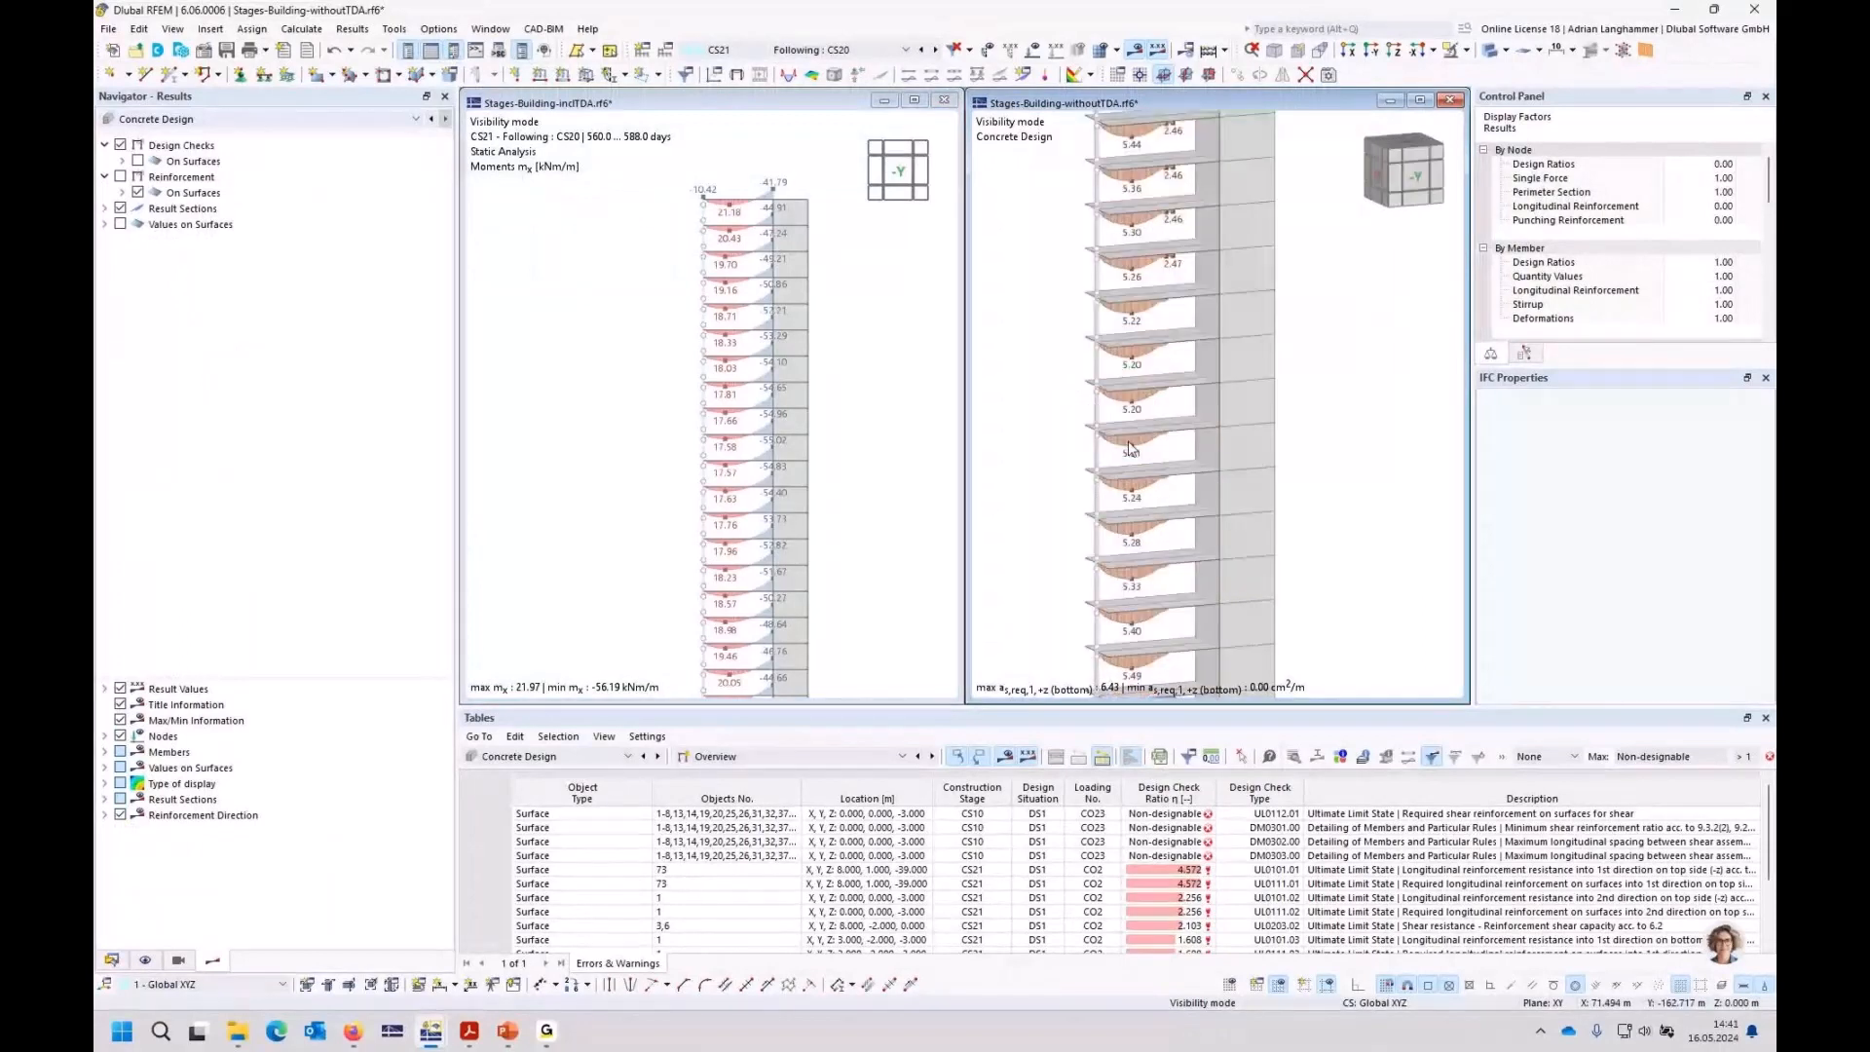
{"action": "left_click", "coordinate": [616, 696]}
{"action": "left_click", "coordinate": [541, 676]}
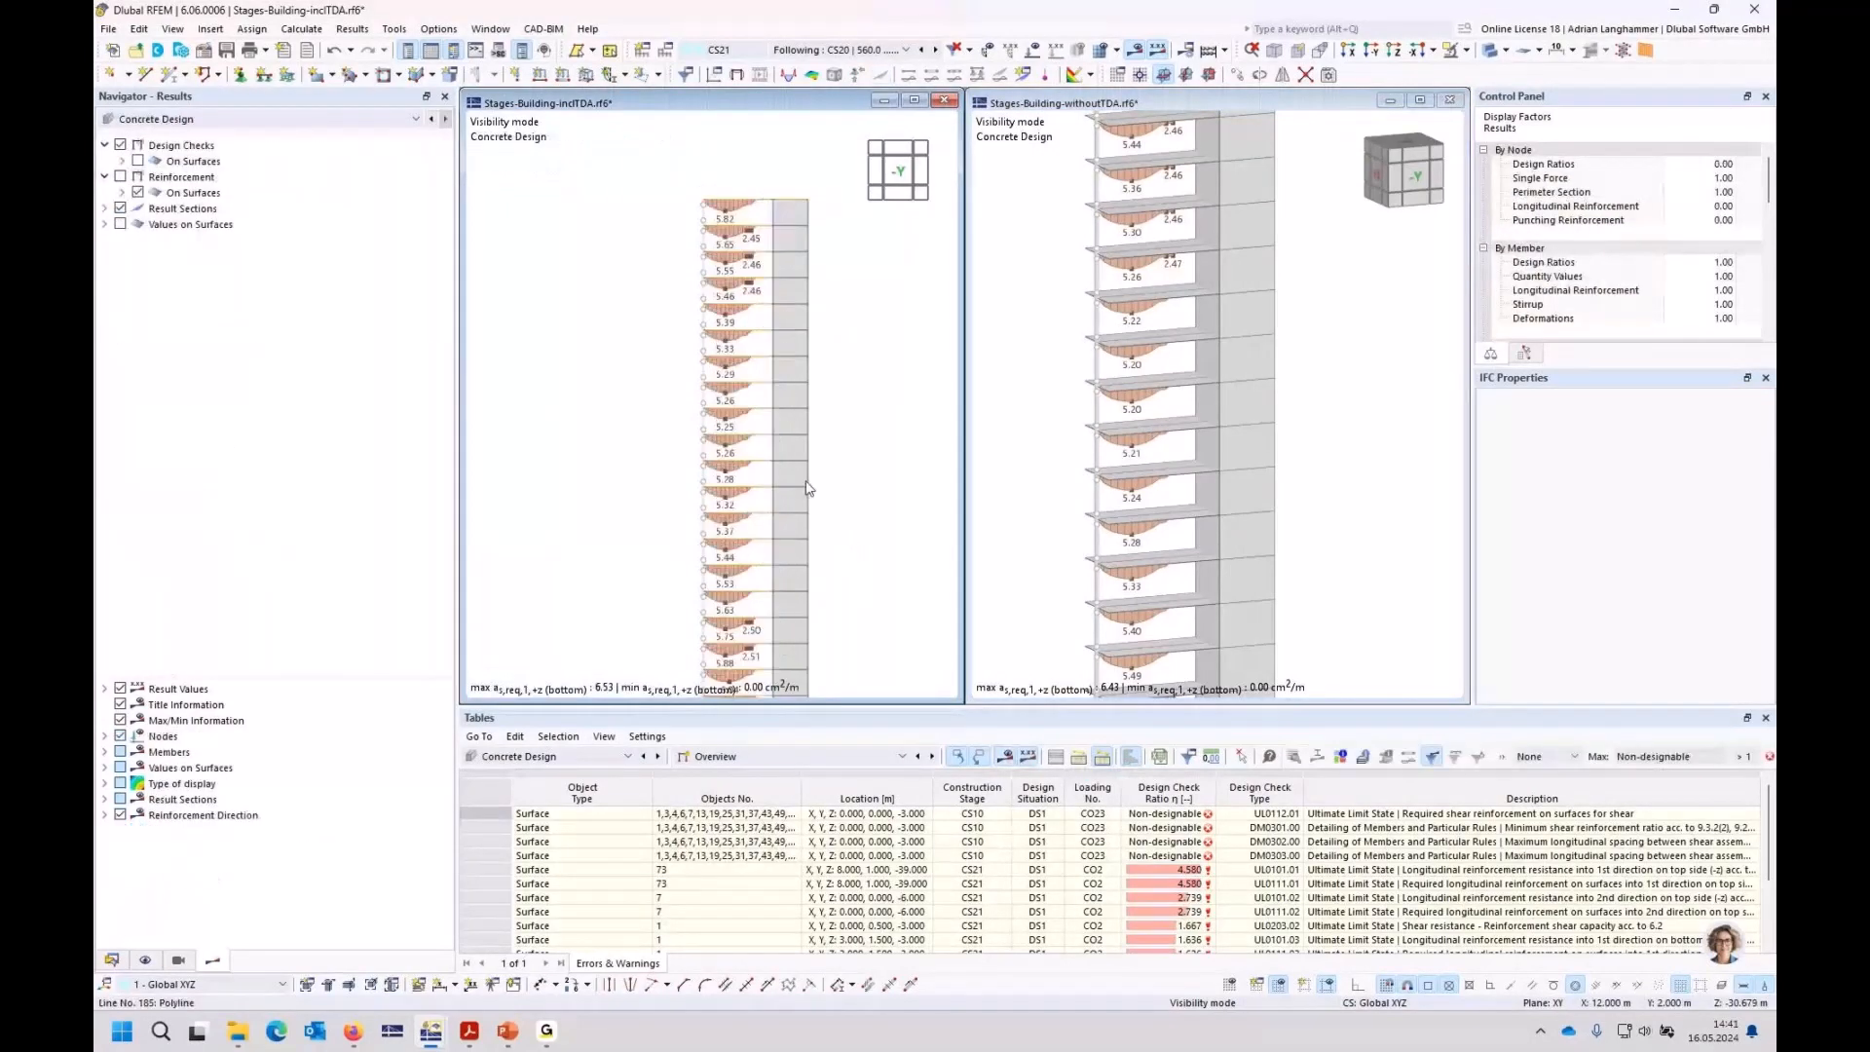
Step: Show the required longitudinal reinforcement as,req,1,-z (top) on the result sections of the inclTDA model, with surface results hidden
{"action": "left_click", "coordinate": [122, 193]}
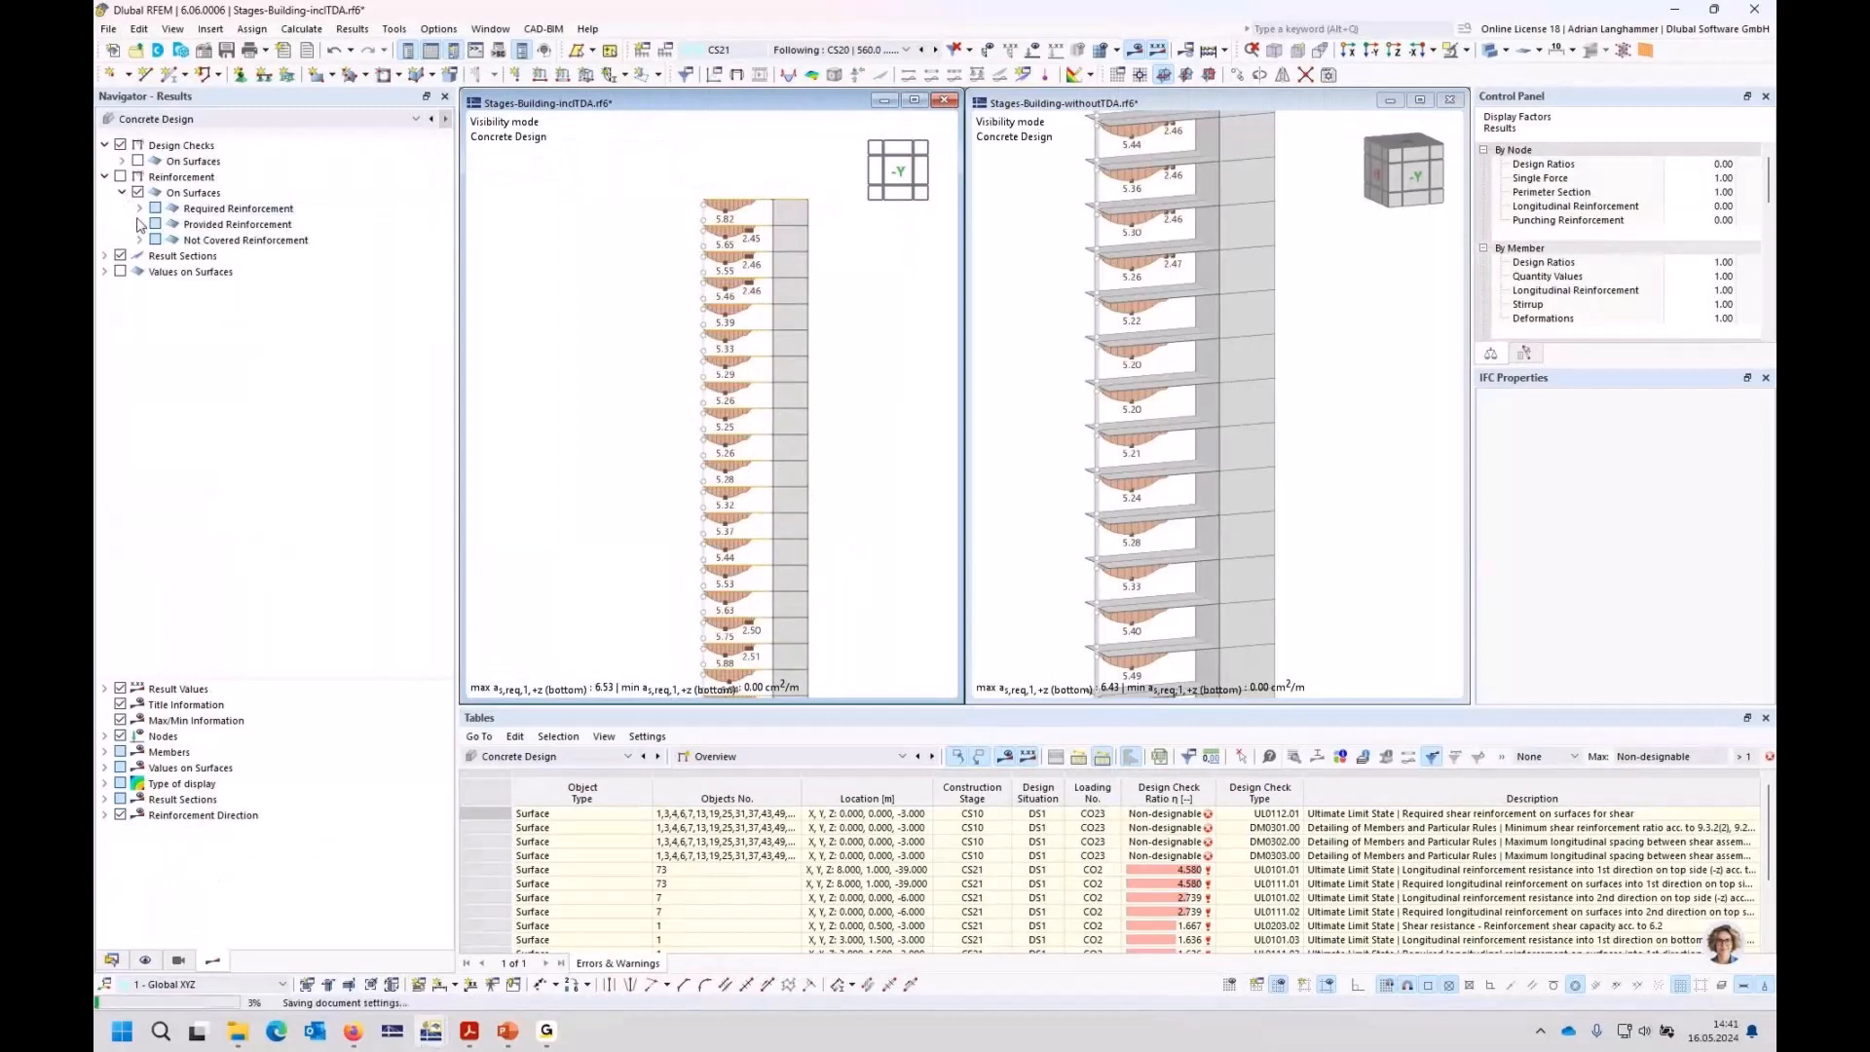
{"action": "left_click", "coordinate": [139, 209]}
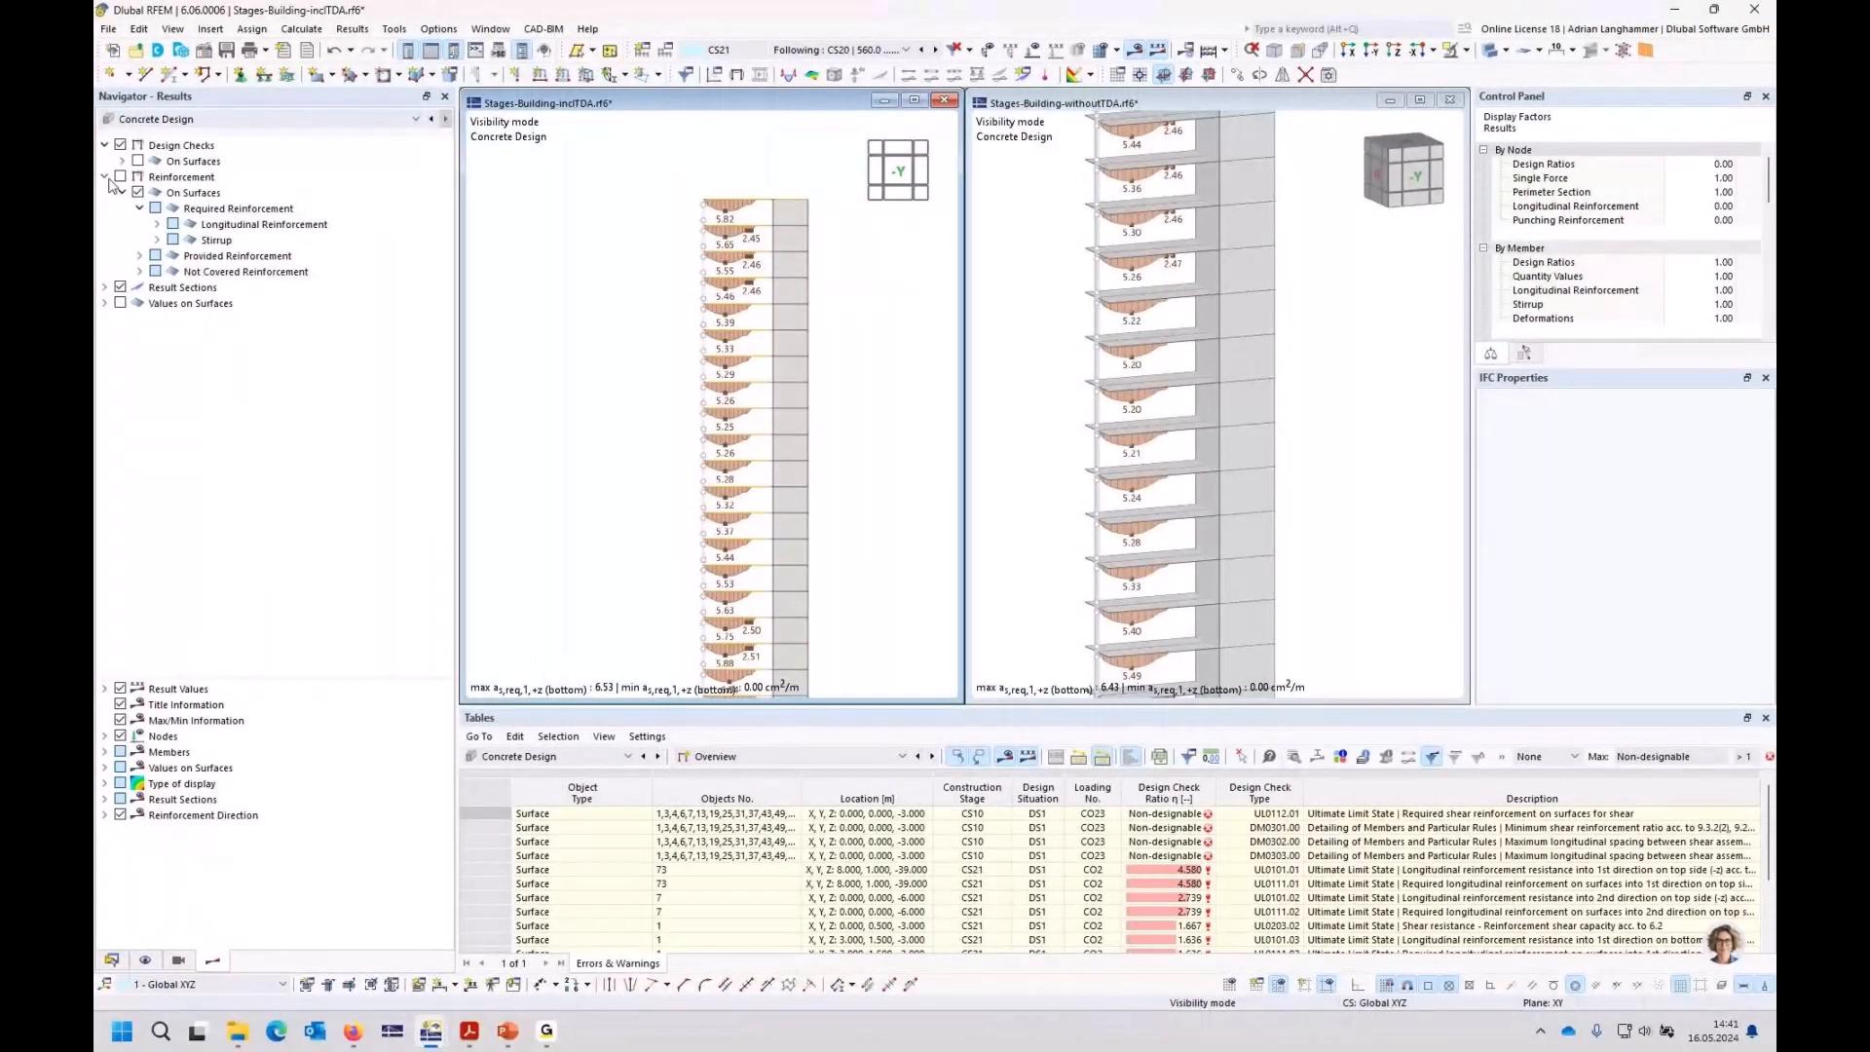
{"action": "left_click", "coordinate": [157, 224]}
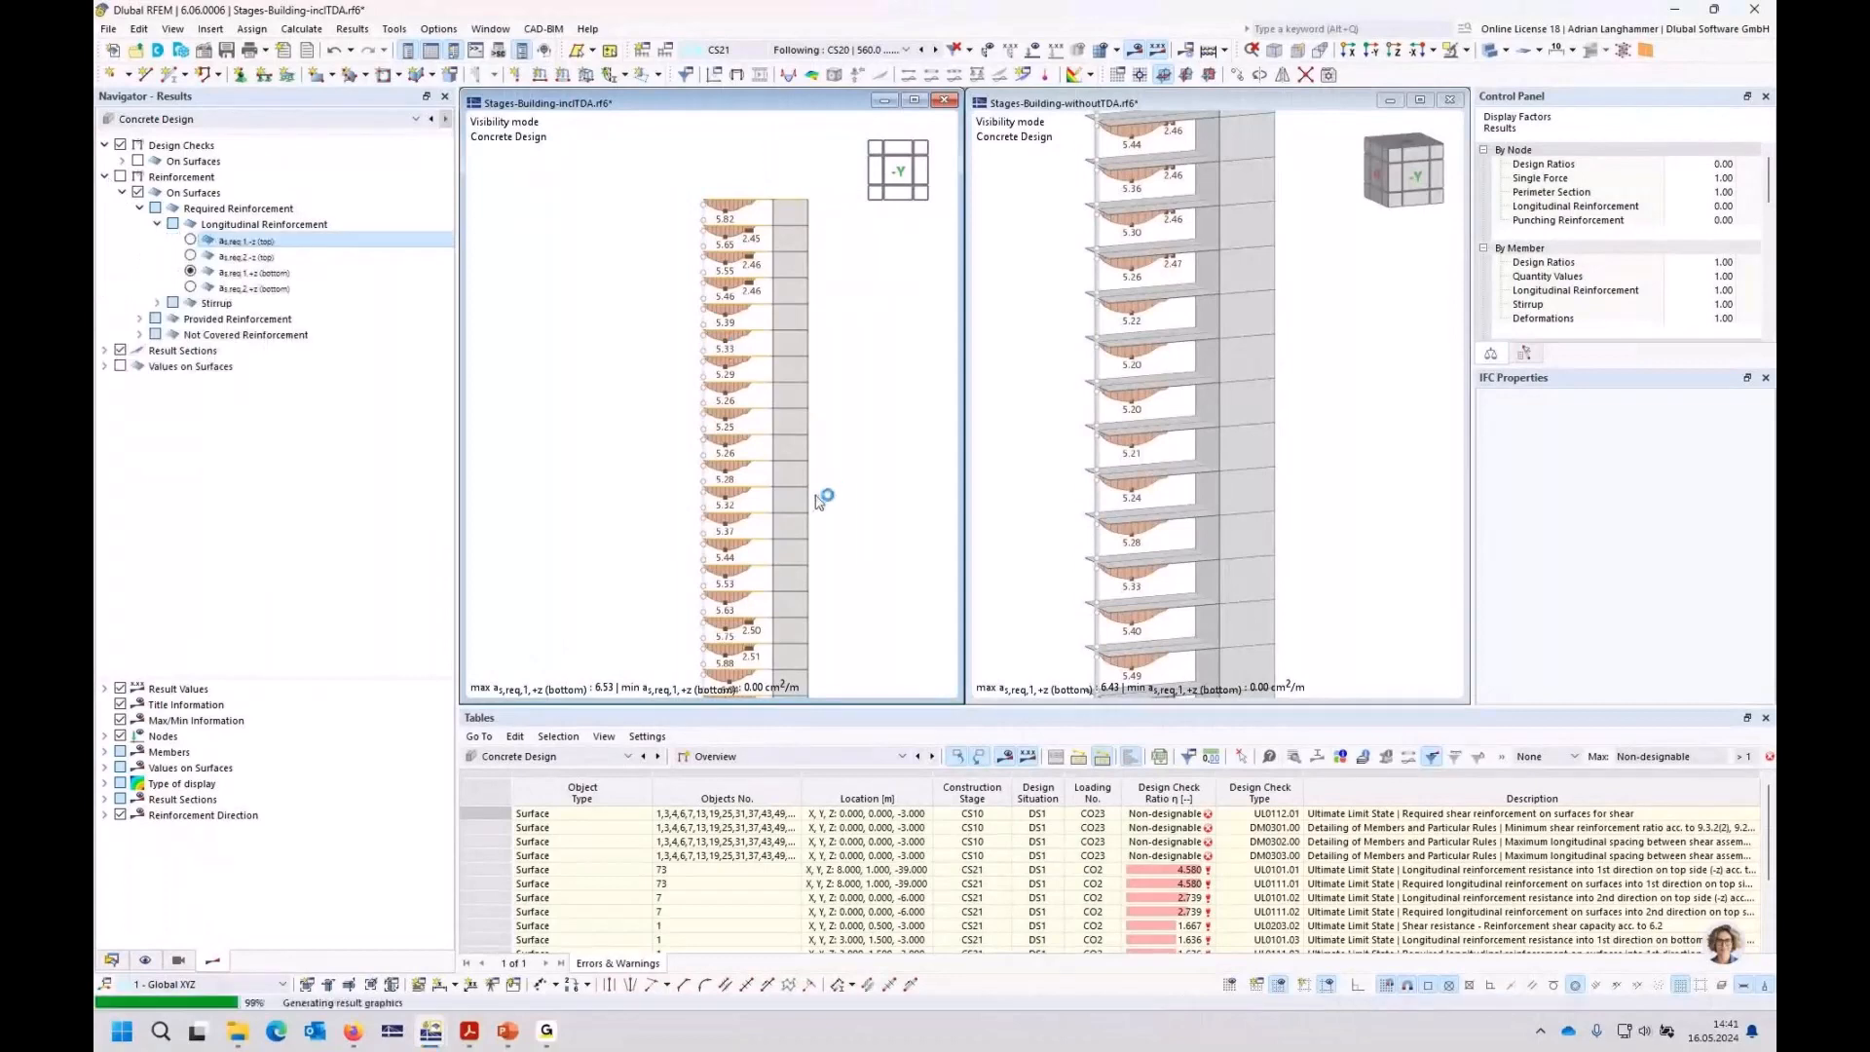
{"action": "left_click", "coordinate": [137, 193]}
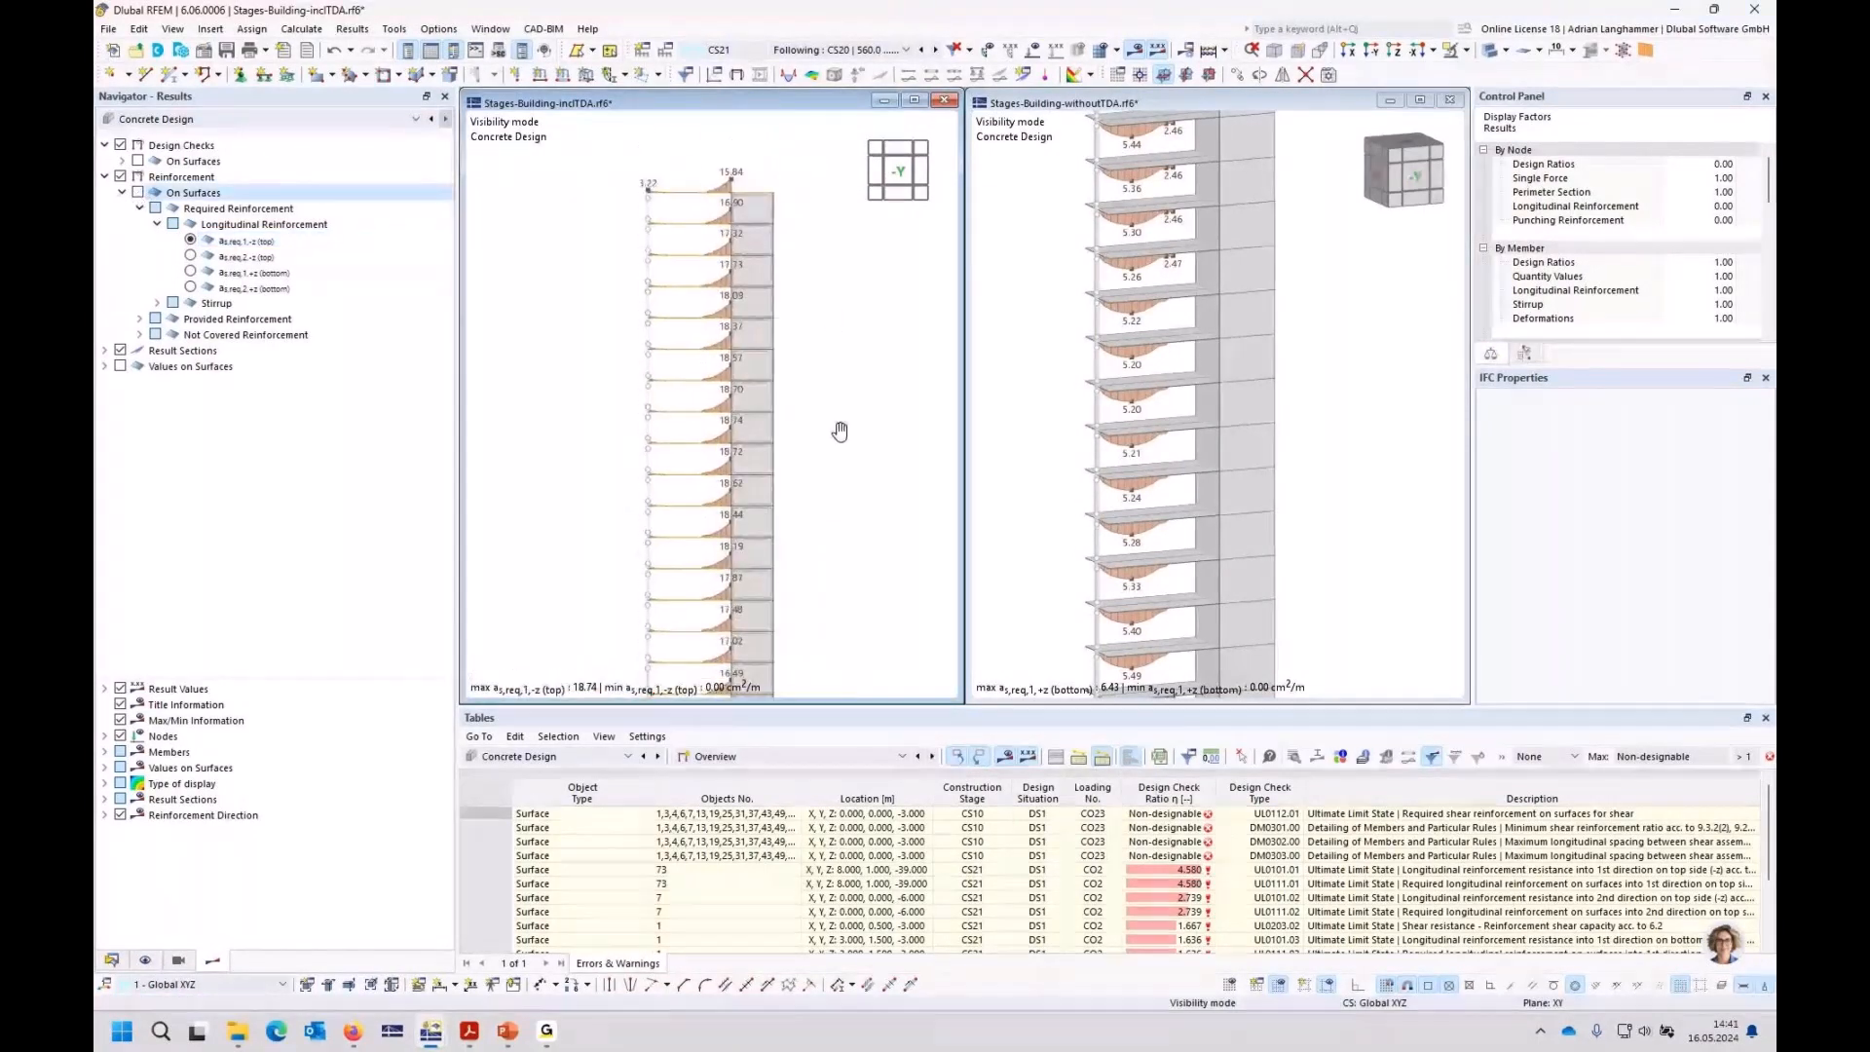
Step: Show the required reinforcement as,req,1,-z (top) on the withoutTDA model's result sections in the -Y view, with surface results hidden
{"action": "left_click", "coordinate": [190, 239]}
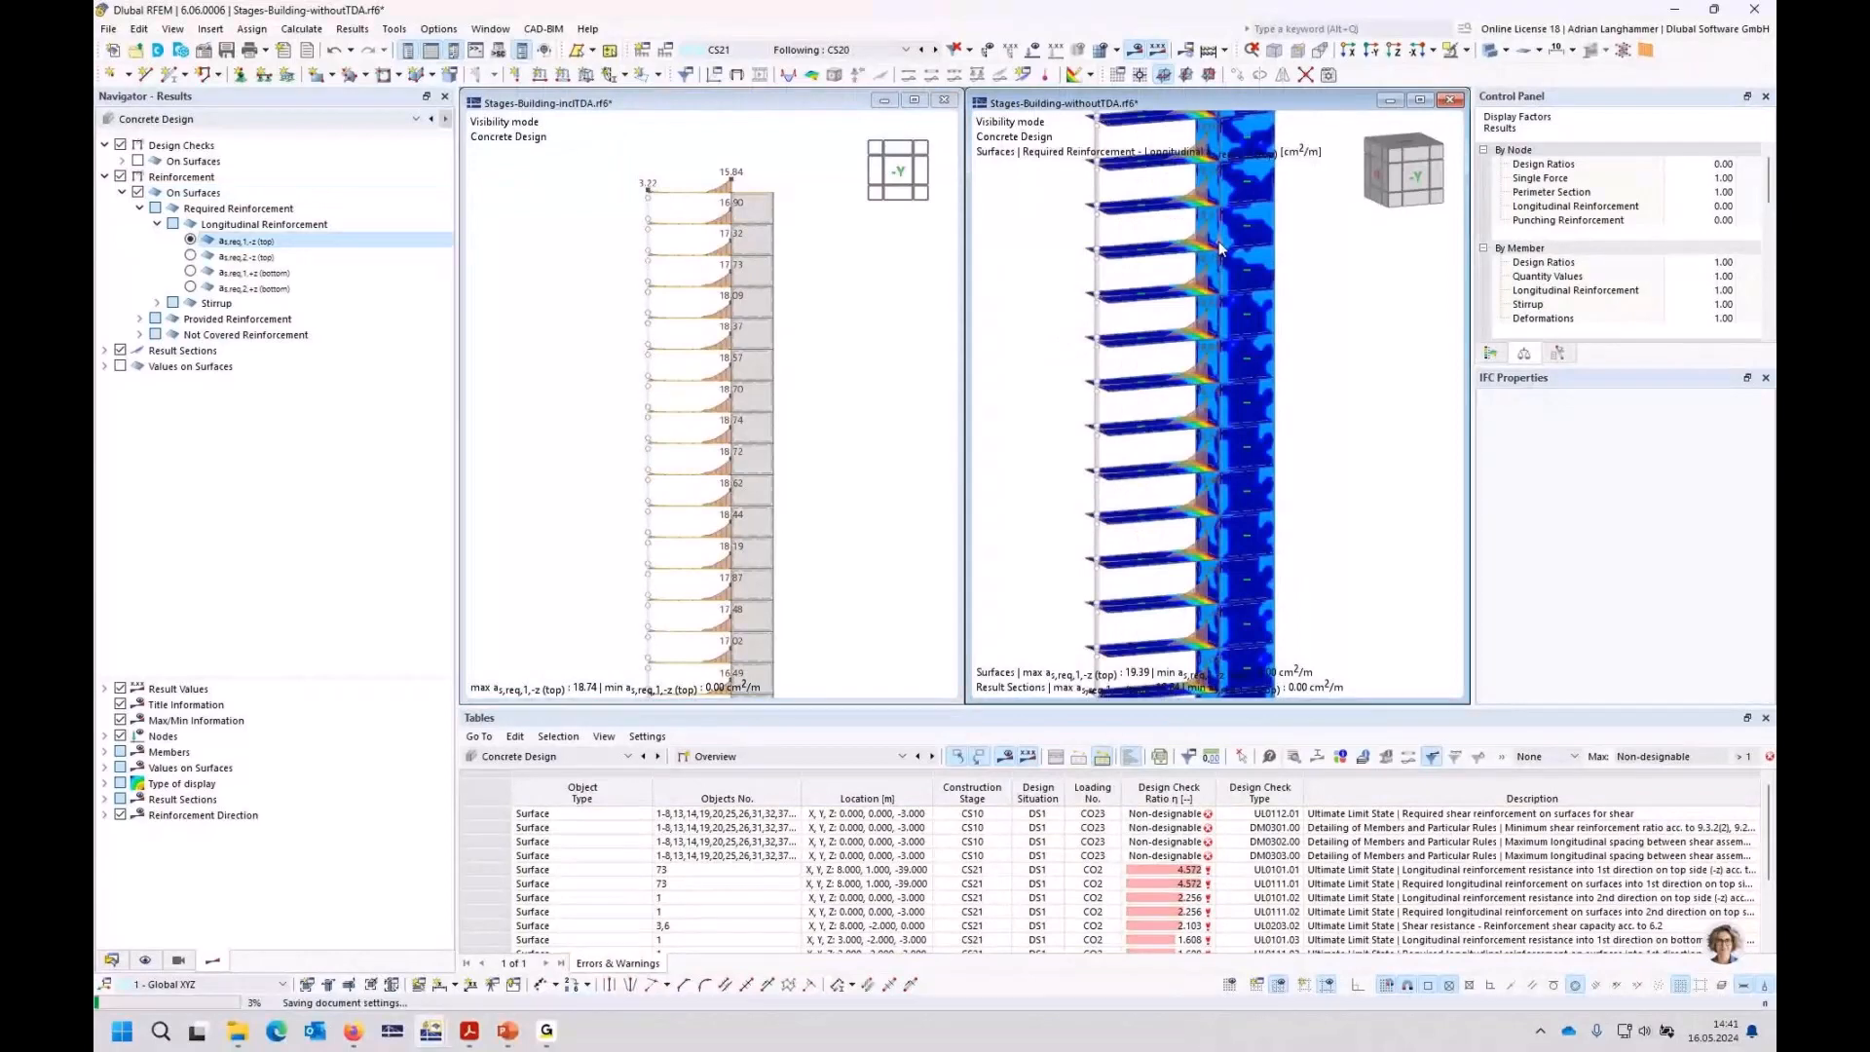
{"action": "left_click", "coordinate": [137, 192]}
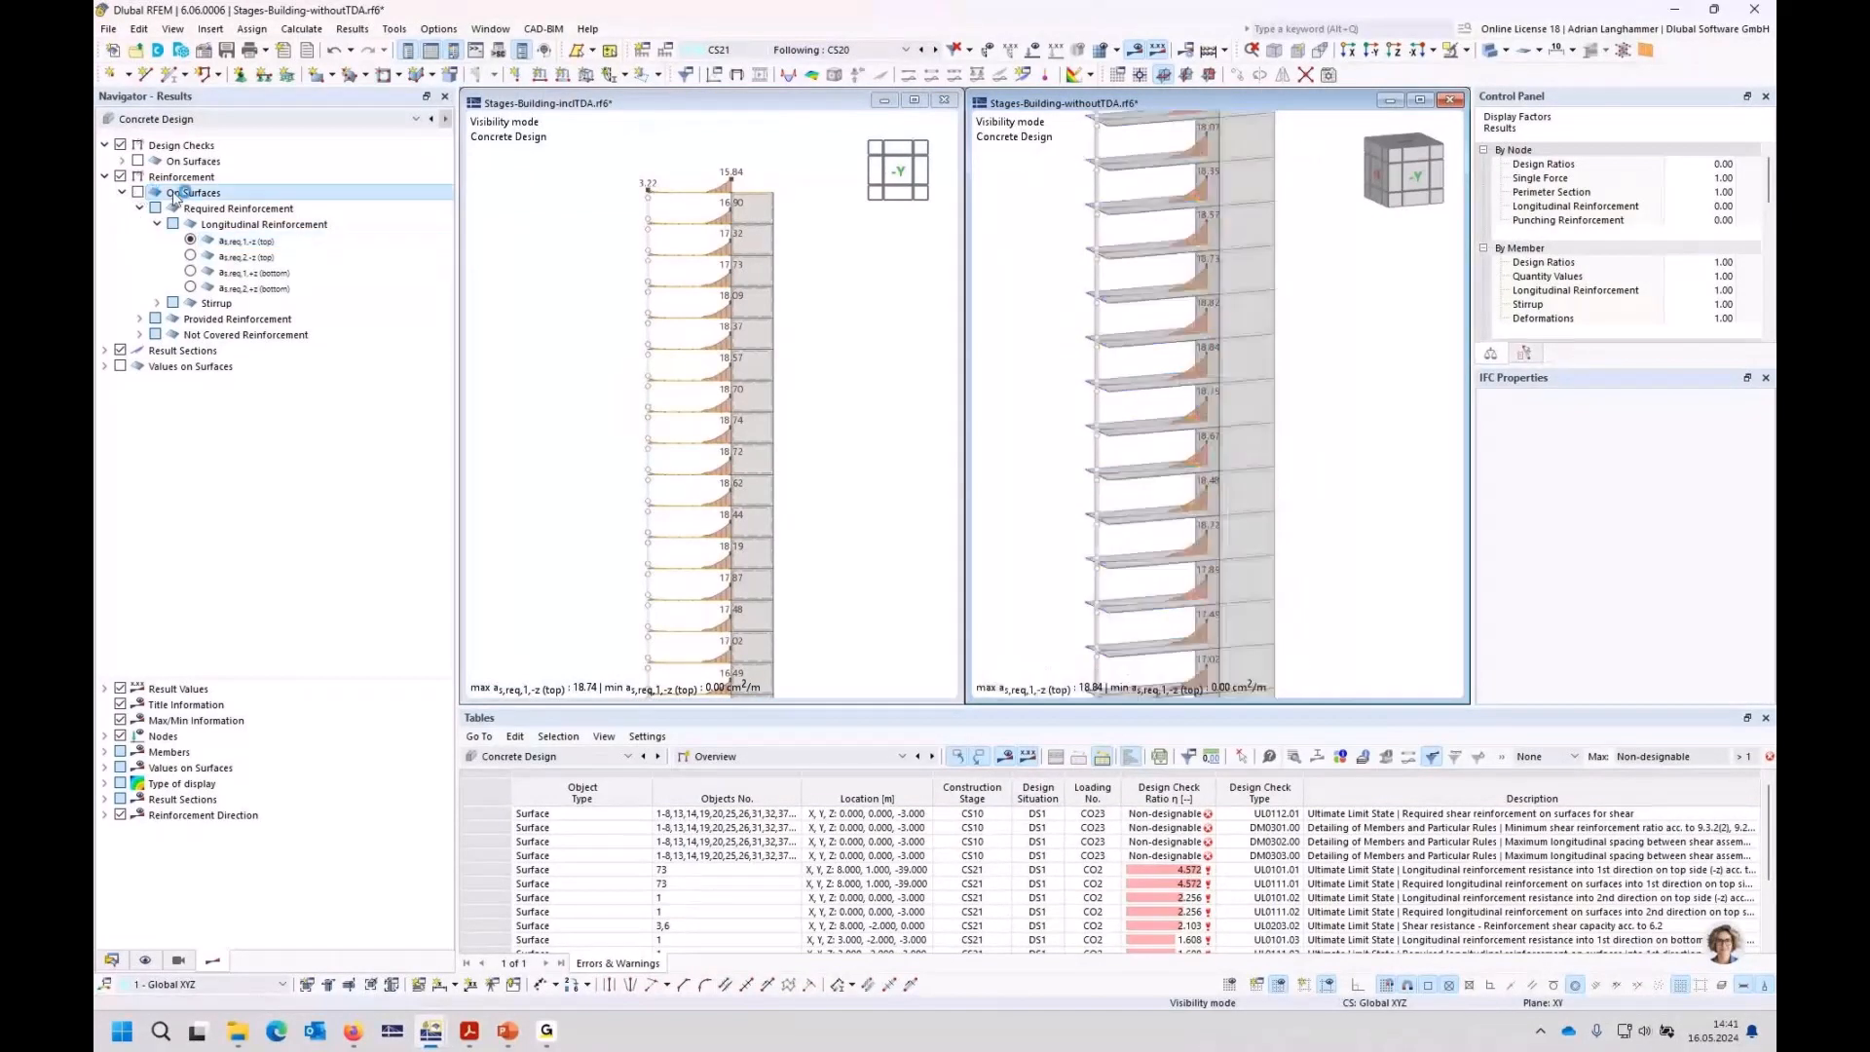
{"action": "left_click", "coordinate": [1393, 175]}
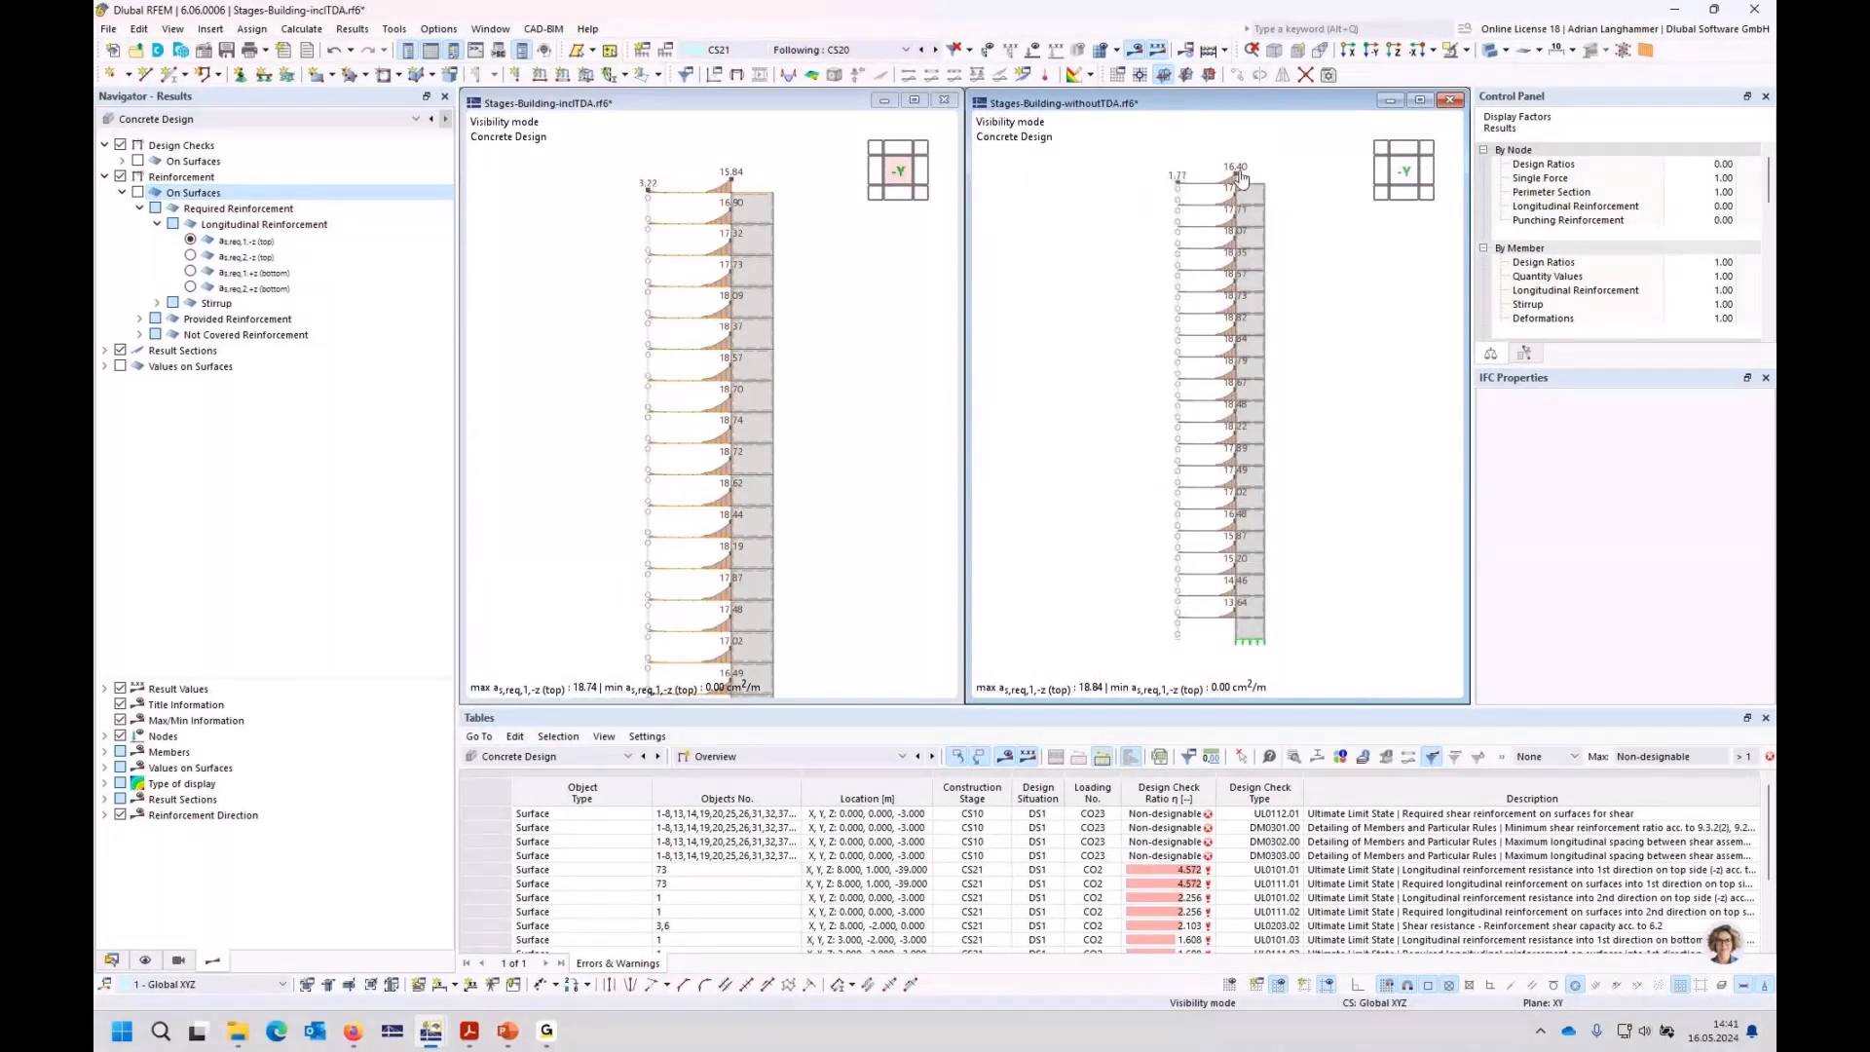
Step: Compare the required top reinforcement of both building models floor by floor, with the two -Y views aligned
{"action": "left_click", "coordinate": [914, 177]}
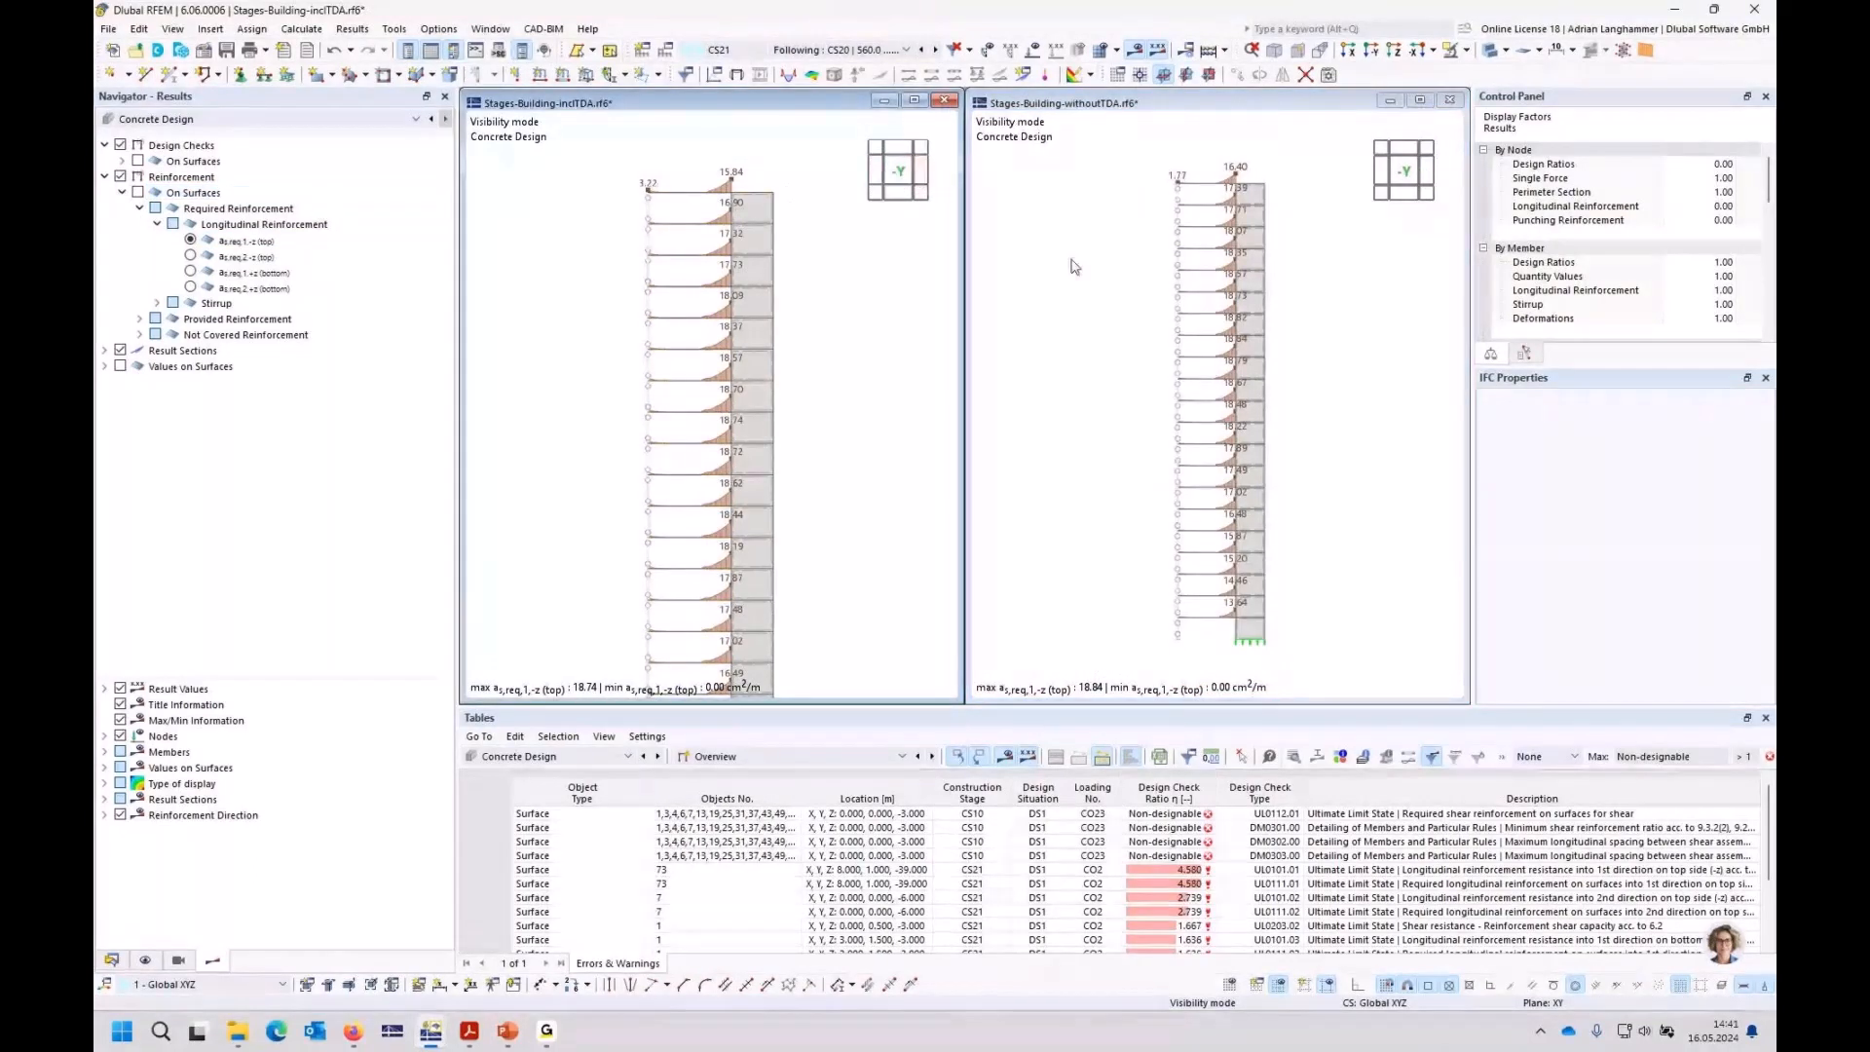
{"action": "left_click", "coordinate": [1069, 304]}
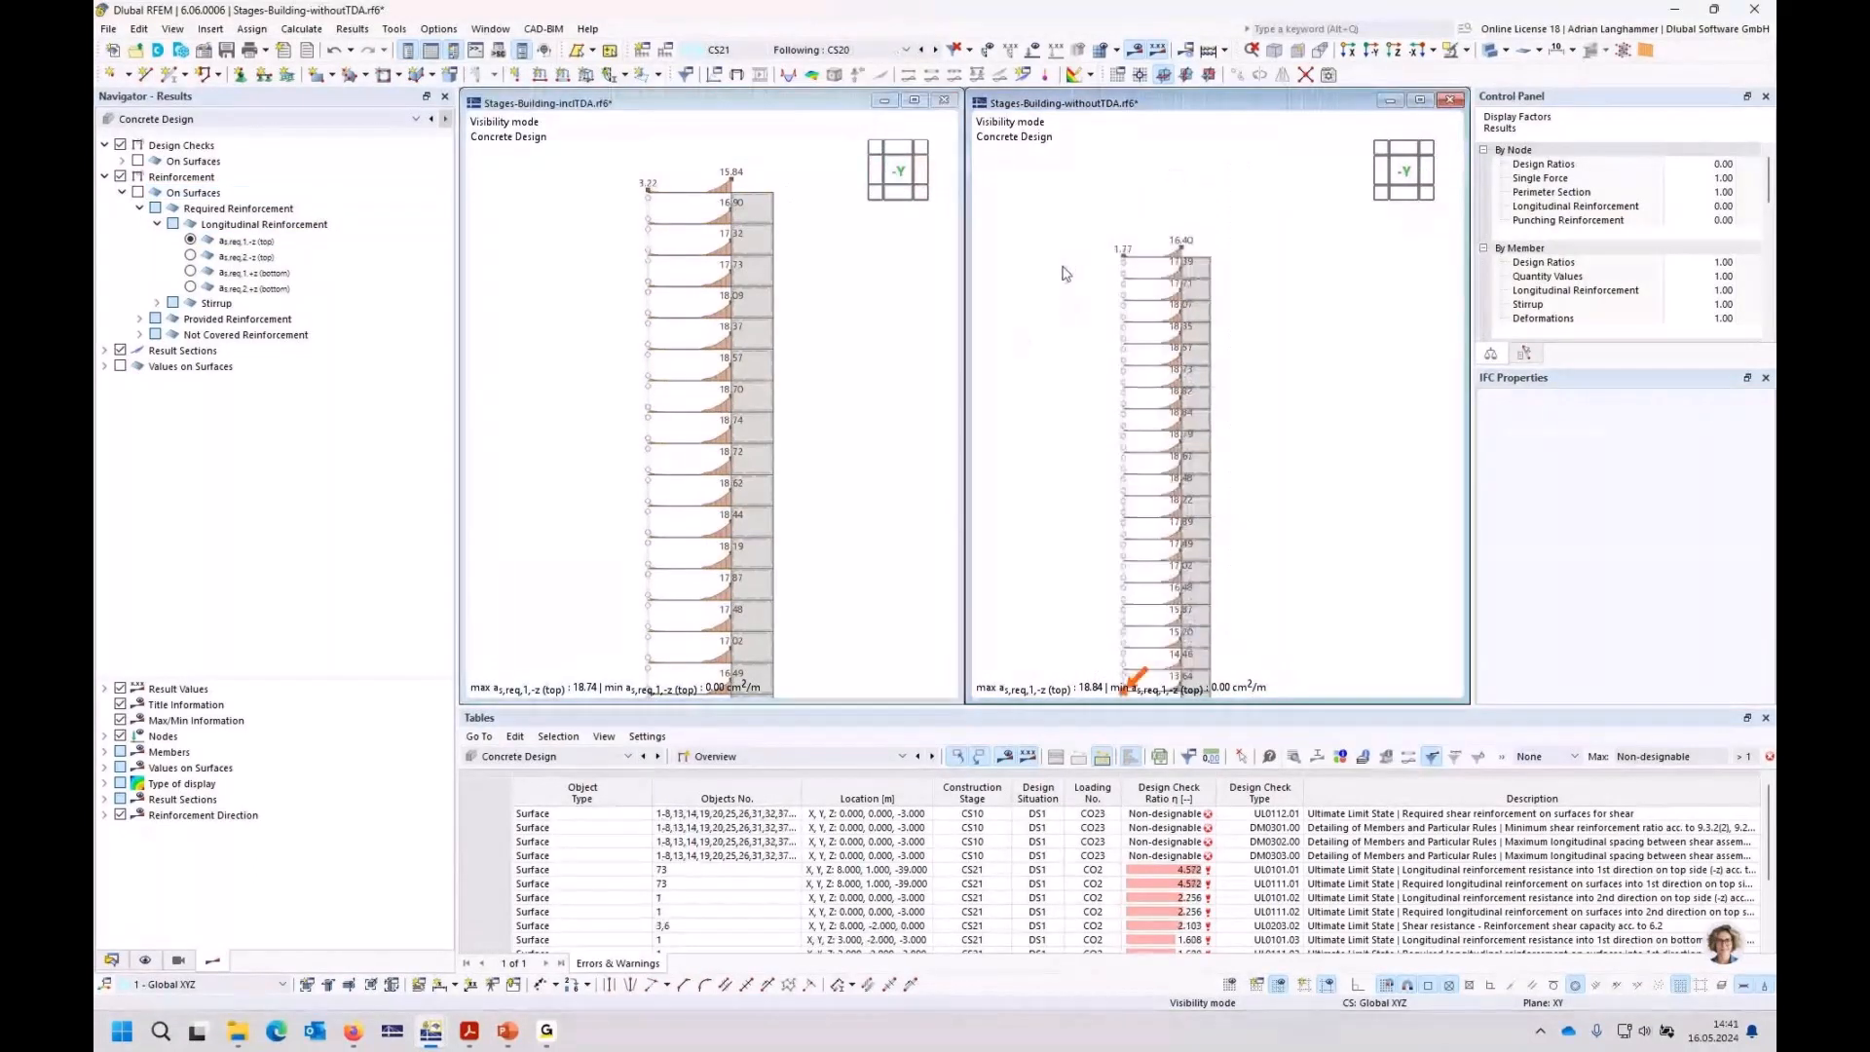
{"action": "scroll", "coordinate": [1066, 278], "scroll_direction": "up", "scroll_amount": 1}
{"action": "middle_click_drag", "start_coordinate": [1068, 290], "coordinate": [1078, 229]}
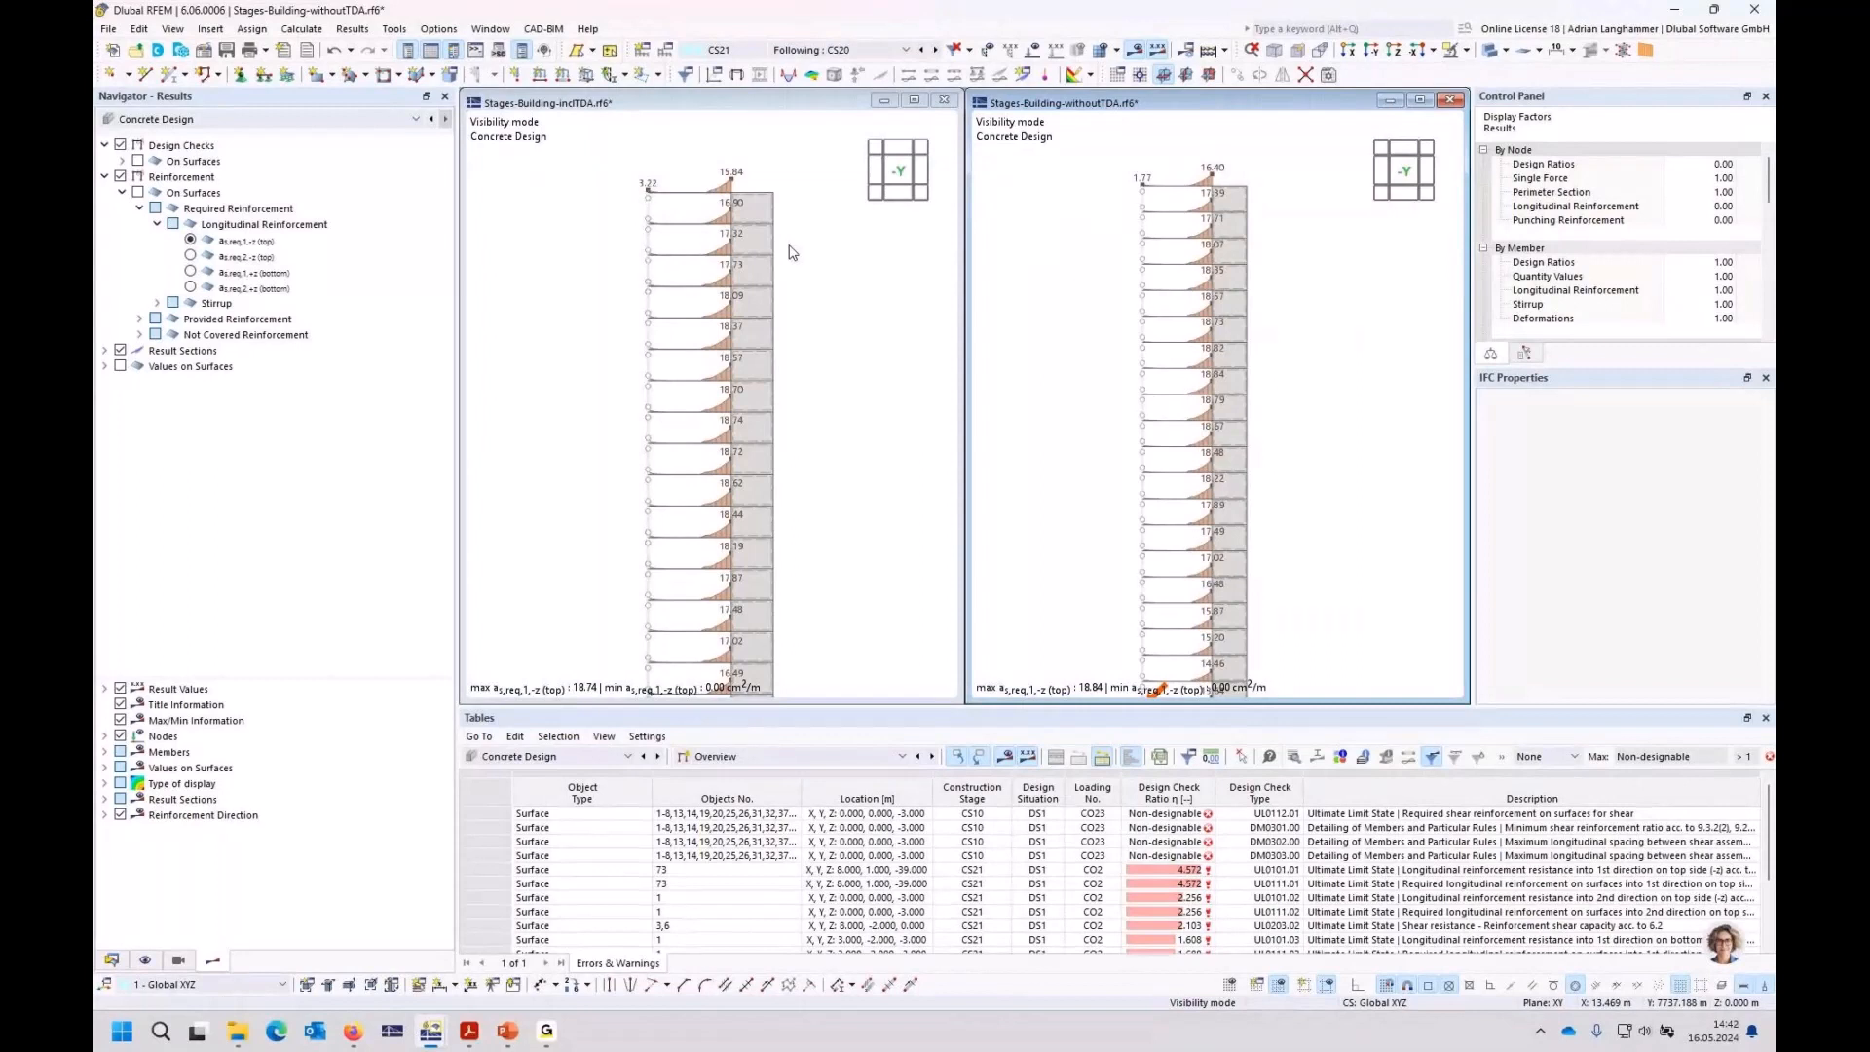
{"action": "middle_click_drag", "start_coordinate": [840, 324], "coordinate": [839, 289]}
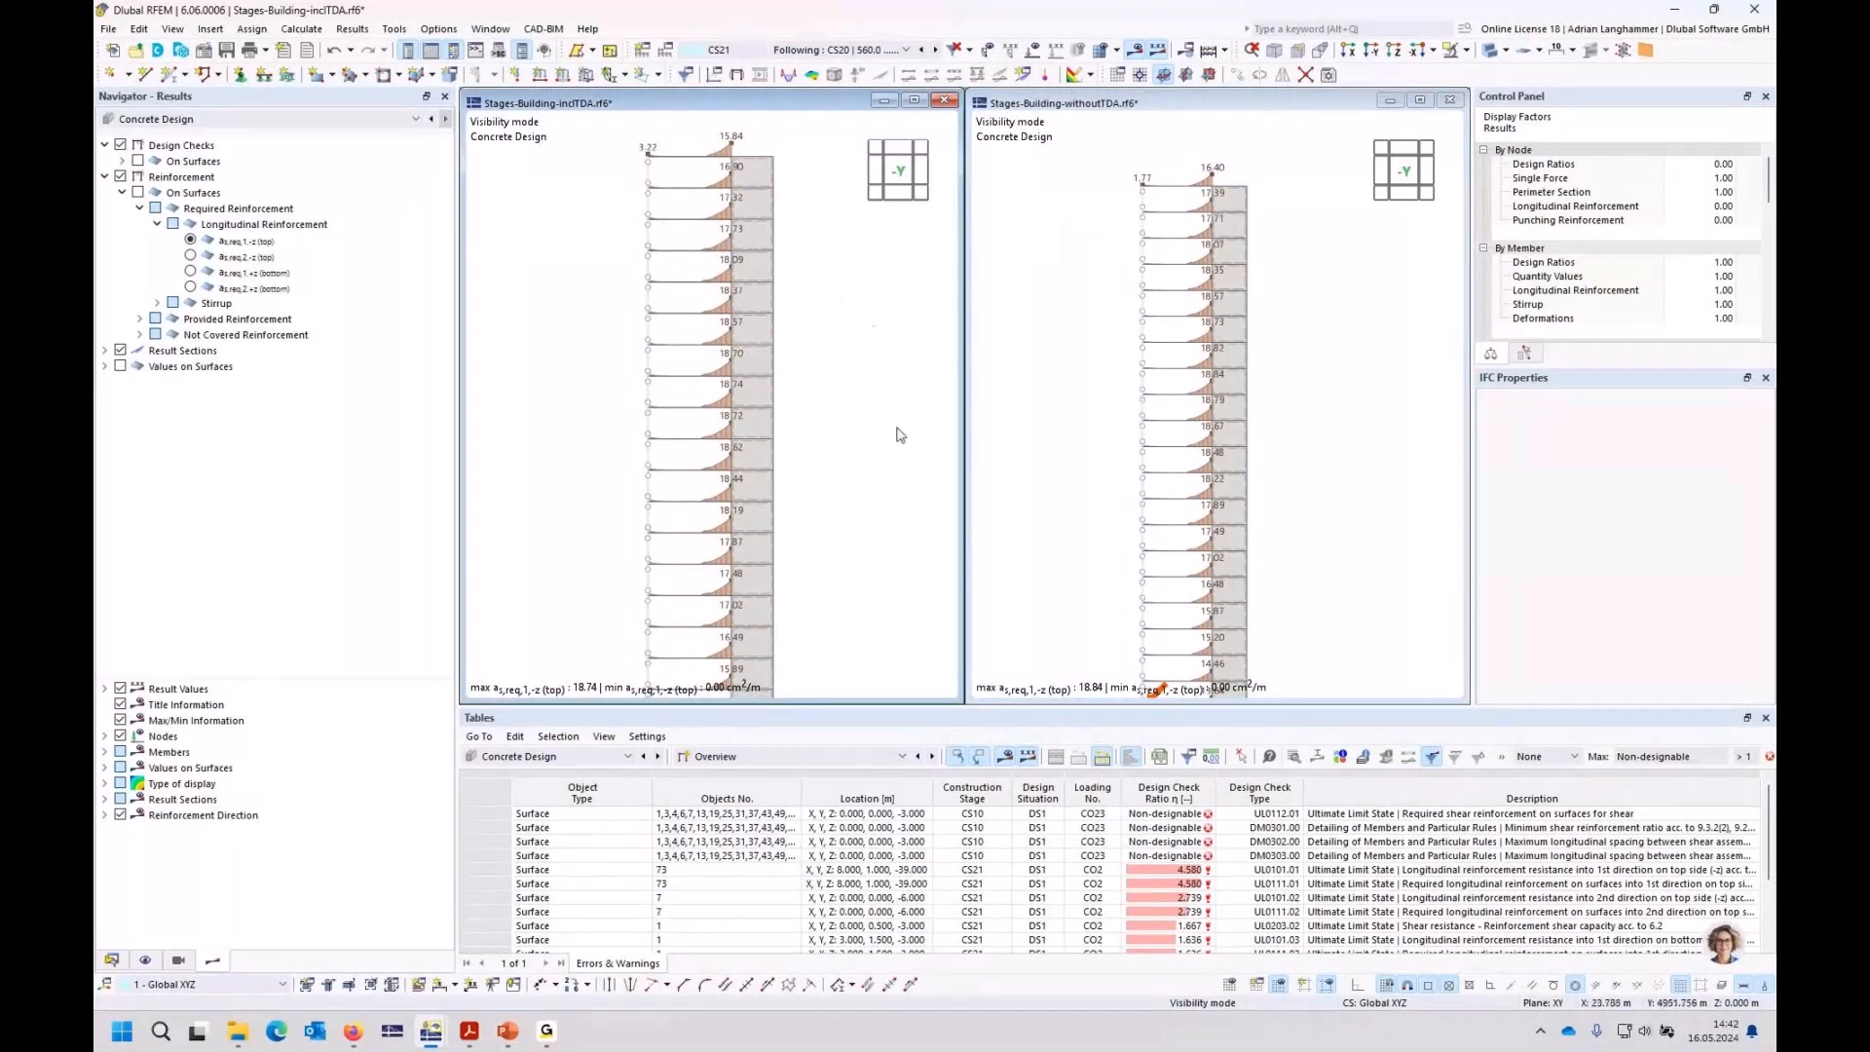
{"action": "scroll", "coordinate": [889, 425], "scroll_direction": "down", "scroll_amount": 2}
{"action": "scroll", "coordinate": [843, 415], "scroll_direction": "down", "scroll_amount": 1}
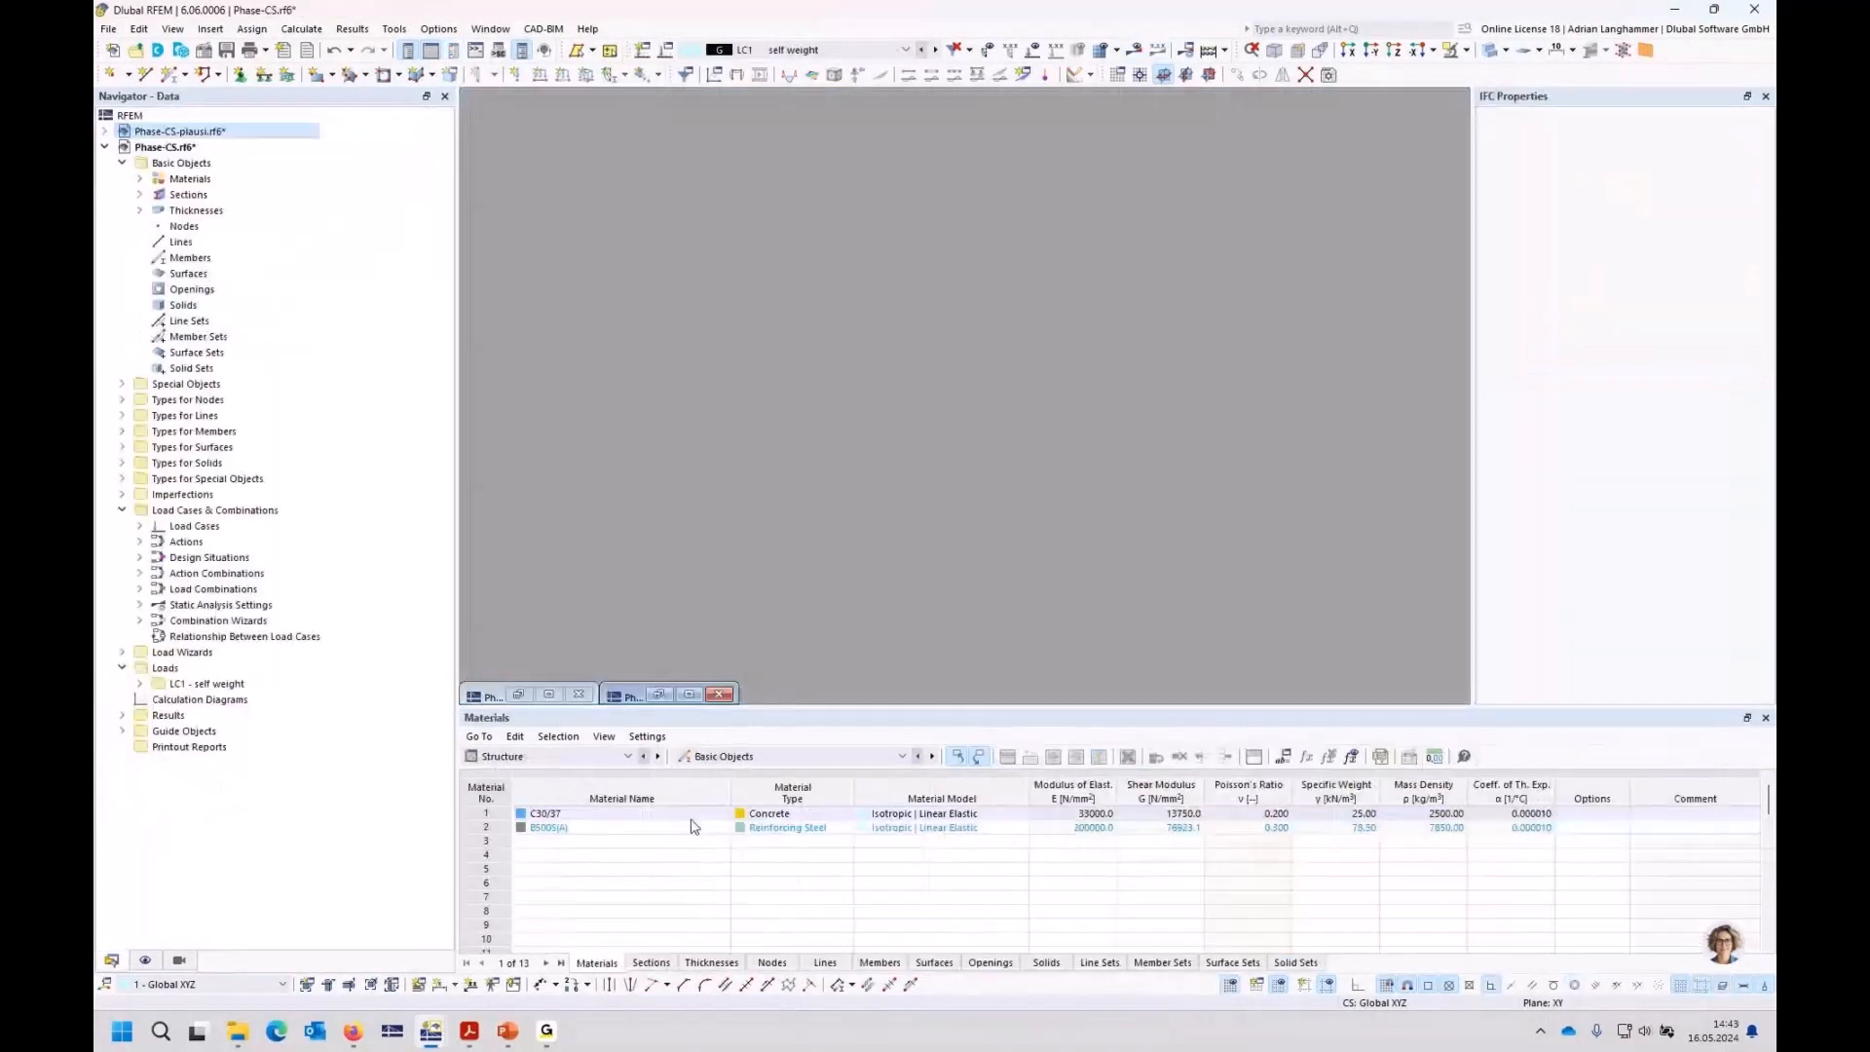
Step: In the maximized Phase-CS model, start a new beam member and examine the section types available for its section TH_M2 800/600/200/150/1
{"action": "left_click", "coordinate": [688, 694]}
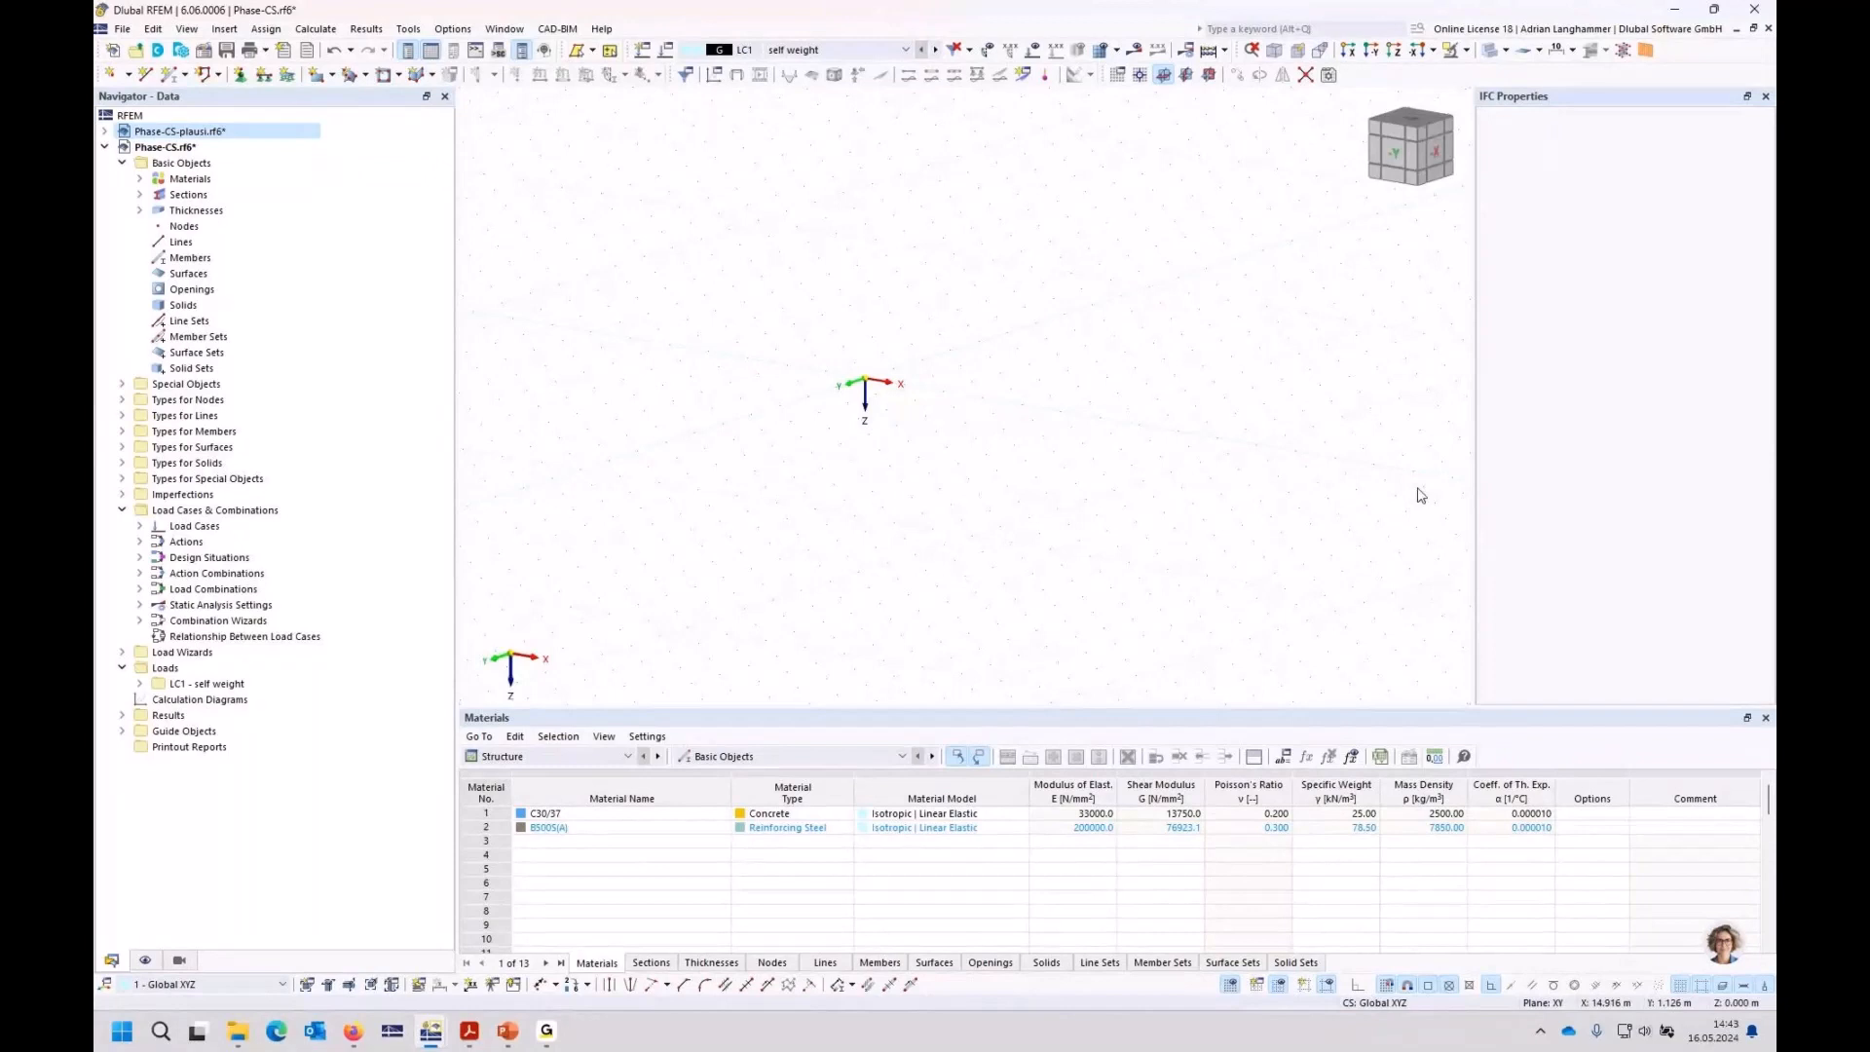
{"action": "key", "text": "ctrl+shift+y"}
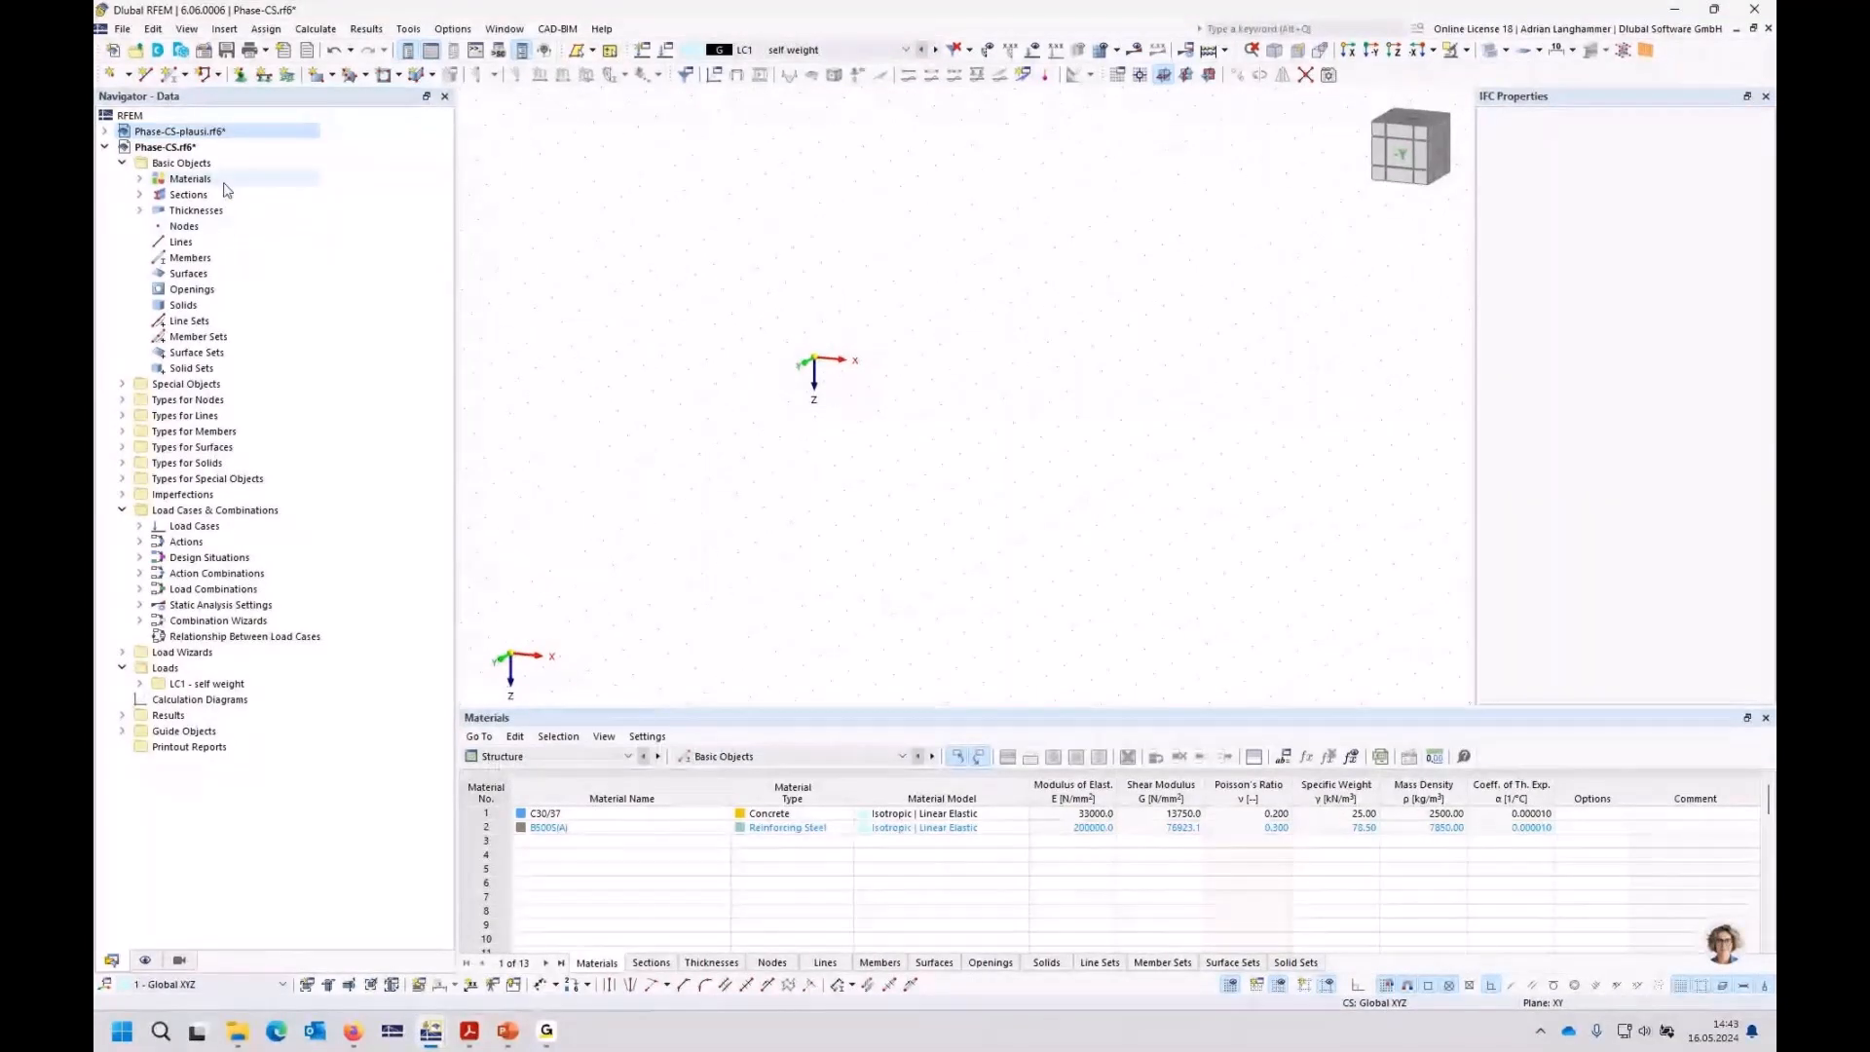
{"action": "left_click", "coordinate": [164, 80]}
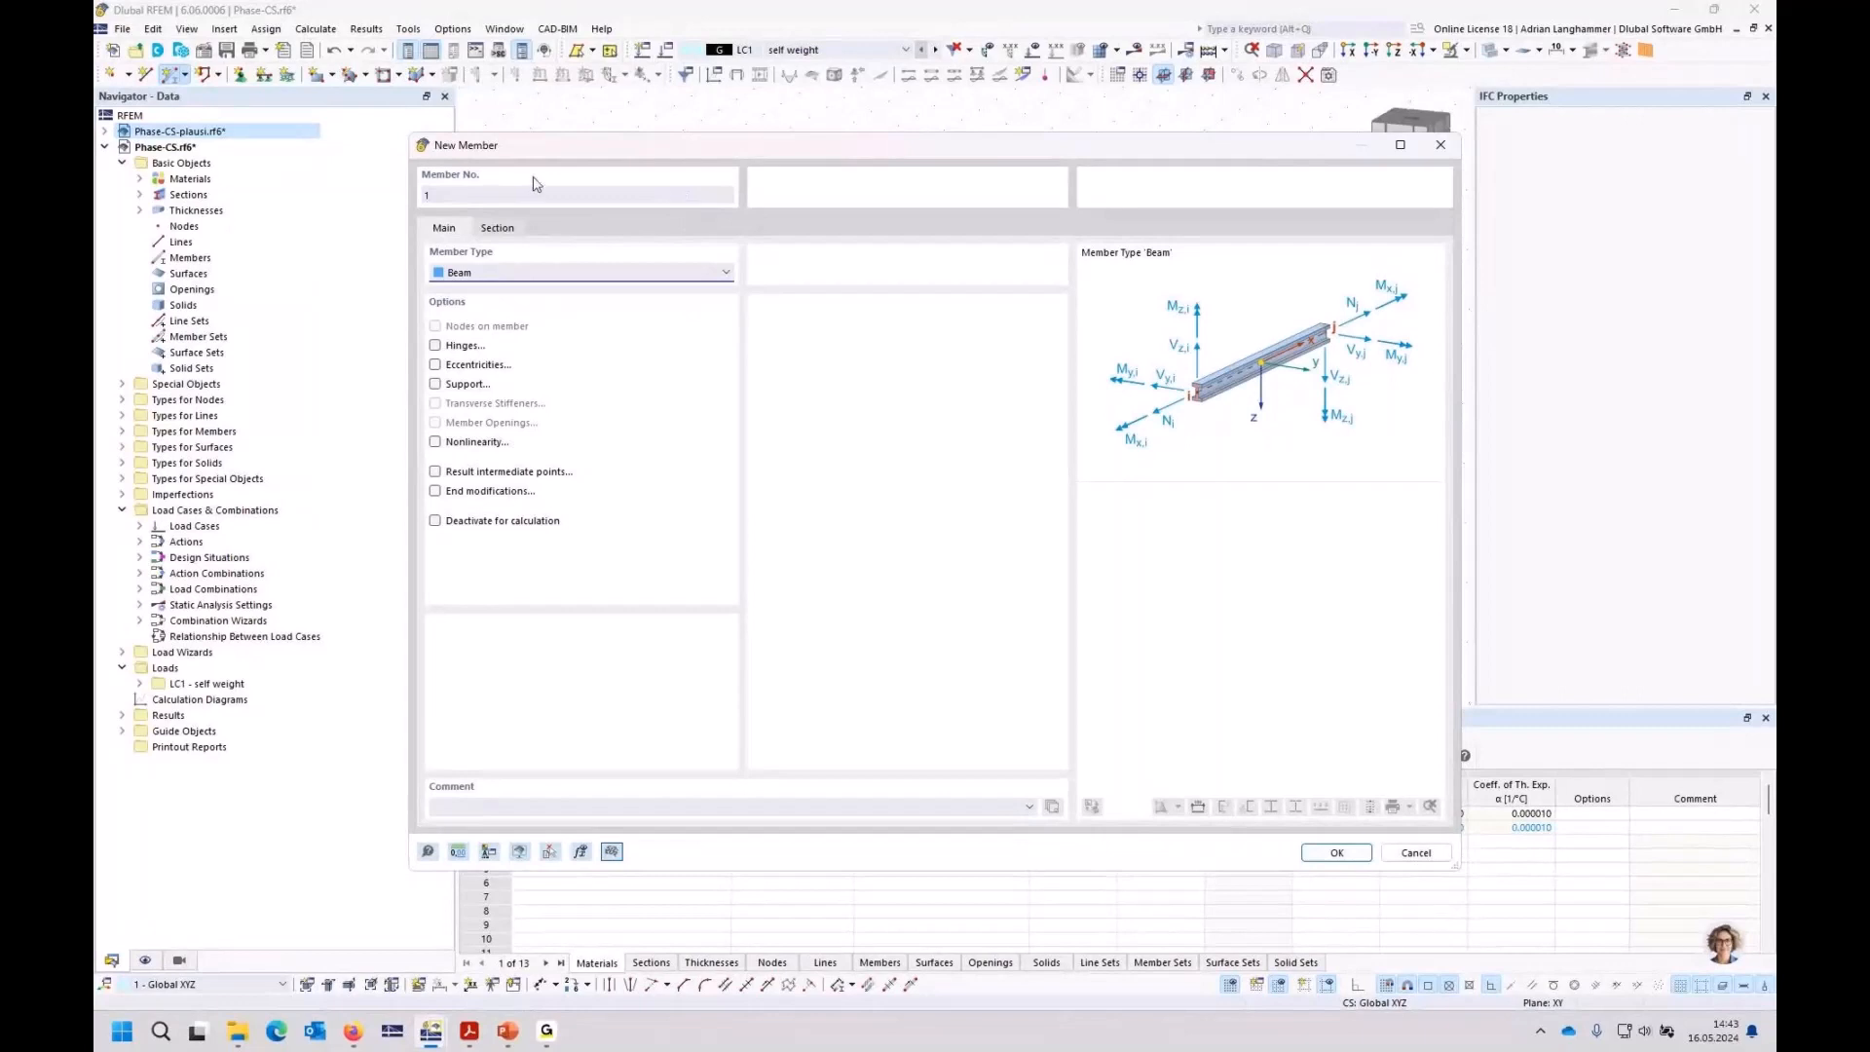
{"action": "left_click", "coordinate": [497, 229]}
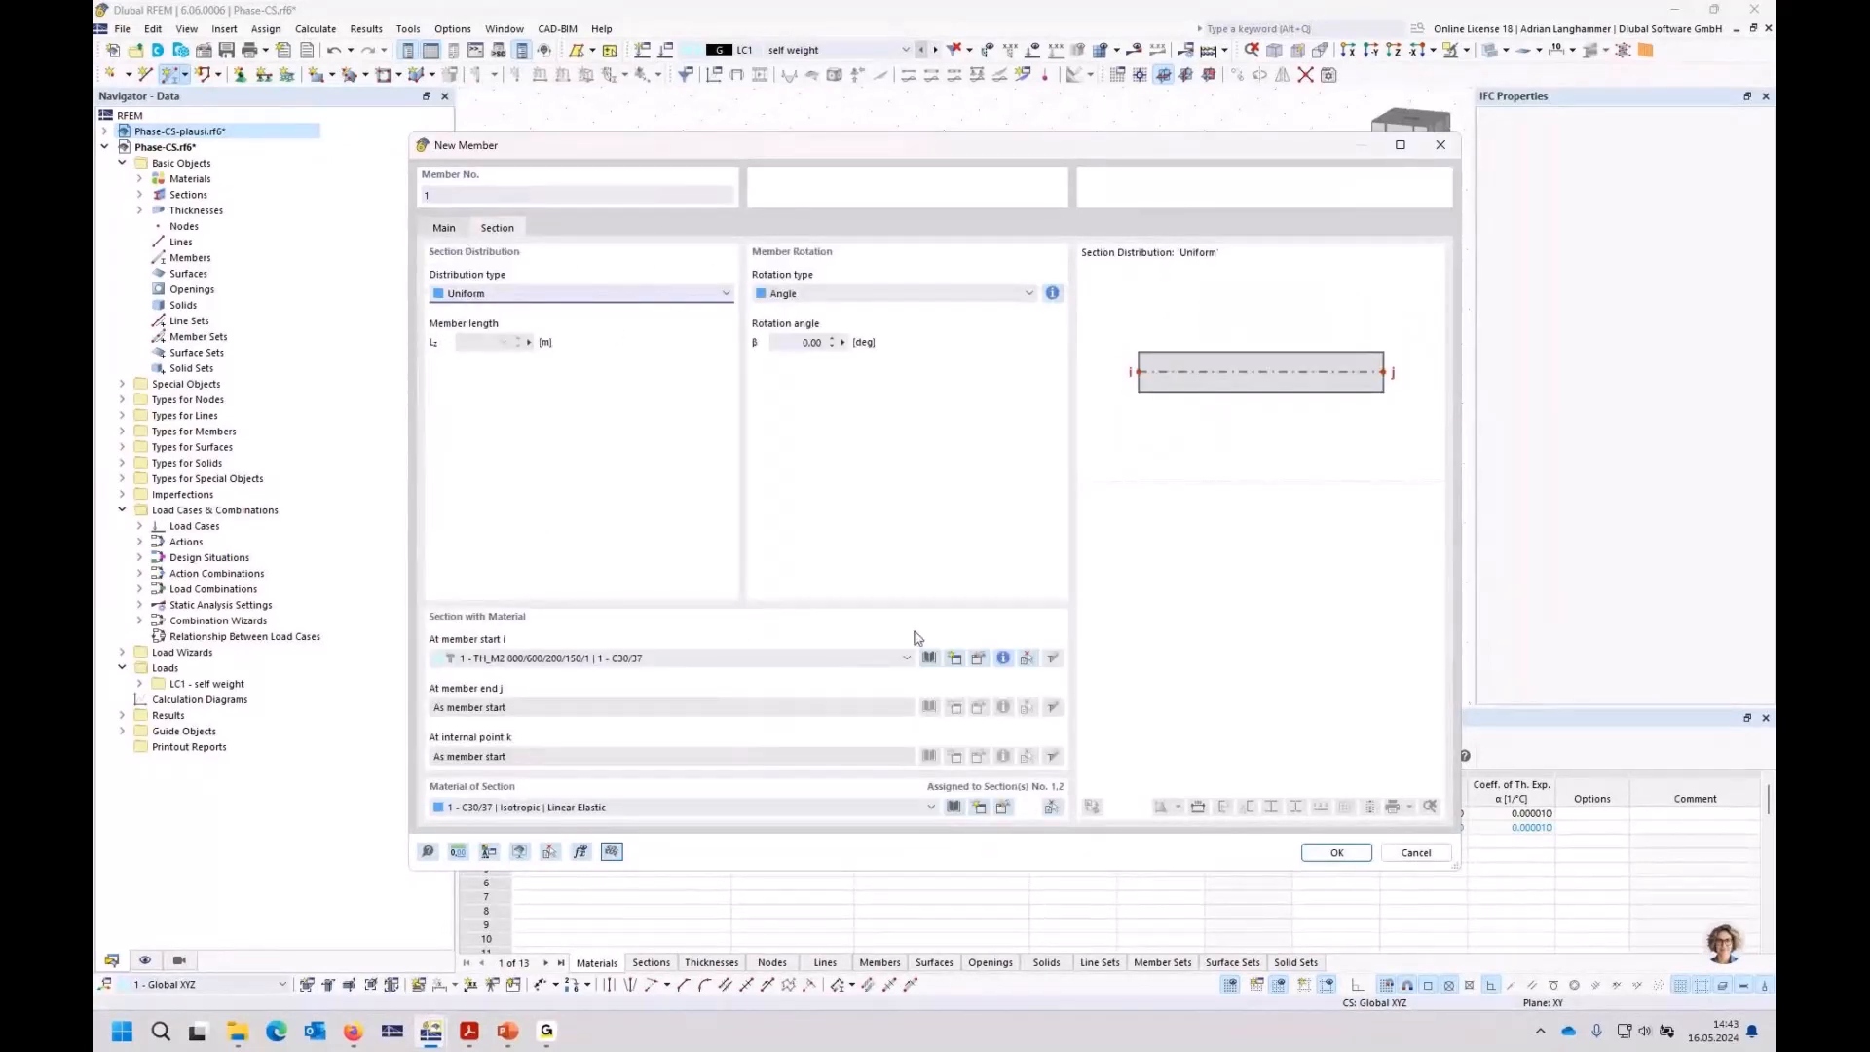
{"action": "left_click", "coordinate": [979, 659]}
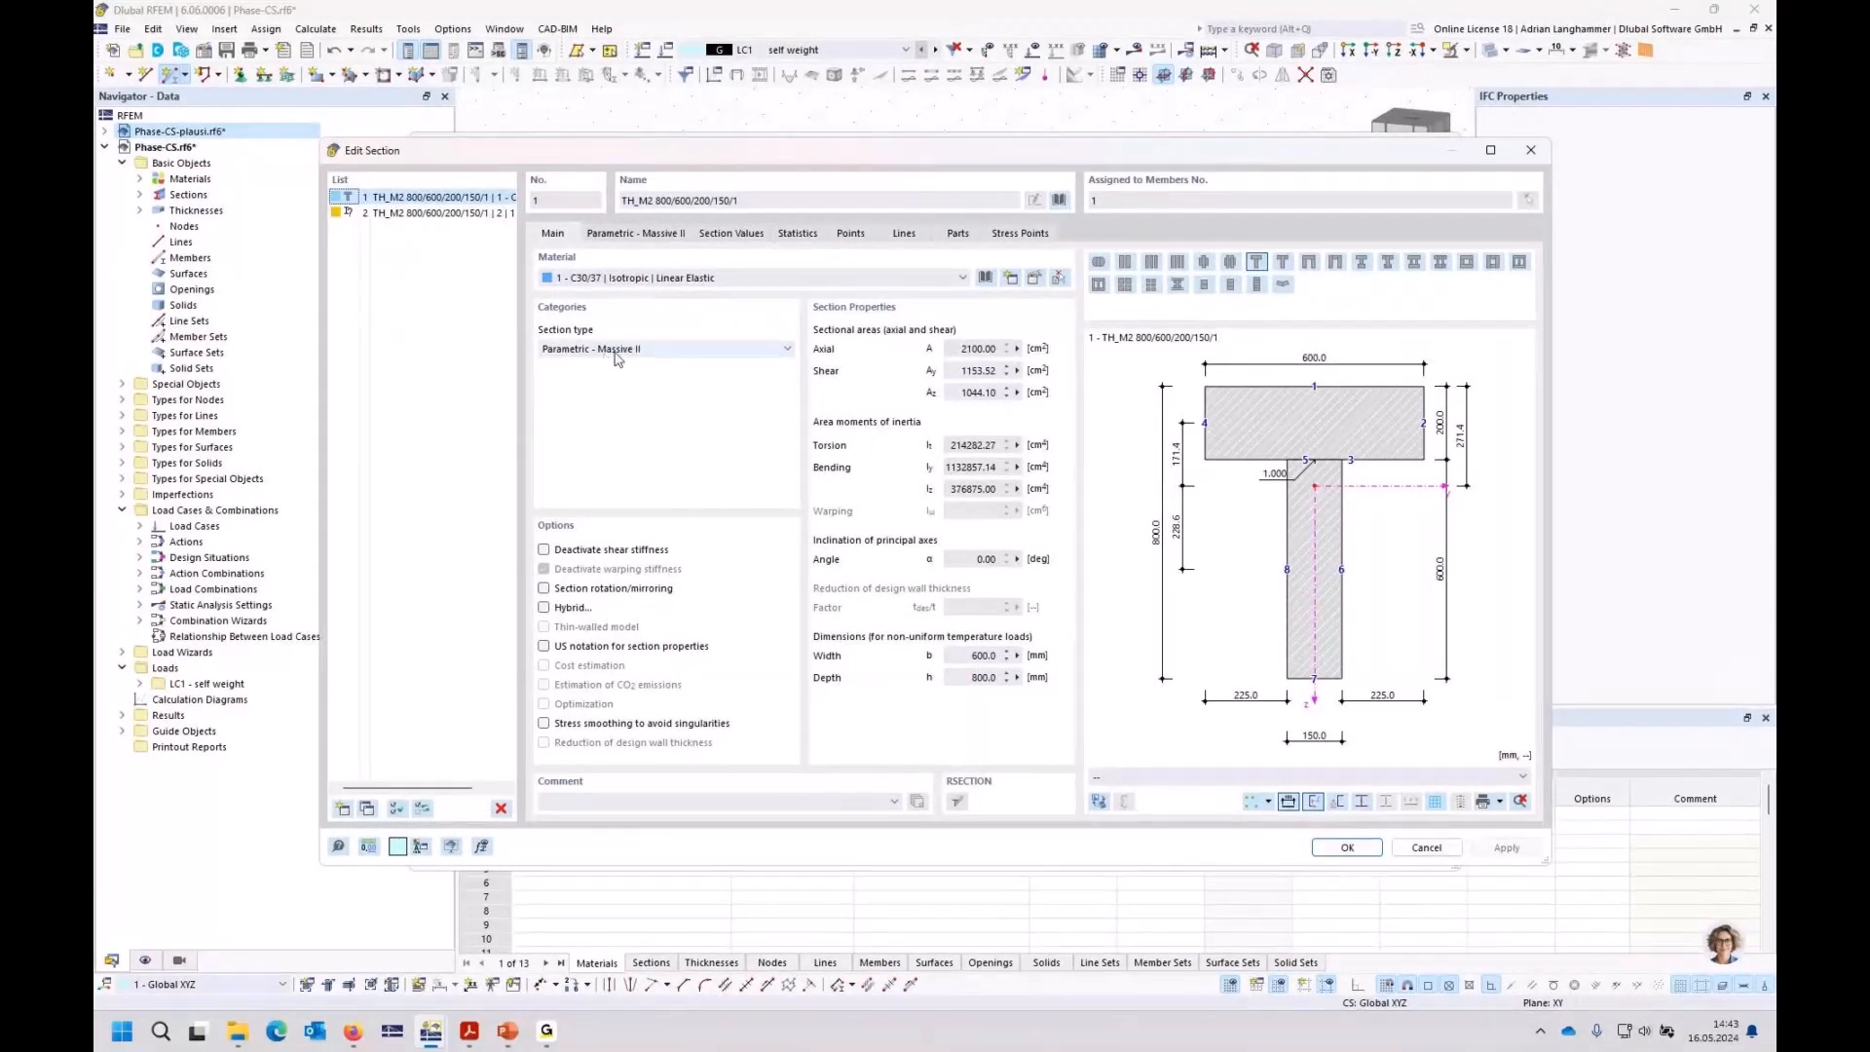
{"action": "left_click", "coordinate": [679, 358]}
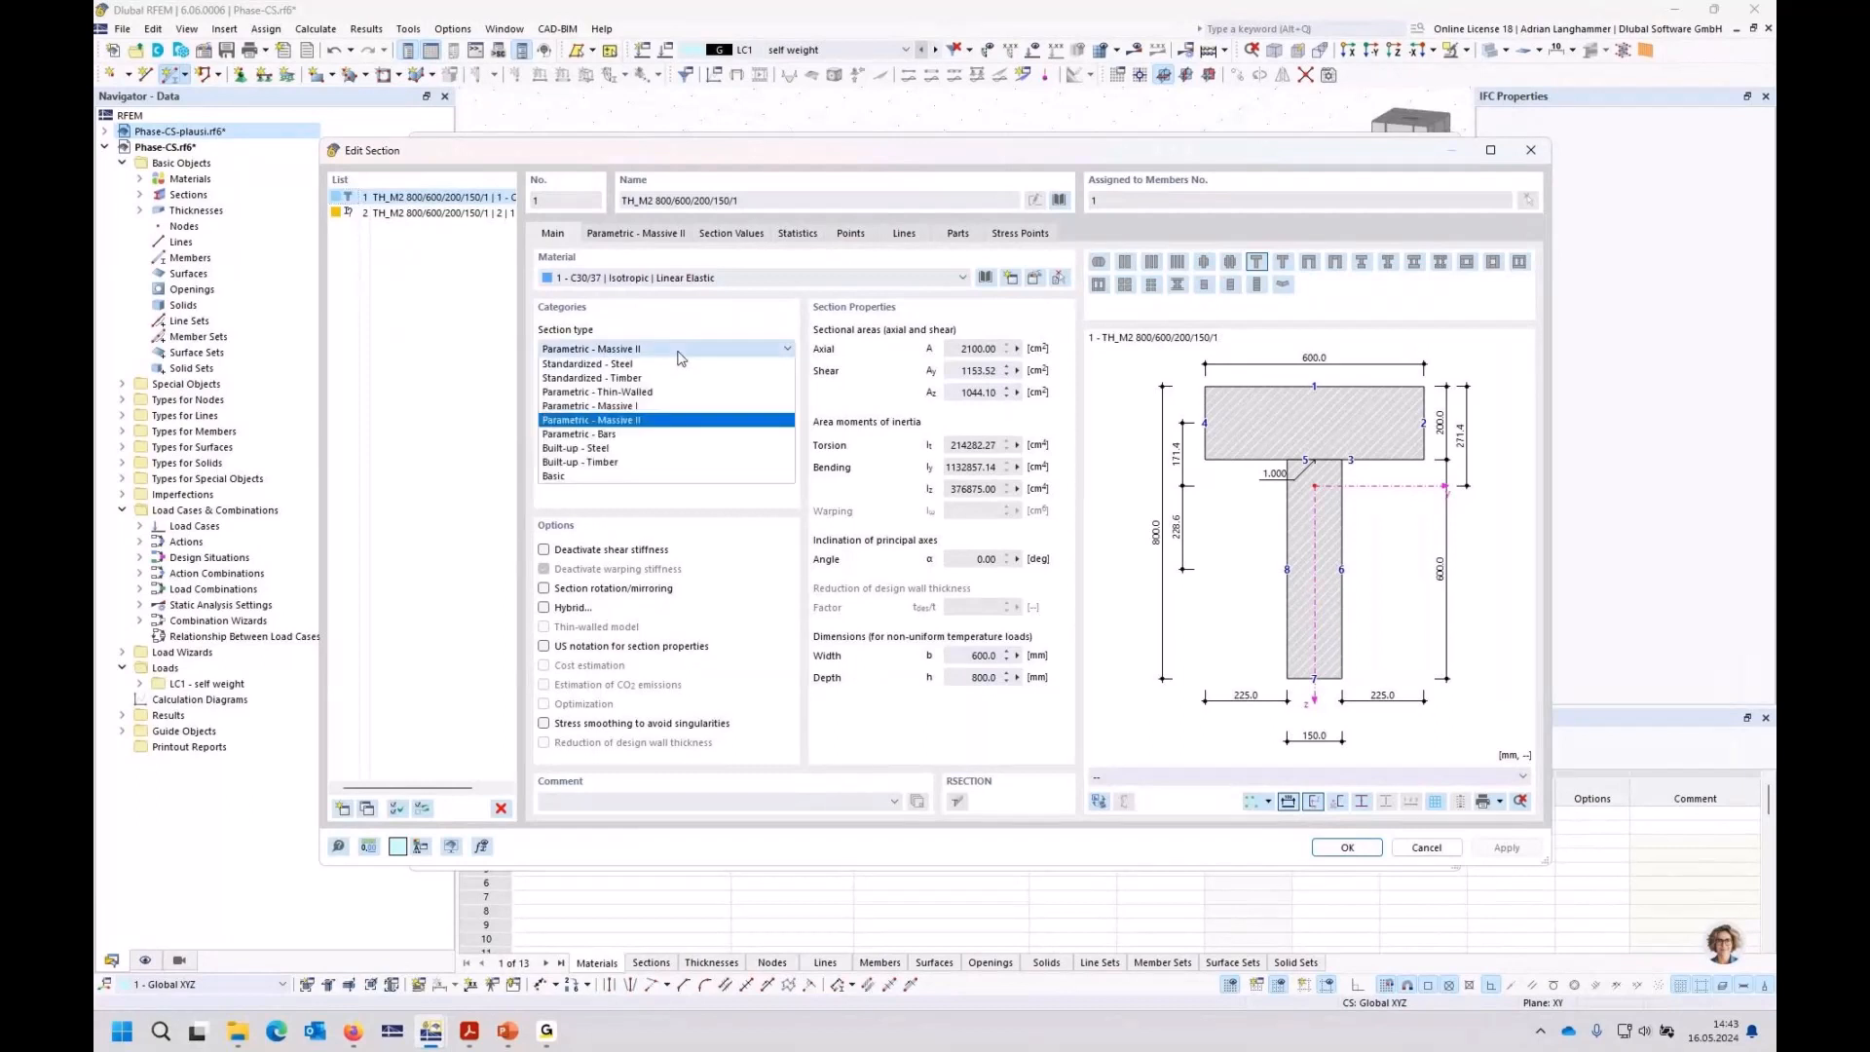
{"action": "left_click", "coordinate": [719, 309]}
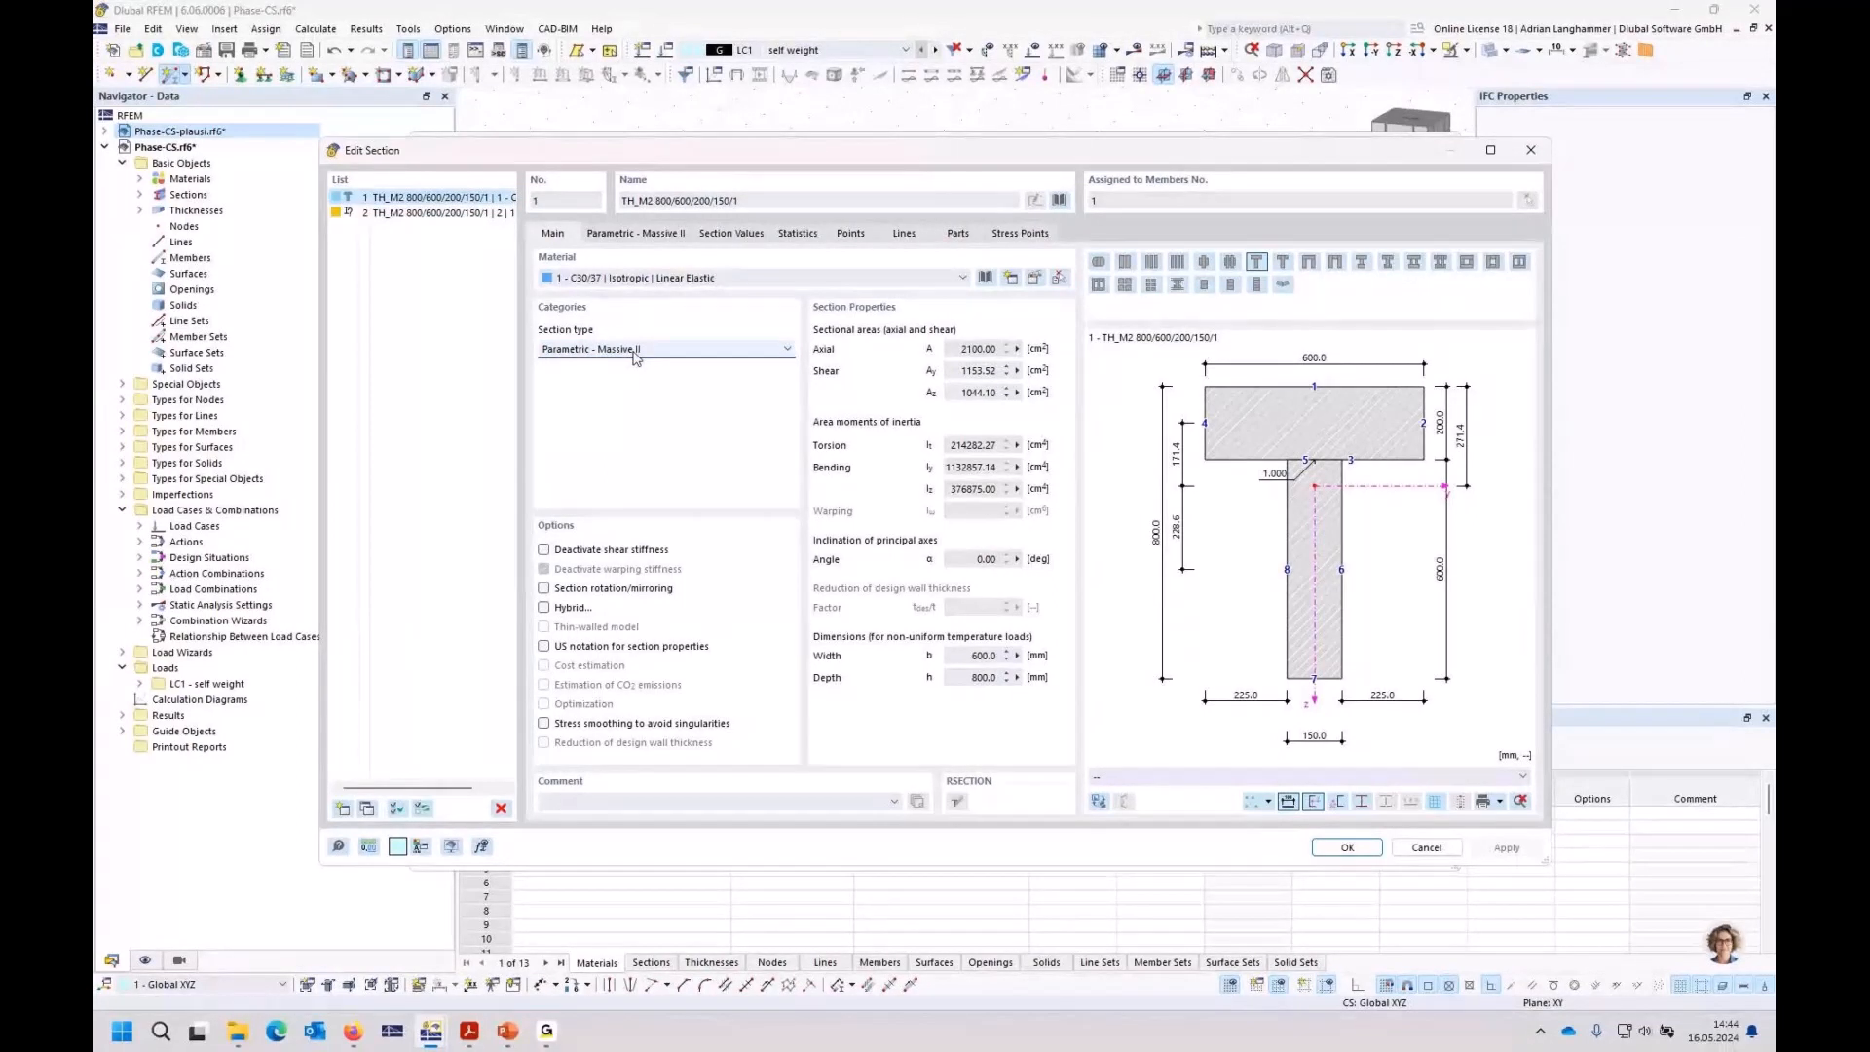
Step: Delete phase section 2, which is derived from TH_M2 800/600/200/150/1, from the section list
{"action": "left_click", "coordinate": [473, 213]}
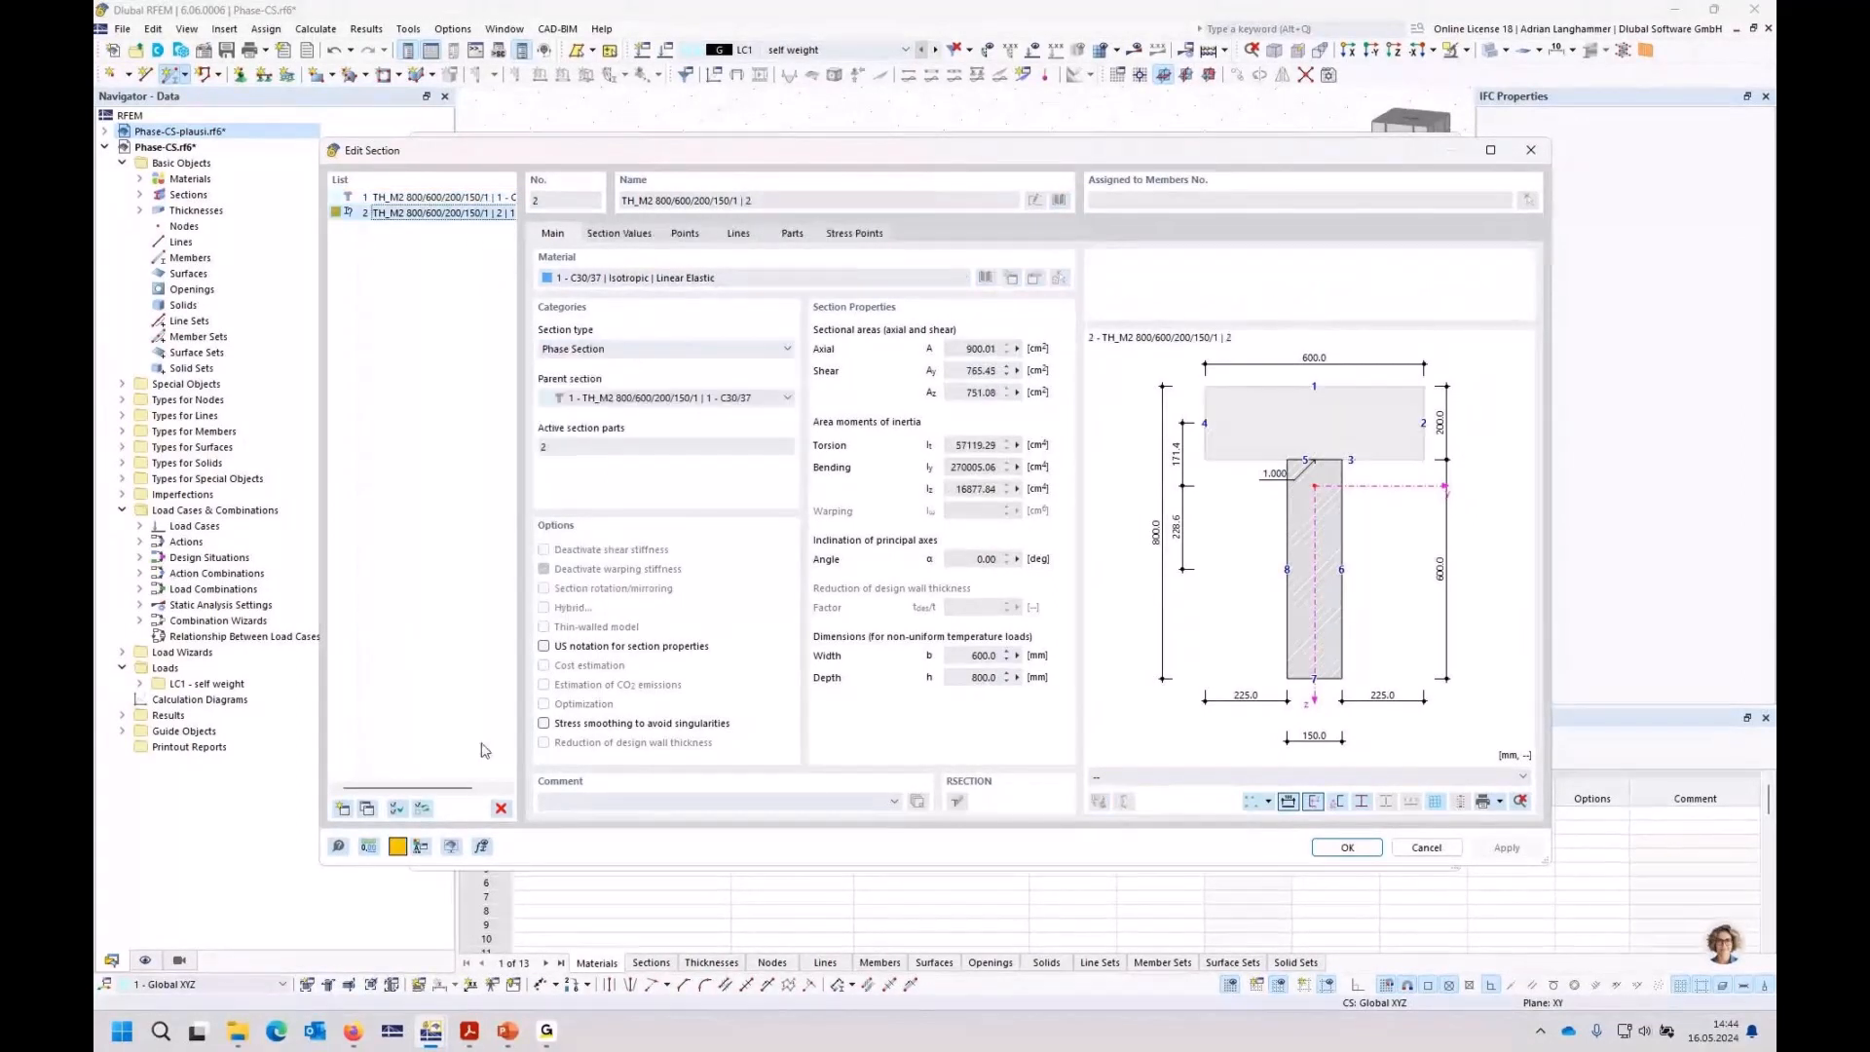
{"action": "key", "text": "Delete"}
{"action": "key", "text": "Return"}
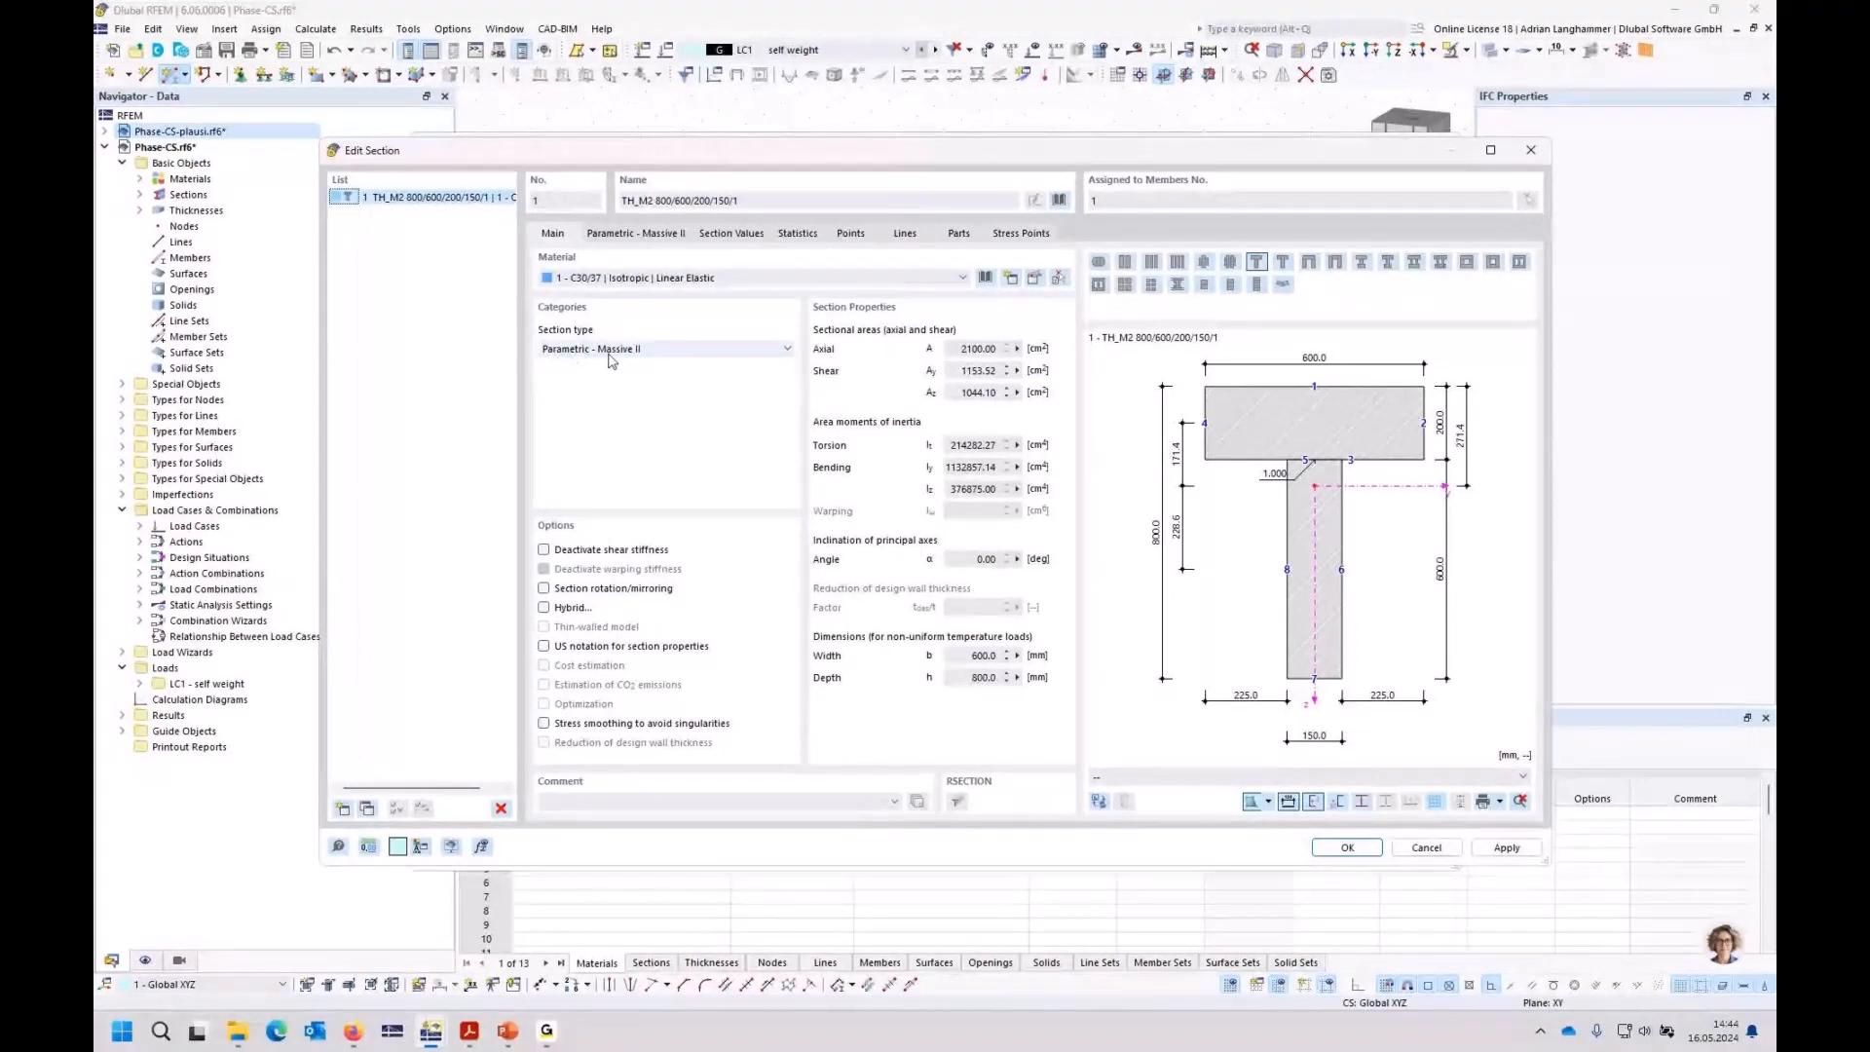
Step: Add a new Parametric - Massive I section in material C30/37, check its section type options and leave the section and member definition
{"action": "left_click", "coordinate": [344, 808]}
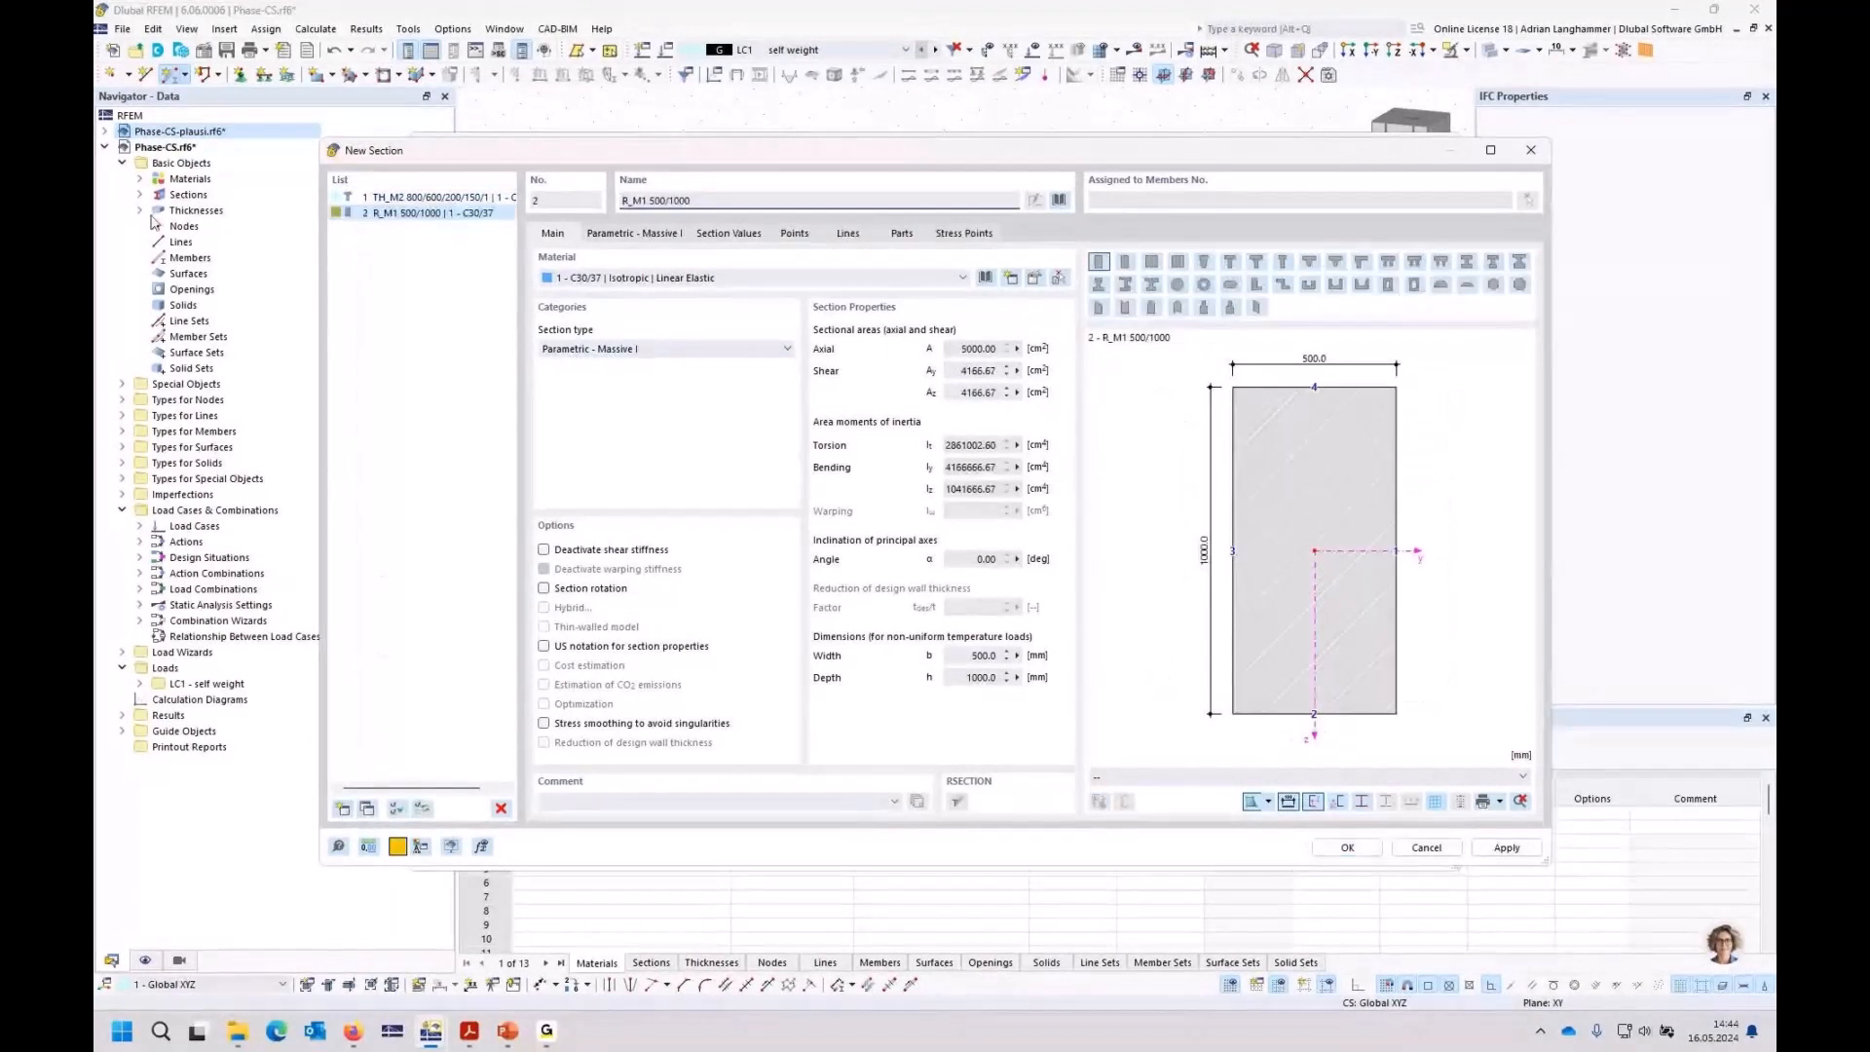
{"action": "left_click", "coordinate": [641, 349]}
{"action": "left_click", "coordinate": [641, 350]}
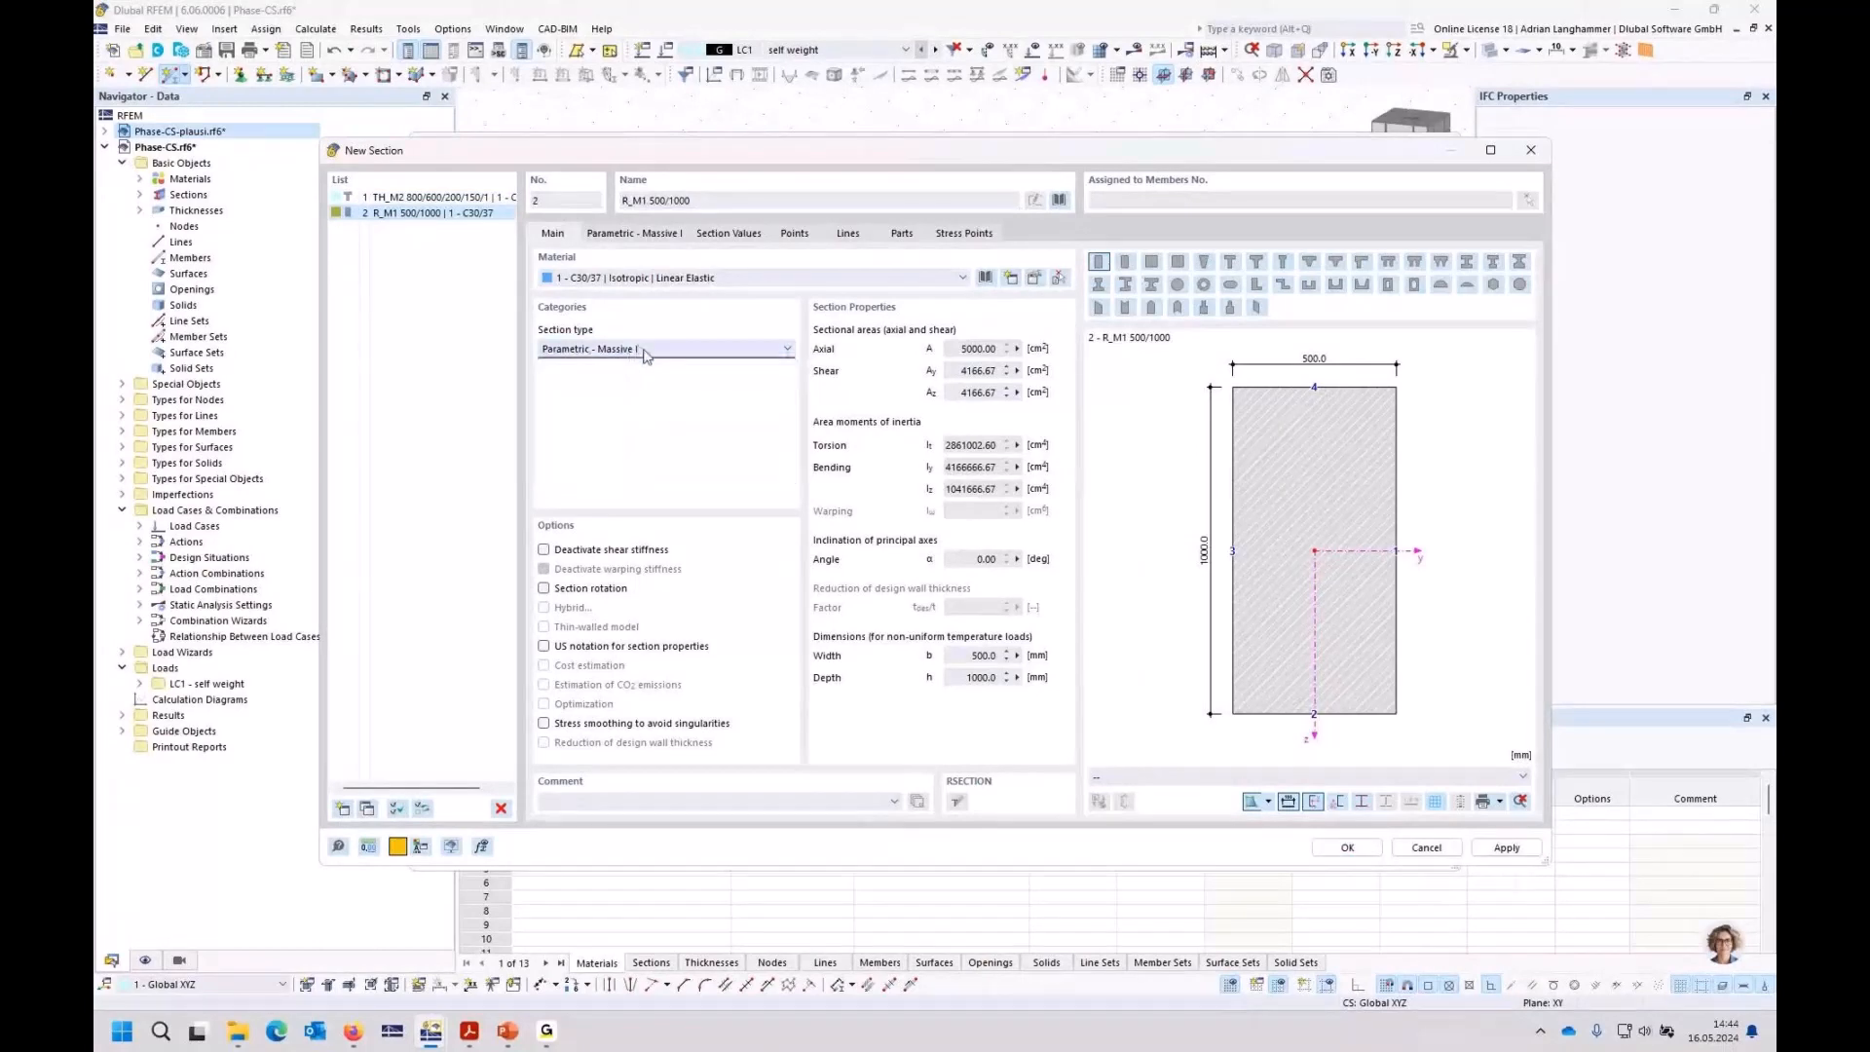
{"action": "left_click", "coordinate": [1346, 846]}
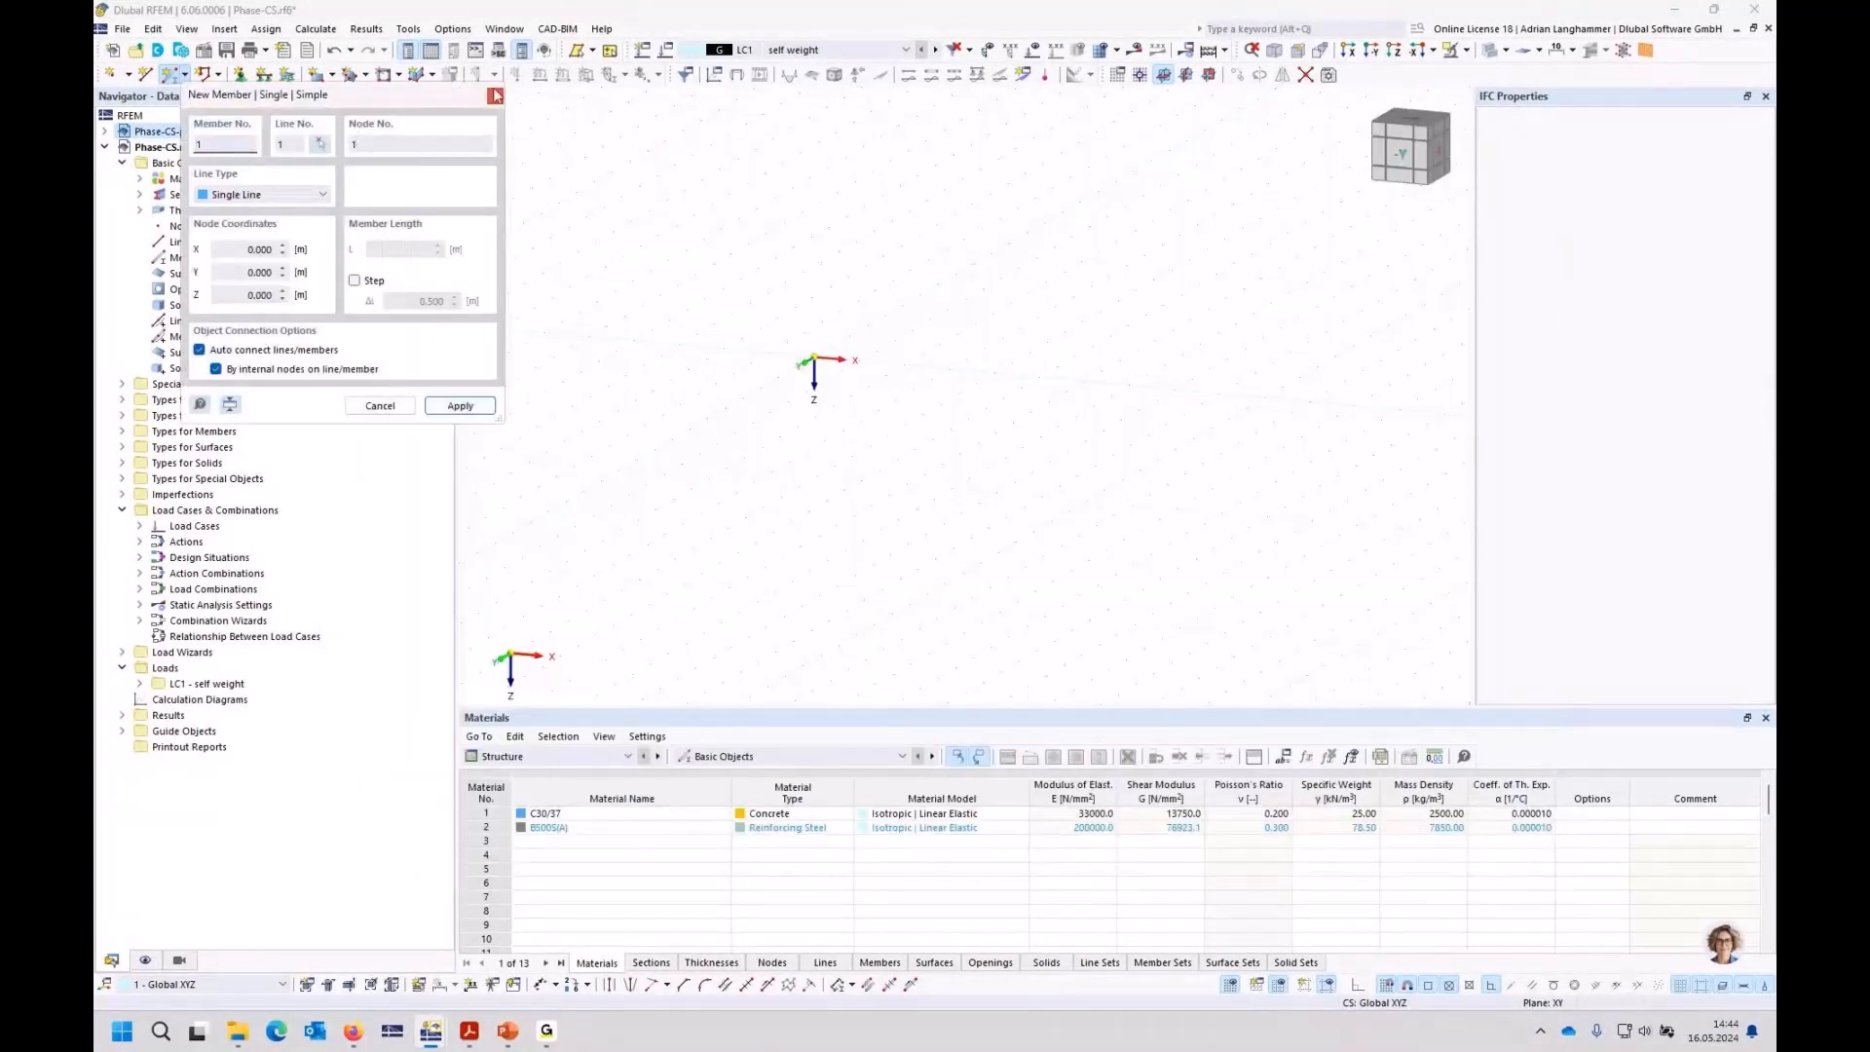
Step: Activate the Construction Stages Analysis (CSA) add-on in the base data of the Phase-CS model
{"action": "right_click", "coordinate": [142, 147]}
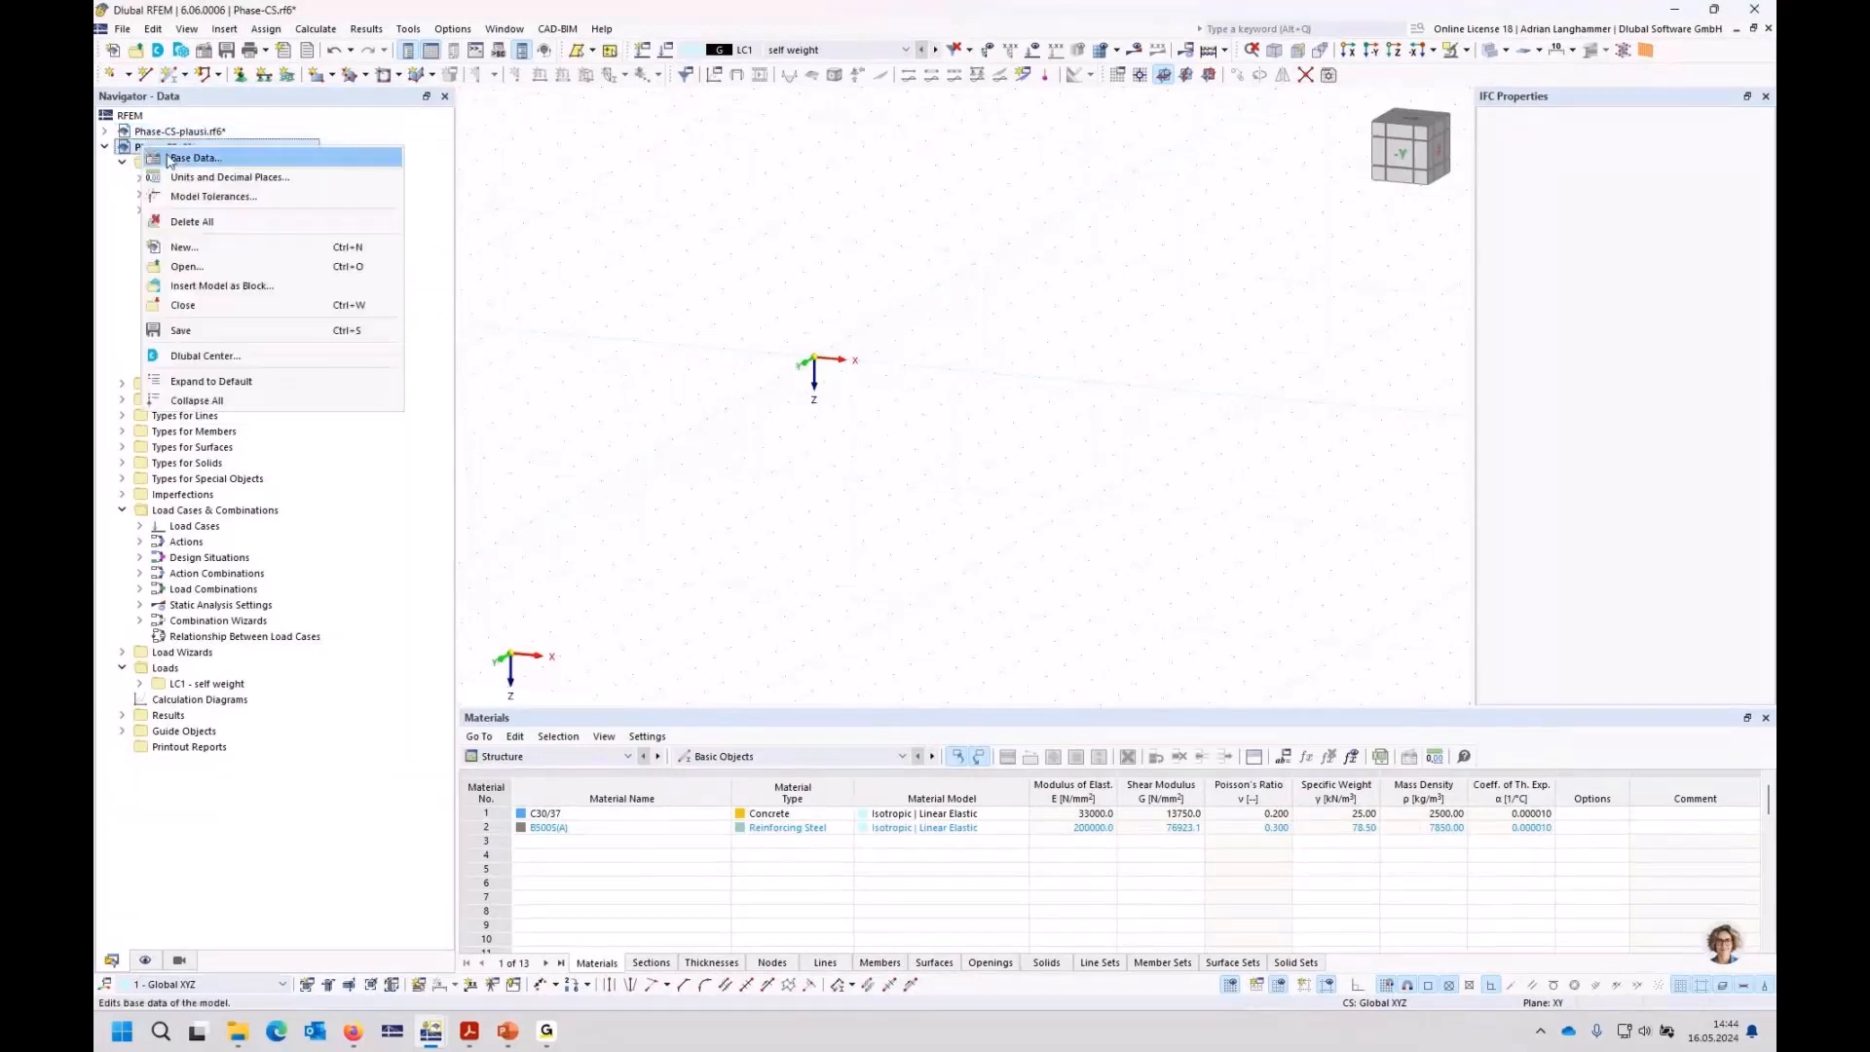
{"action": "left_click", "coordinate": [168, 161]}
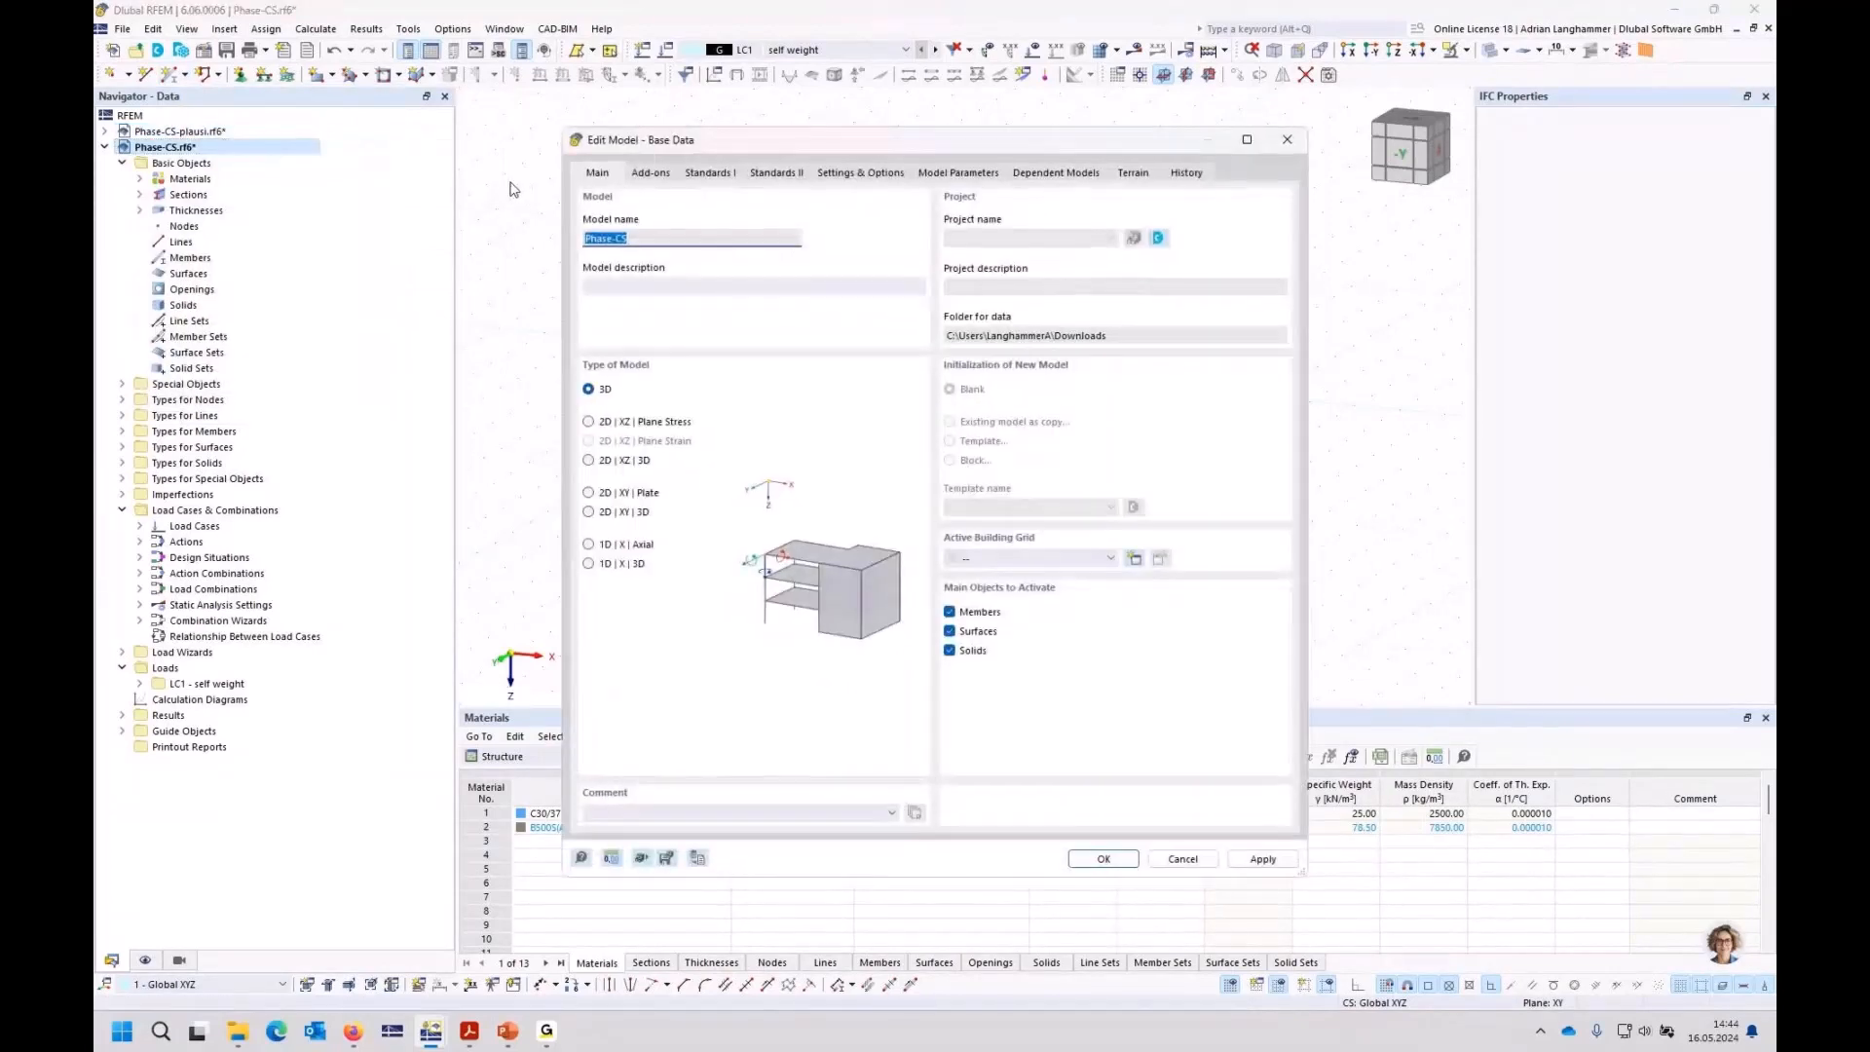
{"action": "left_click", "coordinate": [651, 173]}
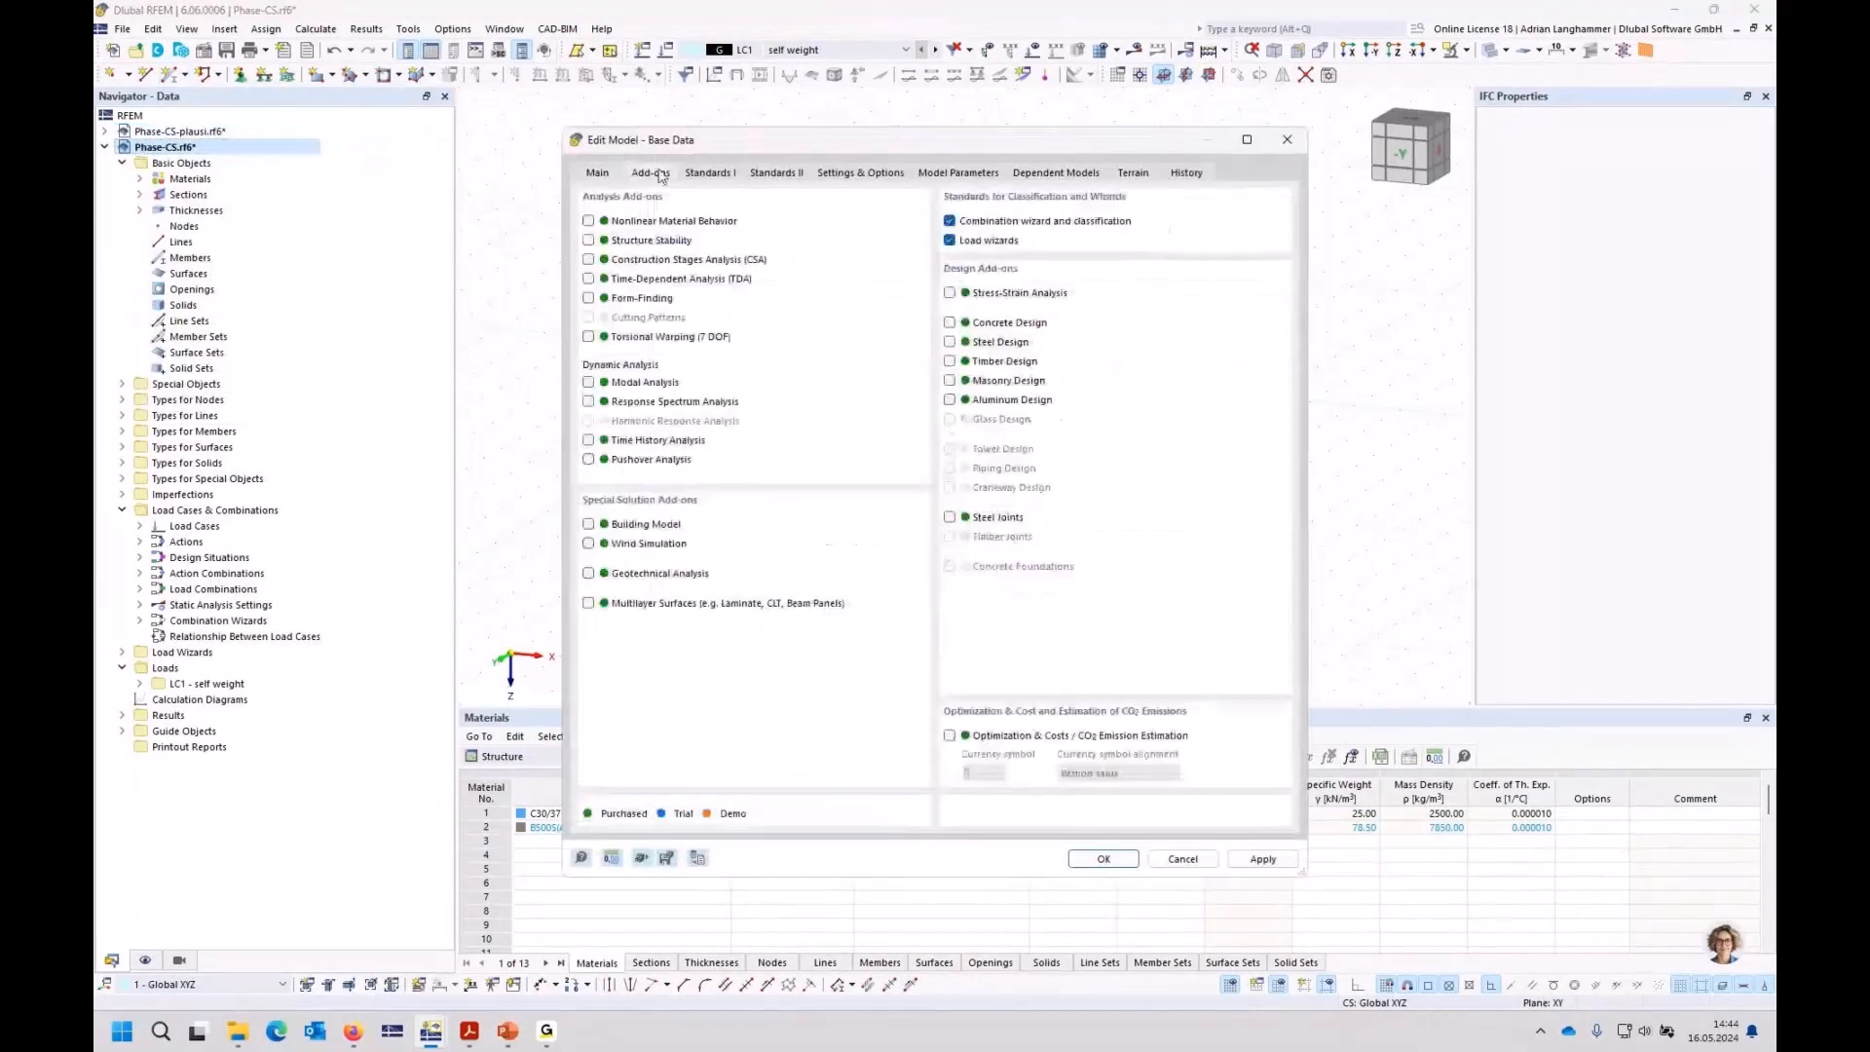
{"action": "left_click", "coordinate": [589, 259]}
{"action": "key", "text": "Return"}
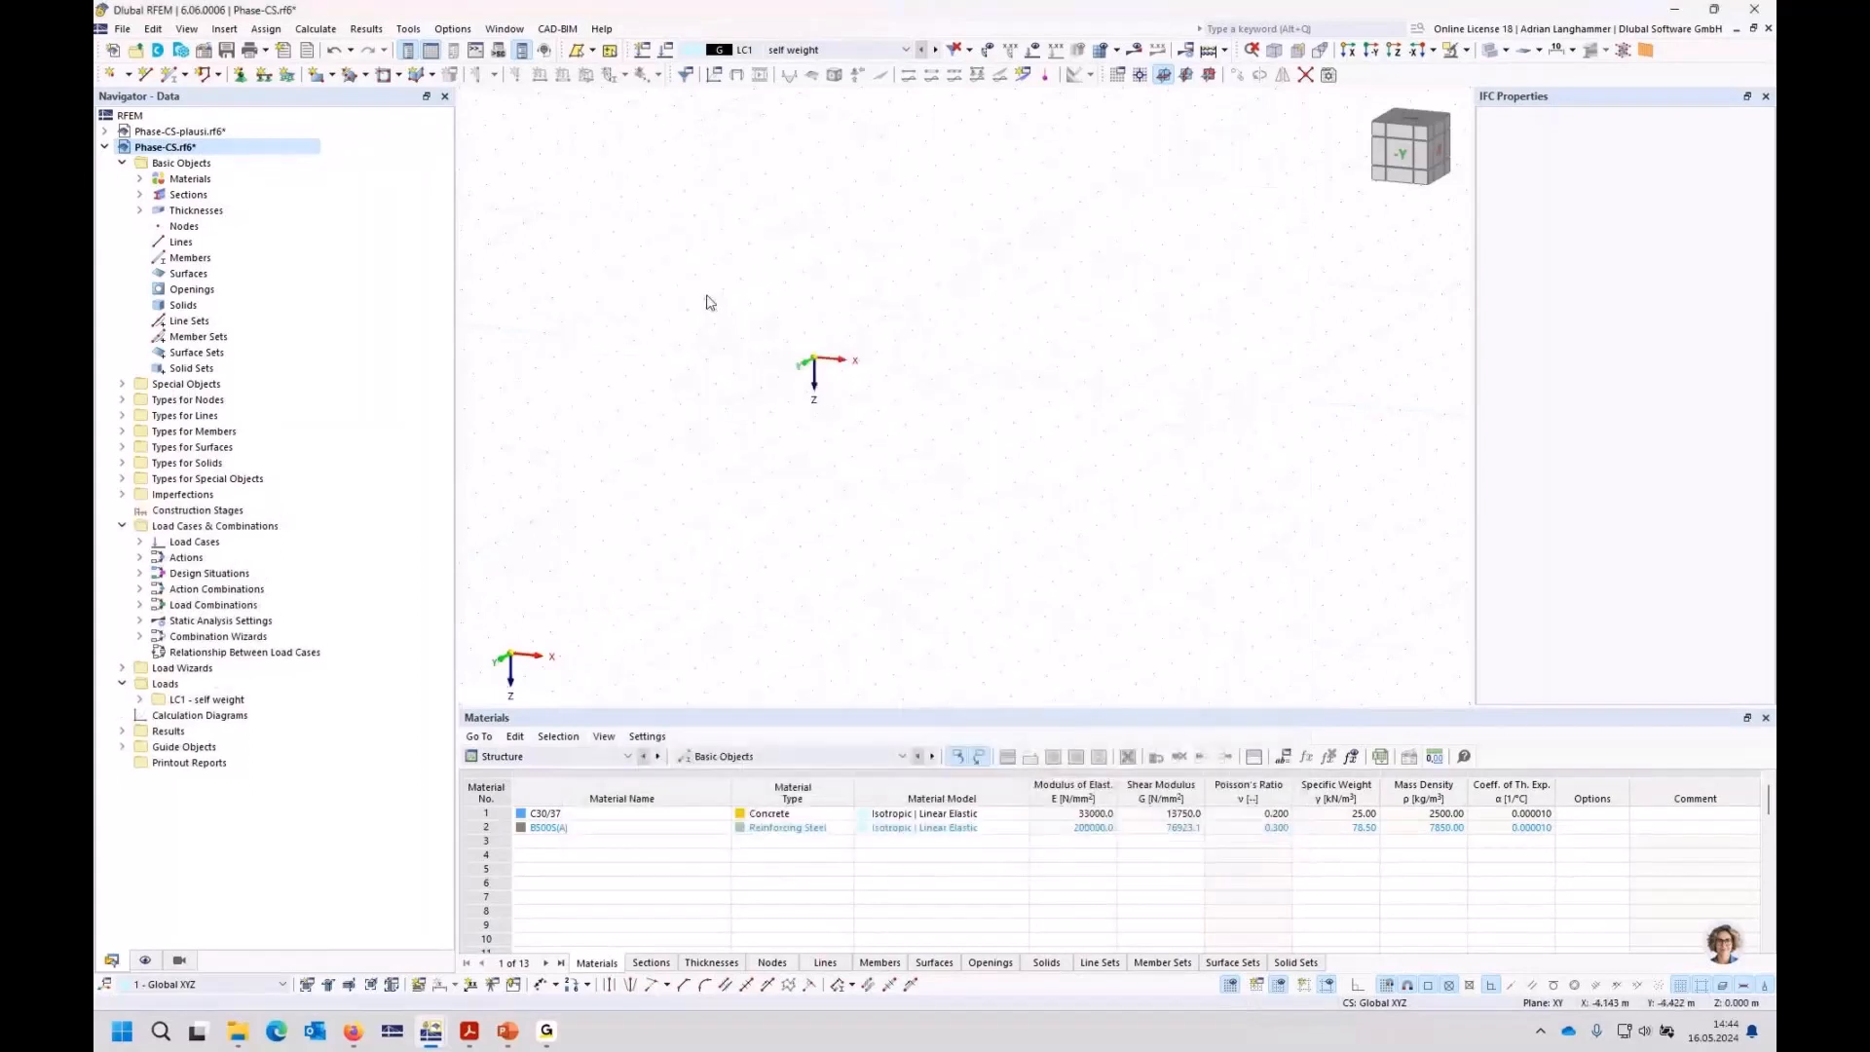
Step: Open the TH_M2 800/600/200/150/1 section for editing and delete the rectangular section R_M1 500/1000 from the section list
{"action": "left_click", "coordinate": [140, 193]}
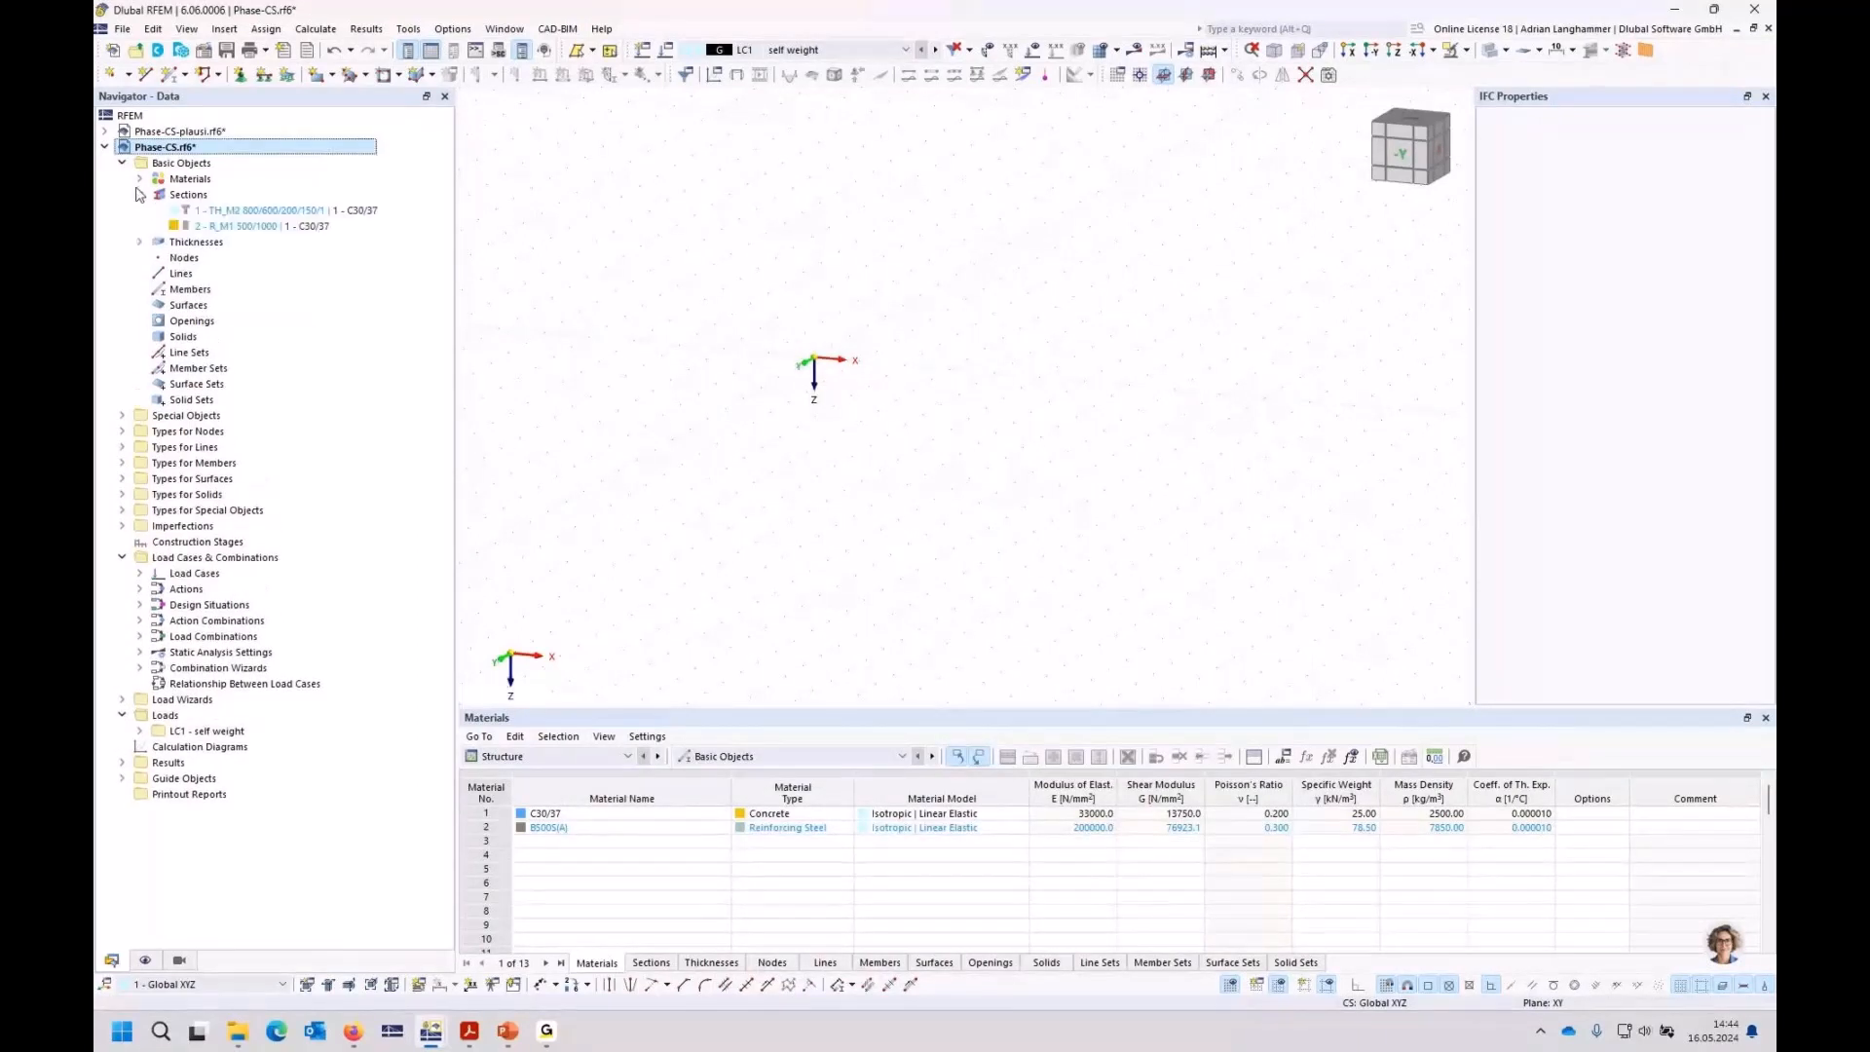
{"action": "left_click", "coordinate": [201, 213]}
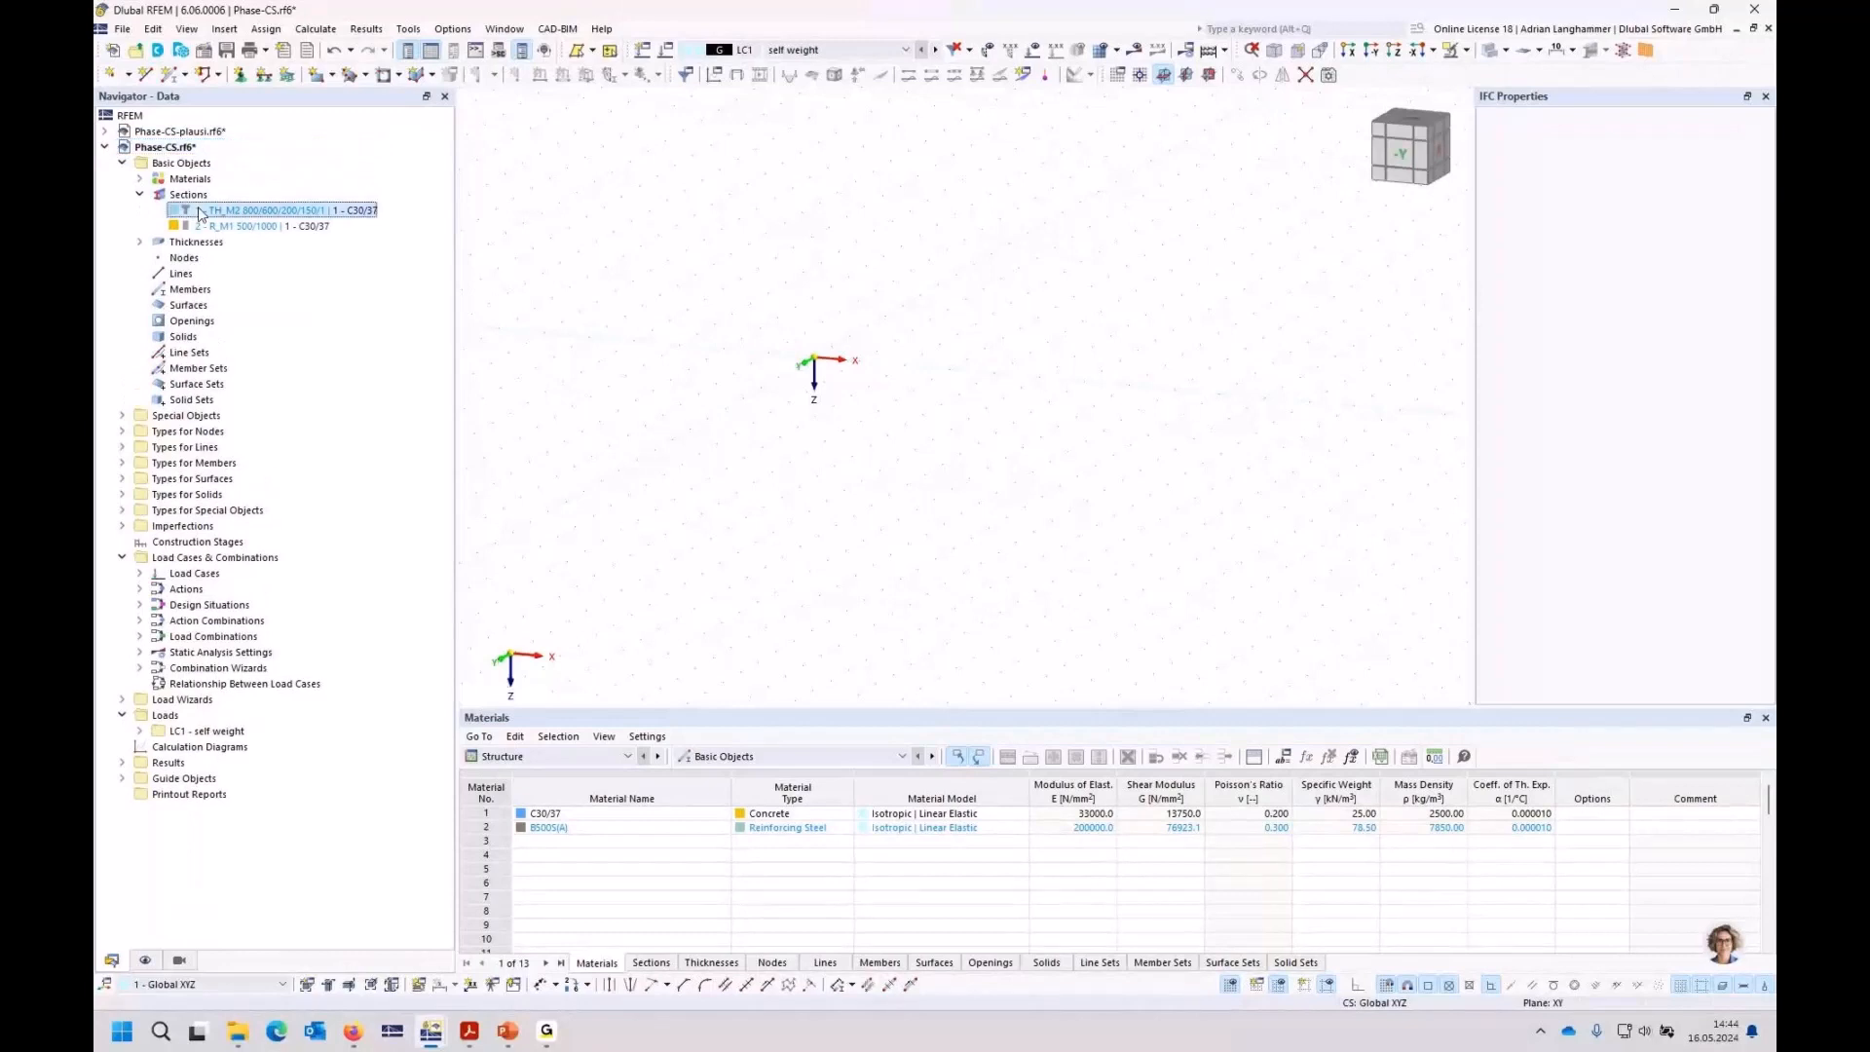
{"action": "double_click", "coordinate": [200, 212]}
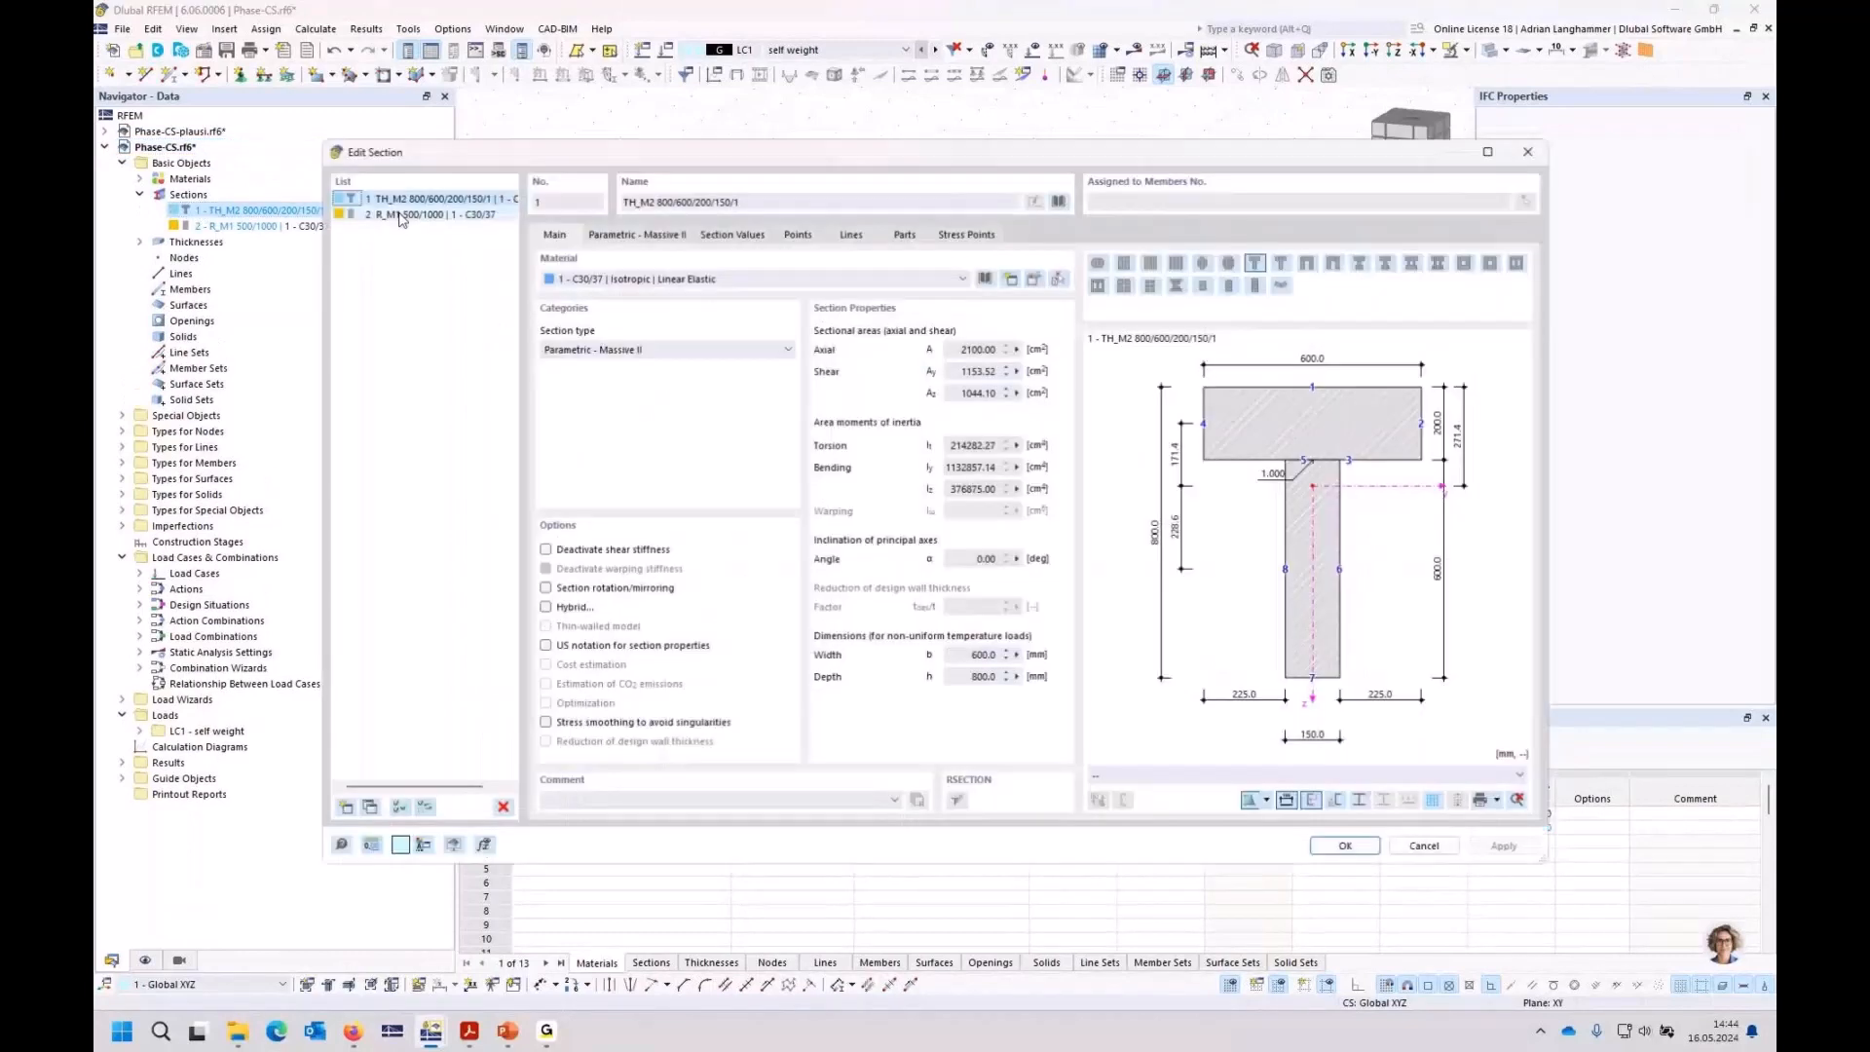
{"action": "left_click", "coordinate": [479, 215]}
{"action": "key", "text": "Delete"}
{"action": "left_click", "coordinate": [954, 573]}
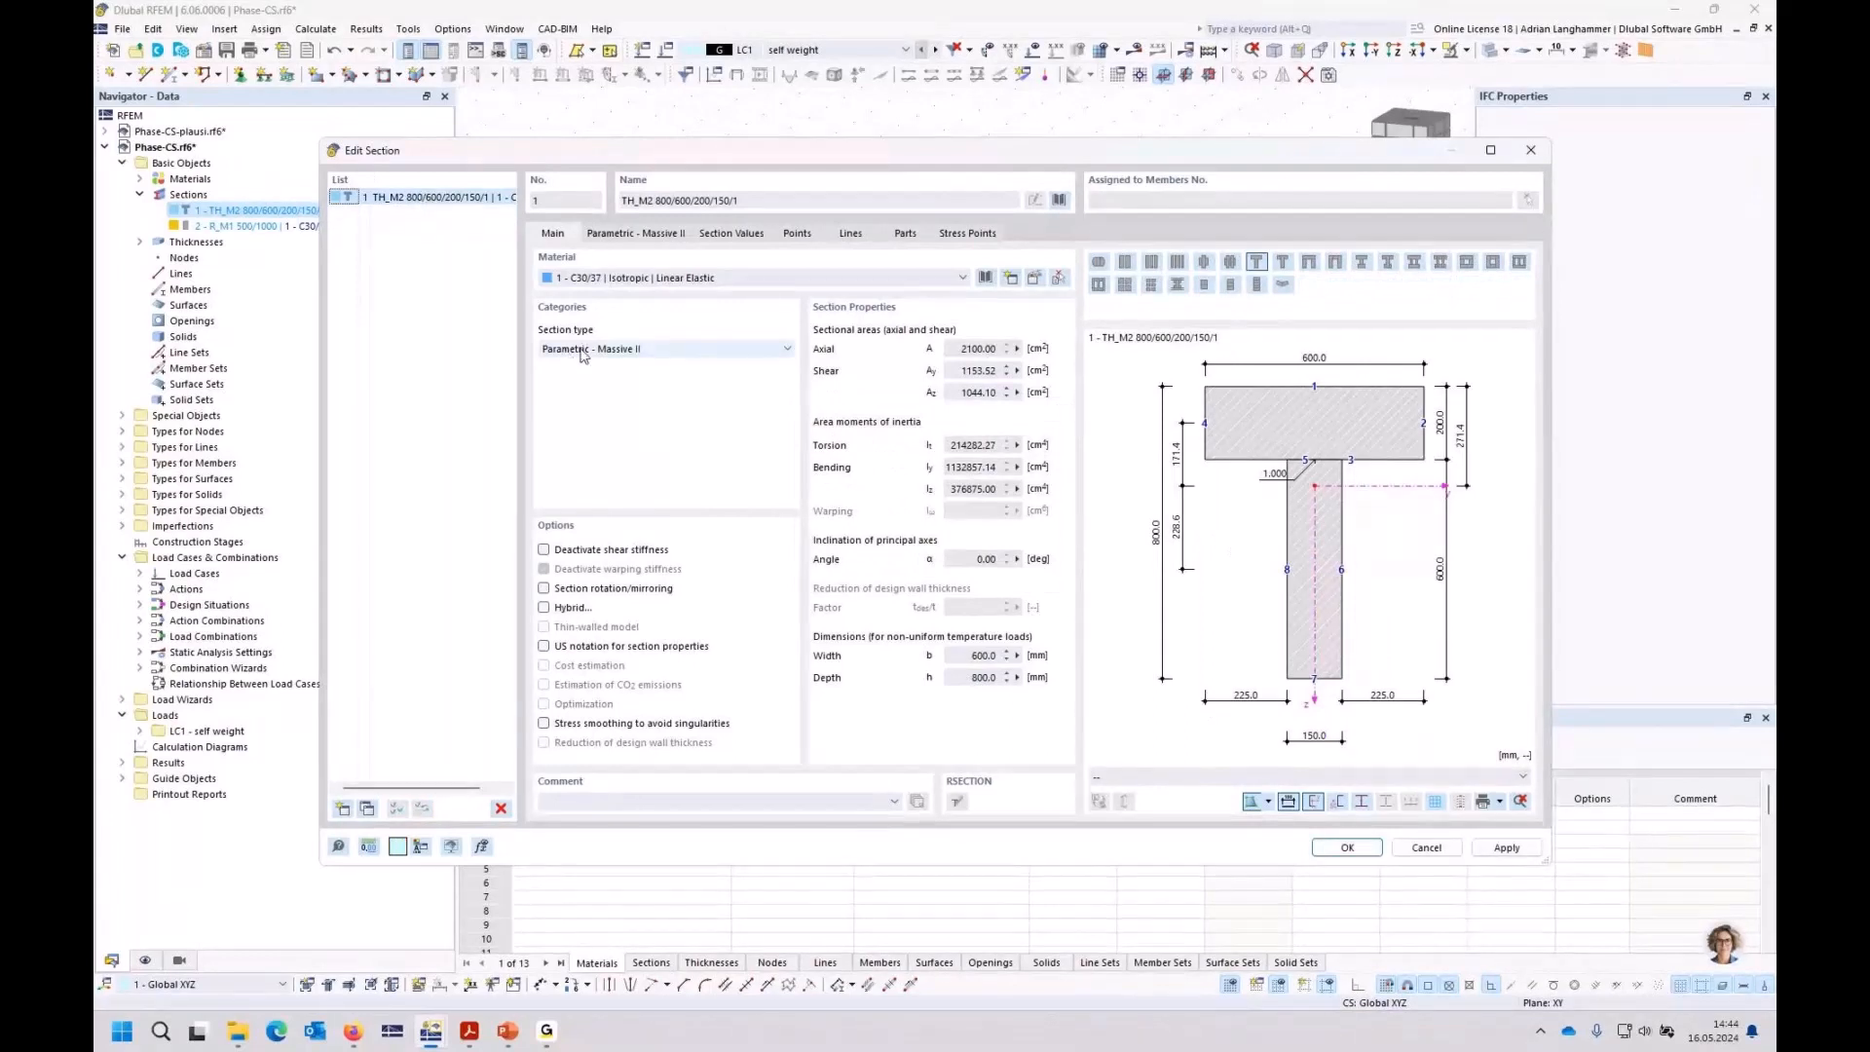
Step: Create a new phase section with parent TH_M2 800/600/200/150/1, deactivating the flange so only section part 2, the web, is active
{"action": "left_click", "coordinate": [342, 807]}
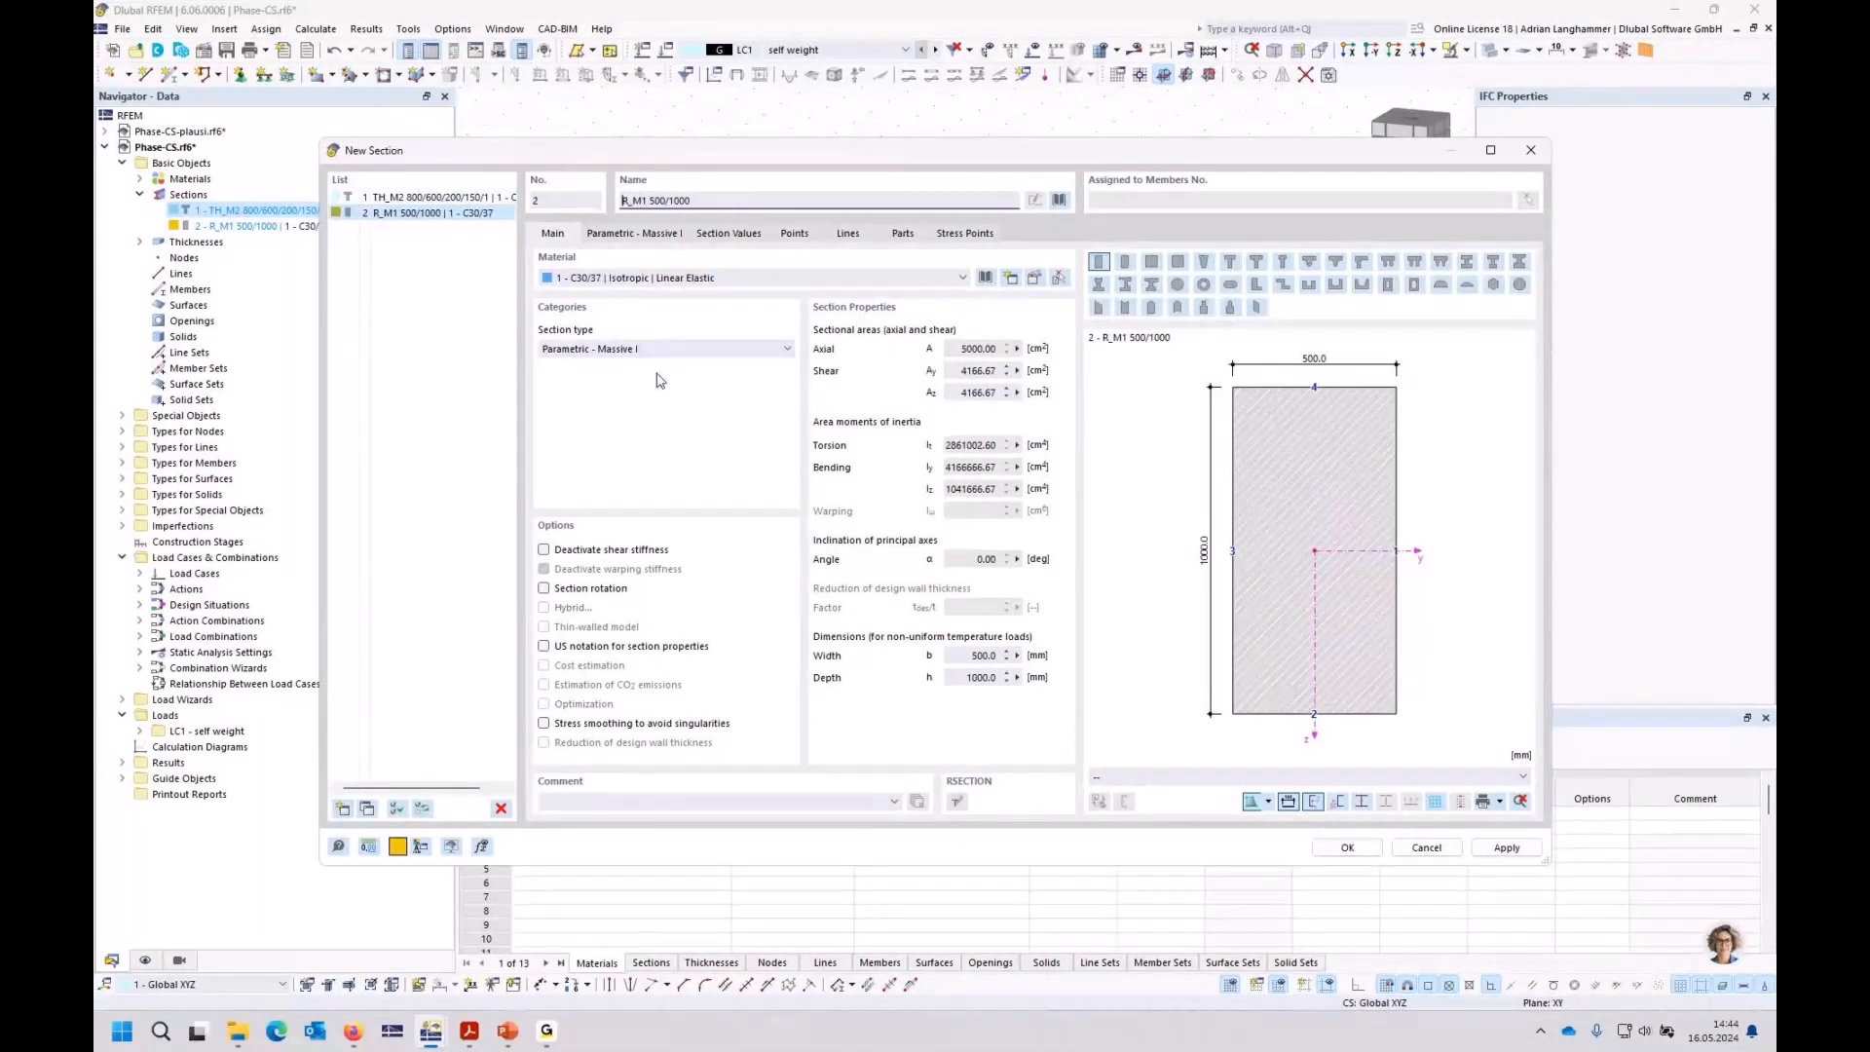
{"action": "left_click", "coordinate": [679, 349]}
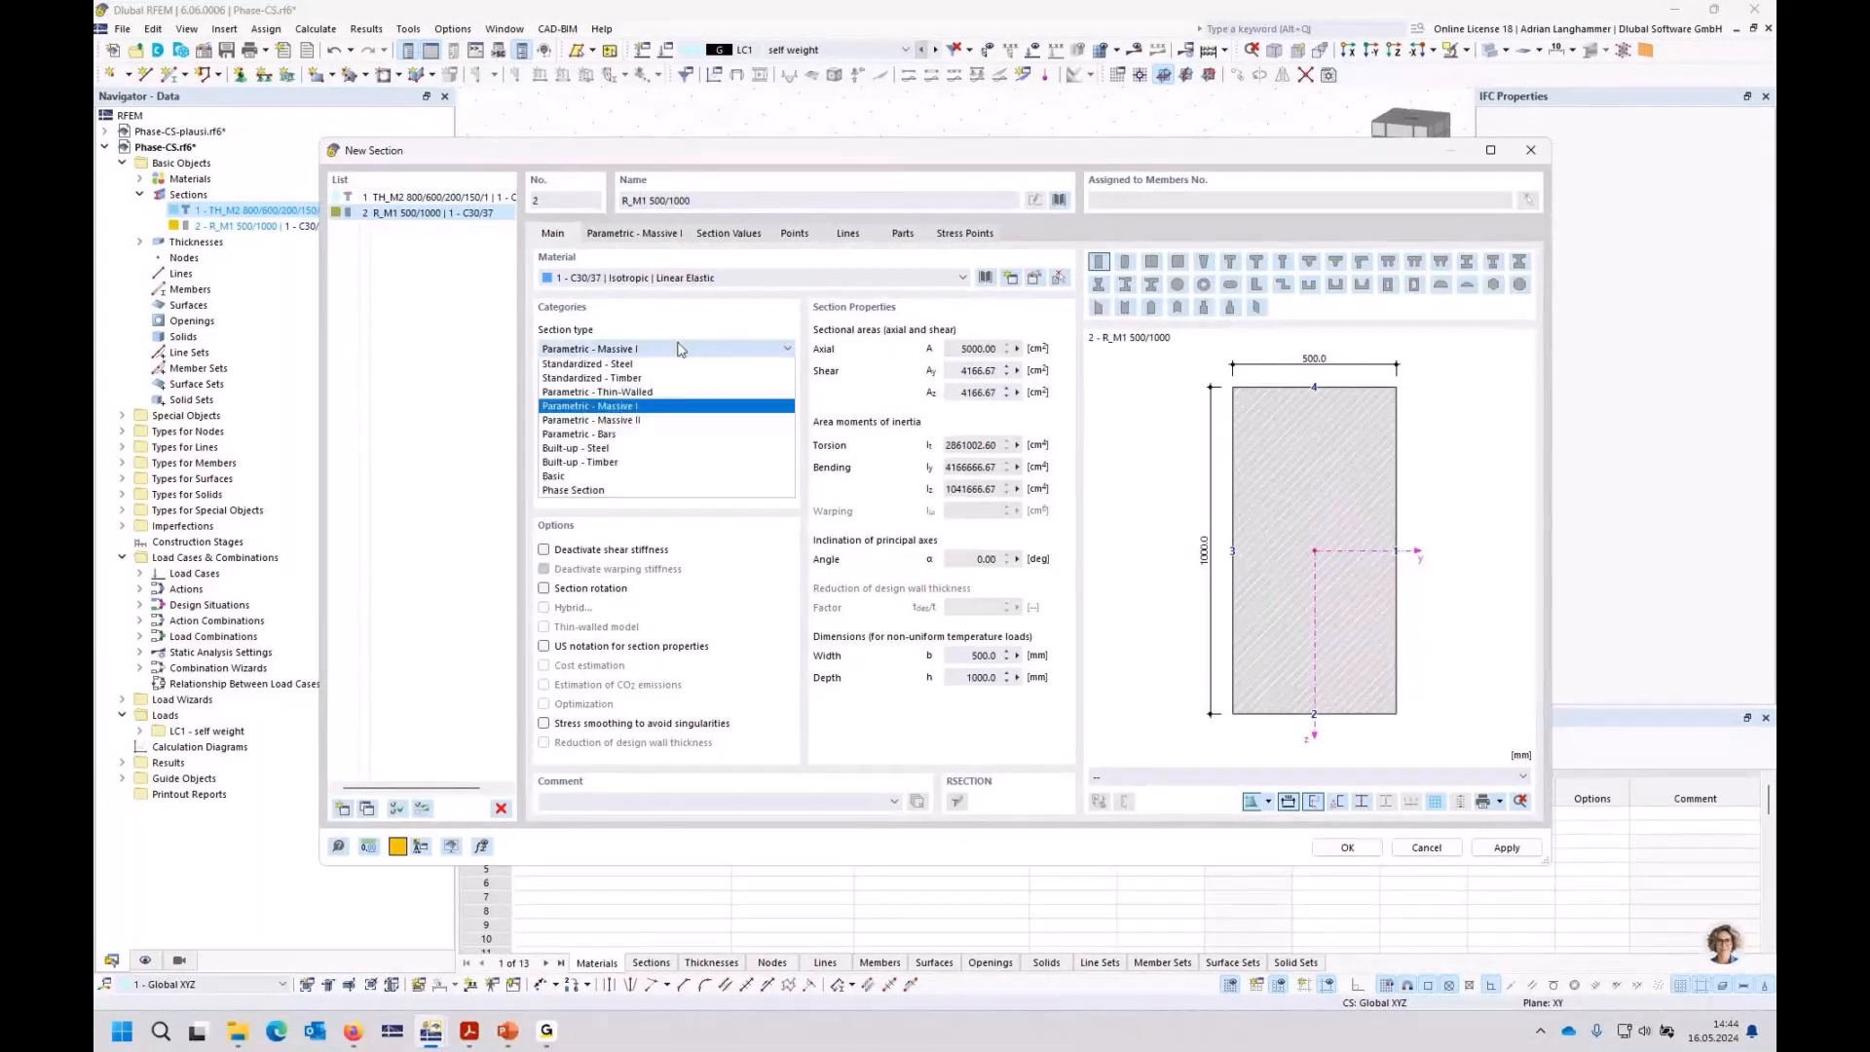
{"action": "left_click", "coordinate": [595, 491]}
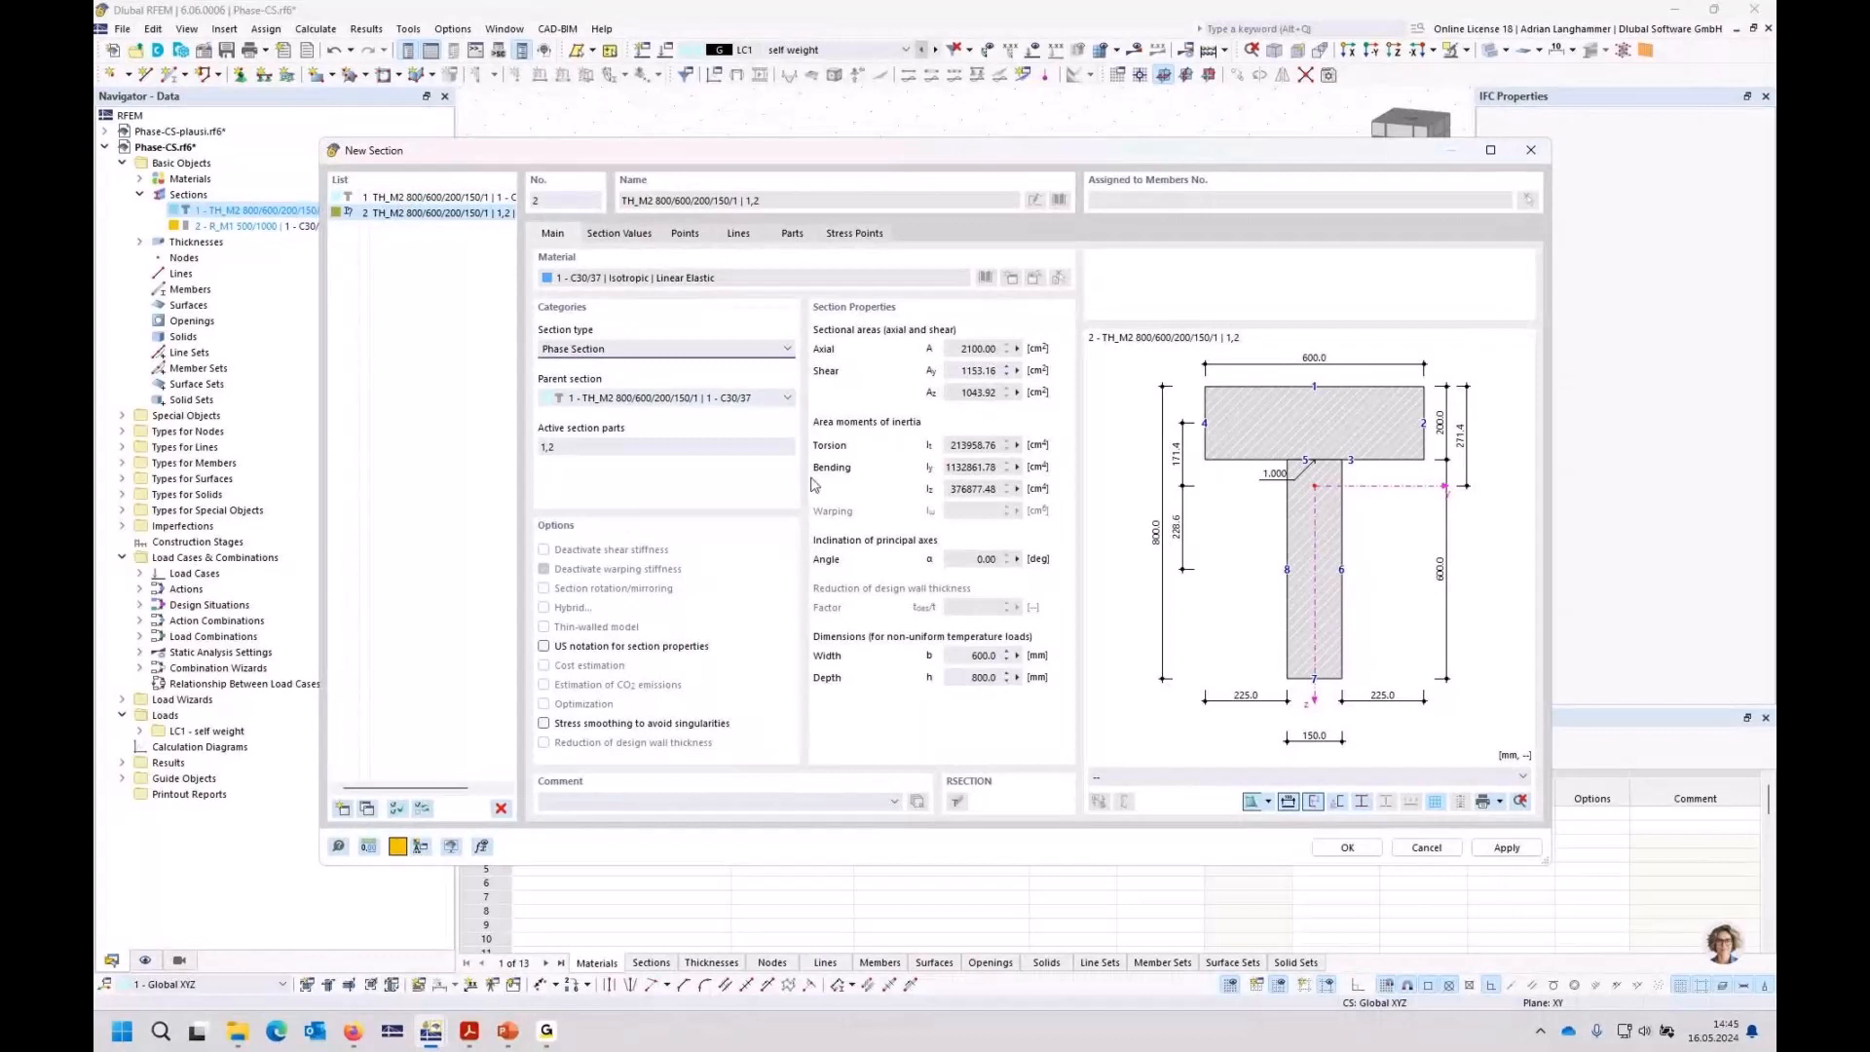
{"action": "left_click", "coordinate": [1264, 425]}
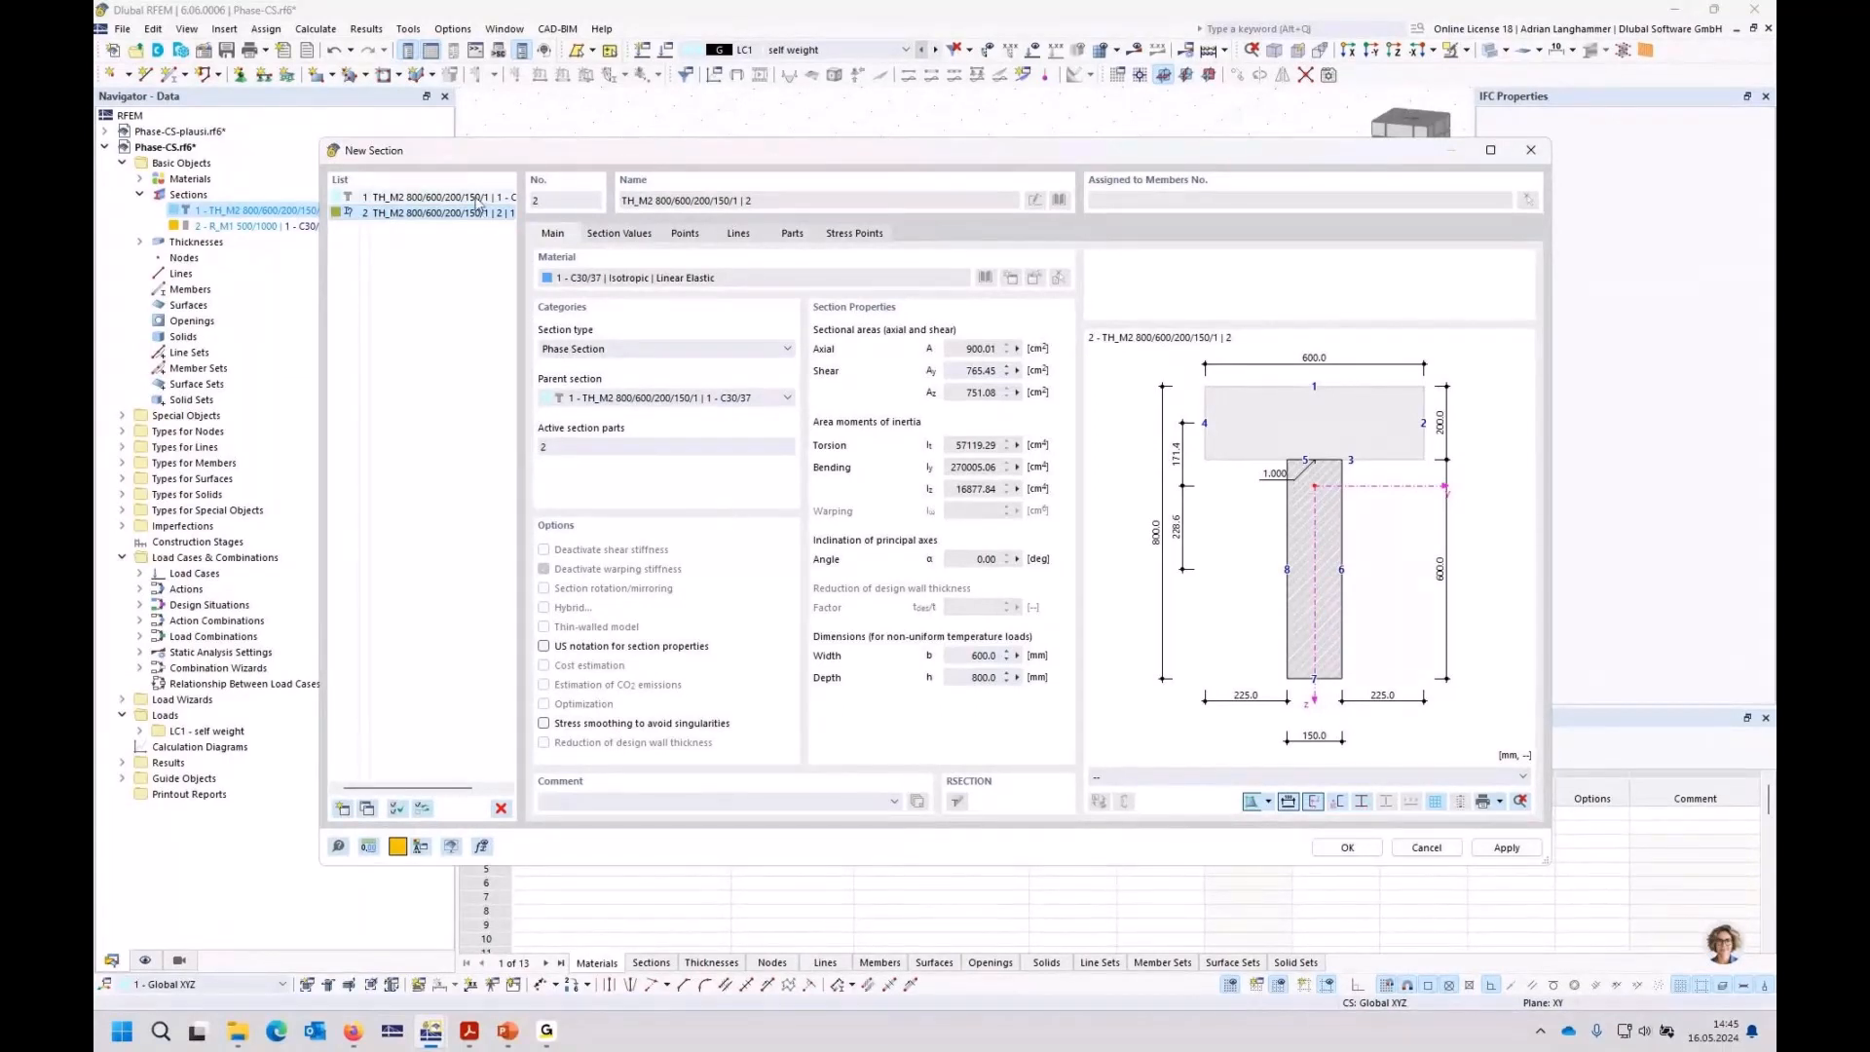
{"action": "left_click", "coordinate": [1347, 848]}
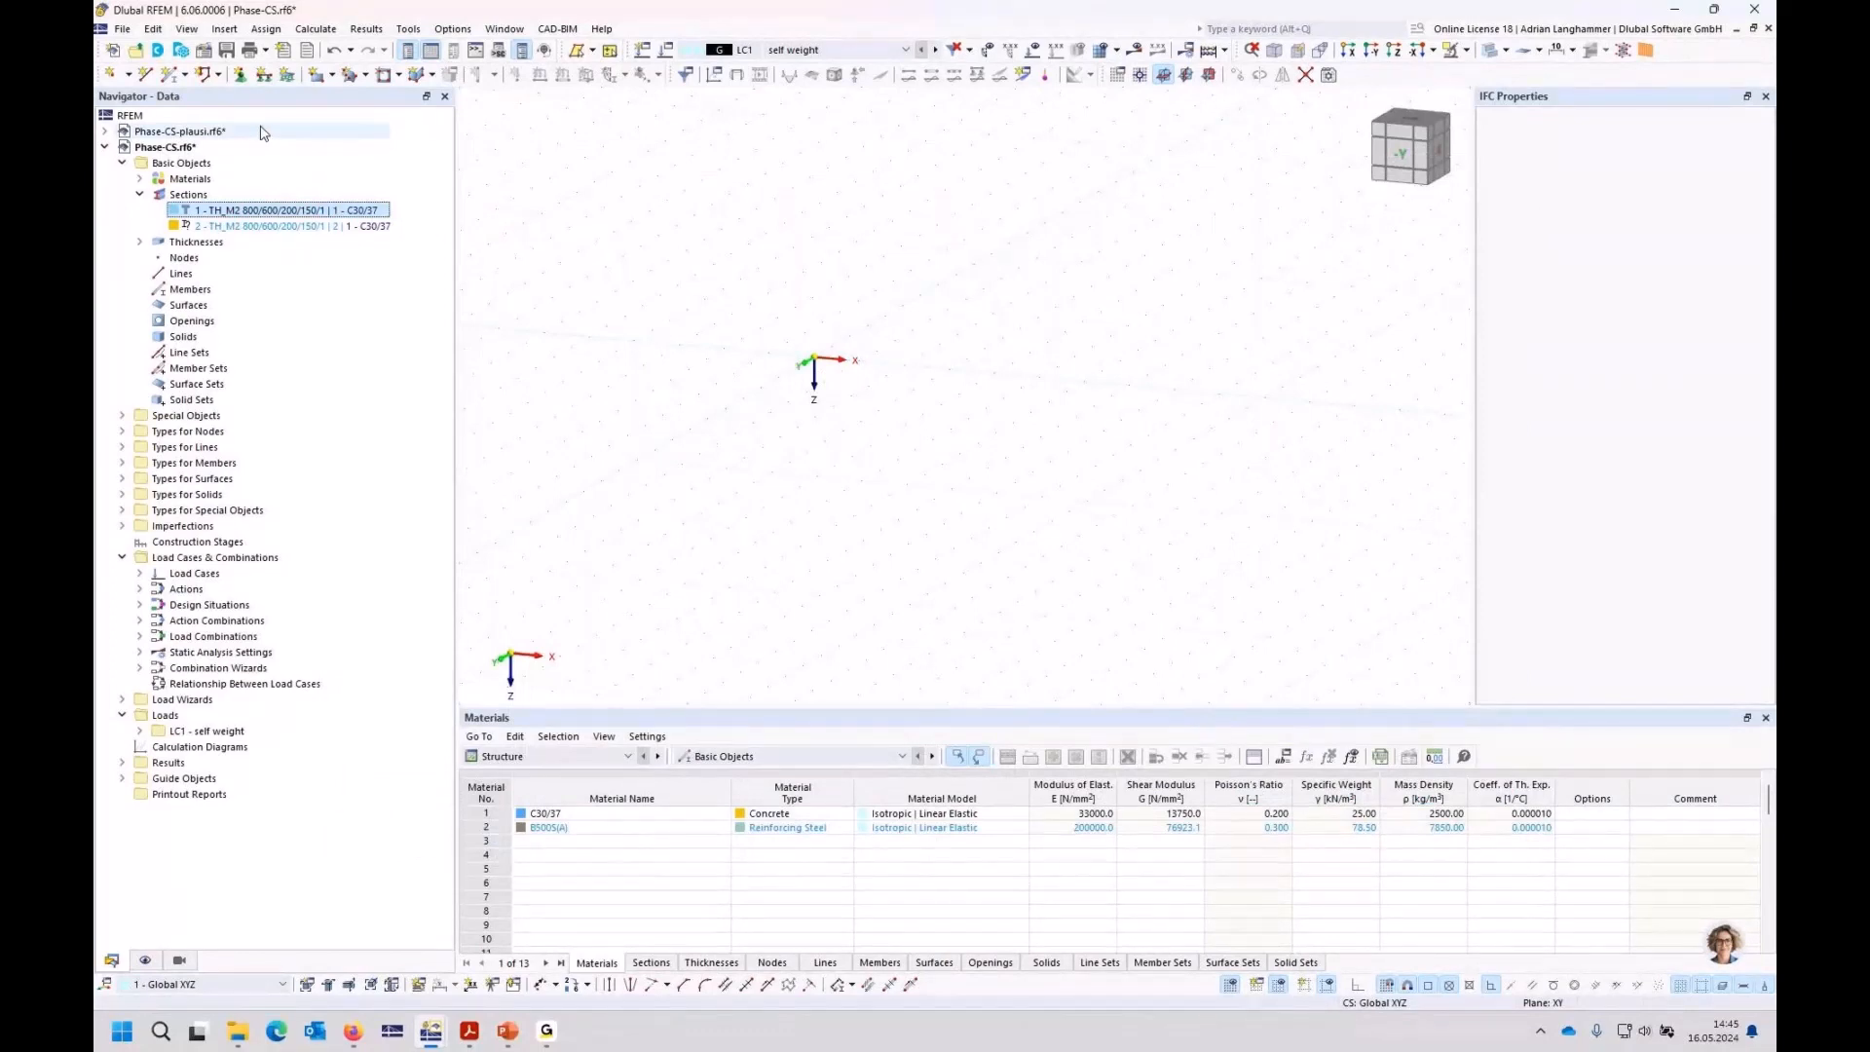
Step: Draw a single member with uniform section TH_M2 800/600/200/150/1 from the origin along the X direction
{"action": "left_click", "coordinate": [168, 79]}
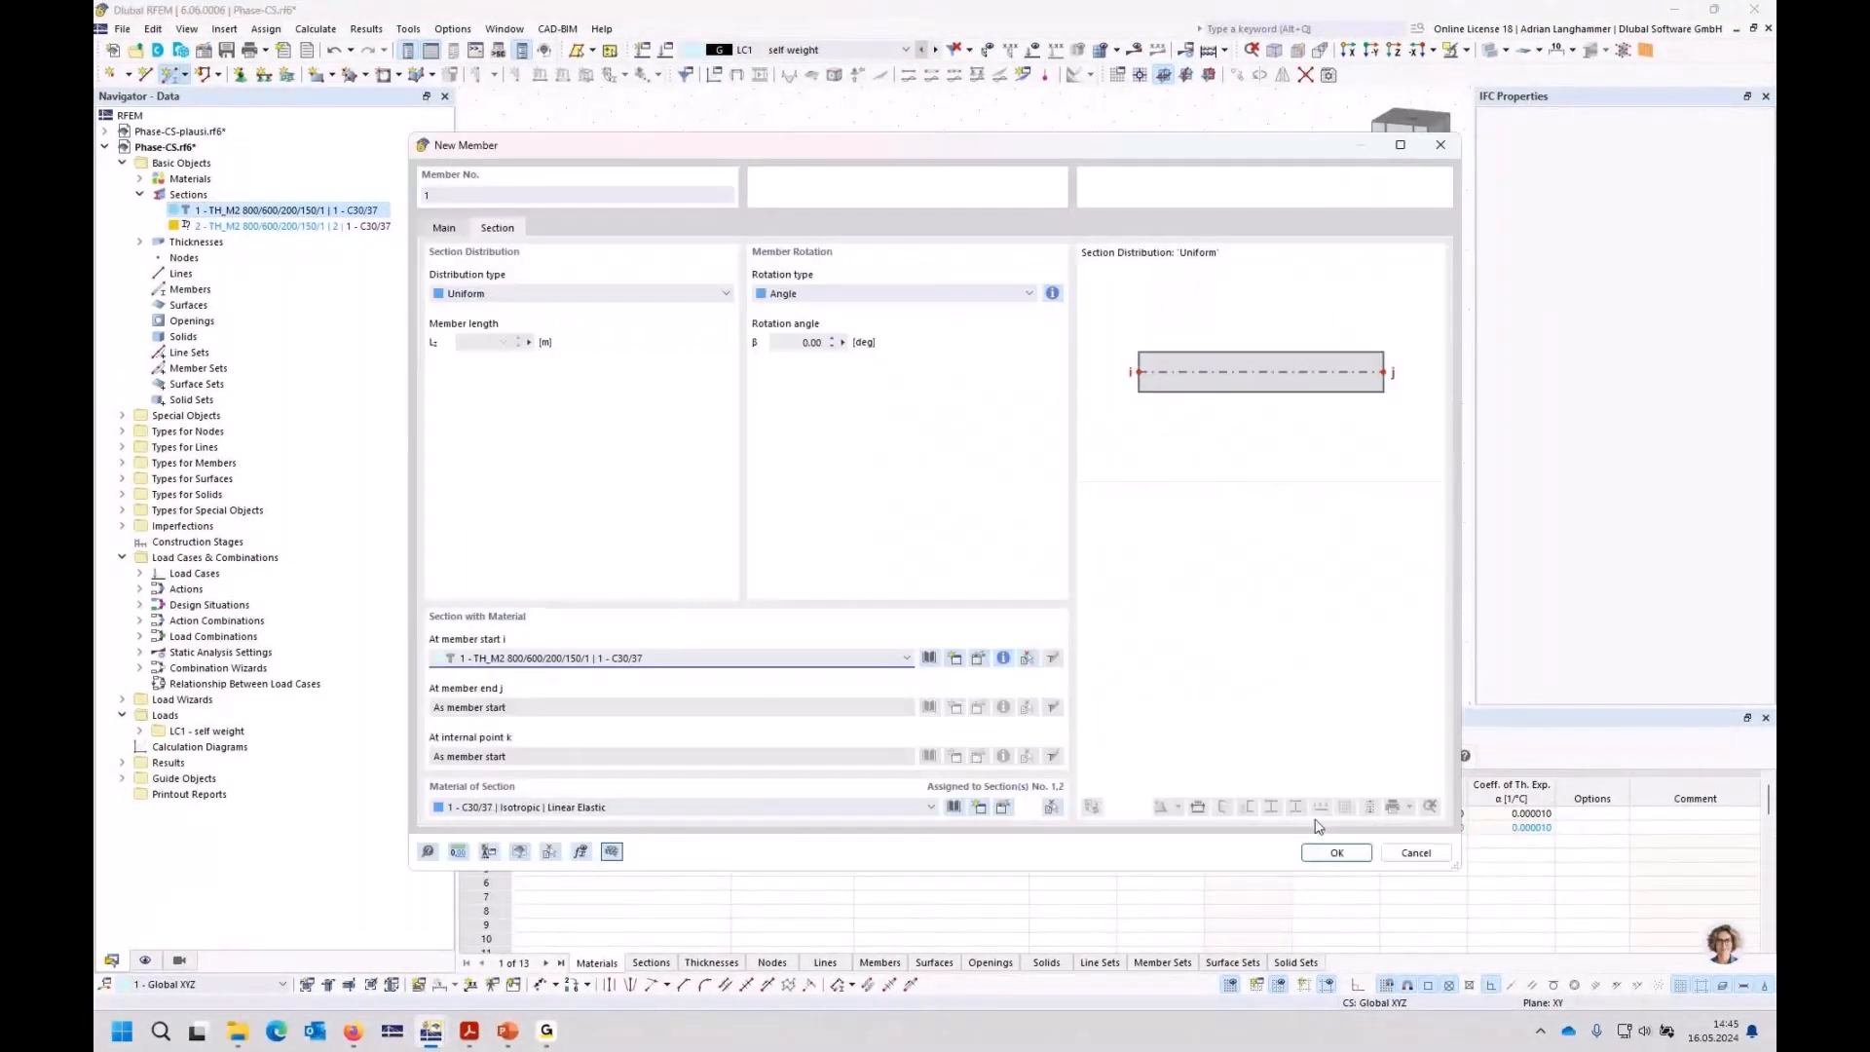
{"action": "left_click", "coordinate": [1336, 853]}
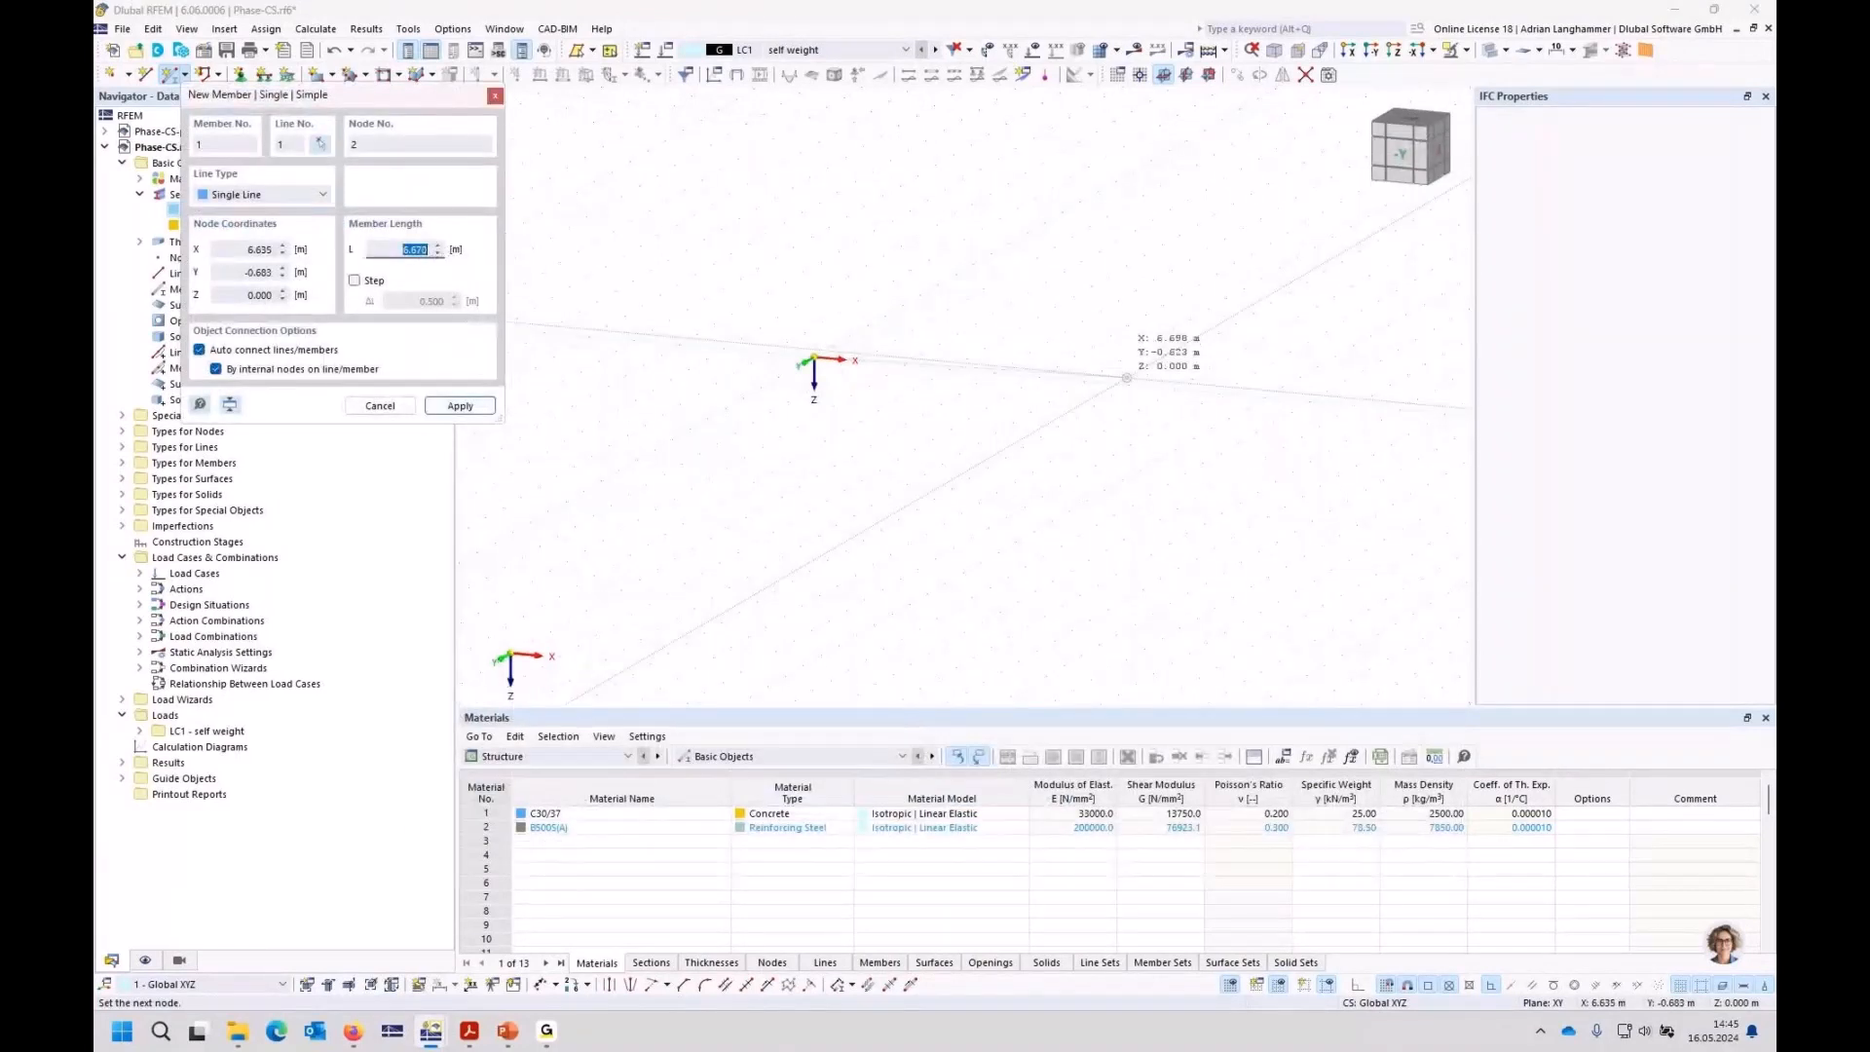
{"action": "left_click", "coordinate": [1127, 378]}
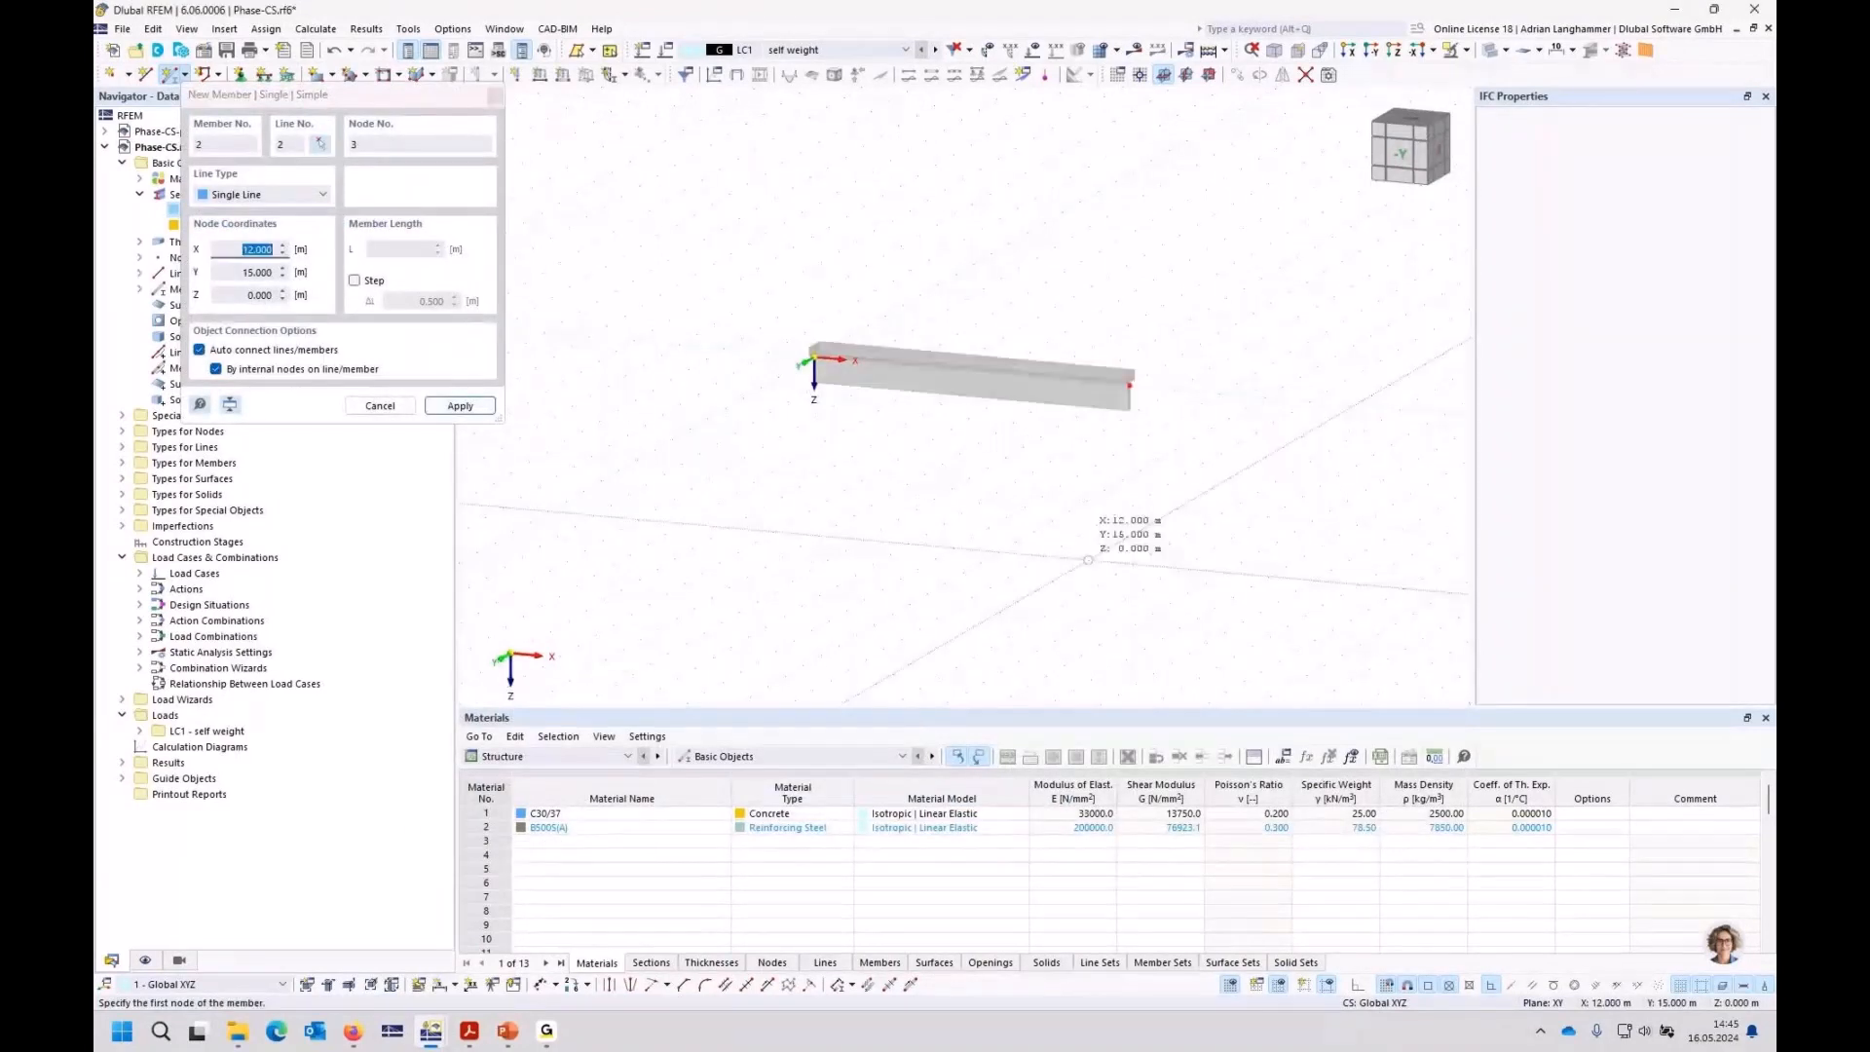
{"action": "key", "text": "Escape"}
Step: Define a new nodal support fixing uX, uY, uZ, φX and φZ, and assign it to the member's start node at the origin
{"action": "left_click", "coordinate": [241, 76]}
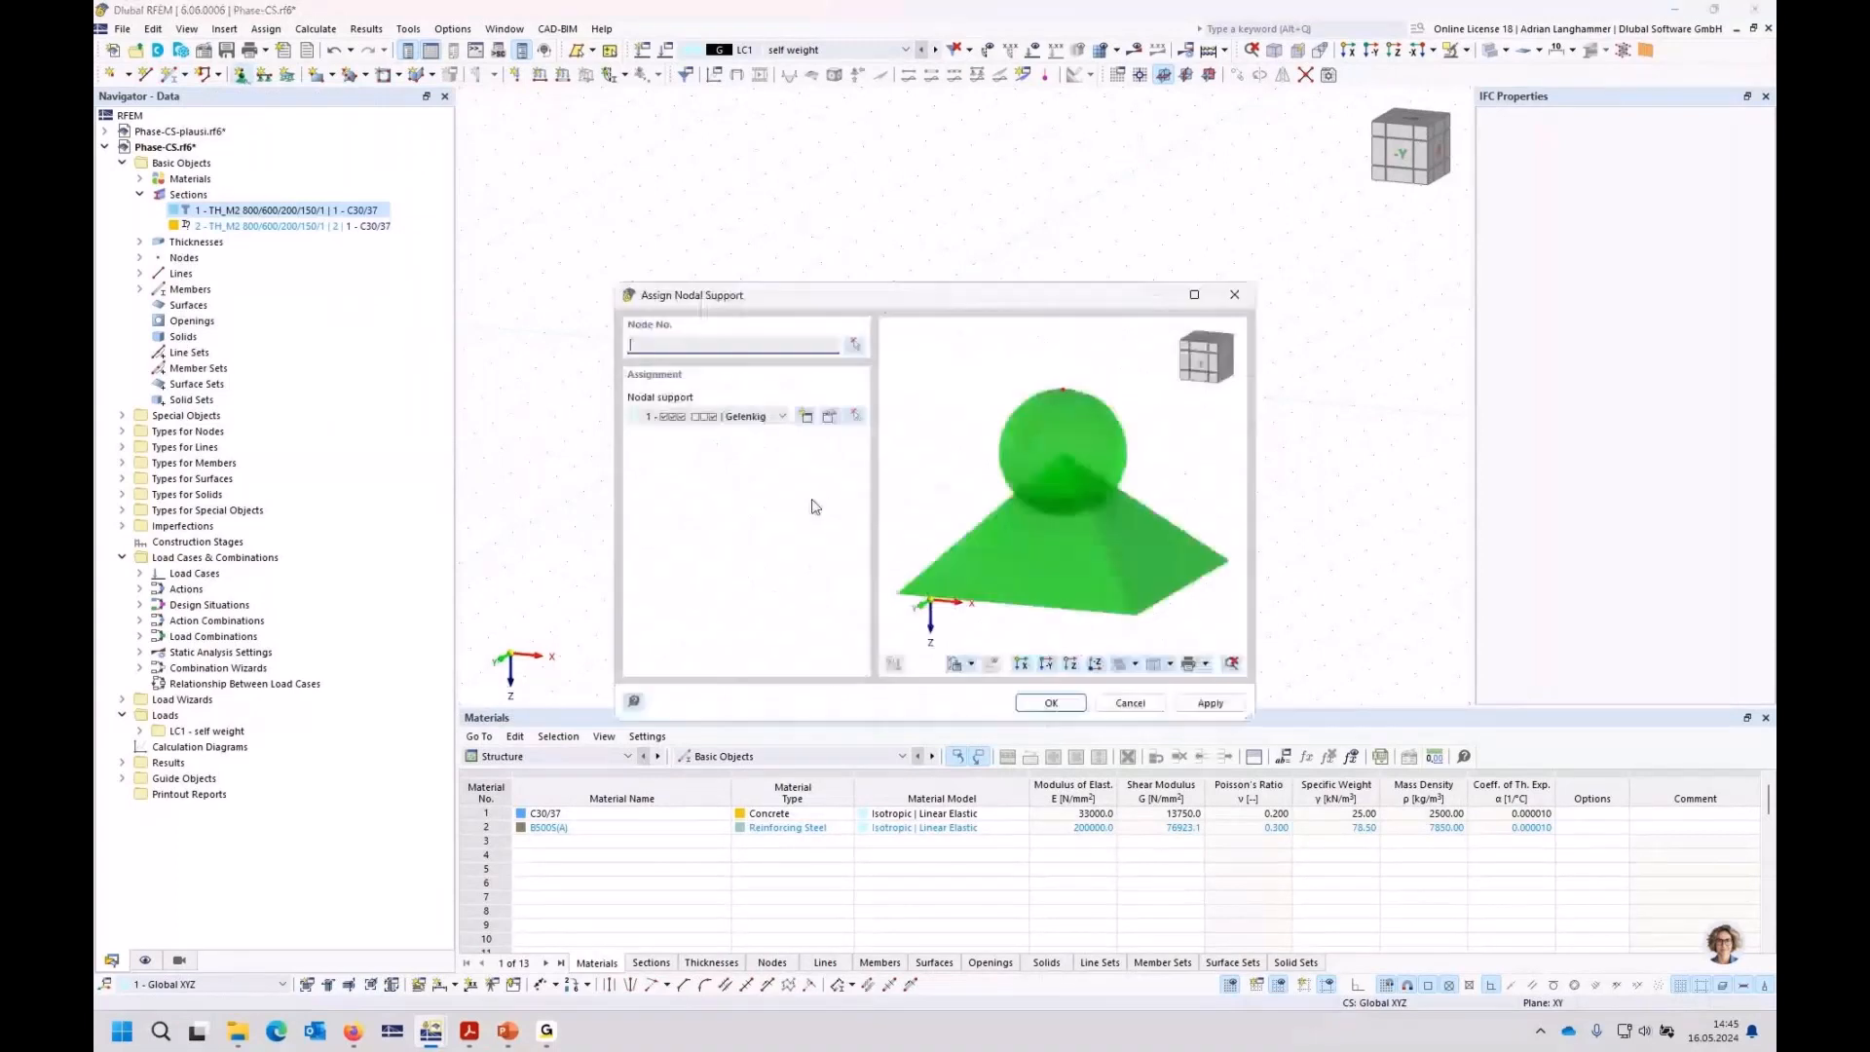
{"action": "left_click", "coordinate": [806, 417]}
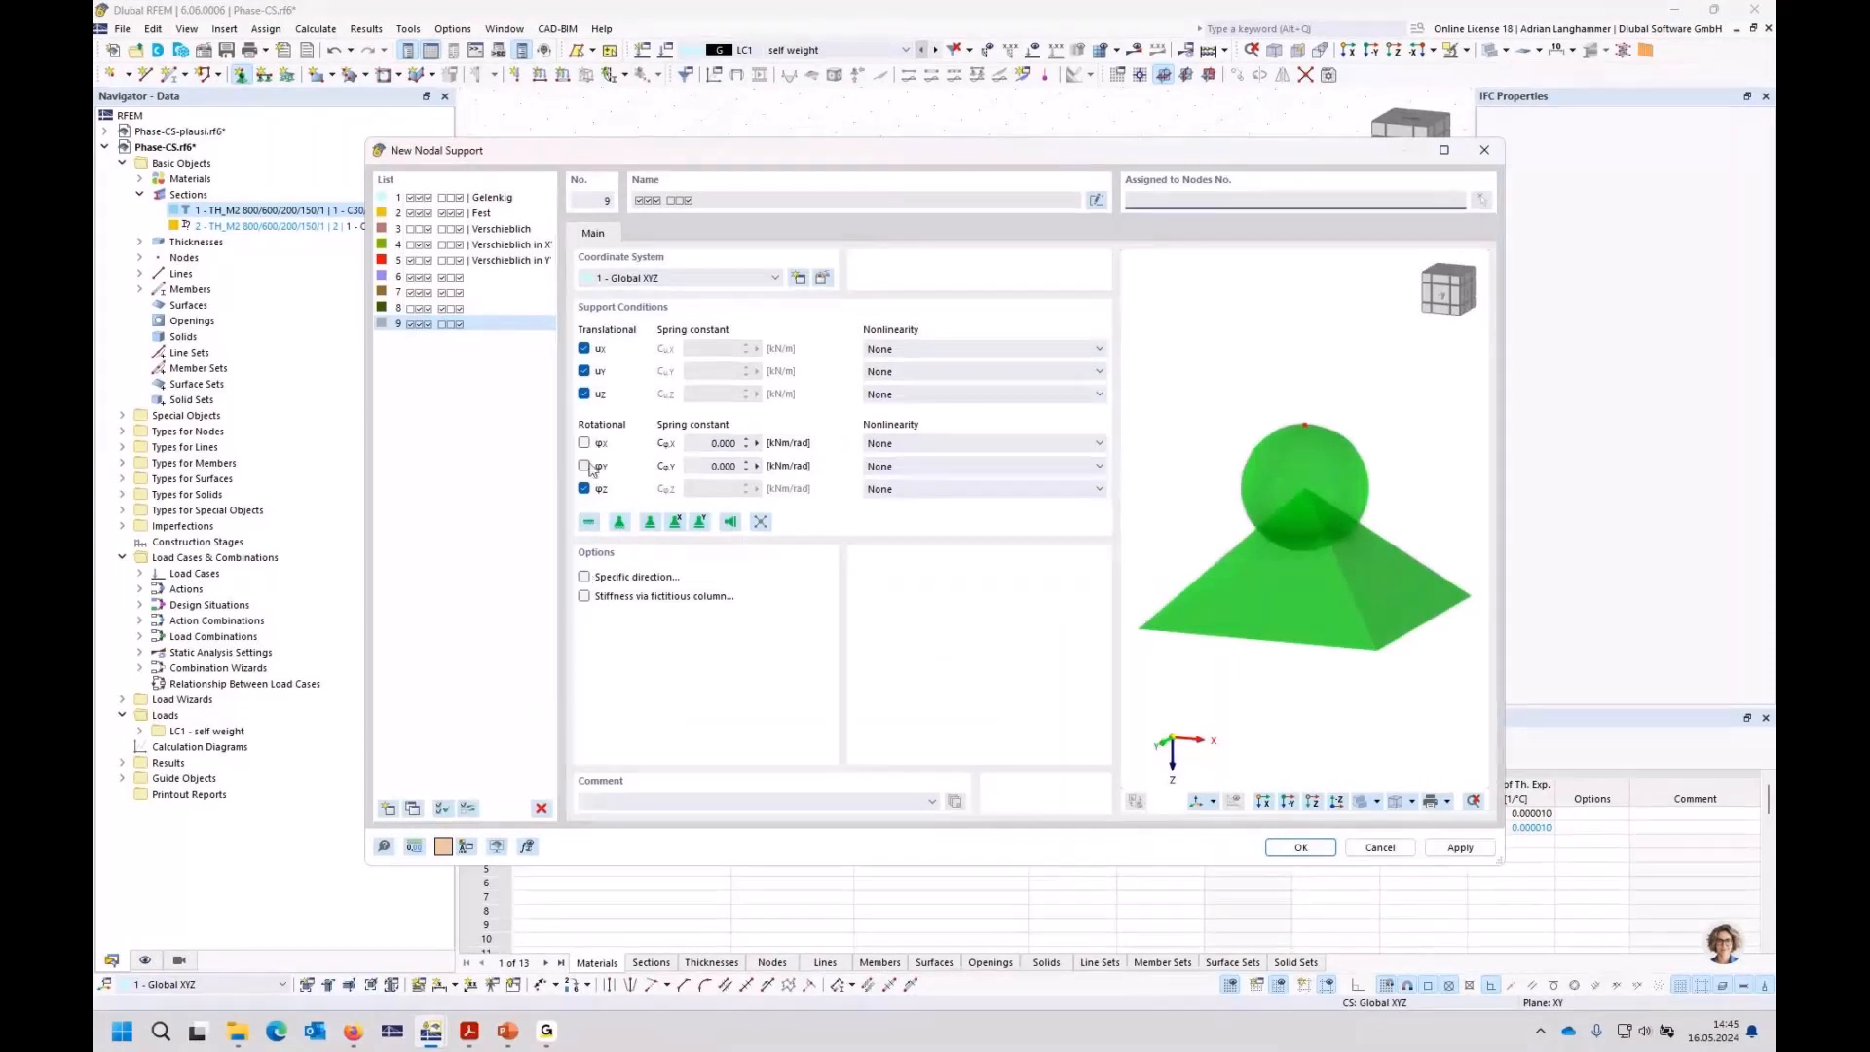
{"action": "left_click", "coordinate": [583, 348]}
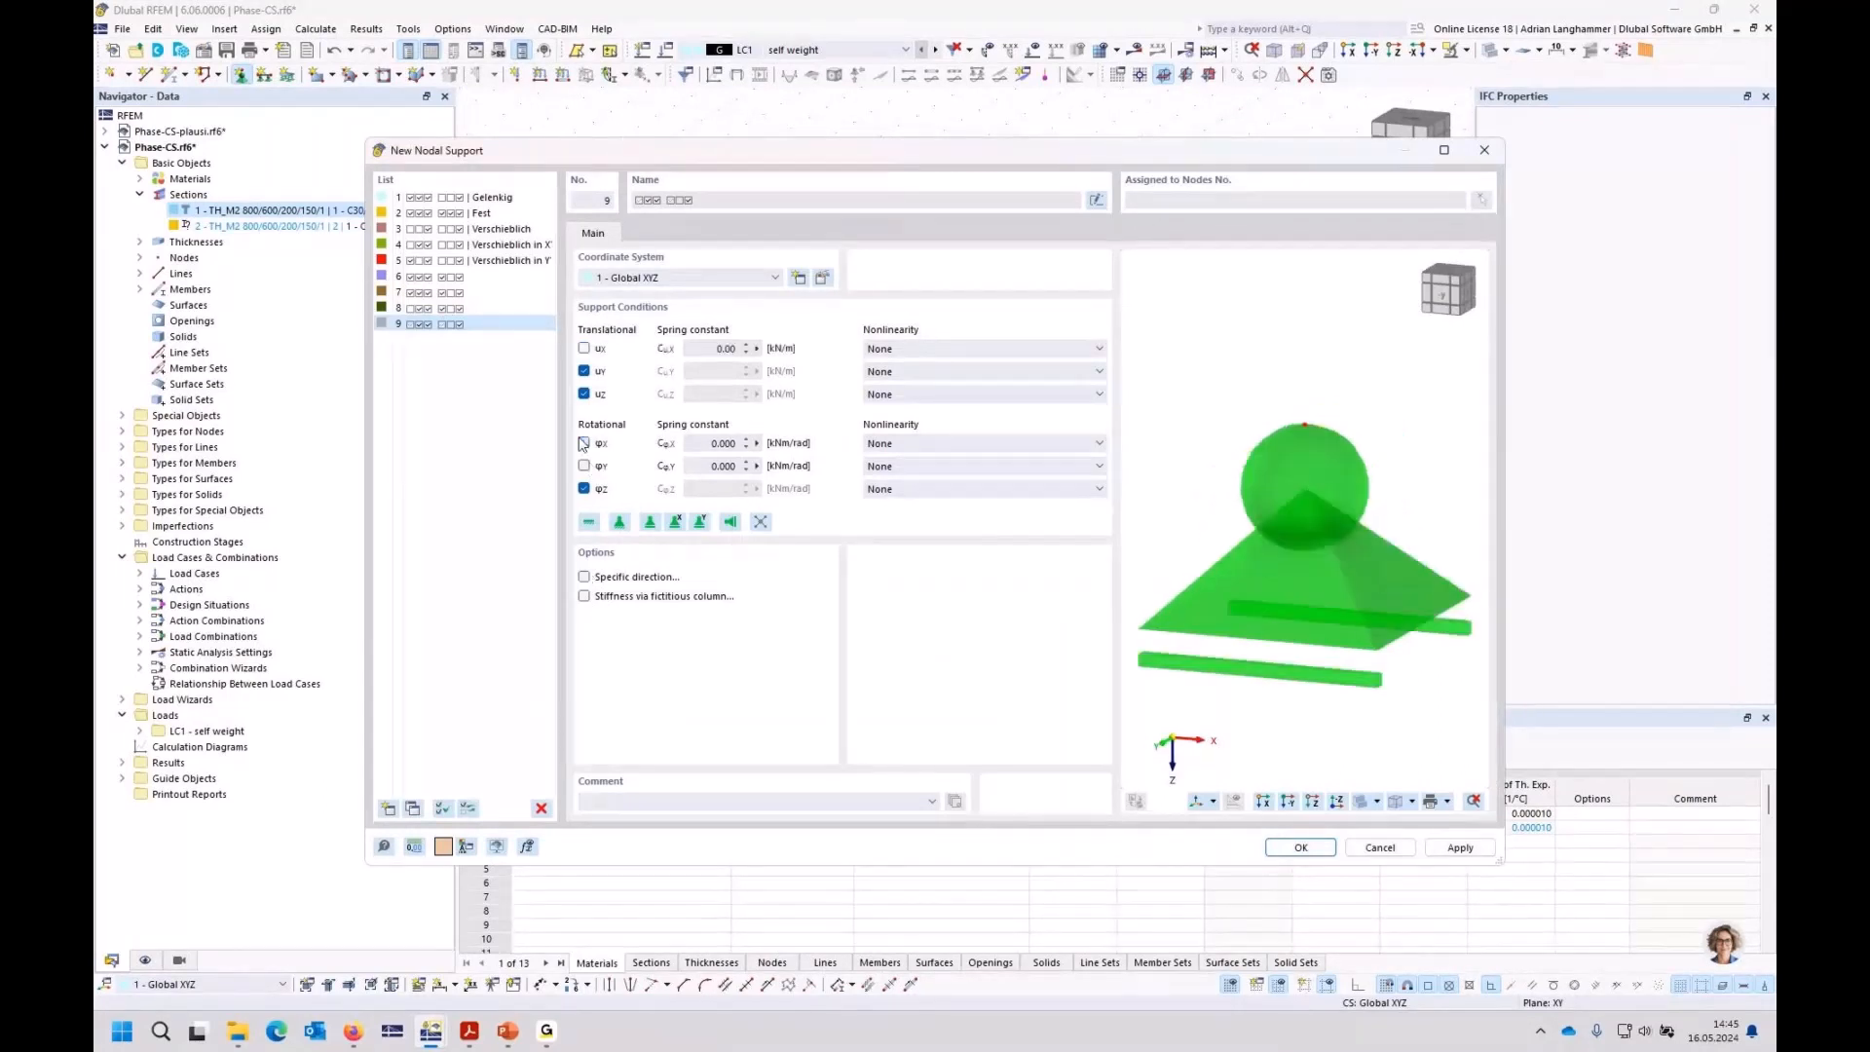
{"action": "left_click", "coordinate": [583, 443]}
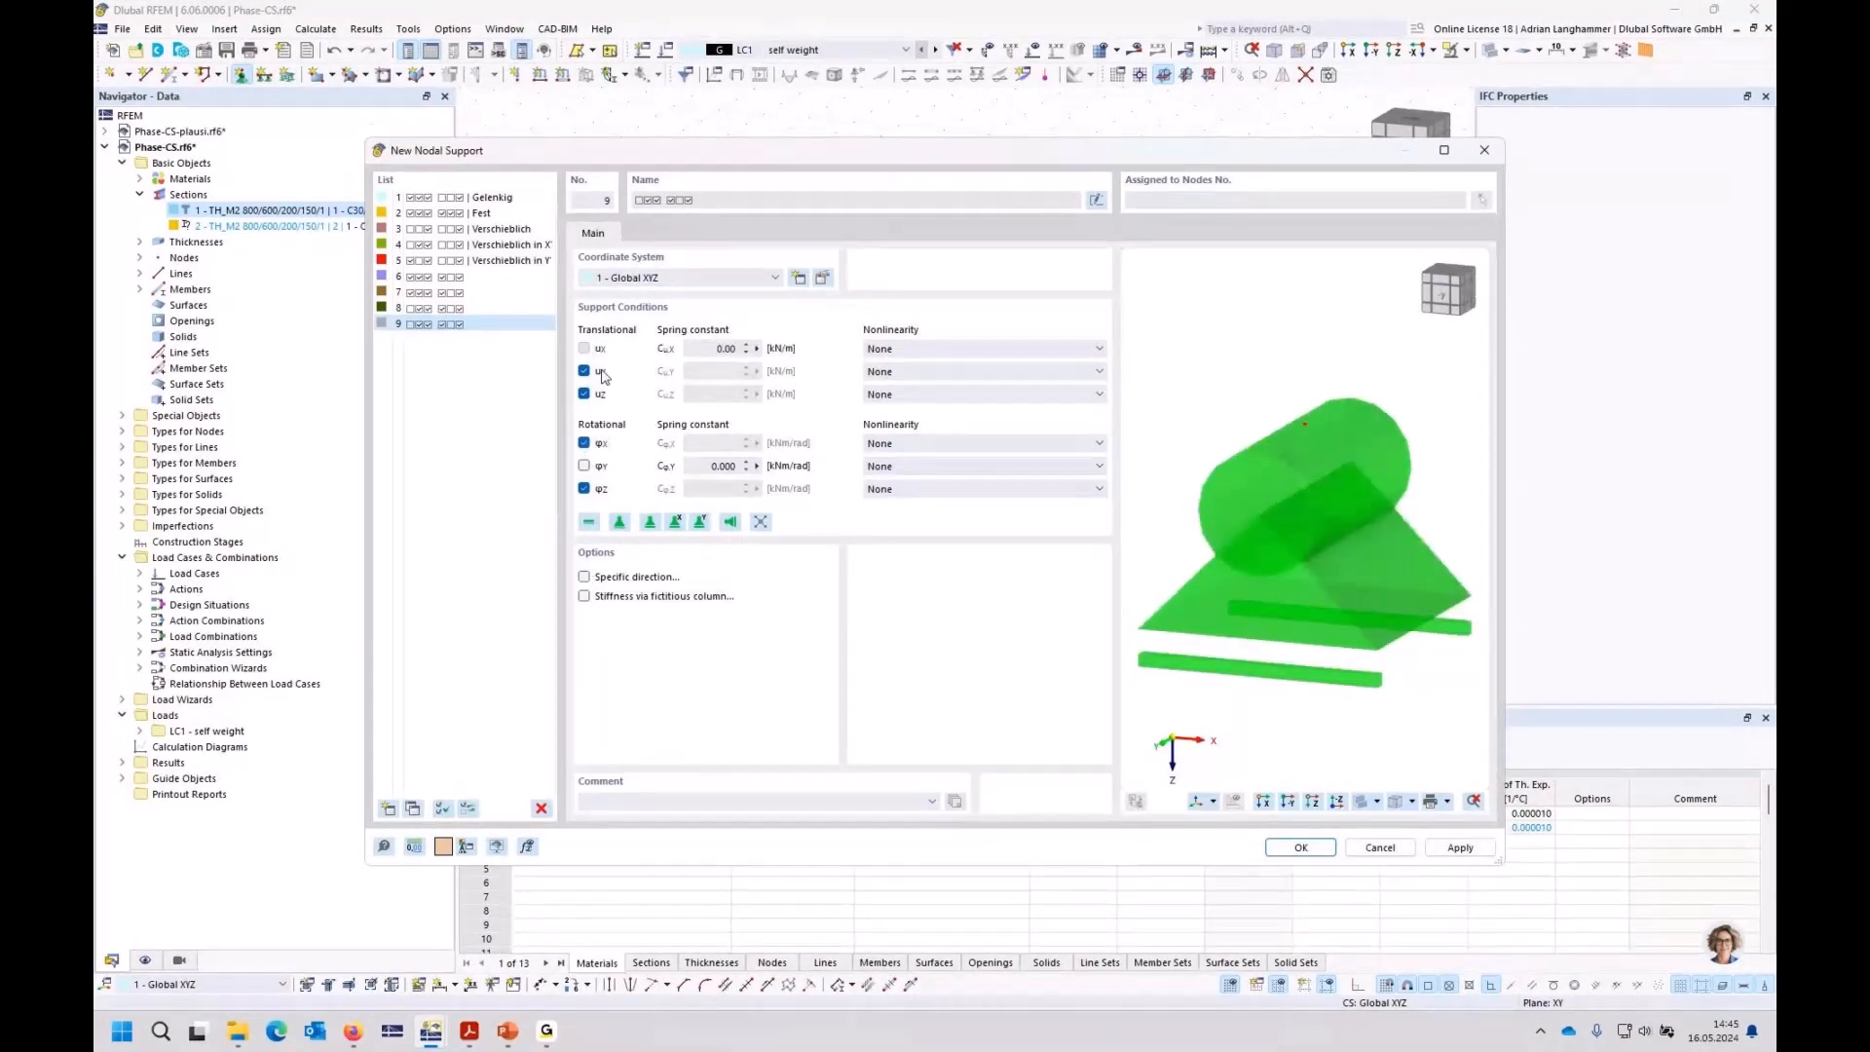
{"action": "left_click", "coordinate": [584, 348]}
{"action": "left_click", "coordinate": [1380, 847]}
{"action": "left_click", "coordinate": [1074, 701]}
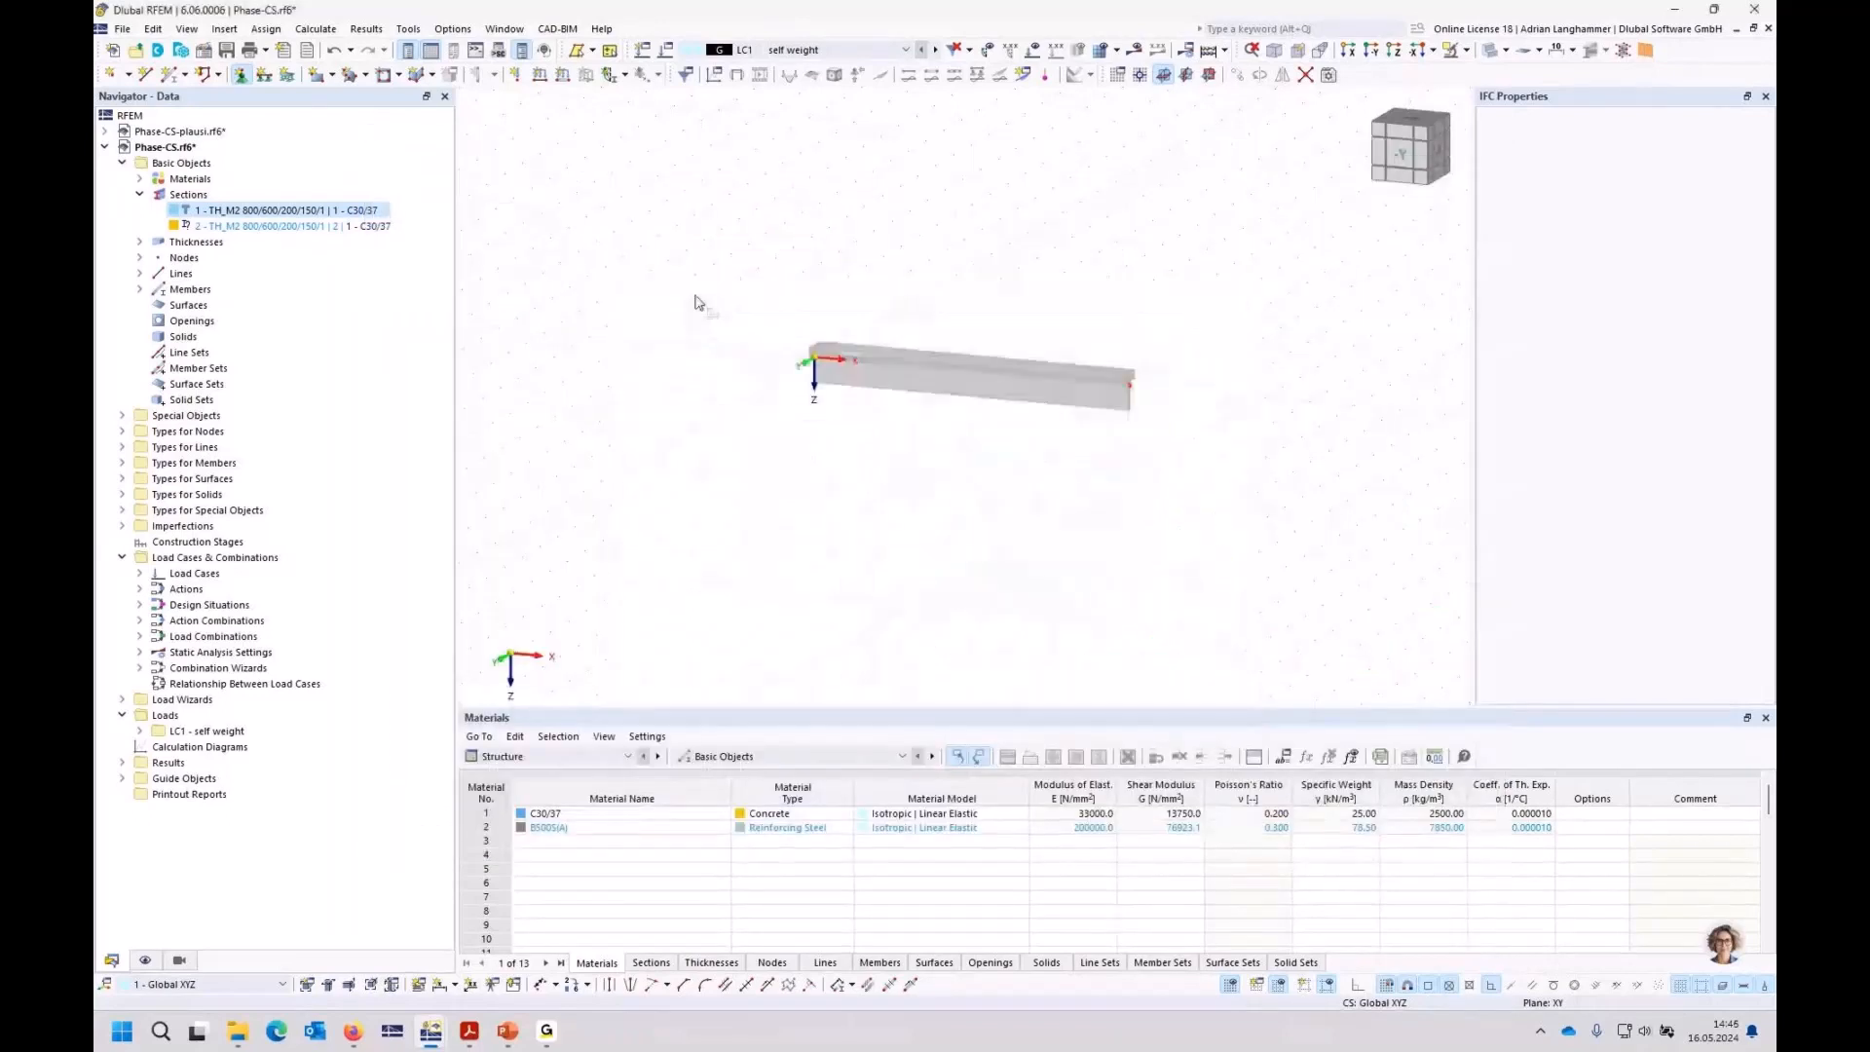
{"action": "left_click_drag", "start_coordinate": [709, 288], "coordinate": [888, 458]}
Step: Define another nodal support with φX restrained and uX released, and assign it to the member's end node
{"action": "left_click", "coordinate": [242, 76]}
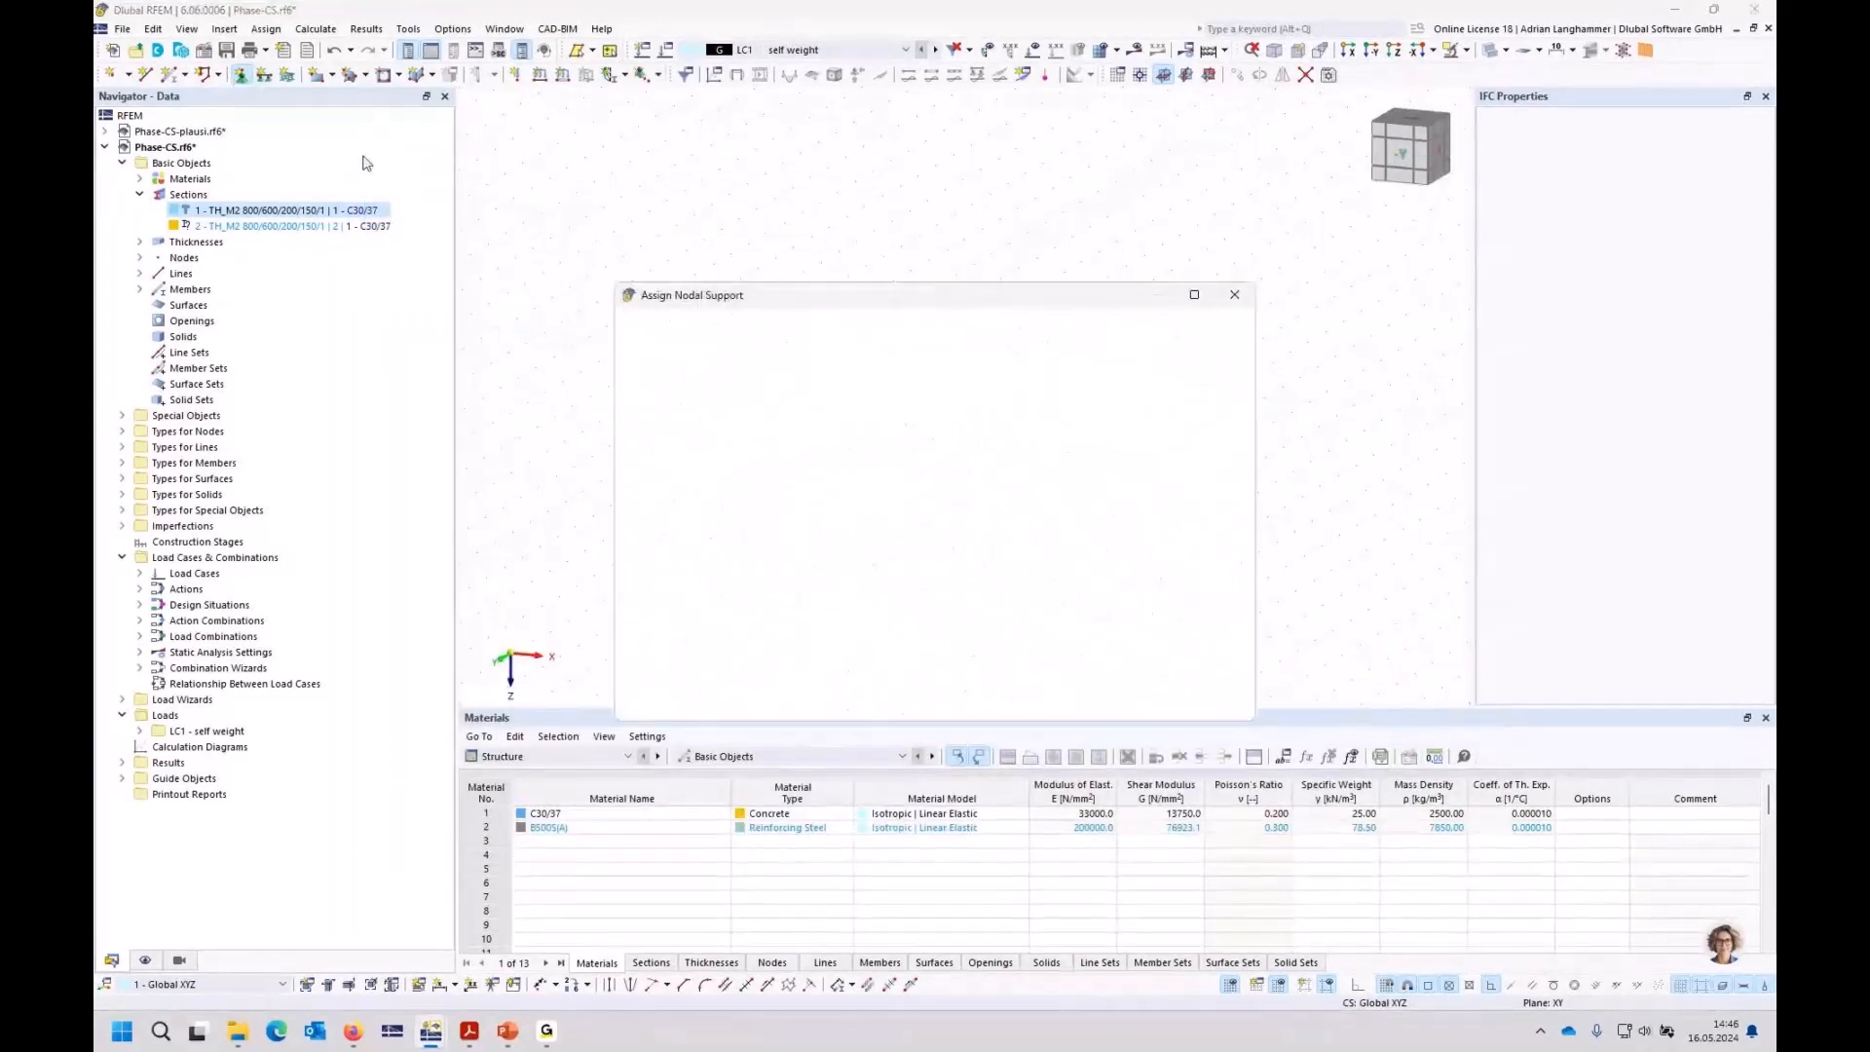
{"action": "left_click", "coordinate": [806, 416]}
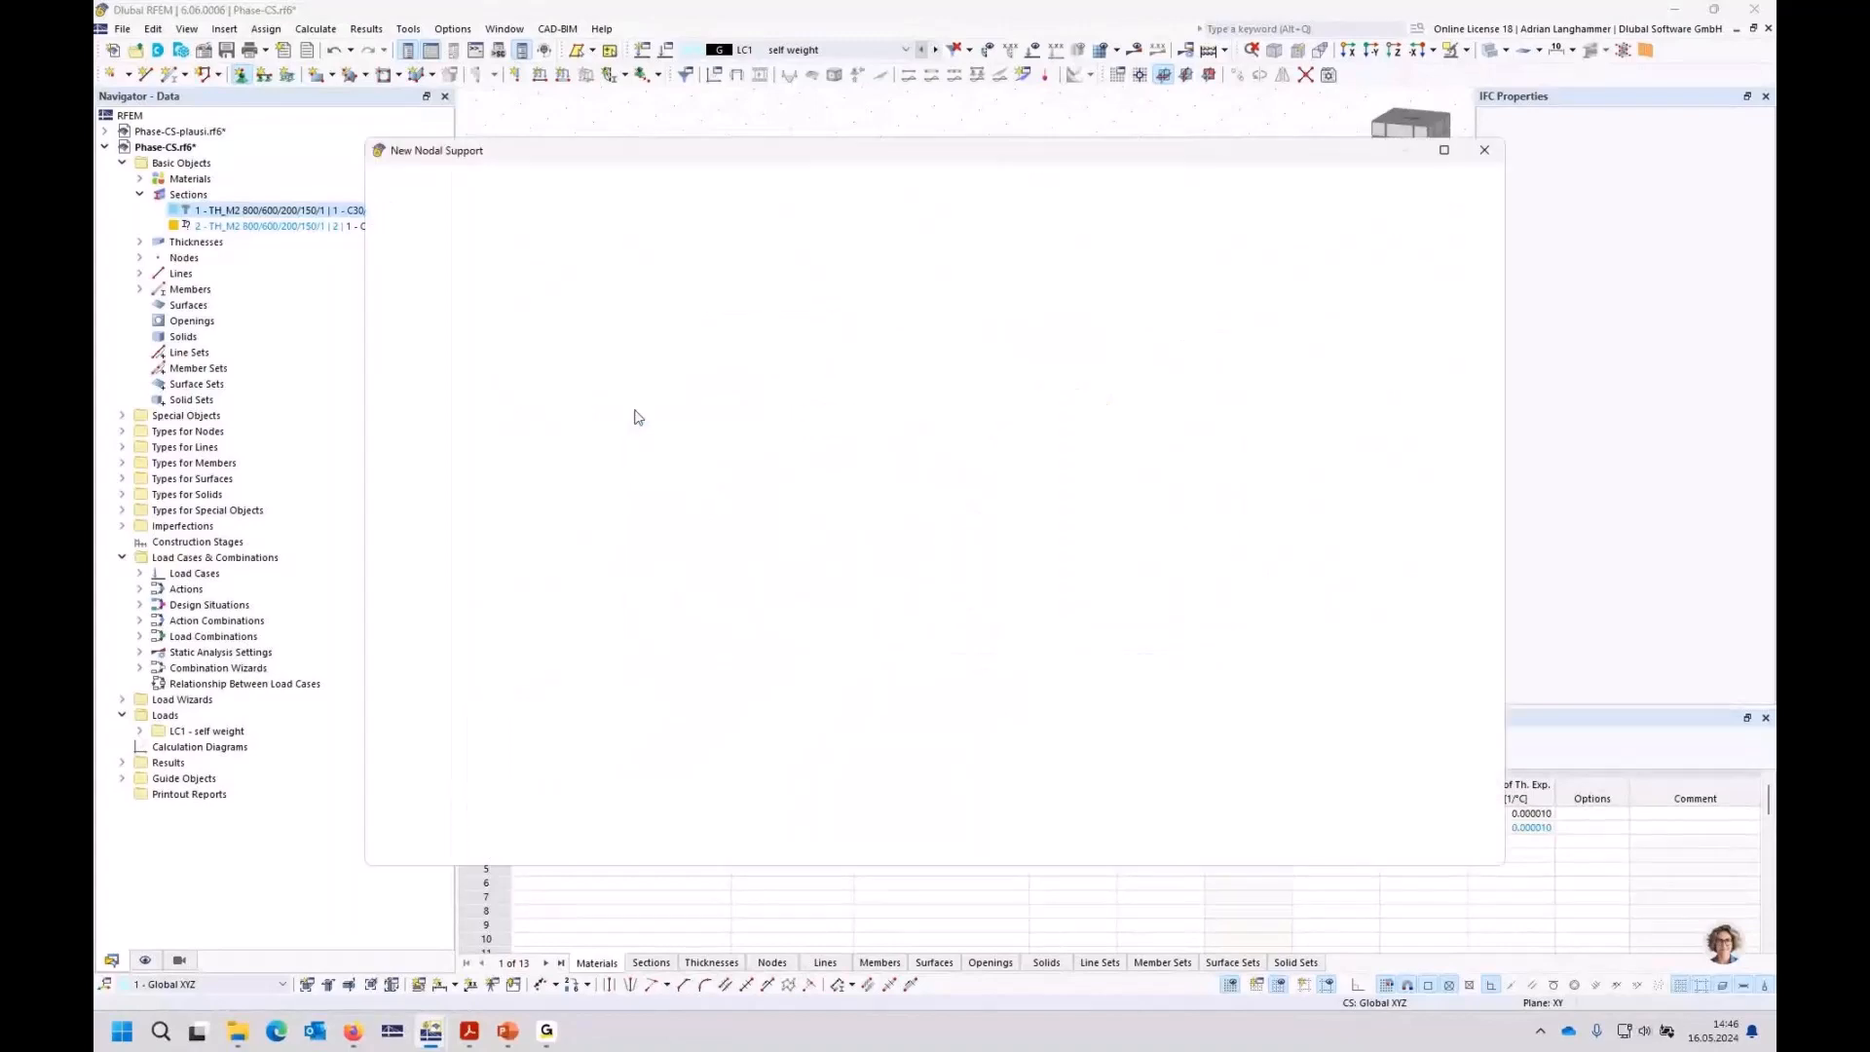
{"action": "left_click", "coordinate": [583, 443]}
{"action": "left_click", "coordinate": [583, 348]}
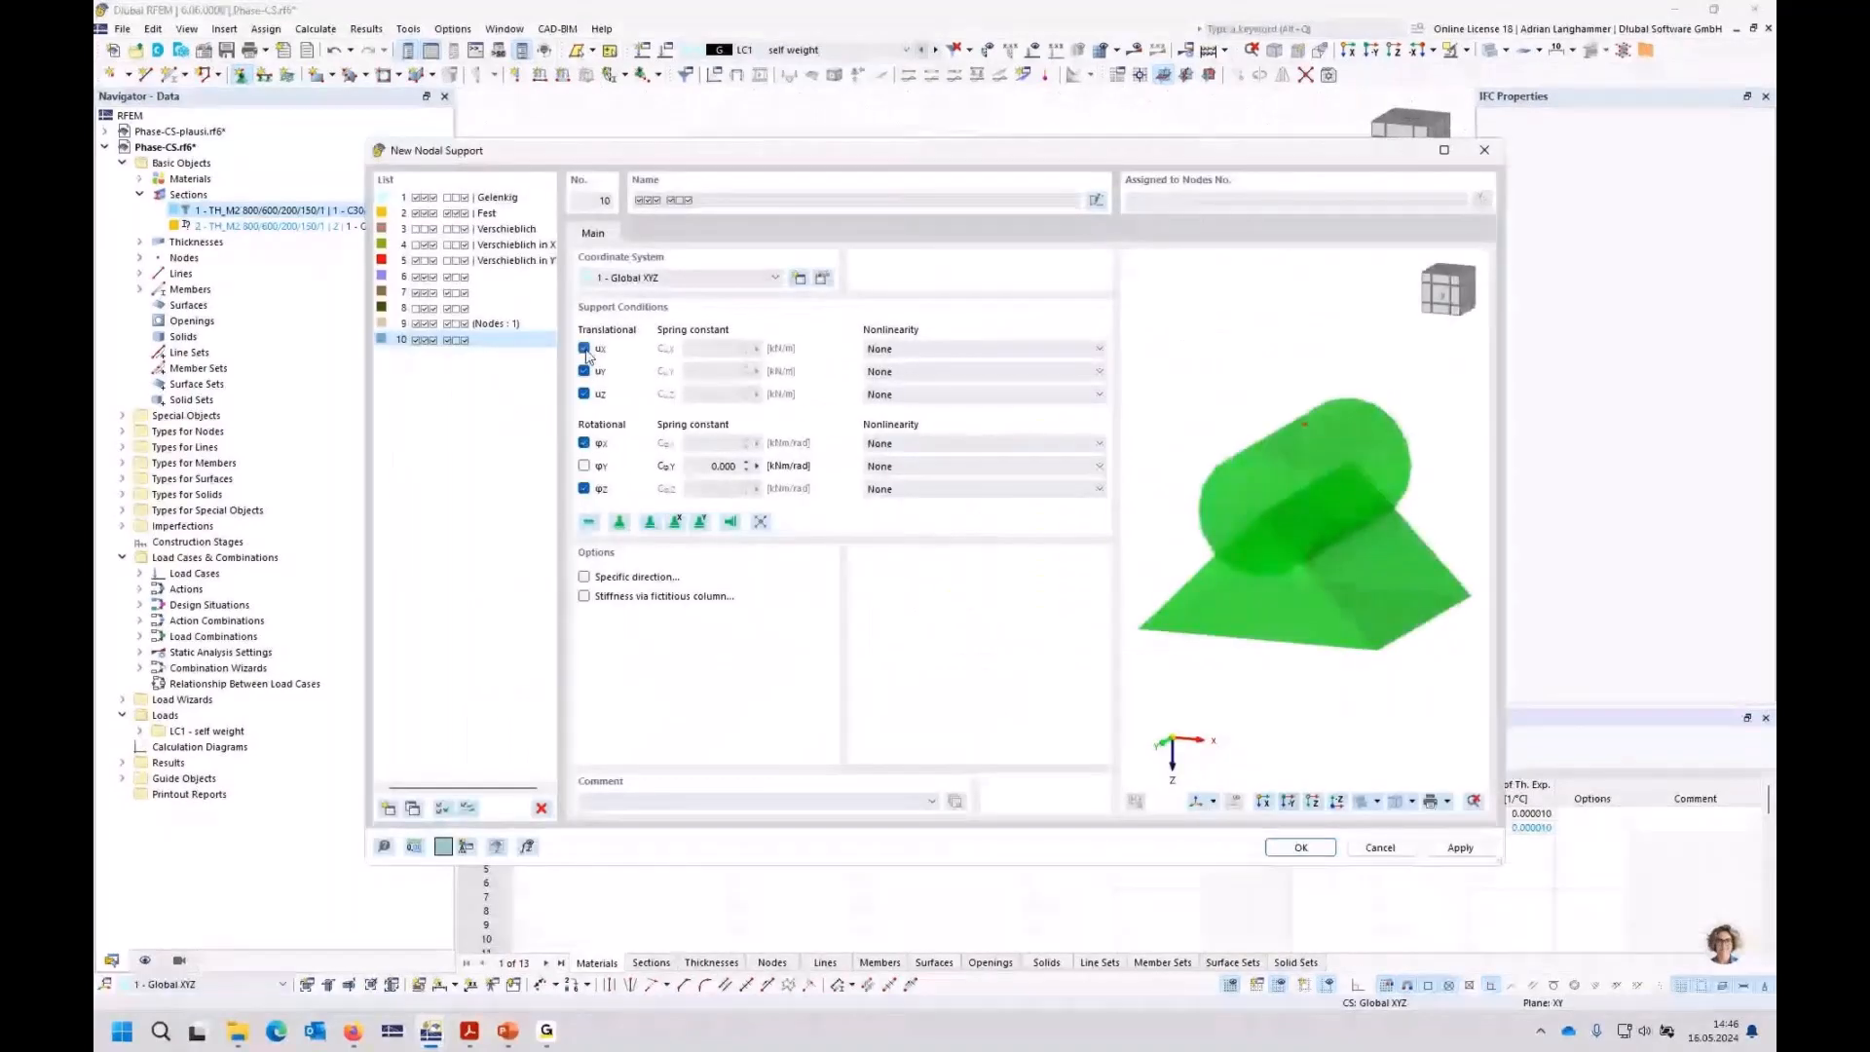
{"action": "key", "text": "Escape"}
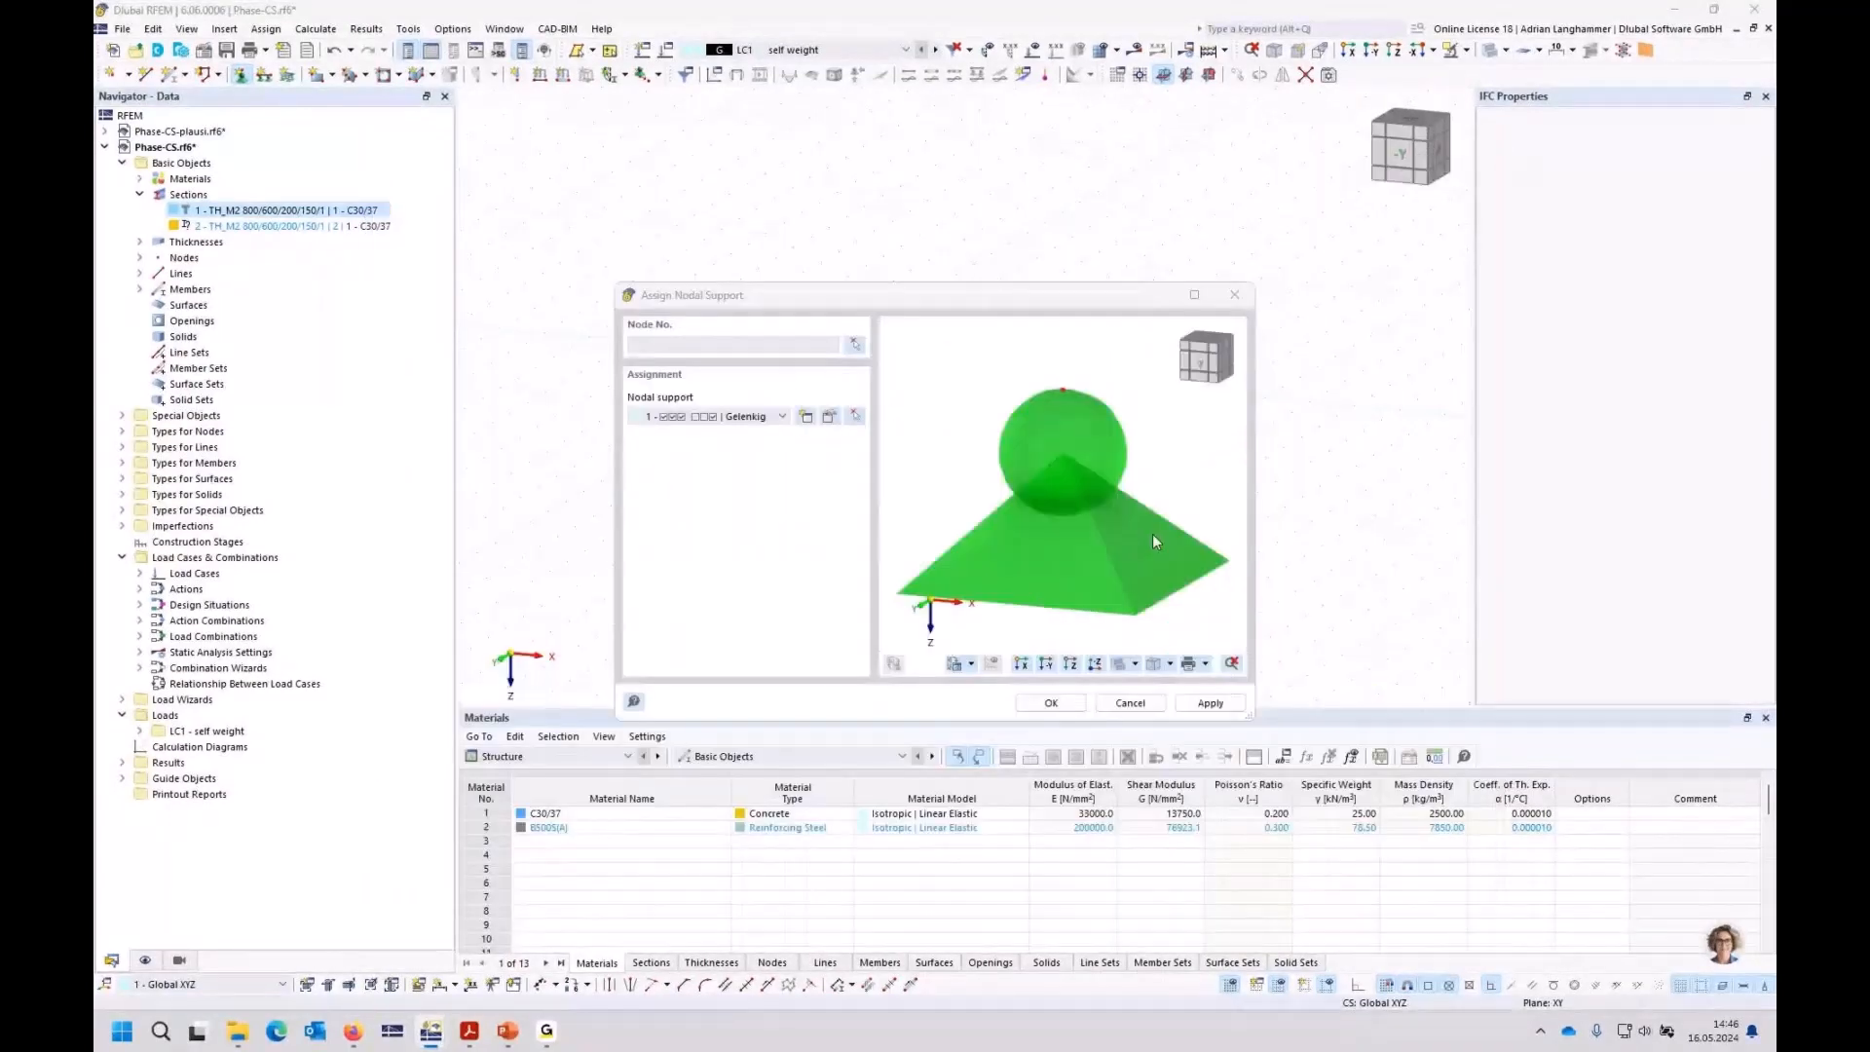
{"action": "key", "text": "Escape"}
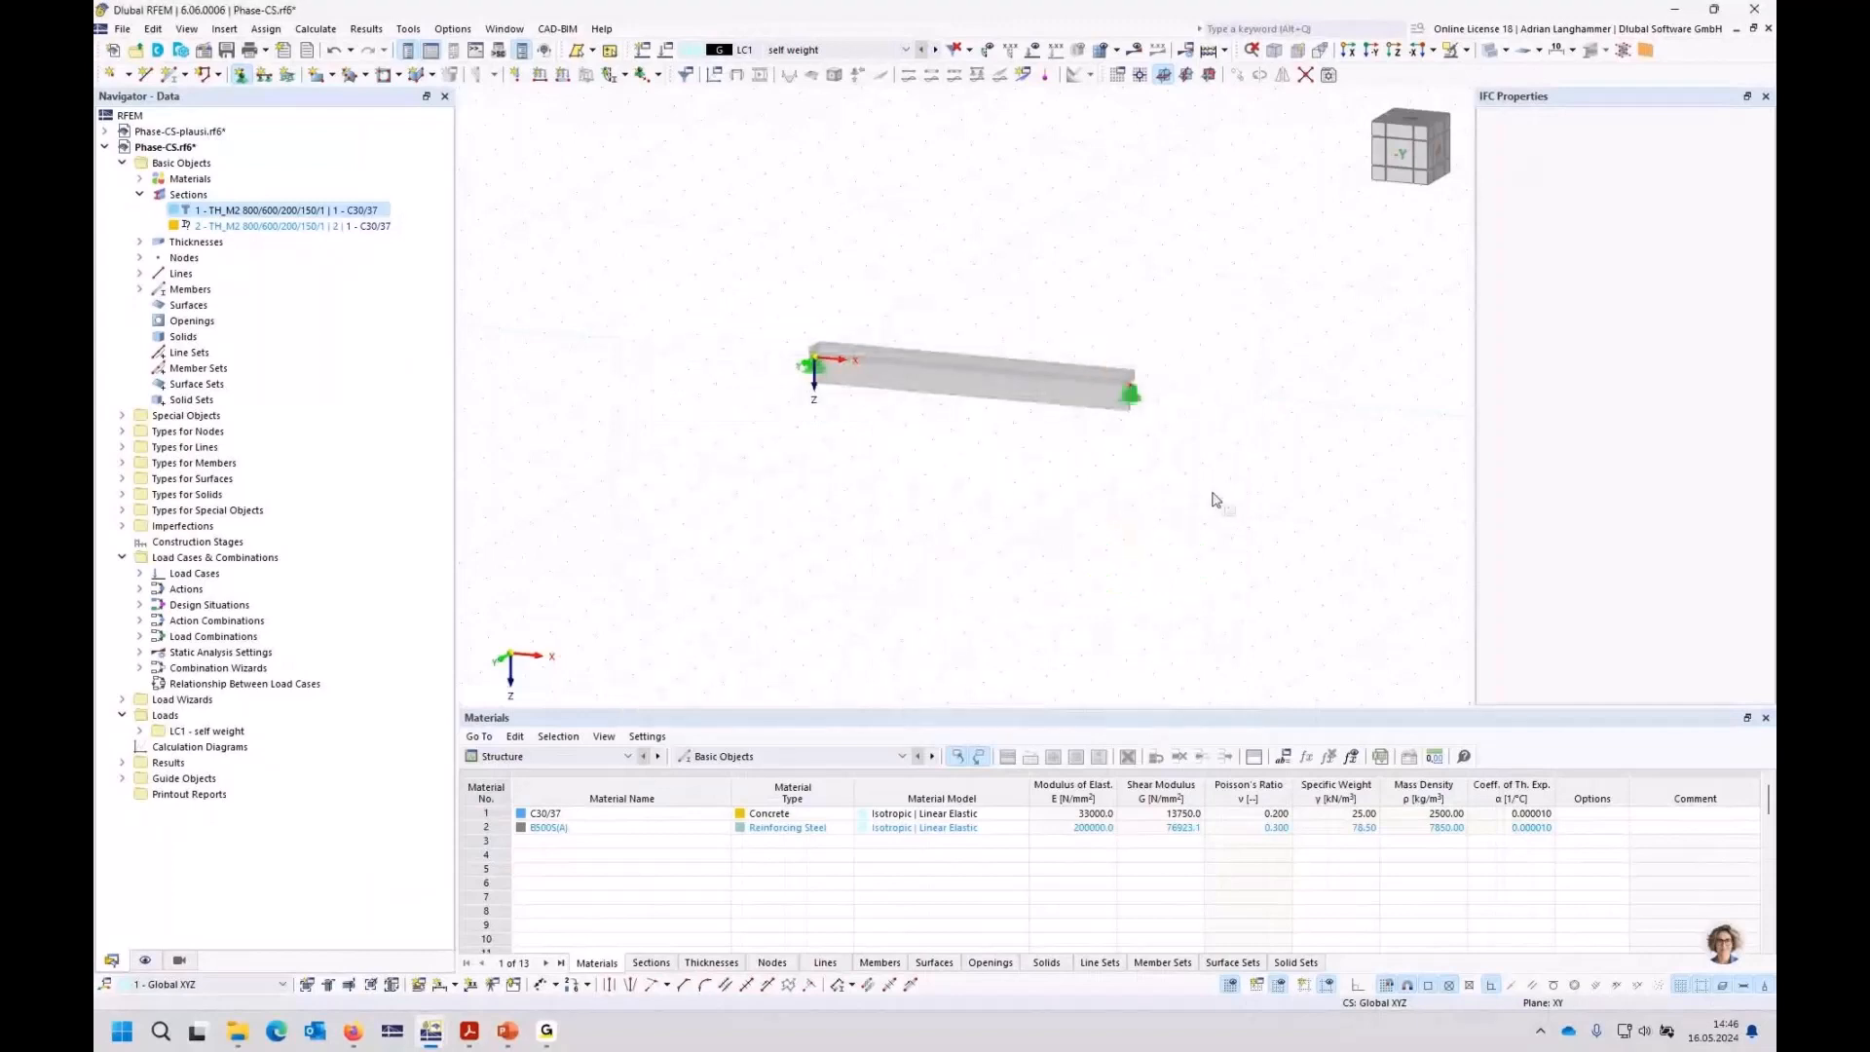
Step: Increase the display size of the nodal support symbols in the model view
{"action": "right_click", "coordinate": [1137, 400]}
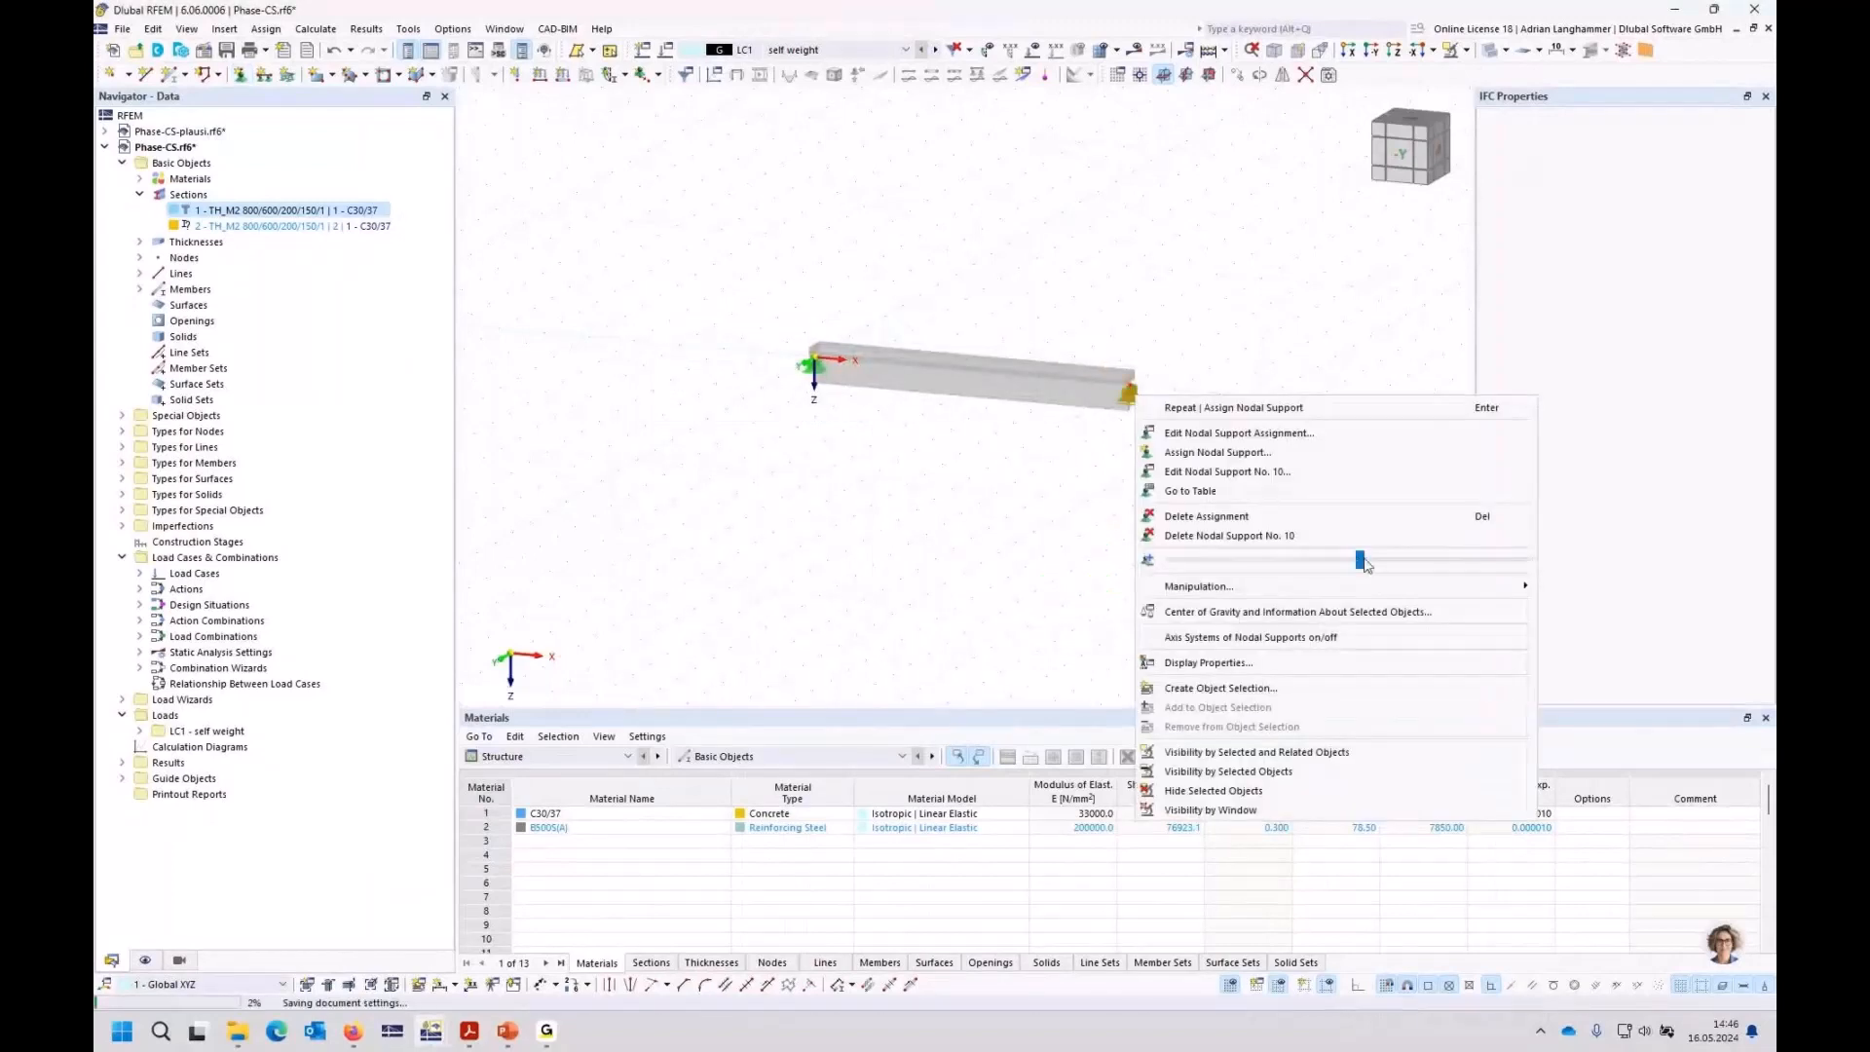
{"action": "left_click_drag", "start_coordinate": [1369, 559], "coordinate": [1412, 557]}
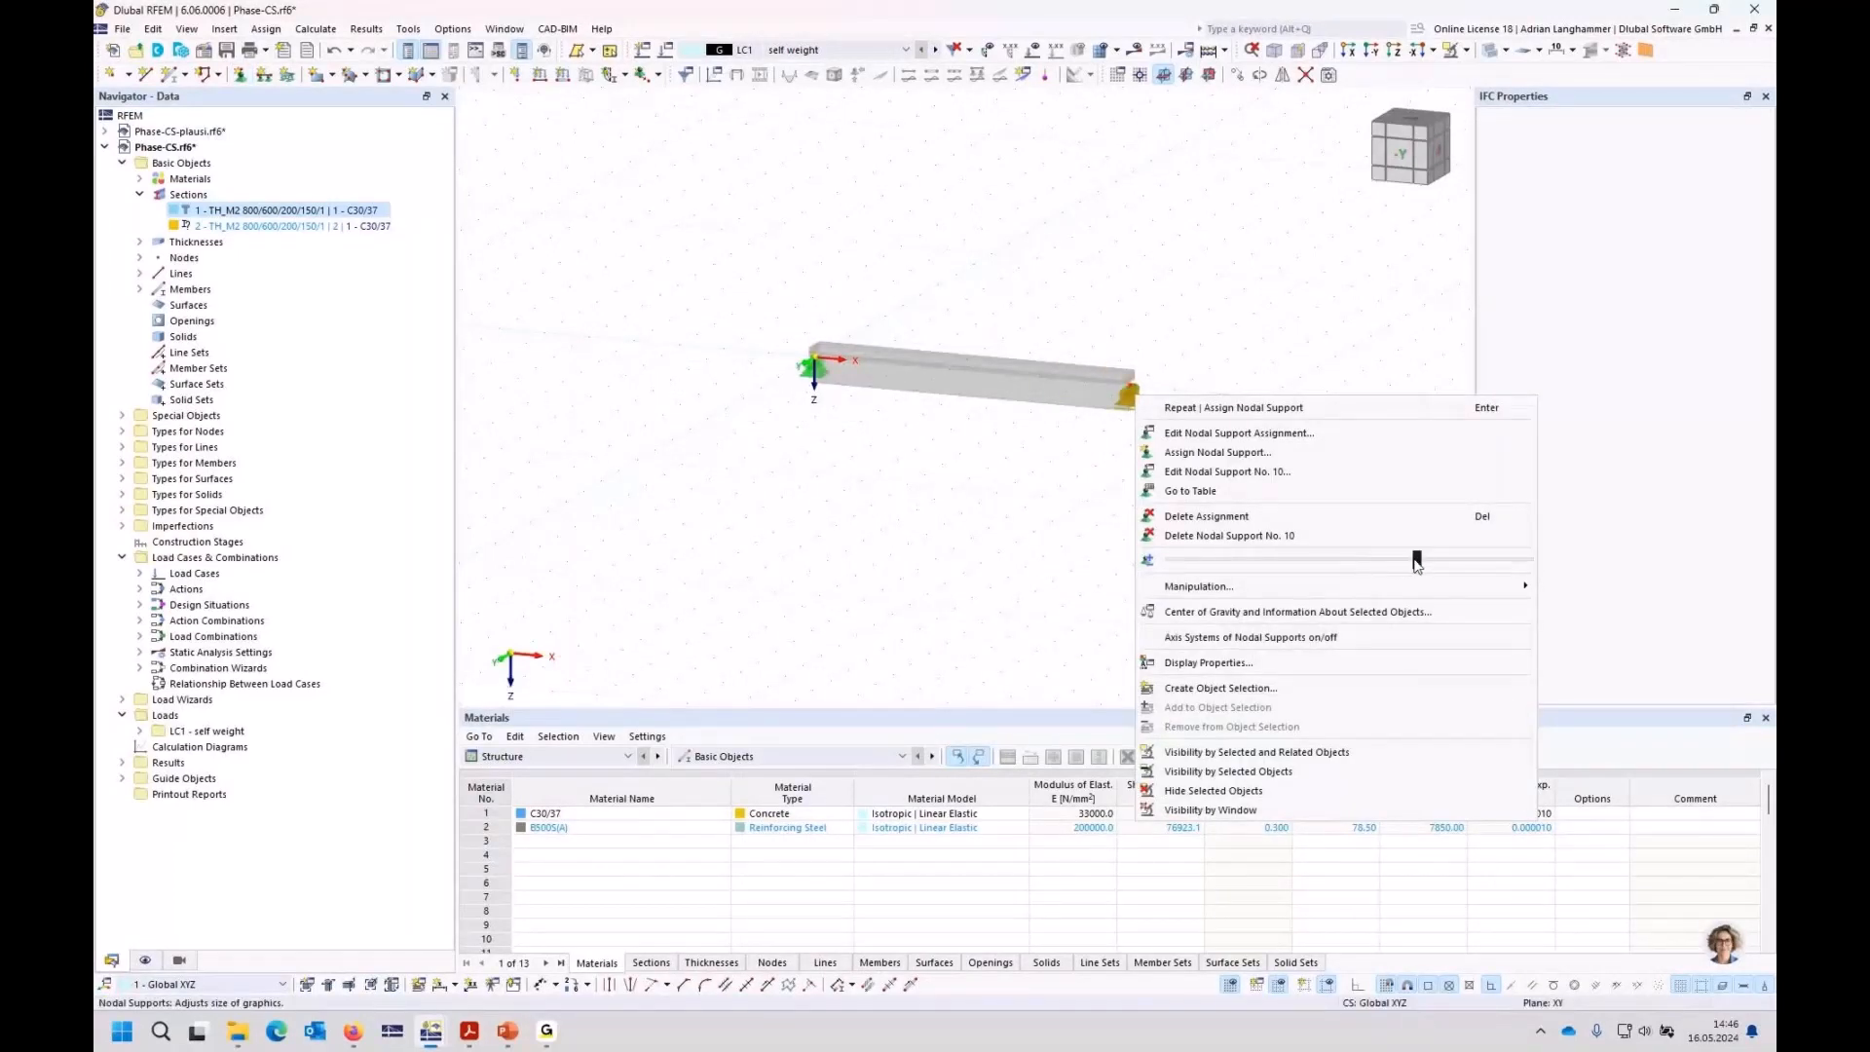
{"action": "left_click", "coordinate": [973, 539]}
{"action": "middle_click_drag", "start_coordinate": [980, 528], "coordinate": [1007, 522], "text": "ctrl"}
{"action": "scroll", "coordinate": [946, 423], "scroll_direction": "up", "scroll_amount": 2}
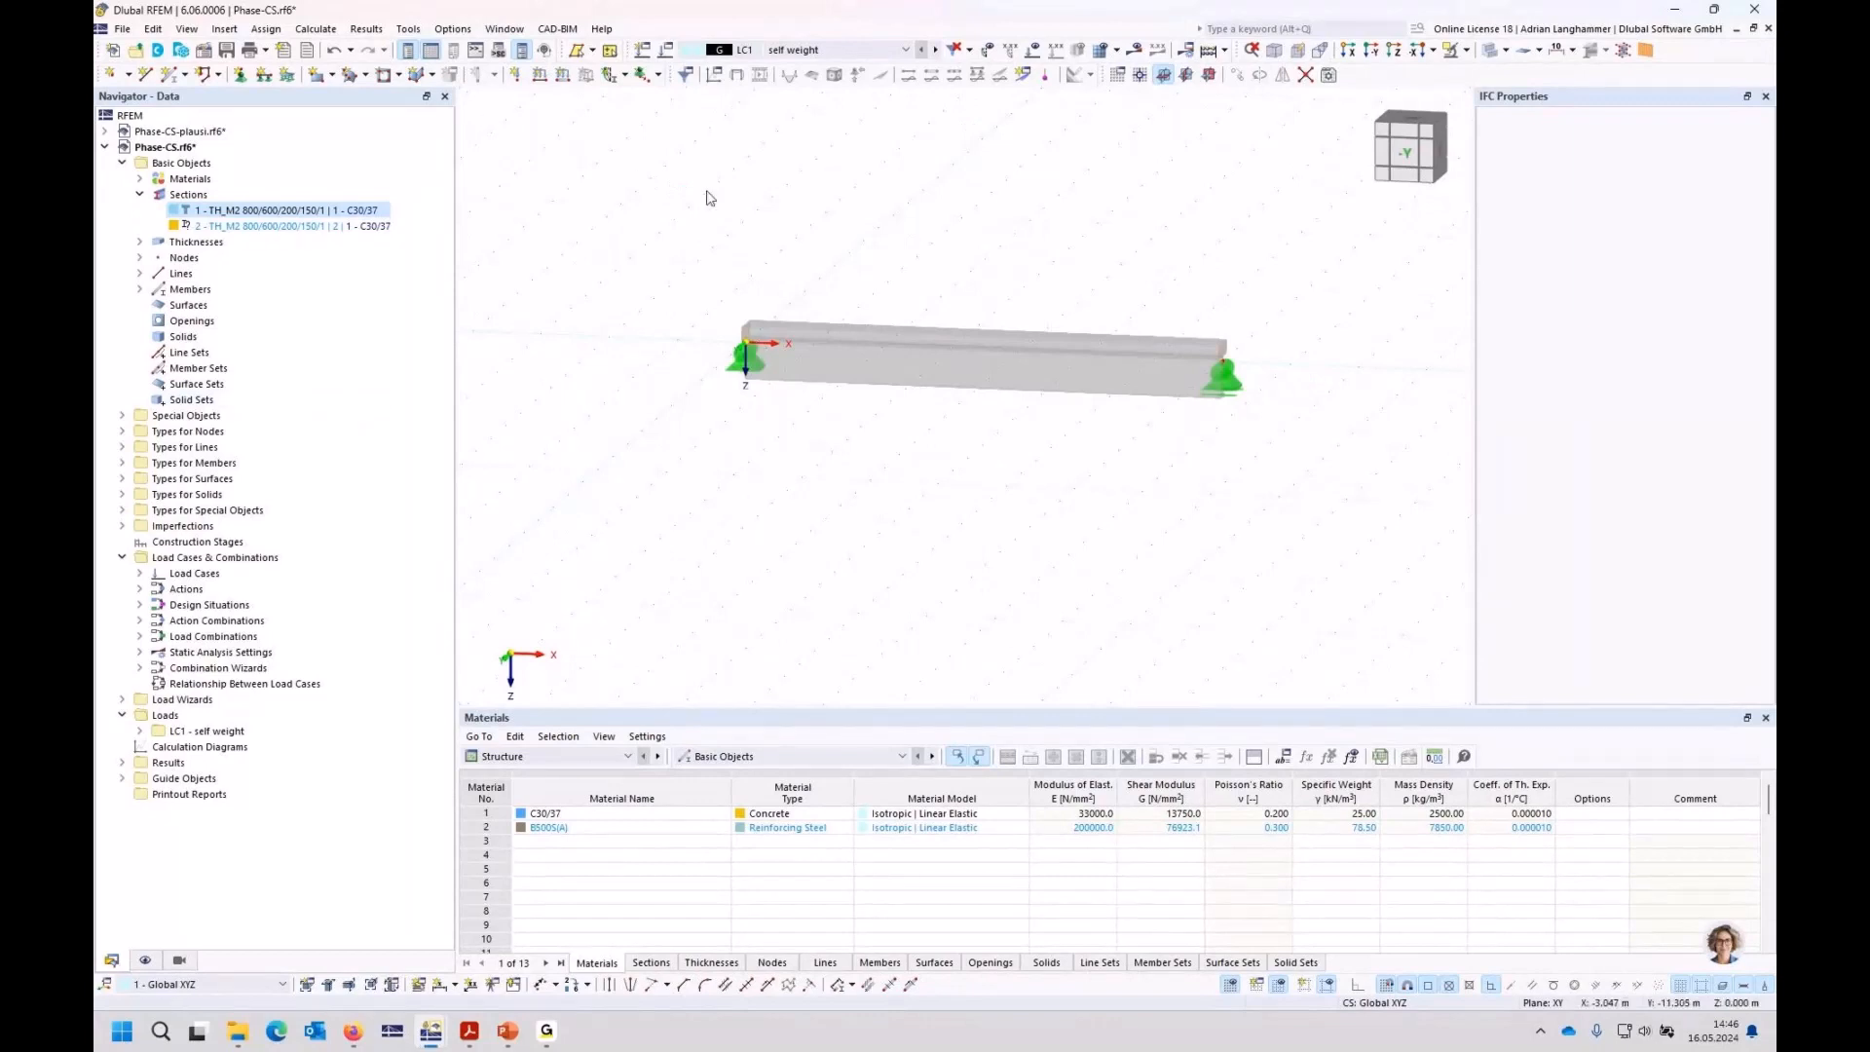
Step: Create a first construction stage with changes to members and nodal supports, adding all members and all supported nodes
{"action": "right_click", "coordinate": [170, 542]}
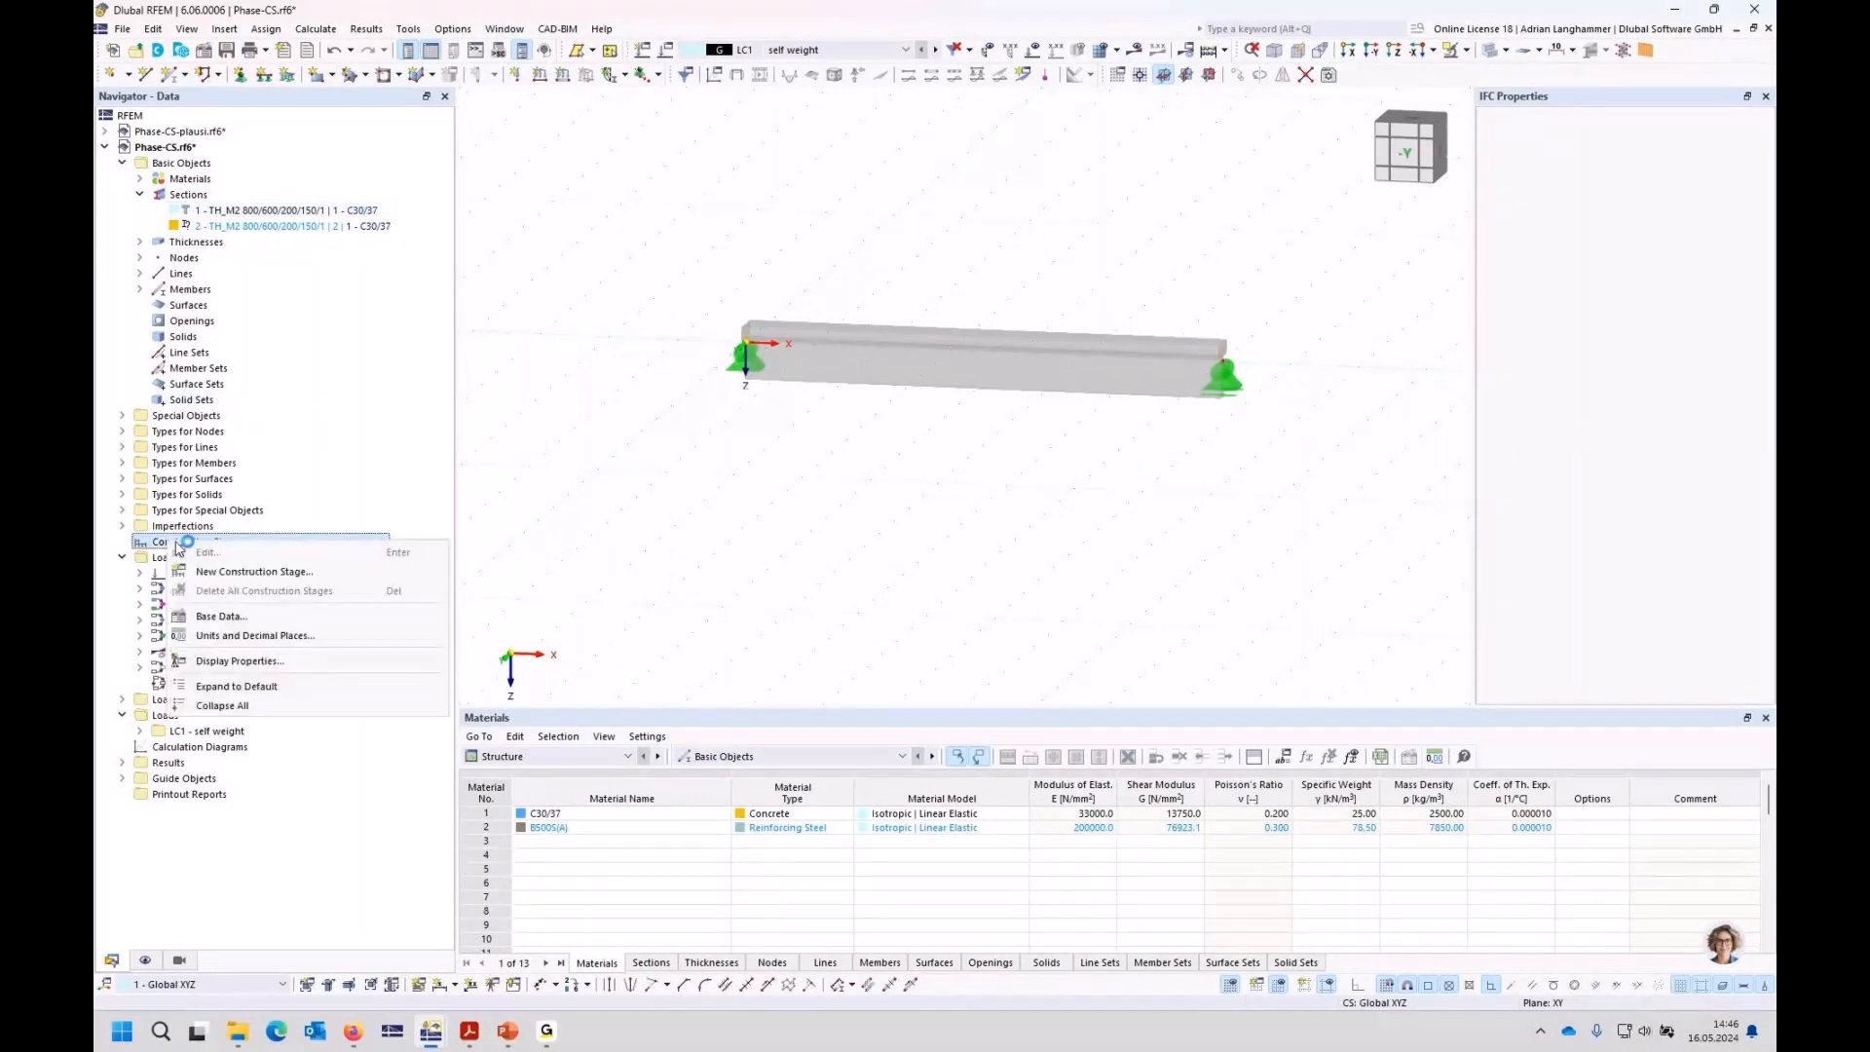
{"action": "left_click", "coordinate": [273, 574]}
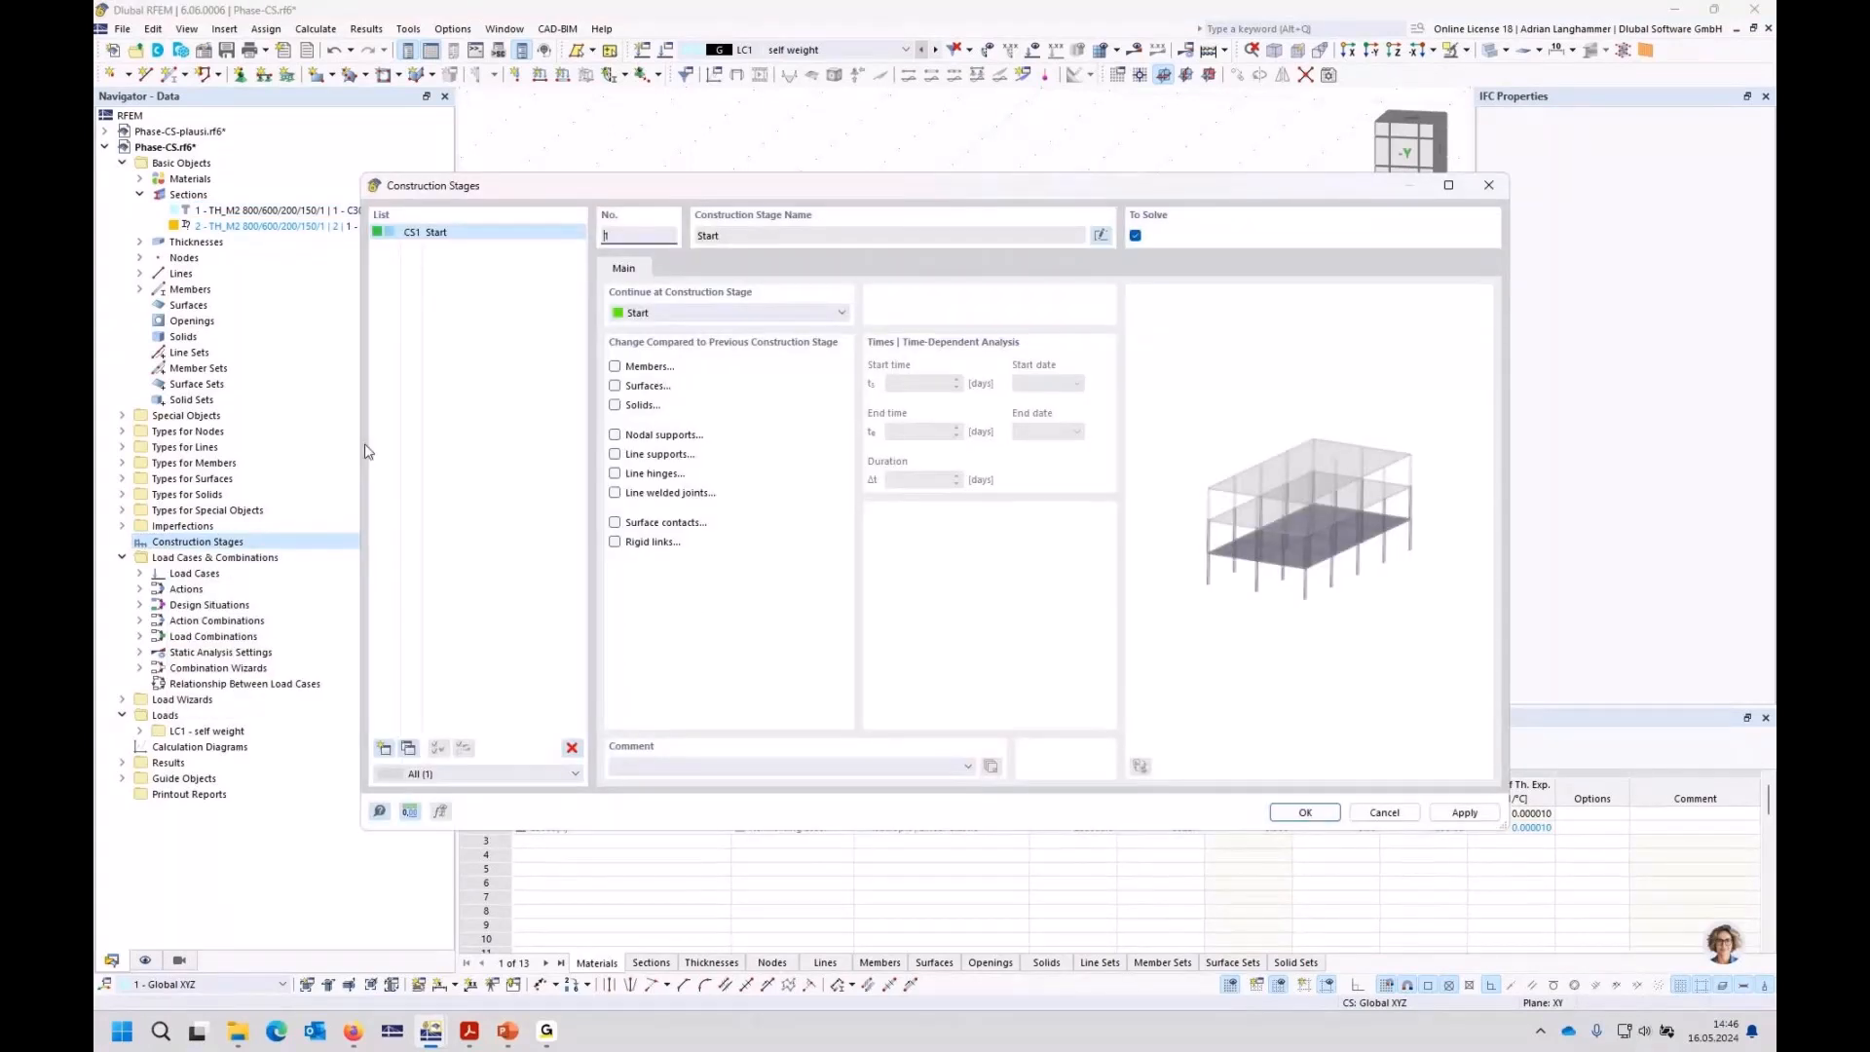
{"action": "left_click", "coordinate": [615, 366]}
{"action": "left_click", "coordinate": [615, 434]}
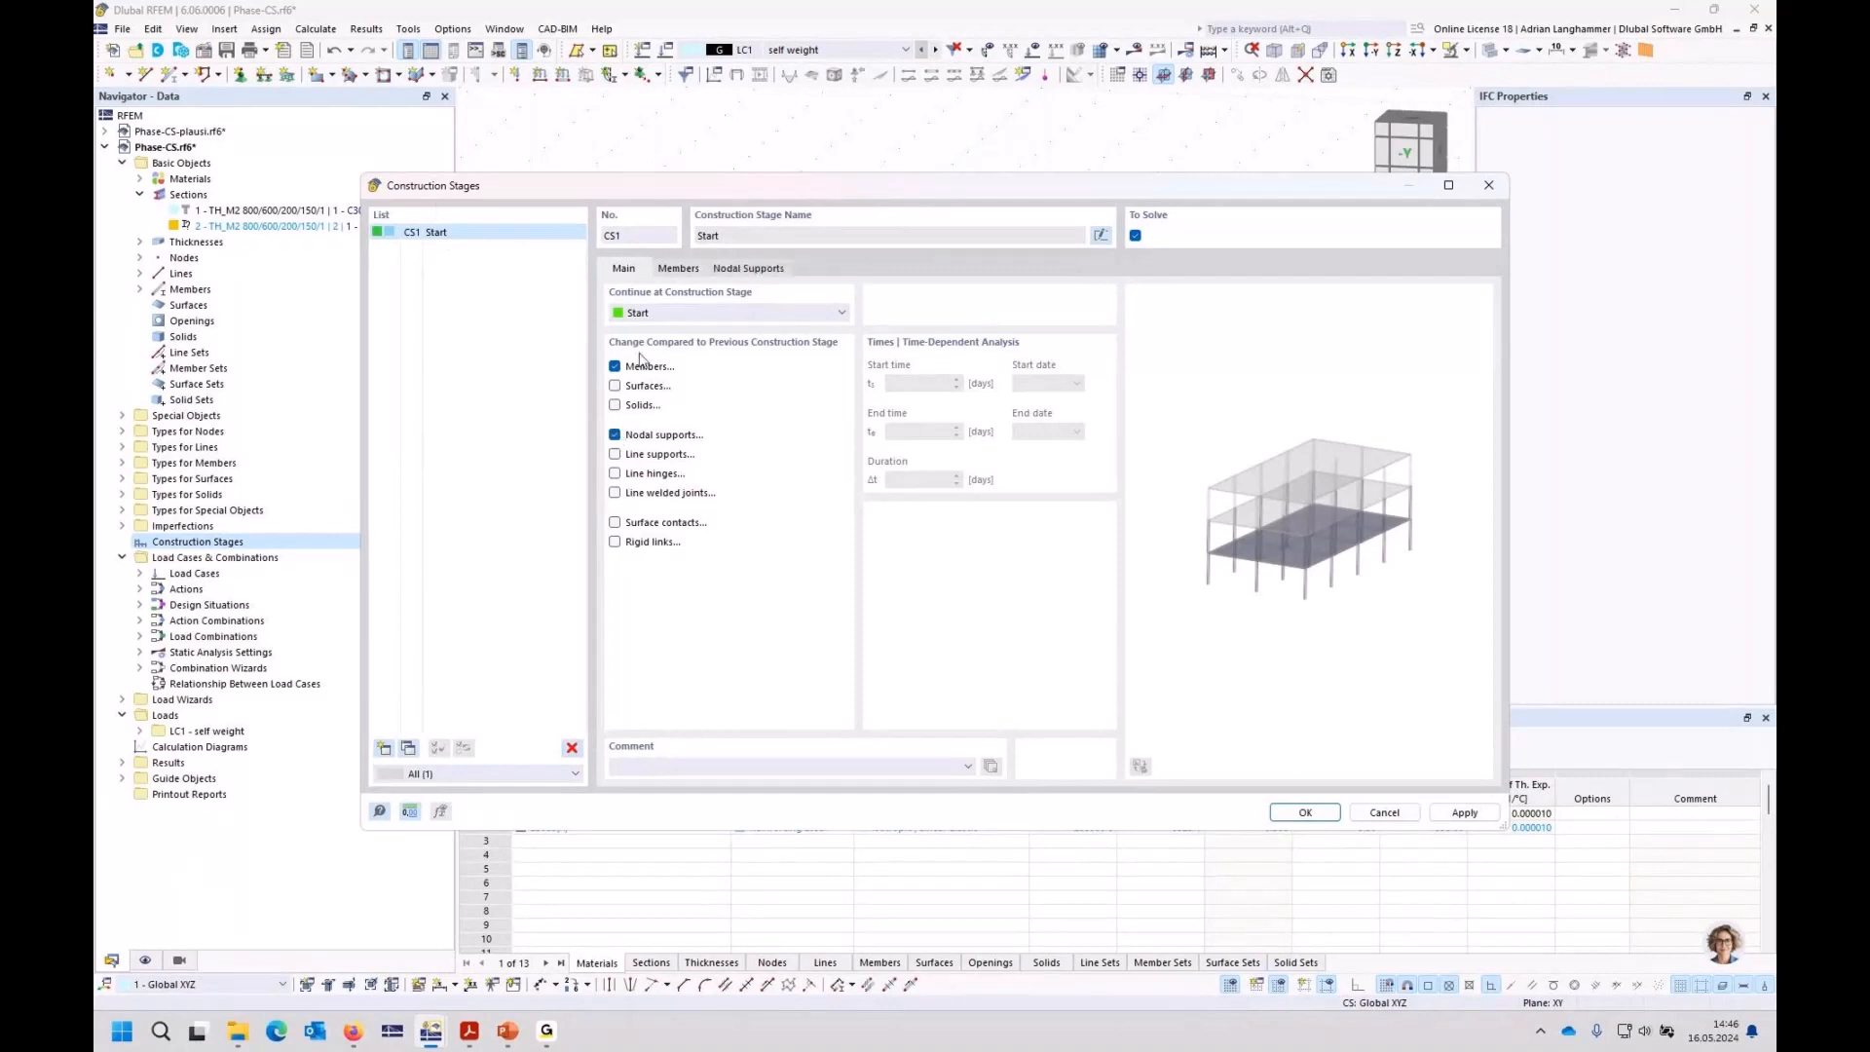
{"action": "left_click", "coordinate": [678, 268]}
{"action": "left_click", "coordinate": [765, 272]}
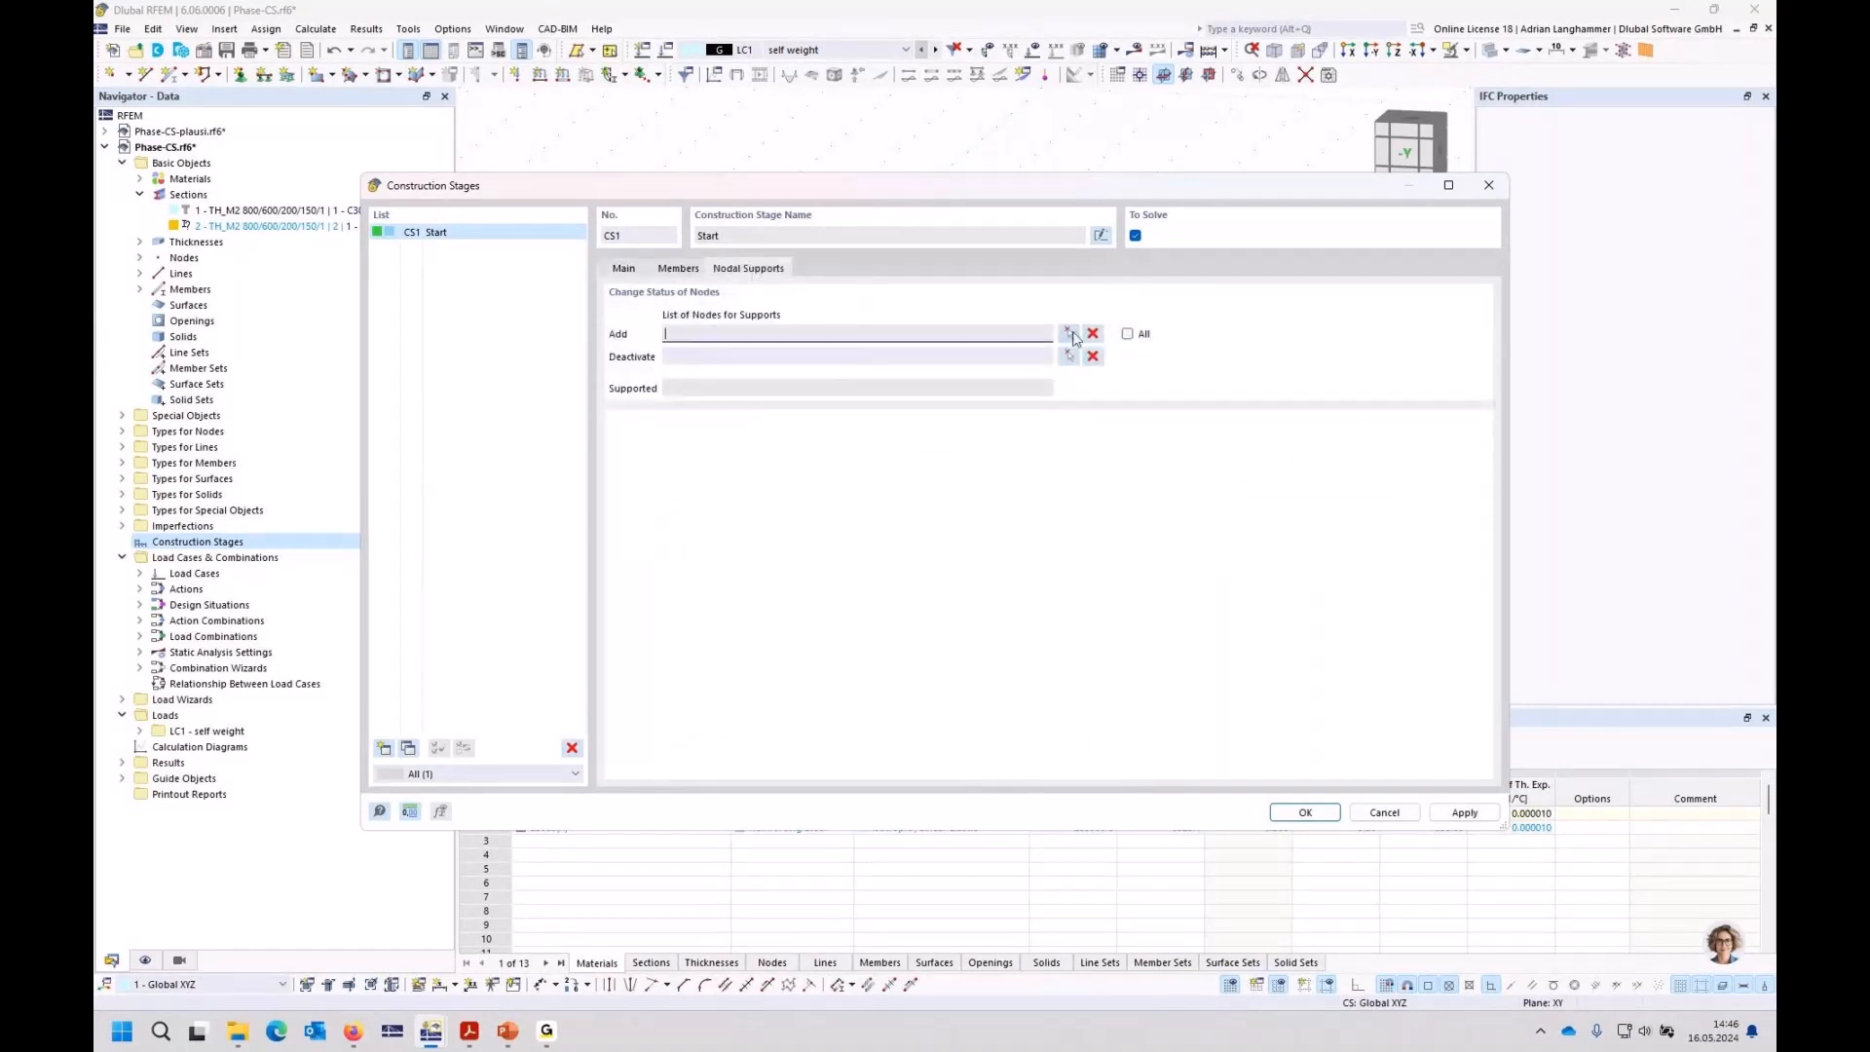
{"action": "left_click", "coordinate": [1128, 334]}
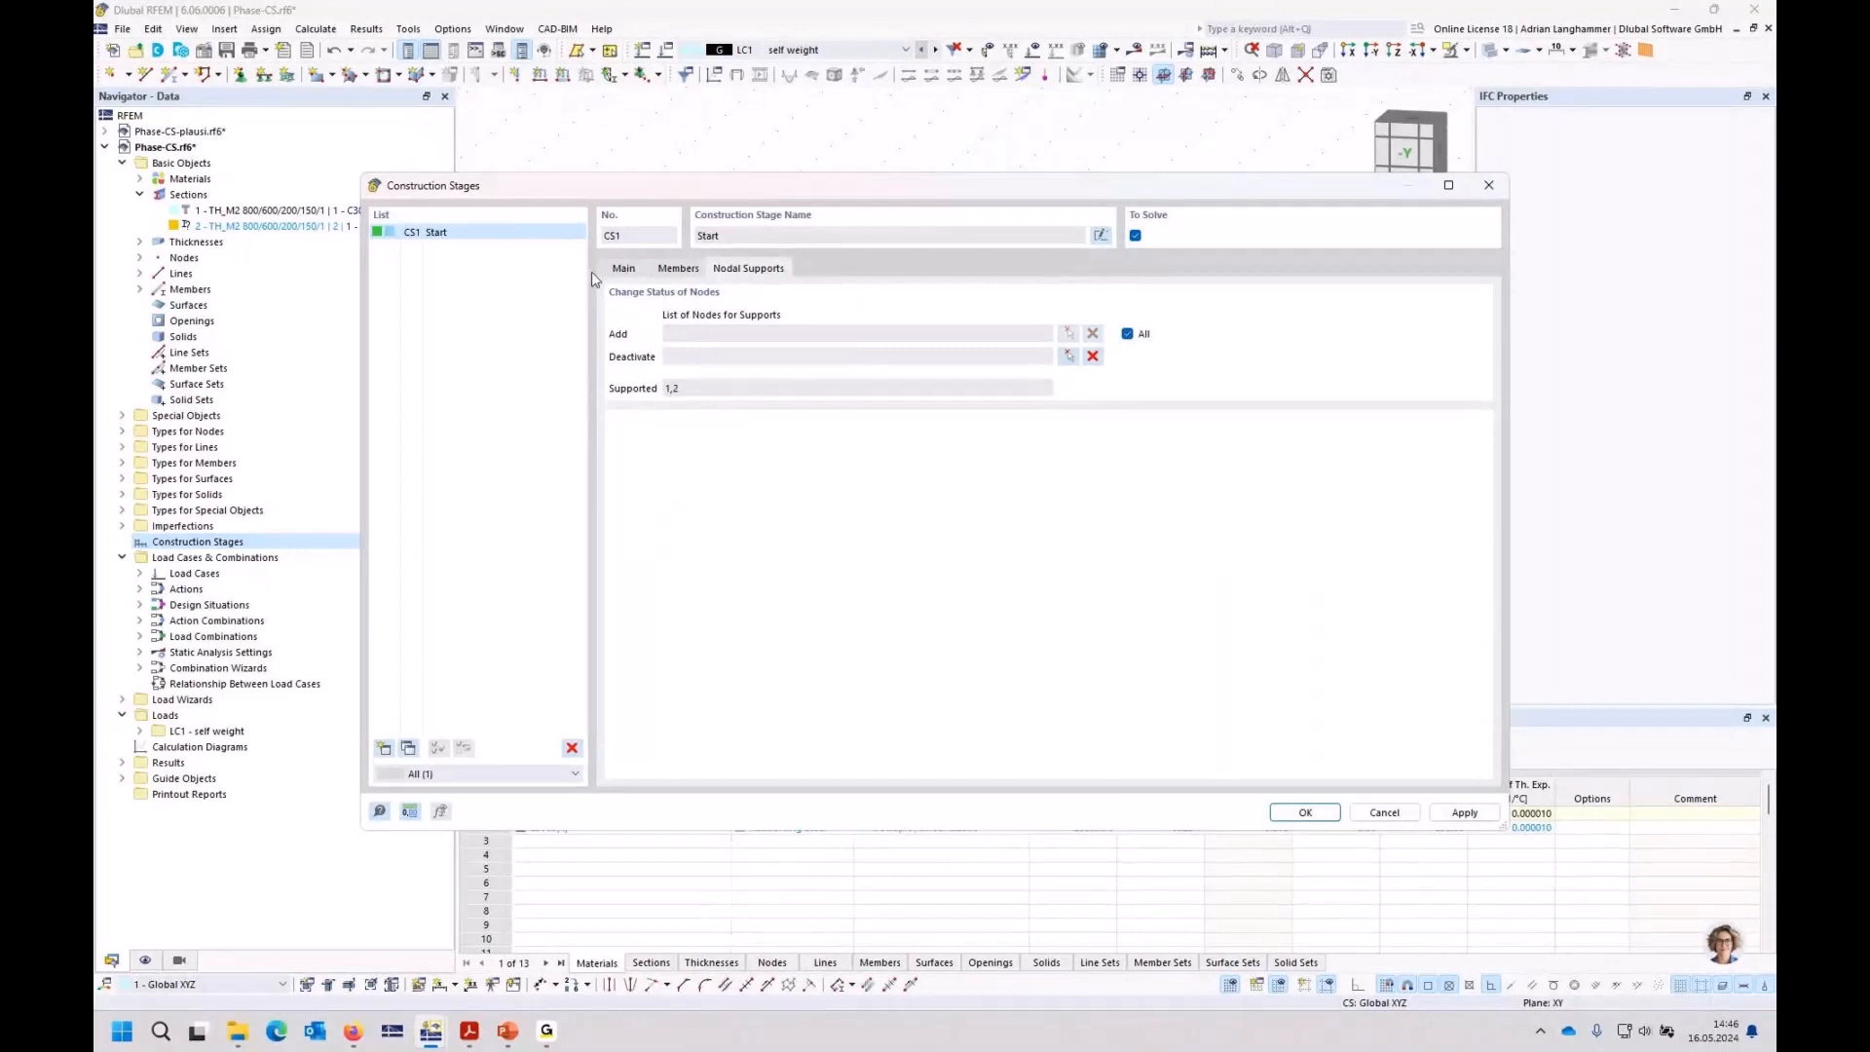
Step: In construction stage CS1, add a modification of member 1 for the property section at member start
{"action": "left_click", "coordinate": [677, 268]}
{"action": "left_click", "coordinate": [628, 471]}
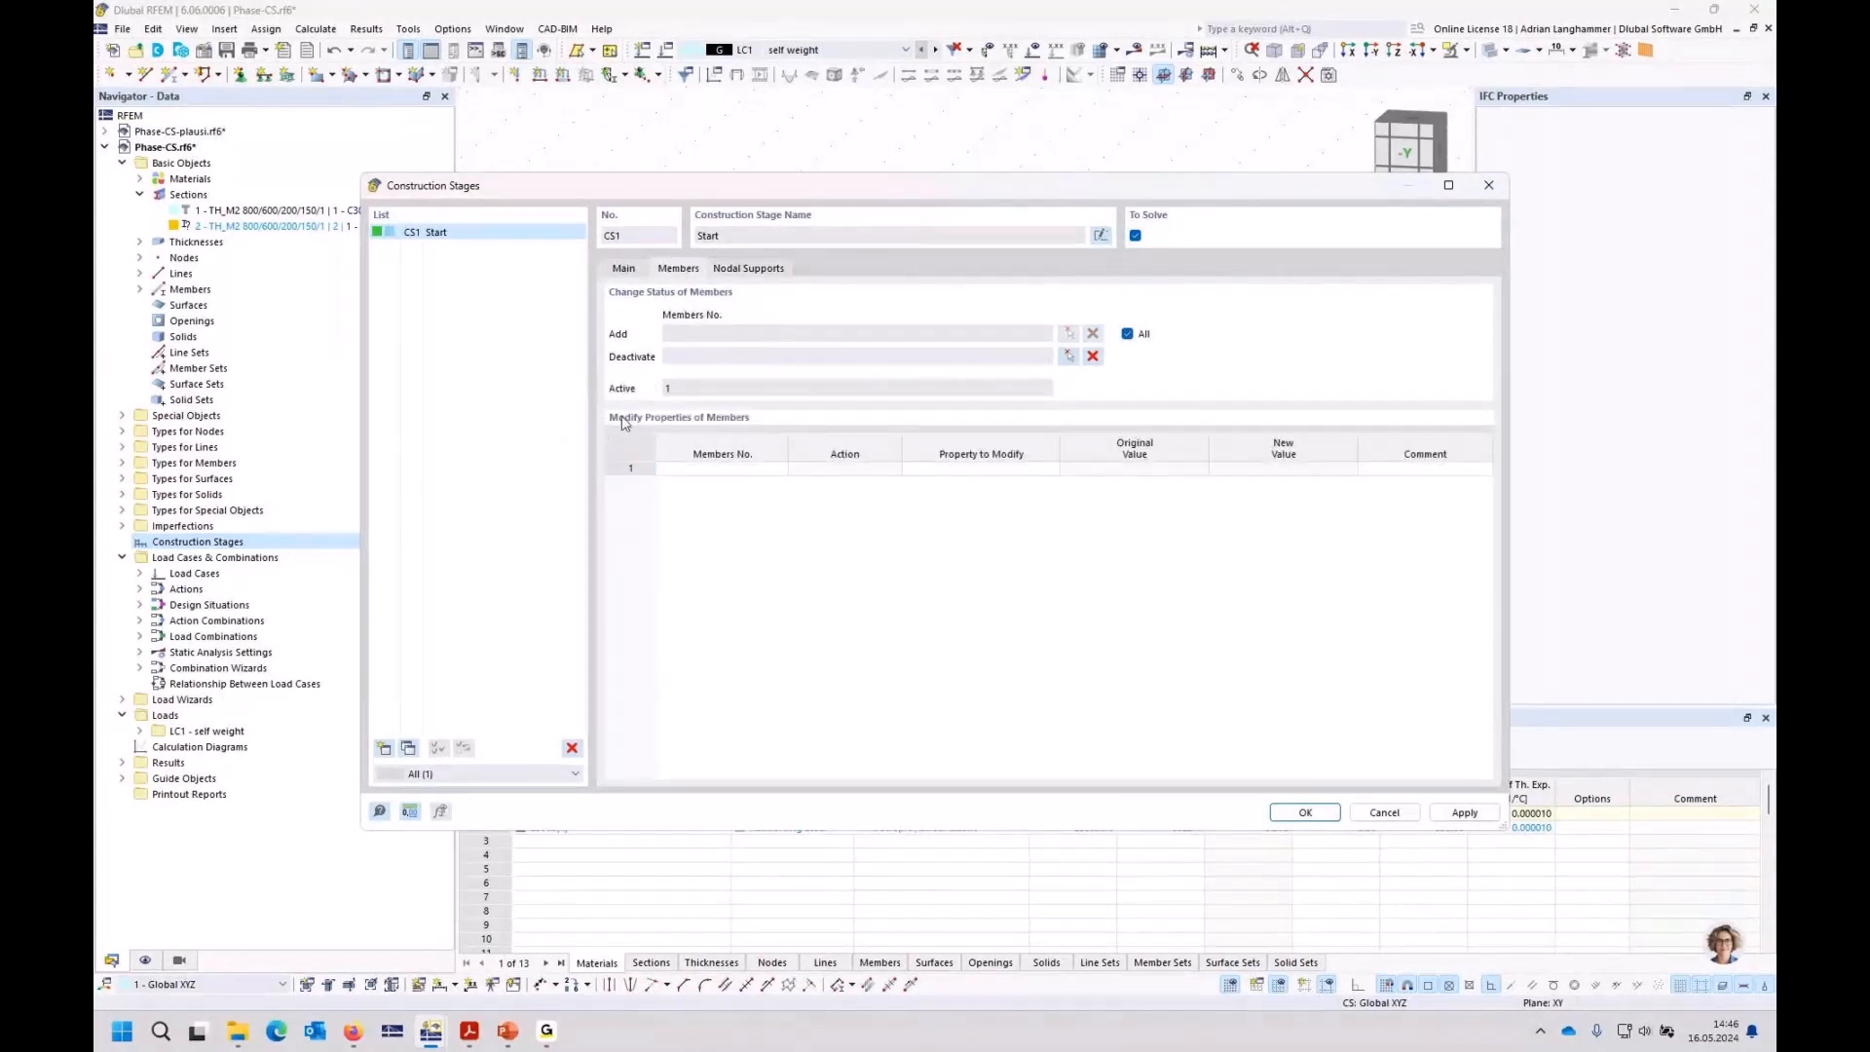
{"action": "left_click", "coordinate": [754, 469]}
{"action": "left_click", "coordinate": [779, 469]}
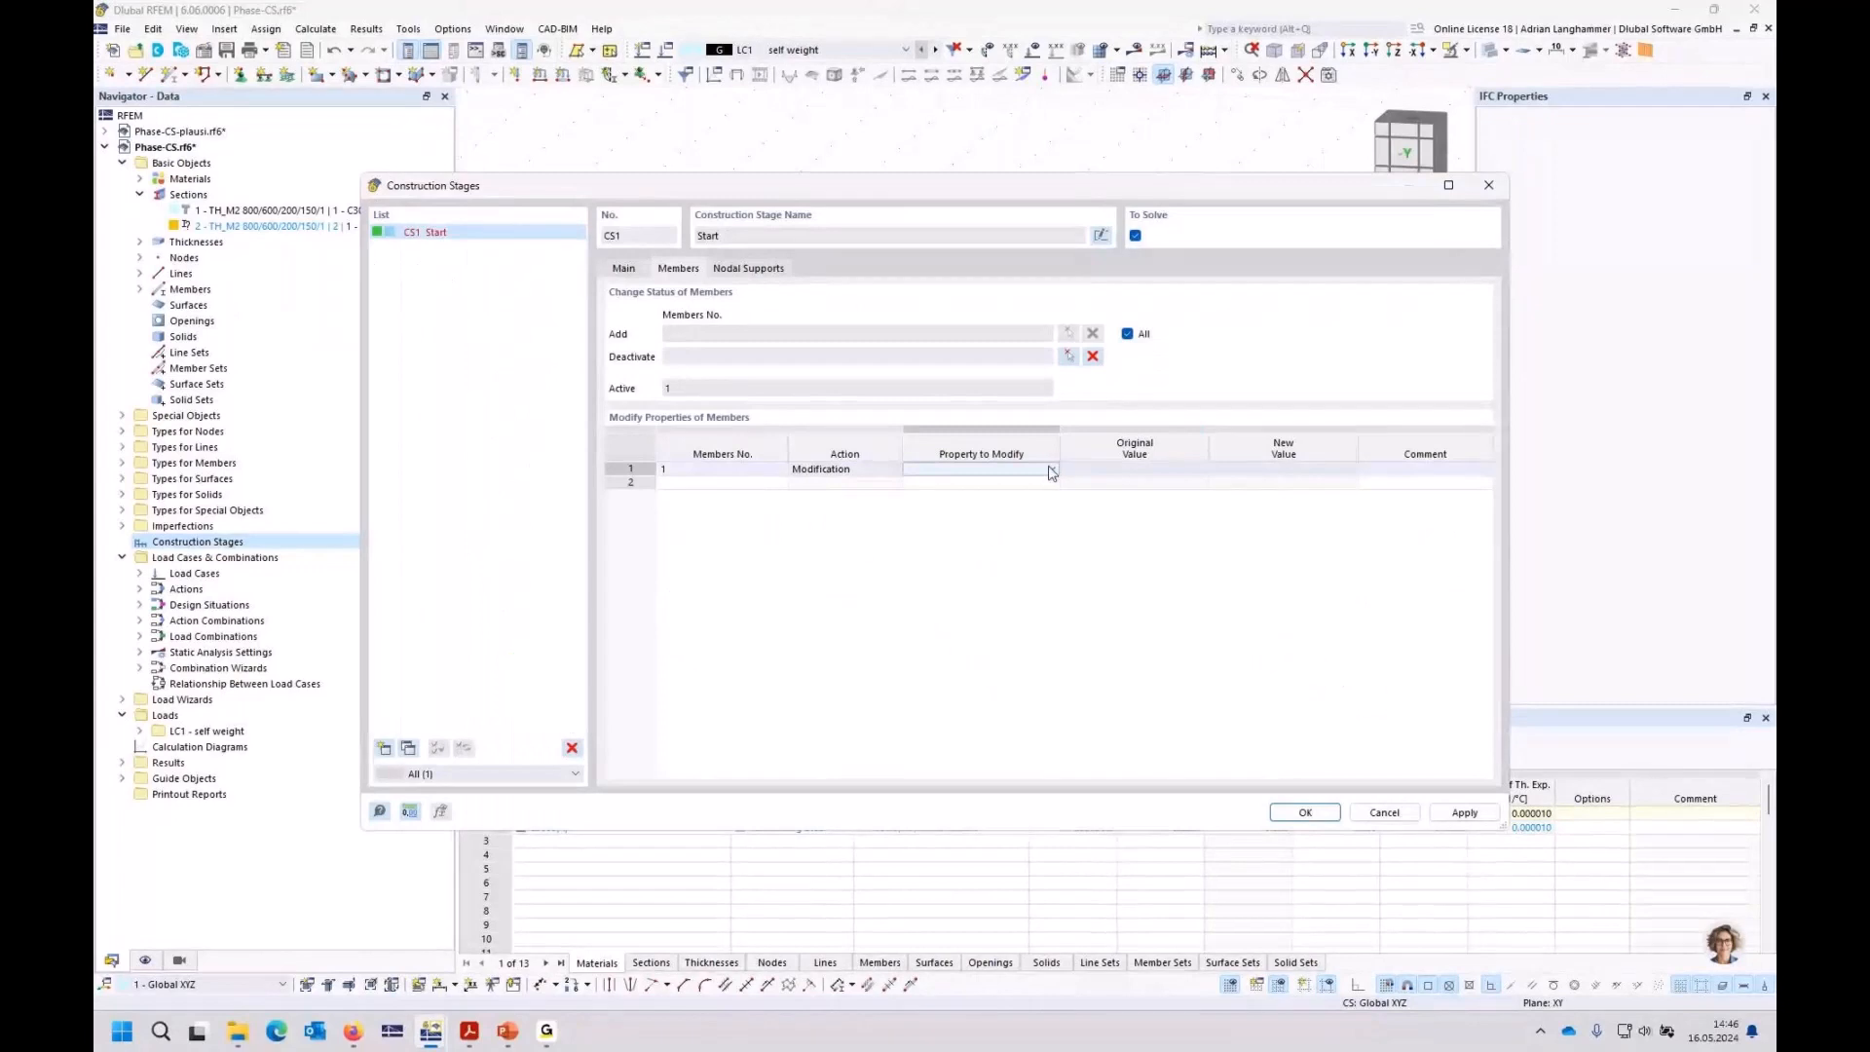
{"action": "left_click", "coordinate": [1051, 470]}
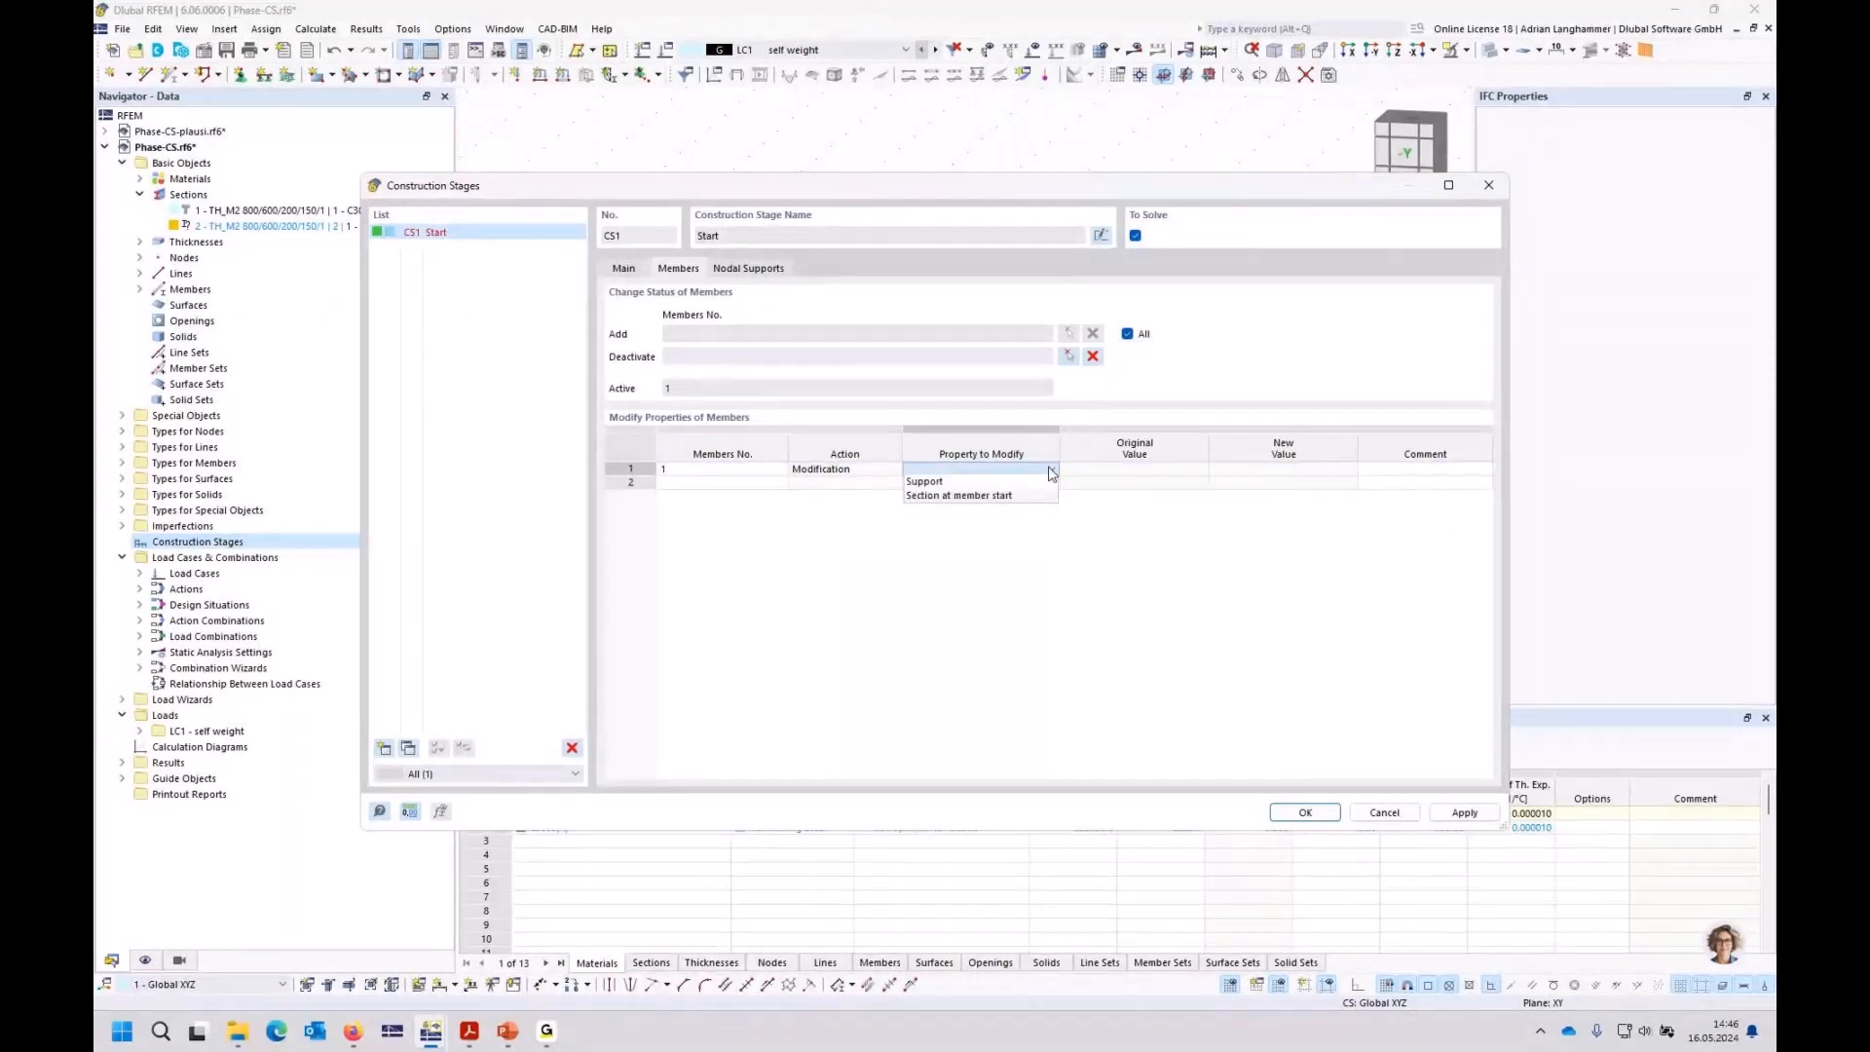
{"action": "left_click", "coordinate": [1042, 494]}
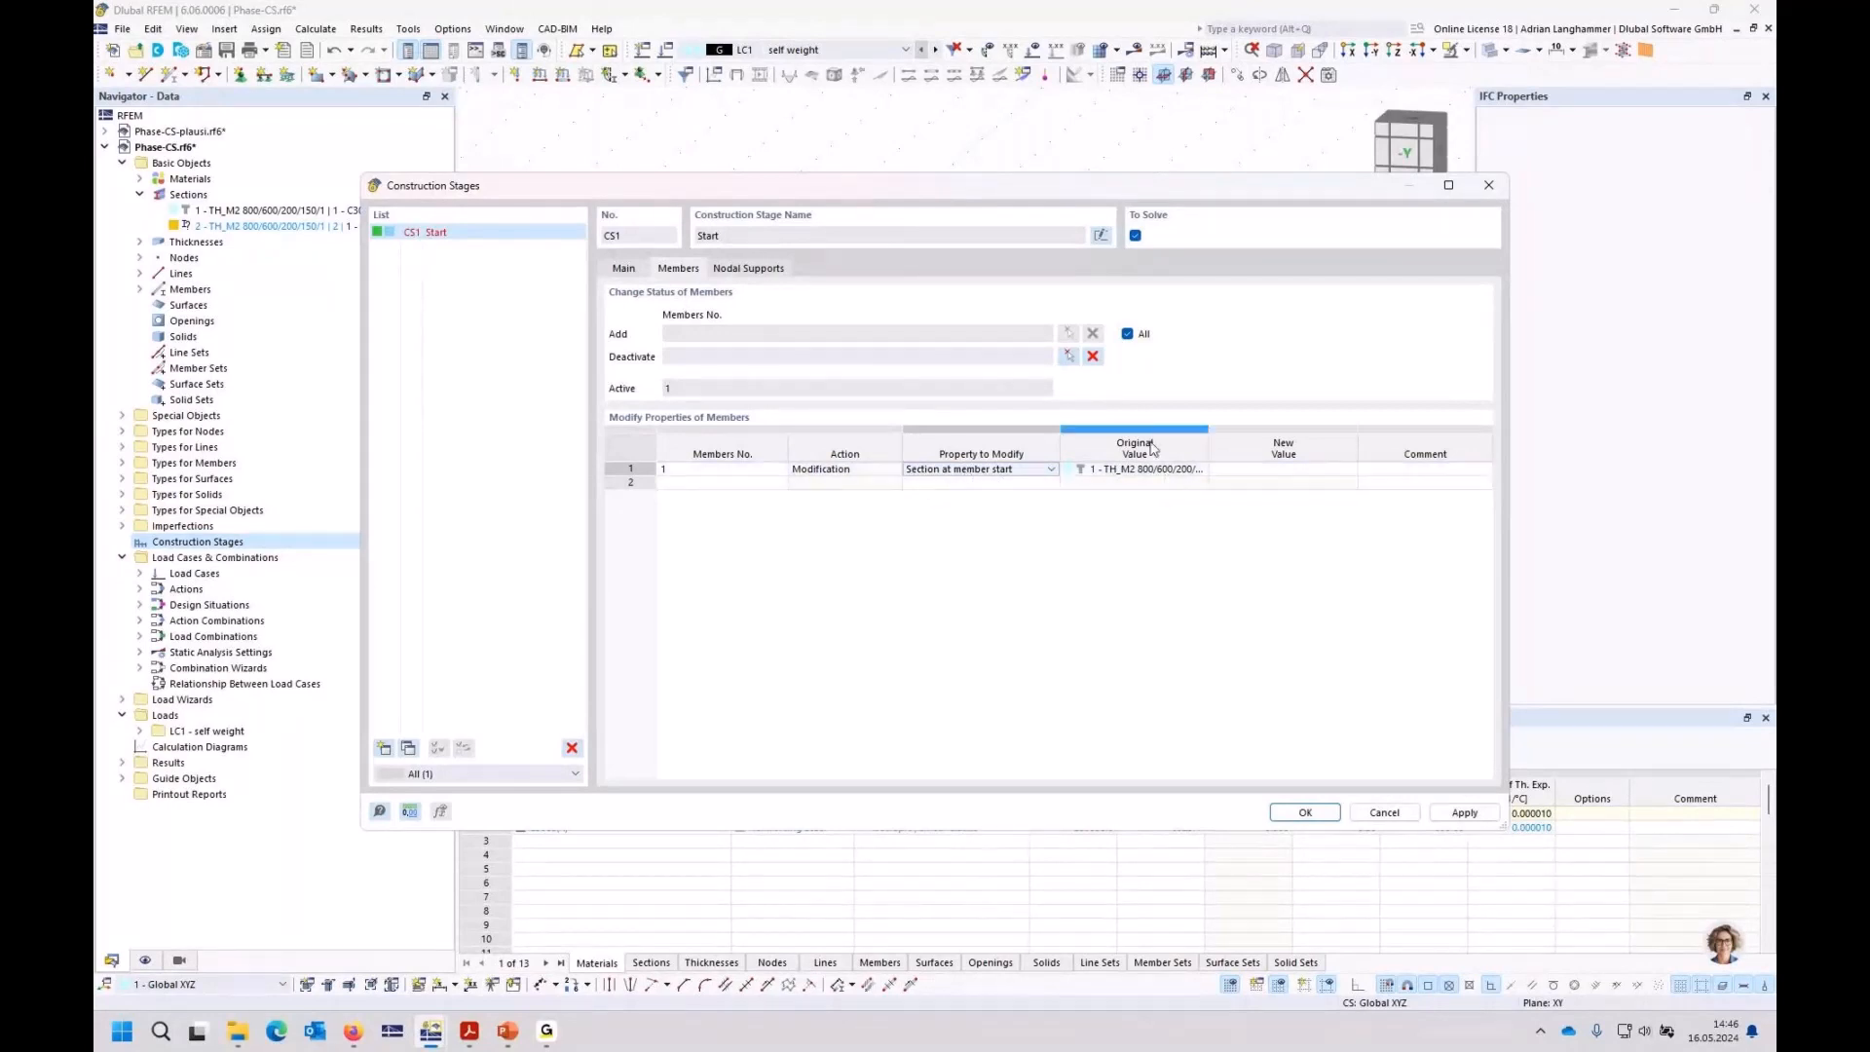
Step: Set the modification's new value to phase section 2 - TH_M2 800/600/200/150/1 and comment it "web"
{"action": "left_click", "coordinate": [1116, 468]}
{"action": "left_click", "coordinate": [1323, 468]}
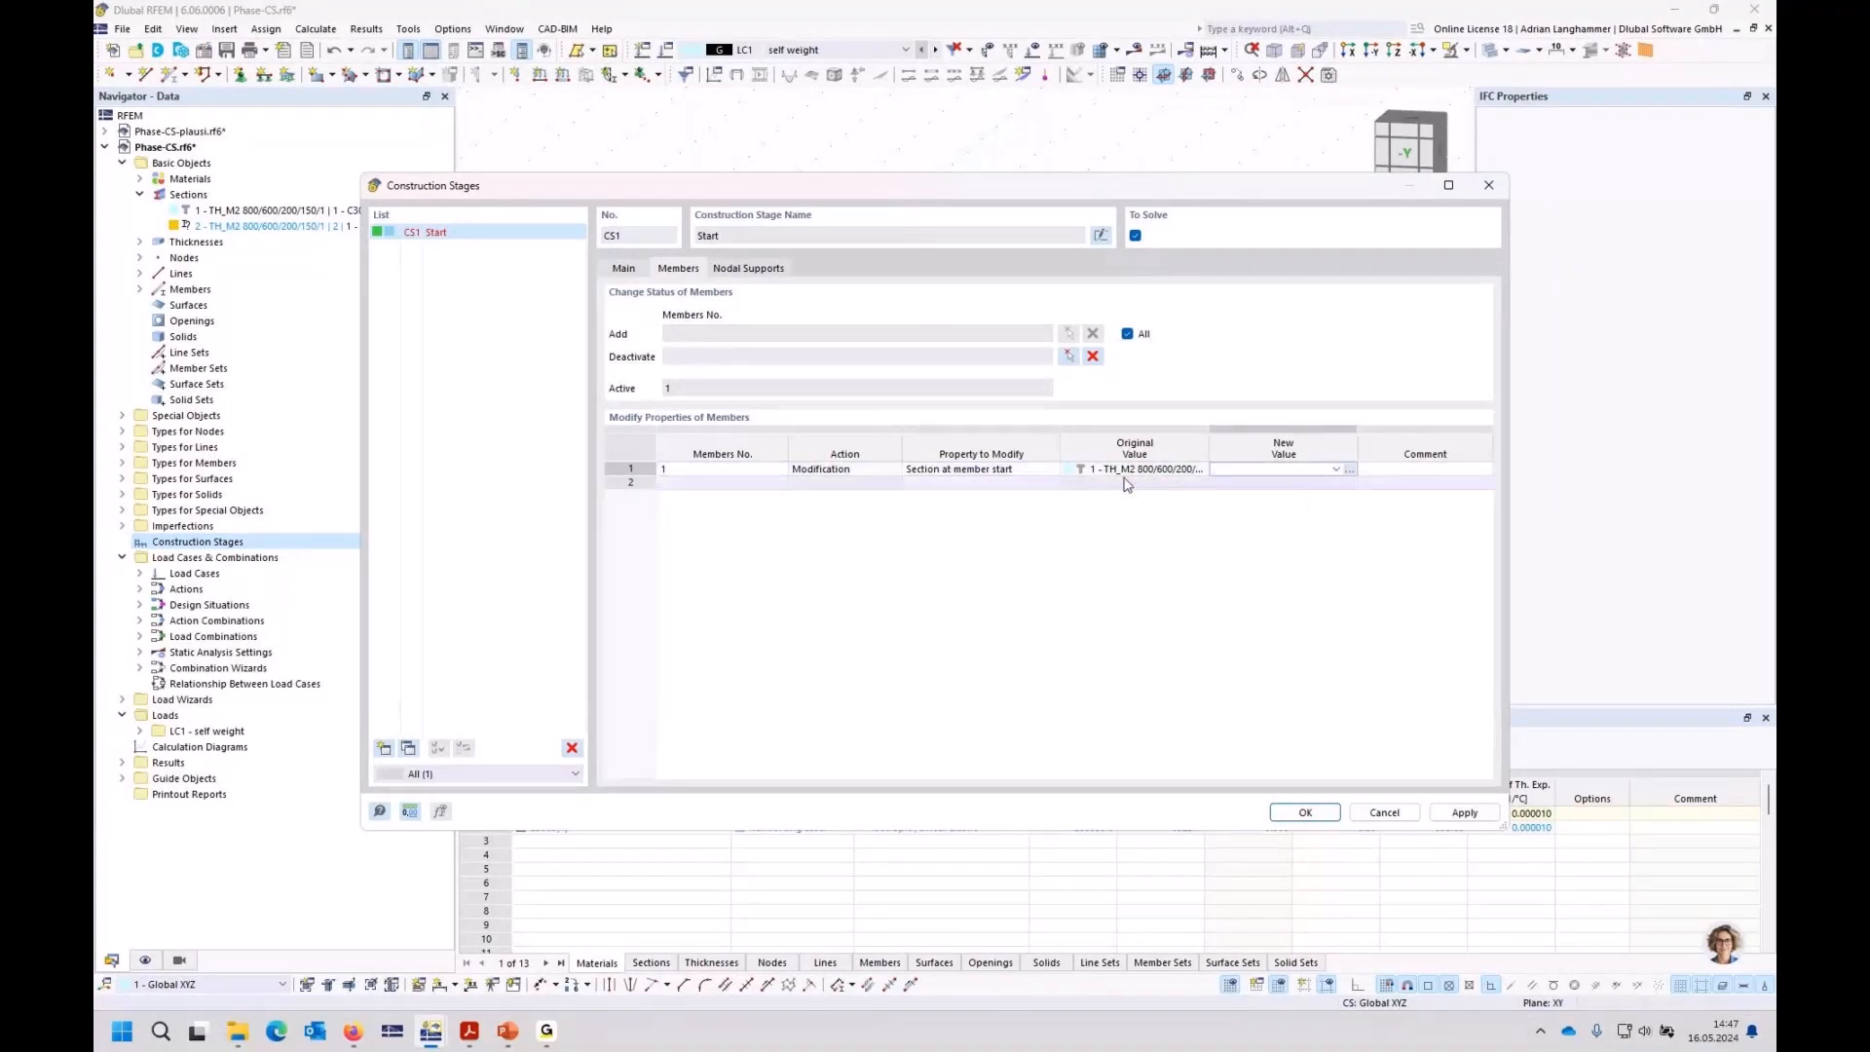
{"action": "left_click", "coordinate": [1335, 469]}
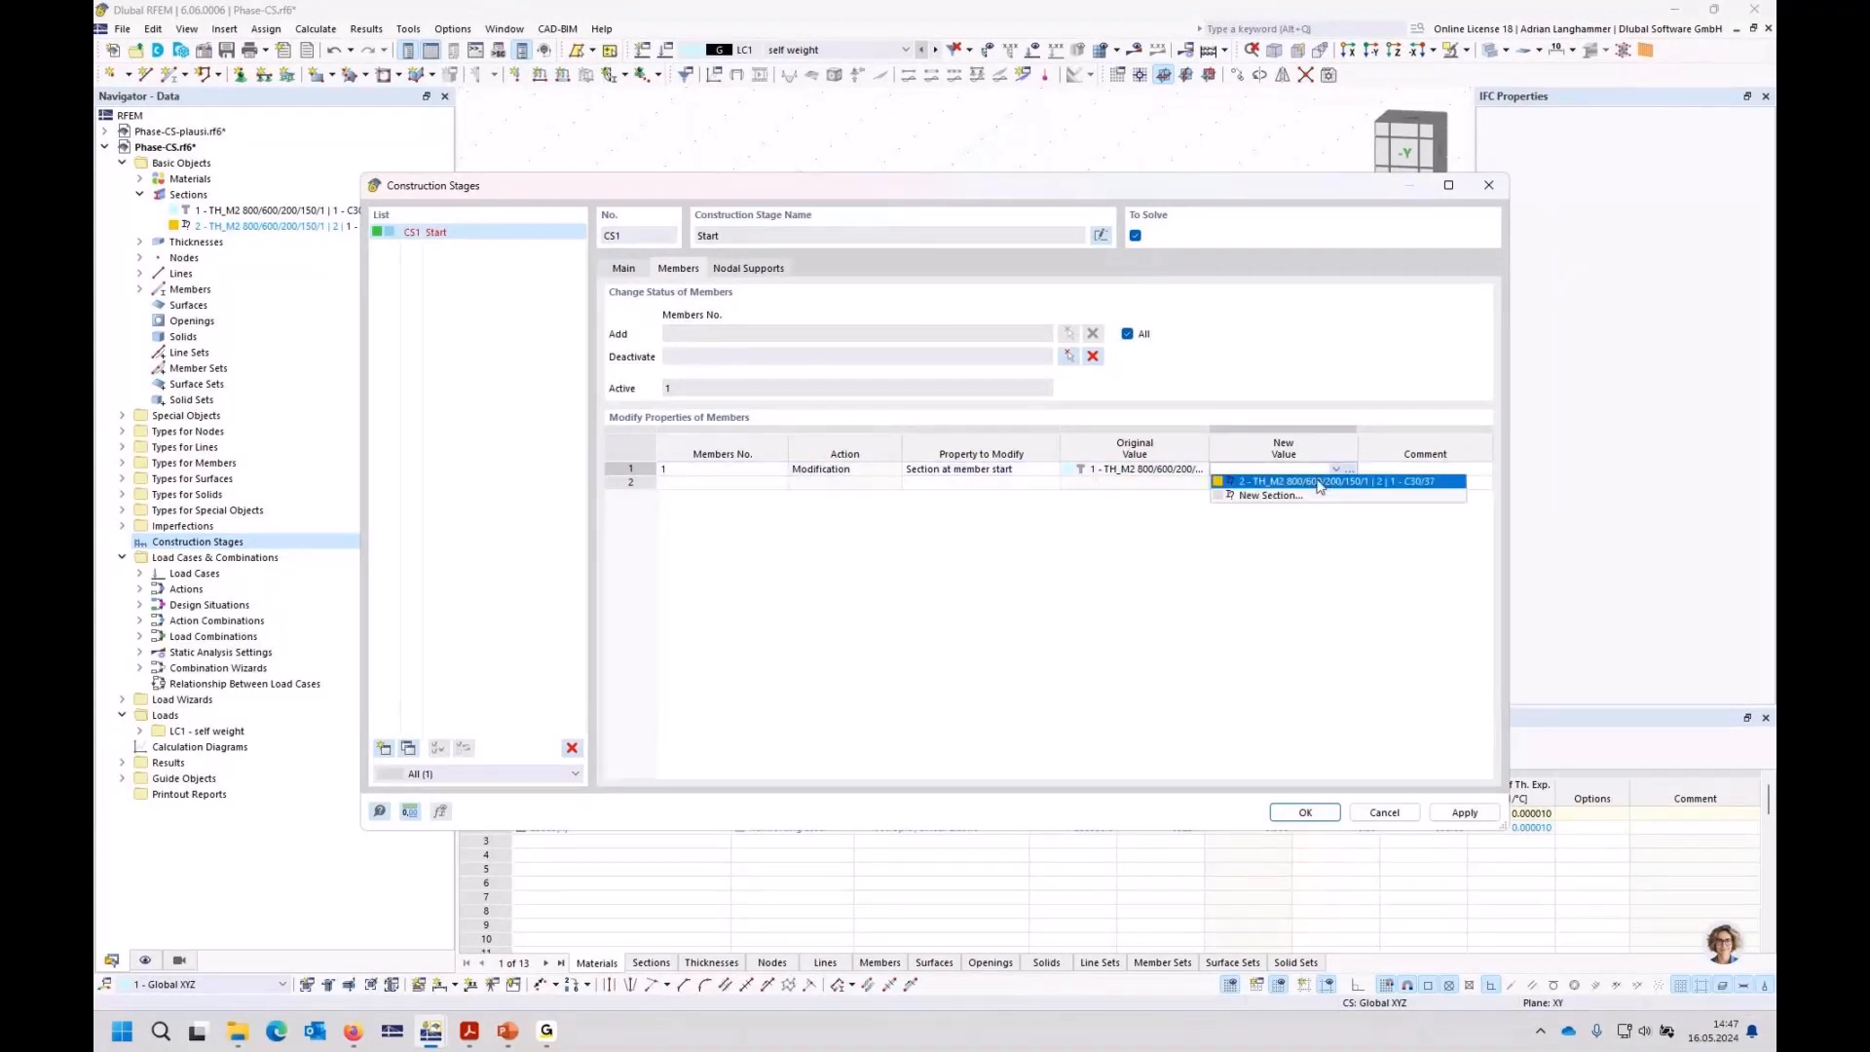
{"action": "left_click", "coordinate": [1319, 481]}
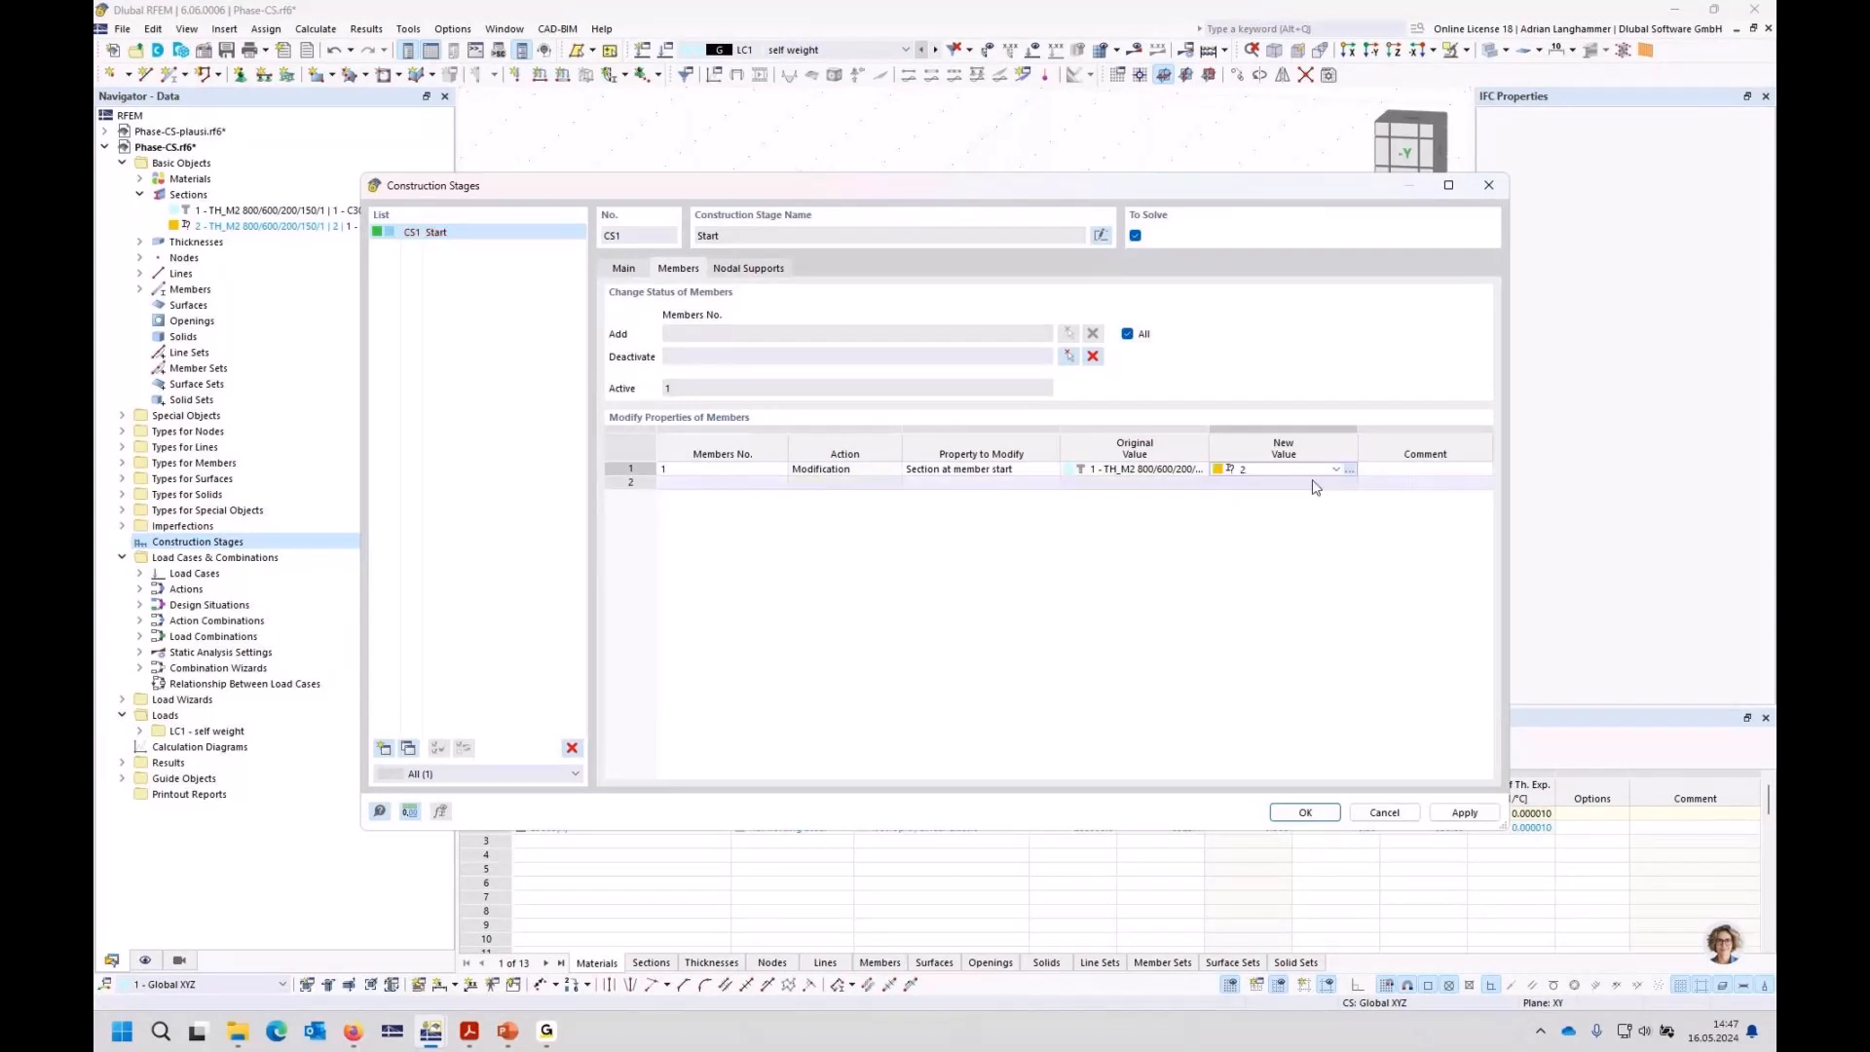
{"action": "left_click", "coordinate": [1380, 467]}
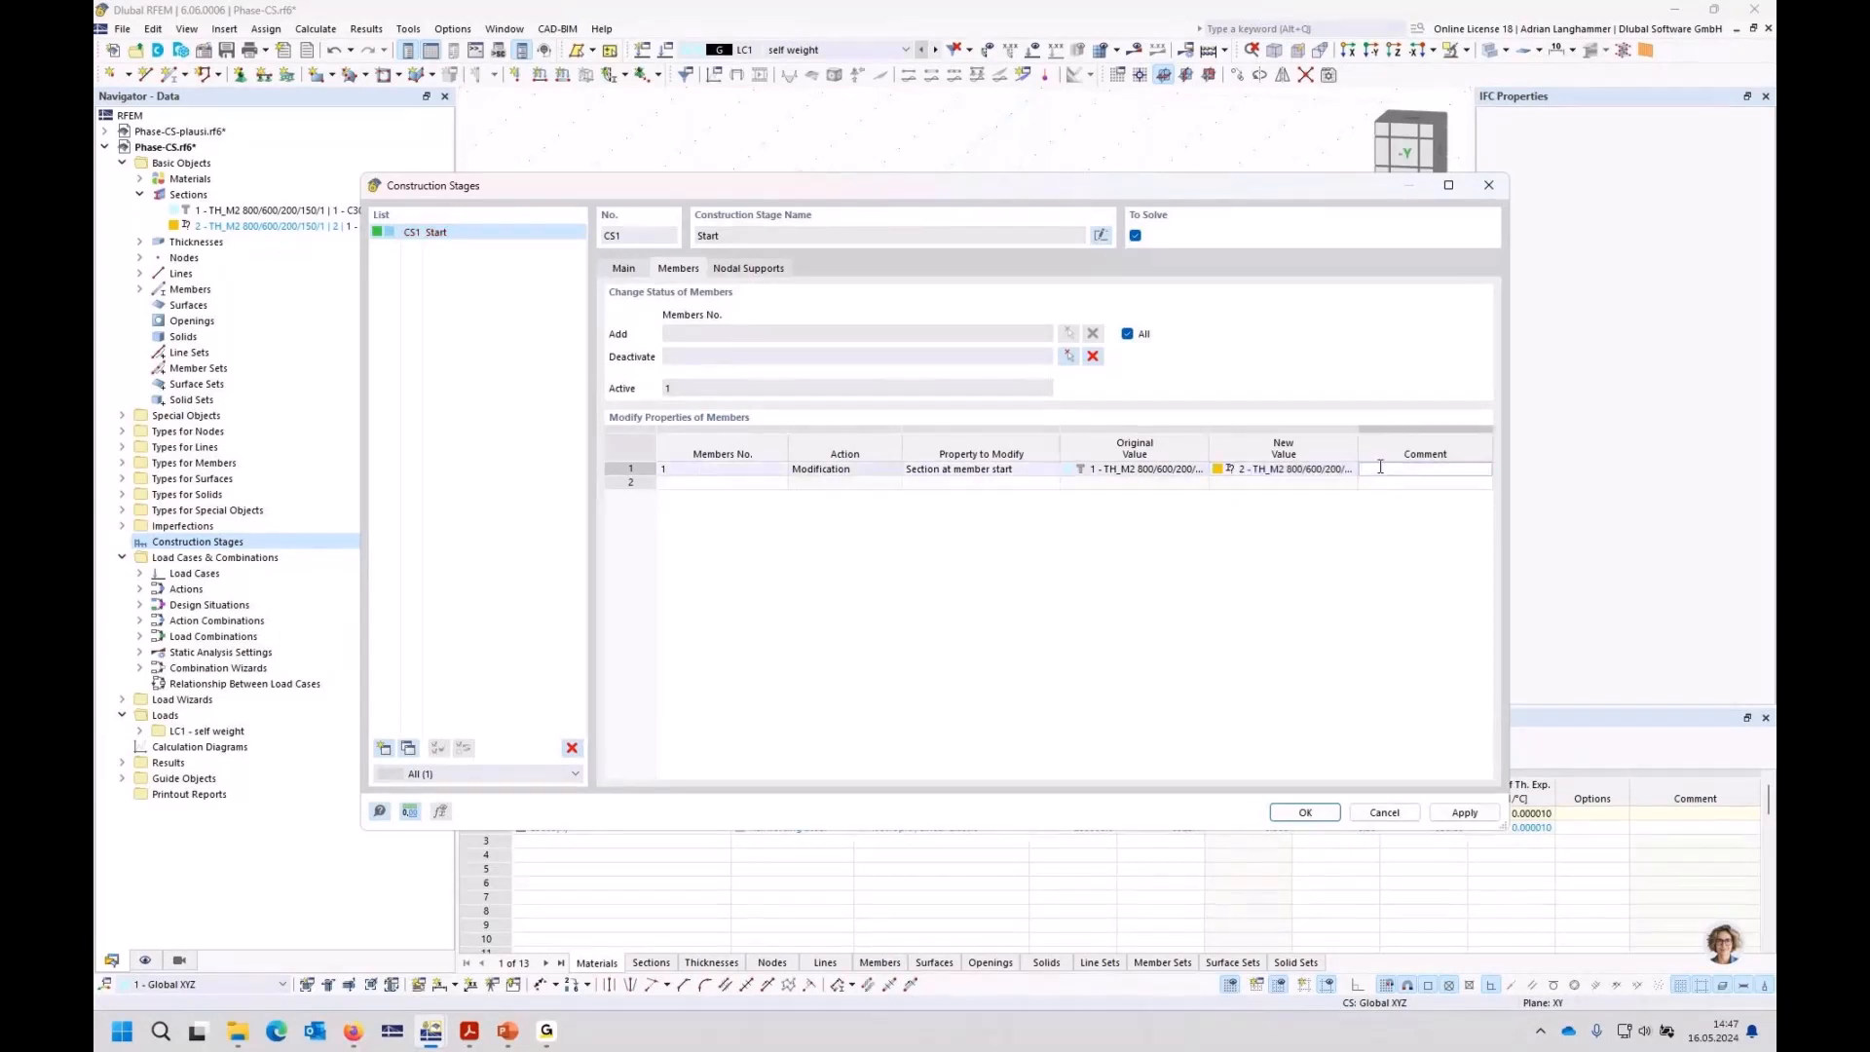
{"action": "type", "text": "web"}
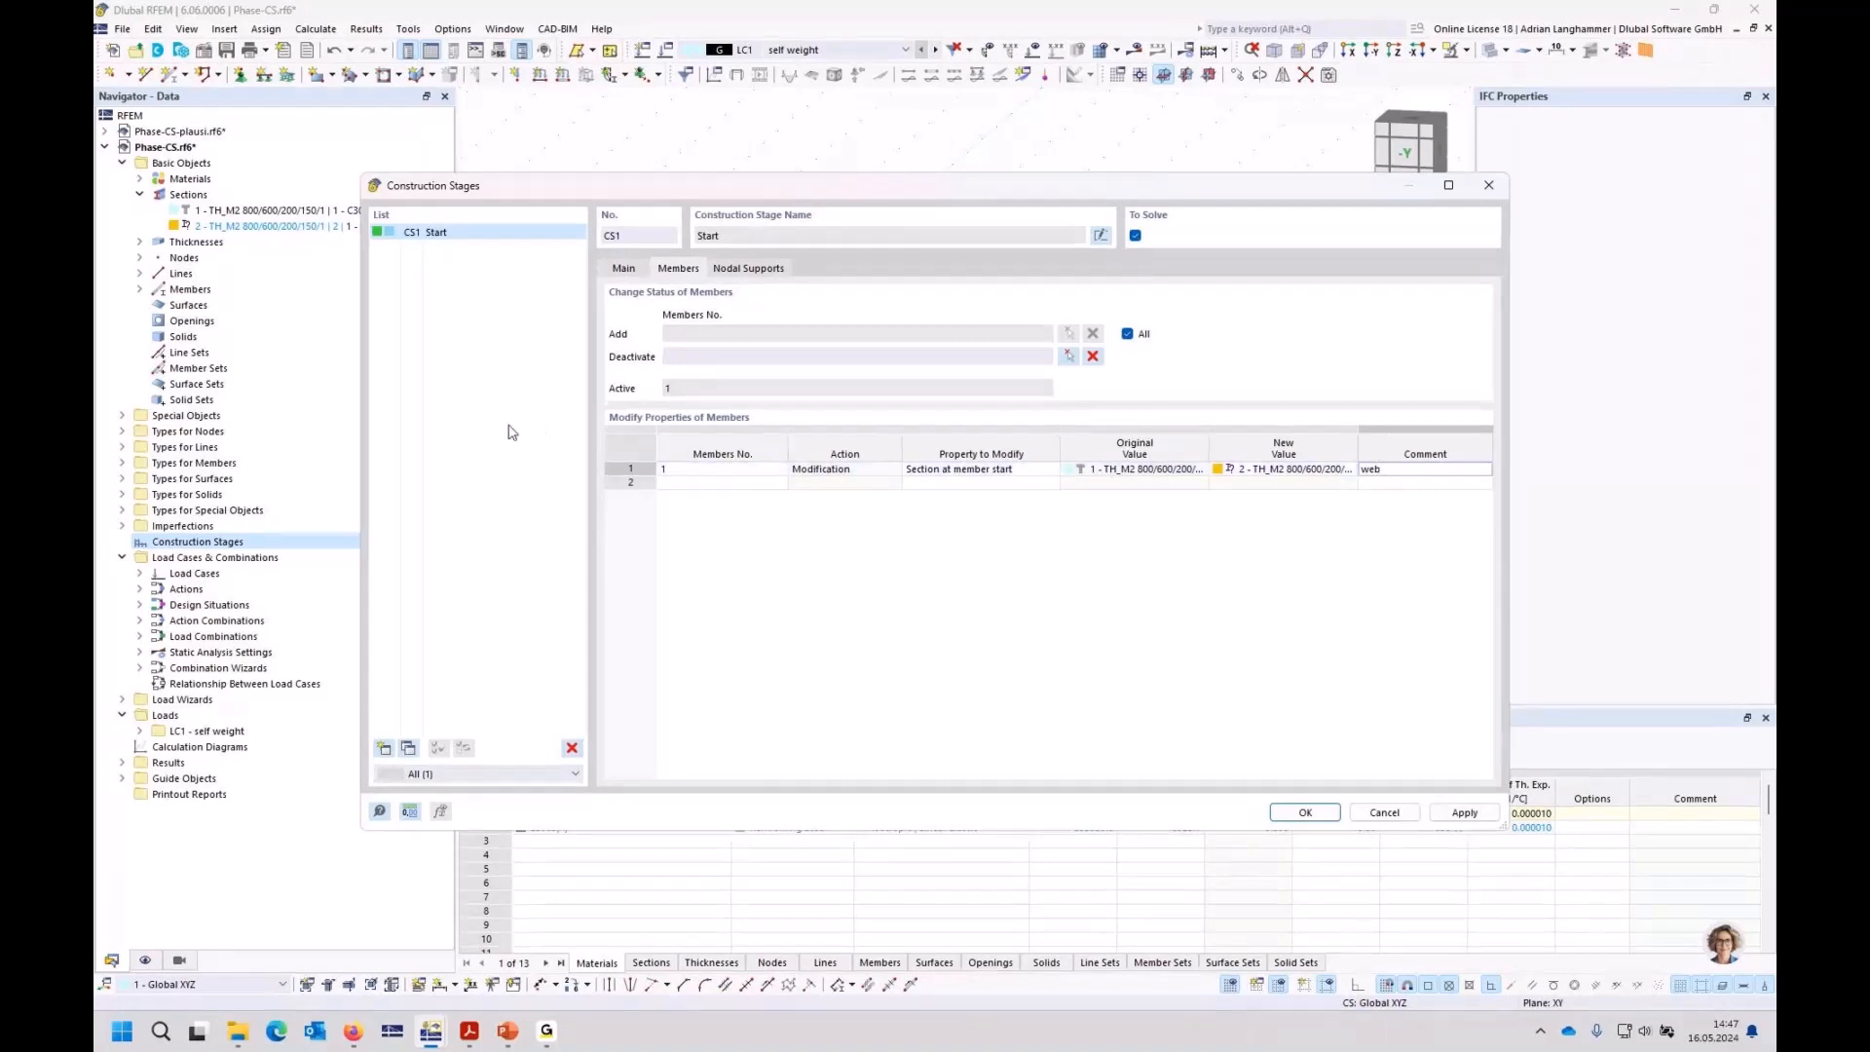
Step: Create a second construction stage following CS1 and add a section at member start modification for member 1
{"action": "left_click", "coordinate": [383, 747]}
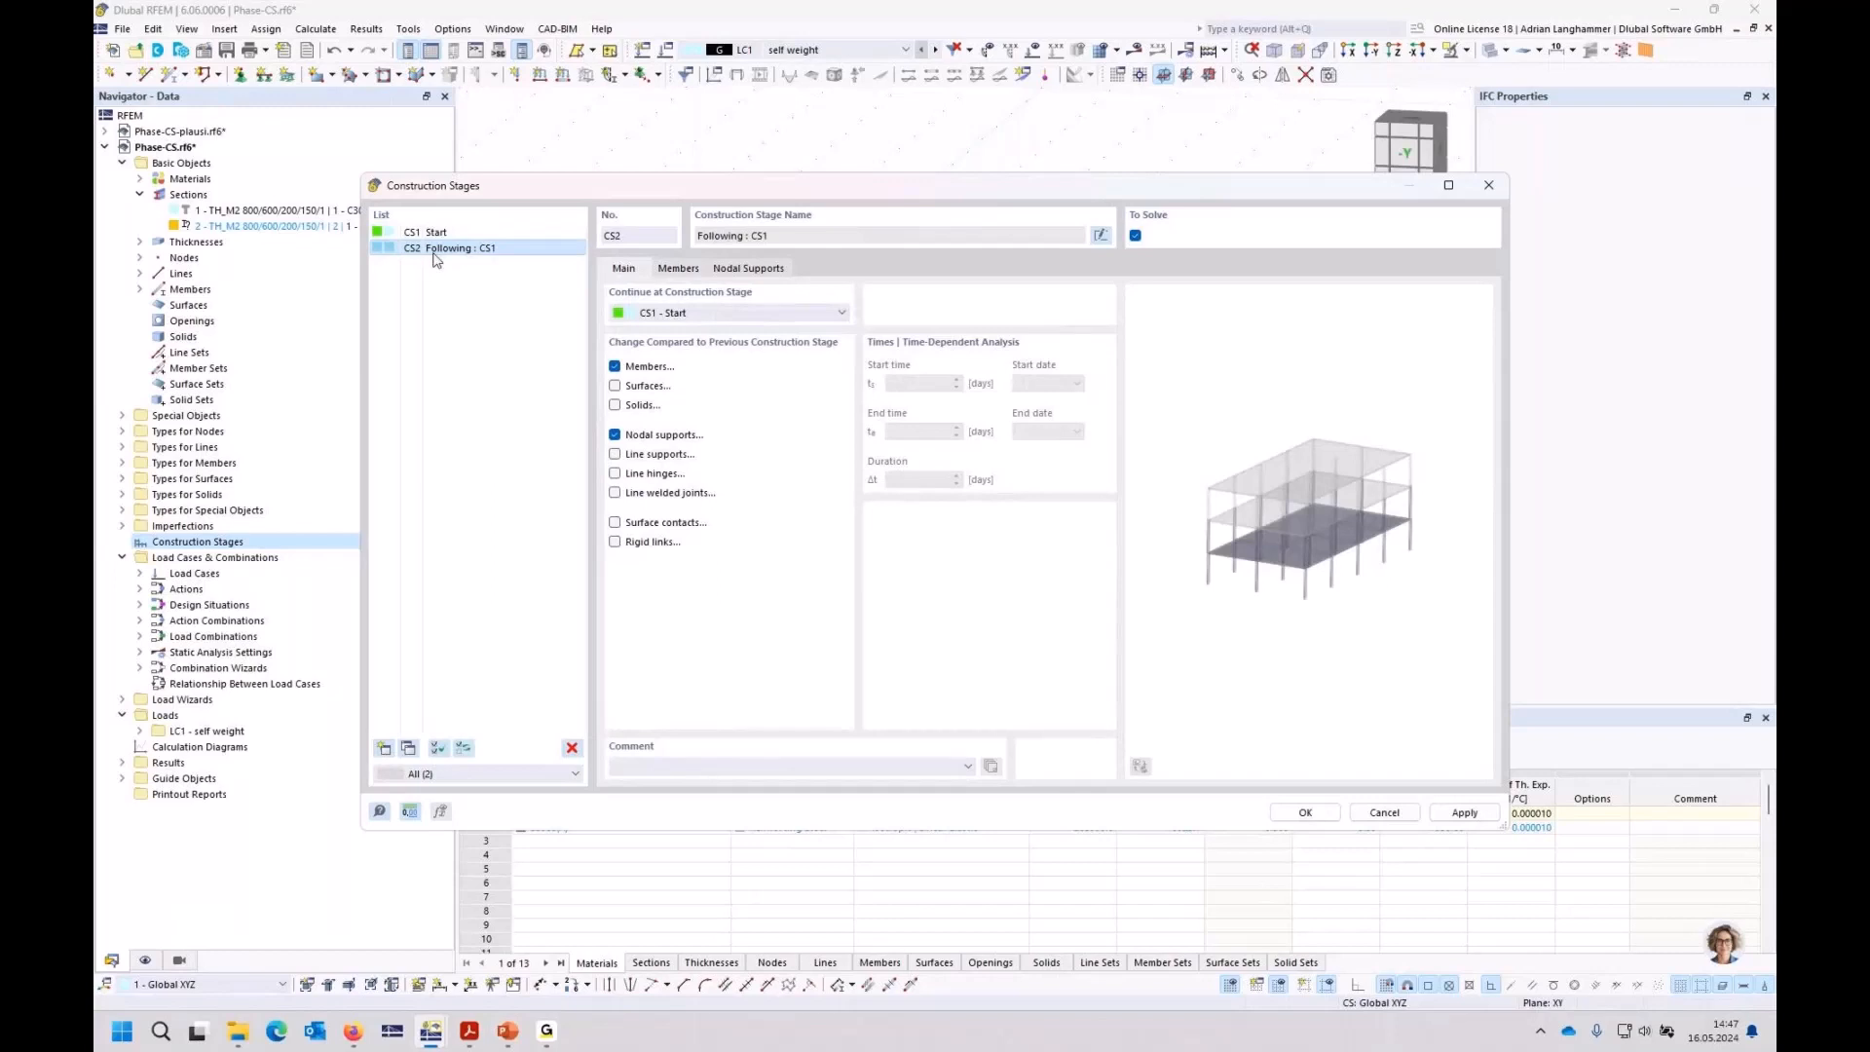
{"action": "left_click", "coordinate": [678, 268]}
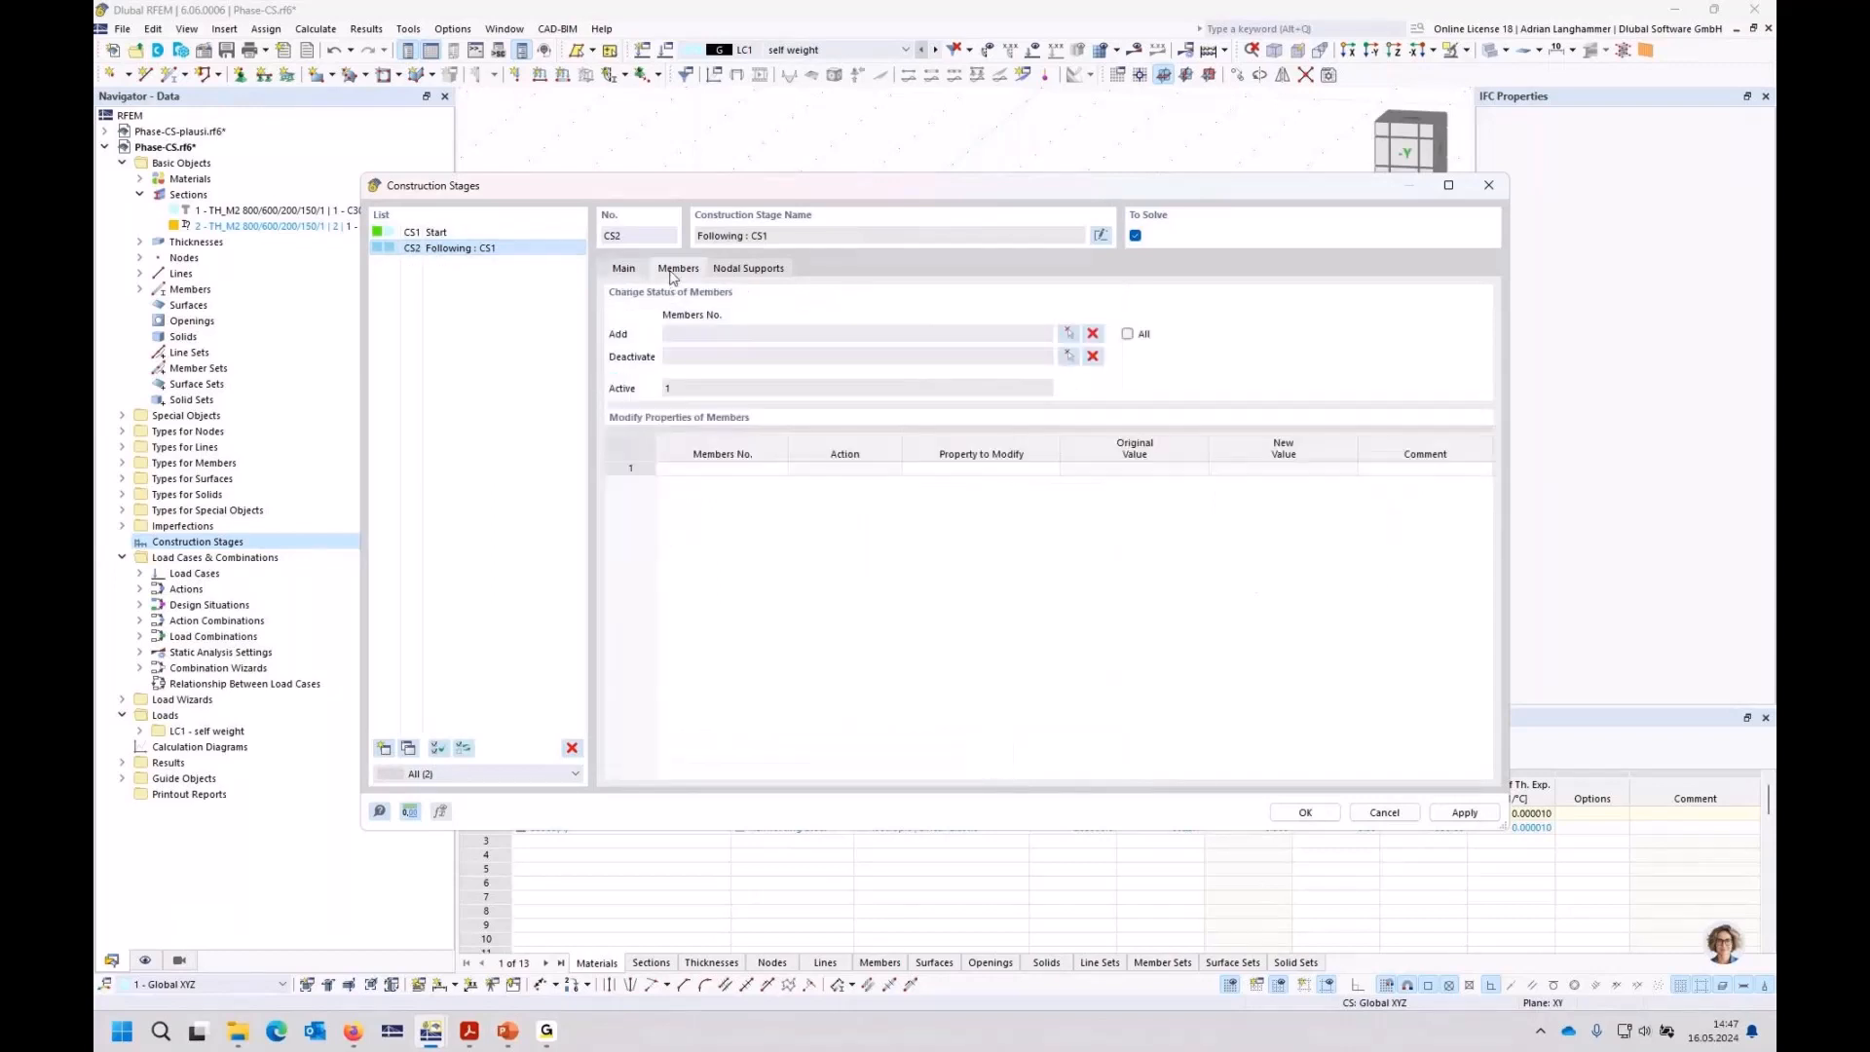
{"action": "left_click", "coordinate": [769, 469]}
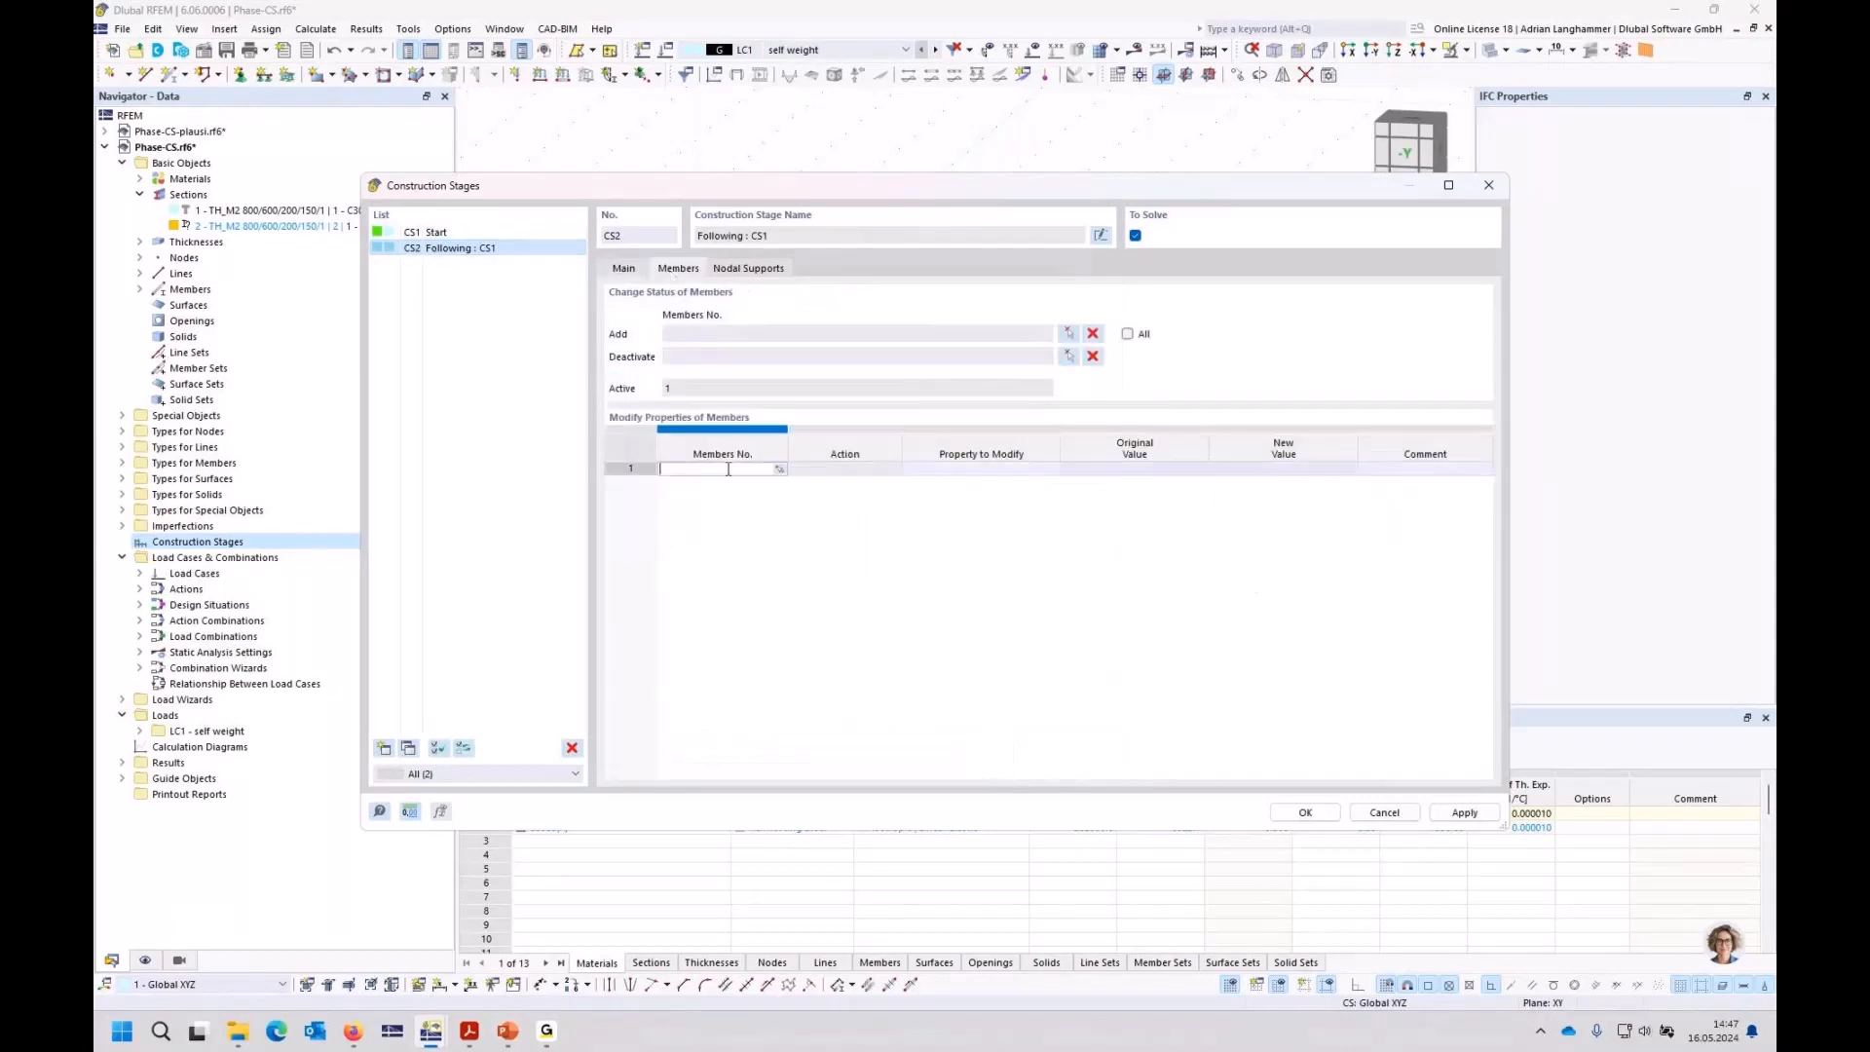
{"action": "left_click", "coordinate": [779, 469]}
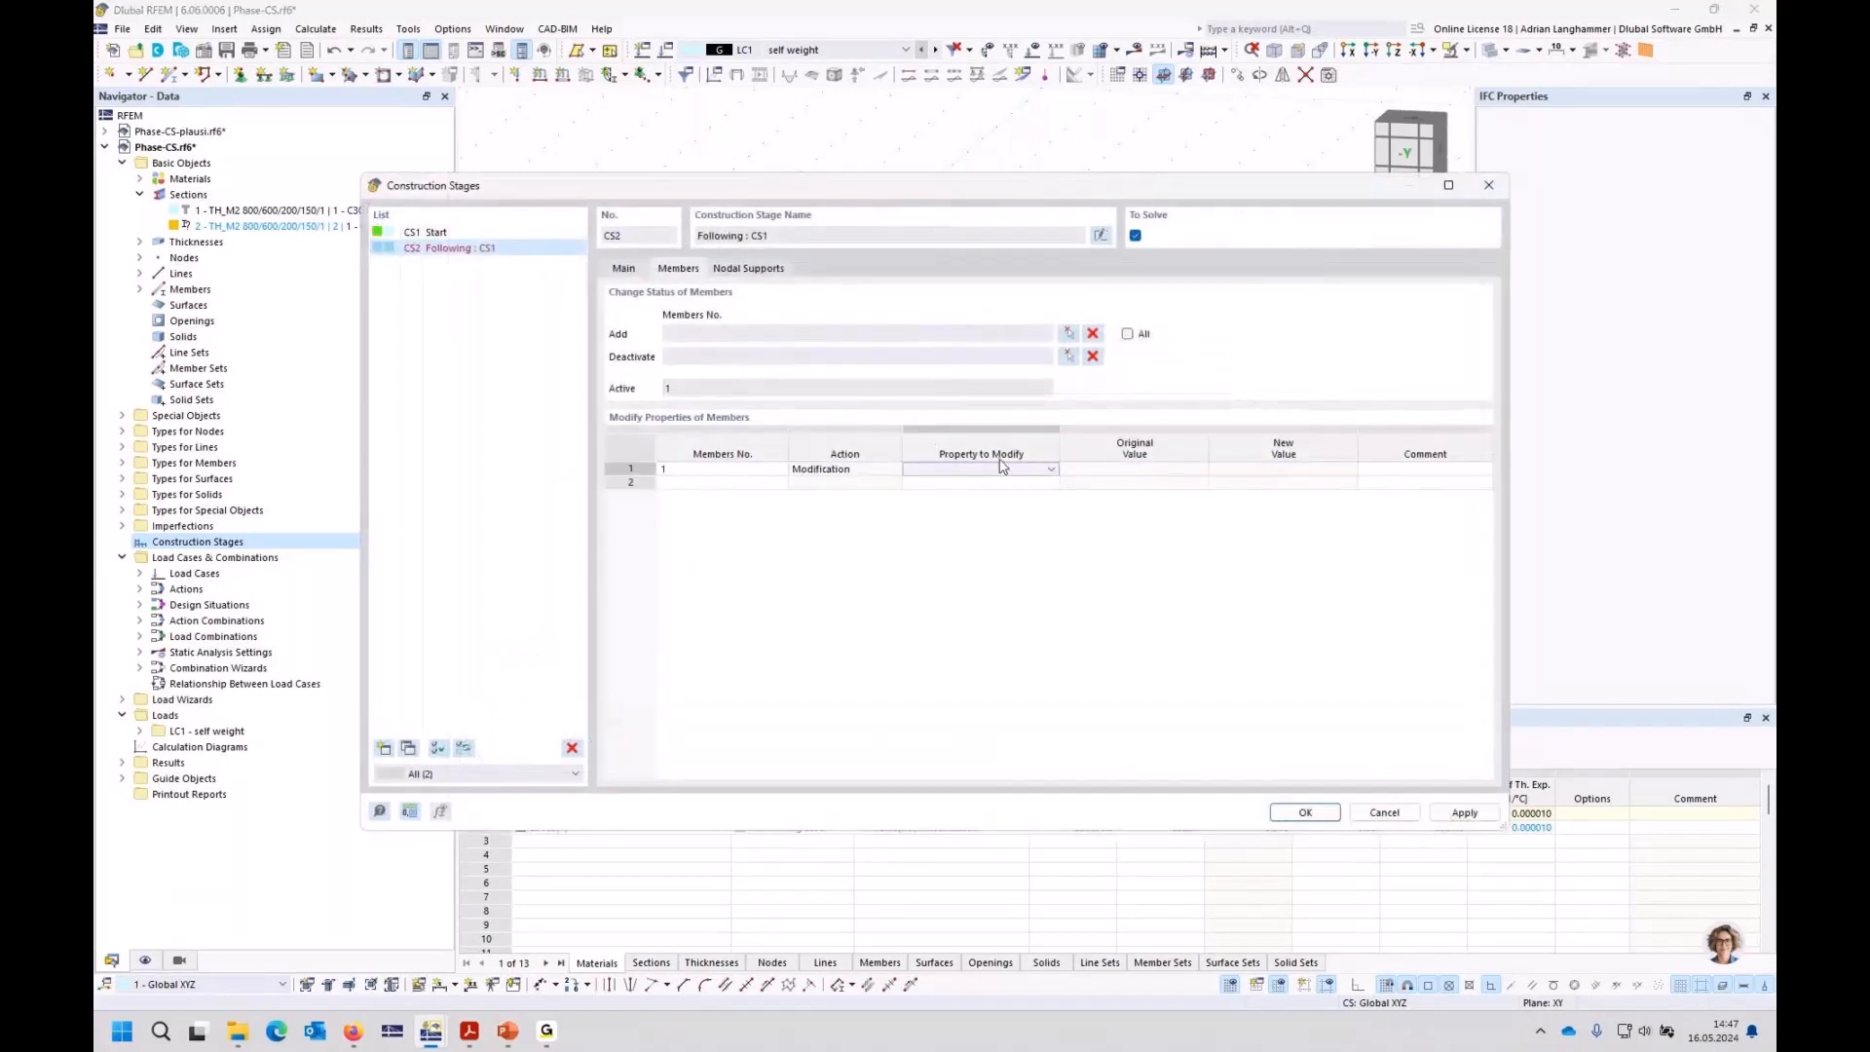
{"action": "left_click", "coordinate": [1003, 469]}
{"action": "left_click", "coordinate": [979, 468]}
{"action": "left_click", "coordinate": [964, 484]}
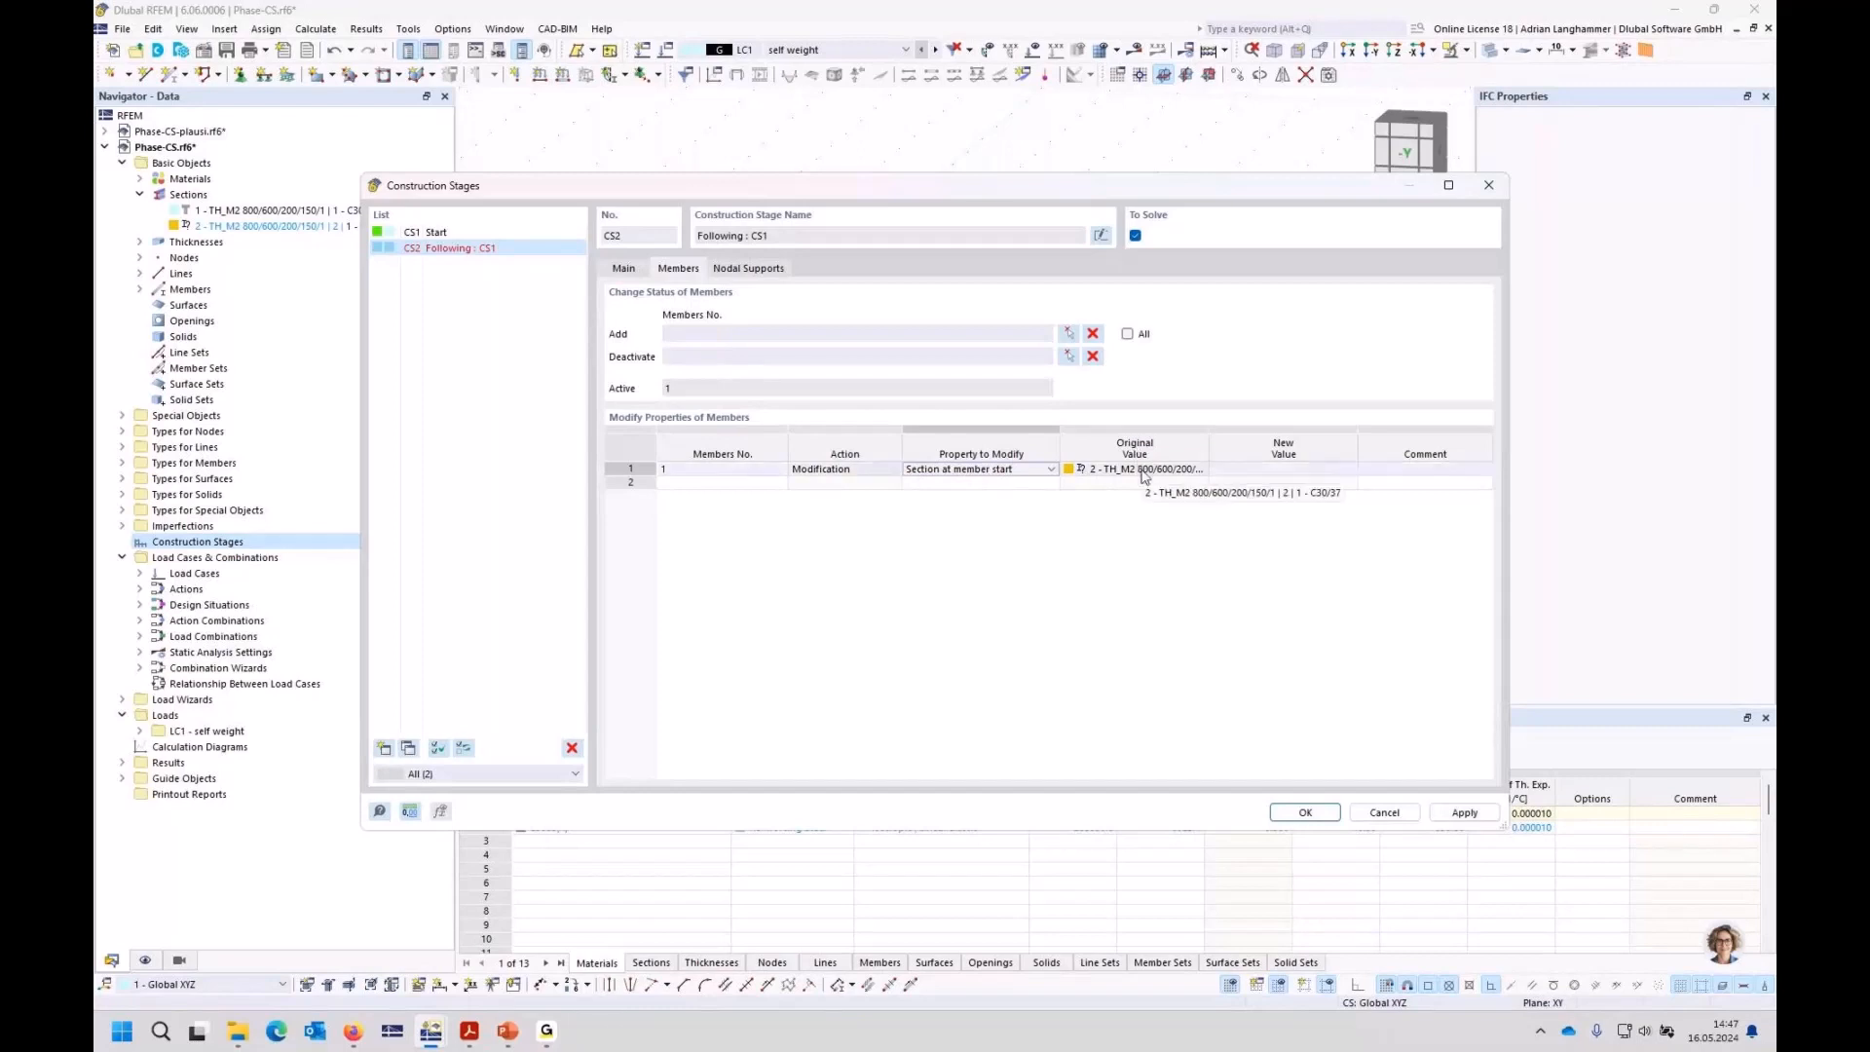
Step: Set the new section in CS2 to full section 1 - TH_M2 800/600/200/150/1 and accept the construction stages
{"action": "left_click", "coordinate": [1302, 475]}
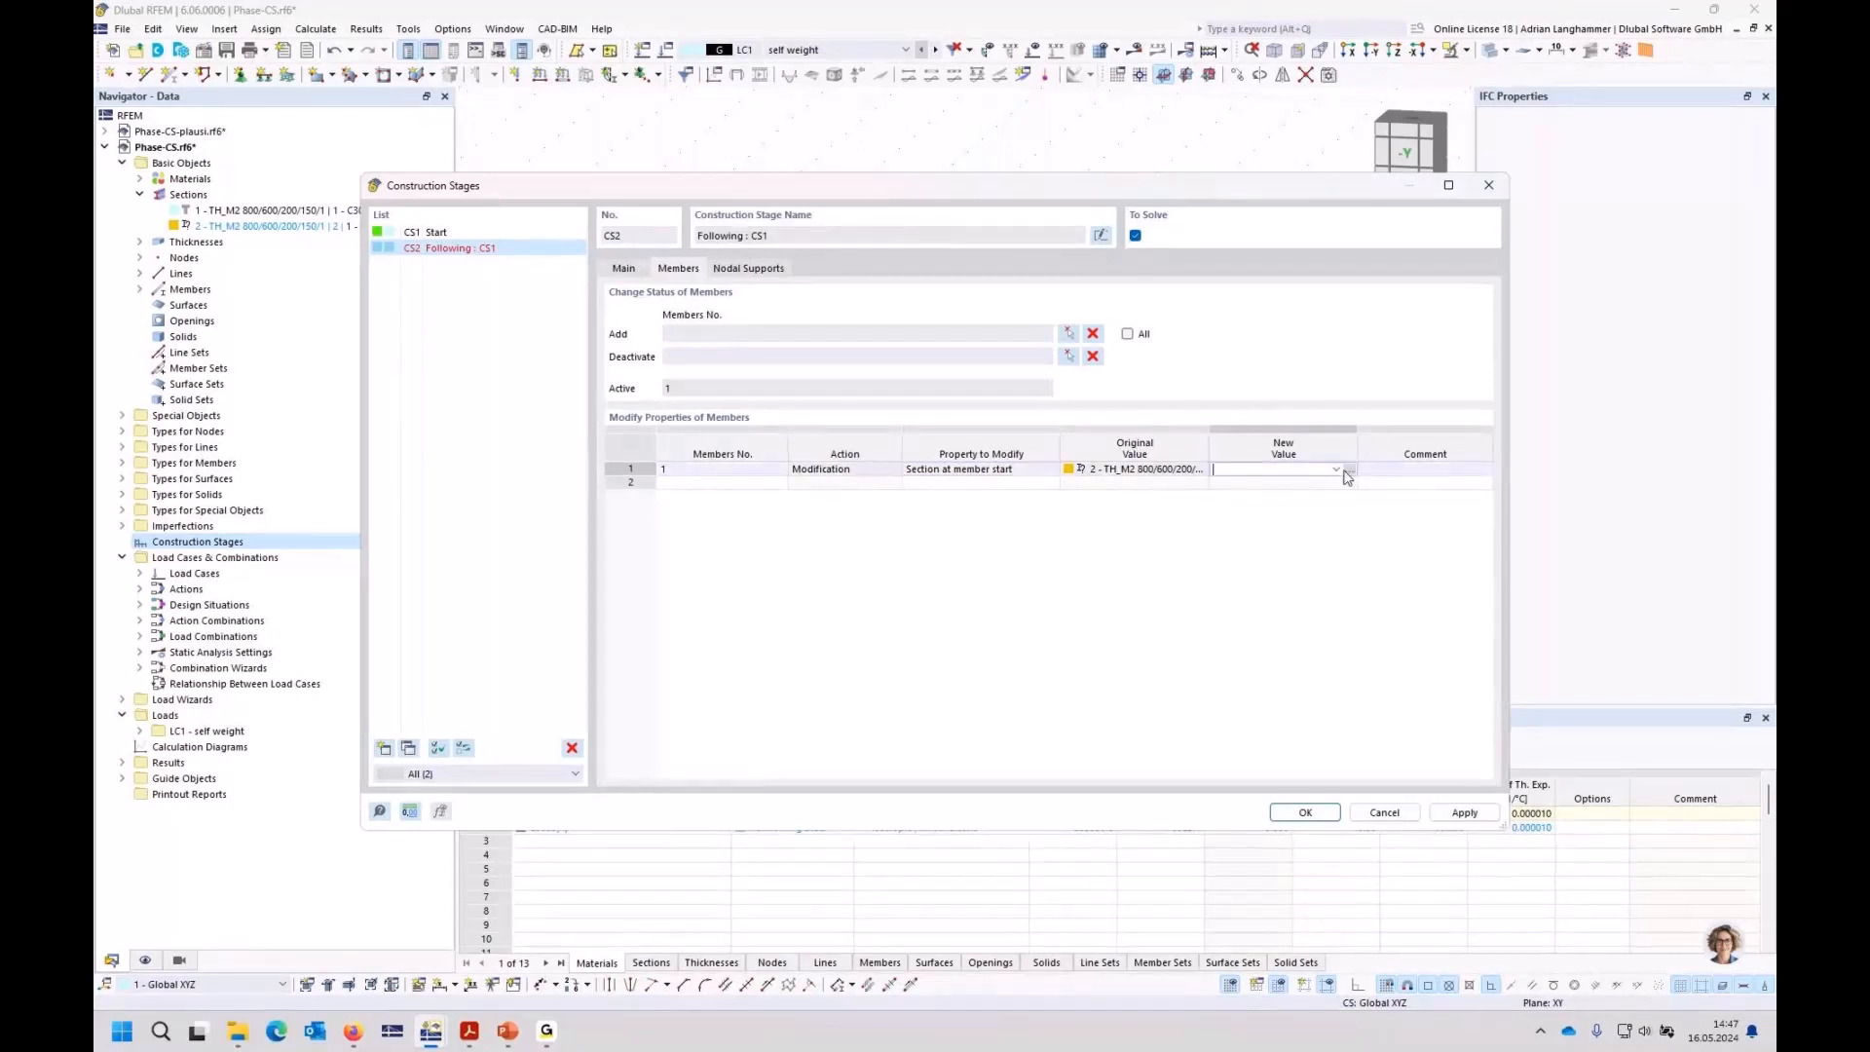
{"action": "left_click", "coordinate": [1266, 469]}
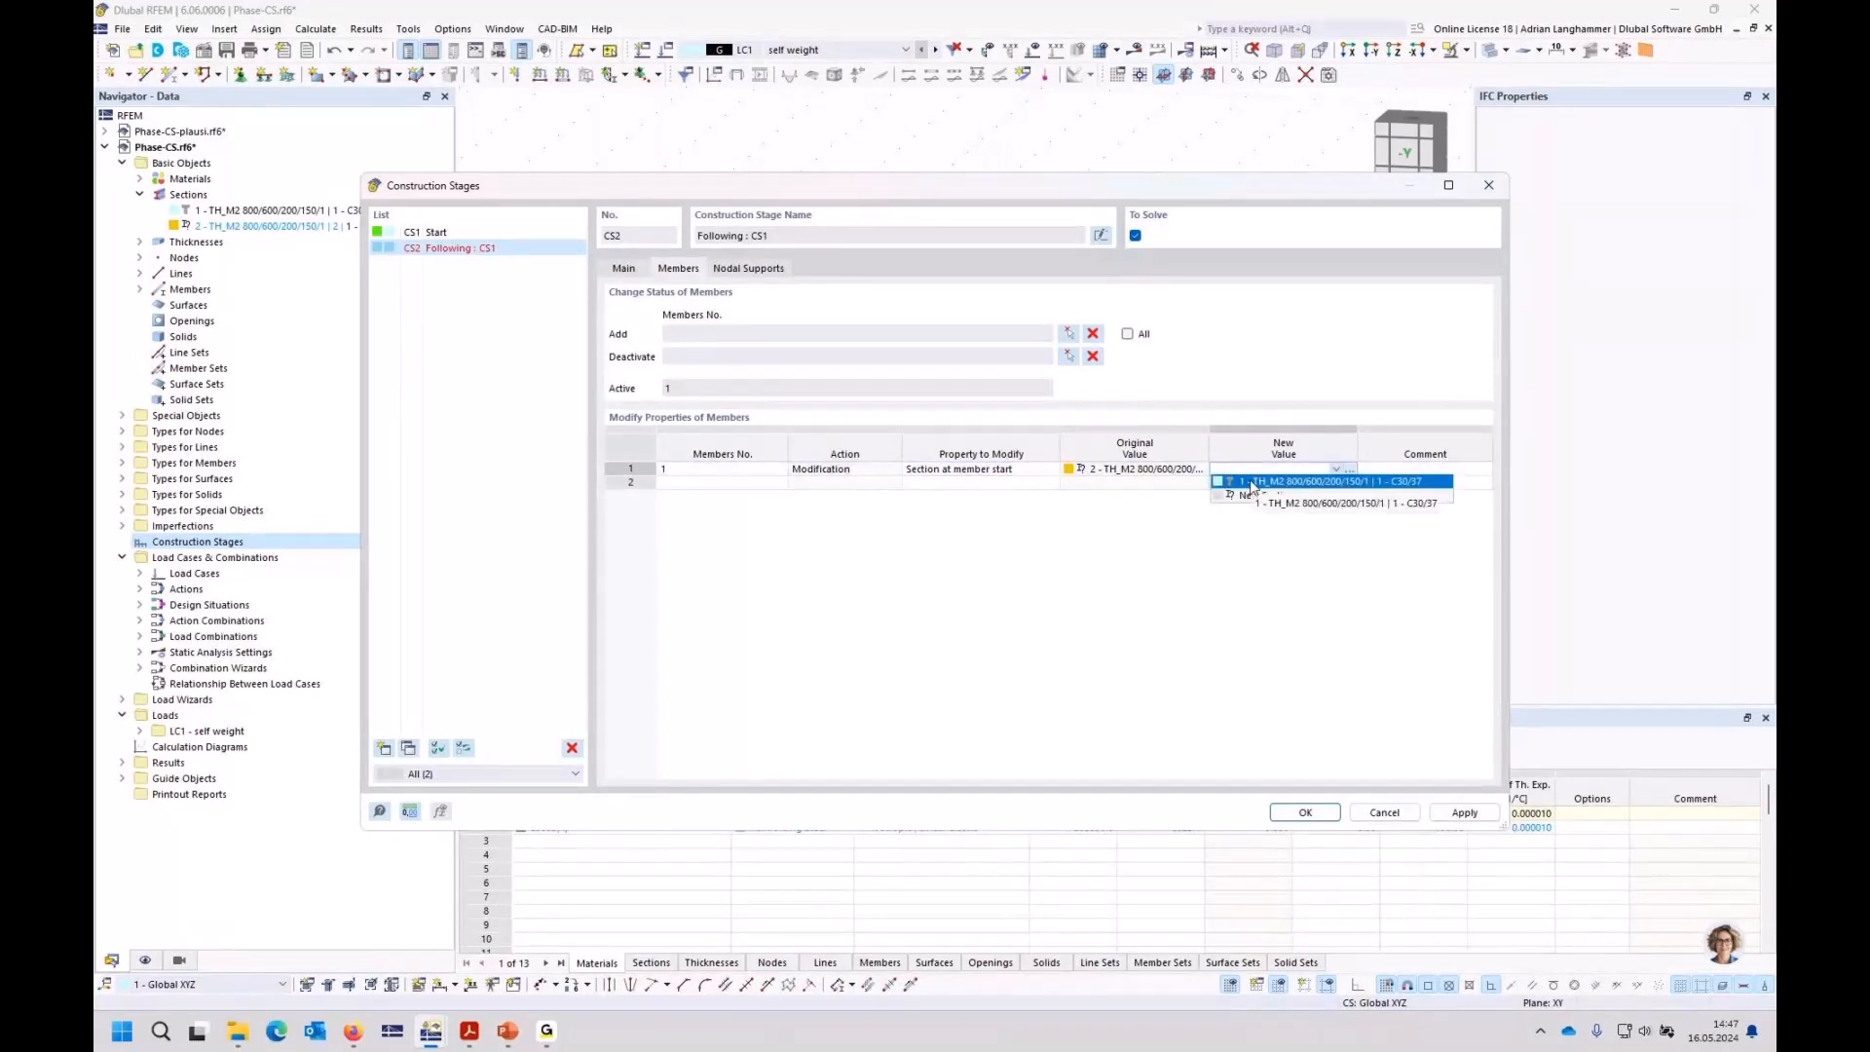
{"action": "left_click", "coordinate": [1255, 482]}
{"action": "key", "text": "Return"}
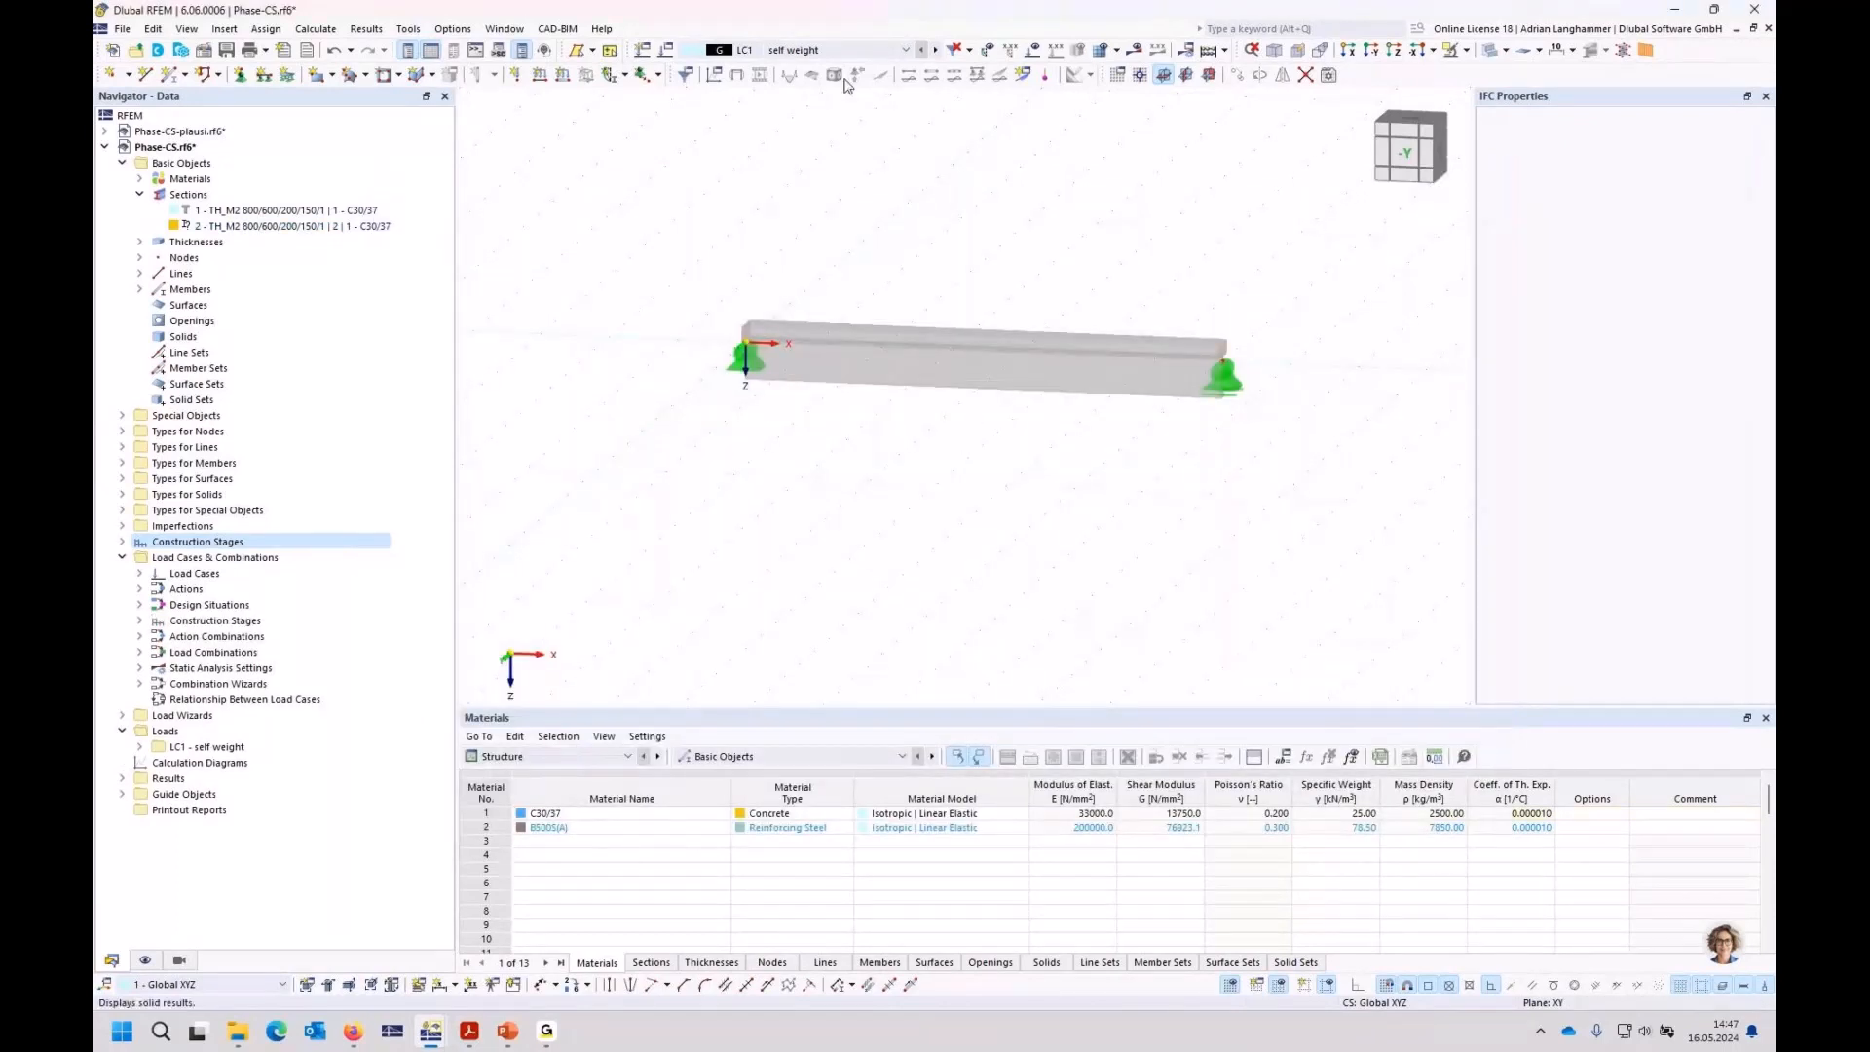
Step: Assign load case LC1 self weight to construction stage CS1 and accept the load settings
{"action": "left_click", "coordinate": [666, 52]}
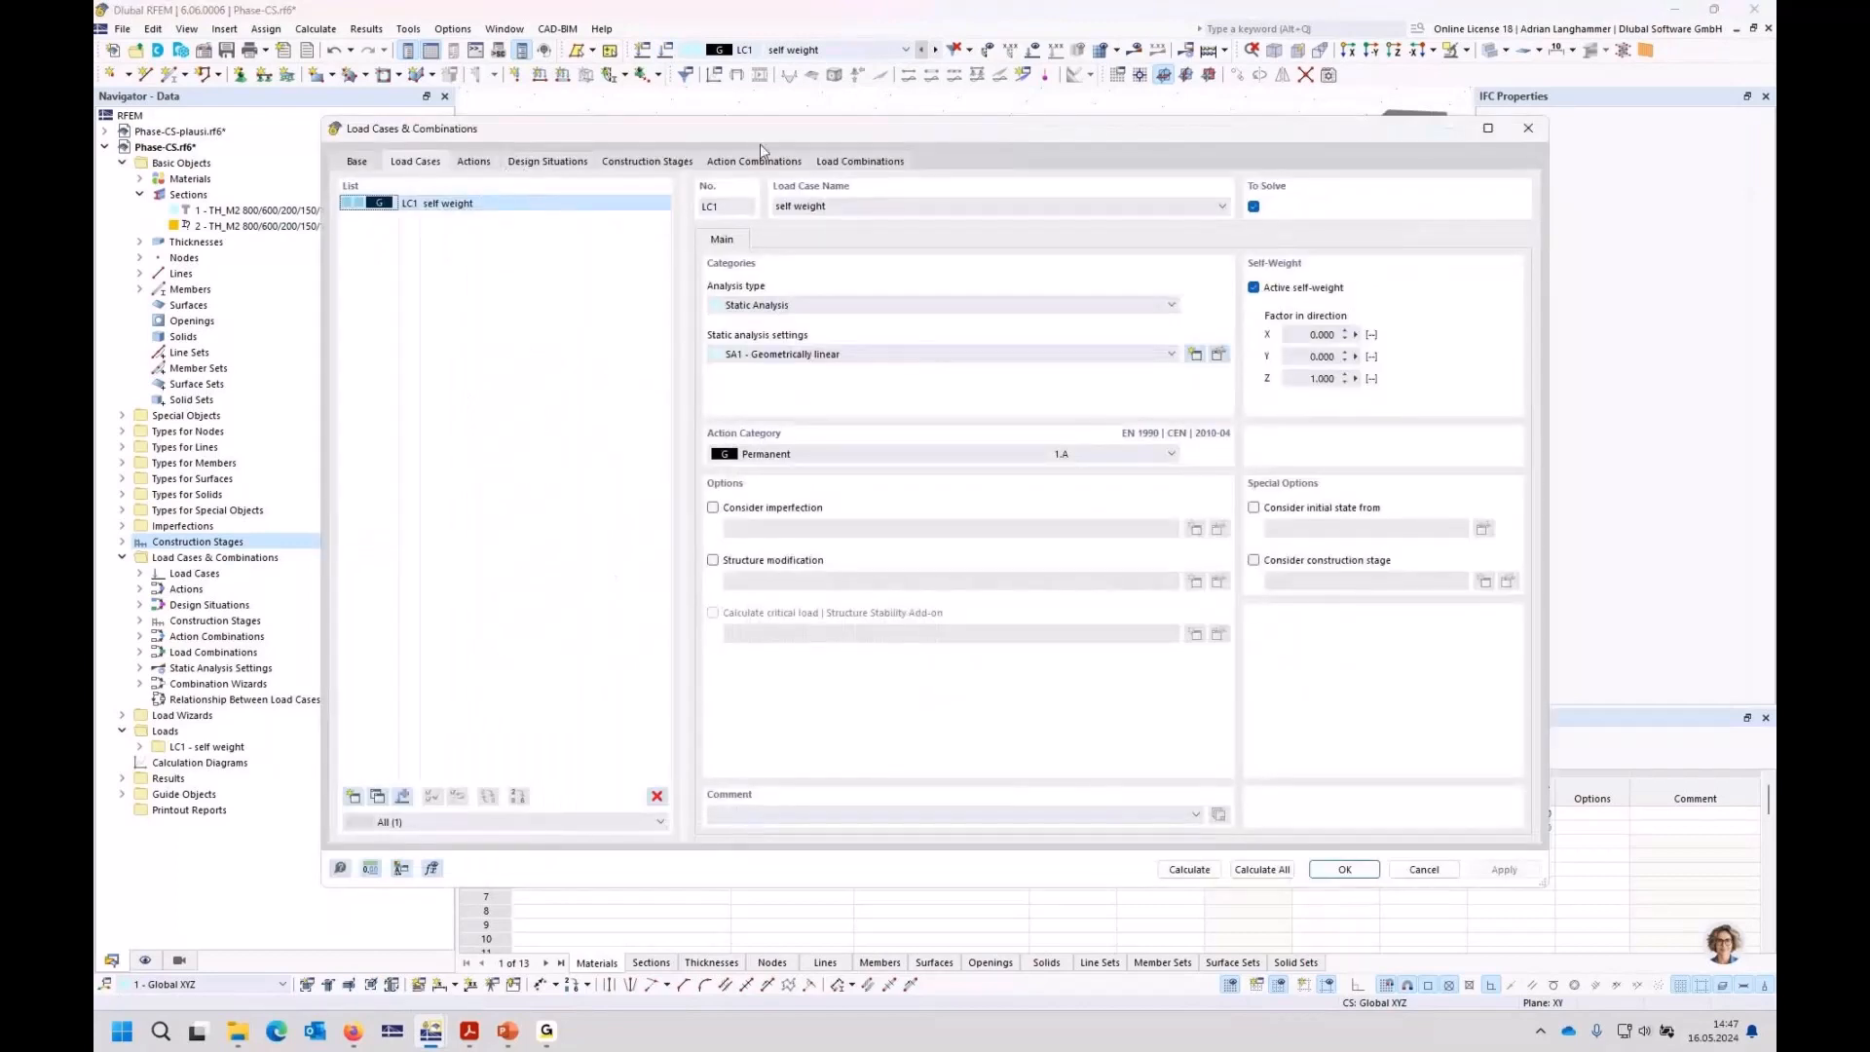
{"action": "left_click", "coordinate": [628, 166]}
{"action": "left_click", "coordinate": [780, 238]}
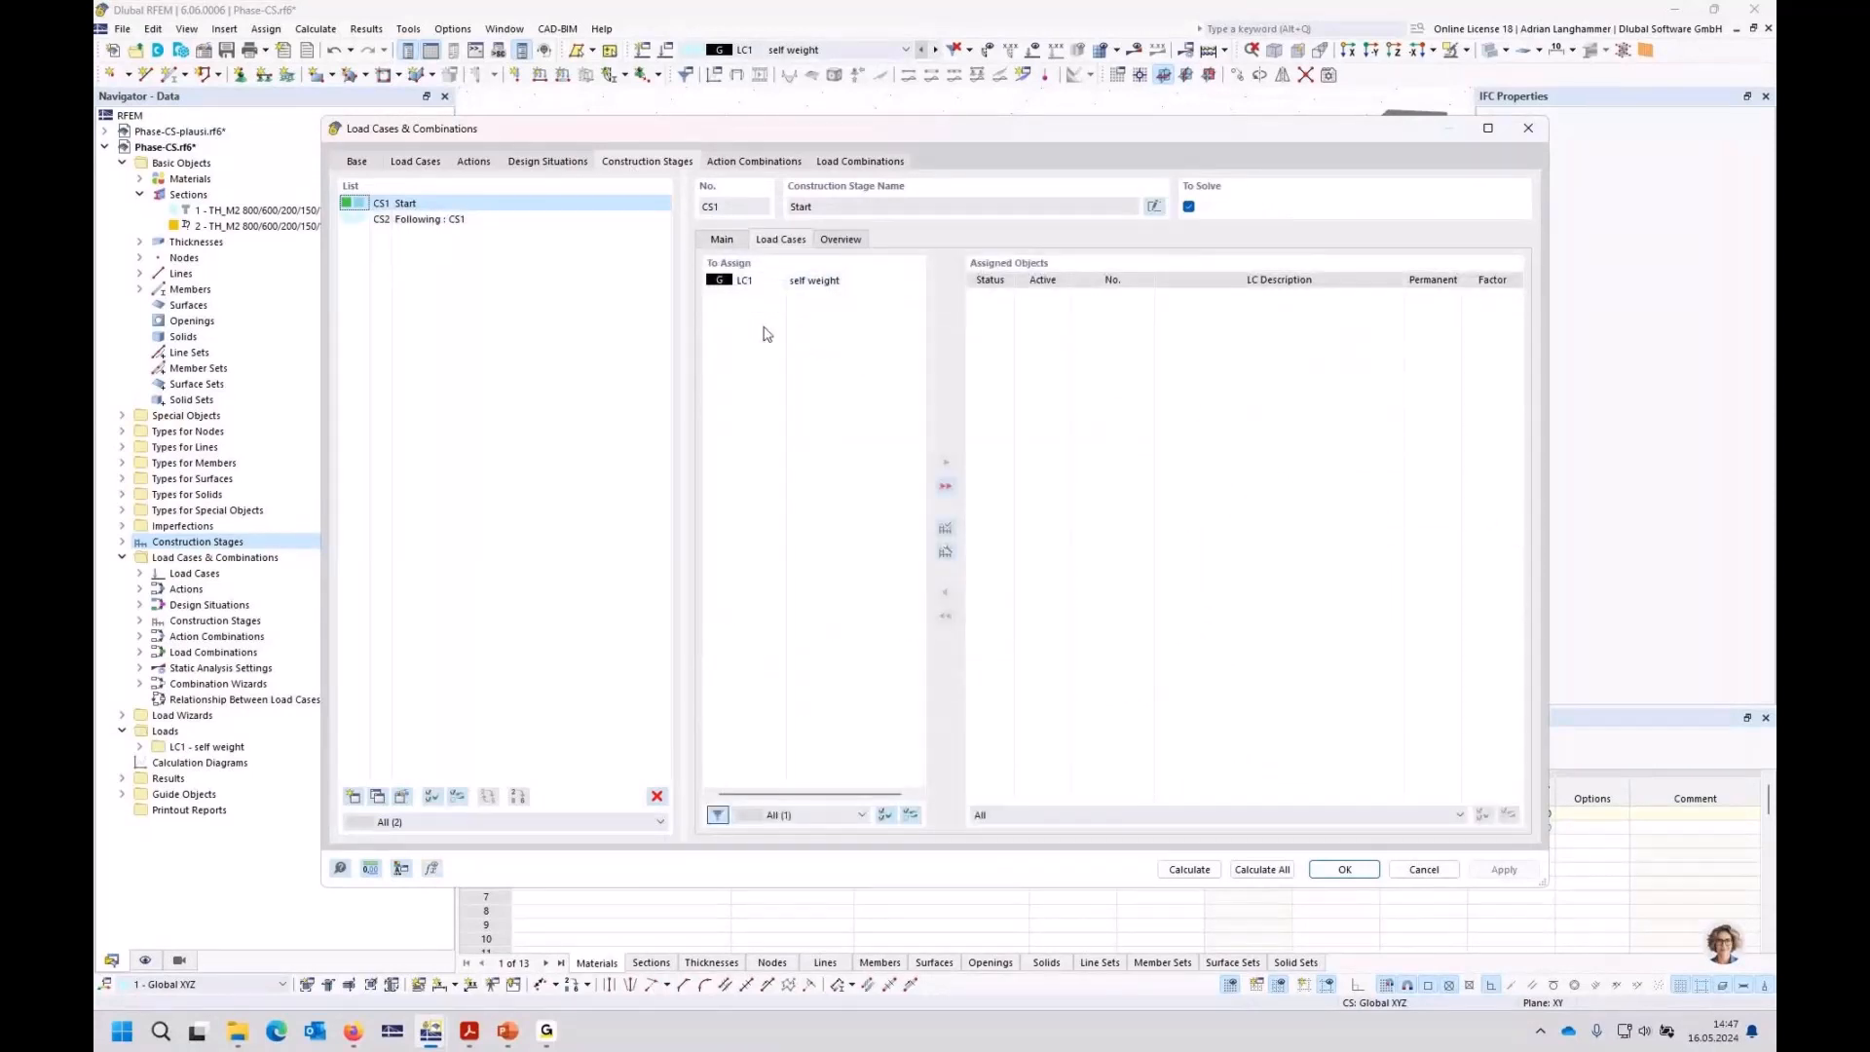
{"action": "double_click", "coordinate": [748, 281]}
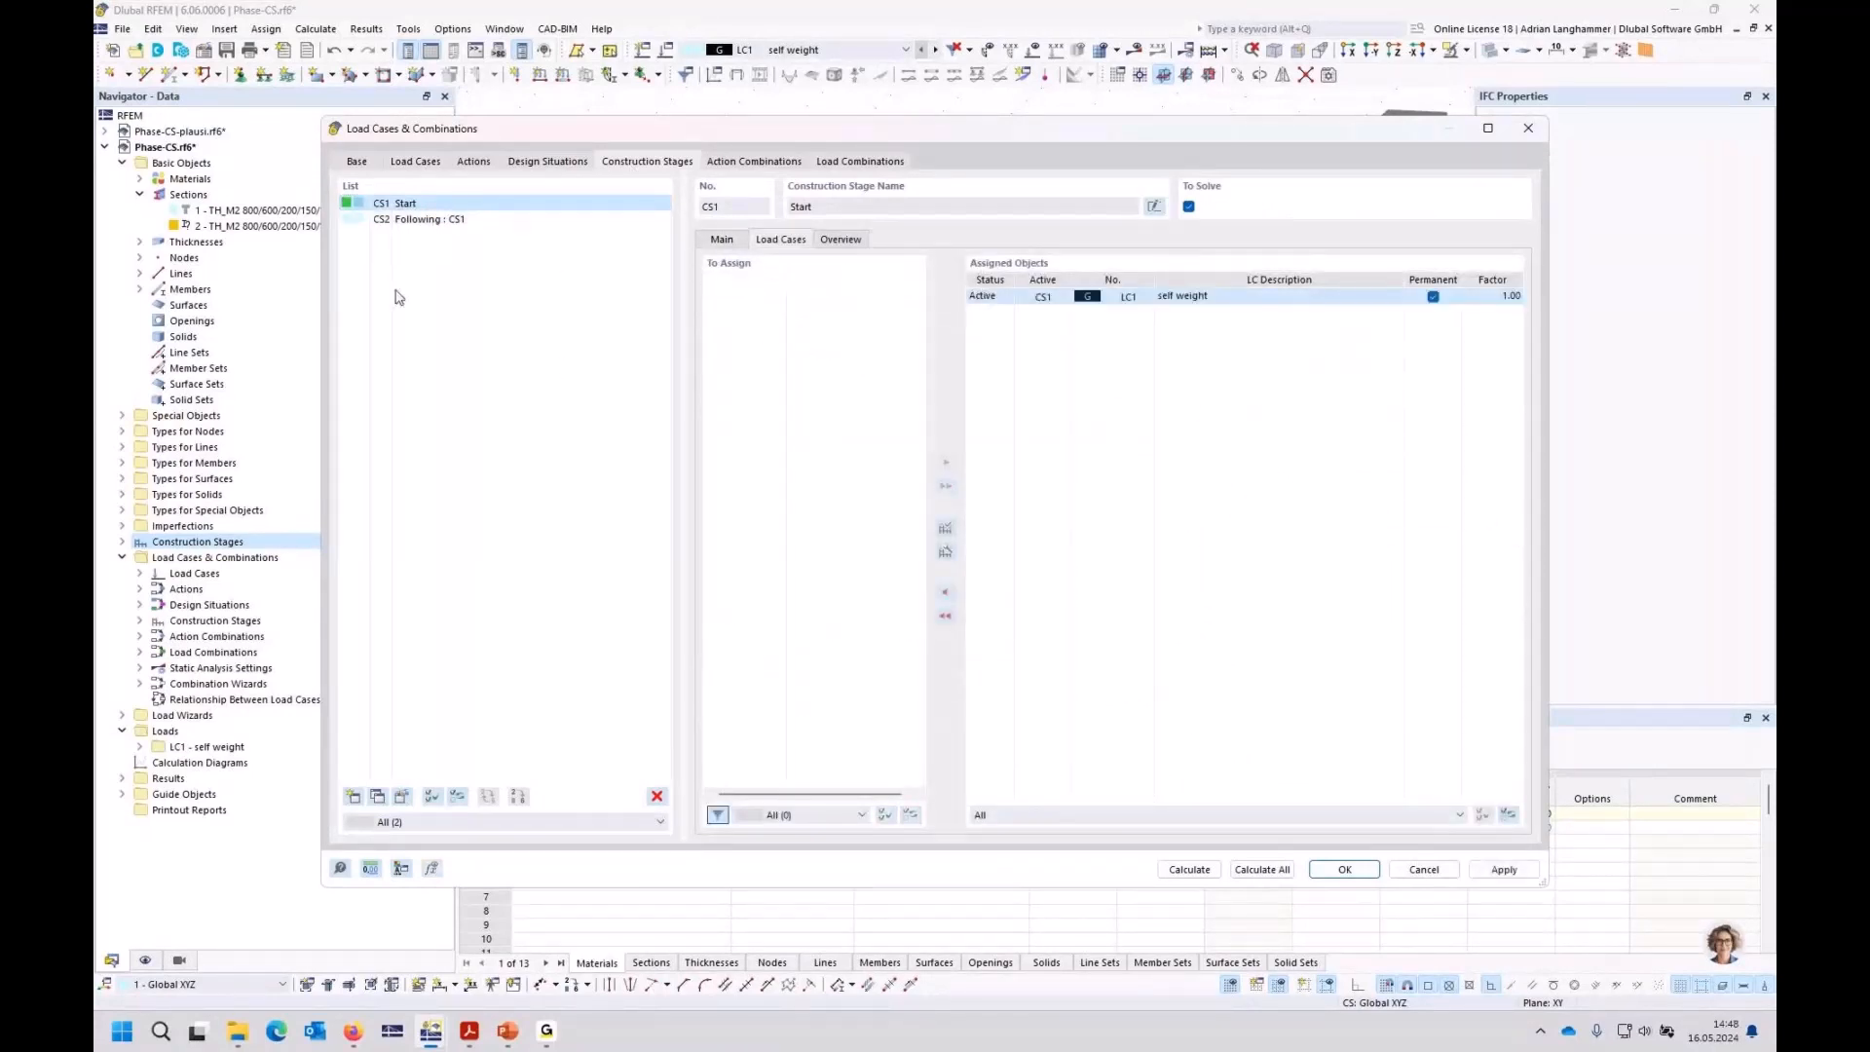
{"action": "left_click", "coordinate": [1356, 869]}
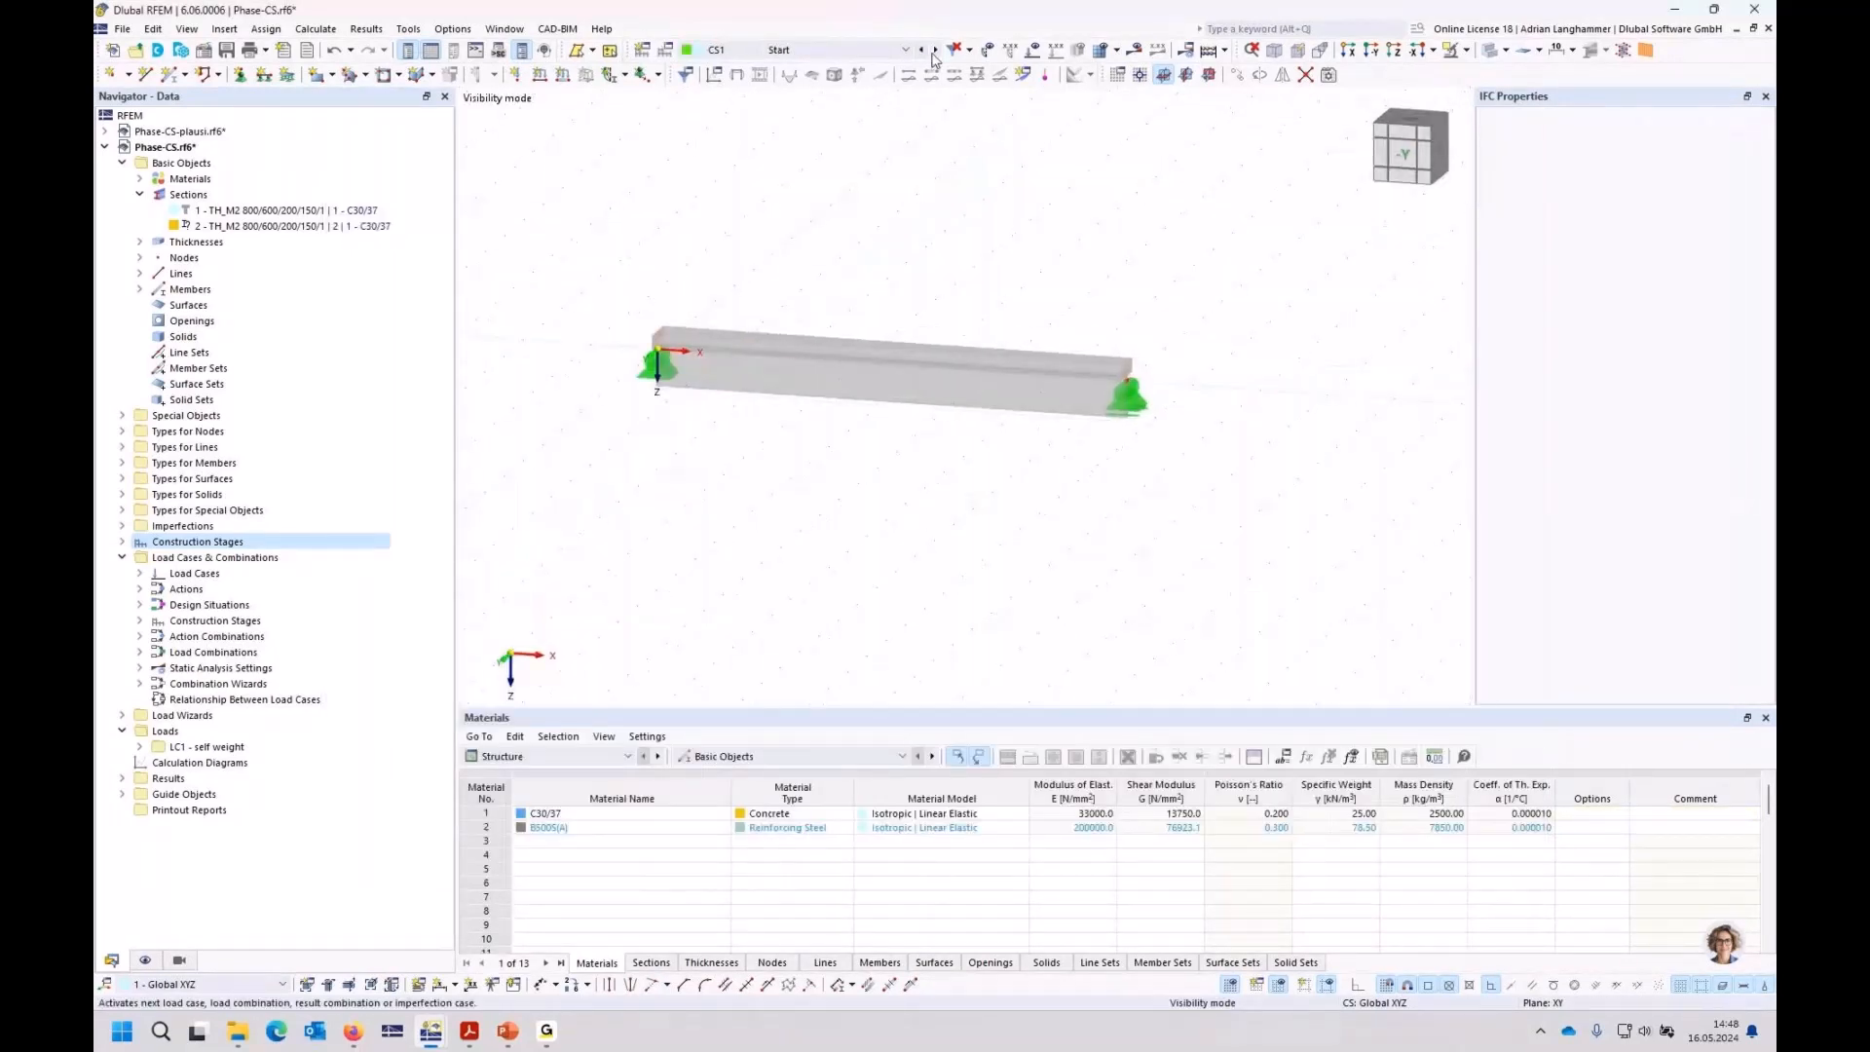
Step: Calculate the construction stages and show the displacement results for CS2 and for CS1
{"action": "left_click", "coordinate": [1134, 50]}
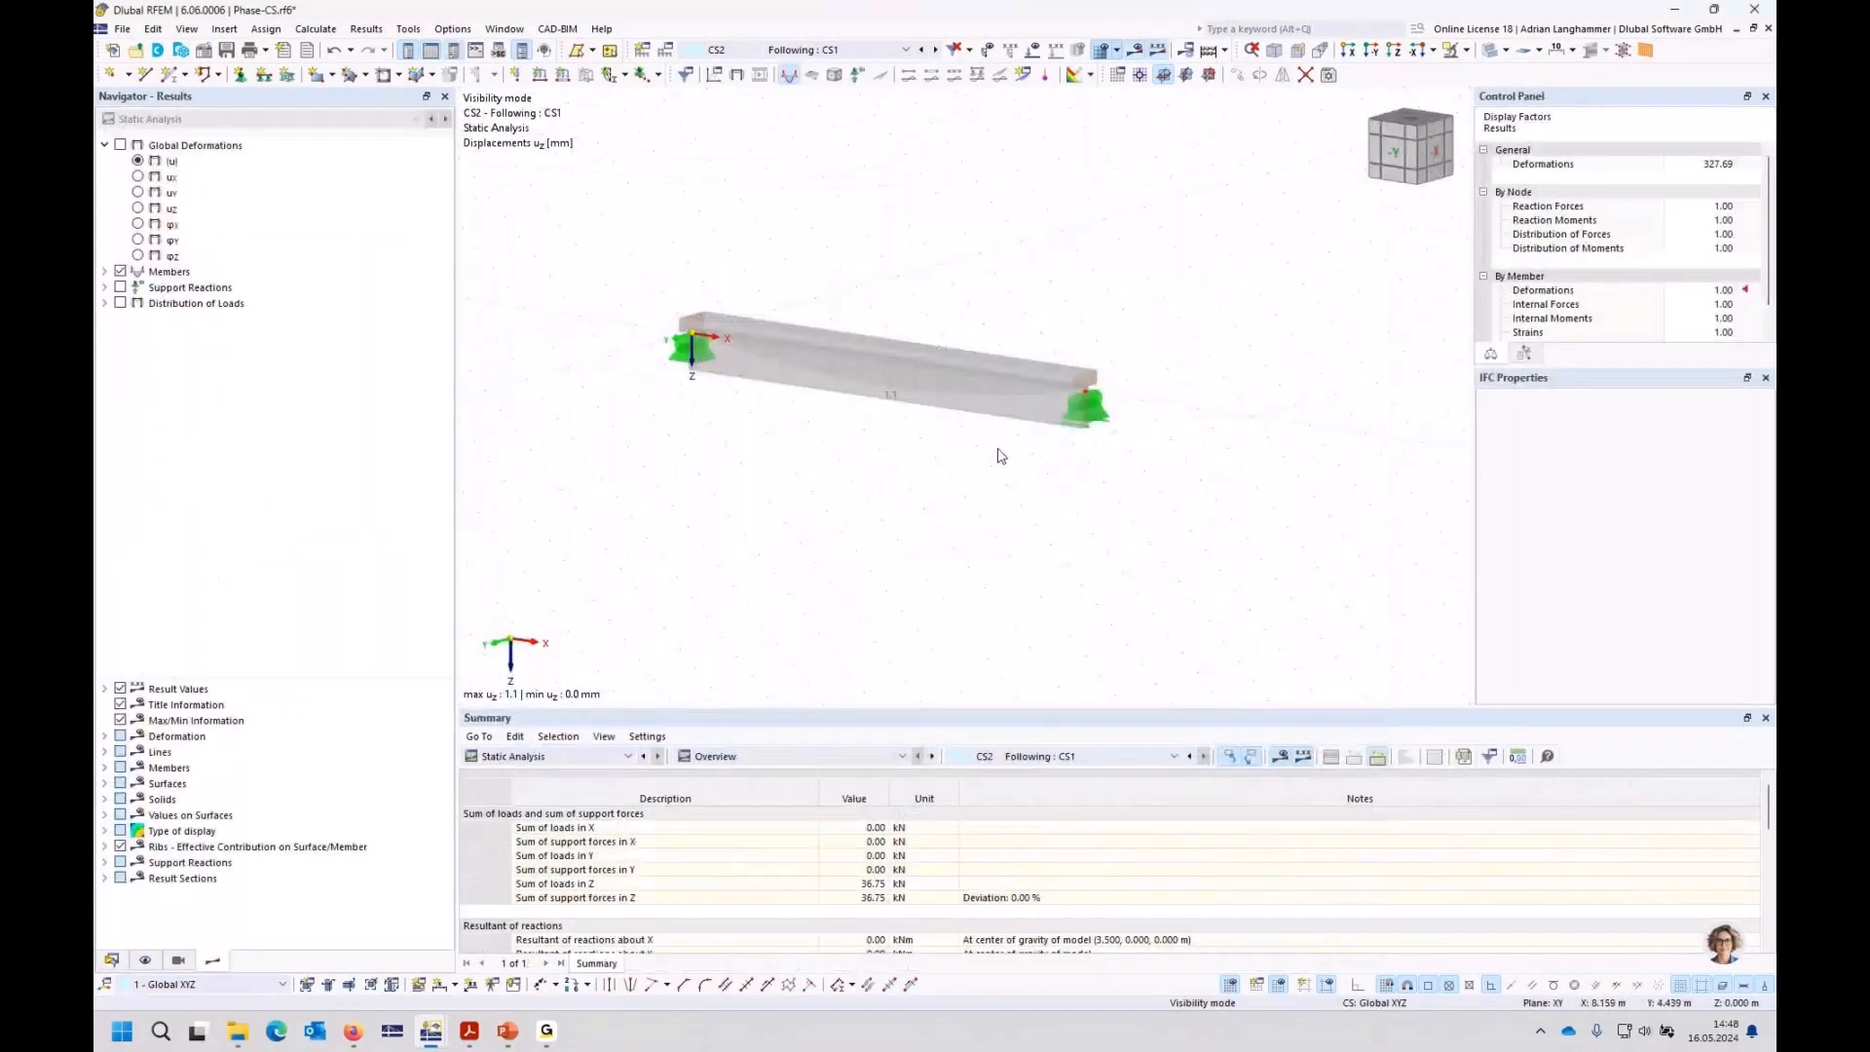
{"action": "scroll", "coordinate": [1084, 376], "scroll_direction": "up", "scroll_amount": 4}
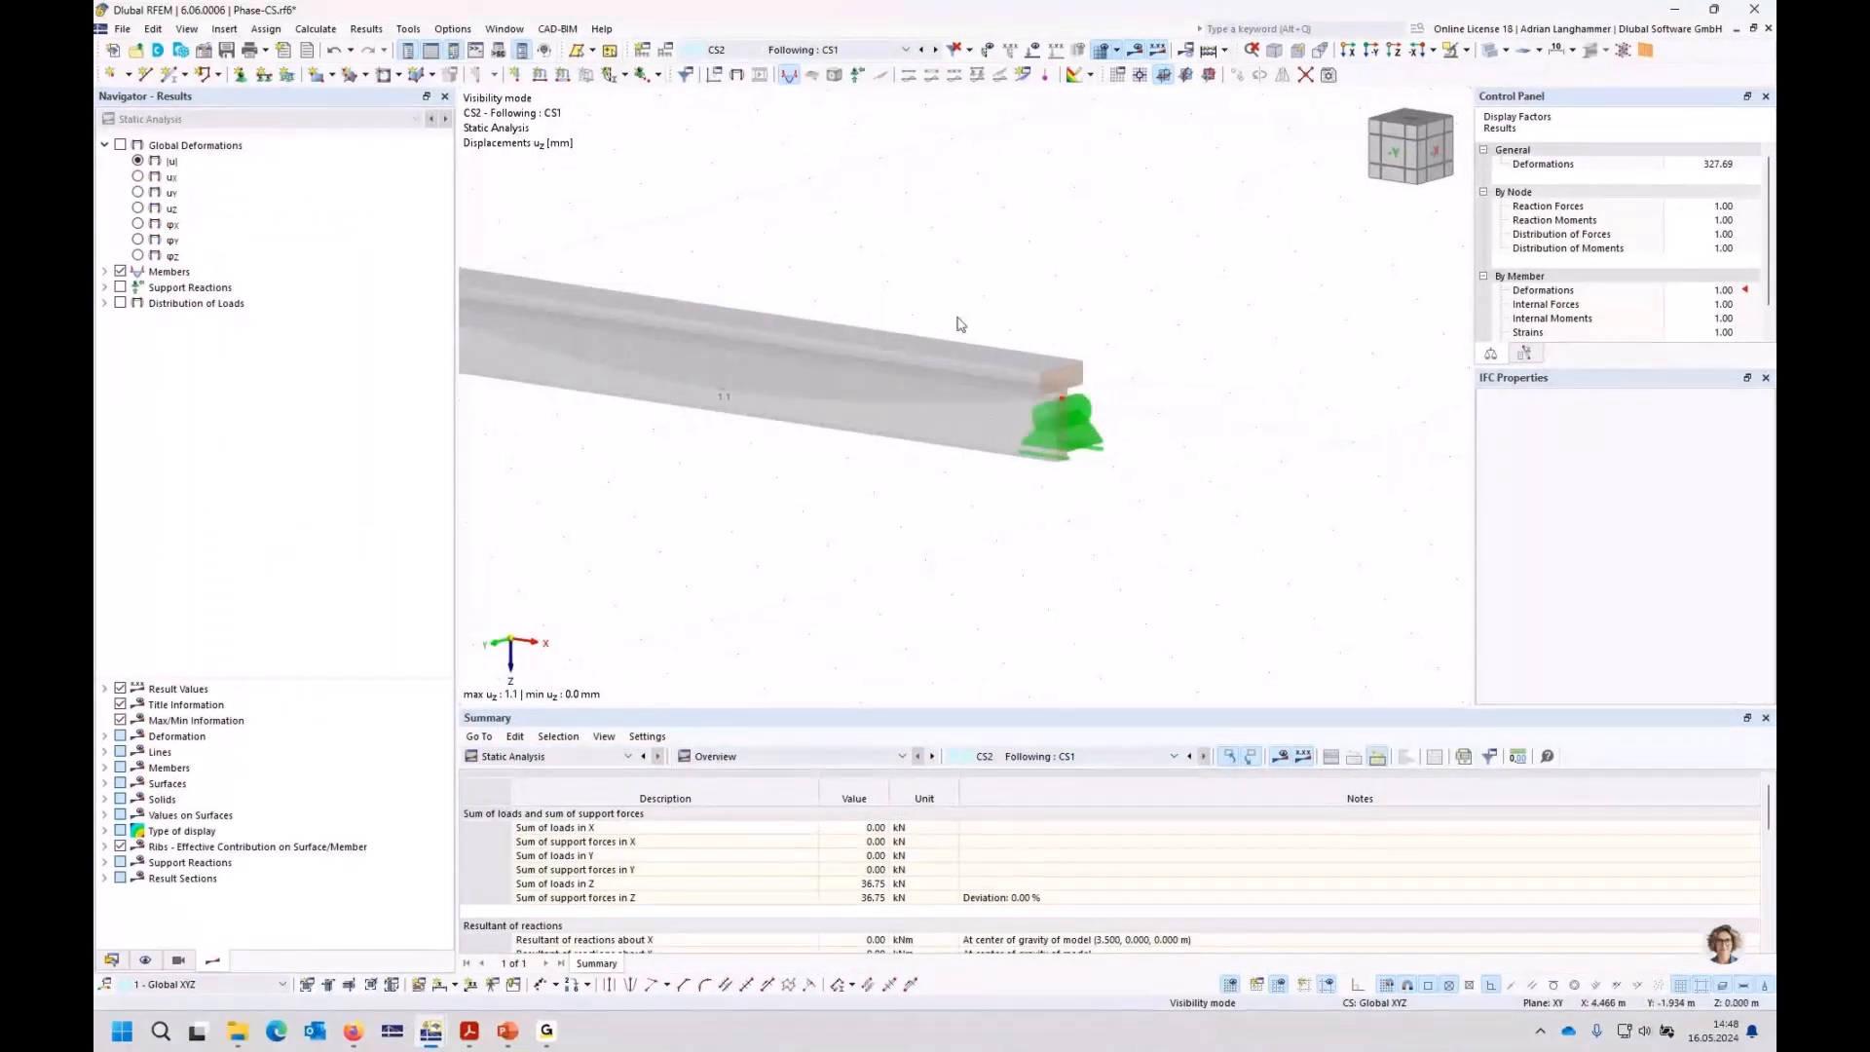
{"action": "left_click", "coordinate": [920, 50]}
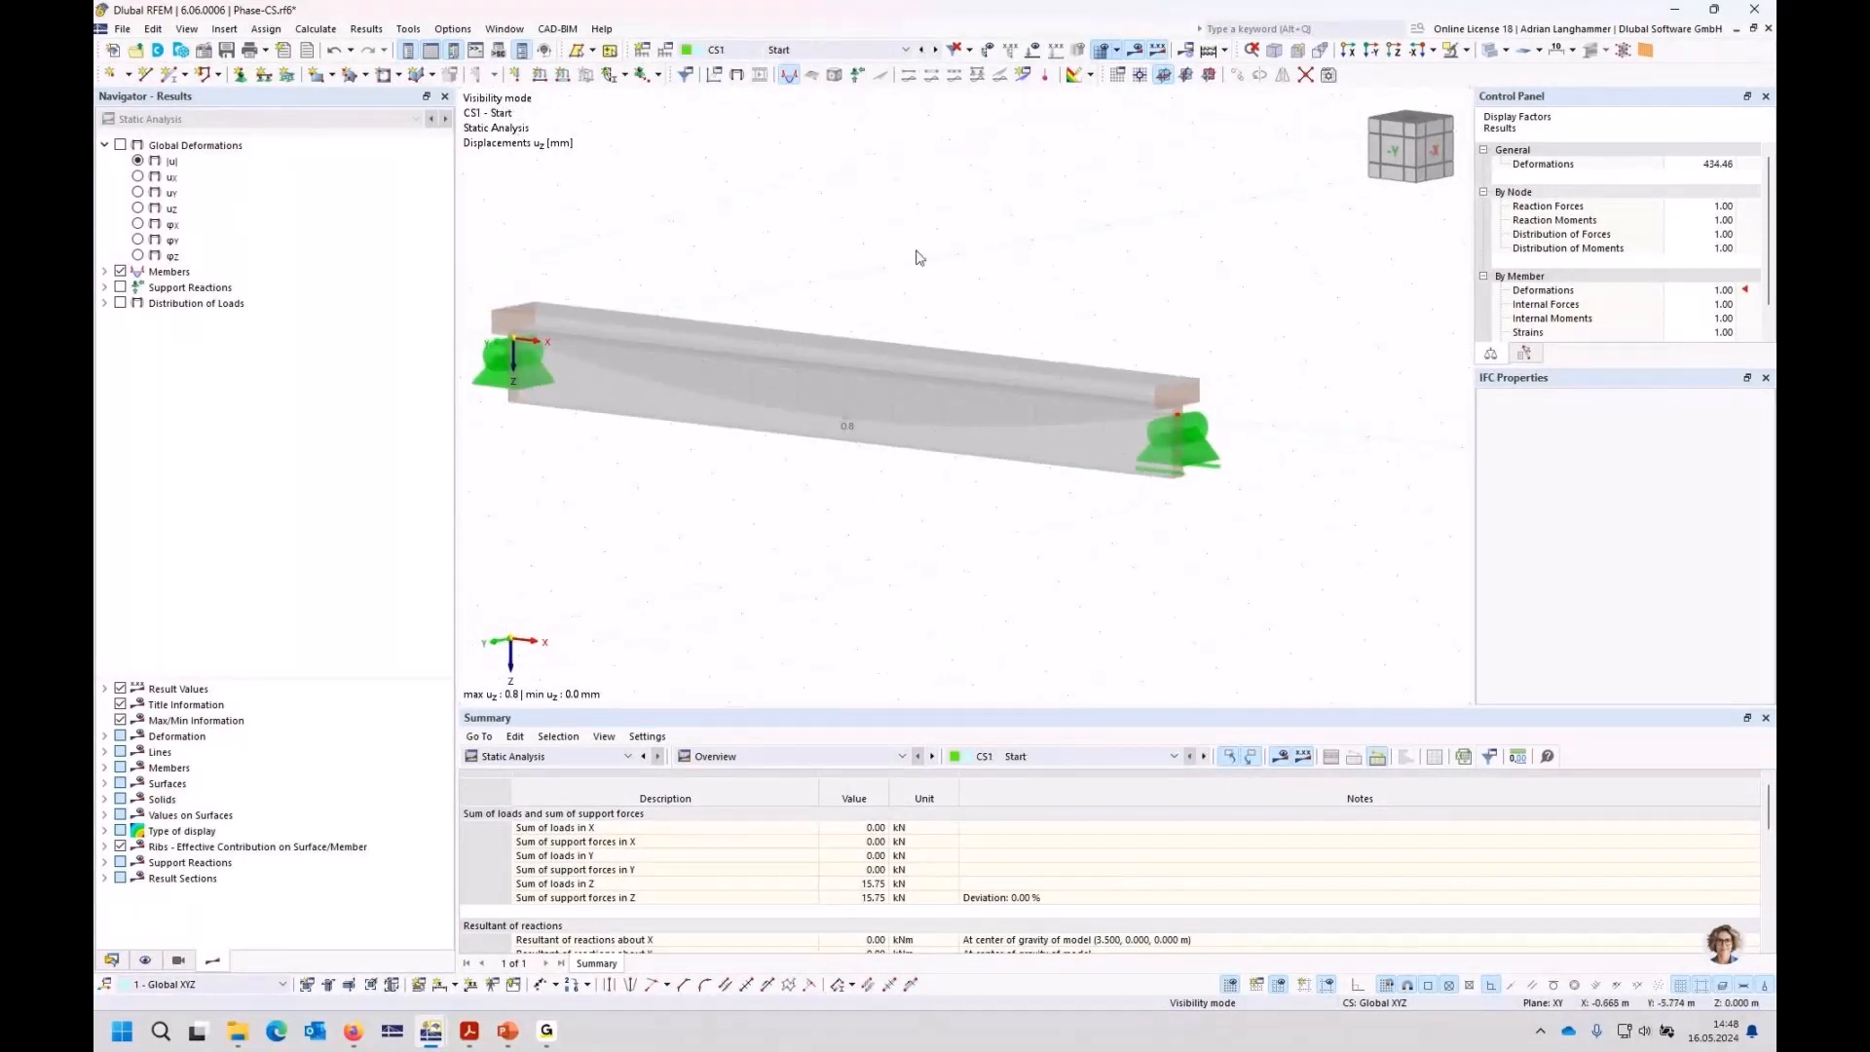
Step: Display the member internal moment My for construction stage CS1 and examine its diagram on the beam
{"action": "left_click", "coordinate": [105, 272]}
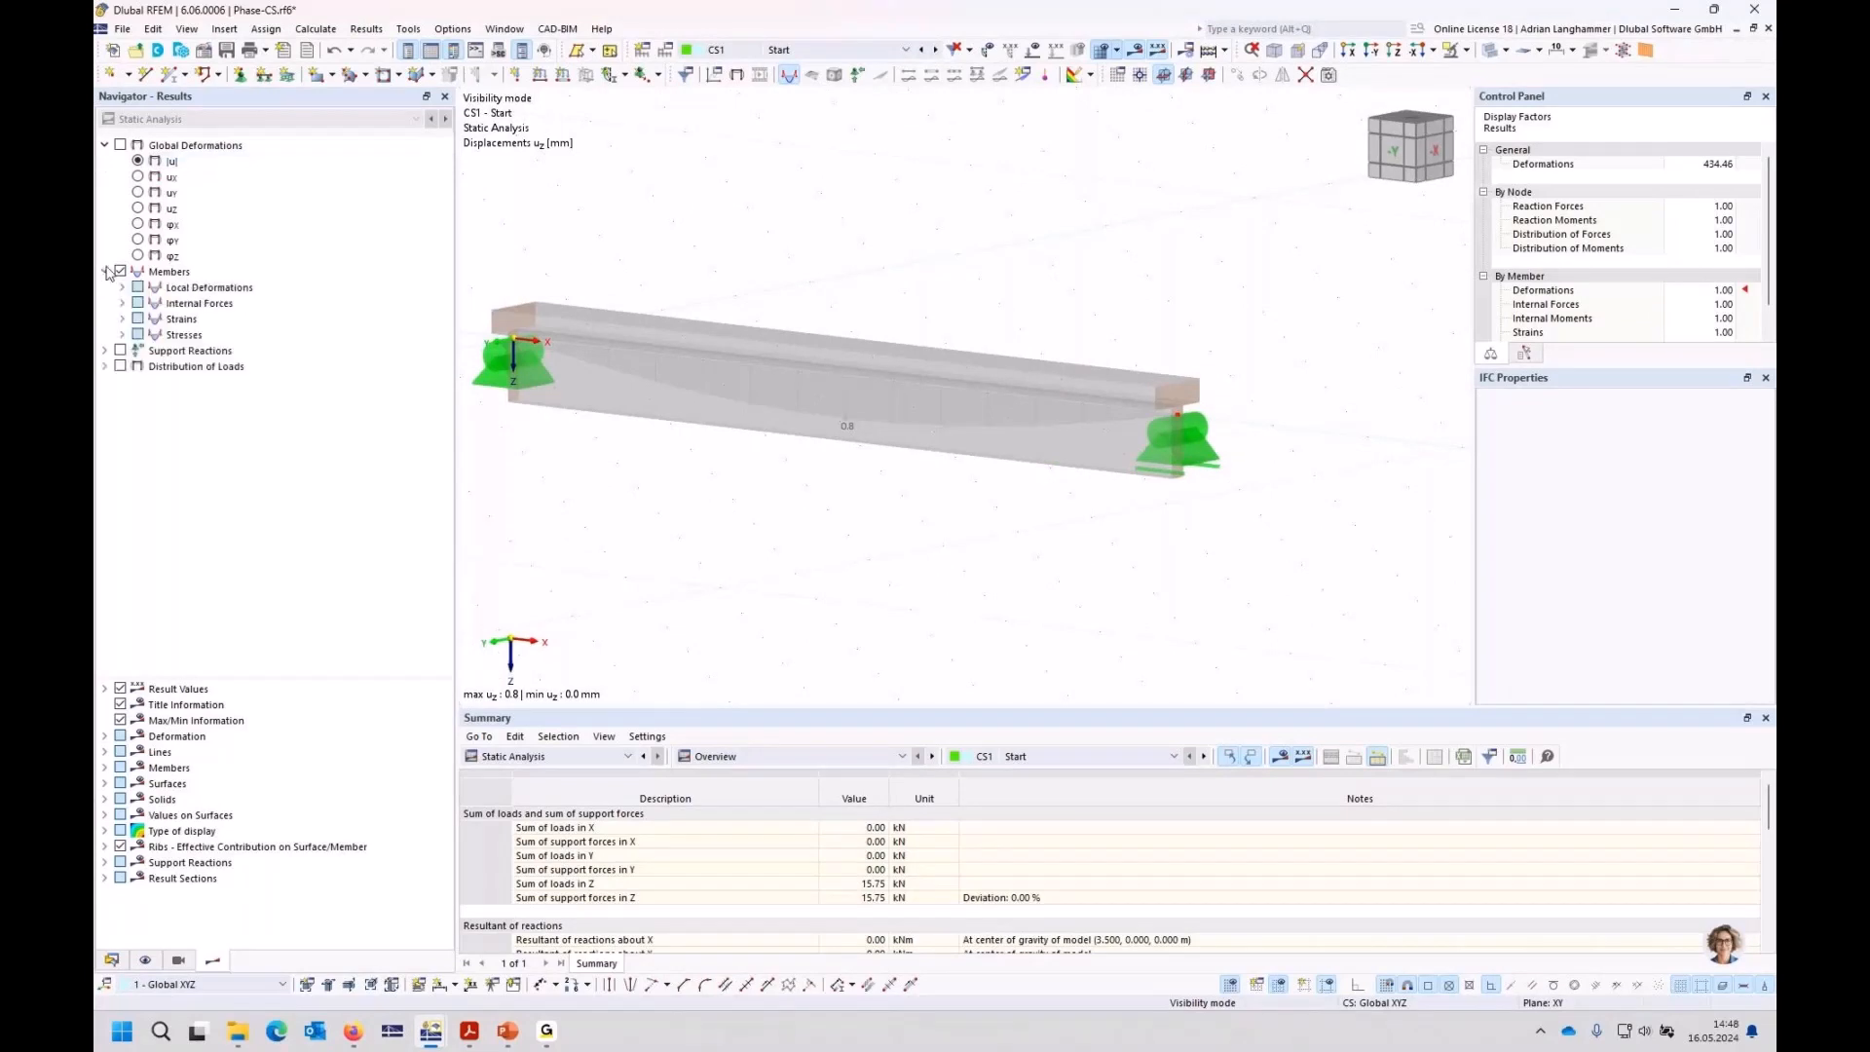
{"action": "left_click", "coordinate": [122, 303]}
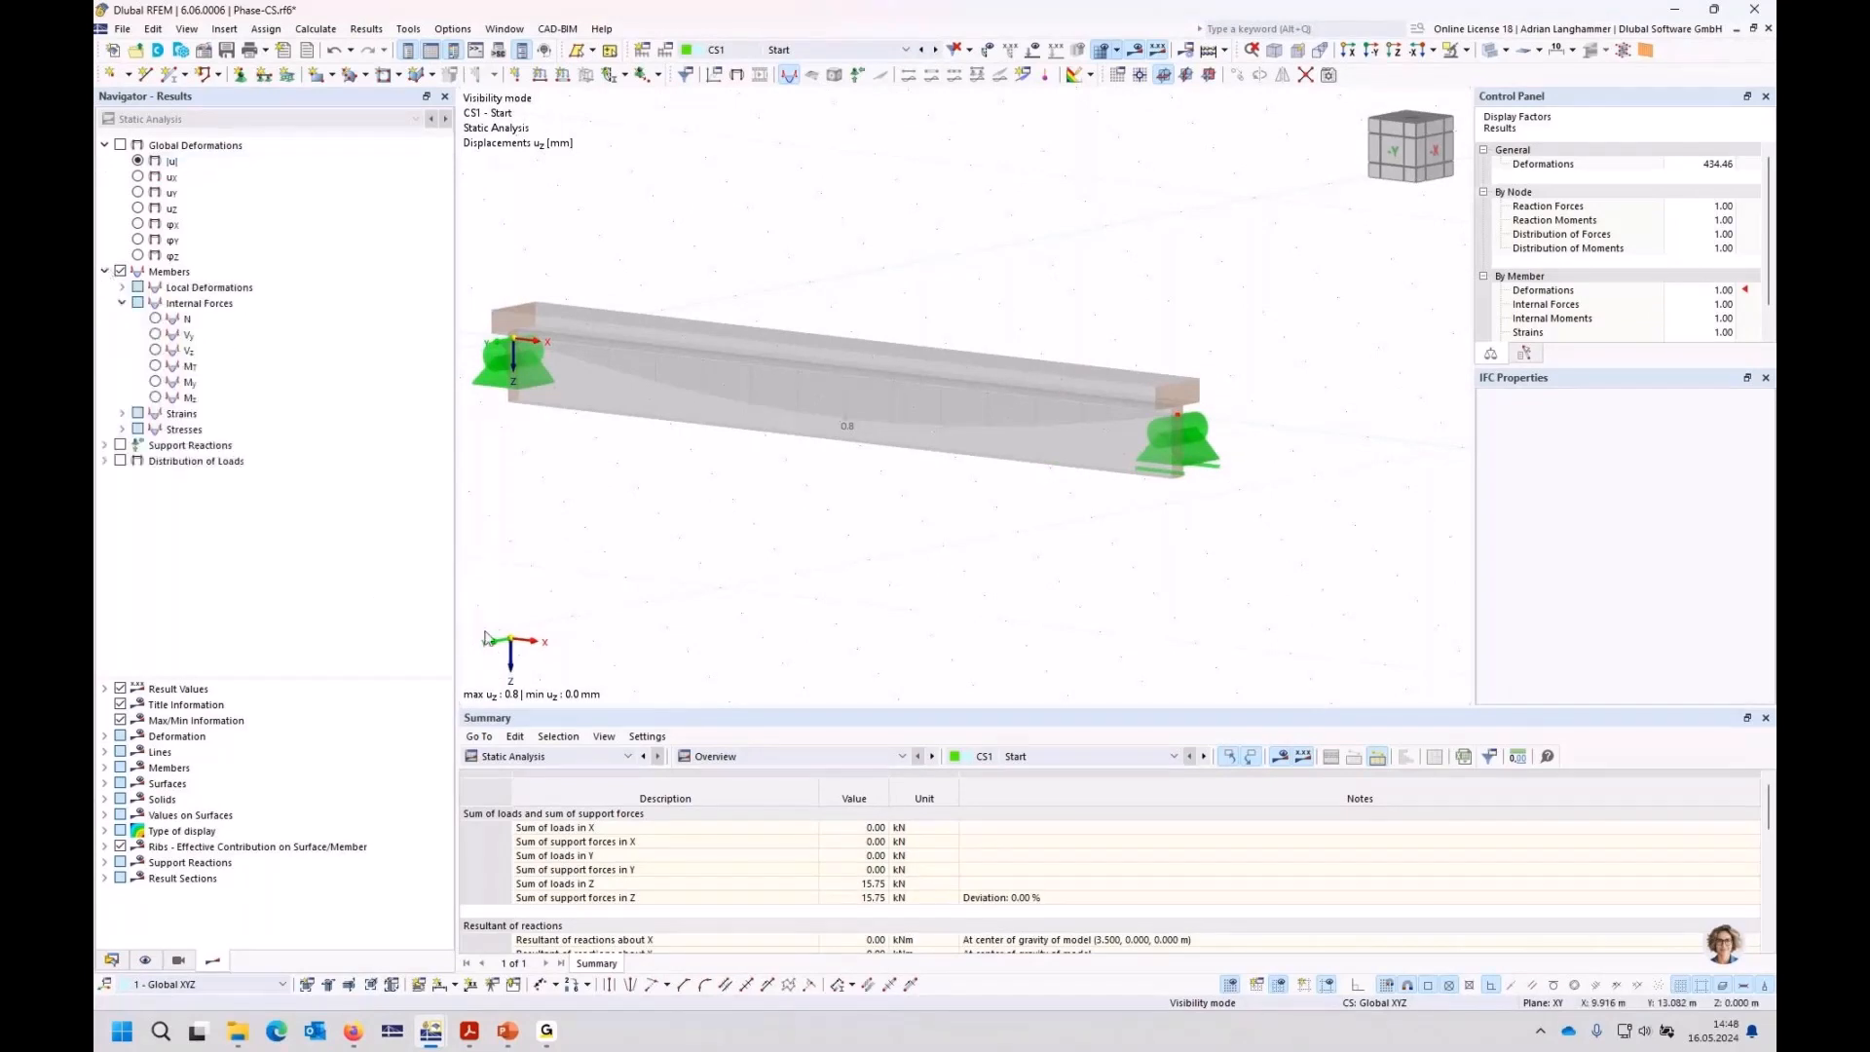
{"action": "left_click", "coordinate": [155, 382]}
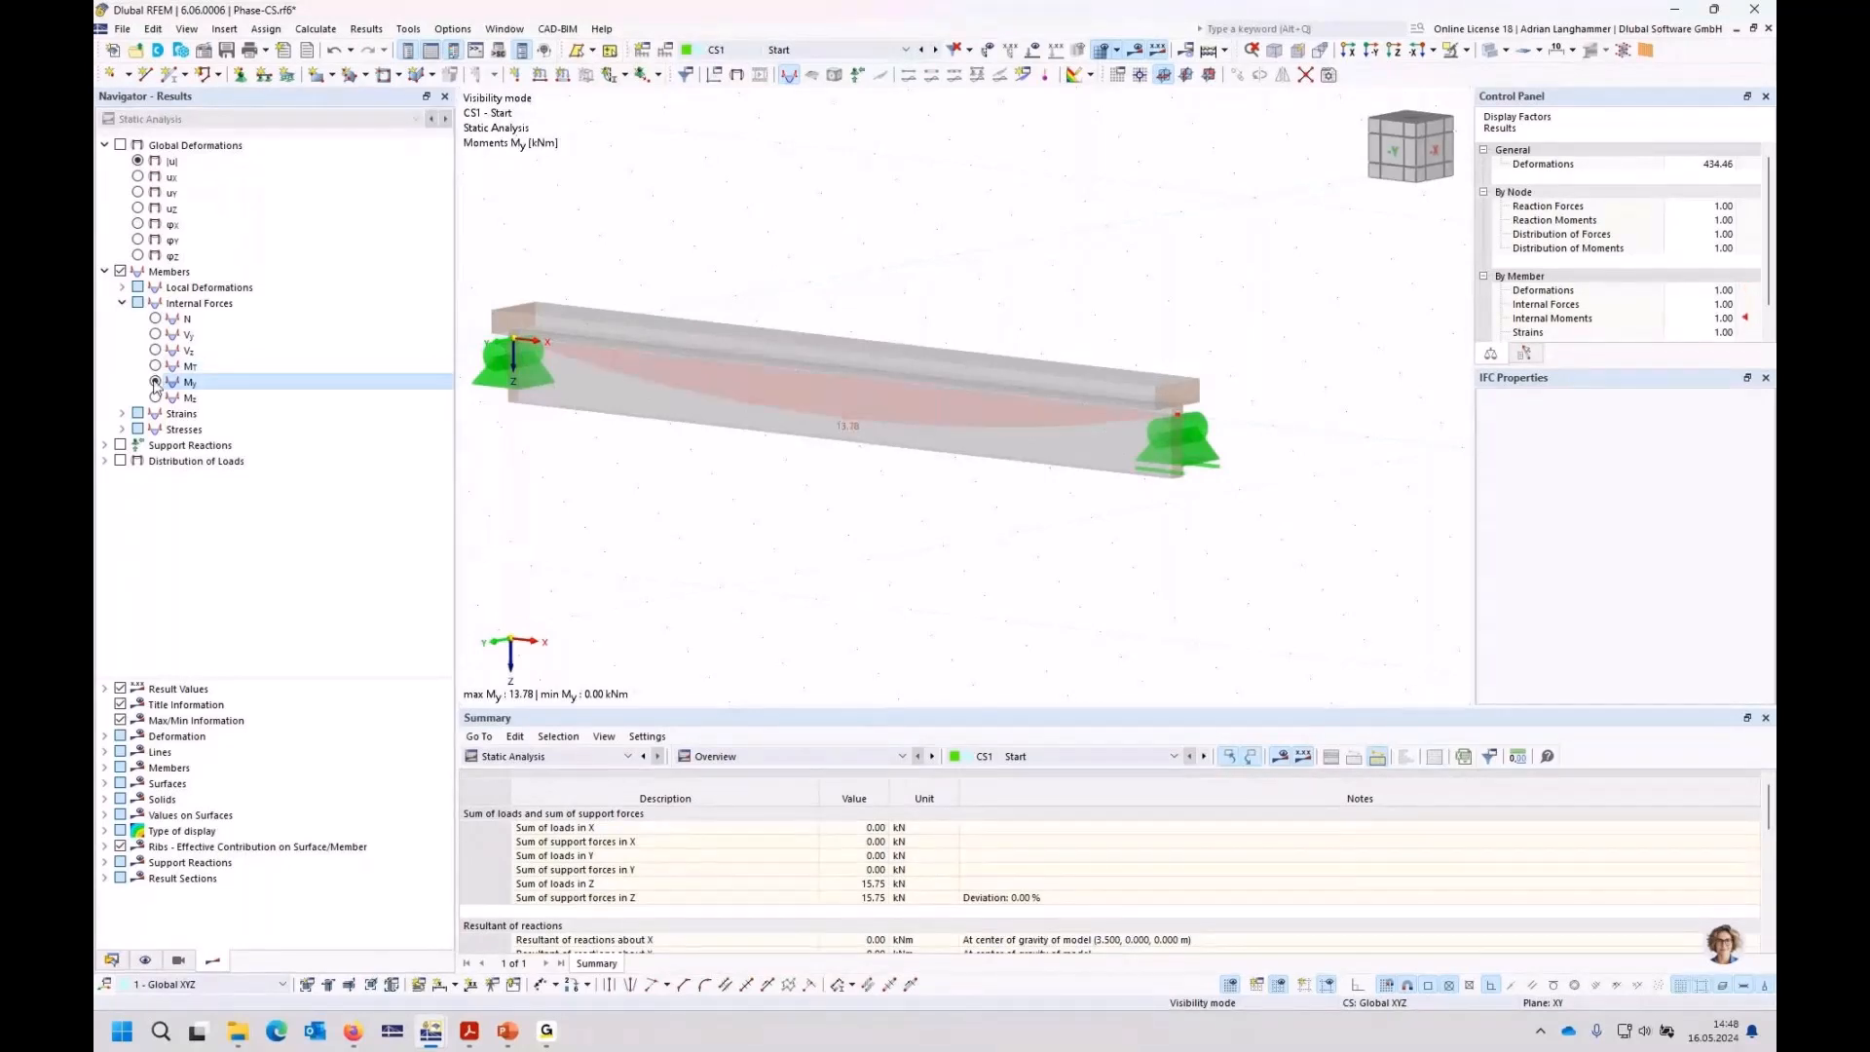
{"action": "middle_click_drag", "start_coordinate": [895, 548], "coordinate": [907, 521]}
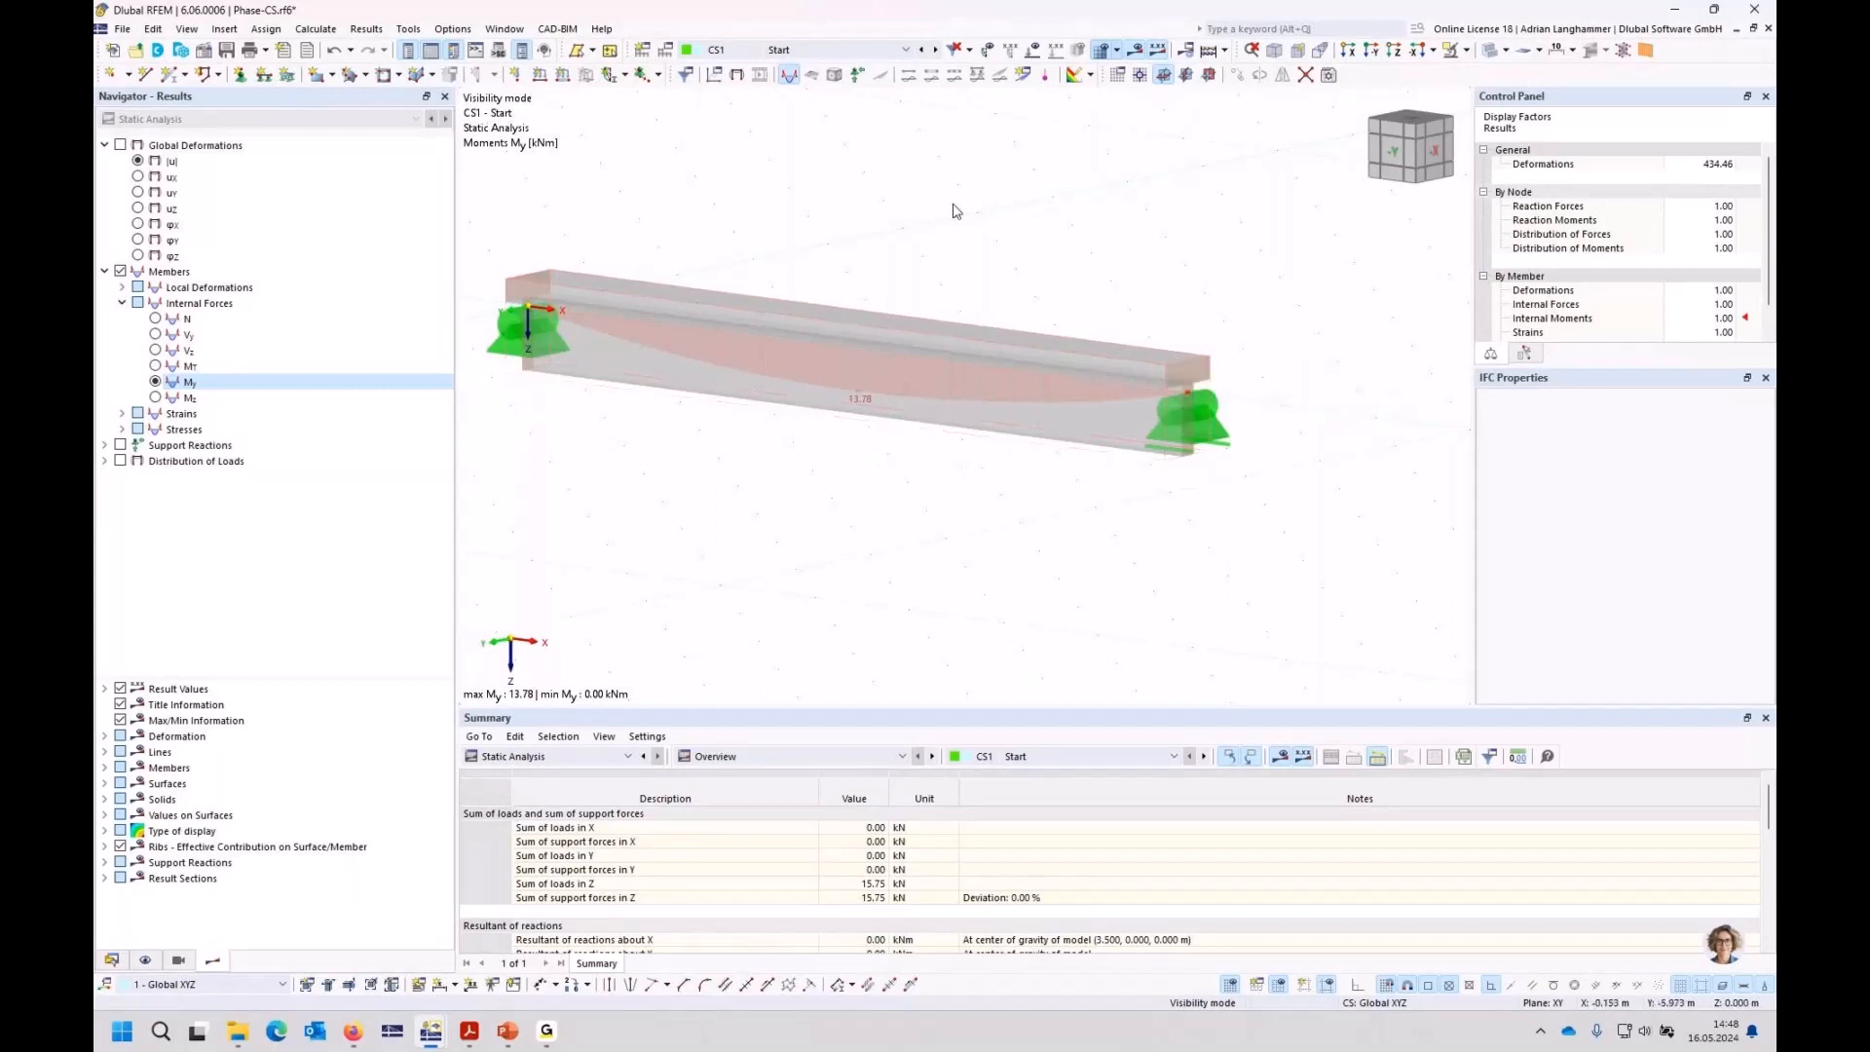
{"action": "middle_click_drag", "start_coordinate": [928, 531], "coordinate": [997, 516]}
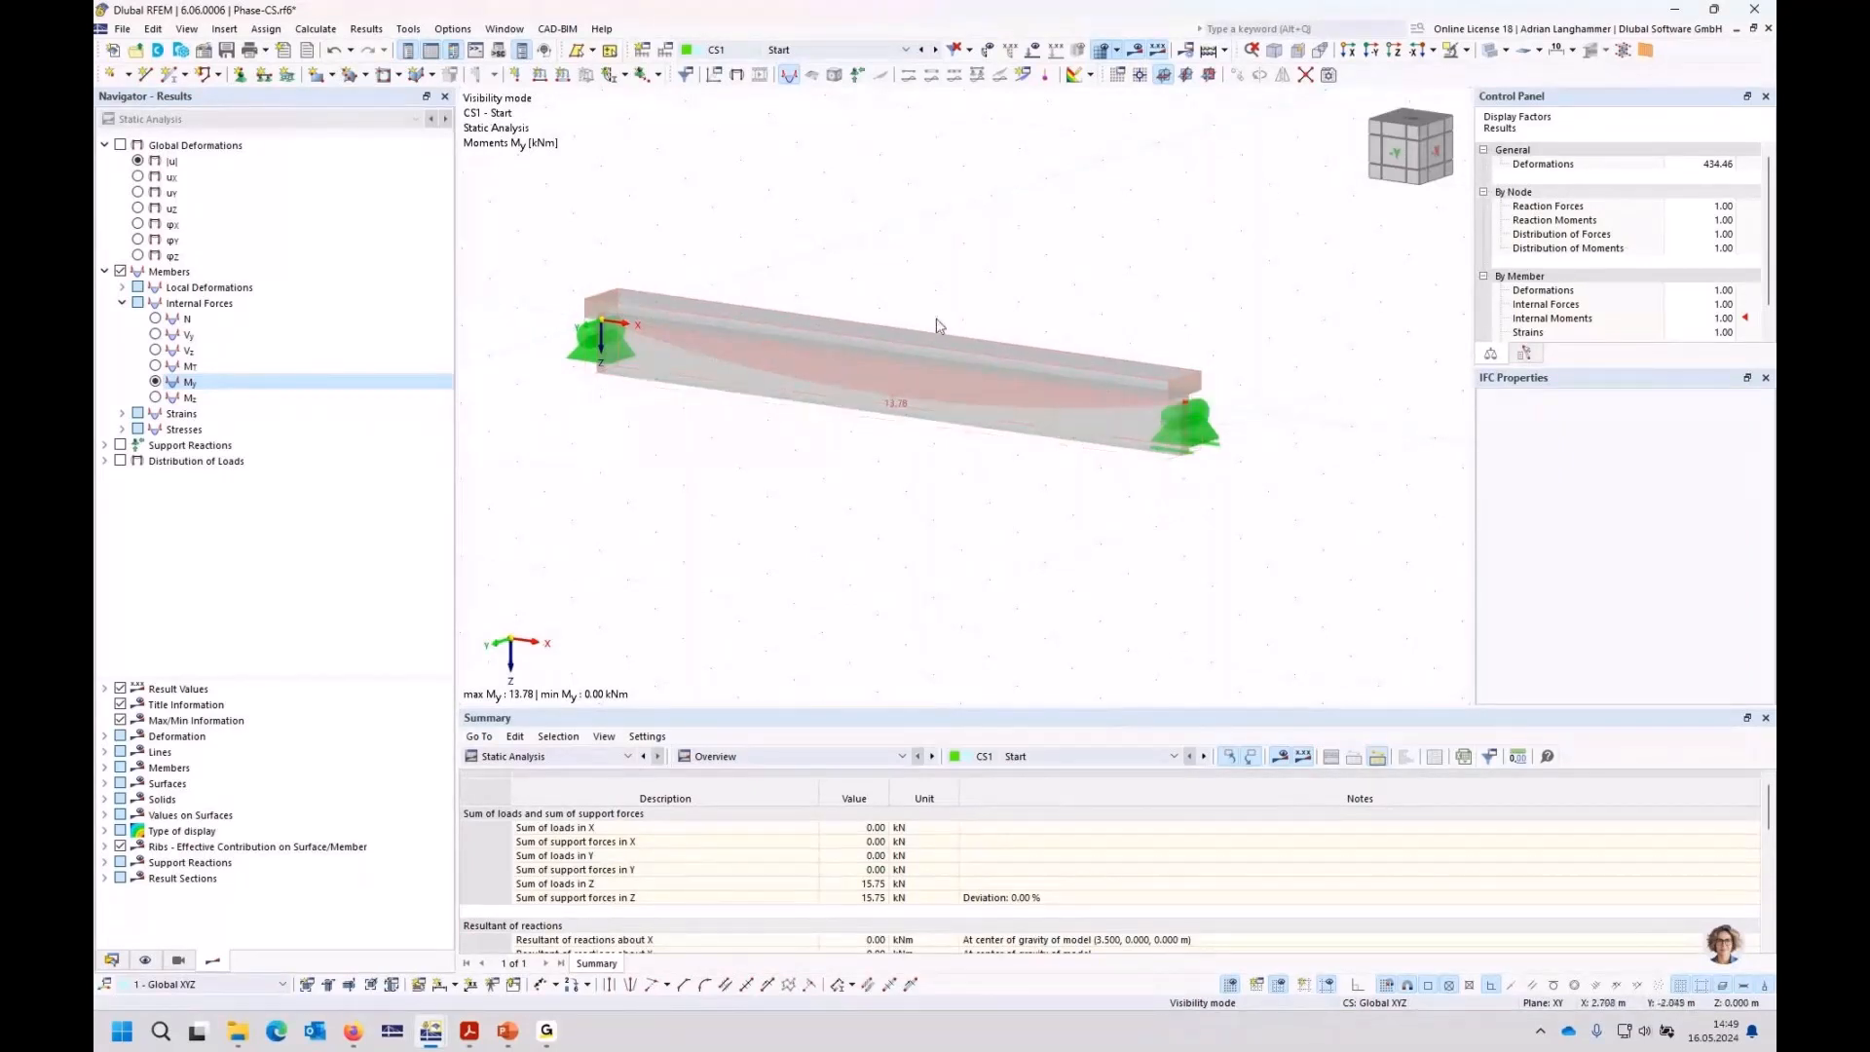
Step: Arrange the Phase-CS-plausi and Phase-CS models side by side, fitting the whole Phase-CS beam in its view
{"action": "left_click", "coordinate": [1753, 29]}
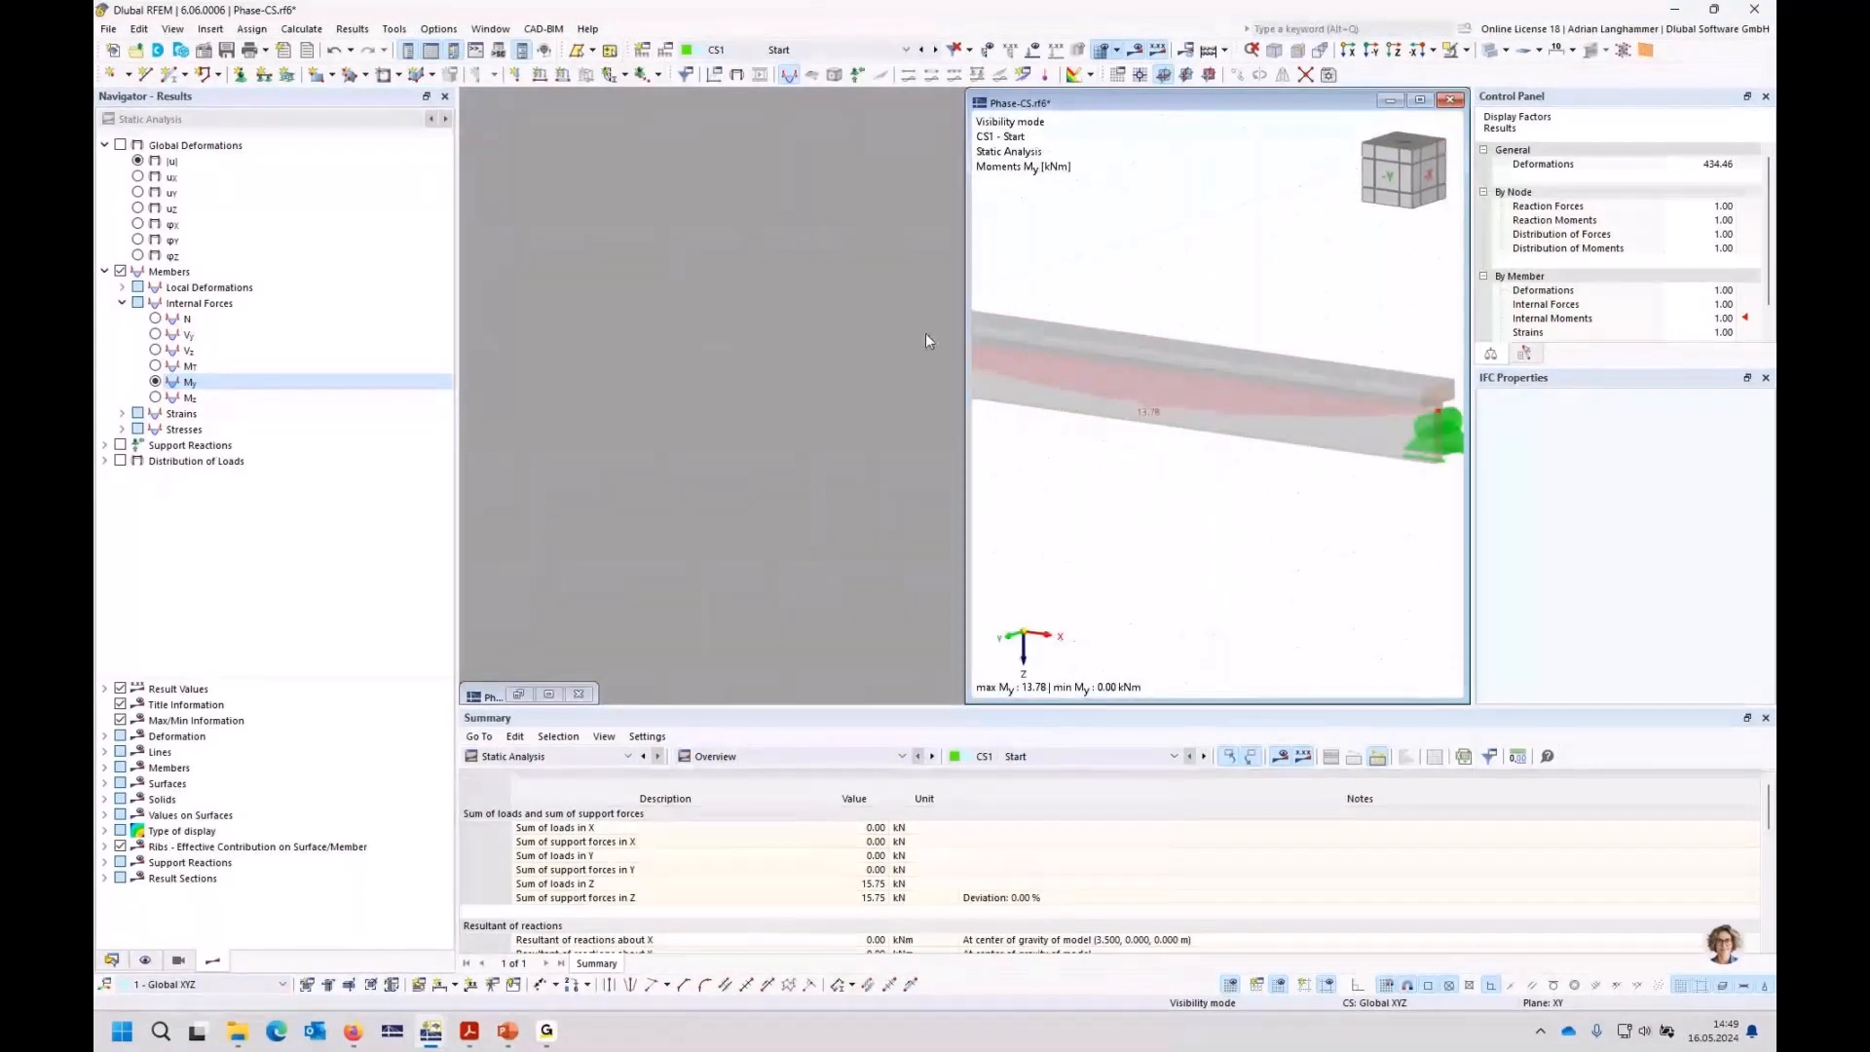
{"action": "left_click", "coordinate": [549, 694]}
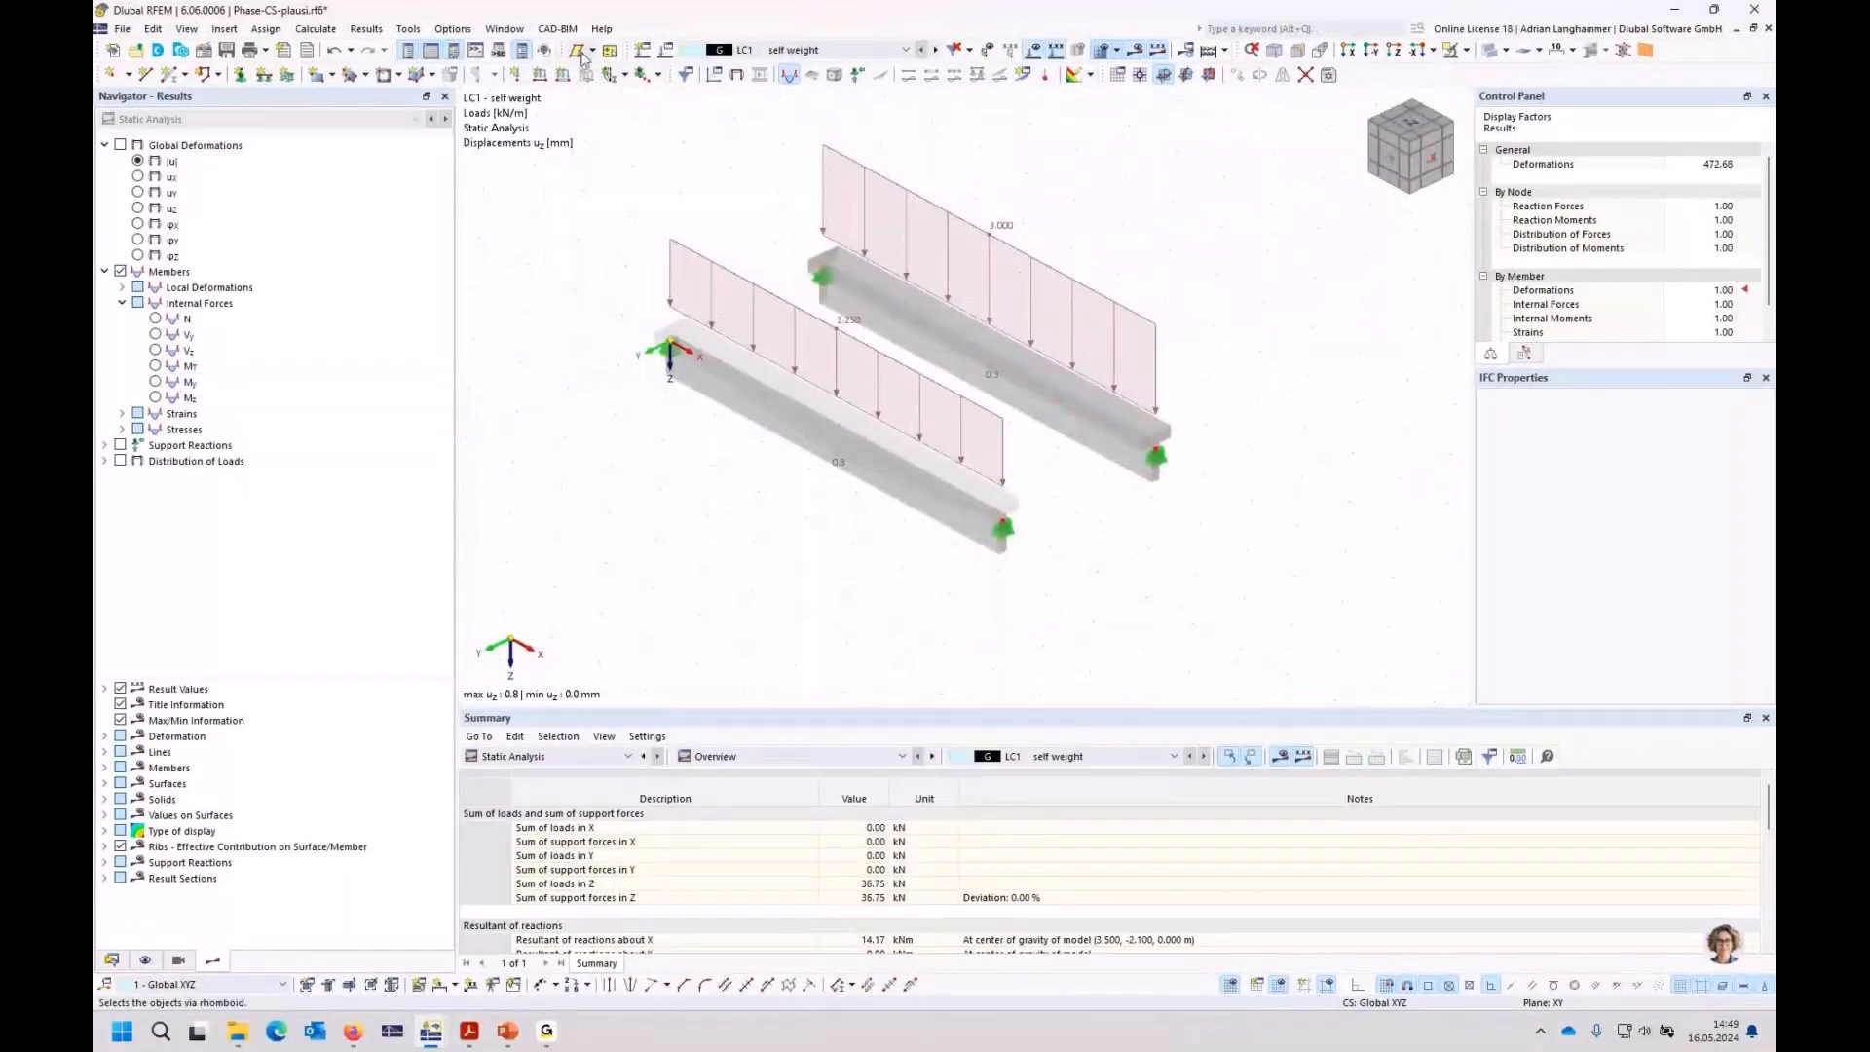
{"action": "left_click", "coordinate": [504, 29]}
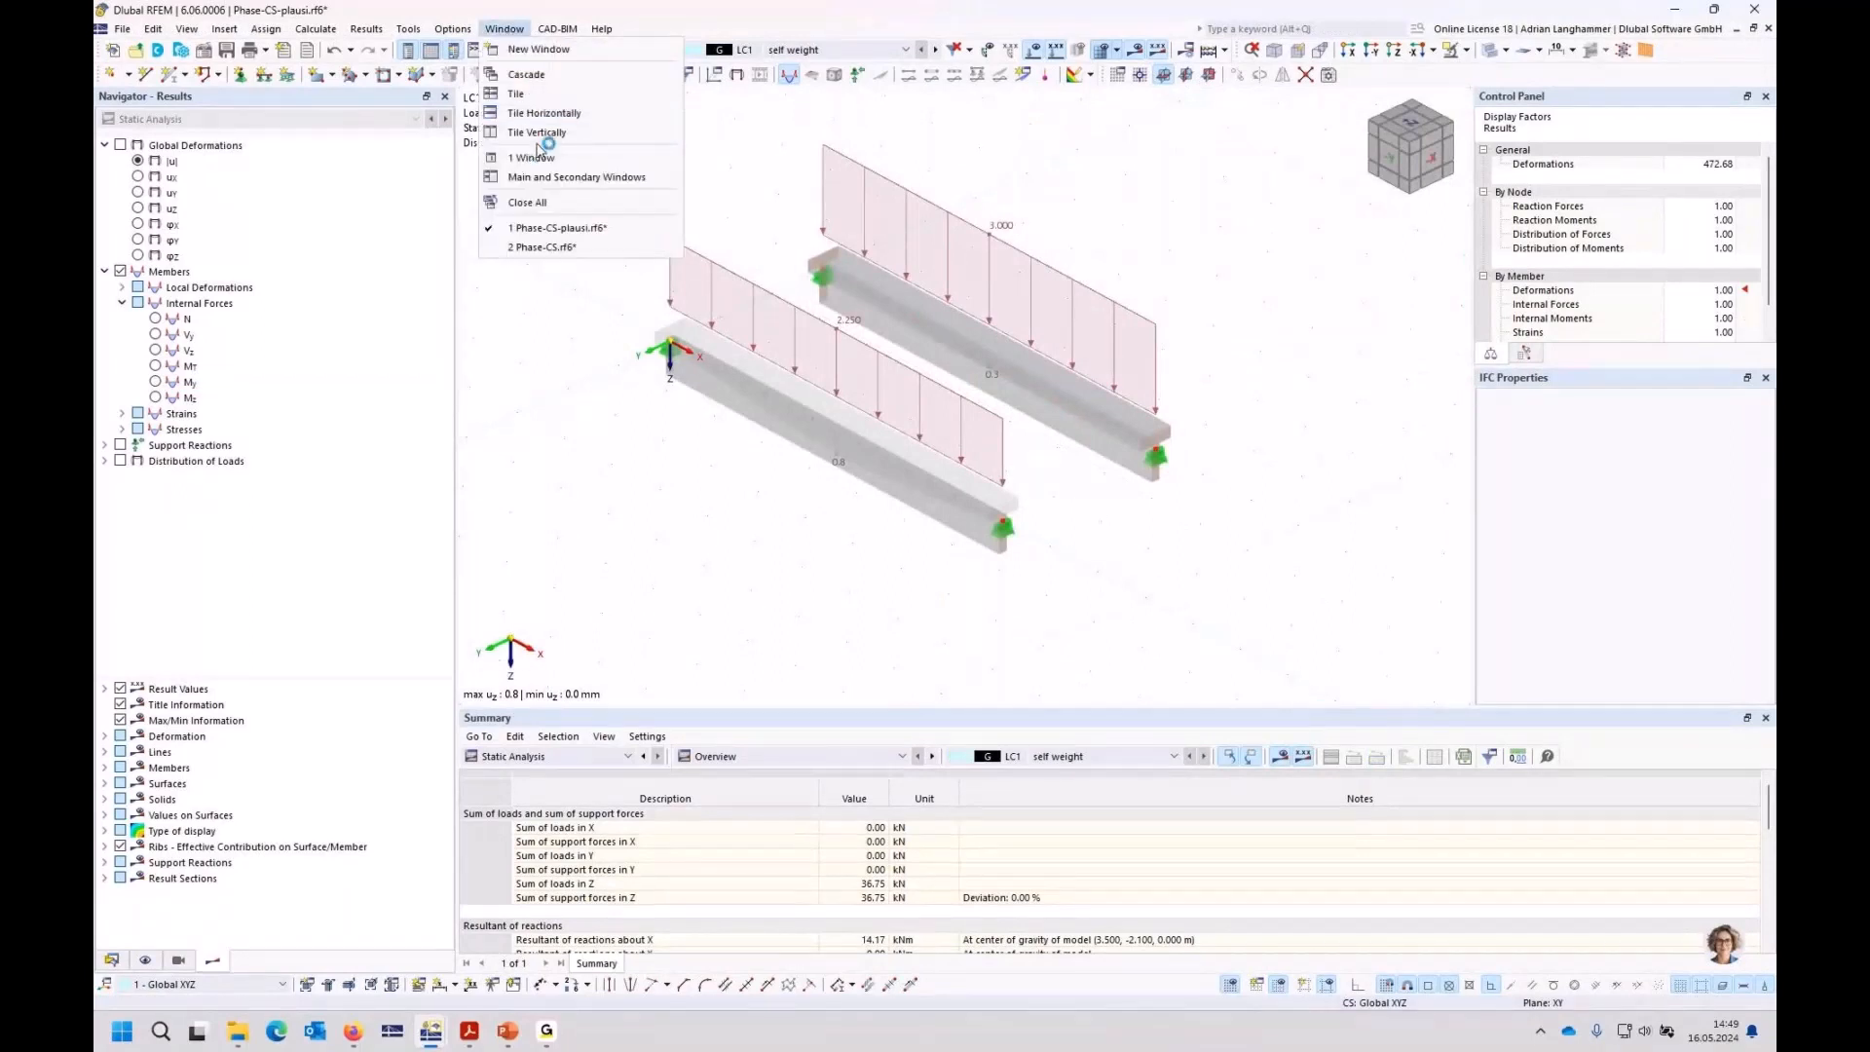
{"action": "left_click", "coordinate": [539, 132]}
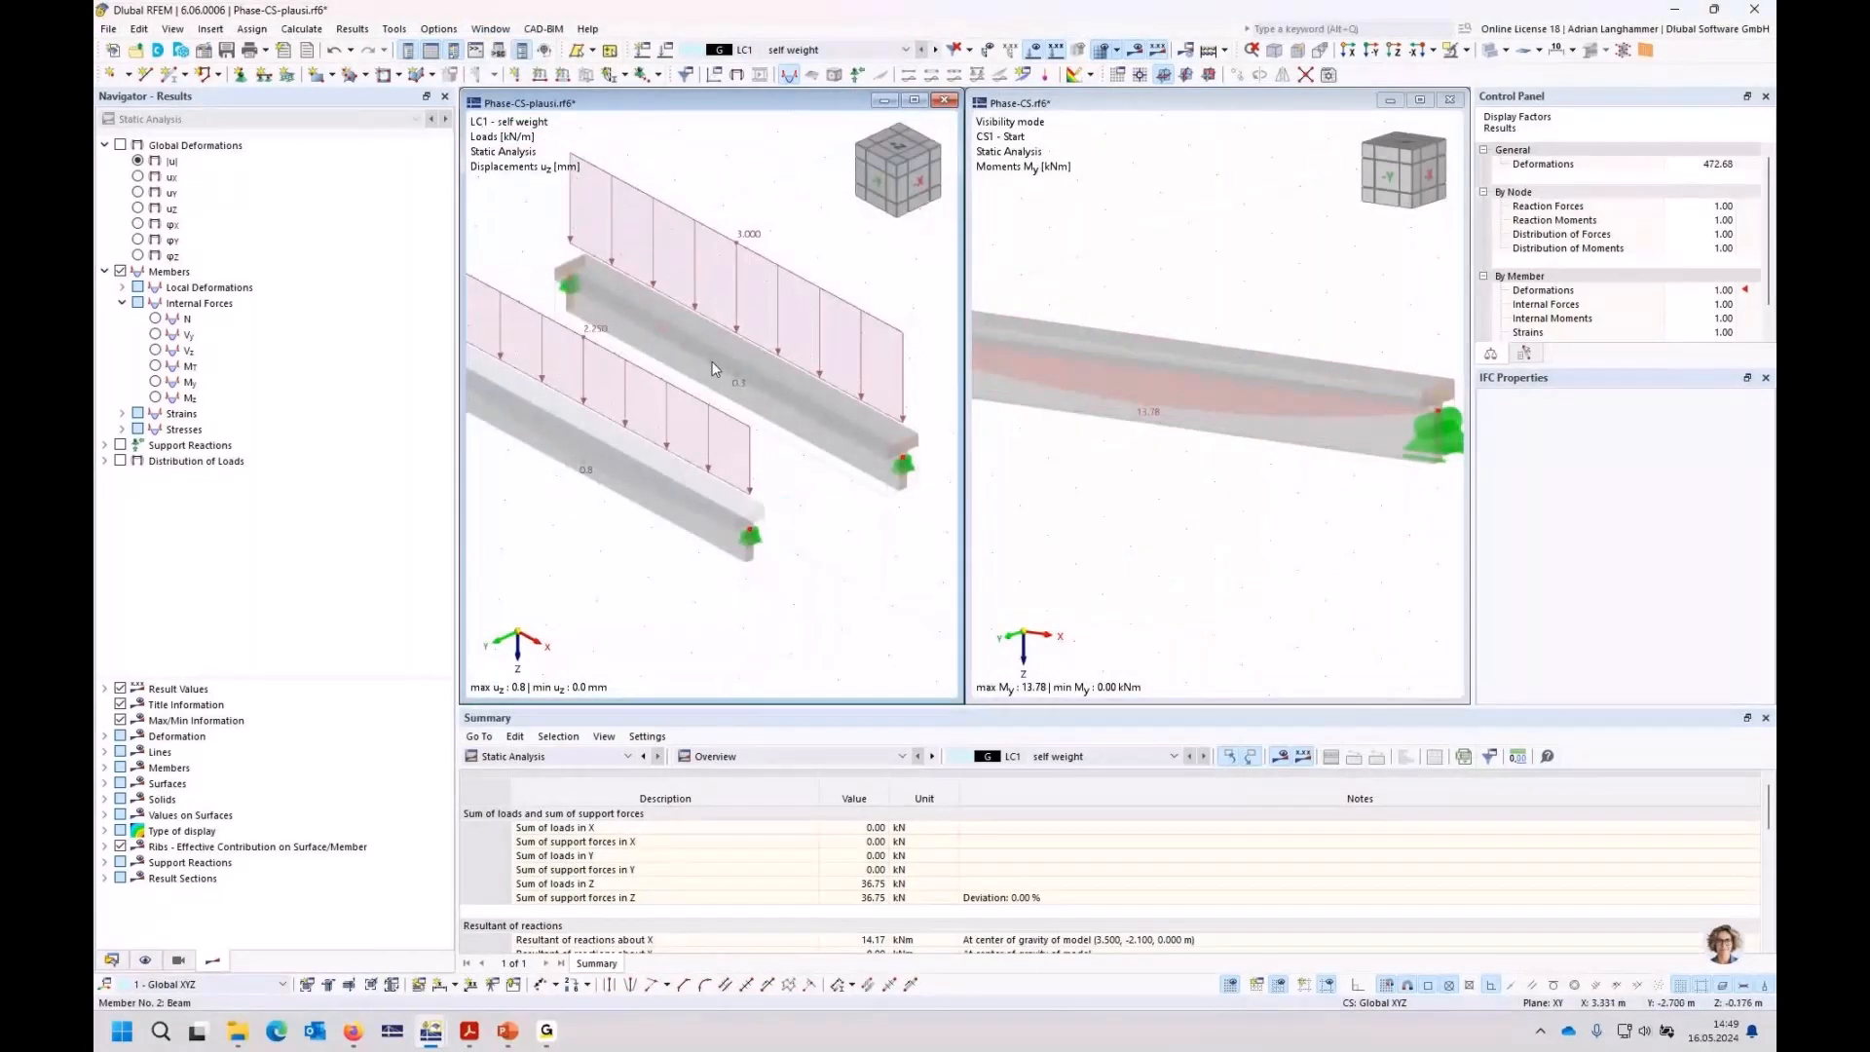
{"action": "scroll", "coordinate": [1284, 504], "scroll_direction": "down", "scroll_amount": 2}
{"action": "middle_click_drag", "start_coordinate": [1285, 504], "coordinate": [1281, 495]}
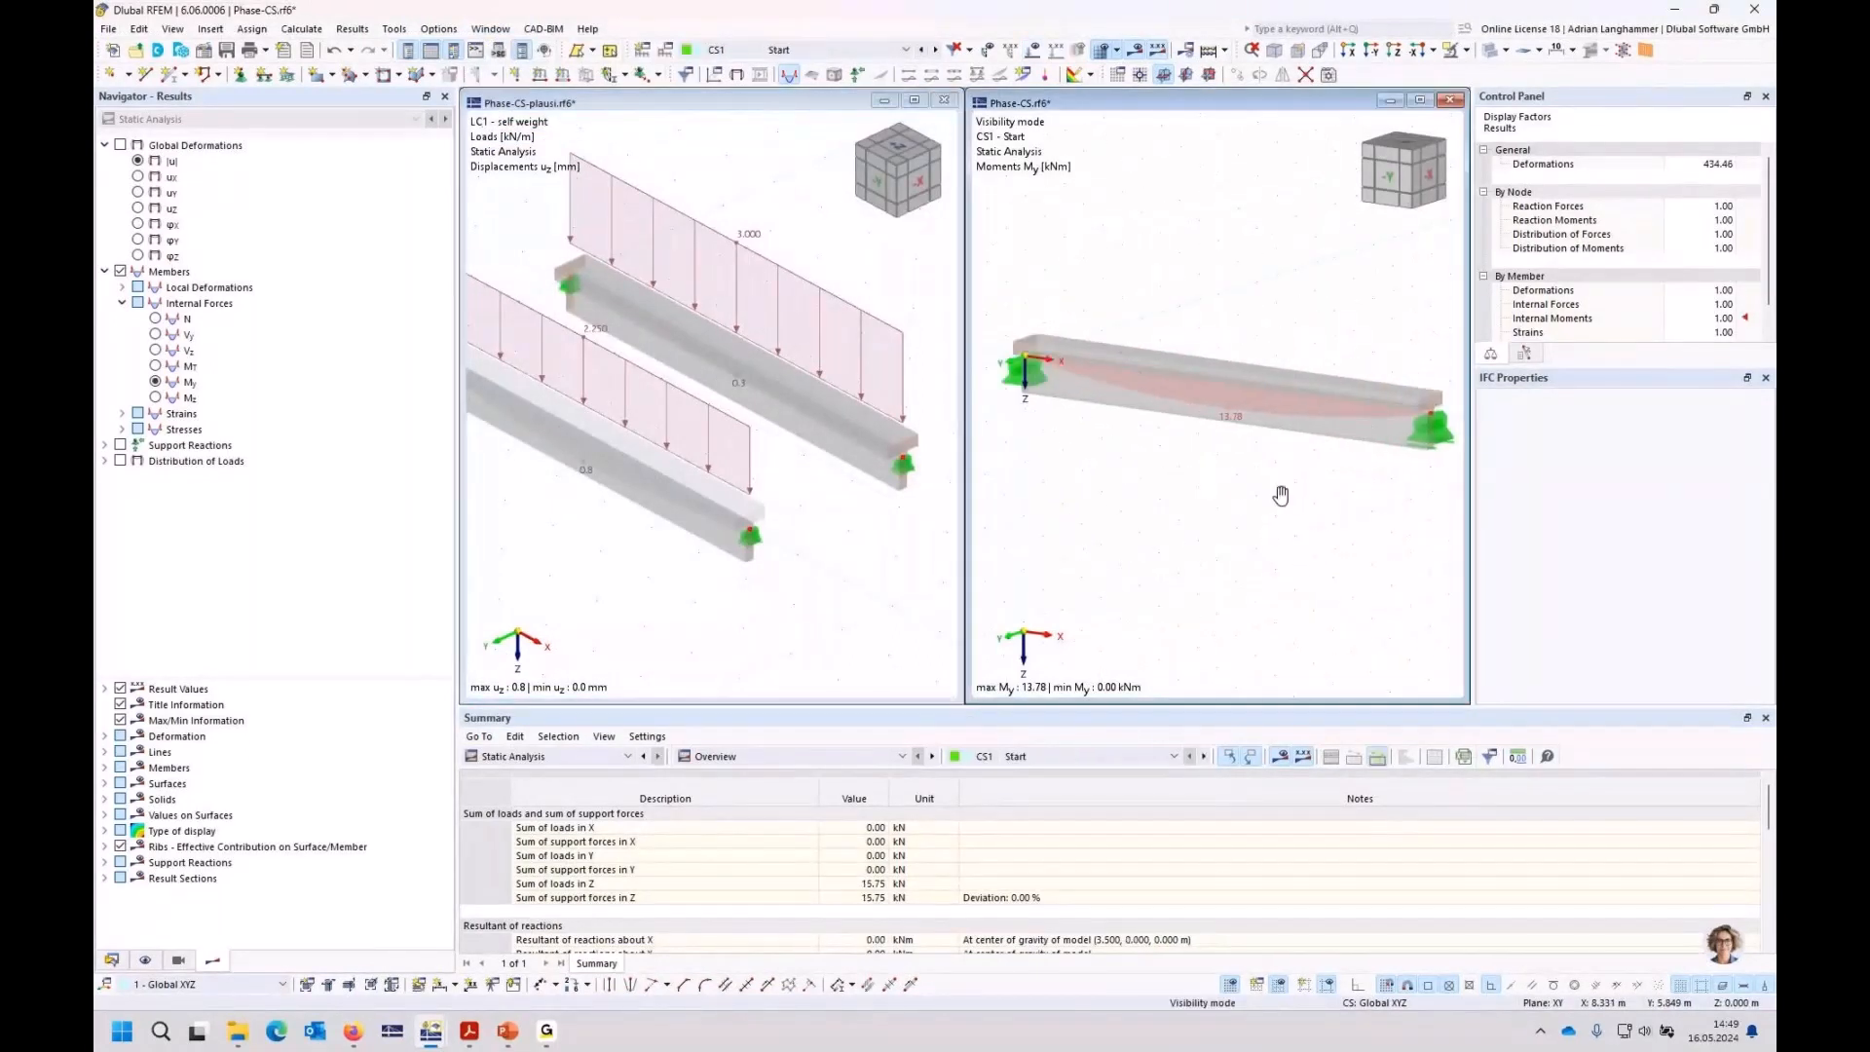
{"action": "scroll", "coordinate": [1280, 495], "scroll_direction": "down", "scroll_amount": 1}
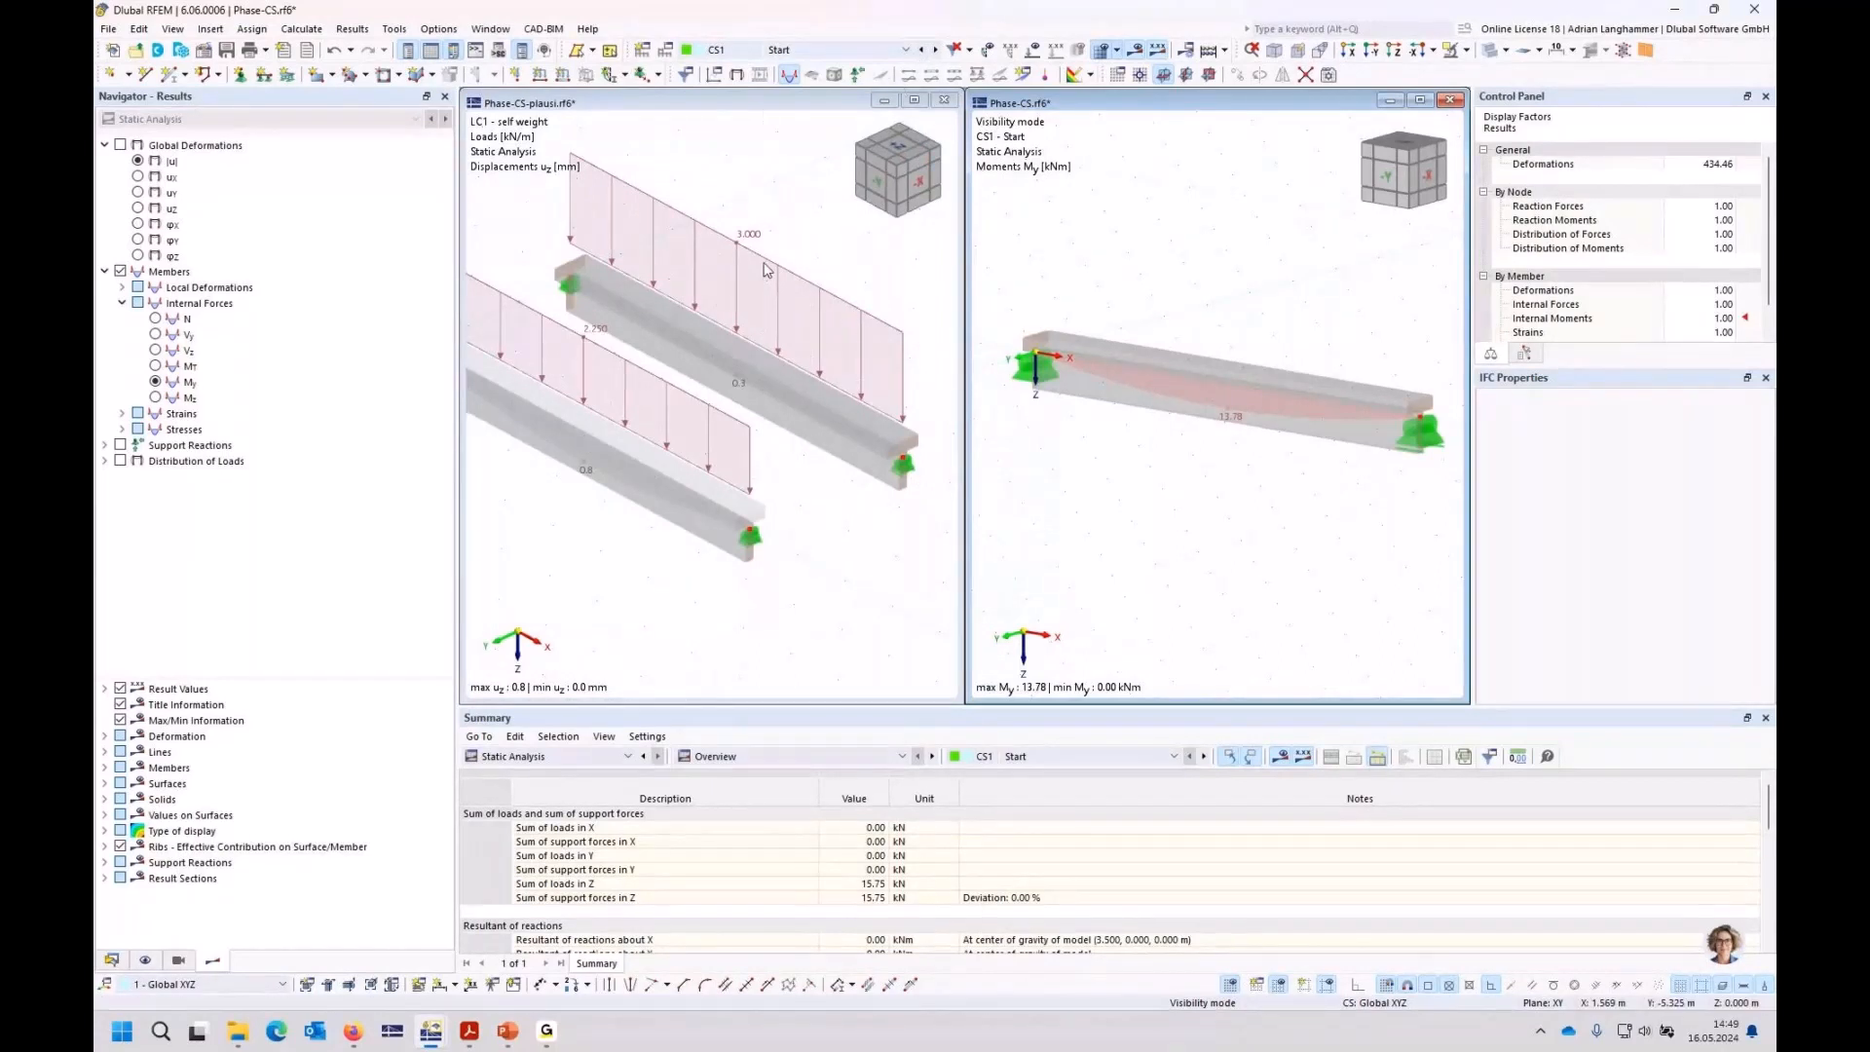
Step: Show construction stage CS1 in the Phase-CS model and position both models' beams for comparison
{"action": "left_click", "coordinate": [806, 517]}
{"action": "middle_click_drag", "start_coordinate": [764, 526], "coordinate": [752, 481]}
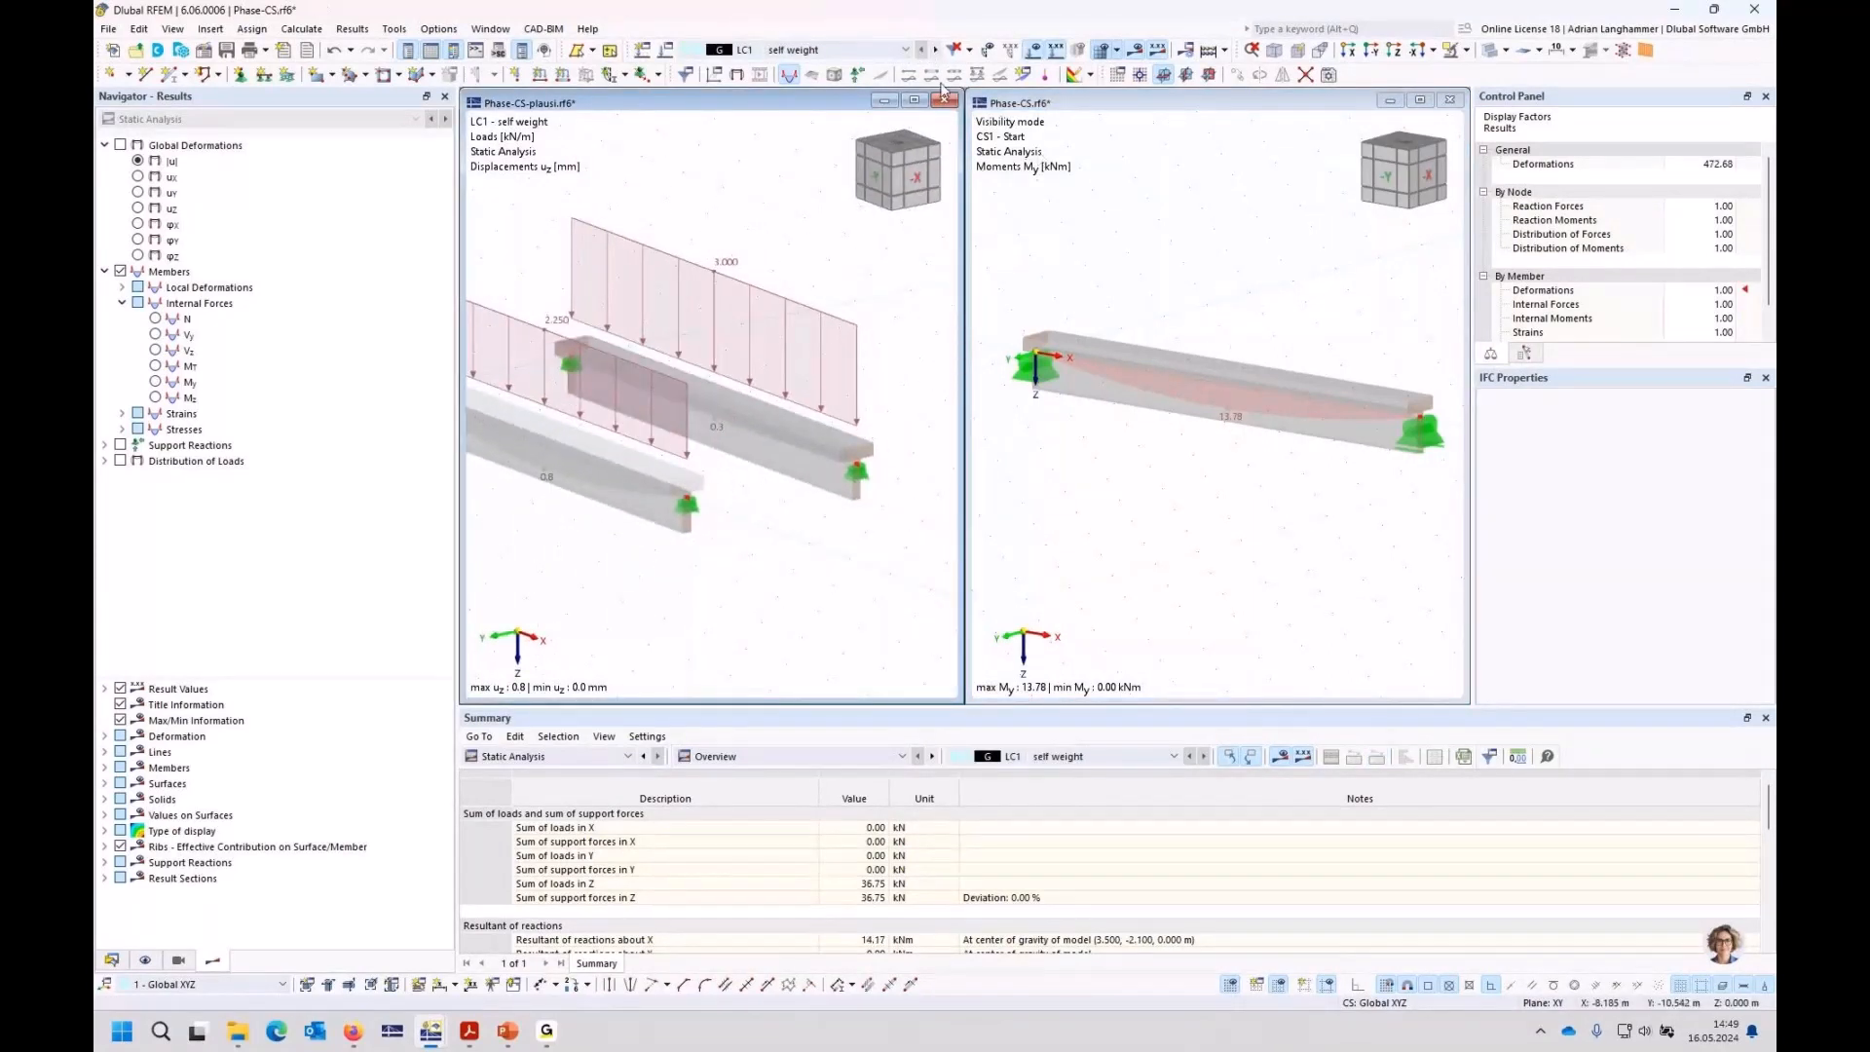
{"action": "key", "text": "ctrl+Tab"}
{"action": "left_click", "coordinate": [905, 49]}
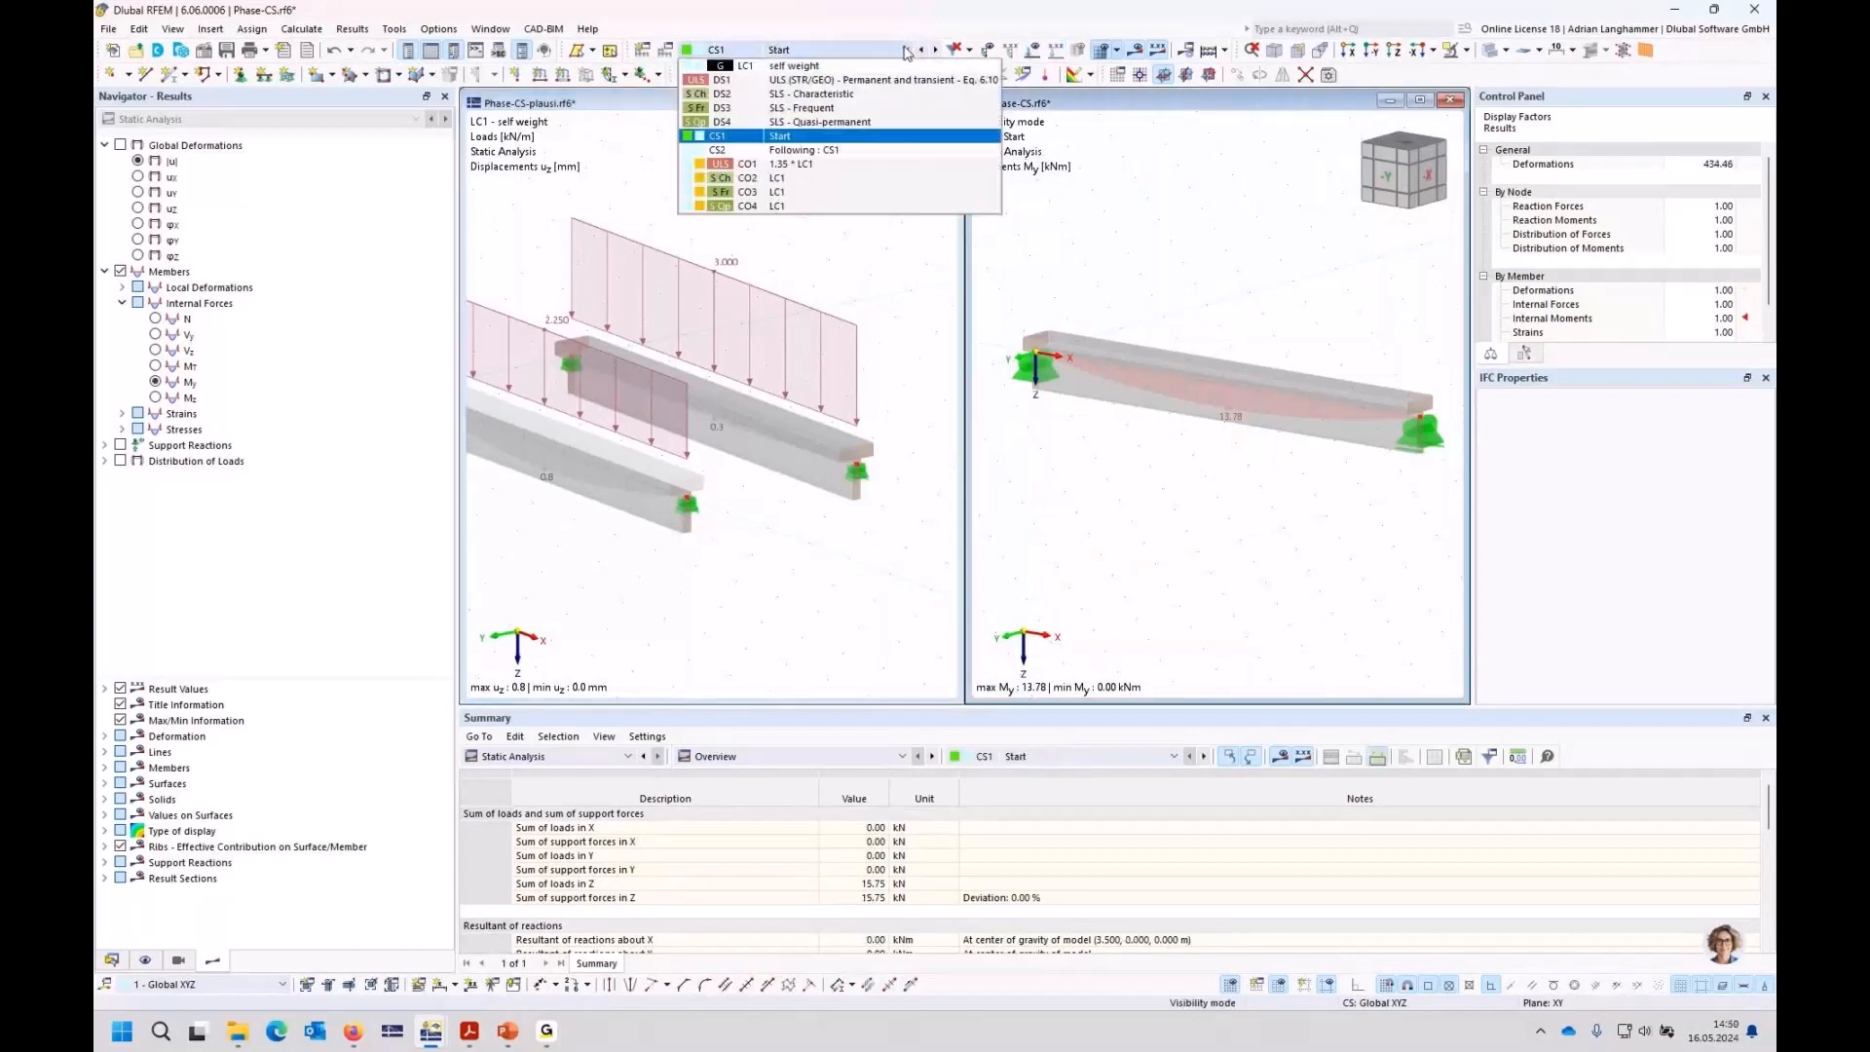
{"action": "left_click", "coordinate": [876, 135]}
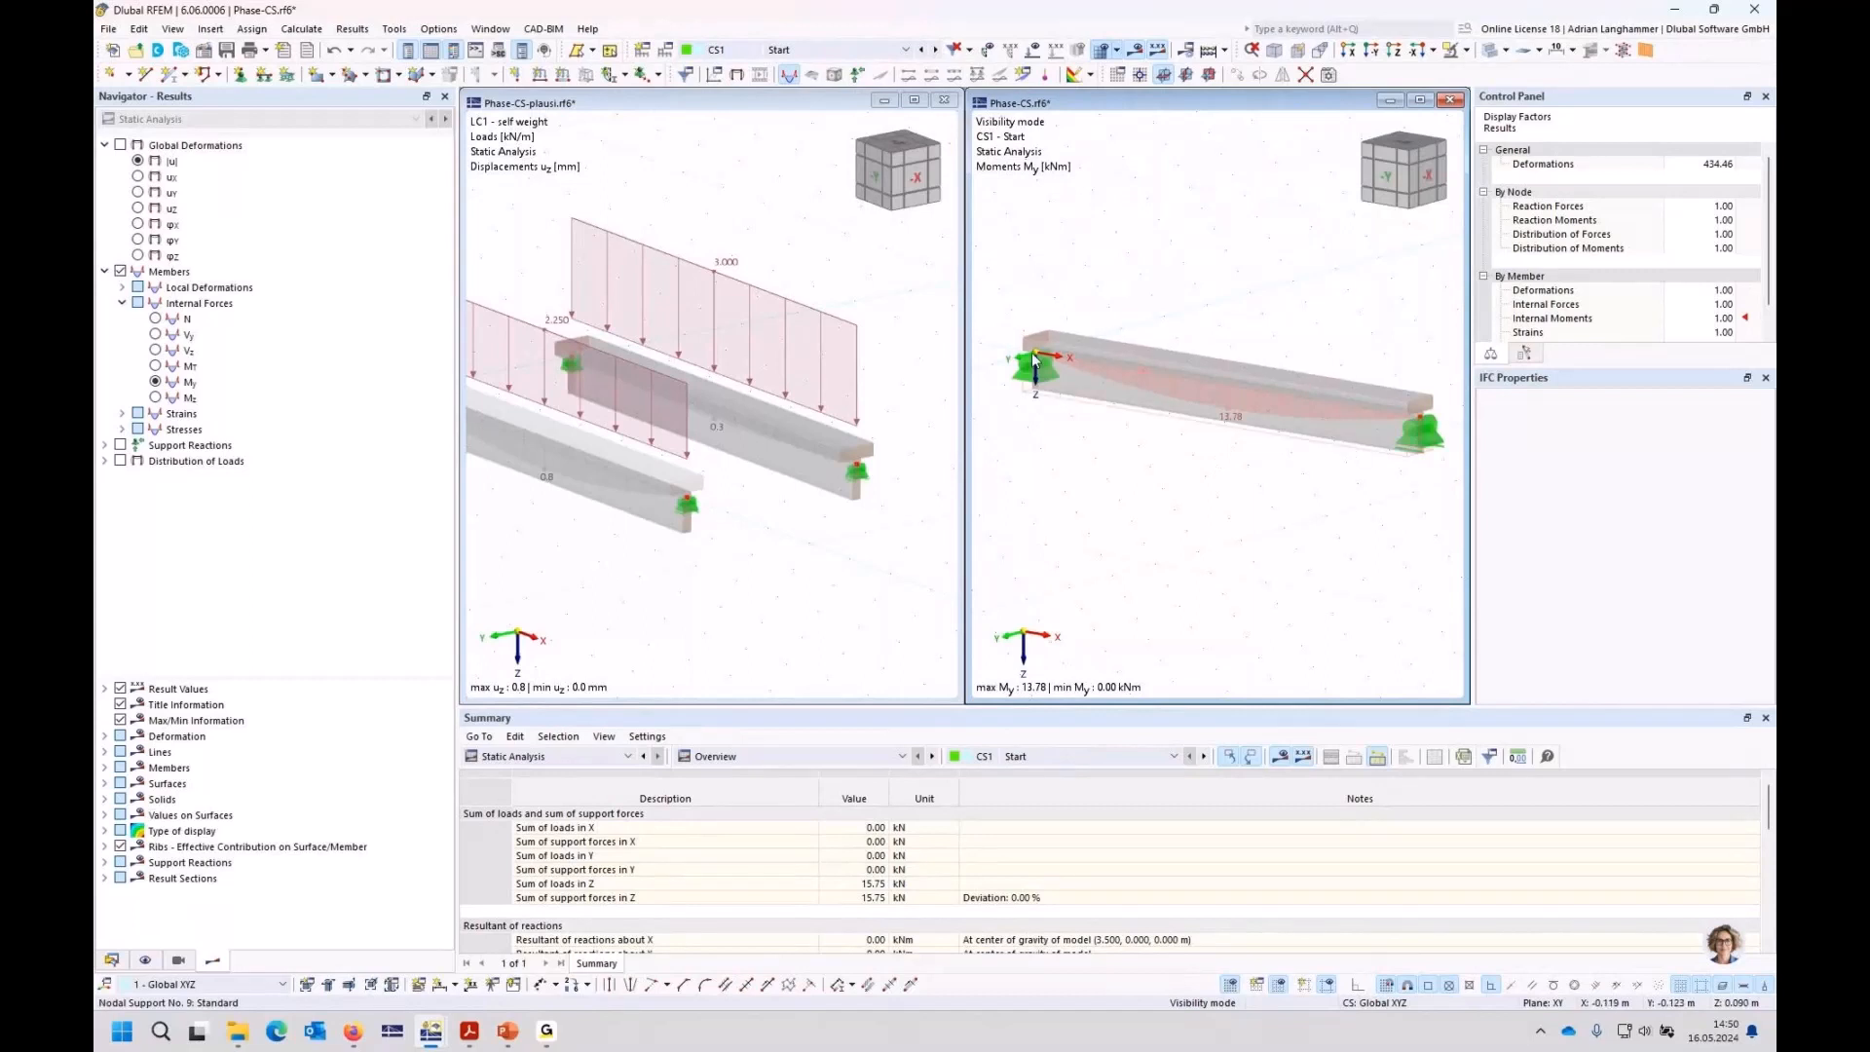
{"action": "middle_click_drag", "start_coordinate": [1140, 458], "coordinate": [1156, 447]}
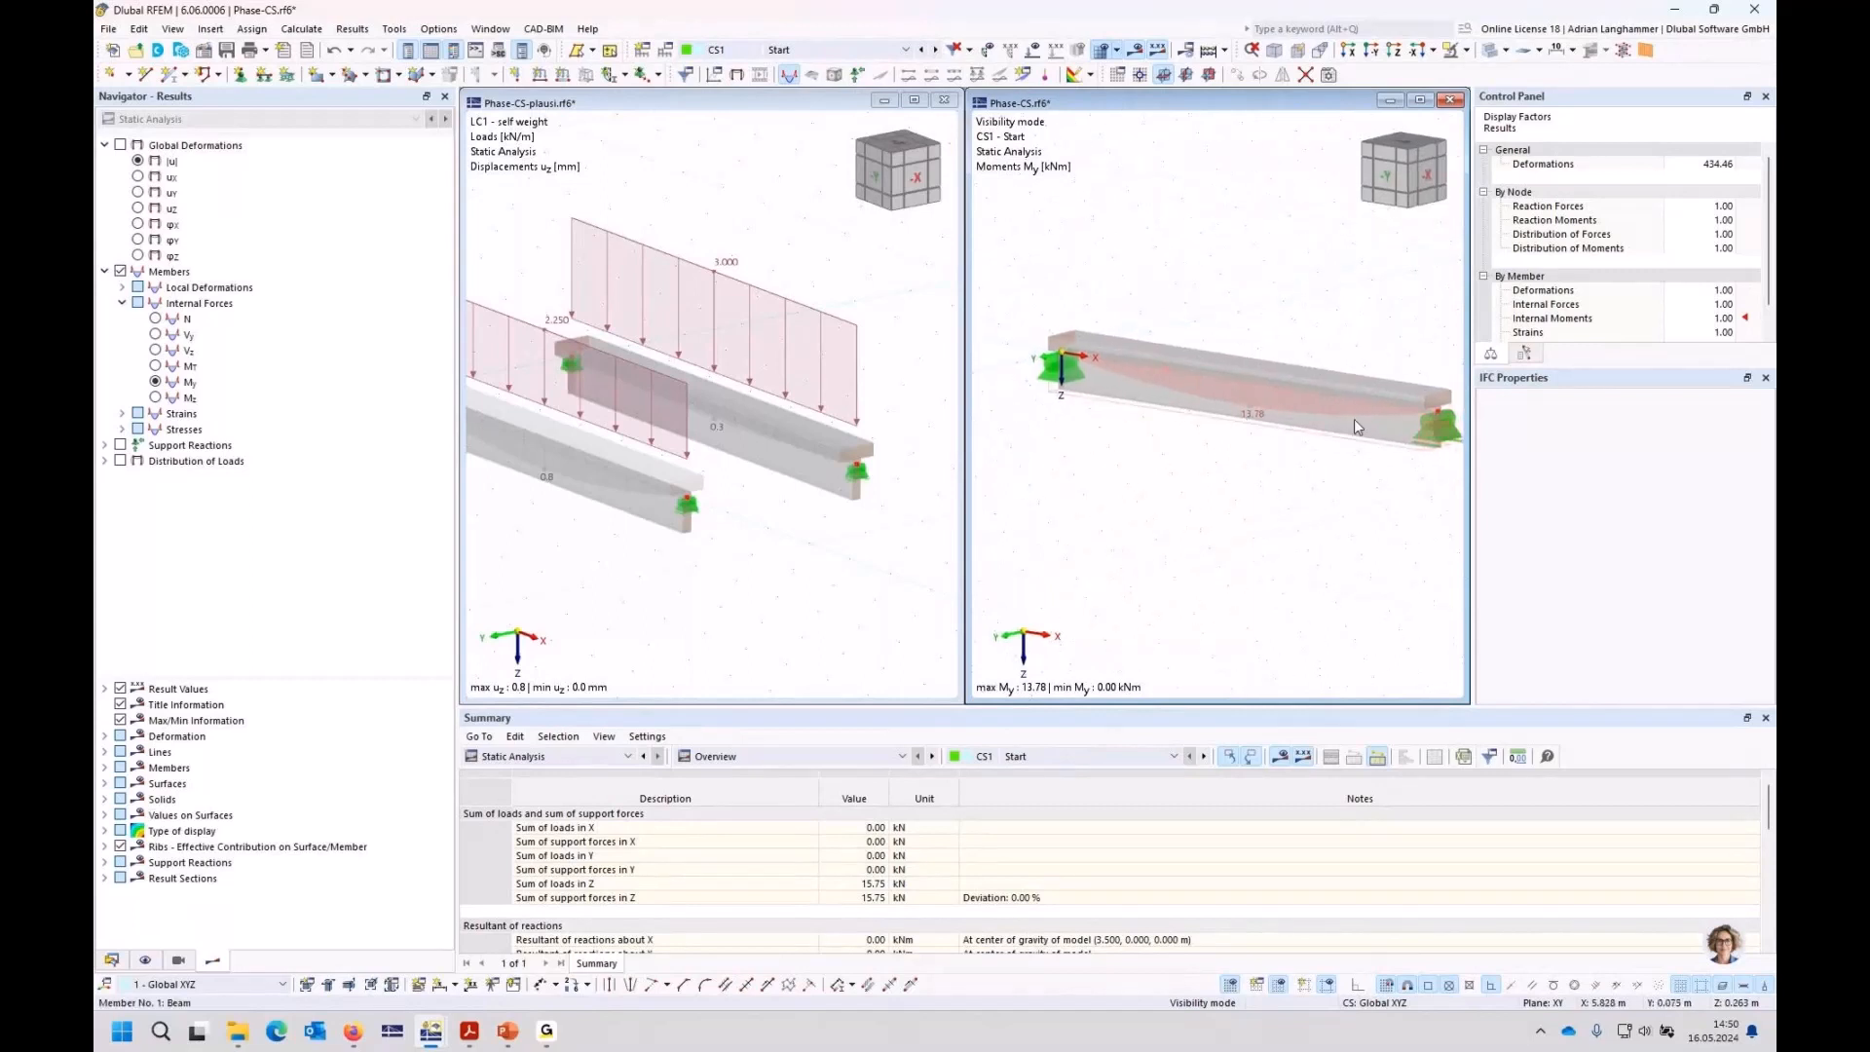
Step: Display the member internal moment My for load case LC1 on the beams of the Phase-CS-plausi model
{"action": "left_click", "coordinate": [735, 479]}
{"action": "middle_click_drag", "start_coordinate": [736, 479], "coordinate": [838, 468]}
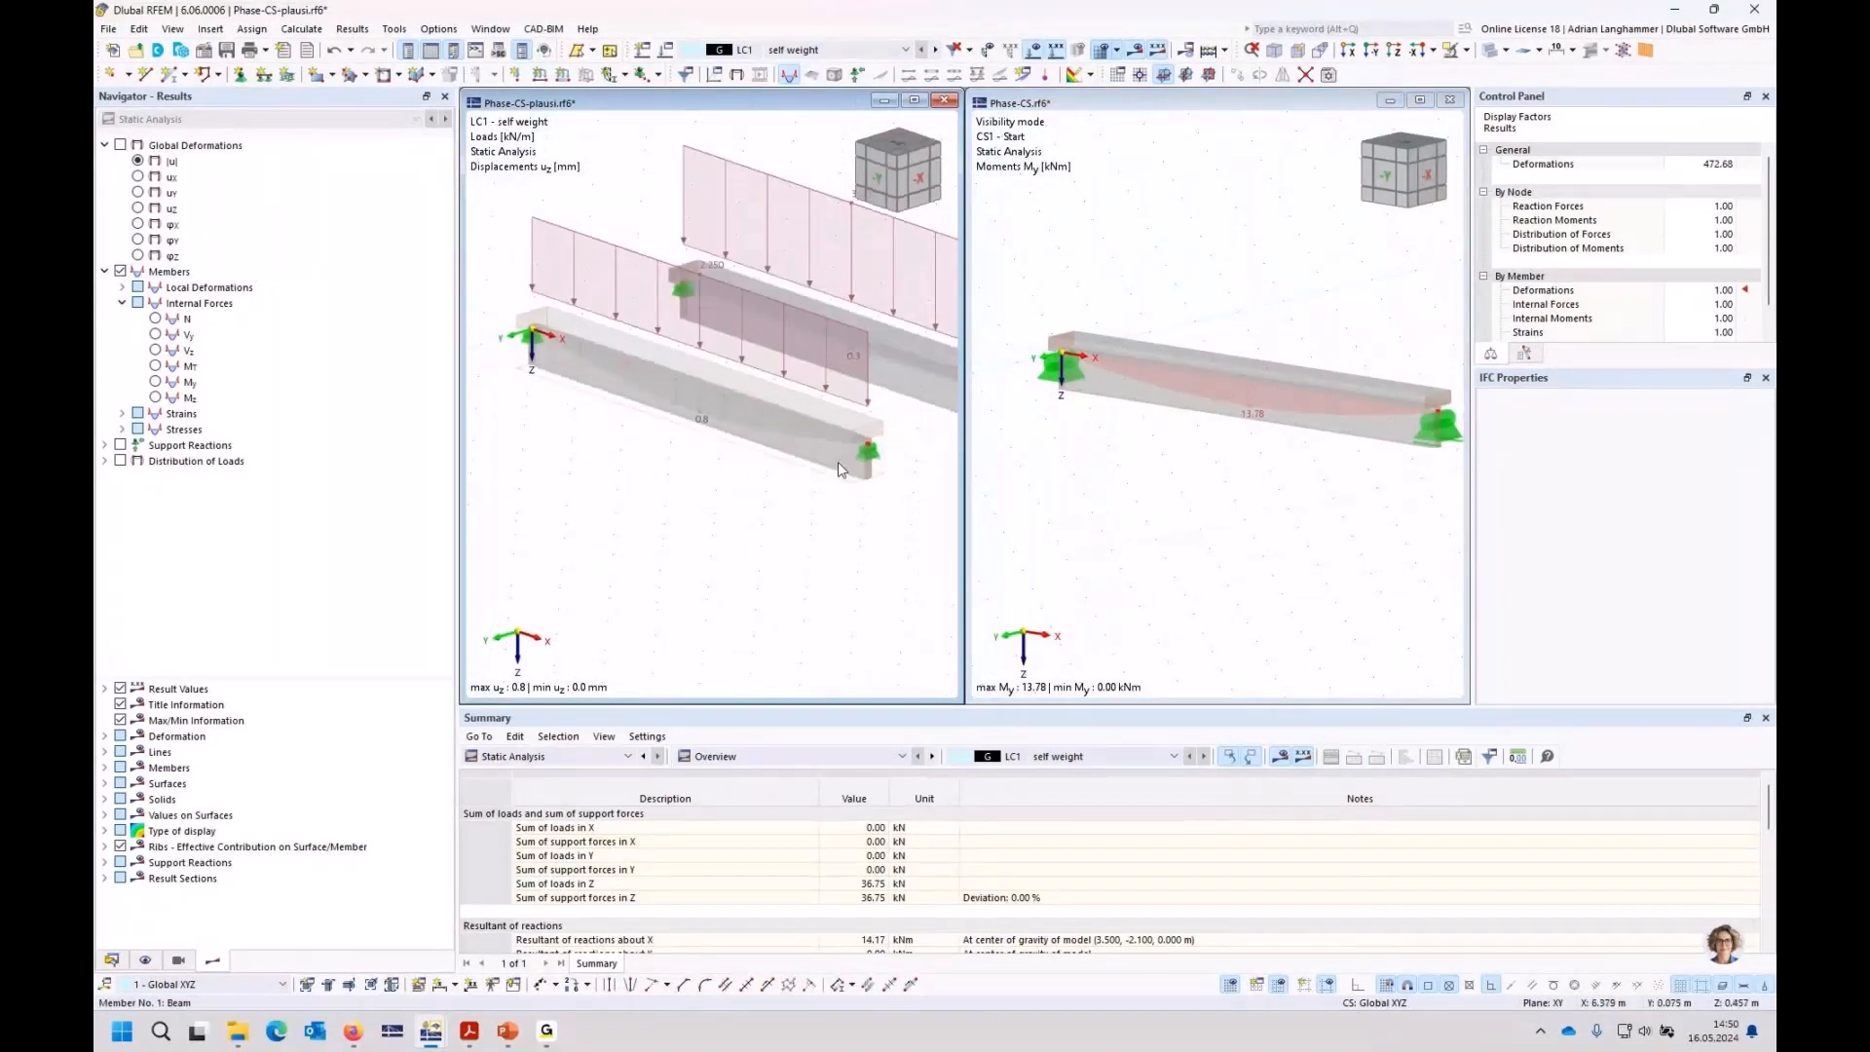
{"action": "left_click", "coordinate": [156, 382]}
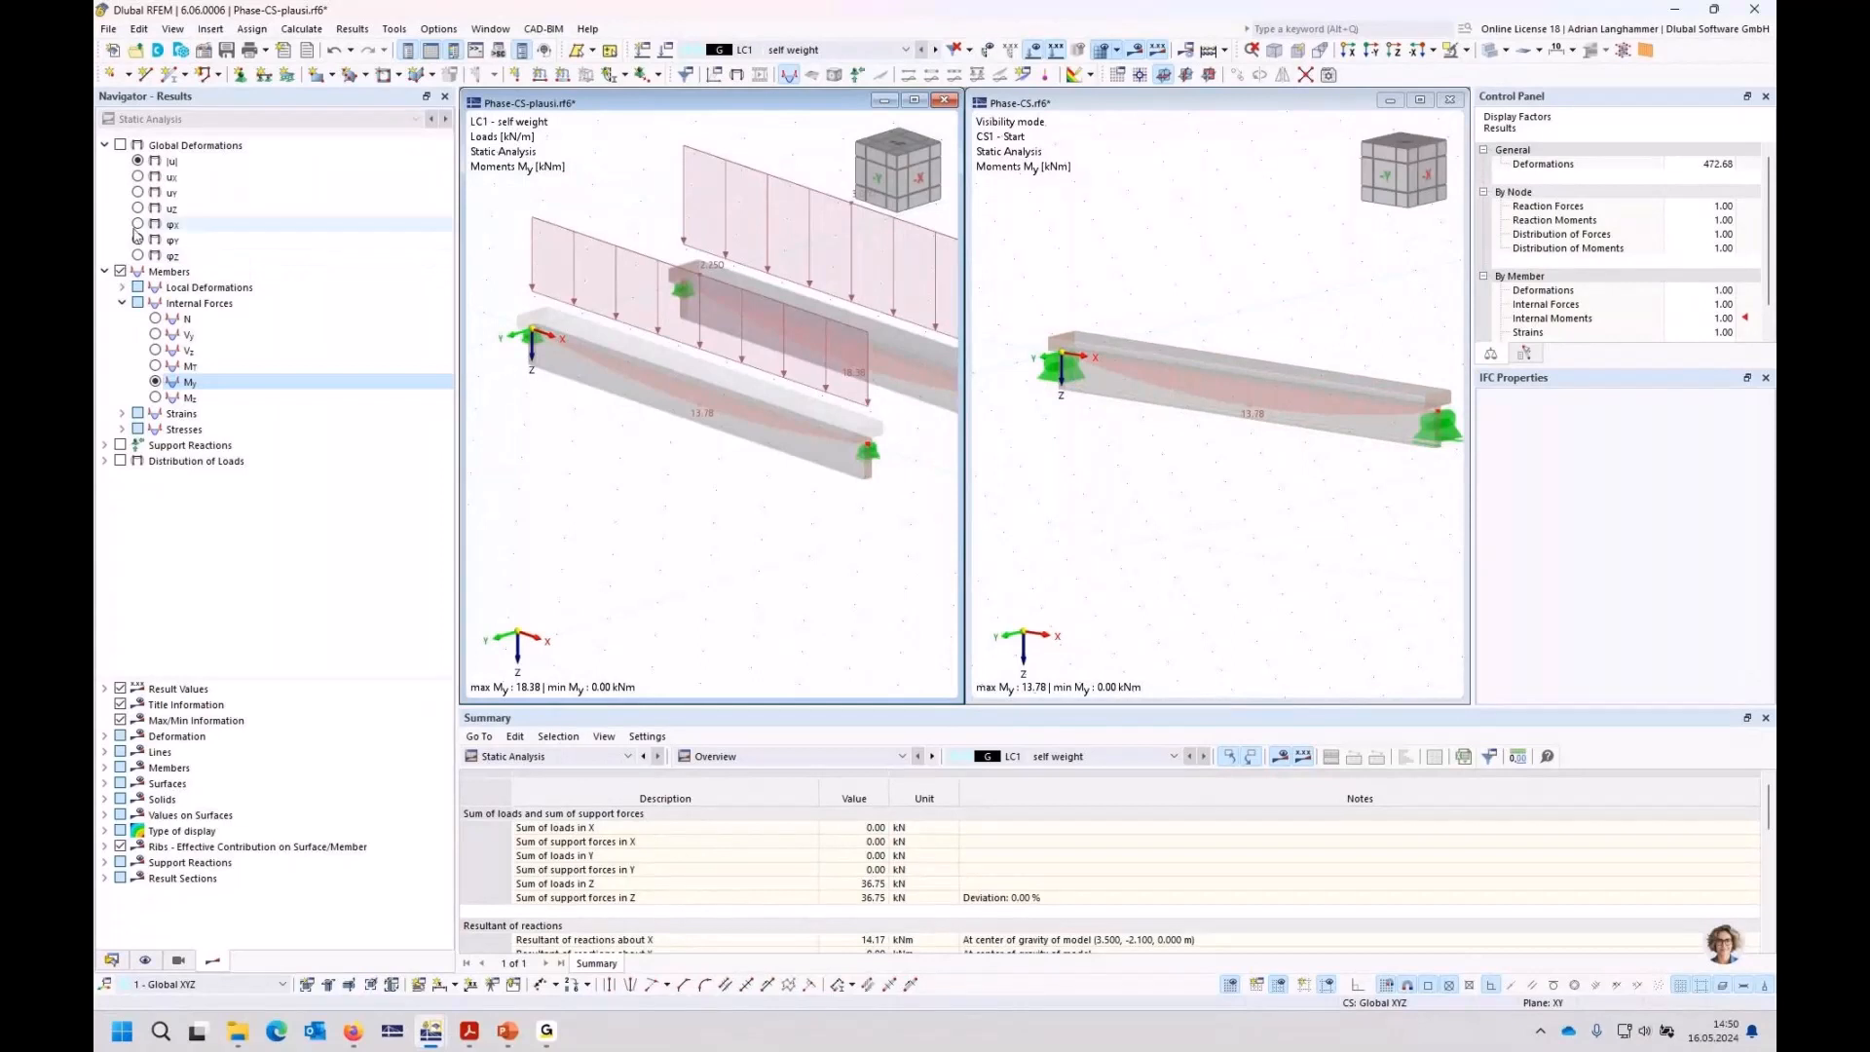
Step: Show the global deformations |u| in both Phase-CS-plausi and Phase-CS to compare load case LC1 with construction stage CS1
{"action": "left_click", "coordinate": [121, 144]}
{"action": "left_click", "coordinate": [1158, 479]}
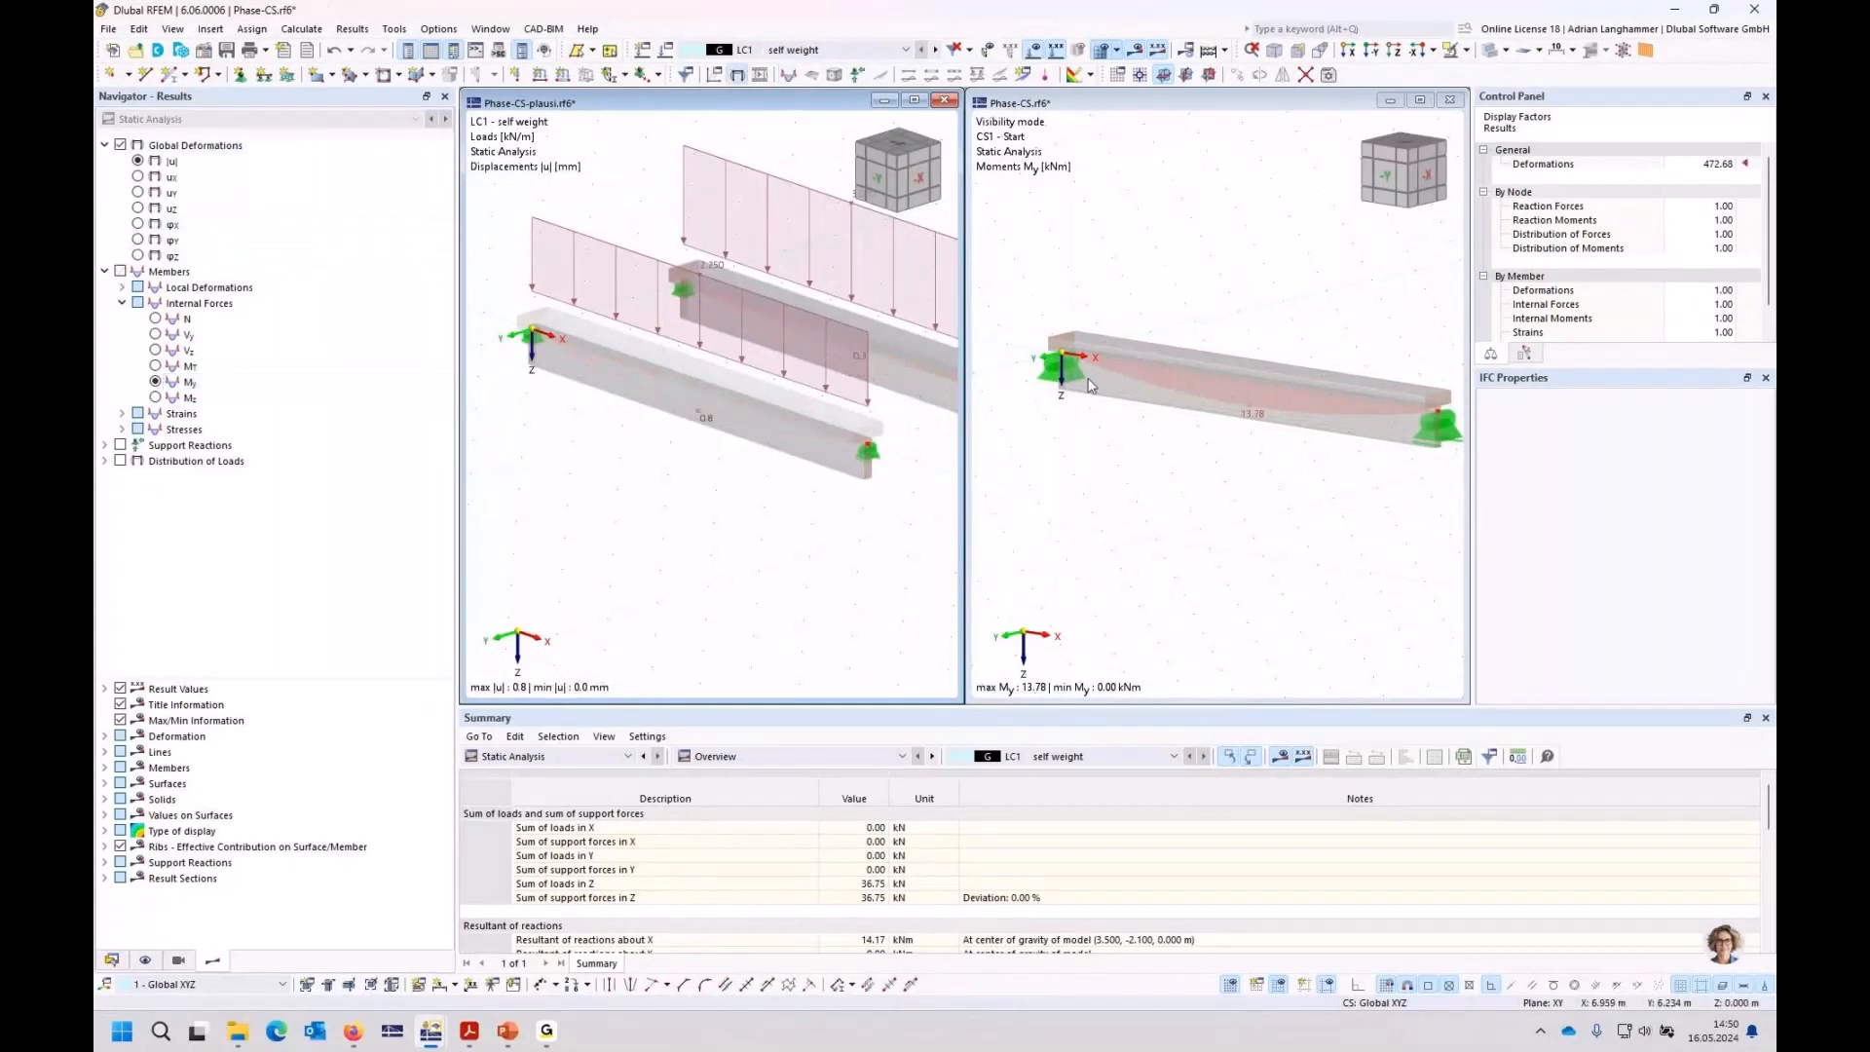
{"action": "left_click", "coordinate": [121, 144]}
{"action": "middle_click_drag", "start_coordinate": [820, 565], "coordinate": [650, 610]}
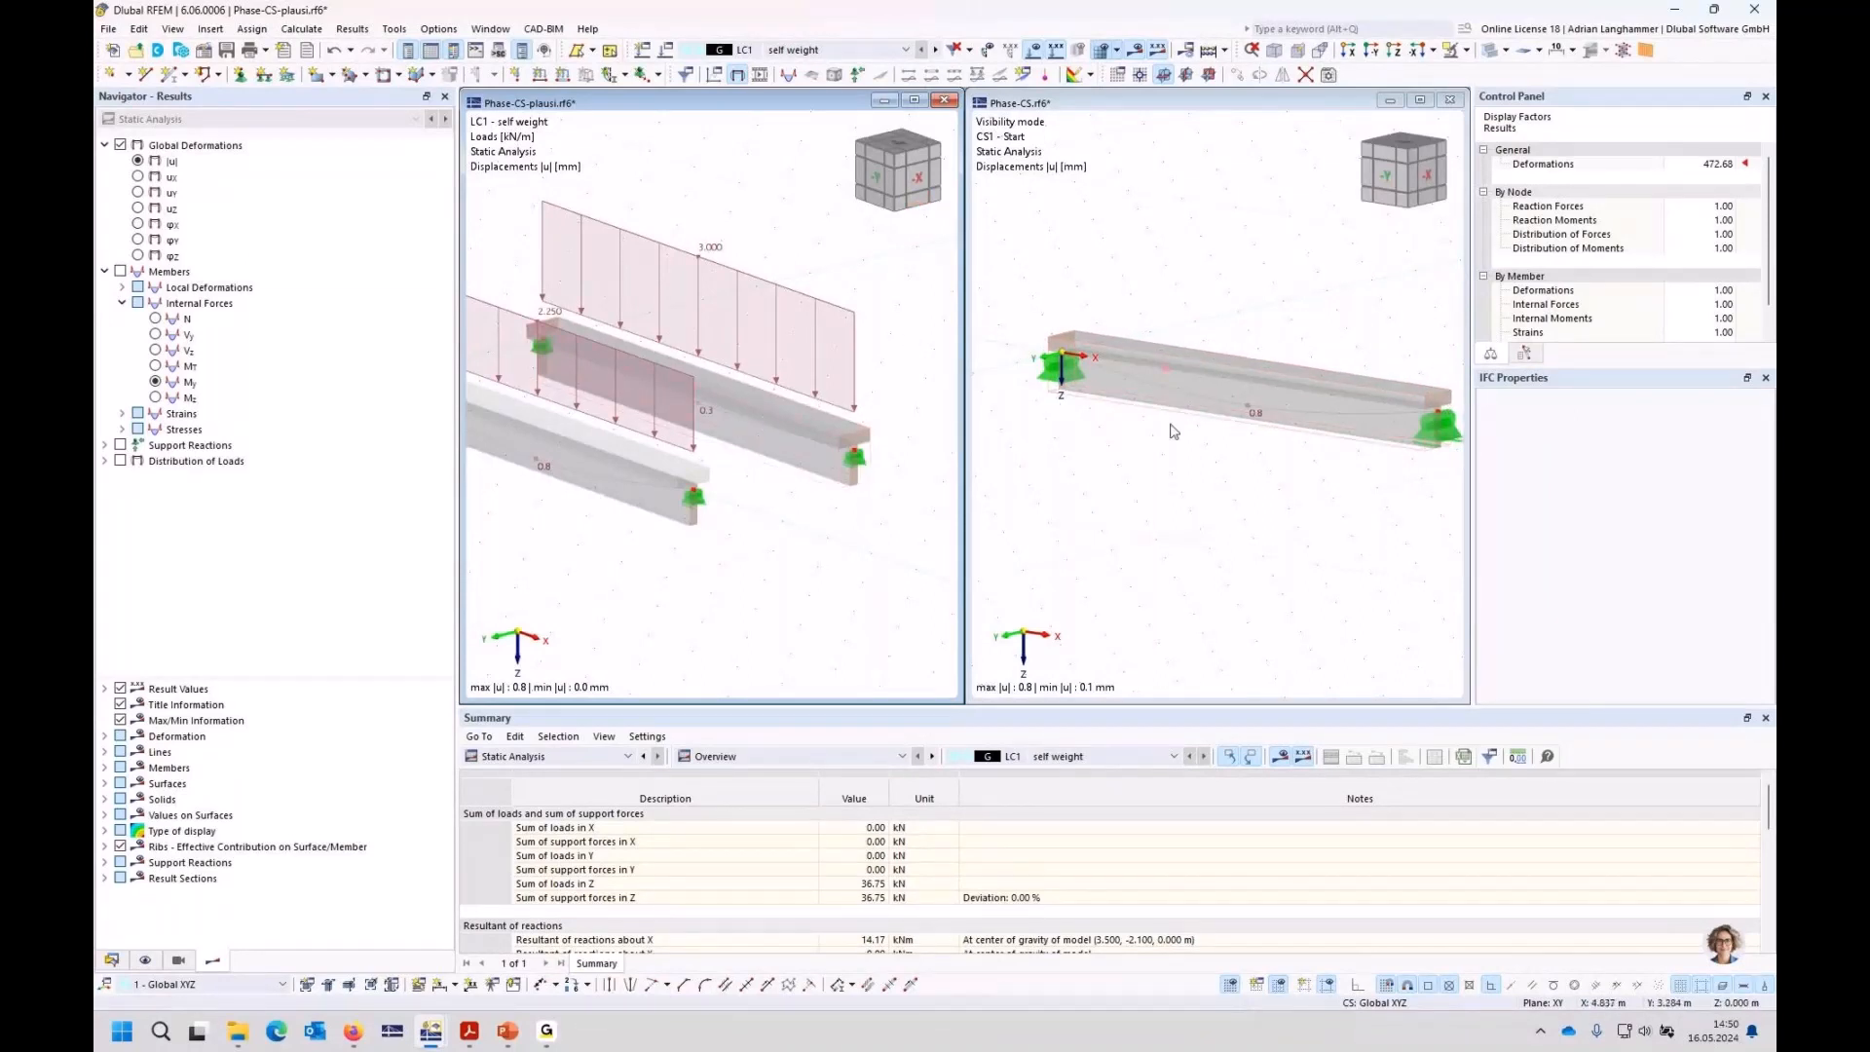
Step: Display member moment My for CS2 in Phase-CS and for LC1 in Phase-CS-plausi, and compare the diagrams of the beams
{"action": "left_click", "coordinate": [1197, 474]}
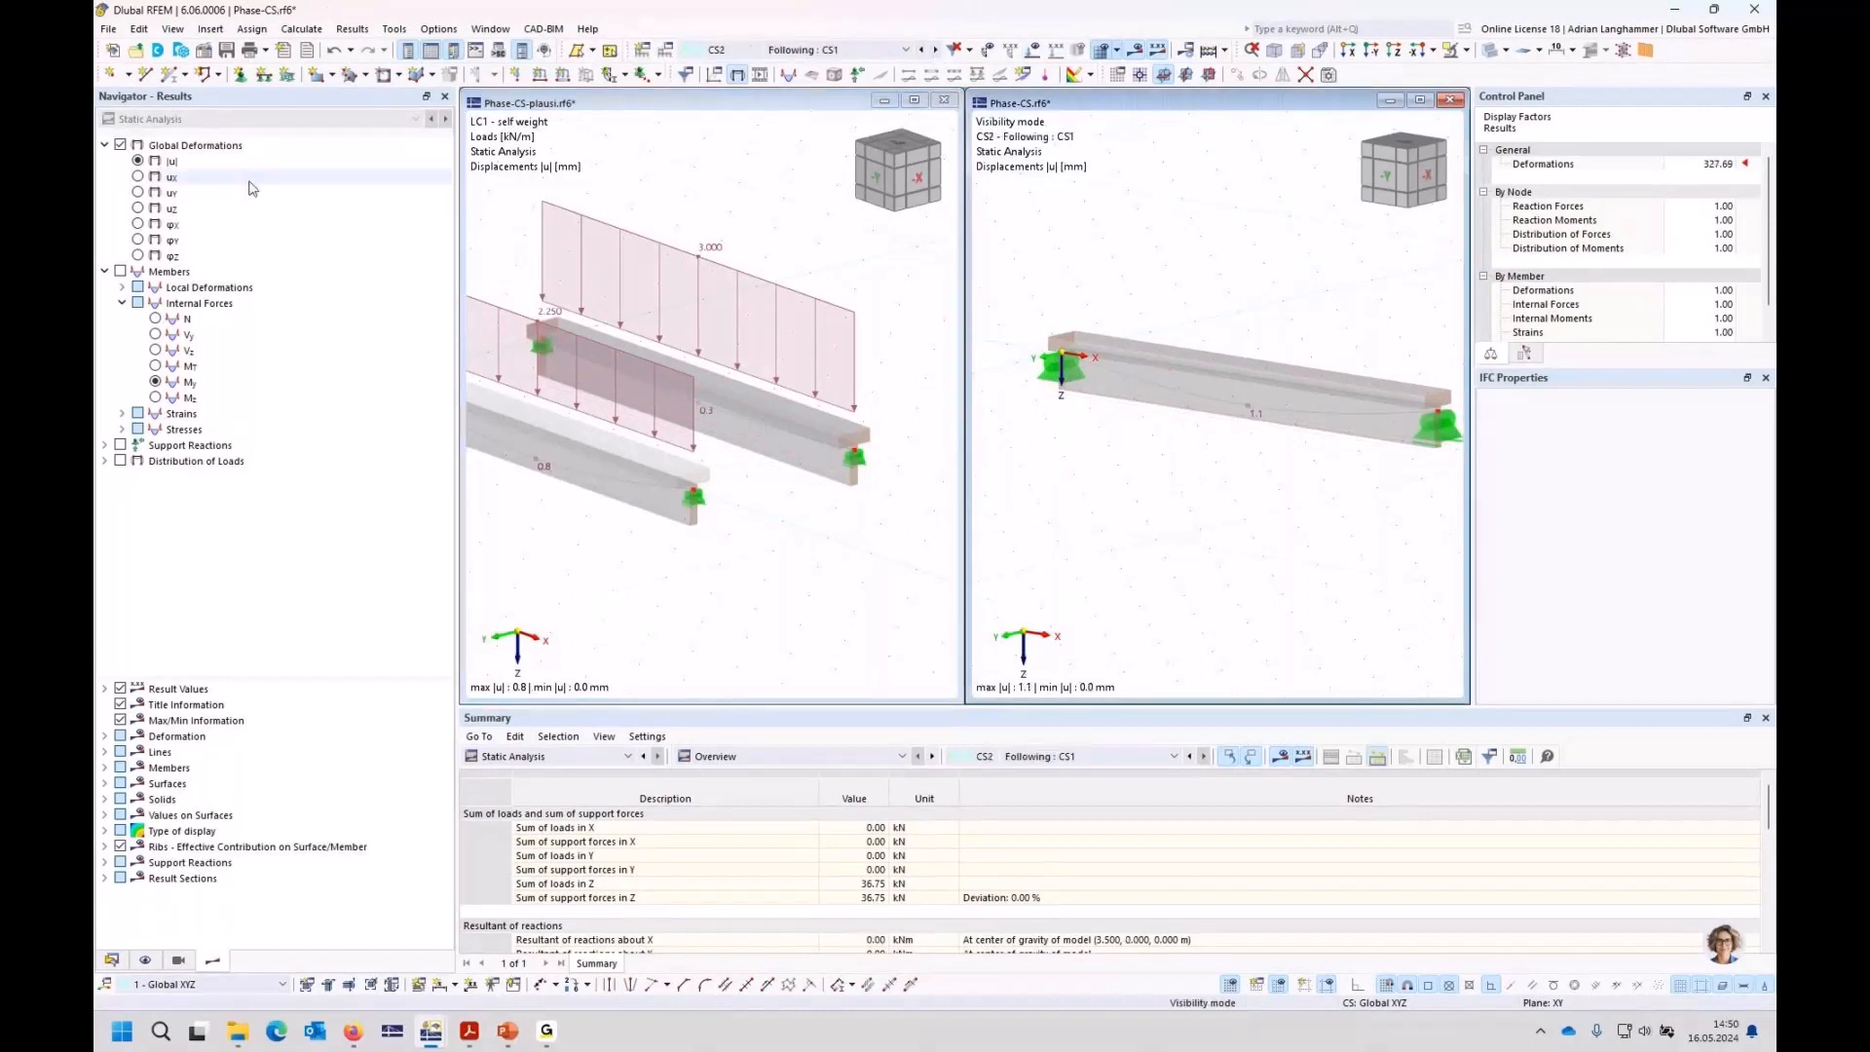
{"action": "left_click", "coordinate": [156, 382]}
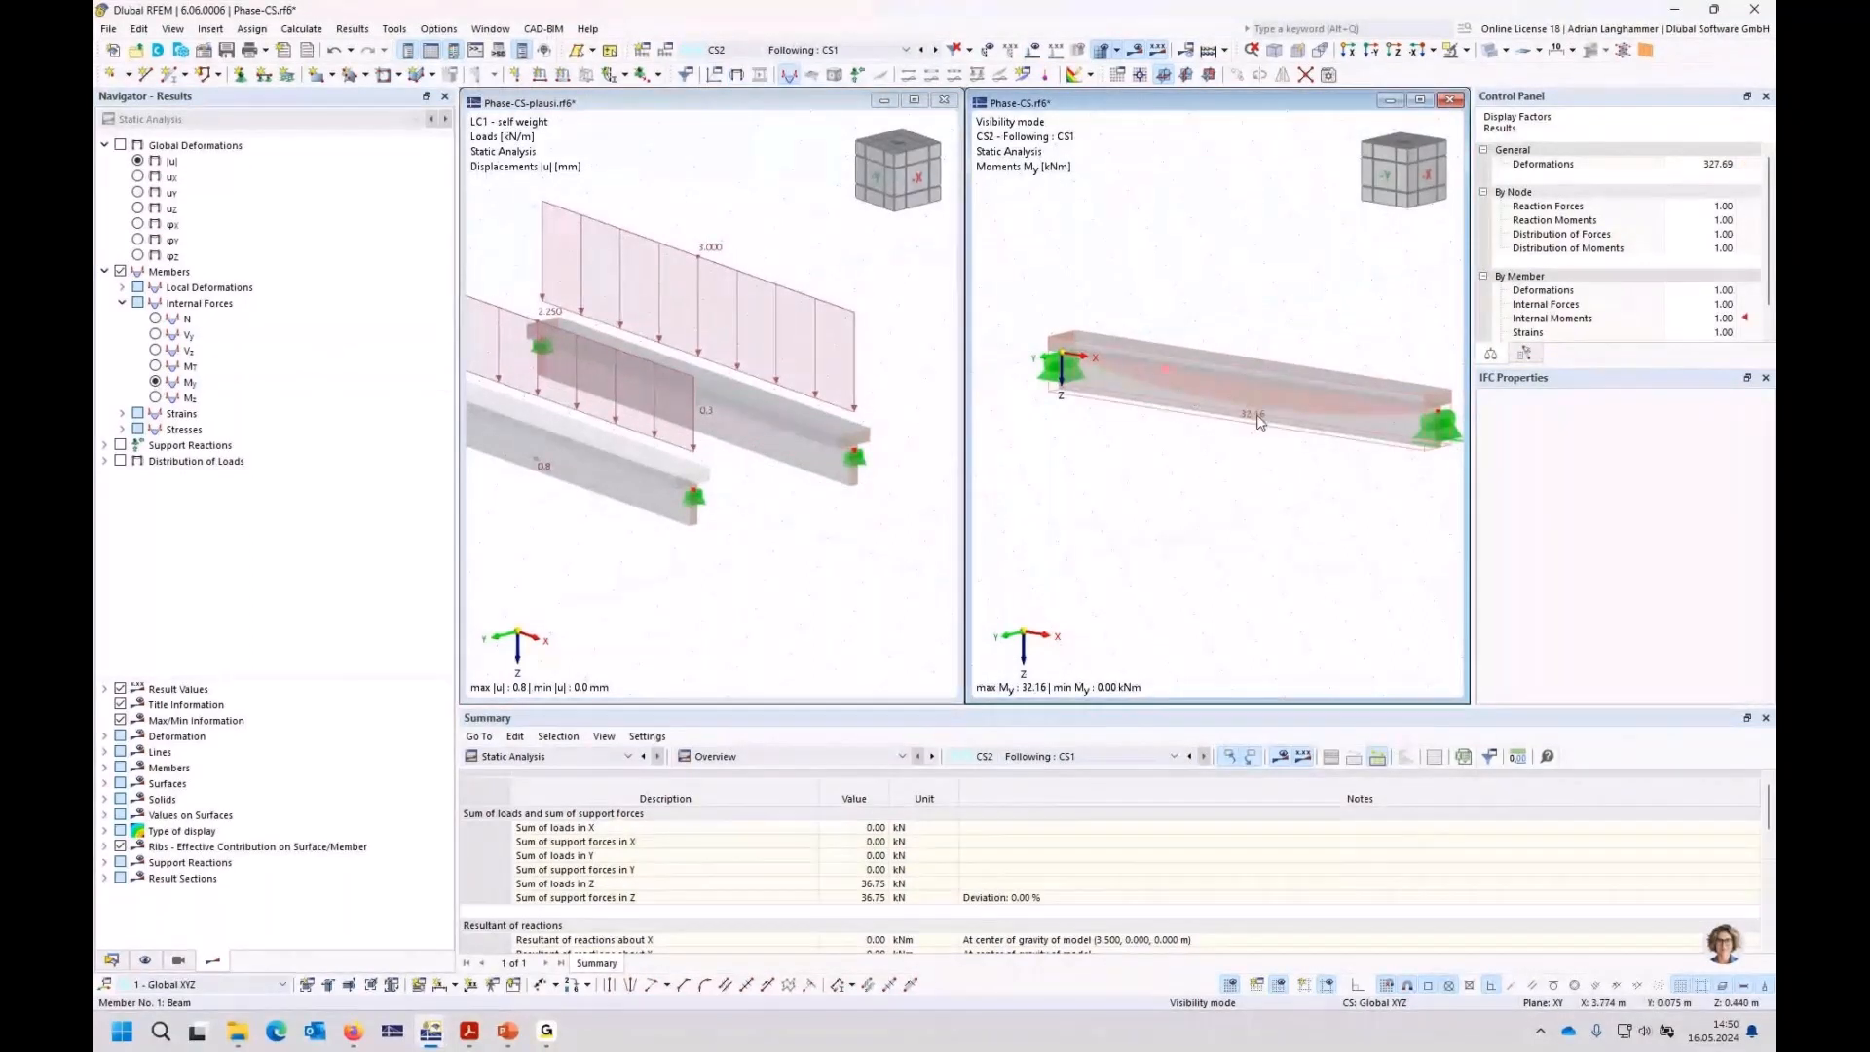
{"action": "middle_click_drag", "start_coordinate": [749, 502], "coordinate": [699, 514]}
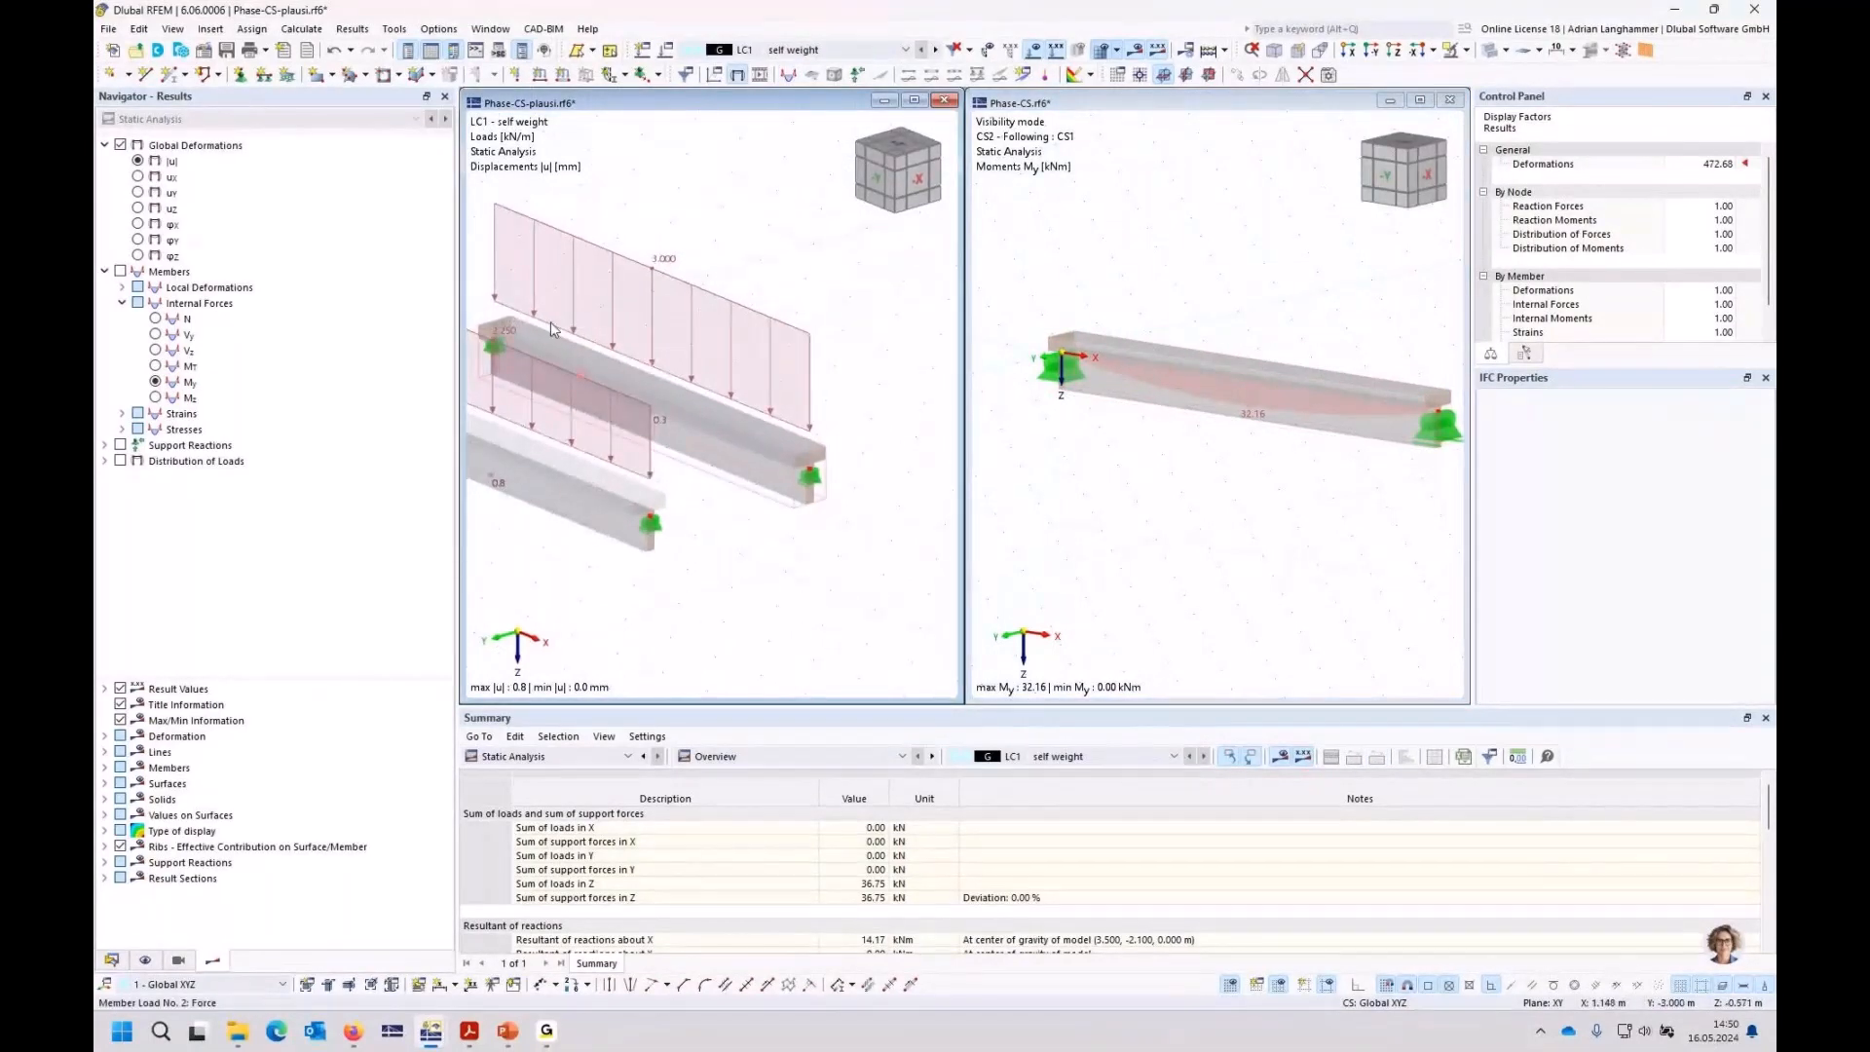
{"action": "middle_click_drag", "start_coordinate": [551, 322], "coordinate": [548, 343], "text": "ctrl"}
{"action": "left_click", "coordinate": [156, 381]}
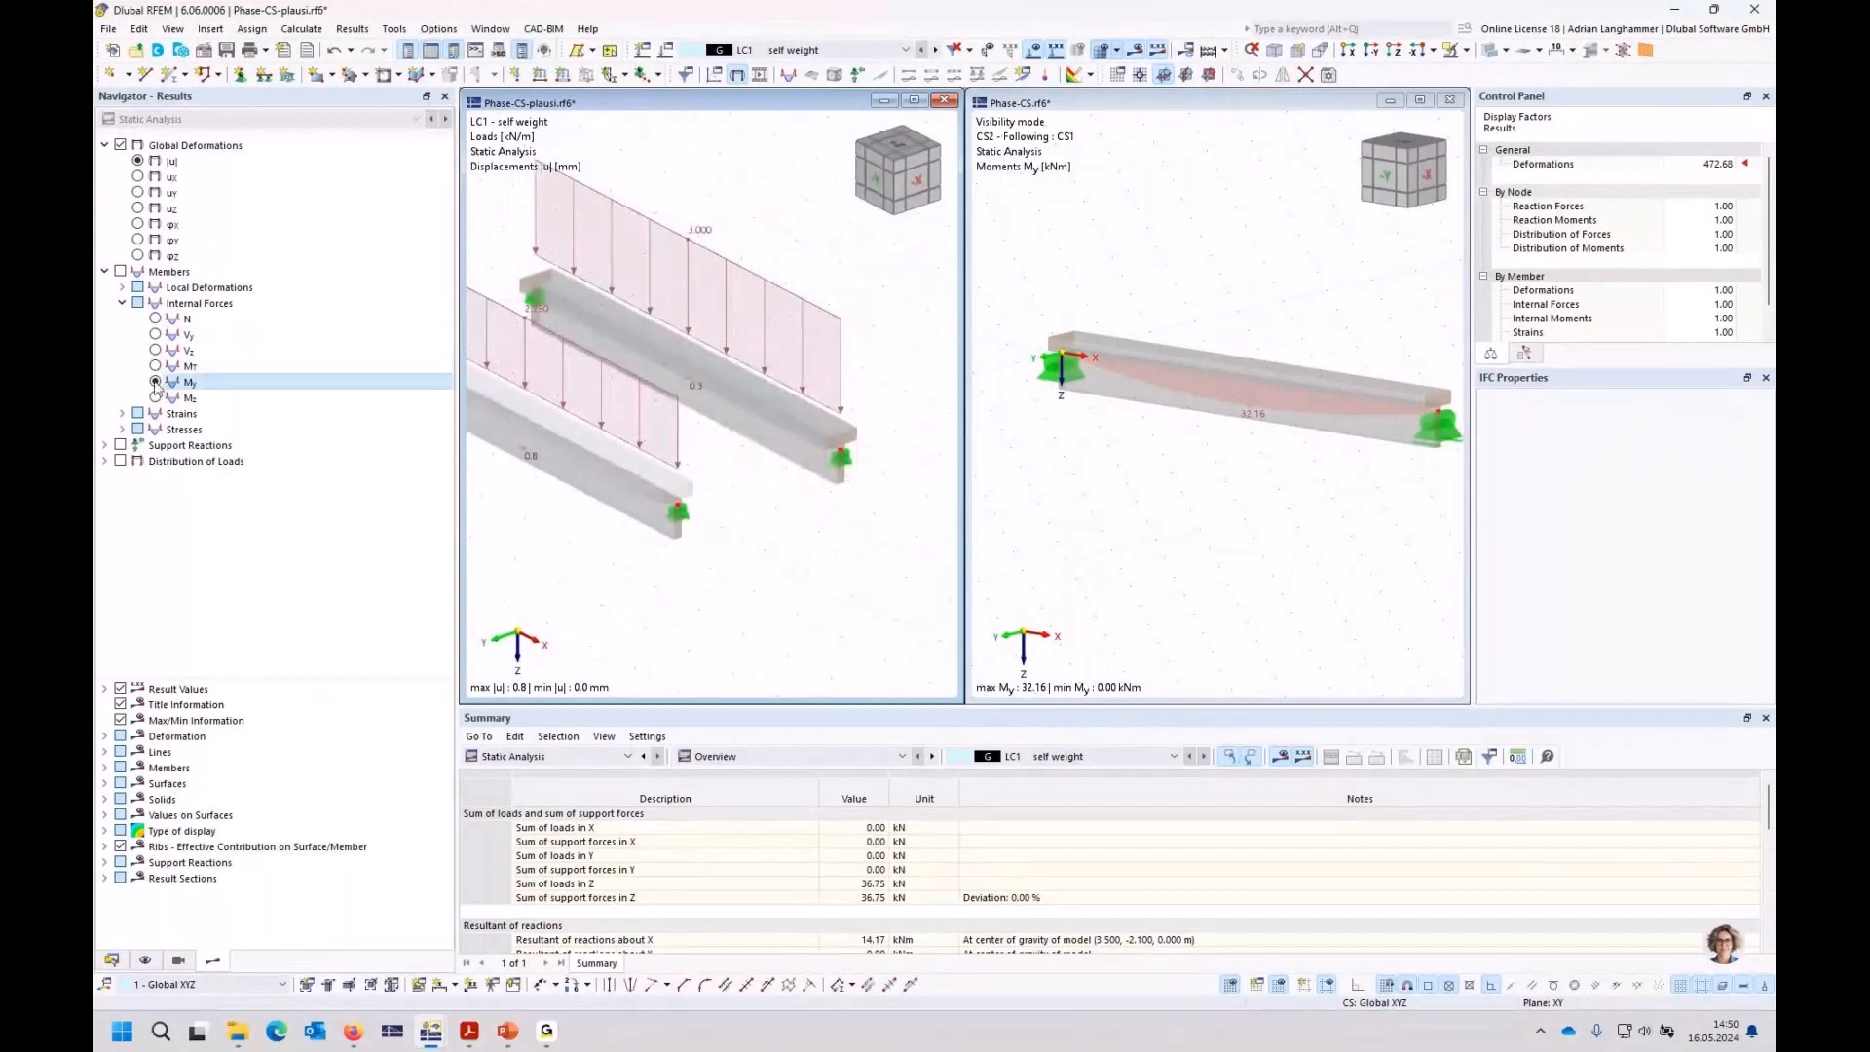
{"action": "middle_click_drag", "start_coordinate": [759, 528], "coordinate": [716, 422], "text": "ctrl"}
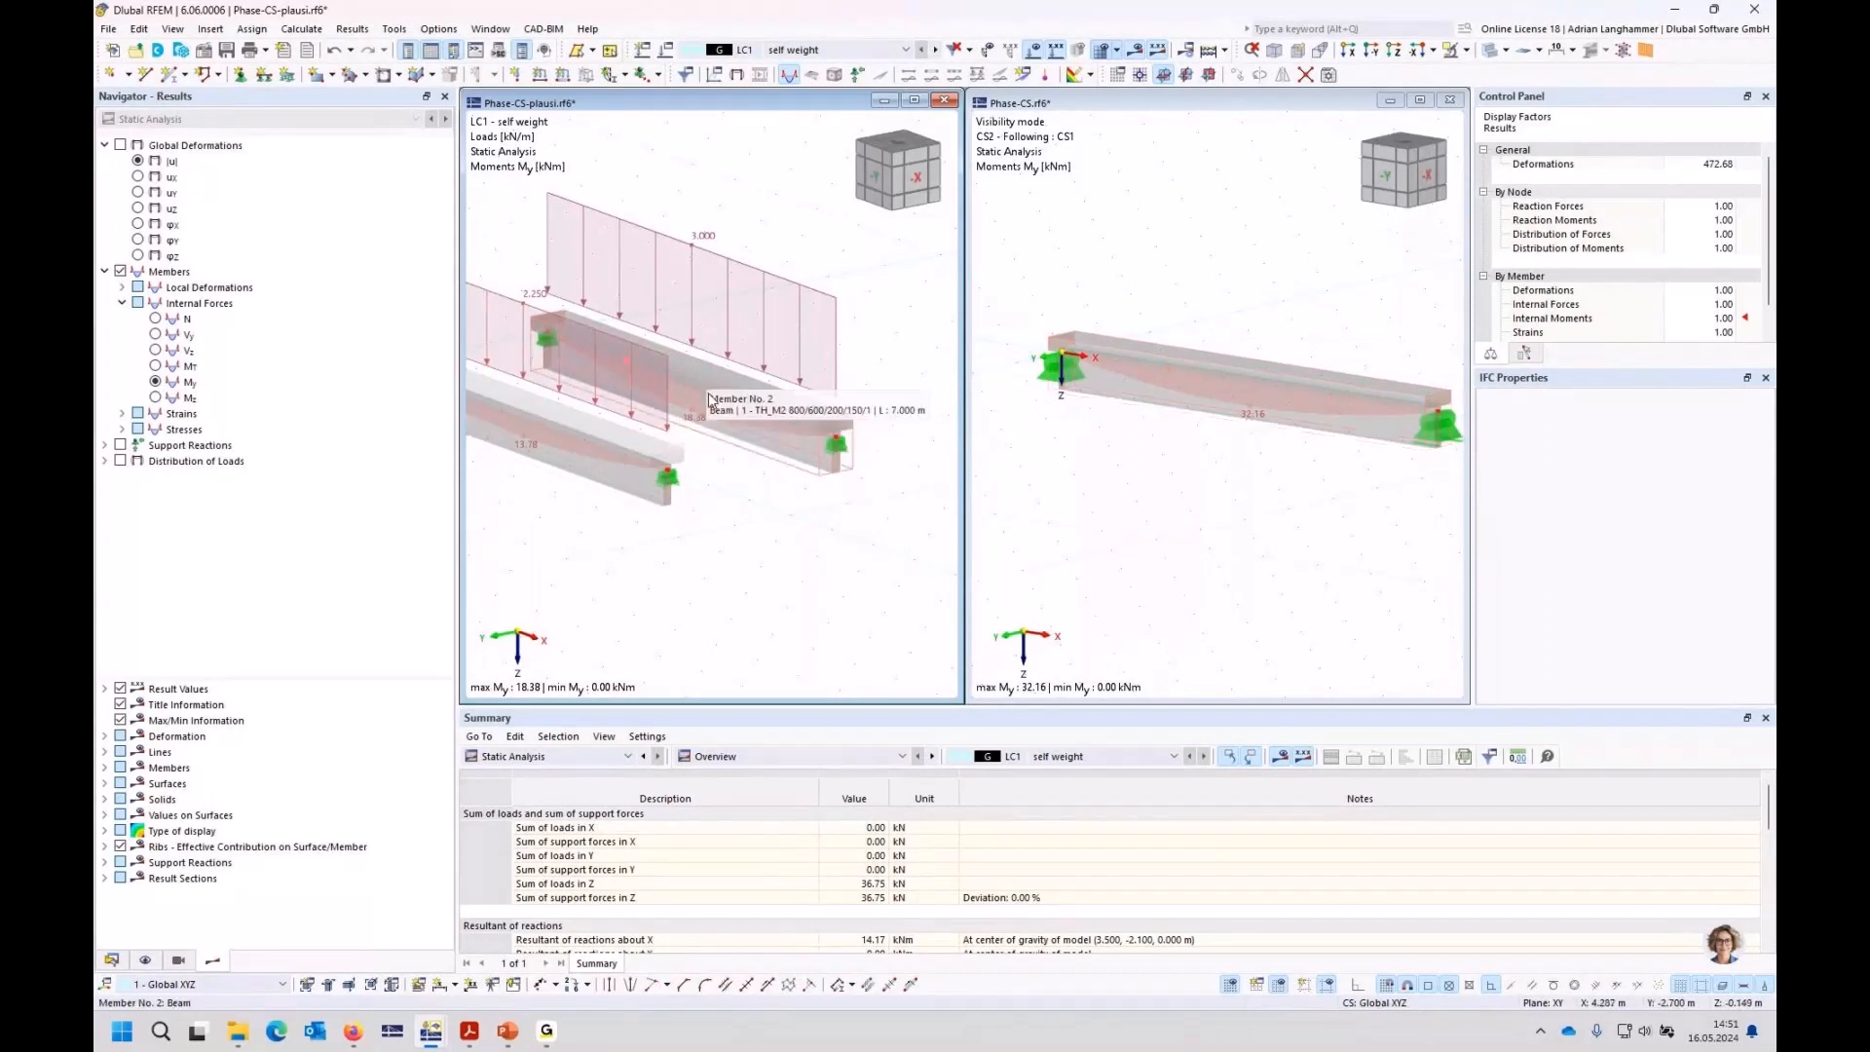
{"action": "middle_click_drag", "start_coordinate": [709, 383], "coordinate": [696, 393]}
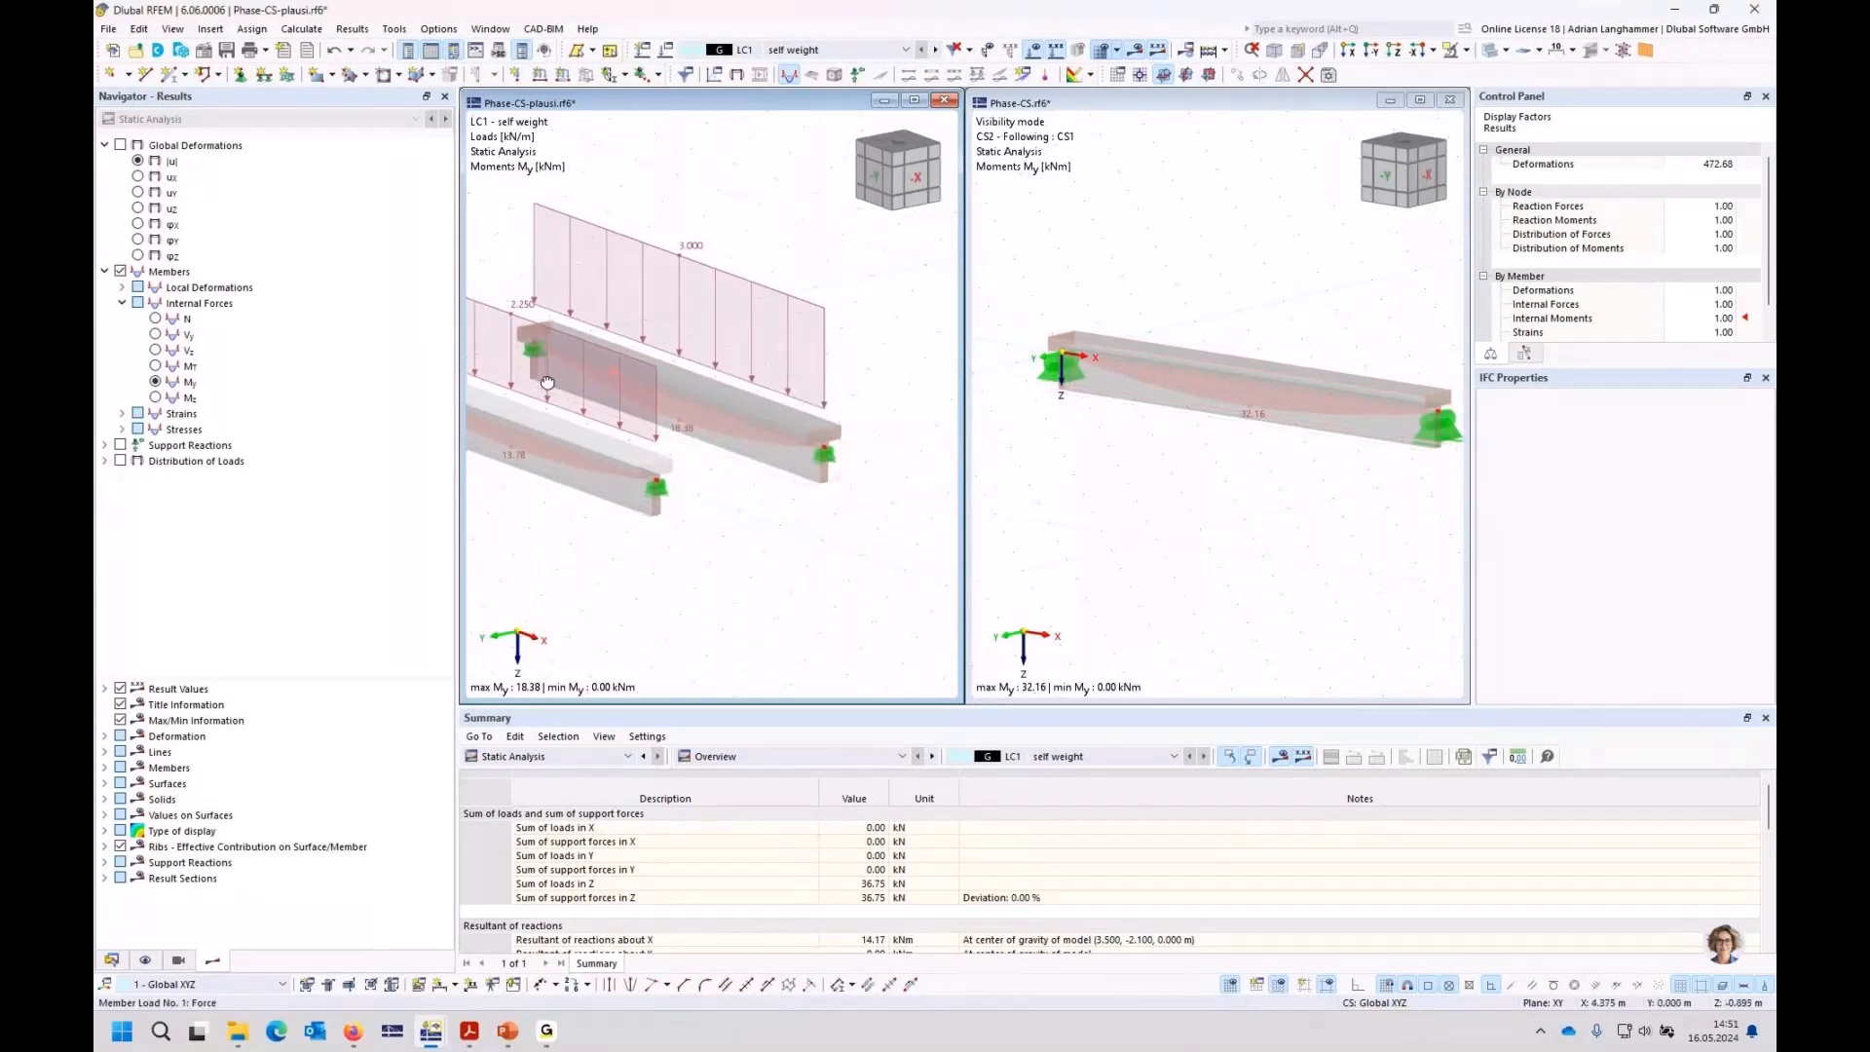
{"action": "mouse_move", "coordinate": [546, 388]}
{"action": "middle_mouse_down", "text": "ctrl"}
{"action": "mouse_move", "coordinate": [581, 394]}
{"action": "mouse_move", "coordinate": [561, 394]}
{"action": "middle_mouse_up", "text": "ctrl"}
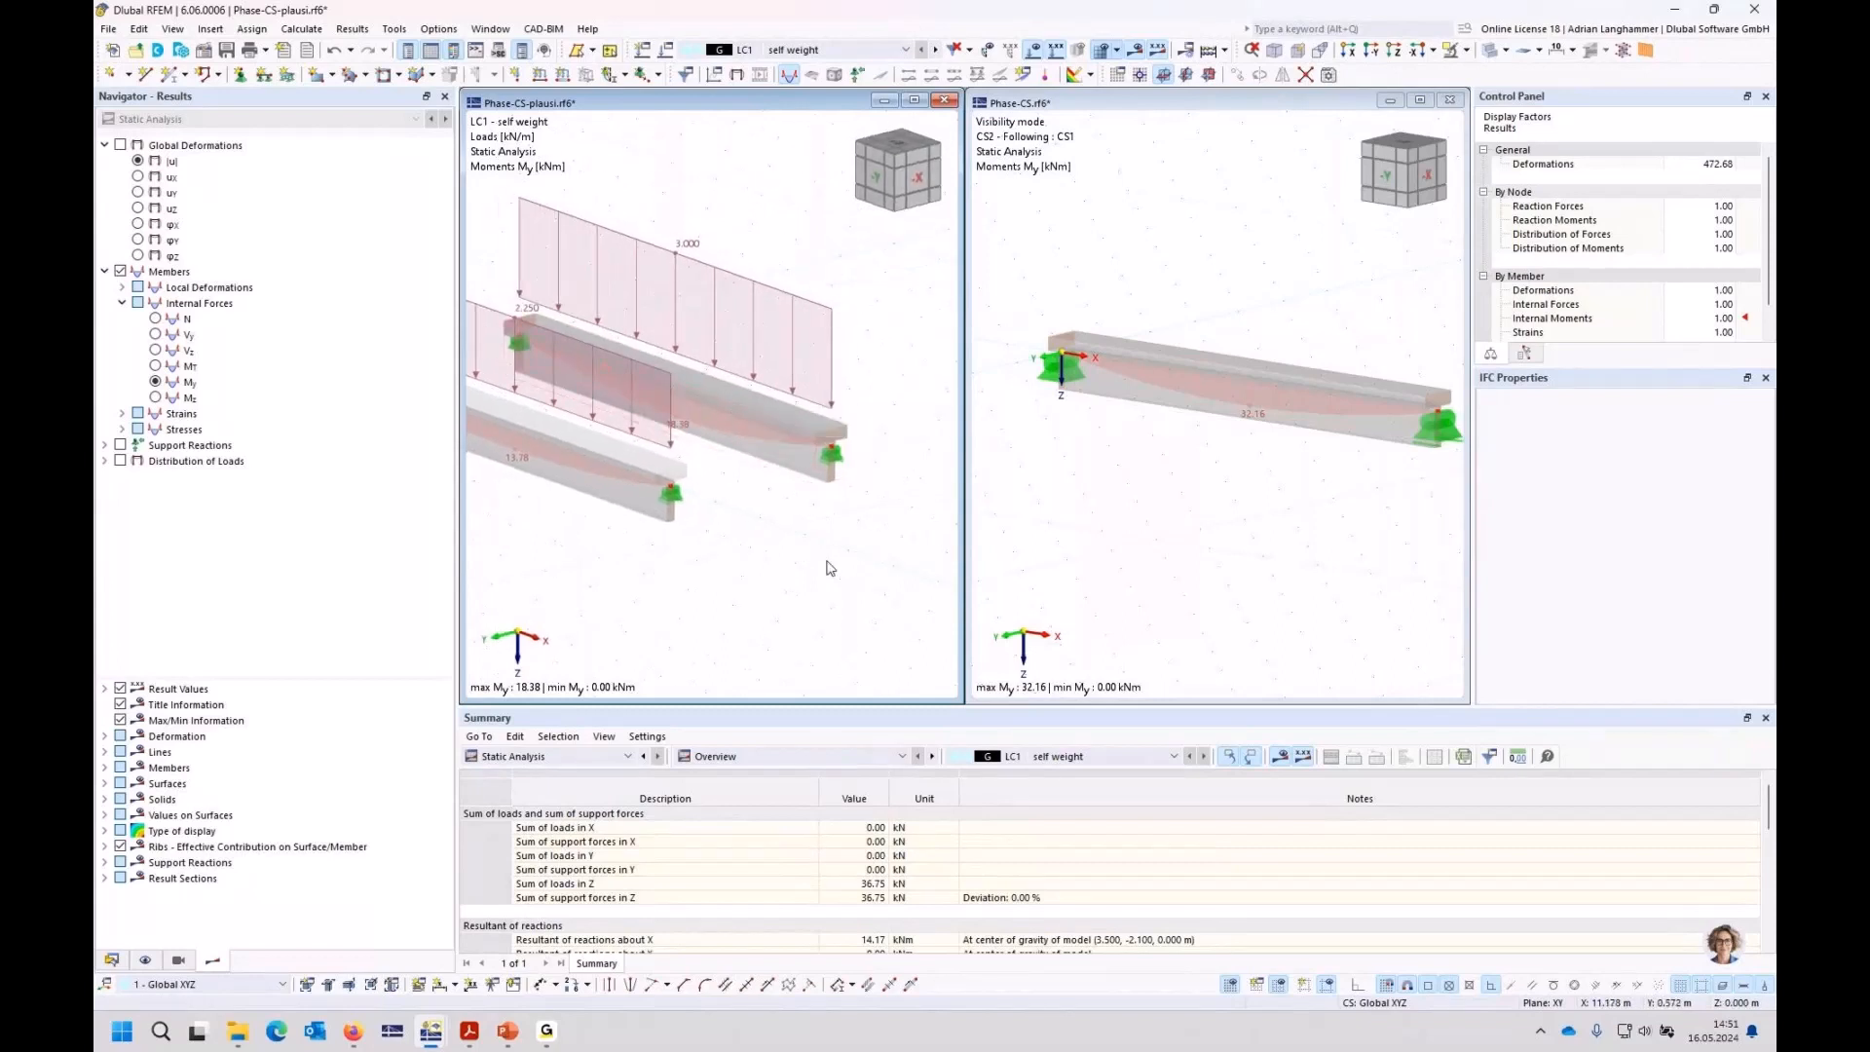
Step: Switch both models back to global deformations |u|, with construction stage CS2 shown in Phase-CS
{"action": "left_click", "coordinate": [120, 145]}
{"action": "left_click", "coordinate": [1148, 499]}
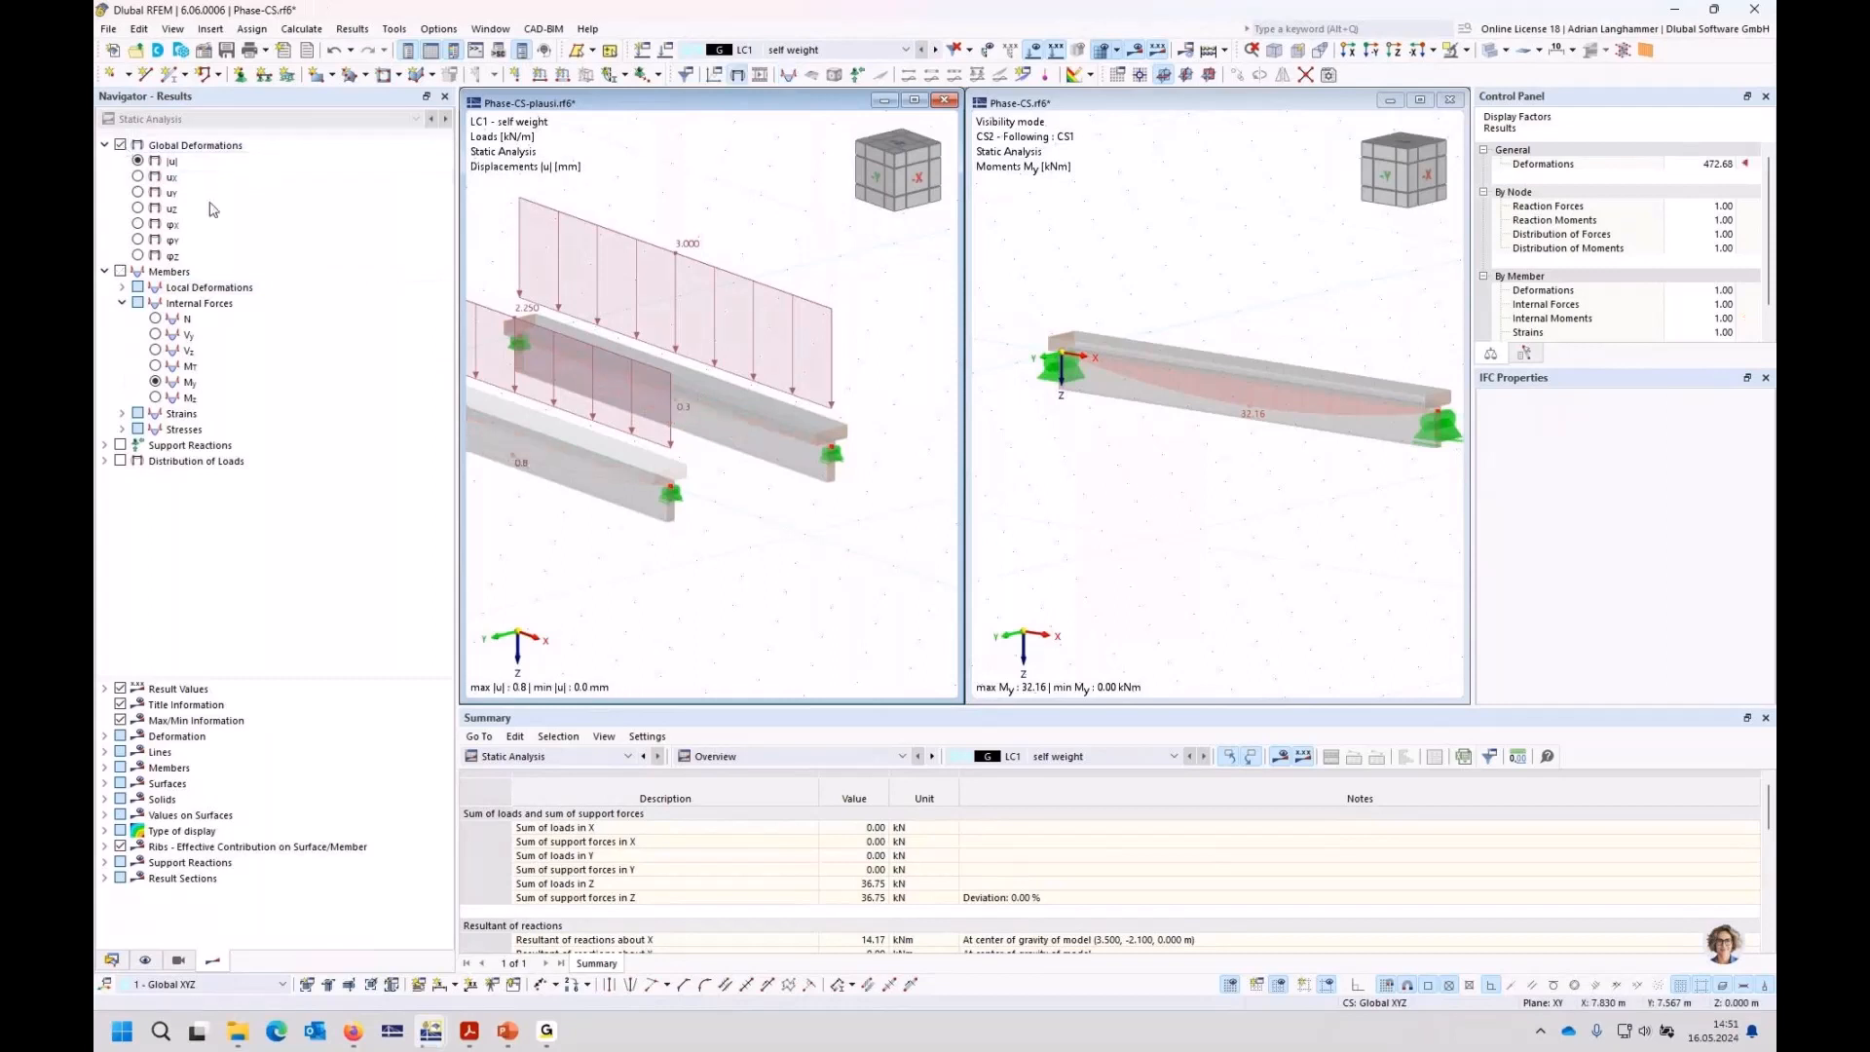
{"action": "left_click", "coordinate": [121, 145]}
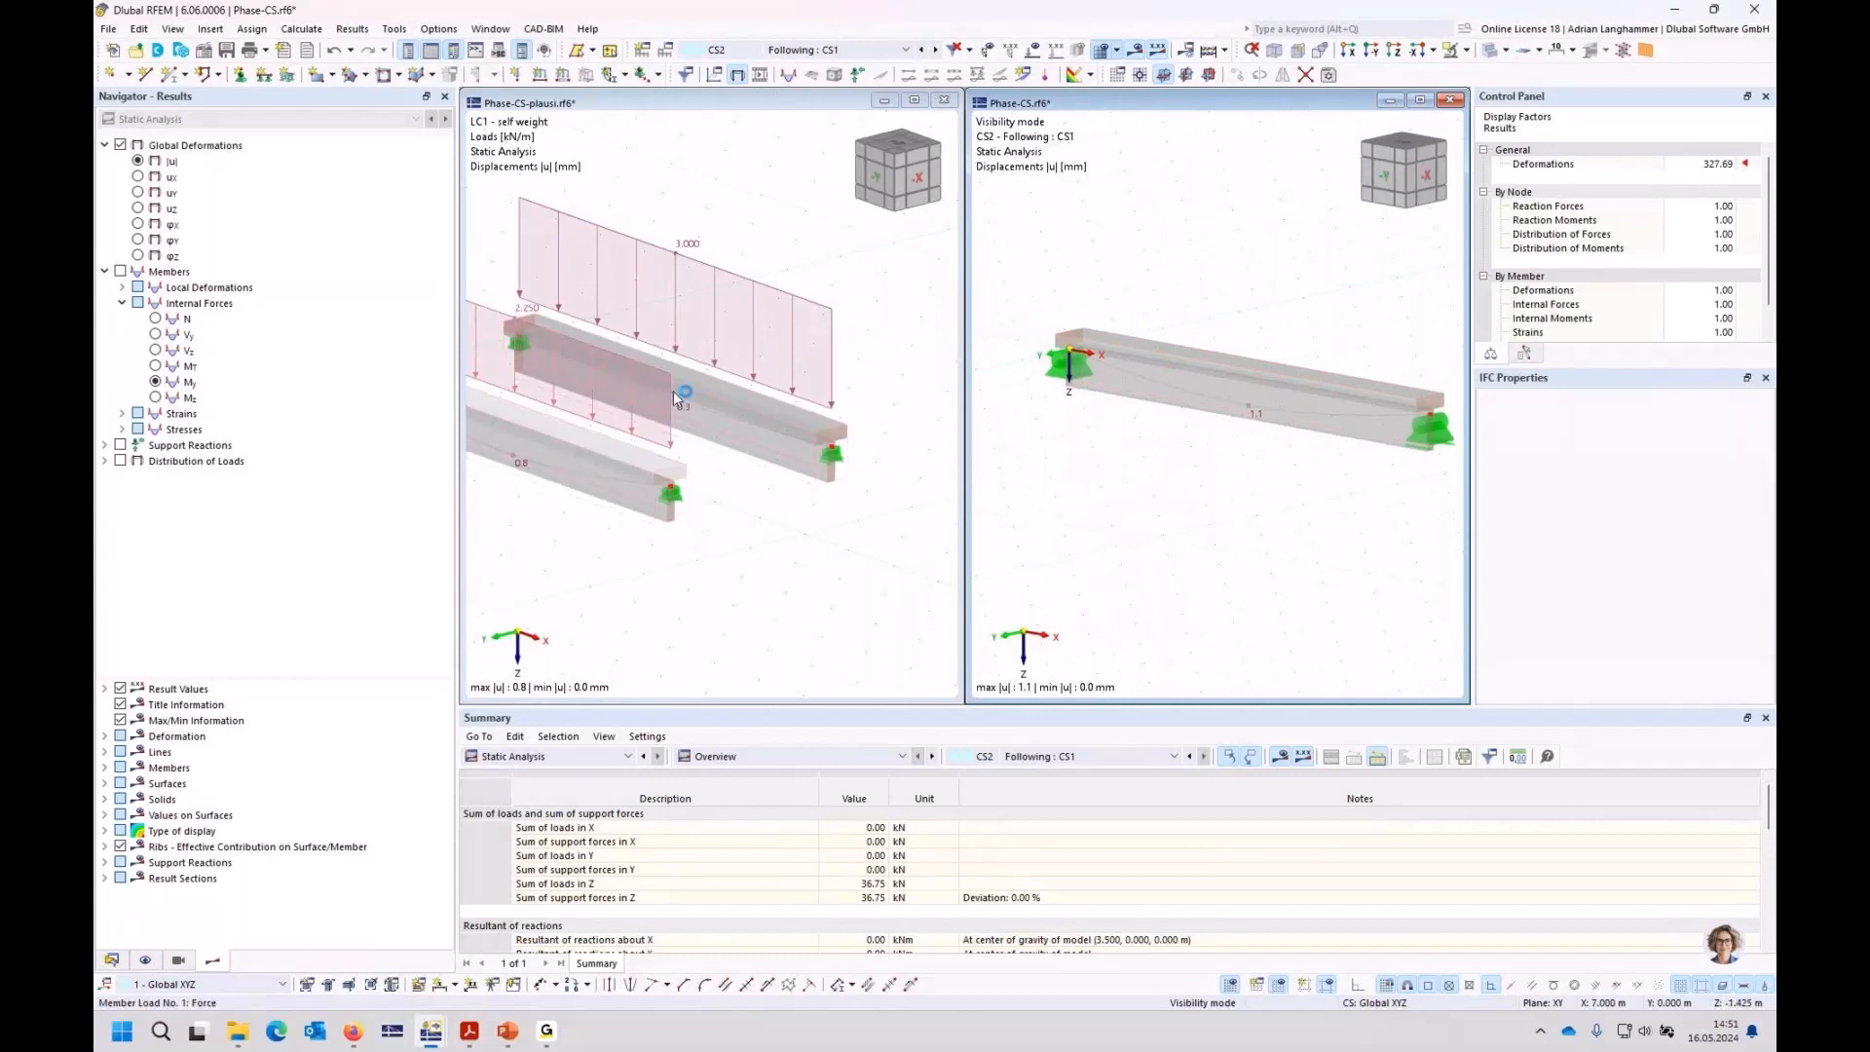
Step: Compare the displacements of the two Phase-CS-plausi beams with the CS2 displacement of the Phase-CS beam
{"action": "mouse_move", "coordinate": [674, 389]}
{"action": "left_click", "coordinate": [715, 470]}
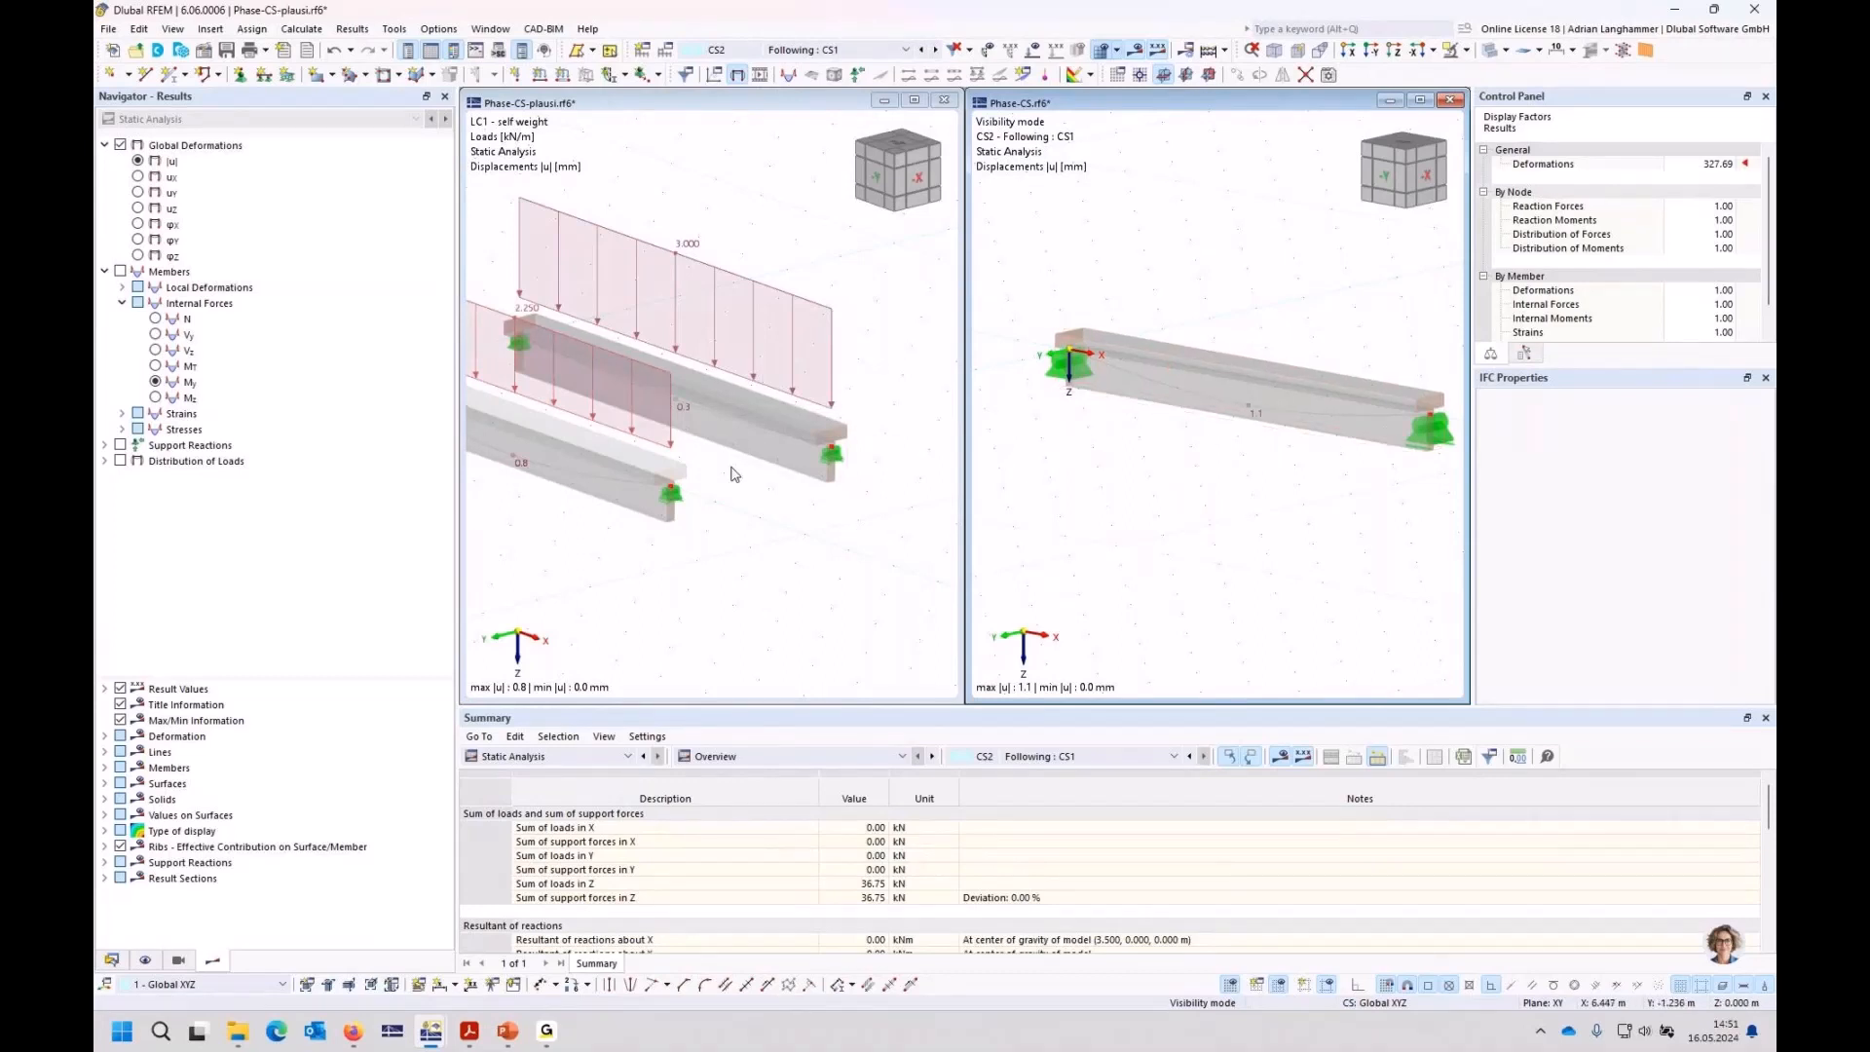
{"action": "middle_click_drag", "start_coordinate": [716, 469], "coordinate": [756, 522]}
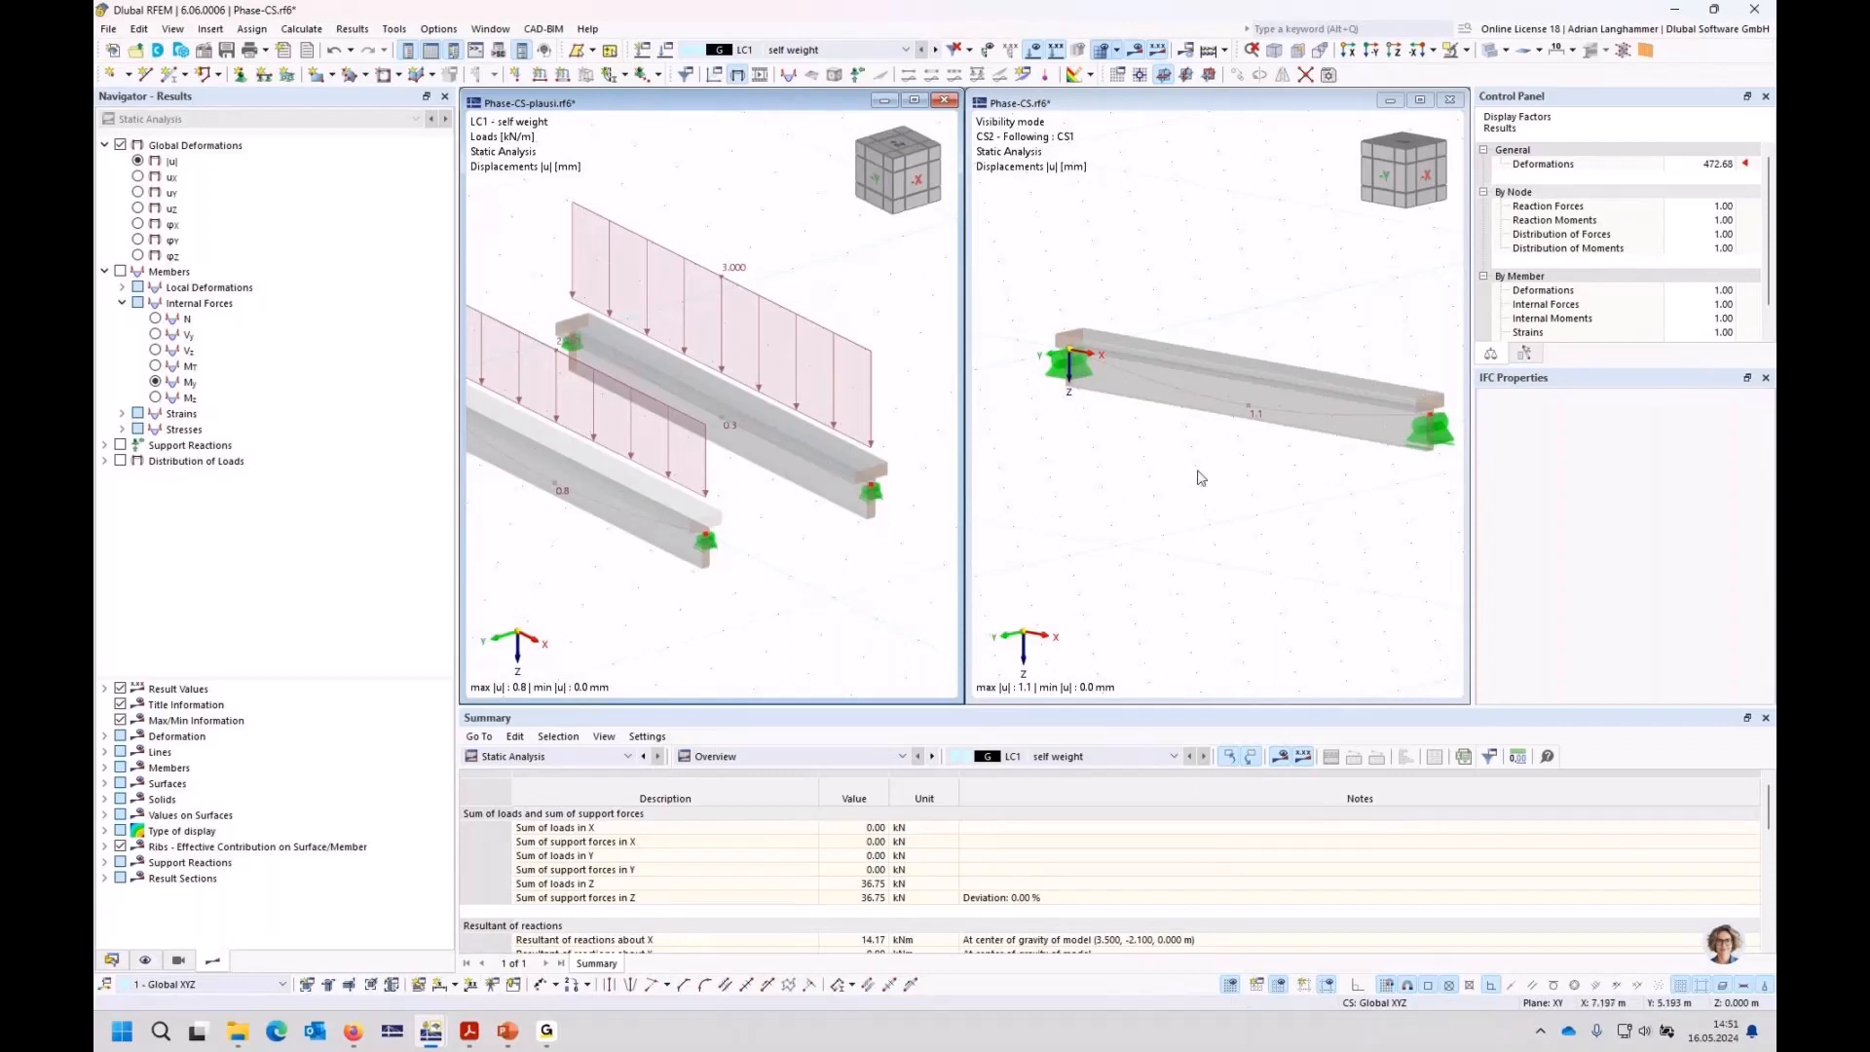
{"action": "middle_click_drag", "start_coordinate": [1196, 478], "coordinate": [1165, 471]}
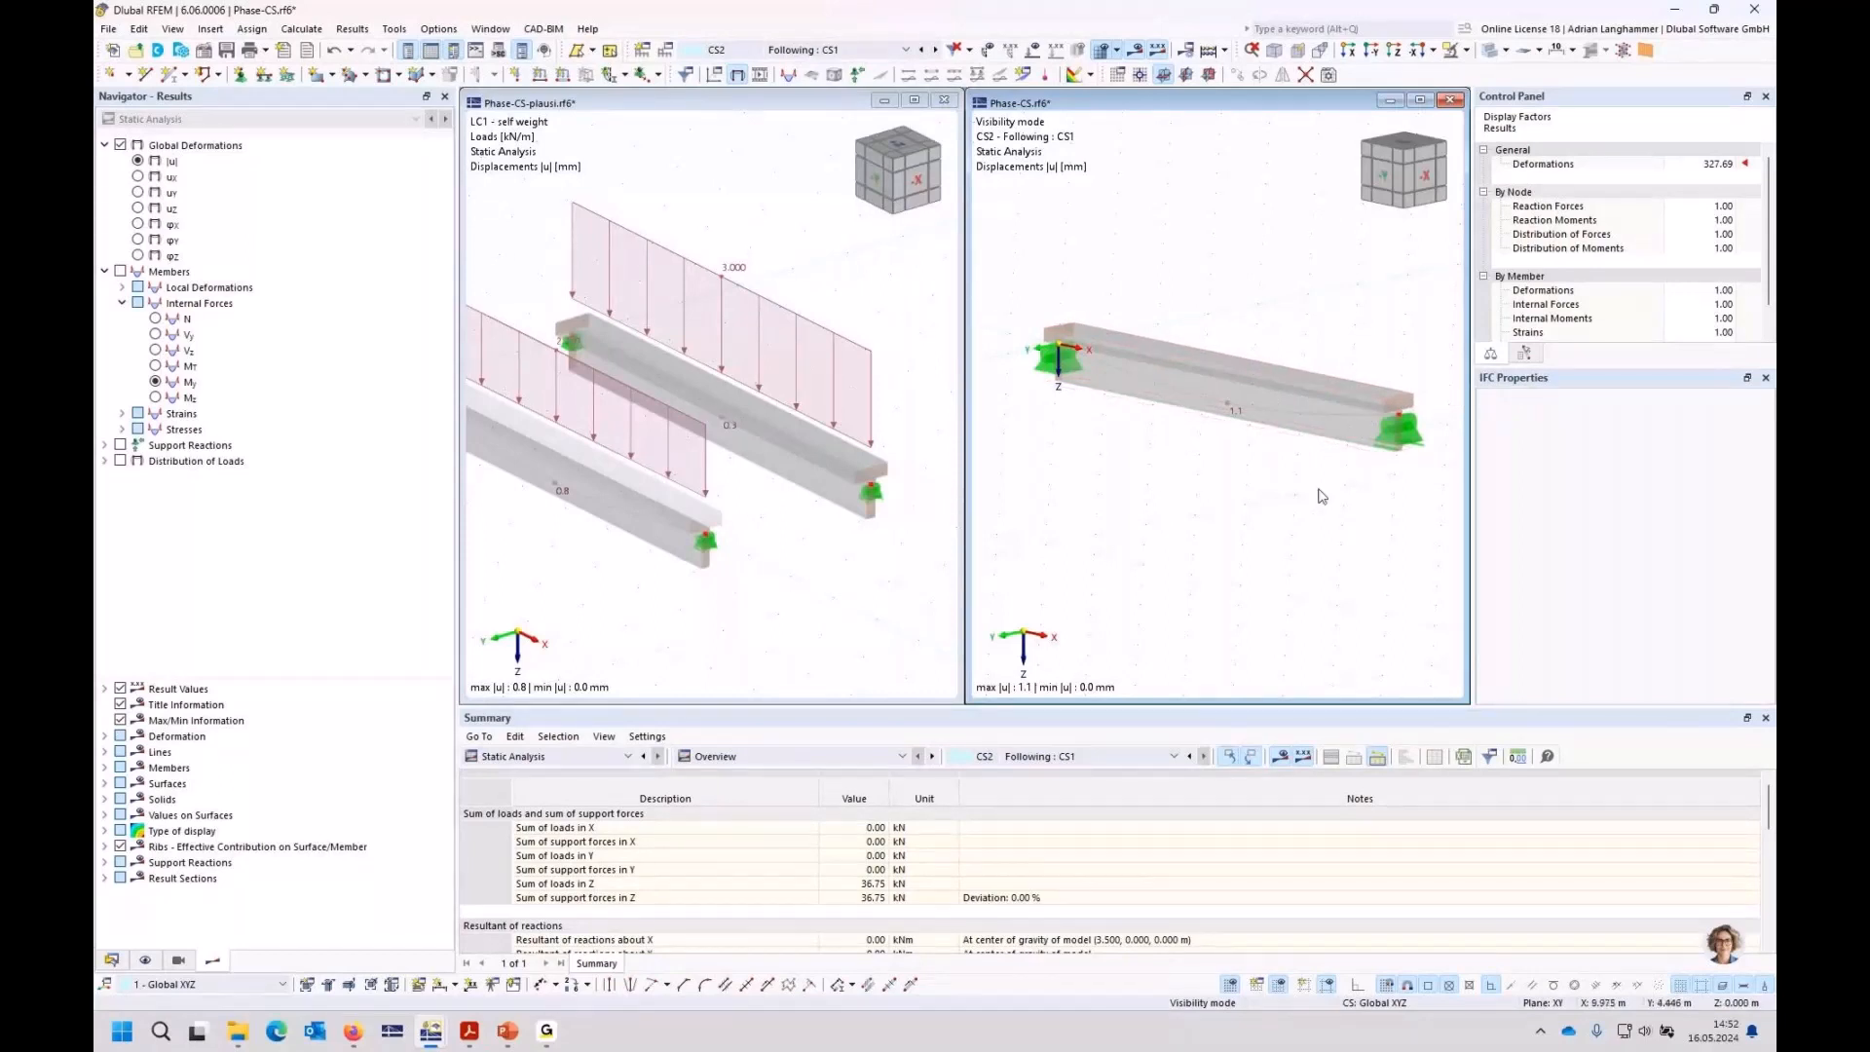
{"action": "middle_click_drag", "start_coordinate": [1299, 489], "coordinate": [1258, 497]}
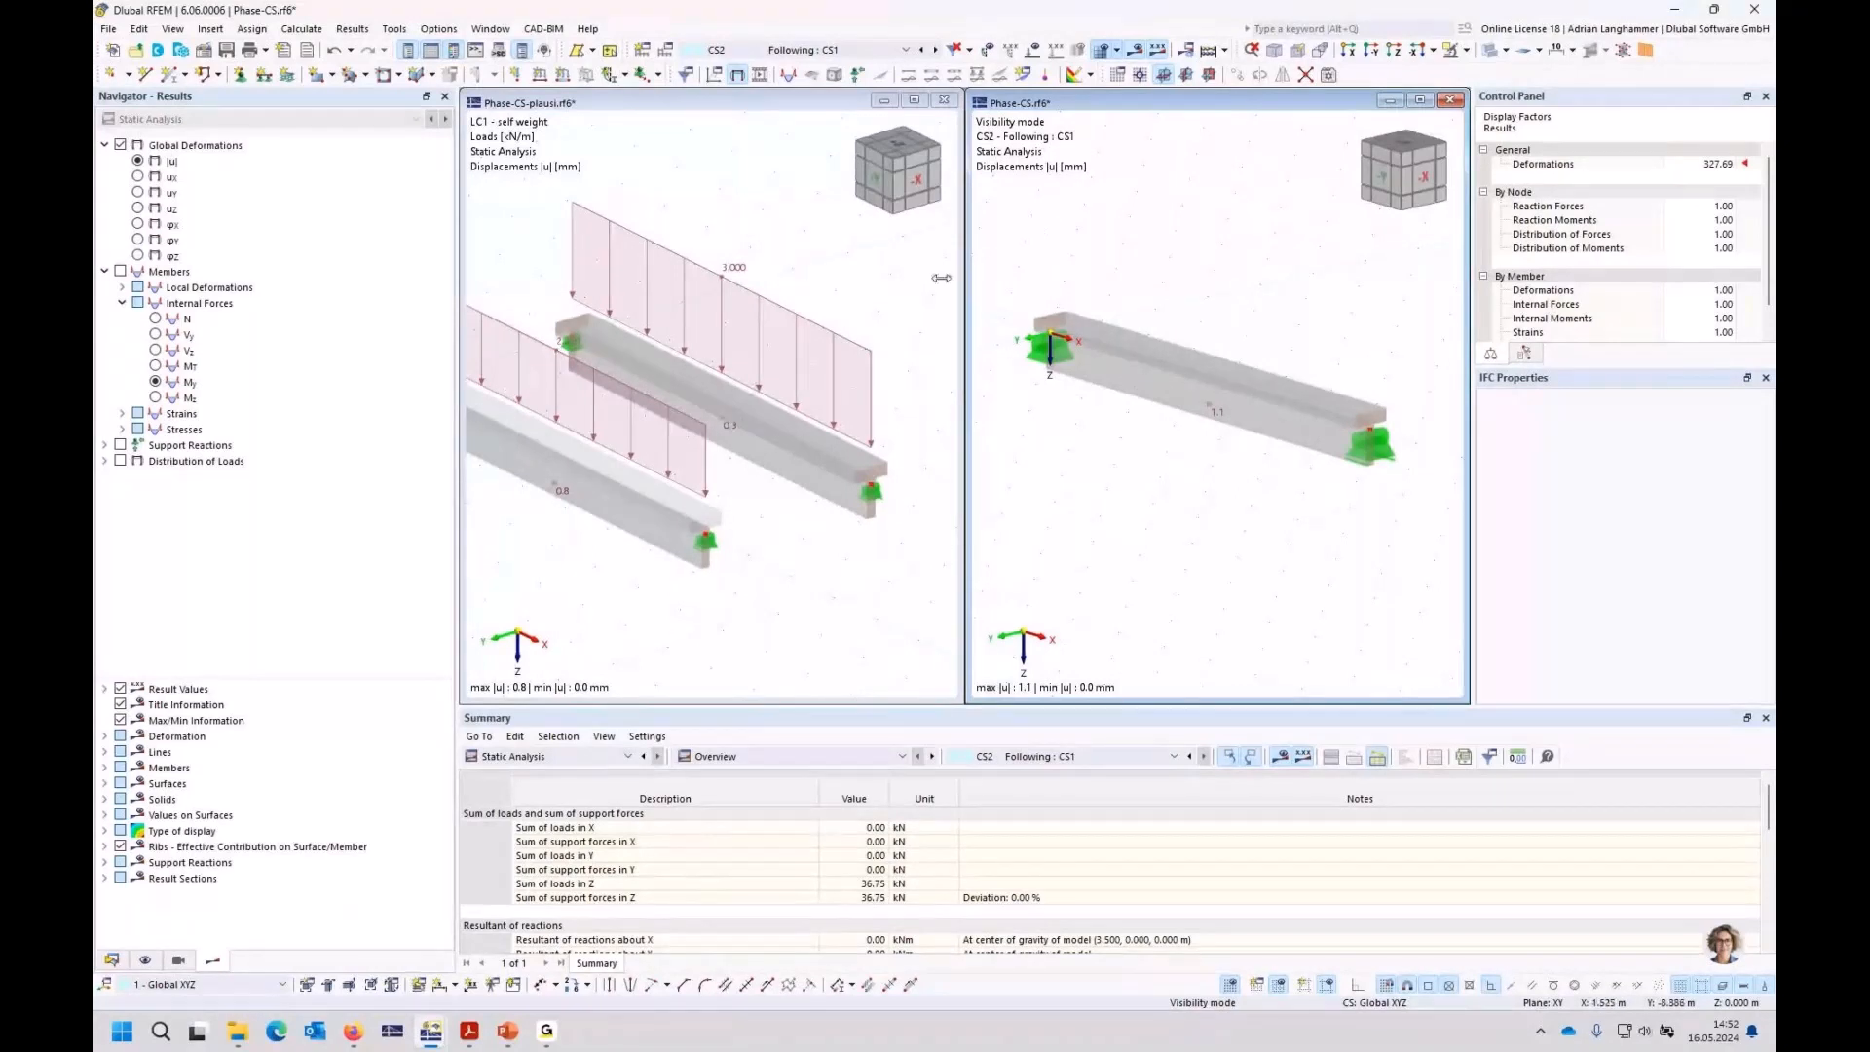
{"action": "middle_click_drag", "start_coordinate": [830, 268], "coordinate": [805, 236]}
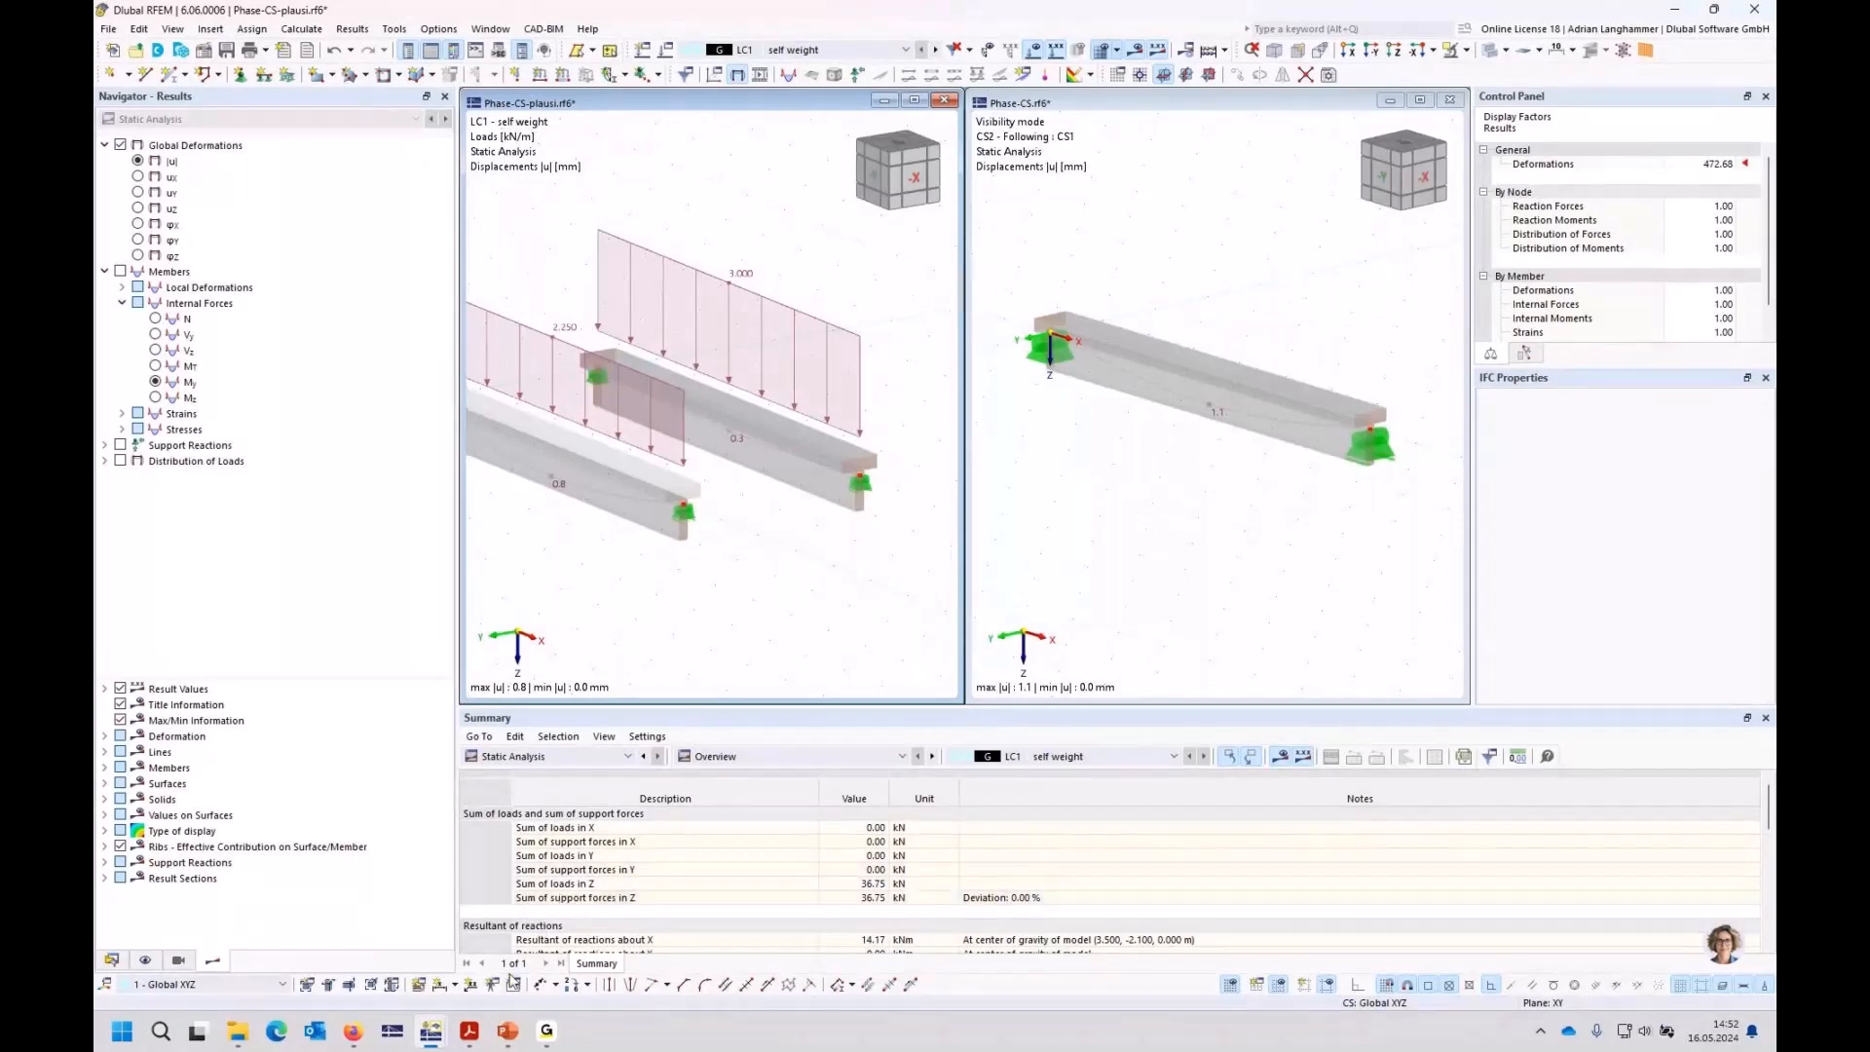
Step: Switch to the browser and open the Webinars page from the Events section of the Dlubal website
{"action": "left_click", "coordinate": [546, 1030]}
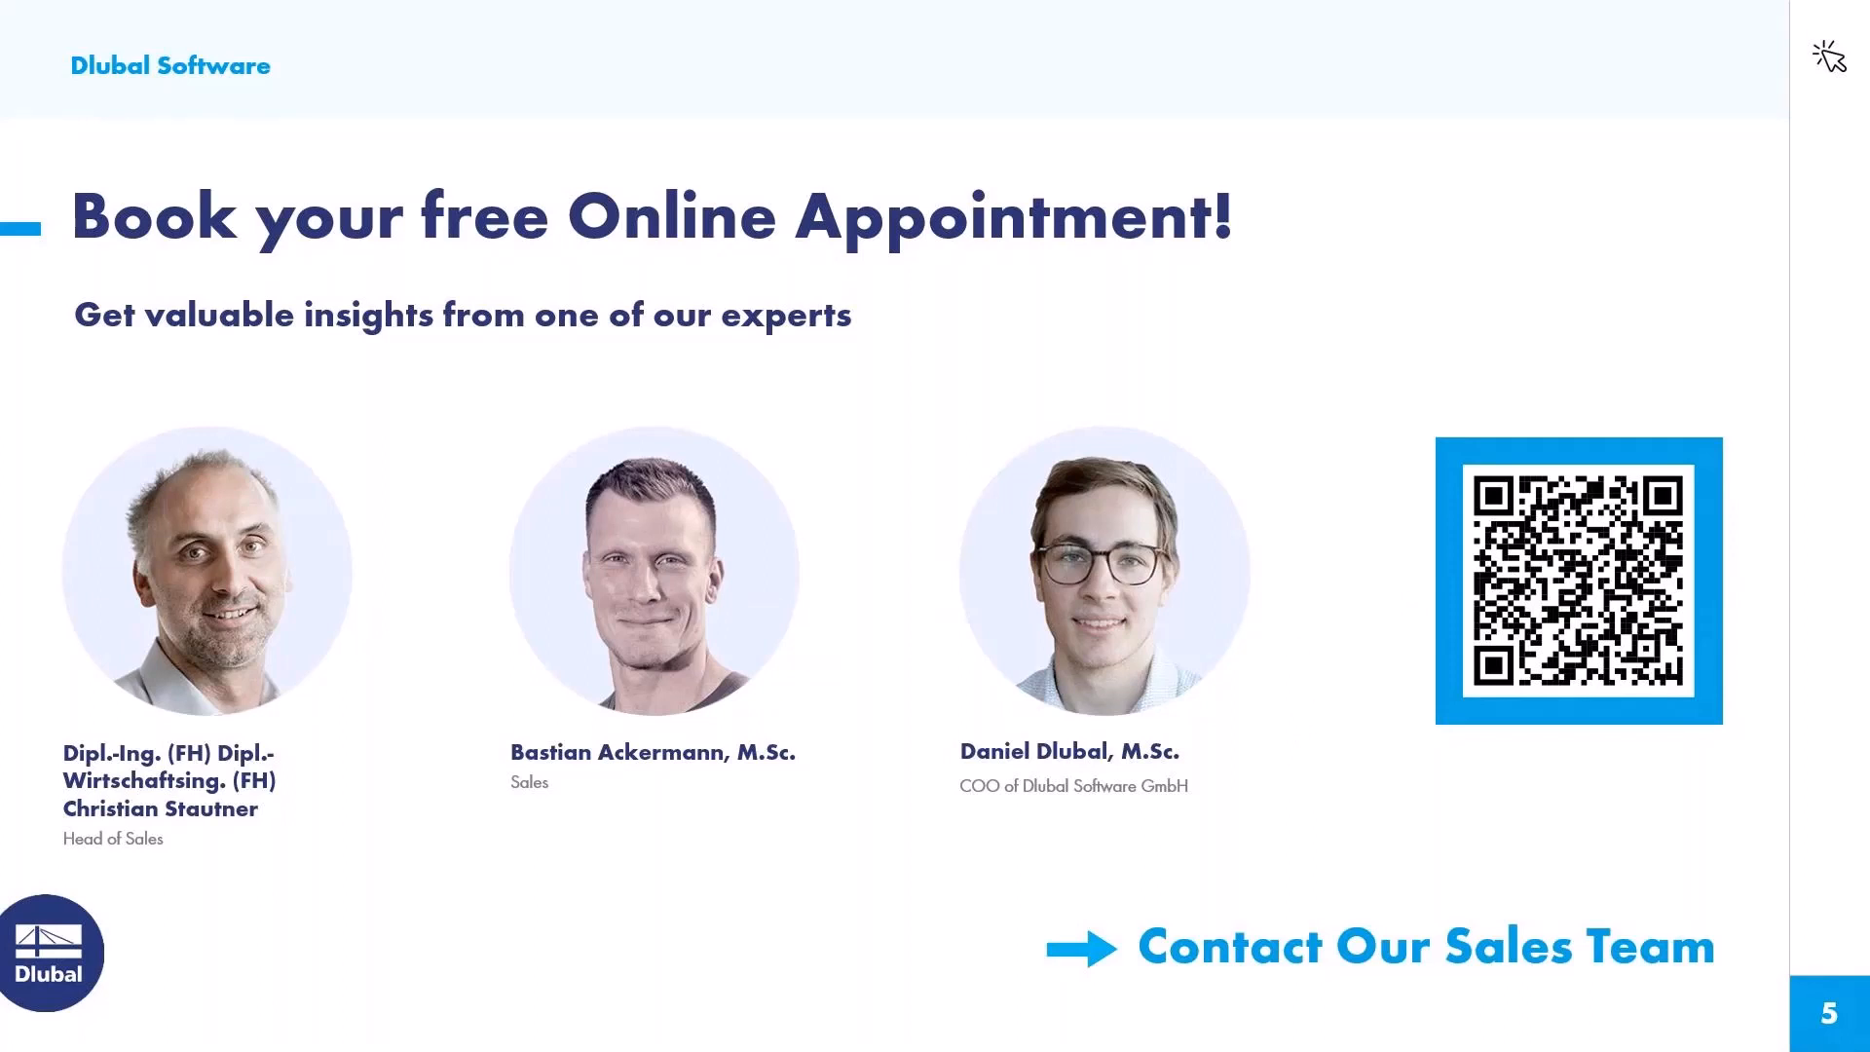
{"action": "key", "text": "alt+Tab"}
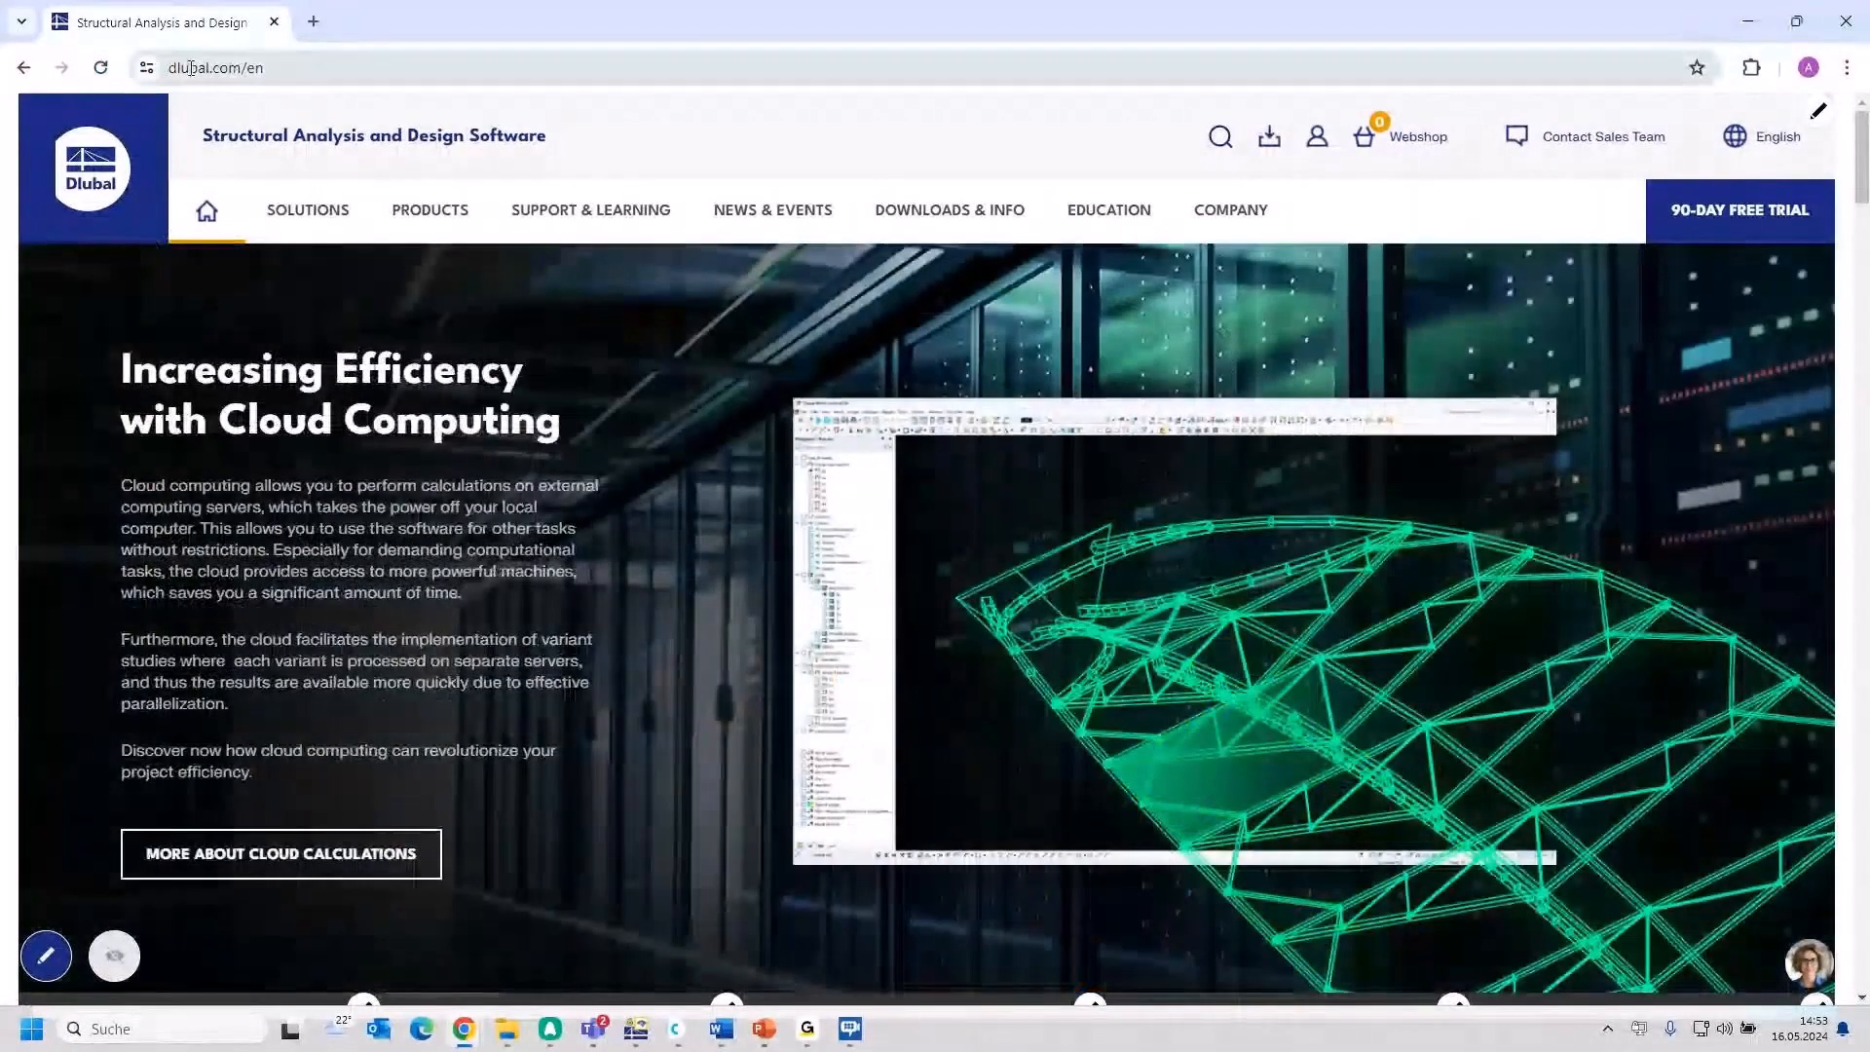
{"action": "mouse_move", "coordinate": [780, 220]}
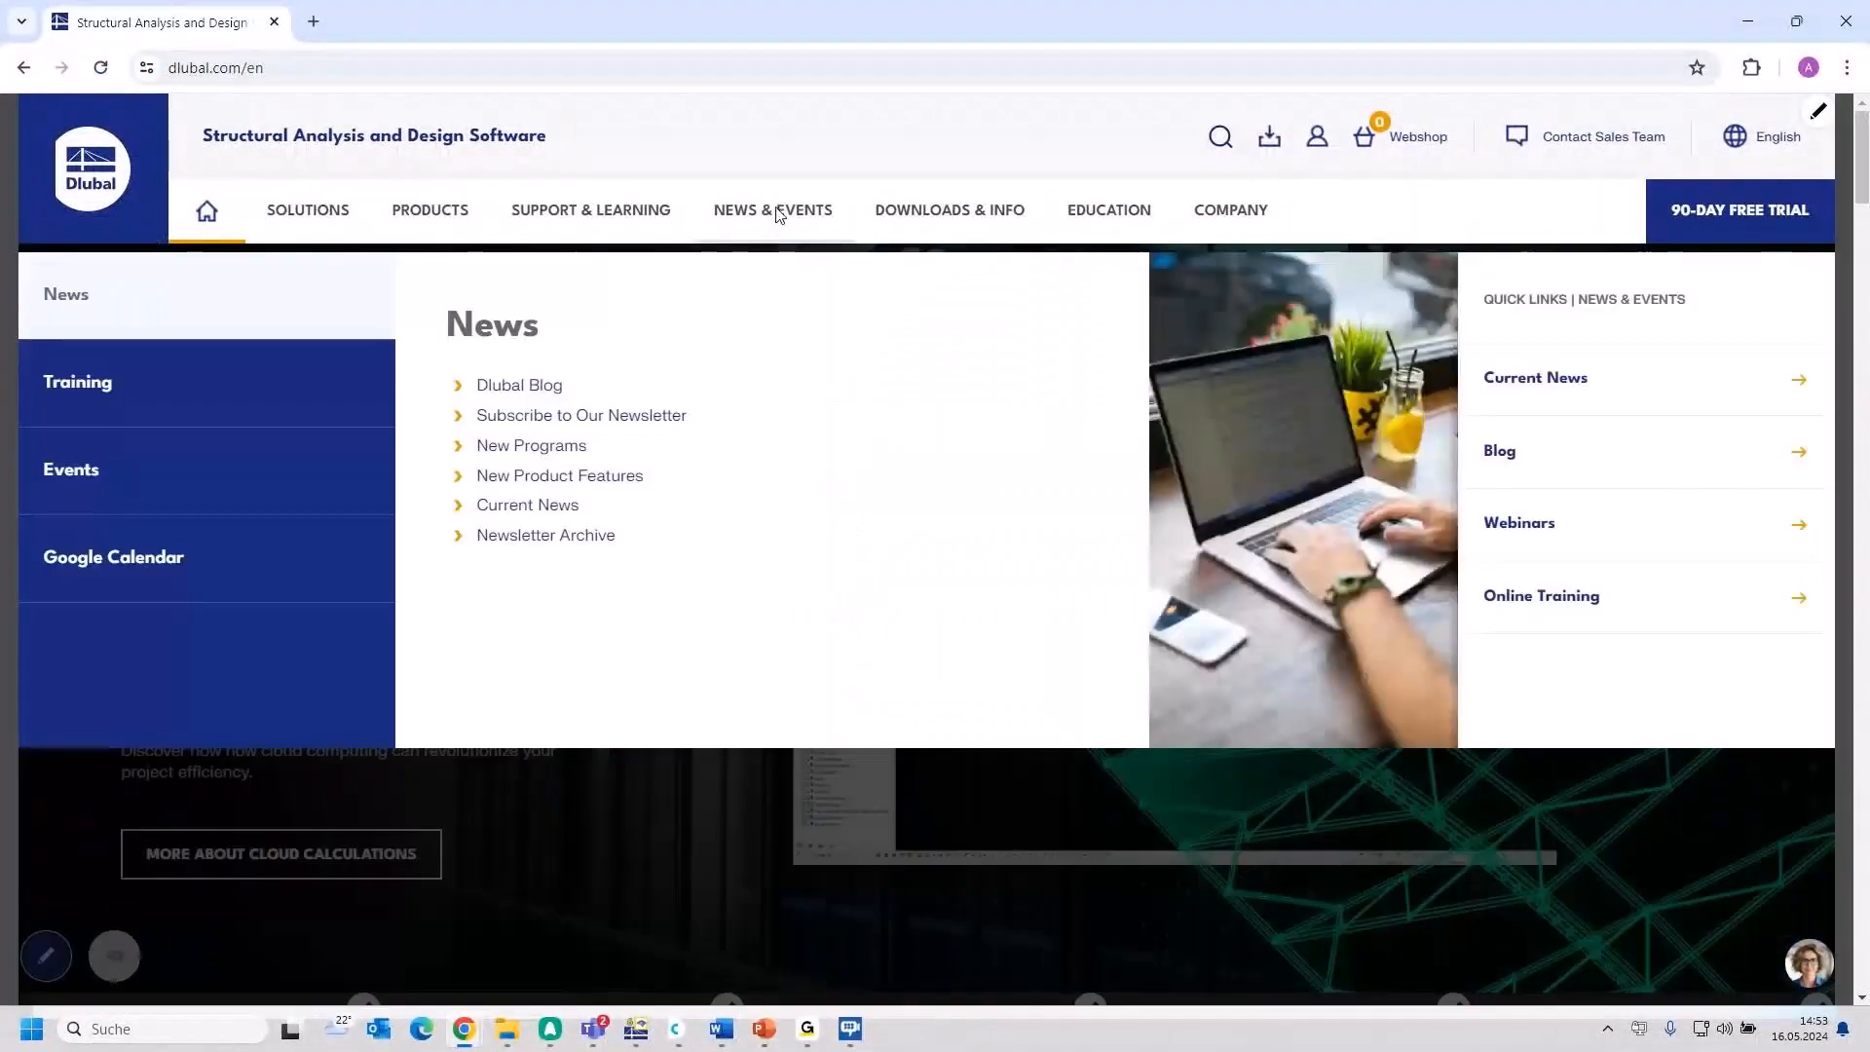
{"action": "mouse_move", "coordinate": [221, 473]}
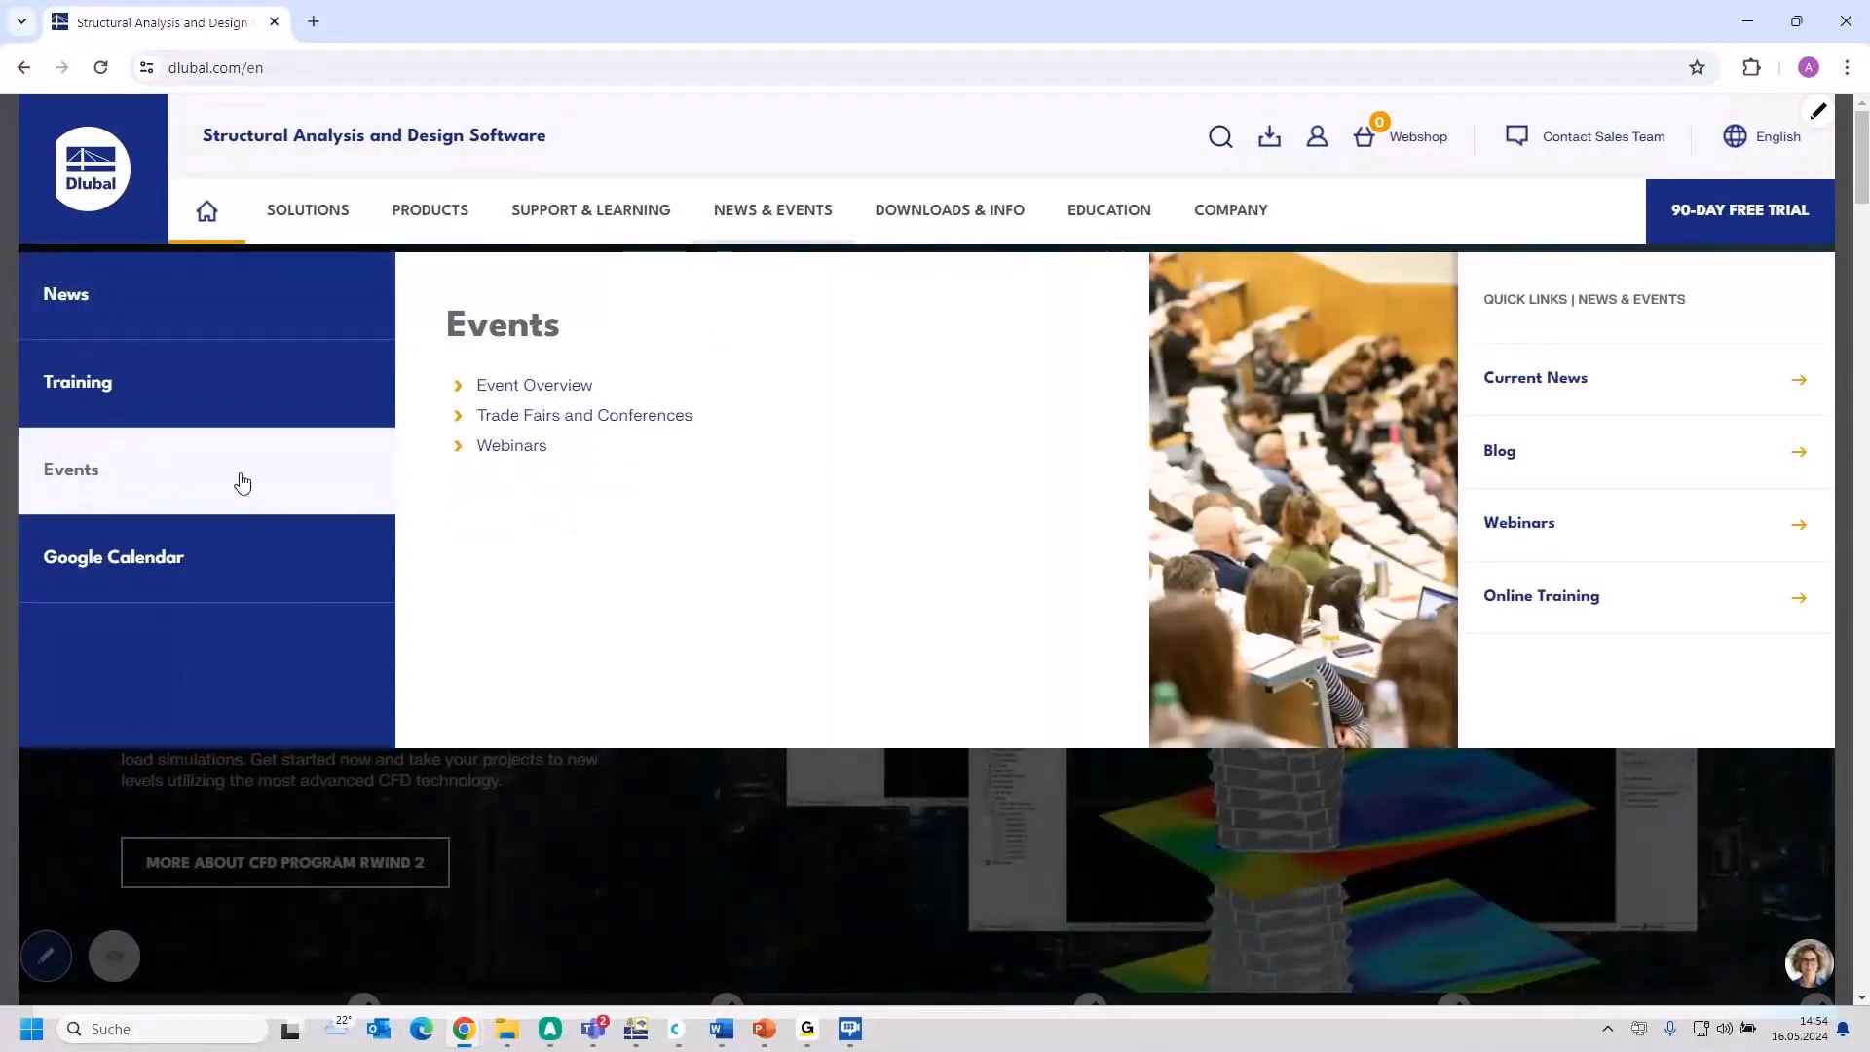
{"action": "left_click", "coordinate": [510, 448]}
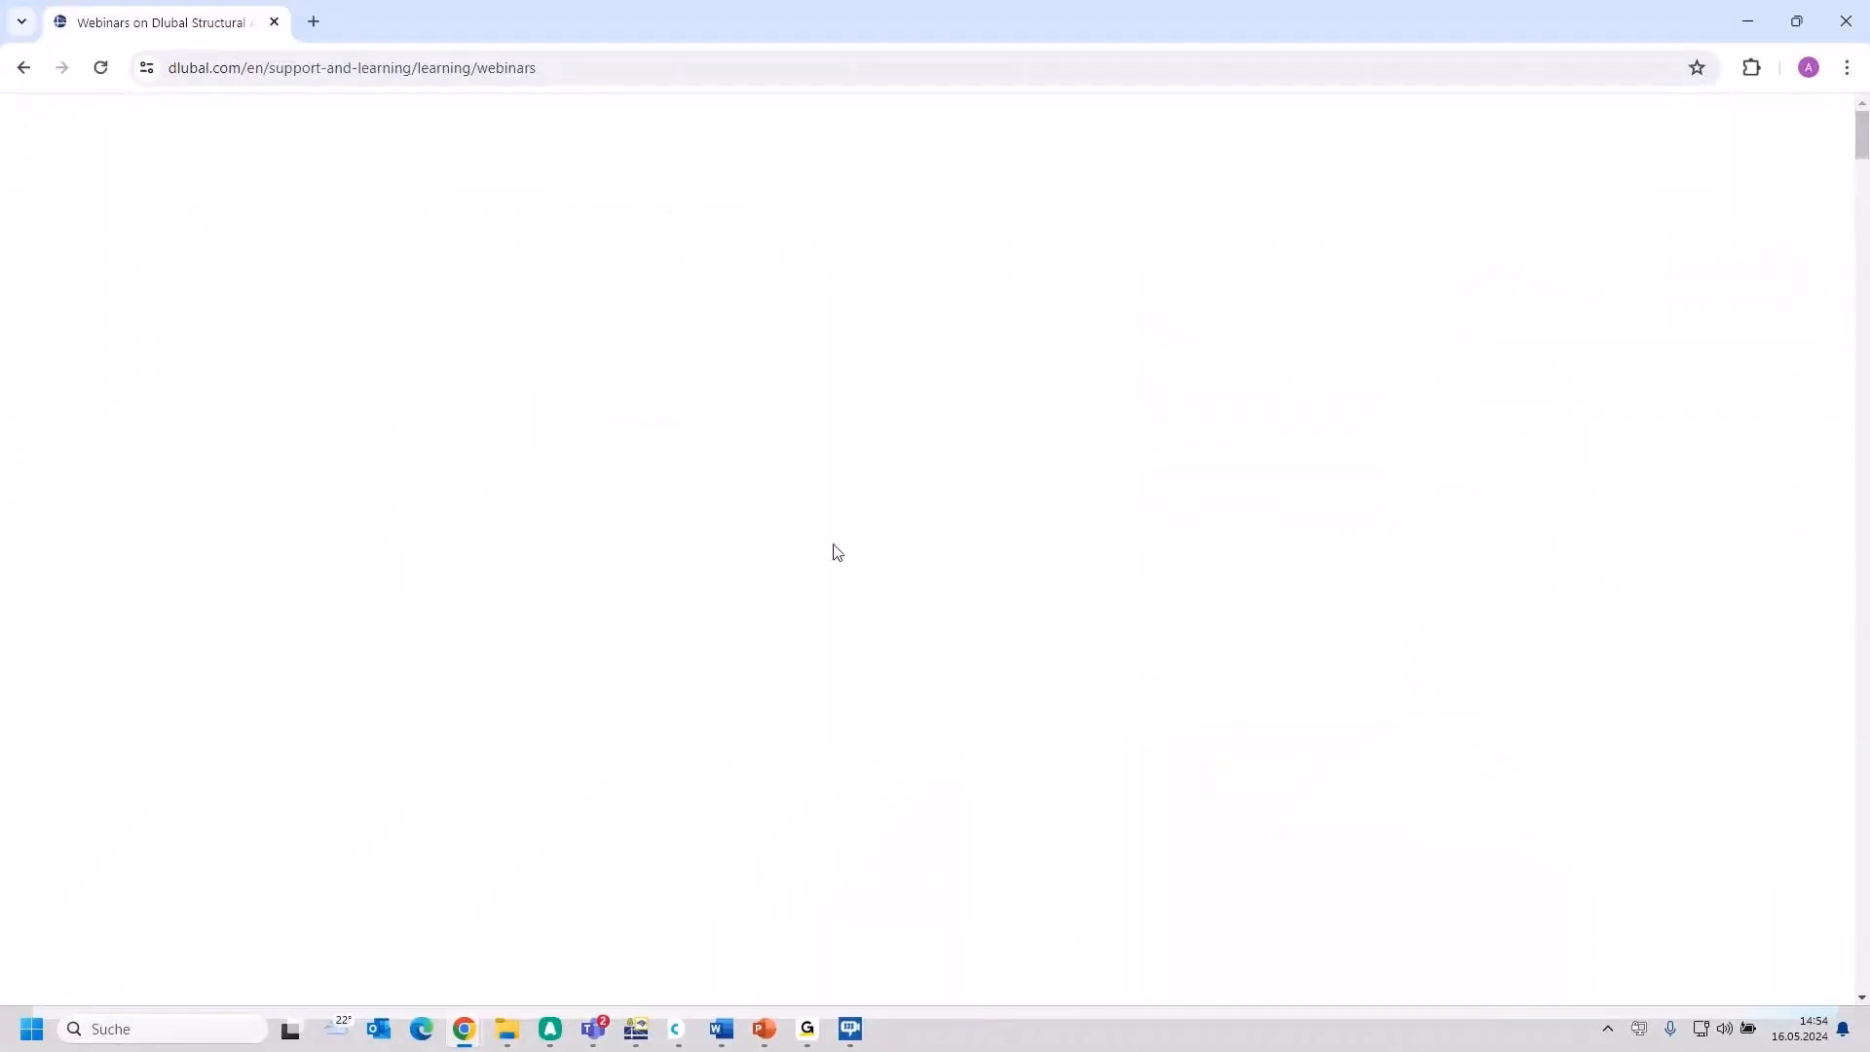
Step: Look through the upcoming webinars on the Webinars page, checking their topics, dates and languages
{"action": "scroll", "coordinate": [1216, 577], "scroll_direction": "down", "scroll_amount": 5}
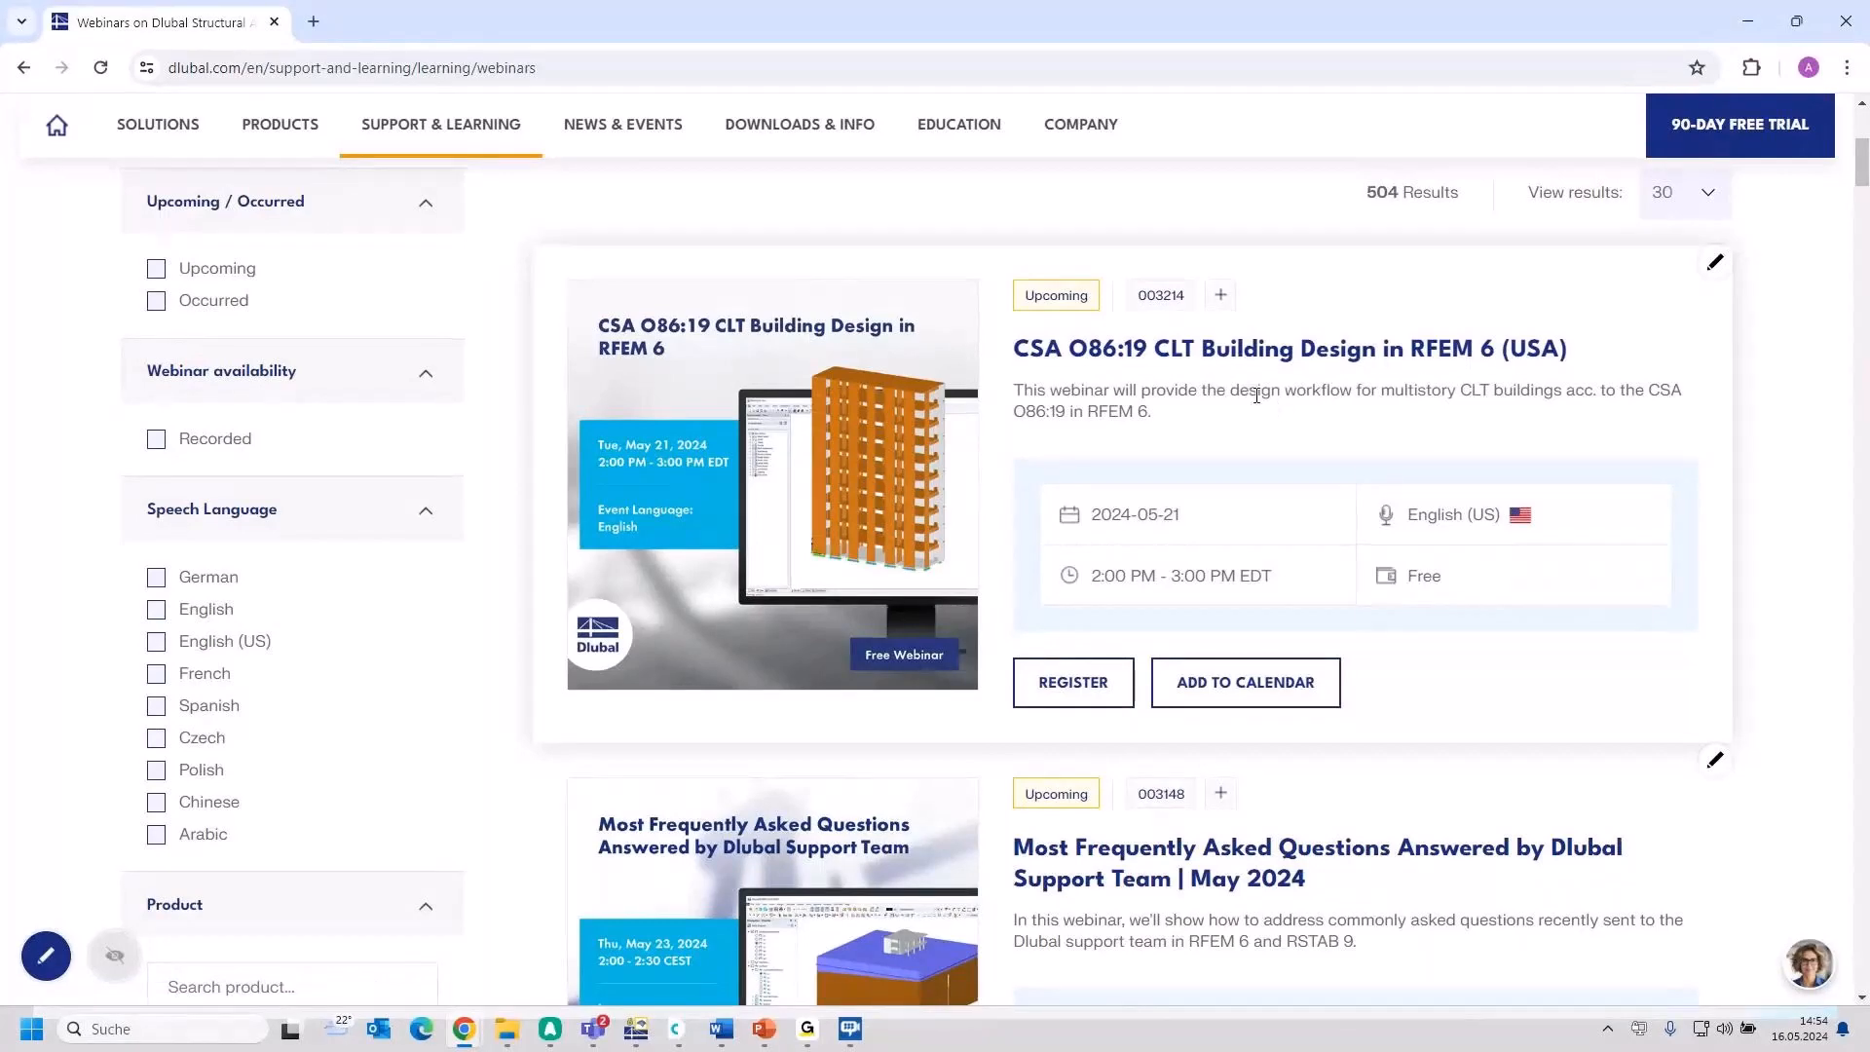
{"action": "scroll", "coordinate": [1342, 448], "scroll_direction": "down", "scroll_amount": 2}
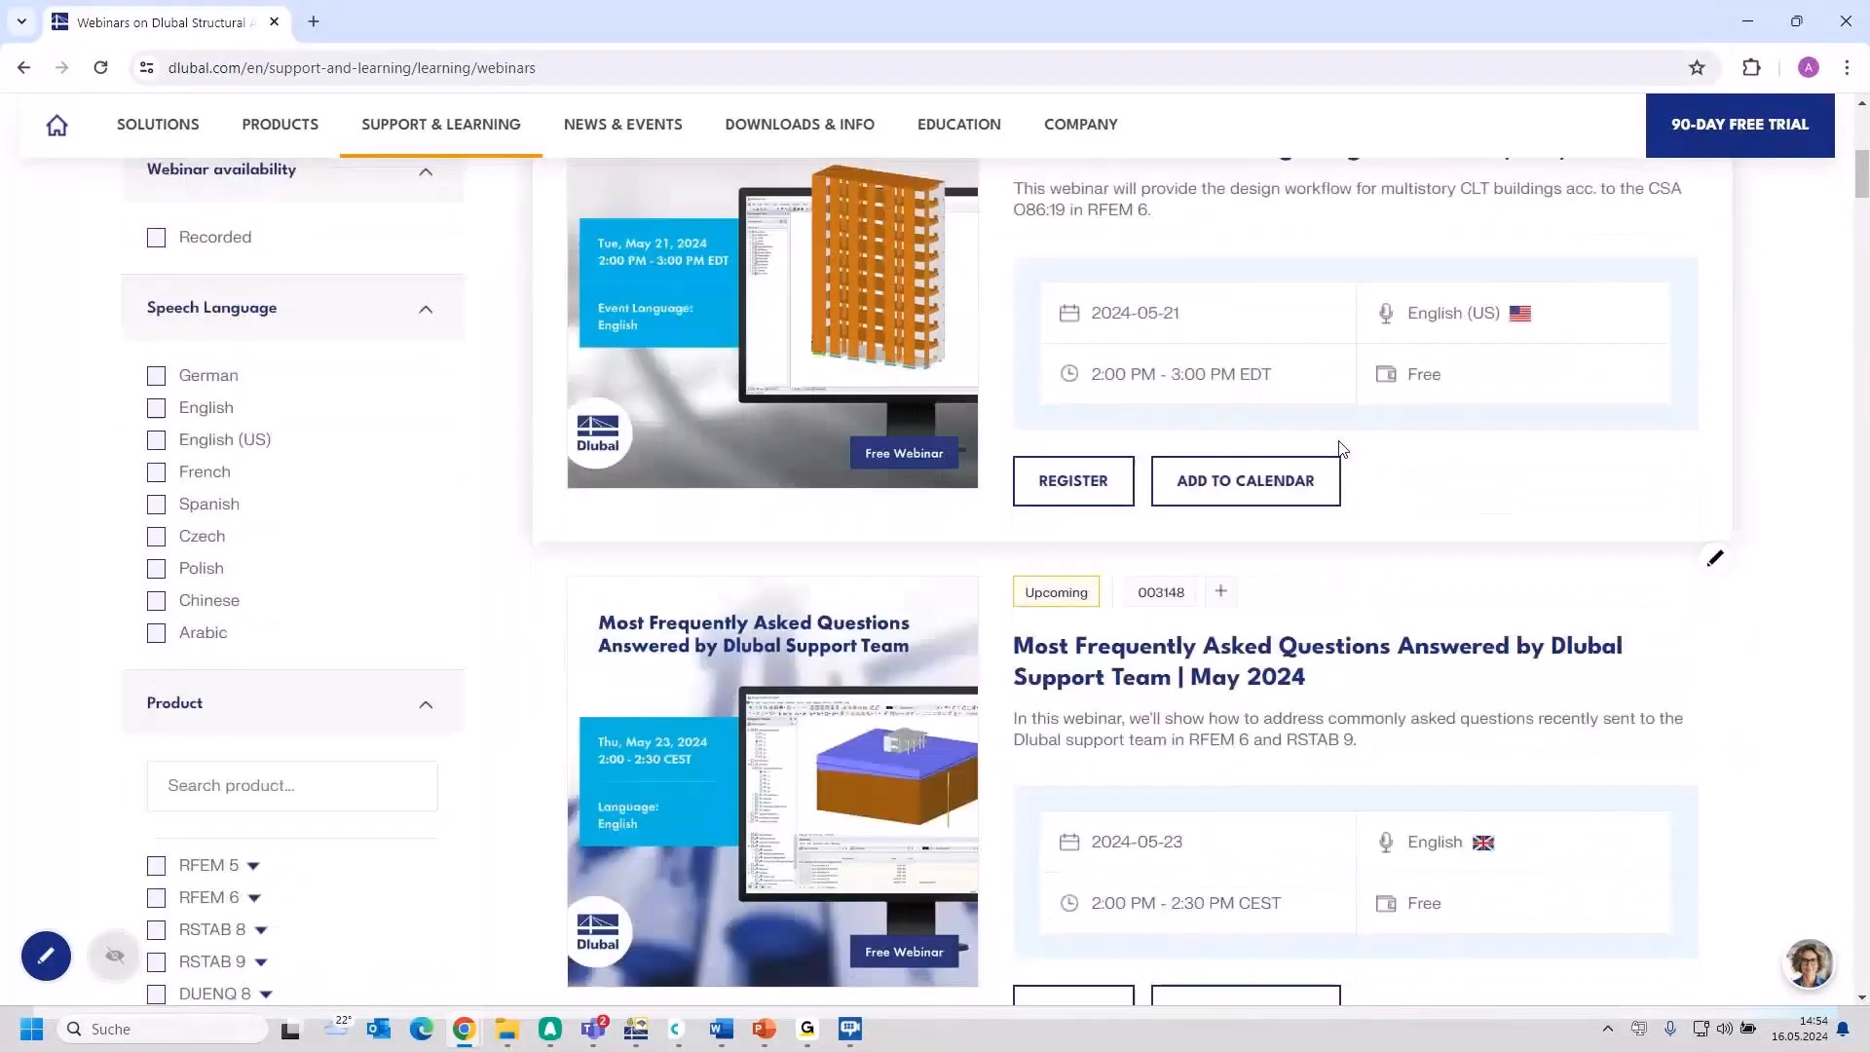
{"action": "scroll", "coordinate": [1342, 448], "scroll_direction": "up", "scroll_amount": 1}
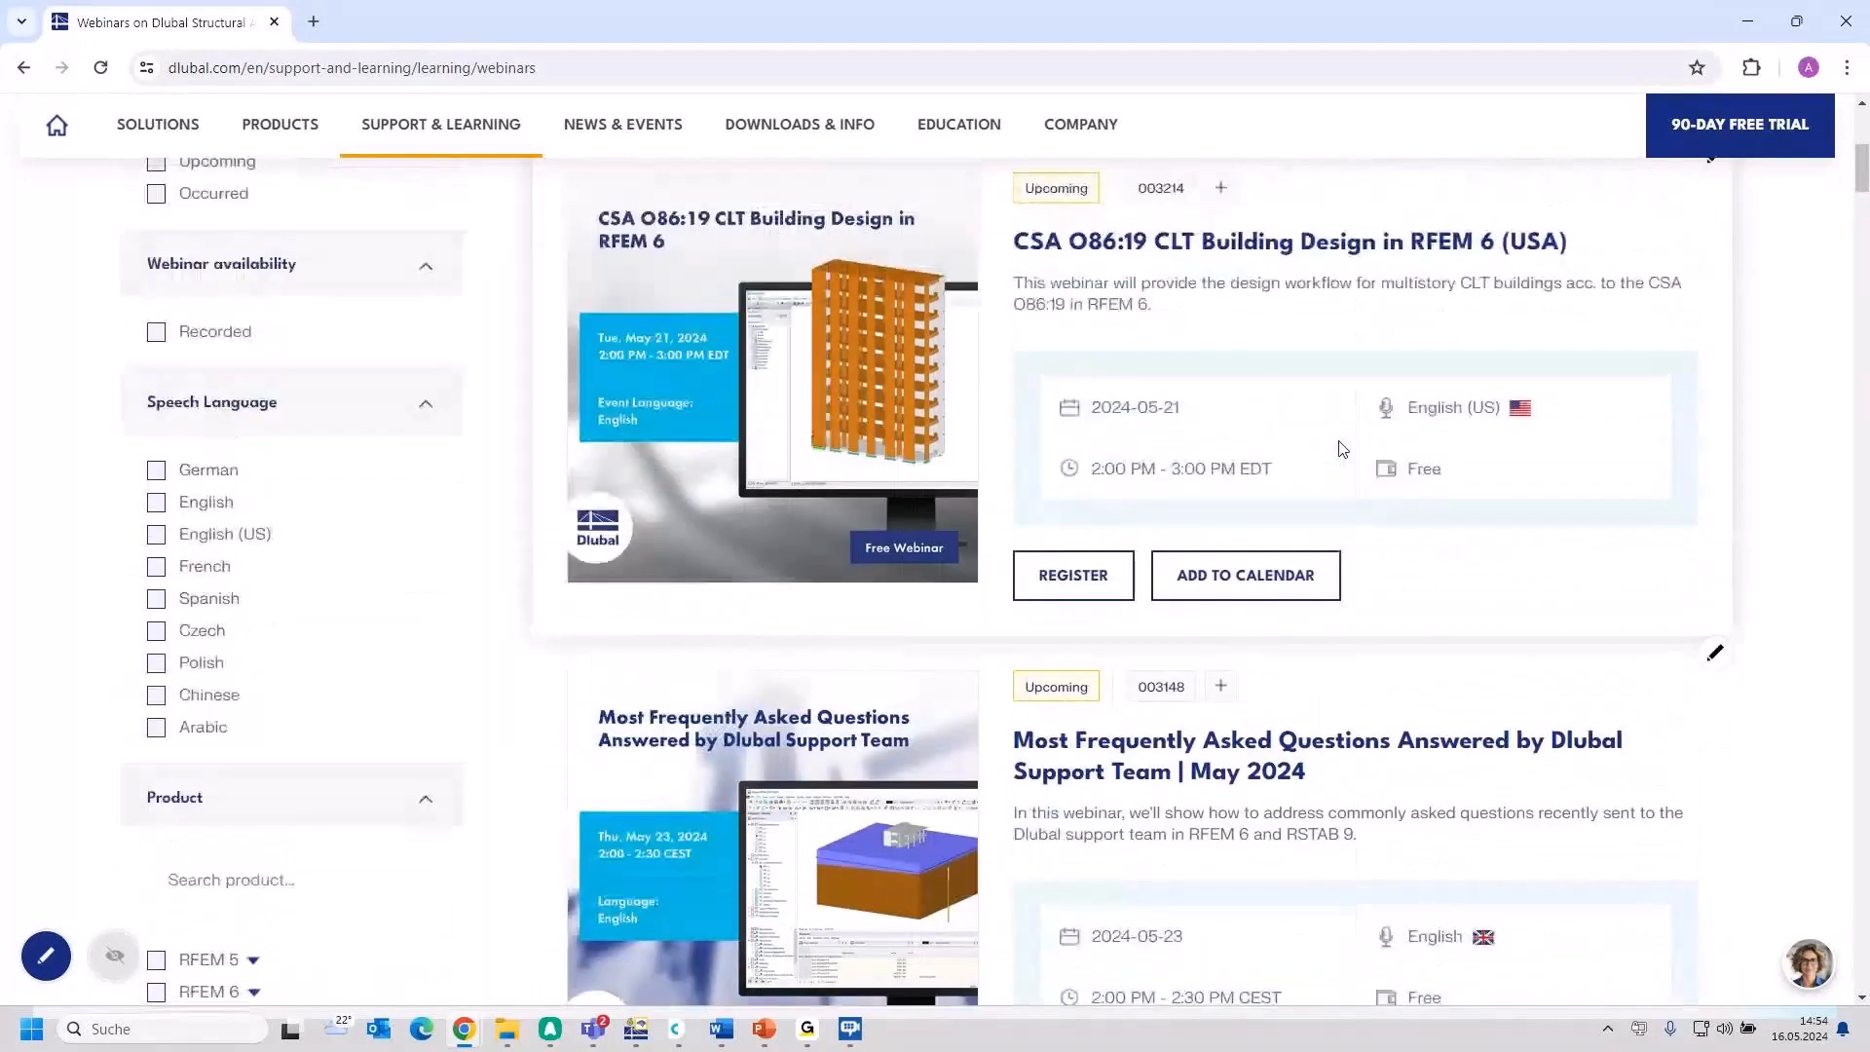
{"action": "scroll", "coordinate": [1342, 448], "scroll_direction": "down", "scroll_amount": 1}
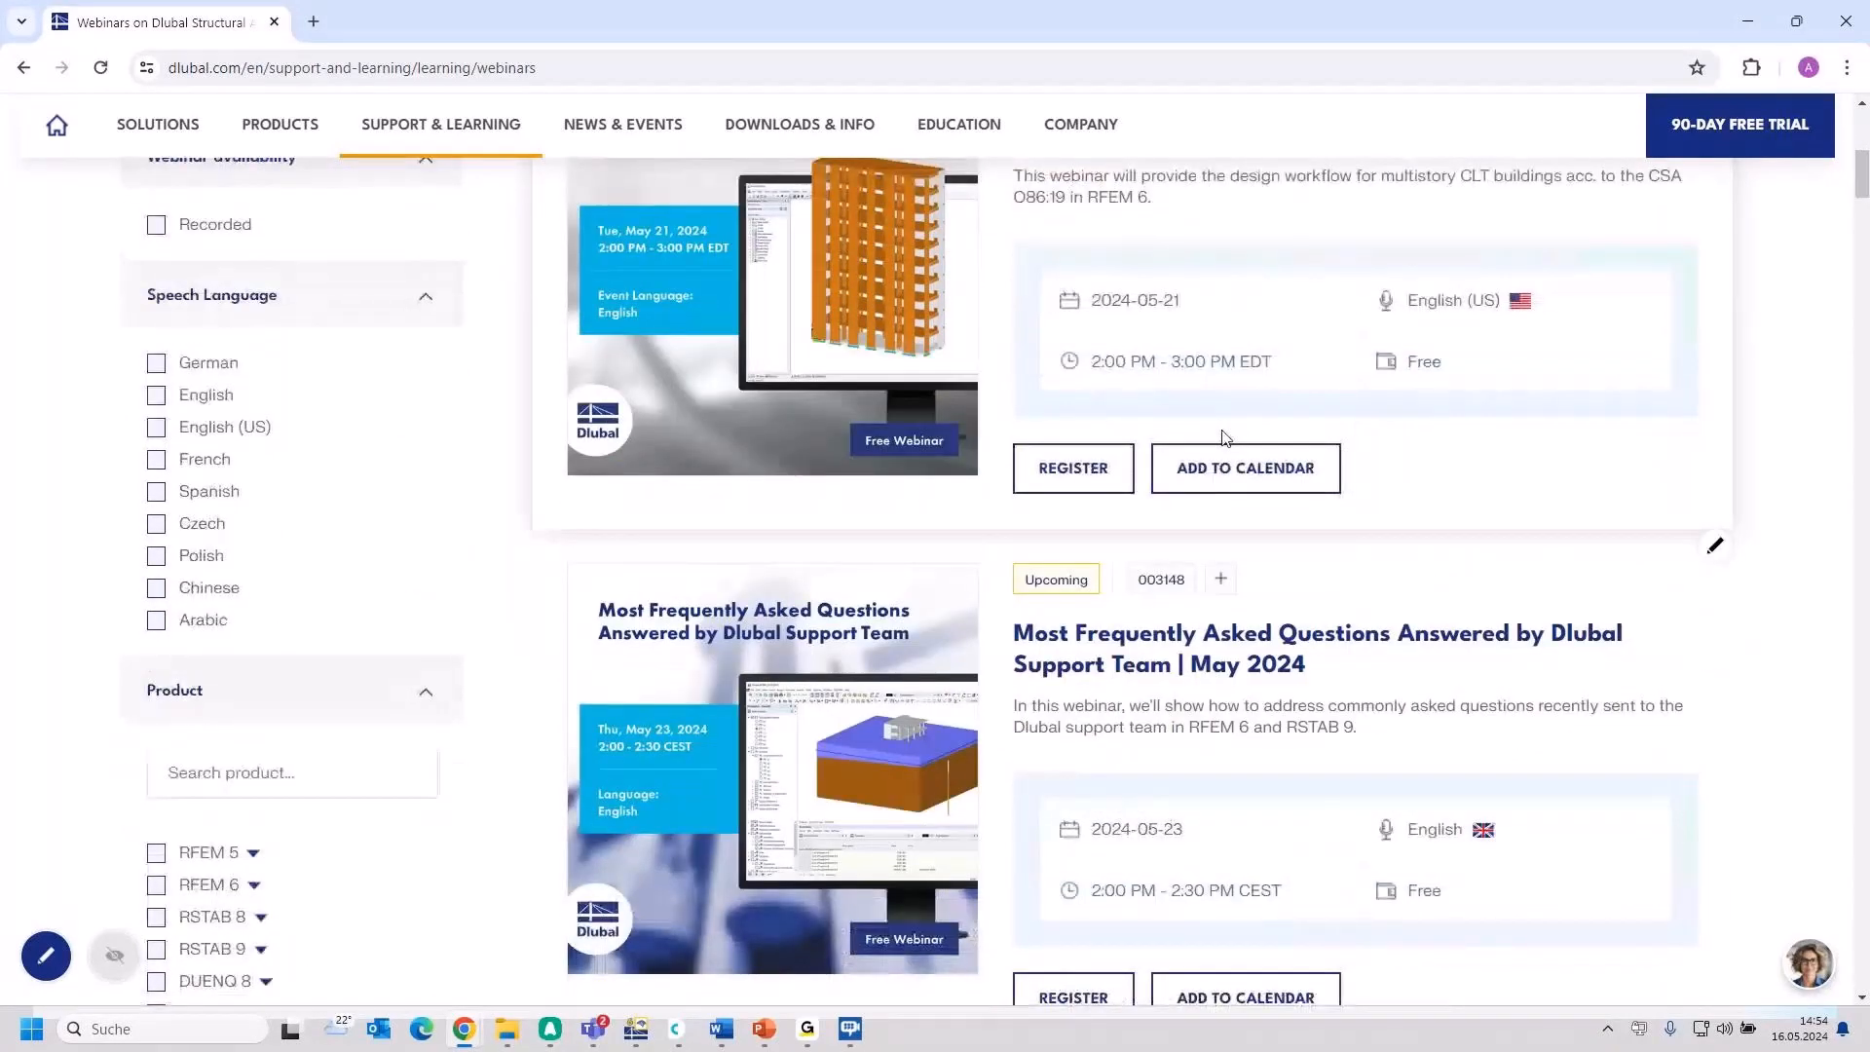
{"action": "scroll", "coordinate": [1225, 437], "scroll_direction": "down", "scroll_amount": 2}
{"action": "scroll", "coordinate": [1266, 585], "scroll_direction": "up", "scroll_amount": 2}
{"action": "scroll", "coordinate": [1325, 718], "scroll_direction": "down", "scroll_amount": 2}
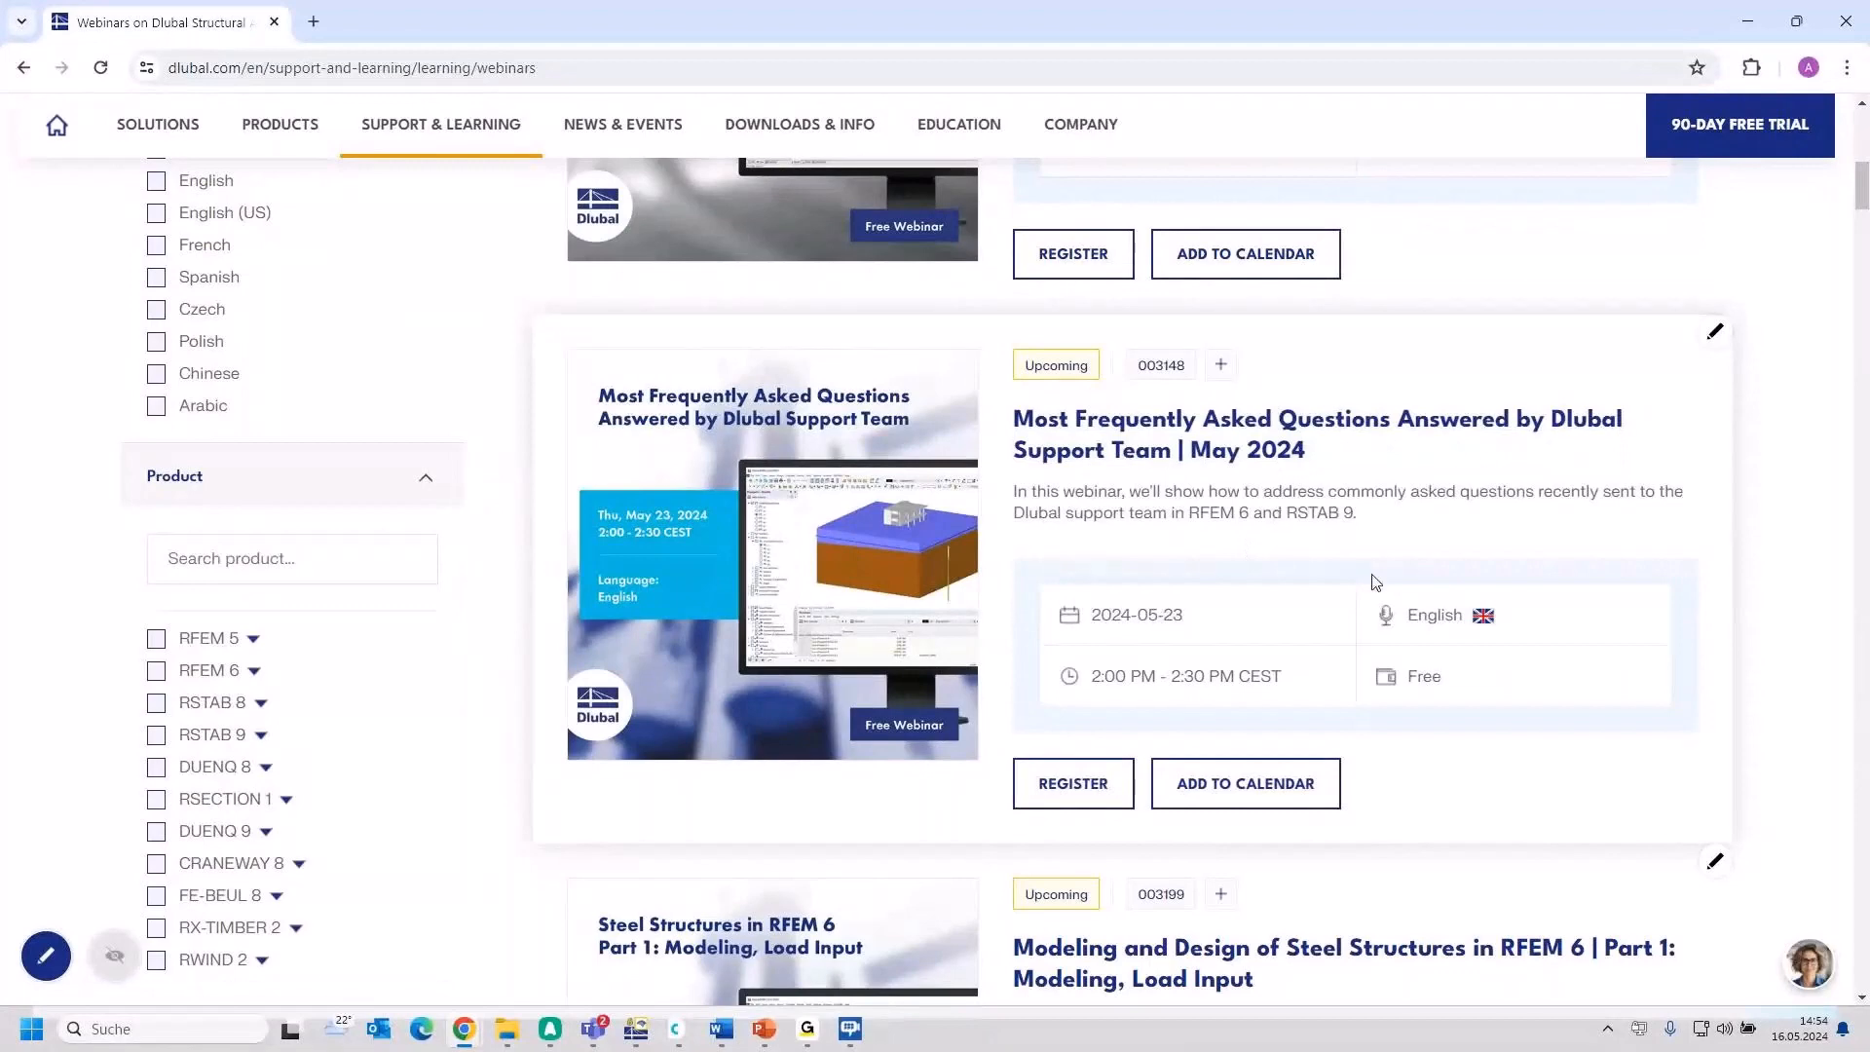
{"action": "scroll", "coordinate": [1266, 571], "scroll_direction": "down", "scroll_amount": 5}
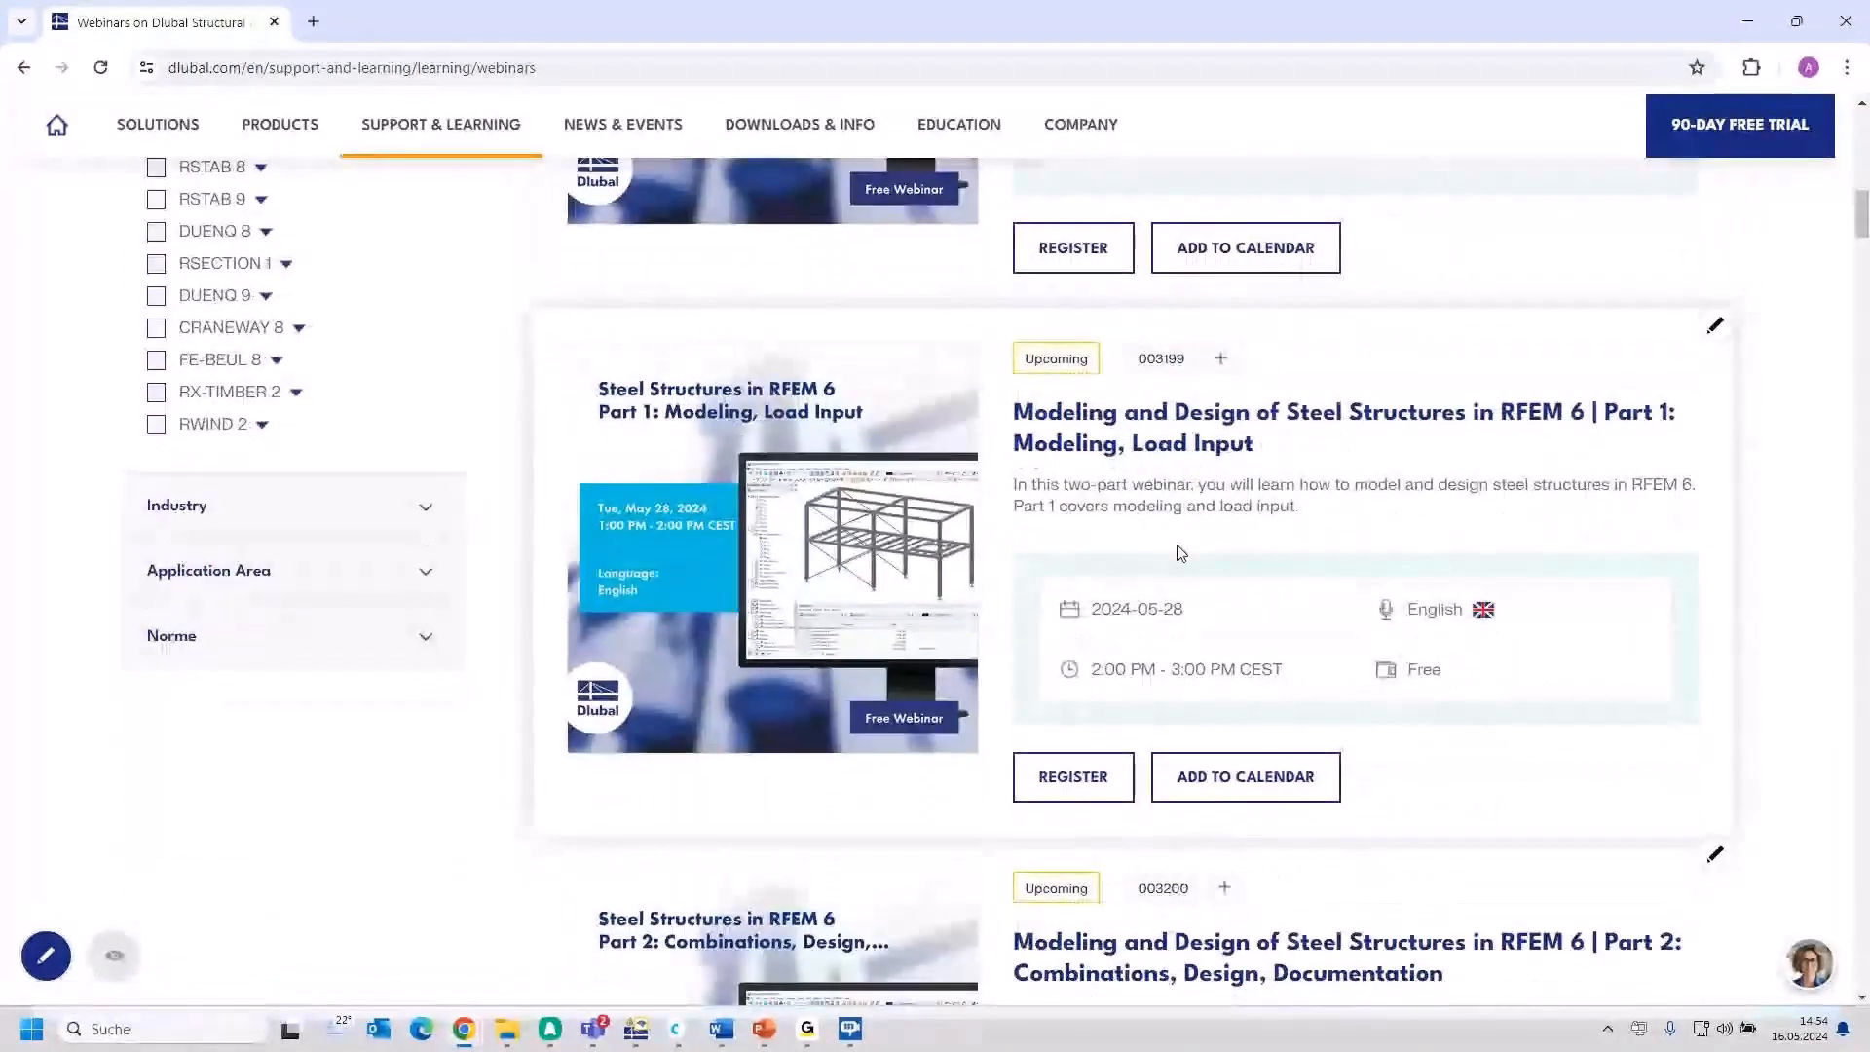
{"action": "scroll", "coordinate": [1176, 553], "scroll_direction": "down", "scroll_amount": 1}
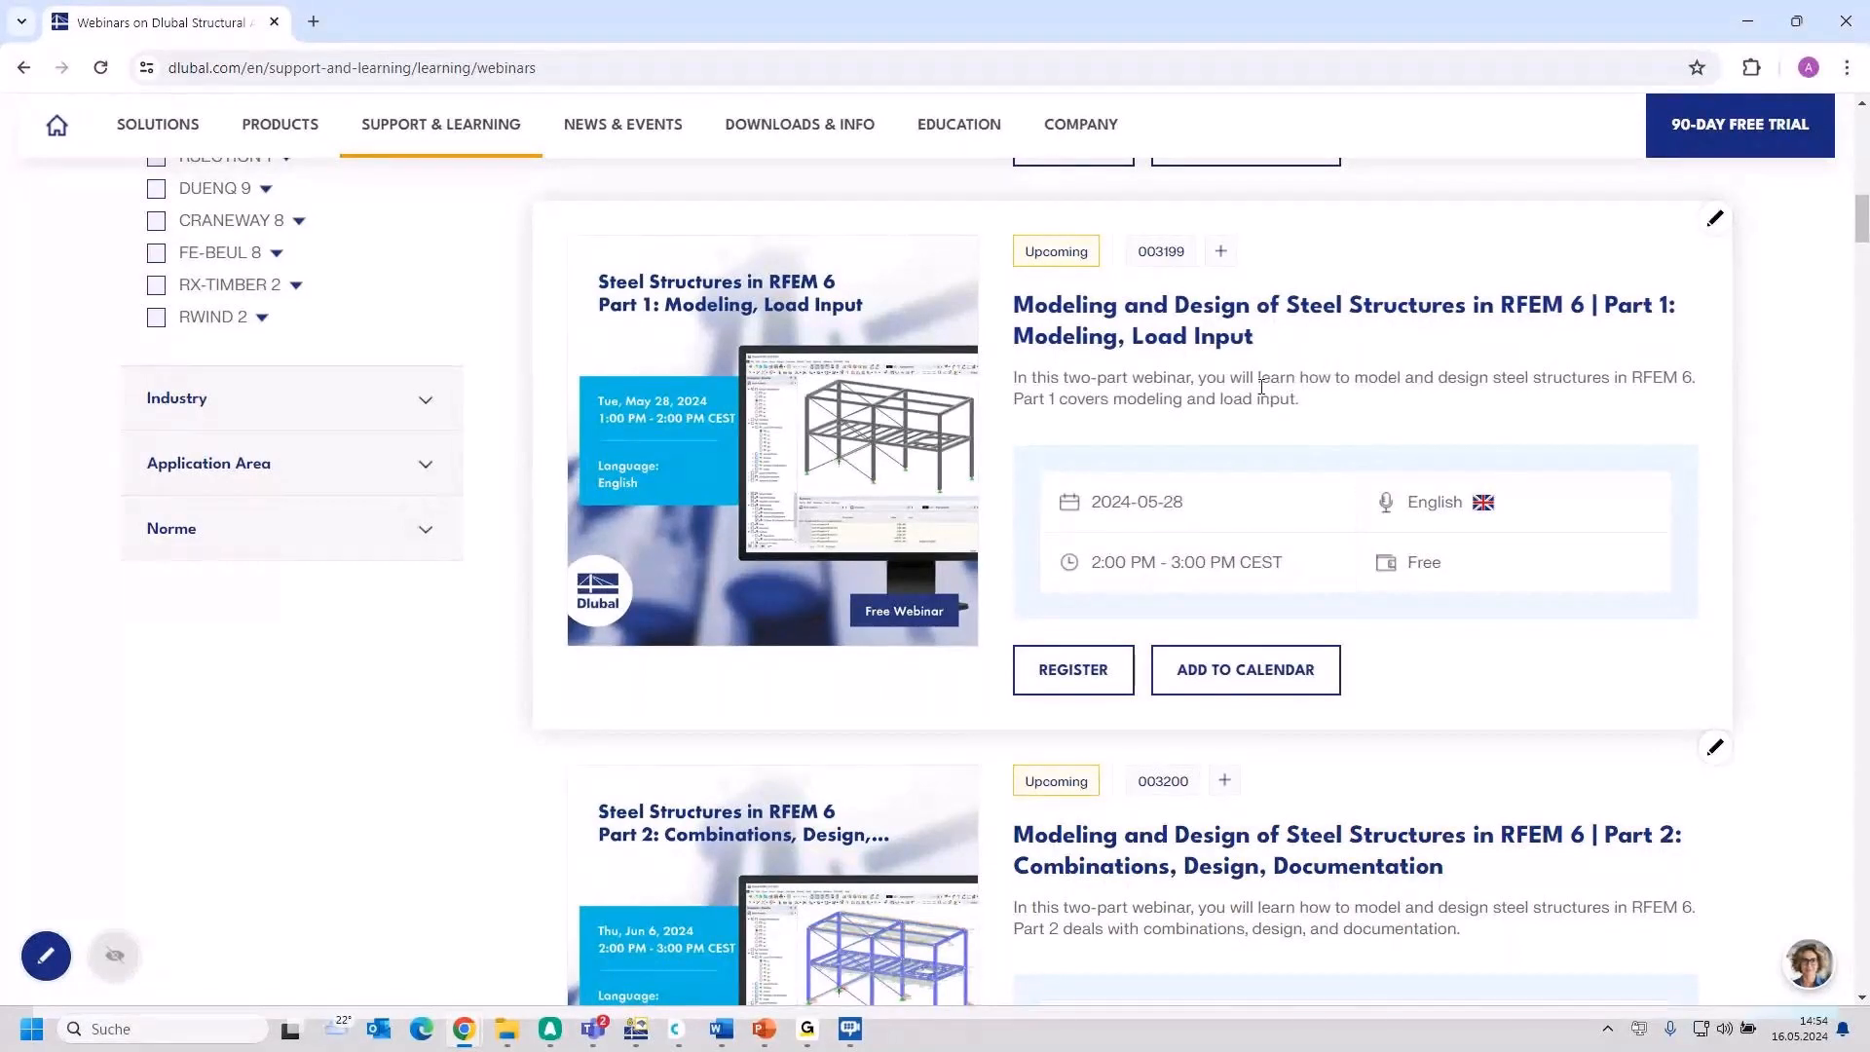
{"action": "scroll", "coordinate": [1261, 387], "scroll_direction": "down", "scroll_amount": 1}
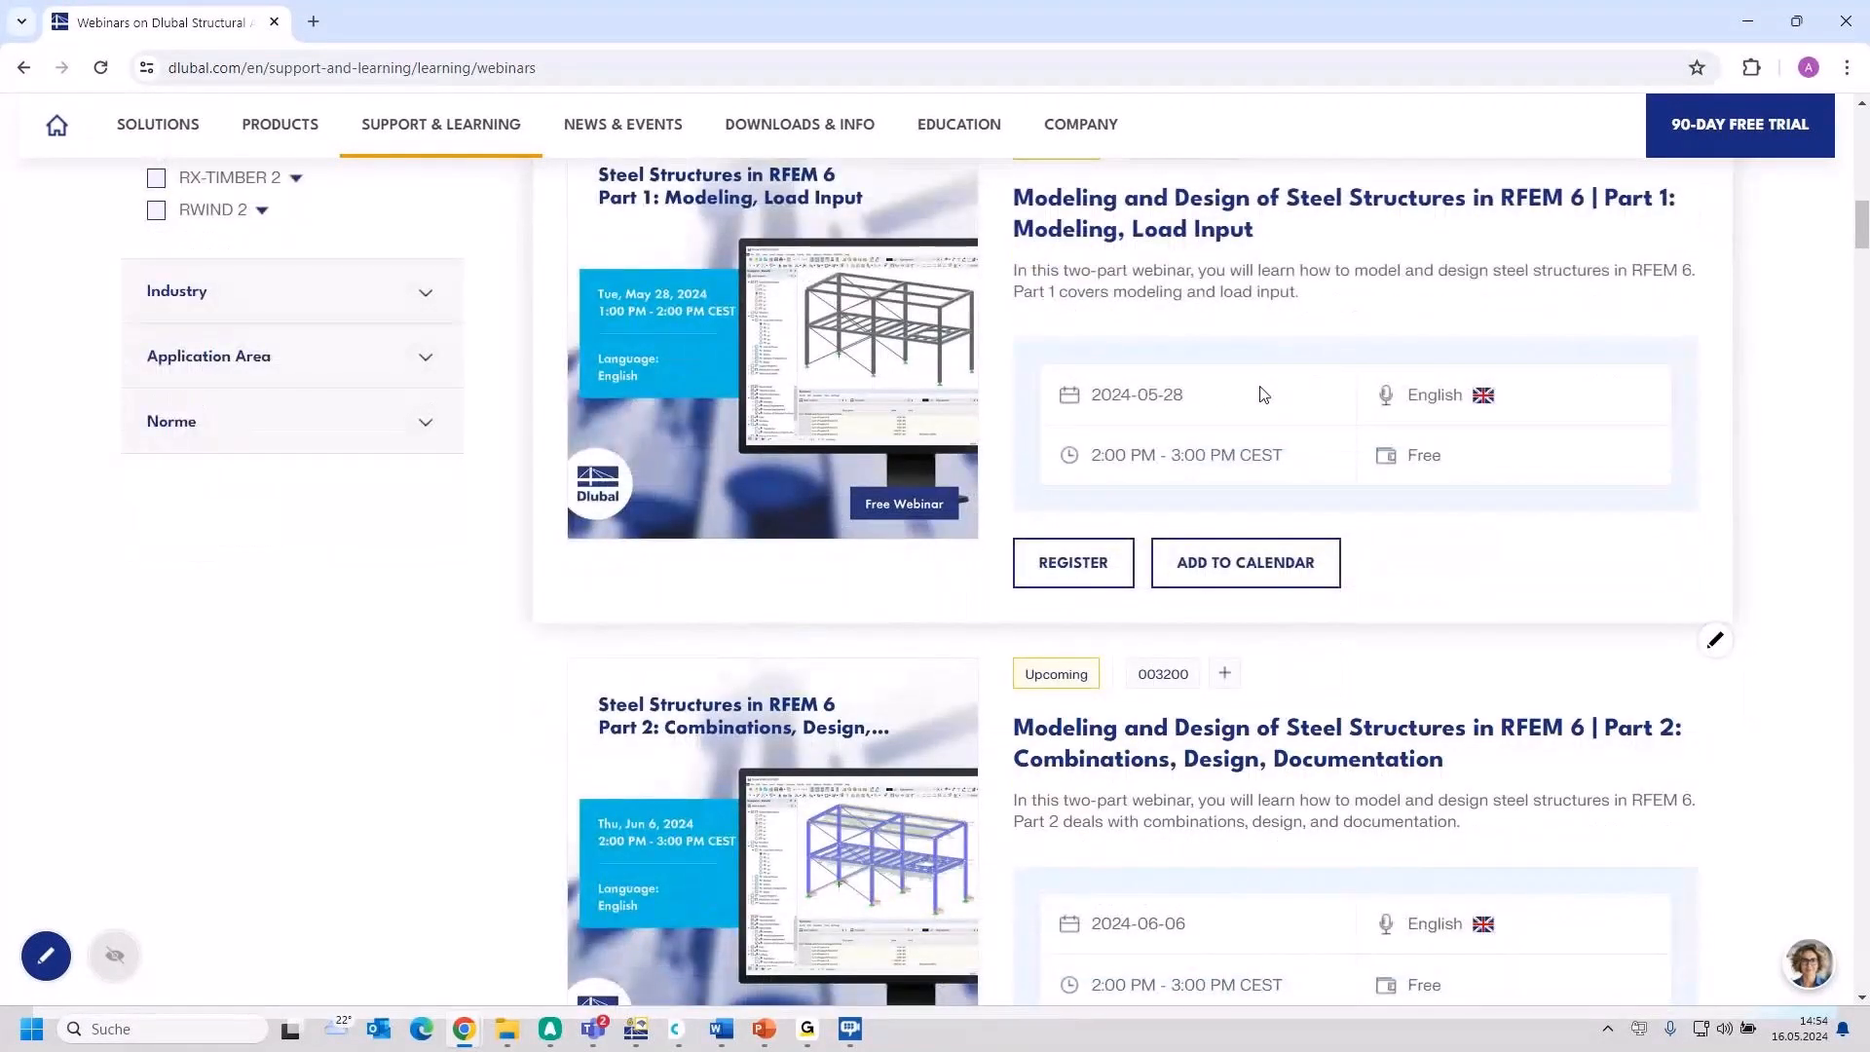
Step: Find the occurred webinar "Consideration of Construction Stages in RFEM 6" in the webinar list and open its page
{"action": "scroll", "coordinate": [1162, 638], "scroll_direction": "down", "scroll_amount": 1}
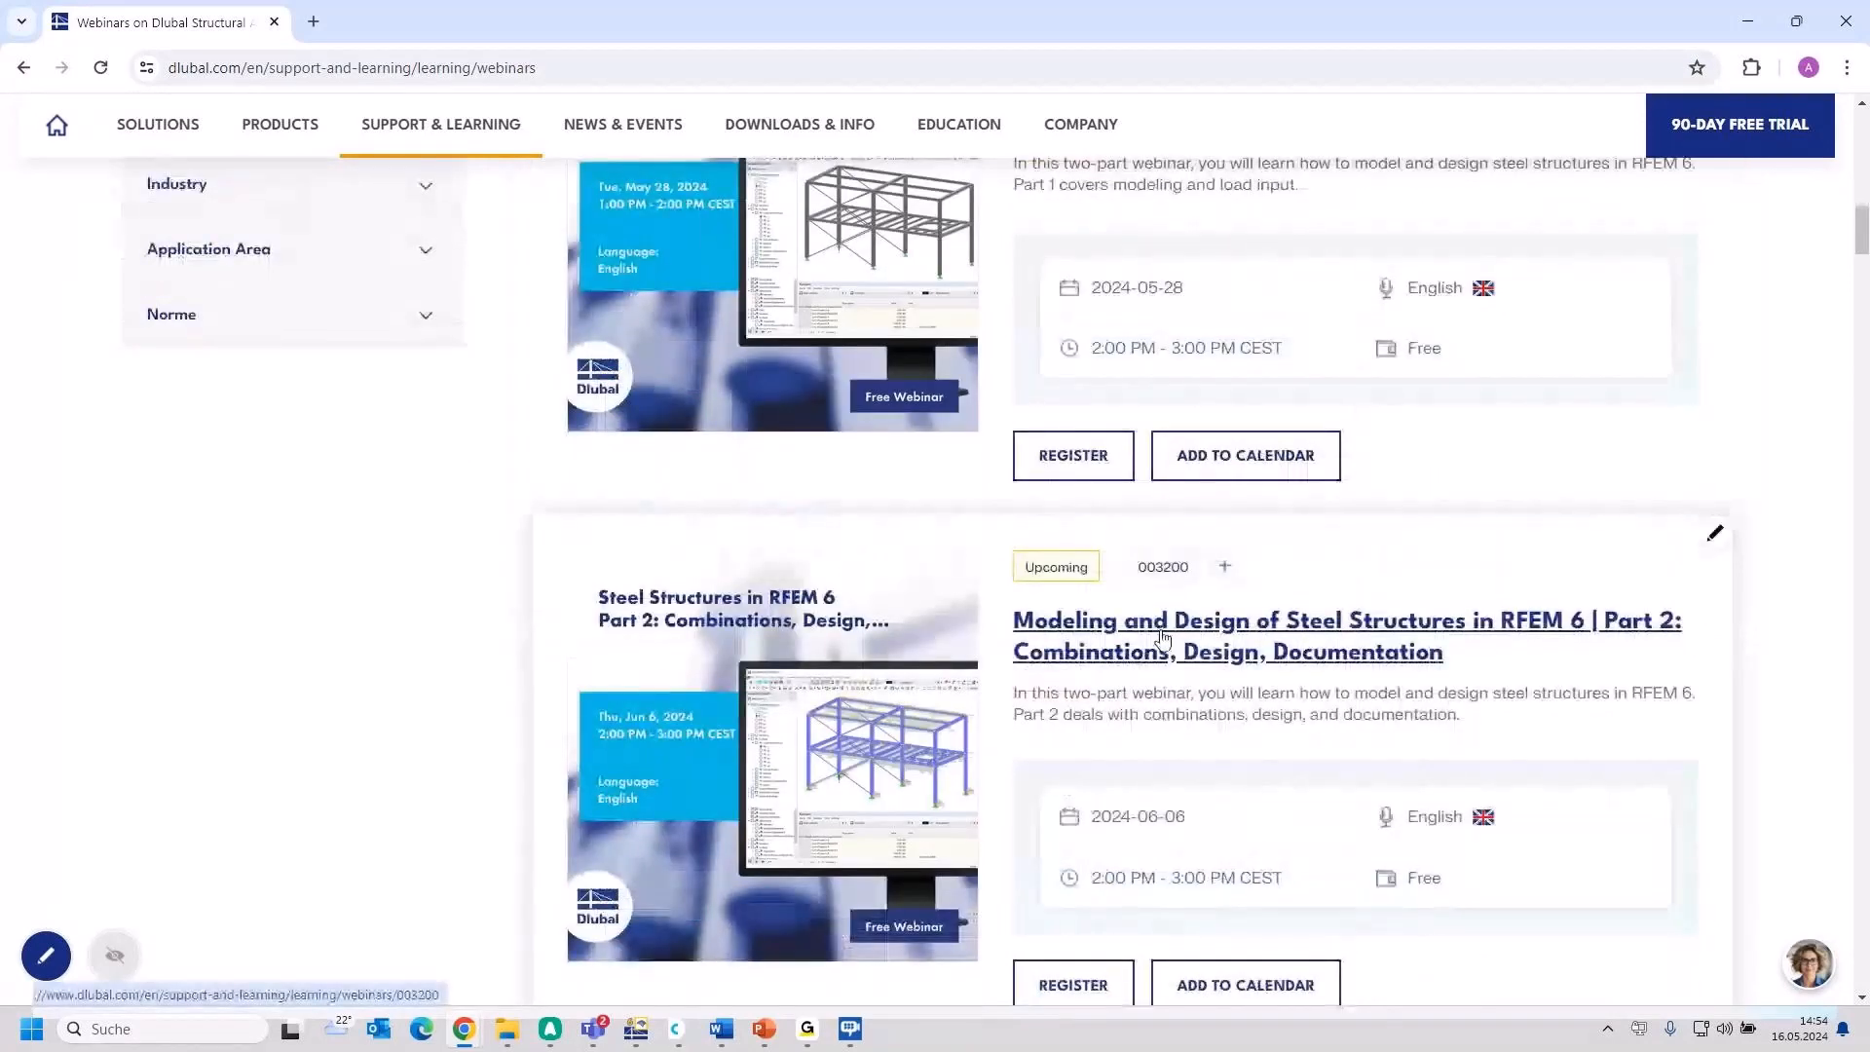
{"action": "scroll", "coordinate": [1162, 638], "scroll_direction": "up", "scroll_amount": 1}
{"action": "scroll", "coordinate": [1243, 530], "scroll_direction": "down", "scroll_amount": 2}
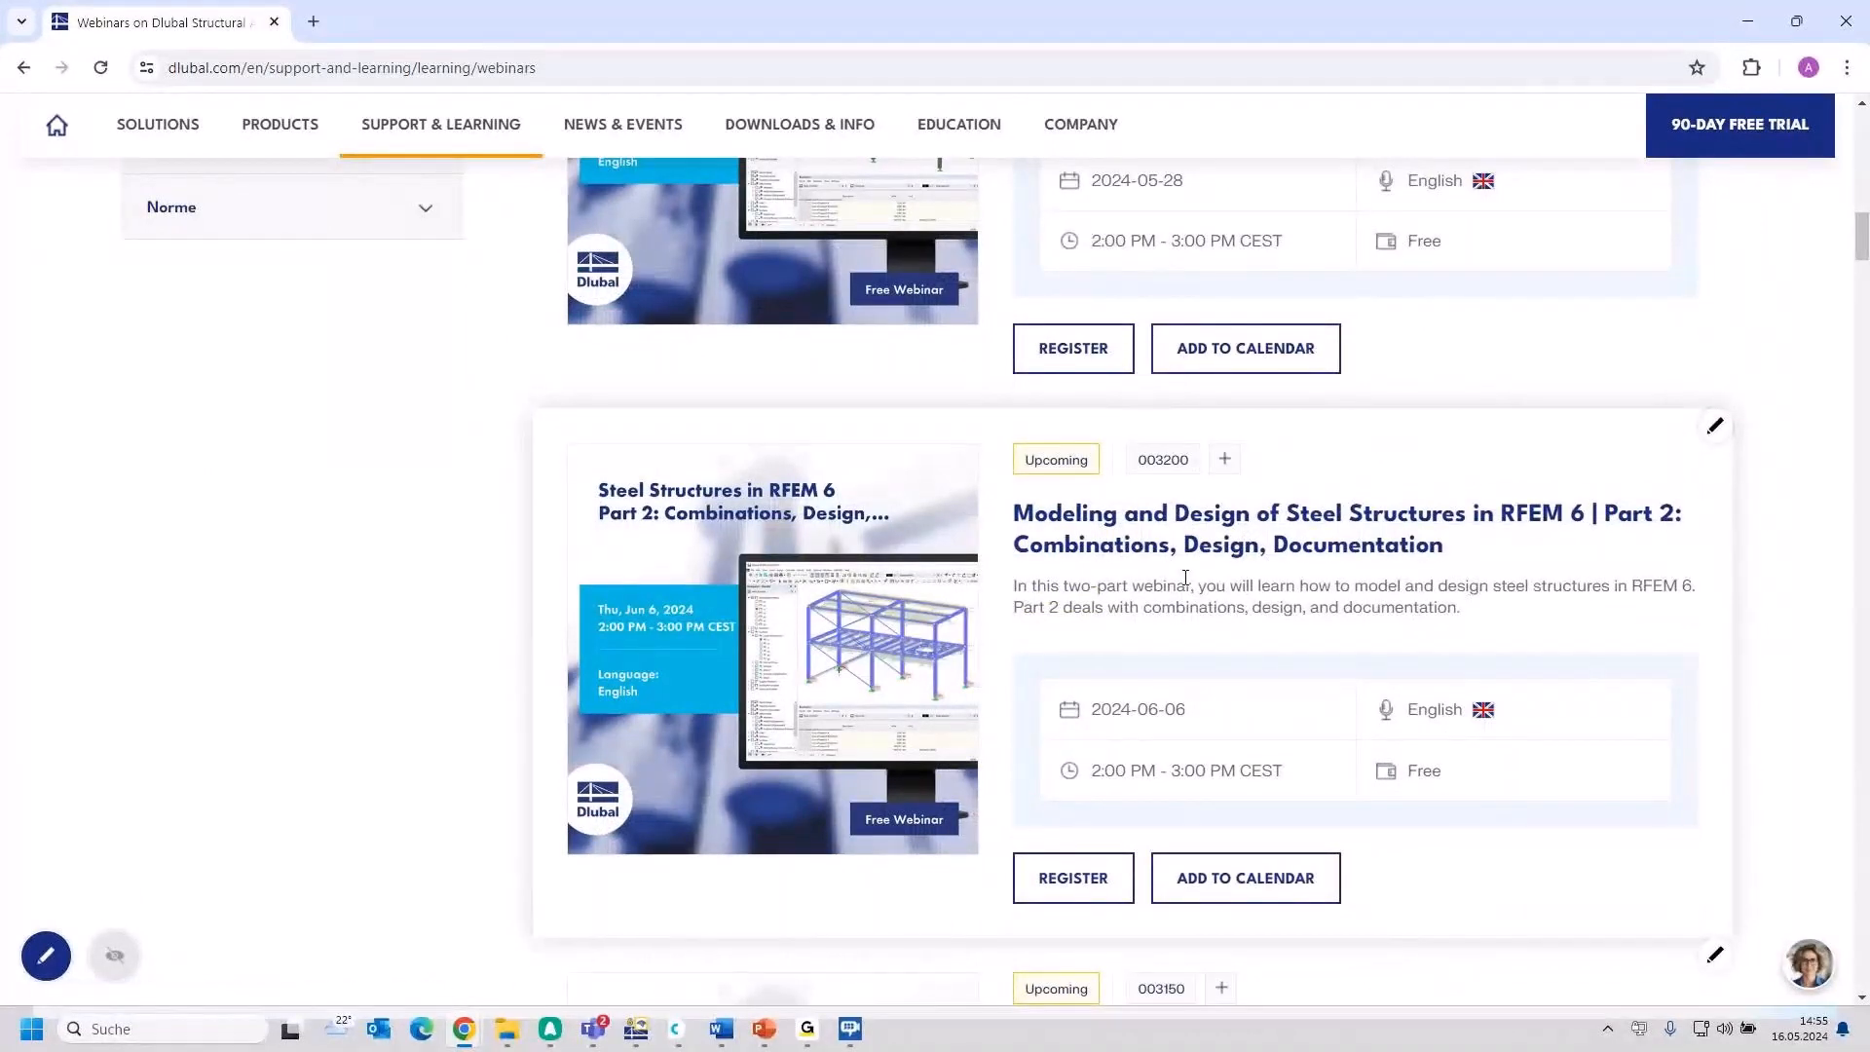
{"action": "scroll", "coordinate": [1185, 577], "scroll_direction": "down", "scroll_amount": 2}
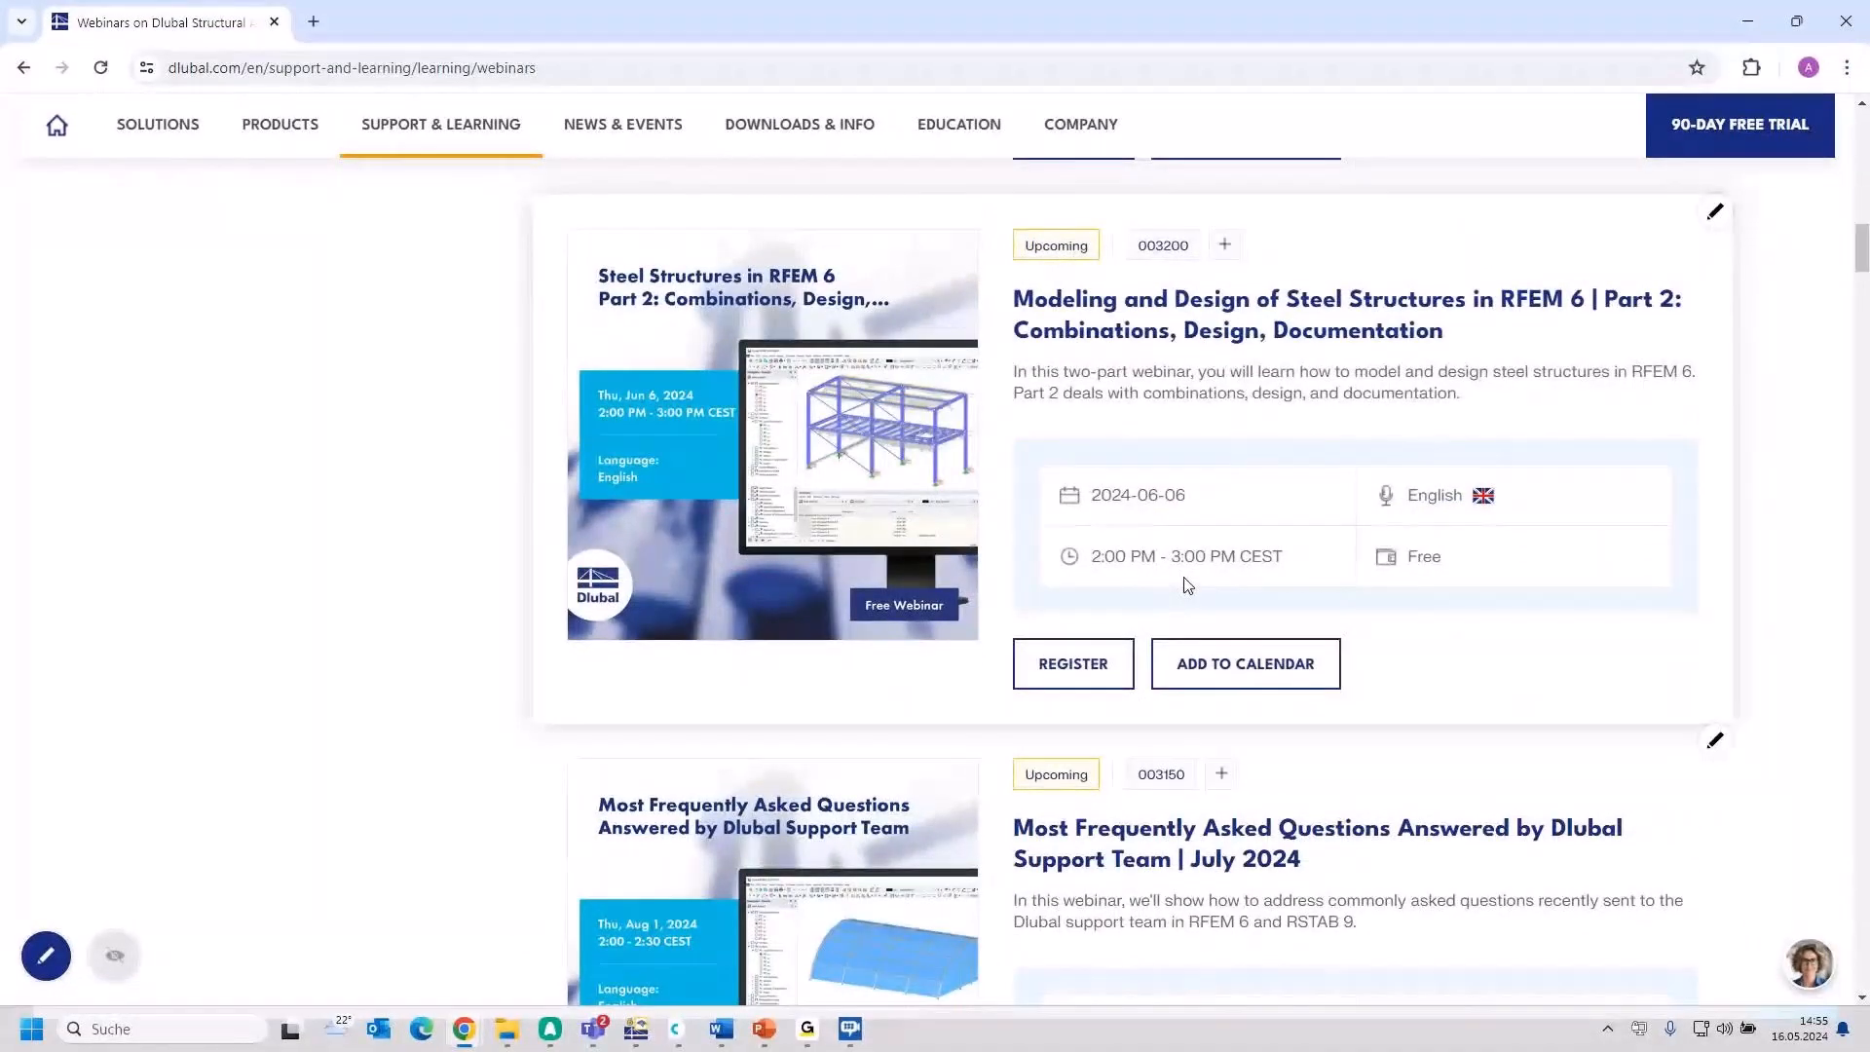
{"action": "scroll", "coordinate": [1188, 584], "scroll_direction": "down", "scroll_amount": 10}
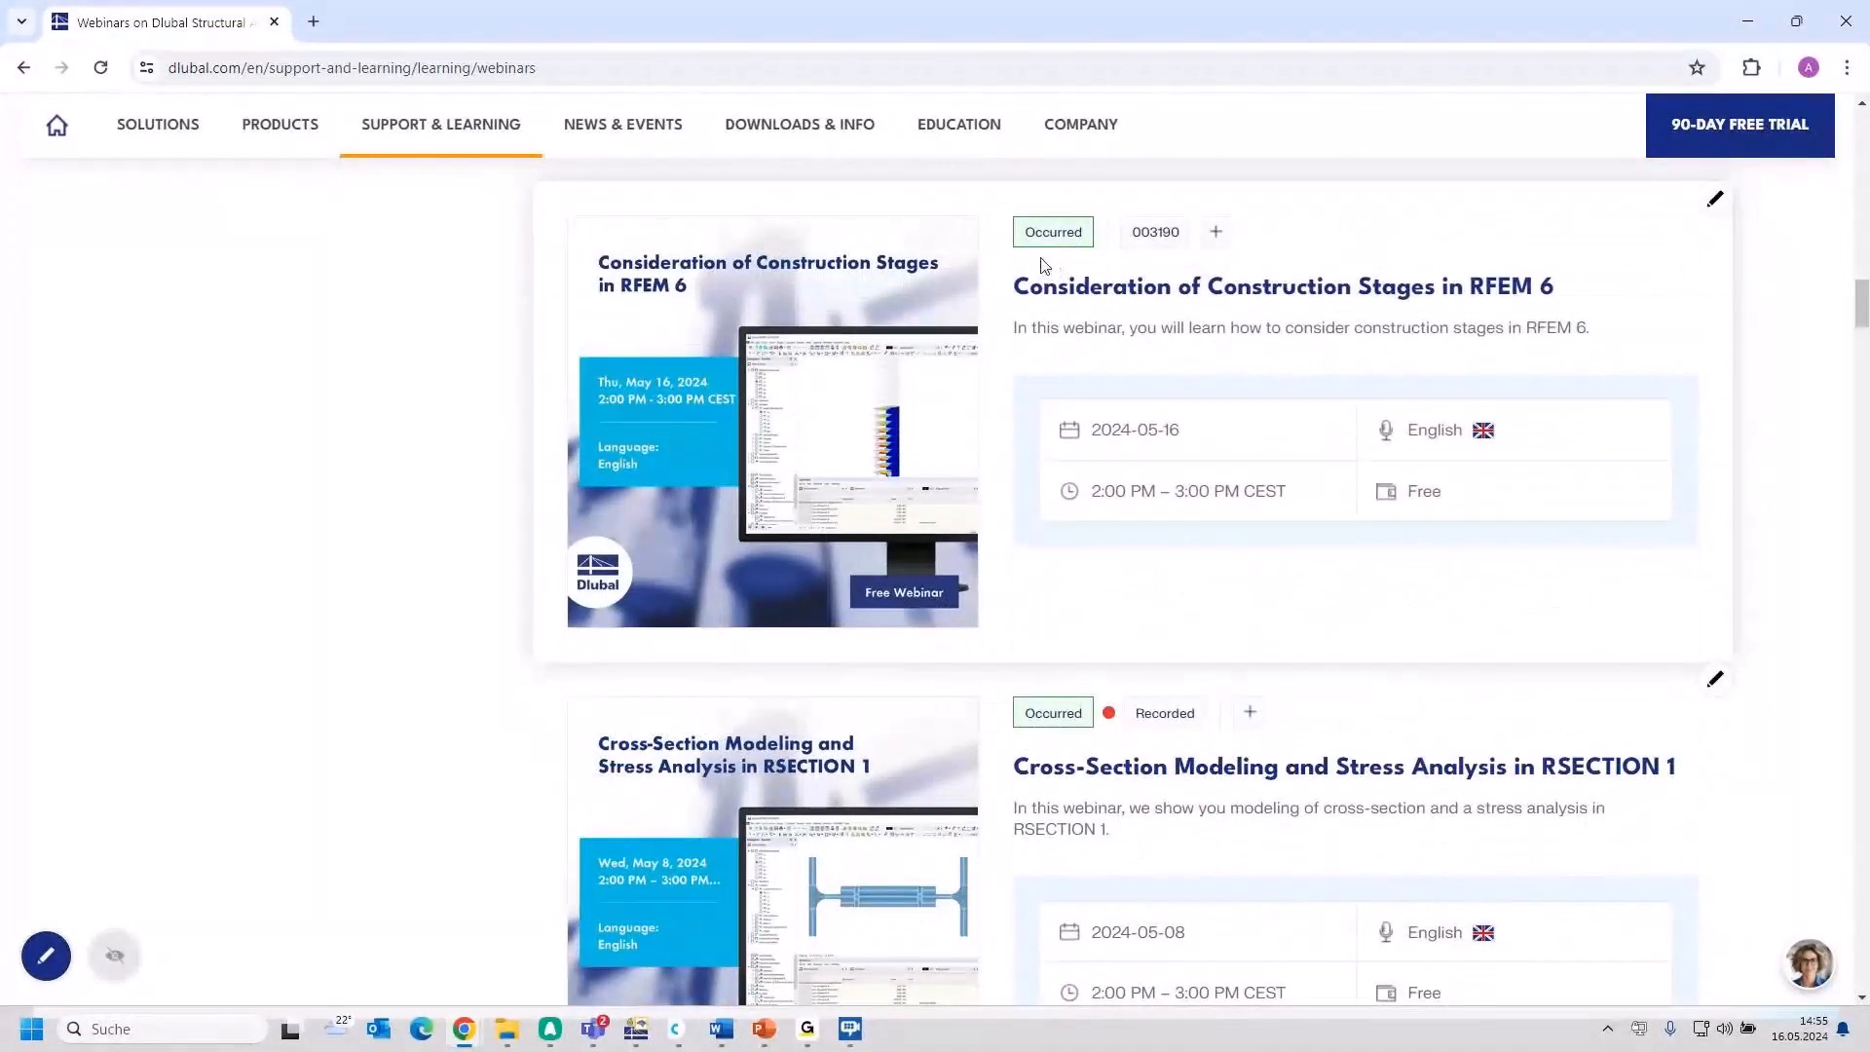
{"action": "left_click", "coordinate": [1225, 302]}
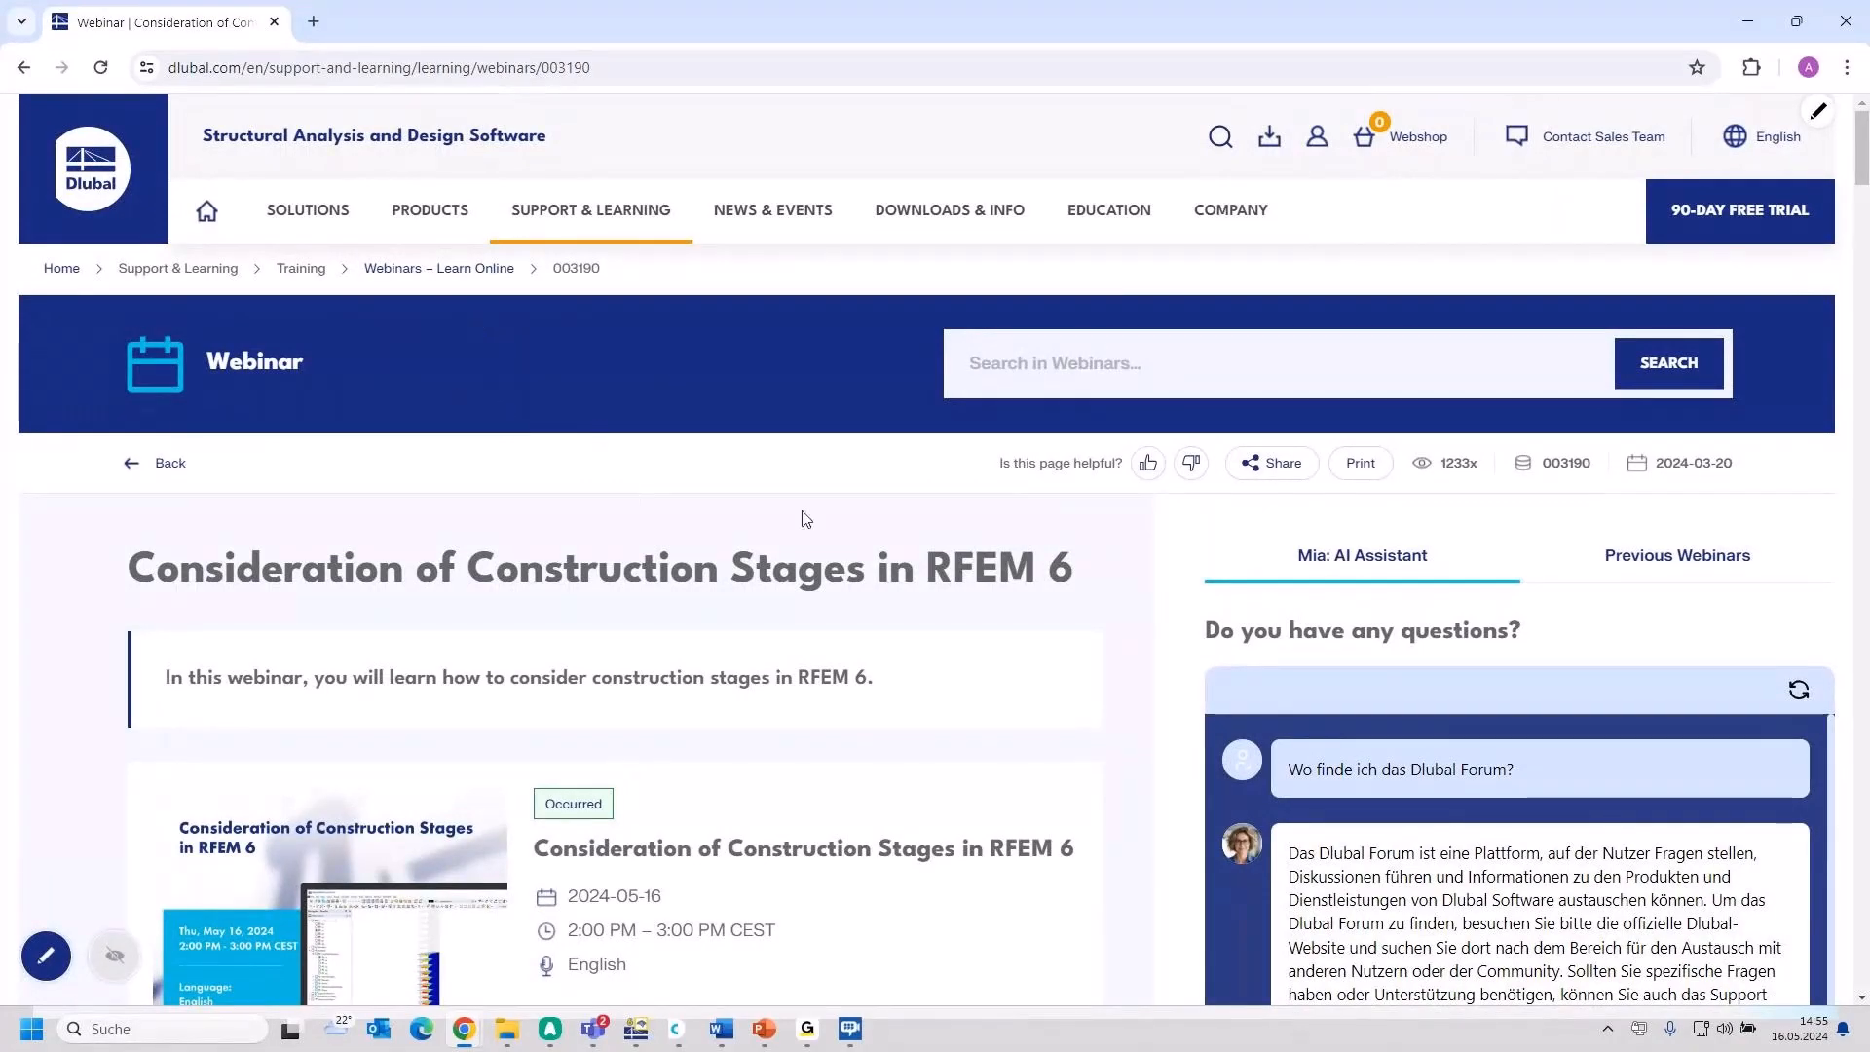
Step: Review the webinar's description and speakers, and locate the presentation slides PDF under Downloads
{"action": "scroll", "coordinate": [823, 529], "scroll_direction": "down", "scroll_amount": 8}
{"action": "scroll", "coordinate": [825, 527], "scroll_direction": "up", "scroll_amount": 3}
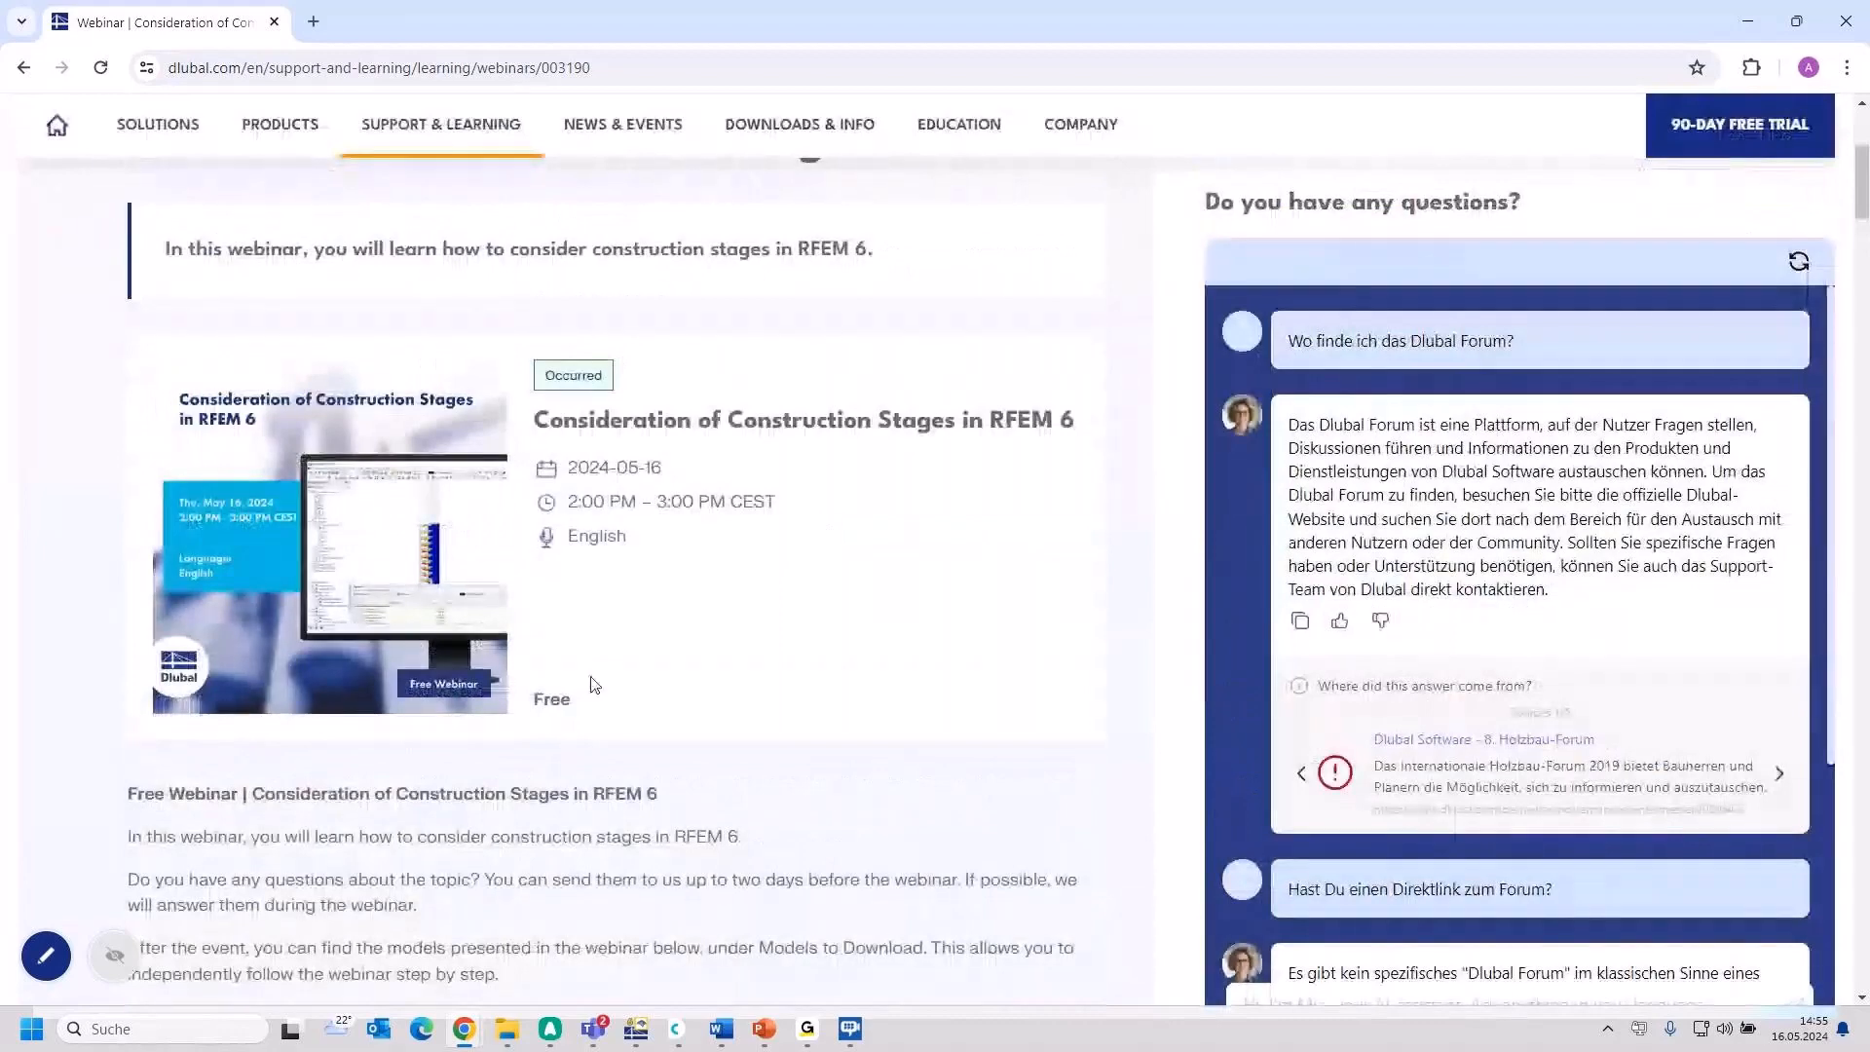
{"action": "scroll", "coordinate": [591, 683], "scroll_direction": "down", "scroll_amount": 14}
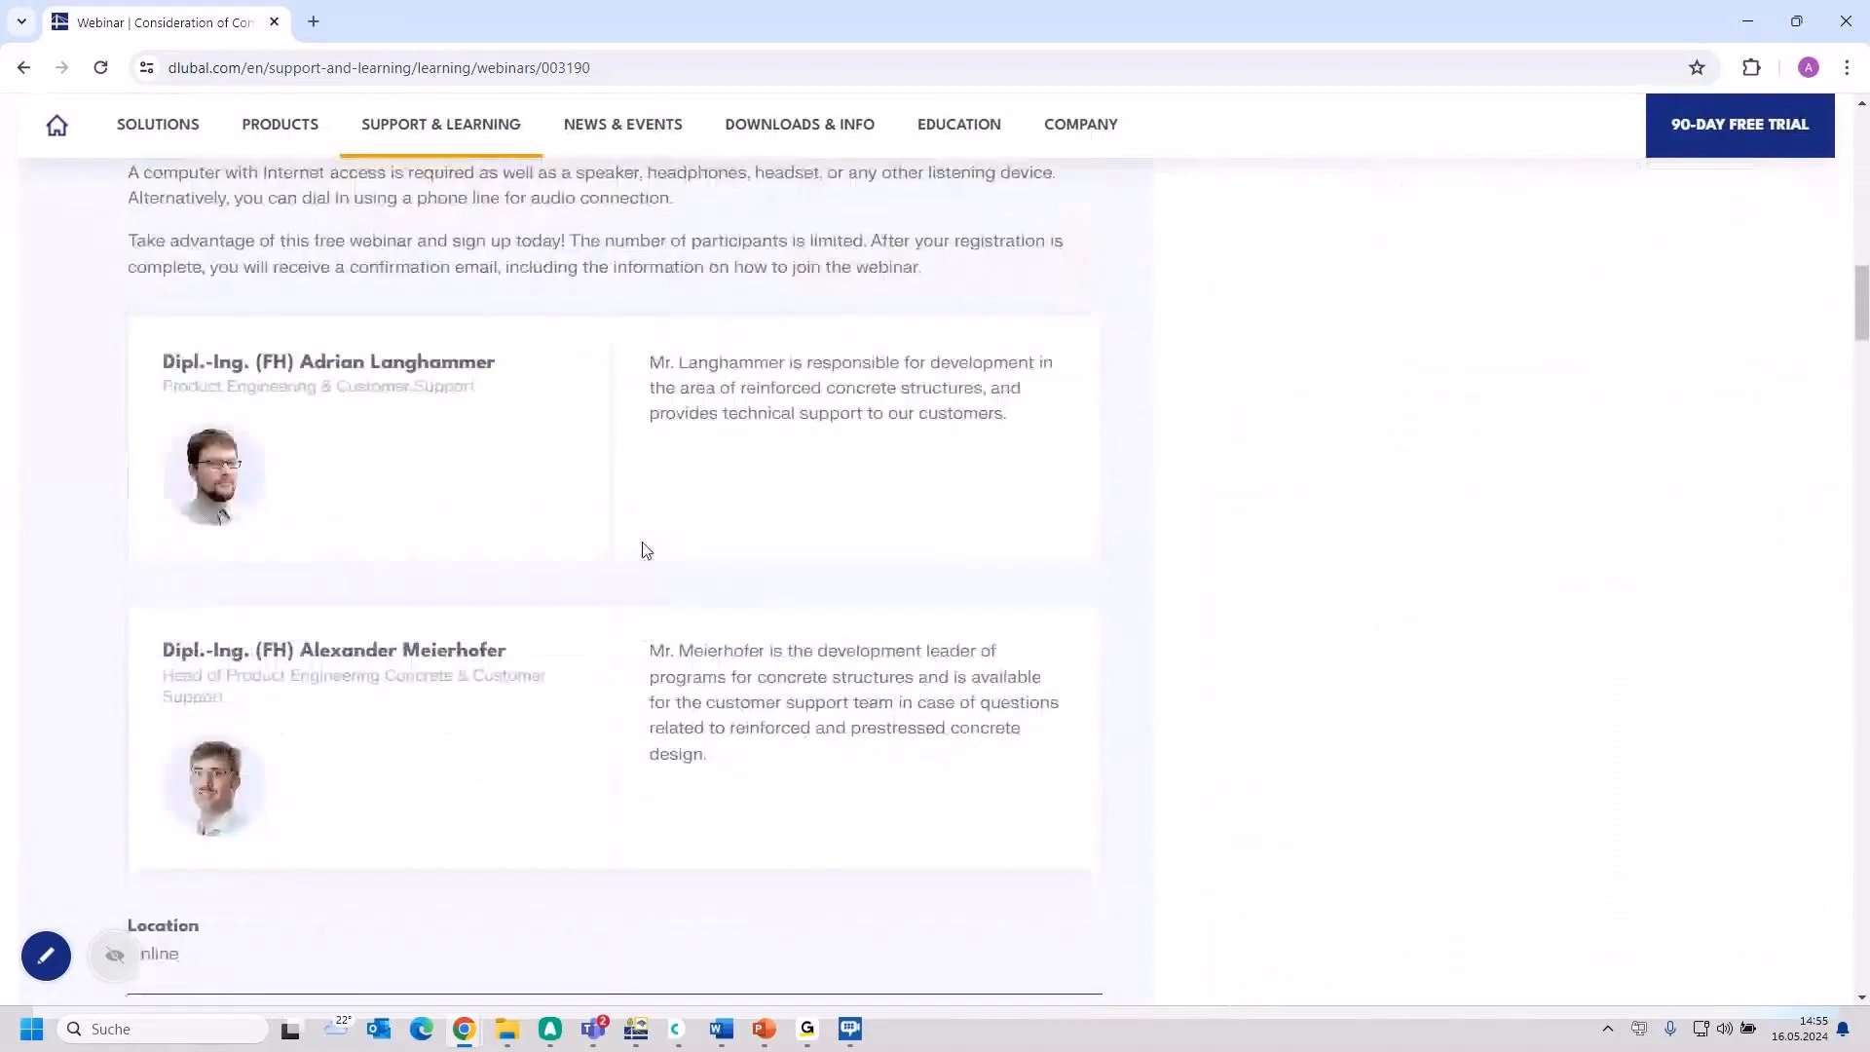
{"action": "scroll", "coordinate": [643, 552], "scroll_direction": "down", "scroll_amount": 4}
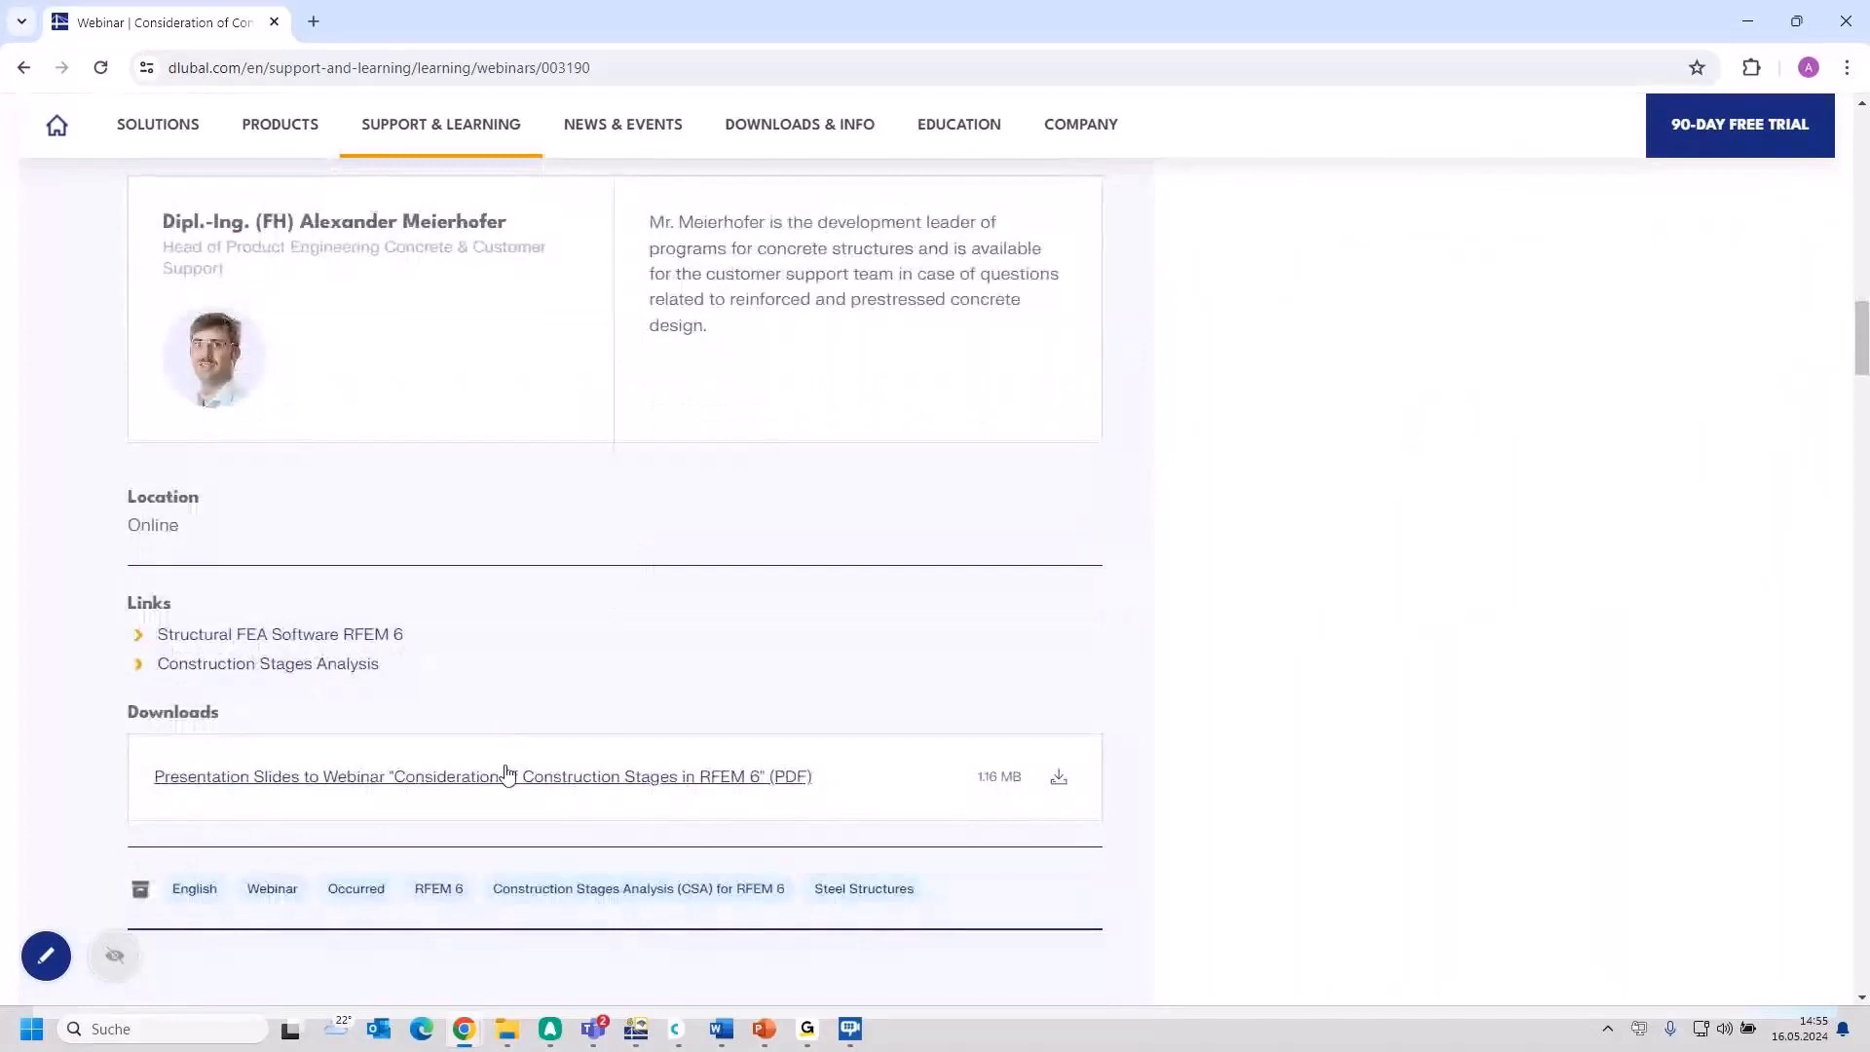
{"action": "scroll", "coordinate": [506, 772], "scroll_direction": "down", "scroll_amount": 1}
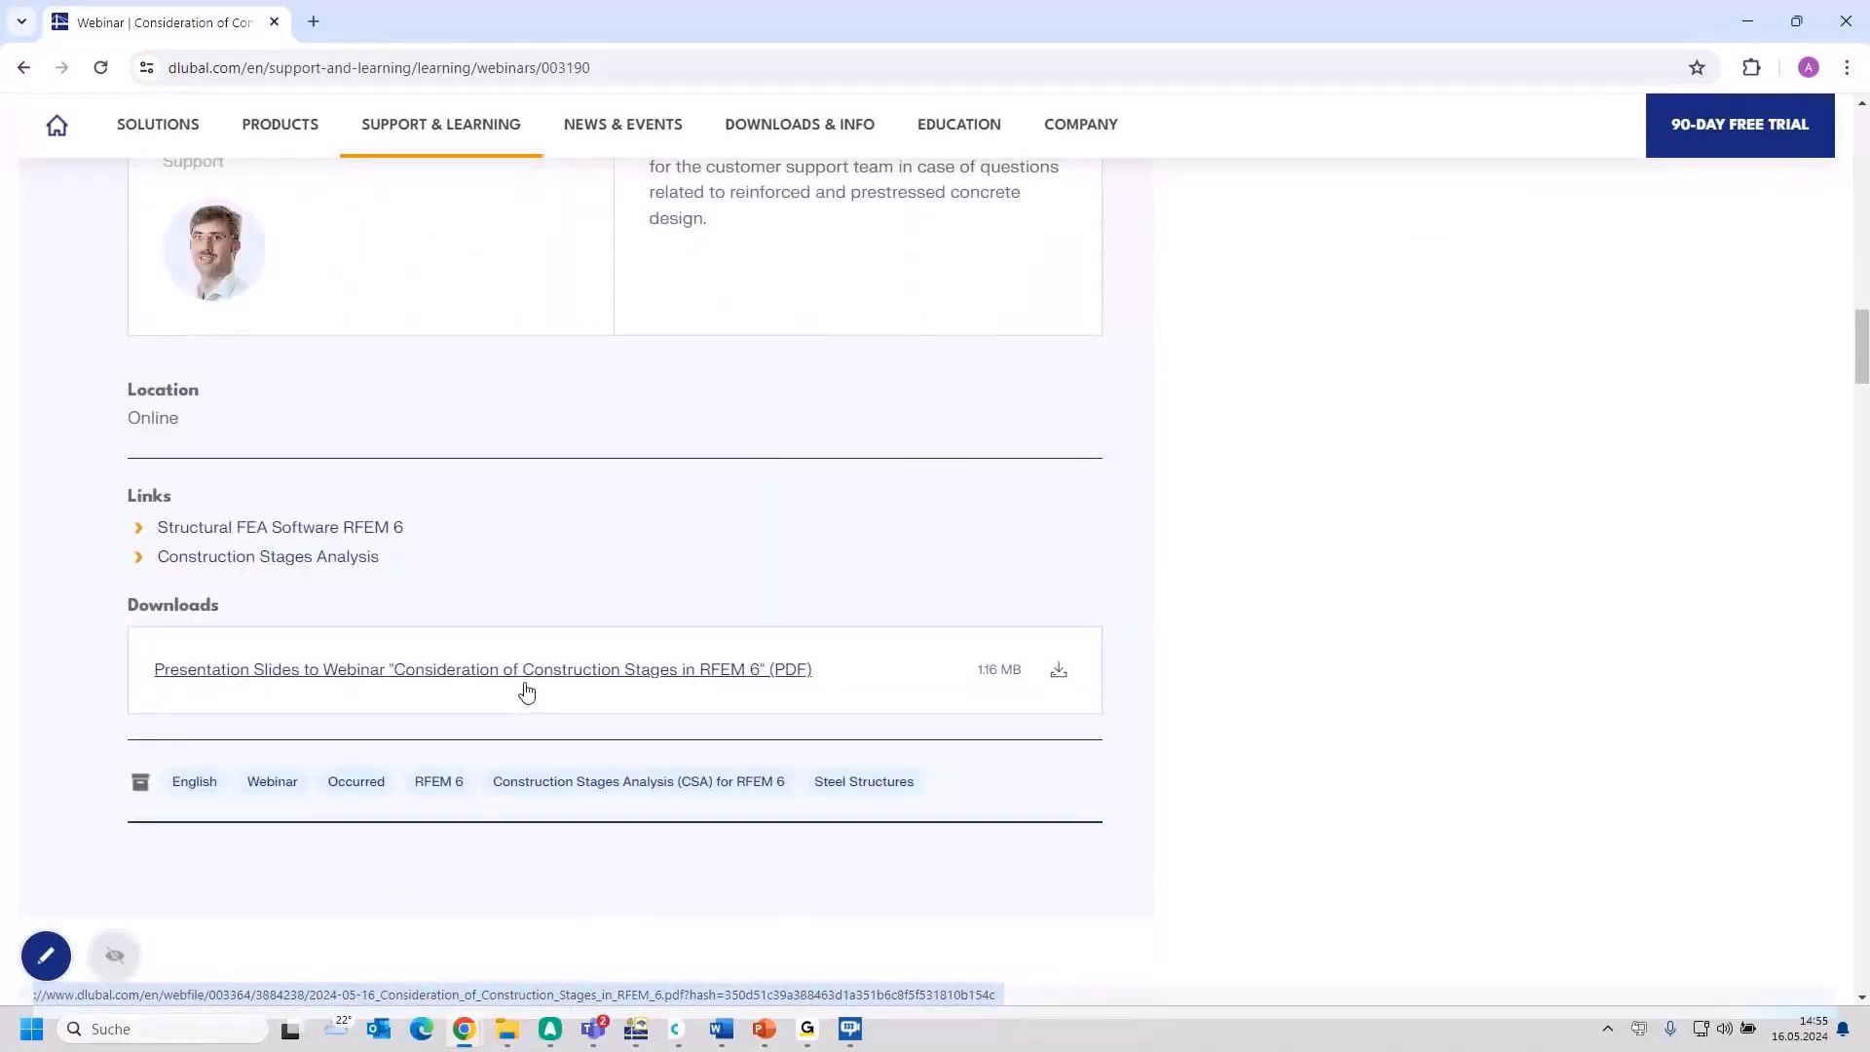
{"action": "scroll", "coordinate": [701, 658], "scroll_direction": "down", "scroll_amount": 1}
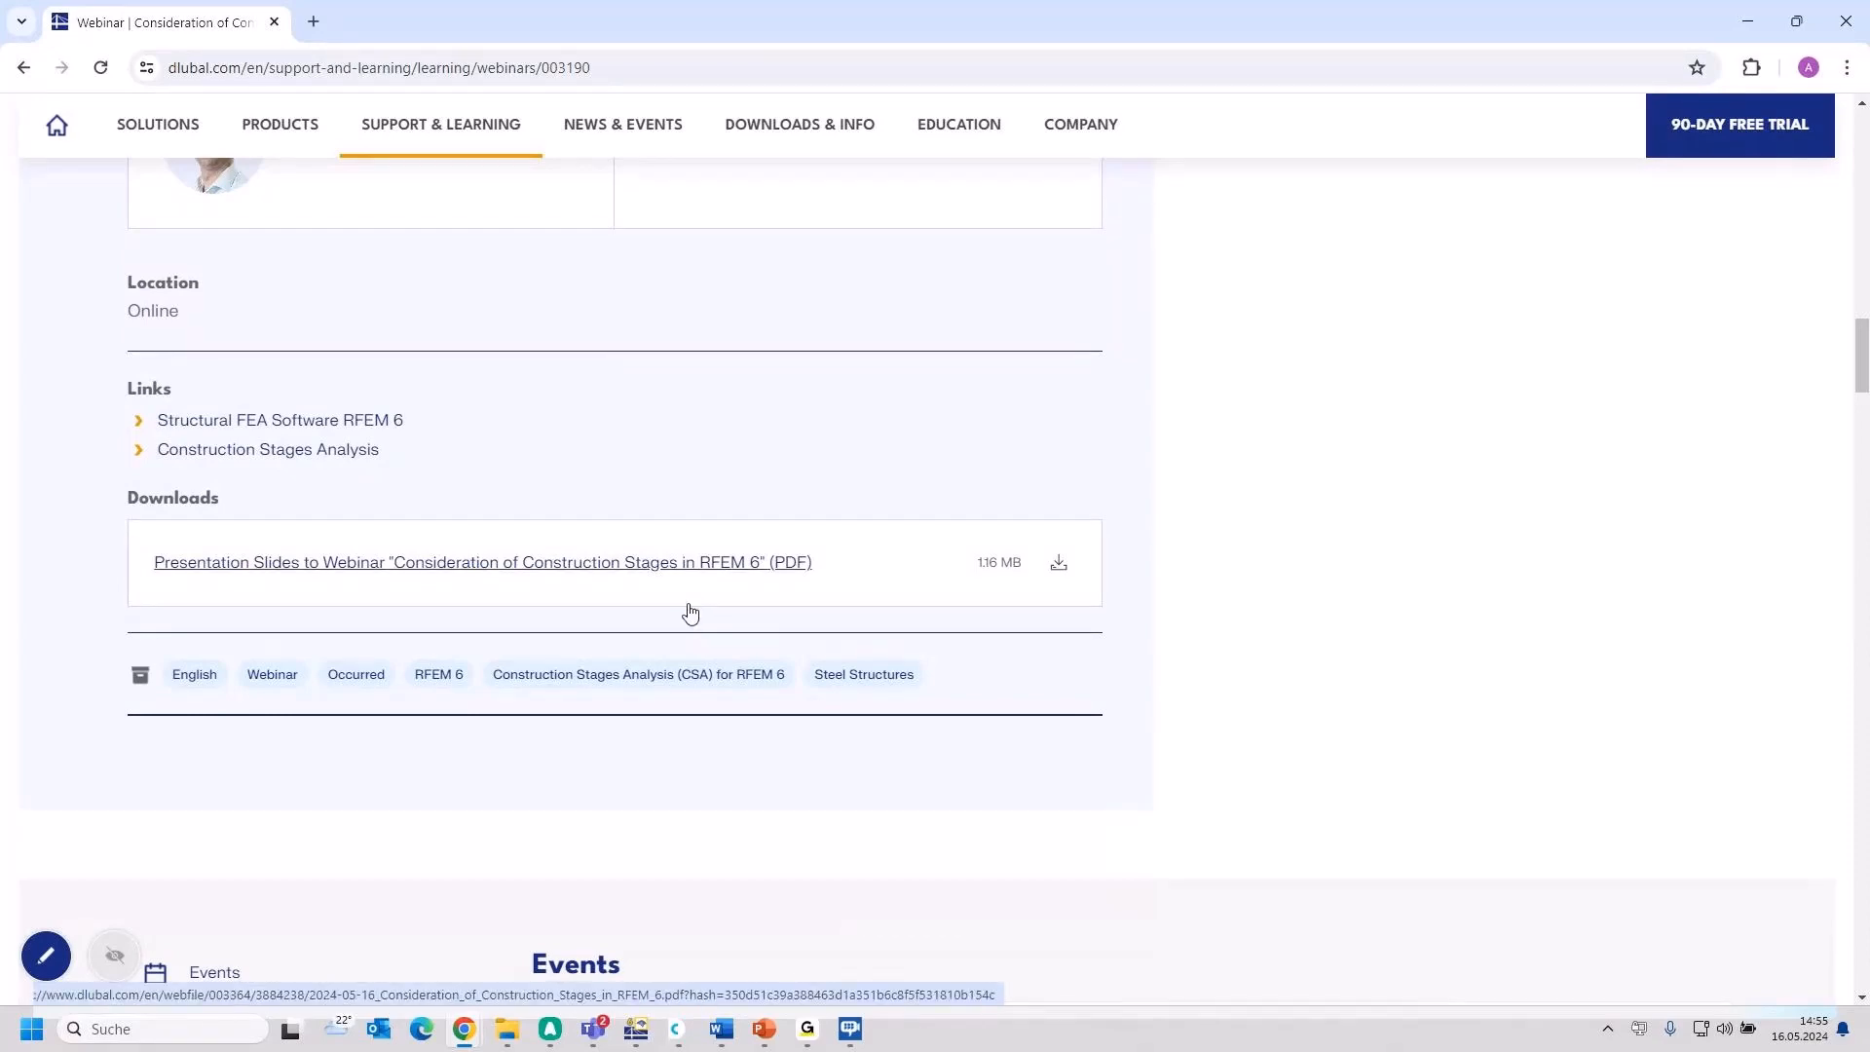
Step: Go past the related events and videos to the webinar page's Models to Download section
{"action": "scroll", "coordinate": [690, 612], "scroll_direction": "down", "scroll_amount": 7}
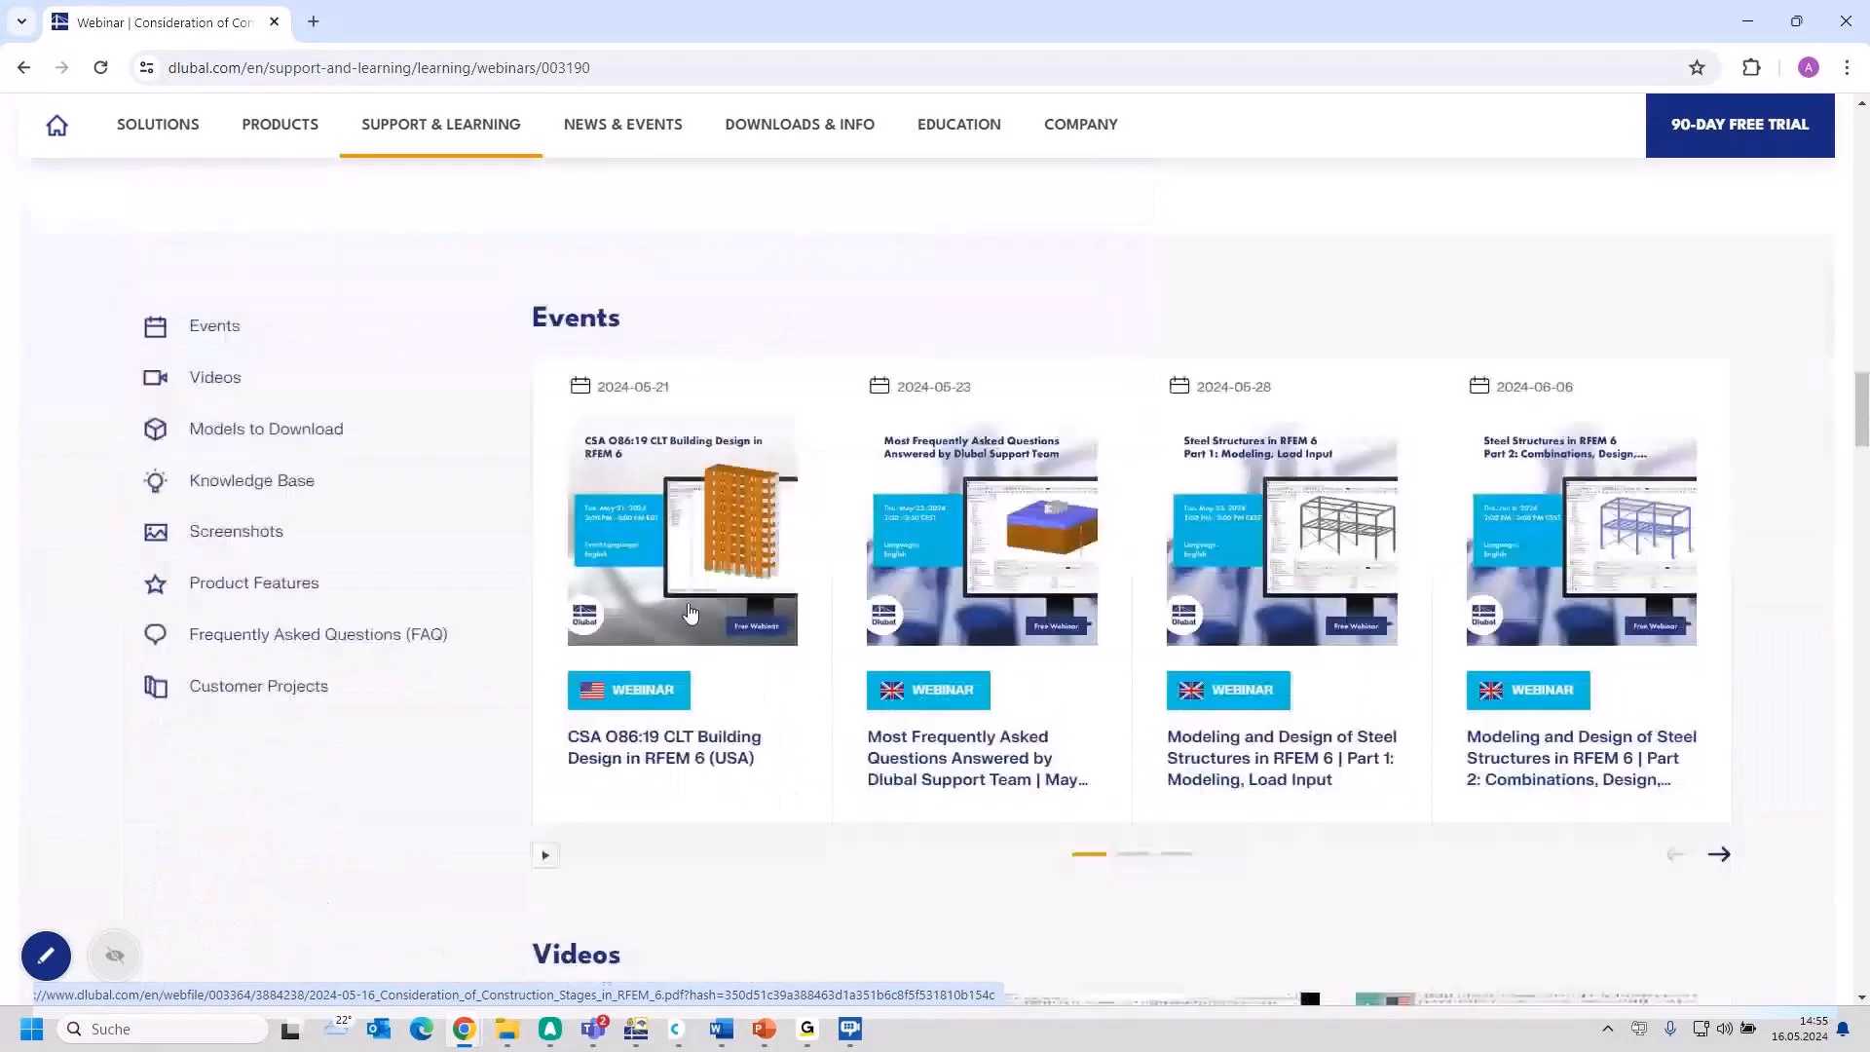
{"action": "scroll", "coordinate": [690, 611], "scroll_direction": "down", "scroll_amount": 7}
{"action": "scroll", "coordinate": [690, 612], "scroll_direction": "down", "scroll_amount": 5}
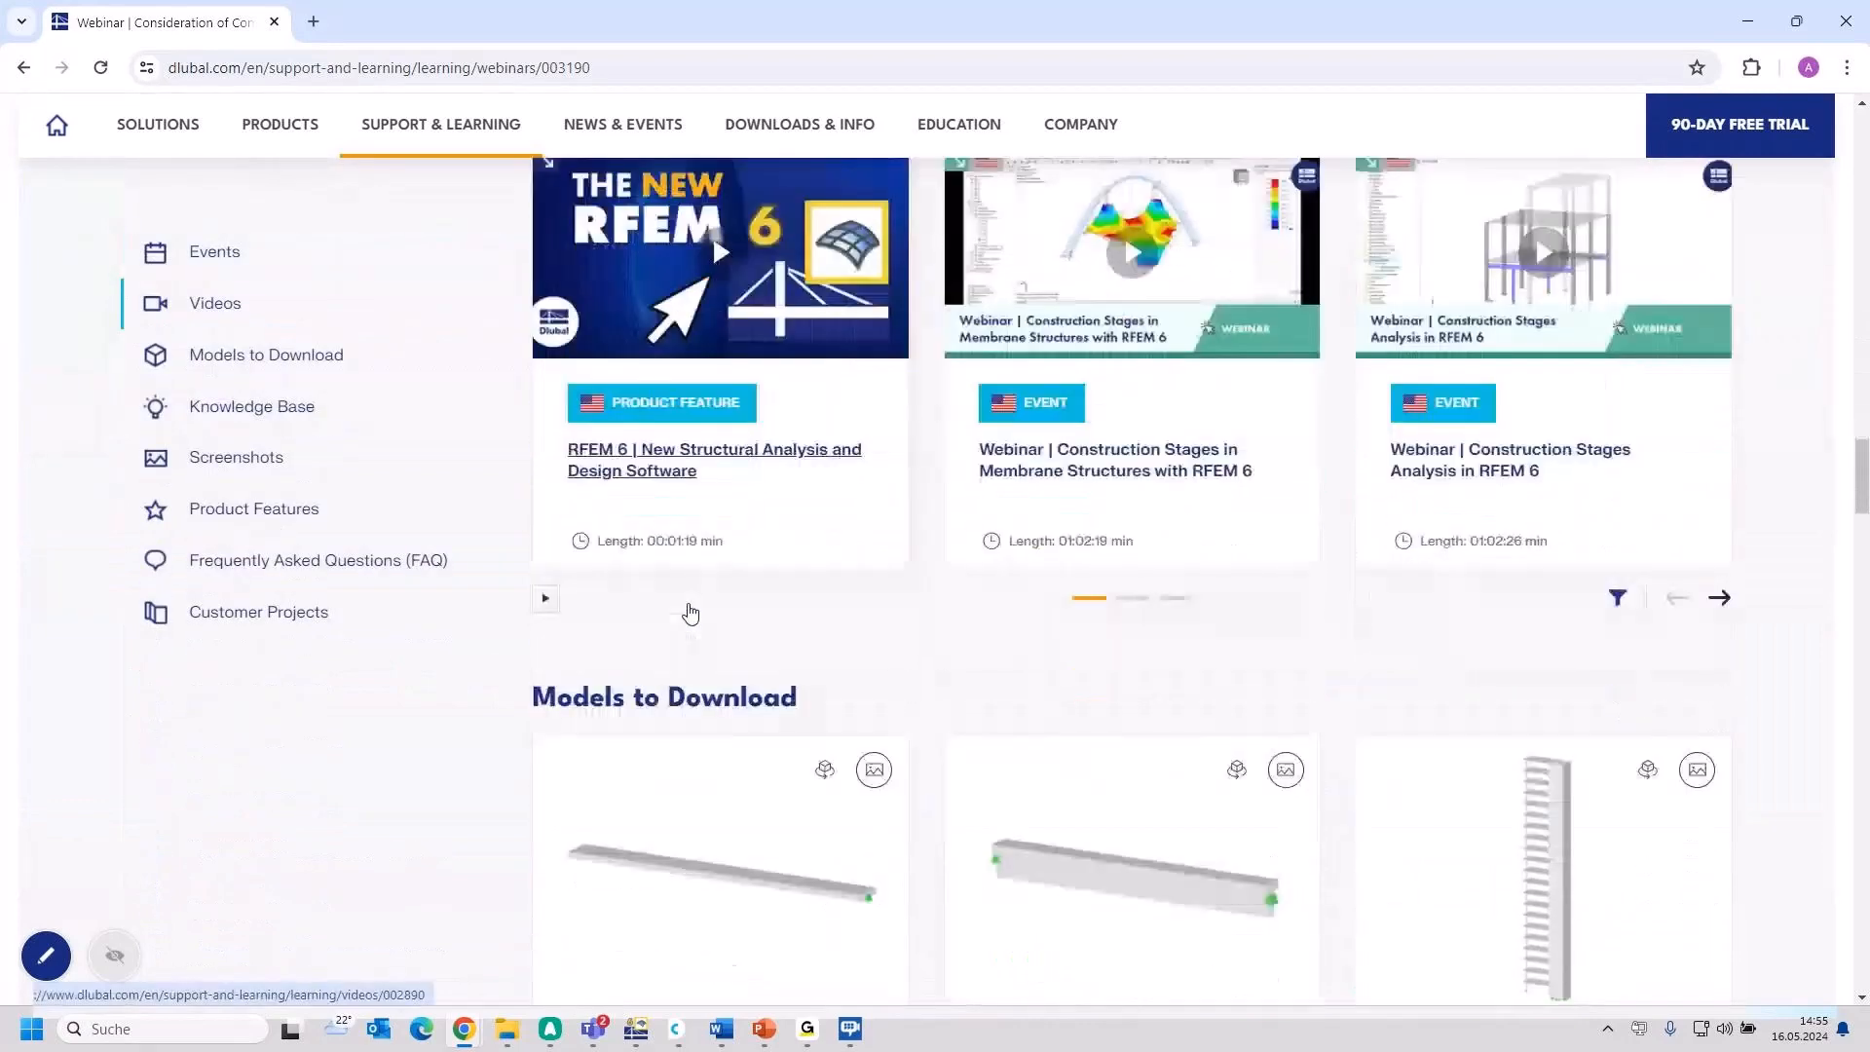